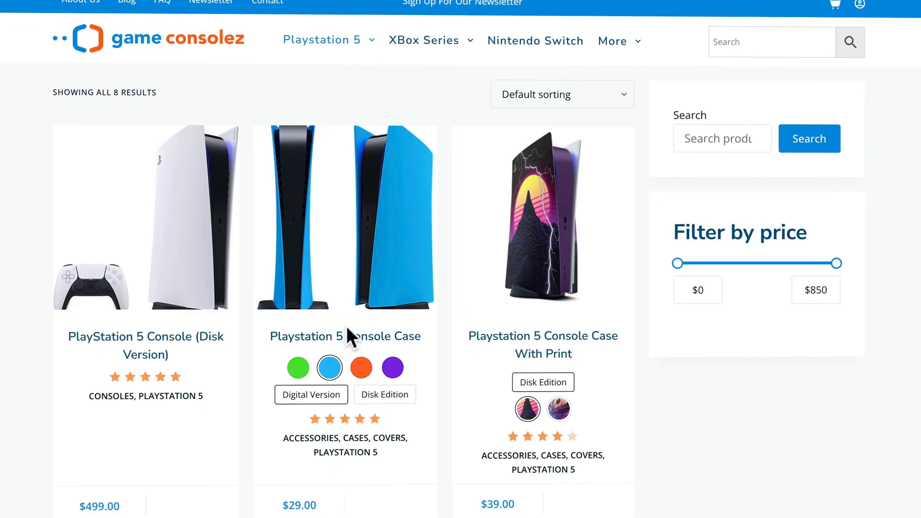
# Open a console case product page and switch the form's display type to flyout.
pyautogui.click(346, 336)
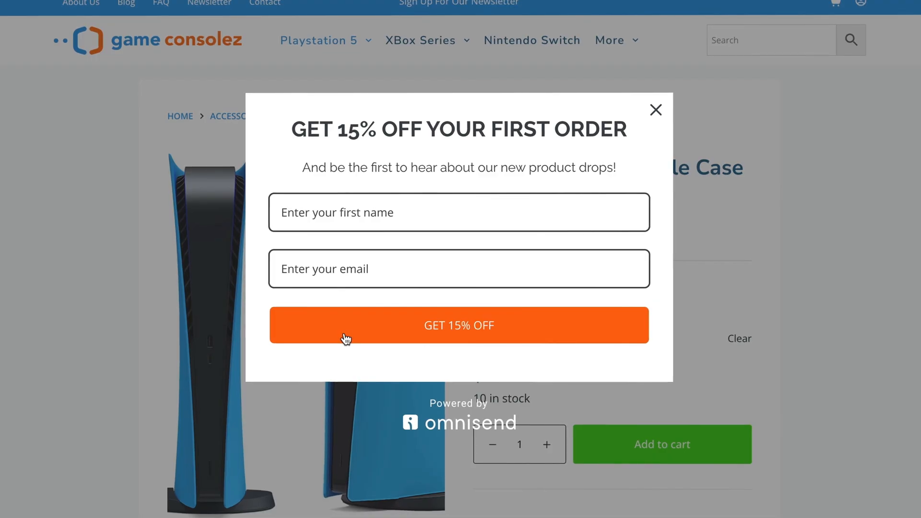
pyautogui.scroll(-5, 168, 97)
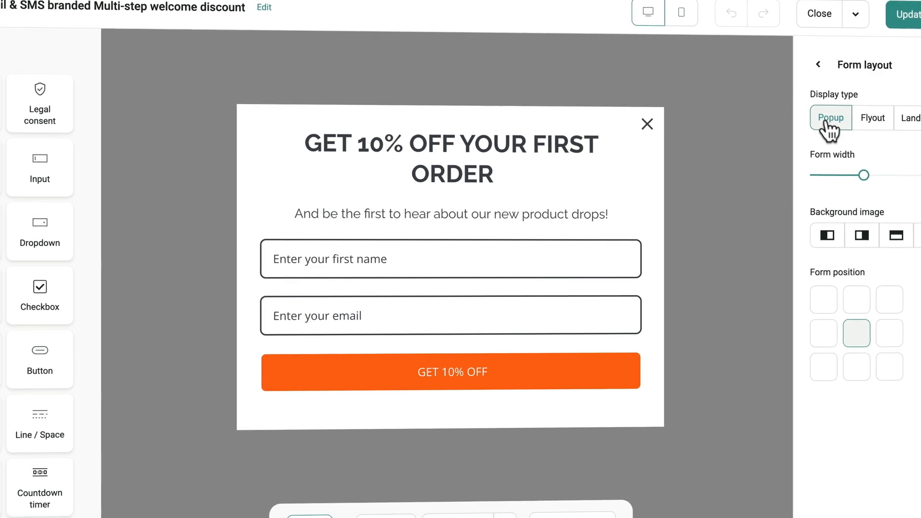
pyautogui.click(866, 126)
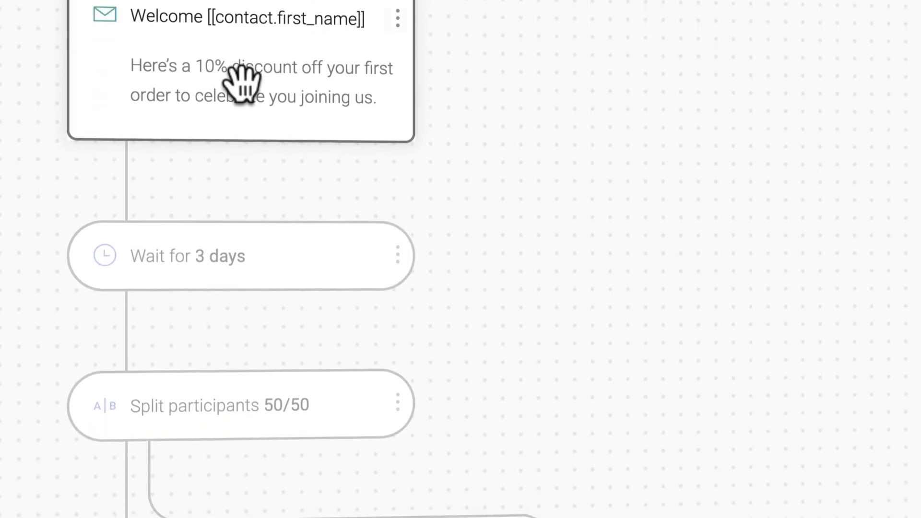
# Inspect the workflow's welcome email, 3-day wait, SMS and push branches, and the click-based split settings.
pyautogui.click(242, 324)
pyautogui.click(233, 217)
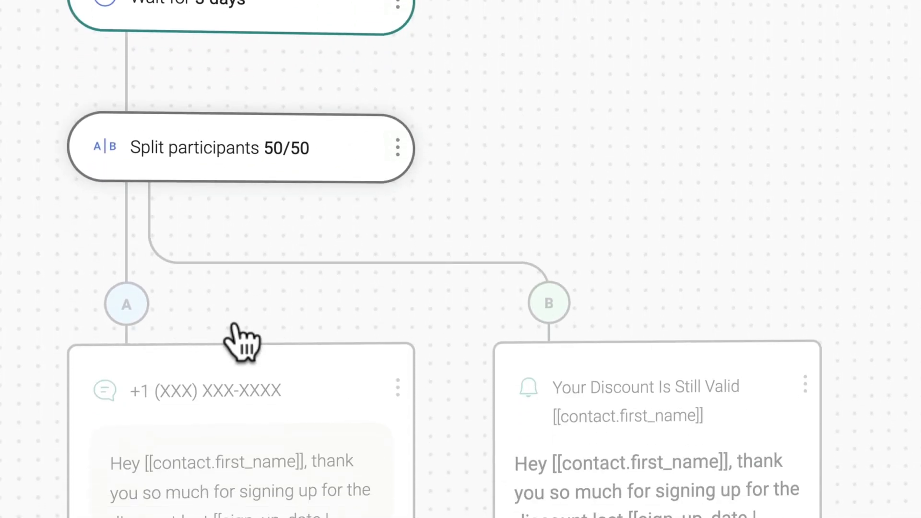
pyautogui.click(239, 288)
pyautogui.click(612, 267)
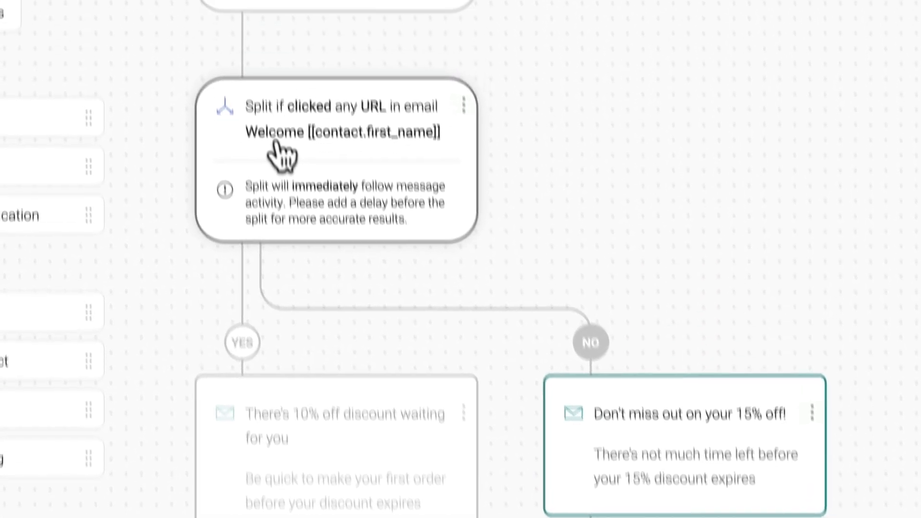
pyautogui.click(281, 154)
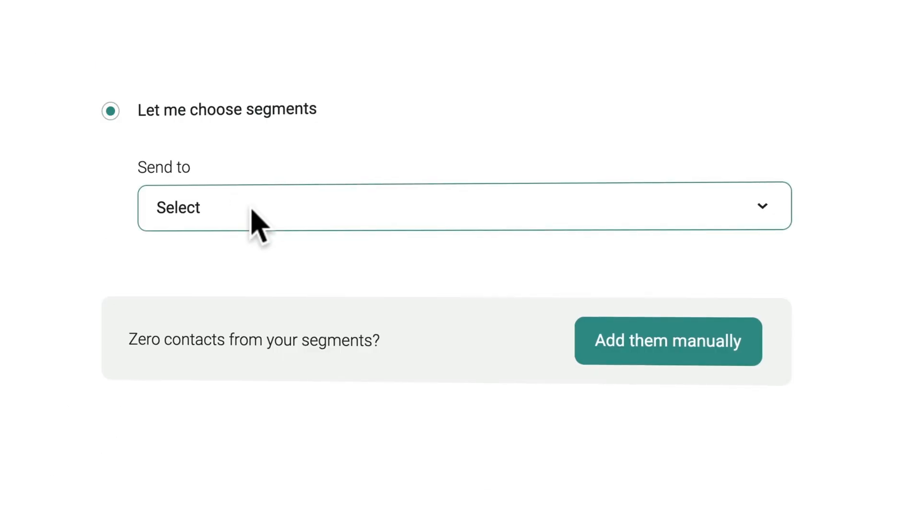
# Review the segment filters, setting a 90-day window and a Paid for order count of 999.
pyautogui.click(249, 209)
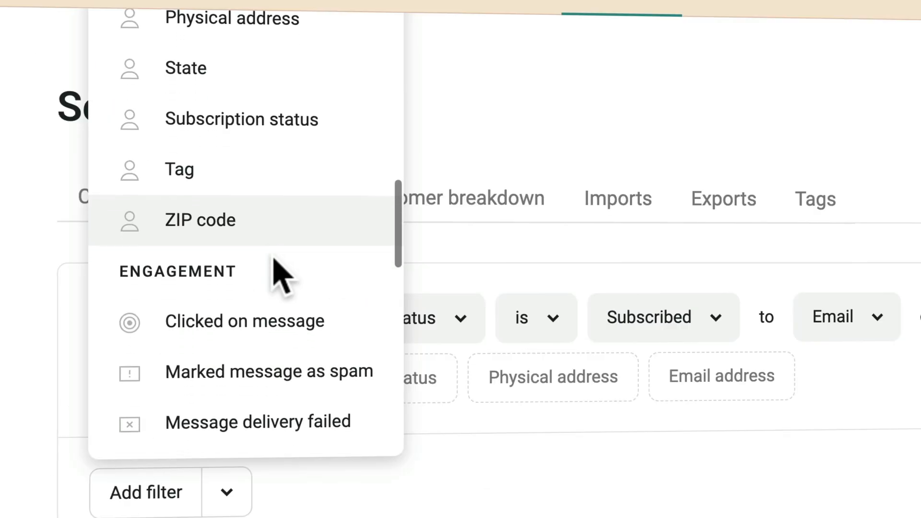
pyautogui.scroll(-10, 273, 268)
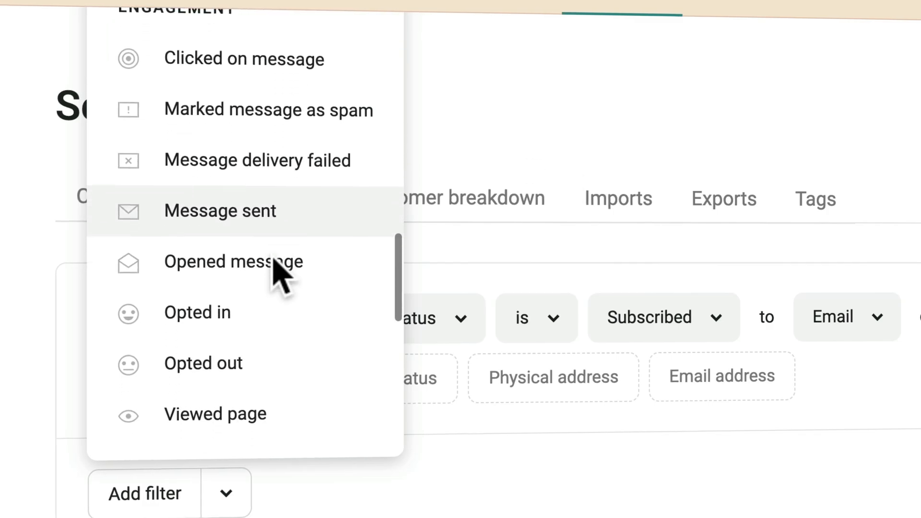
pyautogui.scroll(-5, 274, 262)
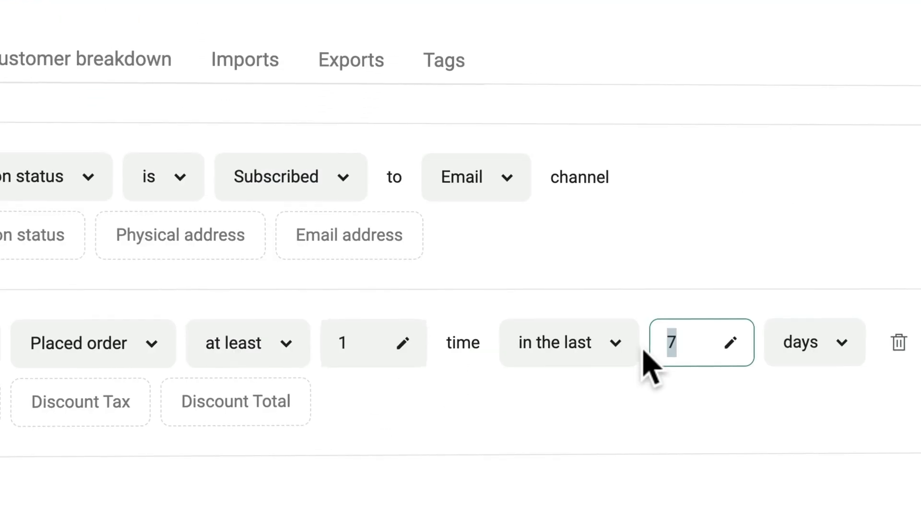
pyautogui.write('90')
pyautogui.press('Return')
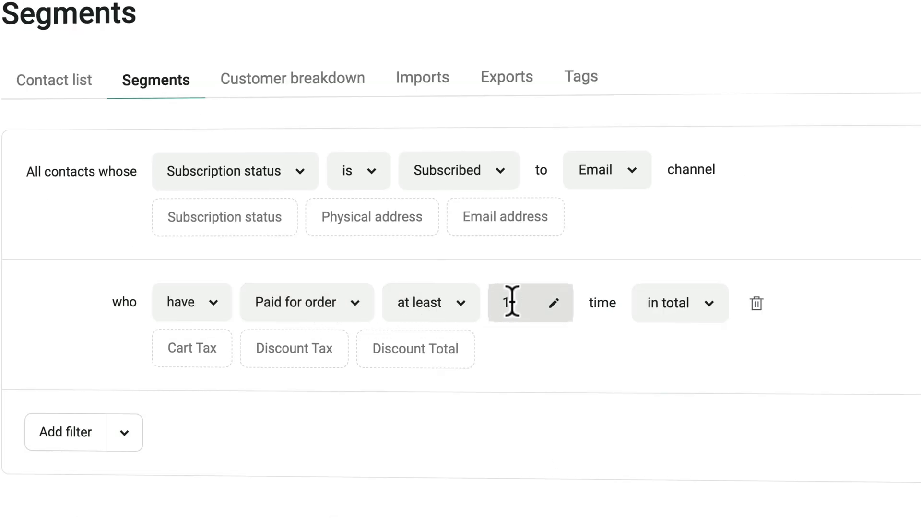
pyautogui.click(512, 302)
pyautogui.write('999')
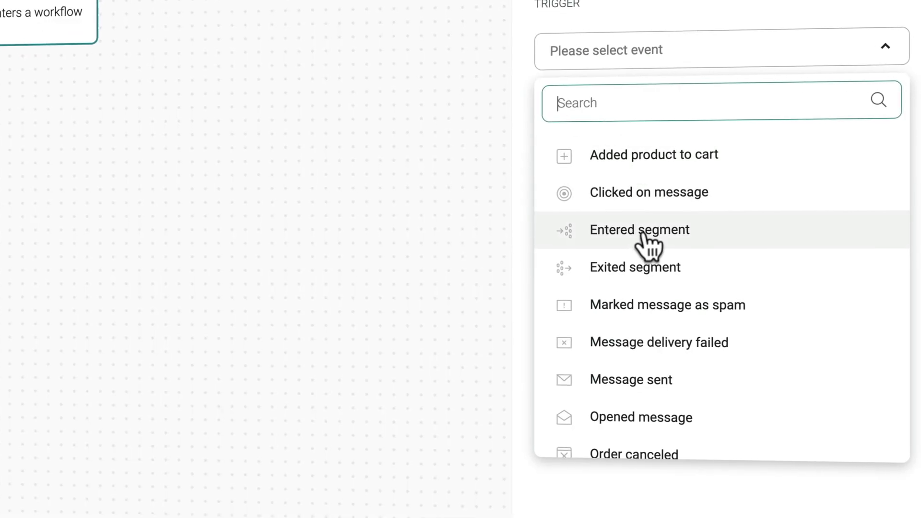
# Set the workflow trigger to Entered segment and add an A/B split step.
pyautogui.click(648, 233)
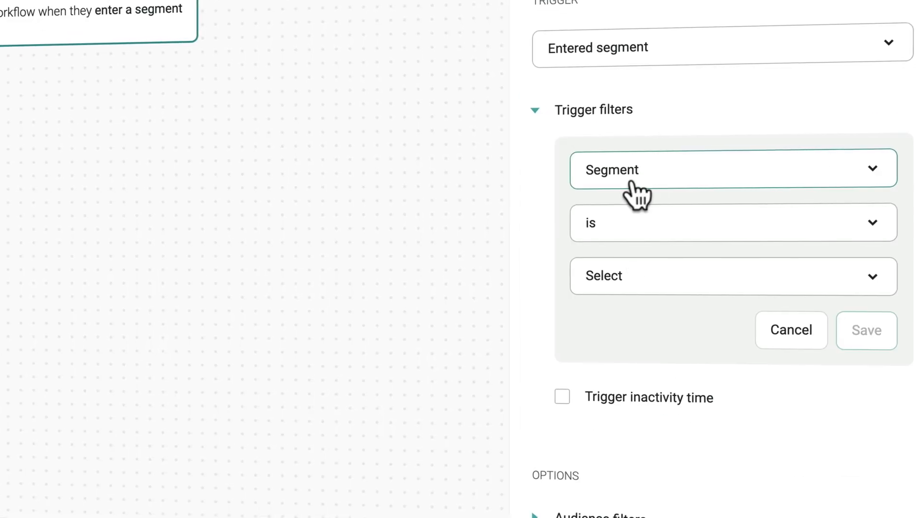
pyautogui.click(632, 274)
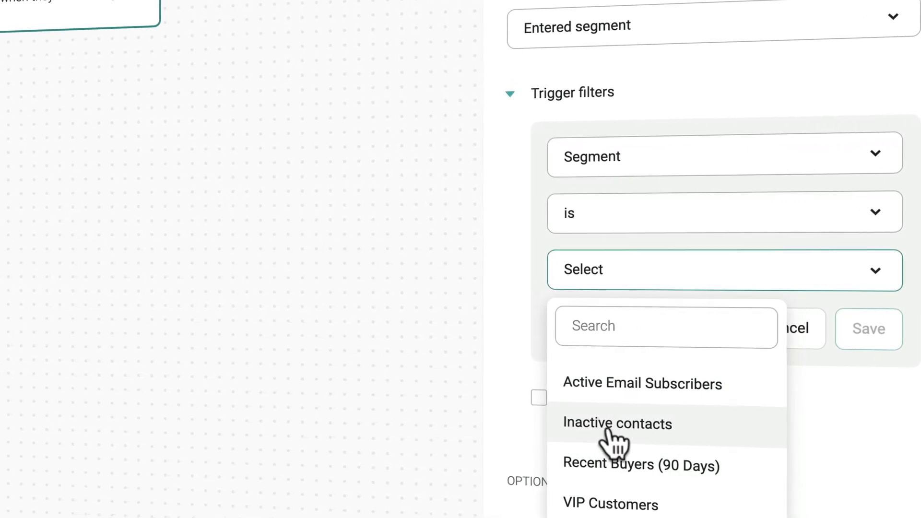
pyautogui.moveTo(82, 343); pyautogui.dragTo(365, 277)
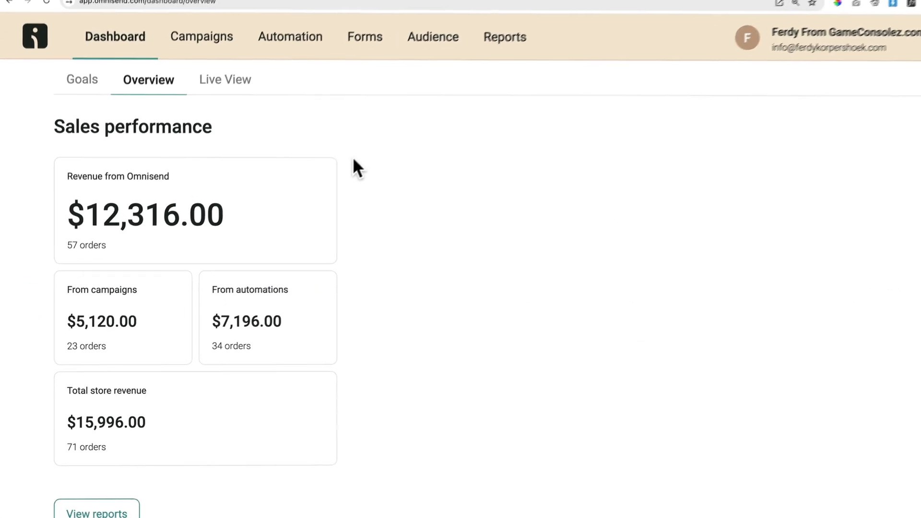
# Highlight the revenue figures from campaigns, automations and Omnisend in the Sales performance report.
pyautogui.moveTo(192, 428); pyautogui.dragTo(71, 422)
pyautogui.click(82, 428)
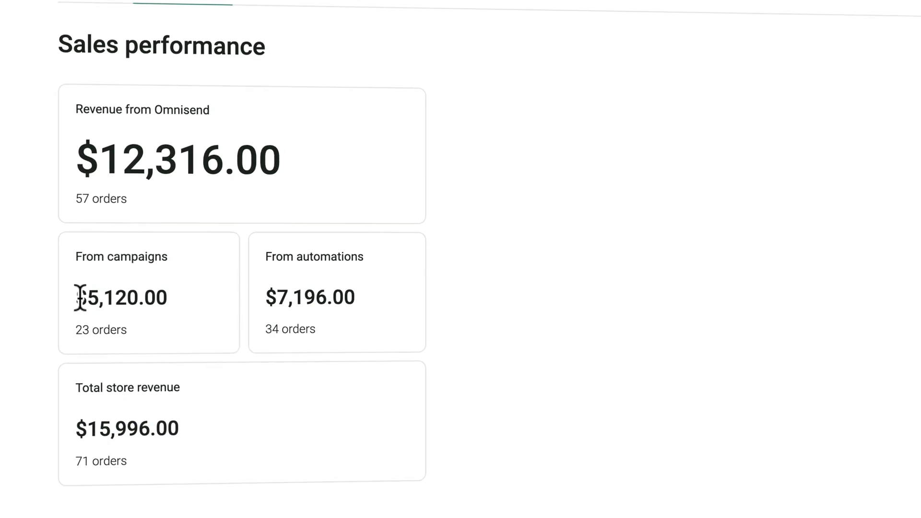
pyautogui.moveTo(71, 295); pyautogui.dragTo(171, 298)
pyautogui.moveTo(269, 292); pyautogui.dragTo(374, 297)
pyautogui.moveTo(310, 179); pyautogui.dragTo(68, 166)
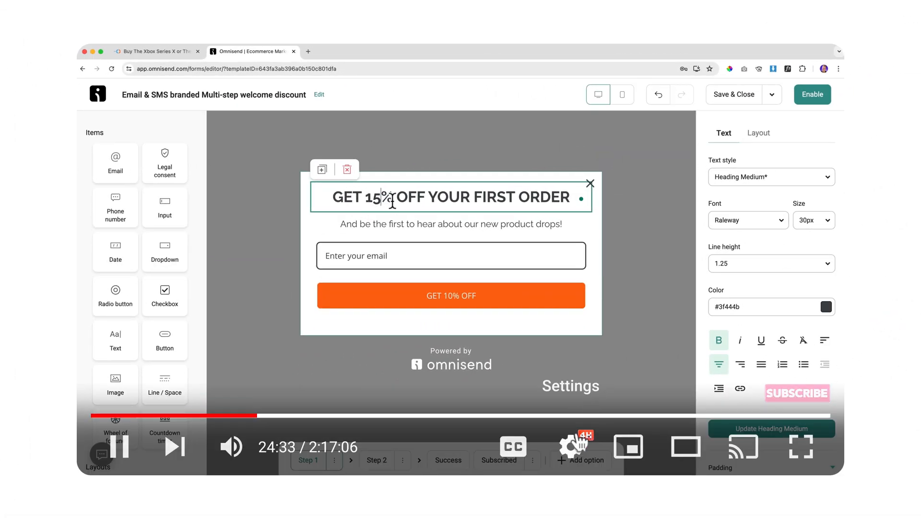
# Slow the tutorial video to 0.5 playback speed and rewind it a few seconds.
pyautogui.click(572, 447)
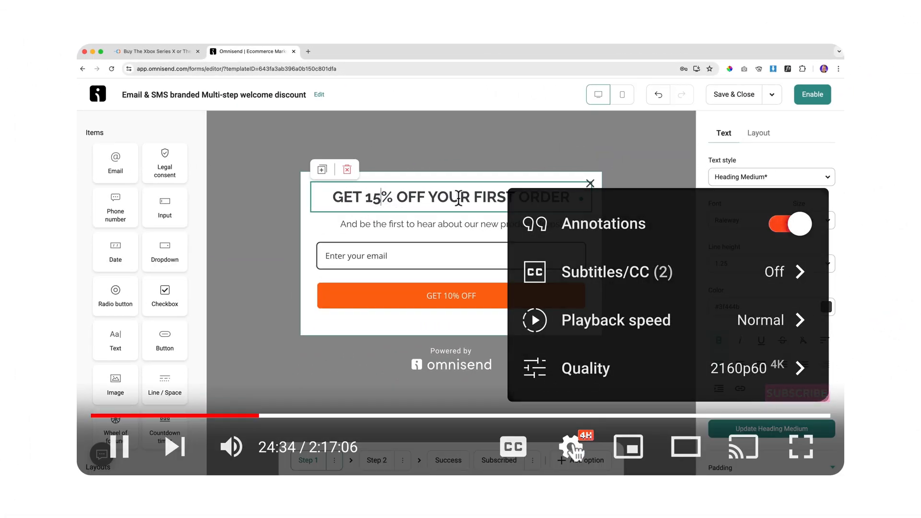
pyautogui.click(739, 336)
pyautogui.click(665, 269)
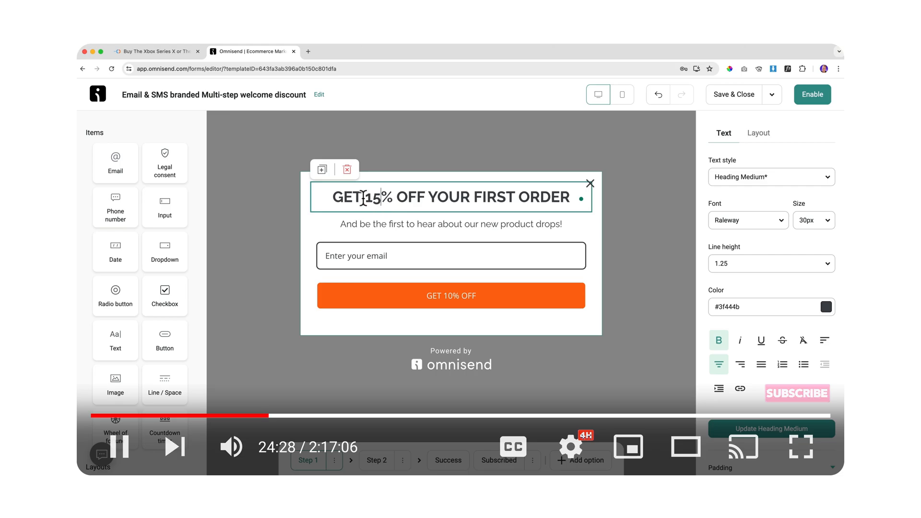
pyautogui.press('Left')
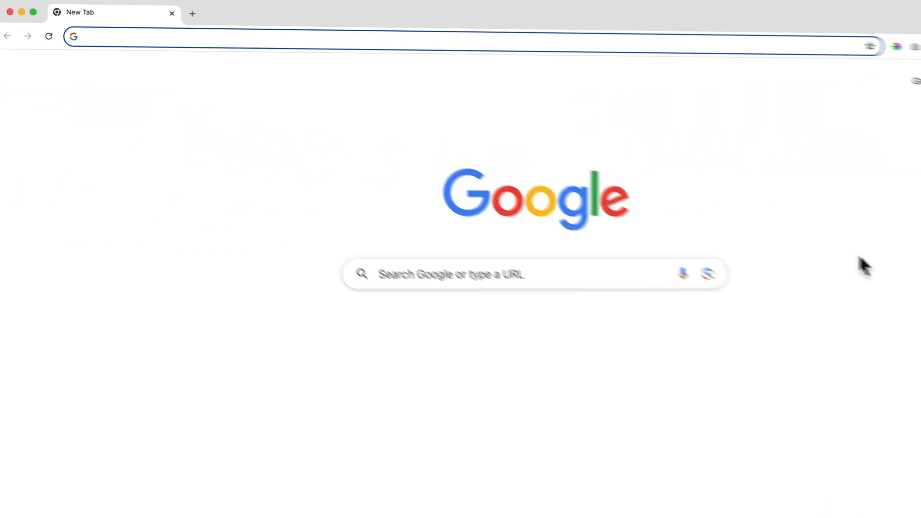
# Load ferdy.com/omnisend in the blank new tab.
pyautogui.write('ferdy.com')
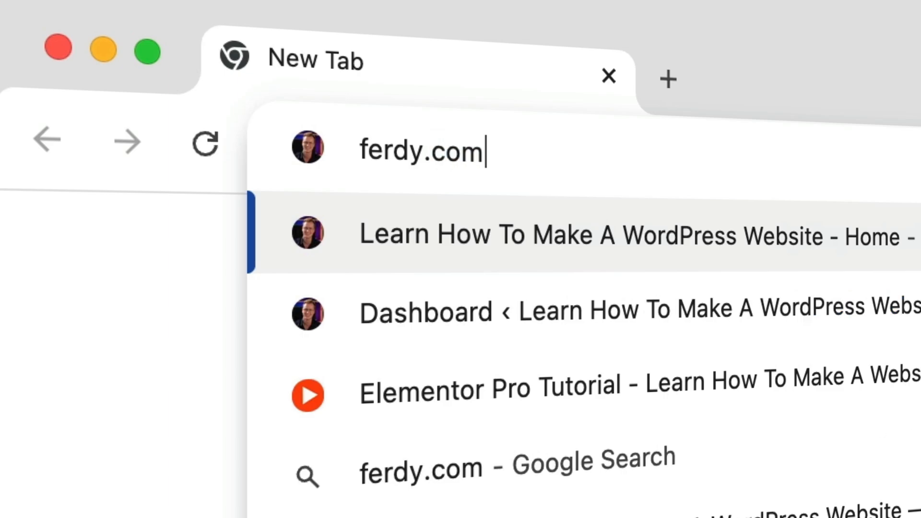
pyautogui.write('/omnisend')
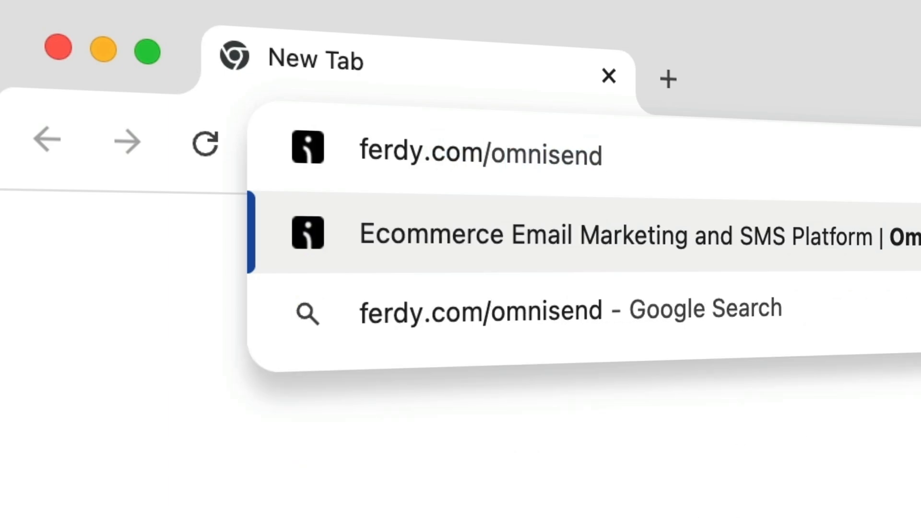
pyautogui.press('Return')
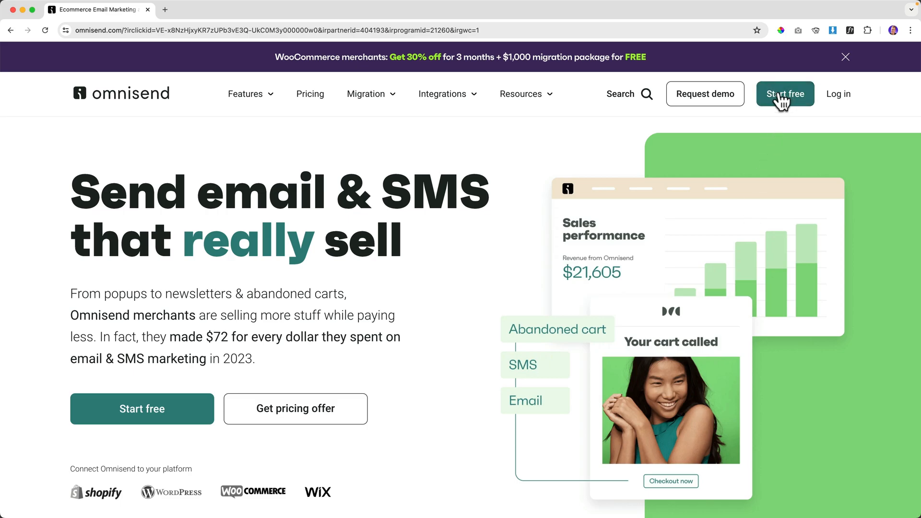
# Start a free email signup, accept the terms, subscribe to the newsletter and submit the form.
pyautogui.click(150, 413)
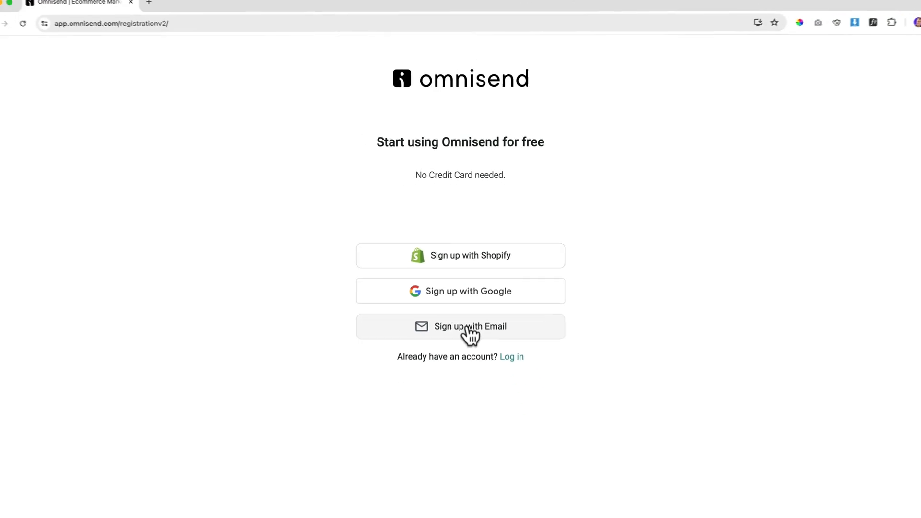
pyautogui.click(456, 403)
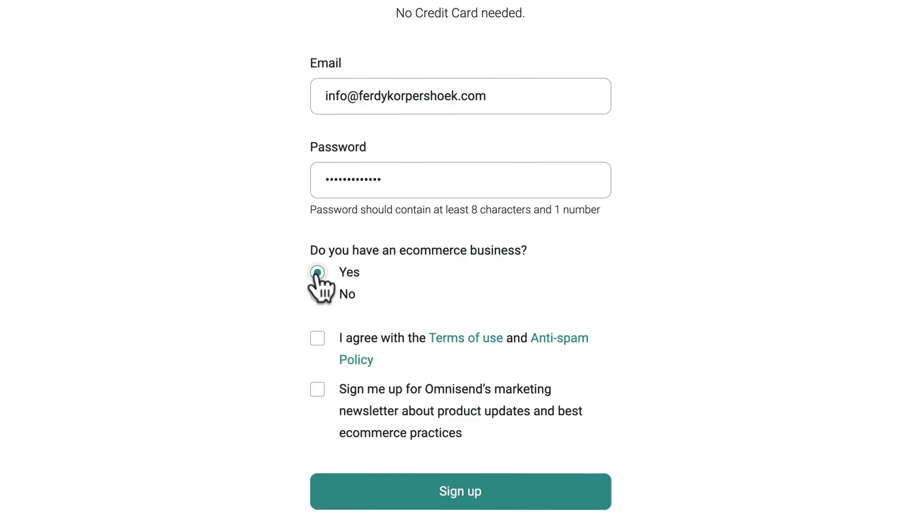
pyautogui.click(318, 339)
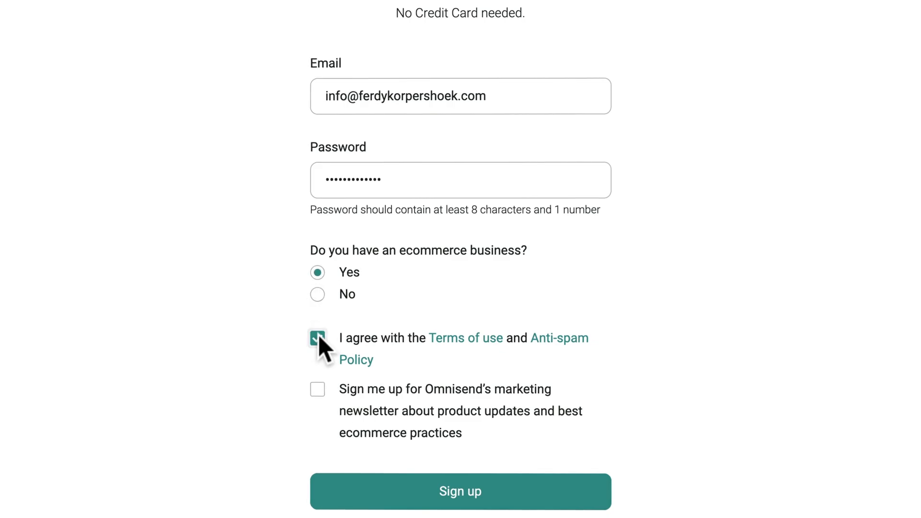
pyautogui.click(318, 388)
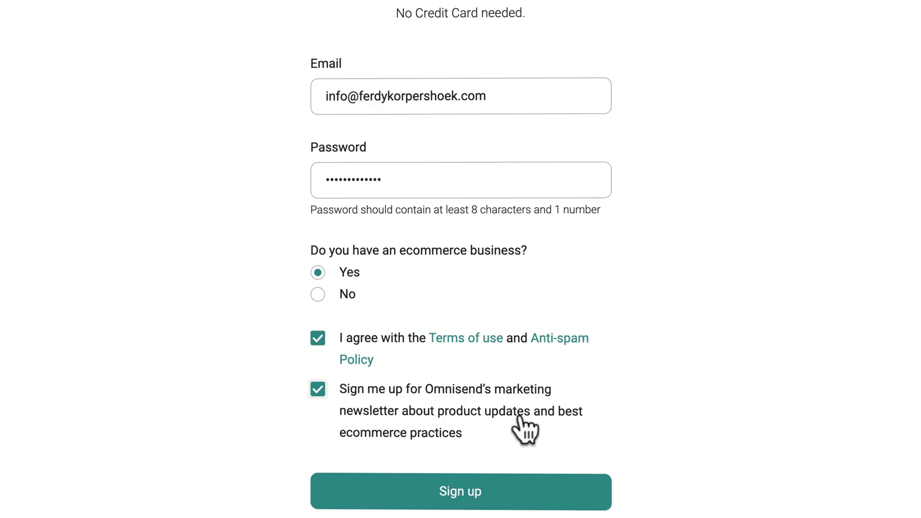
pyautogui.click(460, 494)
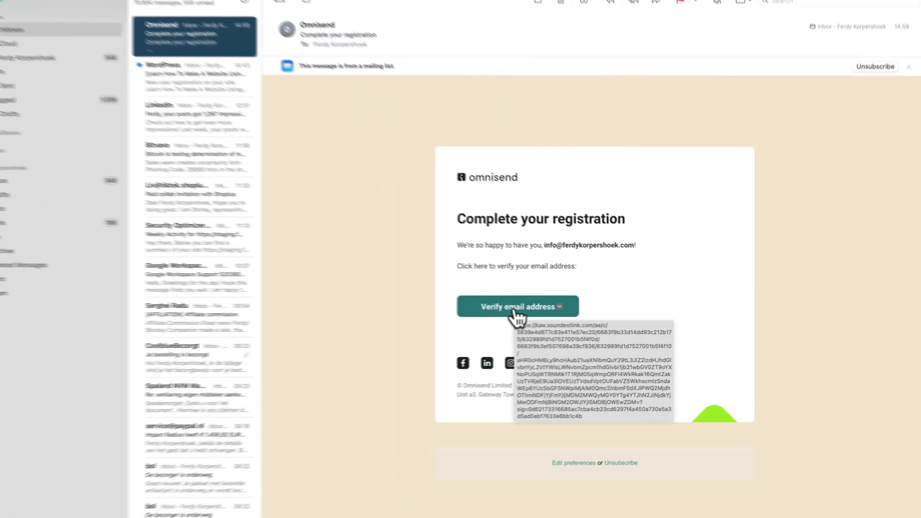
# Verify the email address from the confirmation mail and close the older Omnisend tab.
pyautogui.click(352, 296)
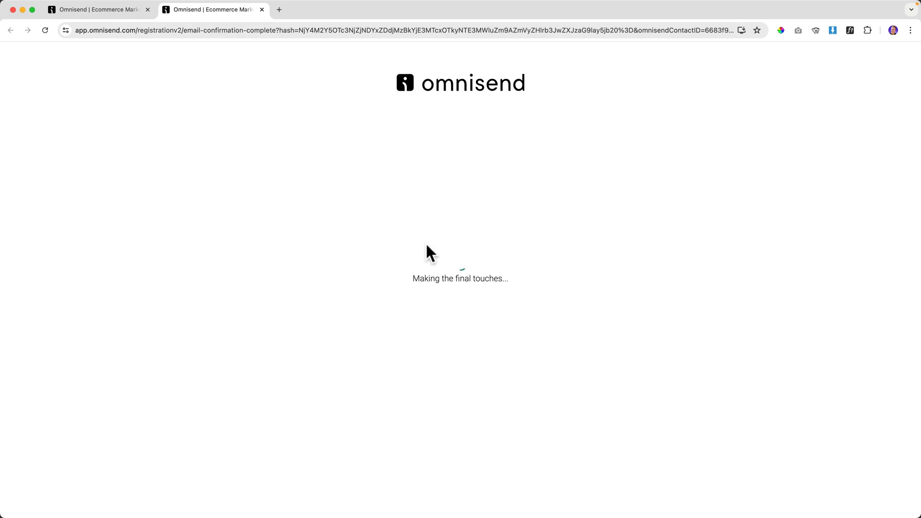
pyautogui.click(148, 10)
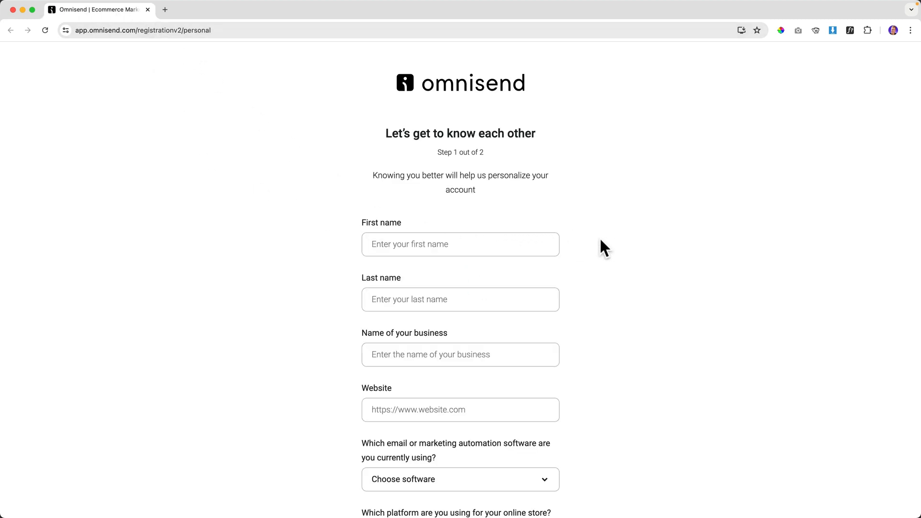
pyautogui.scroll(-3, 600, 247)
pyautogui.click(389, 136)
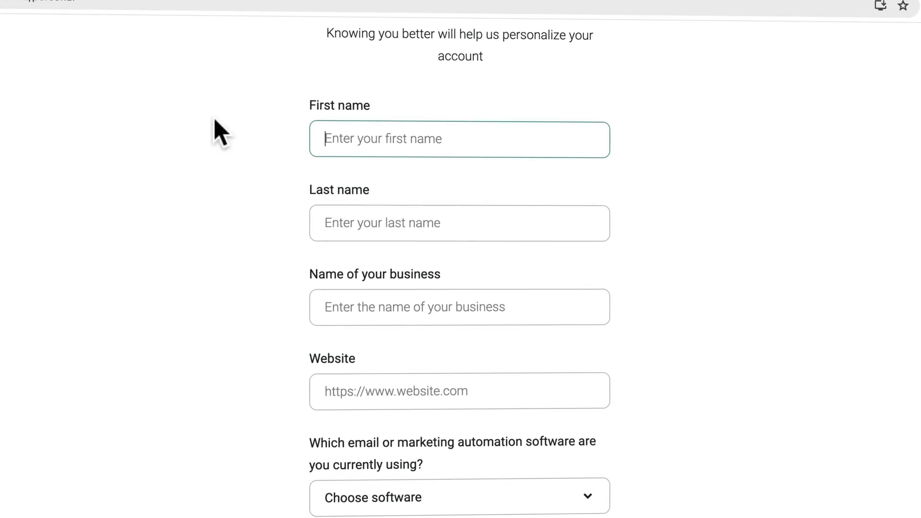
pyautogui.write('Ferdy')
pyautogui.press('Tab')
pyautogui.write('Korpershoek')
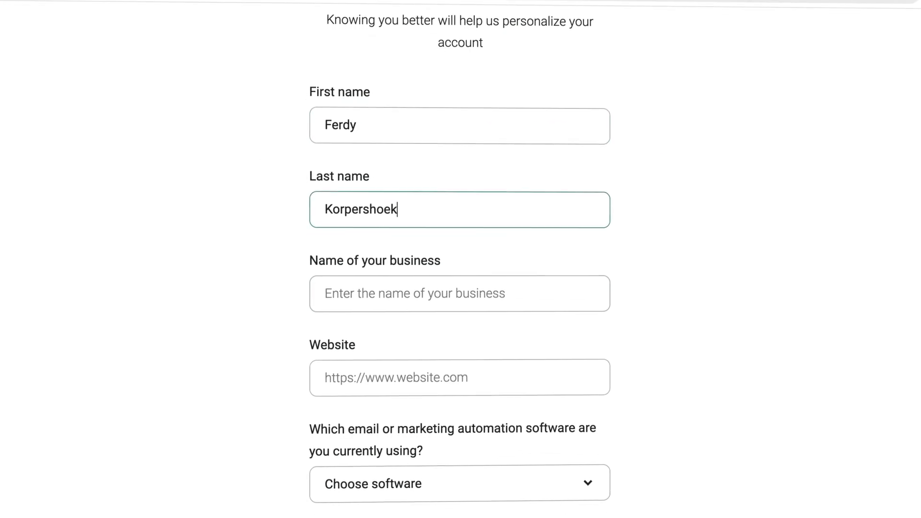
pyautogui.press('Tab')
pyautogui.write('Ferdy')
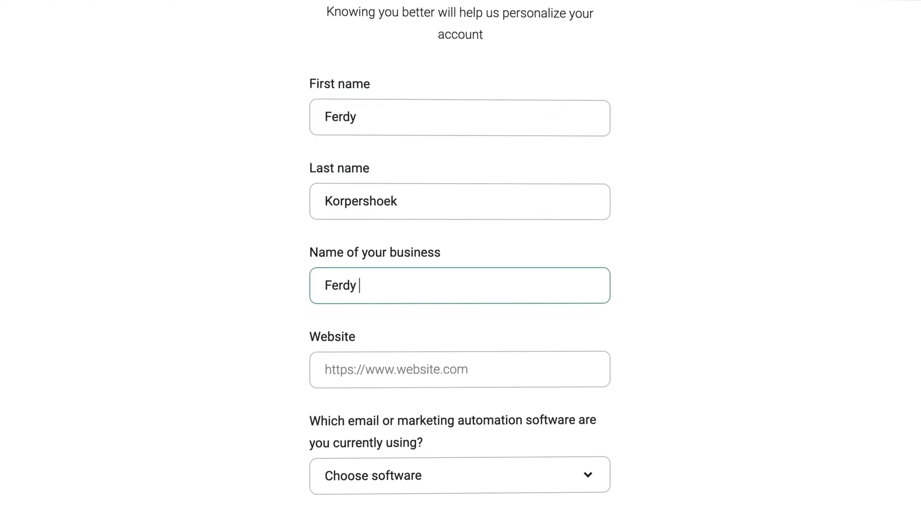
pyautogui.write(' B.V.')
pyautogui.press('Tab')
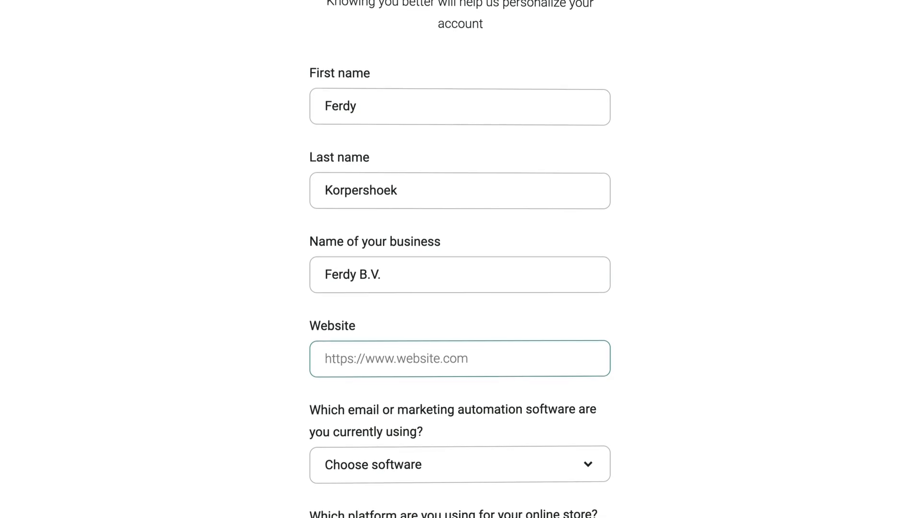
pyautogui.write('https://gam')
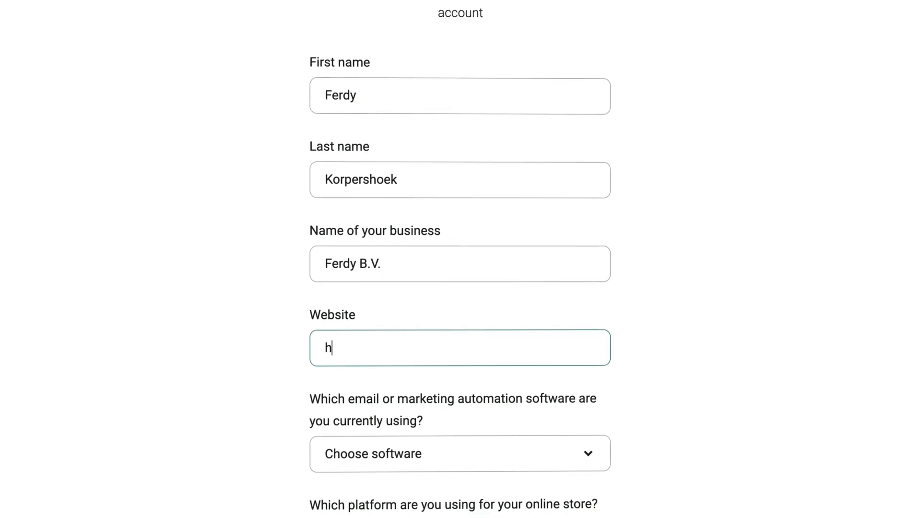
pyautogui.write('econsolez.com')
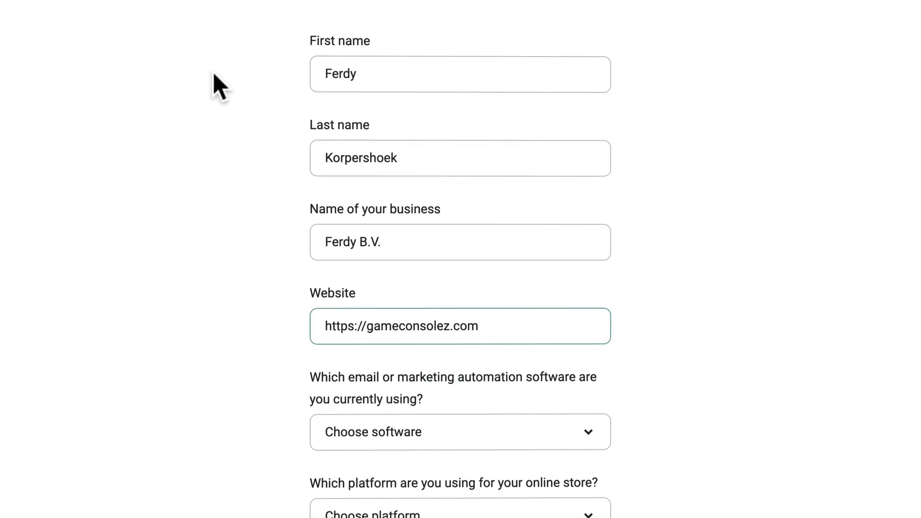
# Choose Other as marketing software and WooCommerce as store platform, then continue.
pyautogui.click(473, 428)
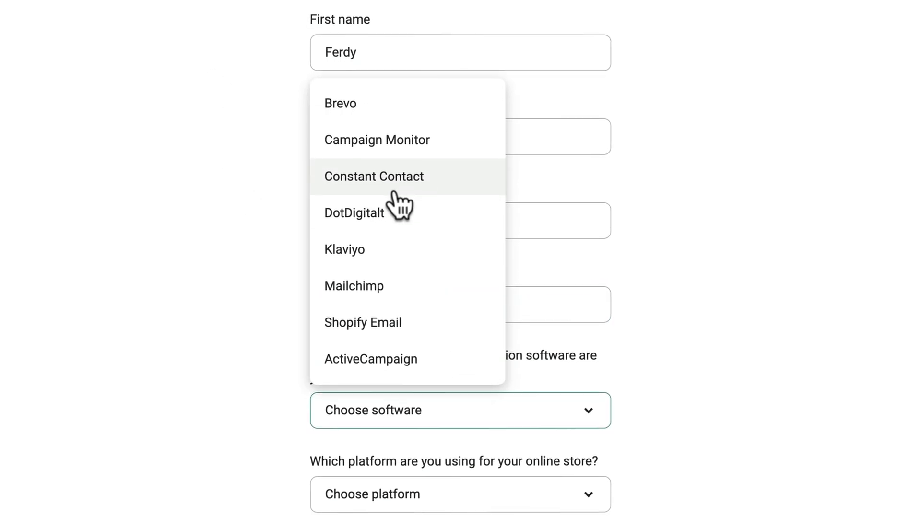
pyautogui.scroll(-4, 394, 190)
pyautogui.scroll(-2, 396, 190)
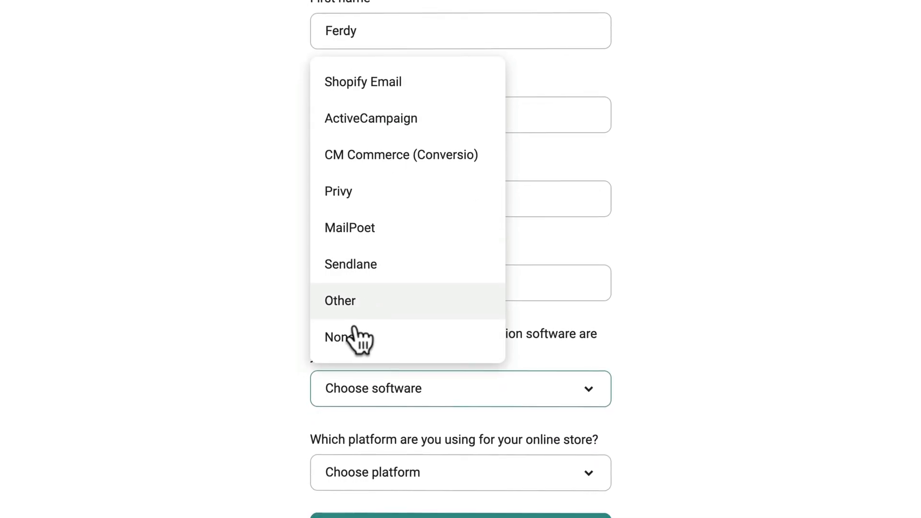
pyautogui.click(348, 294)
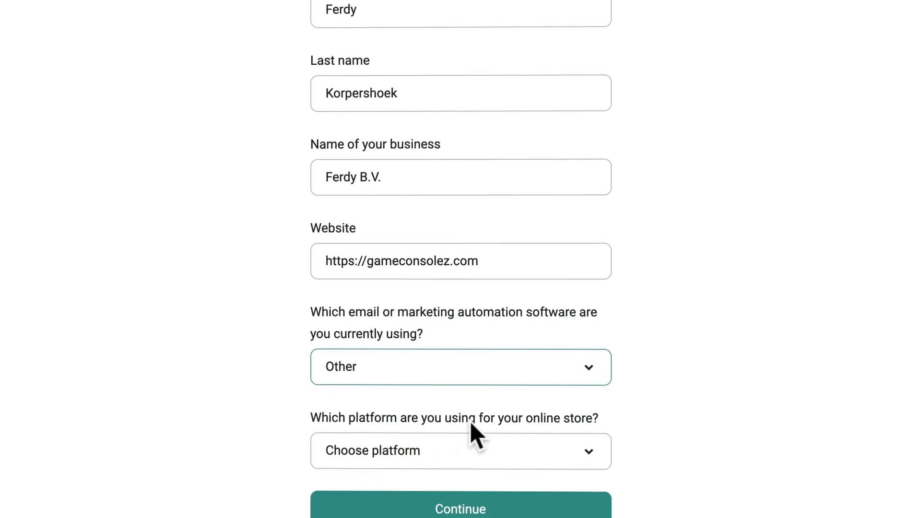
pyautogui.click(514, 449)
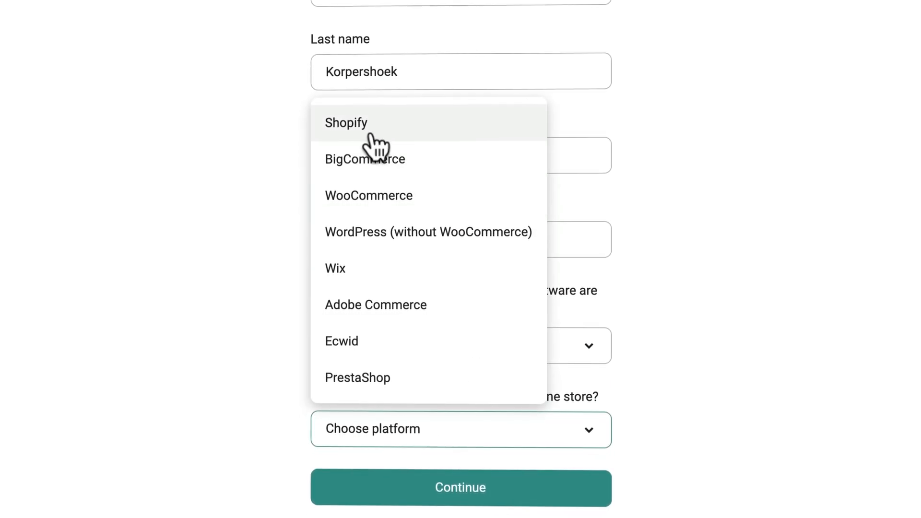
pyautogui.scroll(-3, 381, 240)
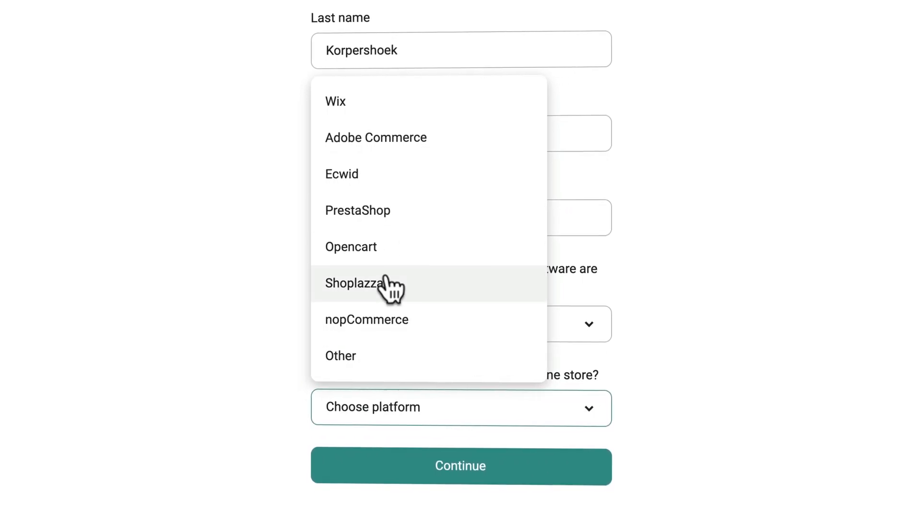
pyautogui.scroll(3, 387, 269)
pyautogui.click(370, 165)
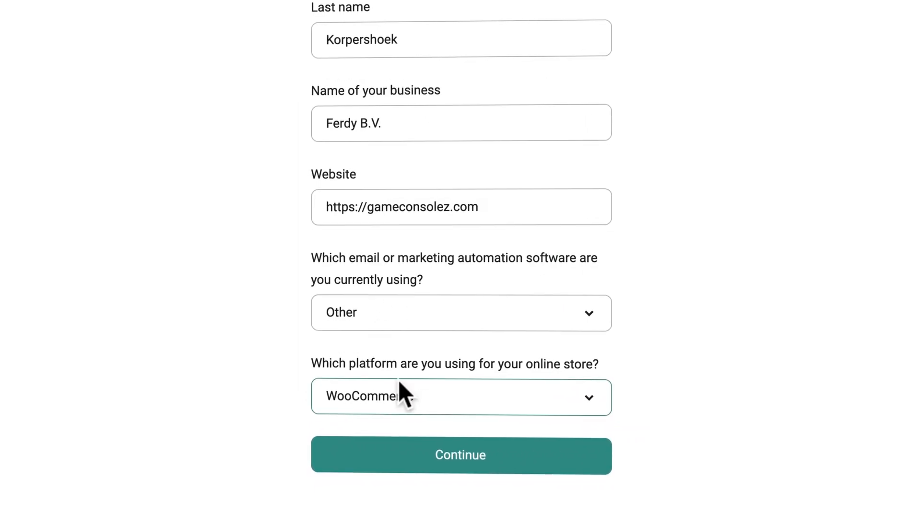
pyautogui.click(462, 451)
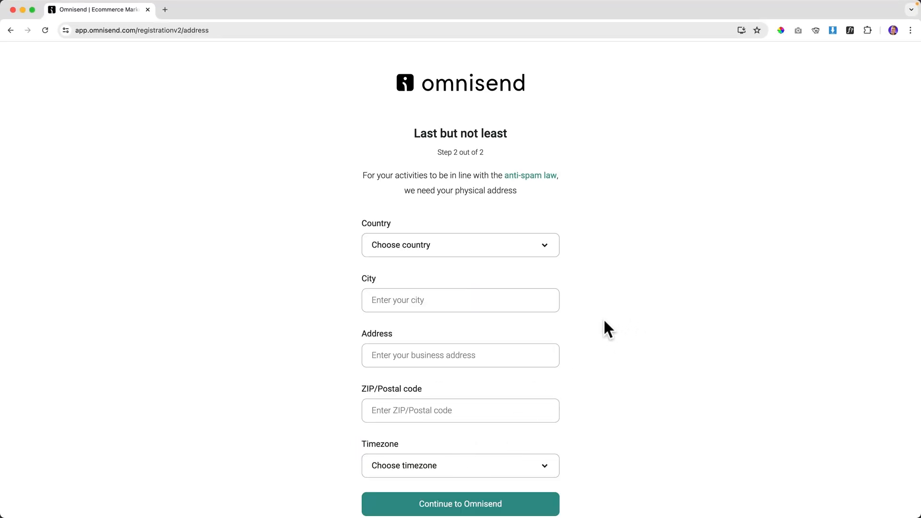
# Select Netherlands as the country.
pyautogui.scroll(-2, 603, 317)
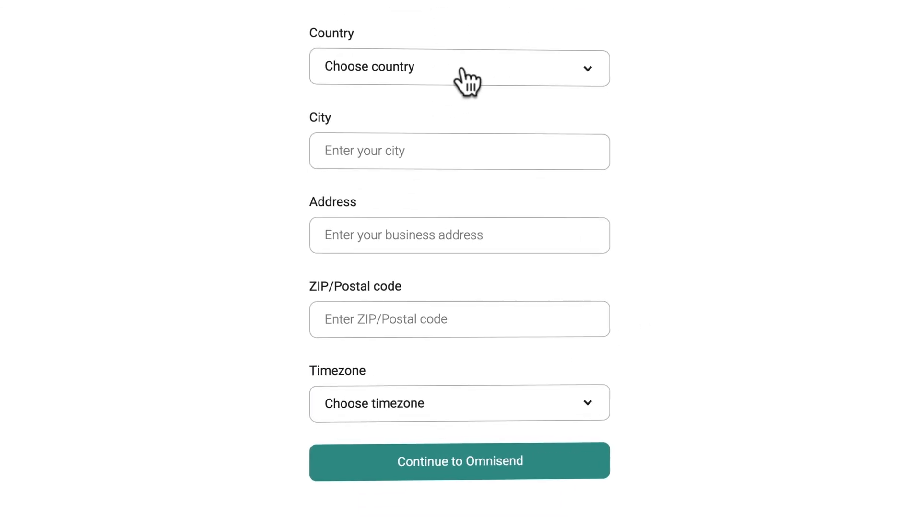
pyautogui.click(462, 69)
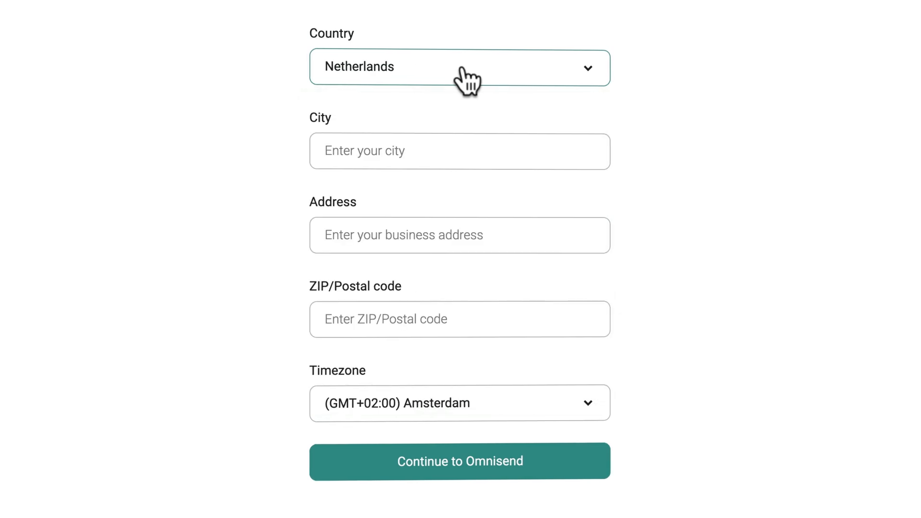
pyautogui.click(462, 70)
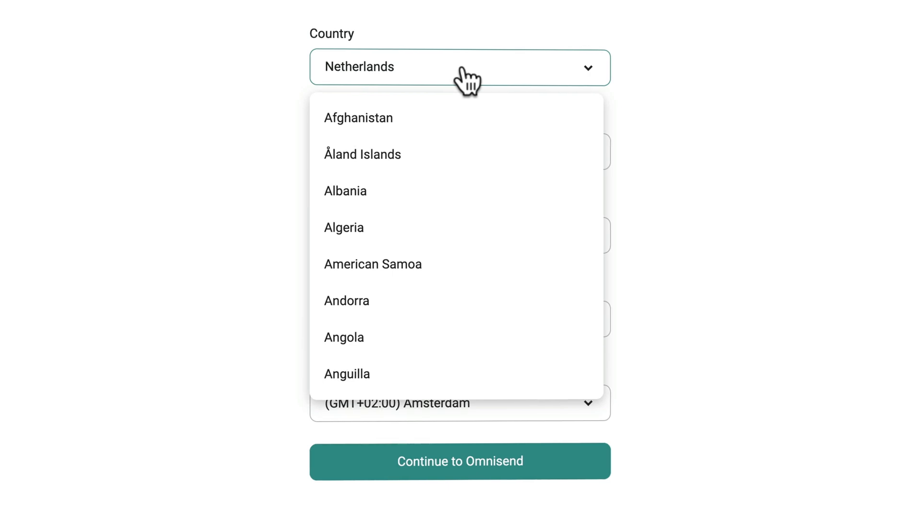
pyautogui.press('Down')
pyautogui.press('Down')
pyautogui.press('Down')
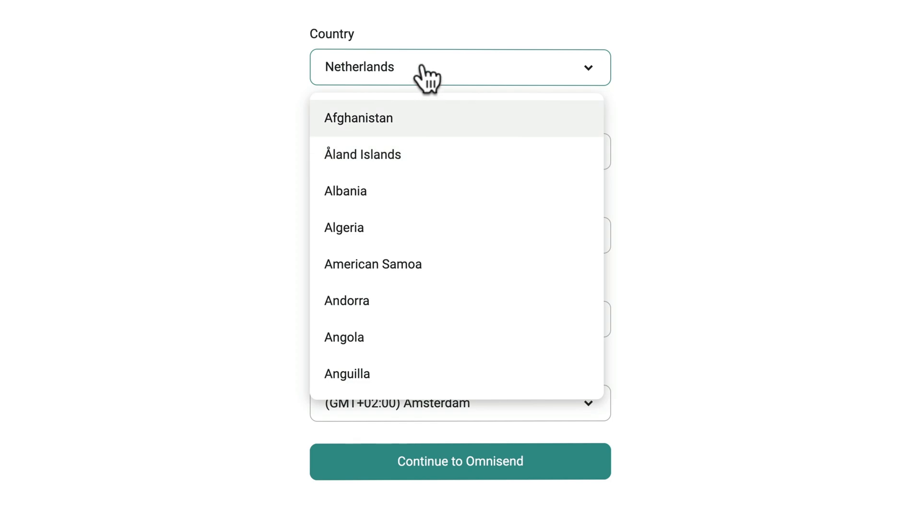
pyautogui.click(726, 56)
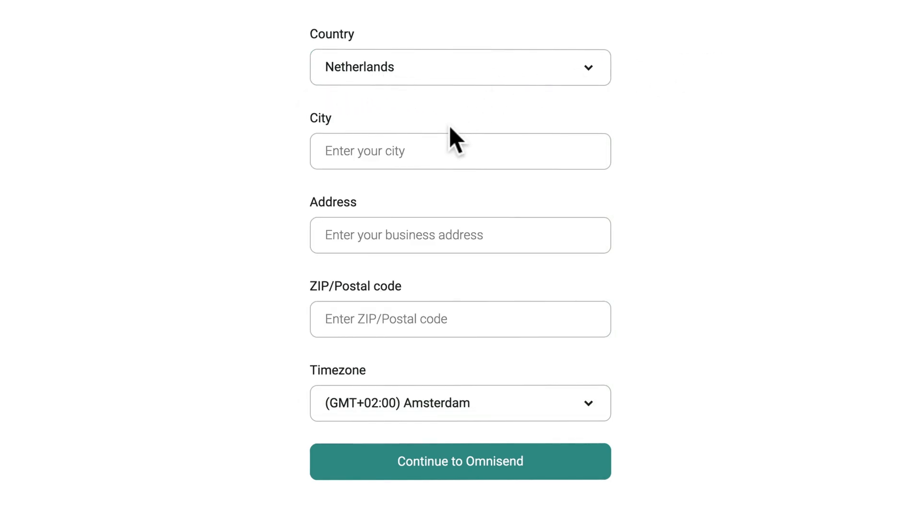
pyautogui.click(448, 70)
pyautogui.scroll(-3, 492, 197)
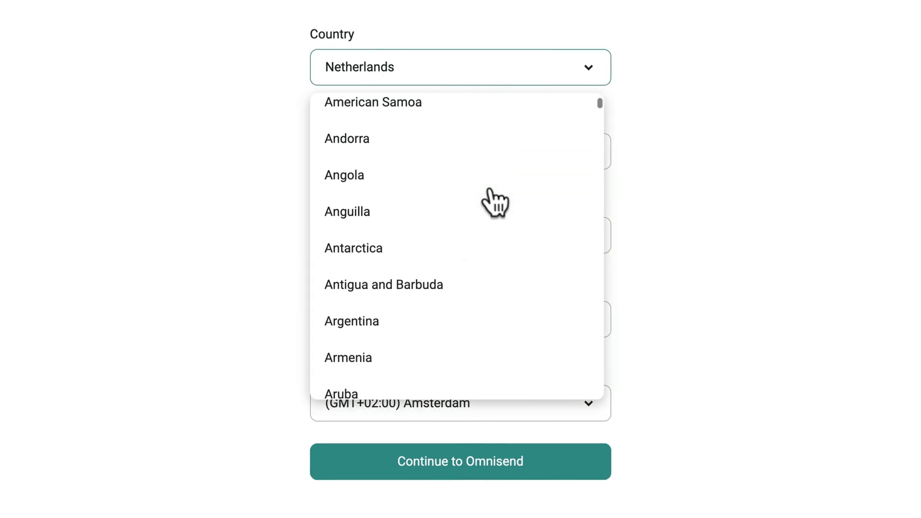
pyautogui.scroll(-20, 492, 197)
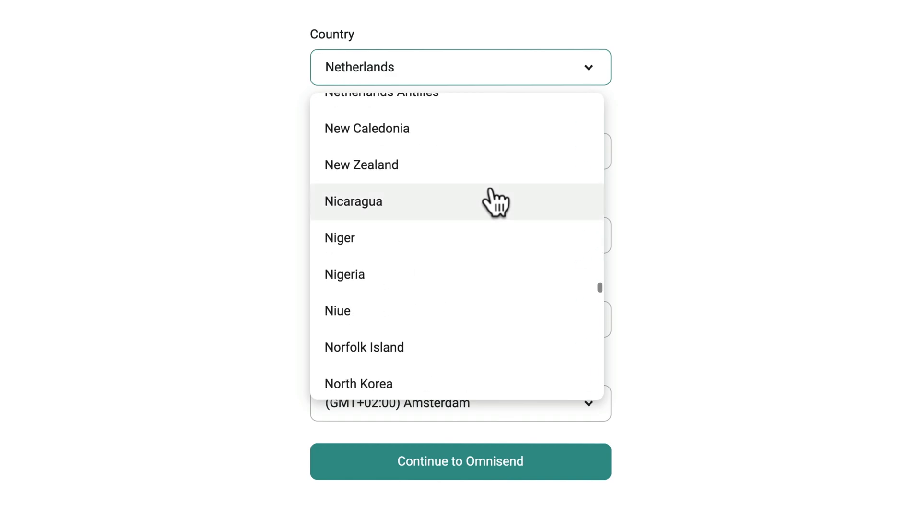
pyautogui.scroll(-20, 494, 202)
pyautogui.click(787, 128)
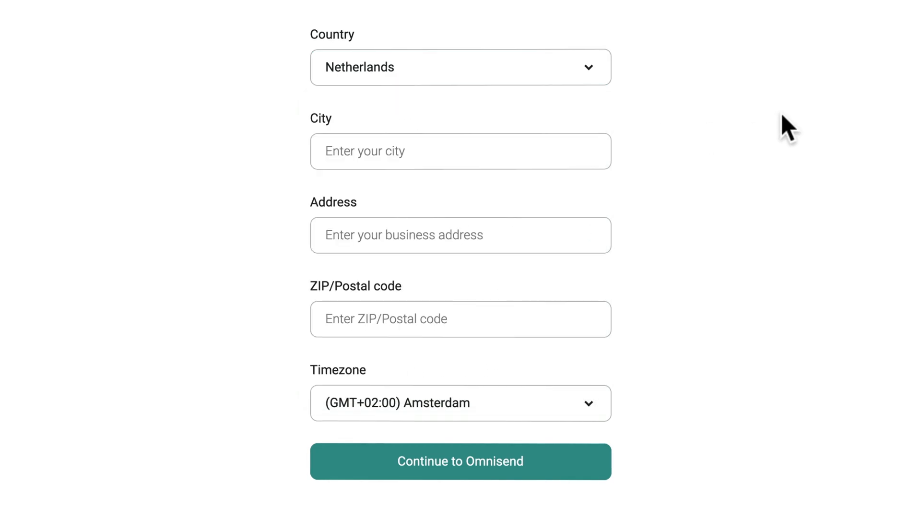
# Fill in the city, street address and postal code fields.
pyautogui.click(431, 153)
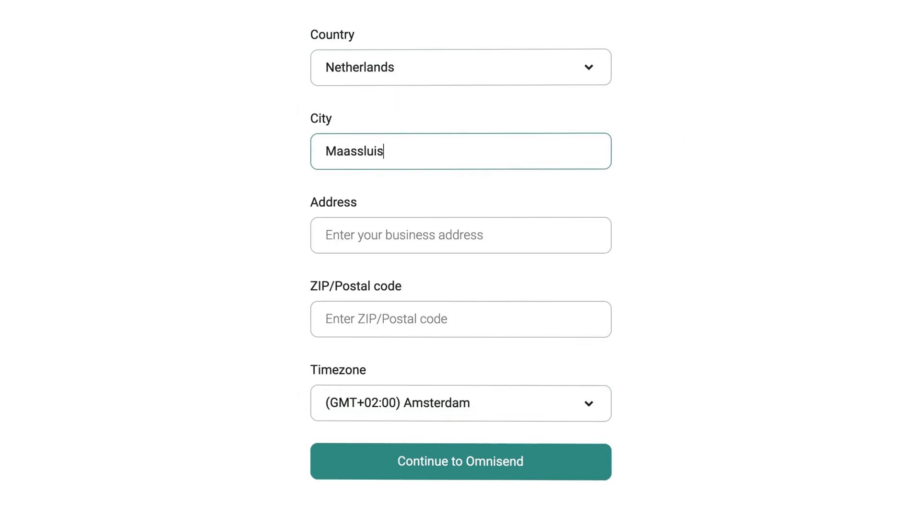
pyautogui.press('Tab')
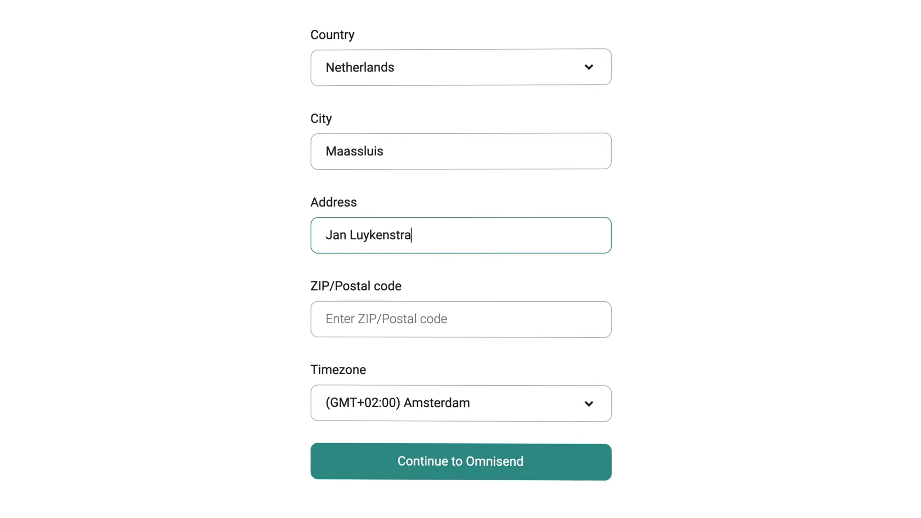
pyautogui.press('Tab')
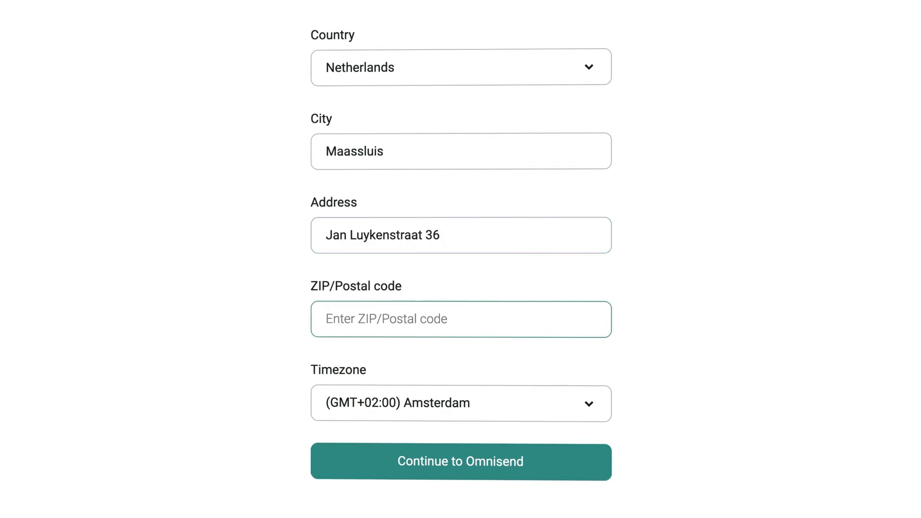
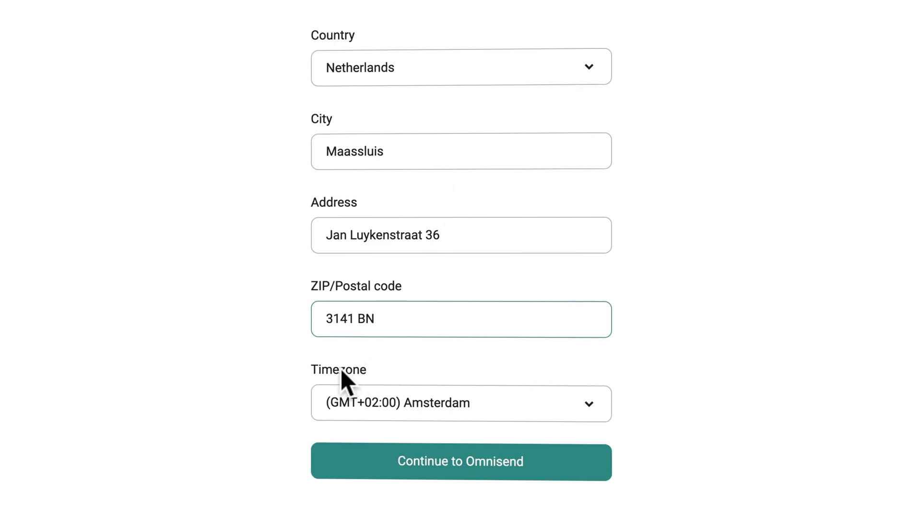
# Finish account setup, then open the Connect your WooCommerce store page from the dashboard.
pyautogui.click(472, 462)
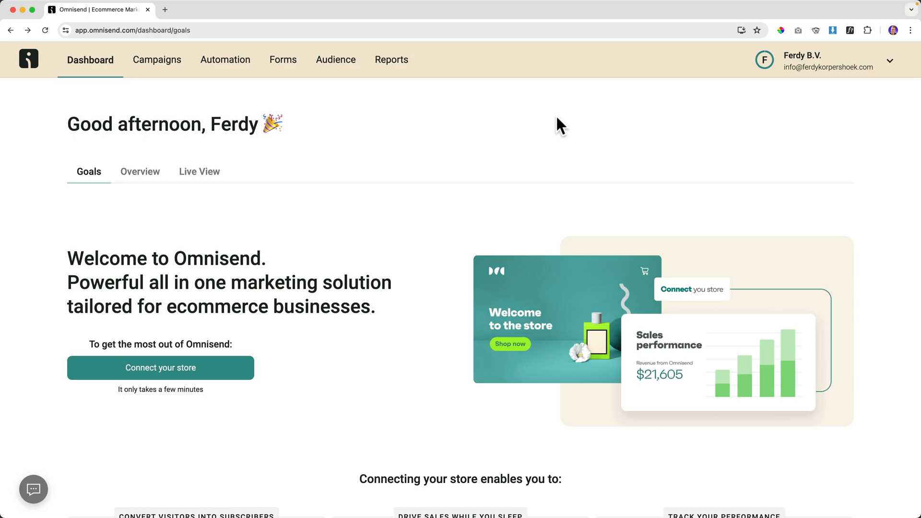
pyautogui.click(83, 72)
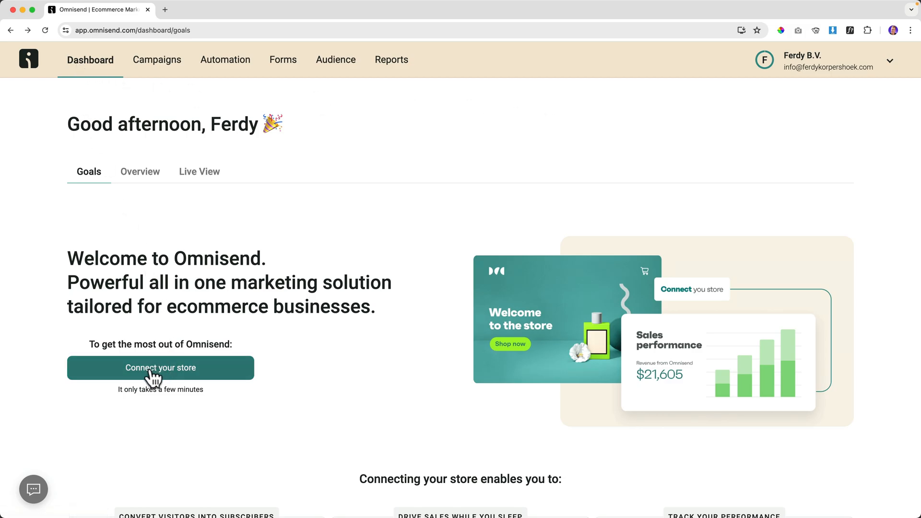
pyautogui.click(210, 379)
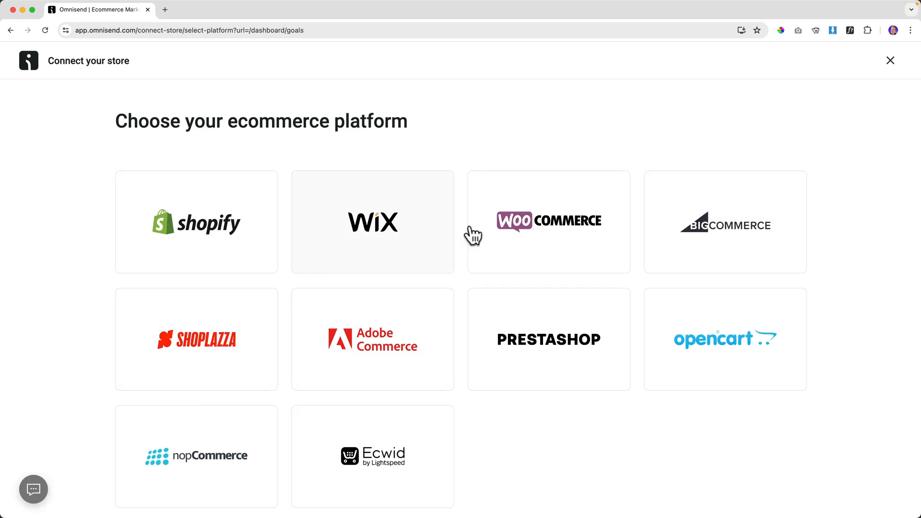
pyautogui.click(545, 239)
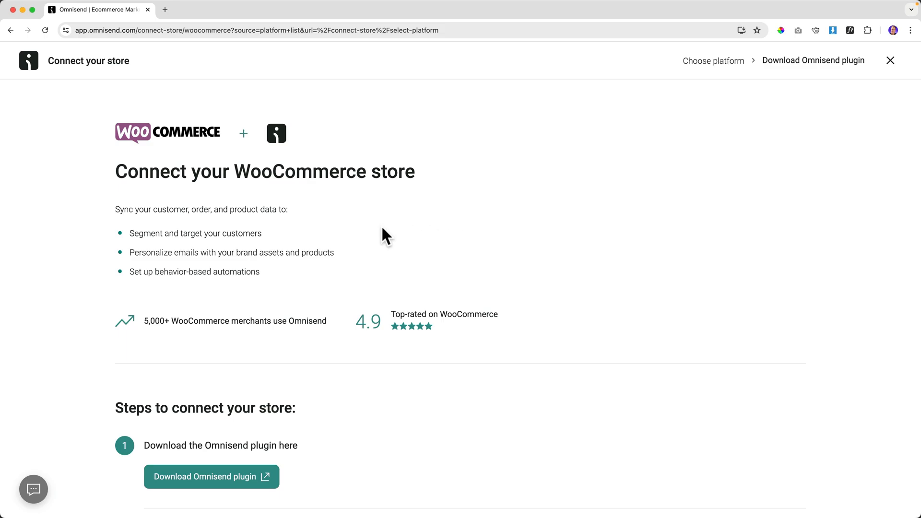
pyautogui.scroll(-5, 382, 231)
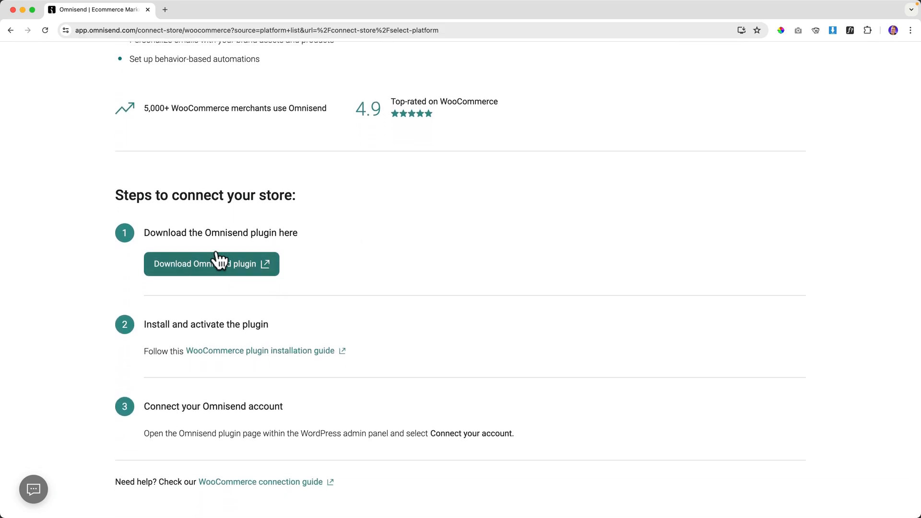
# Open gameconsolez.com admin in a new tab, then find, install and activate the Omnisend plugin.
pyautogui.click(165, 10)
pyautogui.write('game')
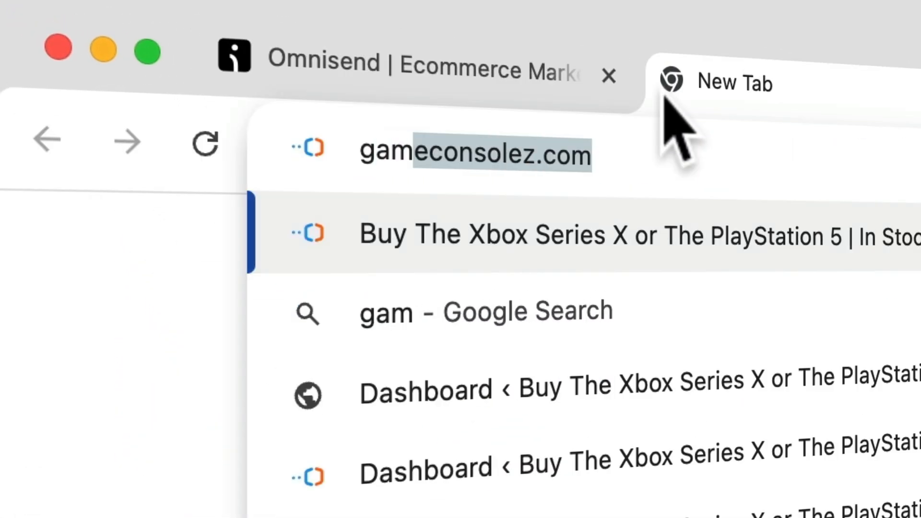
pyautogui.press('Return')
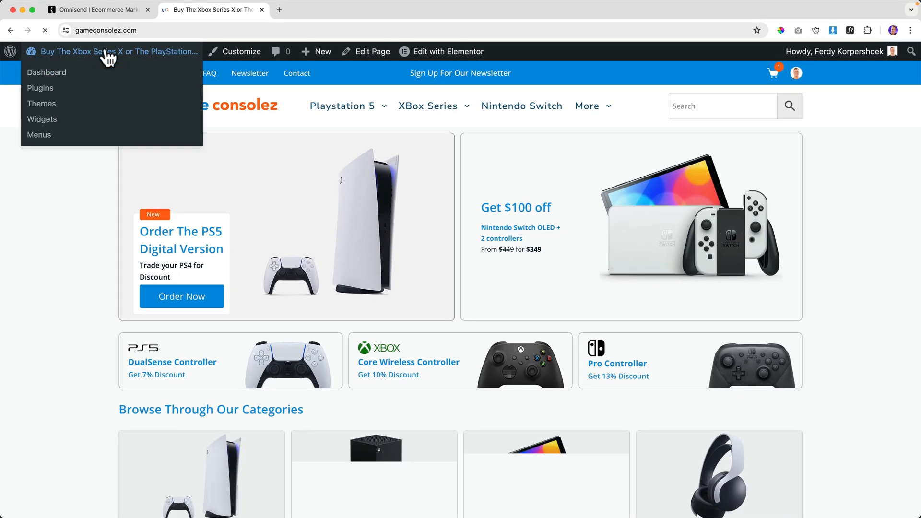
pyautogui.click(196, 104)
pyautogui.moveTo(72, 465)
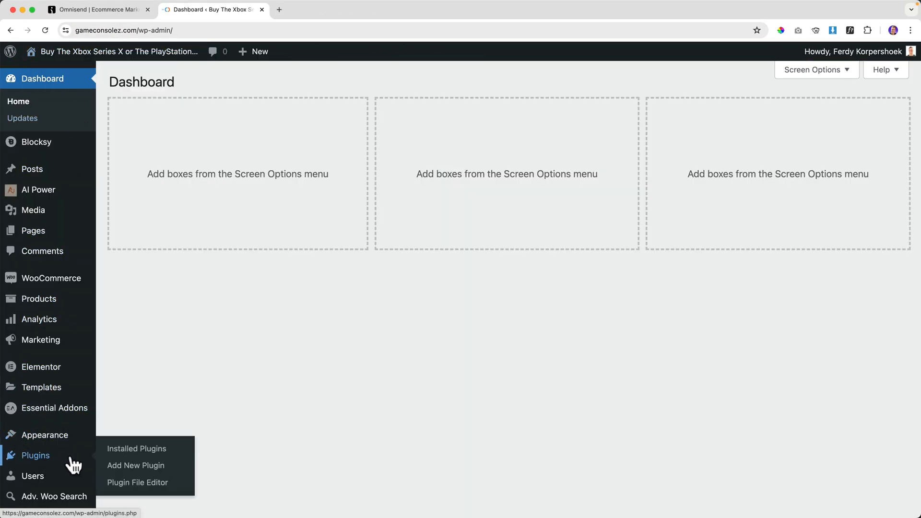
pyautogui.click(135, 466)
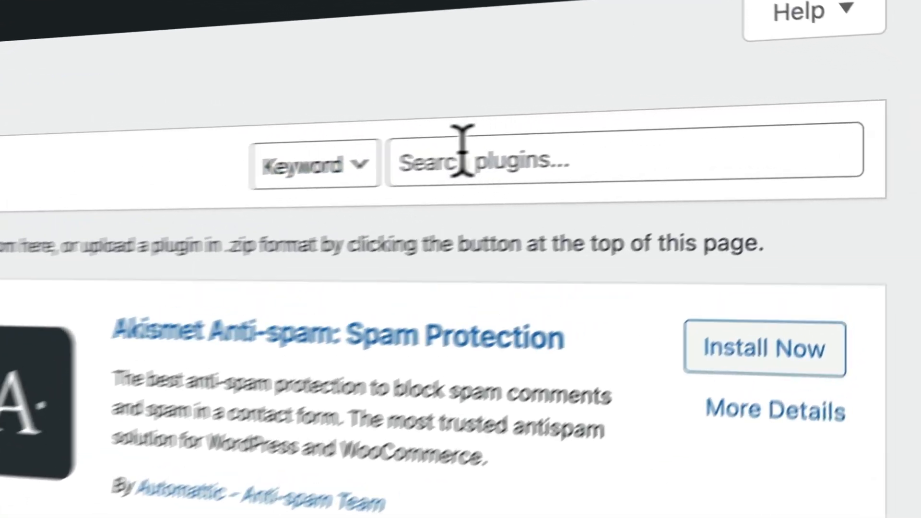
pyautogui.click(765, 116)
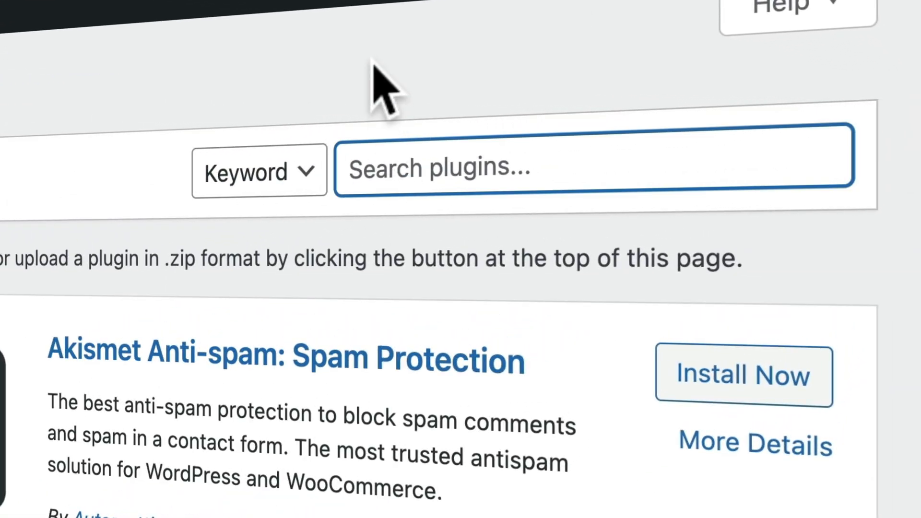
pyautogui.write('omnisend')
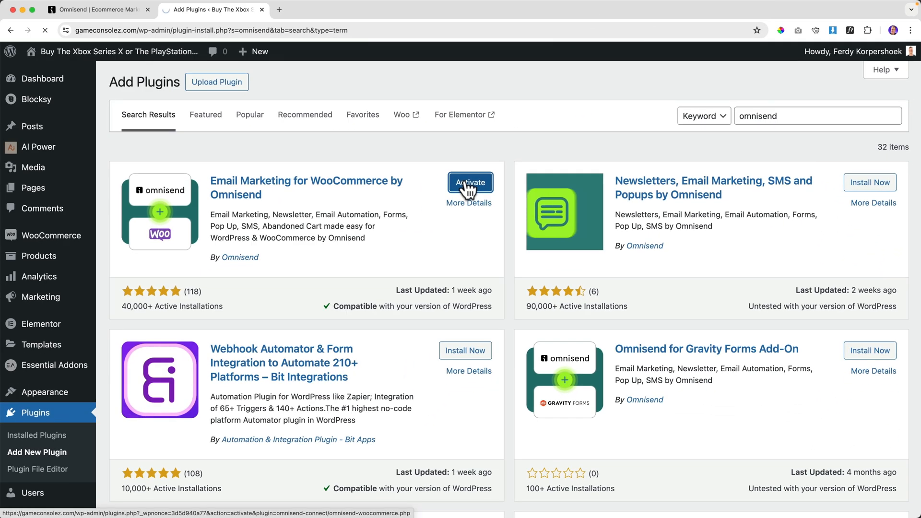
pyautogui.click(467, 183)
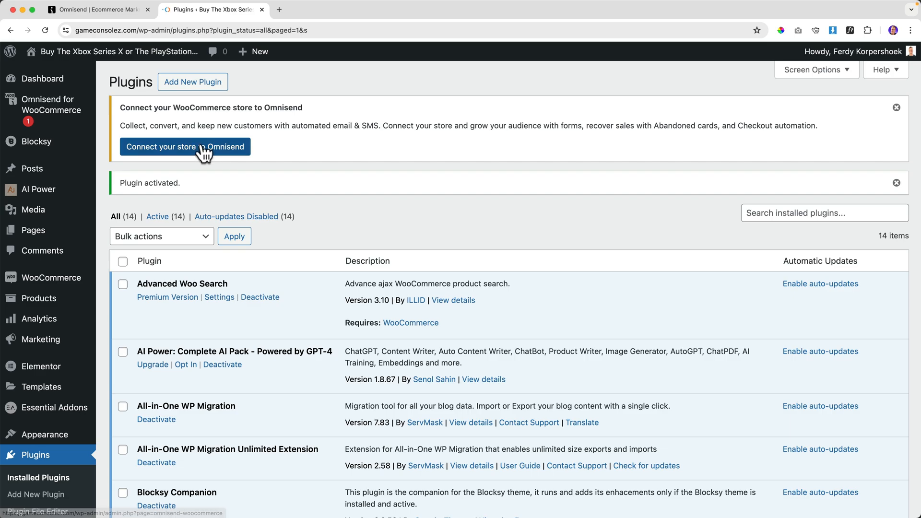
# Open Omnisend for WooCommerce in the admin sidebar and connect the Omnisend account.
pyautogui.click(46, 108)
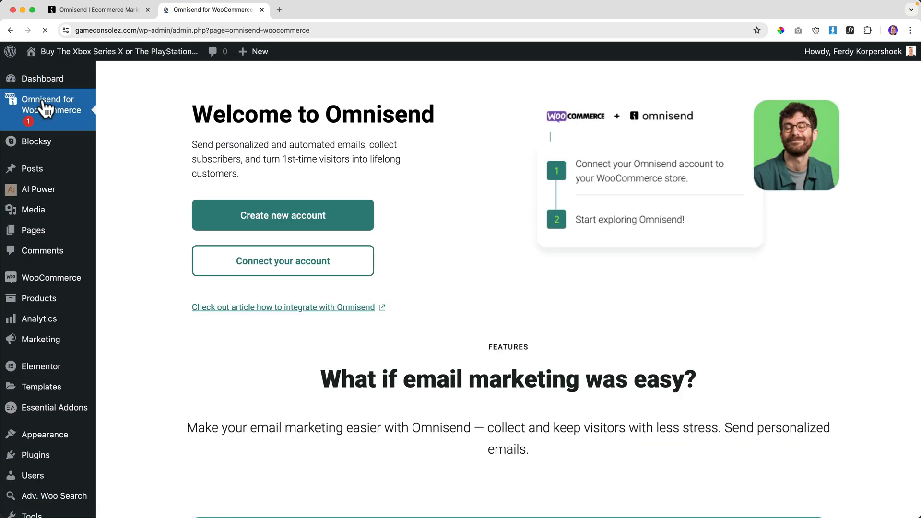
pyautogui.click(290, 264)
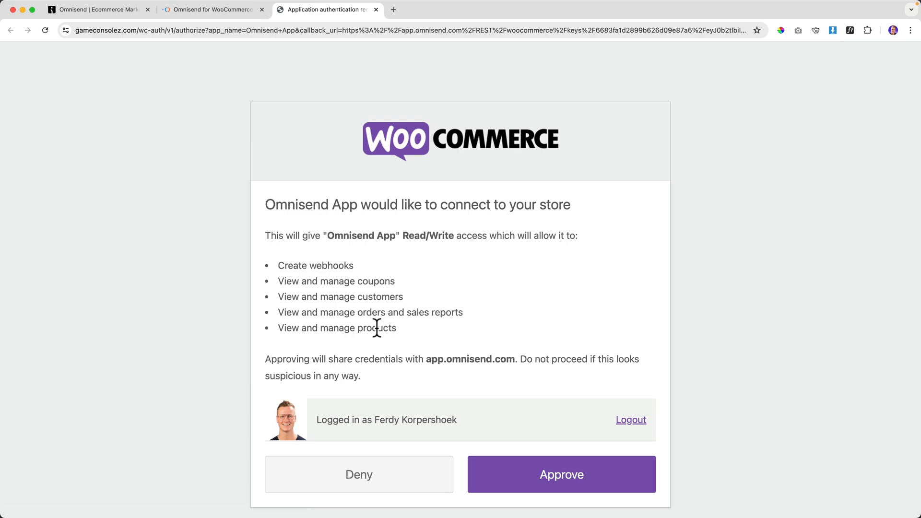
# Review the requested store permissions on the WooCommerce authorization page.
pyautogui.moveTo(262, 251); pyautogui.dragTo(403, 332)
pyautogui.click(136, 101)
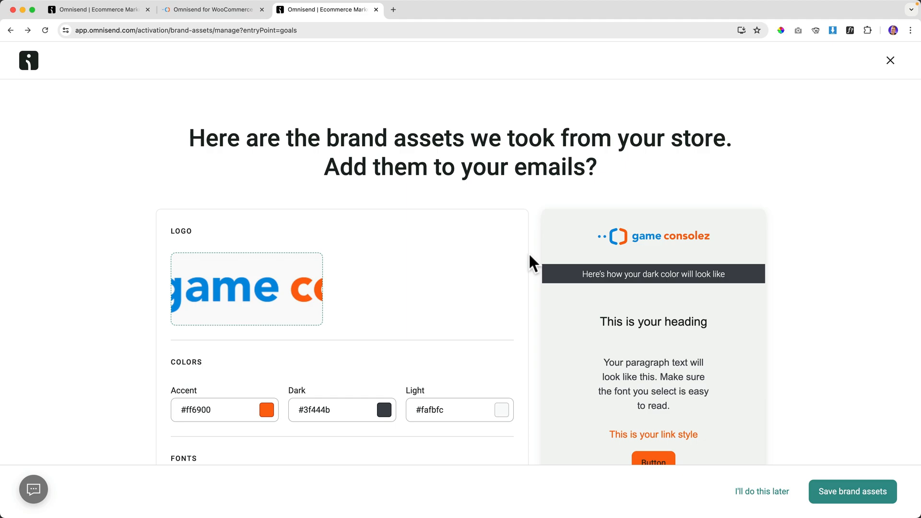
# Choose Raleway as the headings font and Open Sans for paragraph and footnote text.
pyautogui.scroll(-2, 531, 263)
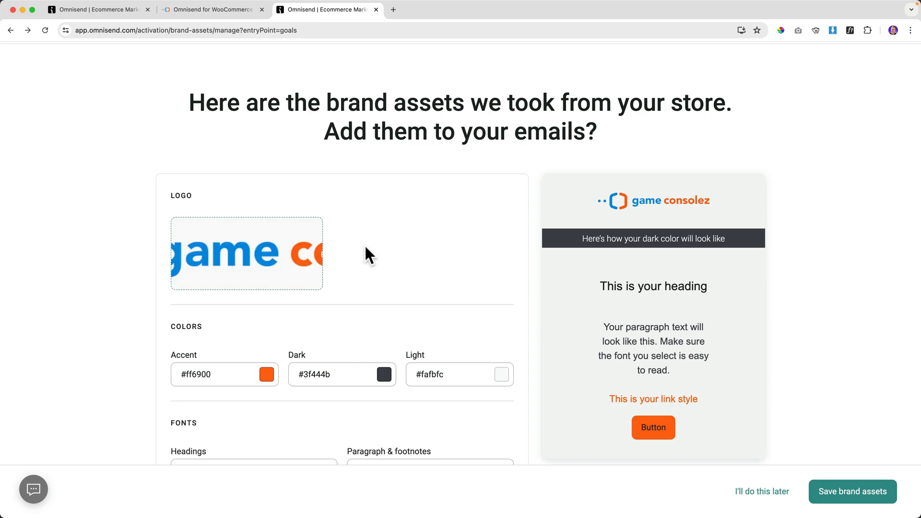
pyautogui.scroll(-5, 393, 251)
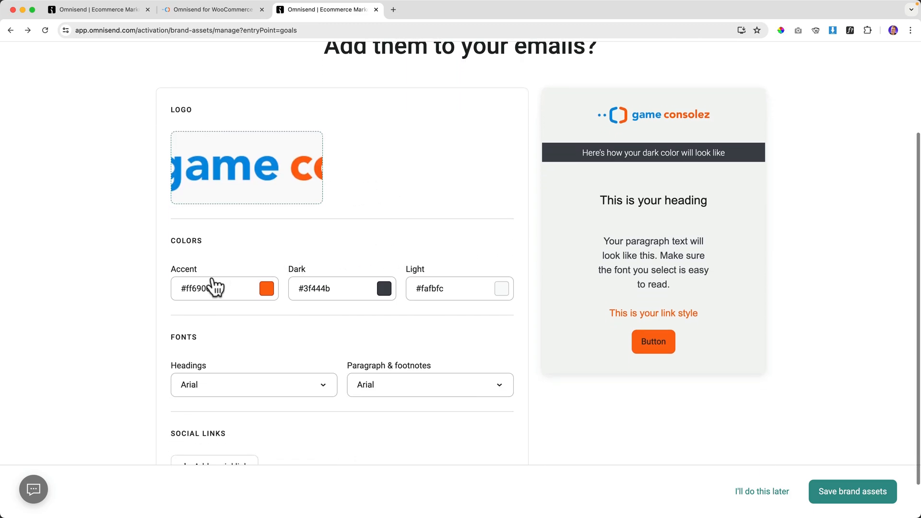
pyautogui.scroll(-2, 362, 358)
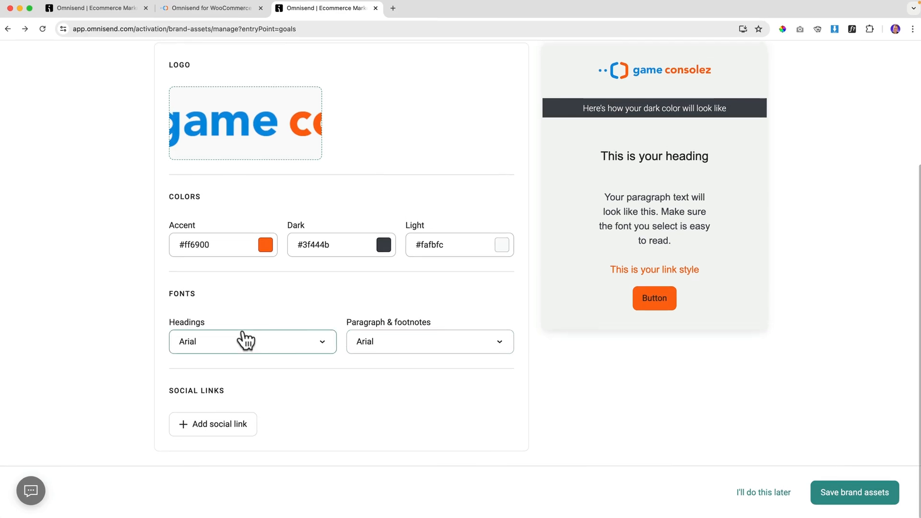
pyautogui.click(246, 341)
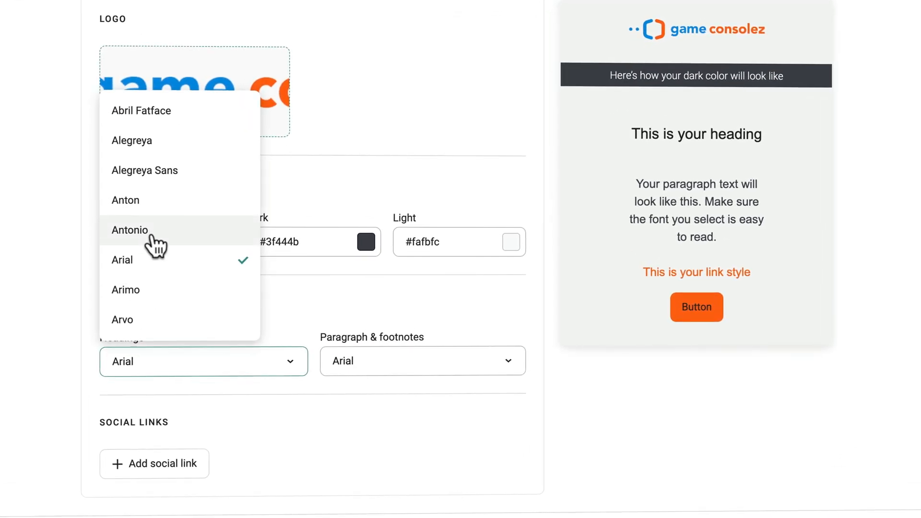
pyautogui.scroll(-10, 156, 244)
pyautogui.scroll(1, 187, 242)
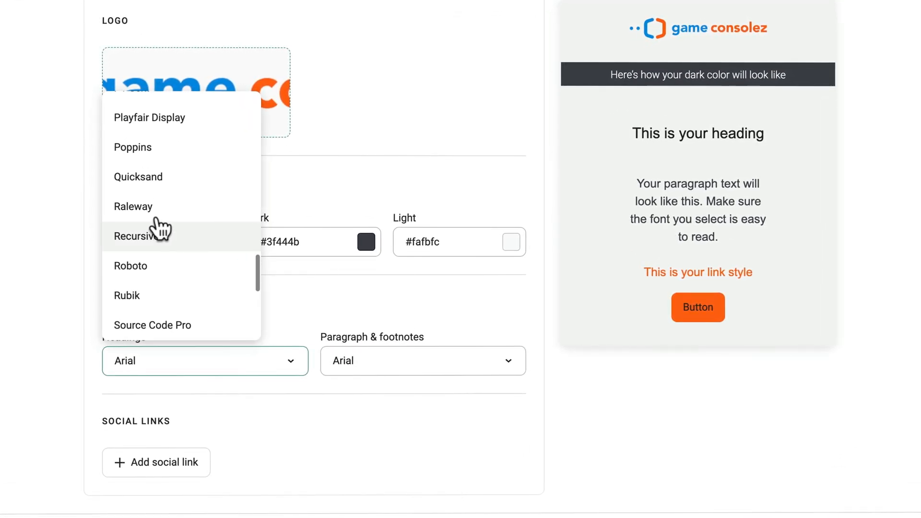
pyautogui.click(154, 211)
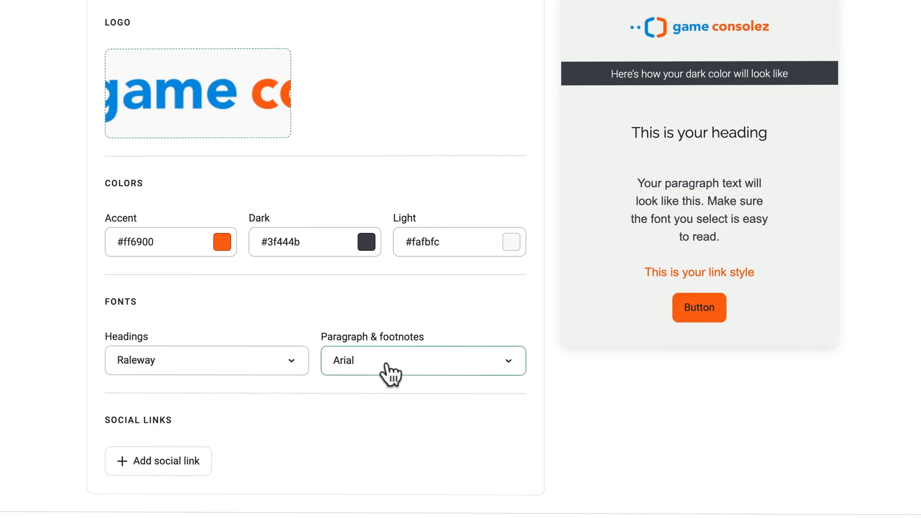
pyautogui.click(387, 370)
pyautogui.scroll(-10, 372, 244)
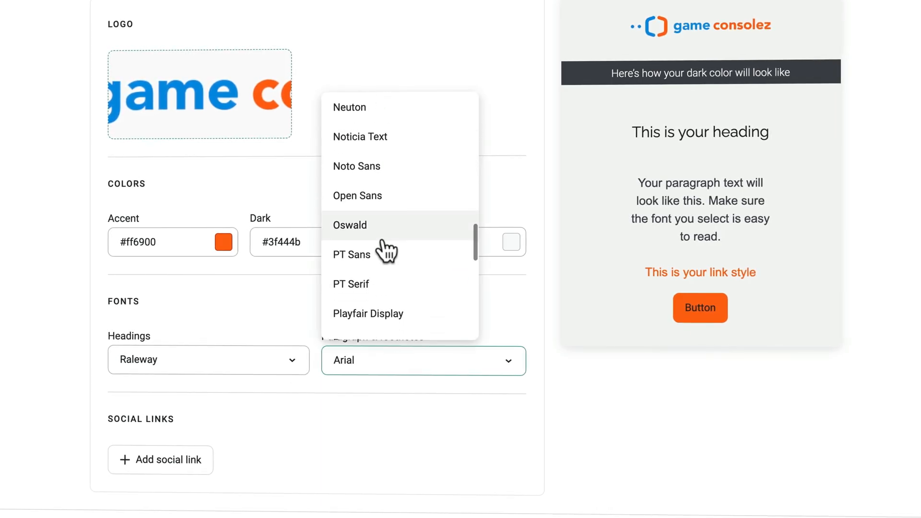
pyautogui.click(369, 204)
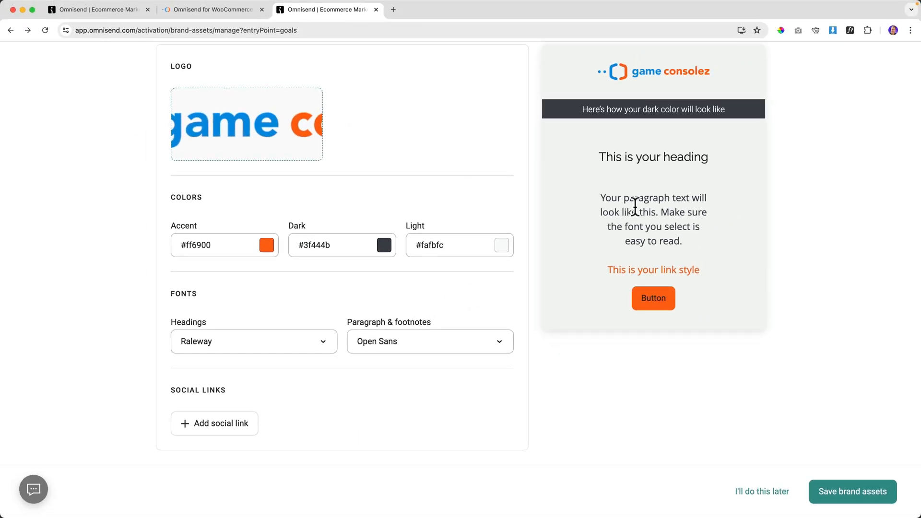
pyautogui.scroll(3, 645, 189)
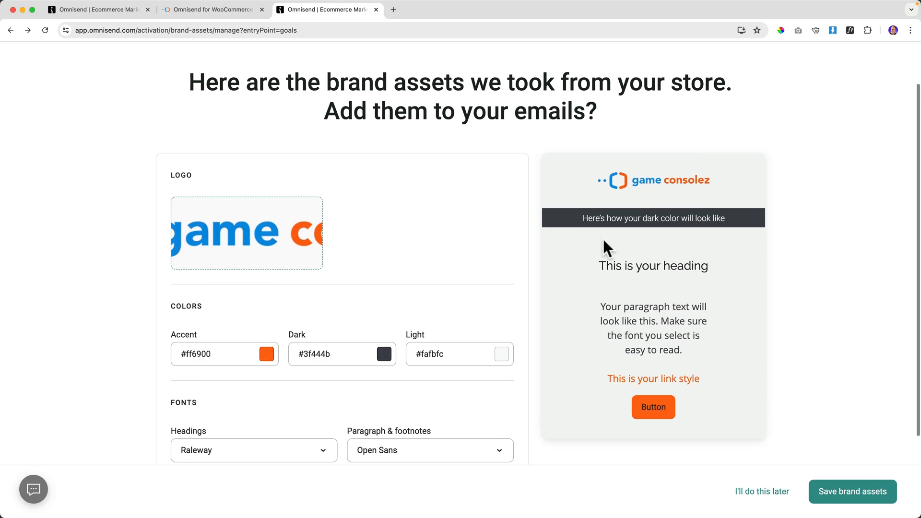
pyautogui.scroll(-3, 403, 273)
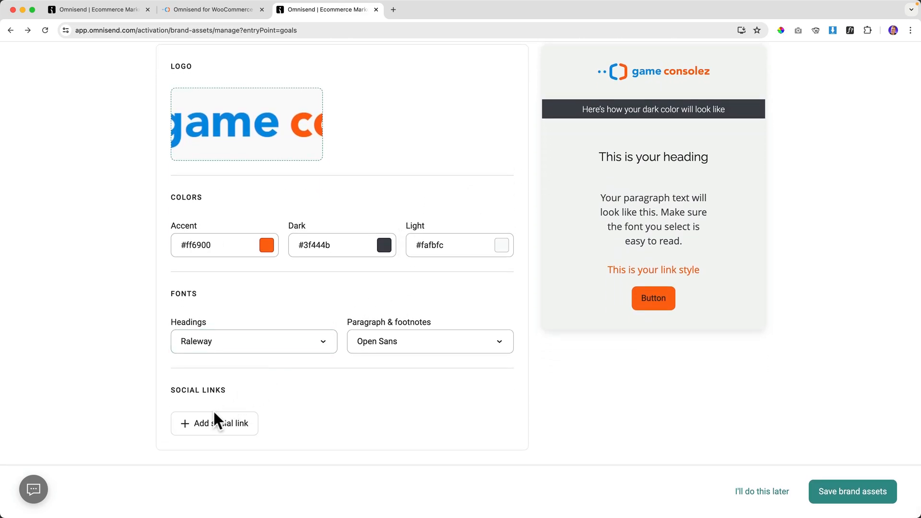
# Add an Instagram social link with its instagram.com profile URL.
pyautogui.click(212, 428)
pyautogui.click(232, 429)
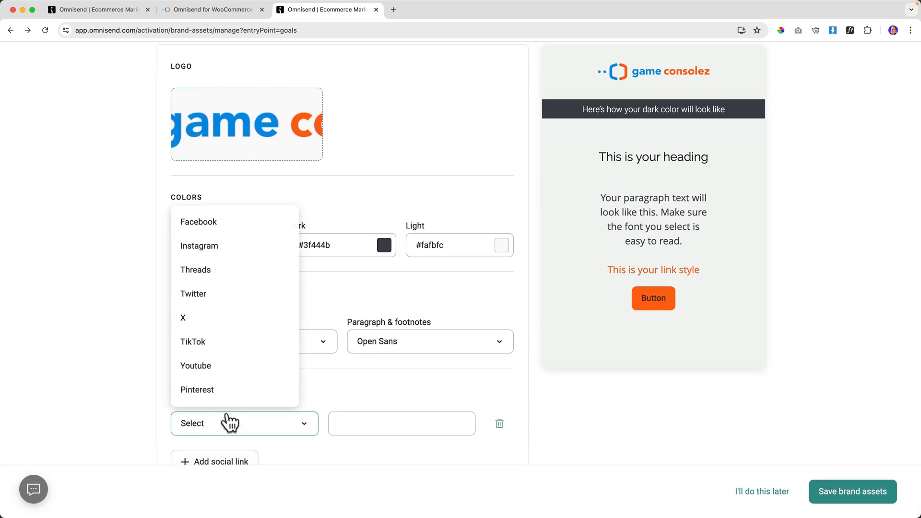
pyautogui.scroll(-1, 223, 277)
pyautogui.click(220, 229)
pyautogui.click(357, 425)
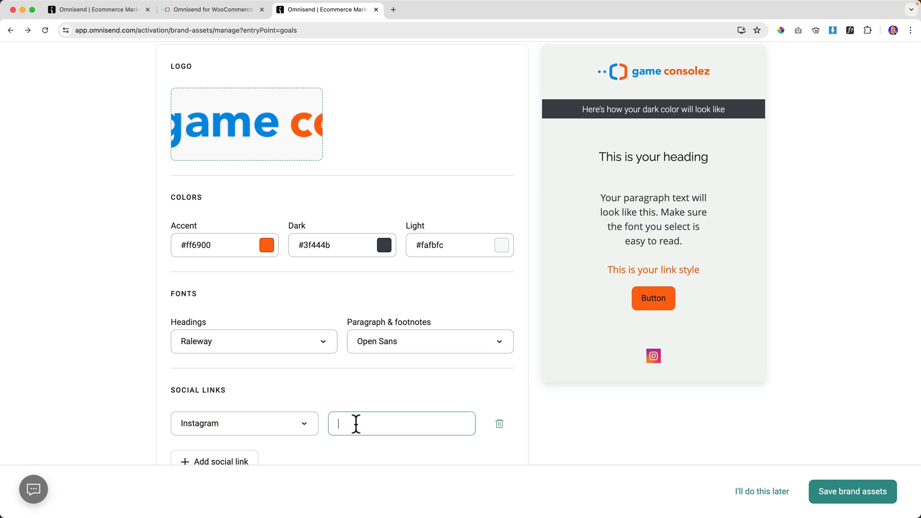
pyautogui.write('https://instagram.com/ferdykorpershoek')
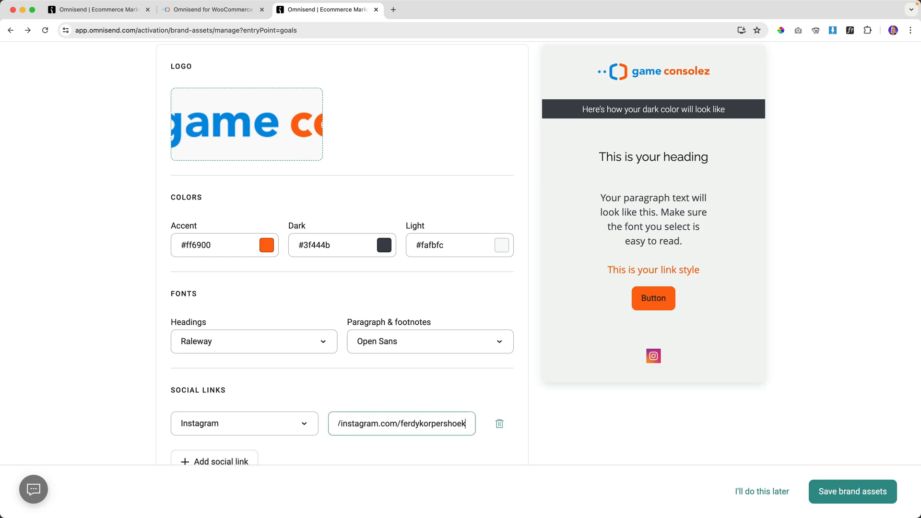
pyautogui.scroll(-1, 288, 436)
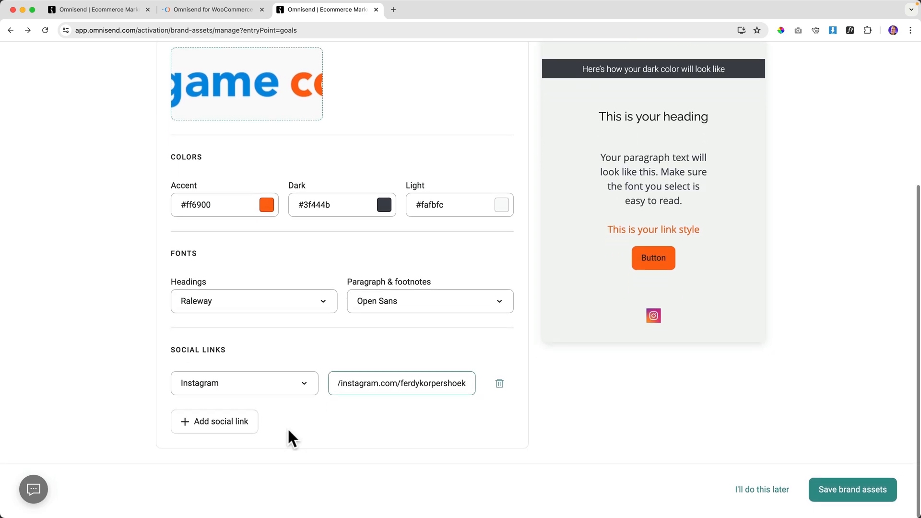
pyautogui.click(224, 427)
# Add a Facebook social link with its facebook.com profile URL.
pyautogui.click(223, 427)
pyautogui.click(212, 425)
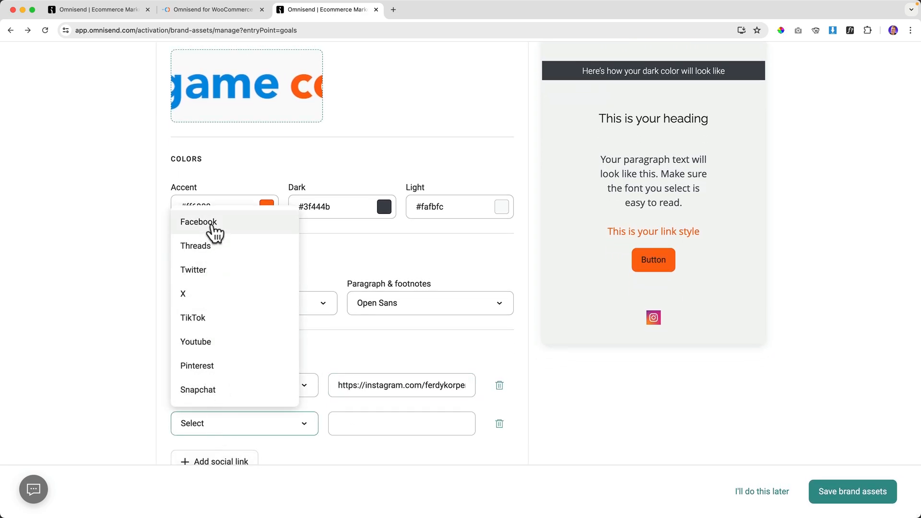
pyautogui.click(213, 224)
pyautogui.click(364, 424)
pyautogui.write('https://facebook.com/ferdykorpershoek')
pyautogui.scroll(-1, 261, 422)
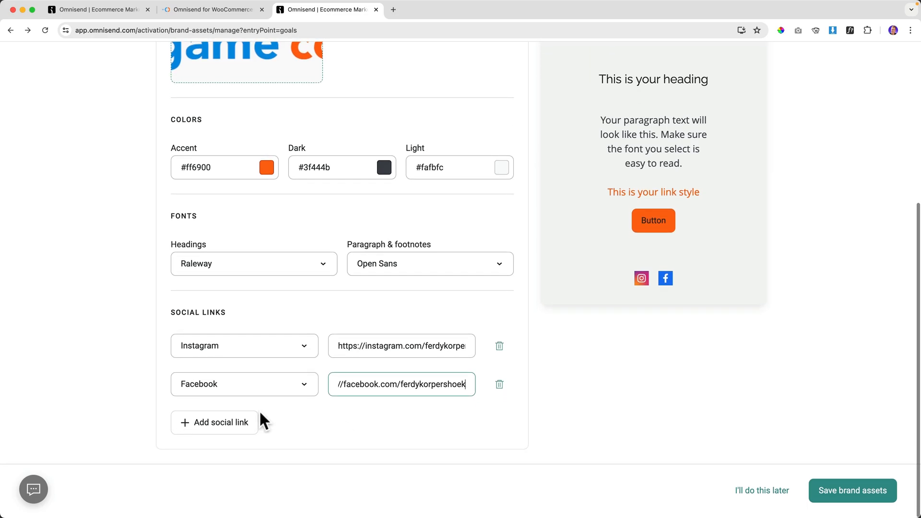
# Add a Youtube social link, pasting in its profile URL.
pyautogui.click(244, 421)
pyautogui.click(243, 435)
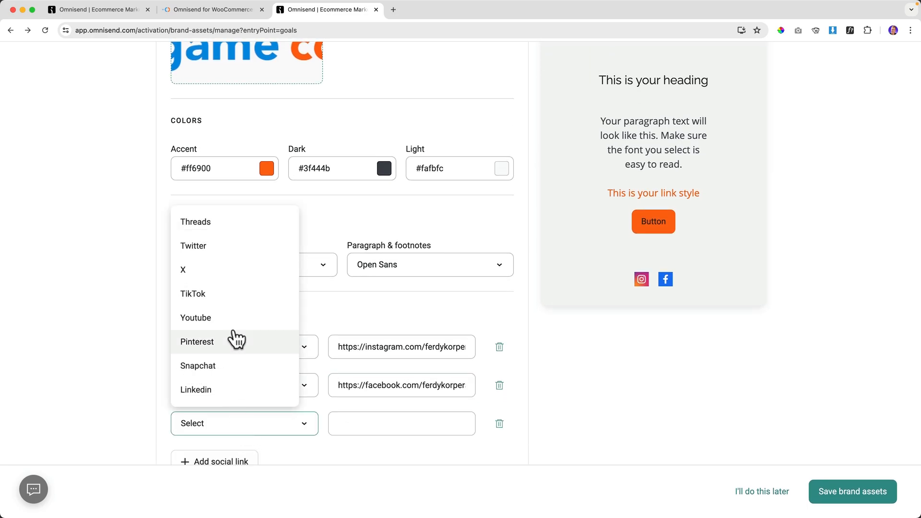
pyautogui.scroll(-2, 221, 249)
pyautogui.click(211, 192)
pyautogui.click(343, 385)
pyautogui.write('https://youtube.com/ferdykorpershoek')
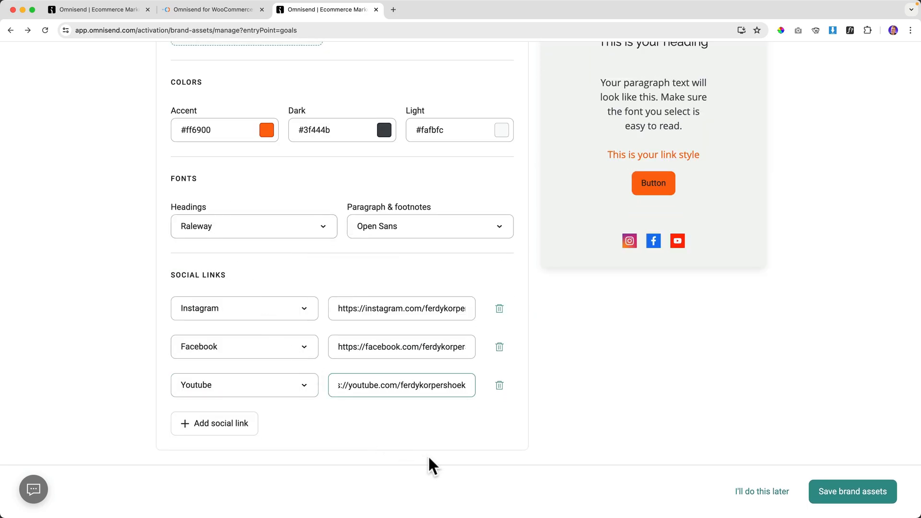
pyautogui.click(521, 441)
pyautogui.scroll(3, 556, 420)
pyautogui.scroll(-2, 556, 420)
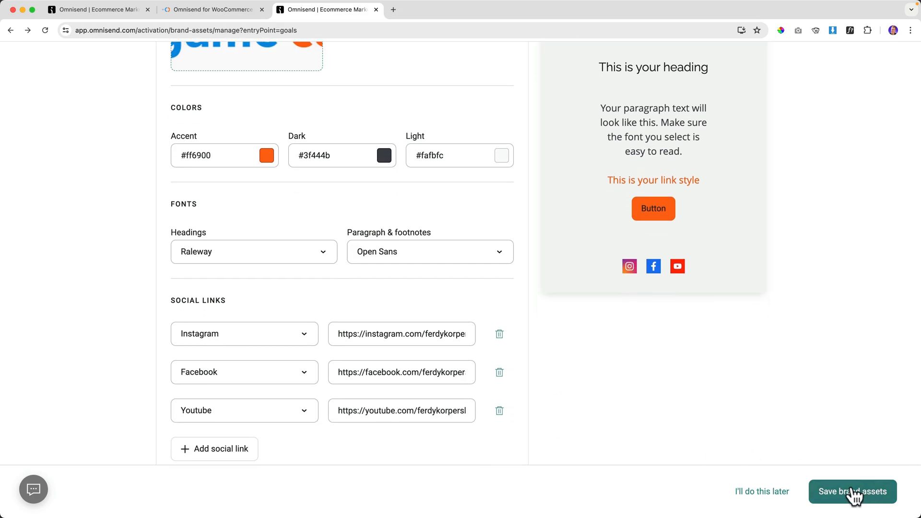
# Save the brand assets and dismiss the 'Get started with Goals' introduction.
pyautogui.click(854, 495)
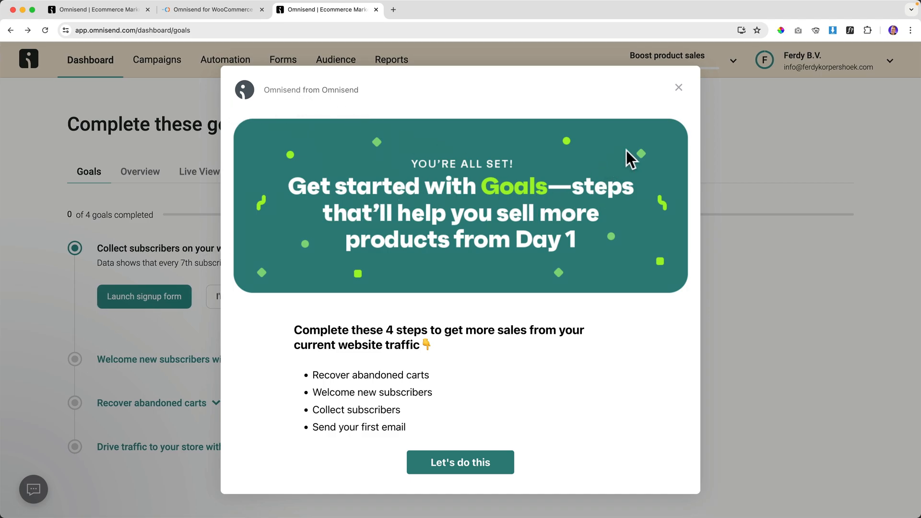
pyautogui.click(679, 87)
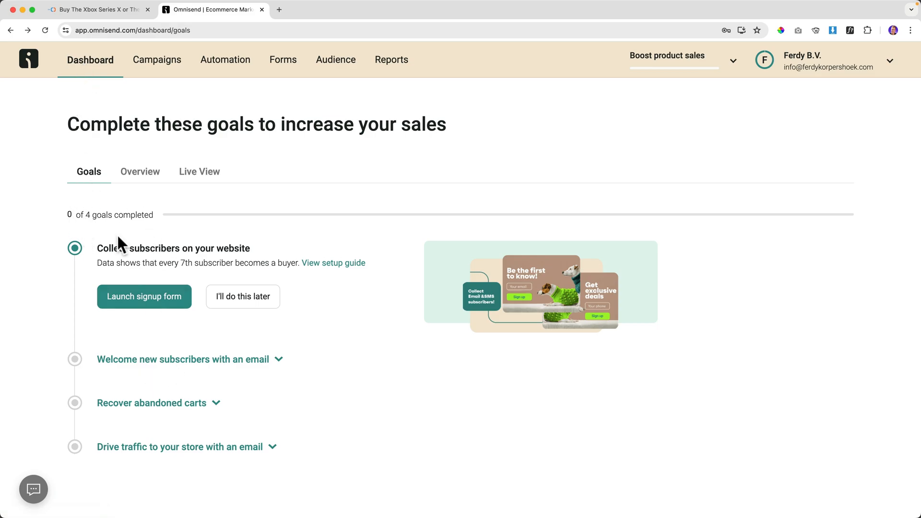
# Look over the dashboard's Overview tab, then switch to the Live View tab.
pyautogui.click(138, 174)
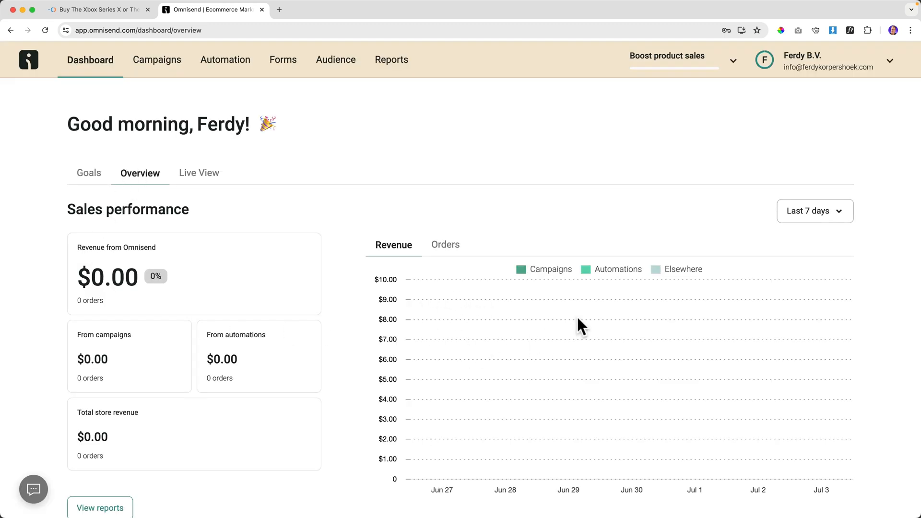
pyautogui.scroll(-10, 405, 309)
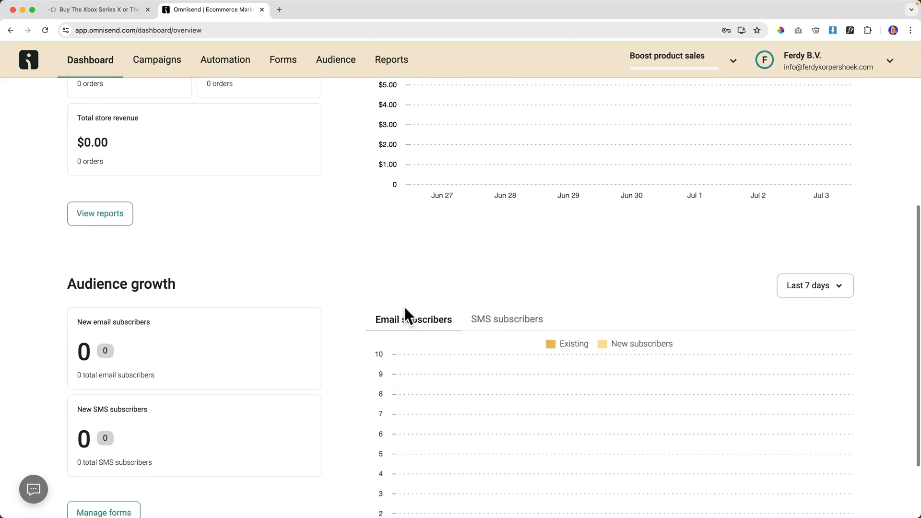
pyautogui.scroll(10, 404, 304)
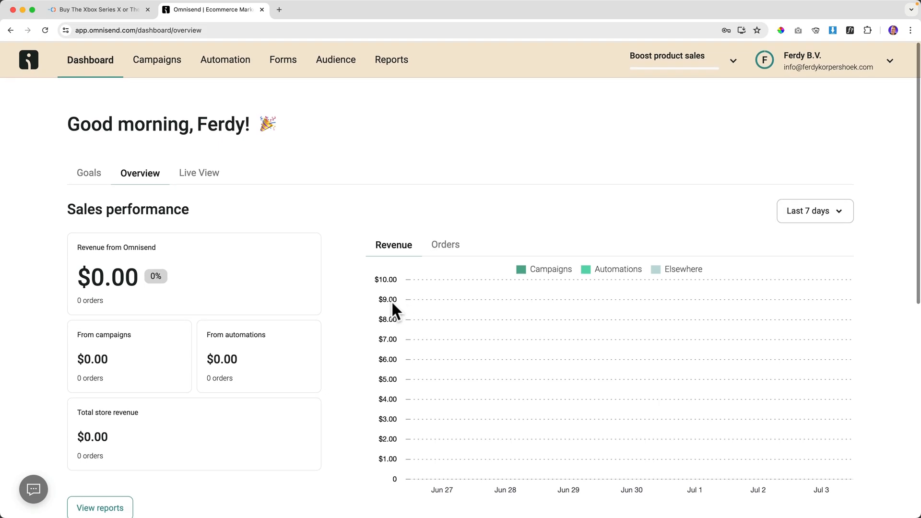
pyautogui.click(206, 172)
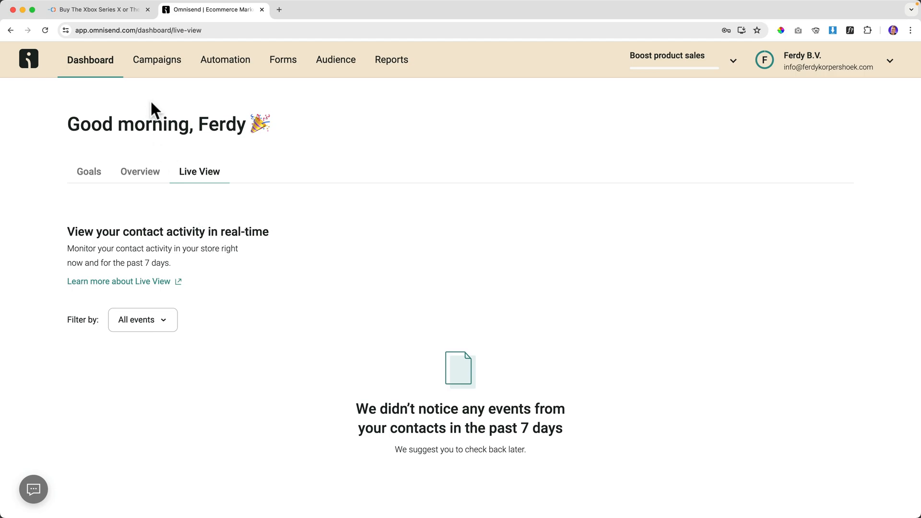
# Go to the Campaigns page from the top navigation.
pyautogui.click(160, 61)
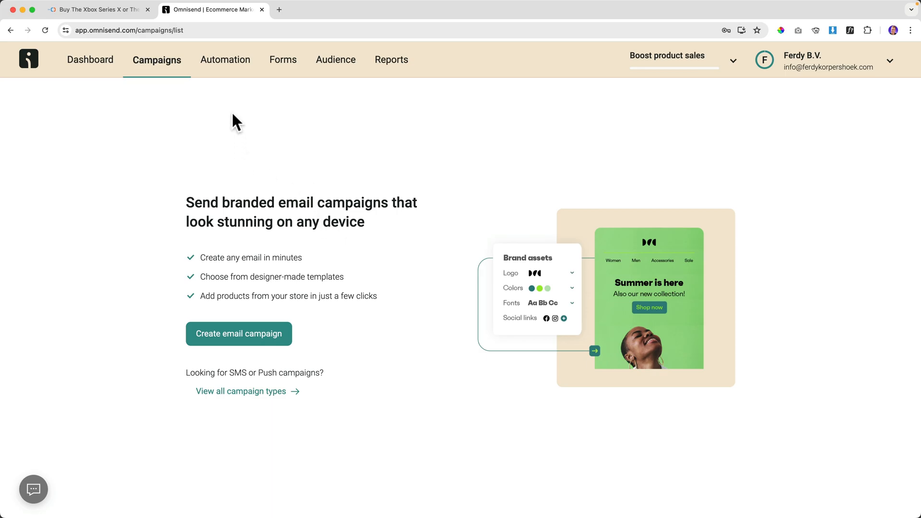
# Go to the Automation page from the top navigation.
pyautogui.click(226, 61)
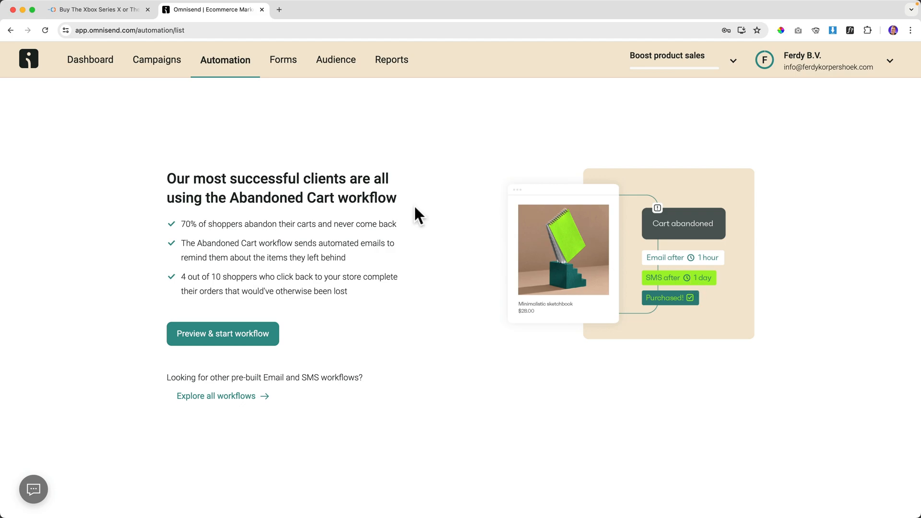
# Visit Forms, then move on to the Audience contact list.
pyautogui.click(284, 63)
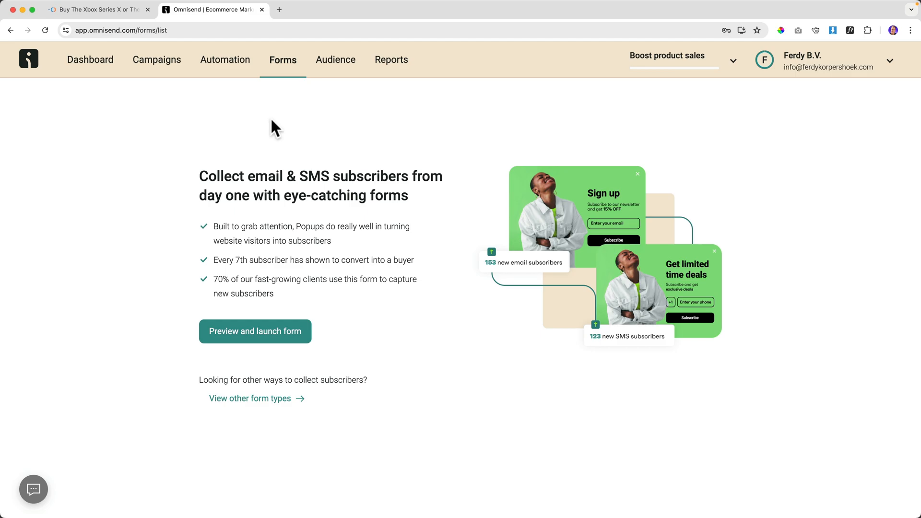
pyautogui.click(335, 60)
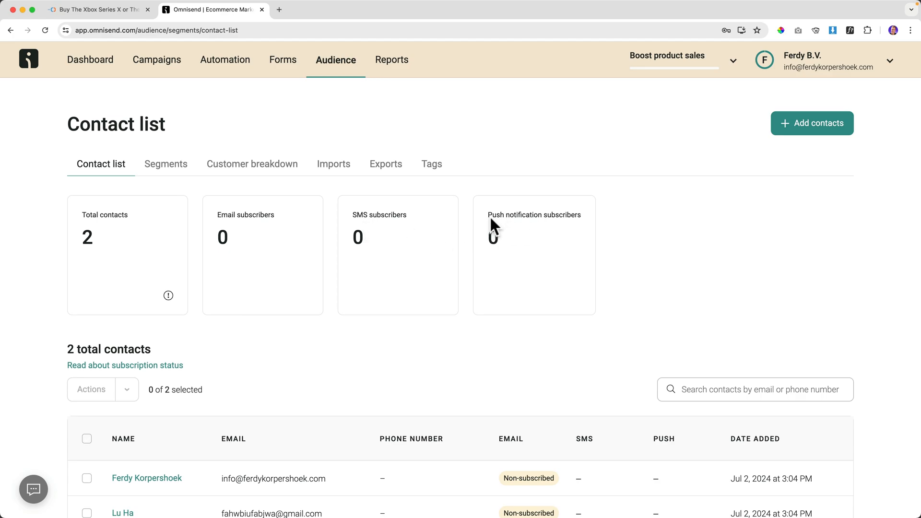
# Check the Audience Segments tab, then open the Standard reports page.
pyautogui.moveTo(490, 218); pyautogui.dragTo(601, 222)
pyautogui.click(596, 222)
pyautogui.click(166, 165)
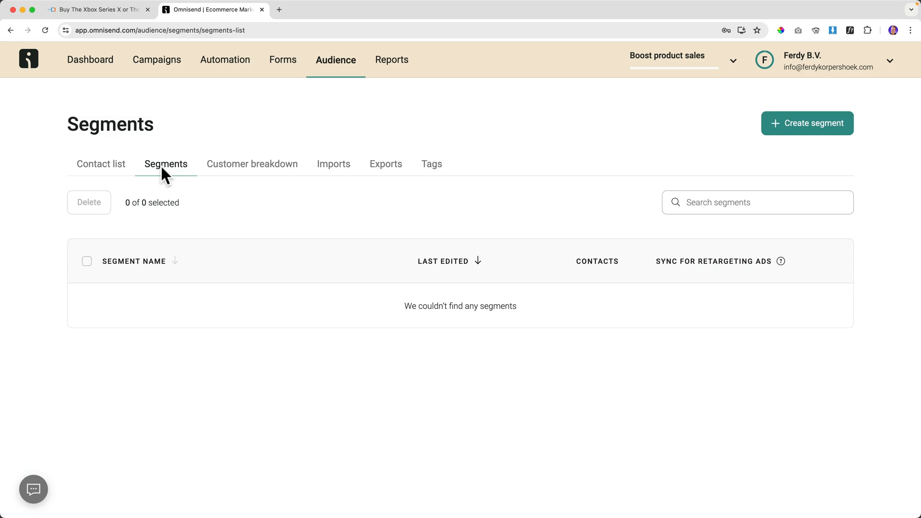
pyautogui.click(389, 65)
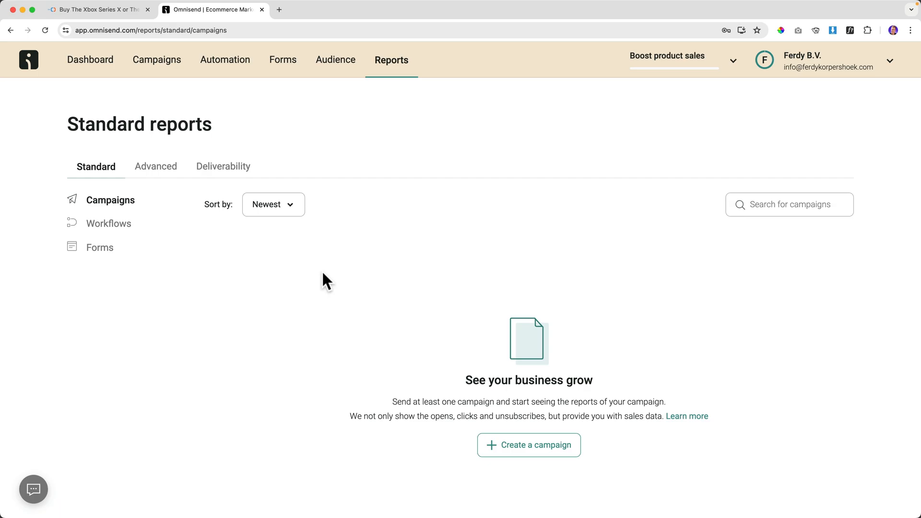
# Return to the Dashboard goals, then go back to the Forms page.
pyautogui.click(88, 62)
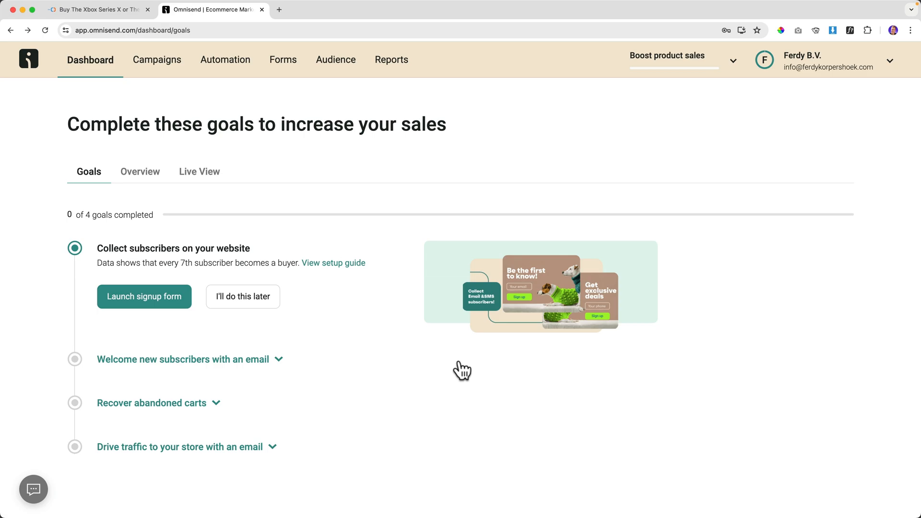
pyautogui.click(287, 71)
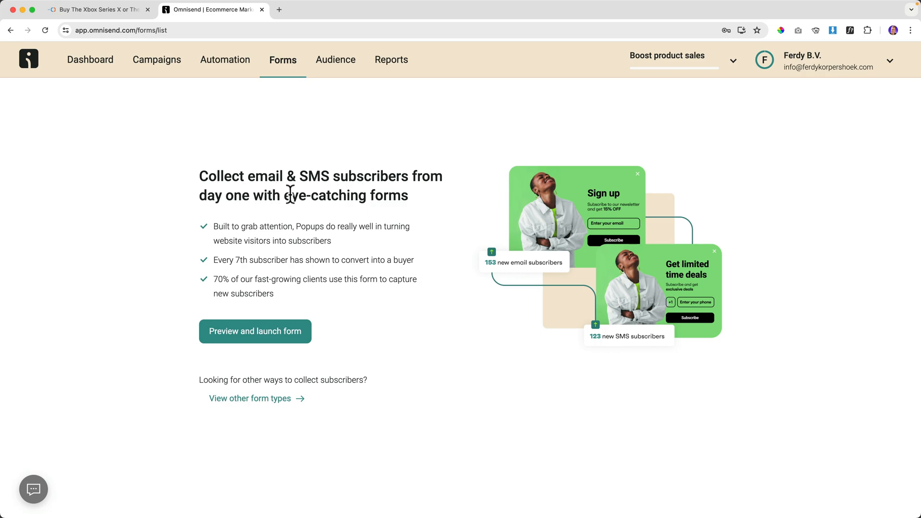
# Save the Email & SMS branded Multi-step welcome discount popup as a draft and dismiss the Wheel of Fortune banner.
pyautogui.click(259, 338)
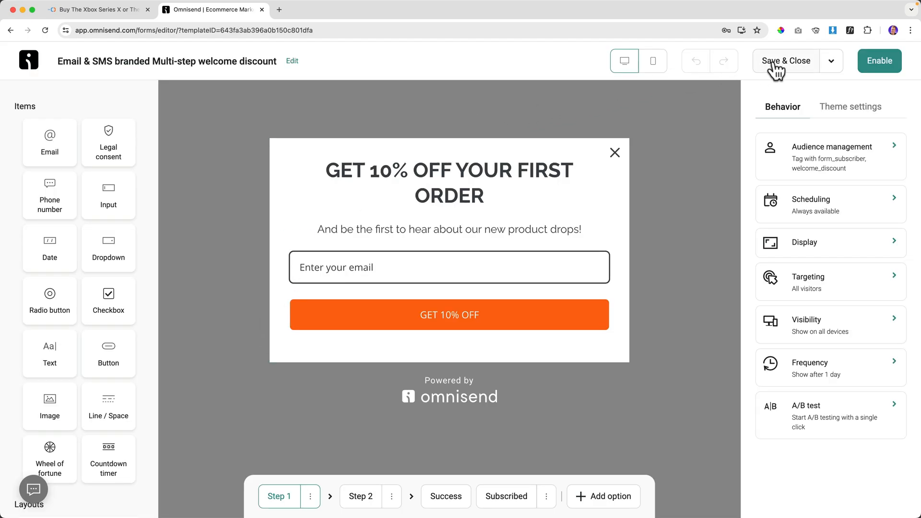
pyautogui.click(789, 66)
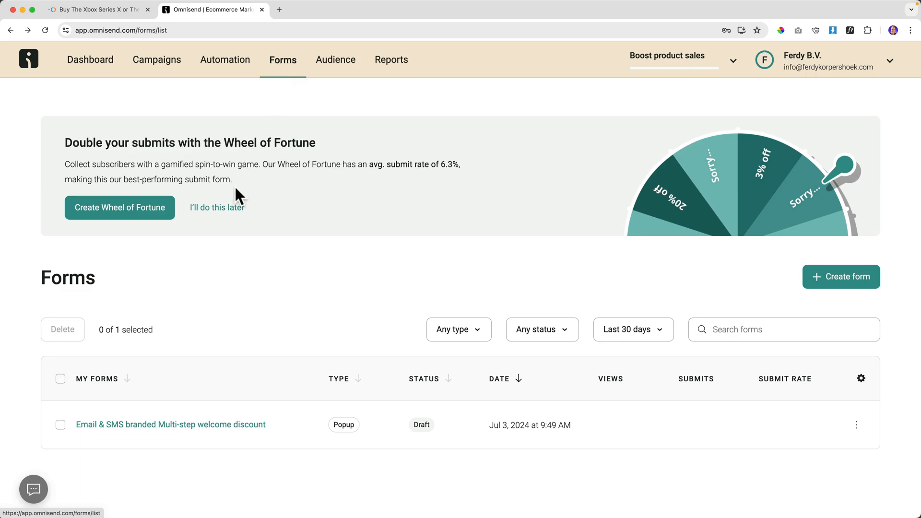
pyautogui.click(222, 208)
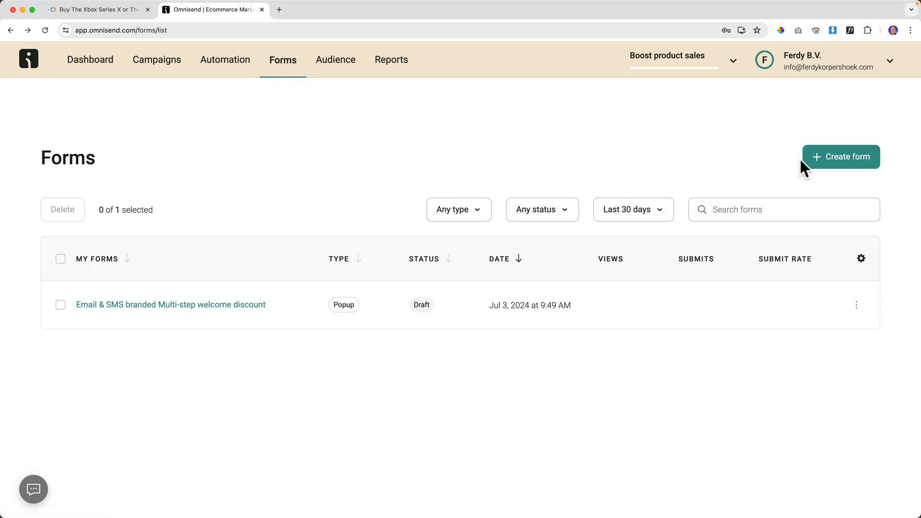
# Open the form template library and filter it to multi-step templates.
pyautogui.click(827, 160)
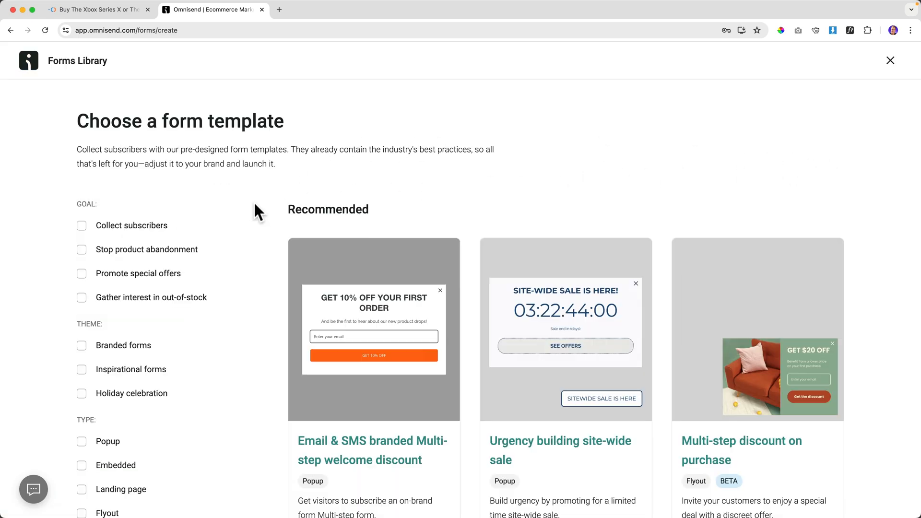
pyautogui.scroll(-2, 273, 206)
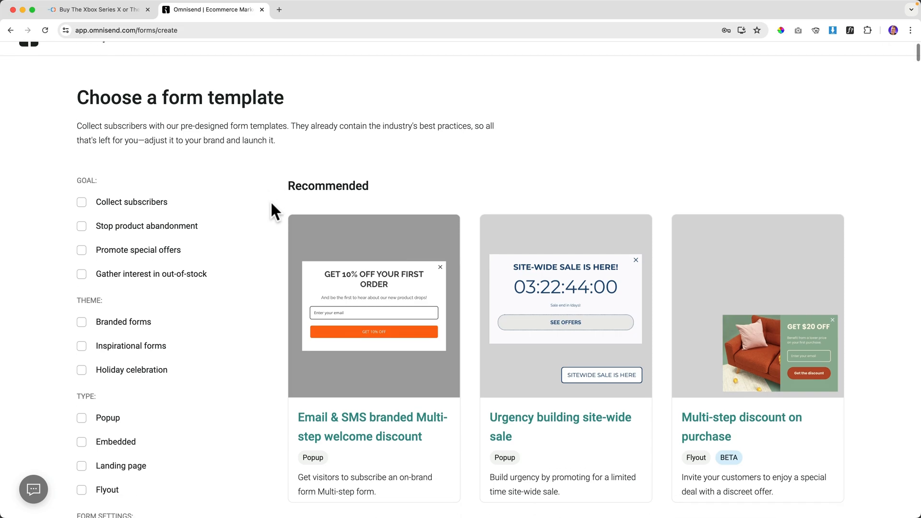
pyautogui.scroll(-8, 81, 192)
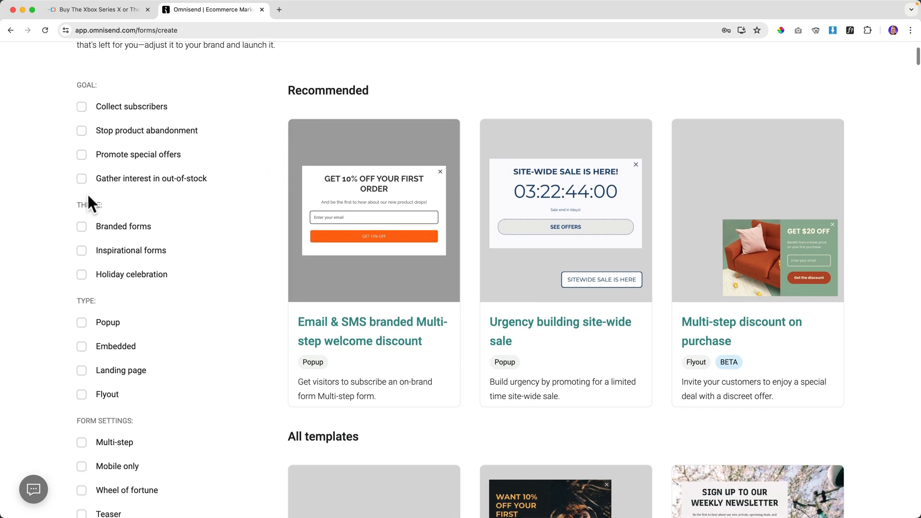
pyautogui.scroll(-3, 88, 222)
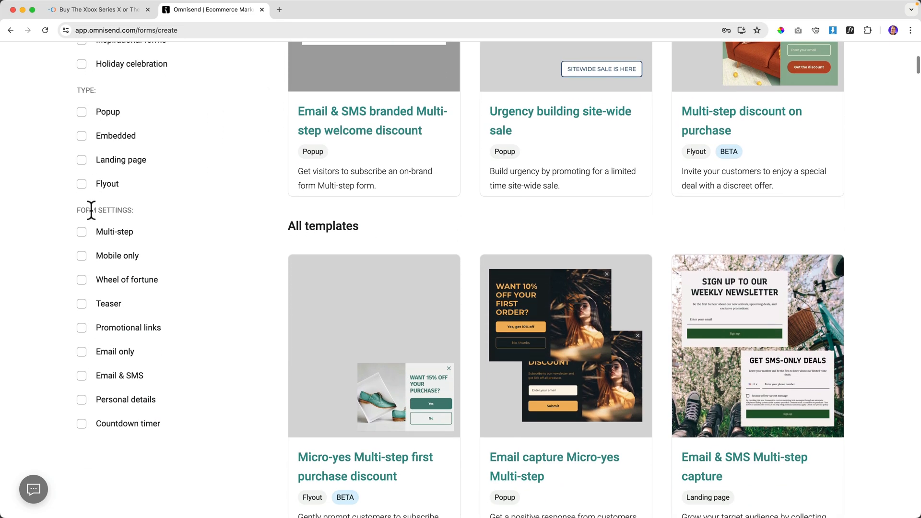
pyautogui.click(82, 232)
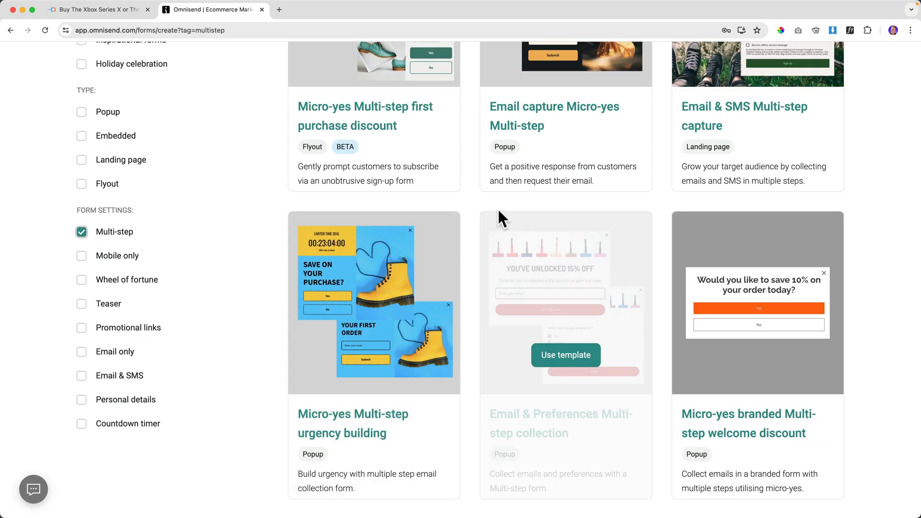
pyautogui.scroll(-12, 471, 209)
pyautogui.scroll(5, 471, 209)
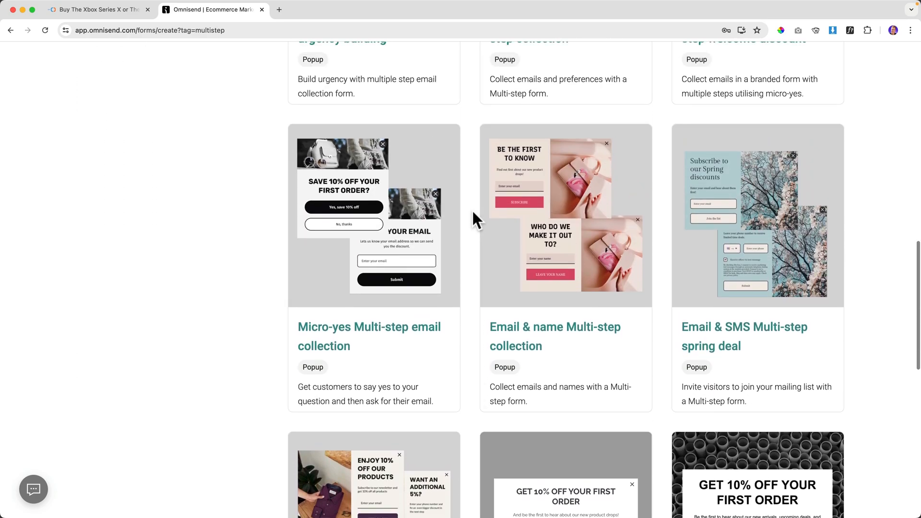
pyautogui.moveTo(353, 180)
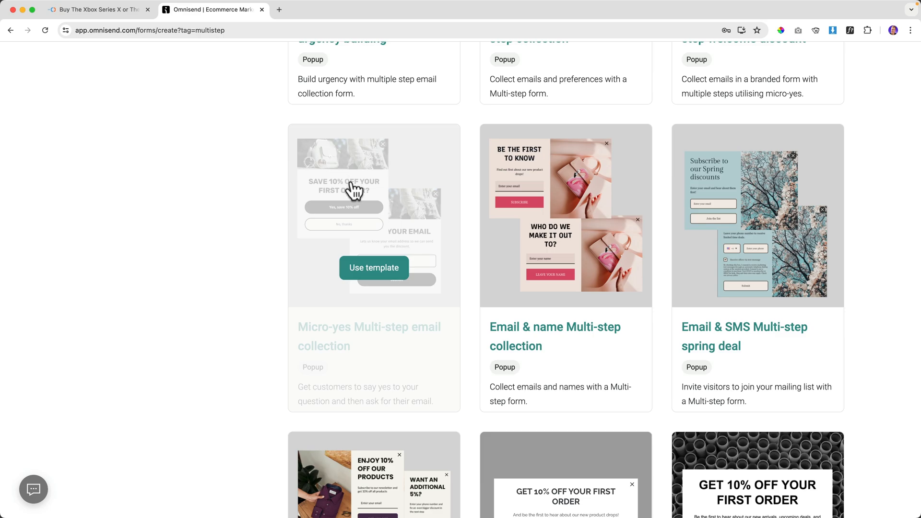
pyautogui.scroll(7, 354, 187)
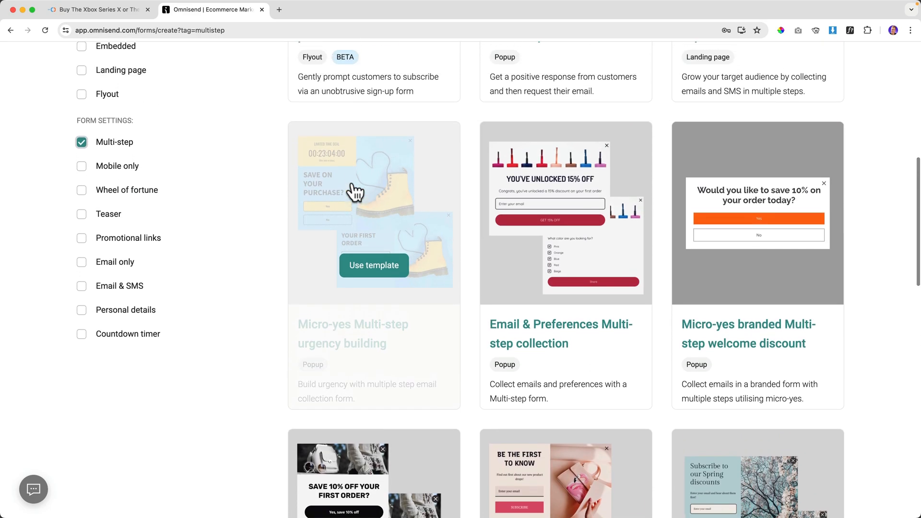
# Replace the multi-step filter with the Promotional links filter.
pyautogui.click(82, 154)
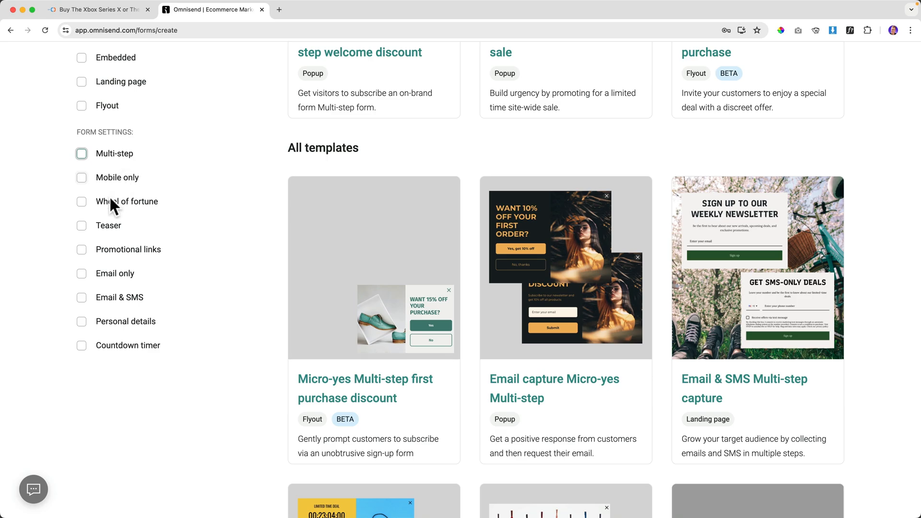
pyautogui.click(82, 249)
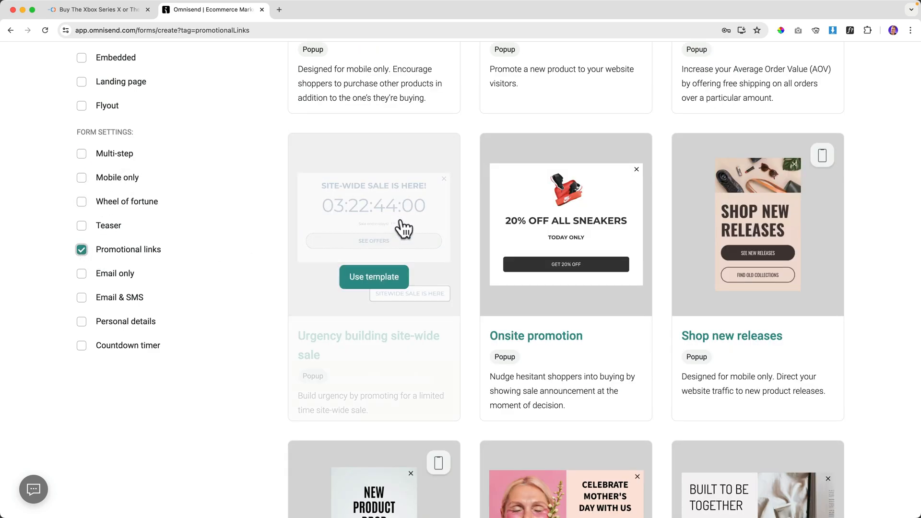
pyautogui.scroll(-15, 417, 226)
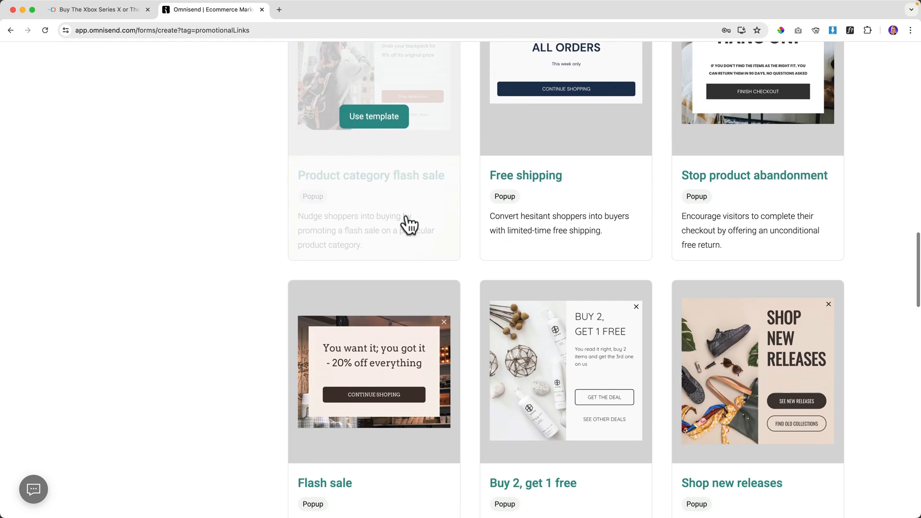
pyautogui.scroll(15, 436, 206)
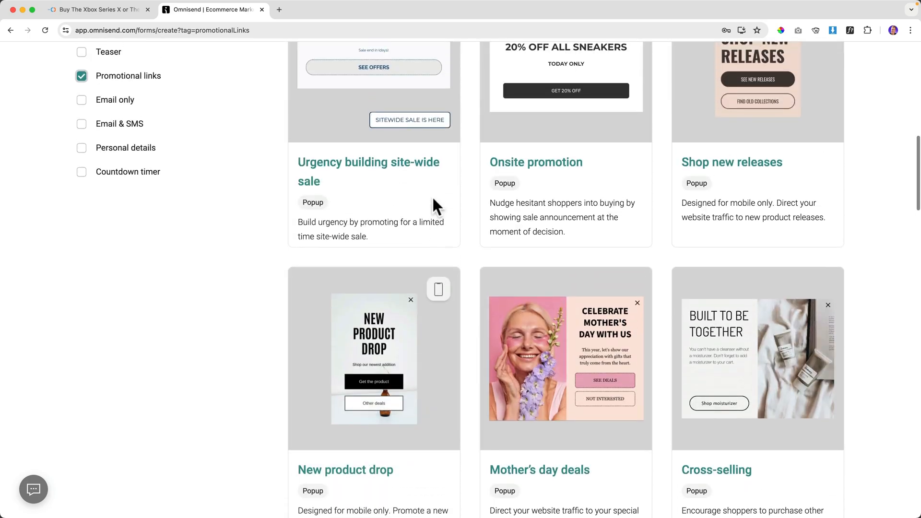
pyautogui.scroll(5, 436, 207)
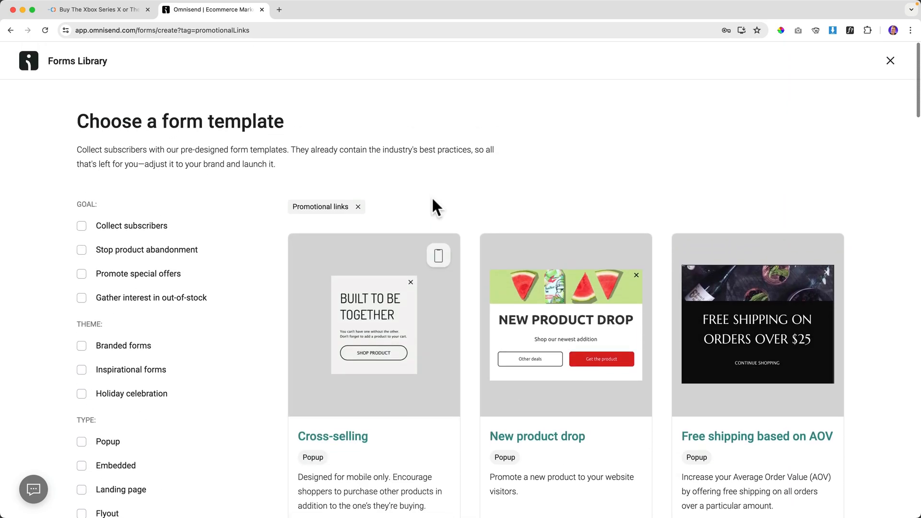
pyautogui.scroll(-3, 432, 197)
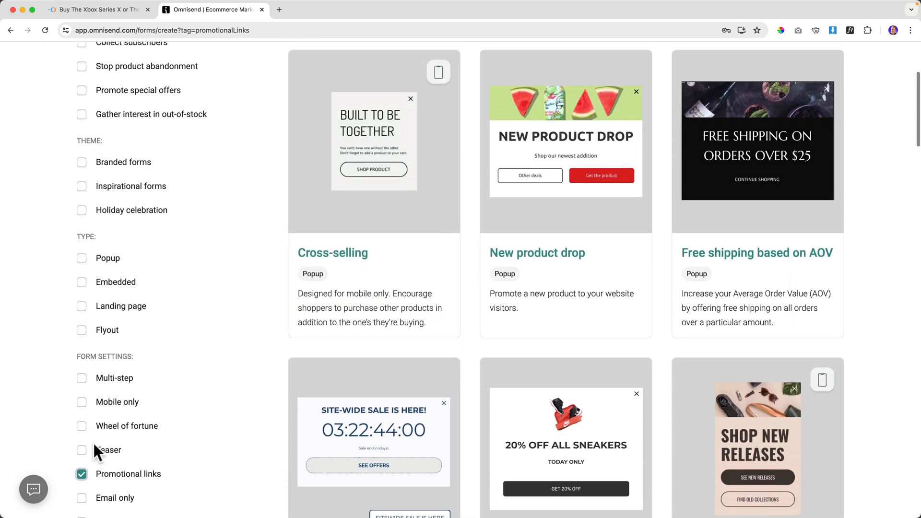
# Clear the Promotional links filter and browse all templates back up to the Recommended row.
pyautogui.click(81, 474)
pyautogui.scroll(-10, 474, 254)
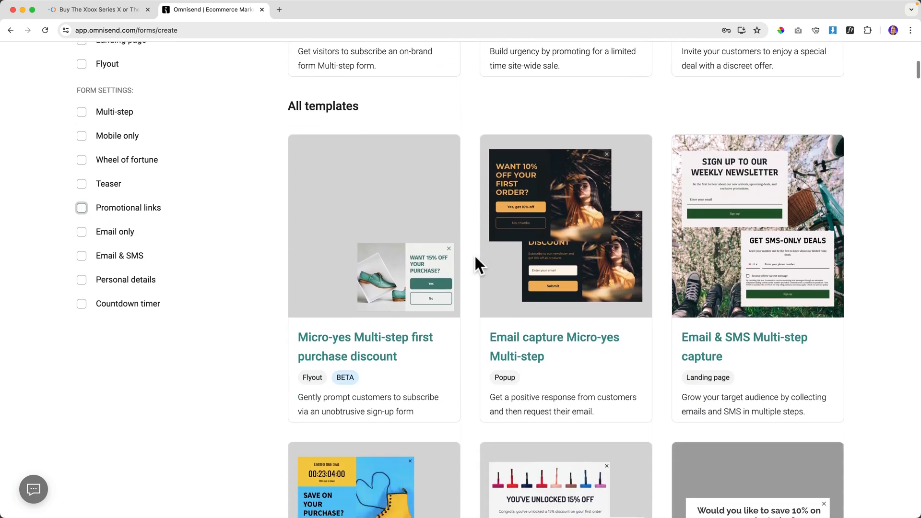
pyautogui.scroll(-20, 475, 254)
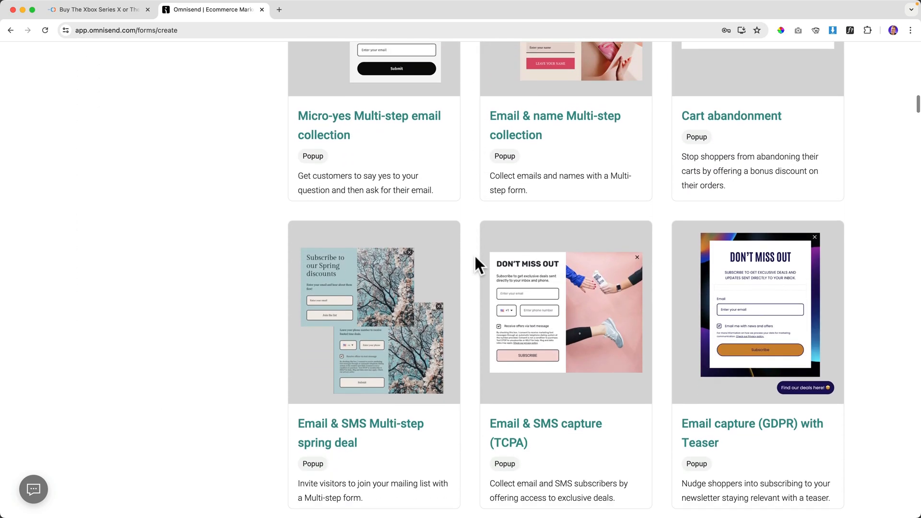
pyautogui.scroll(-4, 474, 255)
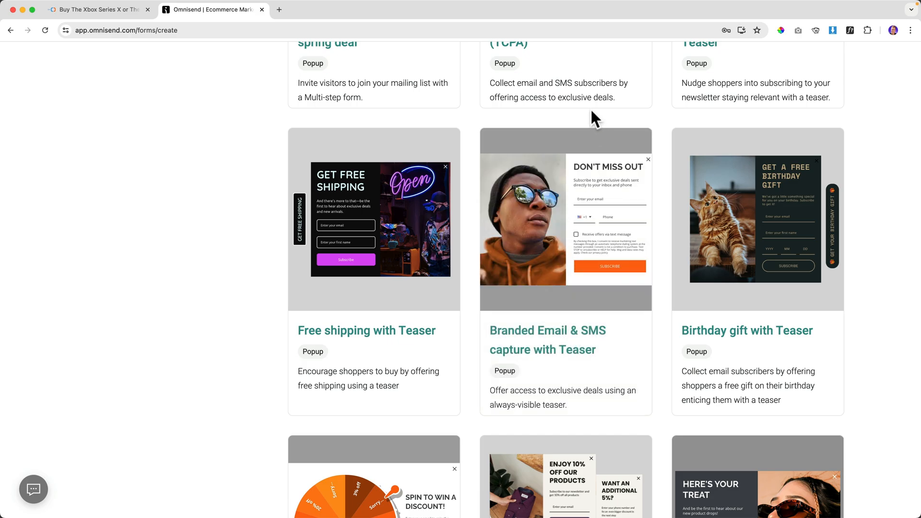
pyautogui.moveTo(605, 220)
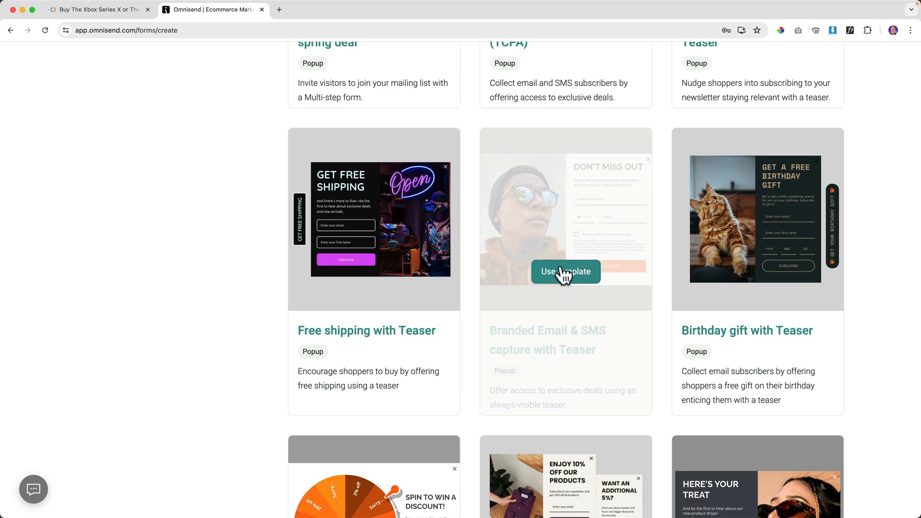
pyautogui.scroll(-10, 578, 280)
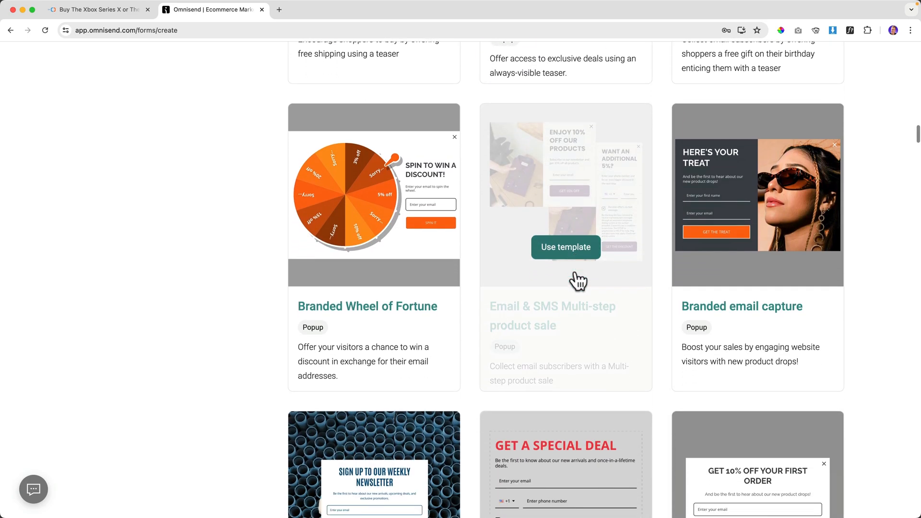
pyautogui.scroll(-4, 579, 282)
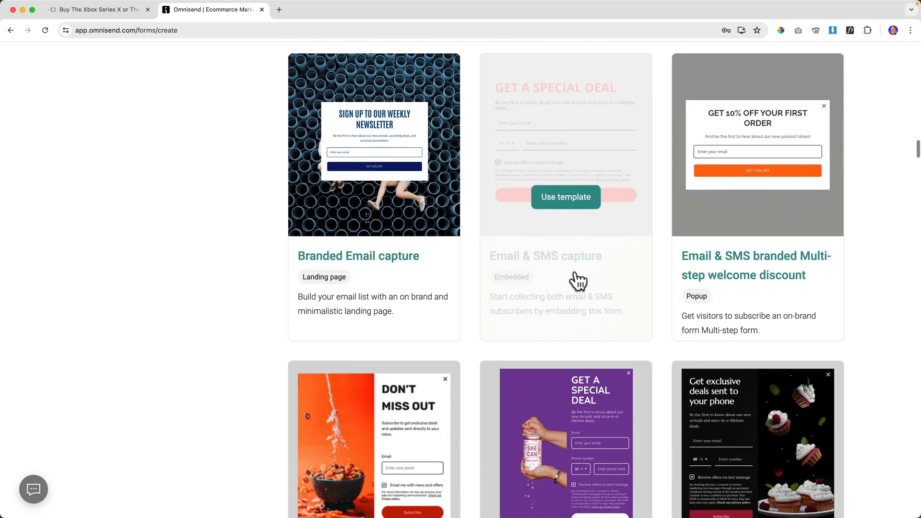
pyautogui.scroll(7, 578, 282)
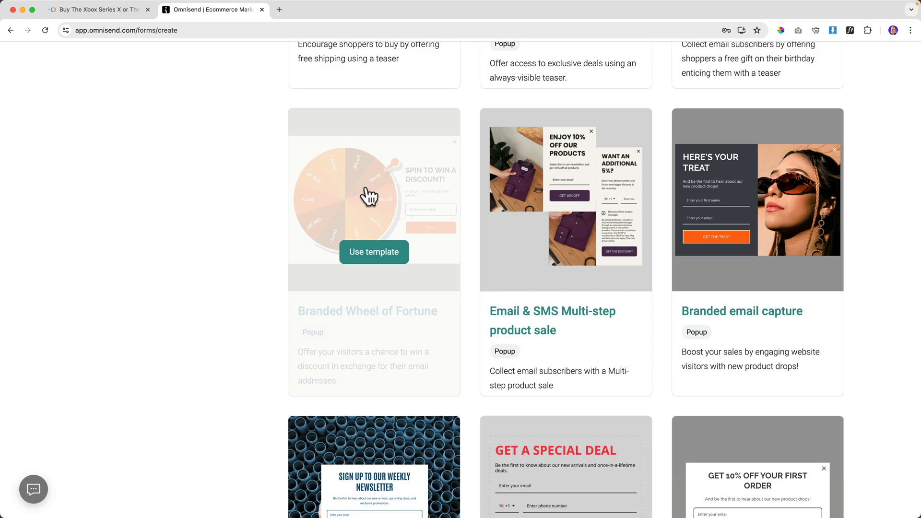
pyautogui.scroll(1, 594, 246)
pyautogui.scroll(7, 594, 246)
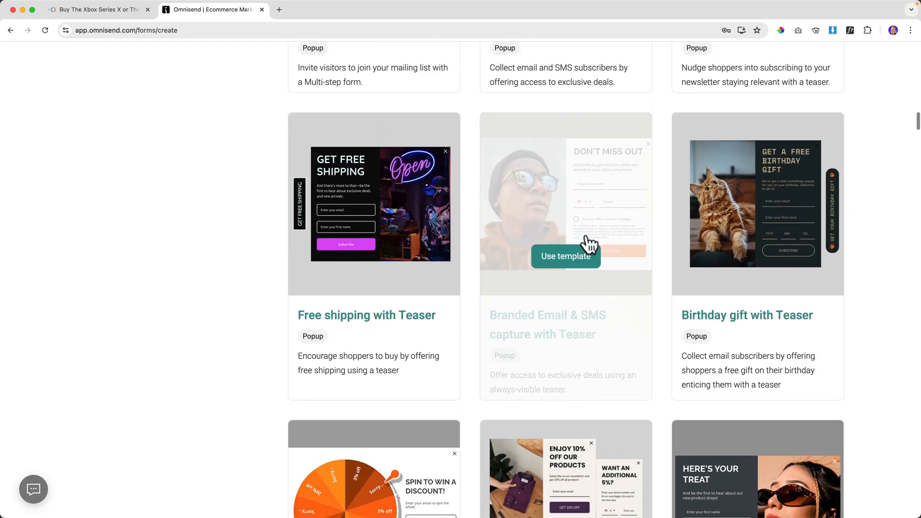
pyautogui.scroll(-6, 591, 243)
pyautogui.scroll(5, 590, 244)
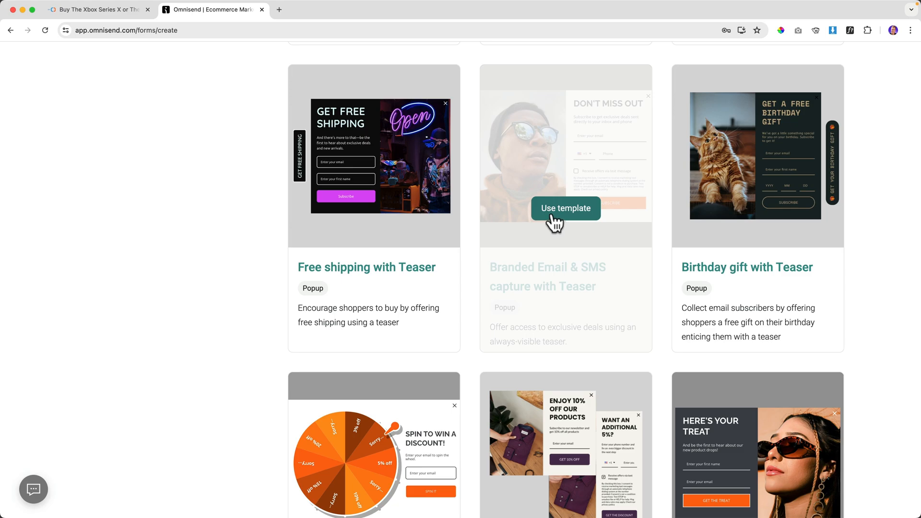
pyautogui.scroll(6, 554, 221)
pyautogui.scroll(20, 554, 223)
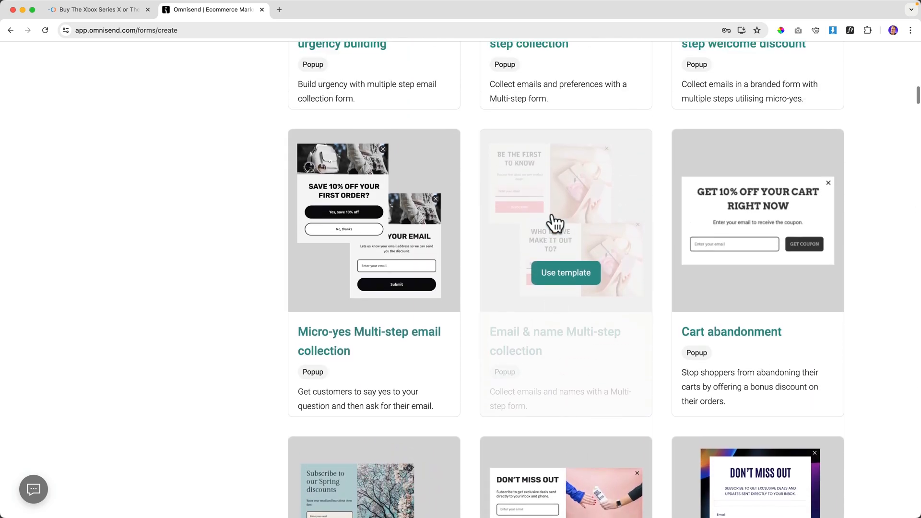
pyautogui.scroll(-2, 528, 226)
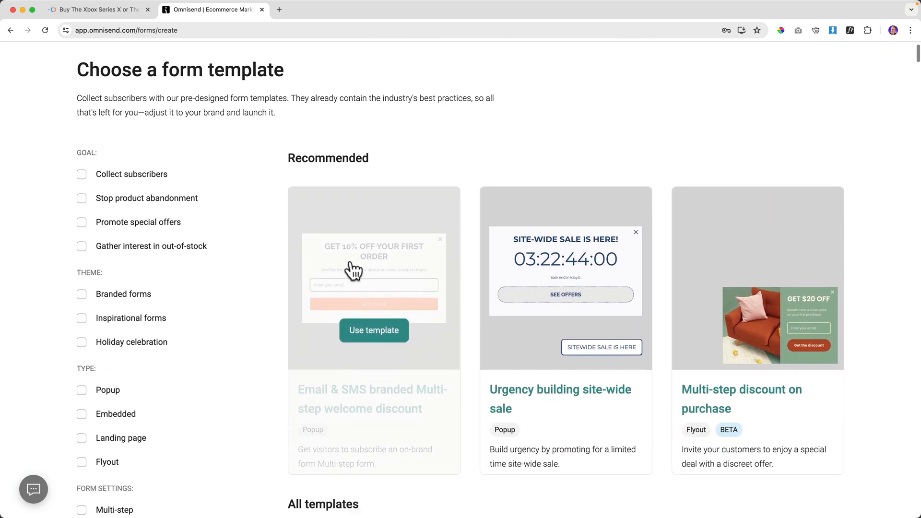
# Use the Email & SMS branded Multi-step welcome discount template in the form editor.
pyautogui.click(374, 331)
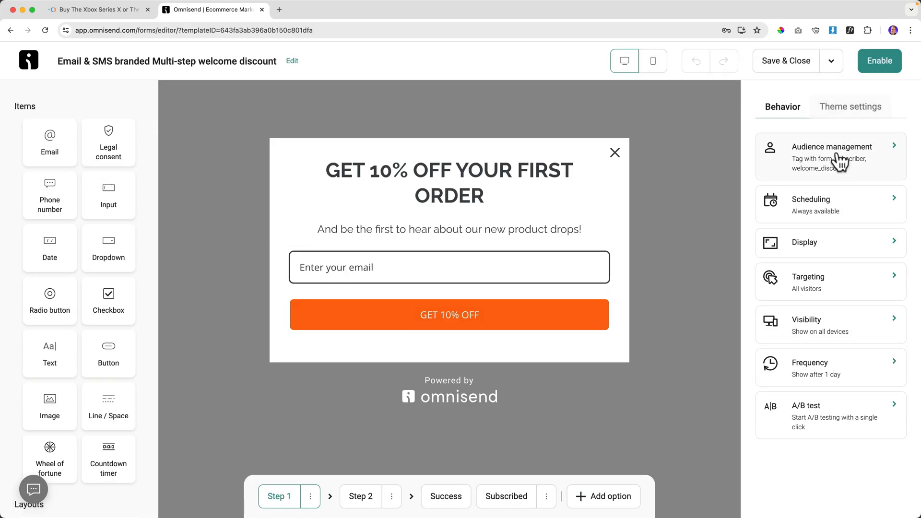
pyautogui.moveTo(41, 139); pyautogui.dragTo(23, 144)
pyautogui.click(115, 10)
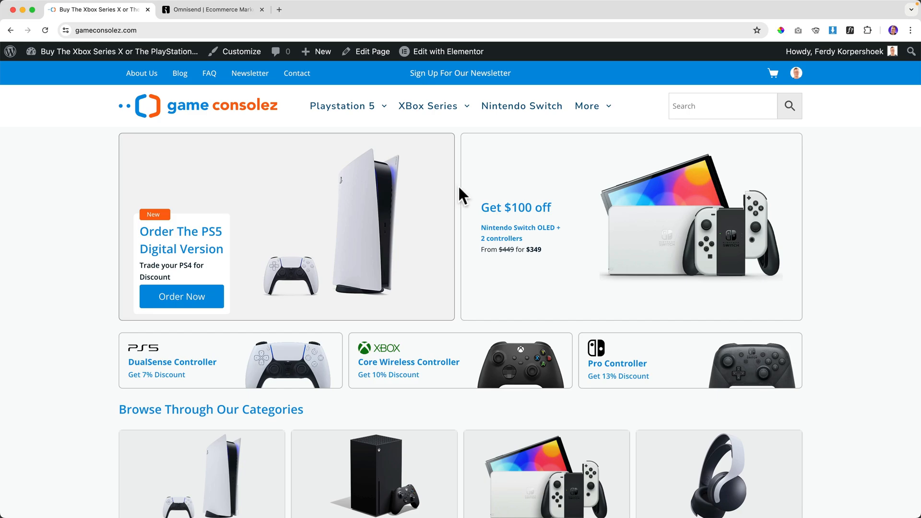
pyautogui.scroll(-10, 459, 189)
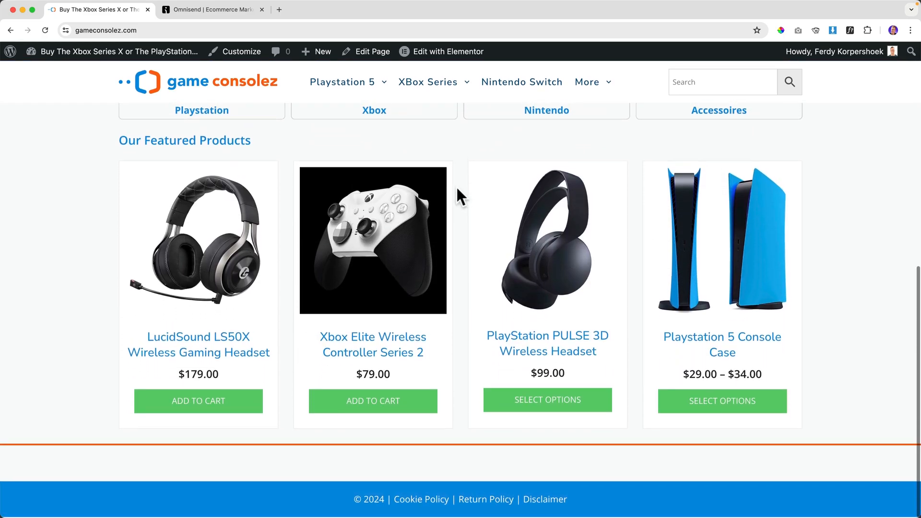
pyautogui.scroll(10, 457, 195)
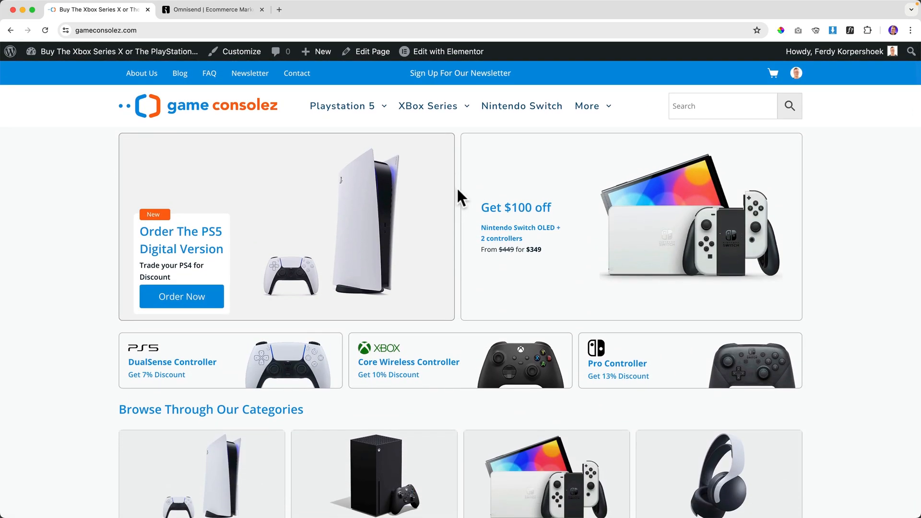
pyautogui.click(197, 12)
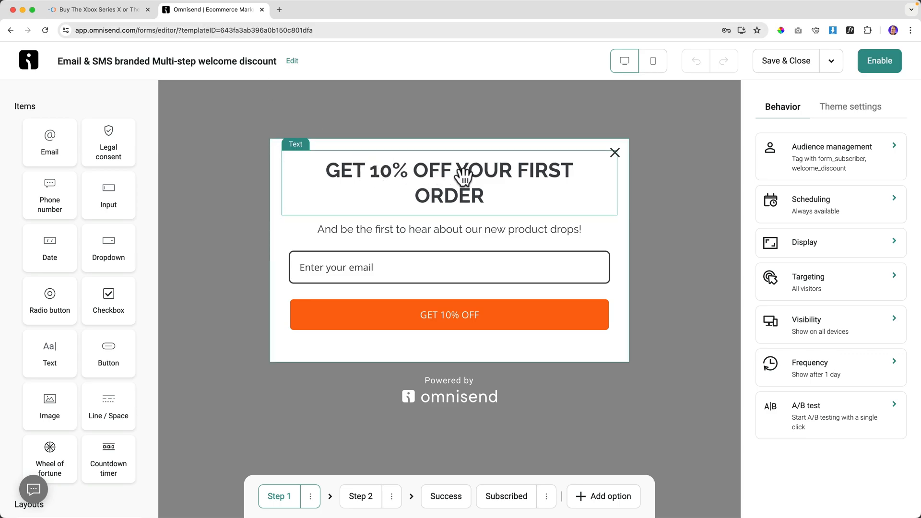
# Change the step 1 headline to 'GET 15% OFF YOUR FIRST ORDER' at 30px.
pyautogui.click(123, 11)
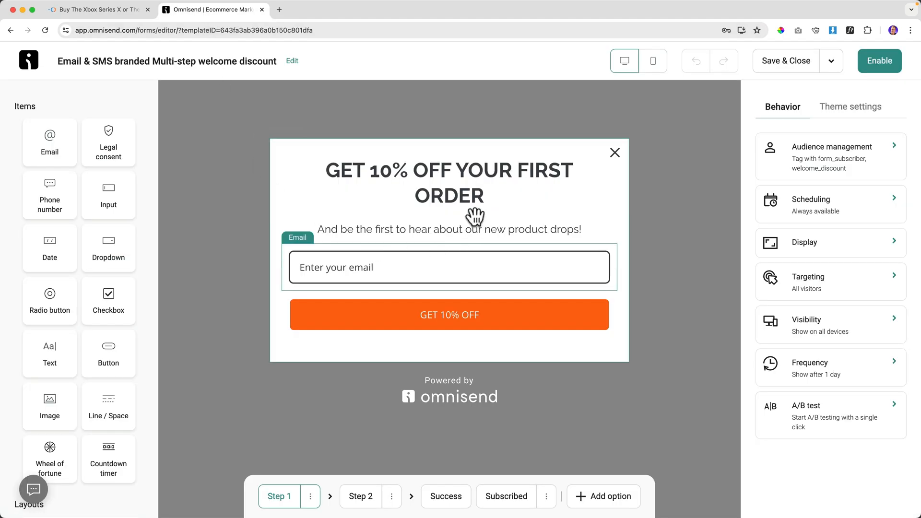
pyautogui.click(414, 177)
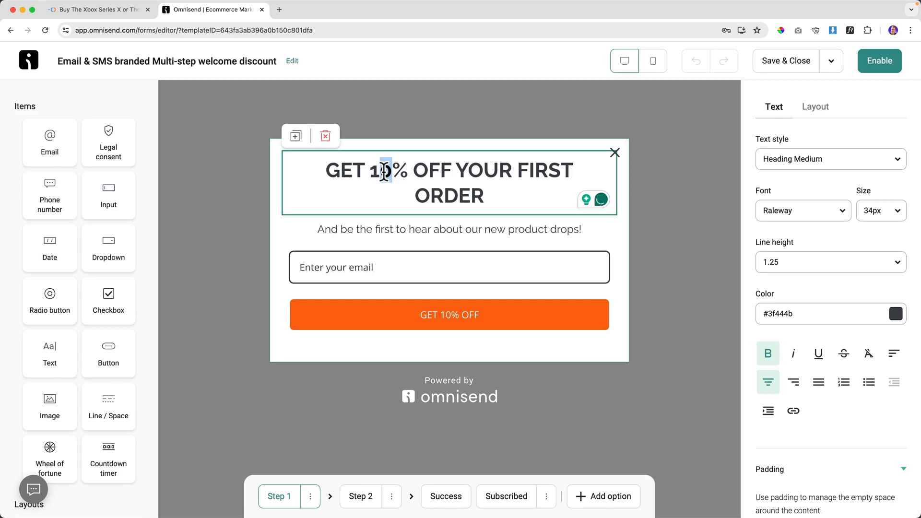
pyautogui.write('5')
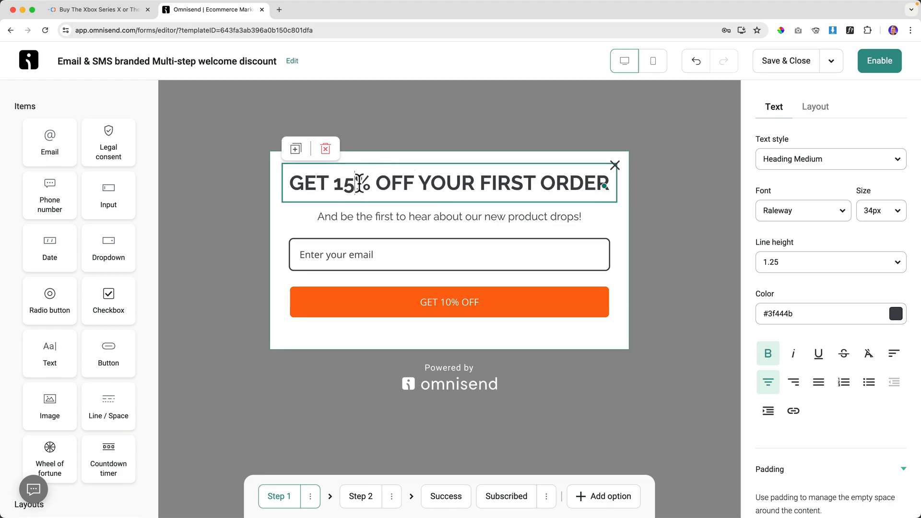
pyautogui.write('.')
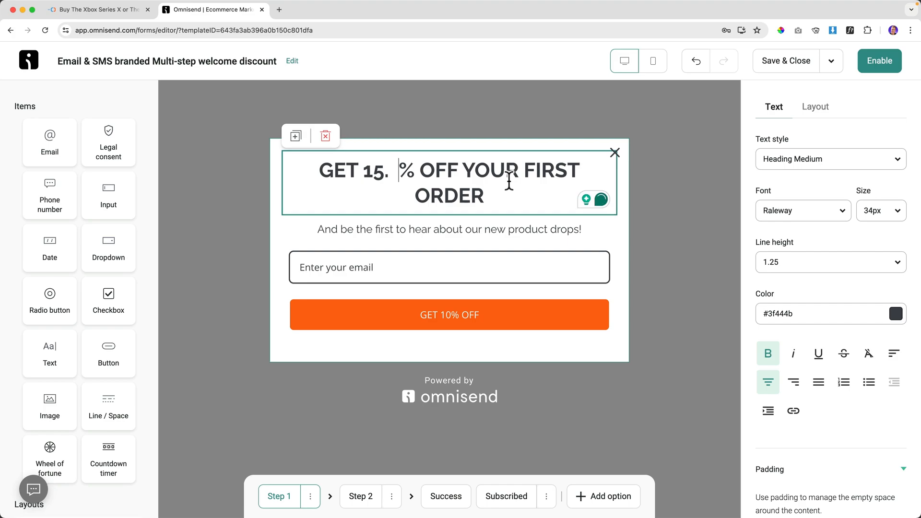
pyautogui.tripleClick(509, 182)
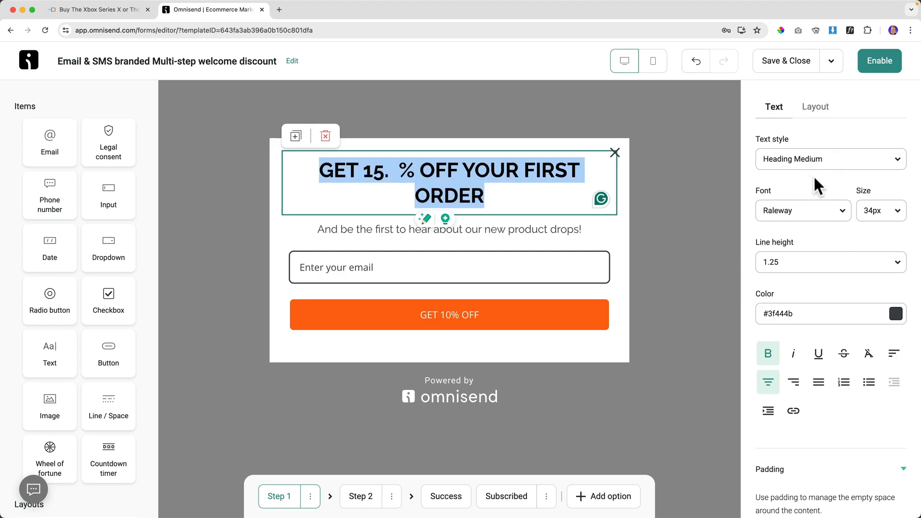
pyautogui.click(898, 218)
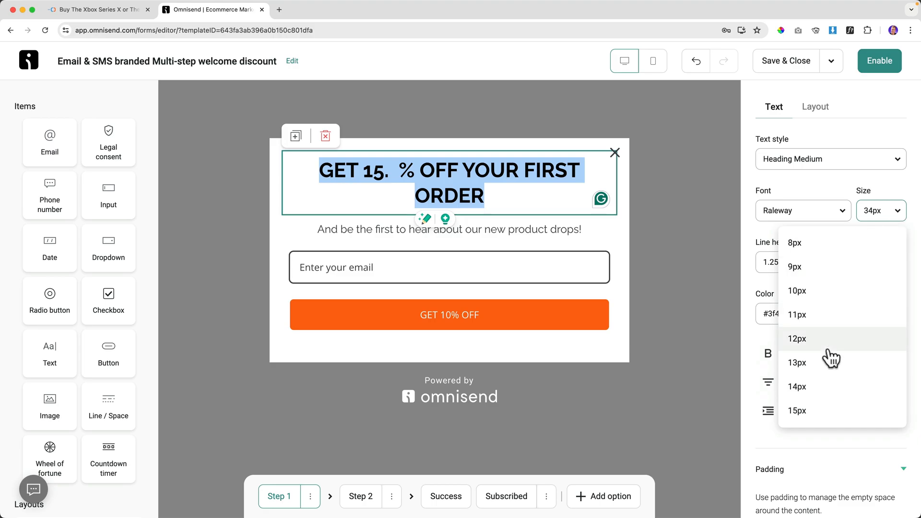
pyautogui.scroll(-6, 843, 349)
pyautogui.scroll(-4, 842, 346)
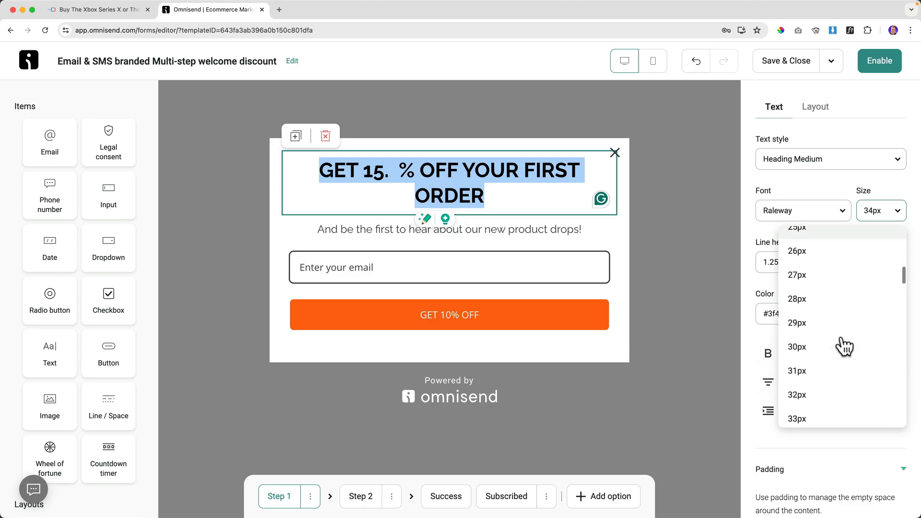
pyautogui.click(810, 309)
pyautogui.click(374, 184)
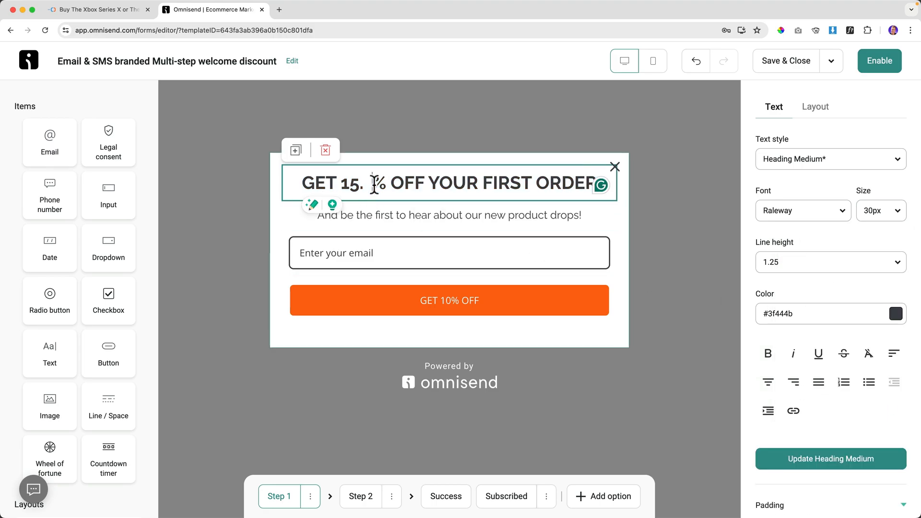
pyautogui.press('BackSpace')
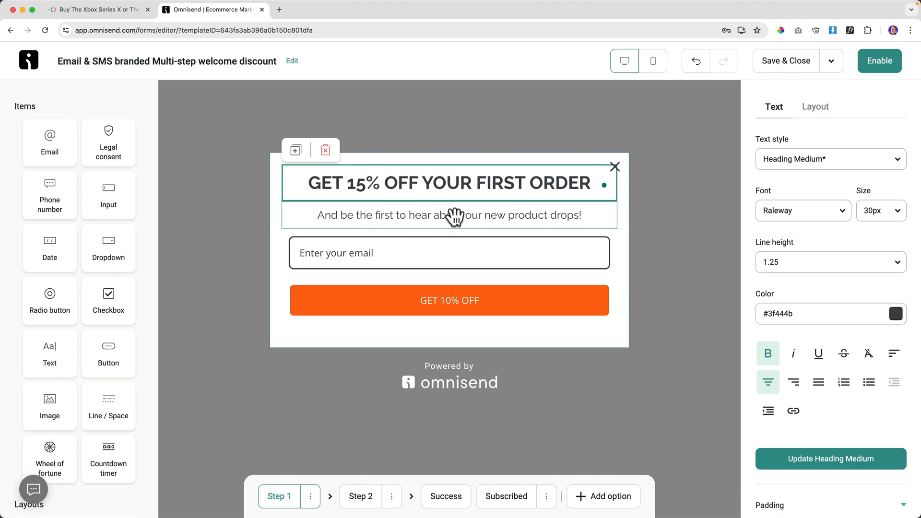
# Check the subtitle's colour options without changing them, then select the email field.
pyautogui.click(496, 214)
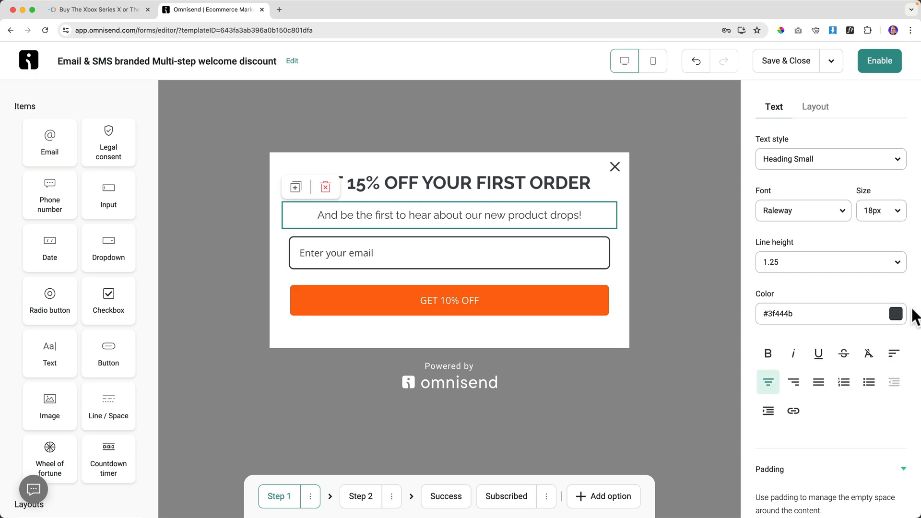
pyautogui.click(896, 315)
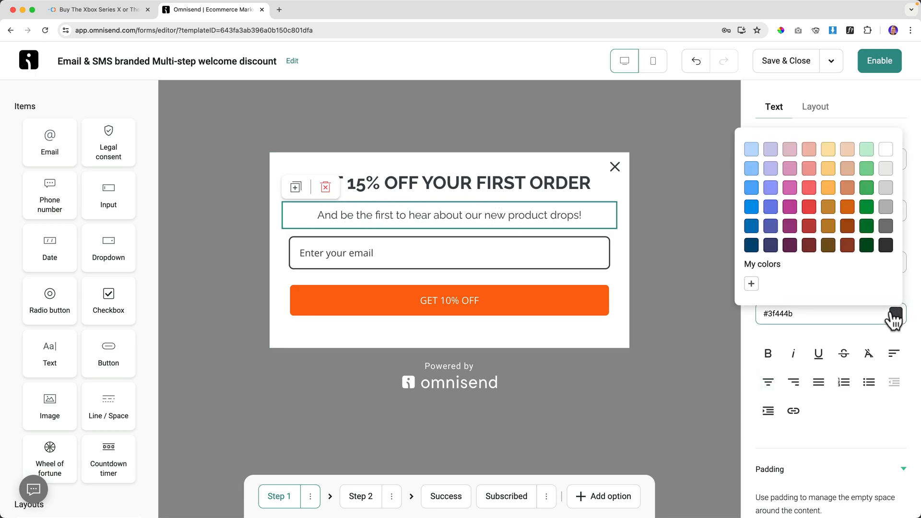
pyautogui.click(833, 336)
pyautogui.click(405, 254)
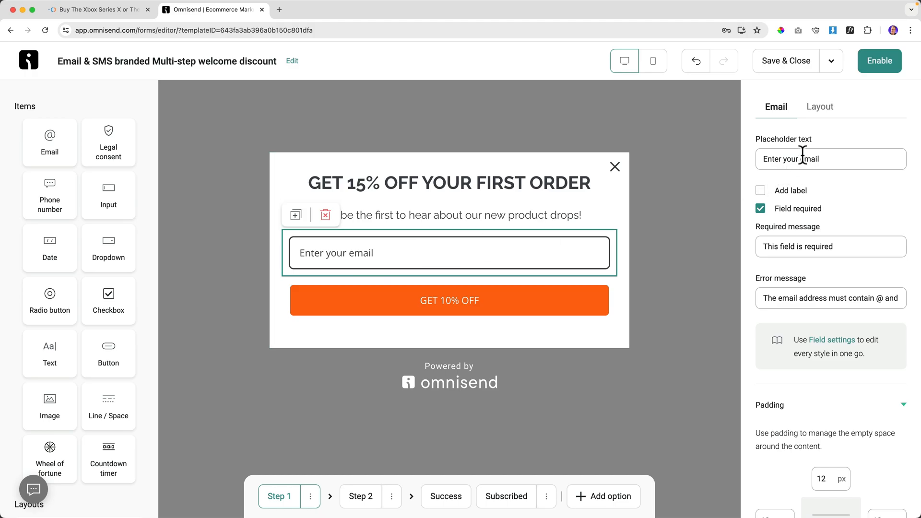
# Try adding a label to the email field, then remove it again.
pyautogui.click(760, 191)
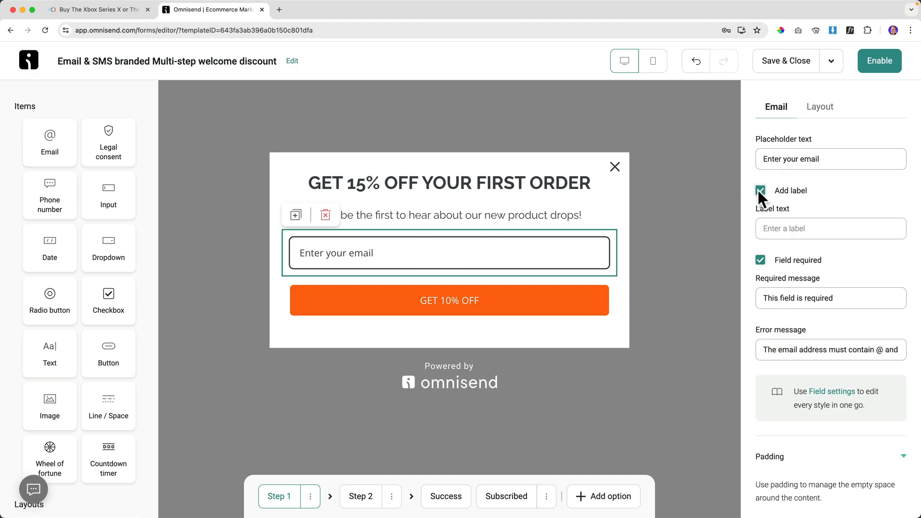
pyautogui.click(785, 230)
pyautogui.write('Fill In O')
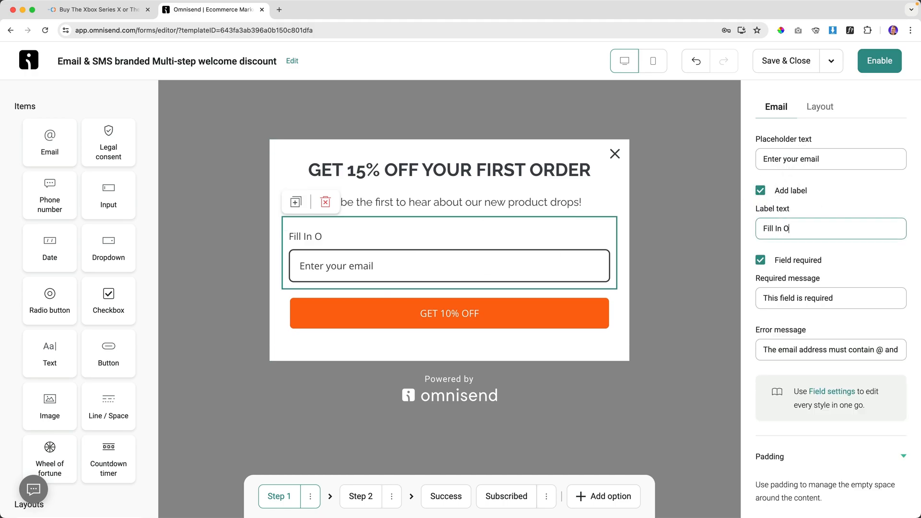
pyautogui.press('super+a')
pyautogui.press('BackSpace')
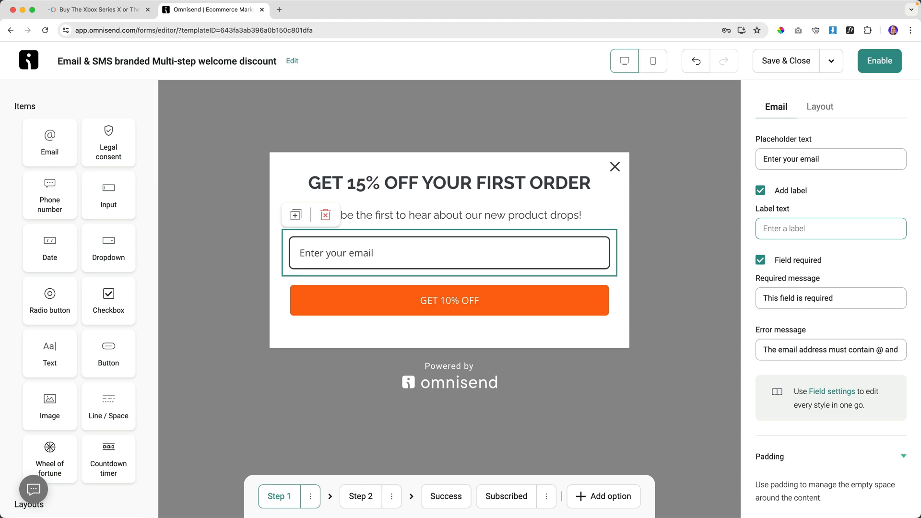
pyautogui.click(761, 190)
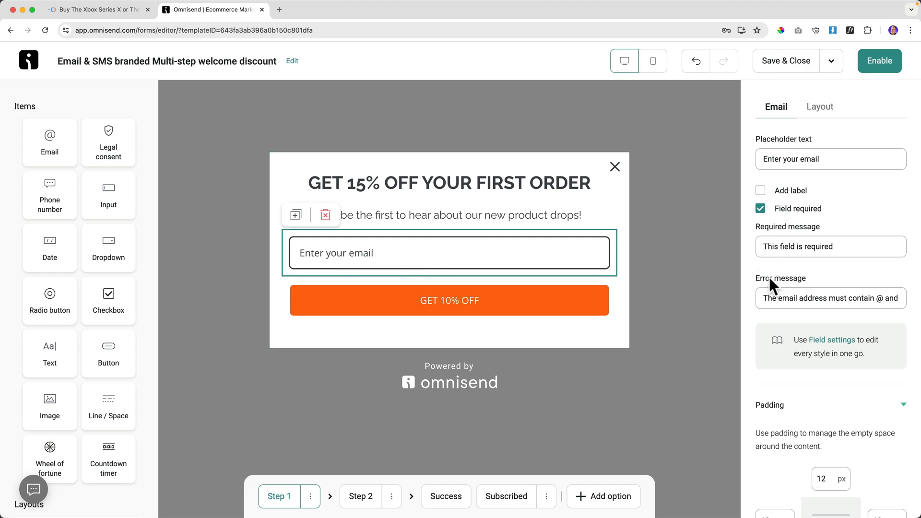
pyautogui.moveTo(778, 296); pyautogui.dragTo(858, 297)
pyautogui.click(858, 297)
# Change the email field's top padding to 16, restore it to 12, and deselect the block.
pyautogui.scroll(-3, 855, 297)
pyautogui.click(824, 408)
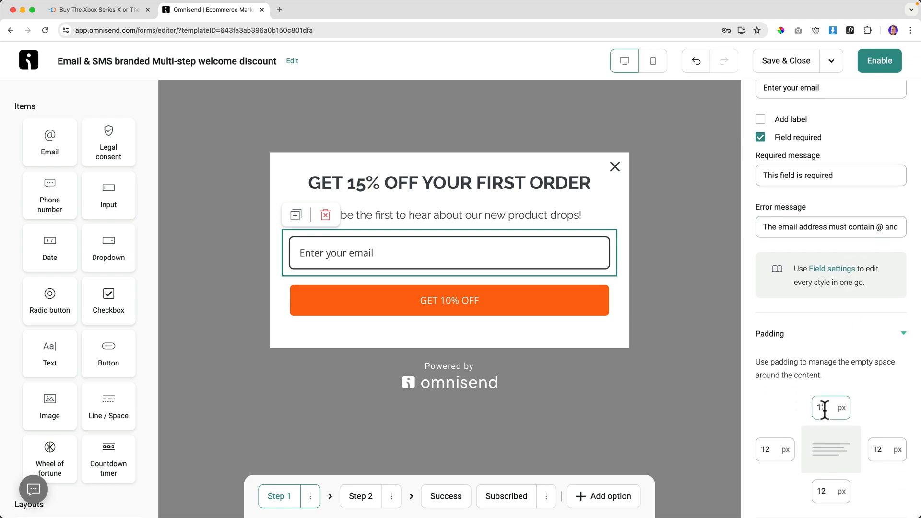
pyautogui.press('BackSpace')
pyautogui.write('6')
pyautogui.press('BackSpace')
pyautogui.write('2')
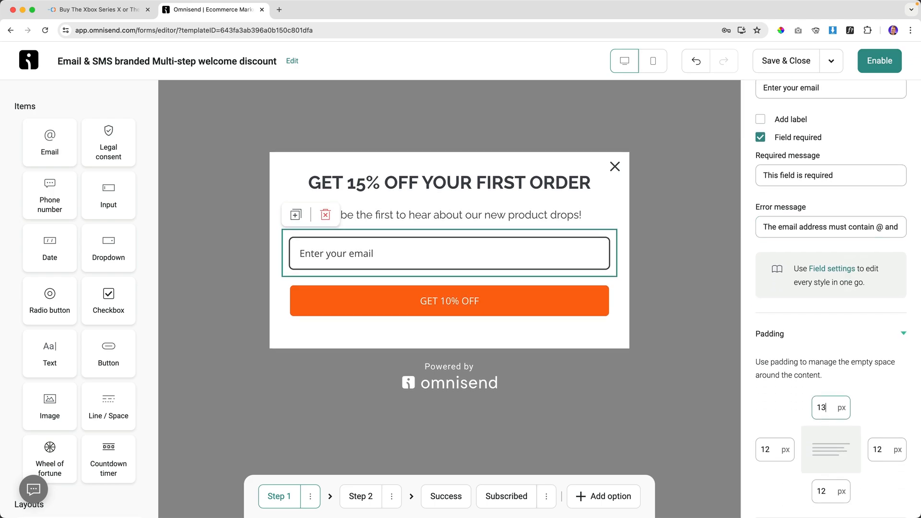
pyautogui.scroll(3, 830, 384)
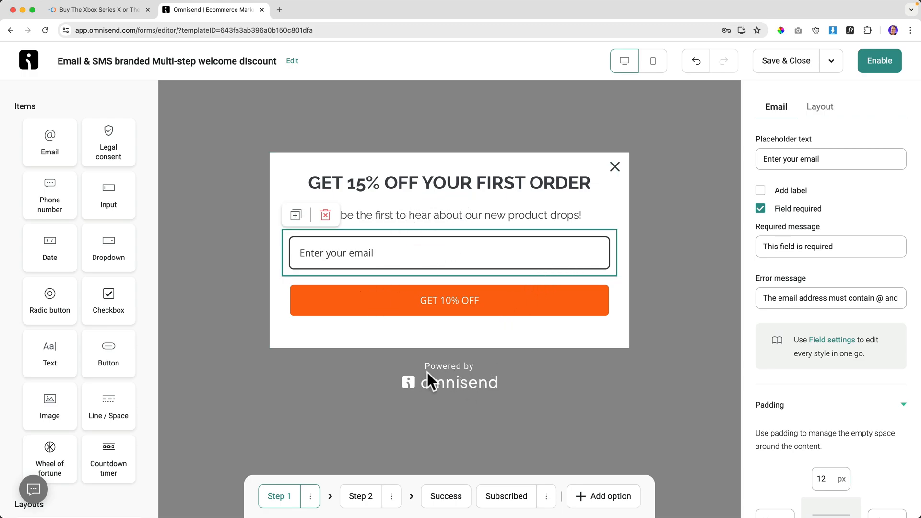
pyautogui.click(463, 365)
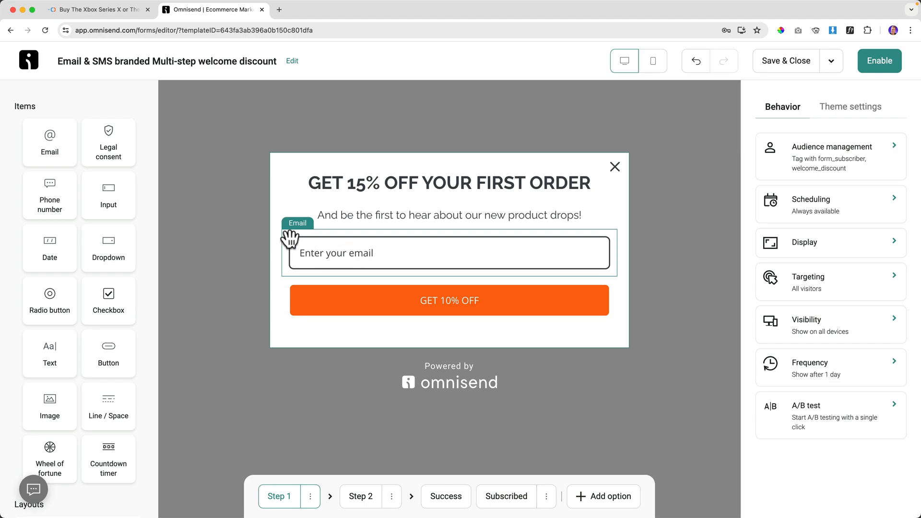
# Add an optional phone number field with no label below the email field, then view step 2.
pyautogui.scroll(-2, 93, 202)
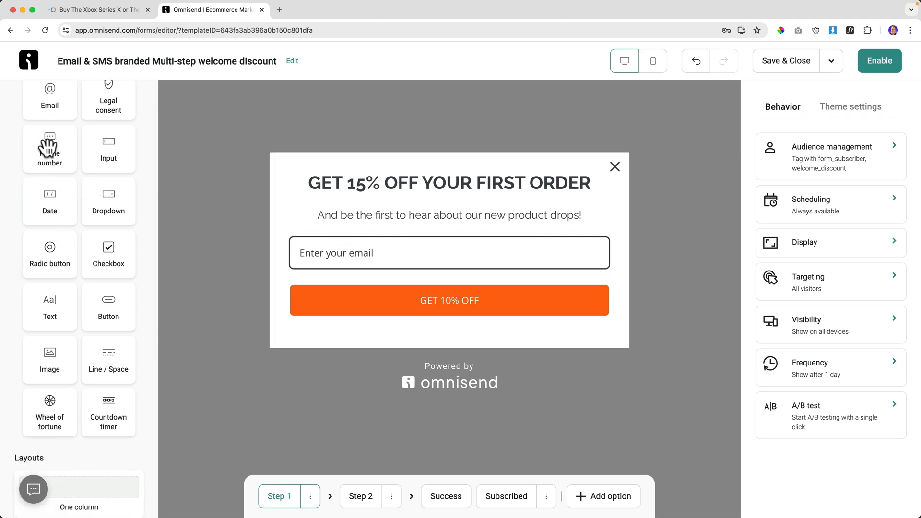
pyautogui.moveTo(48, 147); pyautogui.dragTo(347, 268)
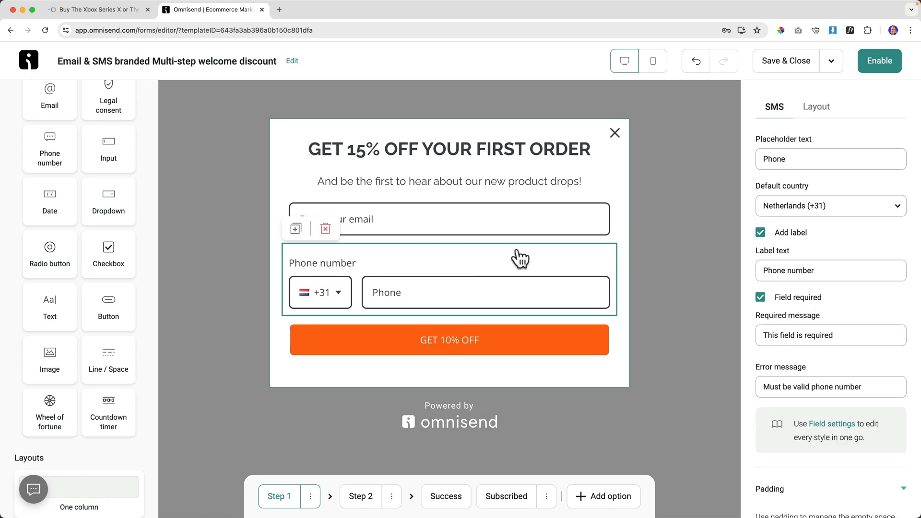
pyautogui.click(760, 233)
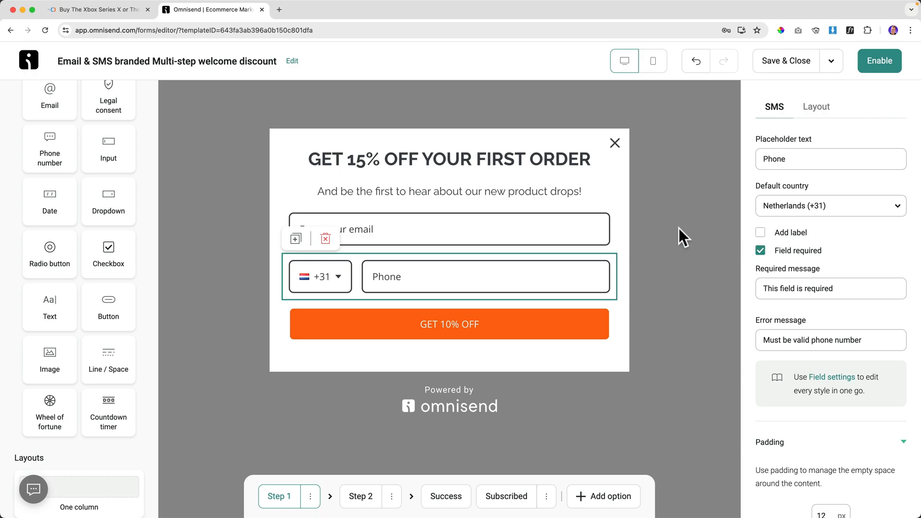
pyautogui.click(596, 190)
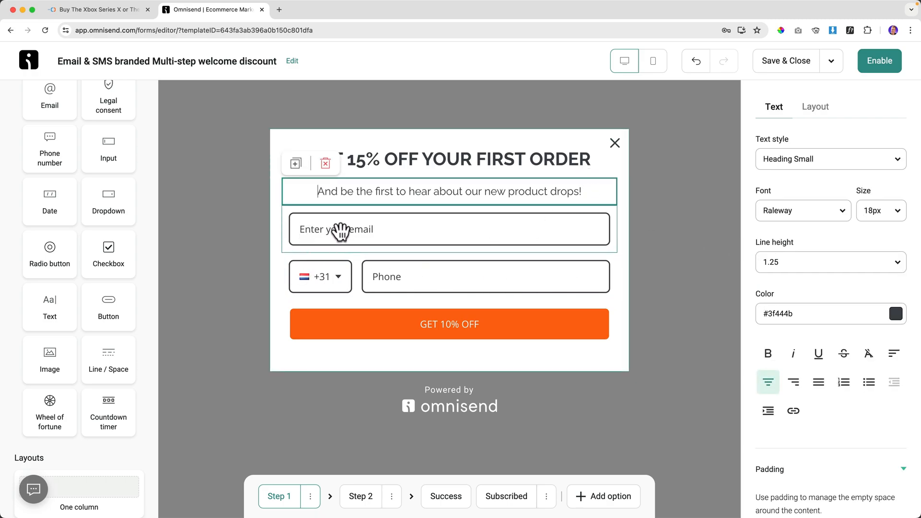
pyautogui.click(409, 279)
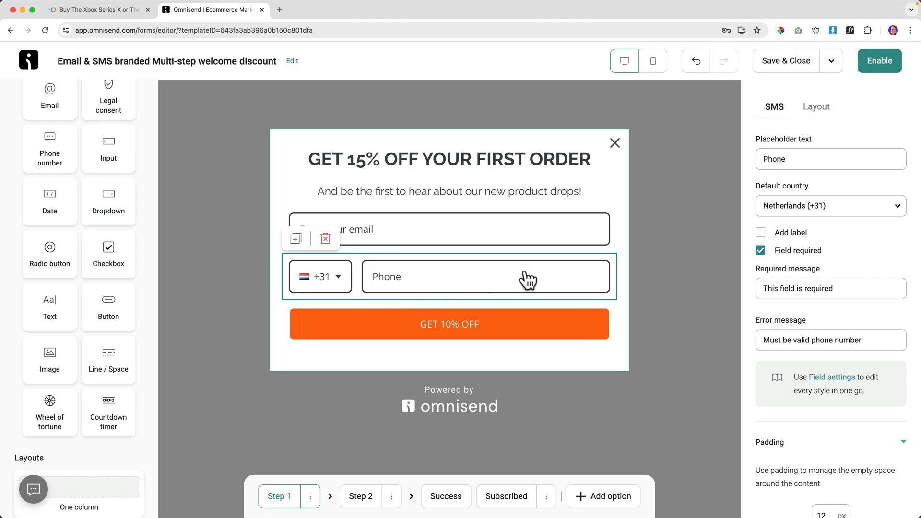
pyautogui.click(760, 250)
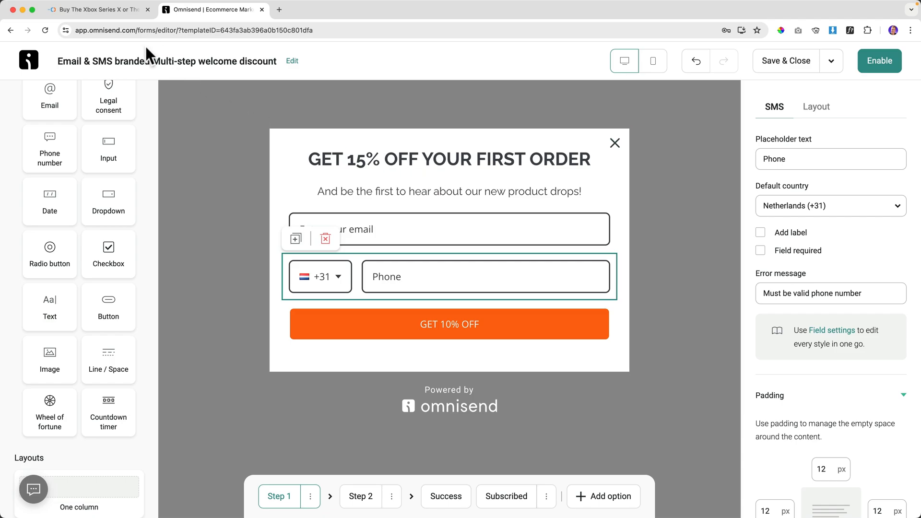
pyautogui.click(363, 499)
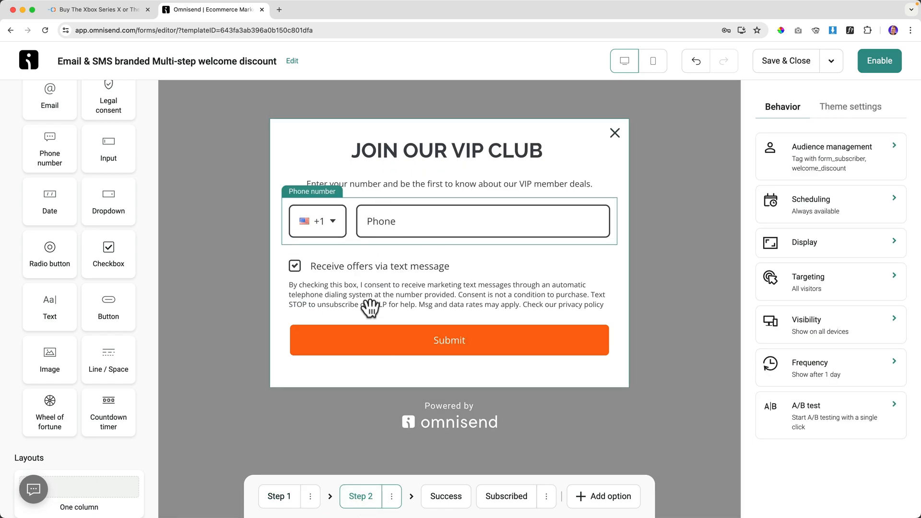
# Delete the phone number block from step 1, check step 2's heading, and return to step 1.
pyautogui.click(286, 496)
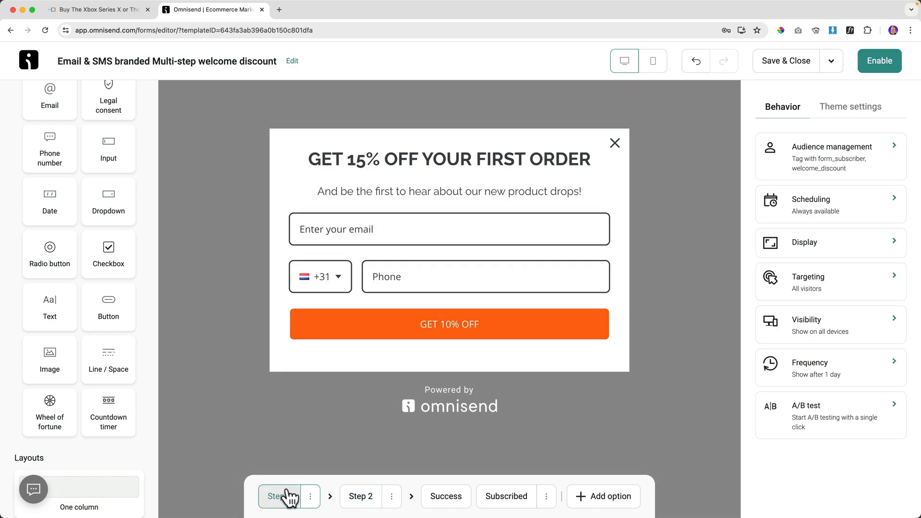
pyautogui.click(471, 275)
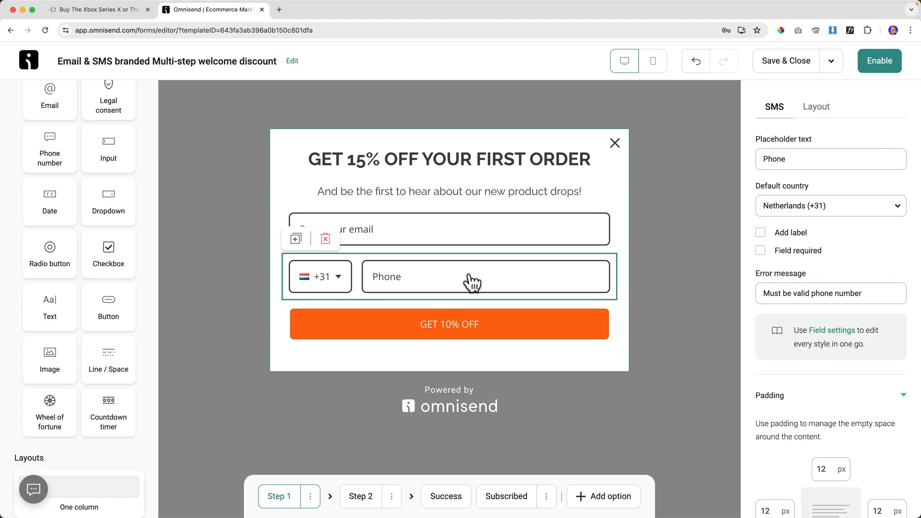
pyautogui.click(326, 240)
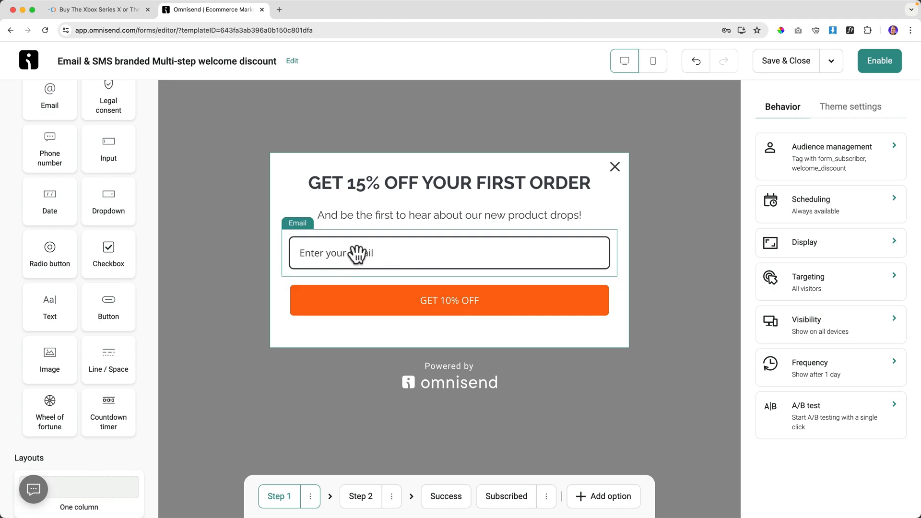
pyautogui.click(361, 497)
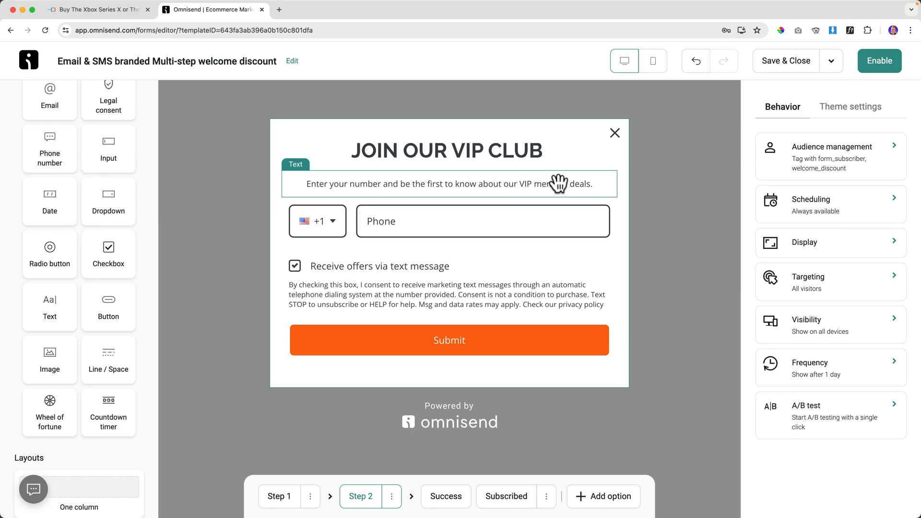
pyautogui.click(432, 151)
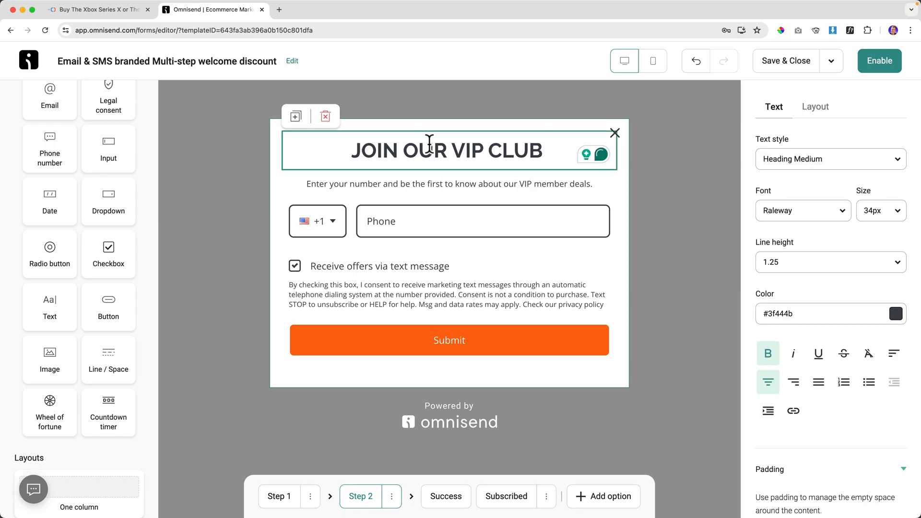
pyautogui.click(283, 497)
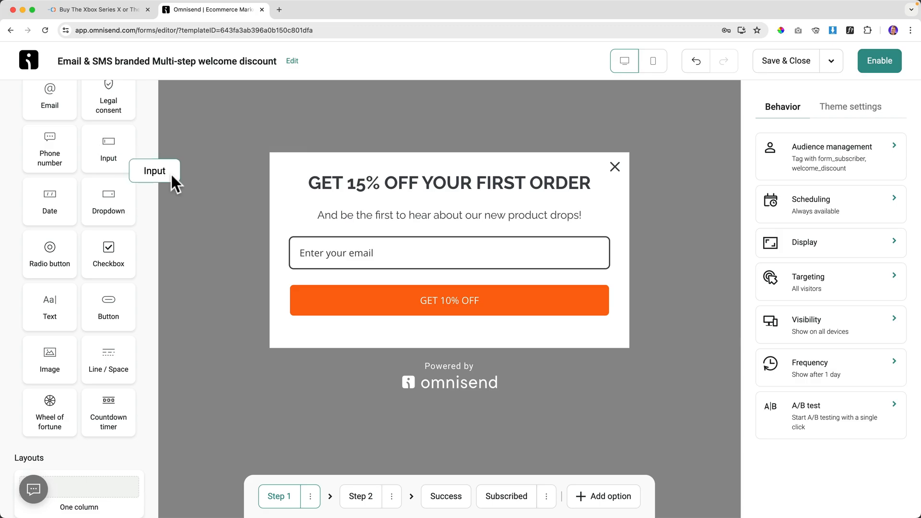
# Add a First name input with no label above the email field.
pyautogui.moveTo(171, 174); pyautogui.dragTo(322, 239)
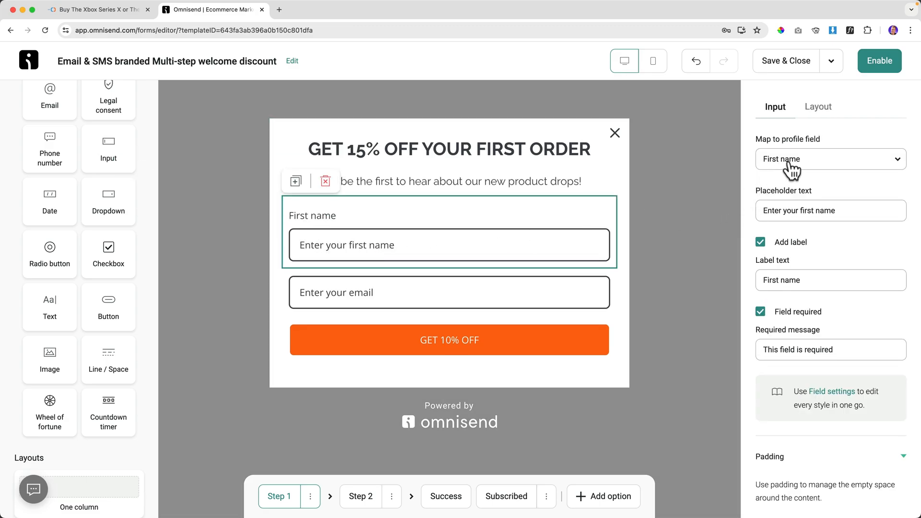
pyautogui.click(763, 240)
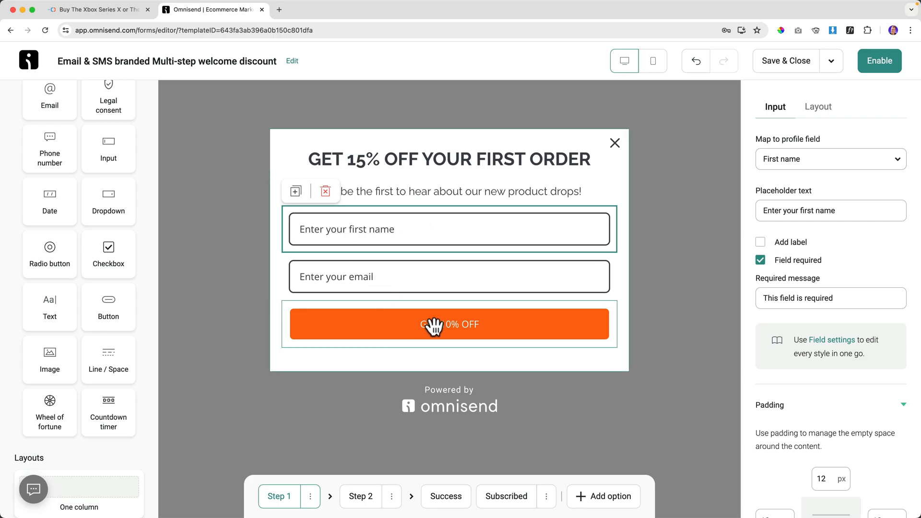
# Replace the step 2 heading with 'Get Updates On Your Phone' and center it.
pyautogui.click(360, 497)
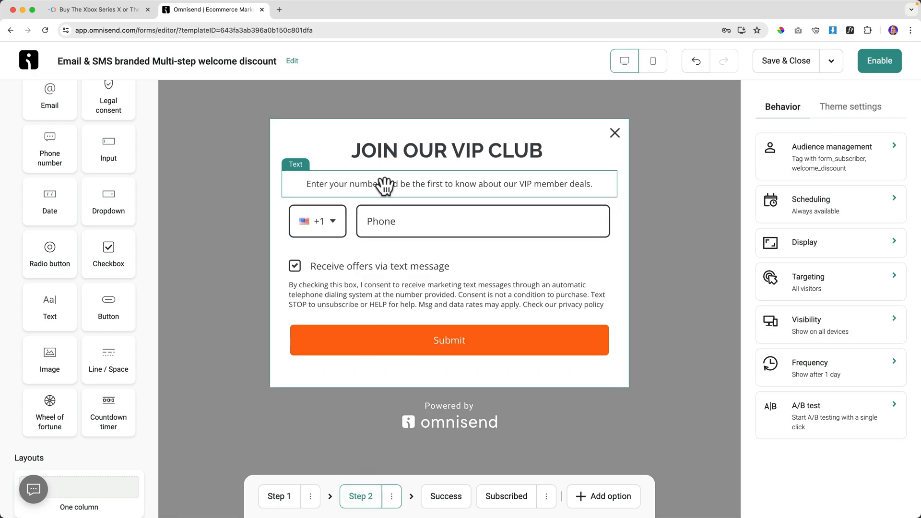
pyautogui.click(523, 150)
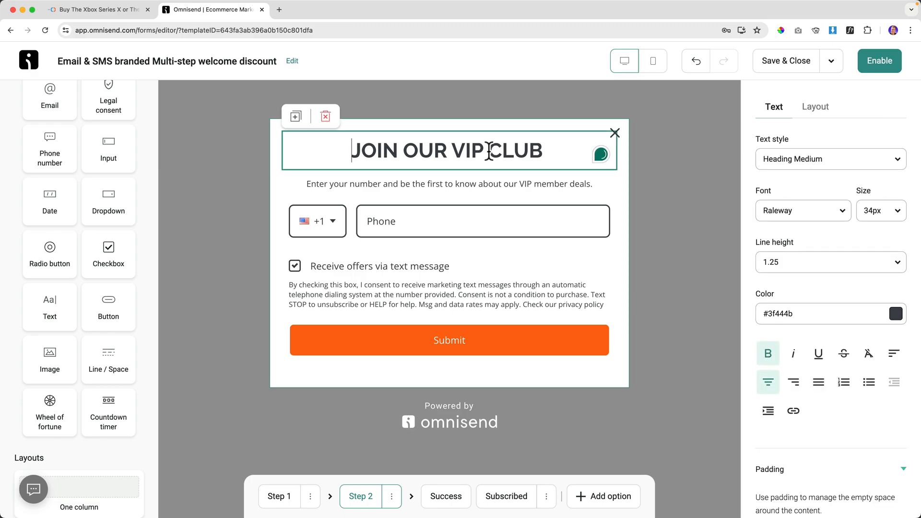
pyautogui.doubleClick(487, 151)
pyautogui.tripleClick(488, 151)
pyautogui.write('Get ')
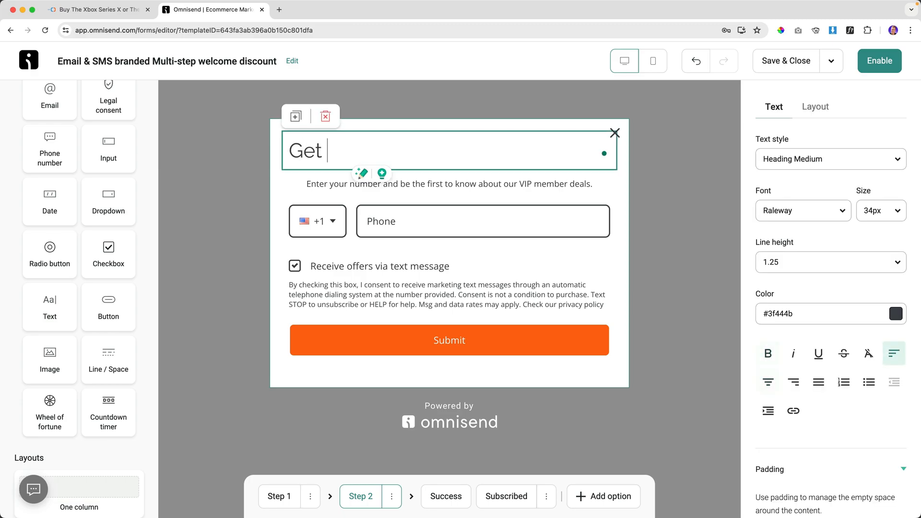
pyautogui.write('updates On Yo')
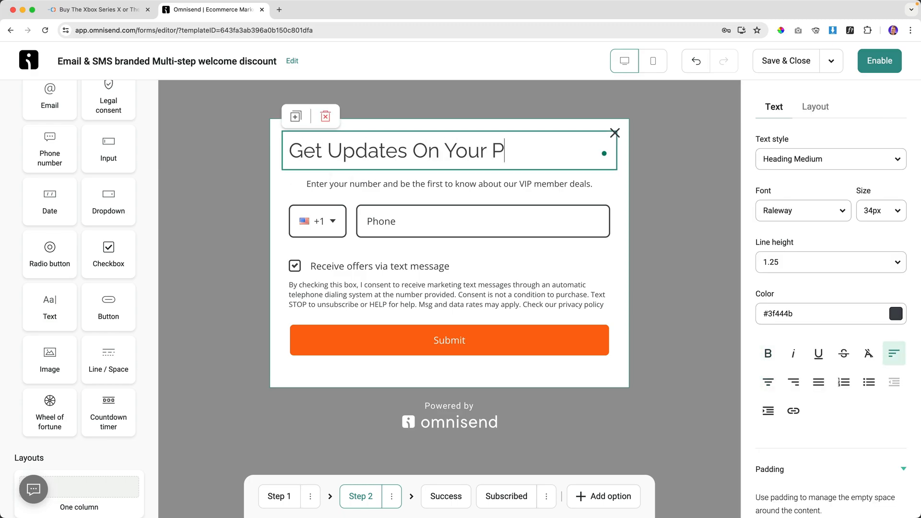
pyautogui.click(769, 382)
# Make the heading bold and colour it #FF6810 to match the Submit button.
pyautogui.tripleClick(464, 151)
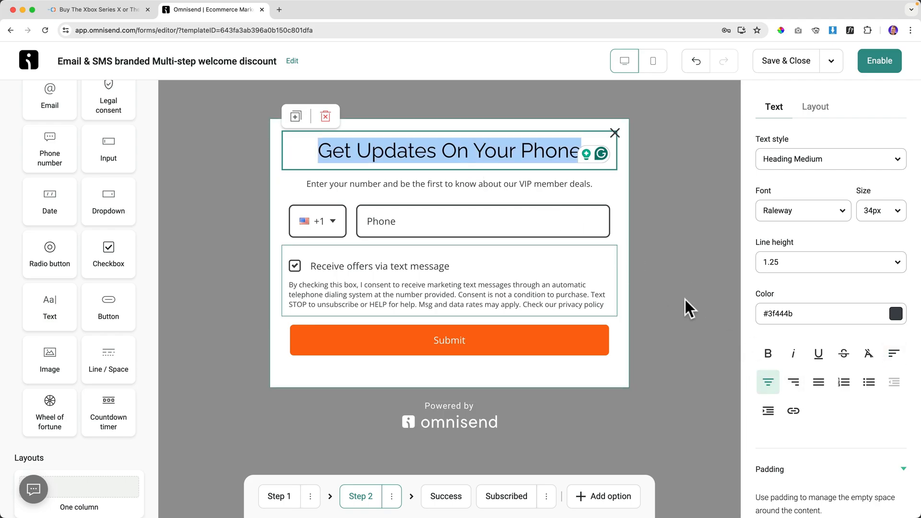
pyautogui.click(769, 354)
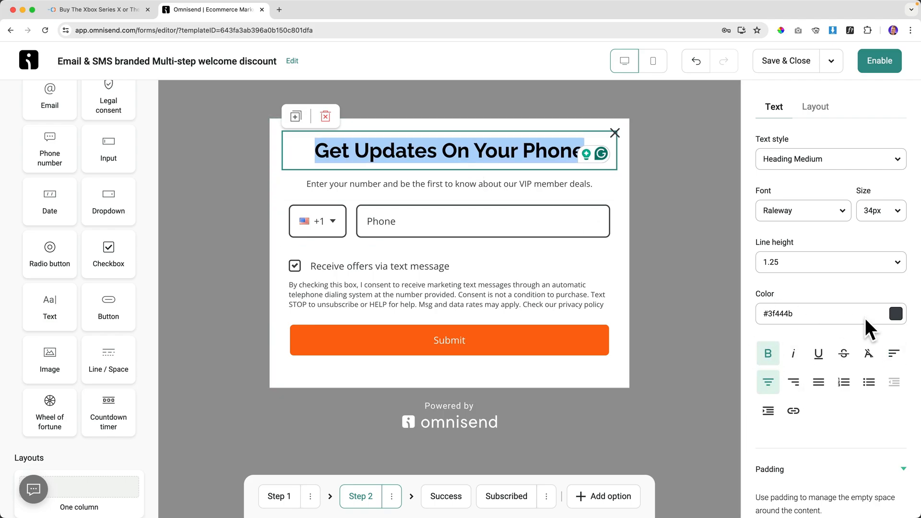
pyautogui.click(896, 315)
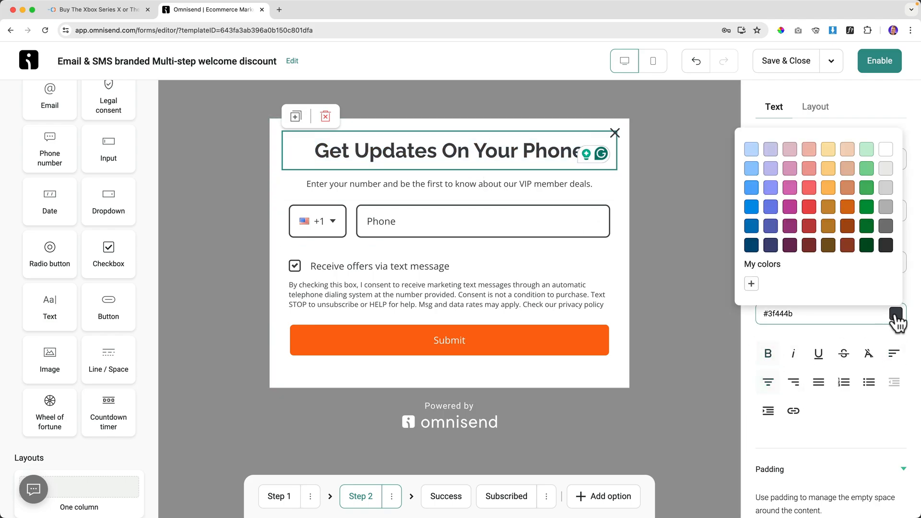
pyautogui.click(781, 28)
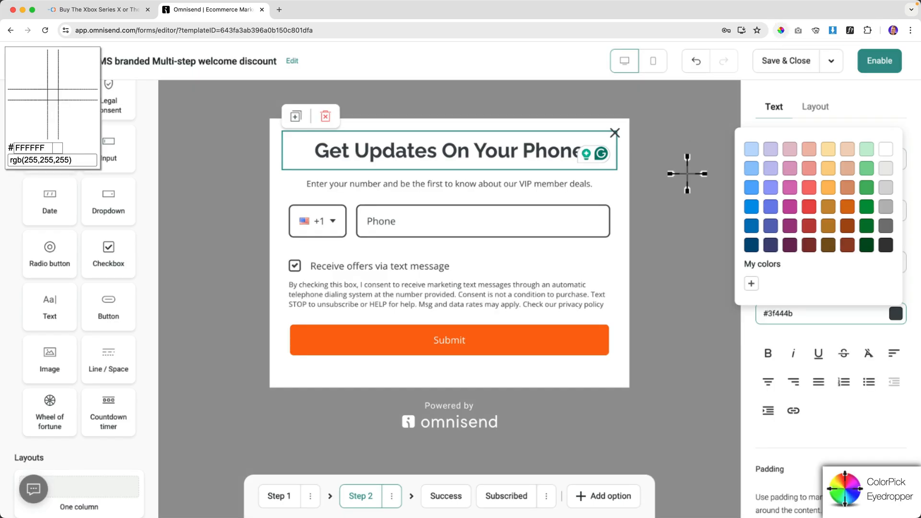
pyautogui.click(573, 336)
pyautogui.press('super+c')
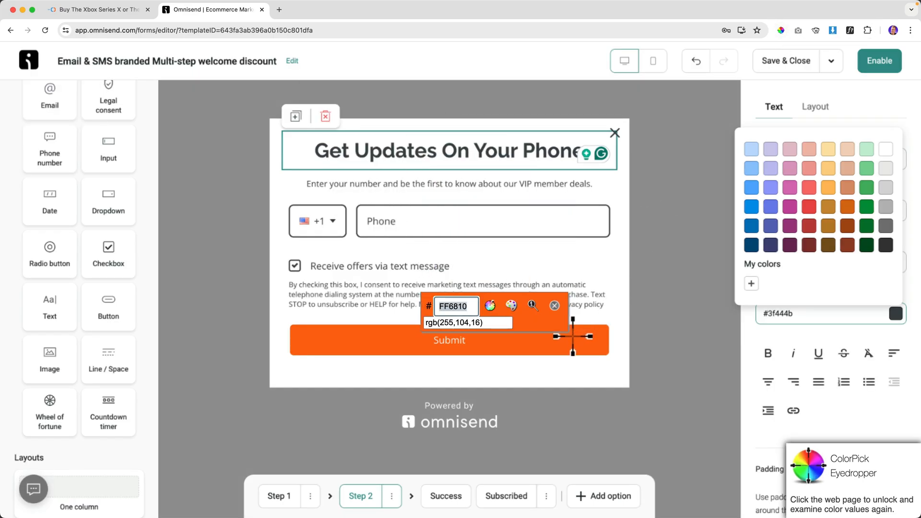
pyautogui.press('Escape')
pyautogui.moveTo(768, 313); pyautogui.dragTo(822, 312)
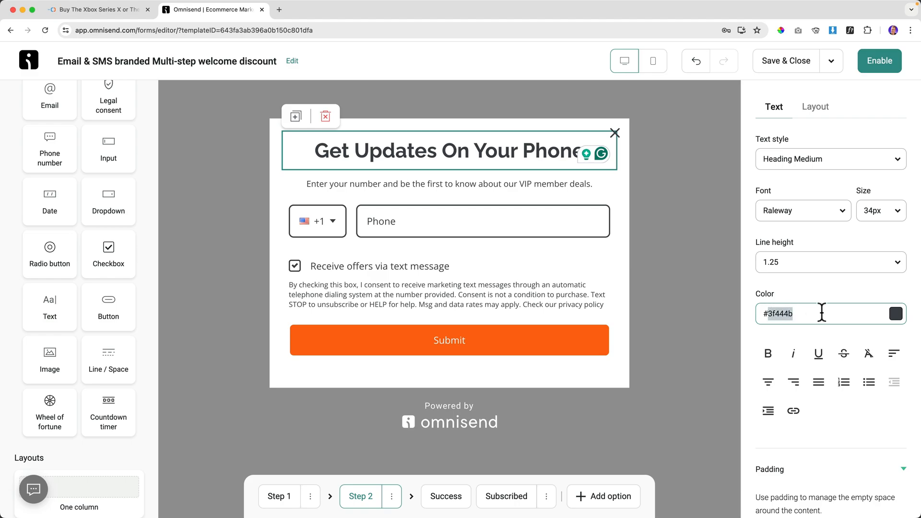
pyautogui.press('super+v')
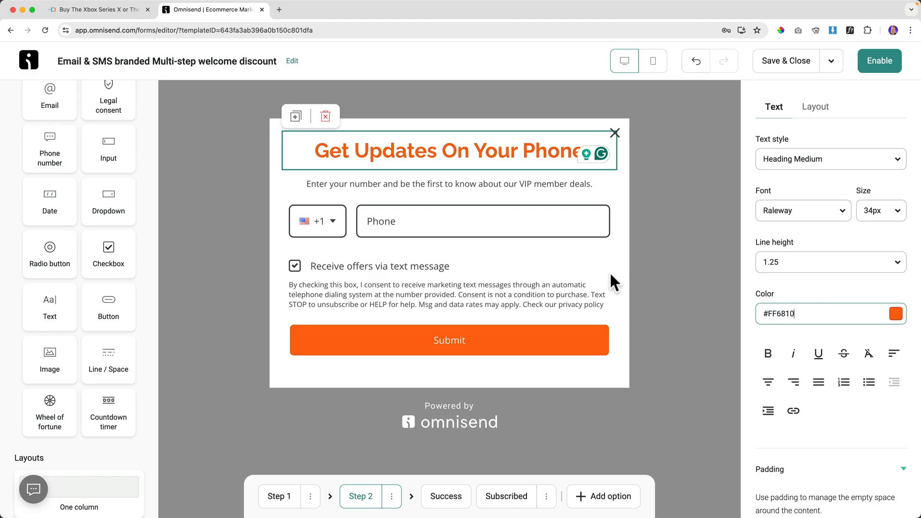
pyautogui.click(442, 183)
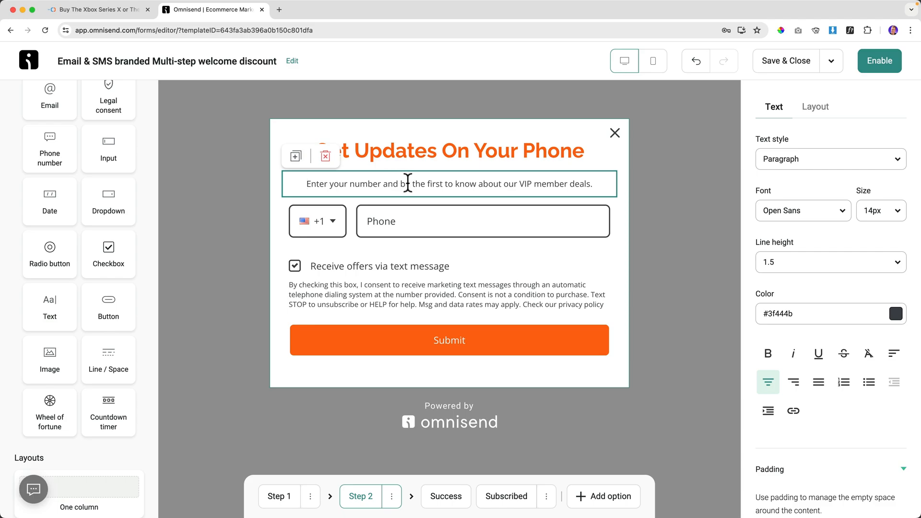
# Rewrite the subtitle ending to 'get updates on your phone. This is not neccacary'.
pyautogui.moveTo(402, 184); pyautogui.dragTo(589, 184)
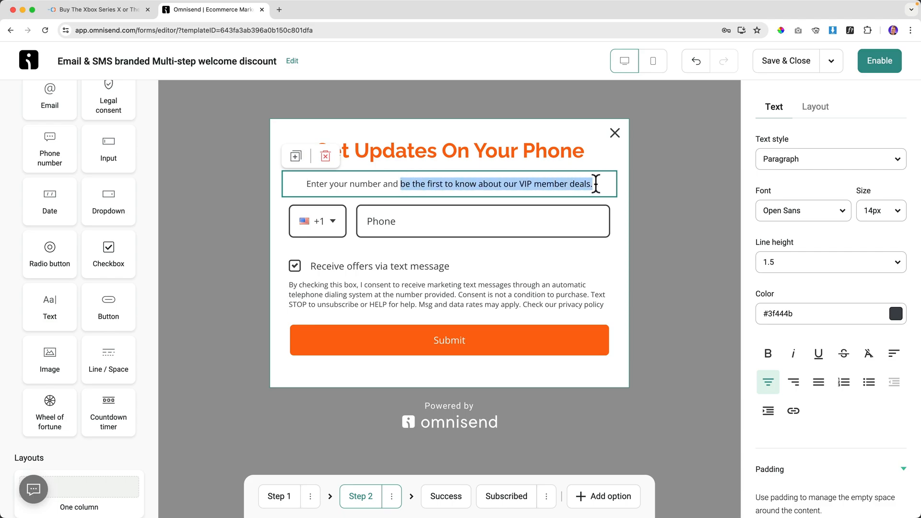
pyautogui.write('get updateson')
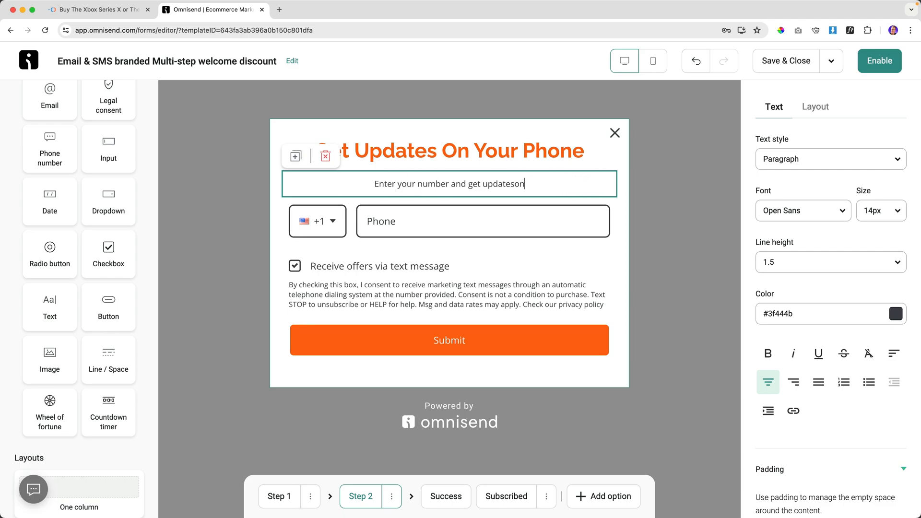
pyautogui.press('BackSpace')
pyautogui.press('BackSpace')
pyautogui.write('on your phone. ')
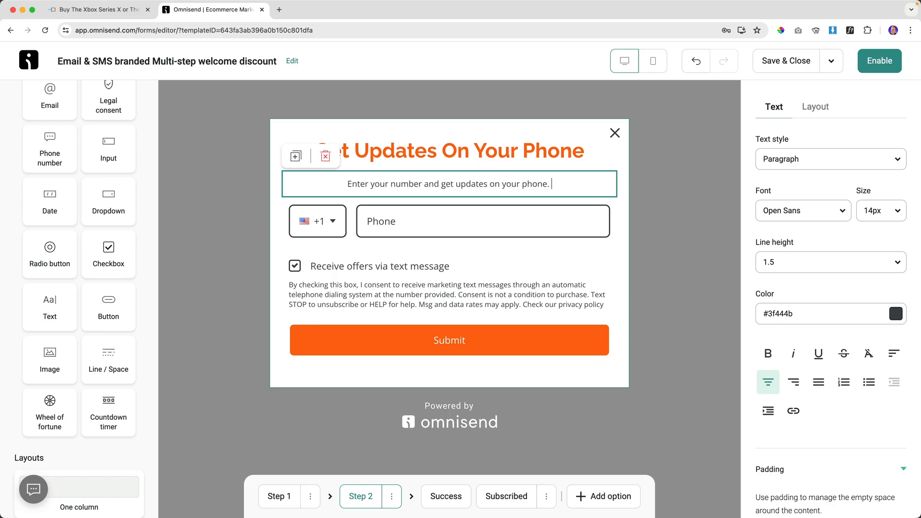
pyautogui.write('This is not nec')
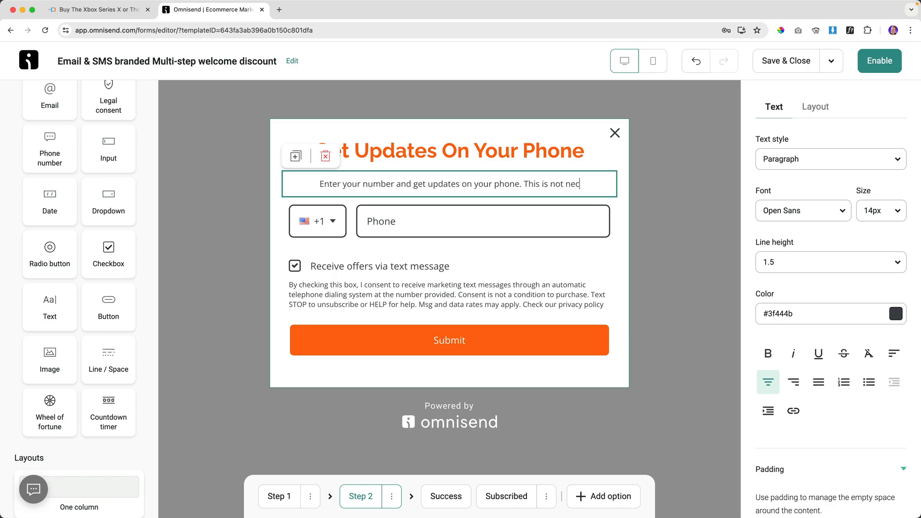
pyautogui.write('cacary')
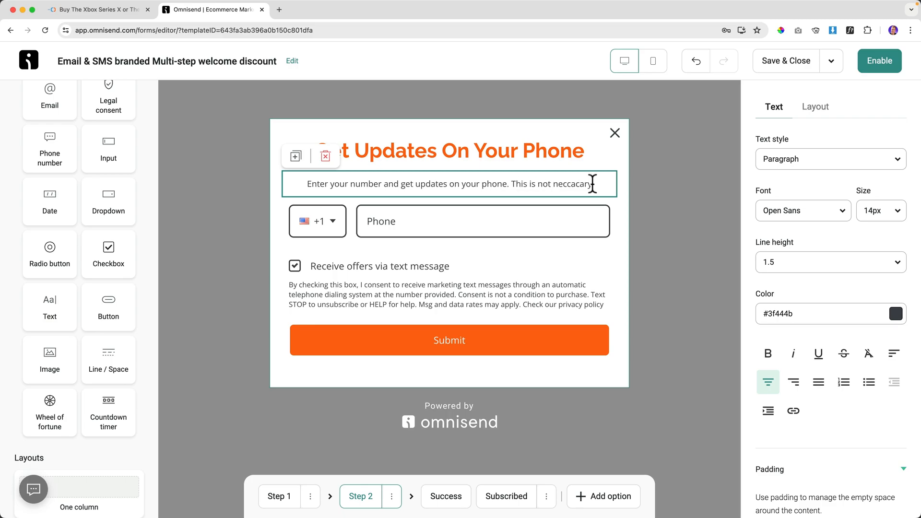
# Search Google for the misspelt 'neccacary' and select the correct spelling 'necessary'.
pyautogui.doubleClick(577, 183)
pyautogui.press('cmd+c')
pyautogui.click(282, 9)
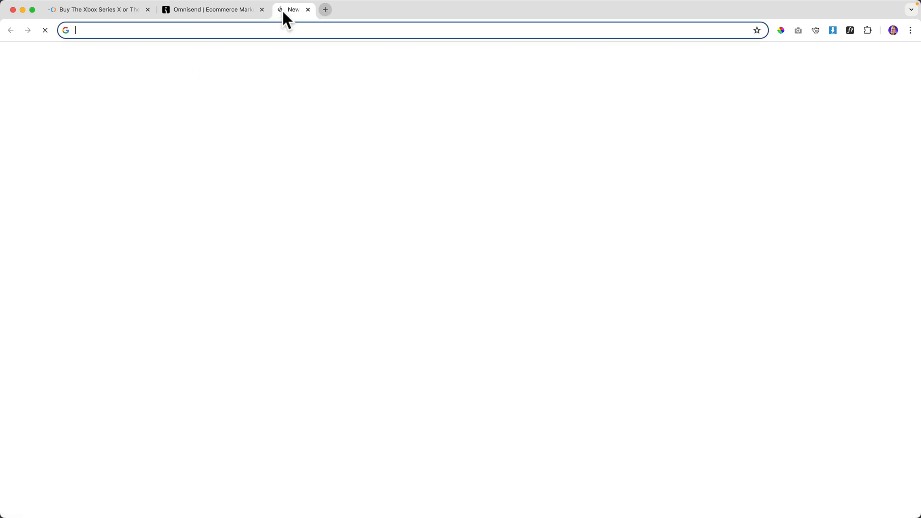
pyautogui.press('cmd+v')
pyautogui.press('Return')
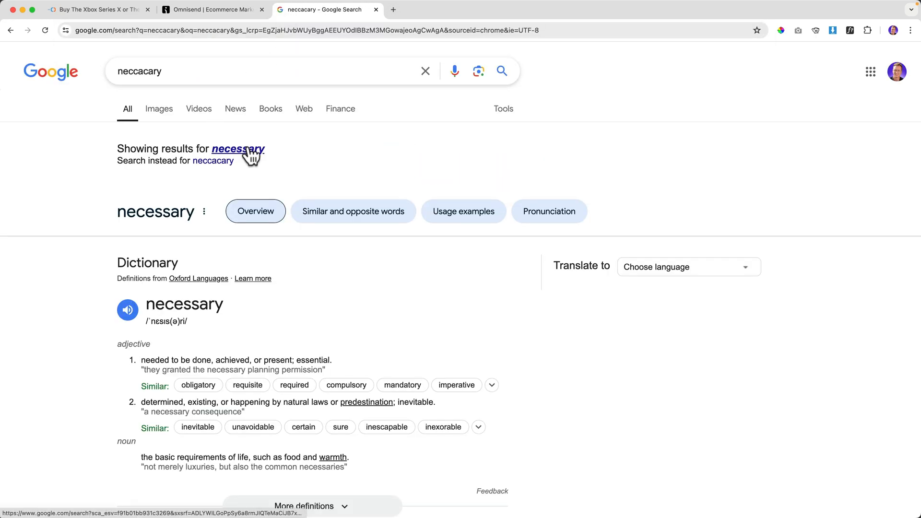
pyautogui.doubleClick(197, 71)
# Correct the step 2 subtitle to end with 'necessary.' and save and close the form.
pyautogui.press('cmd+c')
pyautogui.press('cmd+w')
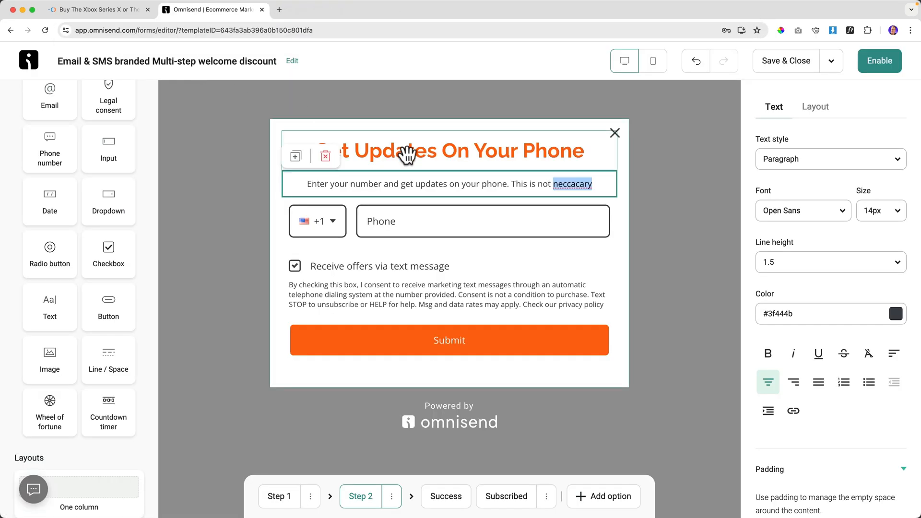
pyautogui.press('cmd+v')
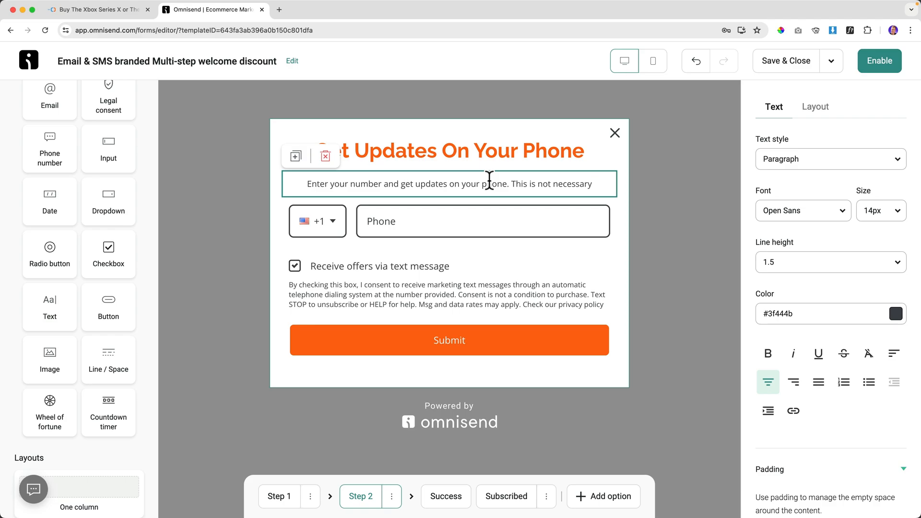
pyautogui.write('.')
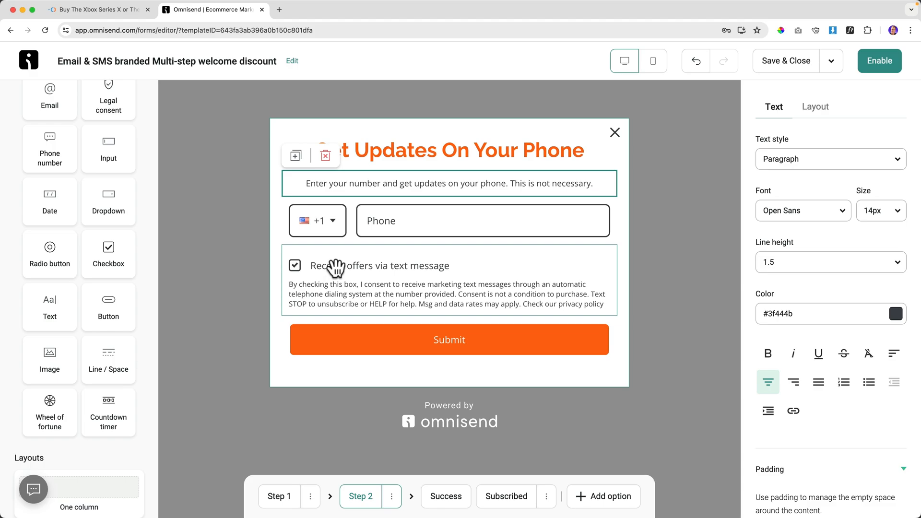
pyautogui.click(319, 266)
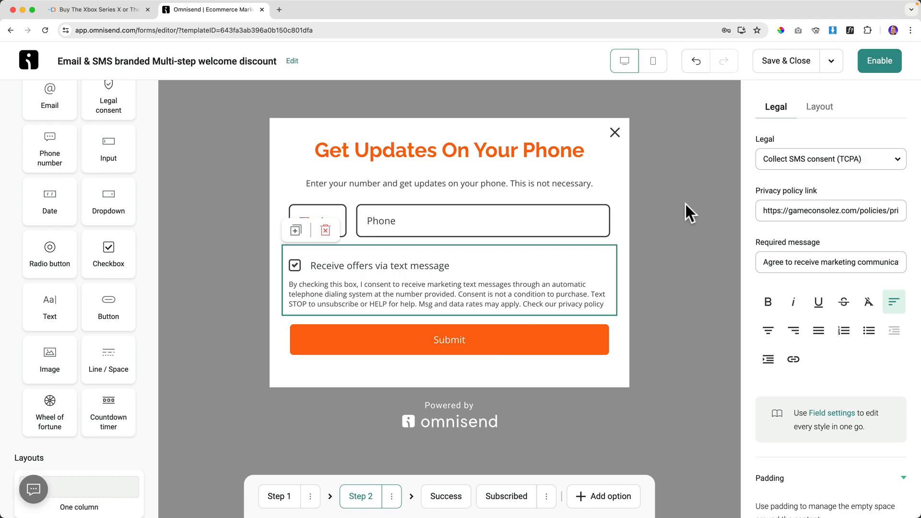
pyautogui.click(773, 65)
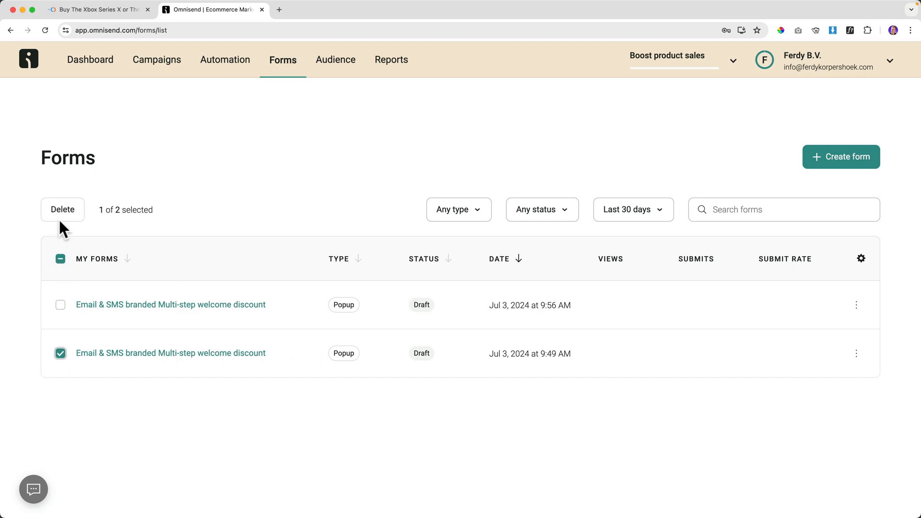
# Delete the older duplicate welcome discount draft and reopen the remaining form in the editor.
pyautogui.click(67, 211)
pyautogui.click(597, 313)
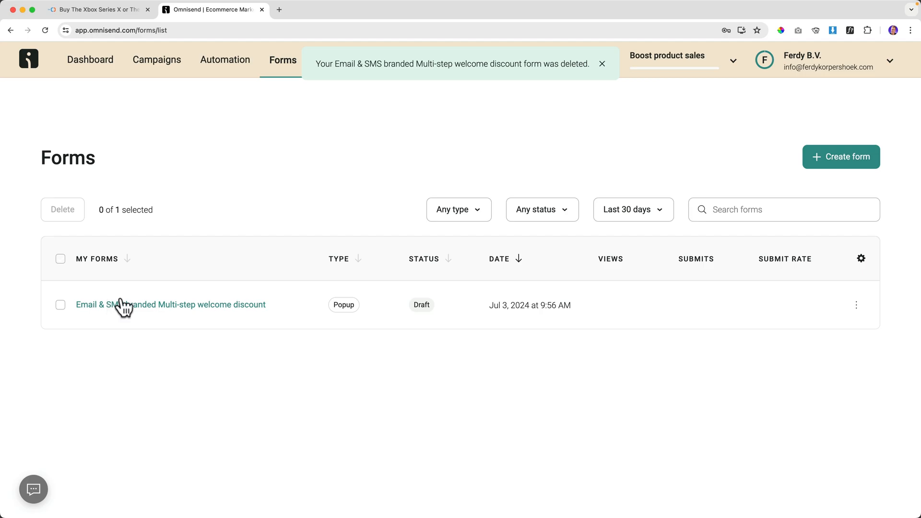
pyautogui.click(189, 307)
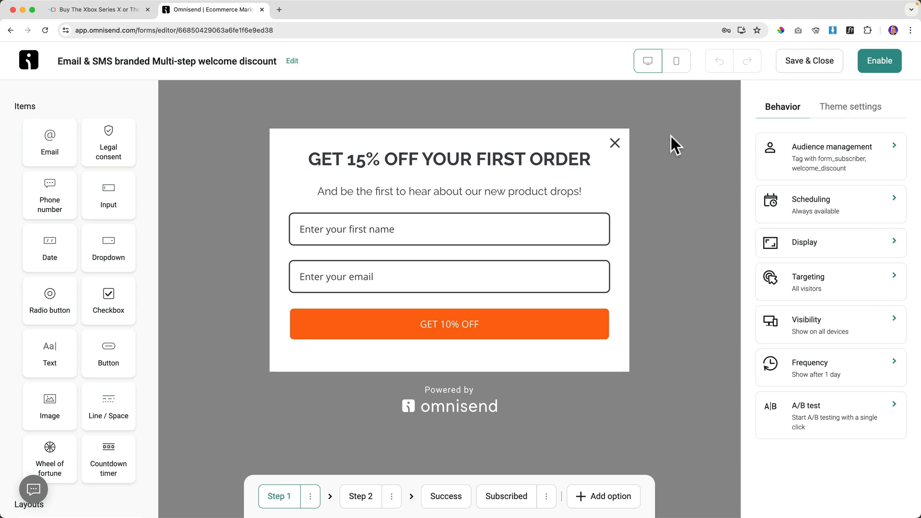
# Add a countdown timer below the email field on step 1, ending Jul 31, 2024.
pyautogui.click(376, 158)
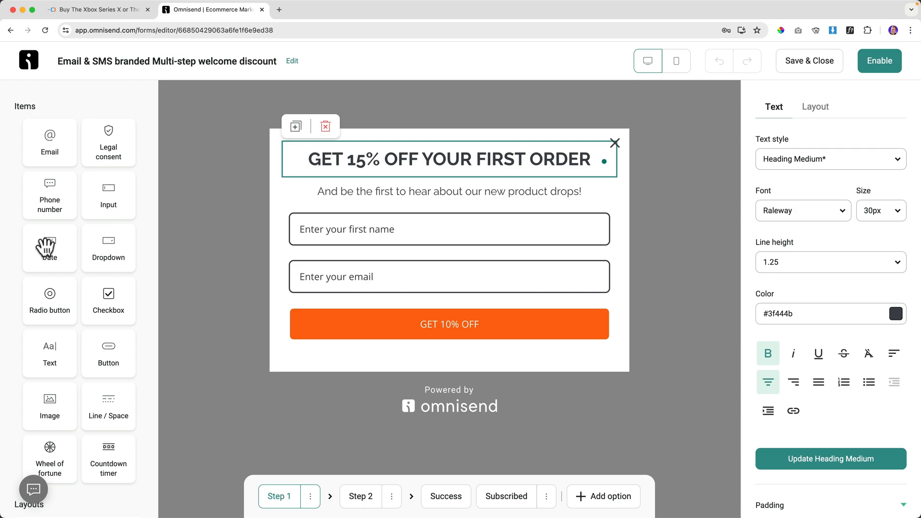
pyautogui.scroll(-5, 52, 247)
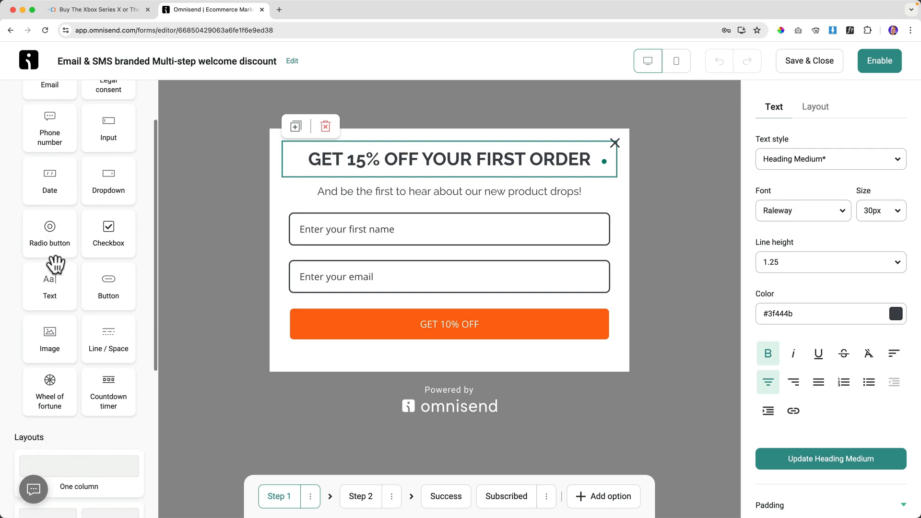
pyautogui.scroll(-2, 58, 330)
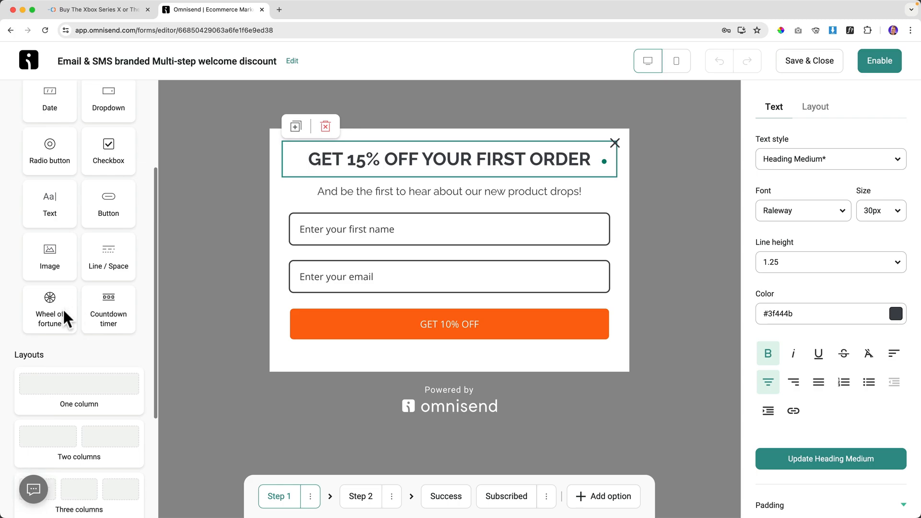
pyautogui.moveTo(100, 308); pyautogui.dragTo(372, 307)
pyautogui.click(791, 168)
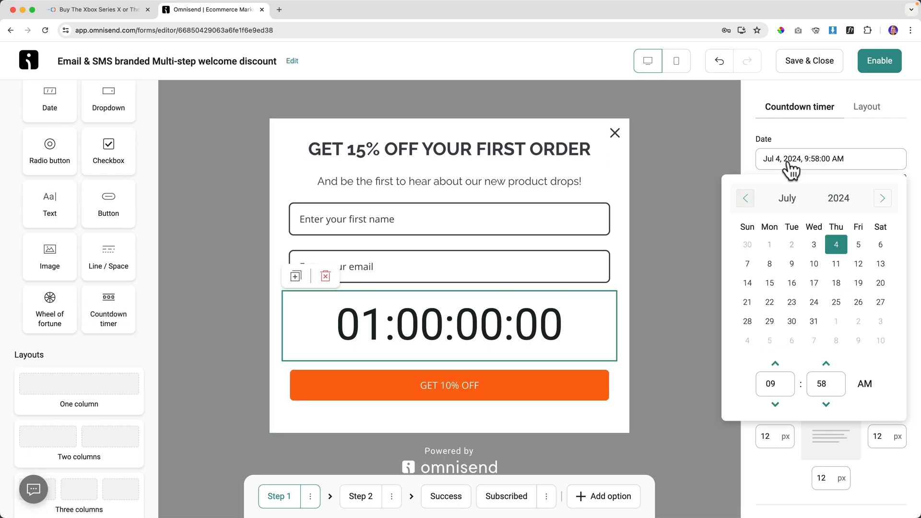
pyautogui.click(815, 323)
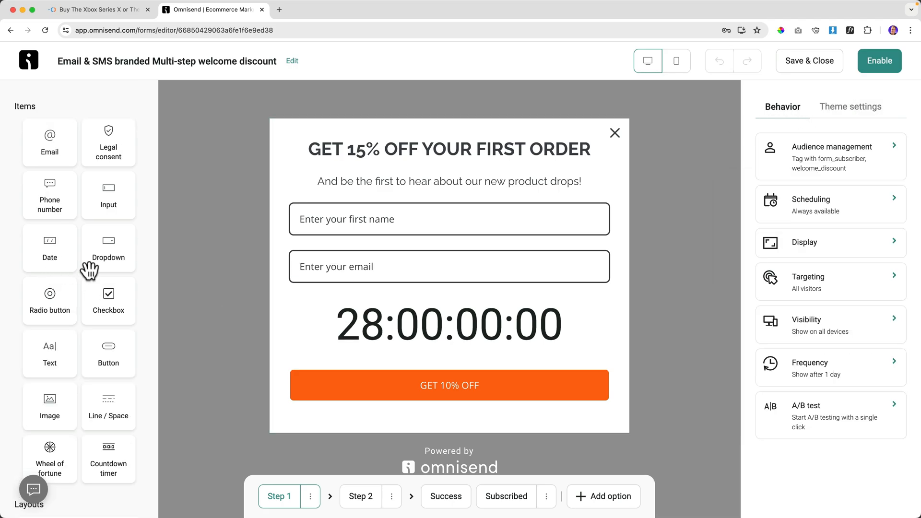
# Rearrange step 1: first-name and email side by side, heading and subtitle in a top row.
pyautogui.scroll(-6, 90, 270)
pyautogui.scroll(-1, 89, 271)
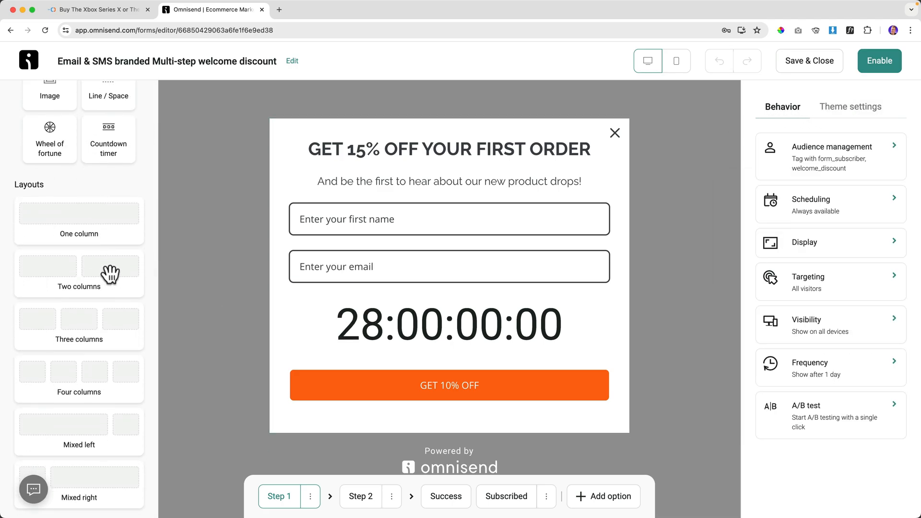
pyautogui.moveTo(75, 275); pyautogui.dragTo(373, 146)
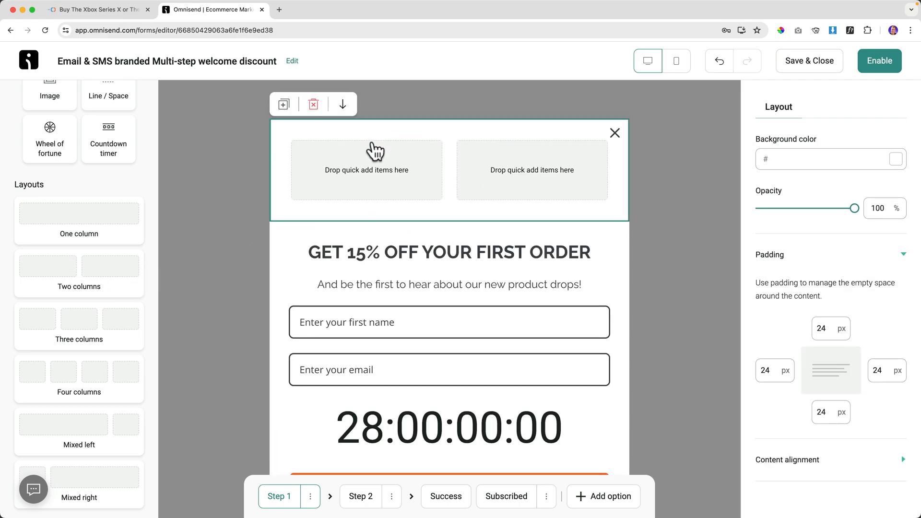
pyautogui.moveTo(370, 315); pyautogui.dragTo(350, 177)
pyautogui.moveTo(361, 316); pyautogui.dragTo(500, 159)
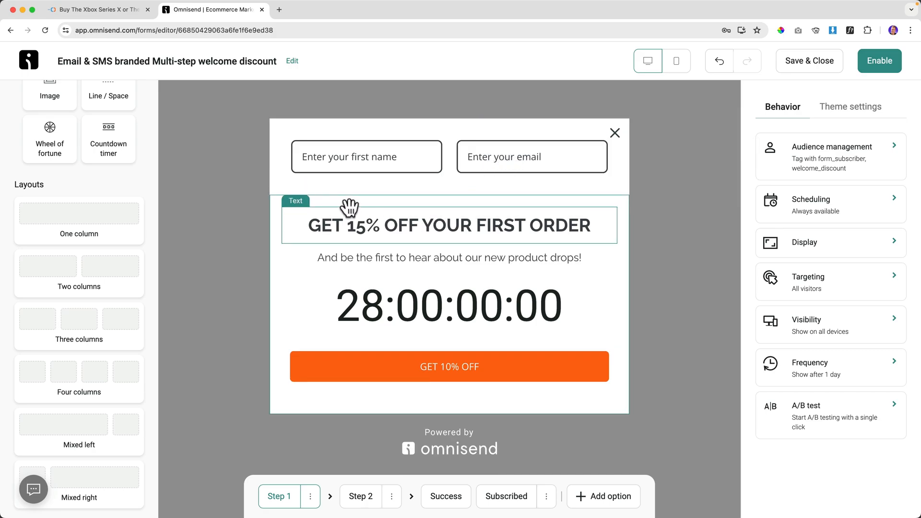
pyautogui.moveTo(87, 226); pyautogui.dragTo(390, 126)
pyautogui.moveTo(409, 315); pyautogui.dragTo(422, 179)
pyautogui.moveTo(420, 285); pyautogui.dragTo(420, 194)
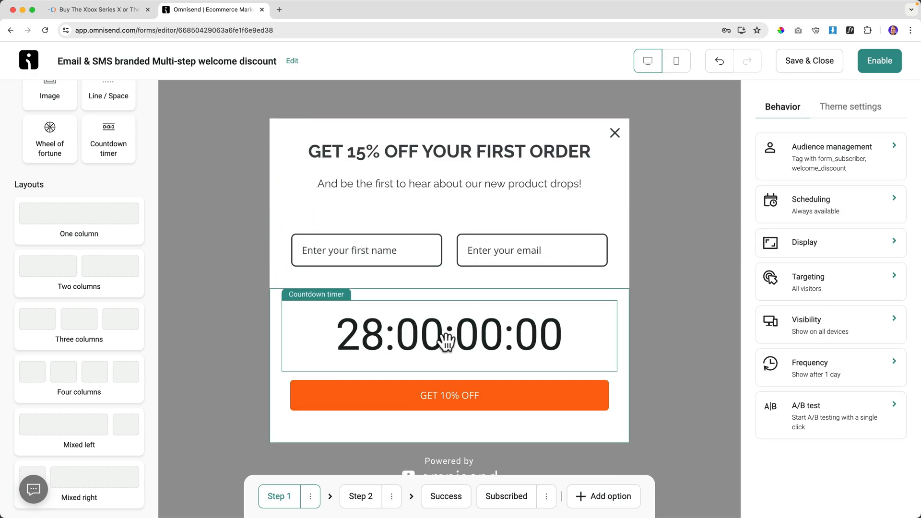
# Delete the countdown timer, then undo everything back to the original stacked layout.
pyautogui.click(382, 329)
pyautogui.click(325, 287)
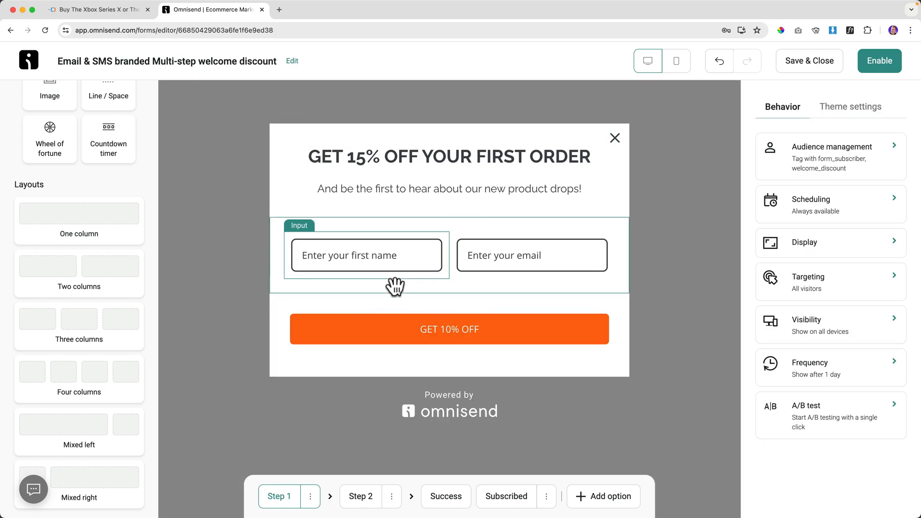
pyautogui.click(719, 61)
pyautogui.click(720, 61)
pyautogui.click(719, 61)
pyautogui.click(719, 61)
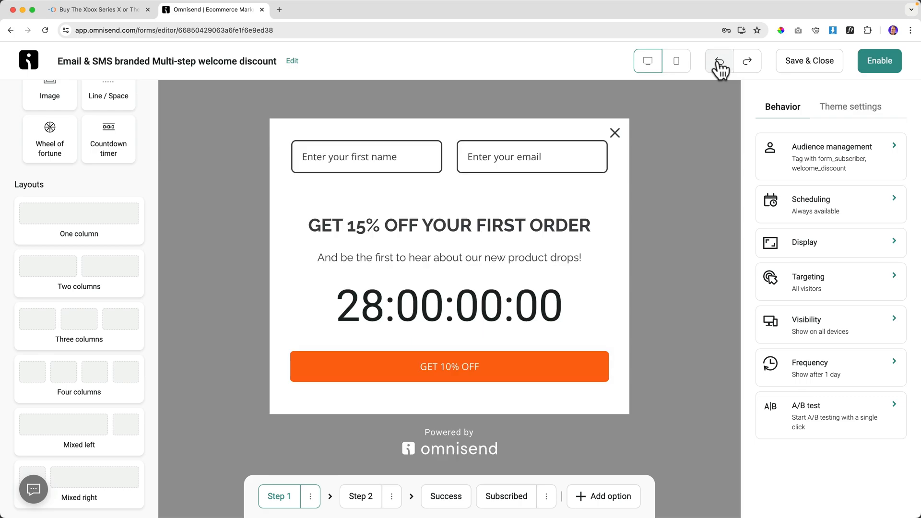
pyautogui.click(720, 61)
pyautogui.click(719, 61)
pyautogui.click(719, 62)
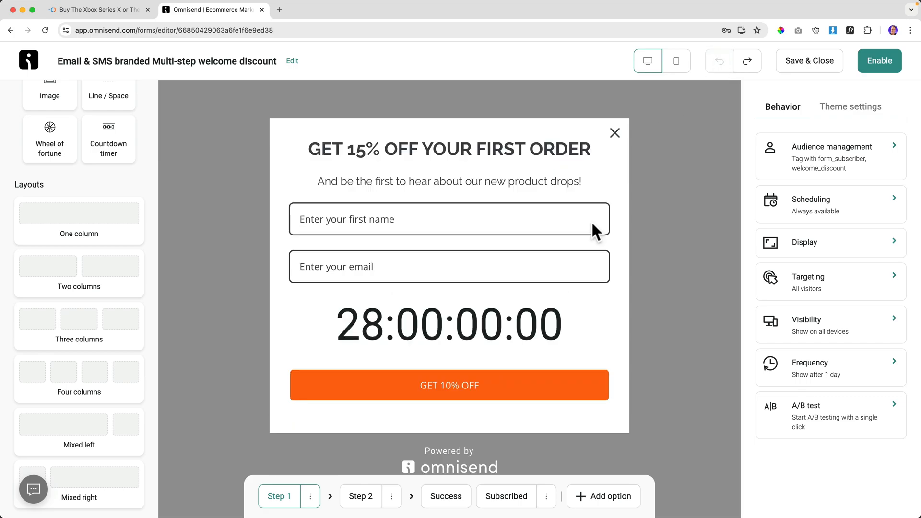
# Delete the countdown timer again and move to the phone-number step 2.
pyautogui.click(518, 344)
pyautogui.click(323, 276)
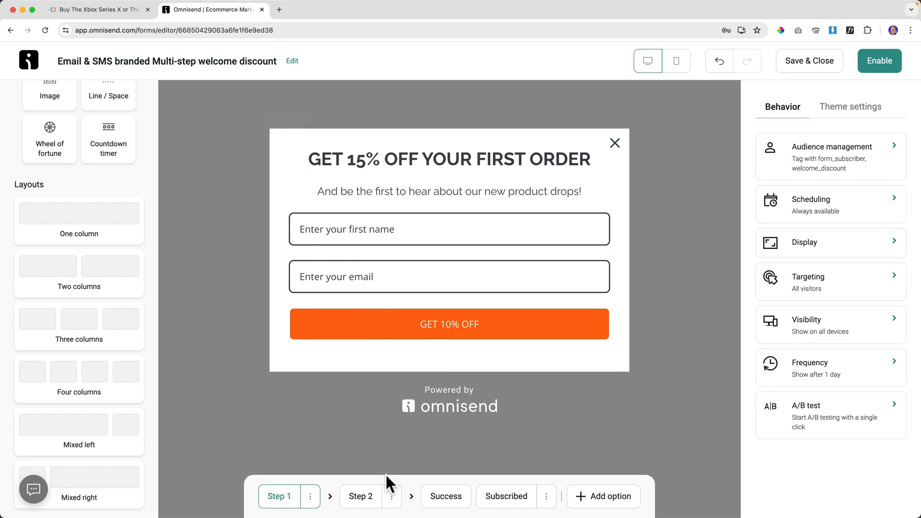
pyautogui.click(368, 499)
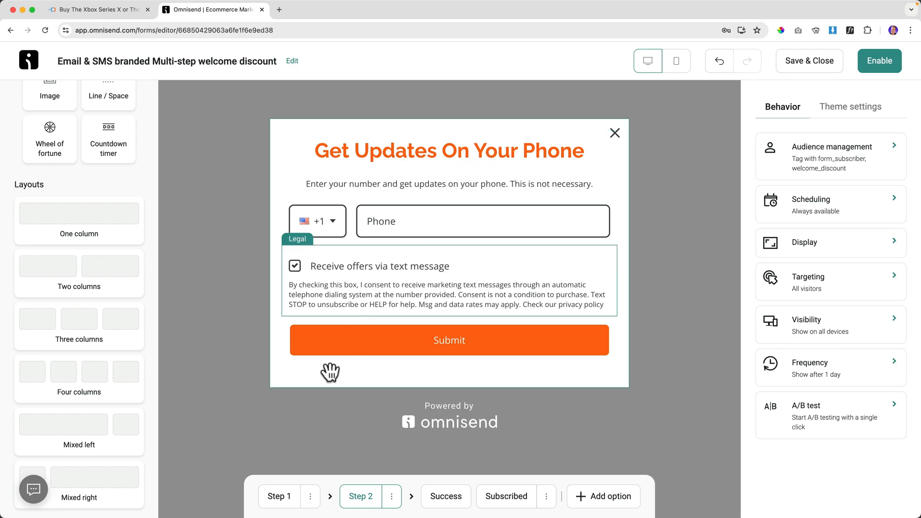
# Give the step 2 heading size 30px and step 1's dark grey colour #3f444b.
pyautogui.click(282, 499)
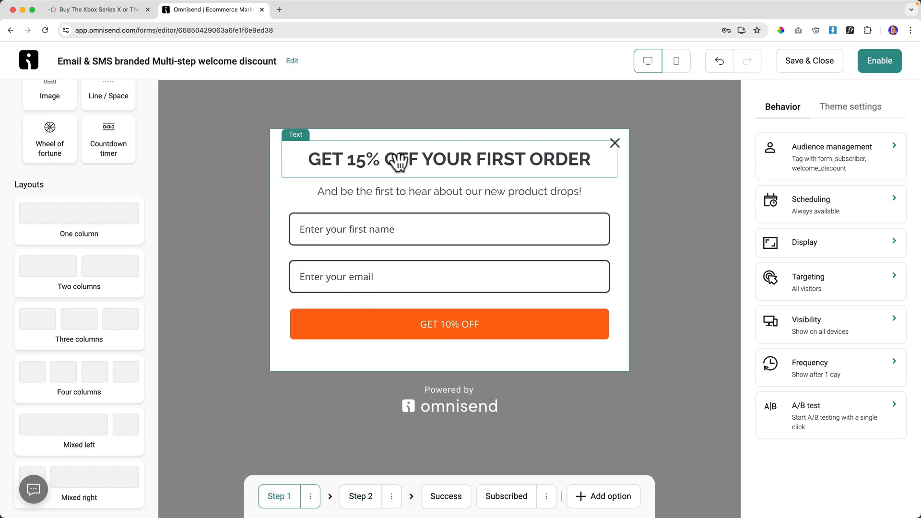
pyautogui.click(398, 163)
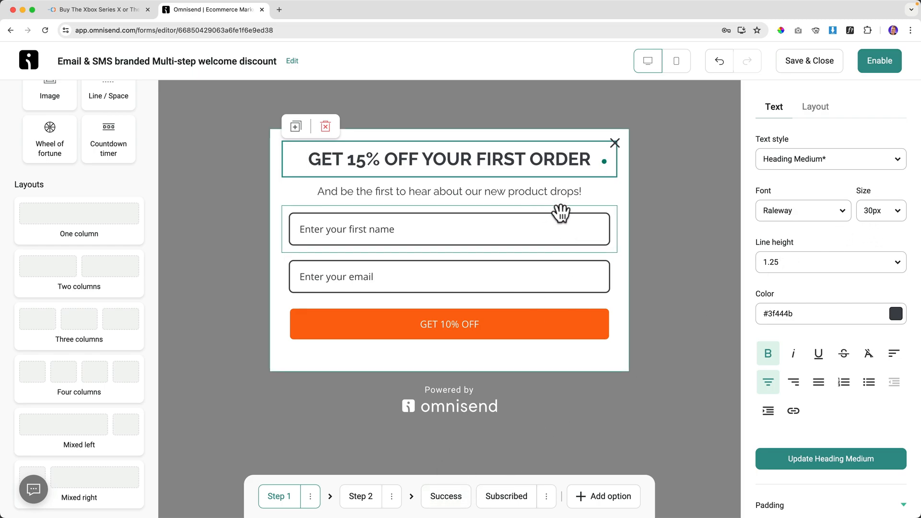
pyautogui.click(789, 314)
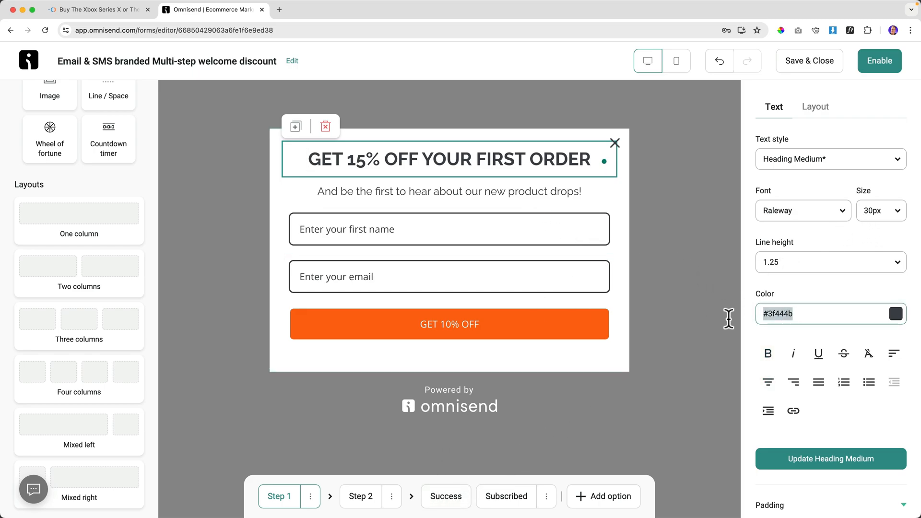
pyautogui.click(366, 492)
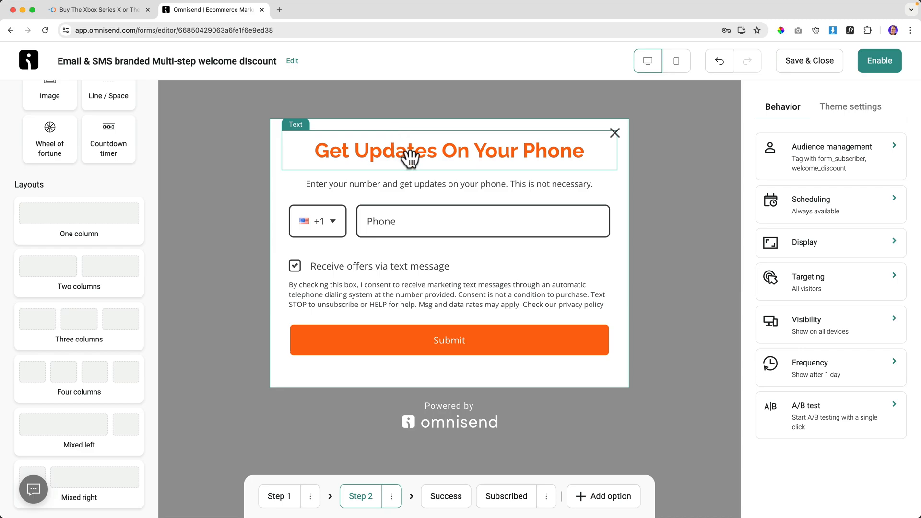
pyautogui.click(408, 154)
pyautogui.click(883, 219)
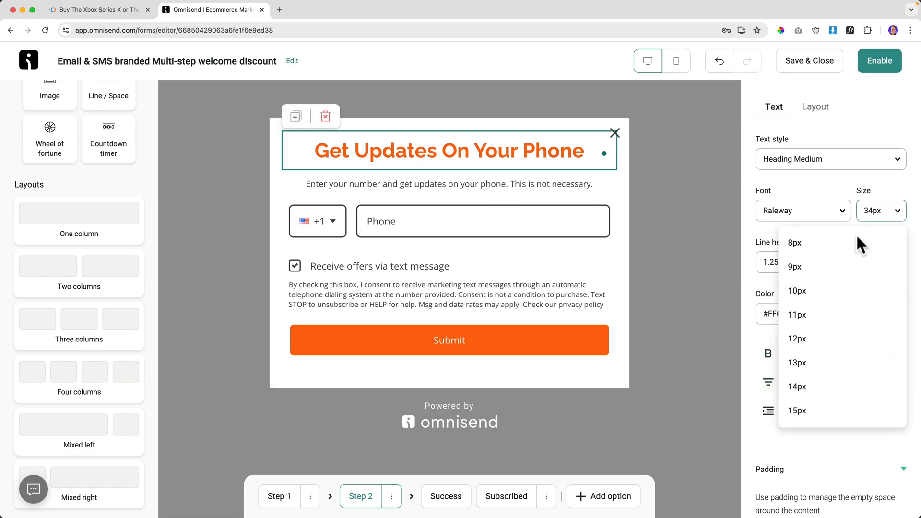
pyautogui.scroll(-5, 822, 343)
pyautogui.scroll(-8, 824, 340)
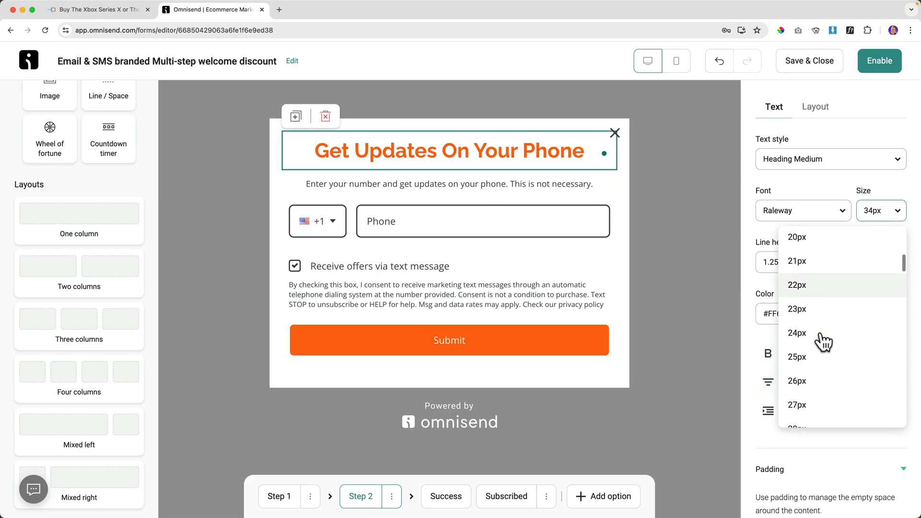
pyautogui.click(810, 374)
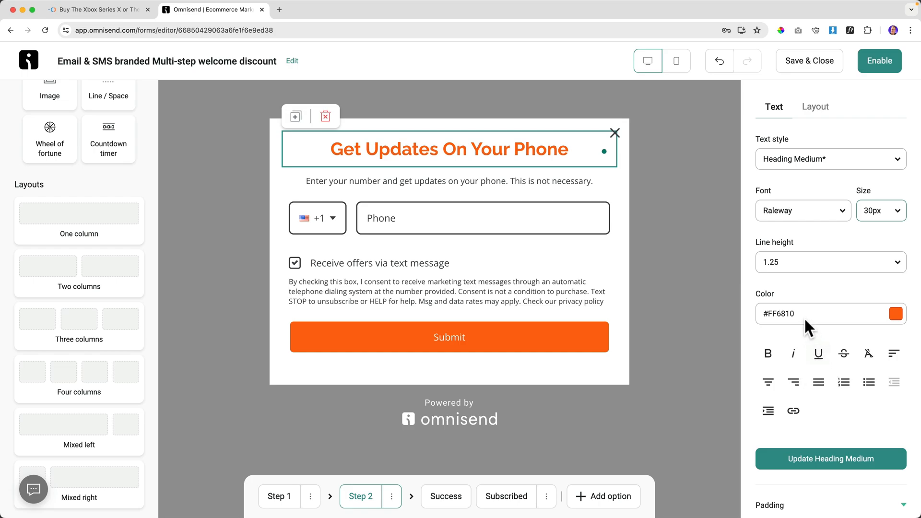
pyautogui.tripleClick(770, 314)
pyautogui.write('#3f444b')
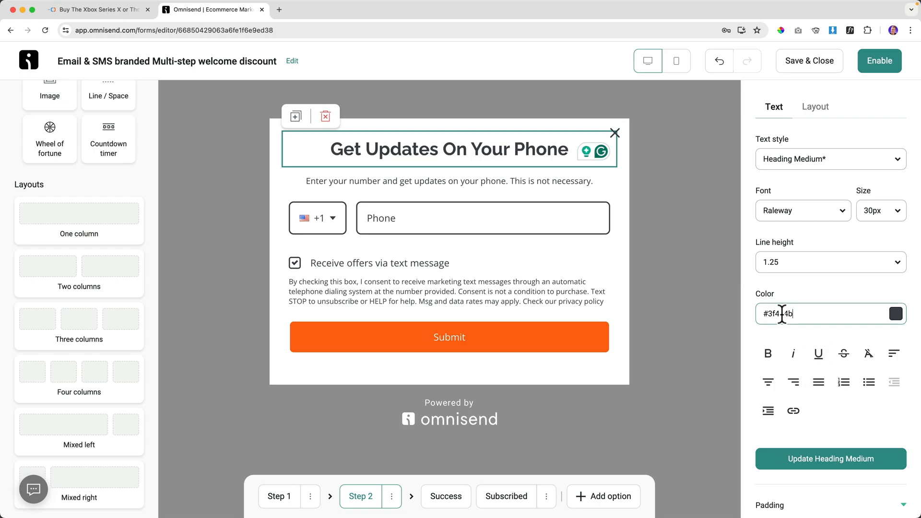
# Retype the heading as GET UPDATES ON YOUR PHONE, centre and bold it, and save.
pyautogui.tripleClick(460, 149)
pyautogui.write('GET U')
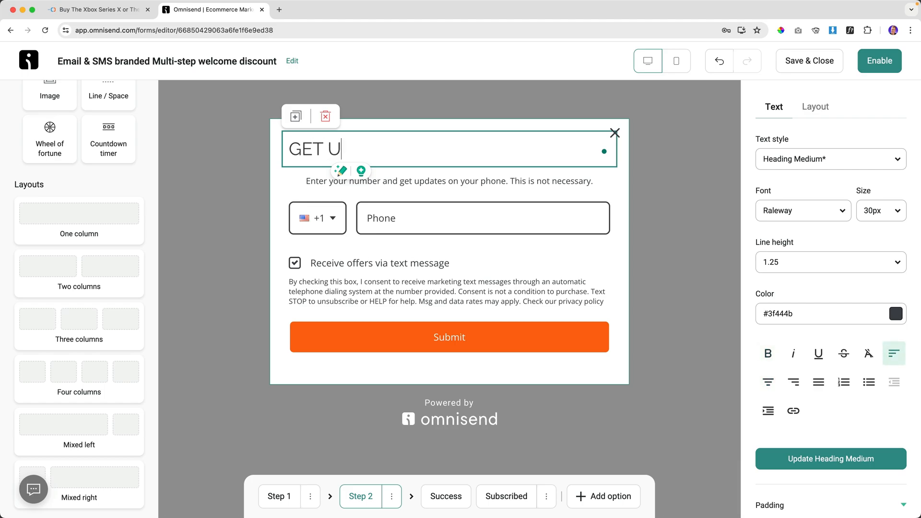
pyautogui.write('PDATES ON YOUR PHONE')
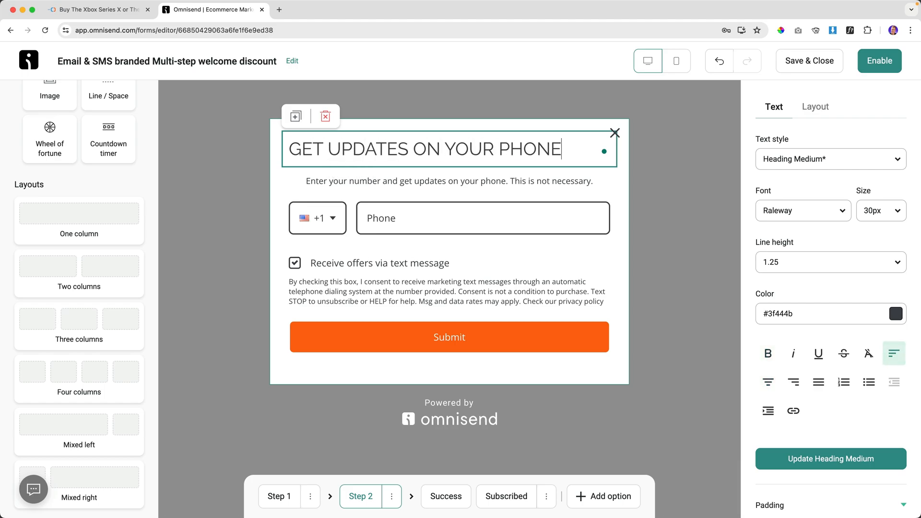
pyautogui.press('super+a')
pyautogui.click(768, 383)
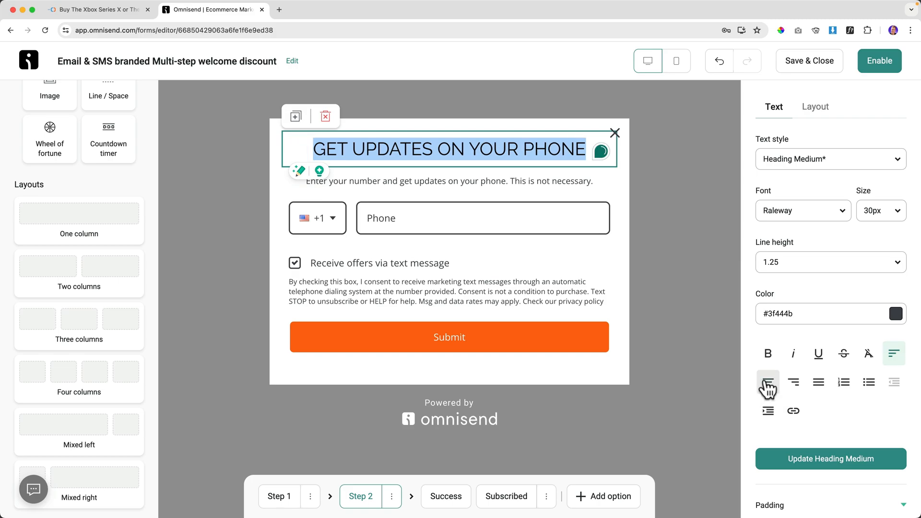
pyautogui.click(769, 353)
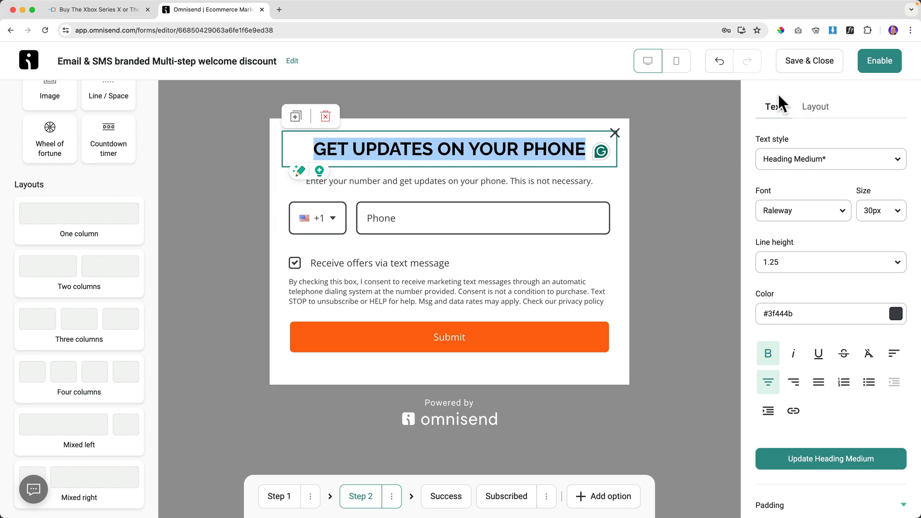
pyautogui.click(813, 61)
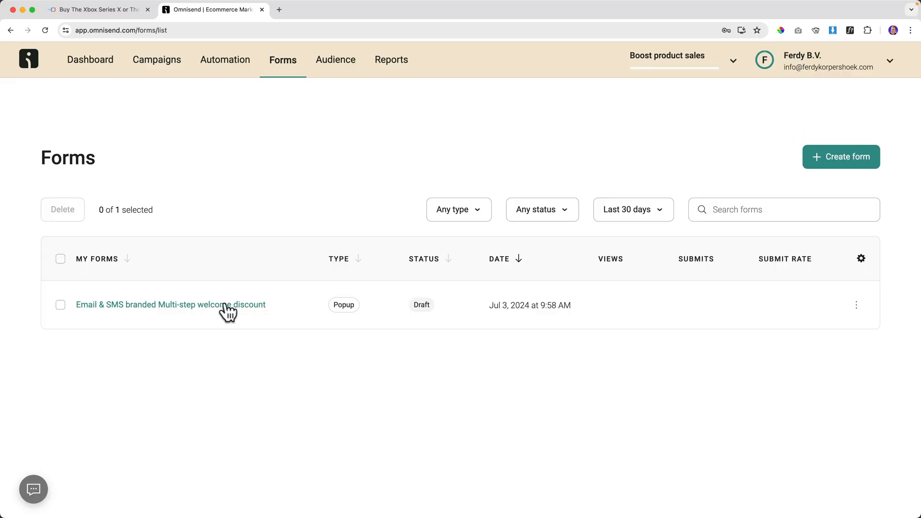
# Open the 'Email & SMS branded Multi-step welcome discount' form from the Forms list.
pyautogui.click(225, 305)
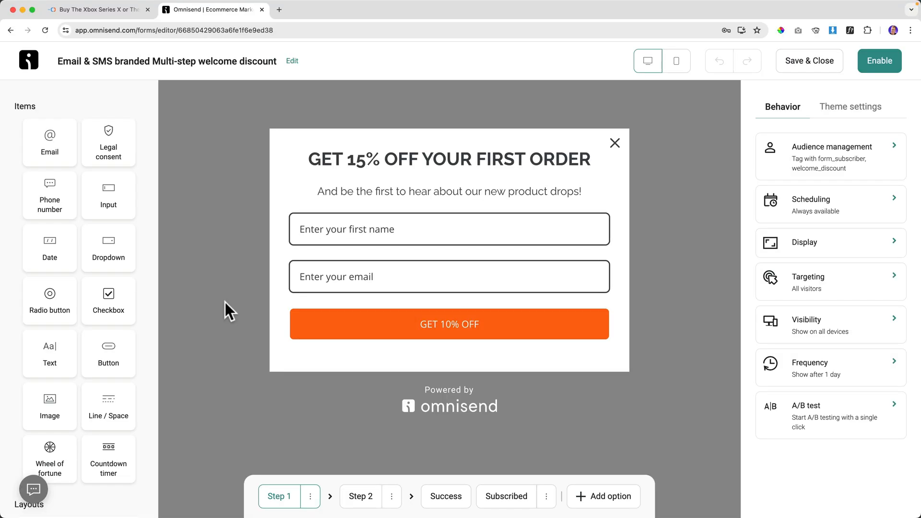
# Create the audience tag gameconsolez_homepage_opt_in in the form's Audience management settings.
pyautogui.click(331, 233)
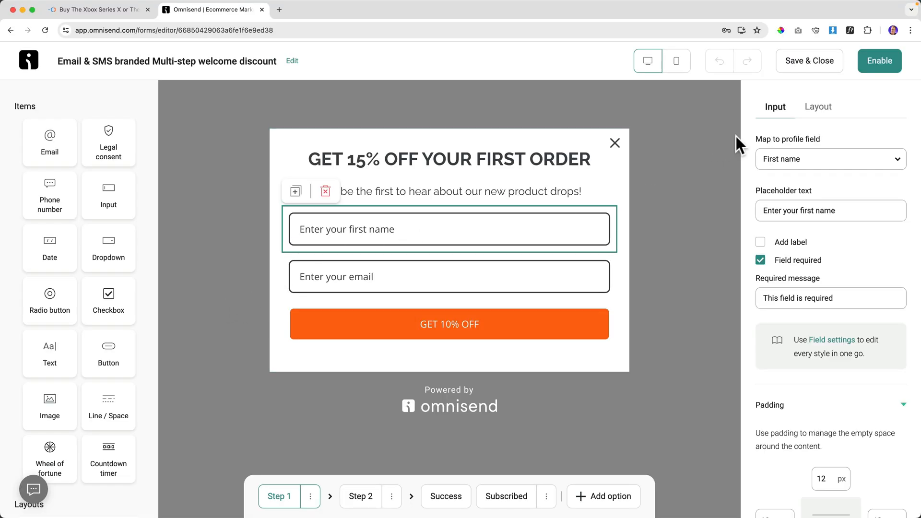
pyautogui.click(672, 200)
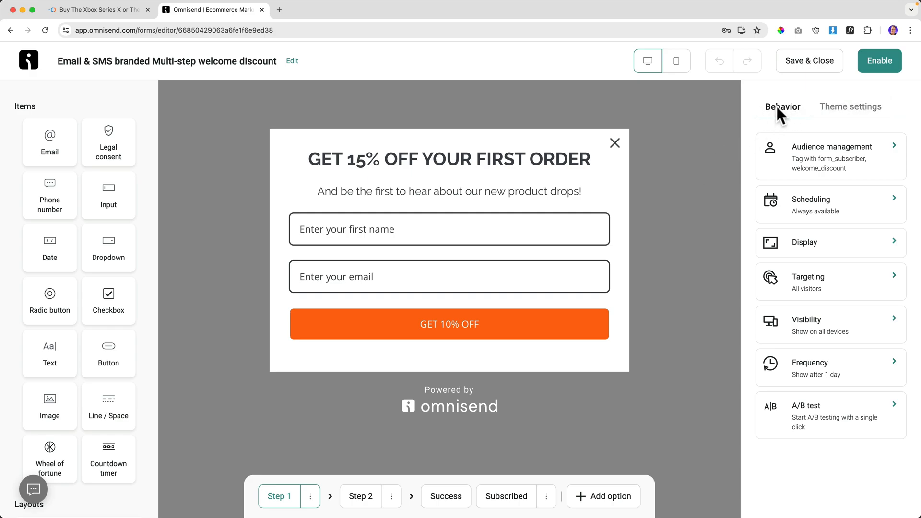
pyautogui.click(838, 153)
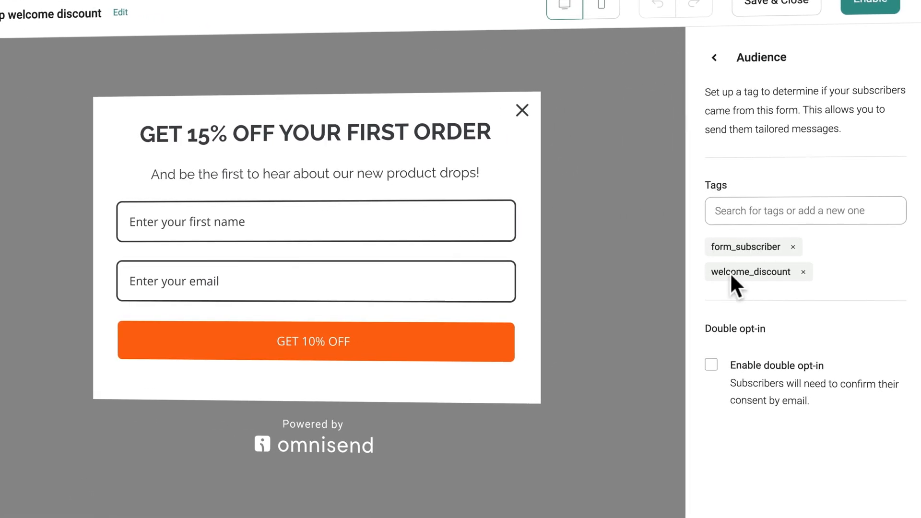
pyautogui.click(761, 210)
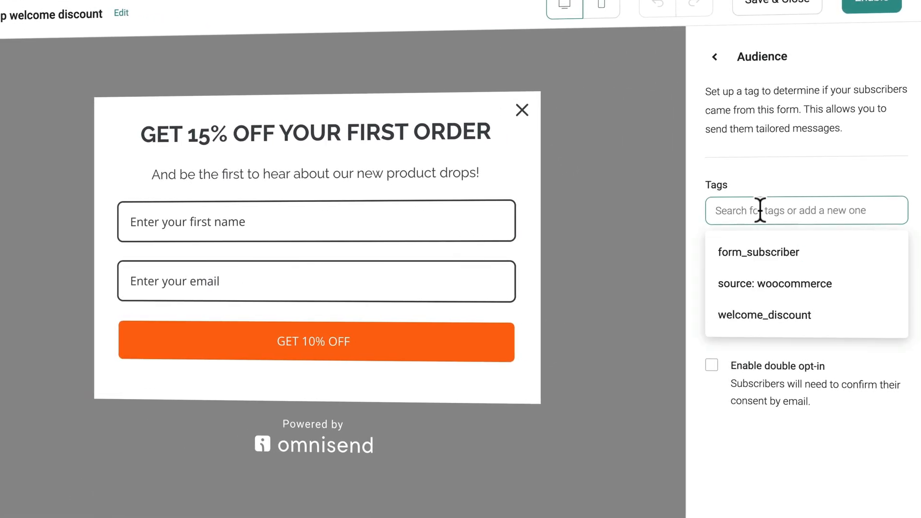
pyautogui.write('gamecons')
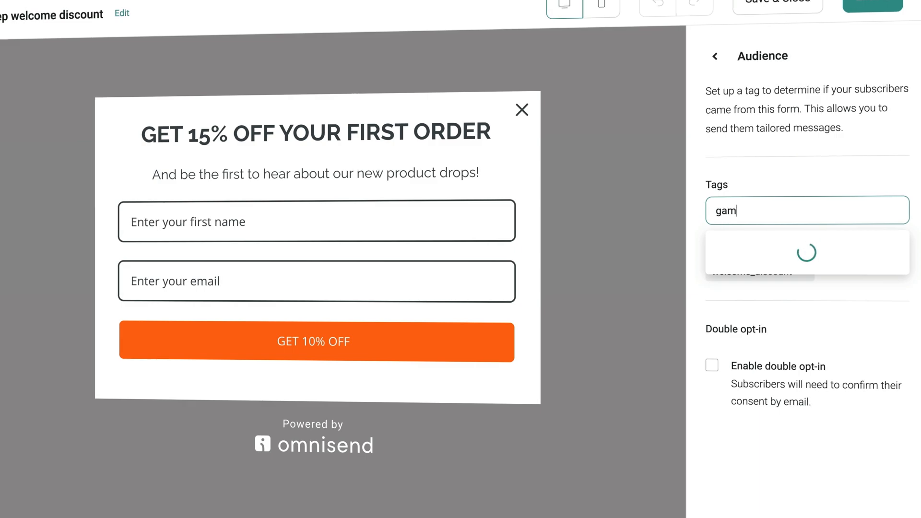
pyautogui.write('olez_ho')
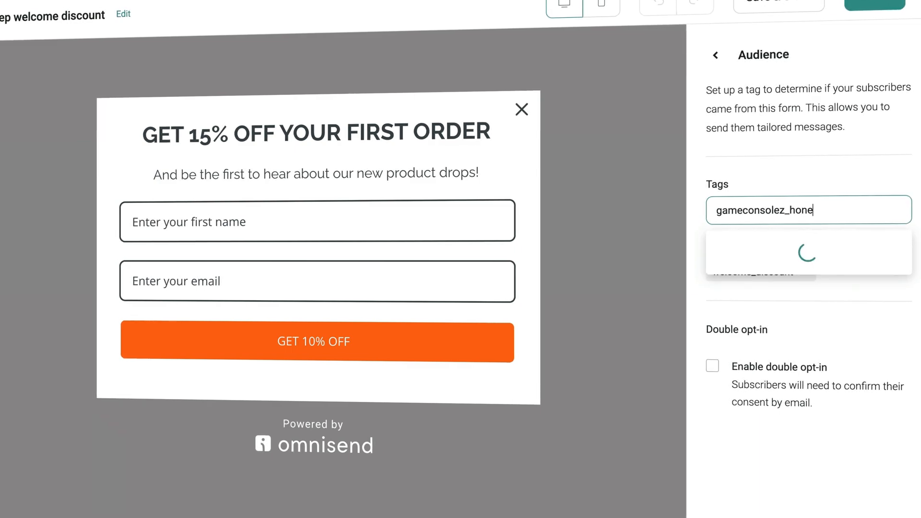
pyautogui.write('mepage_opt')
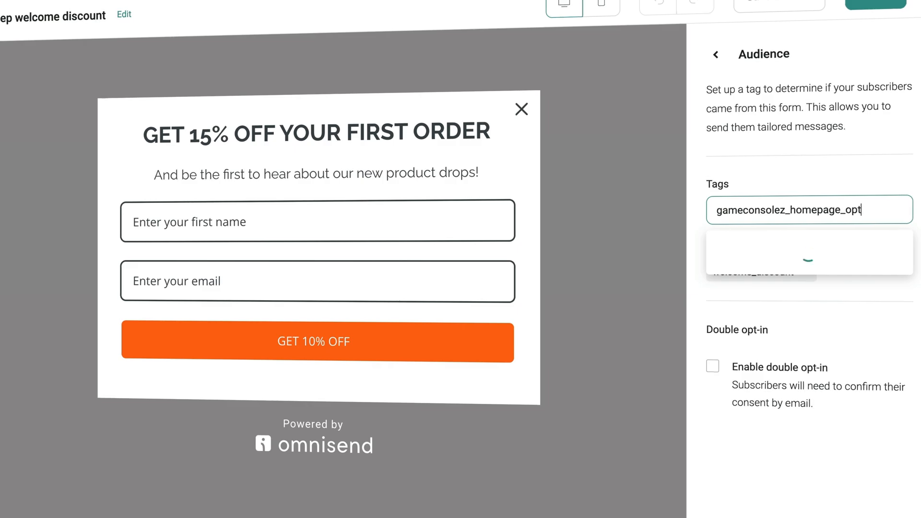
pyautogui.write('_in')
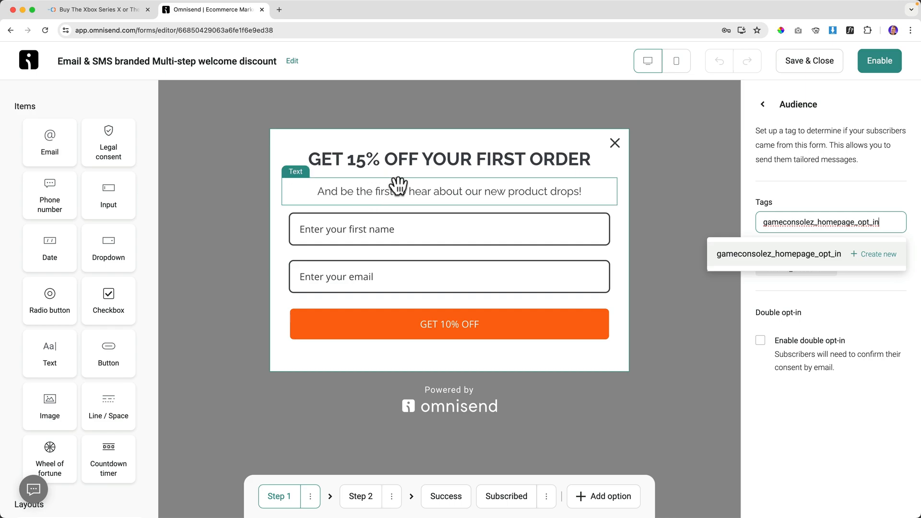
pyautogui.click(873, 255)
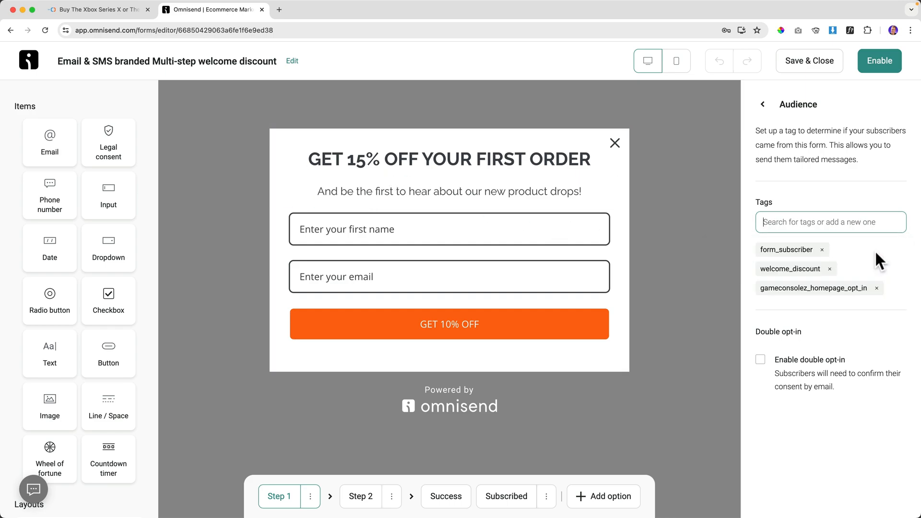
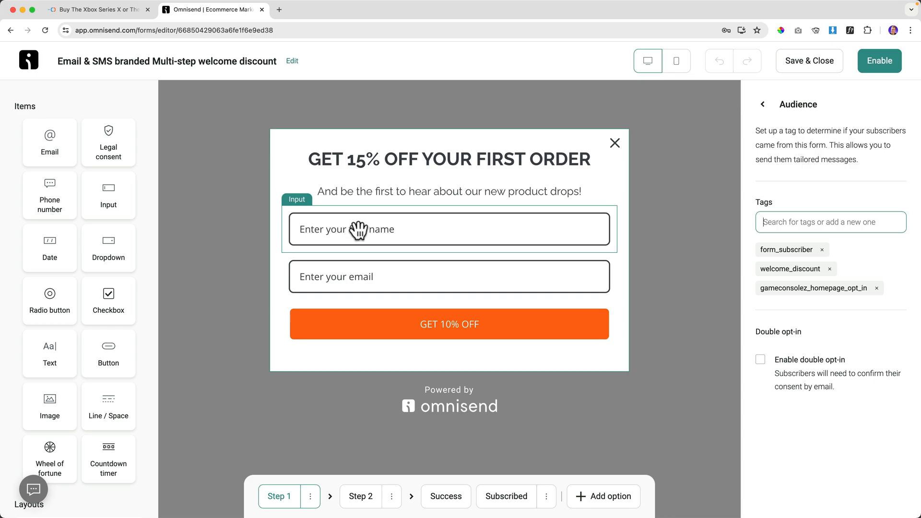
# Enable double opt-in and set the subject to 'Please Confirm Your Subscription | GameConsolez.com'.
pyautogui.click(760, 359)
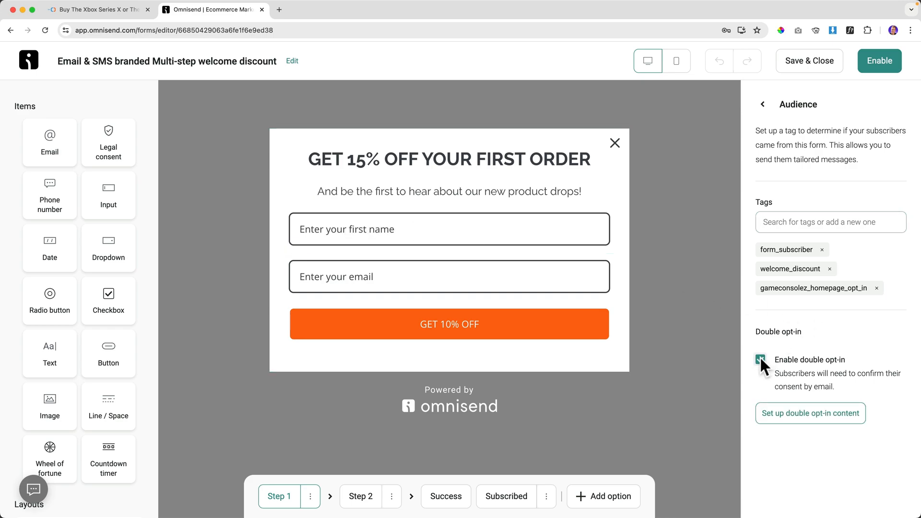
pyautogui.click(789, 416)
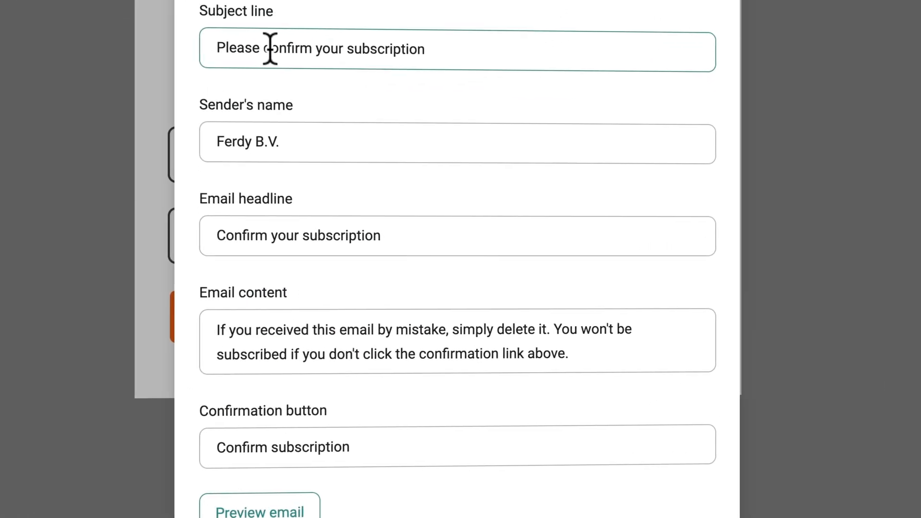
pyautogui.click(270, 48)
pyautogui.press('BackSpace')
pyautogui.write('C')
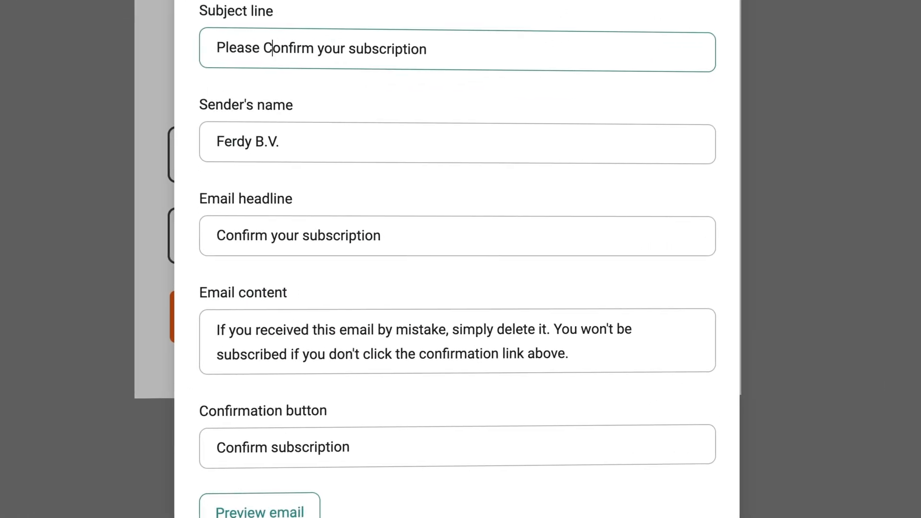
pyautogui.click(325, 48)
pyautogui.press('BackSpace')
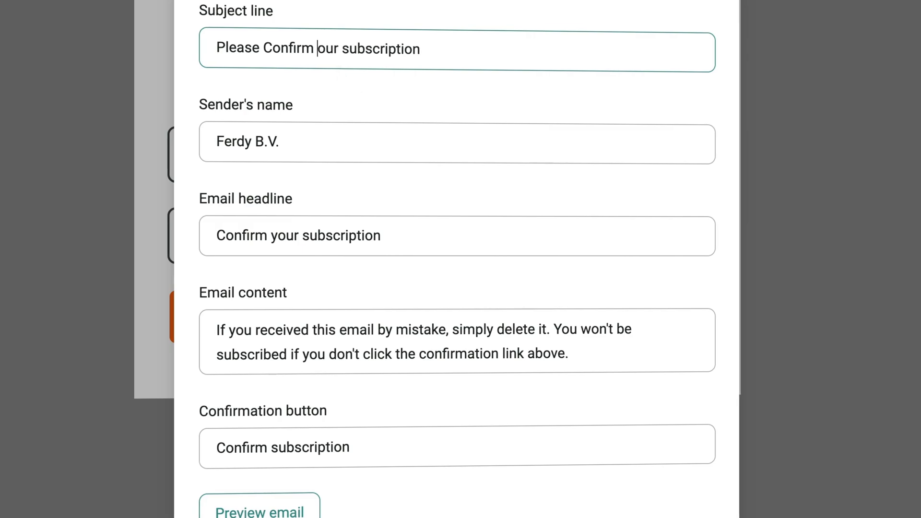
pyautogui.write('Y')
pyautogui.click(358, 49)
pyautogui.press('BackSpace')
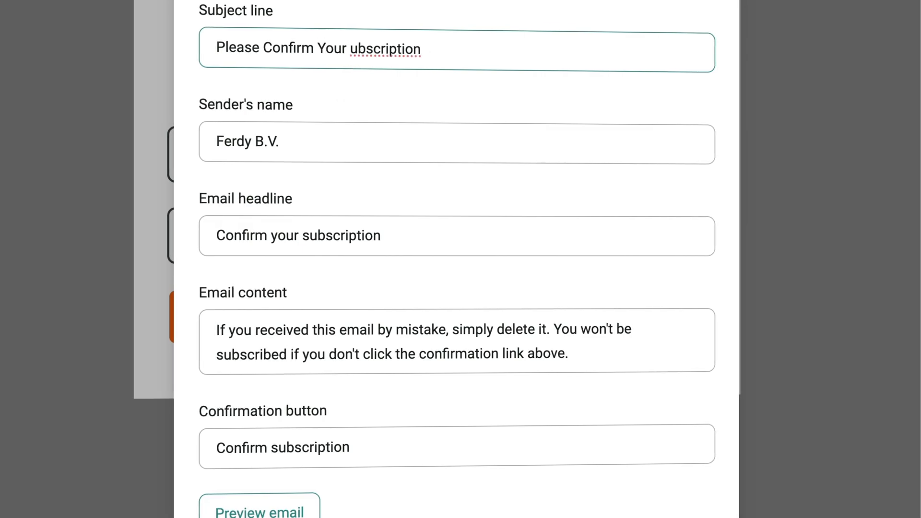
pyautogui.write('S')
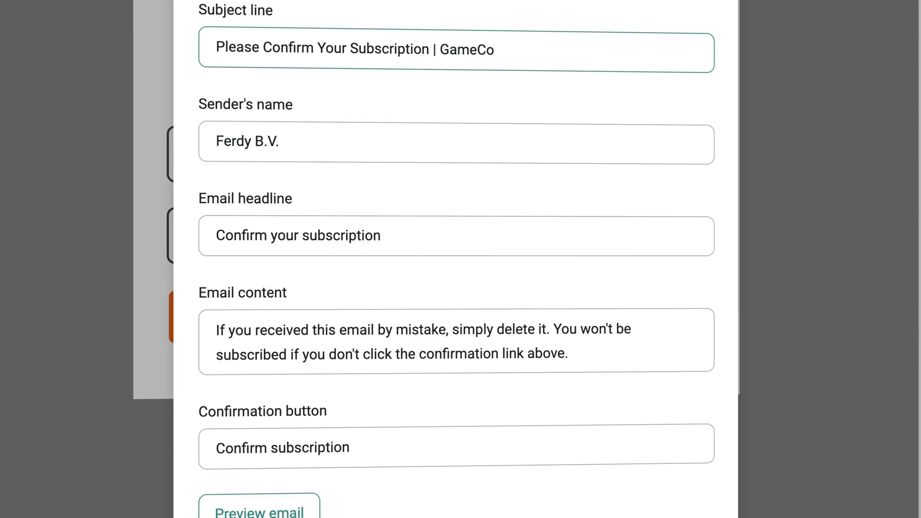
pyautogui.write('nsolez.com')
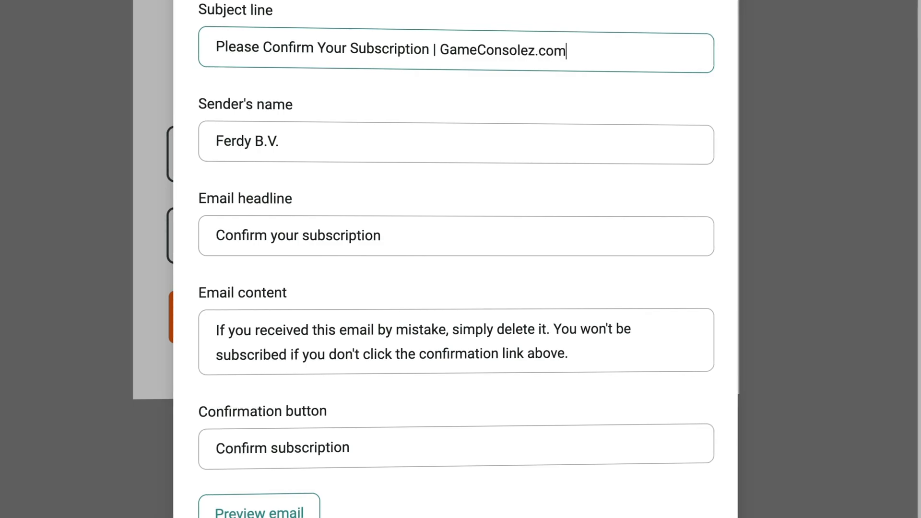
# Enter the sender's name and capitalise 'Your Subscription' in the confirmation headline.
pyautogui.tripleClick(312, 144)
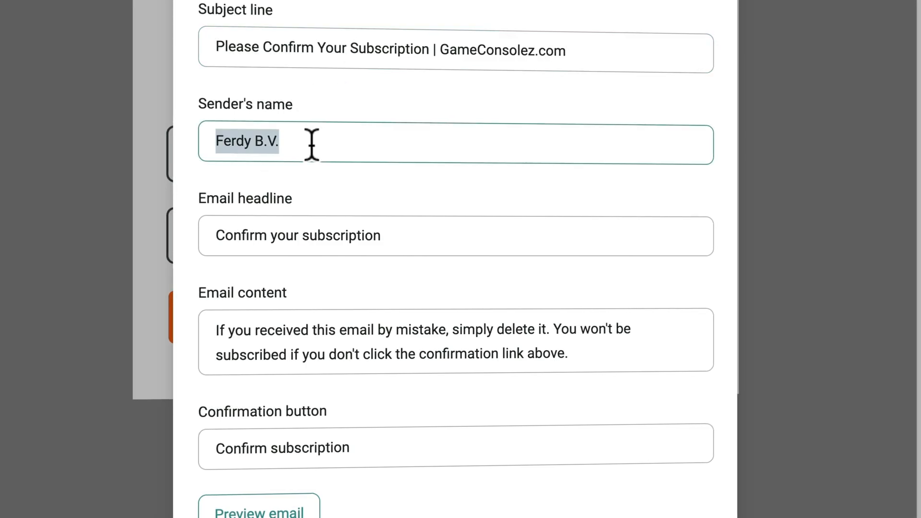
pyautogui.write('Ferdy')
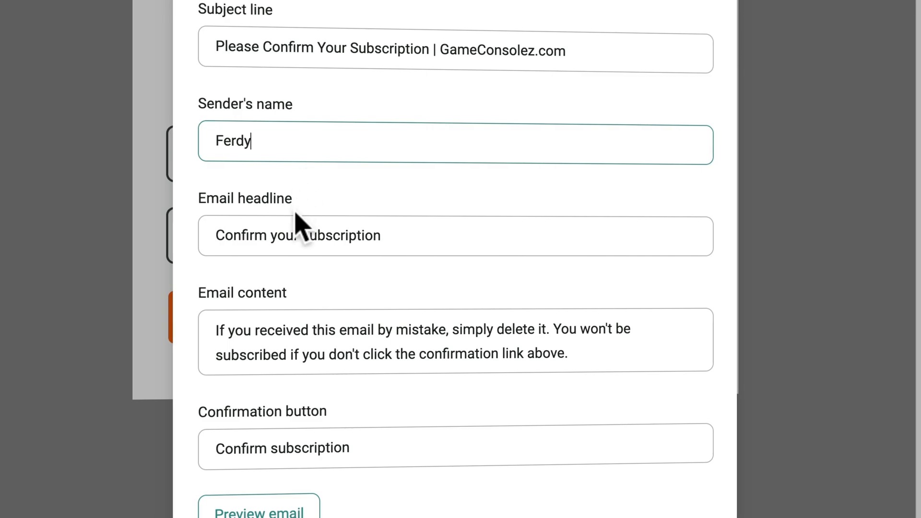
pyautogui.click(276, 235)
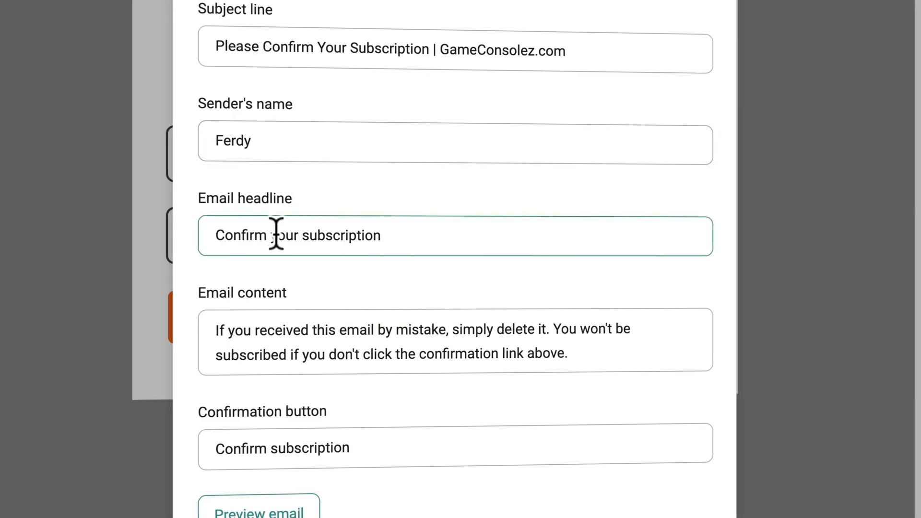
pyautogui.press('BackSpace')
pyautogui.write('Y')
pyautogui.press('Right')
pyautogui.press('Right')
pyautogui.press('Right')
pyautogui.press('BackSpace')
pyautogui.write('S')
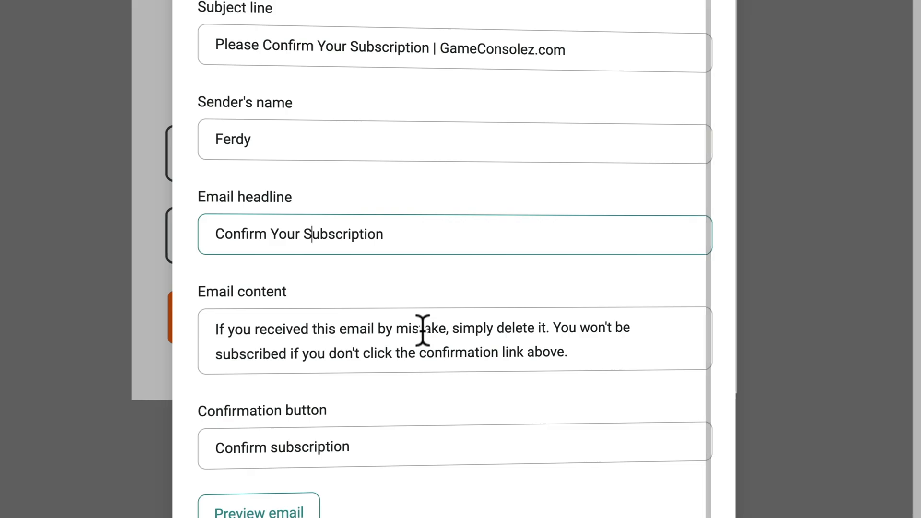
# Capitalise 'Subscription' in the button text, preview the email, and save the content.
pyautogui.click(280, 446)
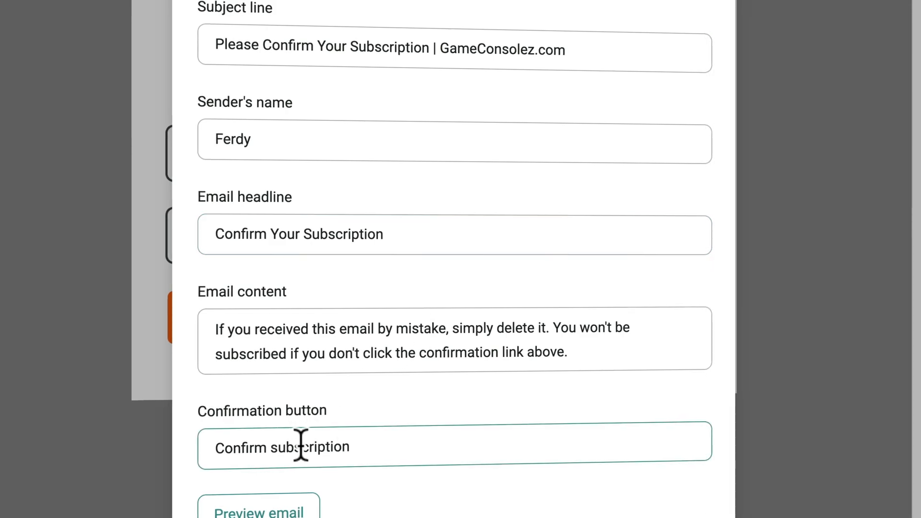
pyautogui.press('BackSpace')
pyautogui.write('S')
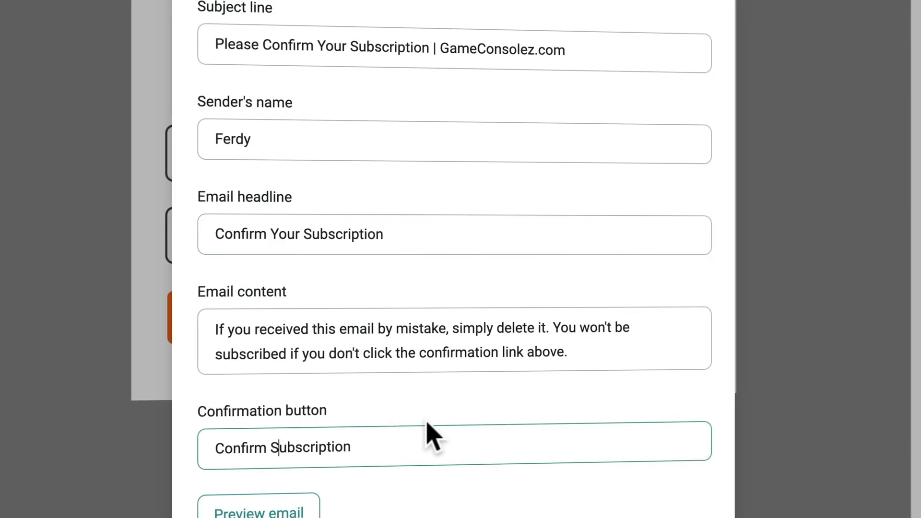
pyautogui.click(269, 509)
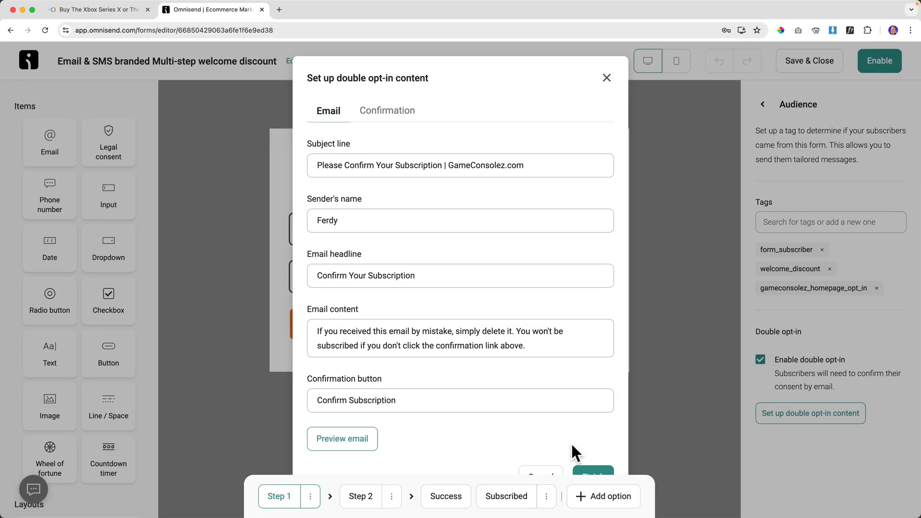
pyautogui.click(591, 476)
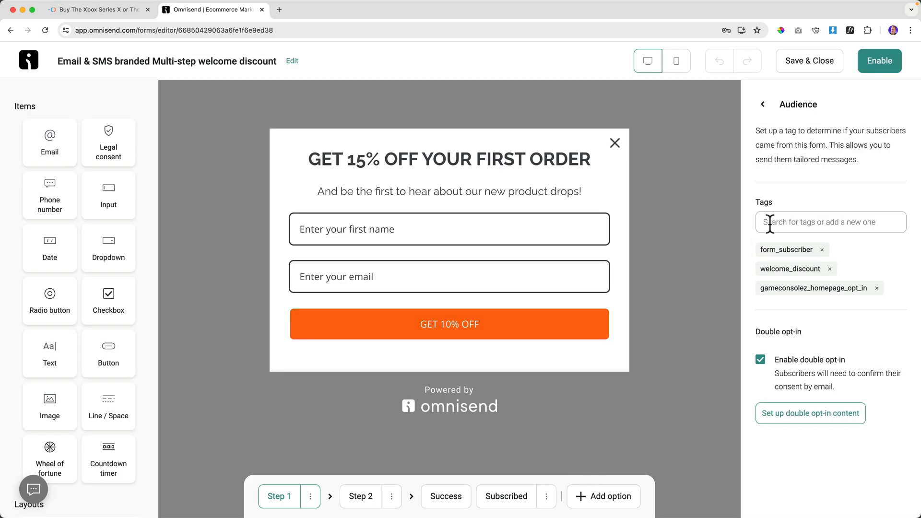
# Schedule the welcome form to always show, reload the store homepage, and enable the form.
pyautogui.click(763, 104)
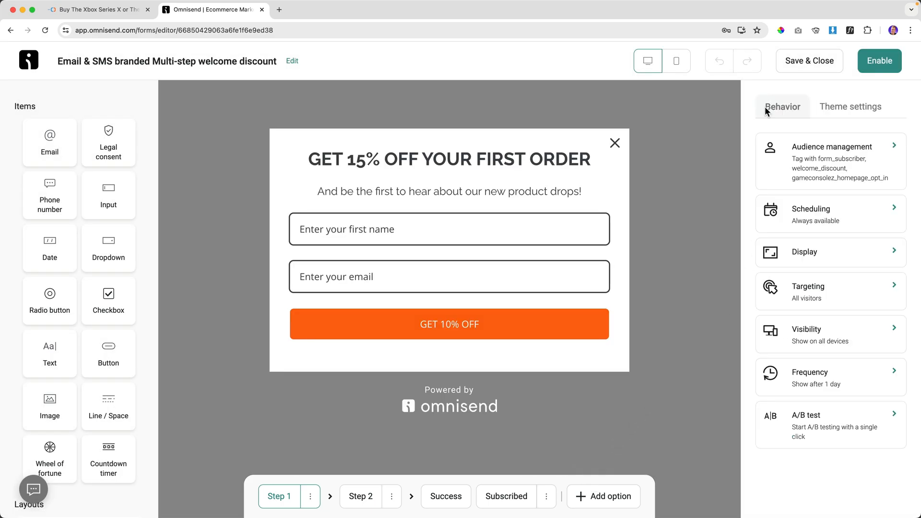
pyautogui.click(814, 221)
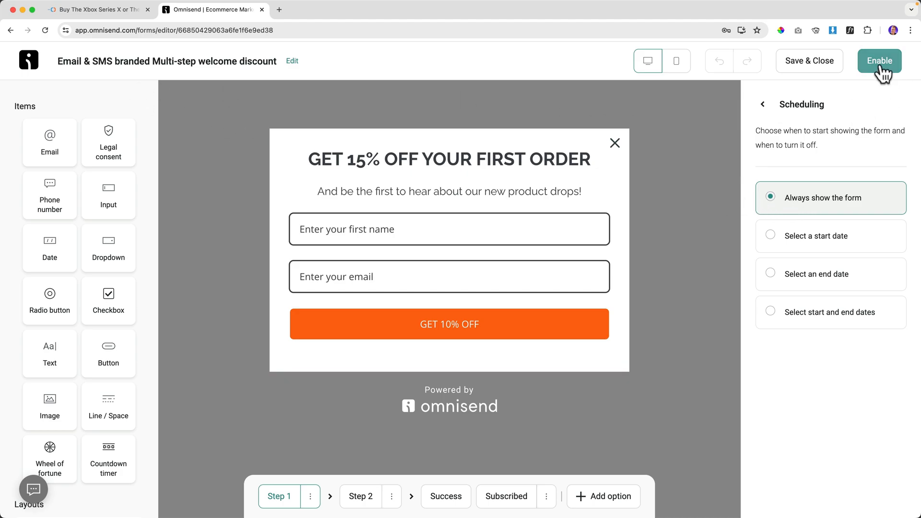
pyautogui.click(109, 14)
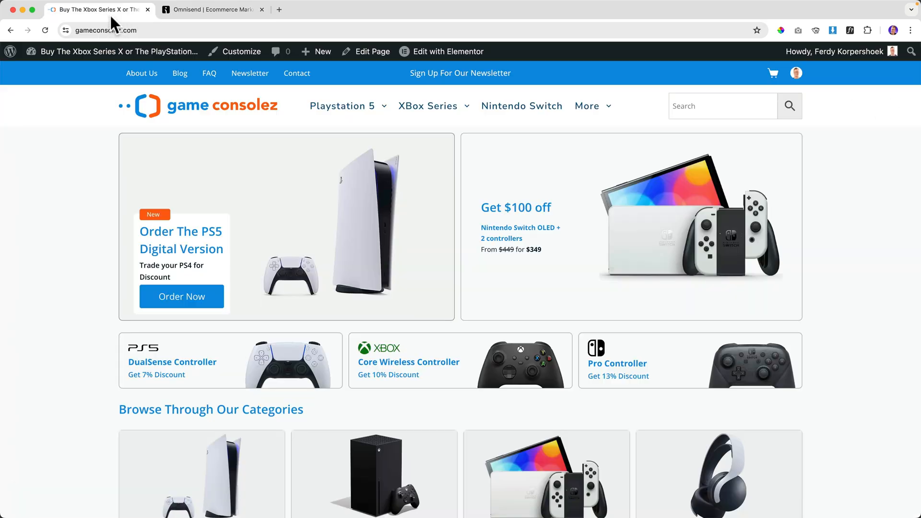
pyautogui.click(112, 31)
pyautogui.press('Return')
pyautogui.scroll(-7, 60, 195)
pyautogui.scroll(7, 59, 191)
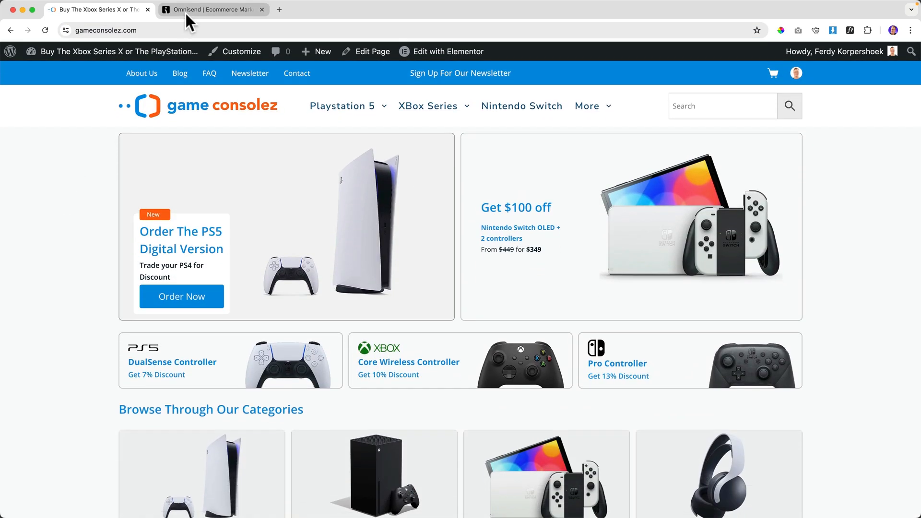
pyautogui.click(186, 12)
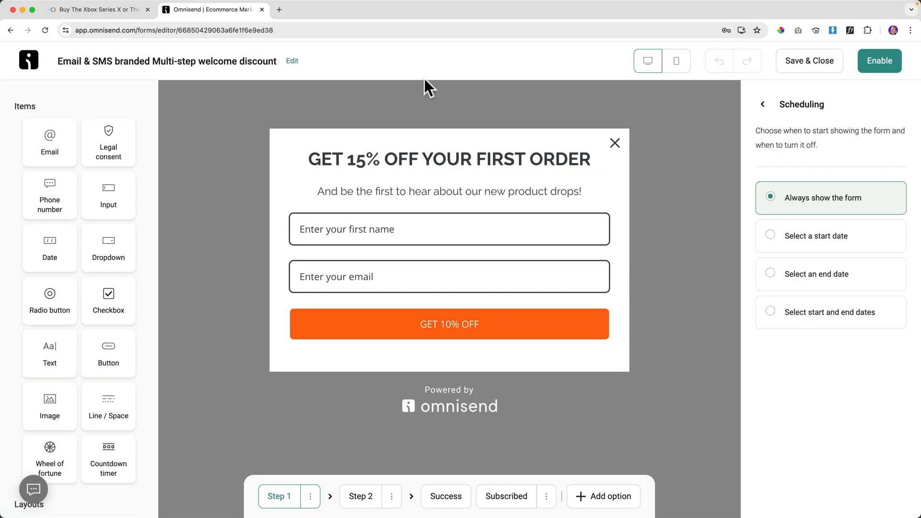
pyautogui.click(882, 61)
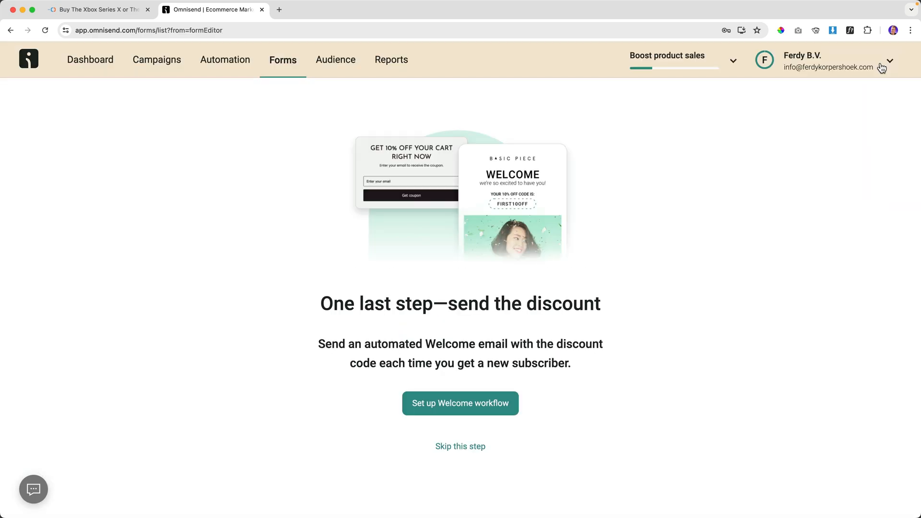
# Skip the Welcome workflow setup and start the live GET 15% OFF popup's first-name field.
pyautogui.click(137, 10)
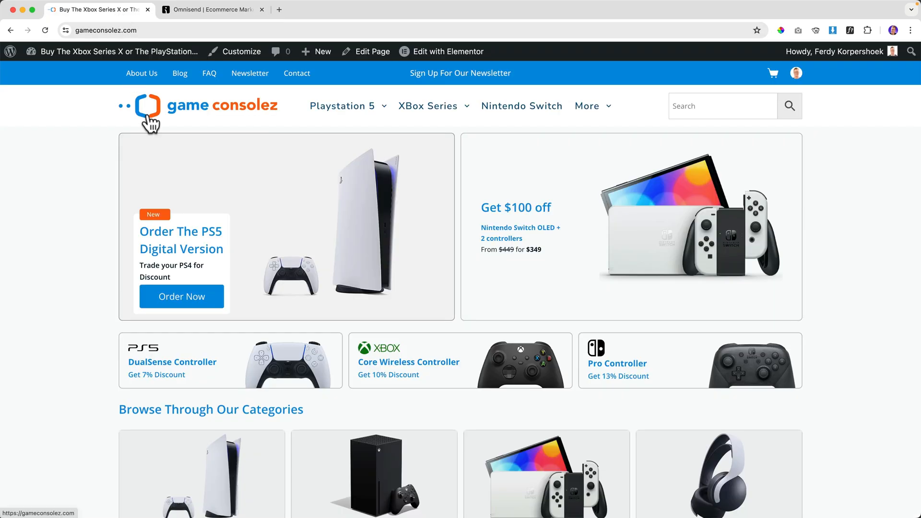
pyautogui.click(152, 121)
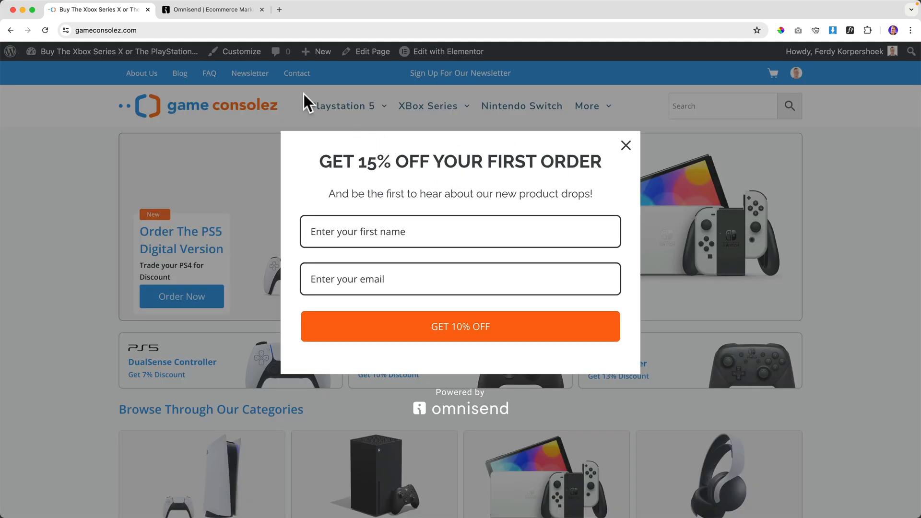
pyautogui.click(214, 9)
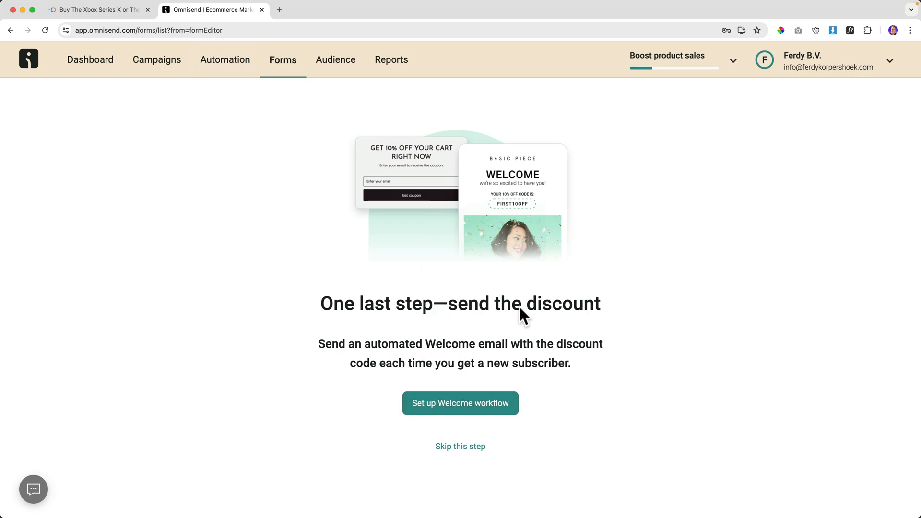
pyautogui.click(461, 448)
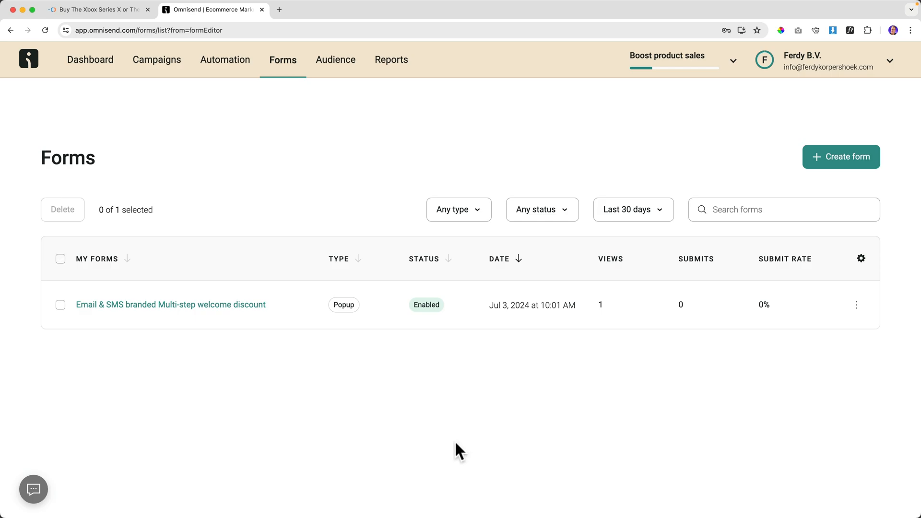
pyautogui.click(114, 9)
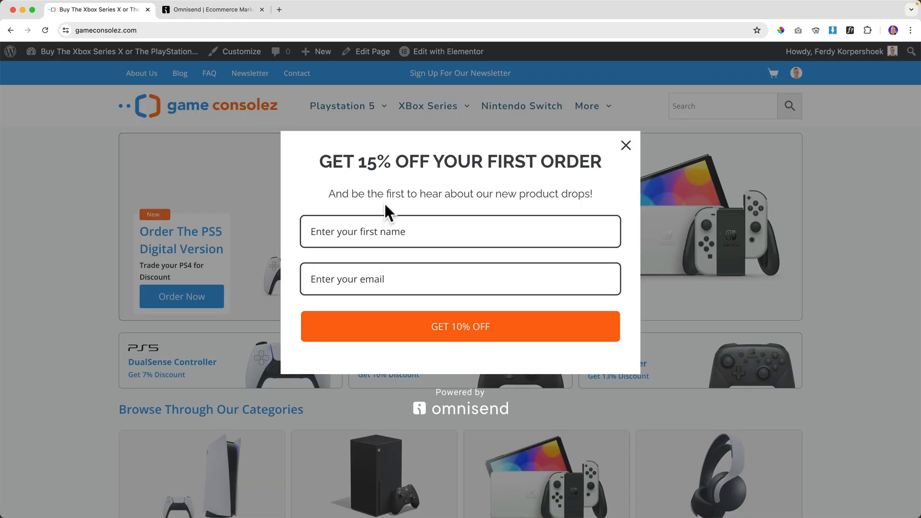
pyautogui.click(432, 224)
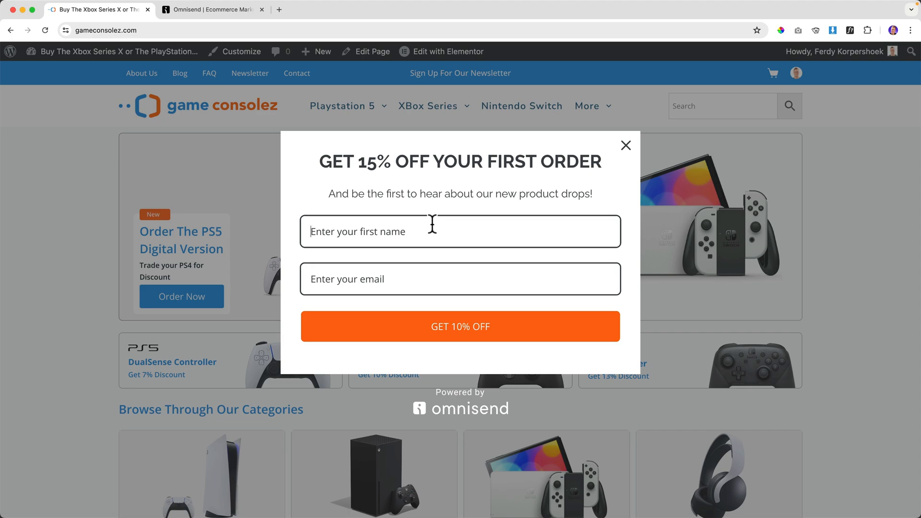
# Fill in a test first name and e-mail in the popup and submit.
pyautogui.write('Ferdy')
pyautogui.press('Tab')
pyautogui.write('fe')
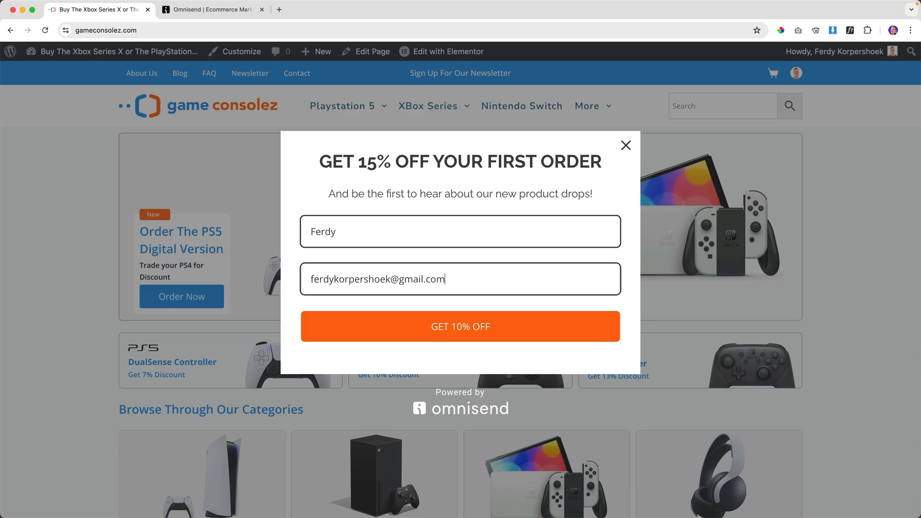
pyautogui.click(455, 329)
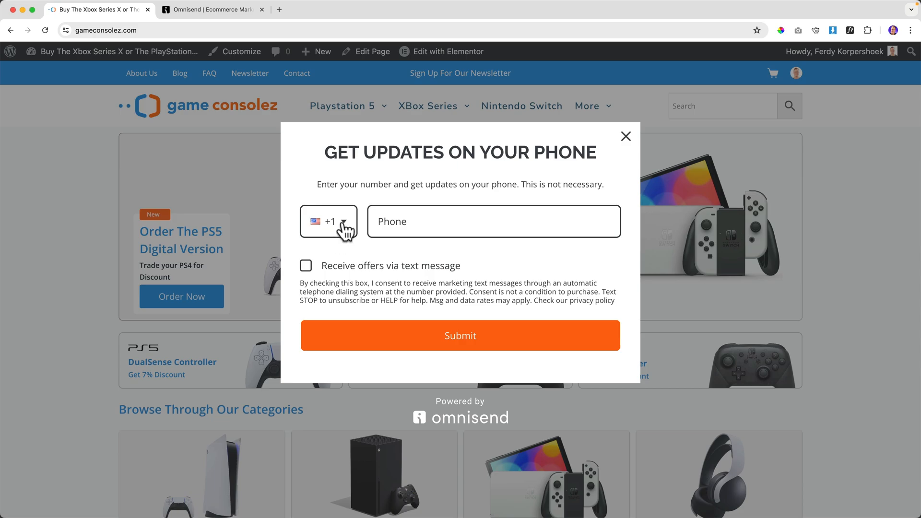
# Submit a test phone number with NL (+31) and text-offer consent, then close the thank-you message.
pyautogui.click(344, 229)
pyautogui.scroll(-20, 350, 286)
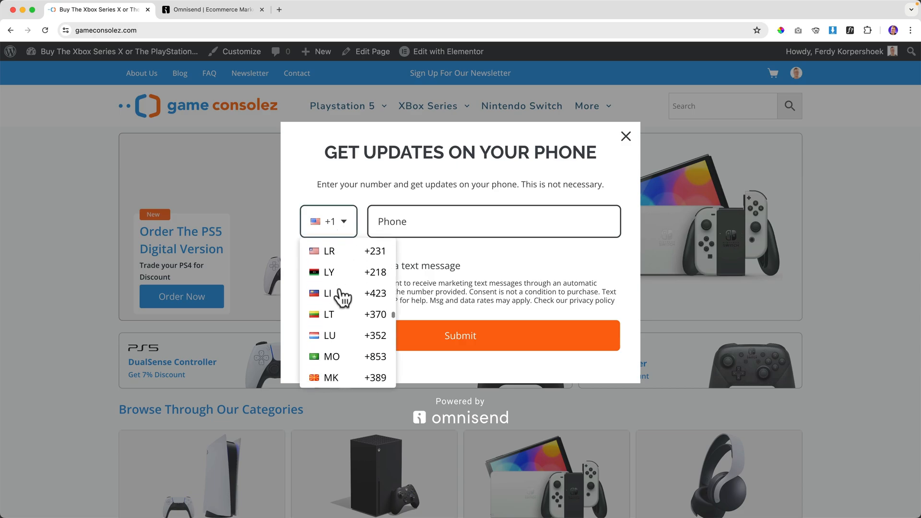
pyautogui.scroll(-3, 339, 288)
pyautogui.click(323, 265)
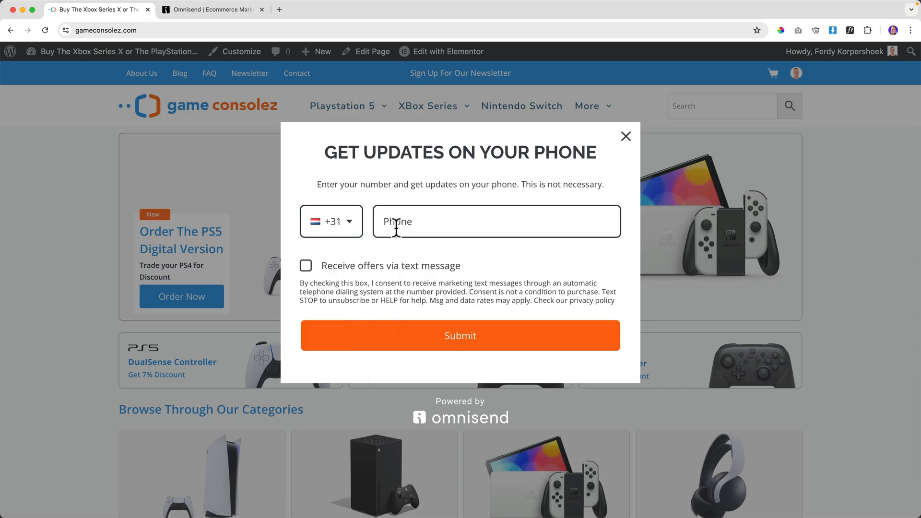
pyautogui.click(411, 222)
pyautogui.write('06123456')
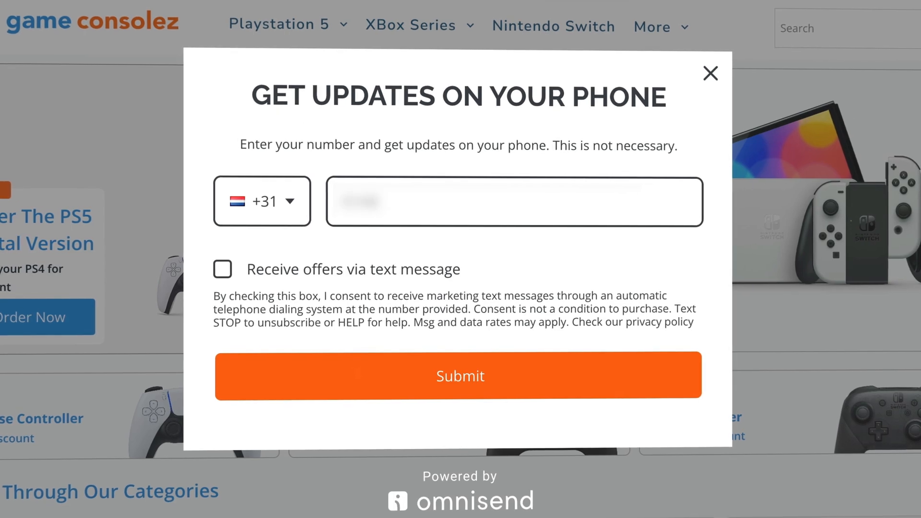
pyautogui.write('78')
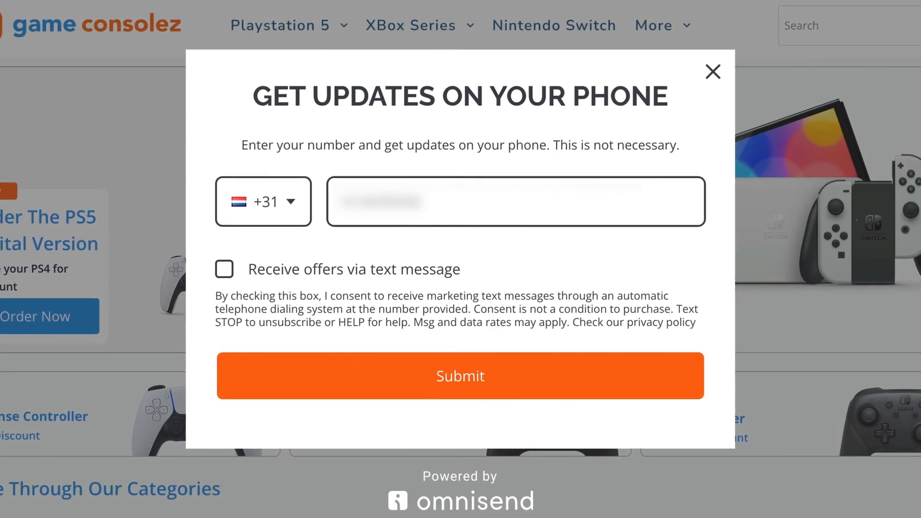
pyautogui.click(227, 270)
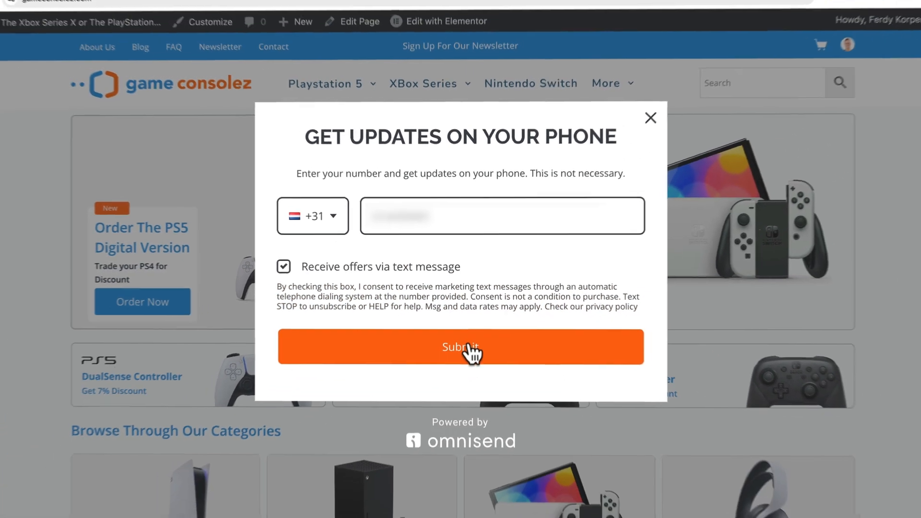
pyautogui.click(469, 373)
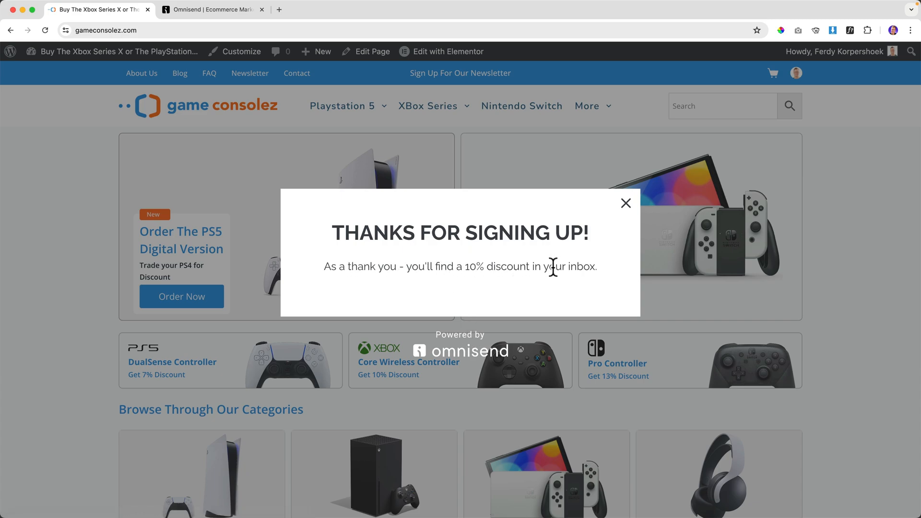
pyautogui.click(625, 205)
pyautogui.click(208, 12)
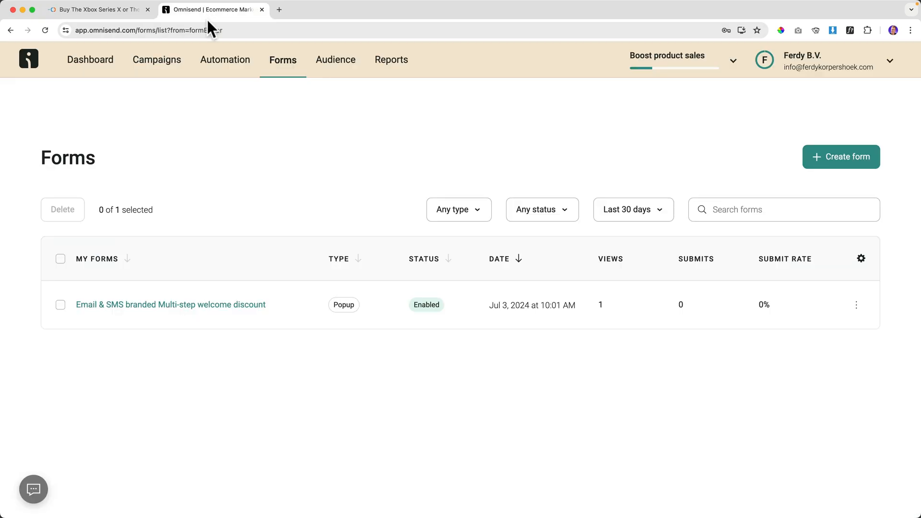
# Change the form's button label to GET 15% OFF.
pyautogui.click(169, 306)
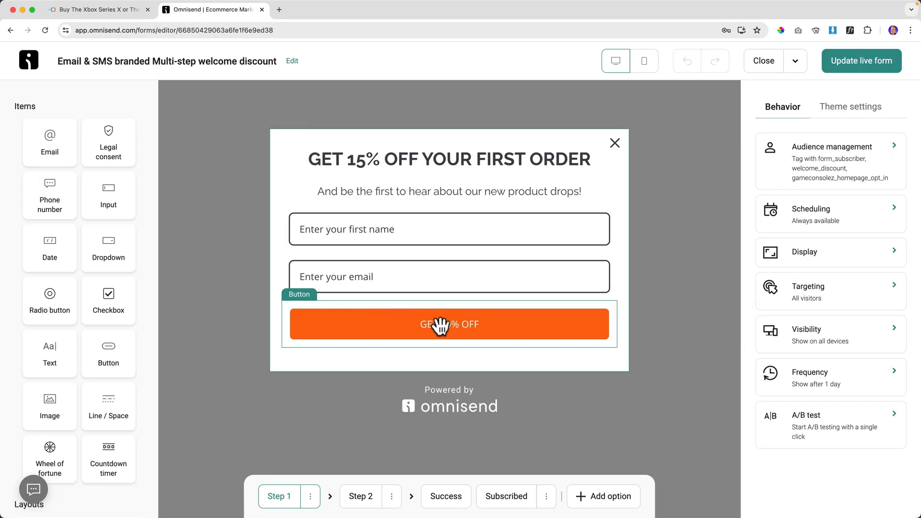
pyautogui.click(440, 327)
pyautogui.click(789, 211)
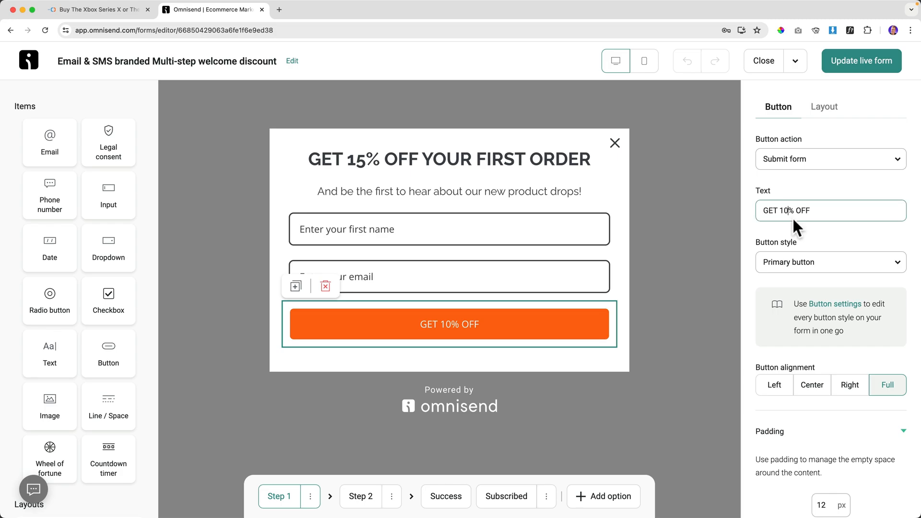
pyautogui.press('BackSpace')
pyautogui.write('5')
# Change the success step's thank-you text from 10% to 15%.
pyautogui.click(372, 502)
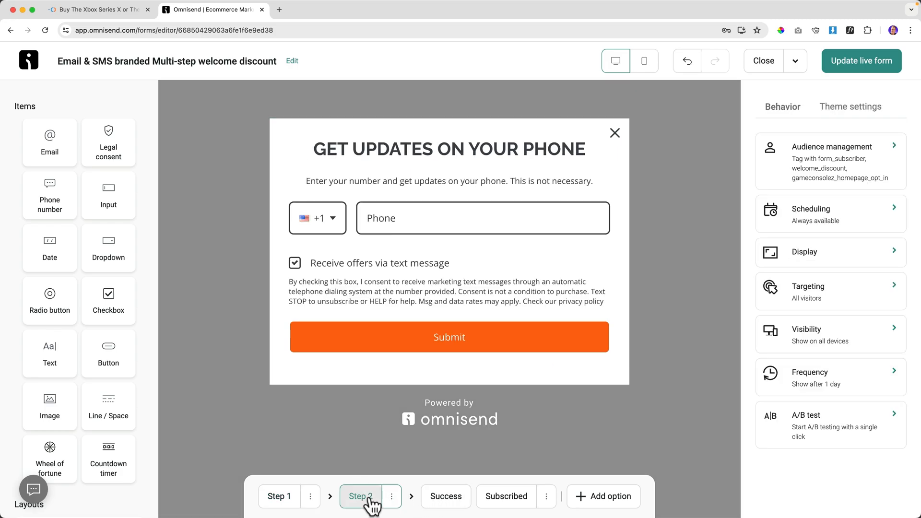
pyautogui.click(439, 499)
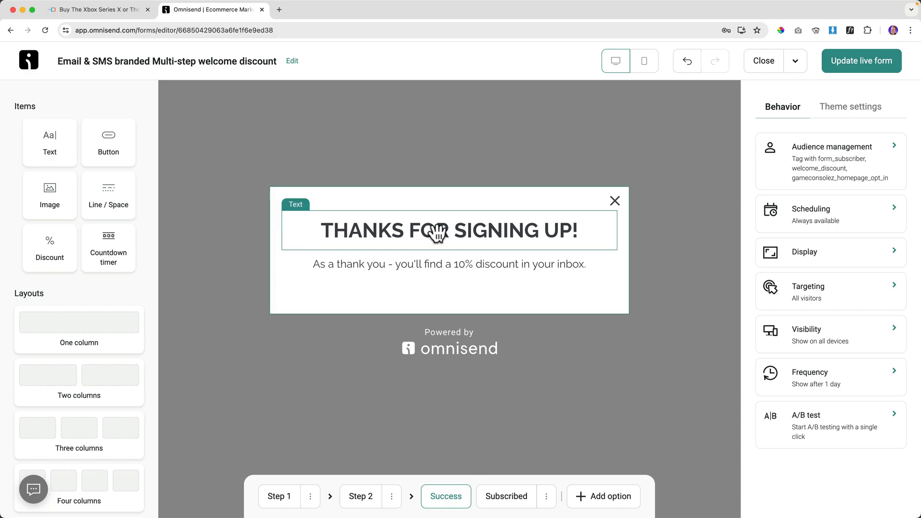
pyautogui.click(394, 265)
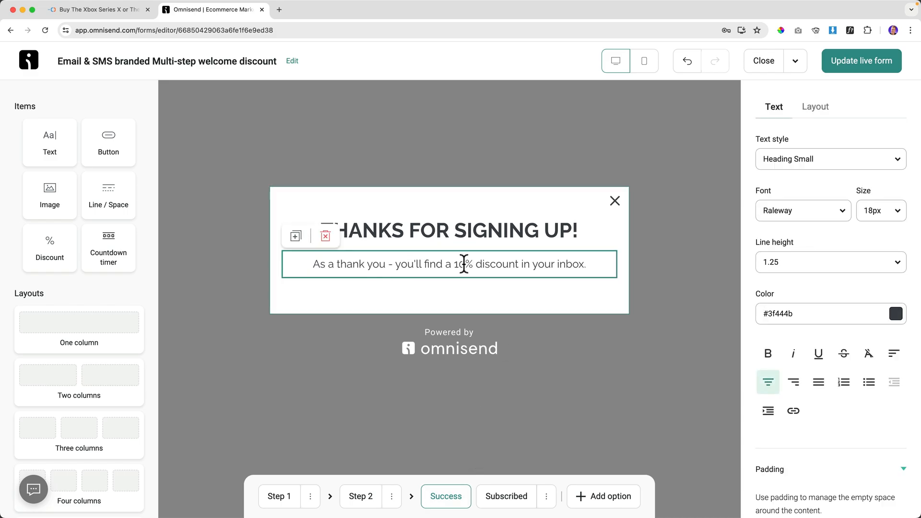
pyautogui.click(463, 263)
pyautogui.press('BackSpace')
pyautogui.write('5')
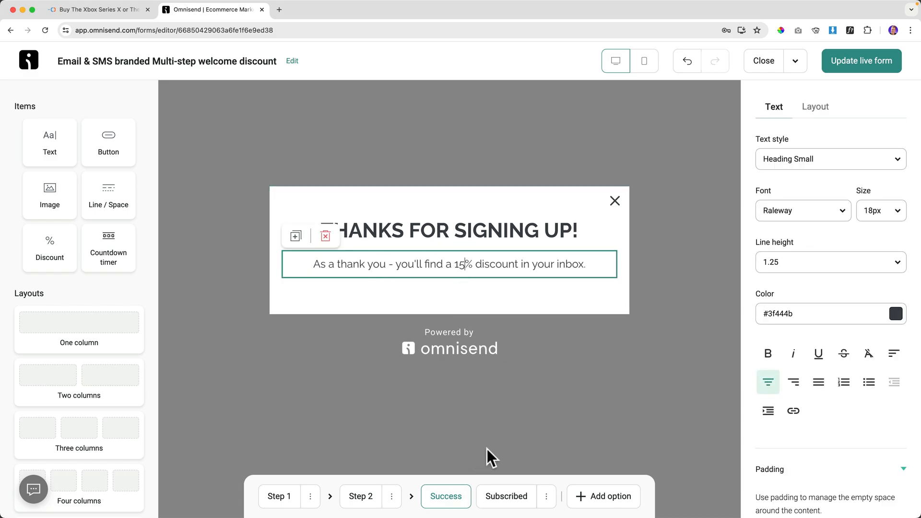
# Retype the subscribed heading as YOU ARE ALREADY SUBSCRIBED, centred and bold, and update the live form.
pyautogui.click(502, 499)
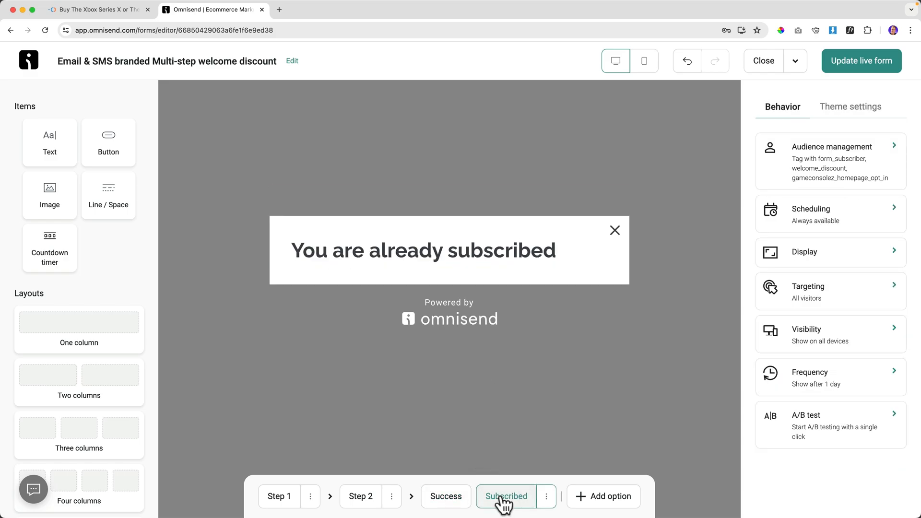
pyautogui.click(434, 255)
pyautogui.tripleClick(434, 254)
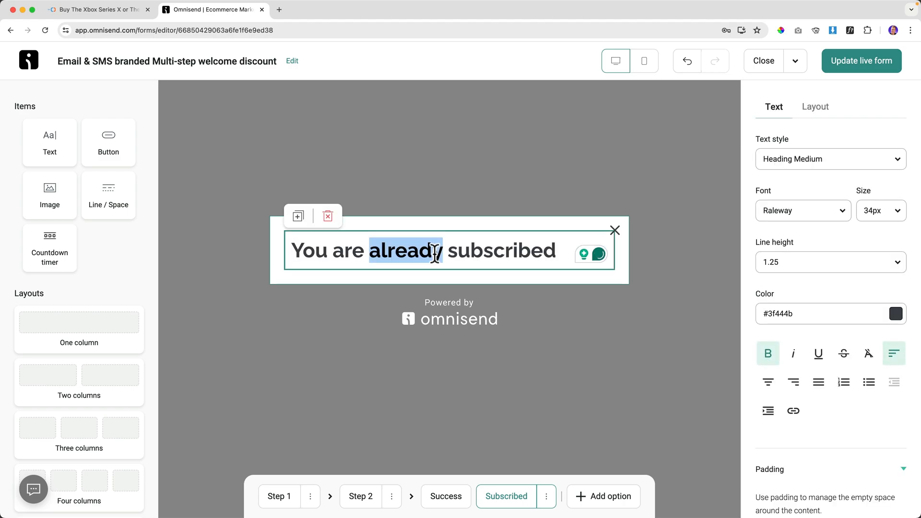
pyautogui.click(768, 382)
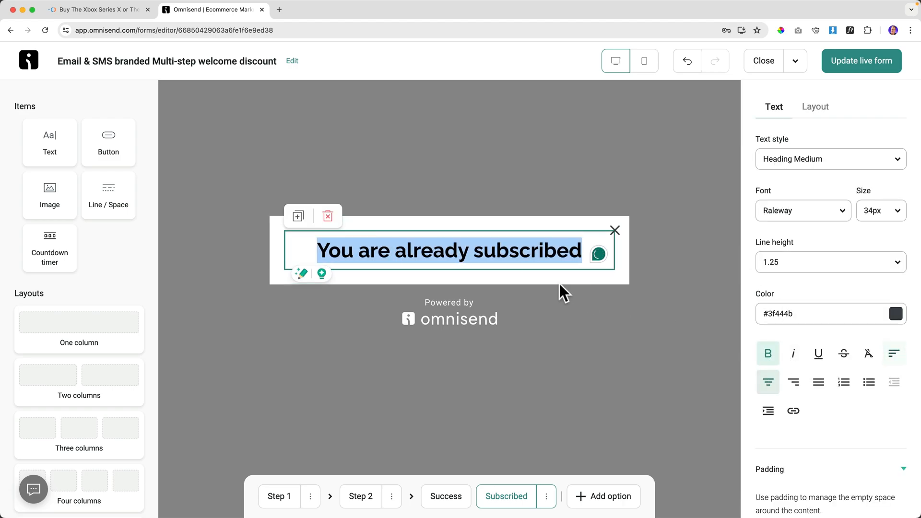
pyautogui.write('YOU ARE')
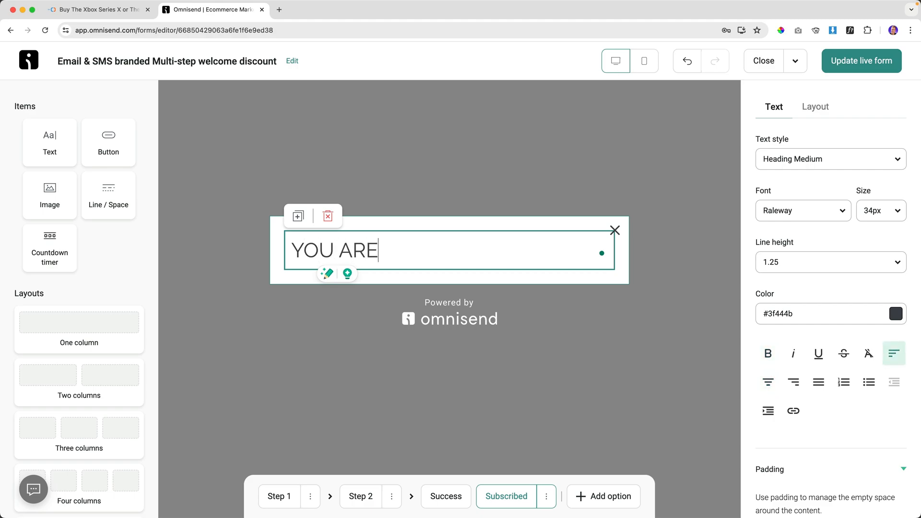
pyautogui.write(' ALREADY S')
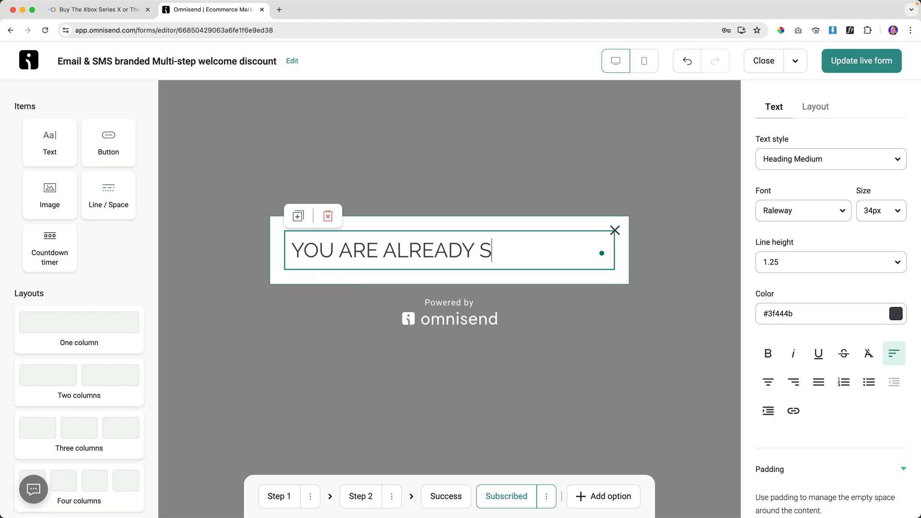
pyautogui.write('UBSCRI')
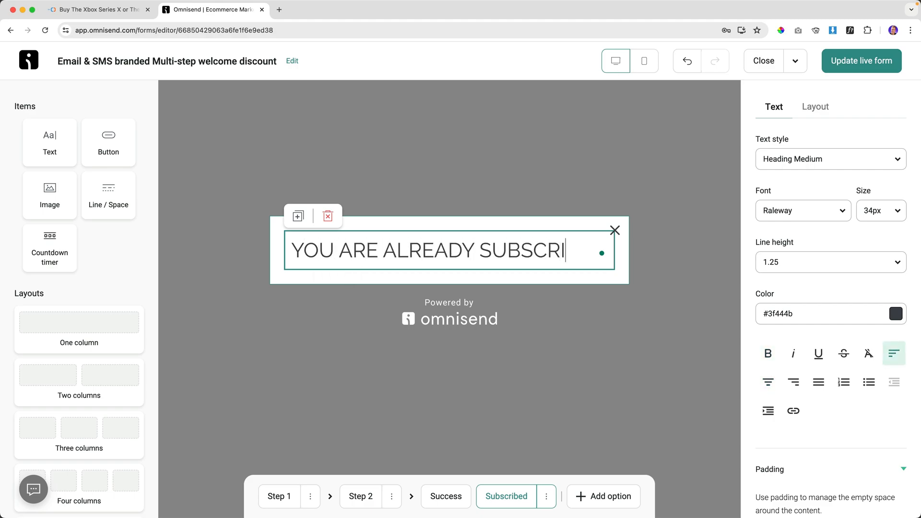
pyautogui.write('BED')
pyautogui.hotkey('ctrl', 'a')
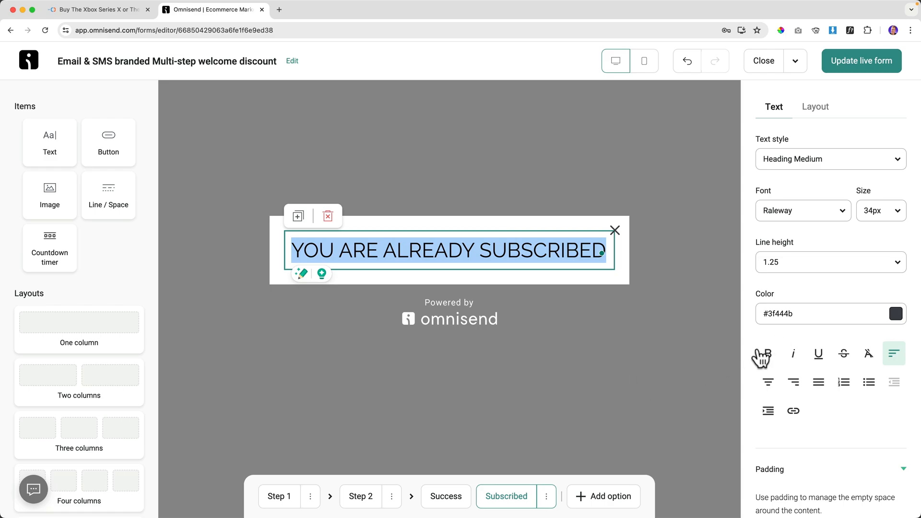
pyautogui.click(767, 355)
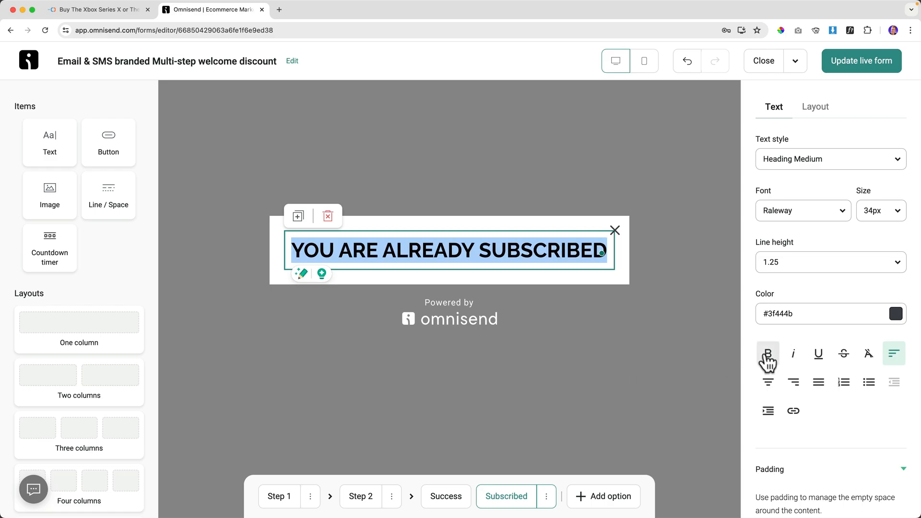
pyautogui.click(846, 67)
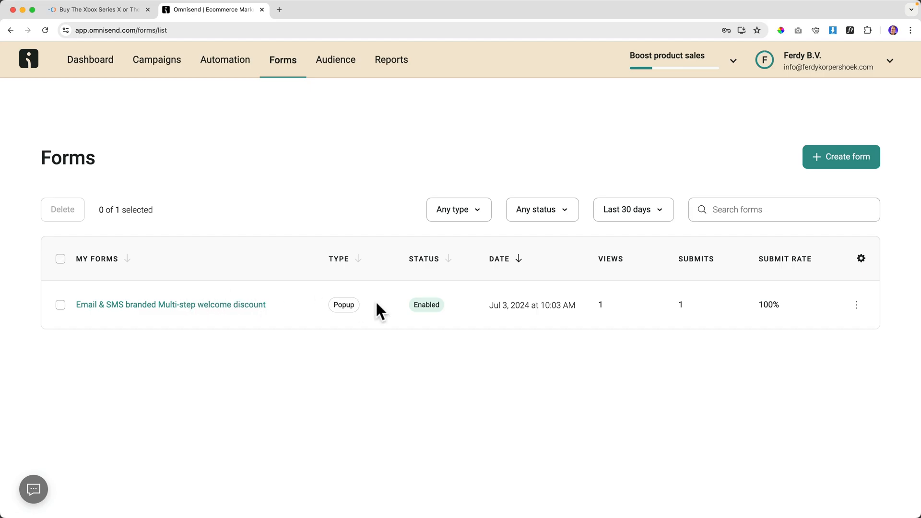
pyautogui.click(181, 307)
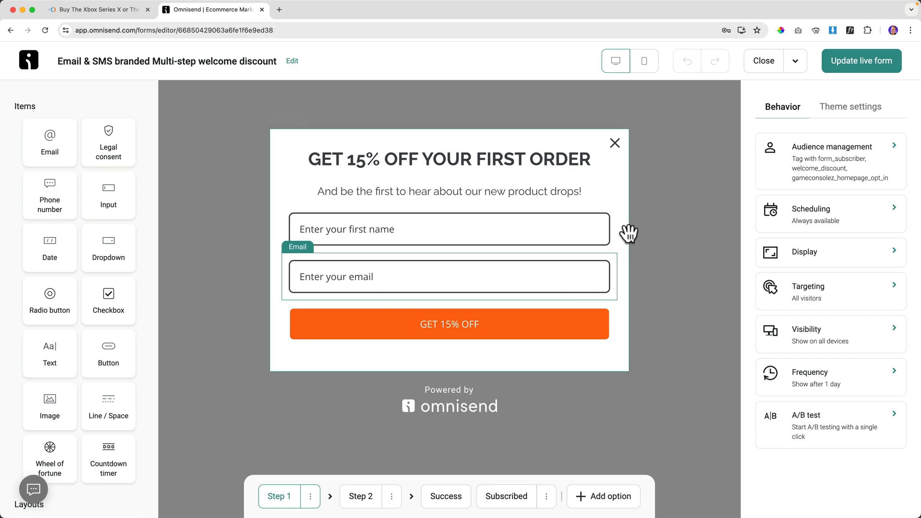
# Republish the form, confirm its scheduling is Always show the form, and go to the store.
pyautogui.click(878, 64)
pyautogui.click(221, 305)
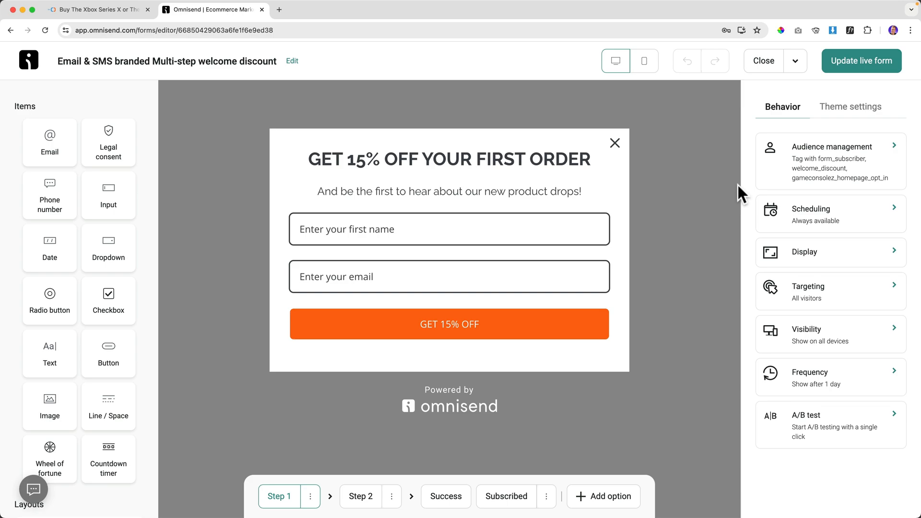
pyautogui.click(816, 221)
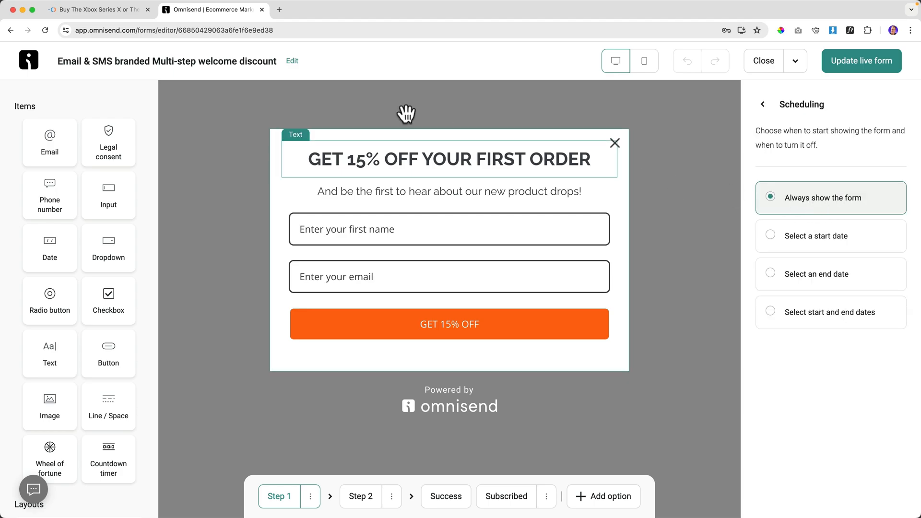
pyautogui.click(129, 14)
# Check the live popup in an incognito window, then schedule the form from Jul 3, 2024.
pyautogui.click(165, 35)
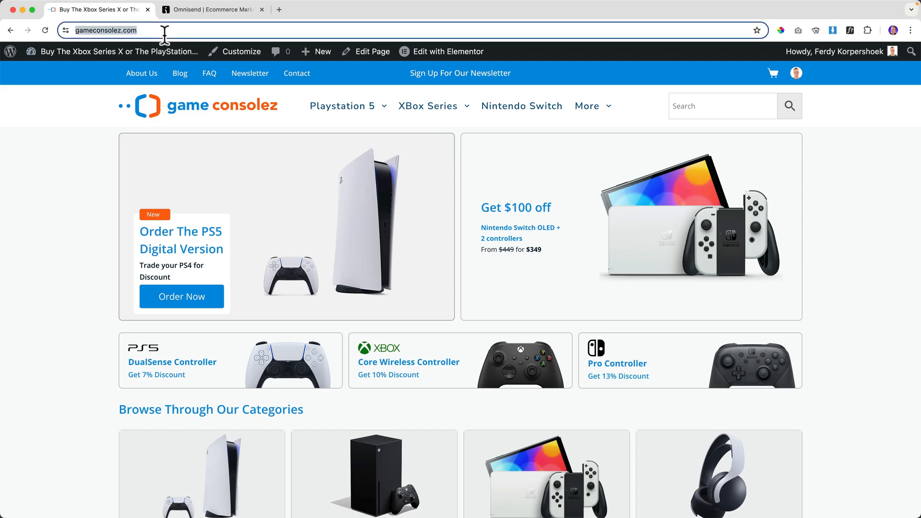
pyautogui.press('Return')
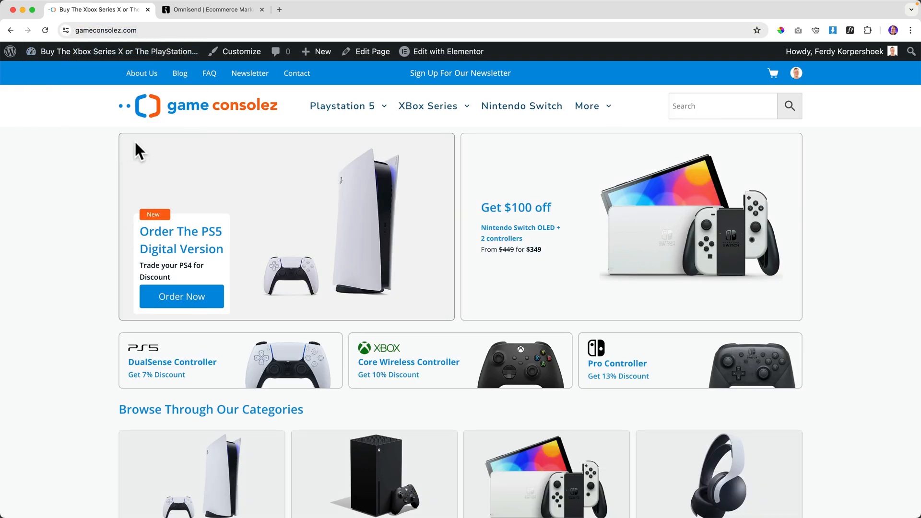
pyautogui.rightClick(230, 106)
pyautogui.click(272, 135)
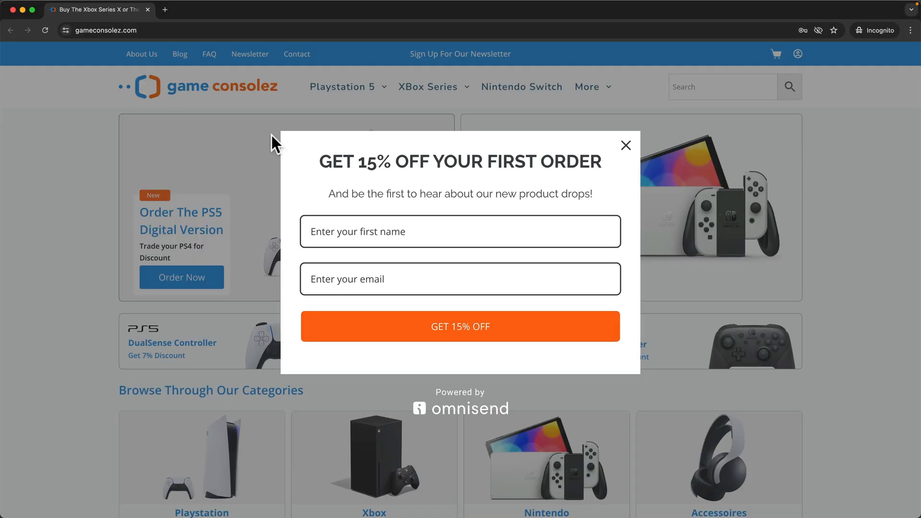
pyautogui.click(148, 9)
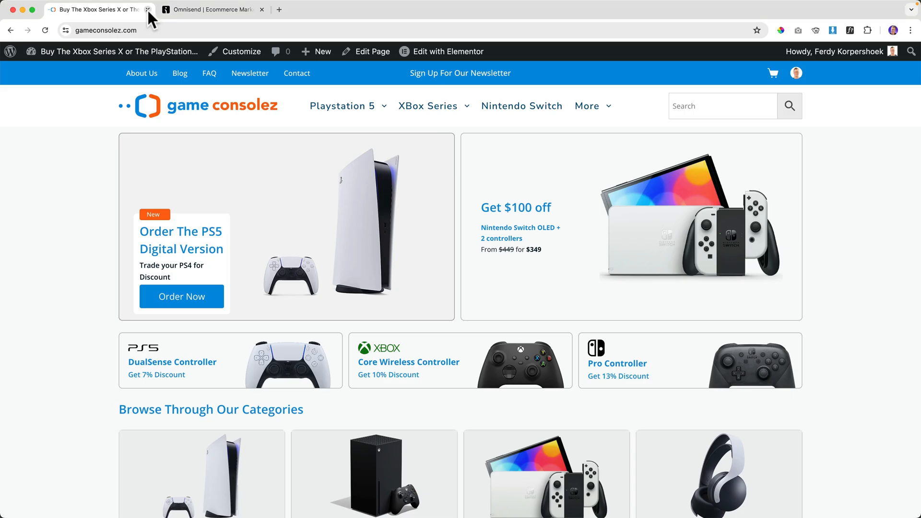
pyautogui.click(188, 8)
pyautogui.click(773, 238)
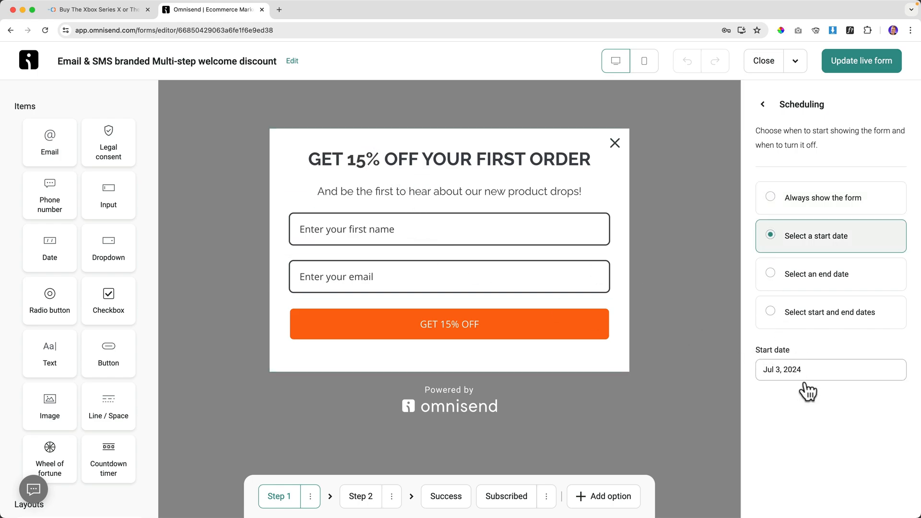
# Try a Jul 7 start date, then switch to an end date of Jul 10, 2024.
pyautogui.click(810, 374)
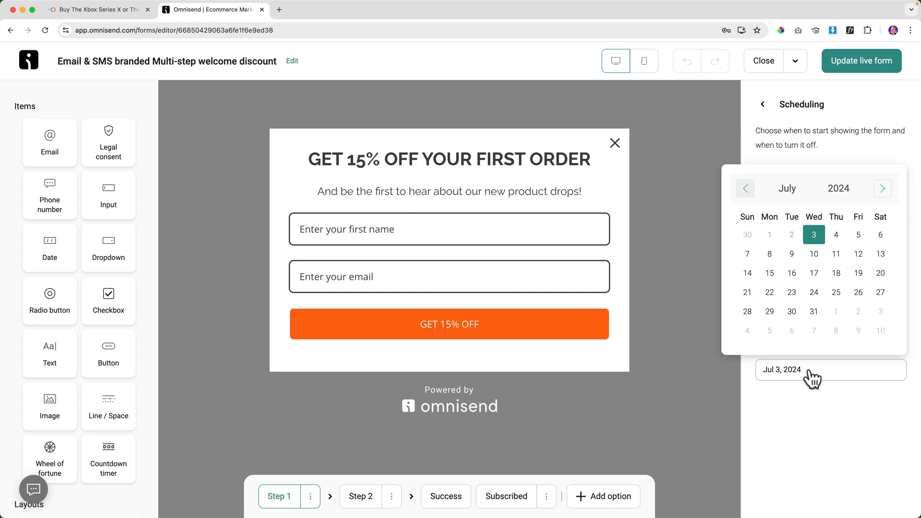
pyautogui.click(747, 254)
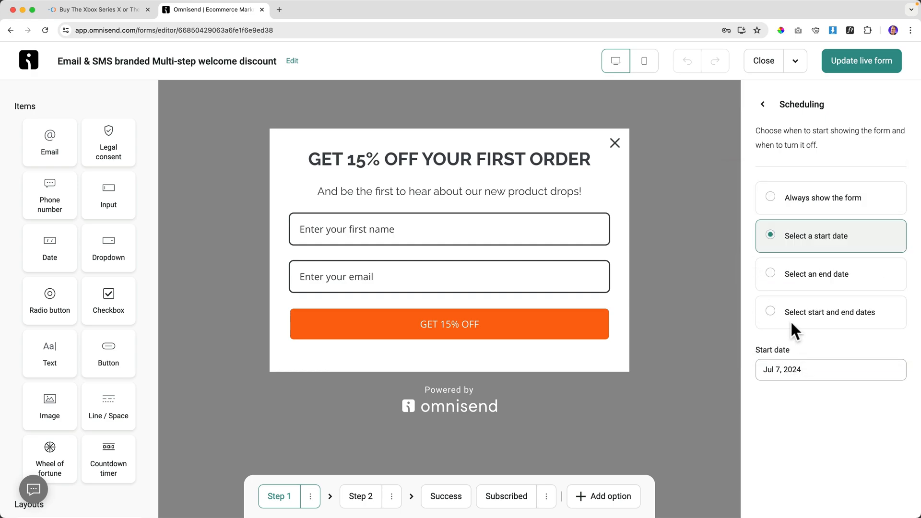
pyautogui.click(771, 275)
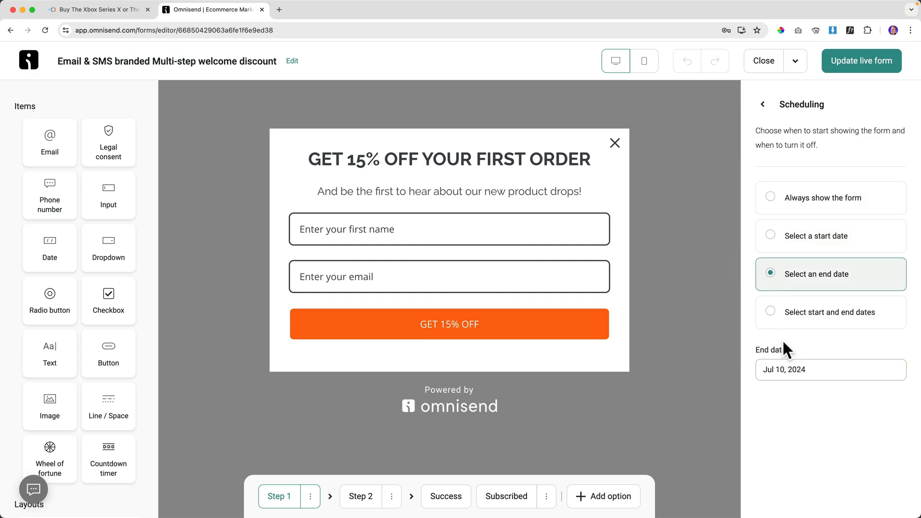
pyautogui.click(791, 374)
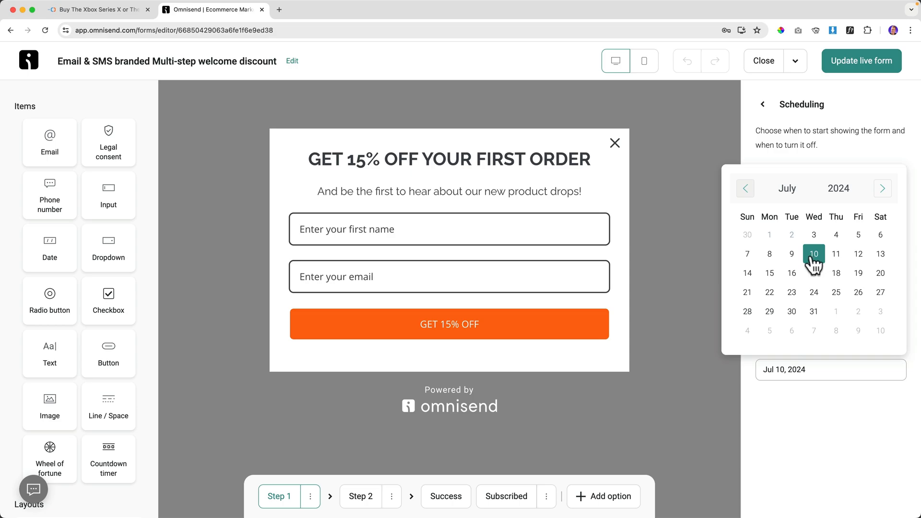
pyautogui.click(814, 255)
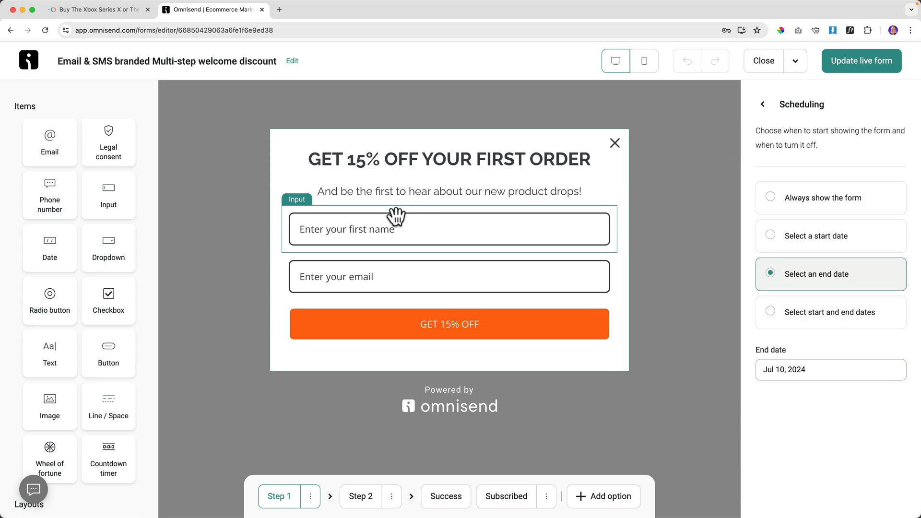
pyautogui.moveTo(111, 458); pyautogui.dragTo(422, 305)
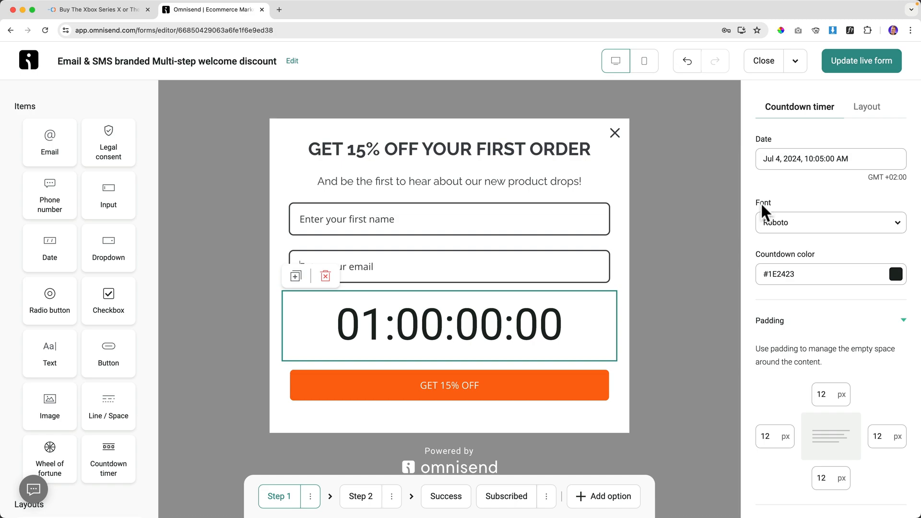
pyautogui.click(797, 160)
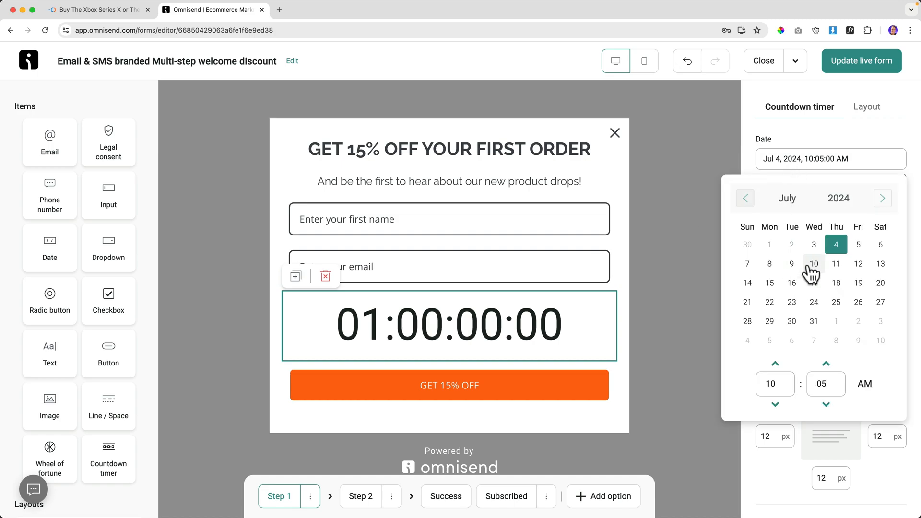
pyautogui.click(814, 263)
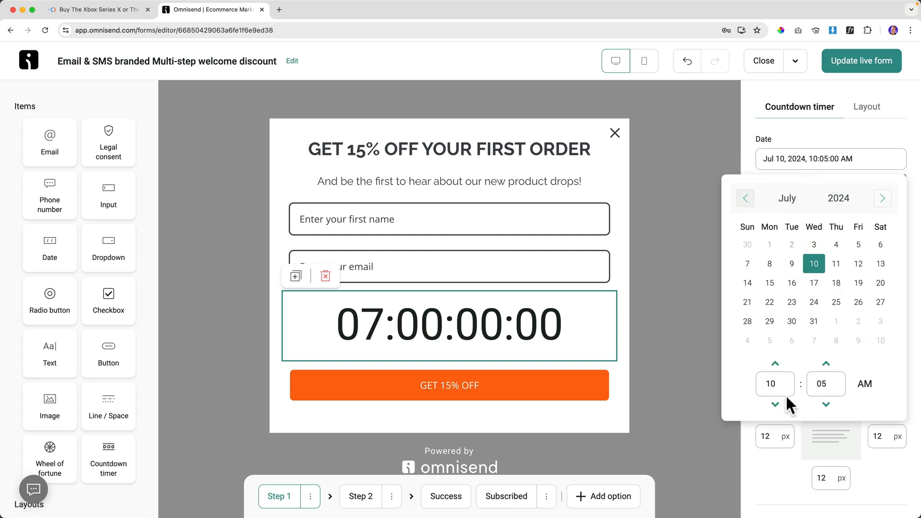
pyautogui.write('00')
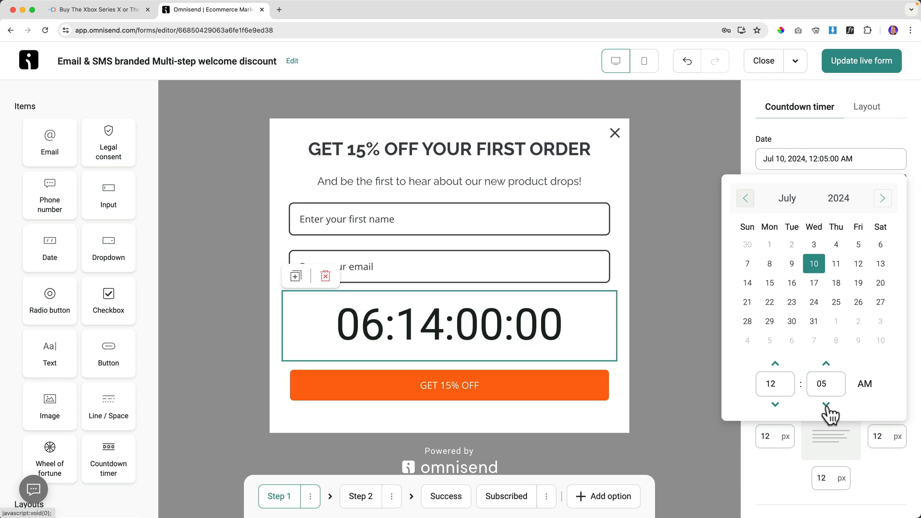
pyautogui.click(826, 405)
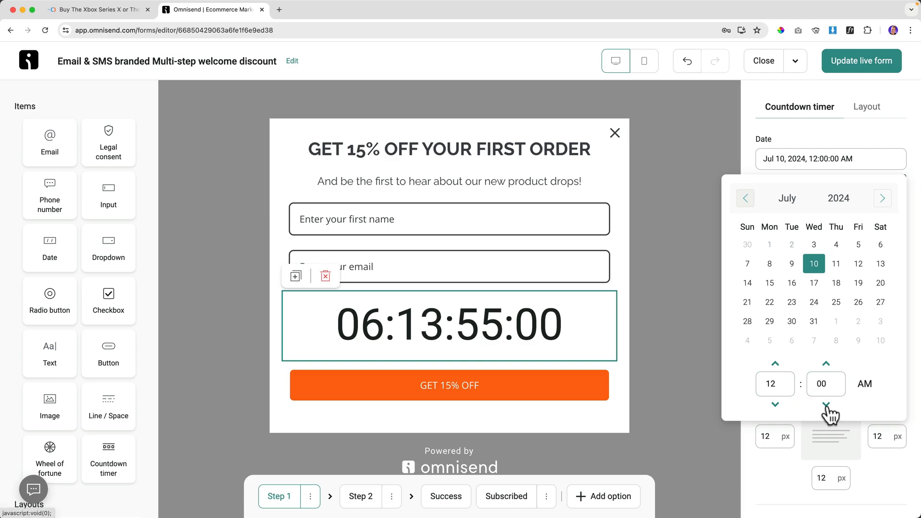
pyautogui.click(709, 433)
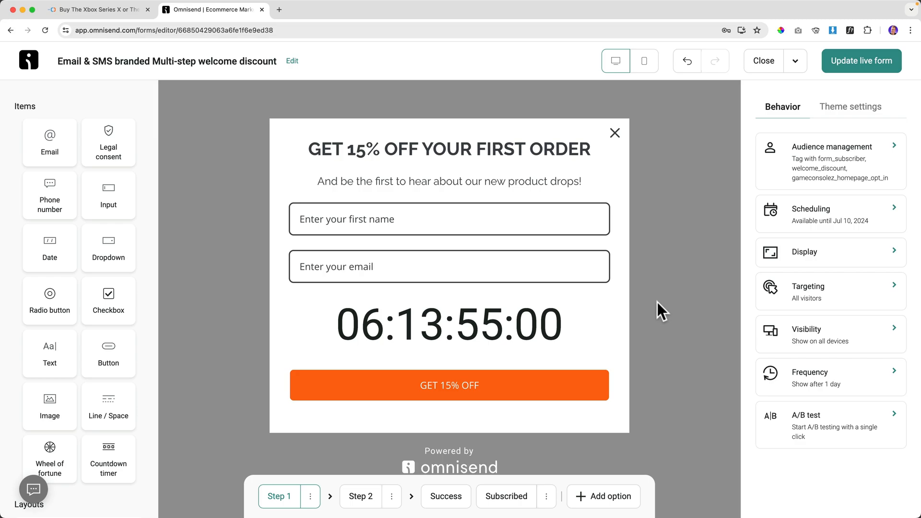
pyautogui.click(463, 320)
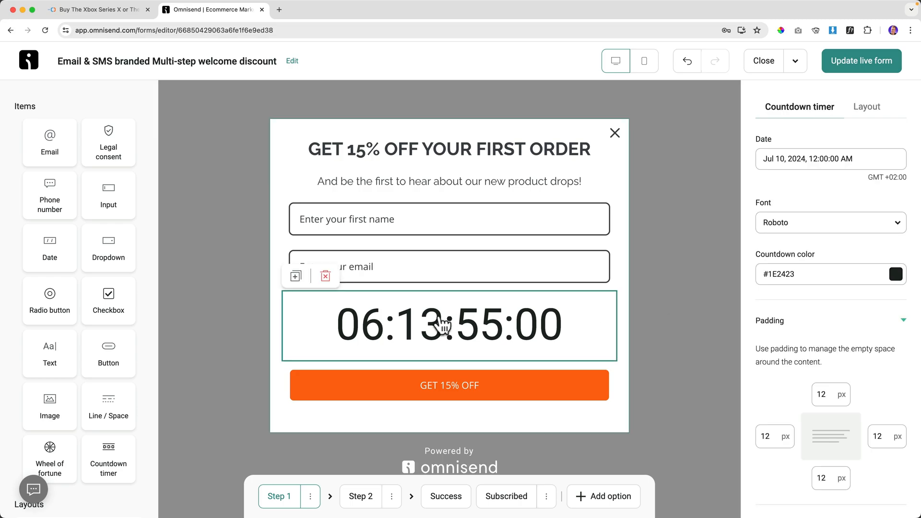
pyautogui.click(327, 277)
# Try start and end dates from Jul 7, revert to Always show the form, and open Display settings.
pyautogui.click(818, 216)
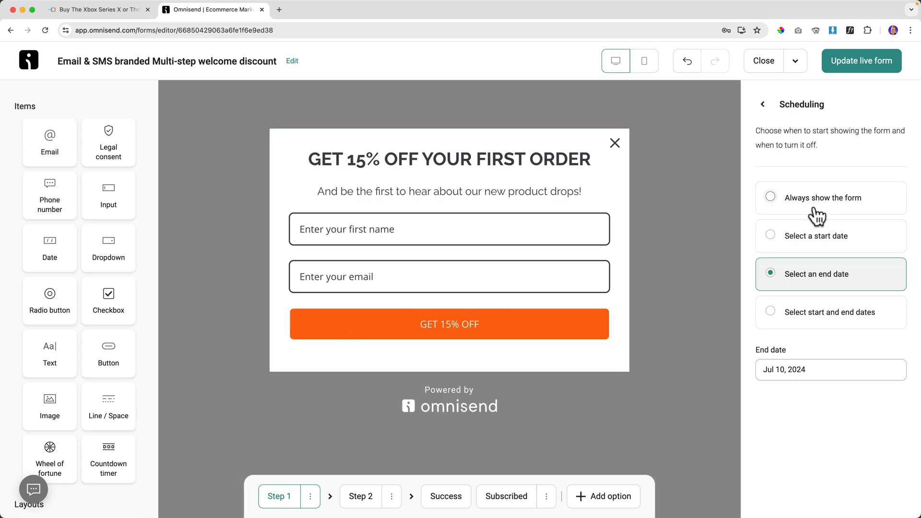
pyautogui.click(772, 312)
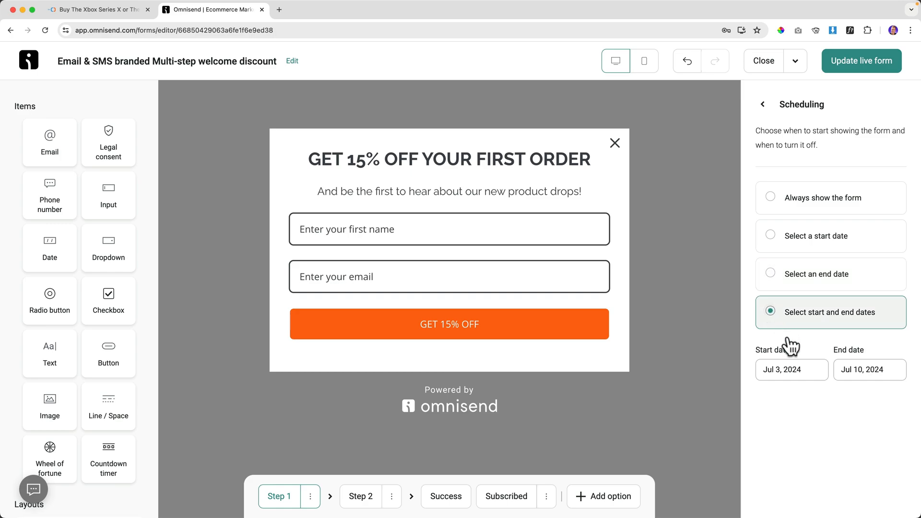
pyautogui.click(792, 370)
pyautogui.click(725, 254)
pyautogui.click(792, 207)
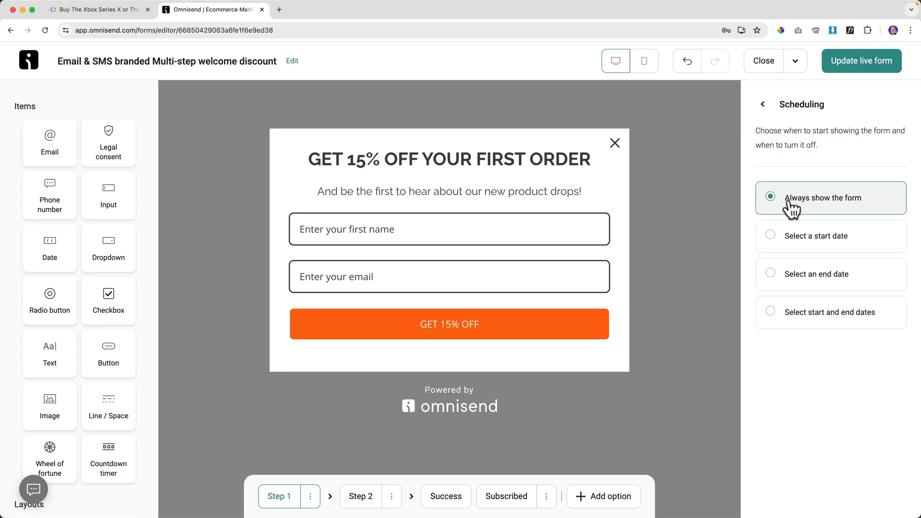
pyautogui.click(763, 106)
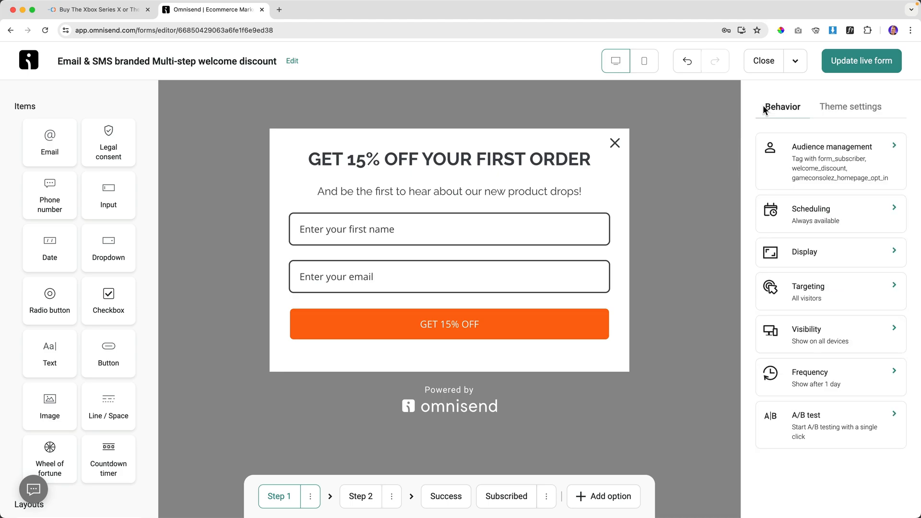
pyautogui.click(822, 260)
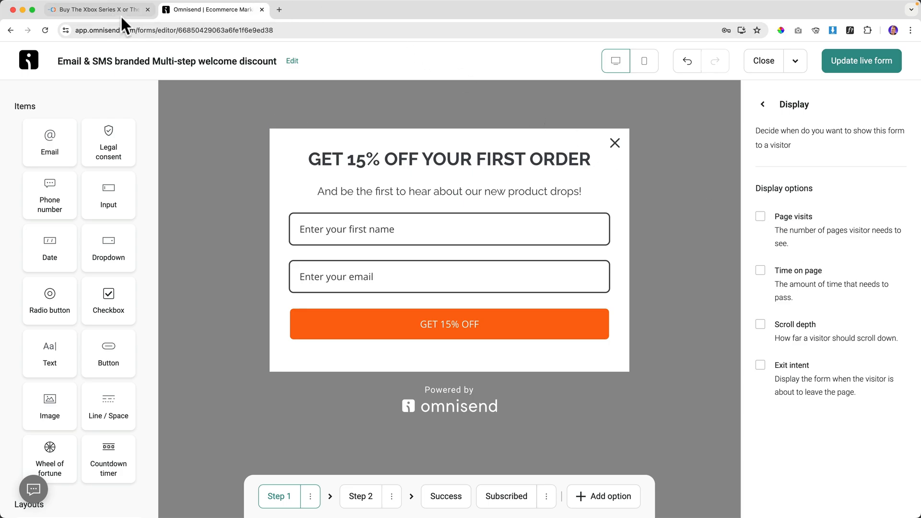
pyautogui.click(106, 10)
pyautogui.rightClick(187, 111)
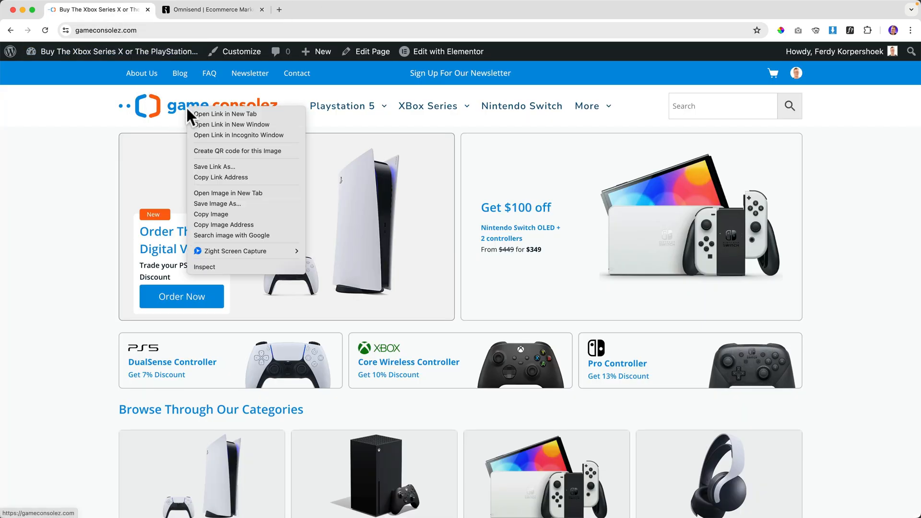
pyautogui.click(212, 131)
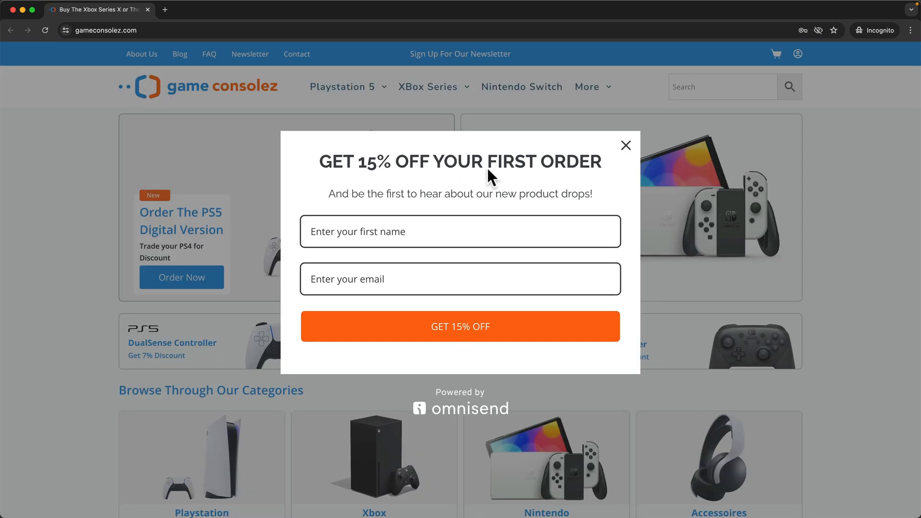
pyautogui.click(627, 145)
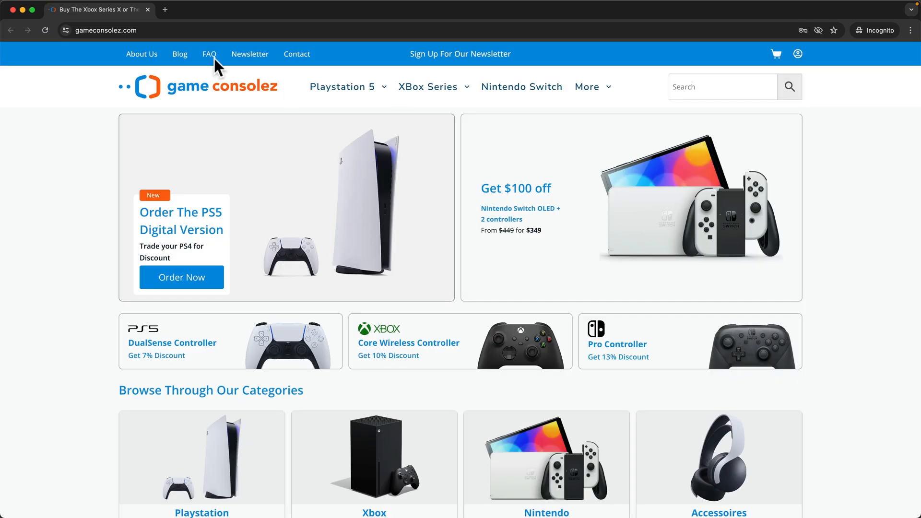
pyautogui.click(148, 10)
pyautogui.click(206, 10)
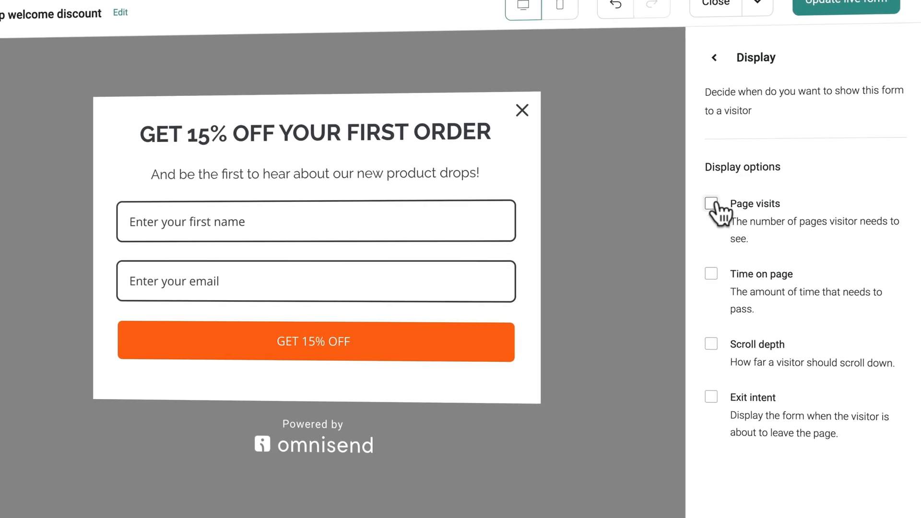
# Show the popup only after 3 page visits, update the live form, and check the store.
pyautogui.click(744, 212)
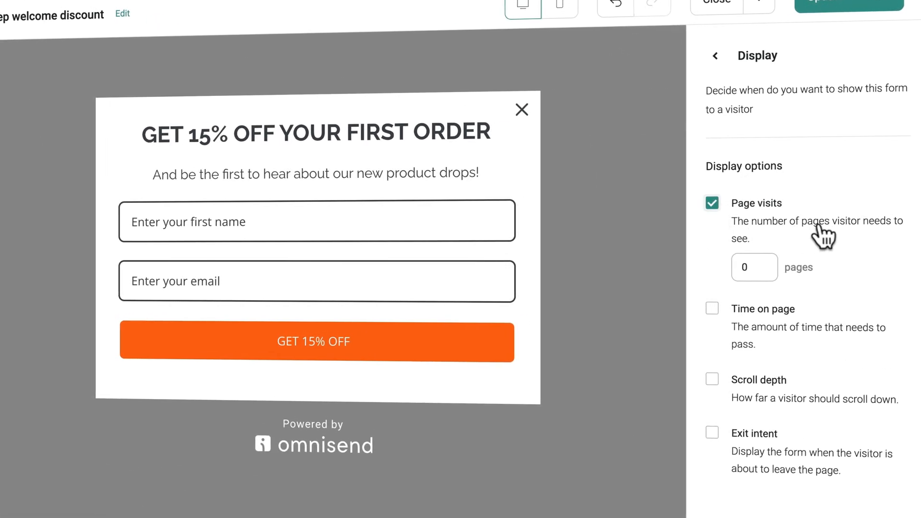
pyautogui.click(743, 267)
pyautogui.press('BackSpace')
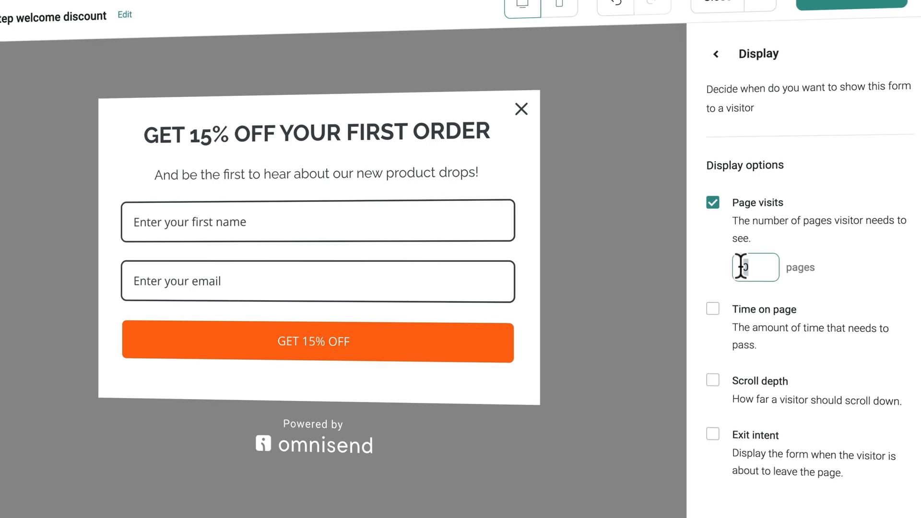
pyautogui.write('3')
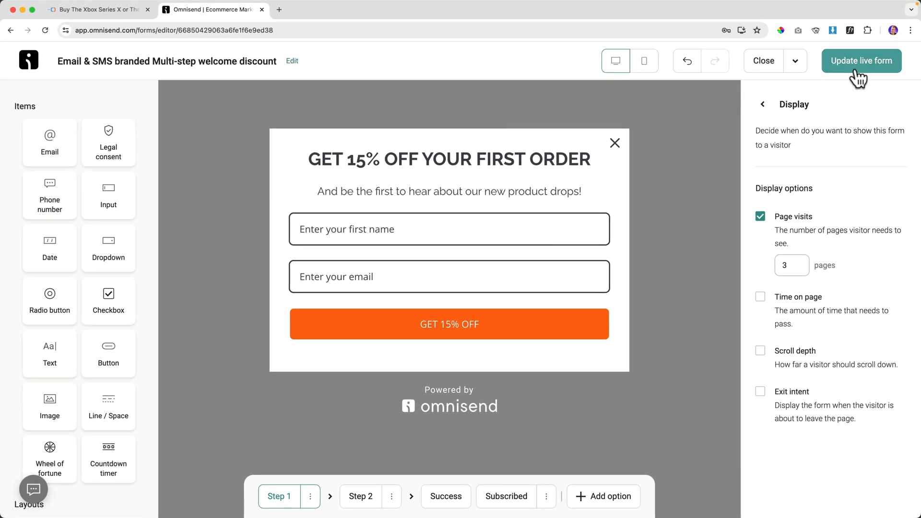
pyautogui.click(857, 16)
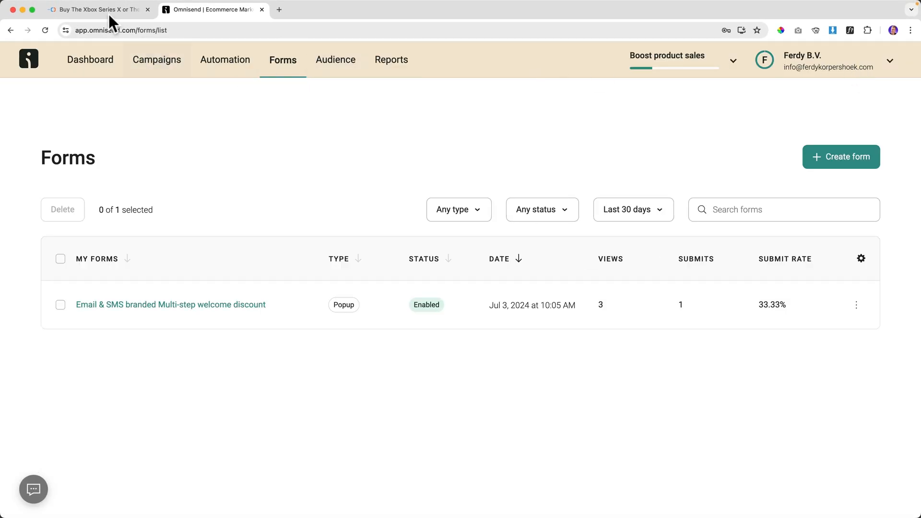
pyautogui.click(108, 10)
pyautogui.rightClick(232, 115)
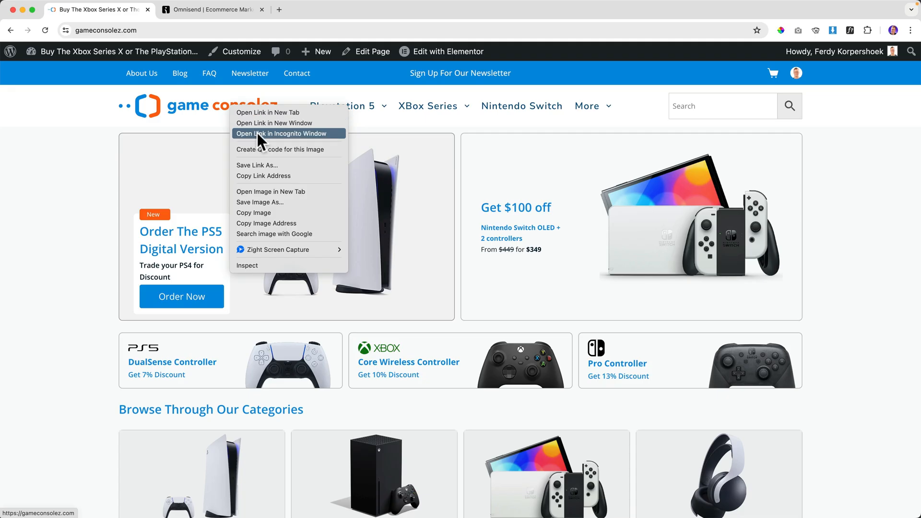
pyautogui.click(258, 133)
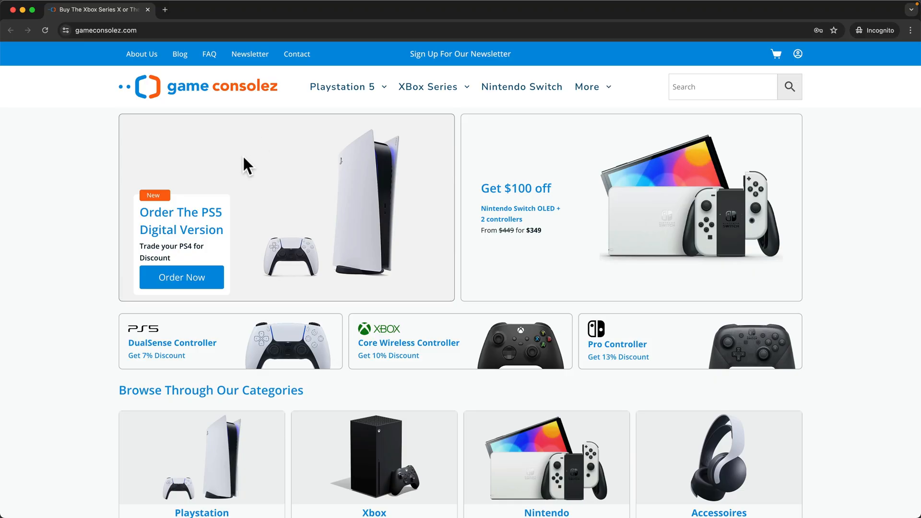
pyautogui.click(344, 88)
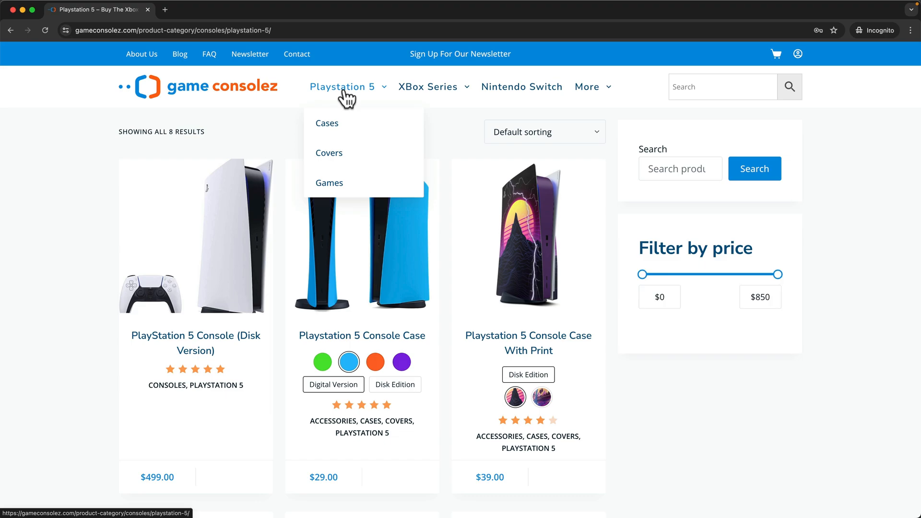
pyautogui.click(364, 337)
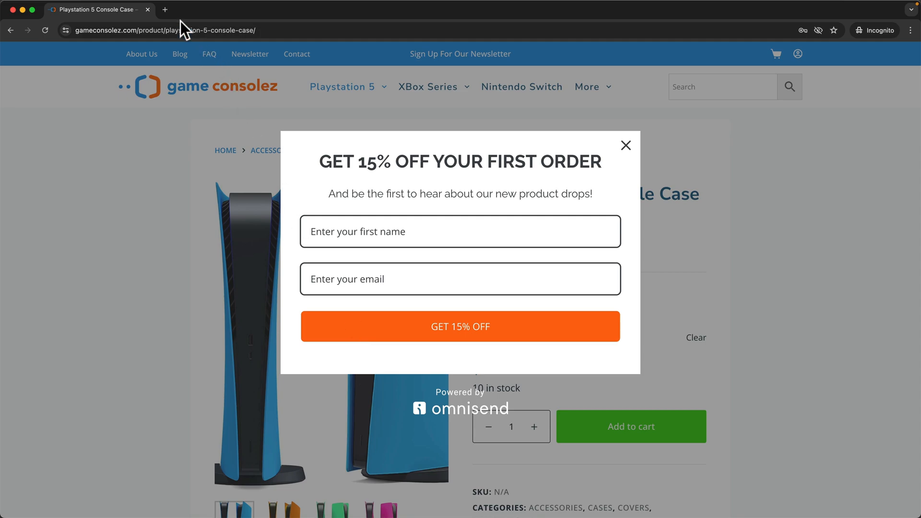
pyautogui.click(148, 9)
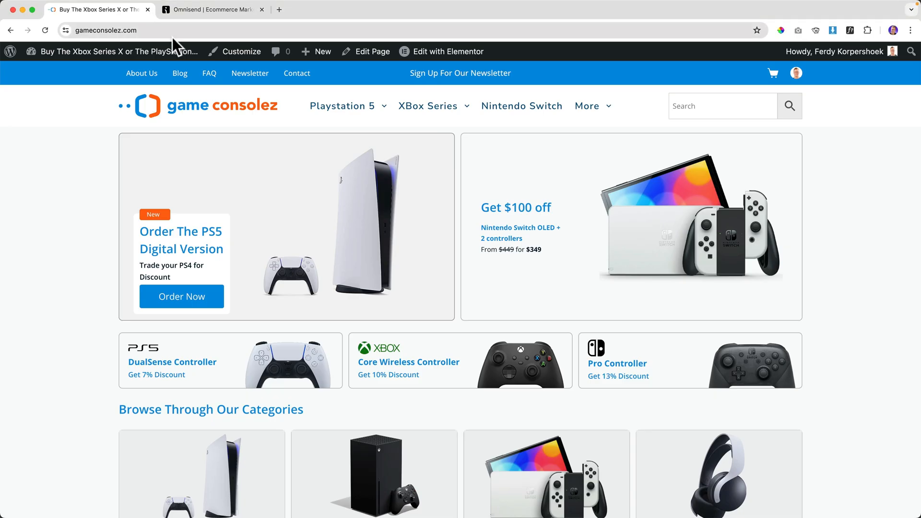
pyautogui.click(202, 10)
# Switch the welcome popup's display trigger from page visits to time on page and clear the seconds value.
pyautogui.click(175, 306)
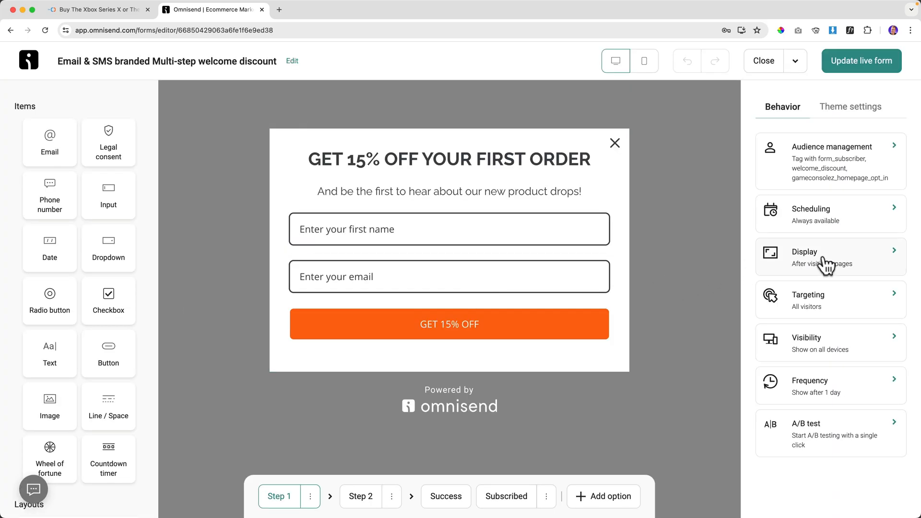
pyautogui.click(827, 264)
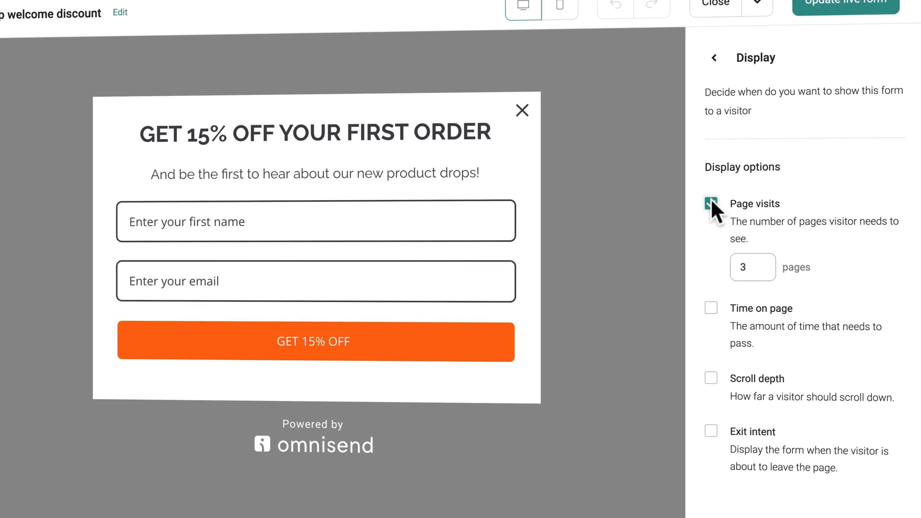
pyautogui.click(711, 203)
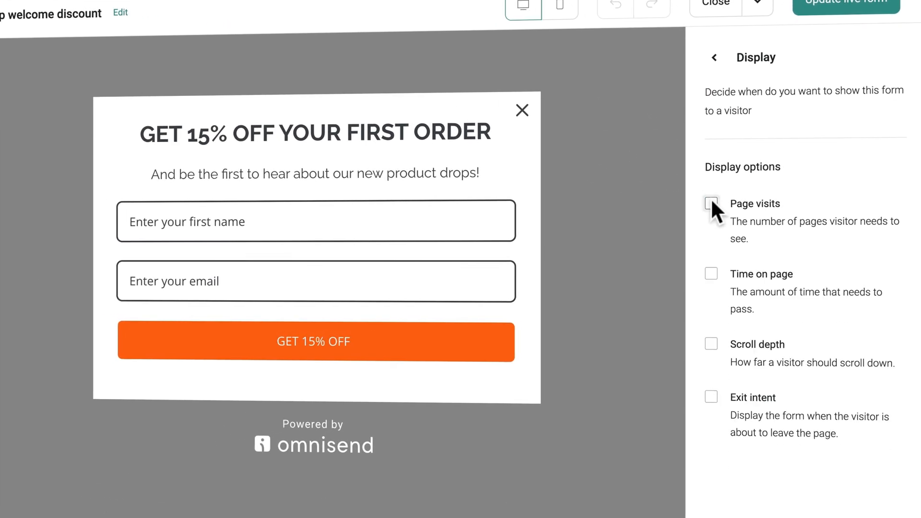
pyautogui.click(715, 274)
pyautogui.doubleClick(749, 339)
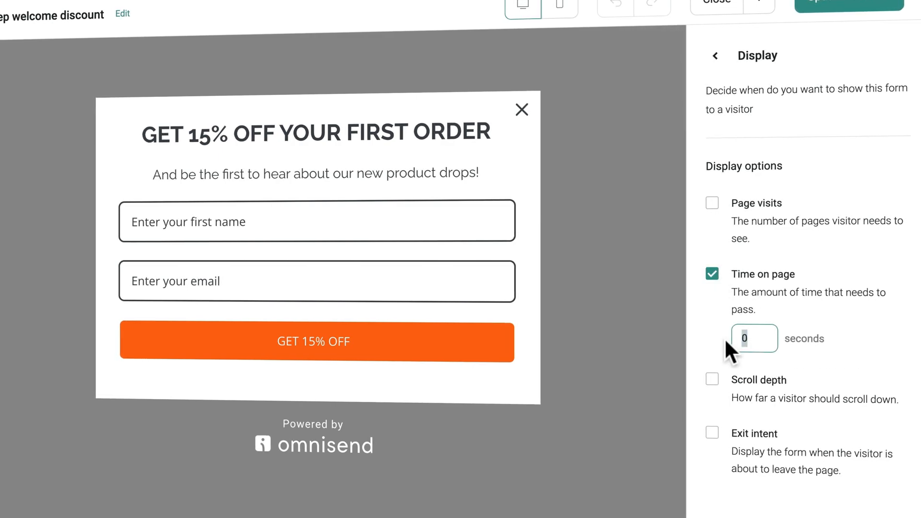
pyautogui.write('10')
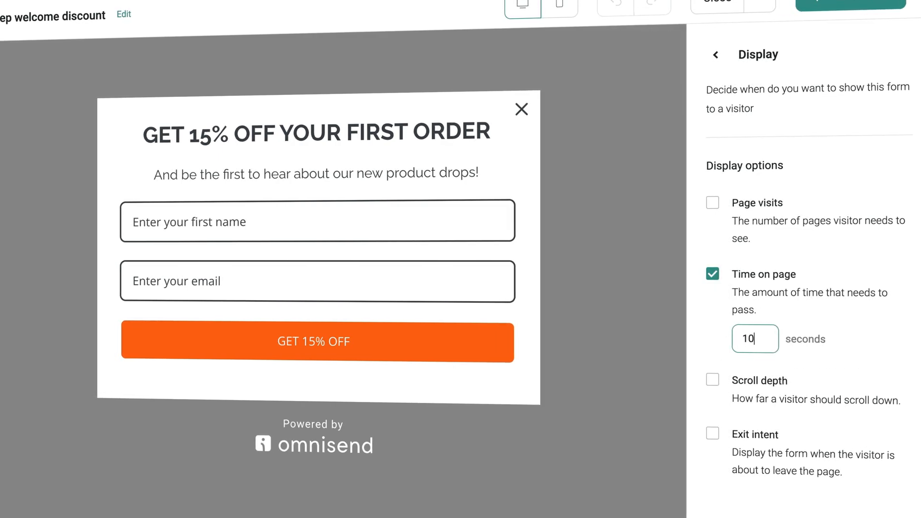
pyautogui.press('BackSpace')
pyautogui.press('BackSpace')
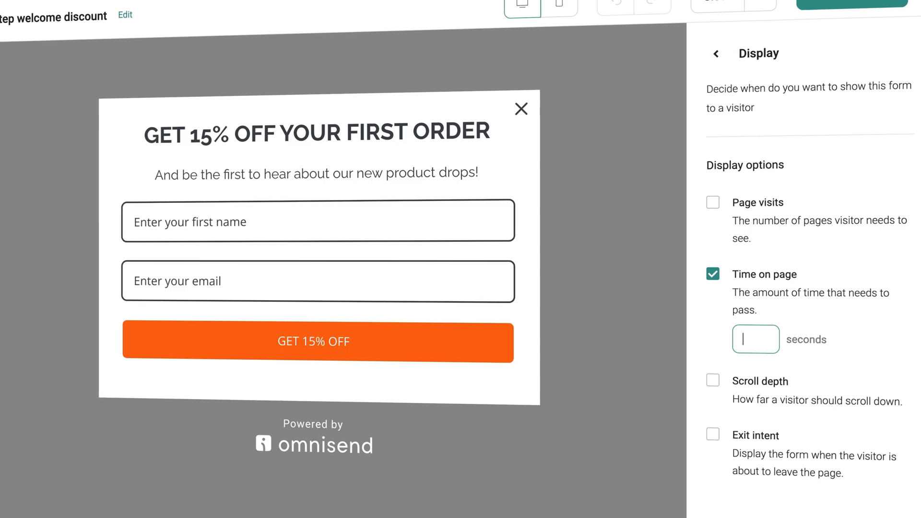
# Set the time-on-page delay to 3 seconds and publish the live form.
pyautogui.write('3')
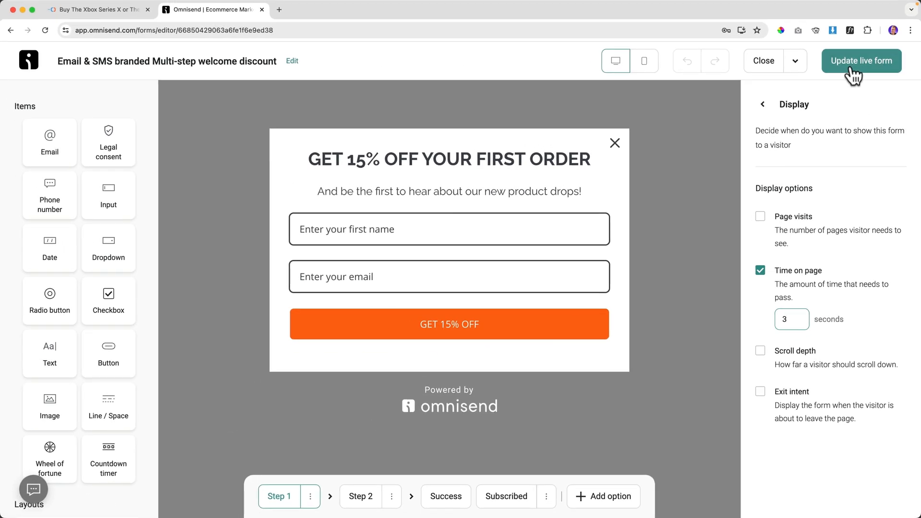
pyautogui.click(852, 4)
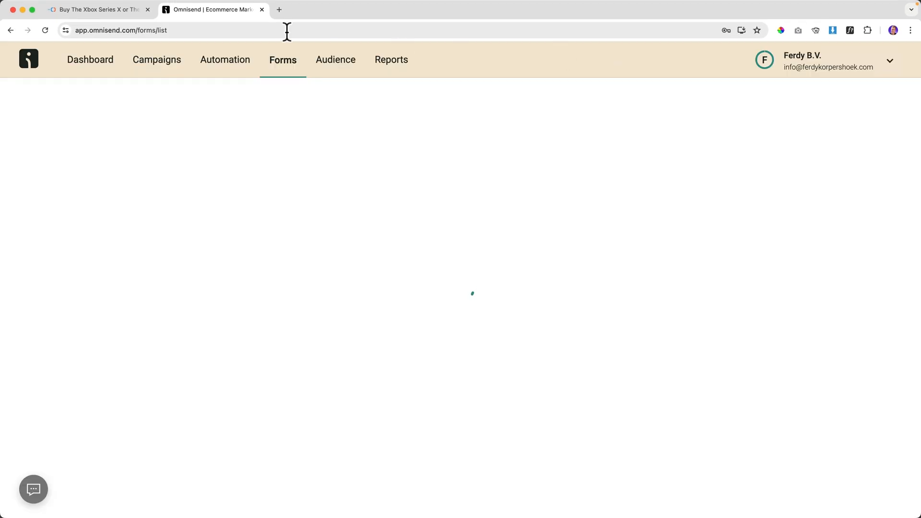
pyautogui.click(99, 10)
# Open the store in an incognito window, wait for the 15% popup, dismiss it and close the window.
pyautogui.rightClick(194, 111)
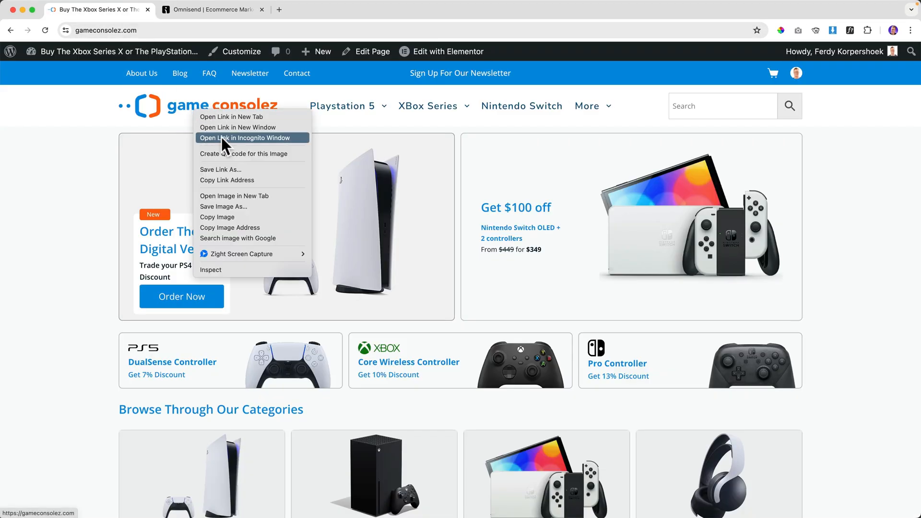
pyautogui.click(229, 140)
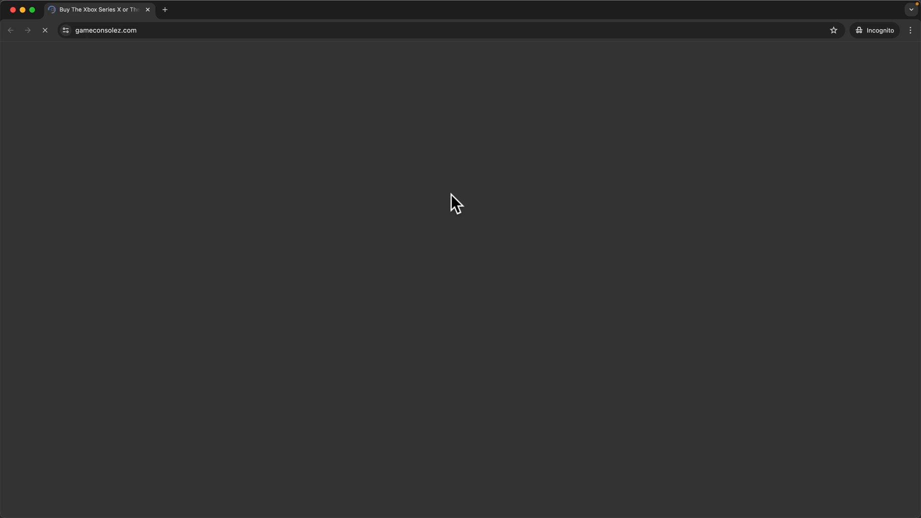
pyautogui.scroll(-5, 460, 191)
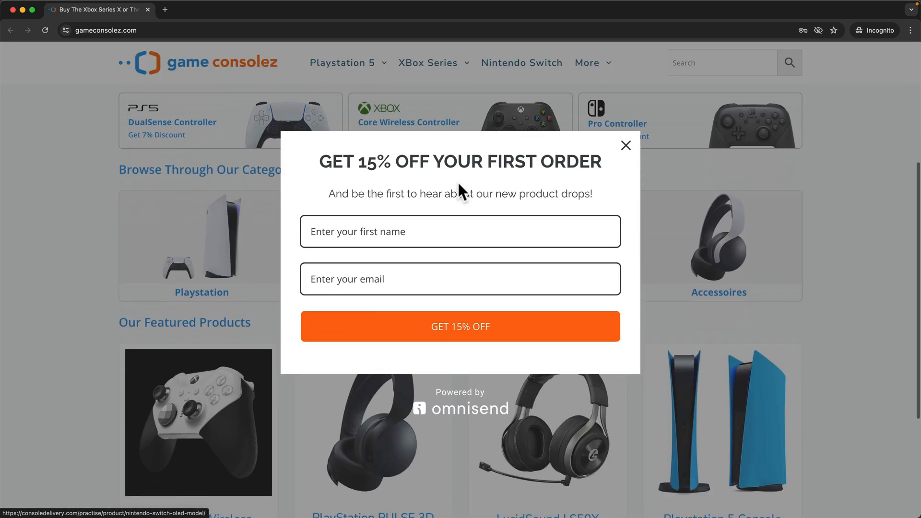
pyautogui.scroll(-2, 458, 184)
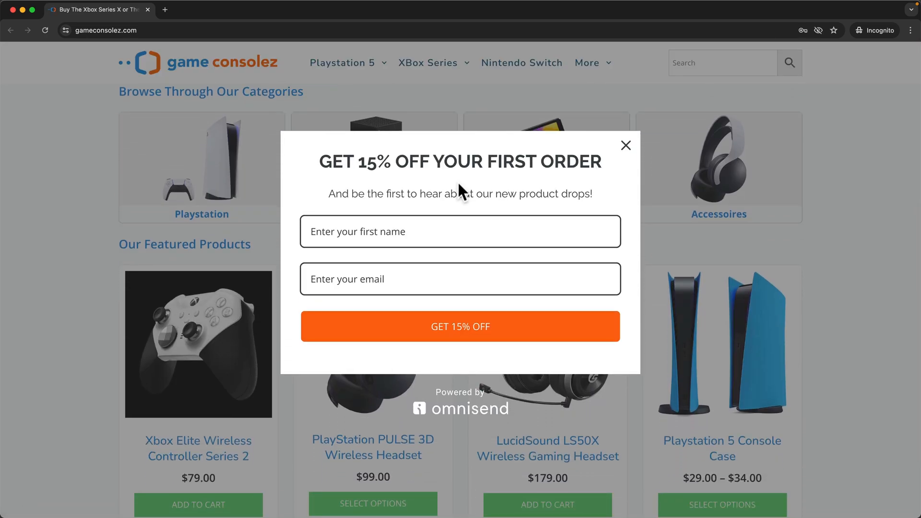
pyautogui.click(622, 147)
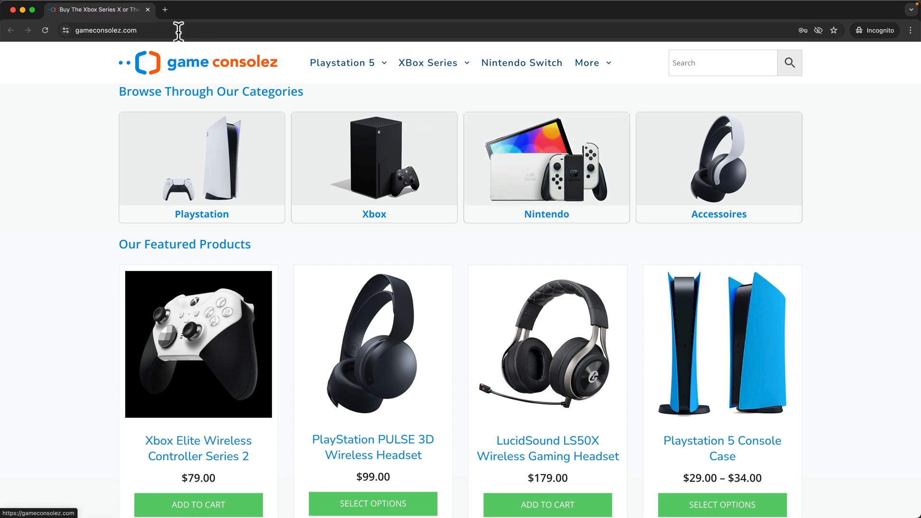
pyautogui.click(148, 10)
# Replace the popup's time-on-page trigger with a 50% scroll-depth trigger.
pyautogui.click(235, 11)
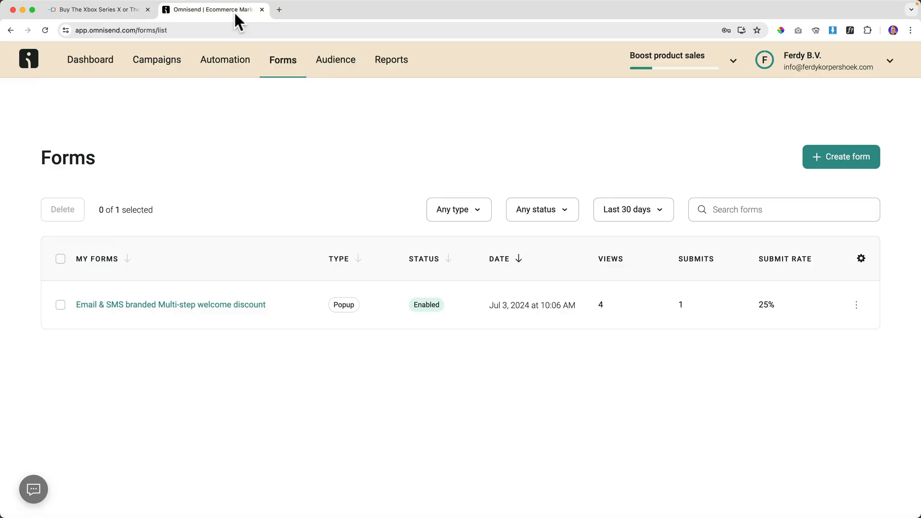
pyautogui.click(144, 311)
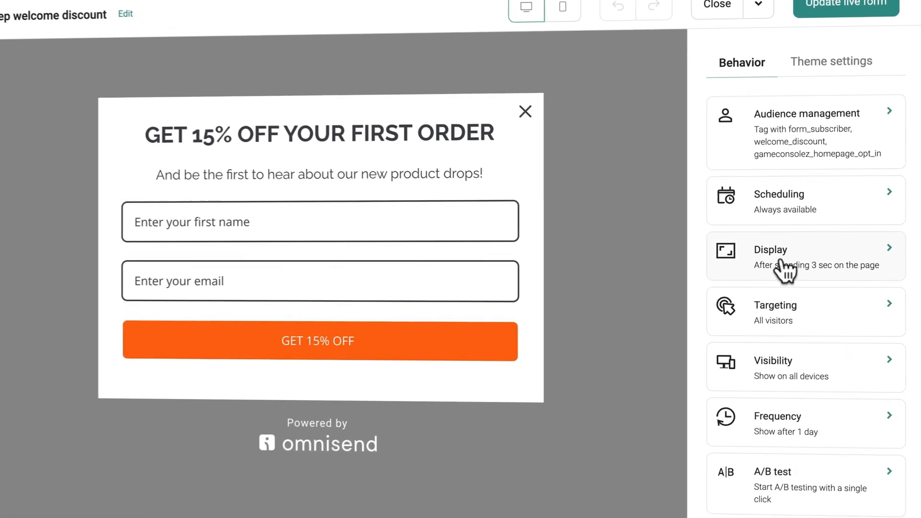
pyautogui.click(797, 263)
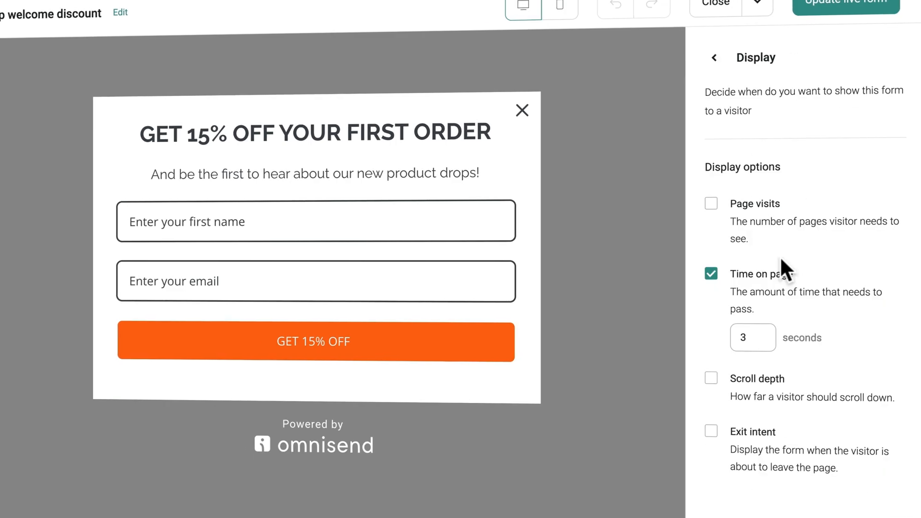
pyautogui.click(744, 268)
pyautogui.click(710, 344)
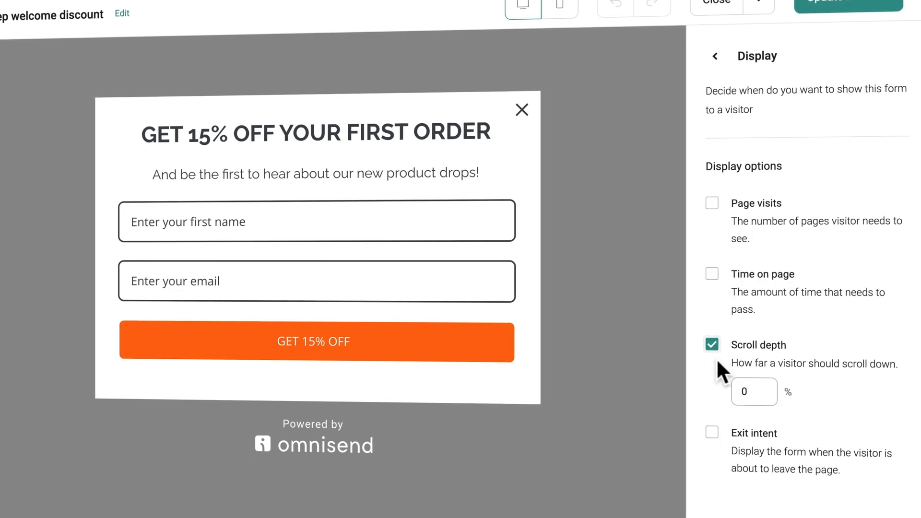
pyautogui.doubleClick(759, 390)
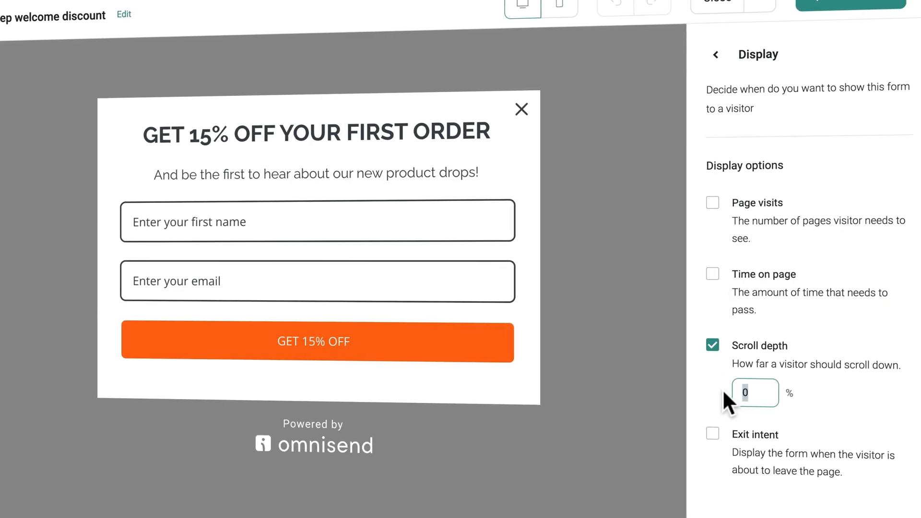
pyautogui.write('50')
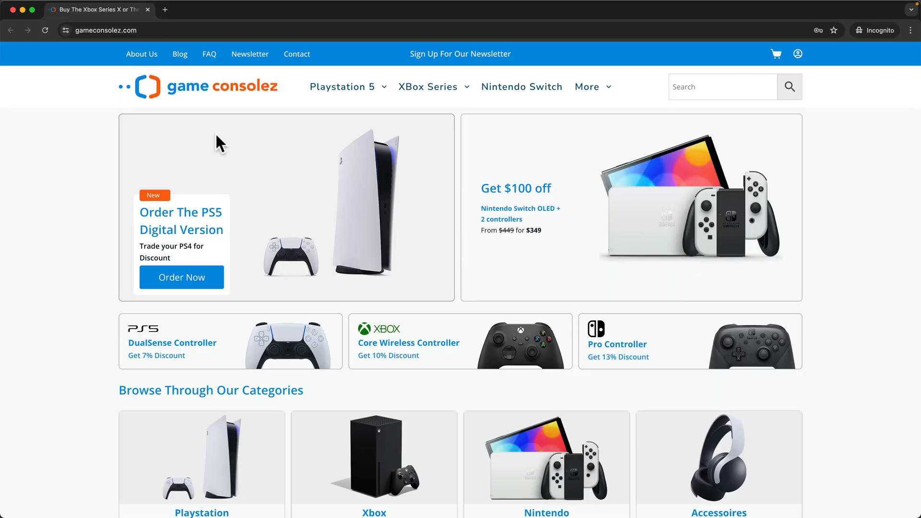
# Scroll down the incognito store homepage until the 15% off popup appears.
pyautogui.scroll(-3, 216, 136)
pyautogui.scroll(-2, 216, 136)
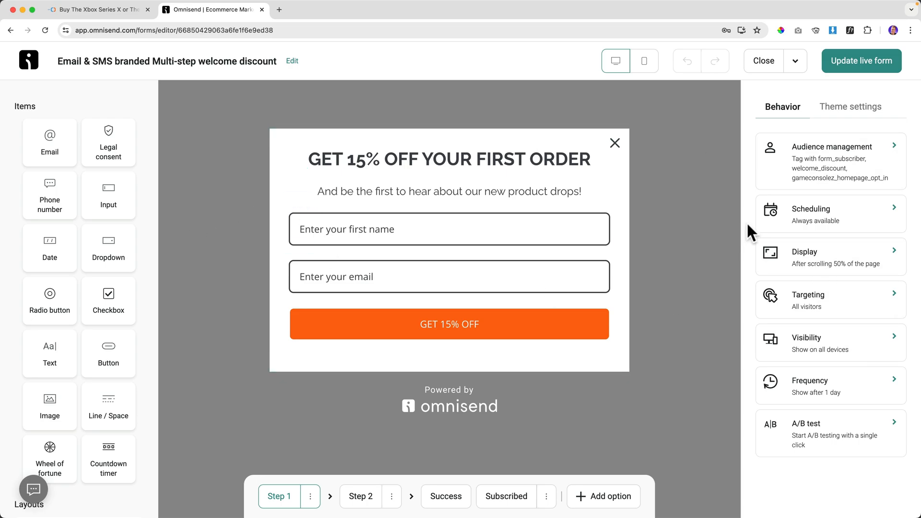
# Publish the scroll-depth trigger, then switch the popup to exit intent and publish again.
pyautogui.click(862, 61)
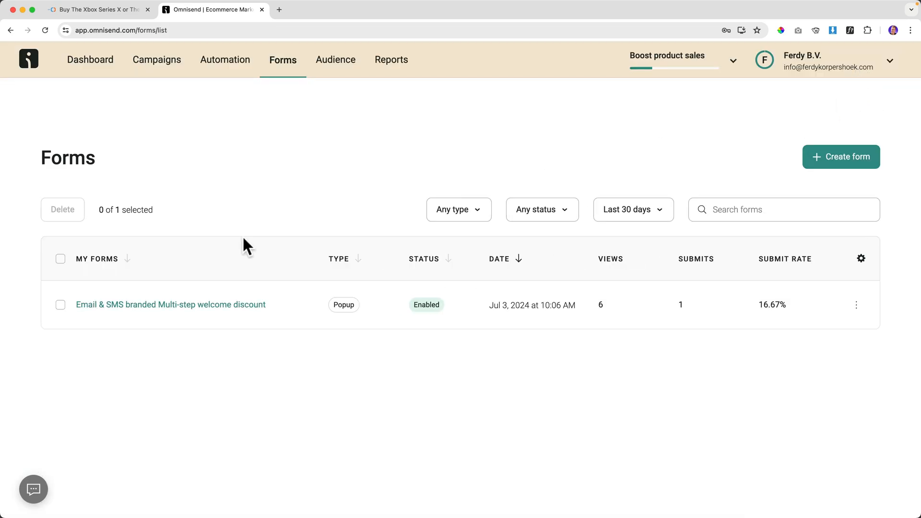
pyautogui.click(188, 305)
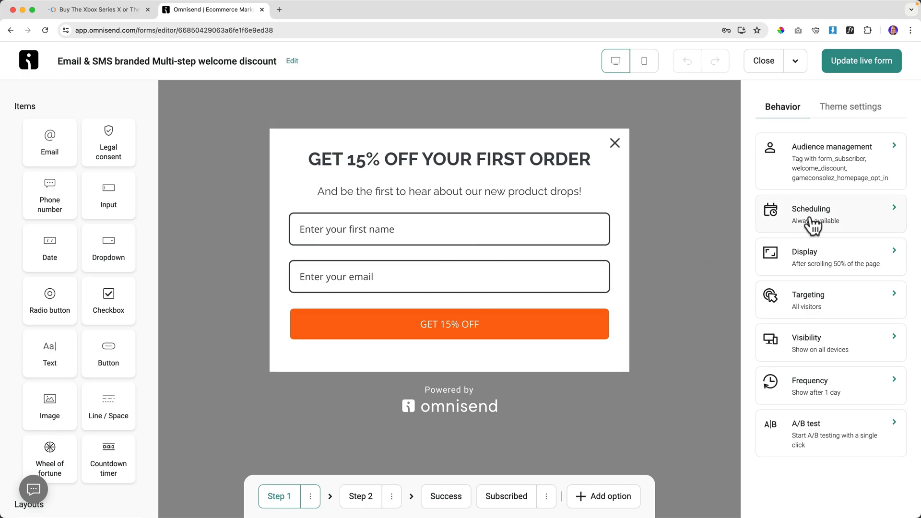
pyautogui.click(821, 263)
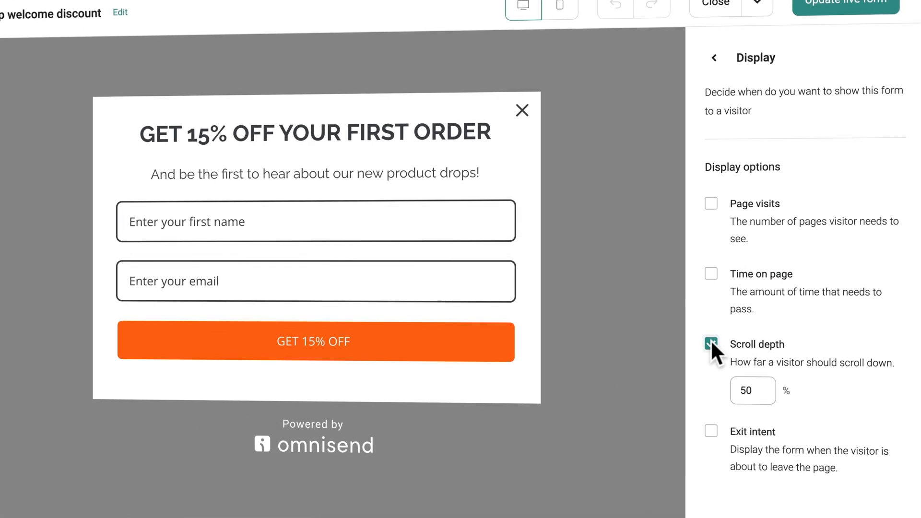
pyautogui.click(710, 343)
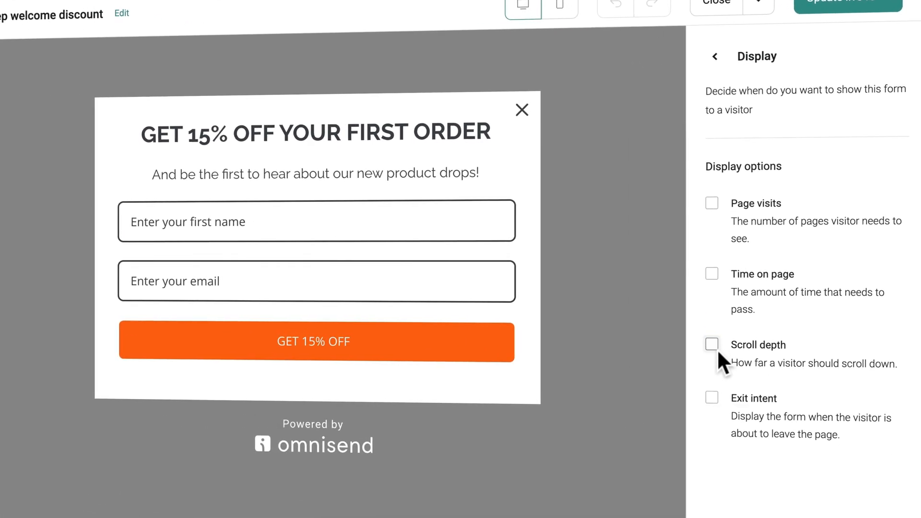
pyautogui.click(712, 397)
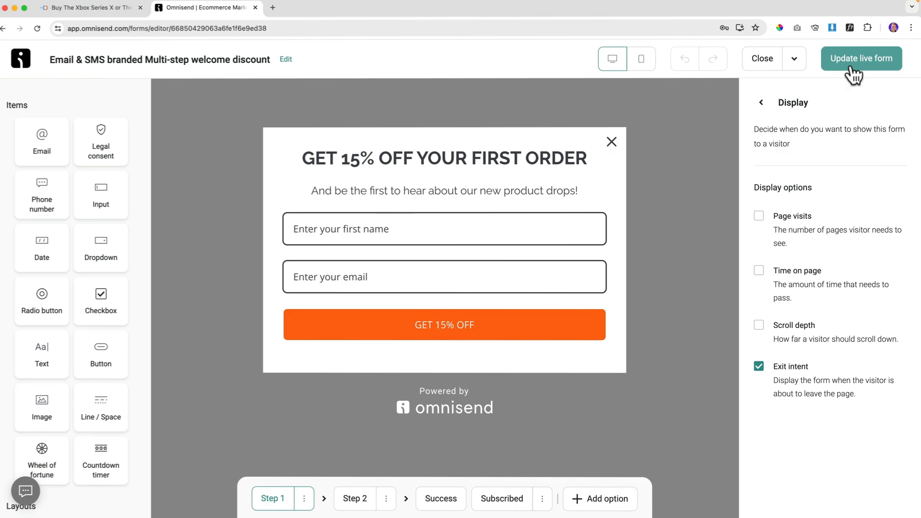
pyautogui.click(879, 19)
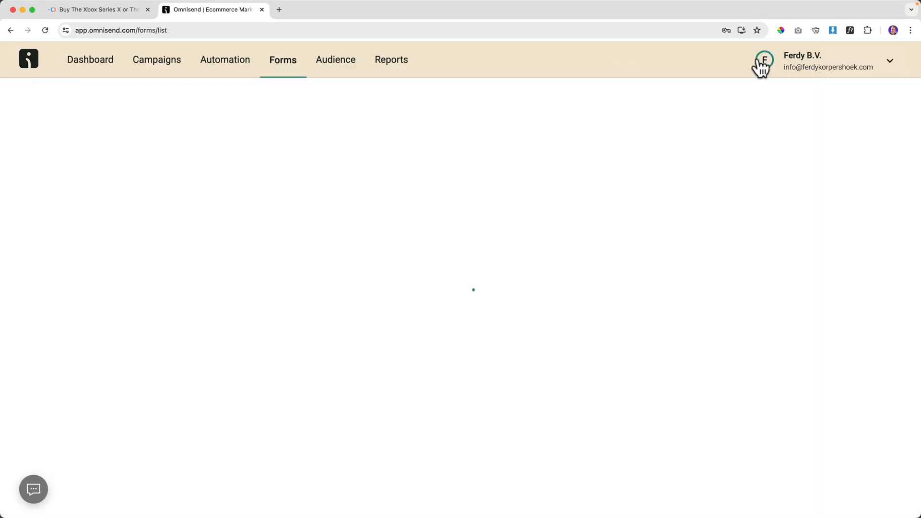
# Open the Game Consolez store homepage in an incognito window.
pyautogui.click(123, 13)
pyautogui.rightClick(206, 108)
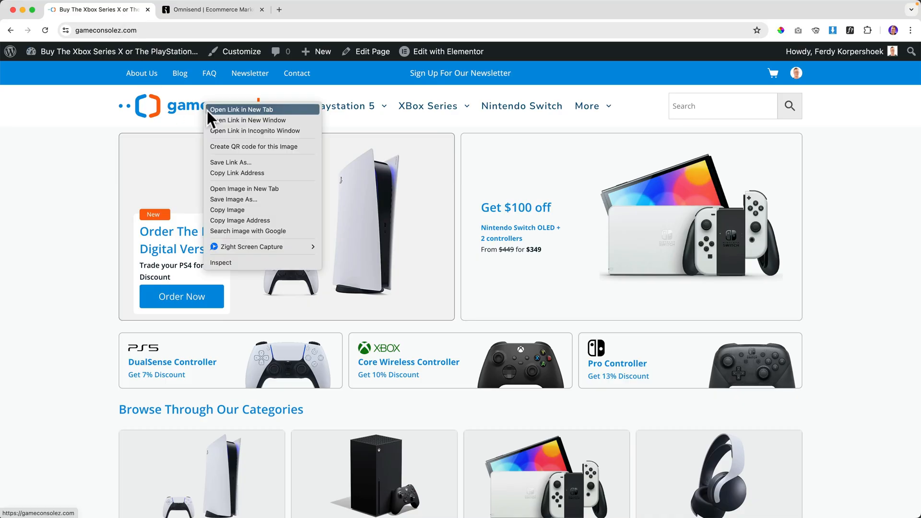
pyautogui.click(237, 129)
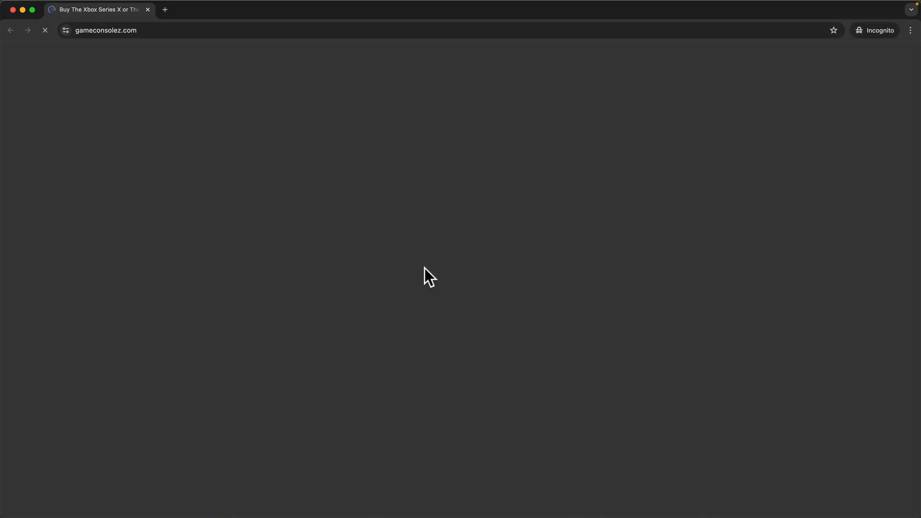
pyautogui.scroll(-8, 425, 272)
pyautogui.scroll(8, 401, 173)
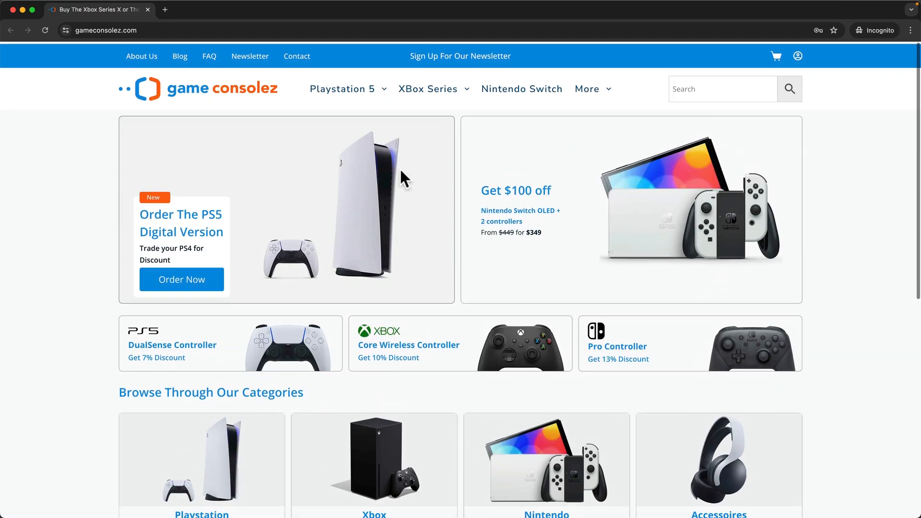
# Browse XBox Series then Accessories, trigger the exit-intent 15% popup, and close it.
pyautogui.click(420, 90)
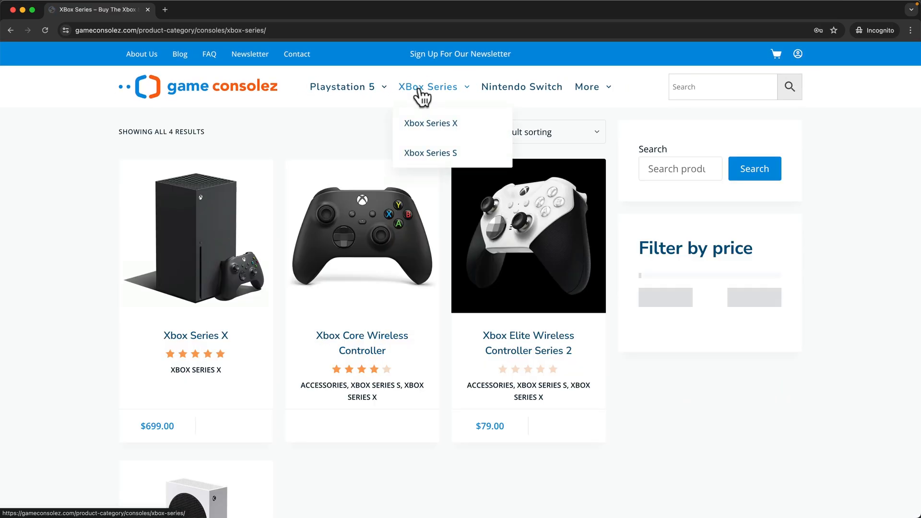
pyautogui.moveTo(591, 92)
pyautogui.click(596, 126)
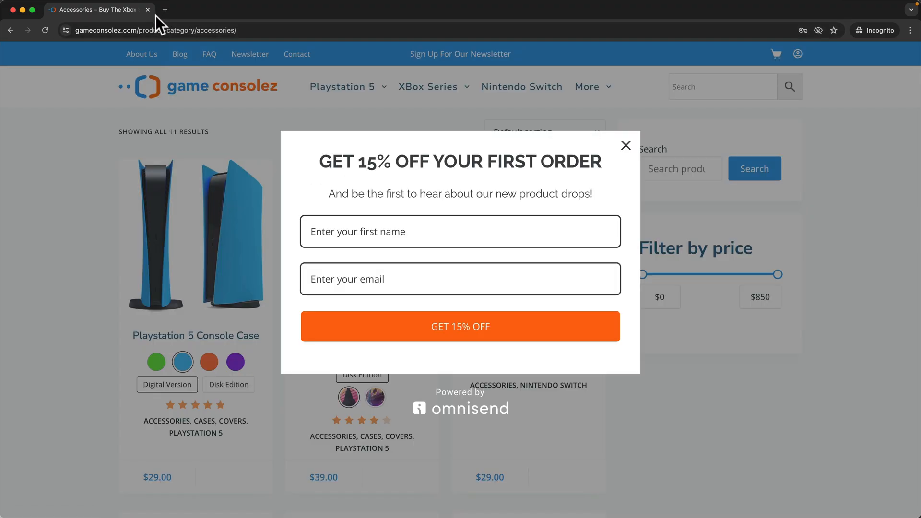
pyautogui.moveTo(328, 158); pyautogui.dragTo(545, 158)
pyautogui.click(543, 157)
pyautogui.click(625, 148)
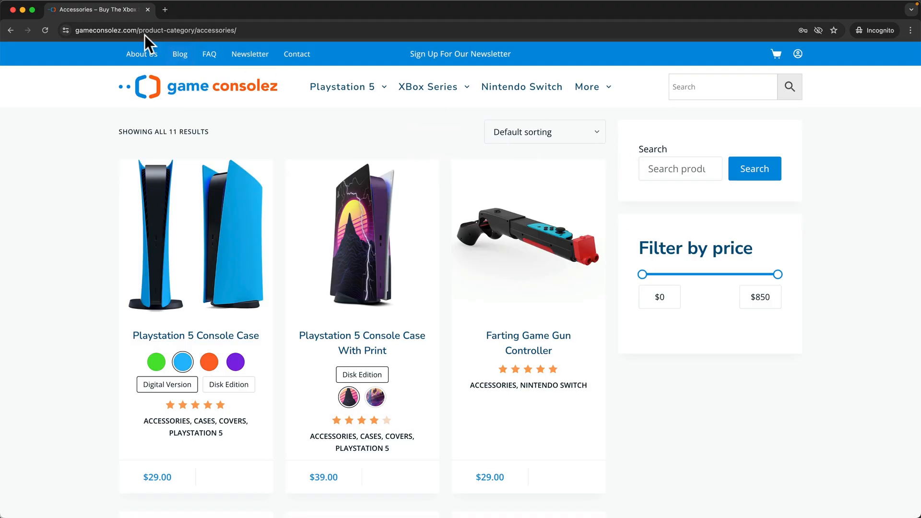
pyautogui.click(151, 11)
# Add 5-second time-on-page and 50% scroll-depth rules alongside exit intent, and publish live.
pyautogui.click(198, 10)
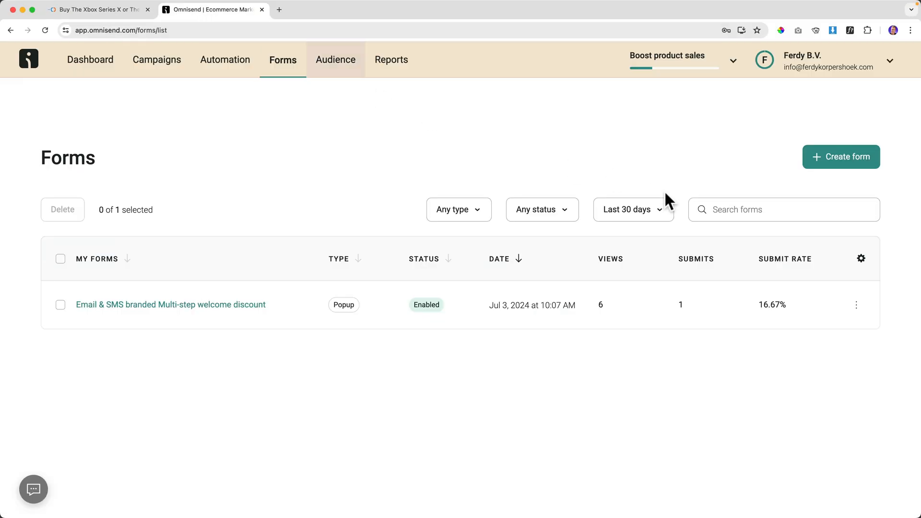
pyautogui.click(186, 298)
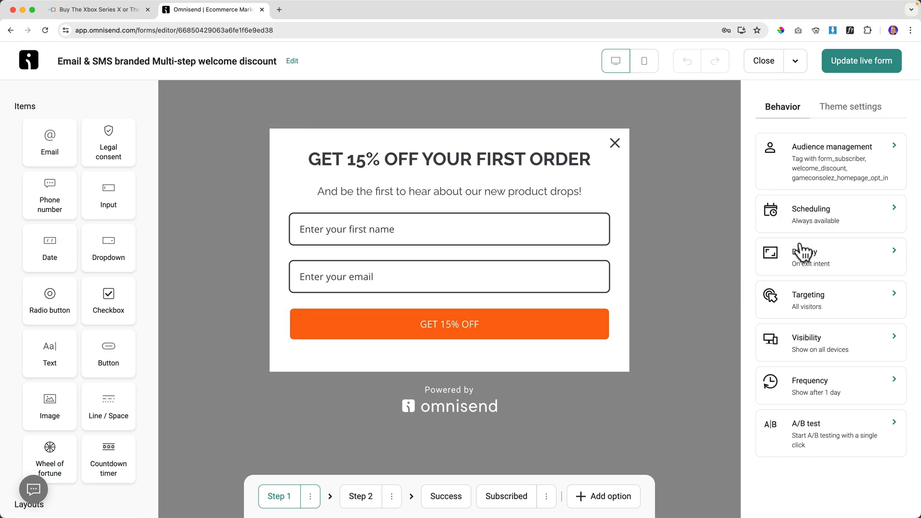
pyautogui.click(815, 259)
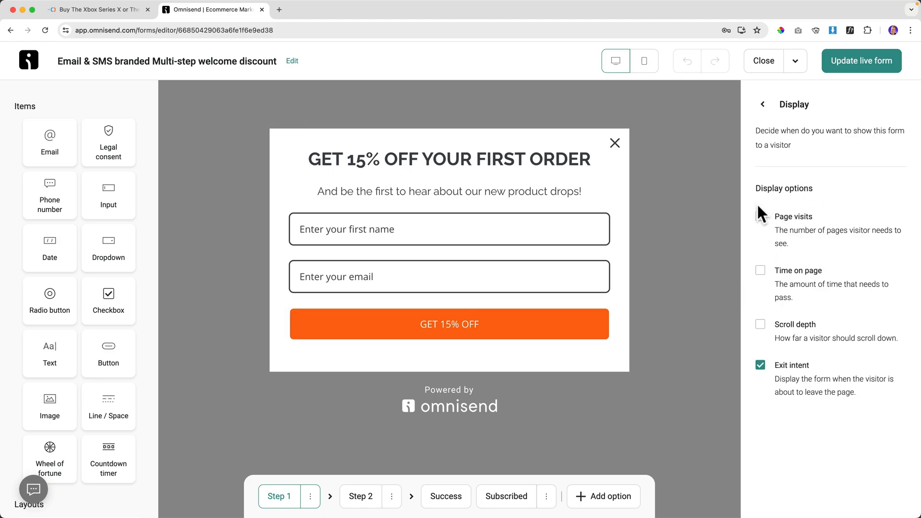
pyautogui.click(760, 269)
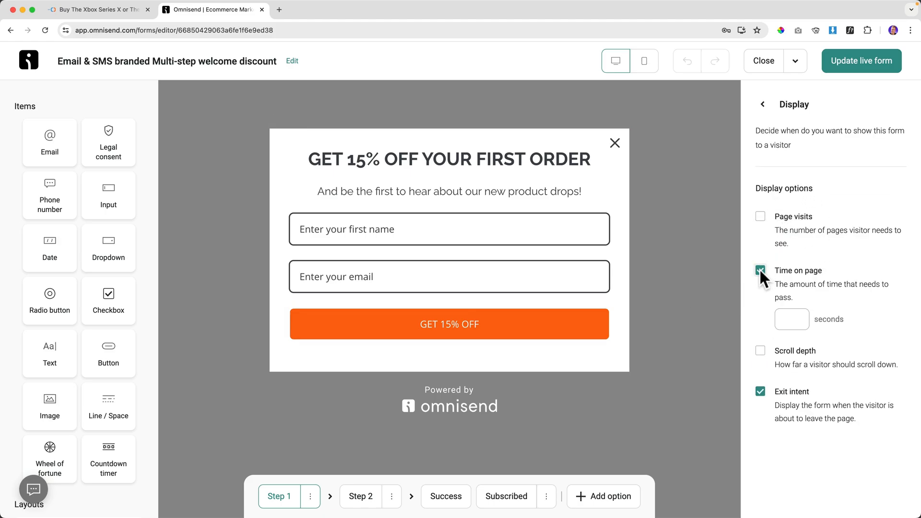
pyautogui.click(790, 319)
pyautogui.click(761, 350)
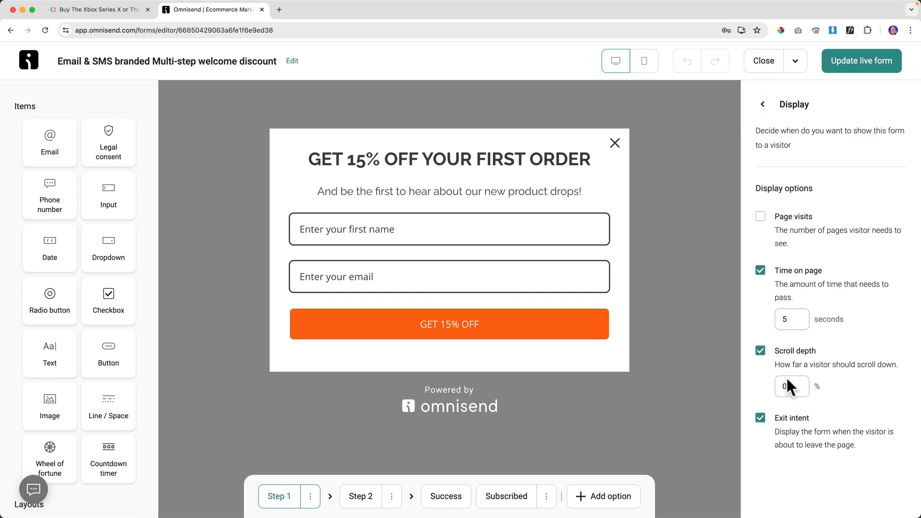
pyautogui.write('50')
pyautogui.click(760, 217)
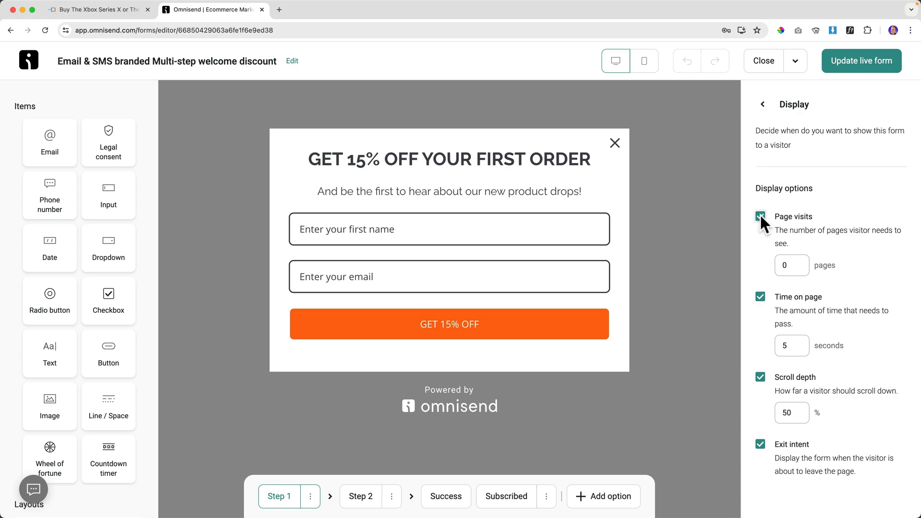
pyautogui.click(760, 215)
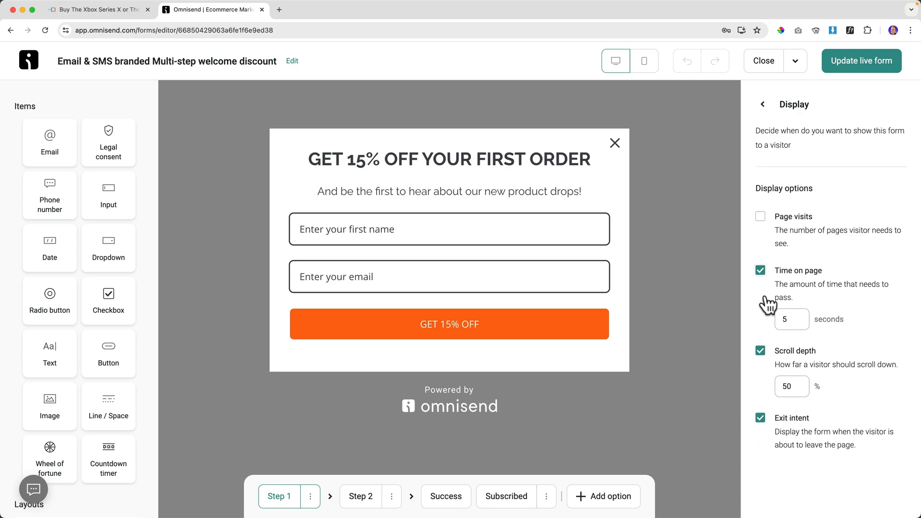
pyautogui.click(847, 67)
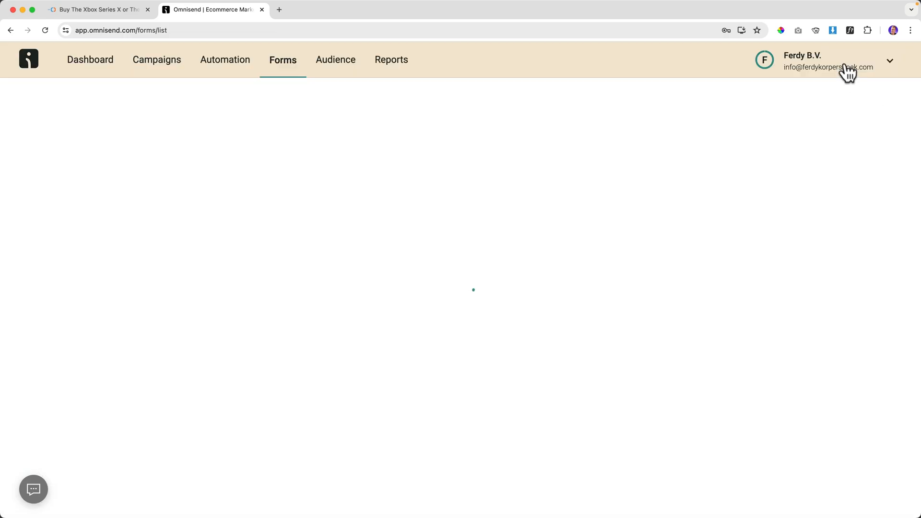
pyautogui.click(99, 12)
pyautogui.rightClick(207, 100)
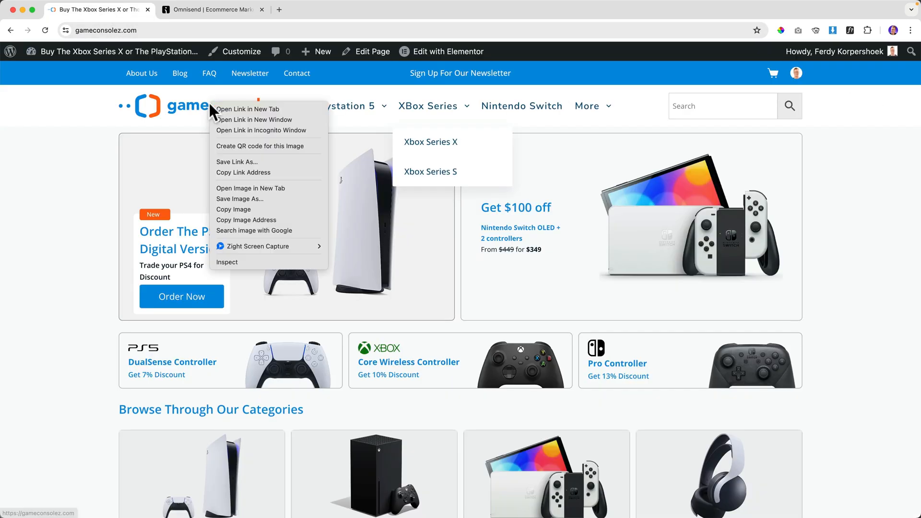
pyautogui.click(240, 127)
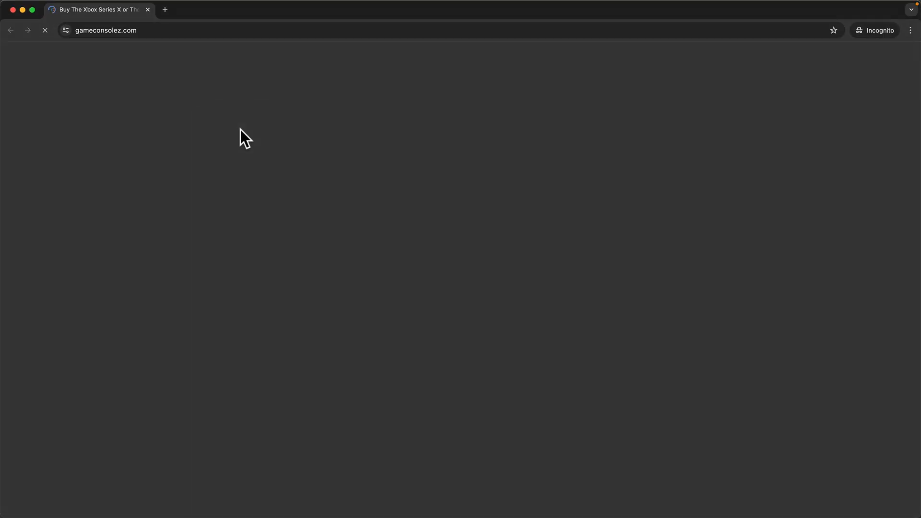
pyautogui.scroll(-8, 448, 200)
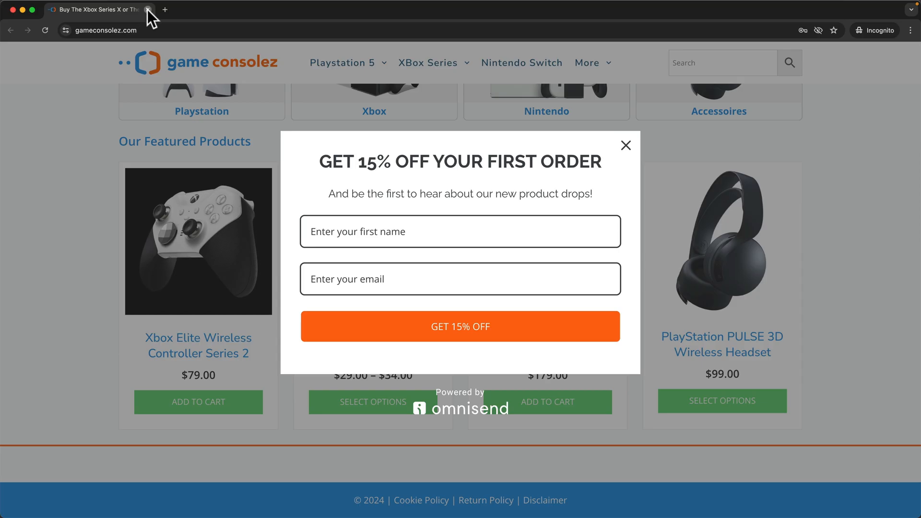
pyautogui.click(148, 10)
pyautogui.click(200, 9)
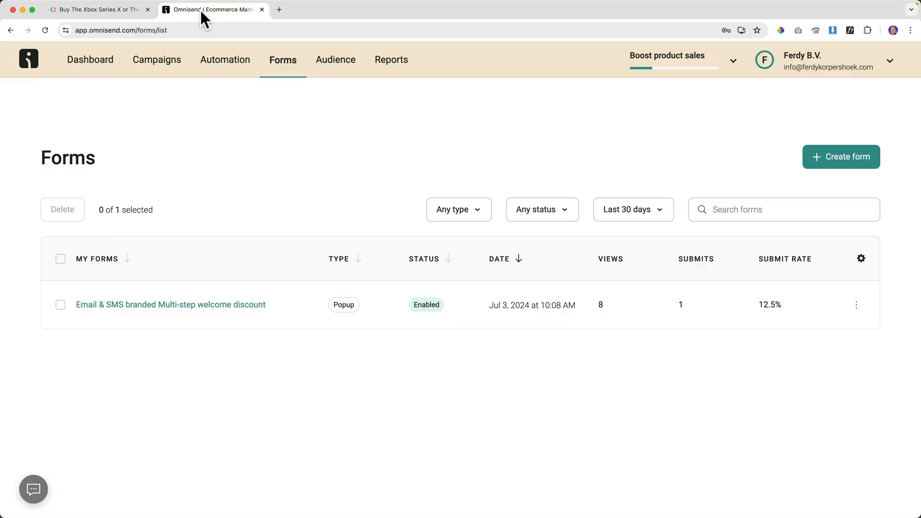
# Drop the time-on-page and exit-intent rules, keeping only the 50% scroll-depth trigger.
pyautogui.click(209, 306)
pyautogui.click(775, 293)
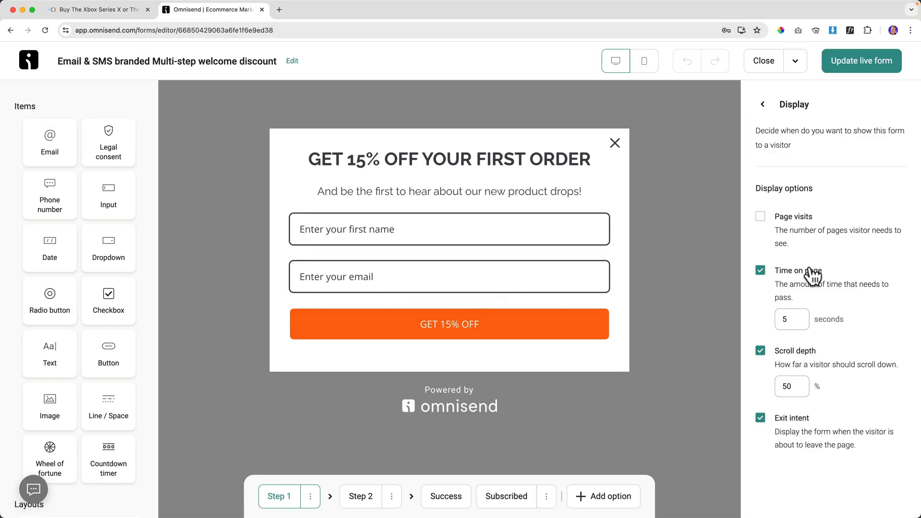
pyautogui.click(773, 273)
pyautogui.click(760, 323)
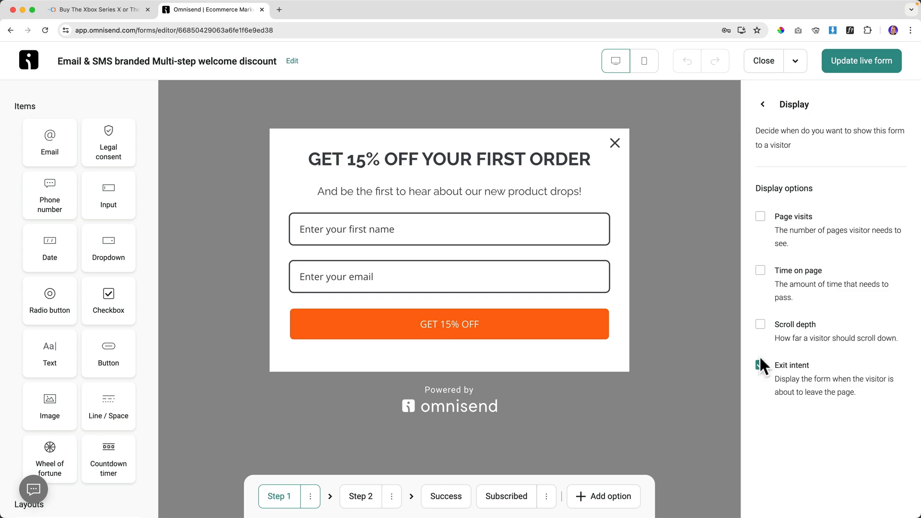
pyautogui.click(760, 323)
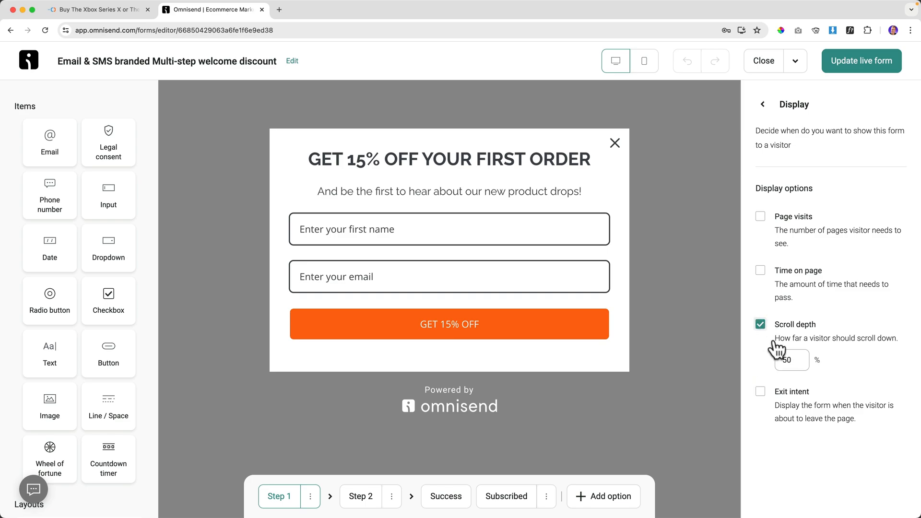
pyautogui.click(763, 105)
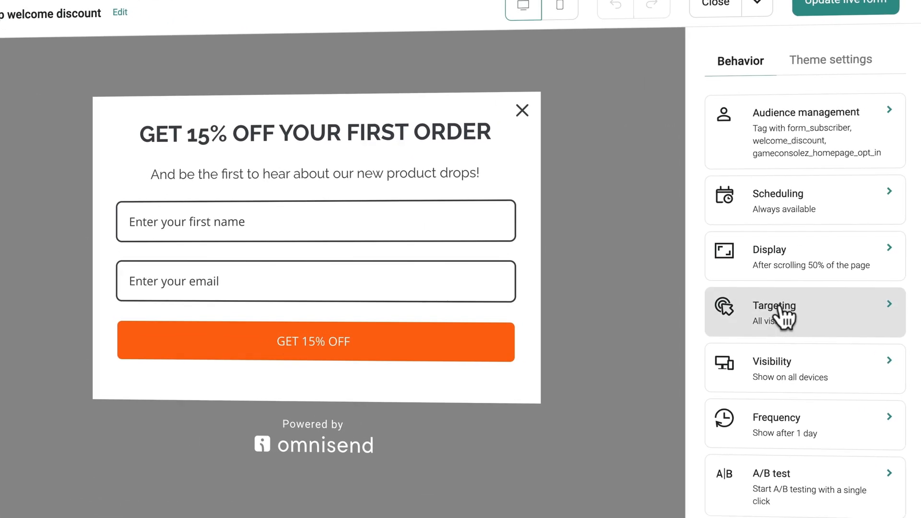
# In Targeting, hide the popup from existing contacts.
pyautogui.click(780, 307)
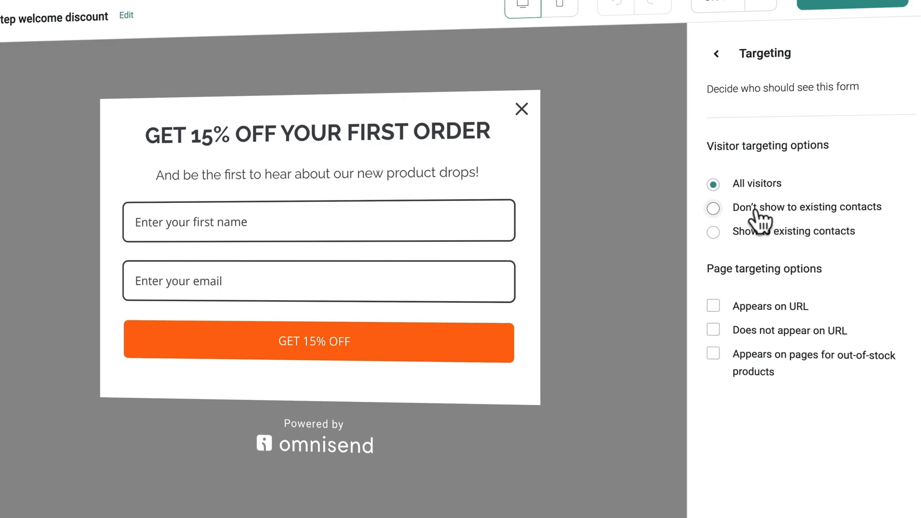
pyautogui.click(757, 210)
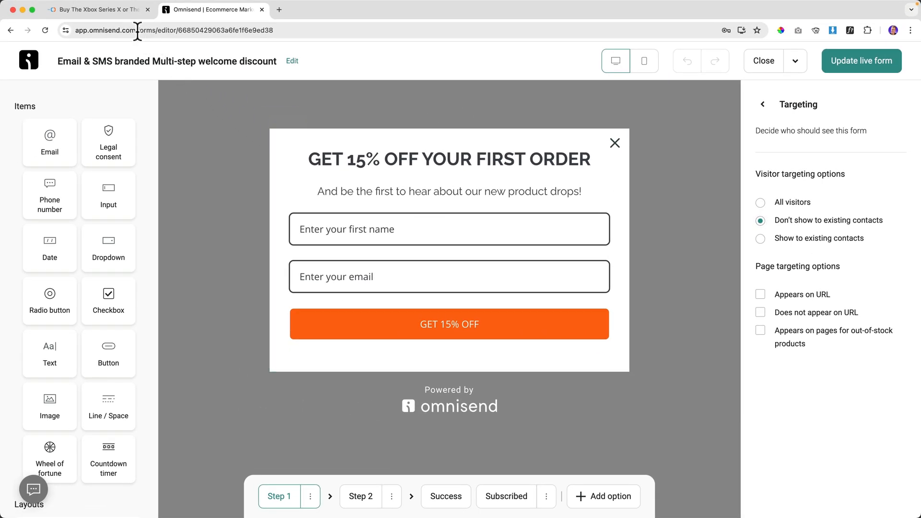
pyautogui.click(120, 9)
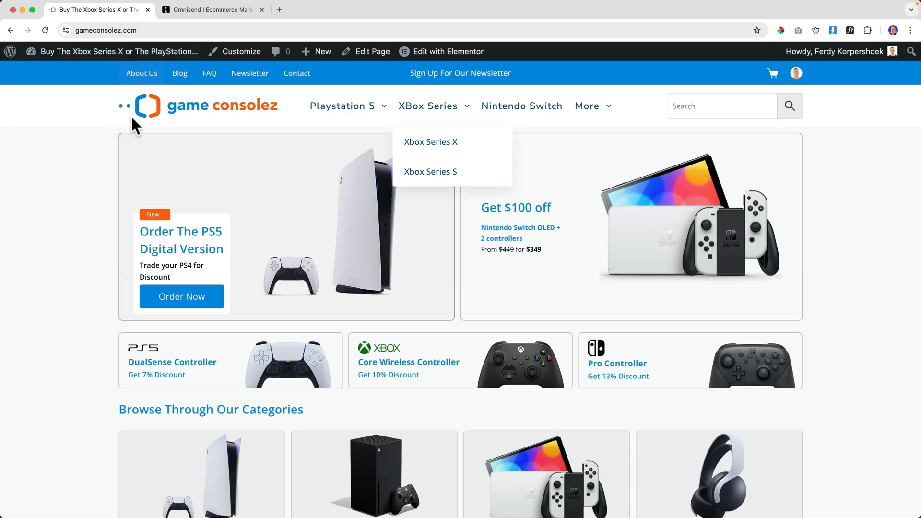
pyautogui.click(191, 9)
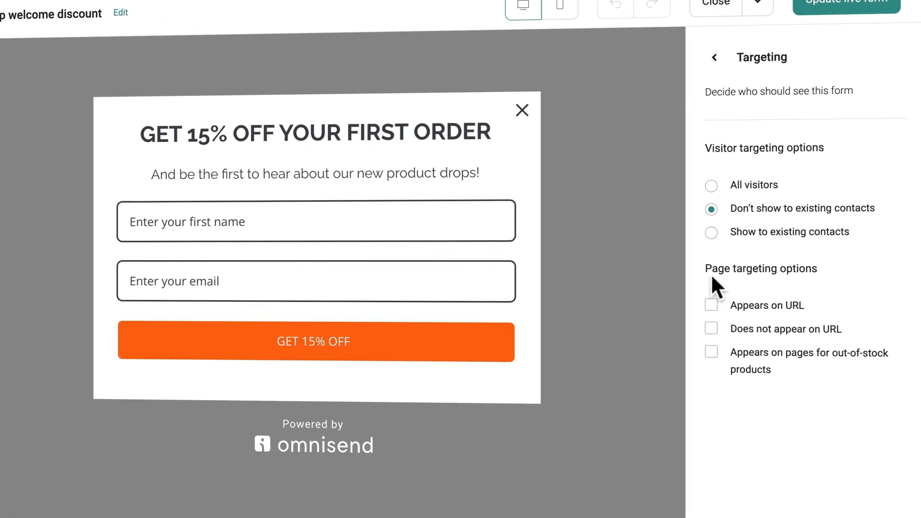
pyautogui.click(713, 306)
pyautogui.click(750, 331)
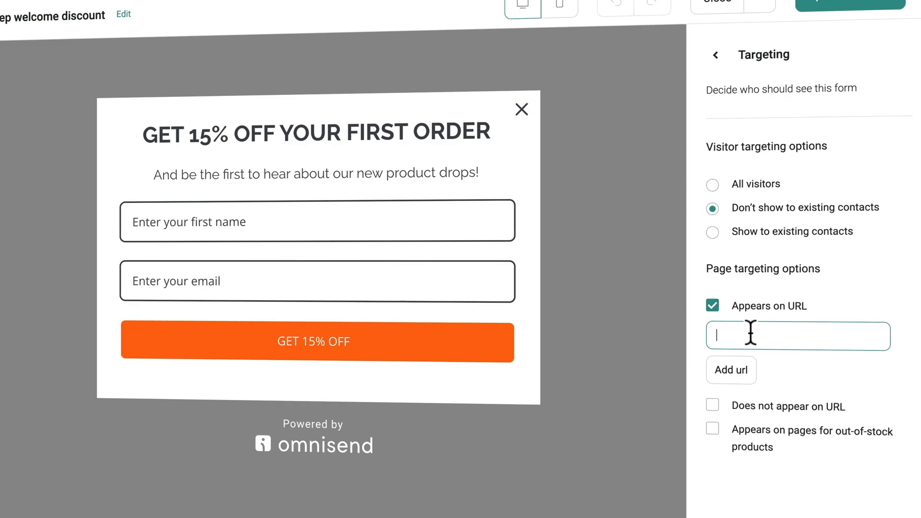
pyautogui.write('https:/')
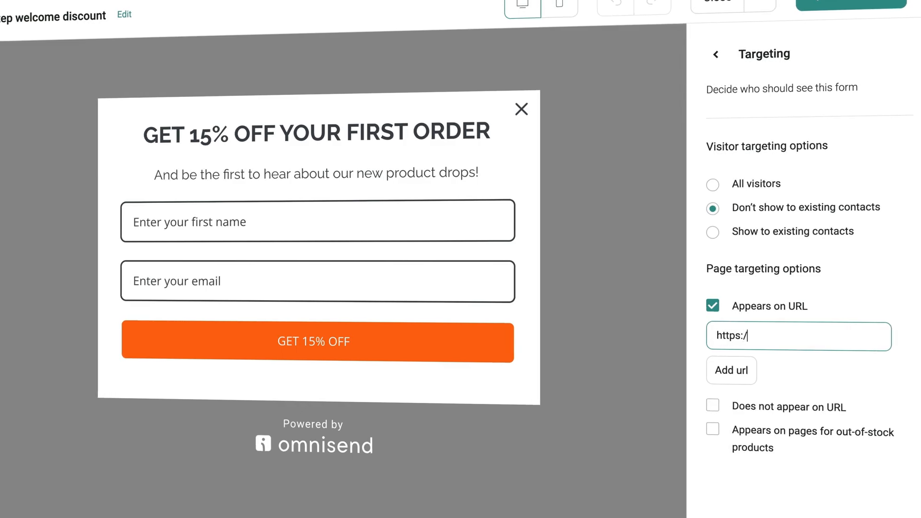
pyautogui.write('/gameconsolez.com')
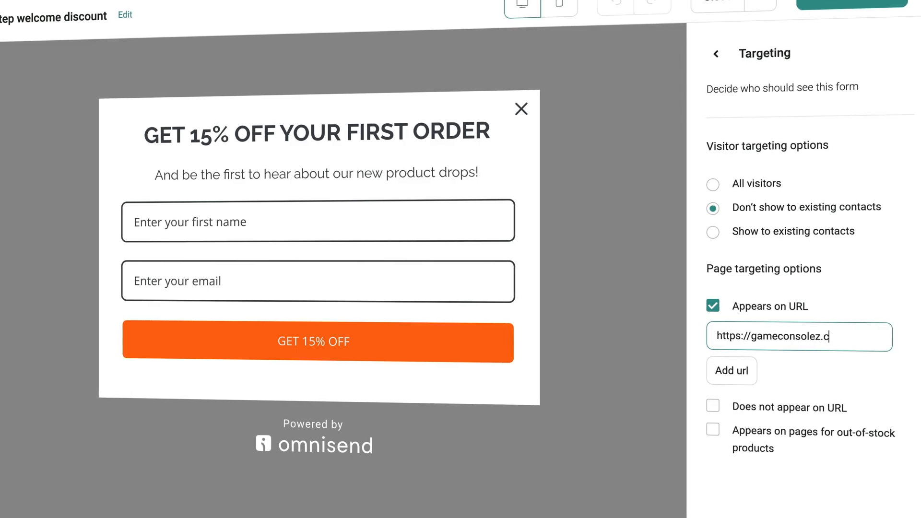
pyautogui.hotkey('ctrl', 'a')
pyautogui.press('BackSpace')
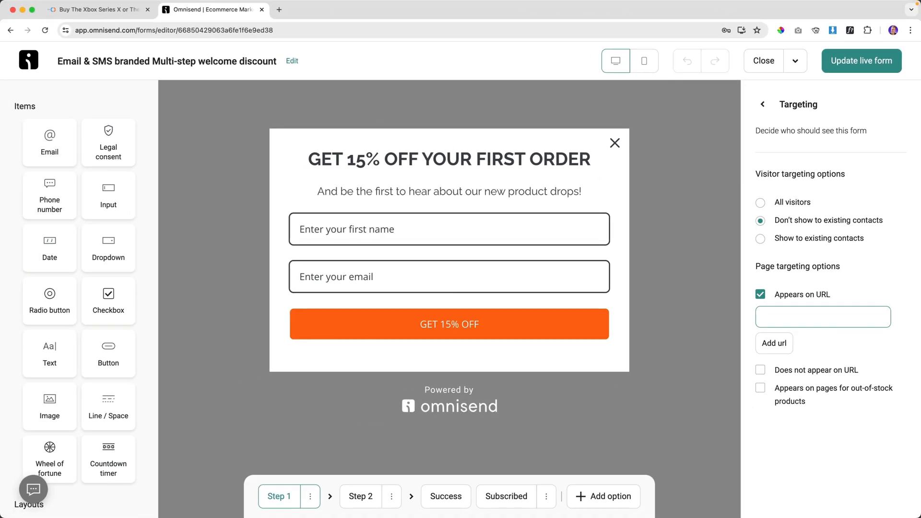
# Exclude the popup from the Nintendo Switch category page URL copied from the store.
pyautogui.click(110, 10)
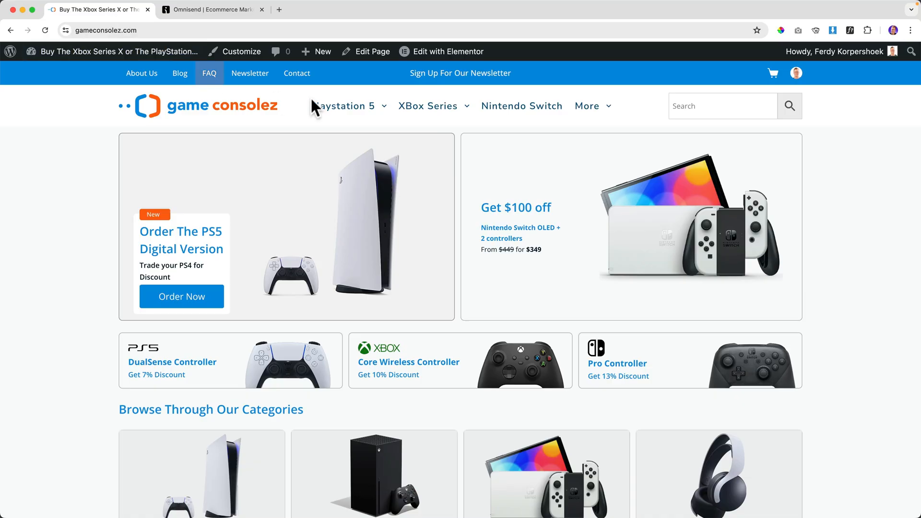
pyautogui.click(504, 106)
pyautogui.click(200, 30)
pyautogui.hotkey('ctrl', 'c')
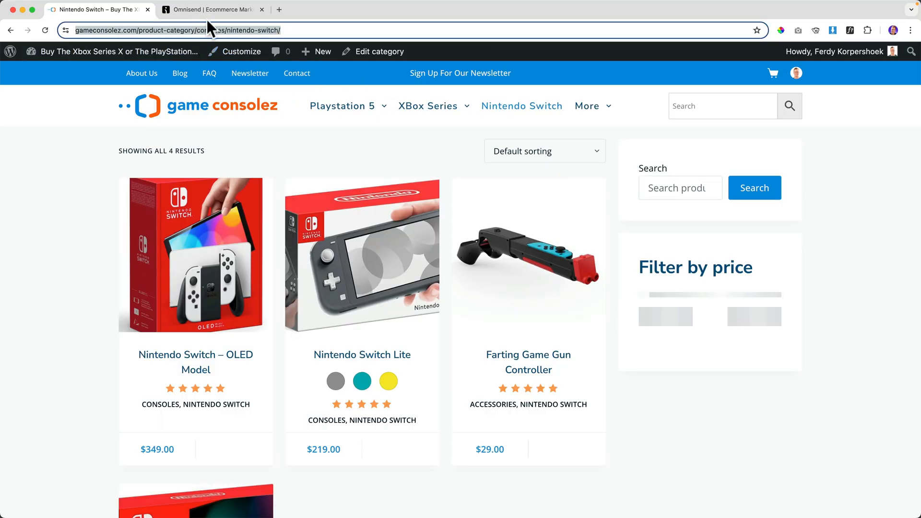
pyautogui.click(209, 11)
pyautogui.click(760, 294)
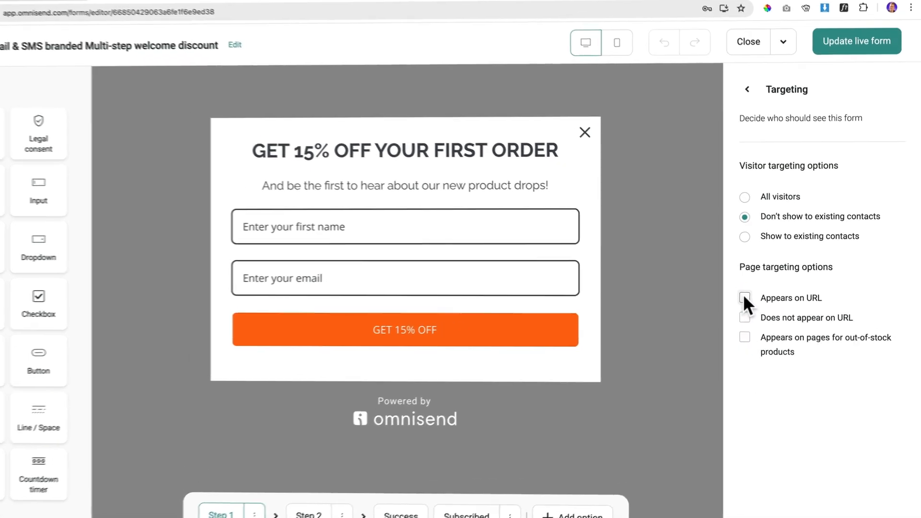
pyautogui.click(760, 312)
pyautogui.click(796, 333)
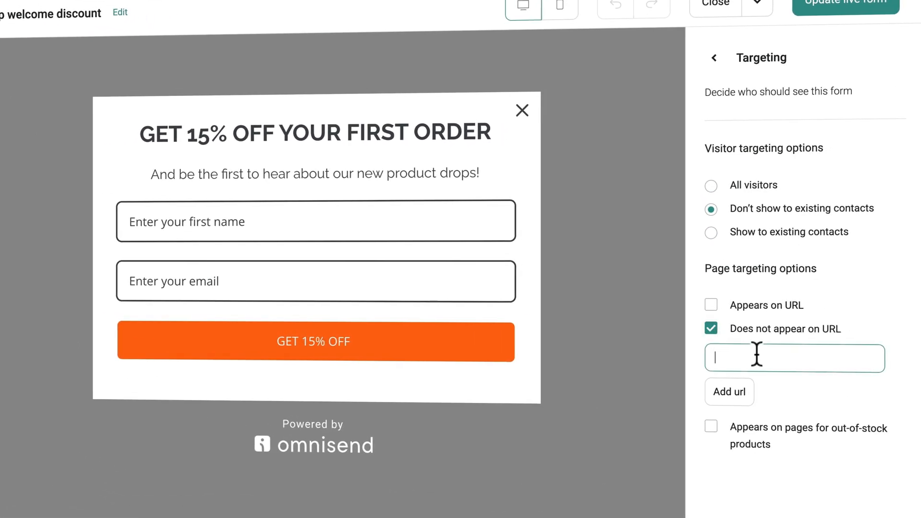
pyautogui.hotkey('ctrl', 'v')
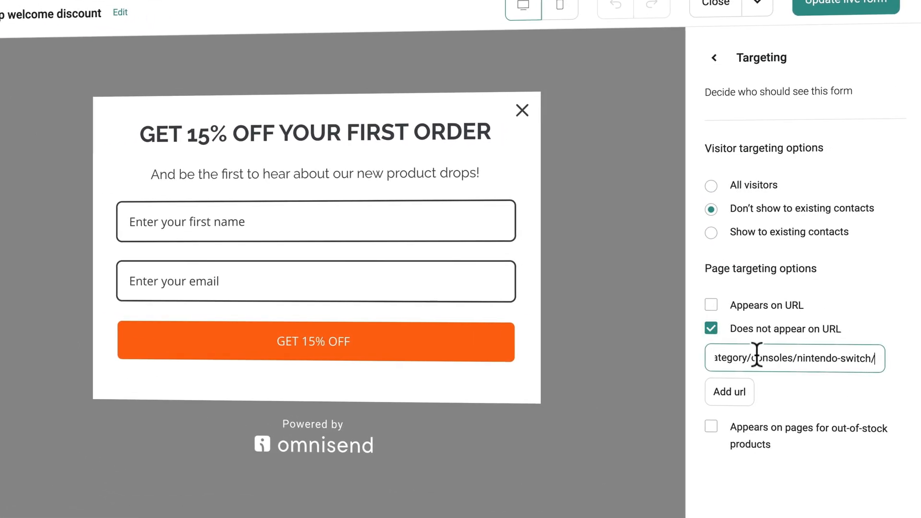
pyautogui.click(730, 392)
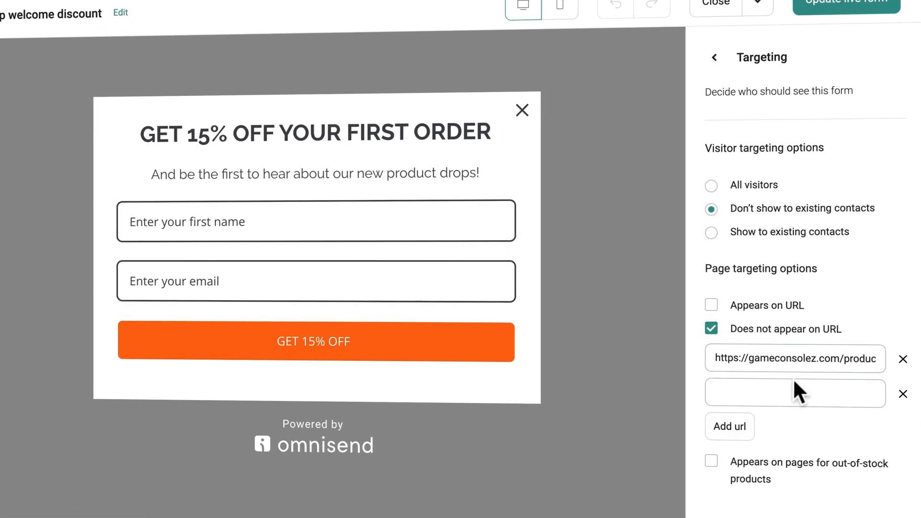
pyautogui.click(903, 394)
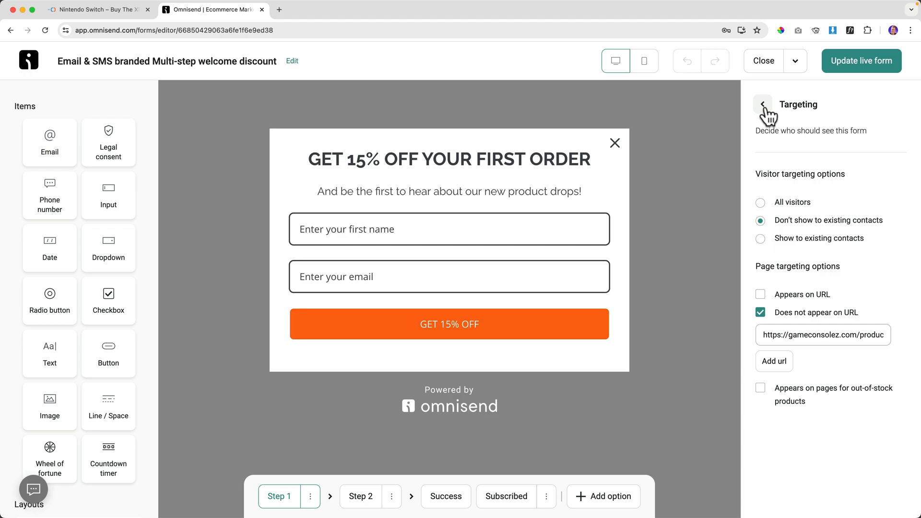
# Review the all-devices visibility and 1-day frequency settings, then show the Nintendo Switch store page.
pyautogui.click(763, 105)
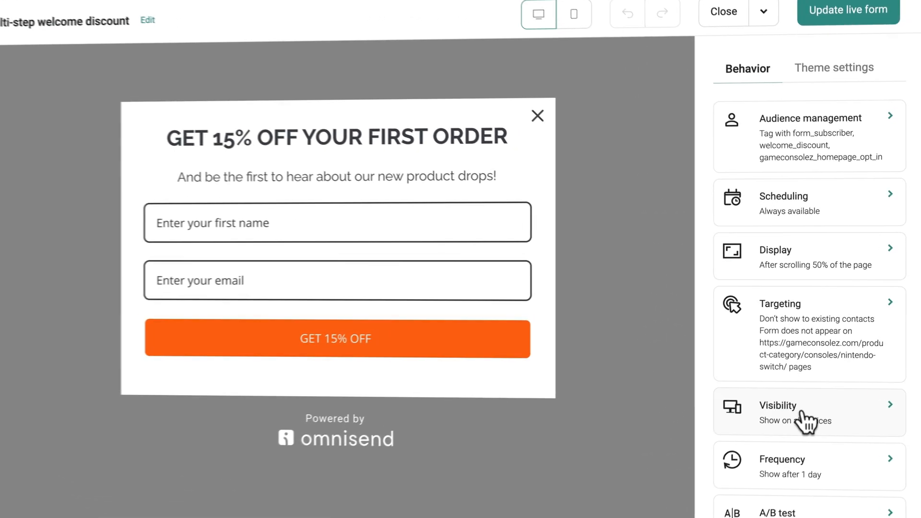
pyautogui.click(823, 388)
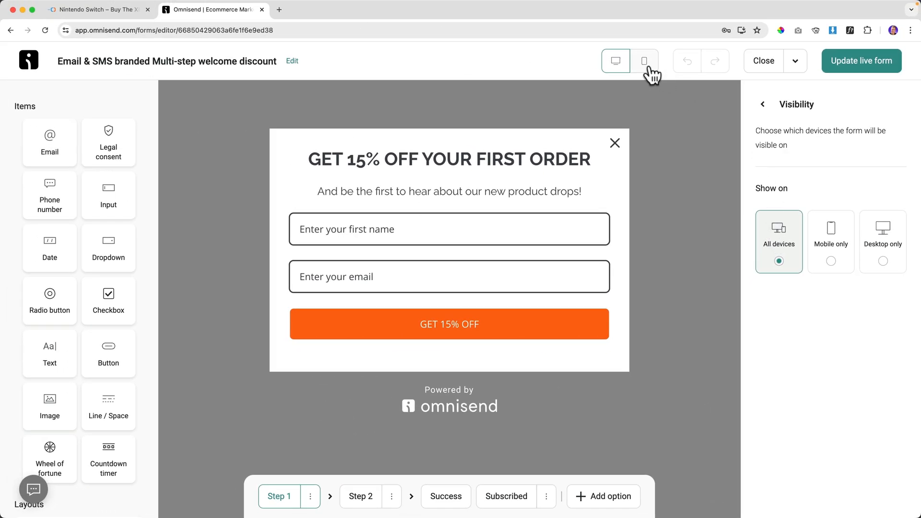
pyautogui.click(645, 62)
pyautogui.click(615, 64)
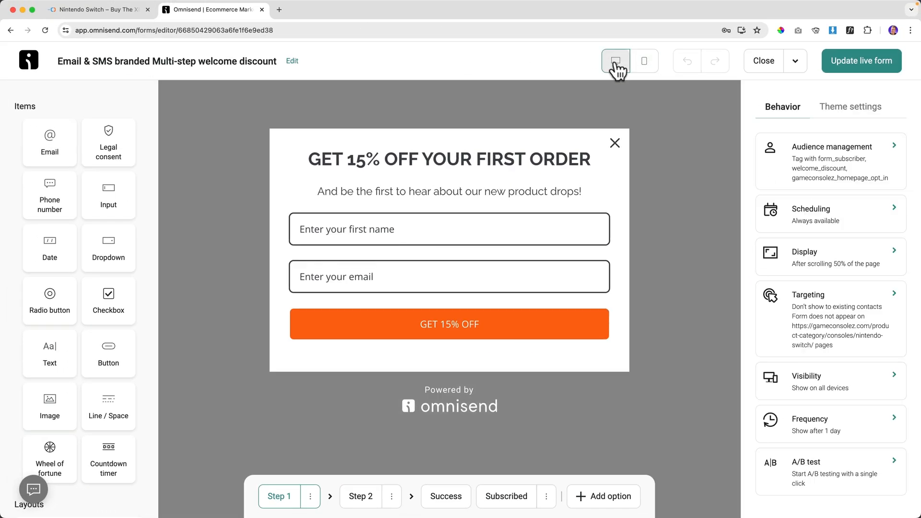
pyautogui.click(823, 427)
pyautogui.click(118, 10)
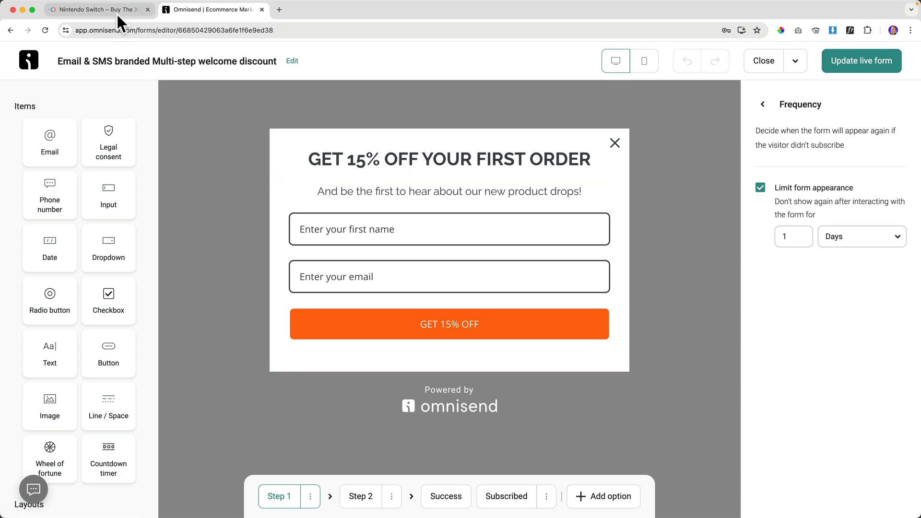
pyautogui.click(98, 134)
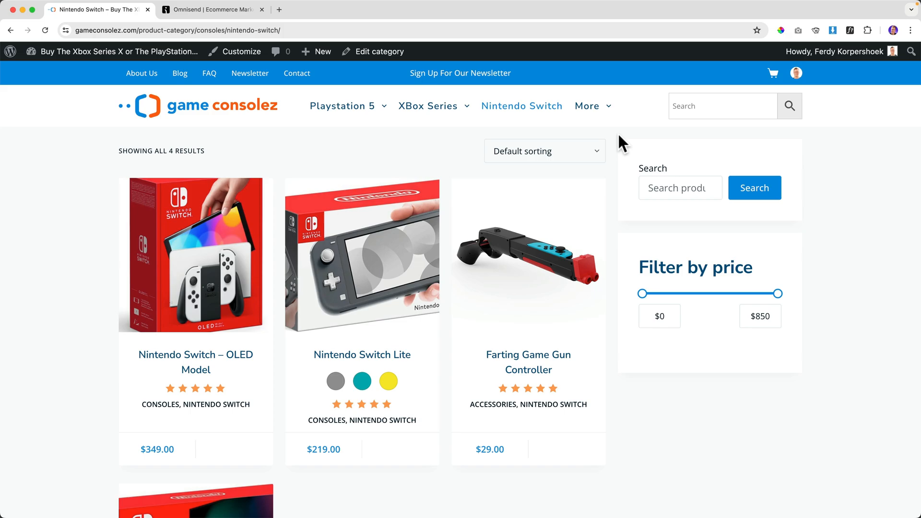
# Check the 15% discount popup on the live Game Consolez homepage in a private window, then return to Omnisend.
pyautogui.rightClick(236, 107)
pyautogui.click(276, 131)
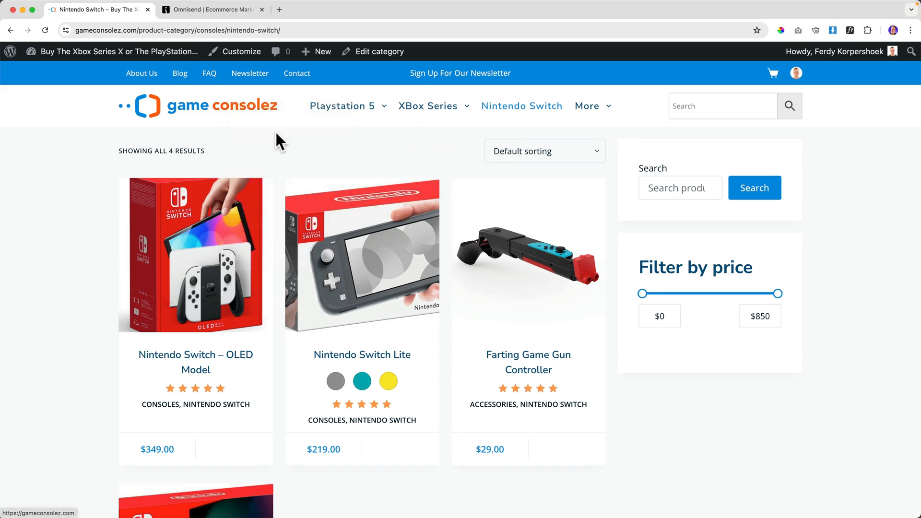
pyautogui.scroll(-7, 473, 212)
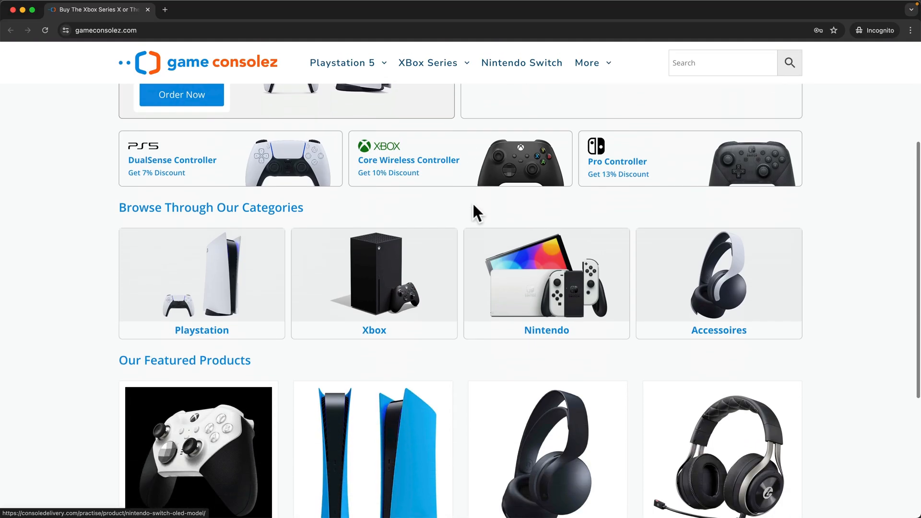
pyautogui.click(626, 147)
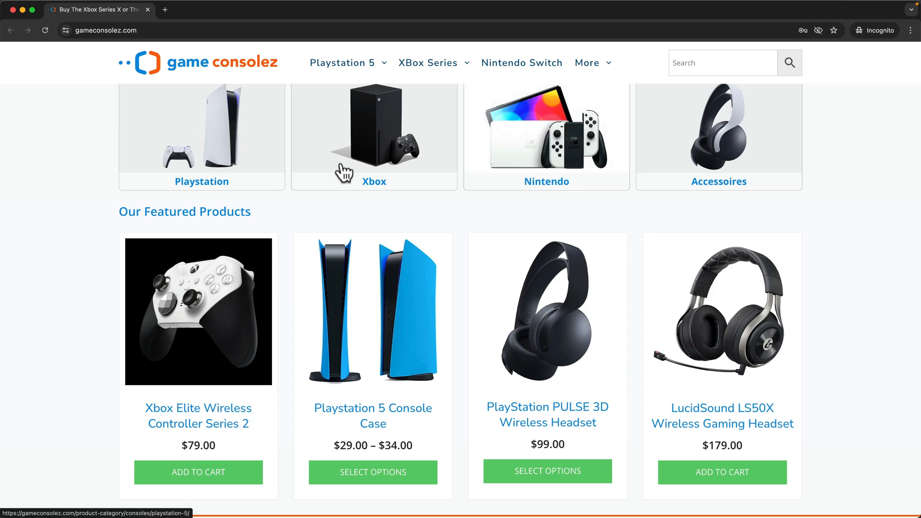
pyautogui.scroll(3, 427, 225)
pyautogui.scroll(5, 429, 224)
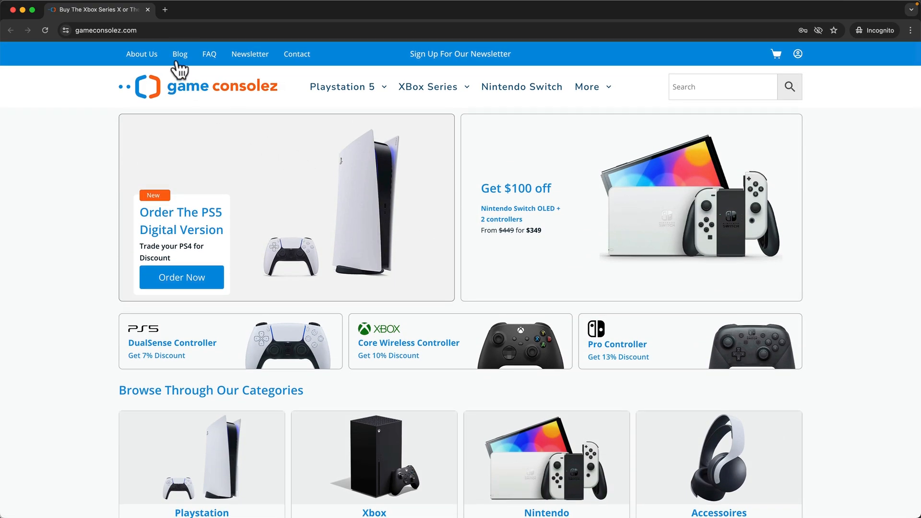
pyautogui.click(148, 9)
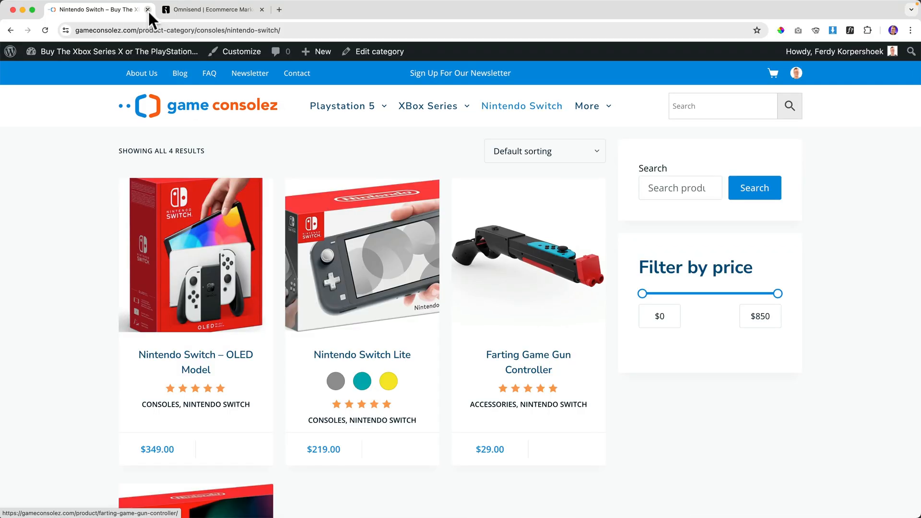
pyautogui.click(220, 11)
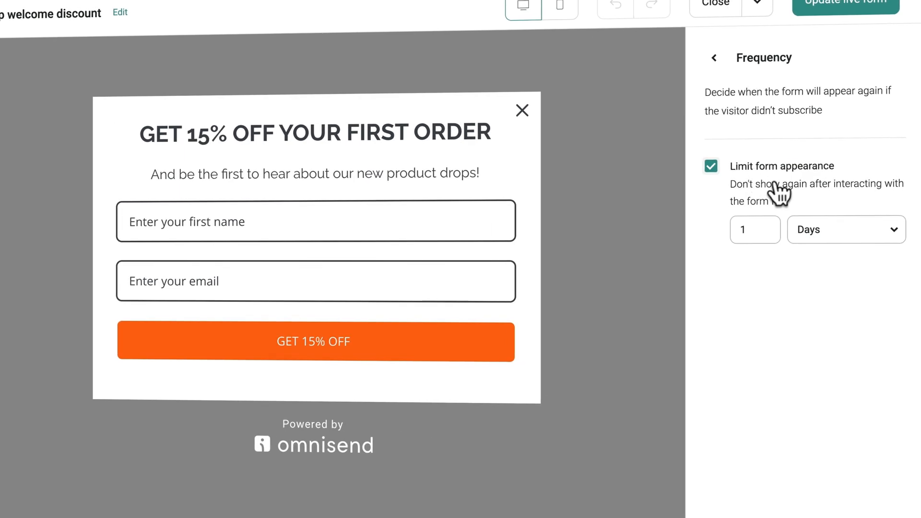
# Try Hours as the repeat-limit unit, then switch it back to Days so the limit stays 1 day.
pyautogui.click(792, 233)
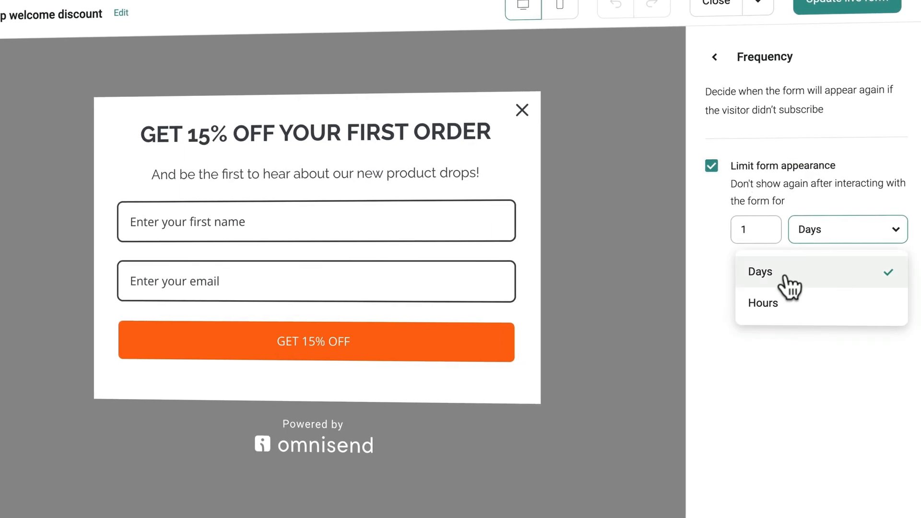
pyautogui.click(768, 303)
pyautogui.click(797, 232)
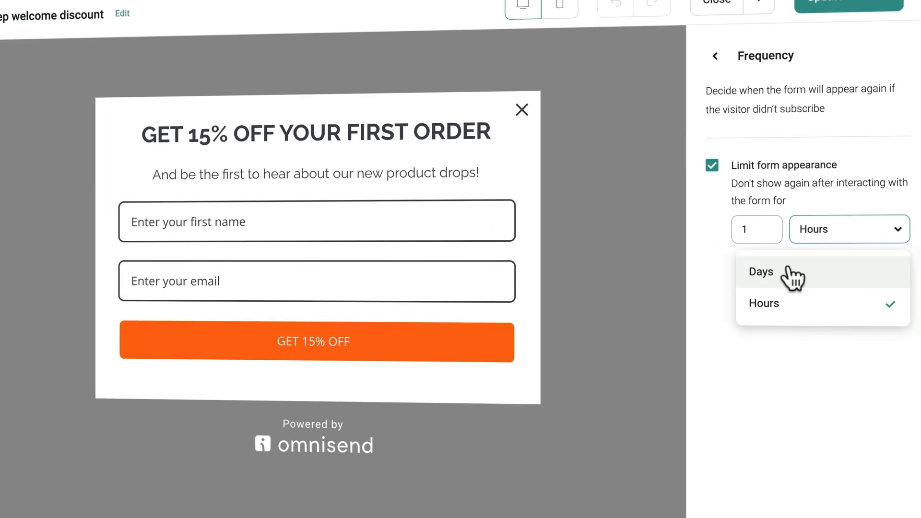
pyautogui.click(790, 273)
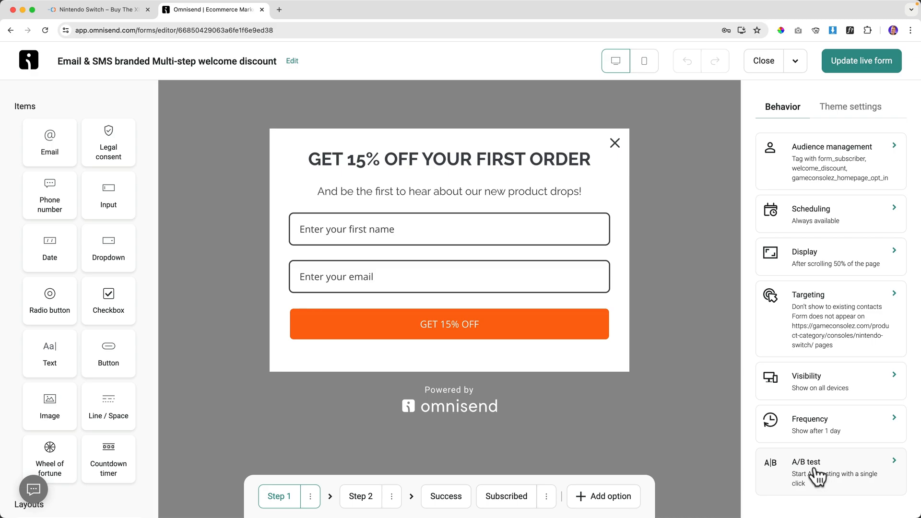
# Update the live form, set up a 50/50 A/B test, and open the Version B copy.
pyautogui.click(895, 62)
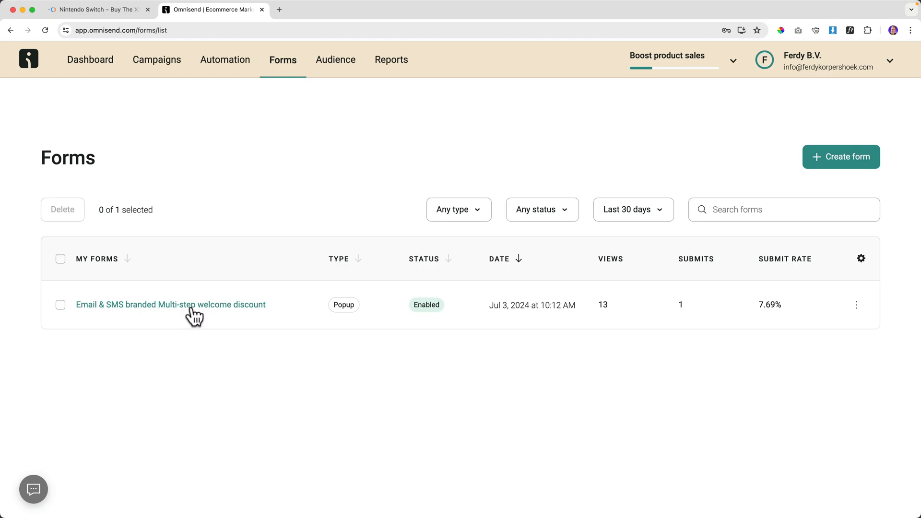
pyautogui.click(192, 306)
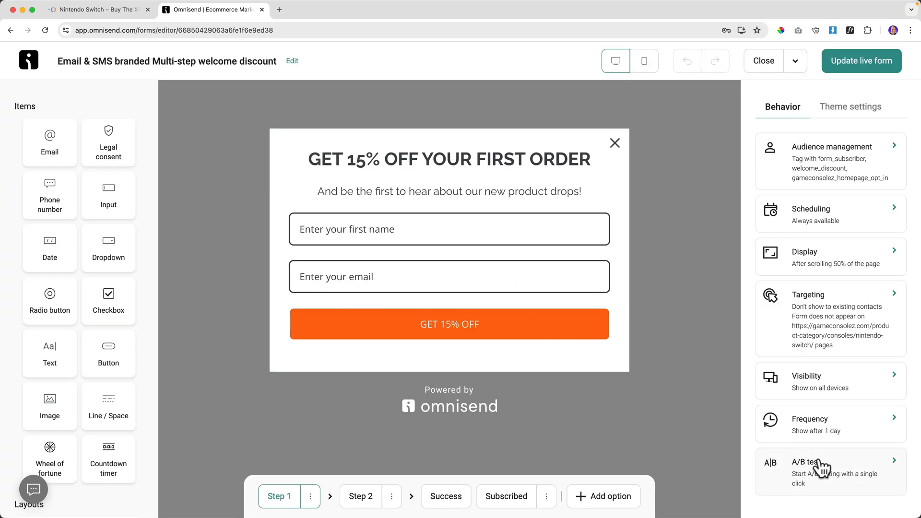
pyautogui.click(825, 475)
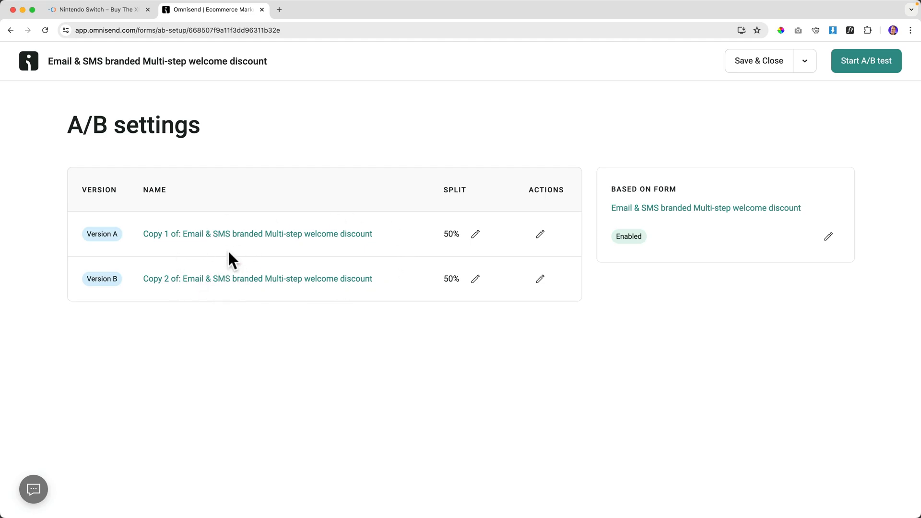
pyautogui.click(226, 280)
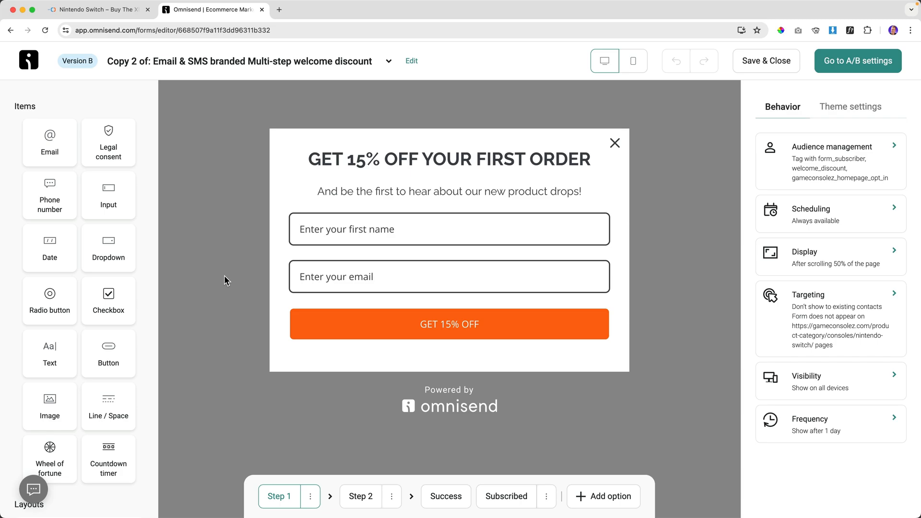
# Try editing the headline's 15% figure and select the GET 15% OFF submit button.
pyautogui.click(411, 163)
pyautogui.moveTo(364, 161); pyautogui.dragTo(359, 160)
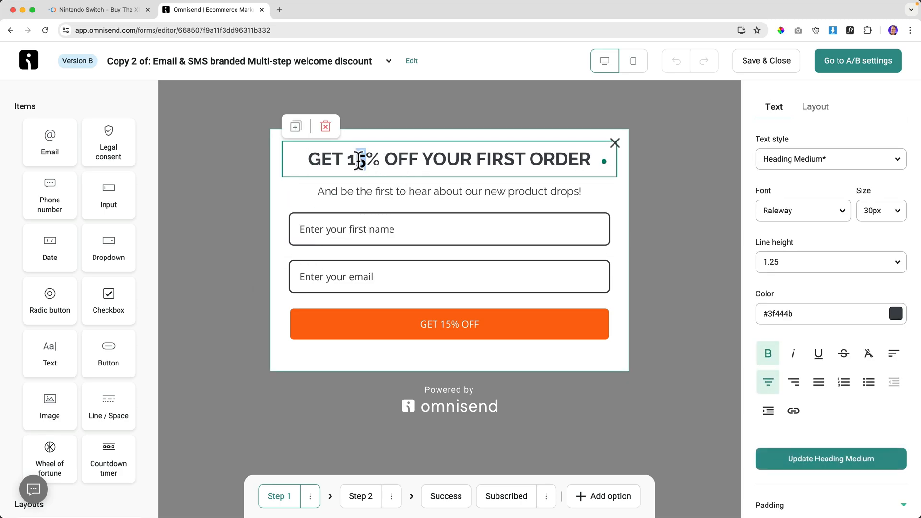
pyautogui.write('0')
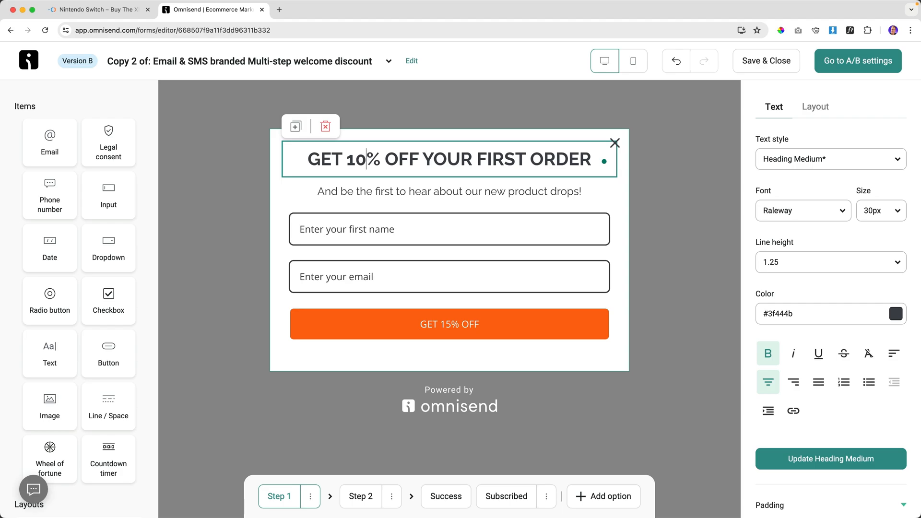
pyautogui.click(448, 323)
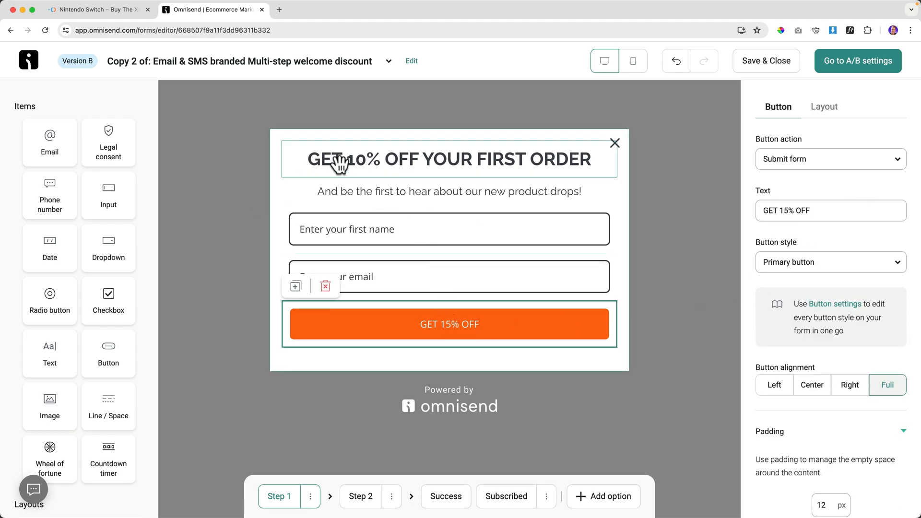
pyautogui.click(357, 159)
pyautogui.click(434, 329)
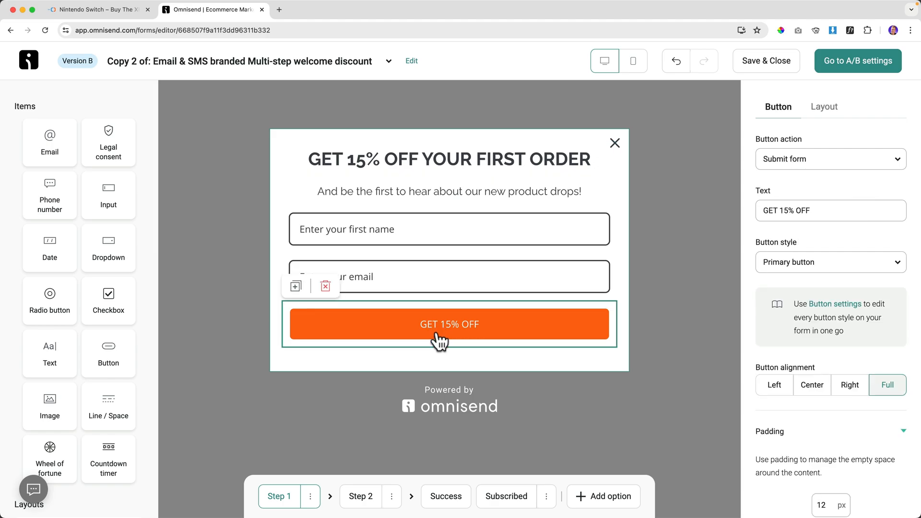
# Review the form's vertical alignment options and centre the submit button instead of full width.
pyautogui.click(823, 108)
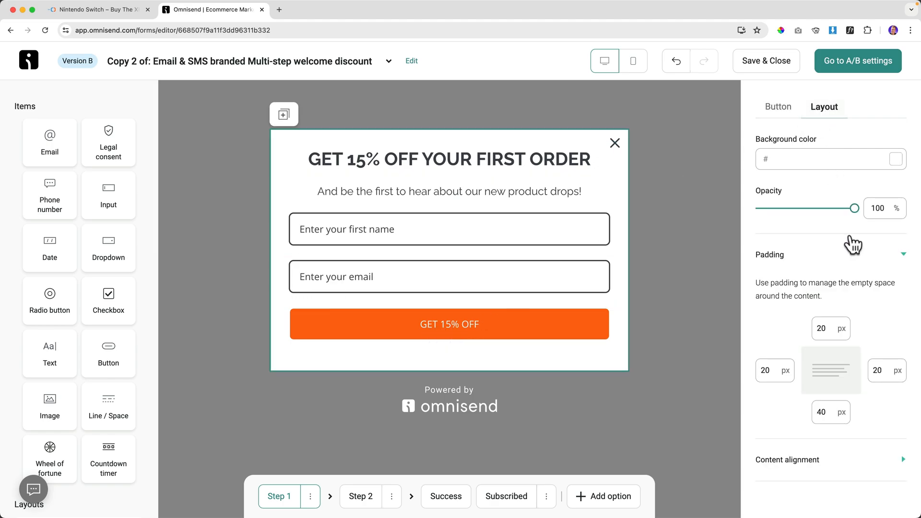
pyautogui.click(832, 459)
pyautogui.scroll(-1, 834, 453)
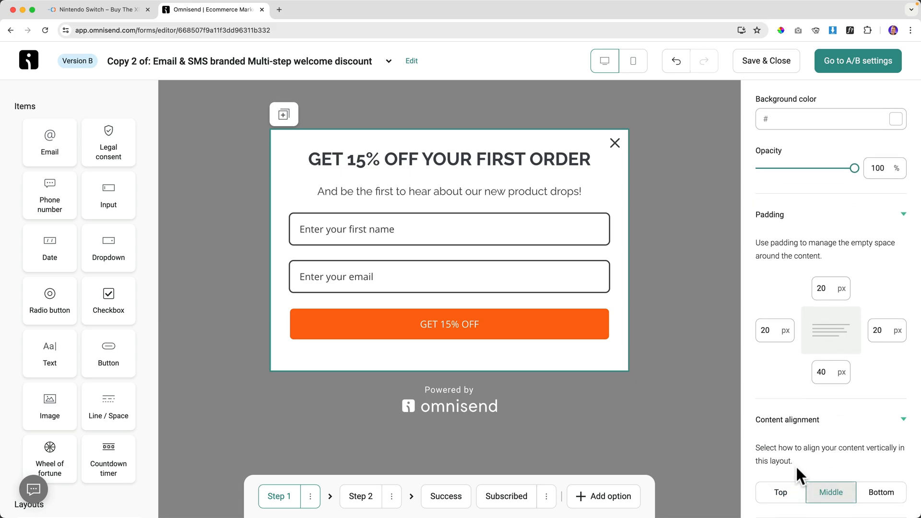
pyautogui.scroll(1, 796, 465)
pyautogui.click(780, 108)
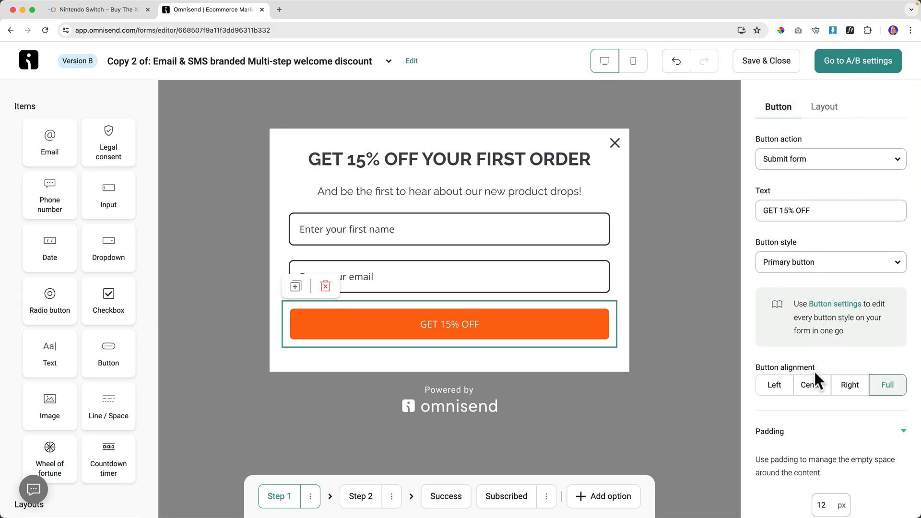
pyautogui.click(815, 388)
pyautogui.scroll(-3, 813, 391)
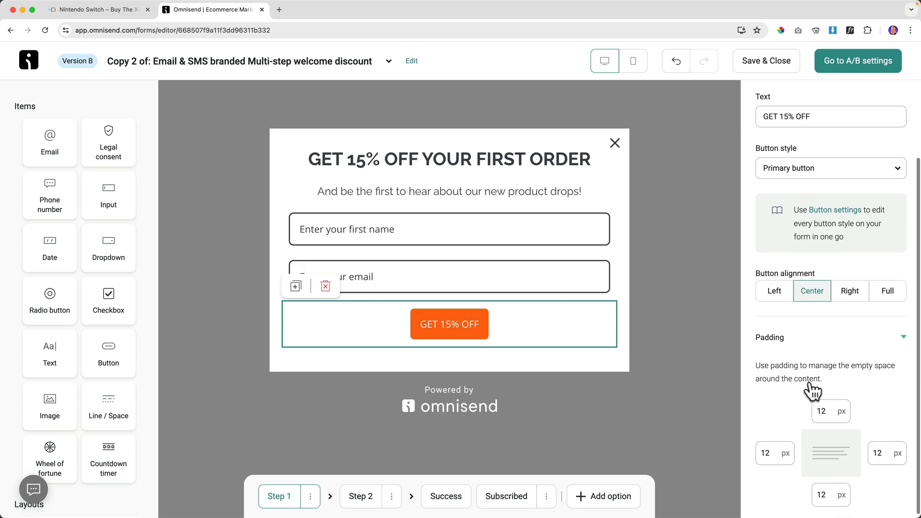
pyautogui.scroll(2, 815, 361)
pyautogui.scroll(1, 814, 361)
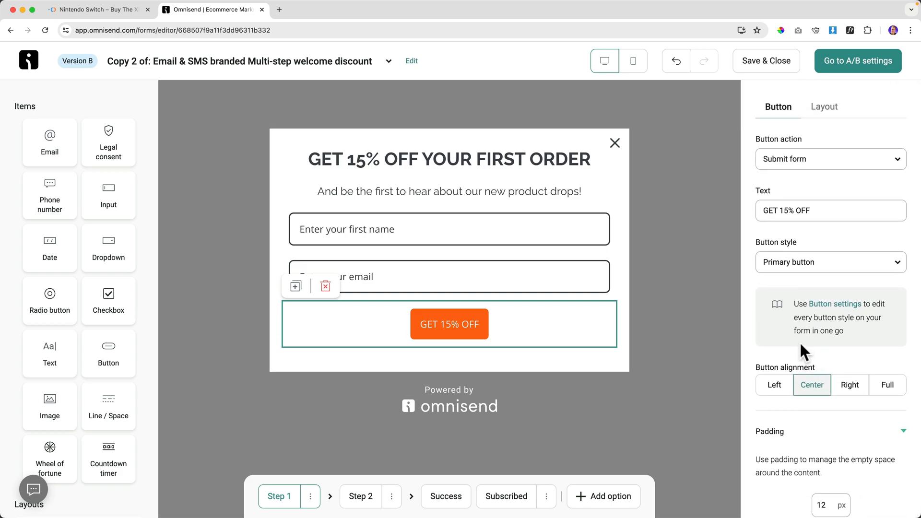
# Extend the headline with 'WHEN YOU SIGN UP FOR OUR NEWSLETTER' and save Version B.
pyautogui.click(376, 161)
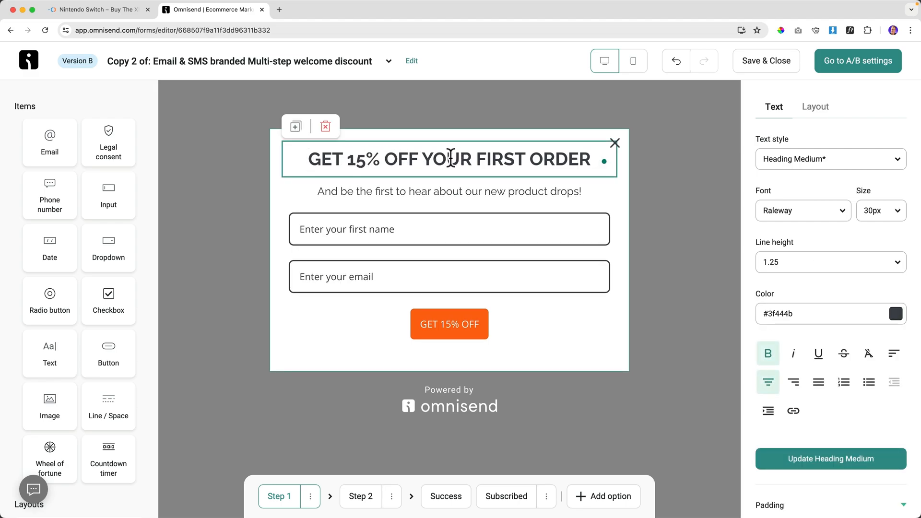
pyautogui.write('WHEN YOU SIGN UP')
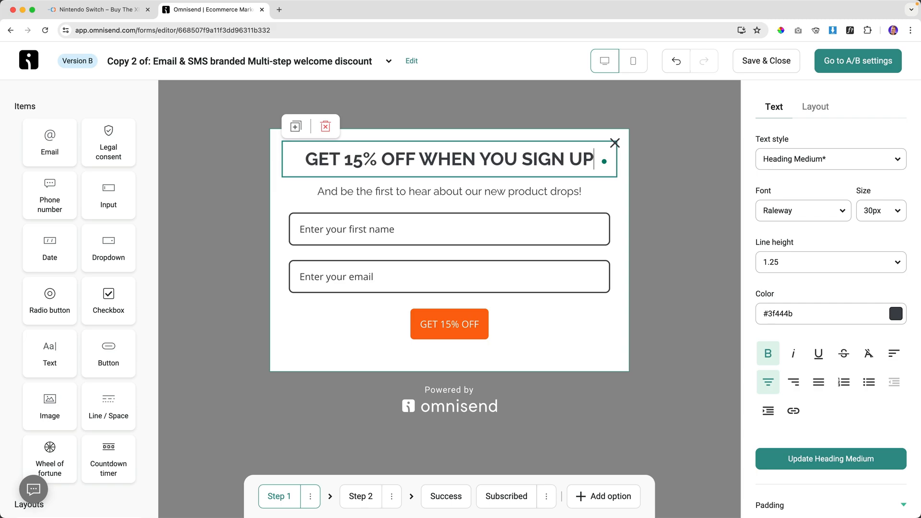
pyautogui.write(' FOR OUR NEWSLET')
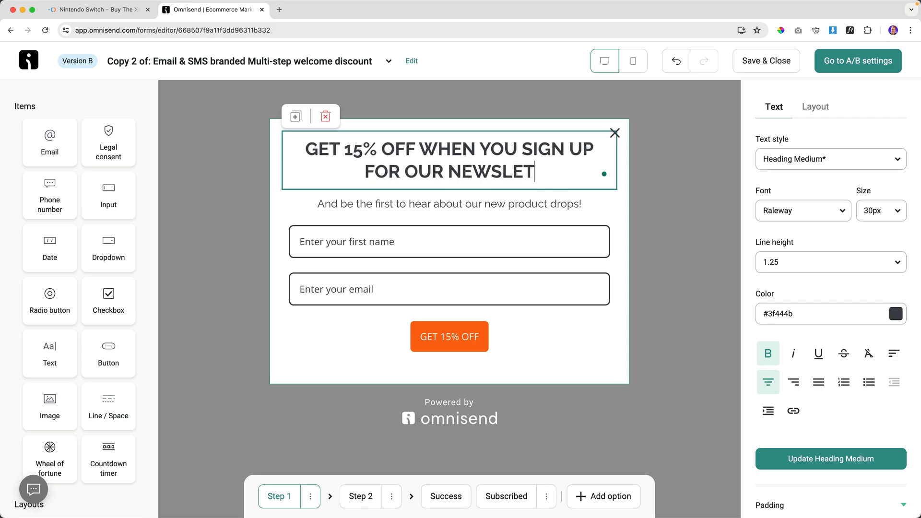
pyautogui.write('TER')
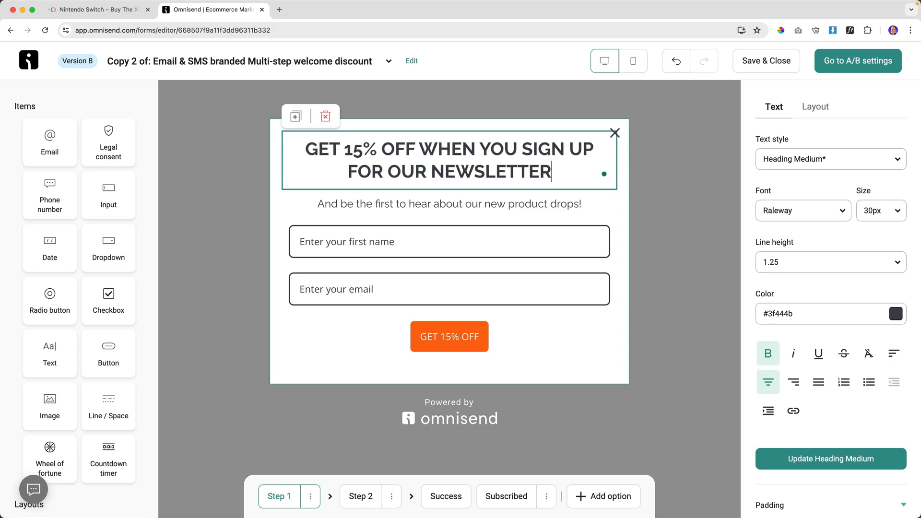
pyautogui.click(755, 62)
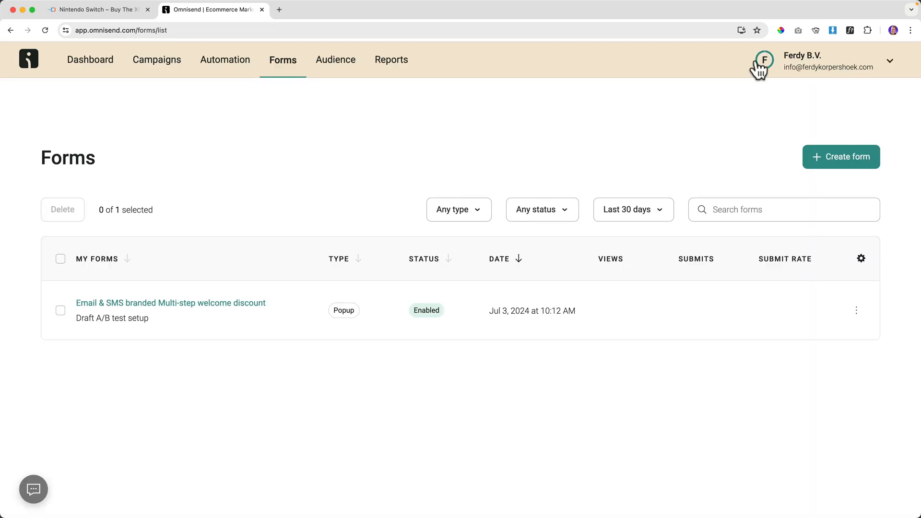
# Check the form's Draft A/B test setup status and open its A/B test settings to start the test.
pyautogui.moveTo(76, 319); pyautogui.dragTo(121, 321)
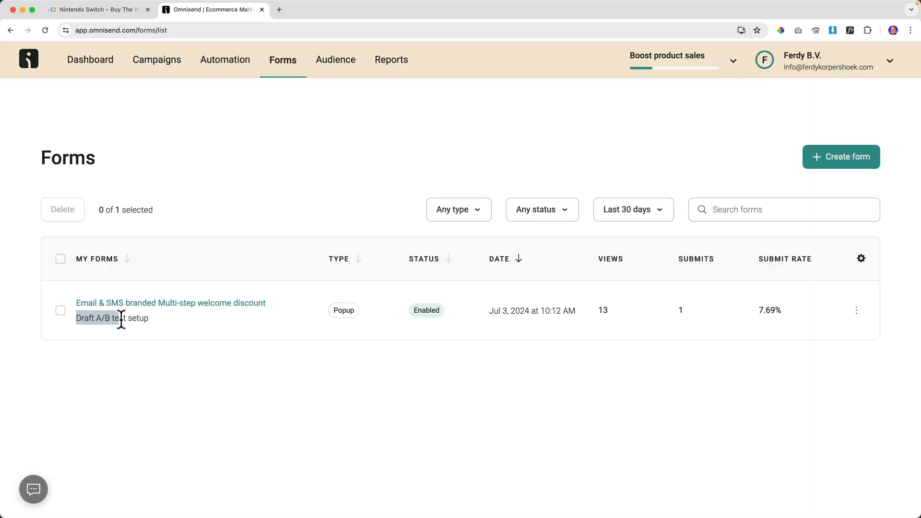
pyautogui.click(156, 318)
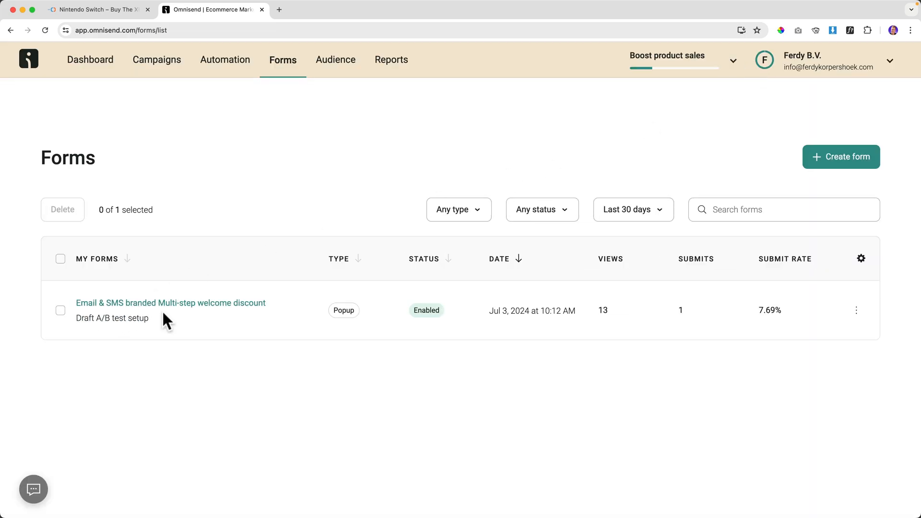
pyautogui.click(171, 306)
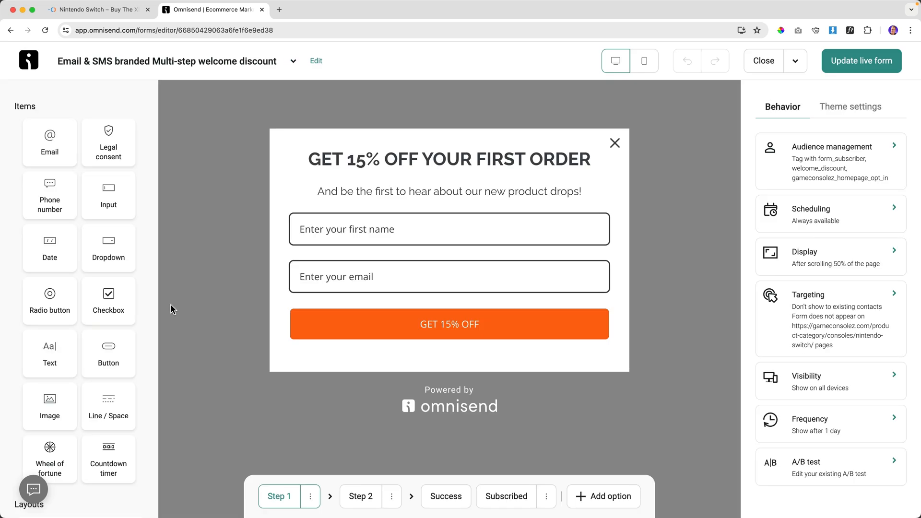
pyautogui.click(814, 475)
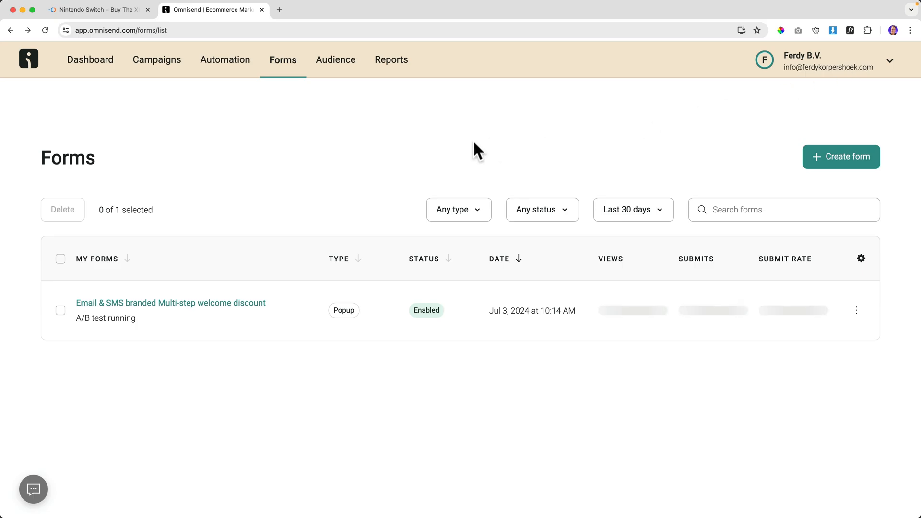
# View the discount popup on the live homepage in a private window, then close it.
pyautogui.click(102, 11)
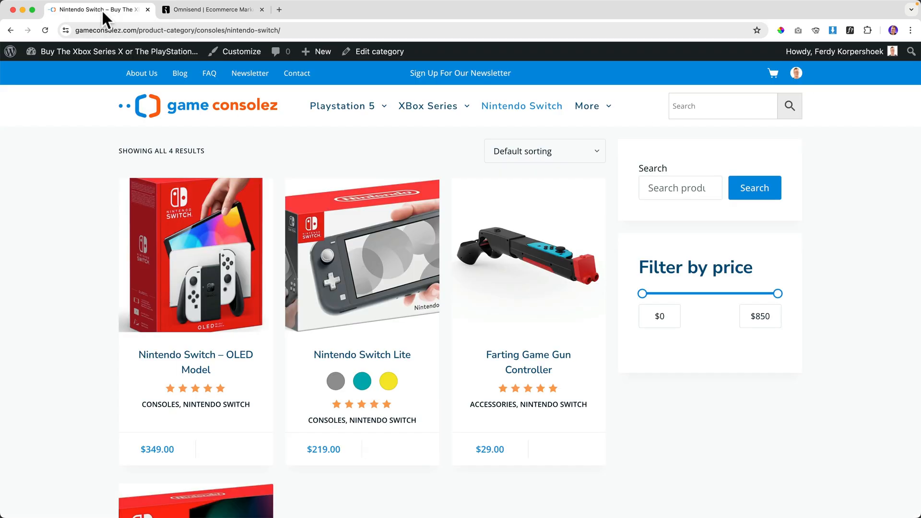
pyautogui.click(200, 113)
pyautogui.rightClick(193, 101)
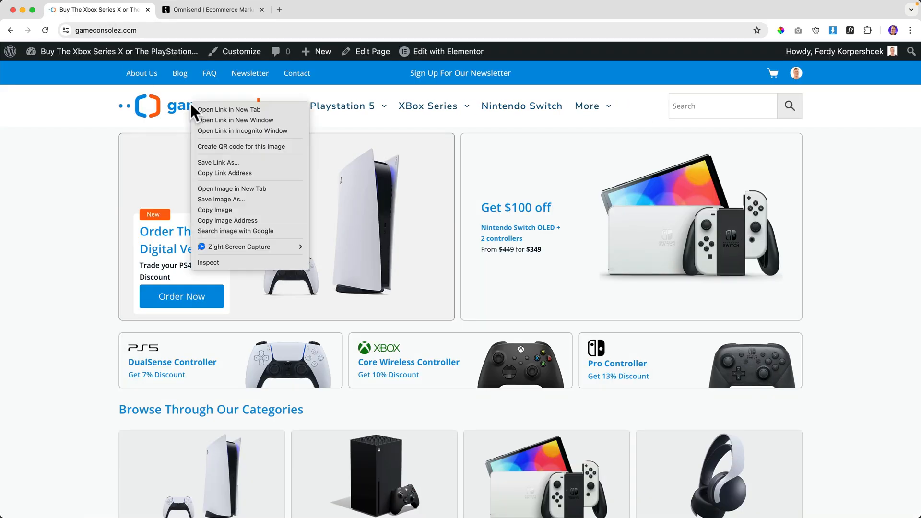
pyautogui.click(213, 131)
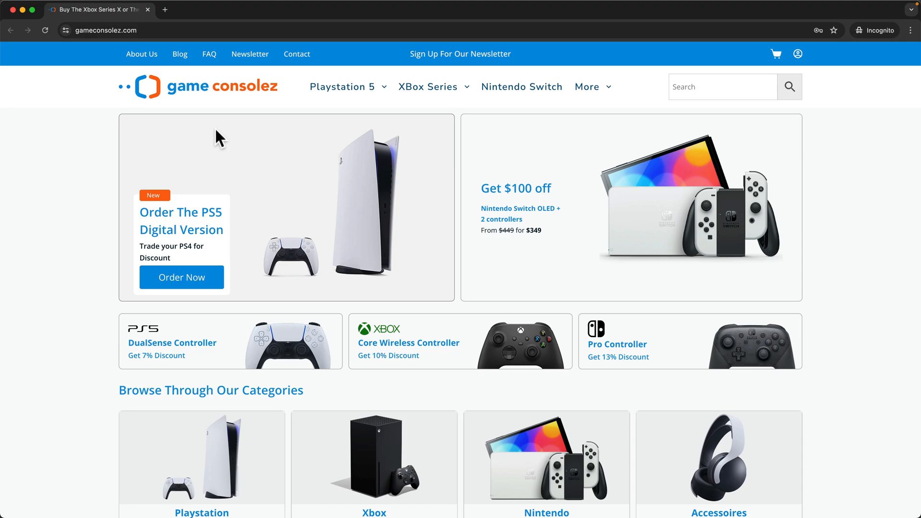
pyautogui.scroll(-5, 215, 128)
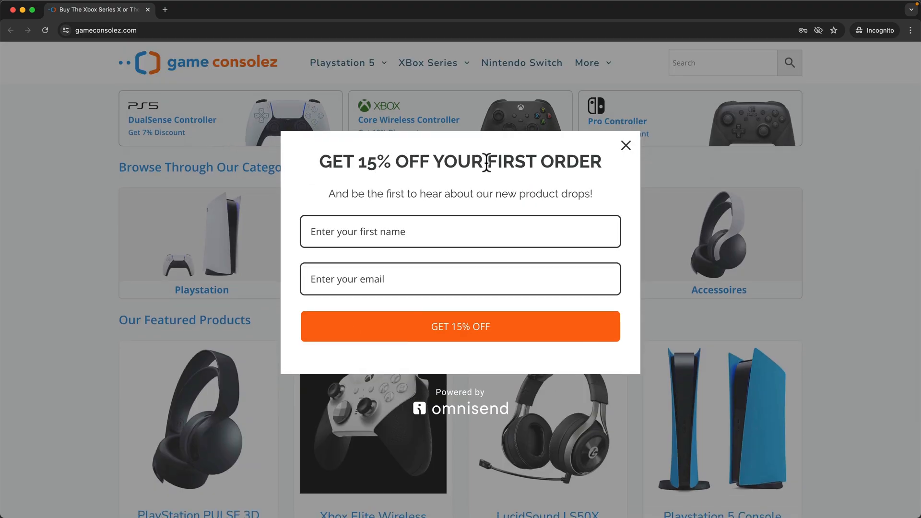
pyautogui.click(626, 146)
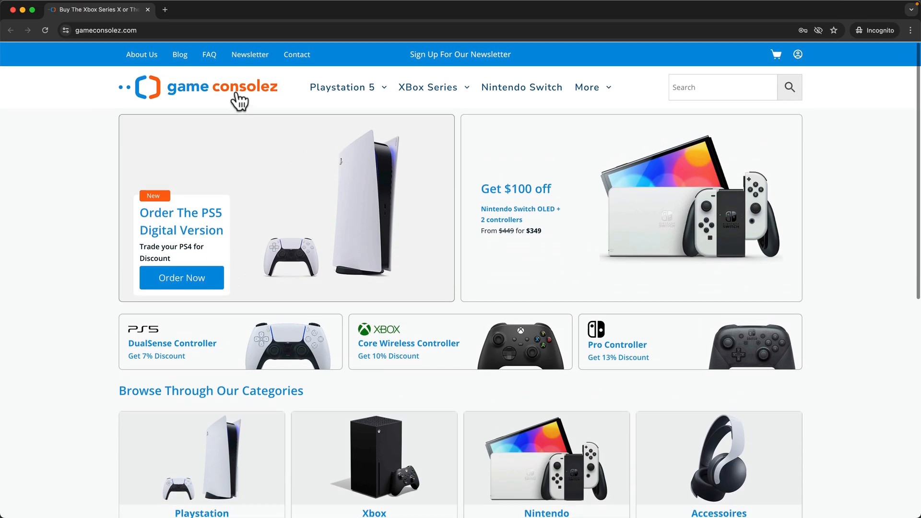
pyautogui.click(148, 10)
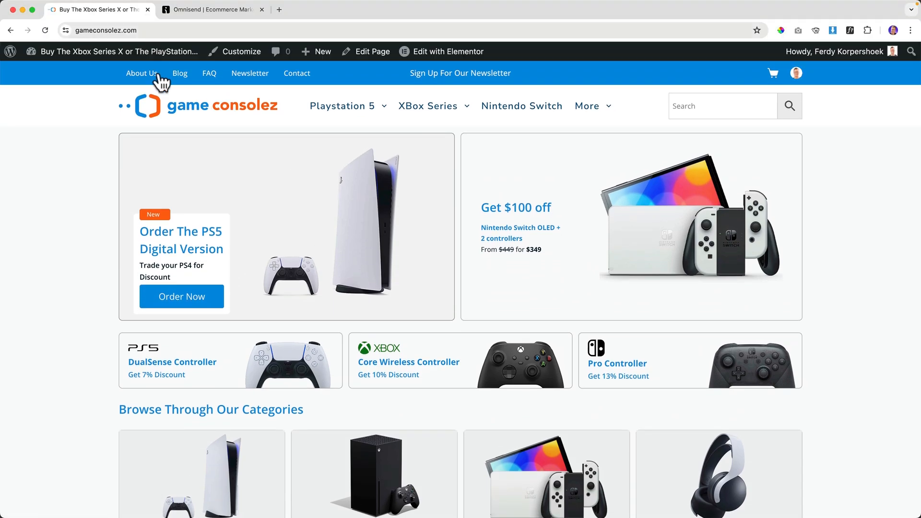
# Revisit the homepage privately to see the newsletter sign-up popup, then return to Omnisend Forms.
pyautogui.rightClick(190, 109)
pyautogui.click(214, 134)
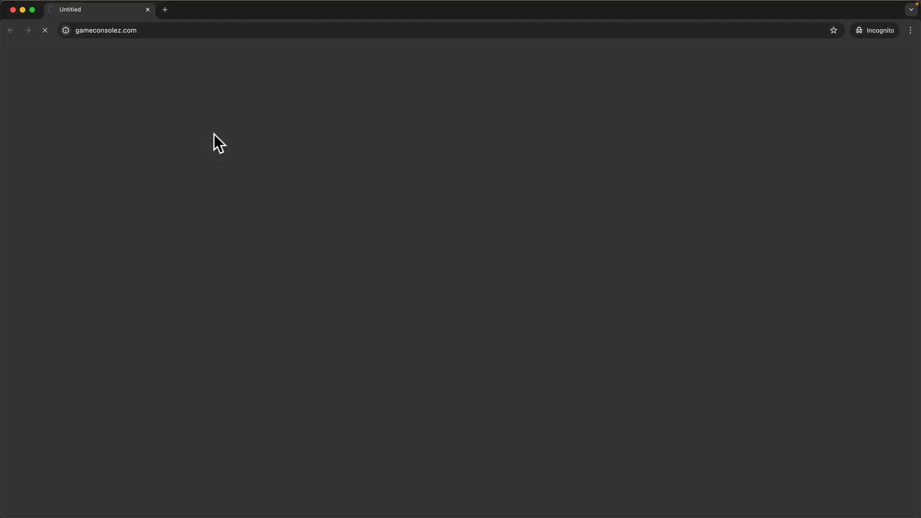
pyautogui.scroll(-5, 216, 133)
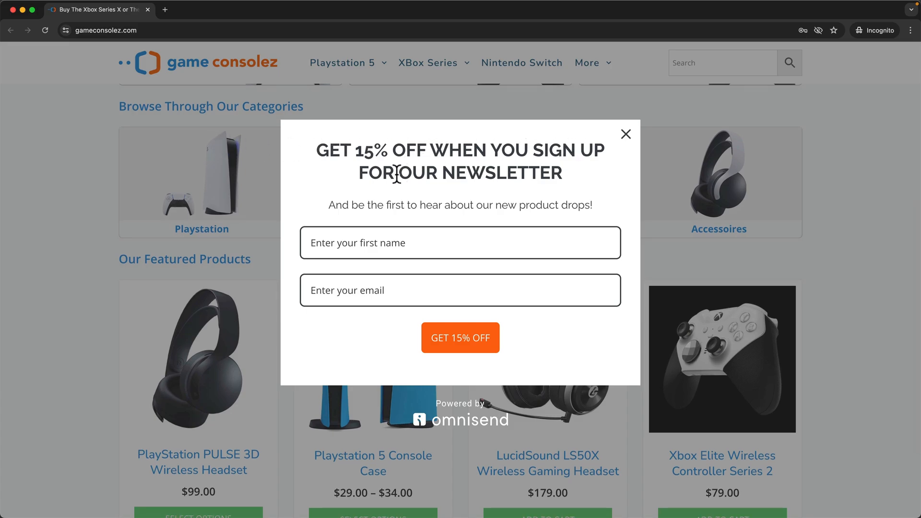
pyautogui.click(626, 134)
pyautogui.click(148, 10)
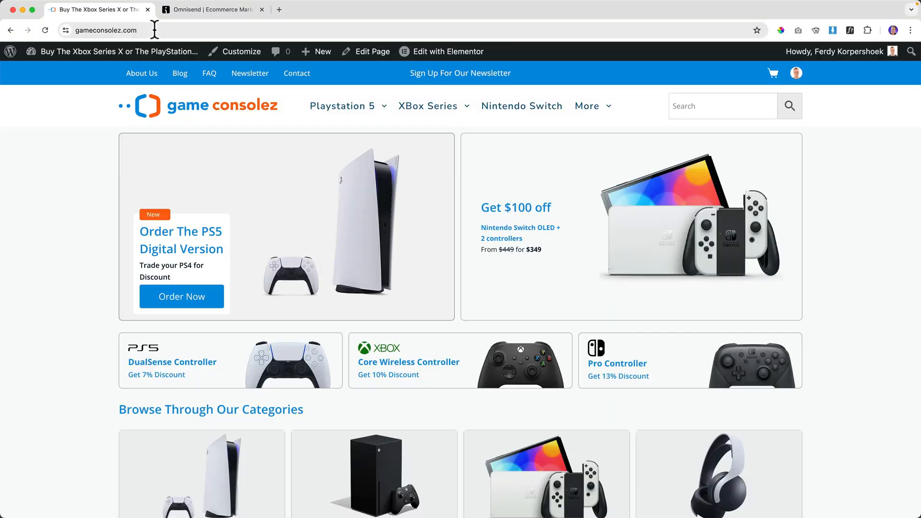
pyautogui.click(193, 9)
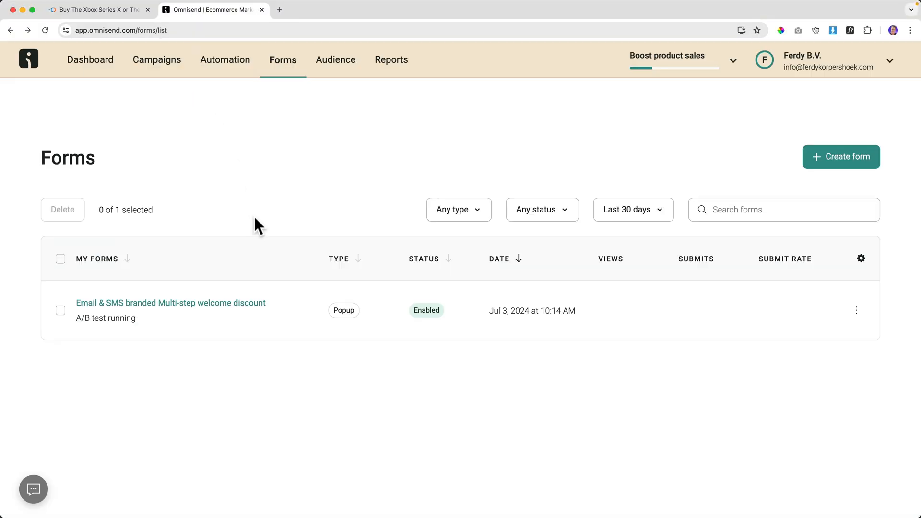
# Review the A/B results (2 views for A, 1 for B) without choosing a winner, then open Version A.
pyautogui.press('super+r')
pyautogui.click(205, 303)
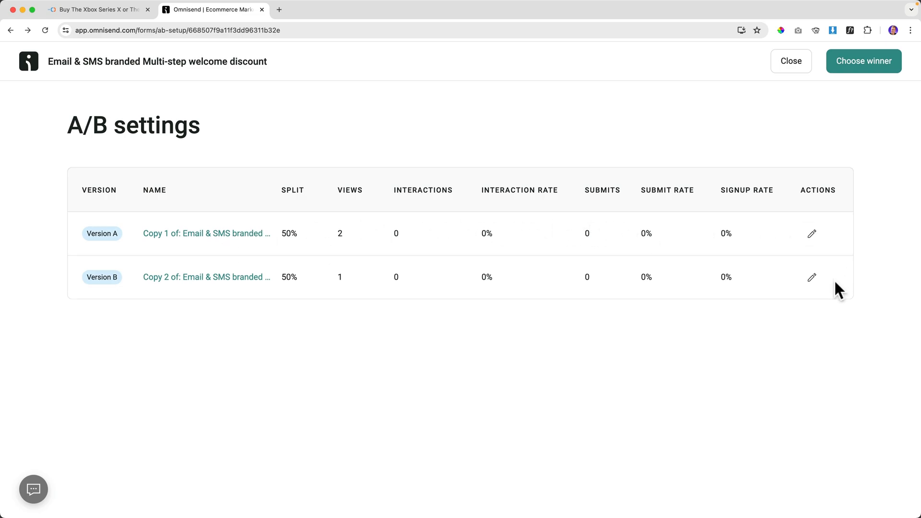
pyautogui.click(858, 71)
pyautogui.click(339, 283)
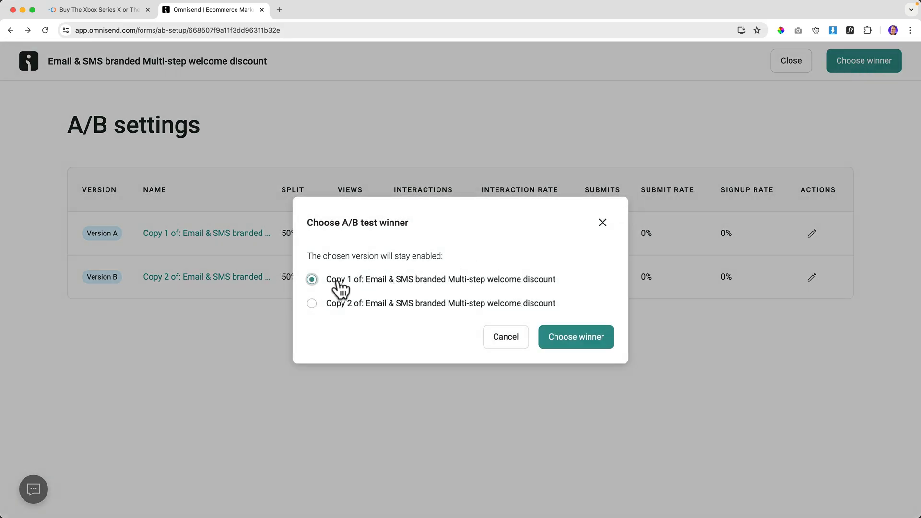
pyautogui.click(603, 223)
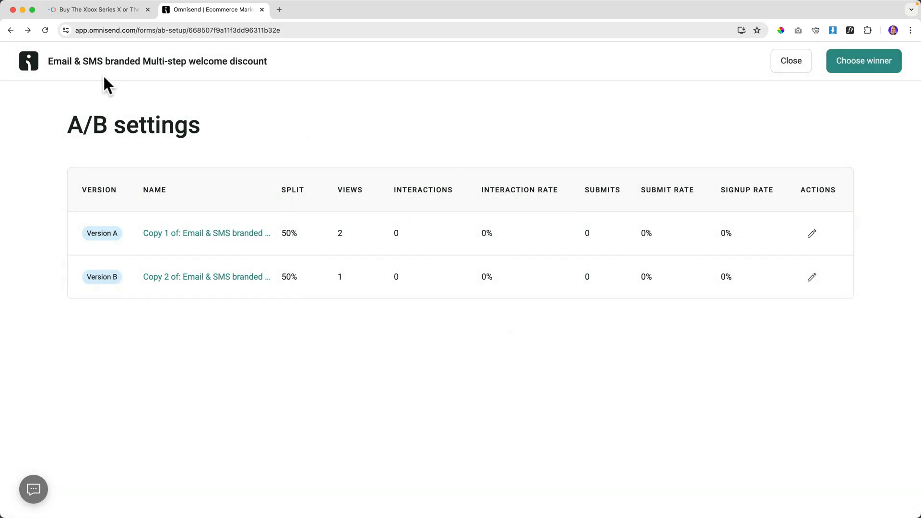
pyautogui.click(185, 234)
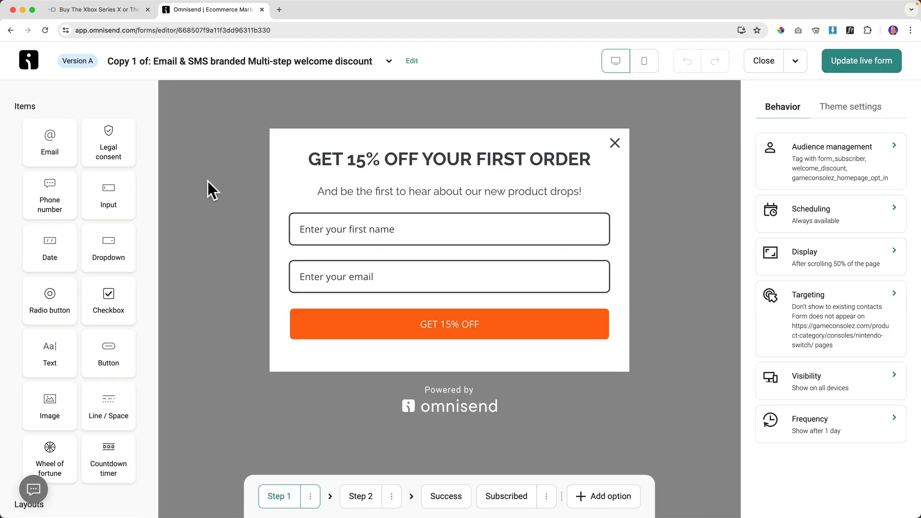
# Rename Version A to 'GameConsolez 15% Discount Newsletter | Version A'.
pyautogui.click(389, 61)
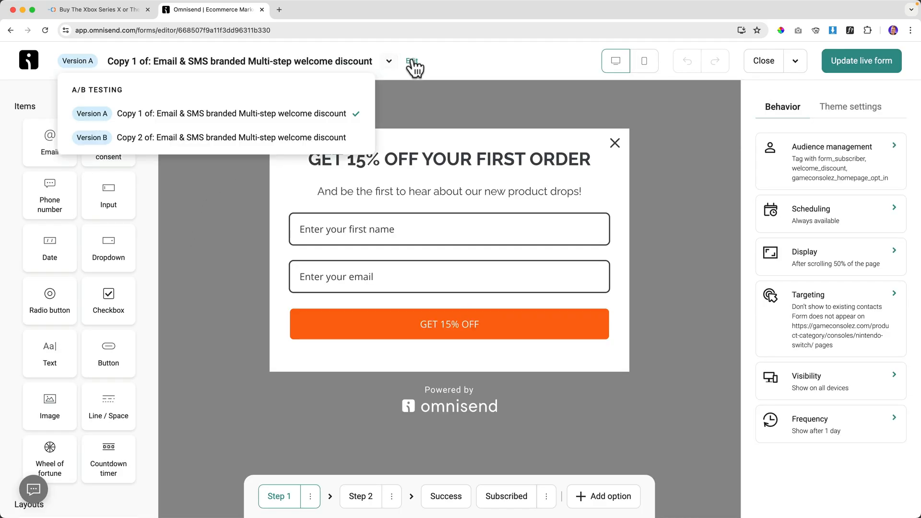
pyautogui.click(412, 60)
pyautogui.tripleClick(355, 276)
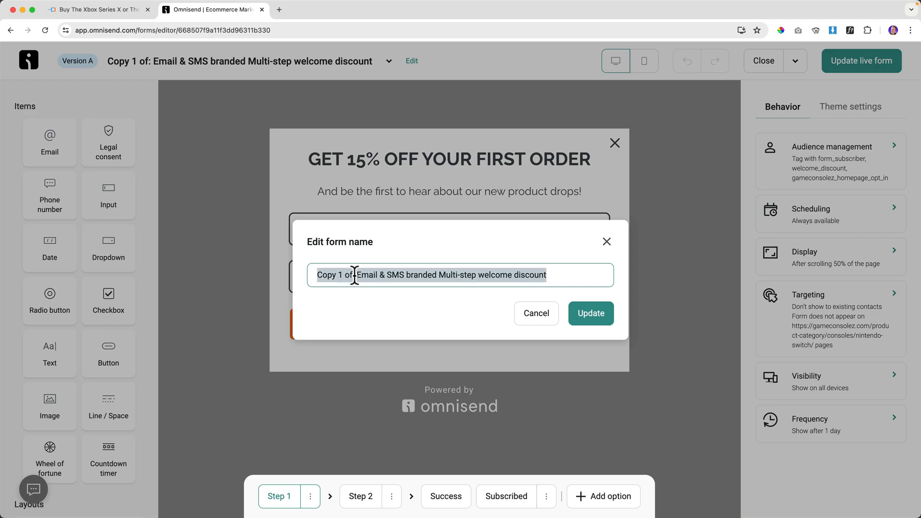
pyautogui.write('GameConsolez 15% Discount Newsletter | Version A')
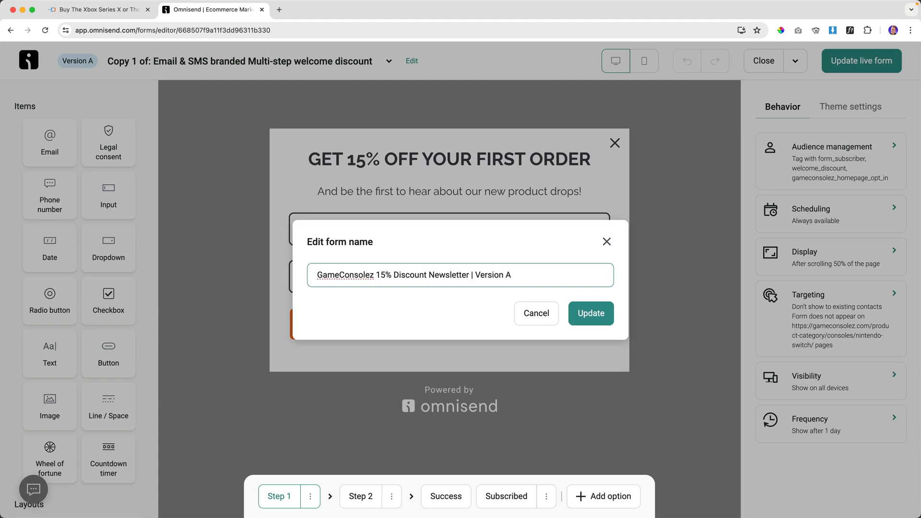
pyautogui.press('super+a')
pyautogui.press('super+c')
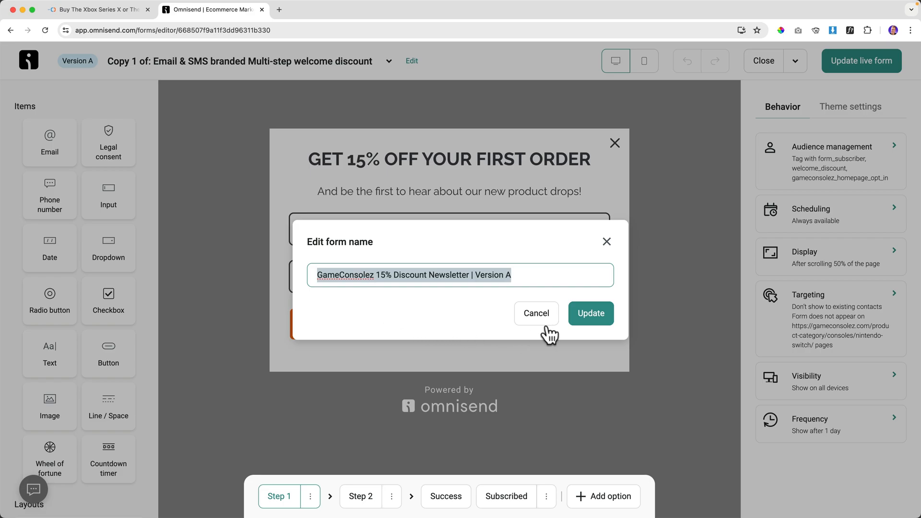
pyautogui.click(589, 318)
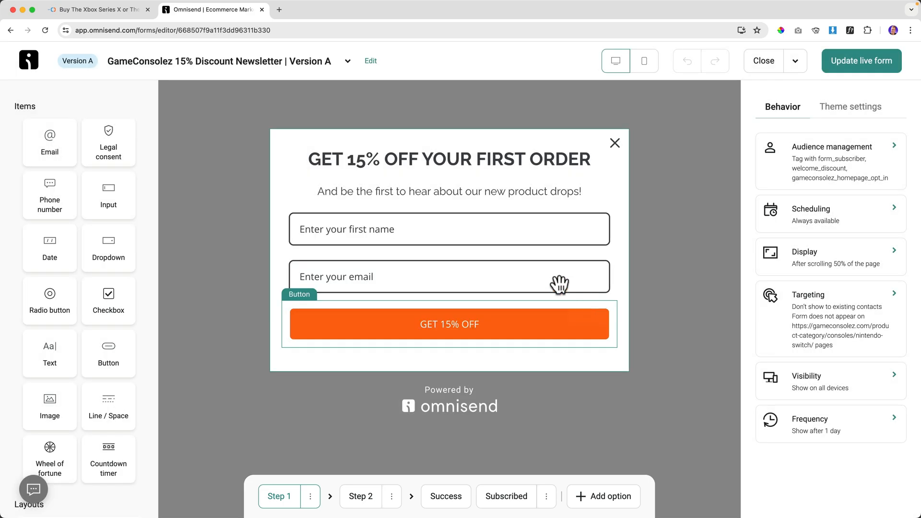
# Rename Version B to 'GameConsolez 15% Discount Newsletter | Version B' and update the live form.
pyautogui.click(347, 61)
pyautogui.click(259, 138)
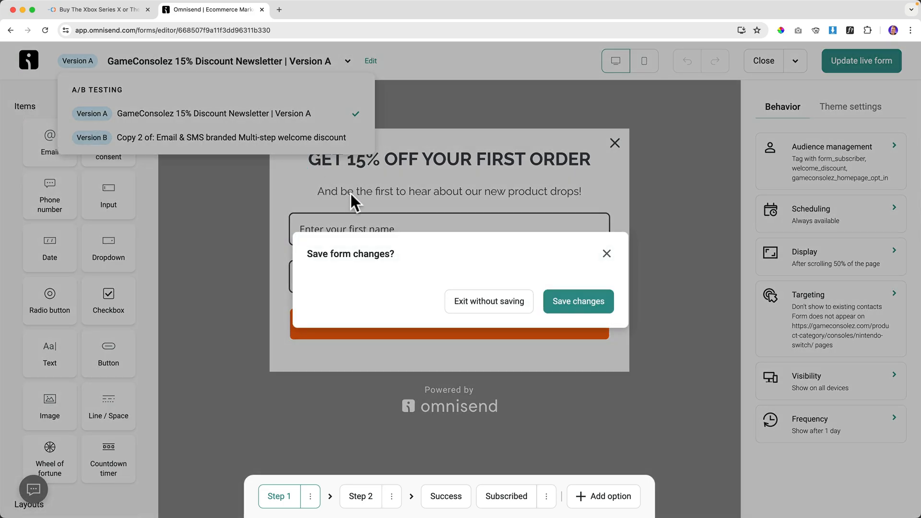
pyautogui.click(599, 301)
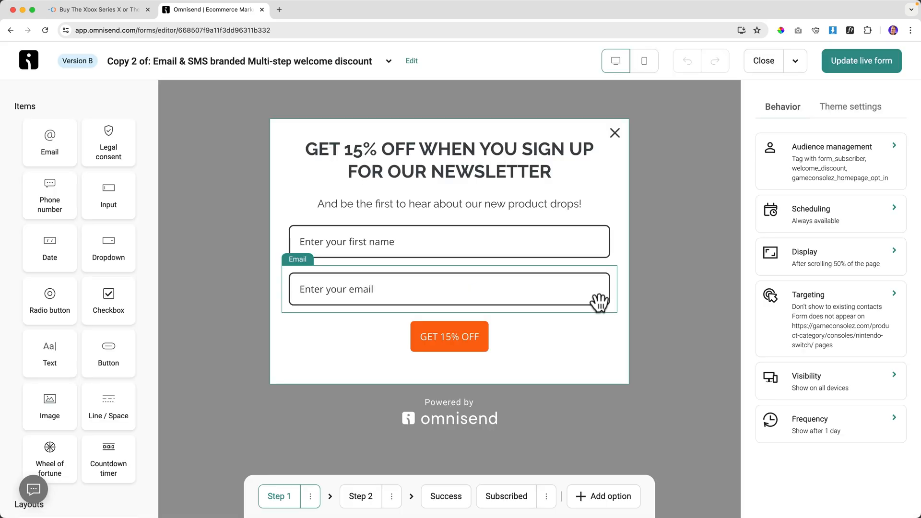
pyautogui.click(412, 61)
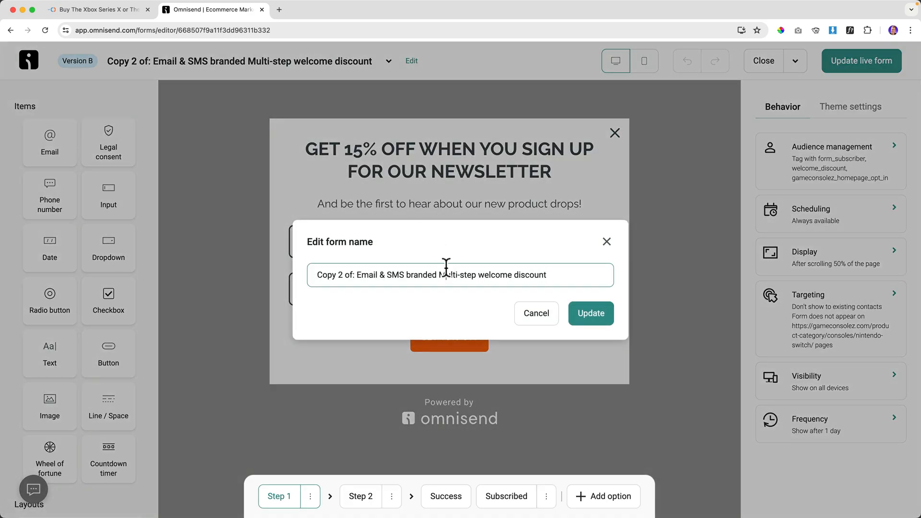
pyautogui.press('super+a')
pyautogui.press('super+v')
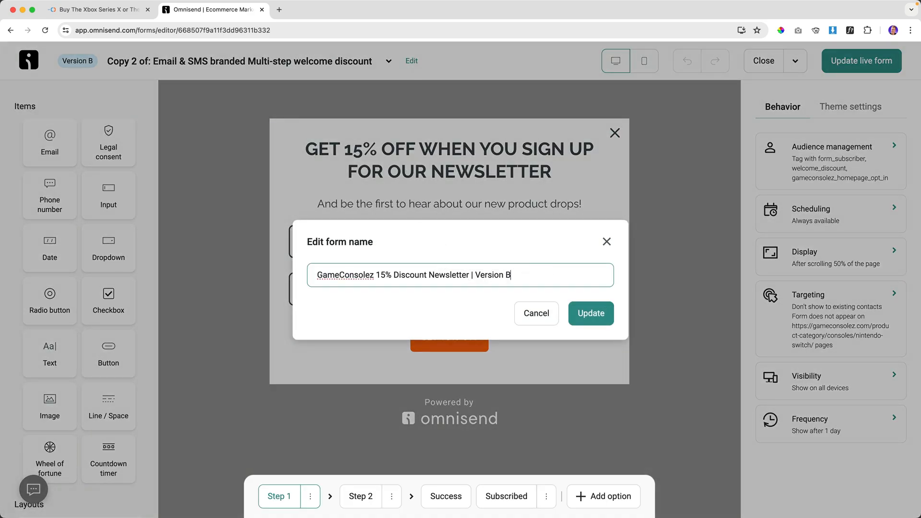
pyautogui.click(591, 317)
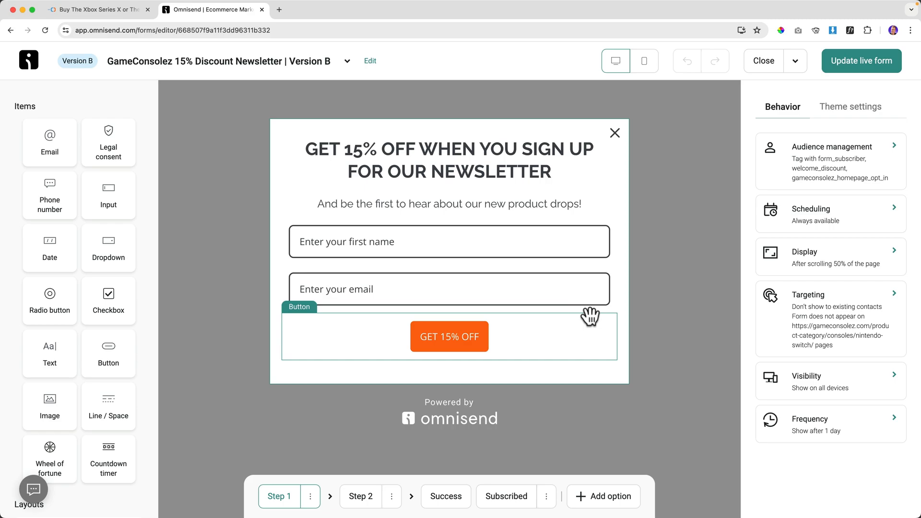
pyautogui.click(850, 70)
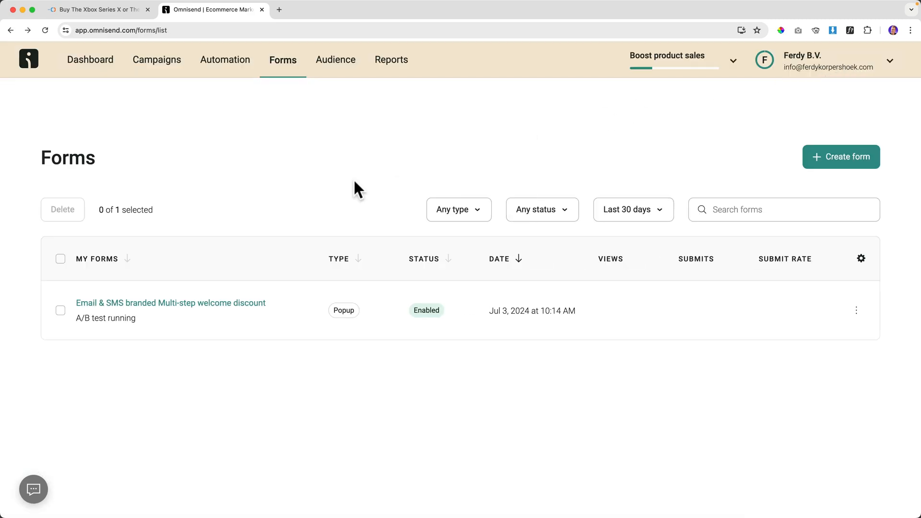
# Declare Version A the winner of the A/B test.
pyautogui.click(151, 303)
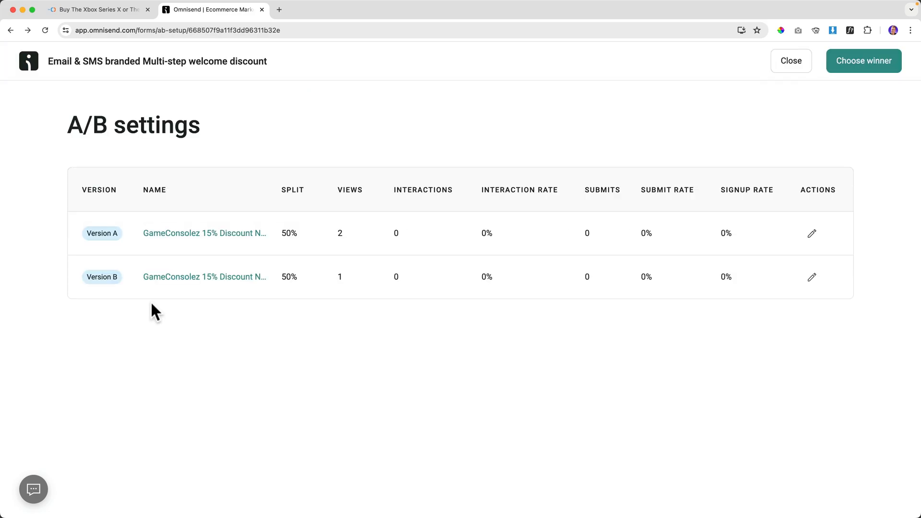
pyautogui.click(895, 63)
pyautogui.click(312, 282)
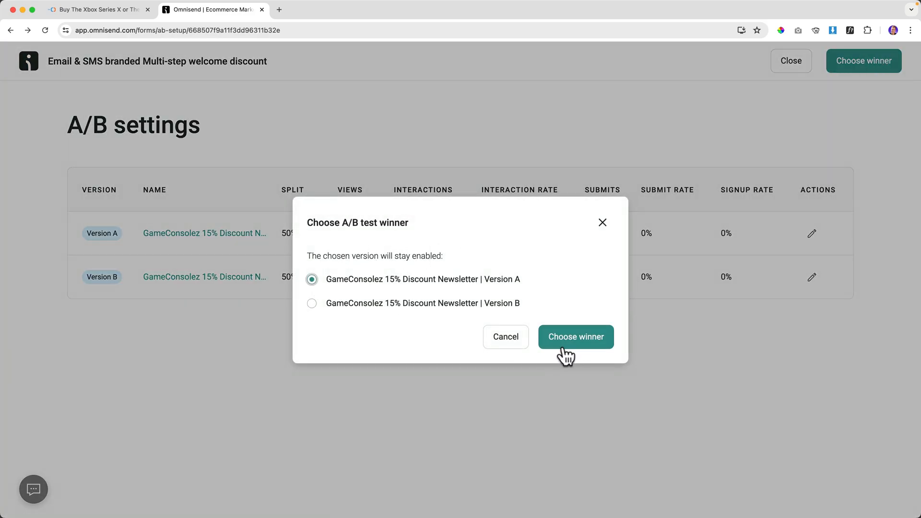
pyautogui.click(576, 341)
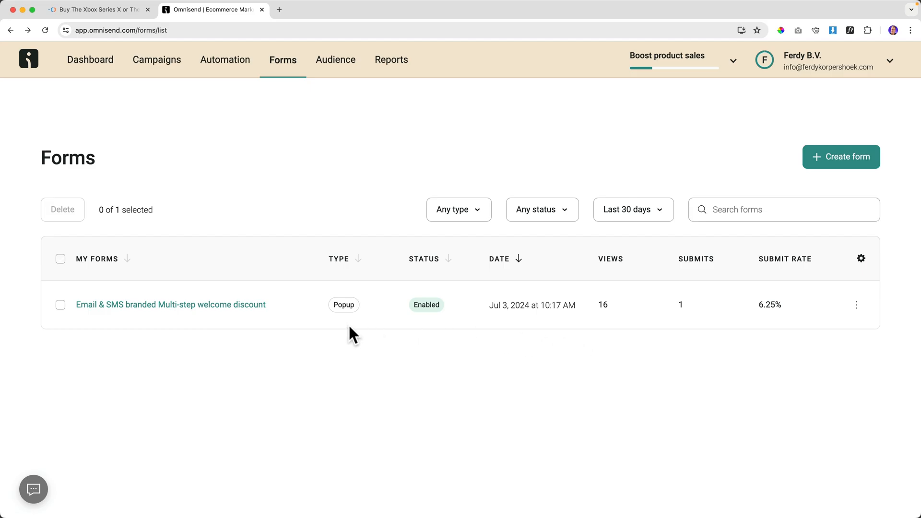
# Rename the form to 'GameConsolez 15% Discount Newsletter' and update the live form.
pyautogui.click(155, 306)
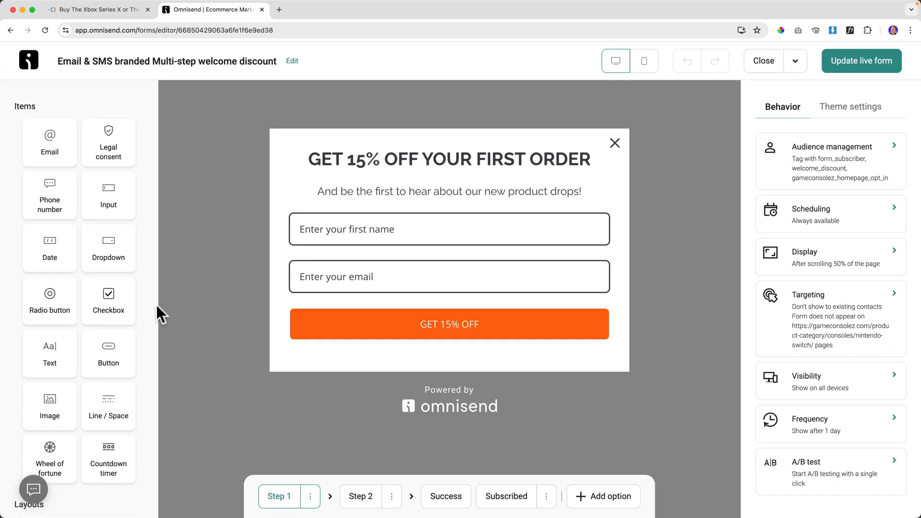
pyautogui.click(293, 61)
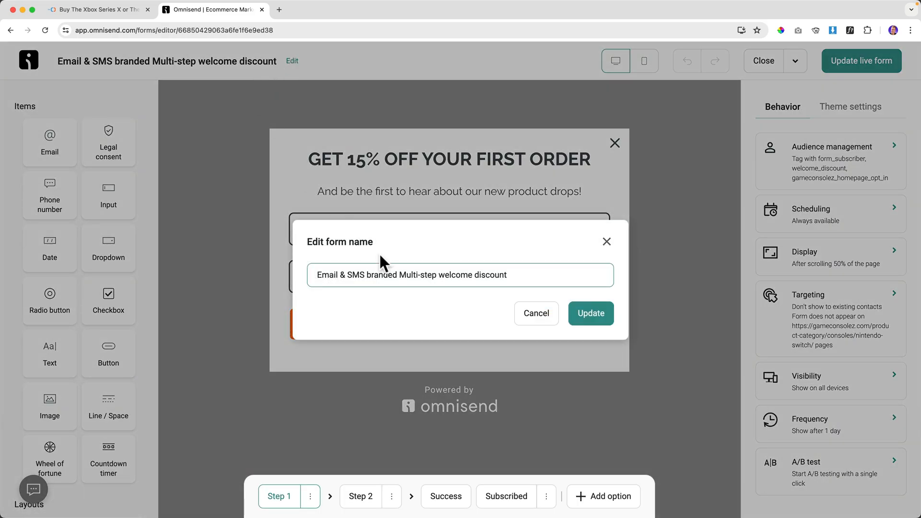
pyautogui.press('super+a')
pyautogui.write('GameConsolez 15% Discount Newsletter | Version A')
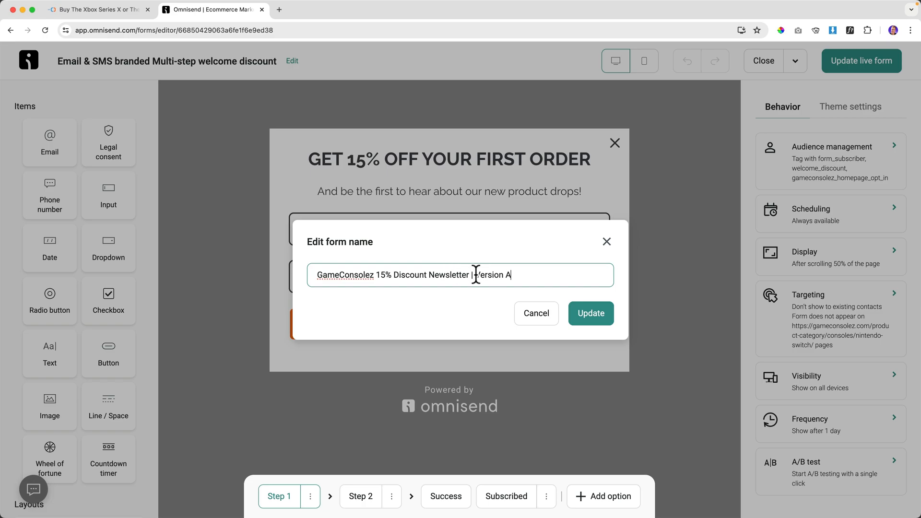
pyautogui.moveTo(471, 275); pyautogui.dragTo(543, 274)
pyautogui.press('BackSpace')
pyautogui.click(591, 317)
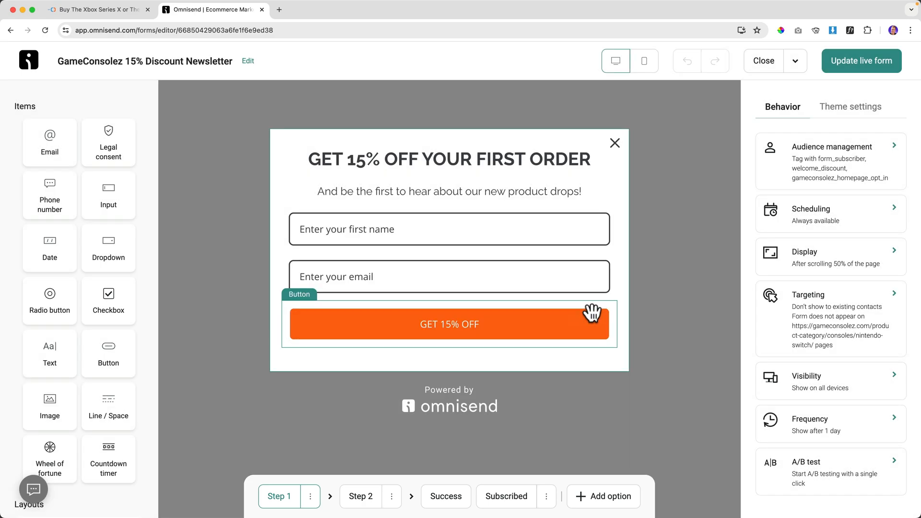
pyautogui.click(850, 65)
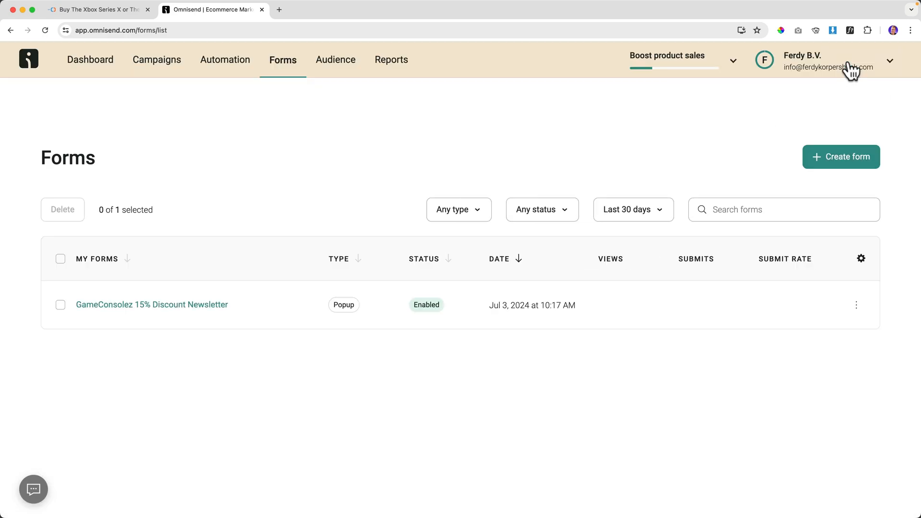
# Set up a new 50/50 A/B test for the form and save it as a draft.
pyautogui.click(206, 310)
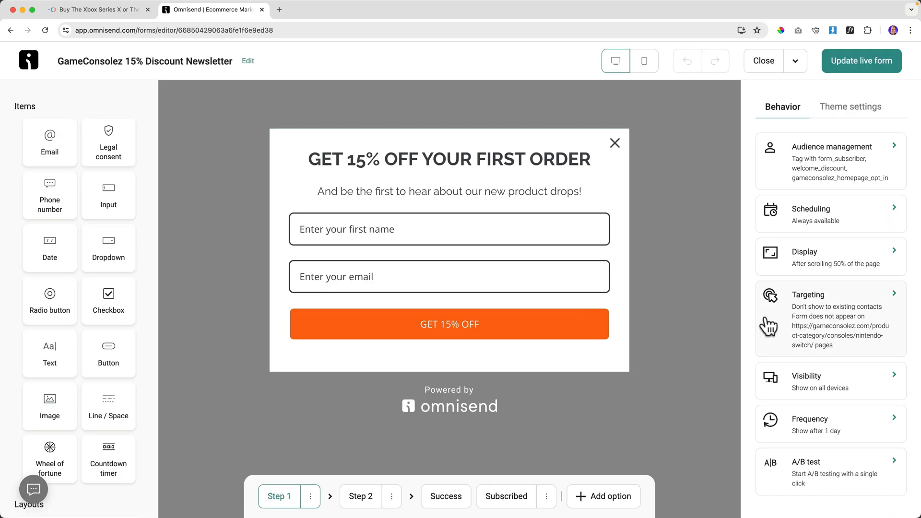
pyautogui.click(807, 465)
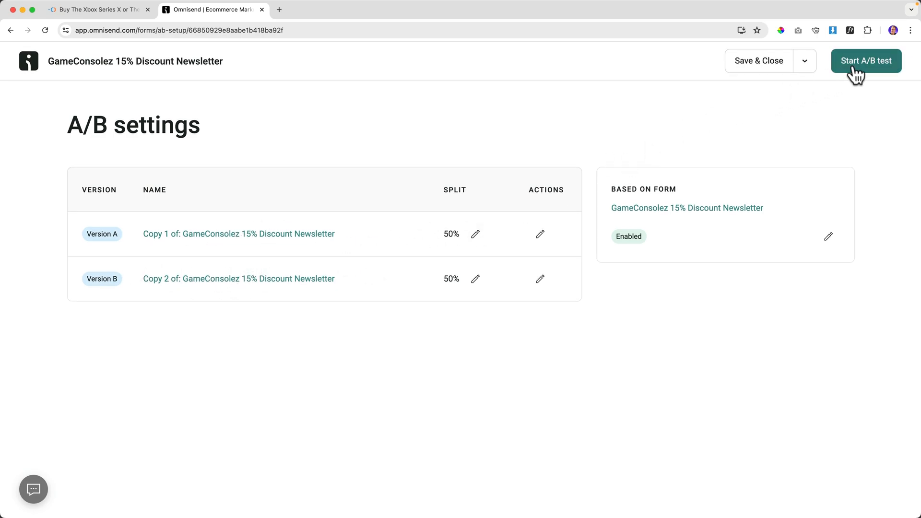
pyautogui.click(772, 64)
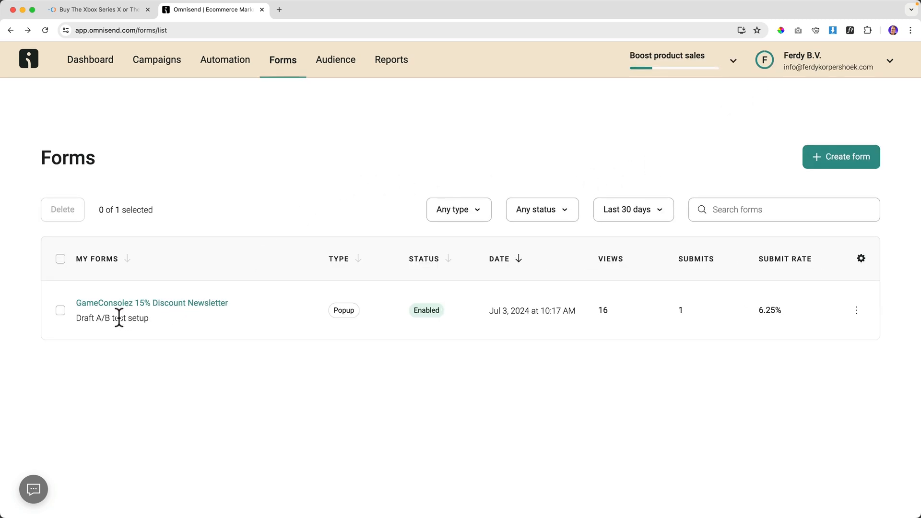
# Try a 440 px popup width in Form layout, then set it back to 600 px.
pyautogui.click(164, 302)
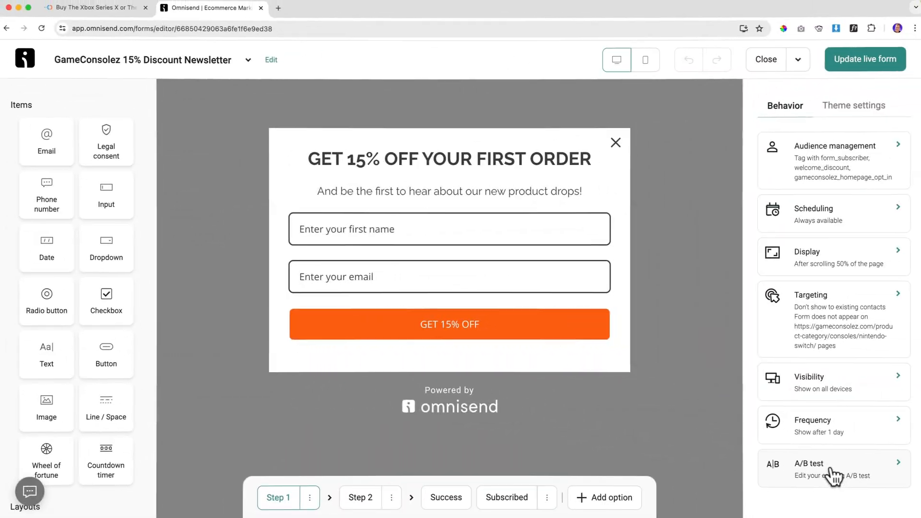
pyautogui.click(851, 105)
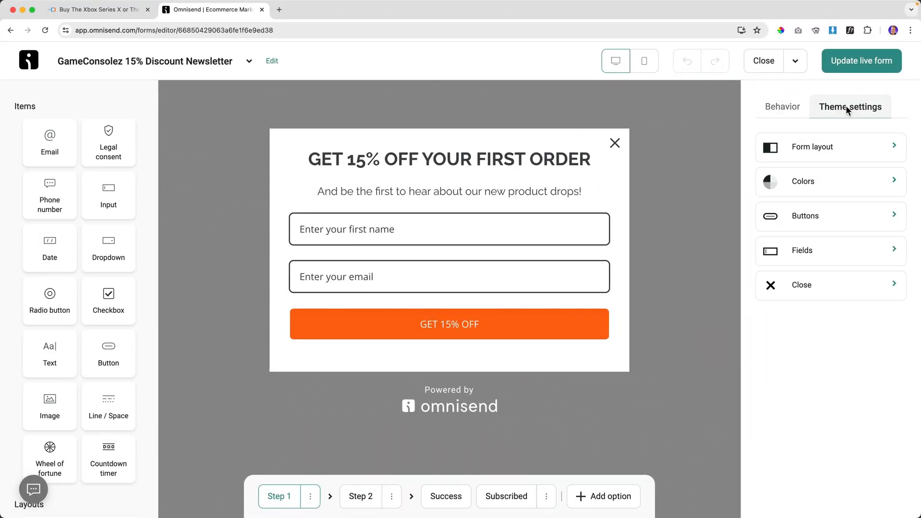
pyautogui.click(833, 152)
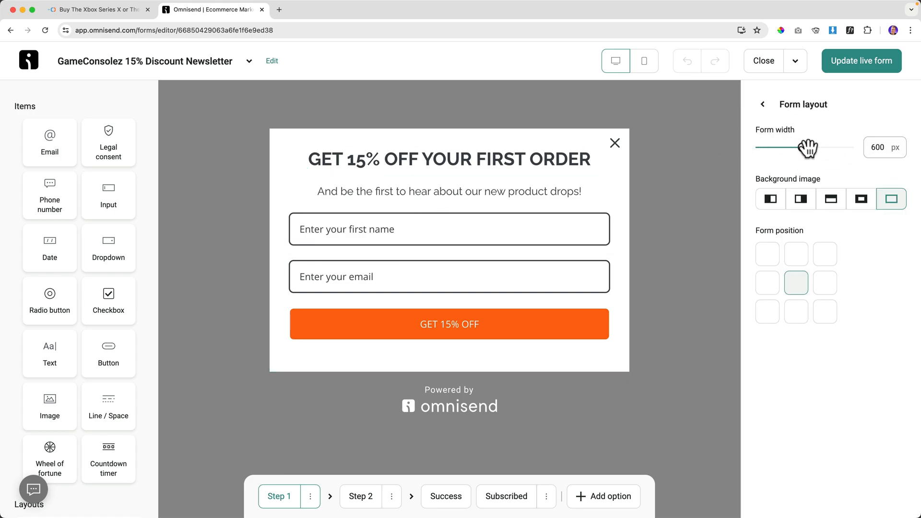
pyautogui.moveTo(803, 148); pyautogui.dragTo(779, 148)
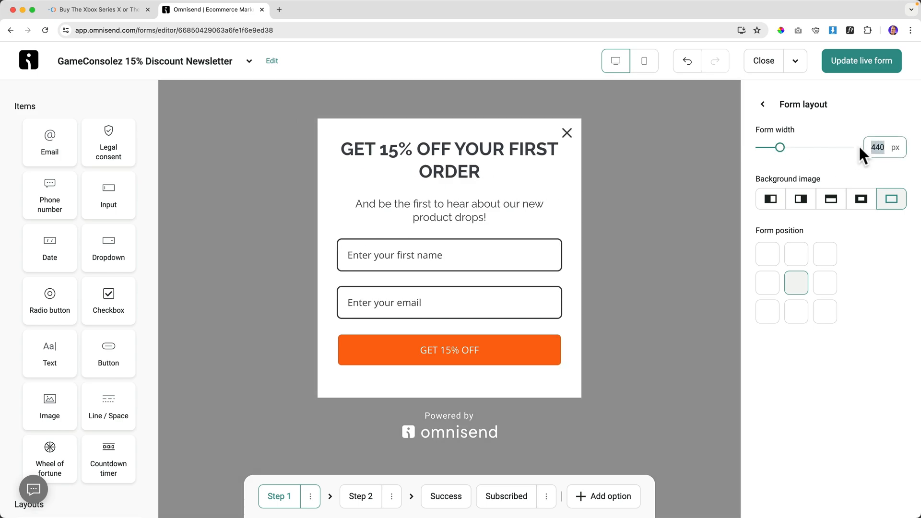
pyautogui.write('600')
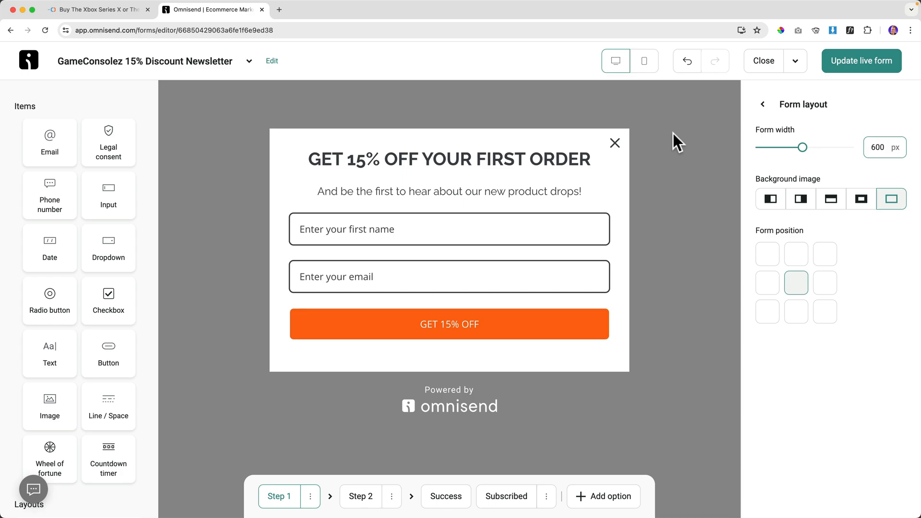
# Try left, right, top and full background image placements, leave none, and return to the store.
pyautogui.click(771, 198)
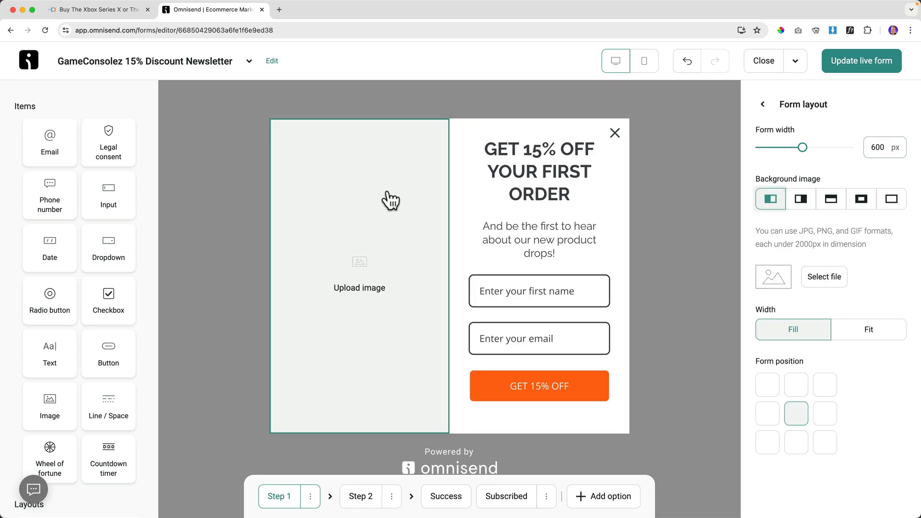
pyautogui.click(801, 199)
pyautogui.click(828, 201)
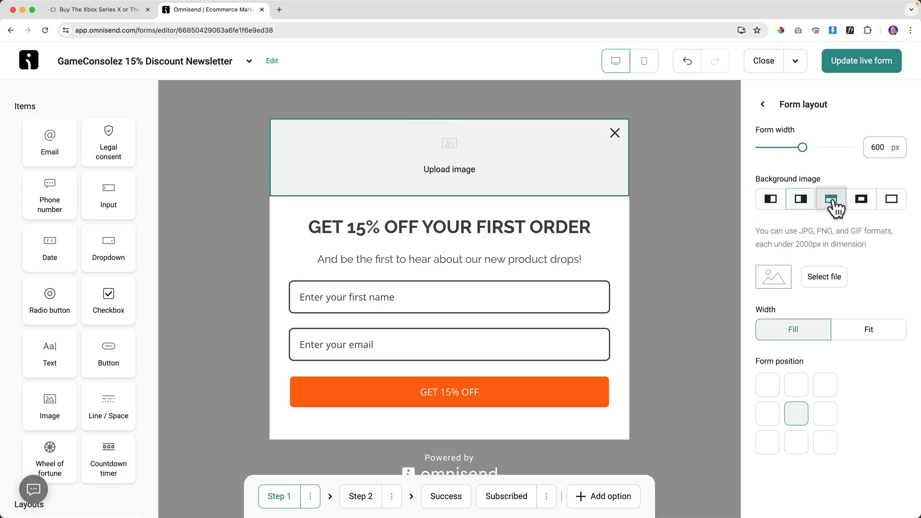
pyautogui.click(862, 204)
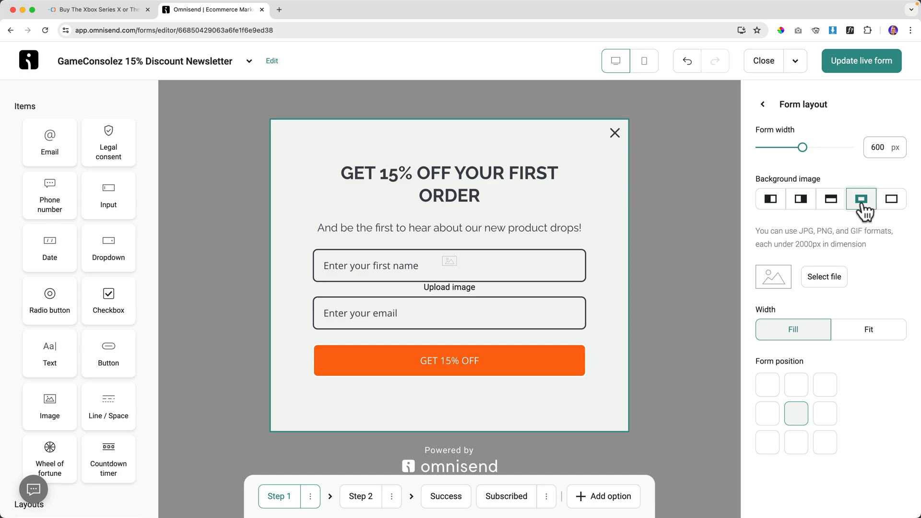
pyautogui.click(895, 204)
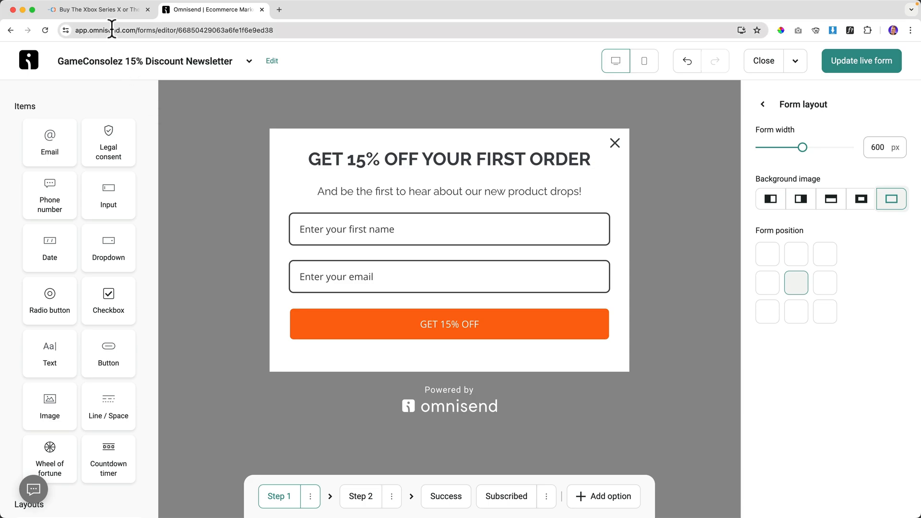
pyautogui.click(110, 9)
pyautogui.rightClick(177, 98)
# Open the store homepage in an incognito window to check the GET 15% OFF popup, then close it.
pyautogui.click(195, 123)
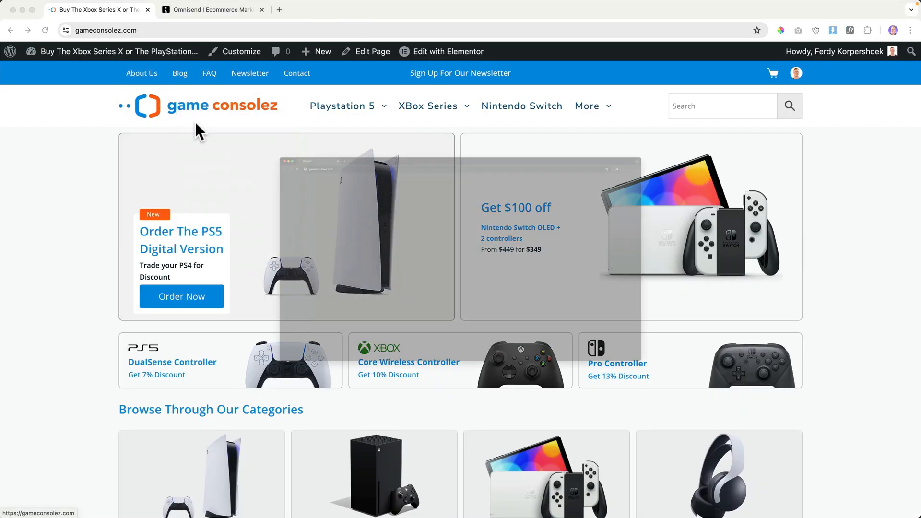
pyautogui.scroll(-10, 195, 122)
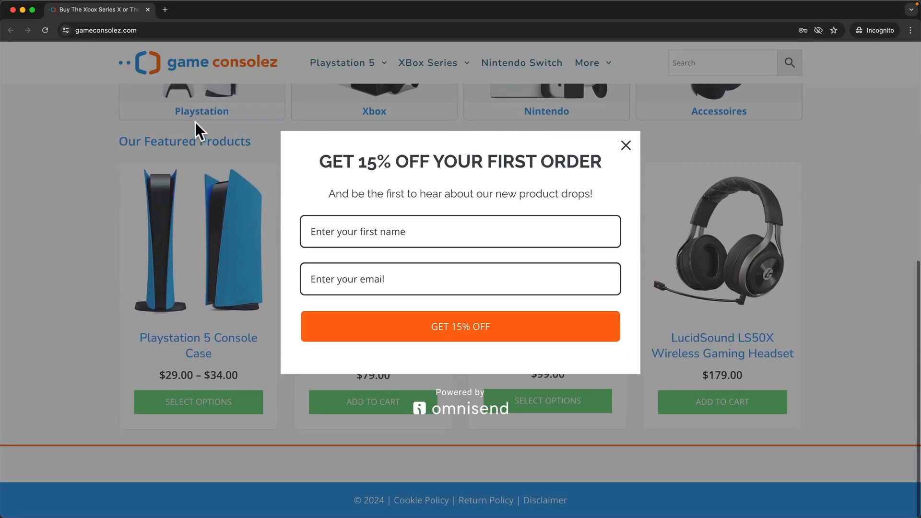
pyautogui.click(147, 9)
# Back in the form editor, try the top-right and top-left popup positions, then restore the centre position.
pyautogui.click(185, 10)
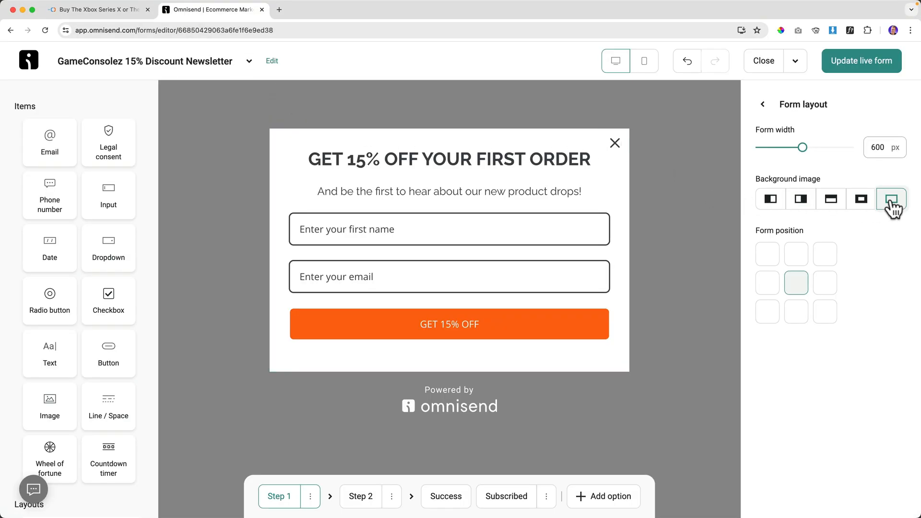
pyautogui.click(823, 255)
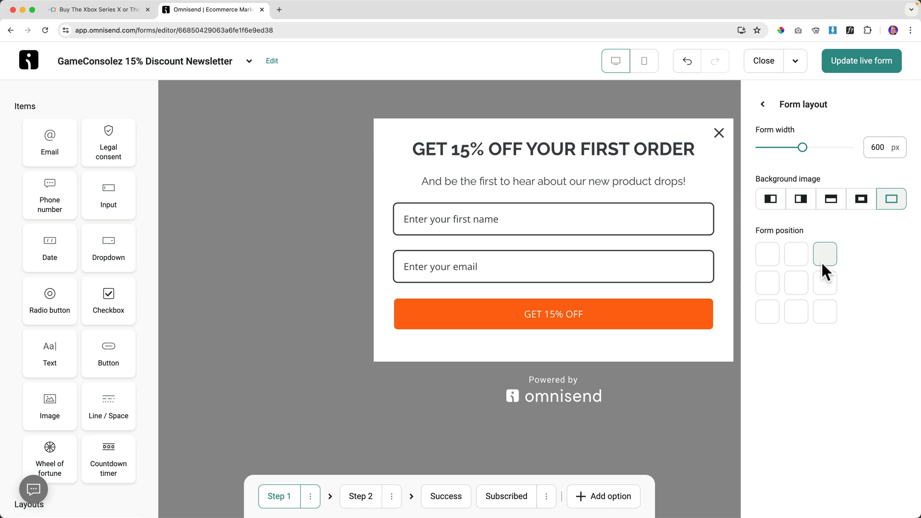
pyautogui.click(758, 256)
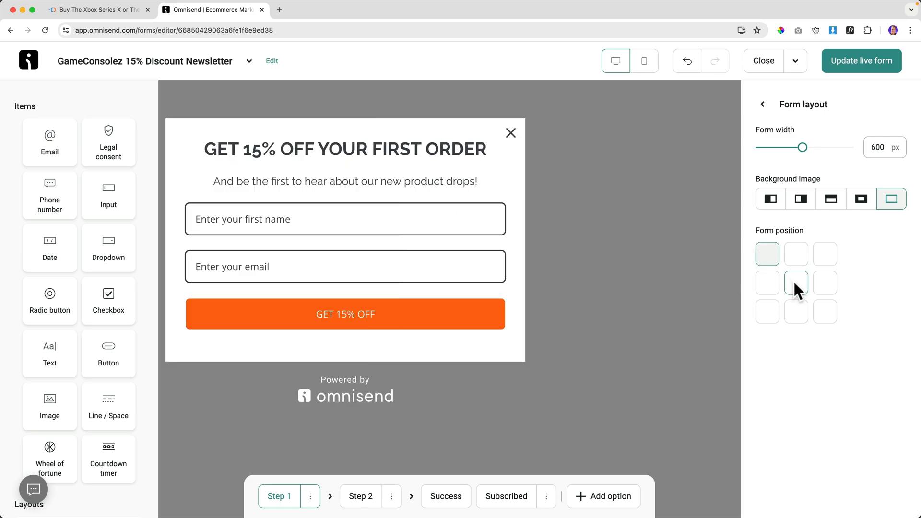
pyautogui.click(794, 283)
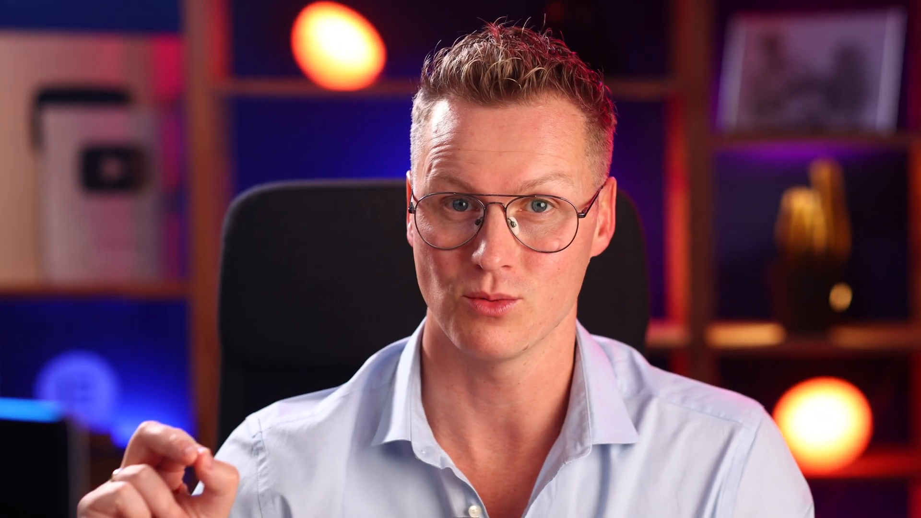
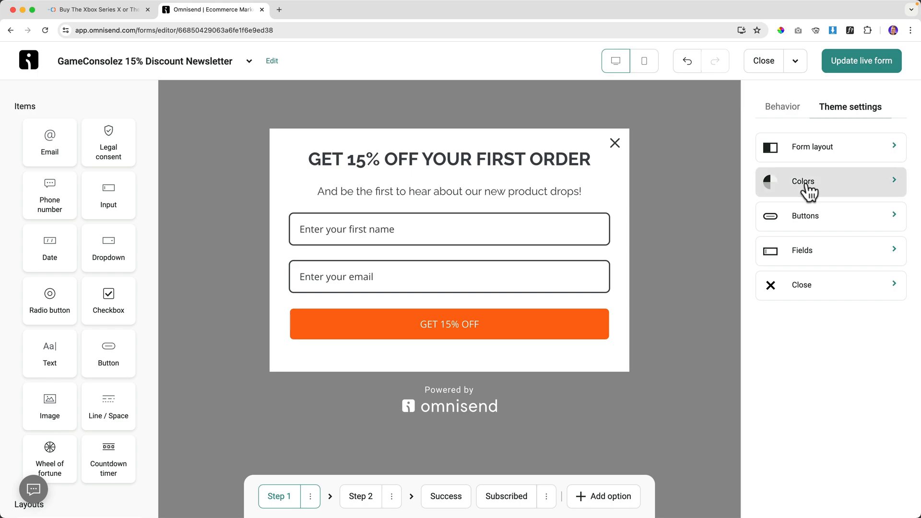
# Look through the form's background colour choices, leaving the colour unchanged.
pyautogui.click(805, 180)
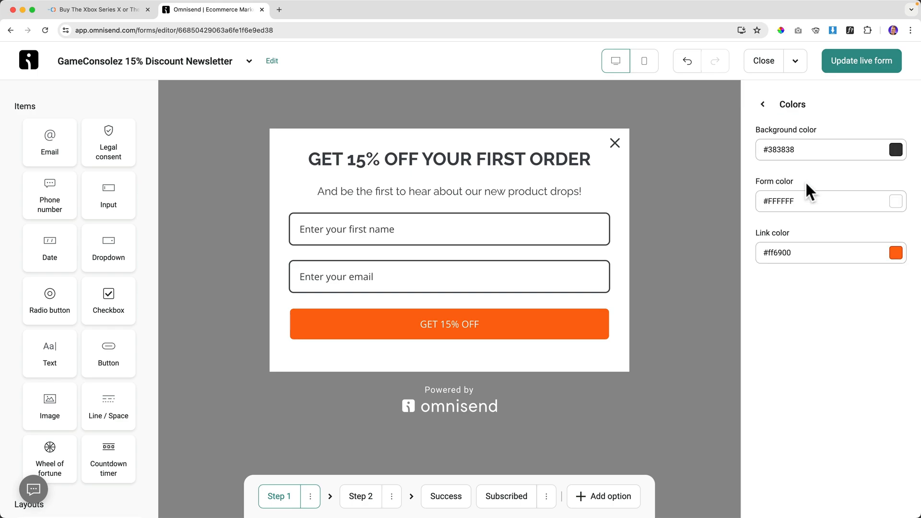
pyautogui.click(896, 150)
pyautogui.click(788, 347)
# Give the primary button a 28 px pill shape and a 0 px border width.
pyautogui.click(766, 103)
pyautogui.click(814, 218)
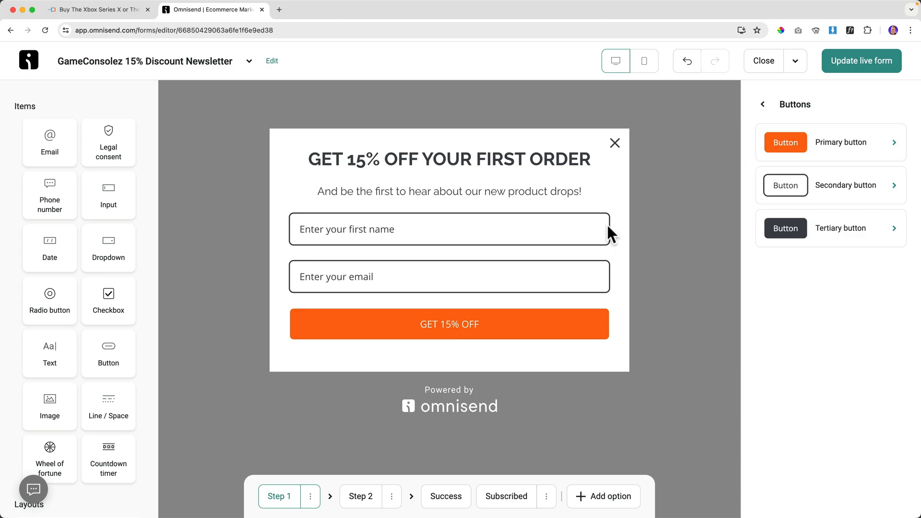
pyautogui.click(788, 145)
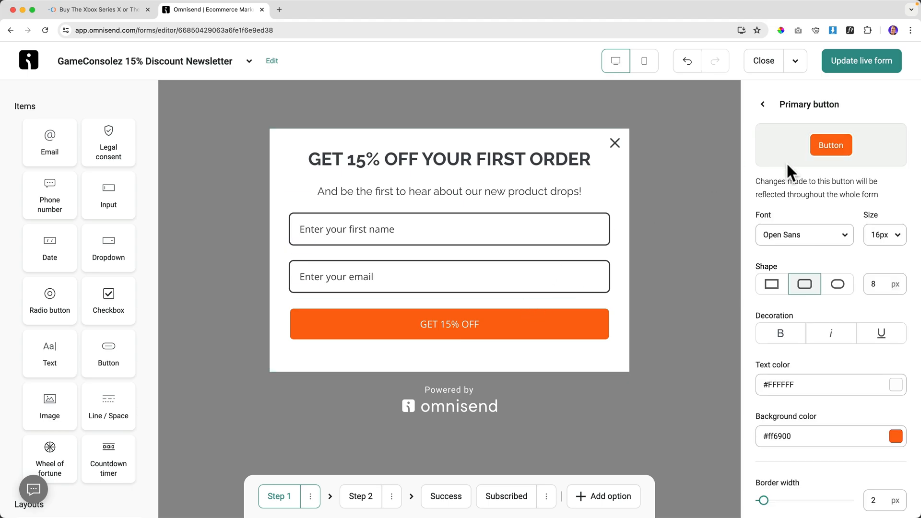
pyautogui.click(838, 288)
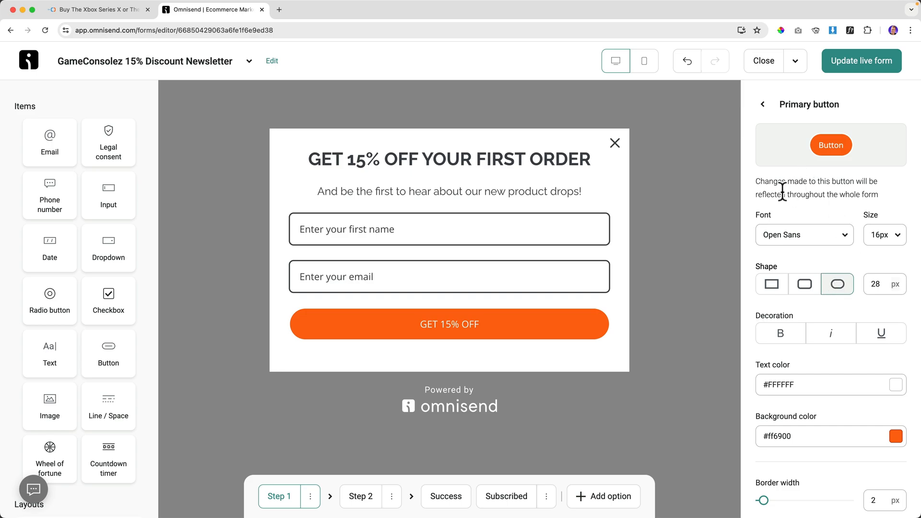
pyautogui.scroll(-3, 817, 399)
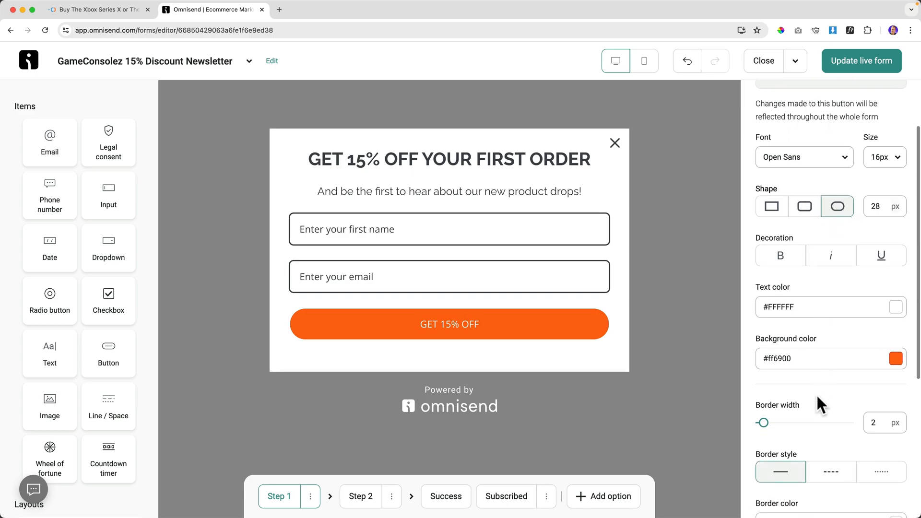
pyautogui.moveTo(763, 402); pyautogui.dragTo(739, 402)
pyautogui.scroll(-5, 810, 408)
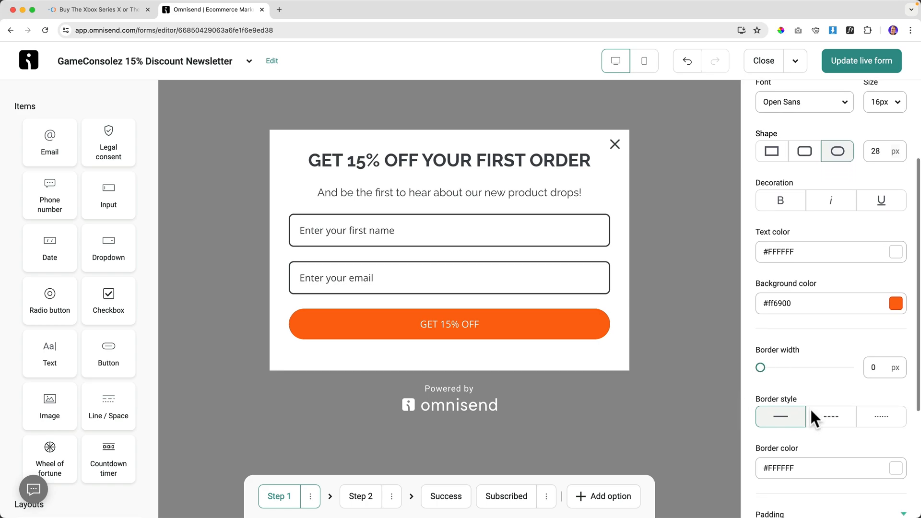
pyautogui.scroll(8, 810, 410)
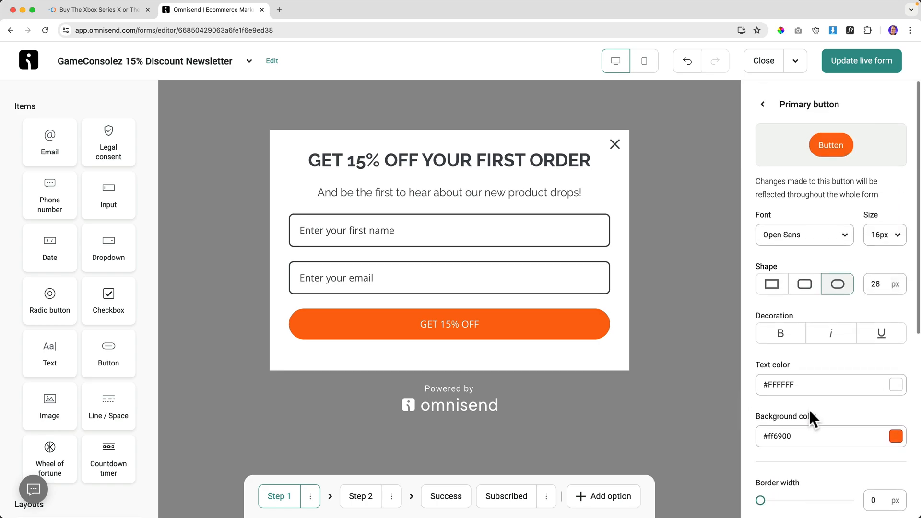
pyautogui.click(763, 105)
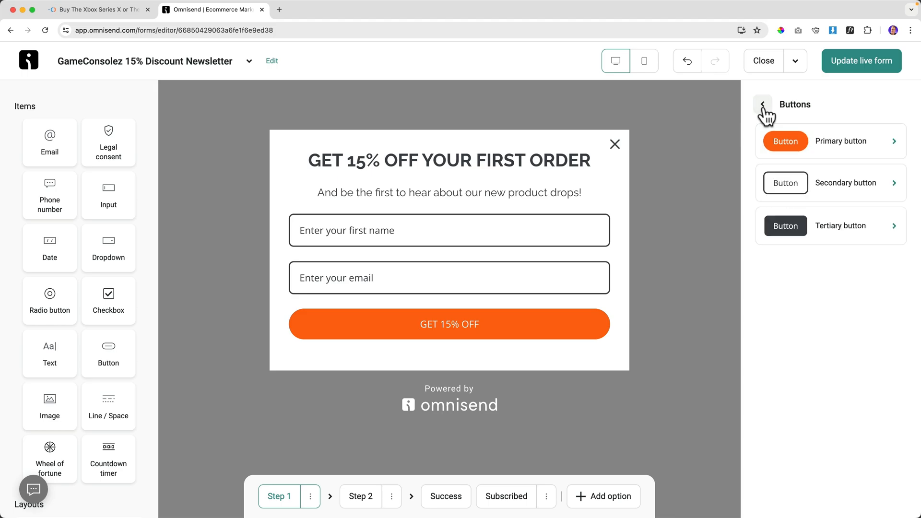
pyautogui.click(764, 106)
# Try field border colours light grey #ECECEC, mid grey #B8B8B8 and dark grey #383838.
pyautogui.click(803, 257)
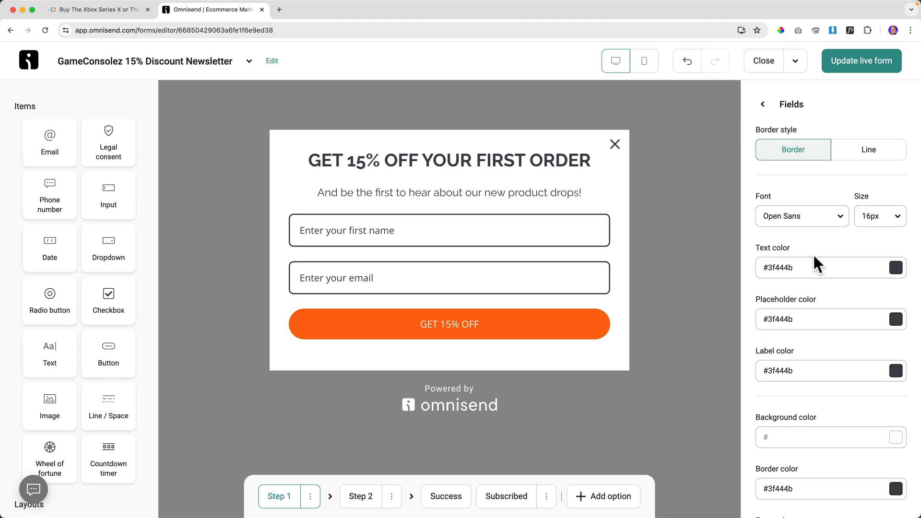
pyautogui.scroll(-3, 815, 259)
pyautogui.click(896, 427)
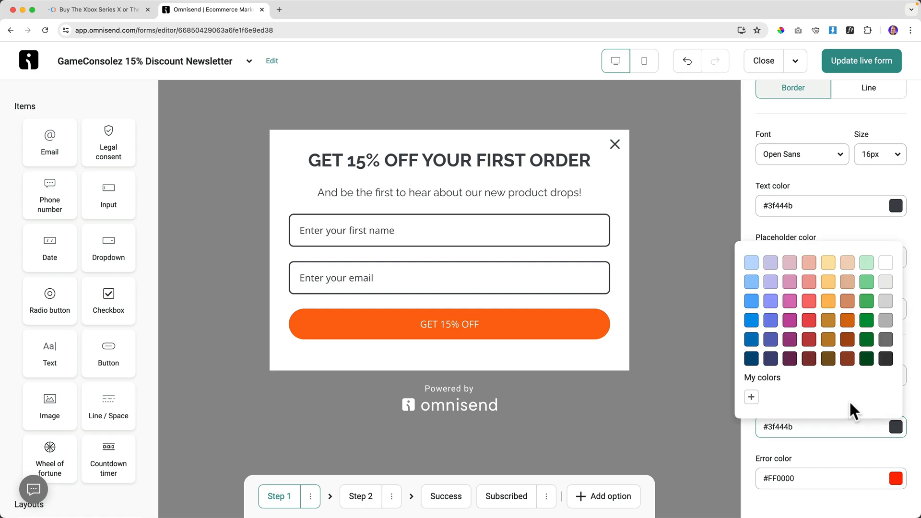
pyautogui.click(886, 283)
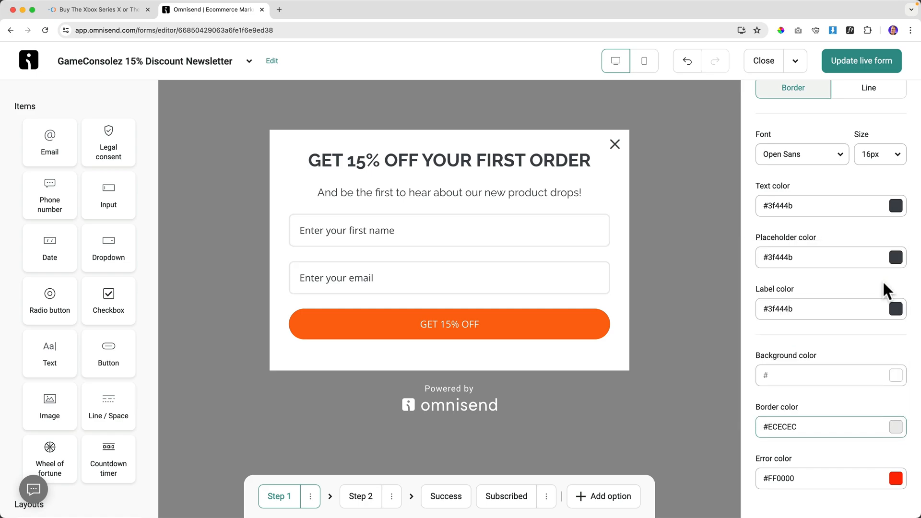
pyautogui.click(902, 426)
pyautogui.click(889, 320)
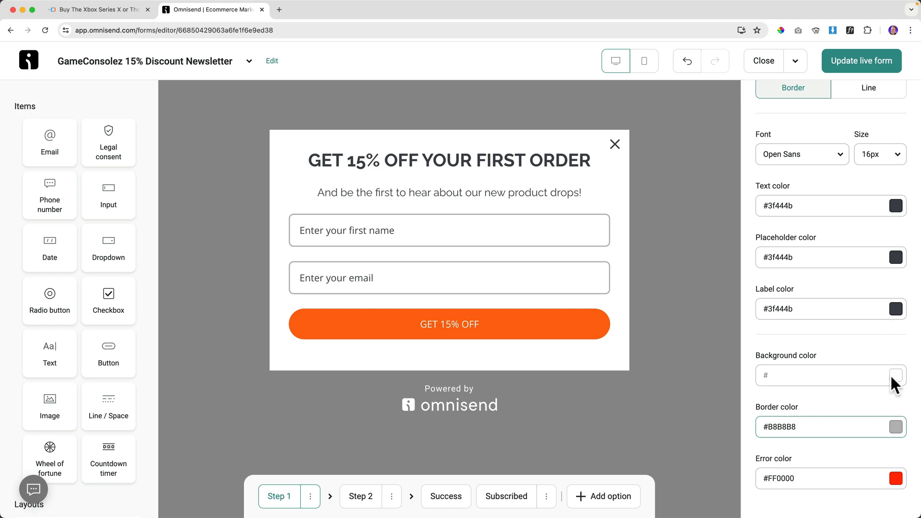
pyautogui.click(895, 428)
pyautogui.click(892, 360)
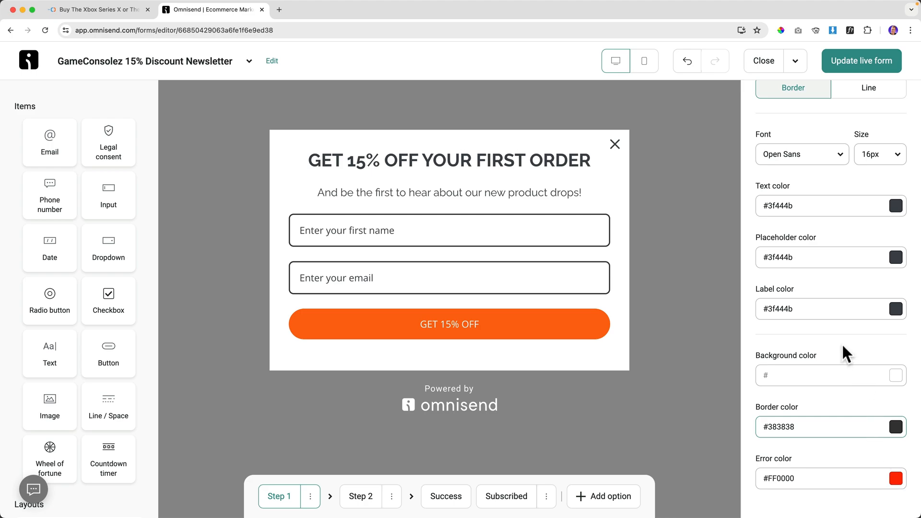
# Switch the fields to underline-only Line style with a grey #797979 colour.
pyautogui.scroll(2, 843, 346)
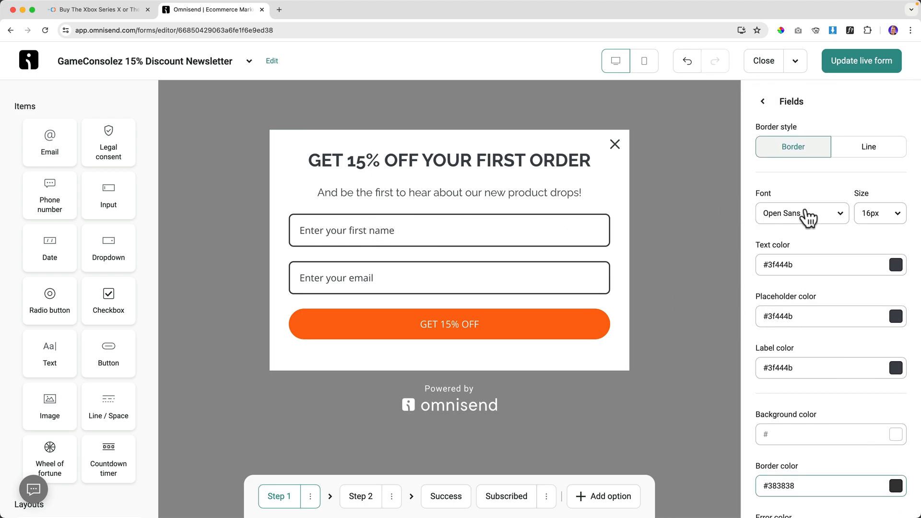
pyautogui.click(873, 152)
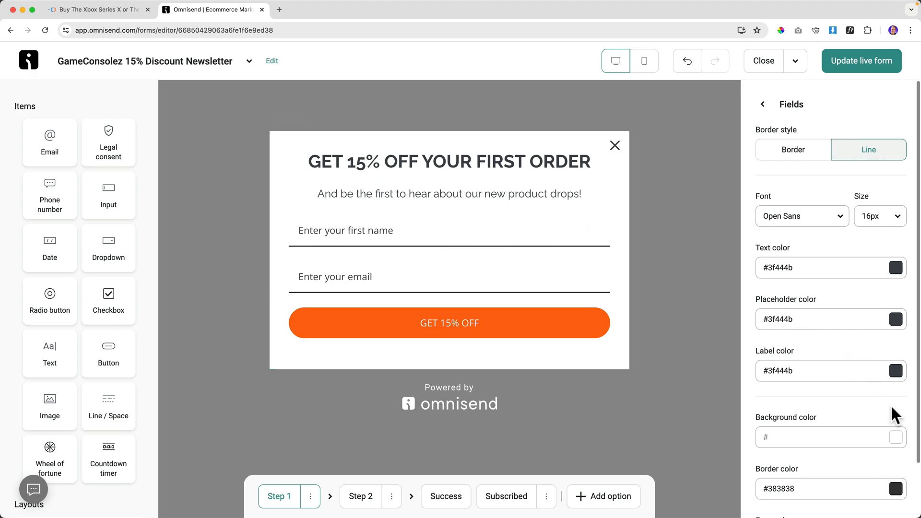
pyautogui.scroll(-2, 891, 406)
pyautogui.click(896, 428)
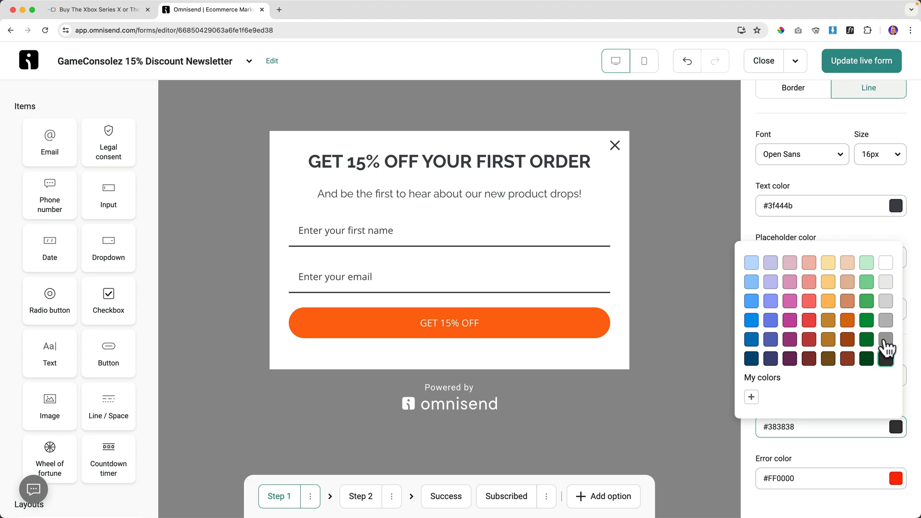
pyautogui.click(886, 339)
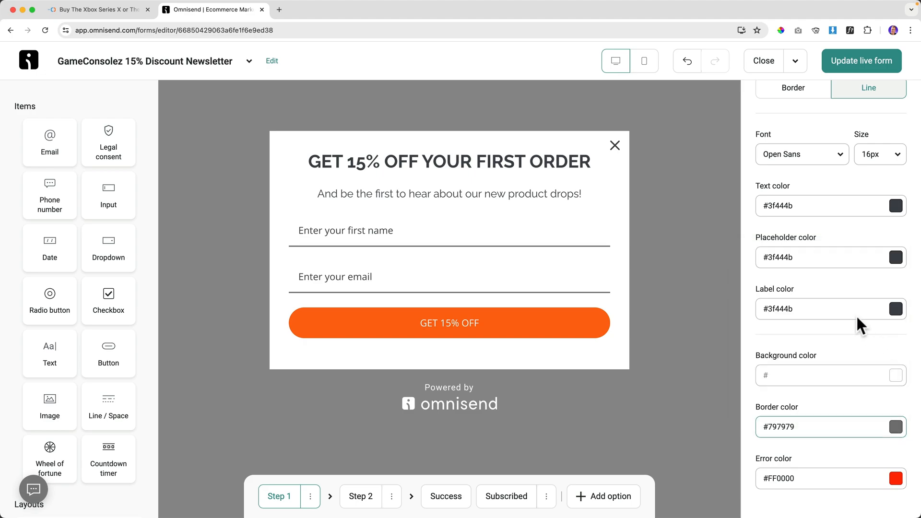
# Restore full box Border style for the fields with a dark grey #383838 colour.
pyautogui.scroll(2, 816, 192)
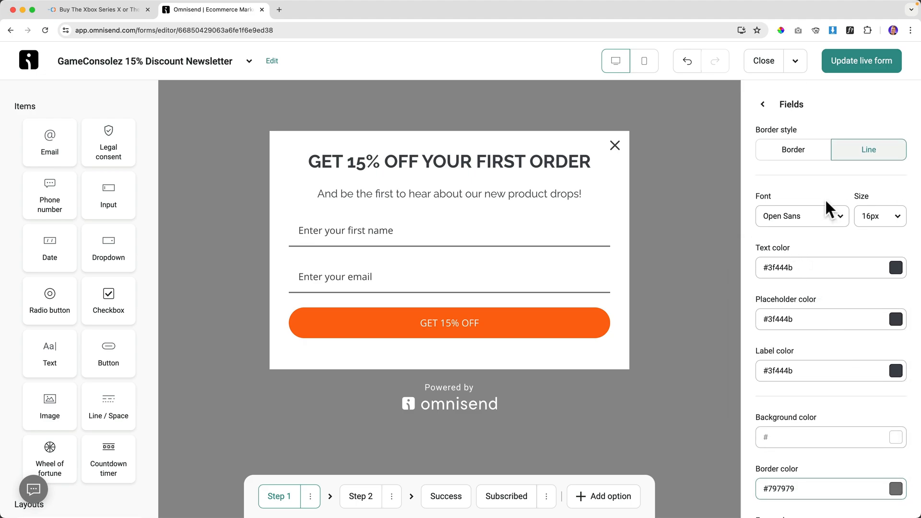
pyautogui.click(806, 151)
pyautogui.scroll(-2, 826, 288)
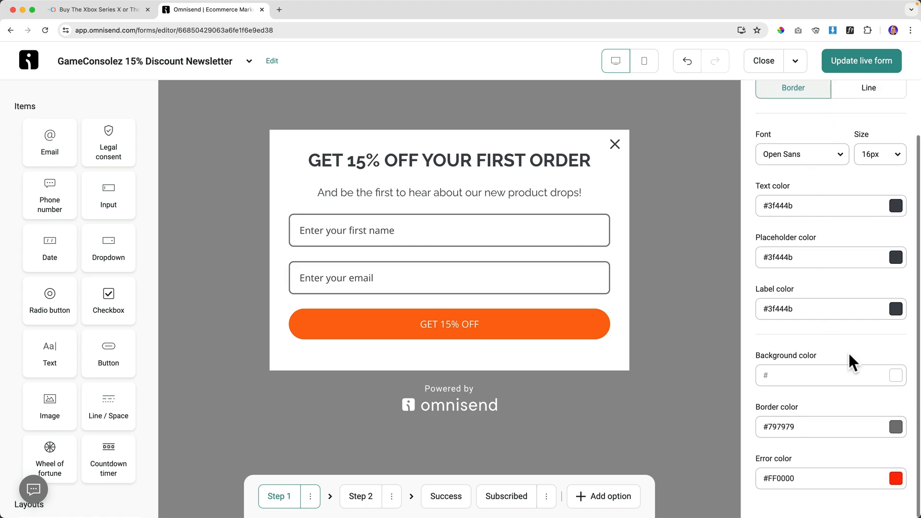
pyautogui.click(895, 430)
pyautogui.click(884, 362)
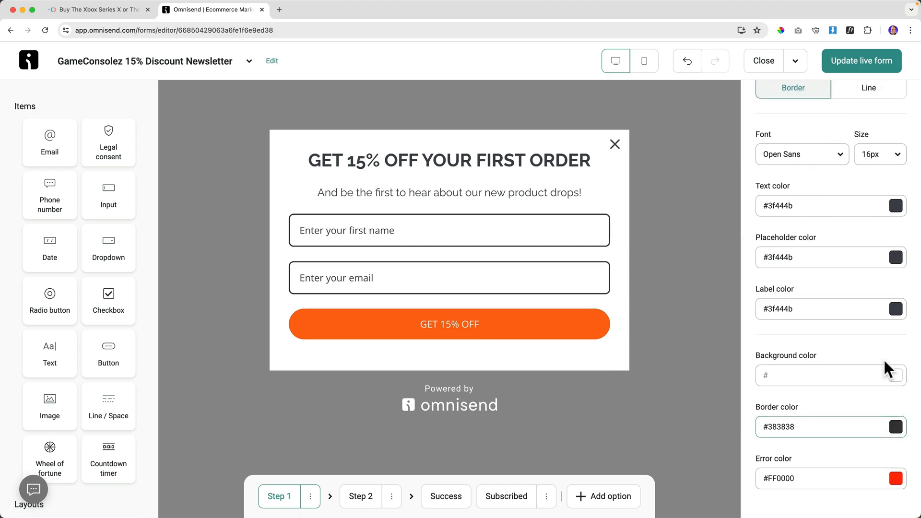
pyautogui.scroll(2, 839, 210)
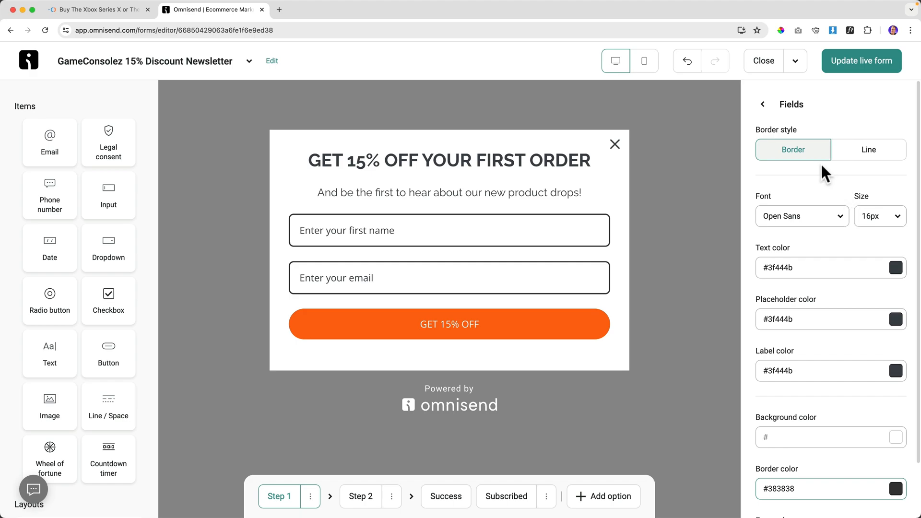
pyautogui.click(762, 105)
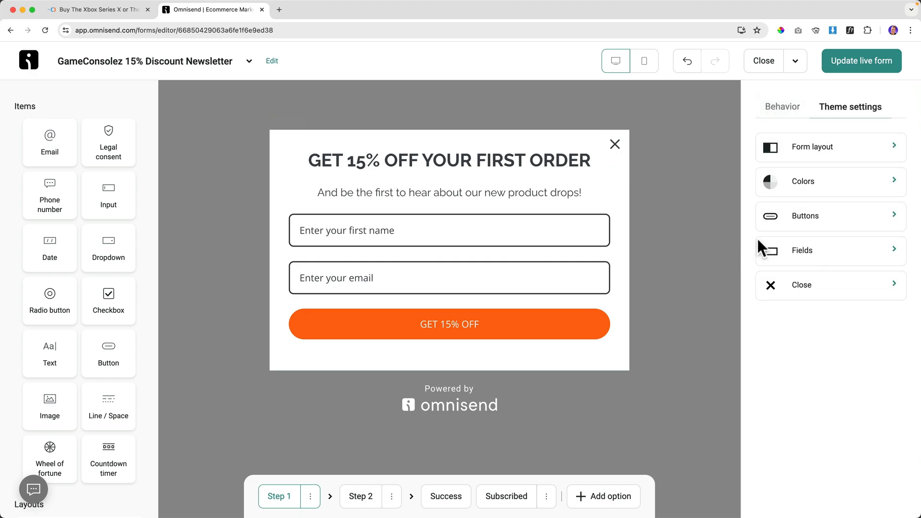
# Update the live form, then reopen the GameConsolez 15% Discount Newsletter's A/B test settings.
pyautogui.click(798, 290)
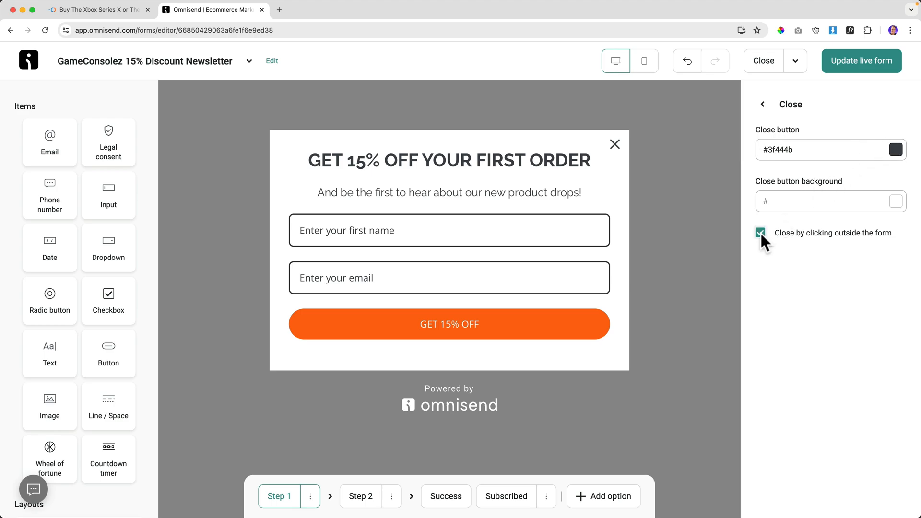
pyautogui.click(859, 67)
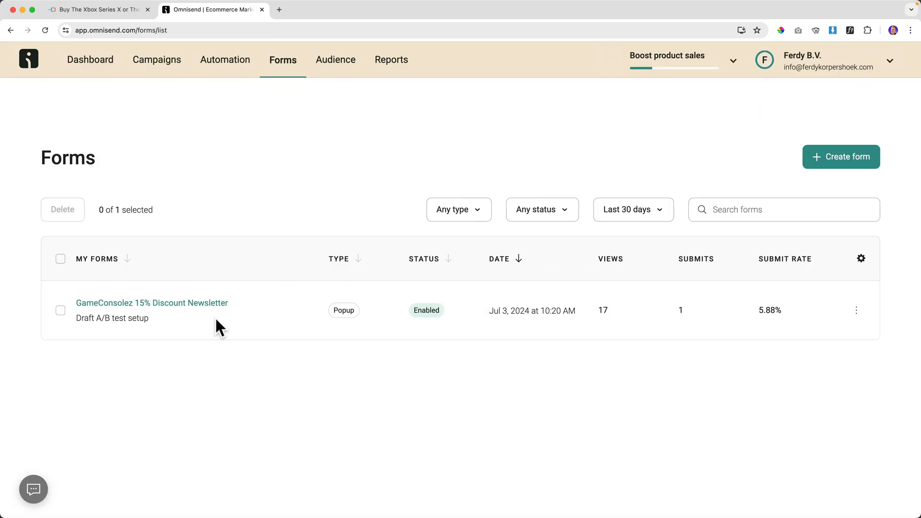
pyautogui.click(181, 308)
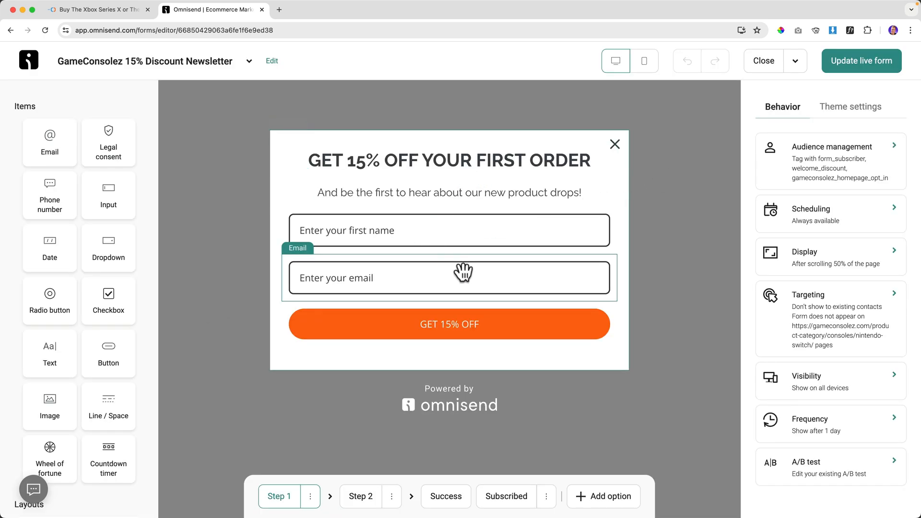
pyautogui.click(811, 472)
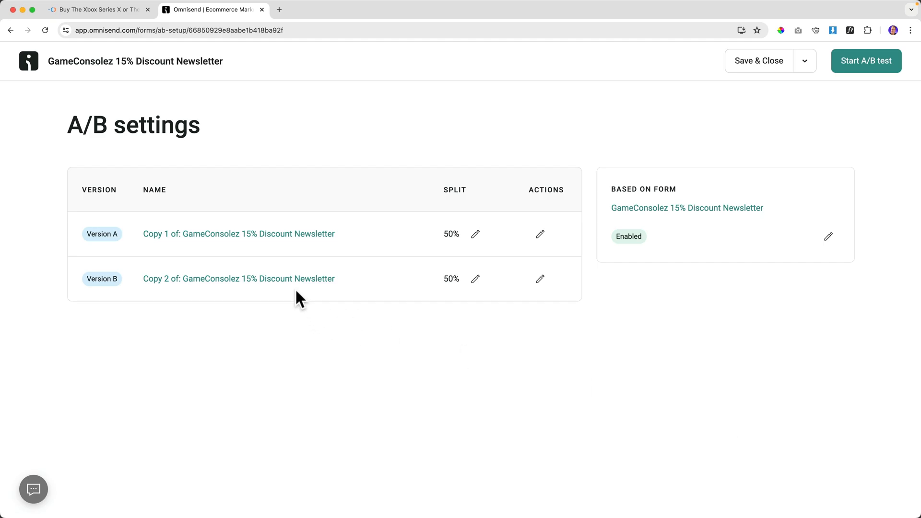
# Give Version B's input fields the underline-only Line style and save it.
pyautogui.click(292, 281)
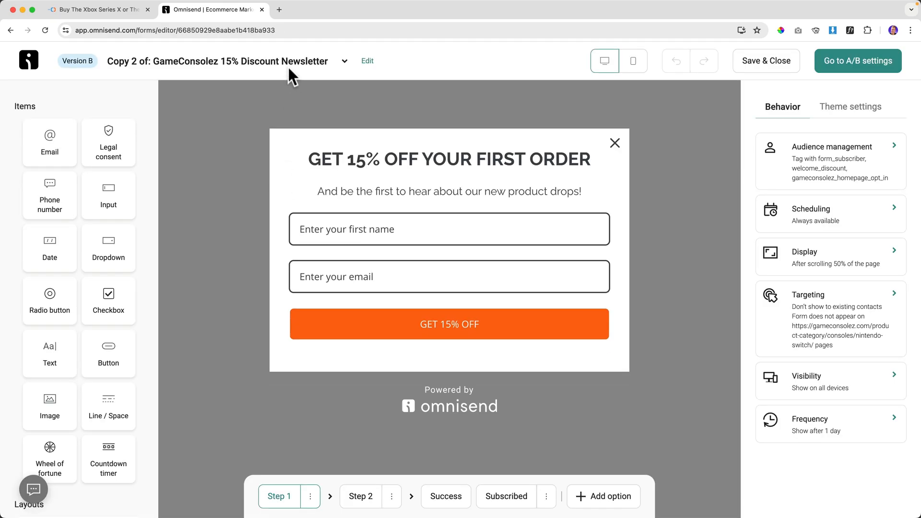
pyautogui.click(851, 111)
pyautogui.click(816, 248)
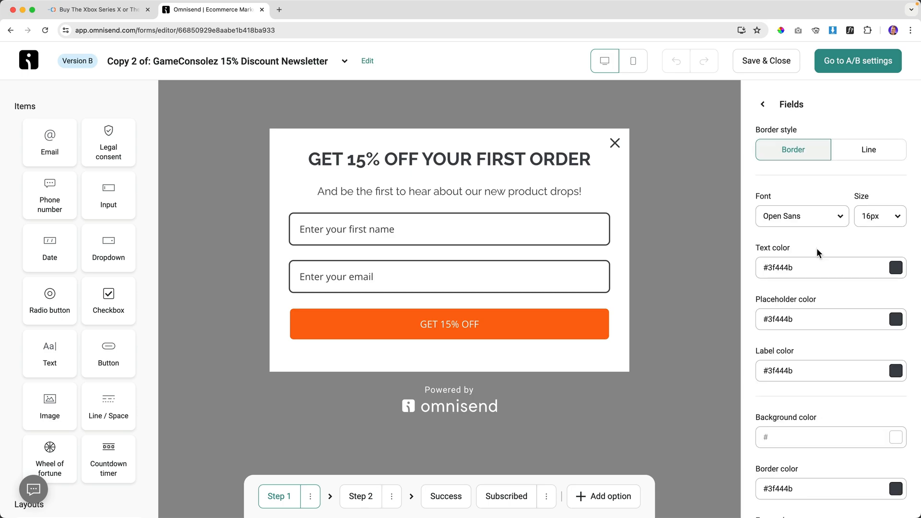
pyautogui.click(866, 153)
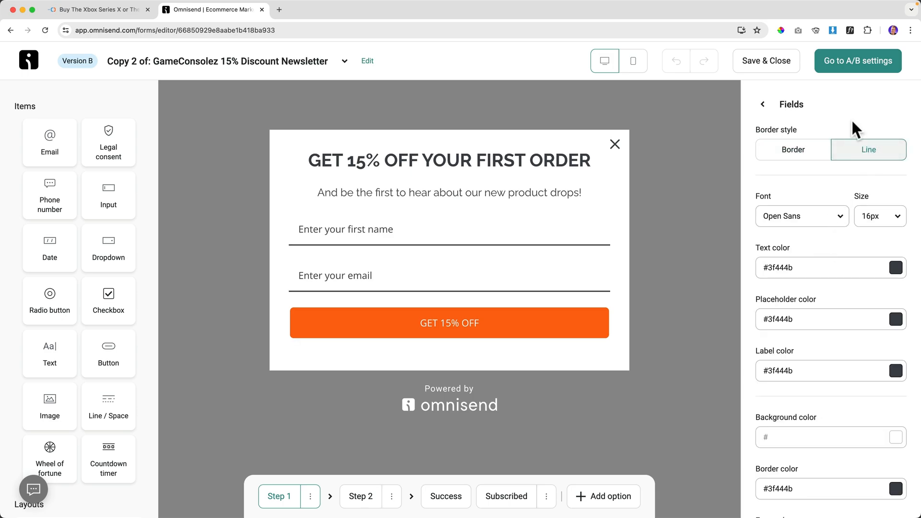
pyautogui.click(770, 62)
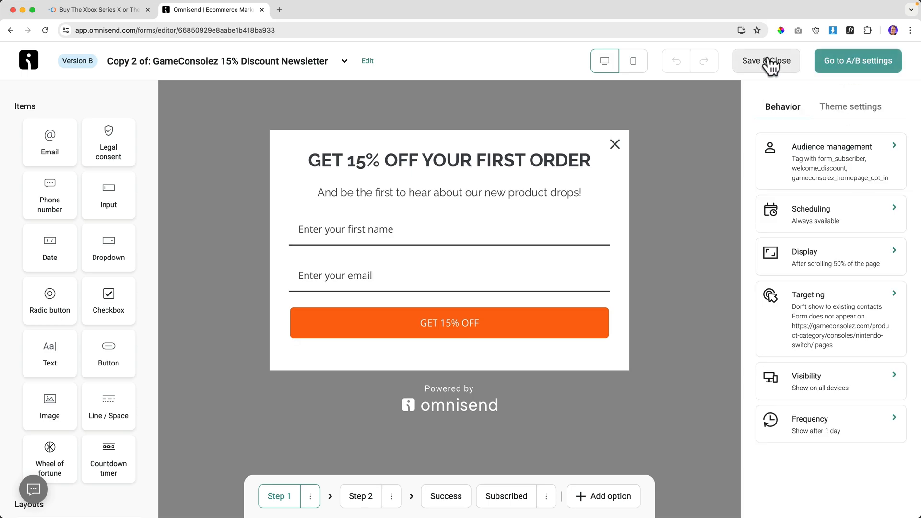
# Start the A/B test between Version A and Version B of the newsletter form.
pyautogui.click(182, 304)
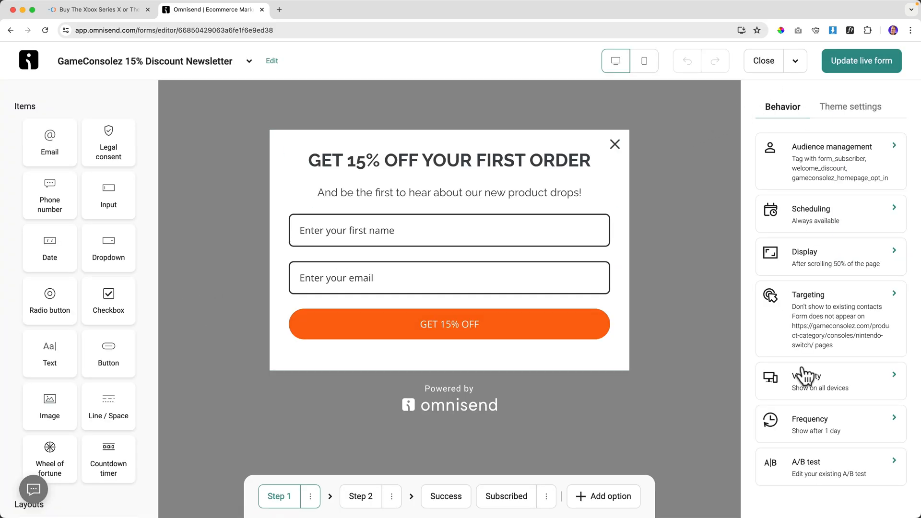
pyautogui.click(815, 468)
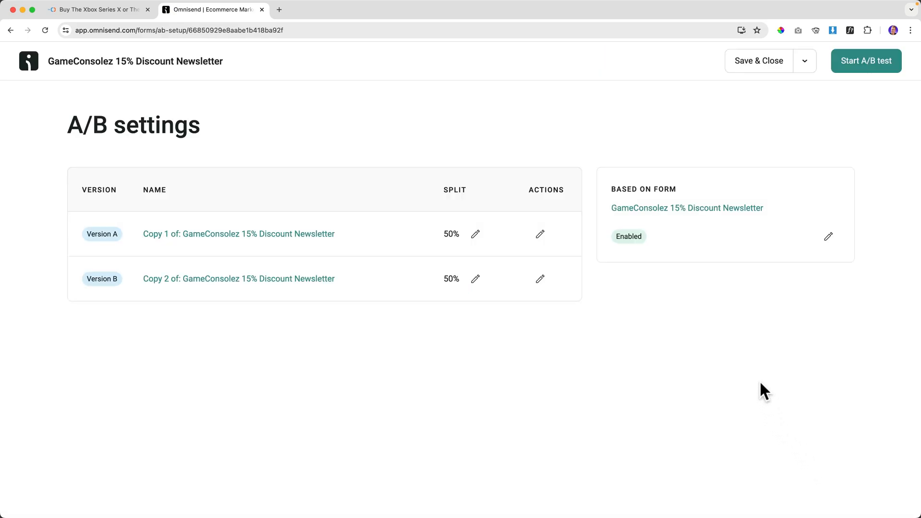
pyautogui.click(866, 70)
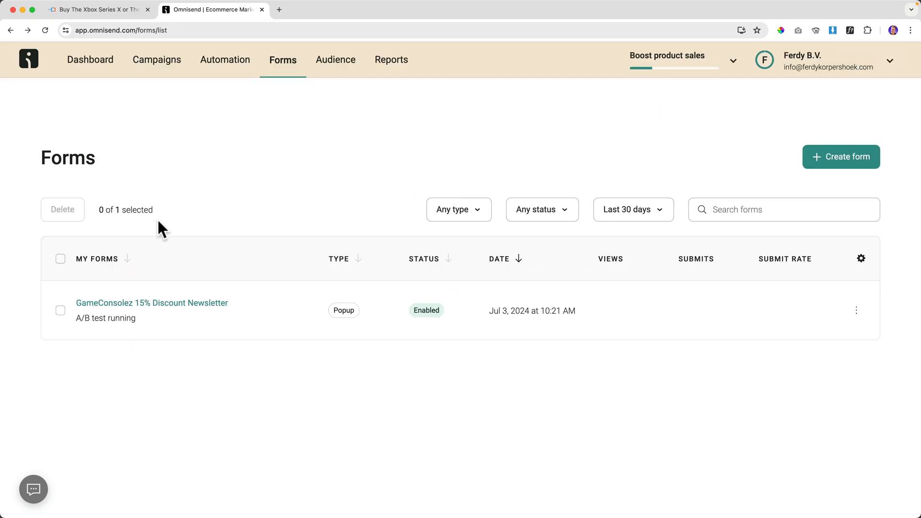
# Open the homepage from the store logo in an incognito window, view the discount popup, and close it.
pyautogui.click(109, 10)
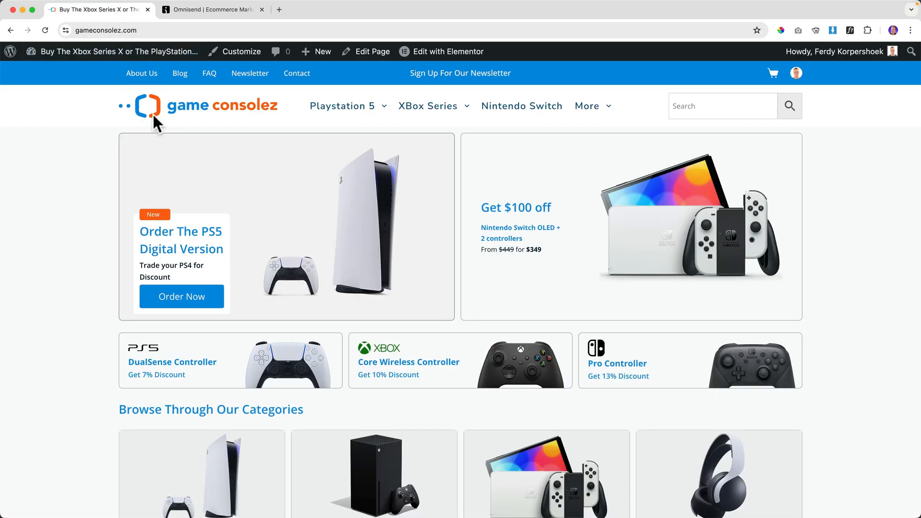
pyautogui.rightClick(183, 106)
pyautogui.click(220, 132)
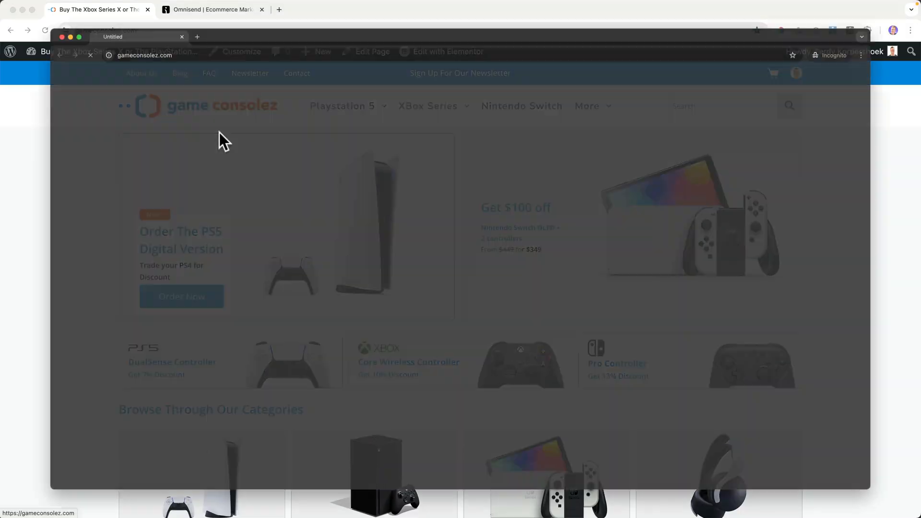
pyautogui.scroll(-10, 220, 131)
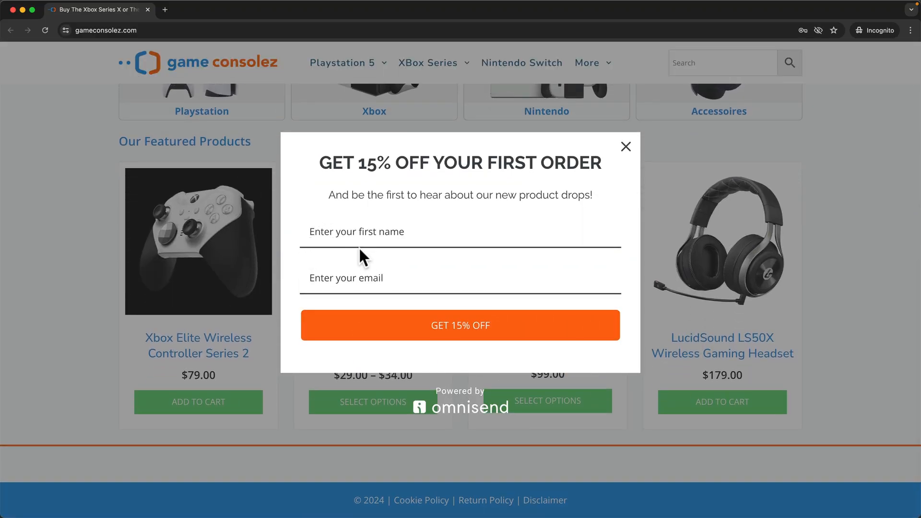
pyautogui.click(627, 146)
pyautogui.scroll(10, 340, 173)
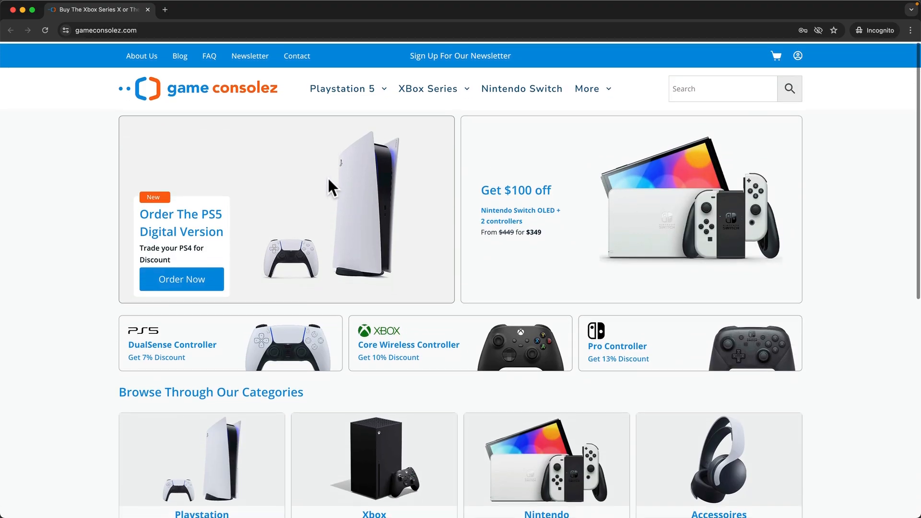
pyautogui.press('super+w')
# Check the popup again in a second incognito window, then return to the Omnisend forms list.
pyautogui.rightClick(212, 102)
pyautogui.click(239, 129)
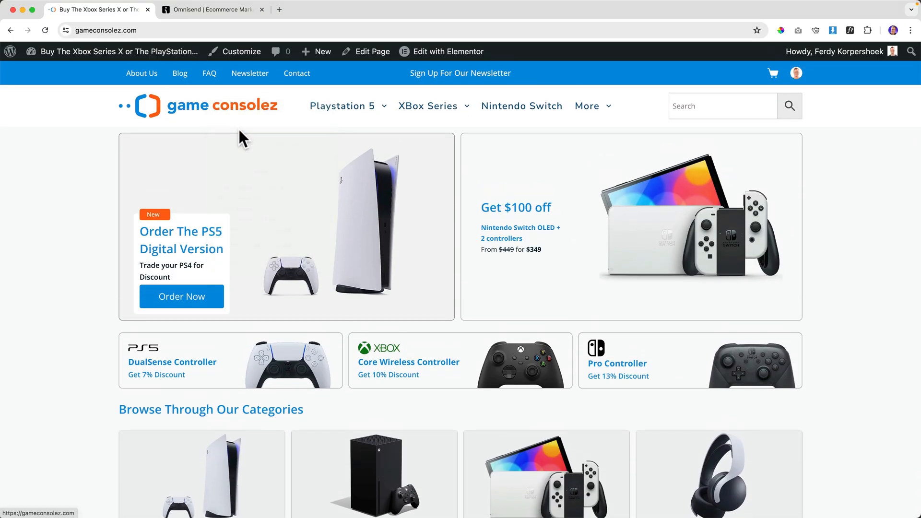
pyautogui.scroll(-7, 248, 136)
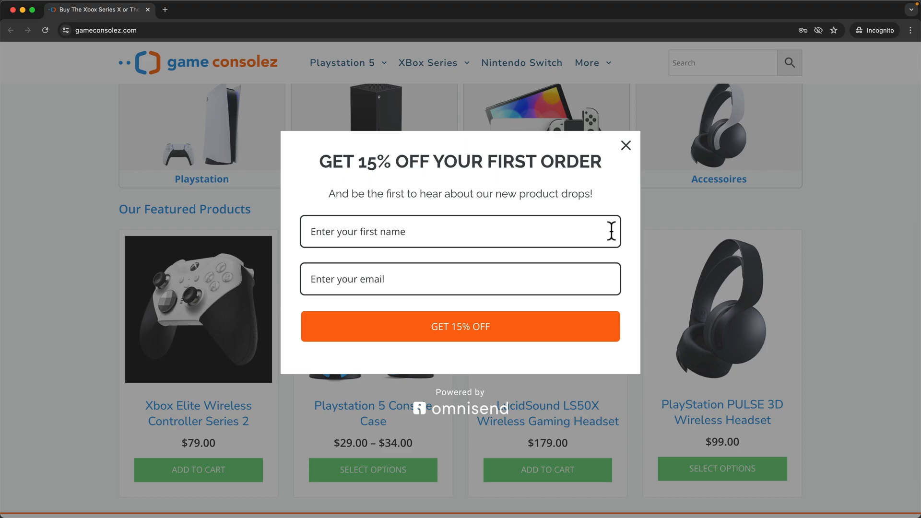
pyautogui.click(626, 147)
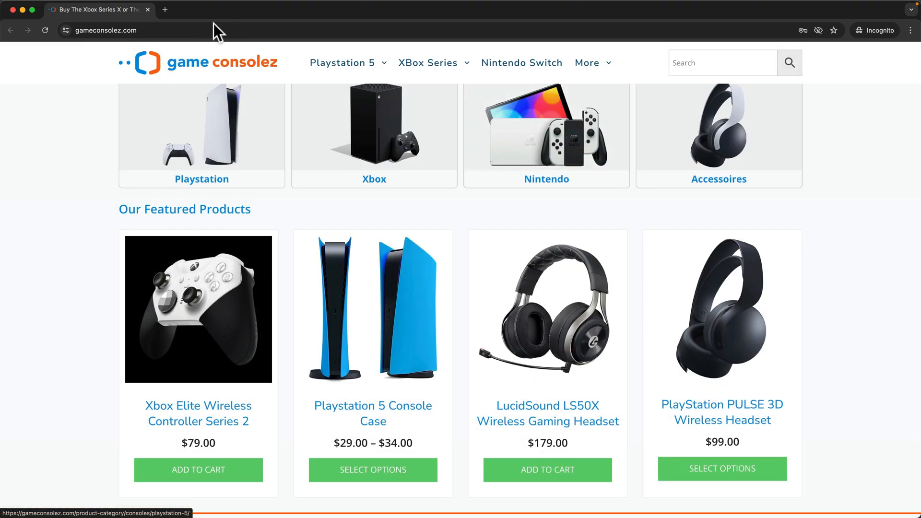
pyautogui.click(148, 10)
pyautogui.click(211, 10)
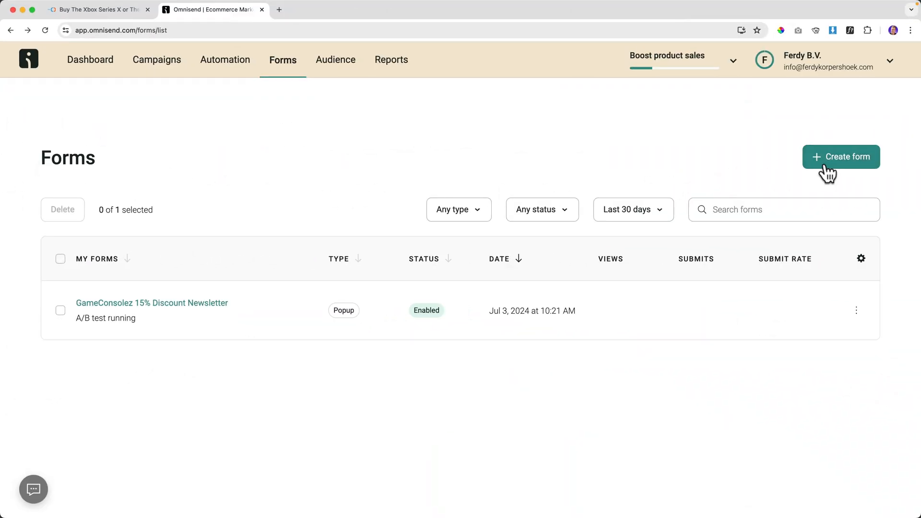
# Browse the Forms Library and start from the Email & SMS branded Multi-step welcome discount template.
pyautogui.click(842, 163)
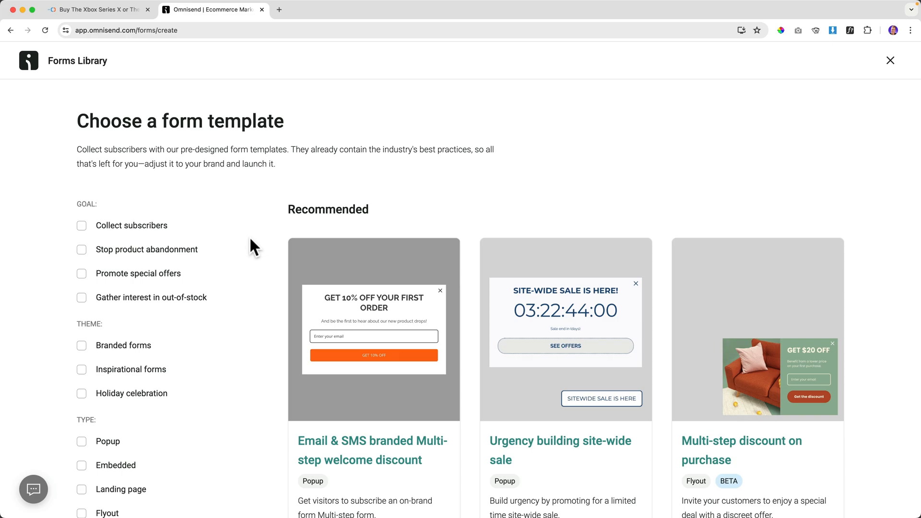
pyautogui.scroll(-8, 250, 238)
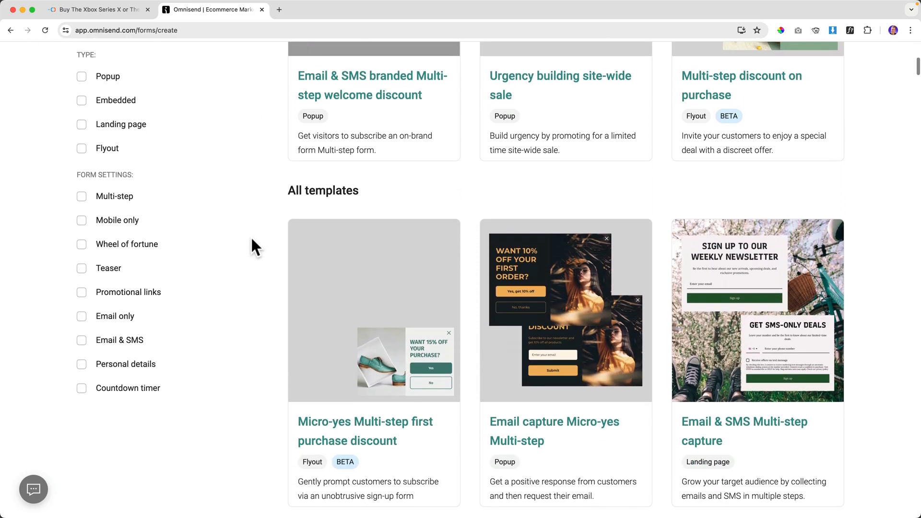
pyautogui.scroll(-16, 251, 235)
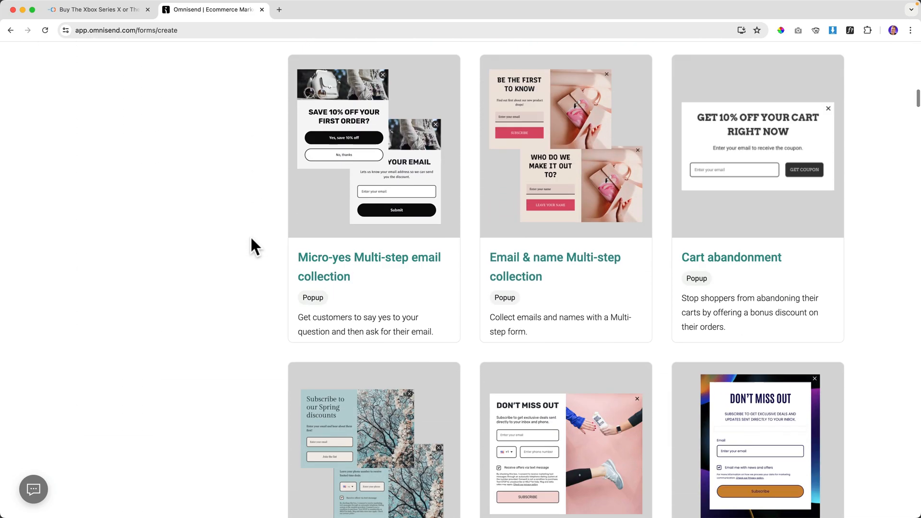
pyautogui.scroll(-12, 251, 236)
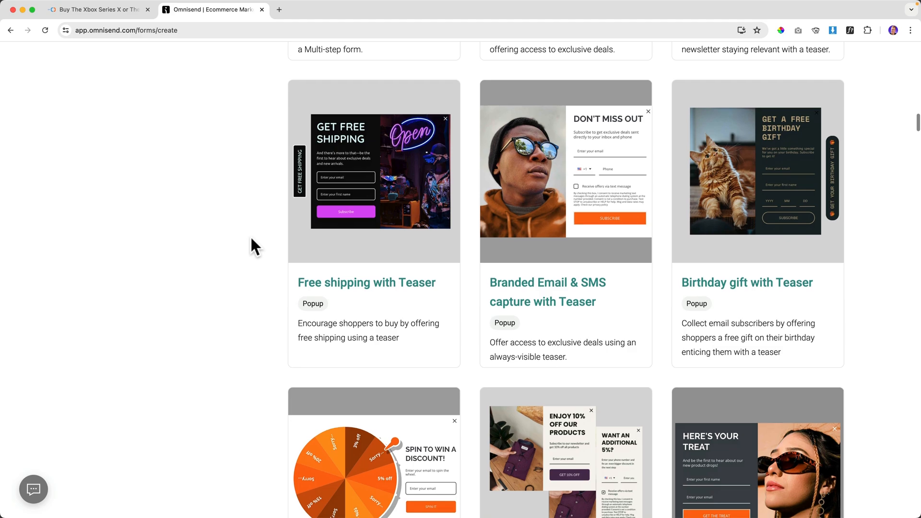
pyautogui.scroll(-10, 251, 236)
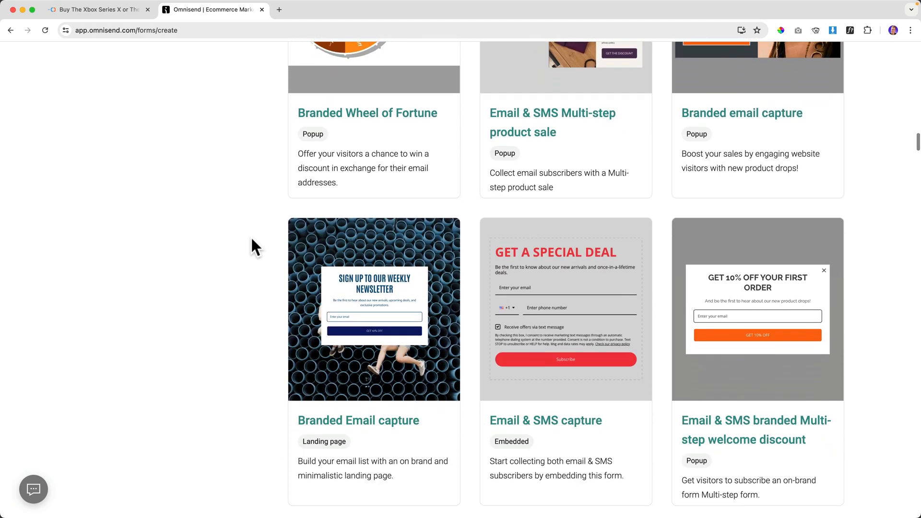
pyautogui.scroll(-7, 245, 235)
pyautogui.scroll(20, 243, 235)
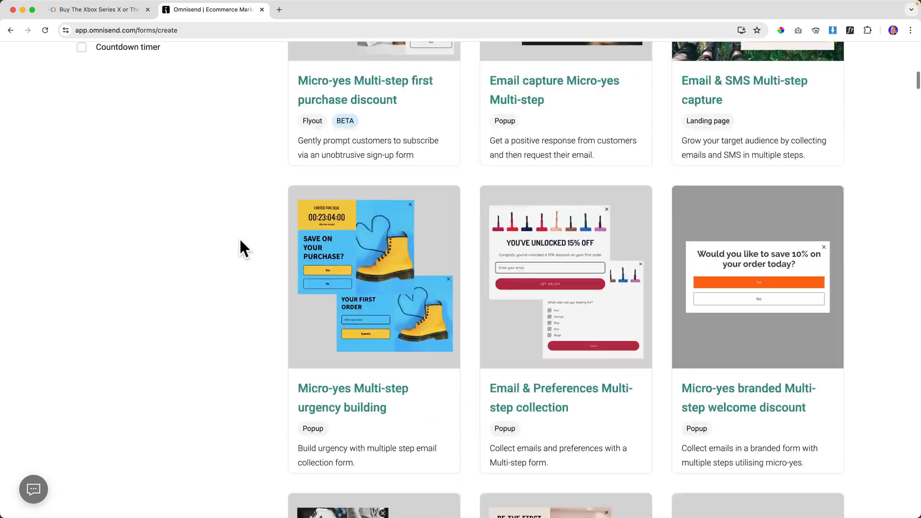
pyautogui.scroll(10, 239, 237)
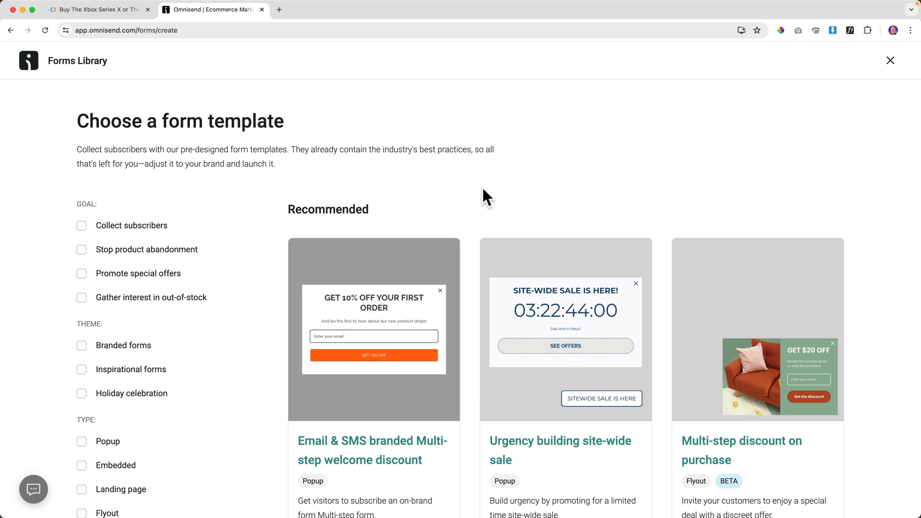
pyautogui.scroll(-5, 465, 197)
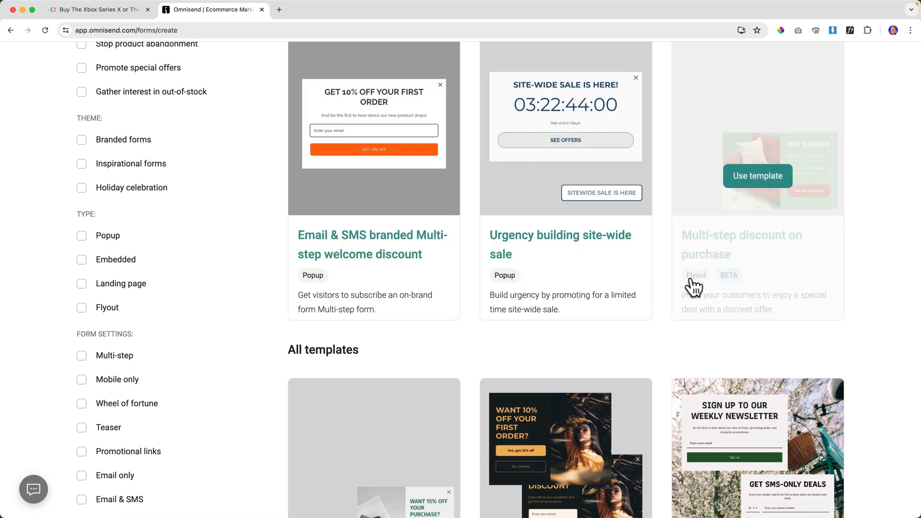
pyautogui.scroll(-6, 672, 288)
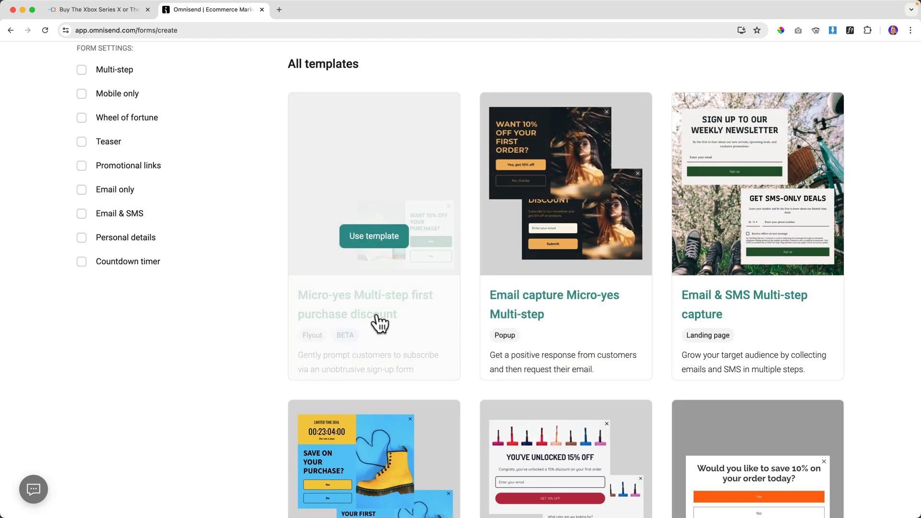
pyautogui.scroll(-8, 376, 323)
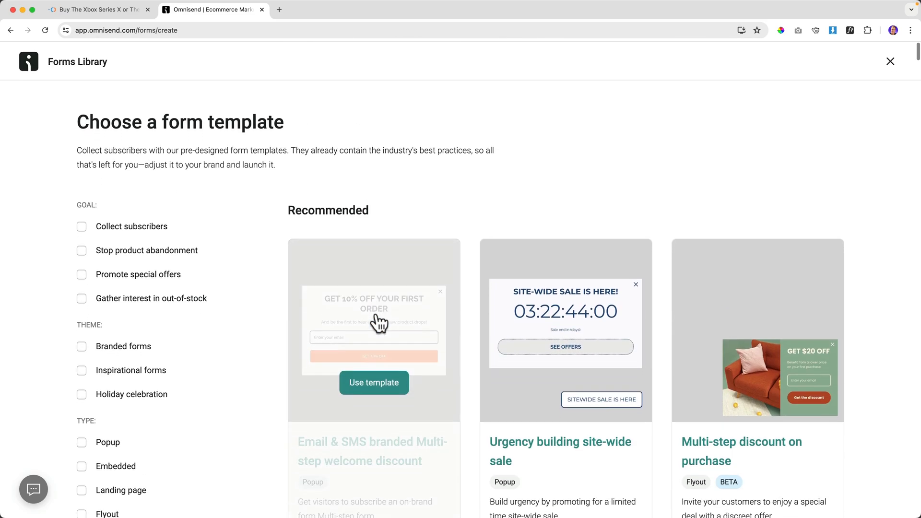
pyautogui.scroll(-4, 378, 317)
pyautogui.click(372, 216)
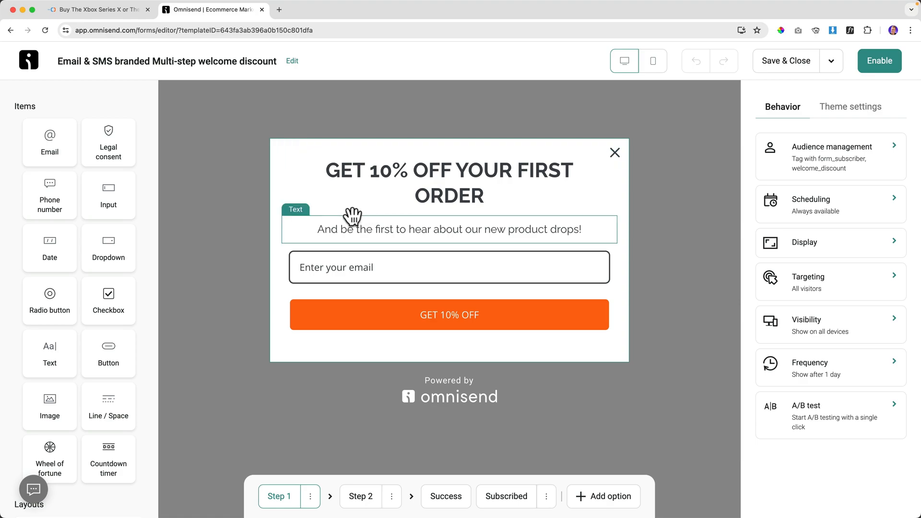
# Set the welcome discount form's display type to Flyout and enable it.
pyautogui.click(840, 106)
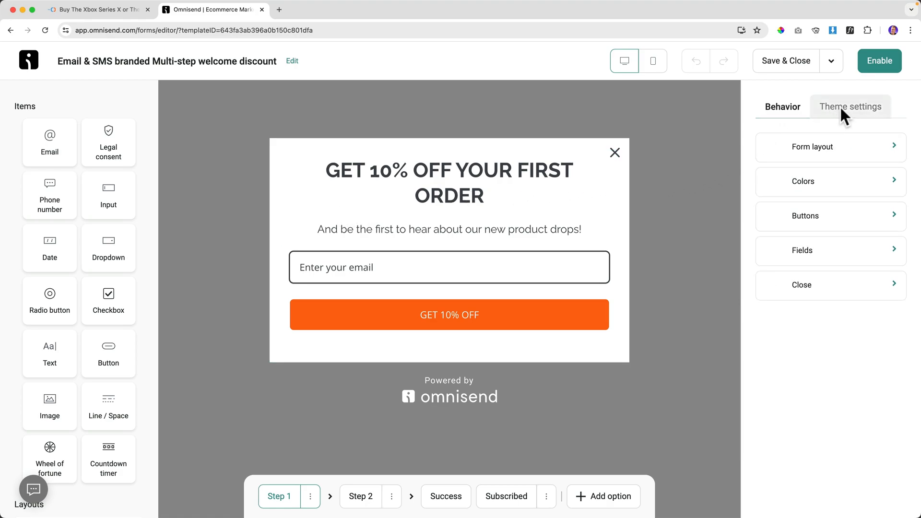
pyautogui.click(822, 150)
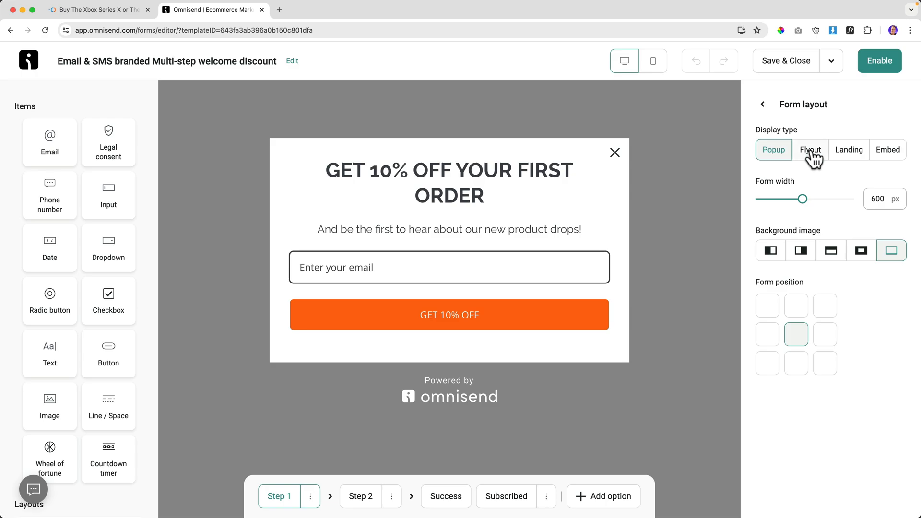
pyautogui.click(811, 152)
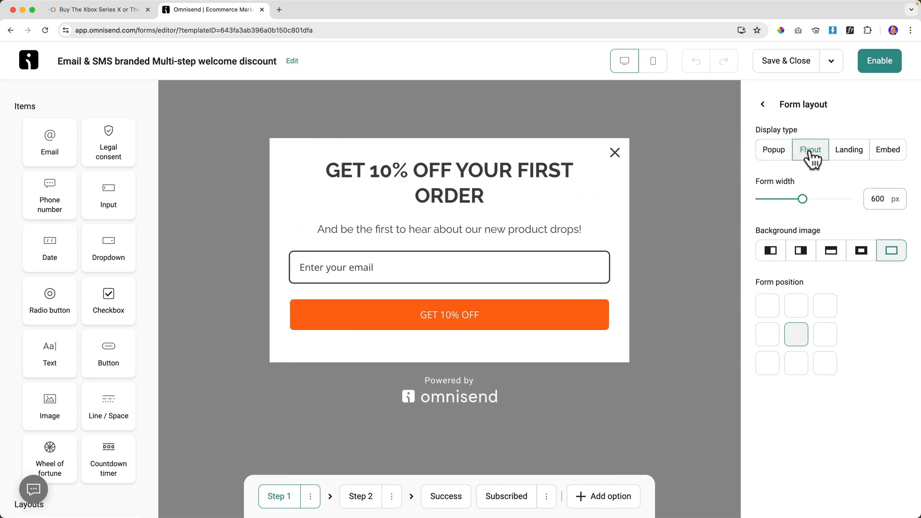
pyautogui.click(869, 70)
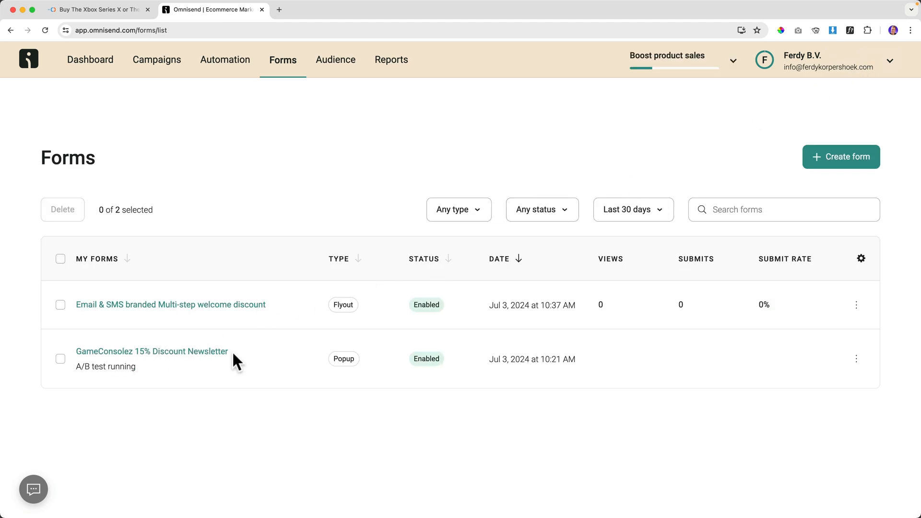
pyautogui.click(96, 10)
pyautogui.rightClick(200, 105)
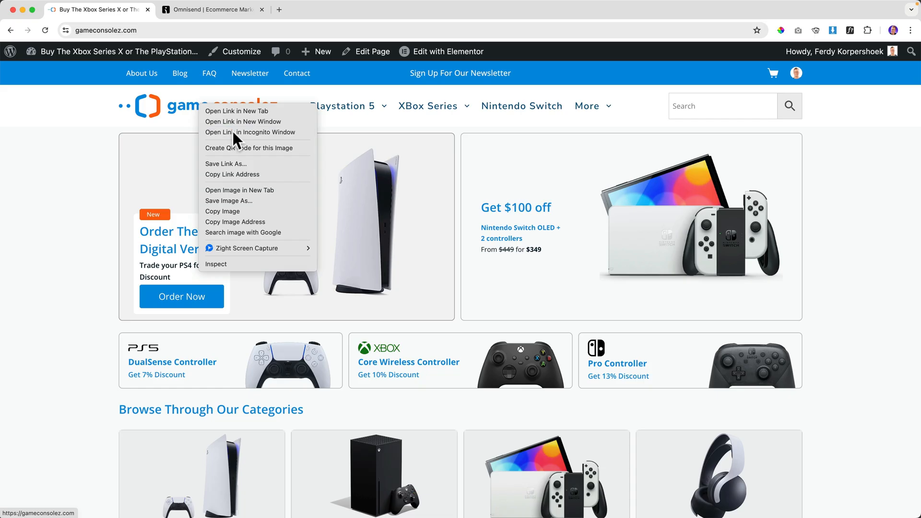
pyautogui.click(232, 131)
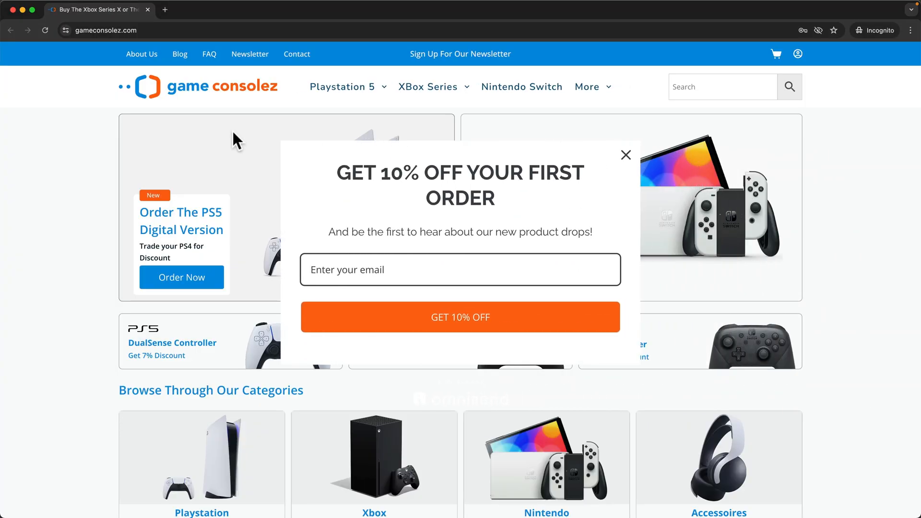
pyautogui.click(148, 9)
pyautogui.click(184, 10)
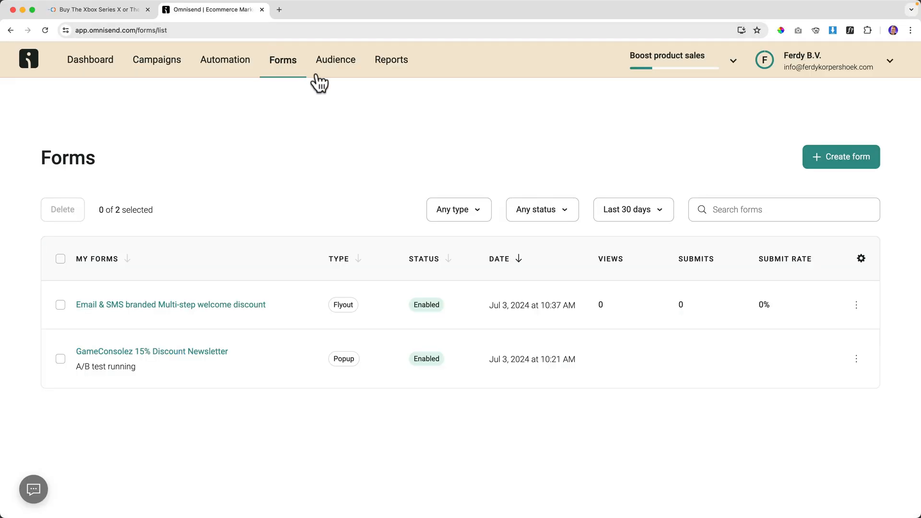
# Change the welcome discount form's layout to a Landing page.
pyautogui.click(155, 307)
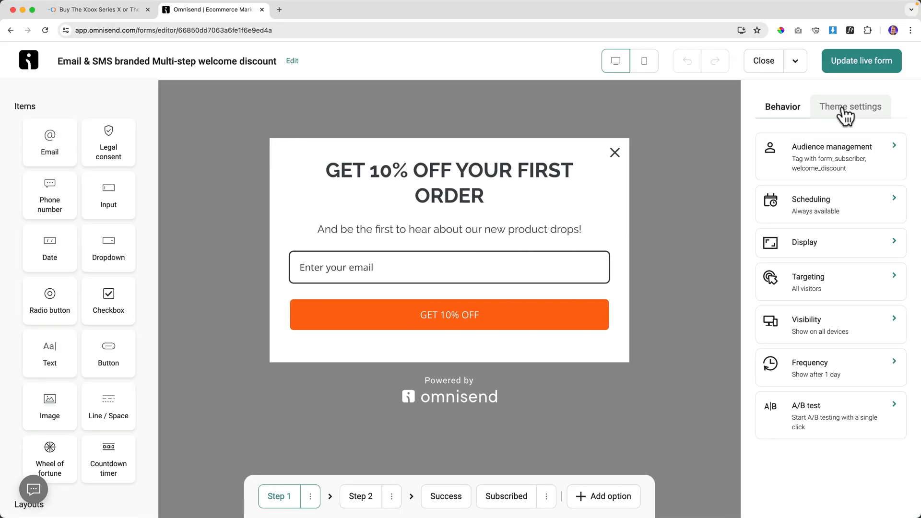
pyautogui.click(845, 111)
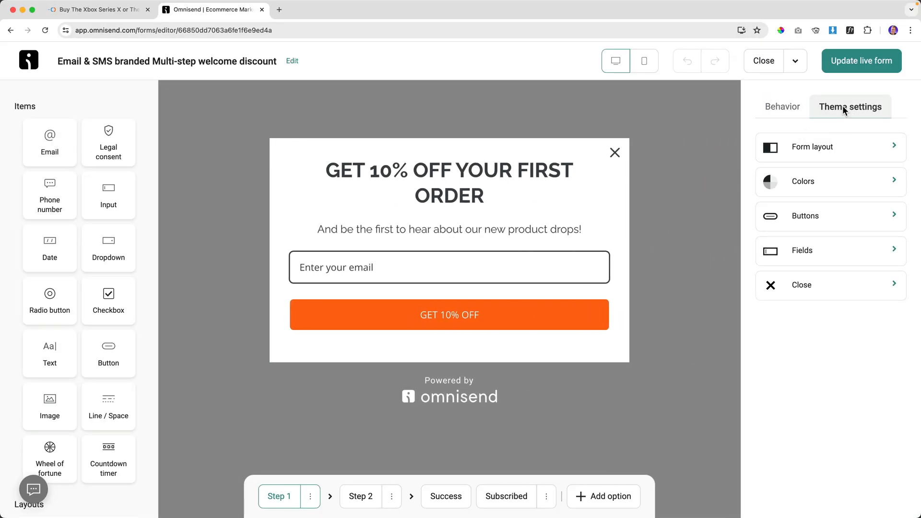
pyautogui.click(828, 149)
pyautogui.click(851, 152)
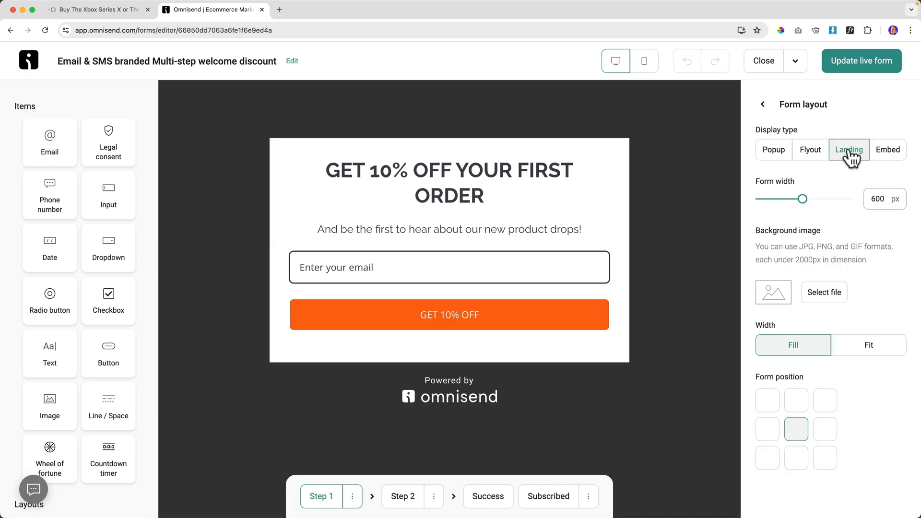
# Use Home.jpg from the Desktop as the landing page background and update the live form.
pyautogui.click(824, 294)
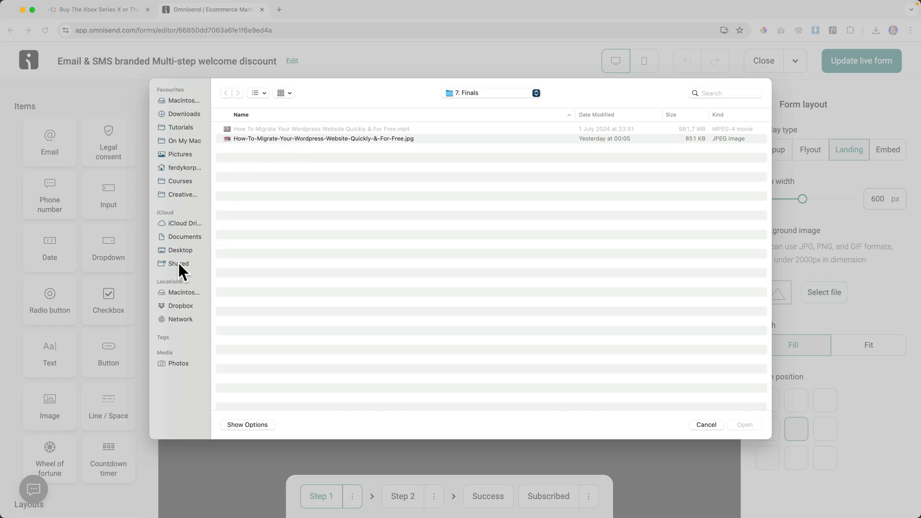
pyautogui.click(186, 250)
pyautogui.doubleClick(255, 129)
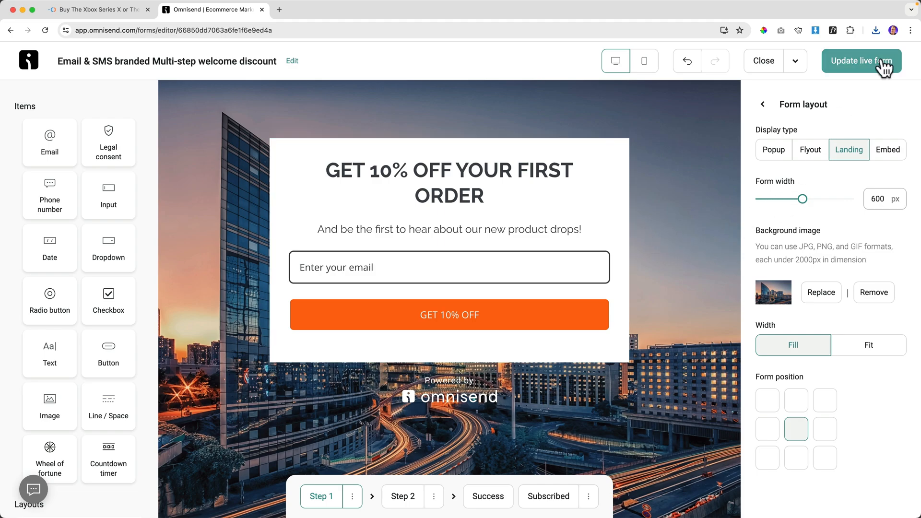
pyautogui.click(878, 69)
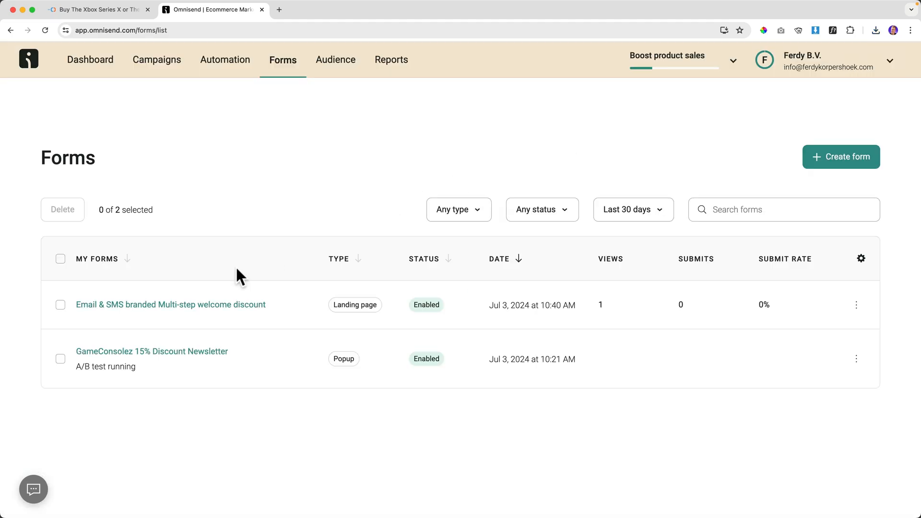
# Copy the welcome form's landing page link and open the store's header button settings.
pyautogui.click(179, 307)
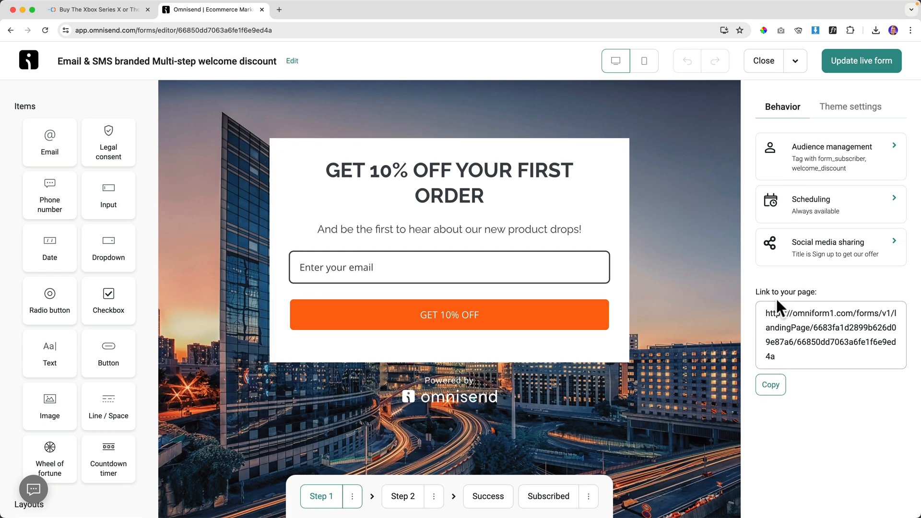
pyautogui.click(771, 385)
pyautogui.click(118, 9)
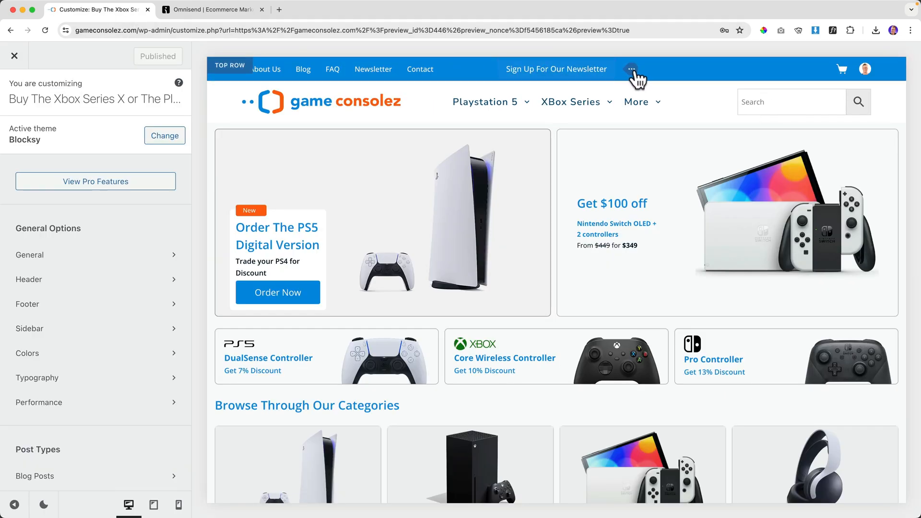
pyautogui.click(632, 70)
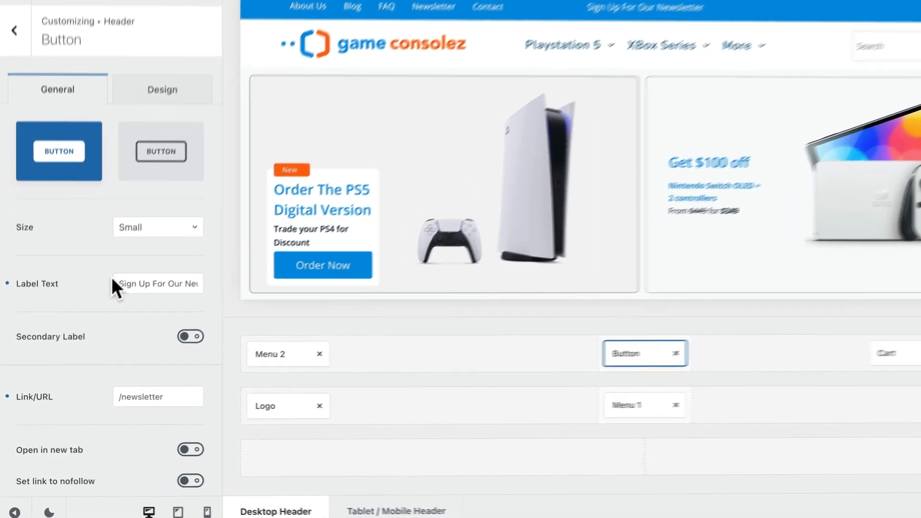
# Replace the header button's /newsletter link with the copied landing page link and publish.
pyautogui.click(120, 309)
pyautogui.click(233, 354)
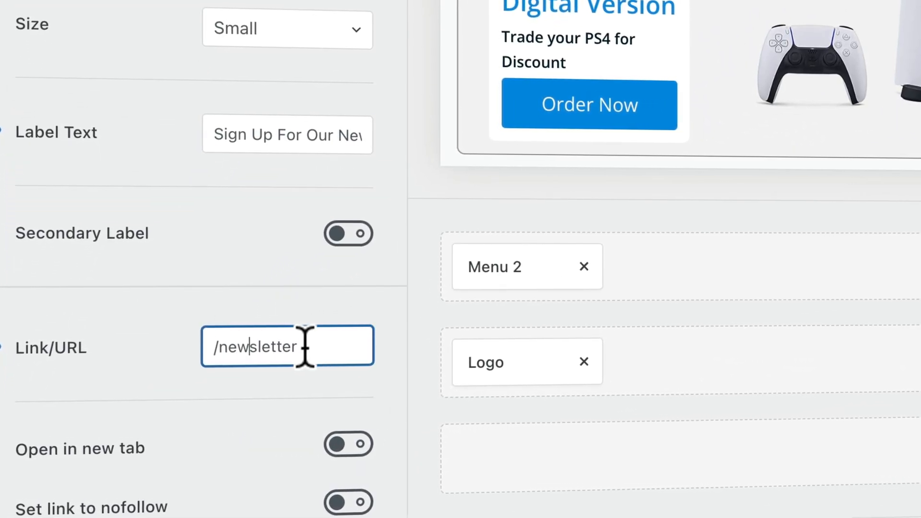
pyautogui.press('super+a')
pyautogui.press('super+v')
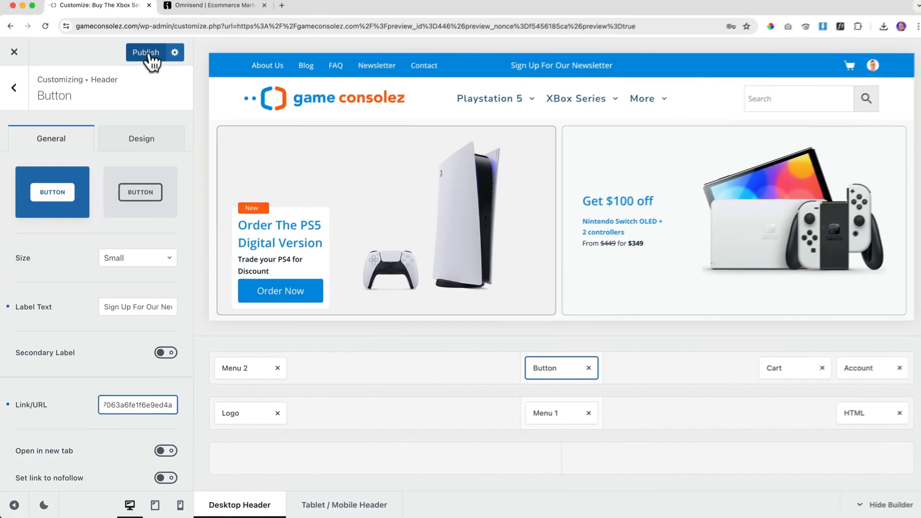
pyautogui.click(147, 58)
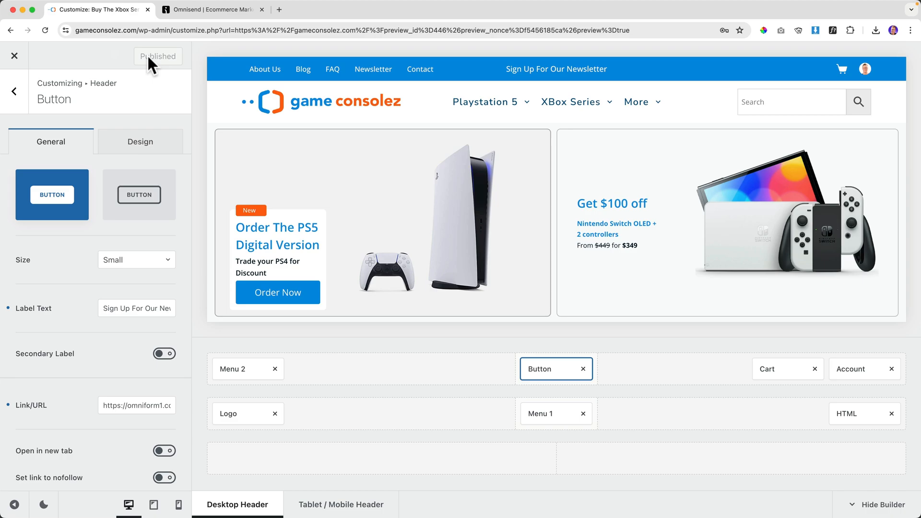
# Test the Sign Up button on the live site, then return to the Omnisend form editor.
pyautogui.click(15, 56)
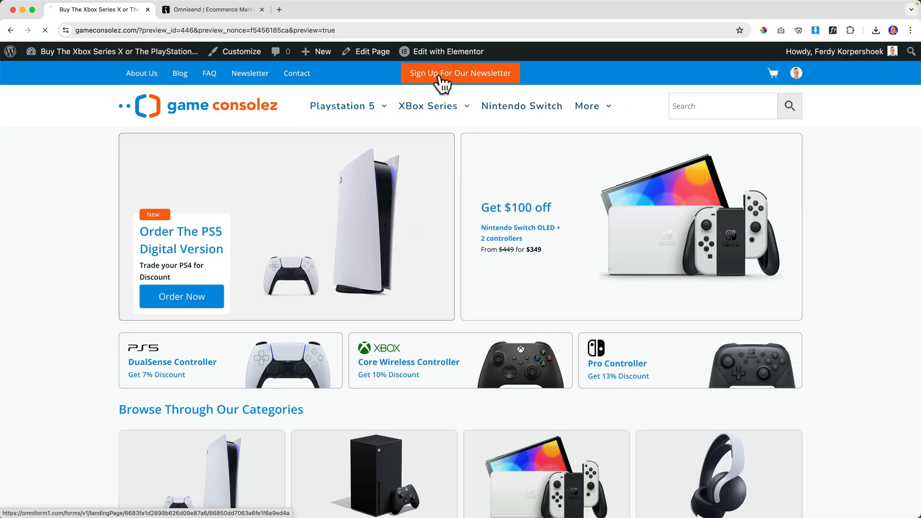
pyautogui.click(440, 76)
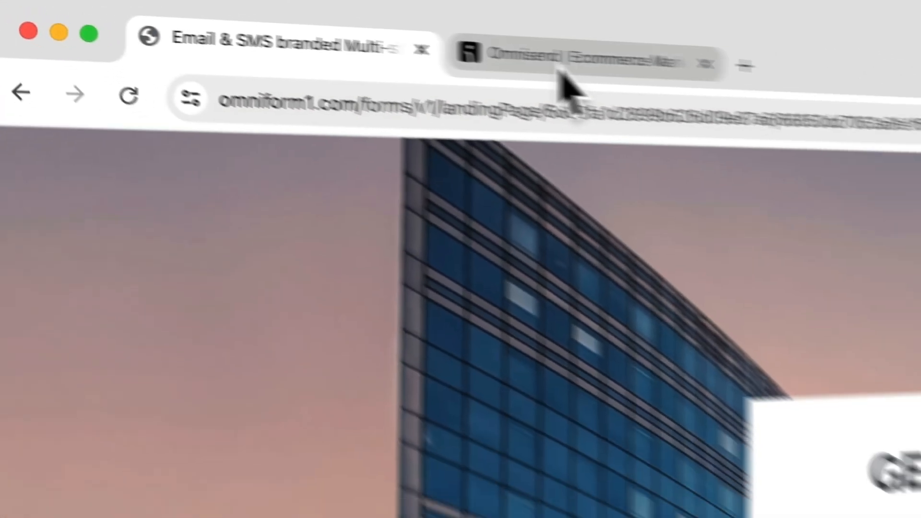
pyautogui.click(768, 86)
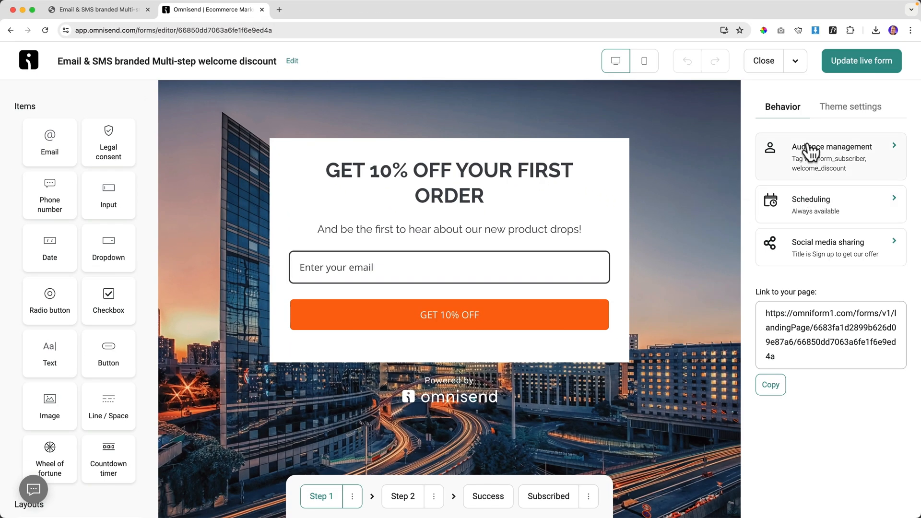
# Switch the welcome discount form's layout to Embed and update the live form.
pyautogui.click(842, 108)
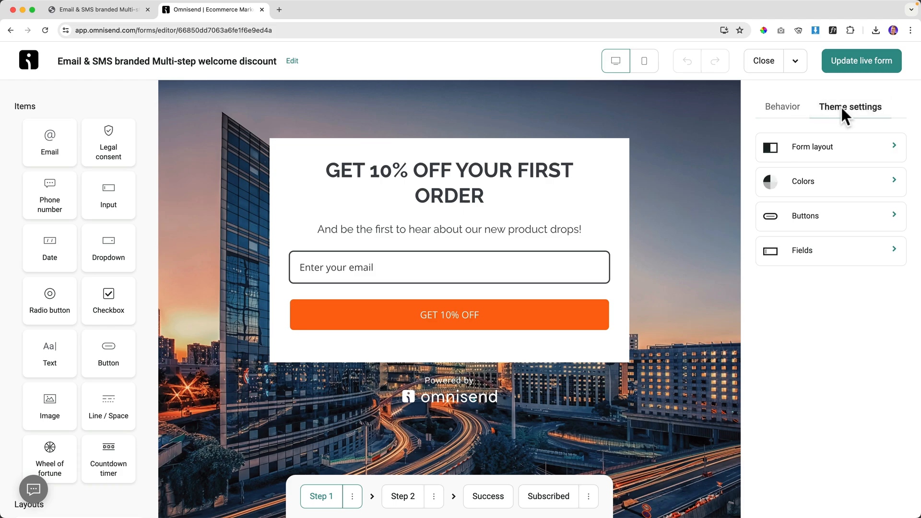
pyautogui.click(838, 149)
pyautogui.click(888, 151)
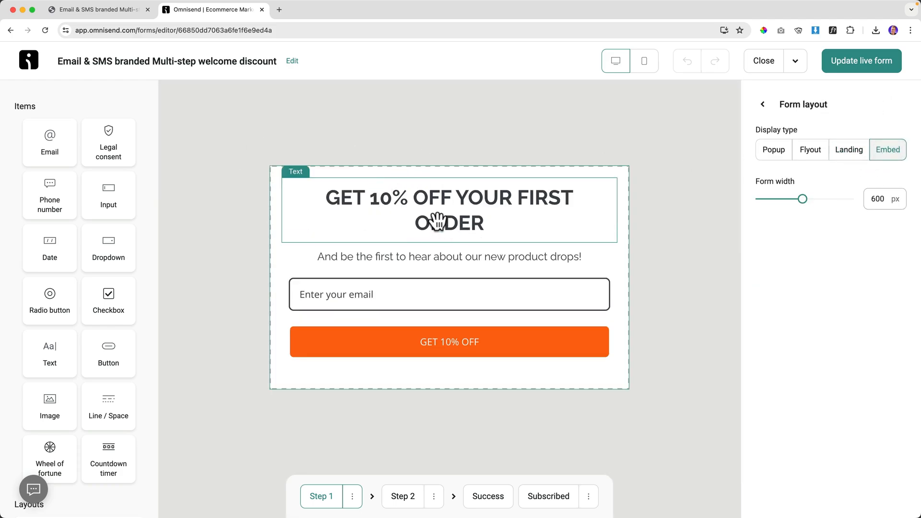
pyautogui.click(861, 62)
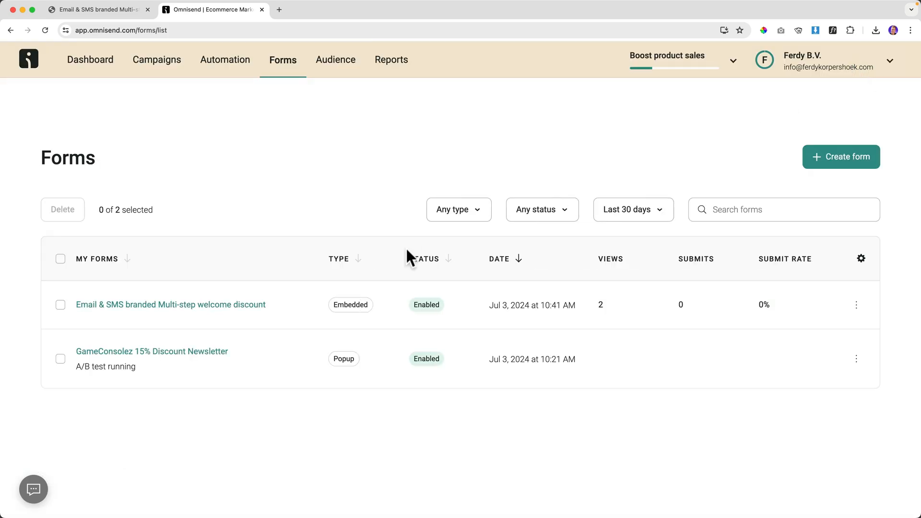
# Reopen the welcome discount form and copy its website embed code.
pyautogui.click(175, 306)
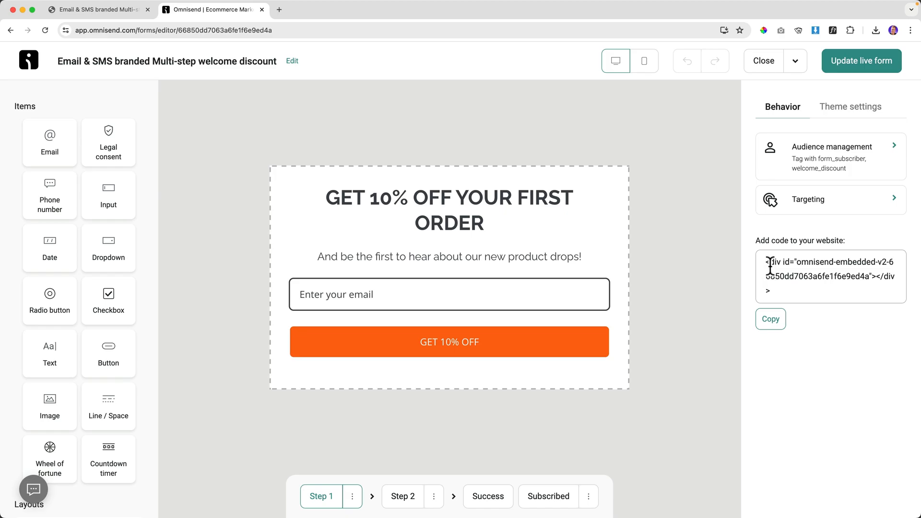
pyautogui.moveTo(766, 261); pyautogui.dragTo(793, 287)
pyautogui.click(771, 322)
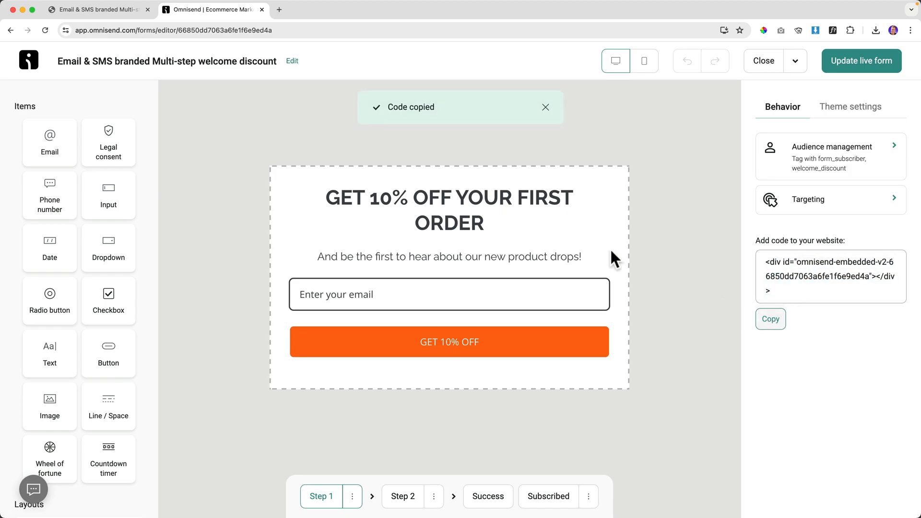
pyautogui.click(116, 9)
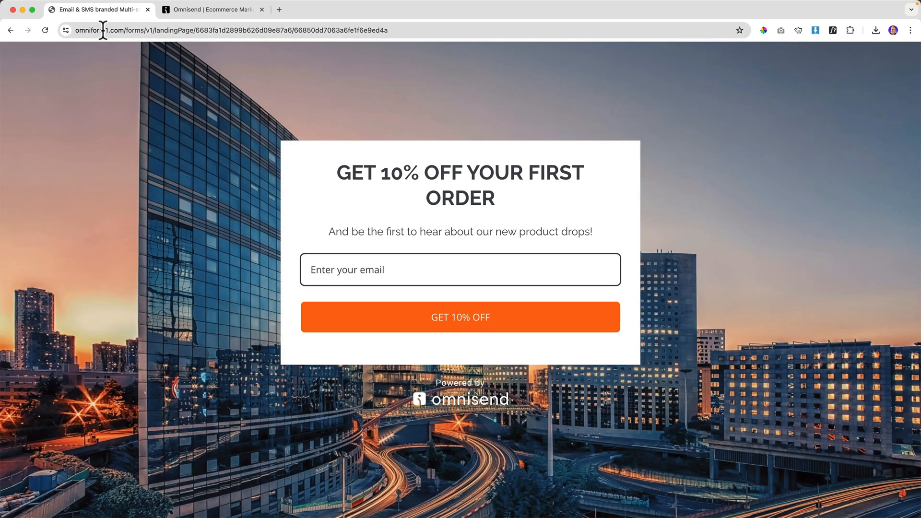
# In Elementor, add a single-column Flexbox container above Browse Through Our Categories.
pyautogui.click(12, 31)
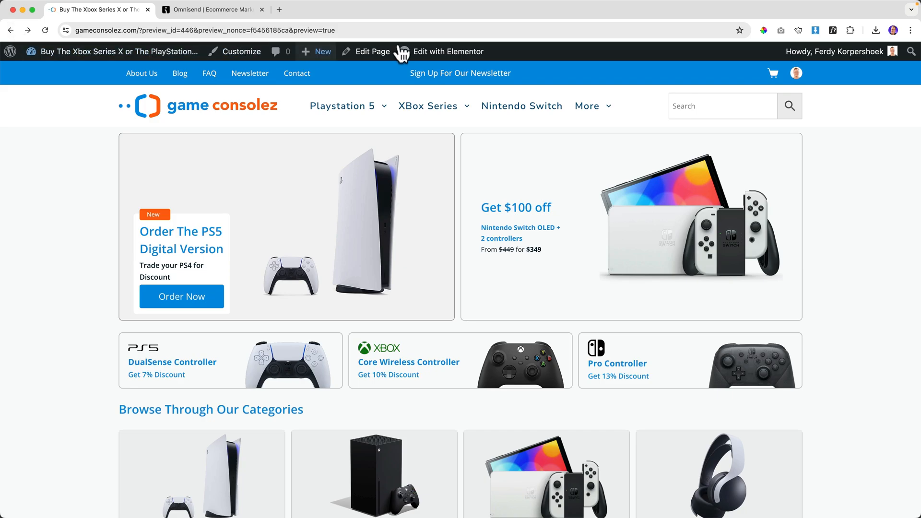
pyautogui.click(449, 52)
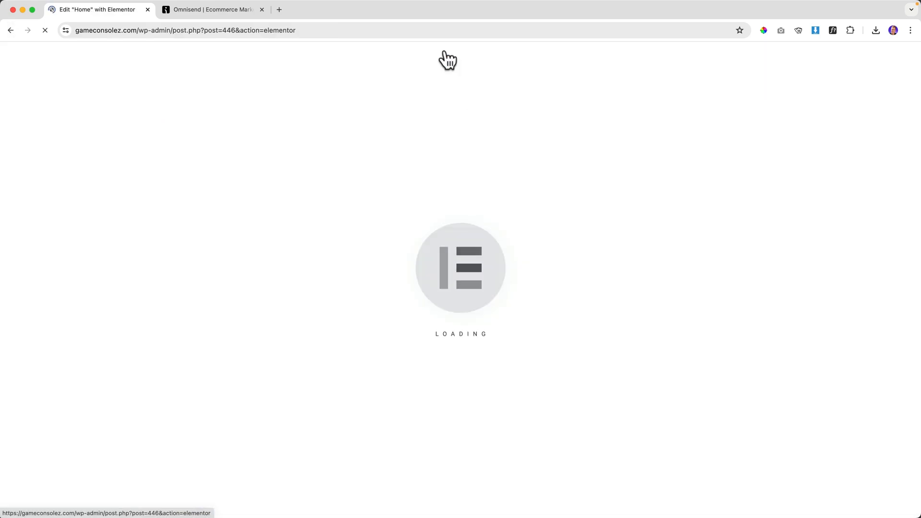
pyautogui.scroll(-2, 514, 189)
pyautogui.scroll(-4, 513, 187)
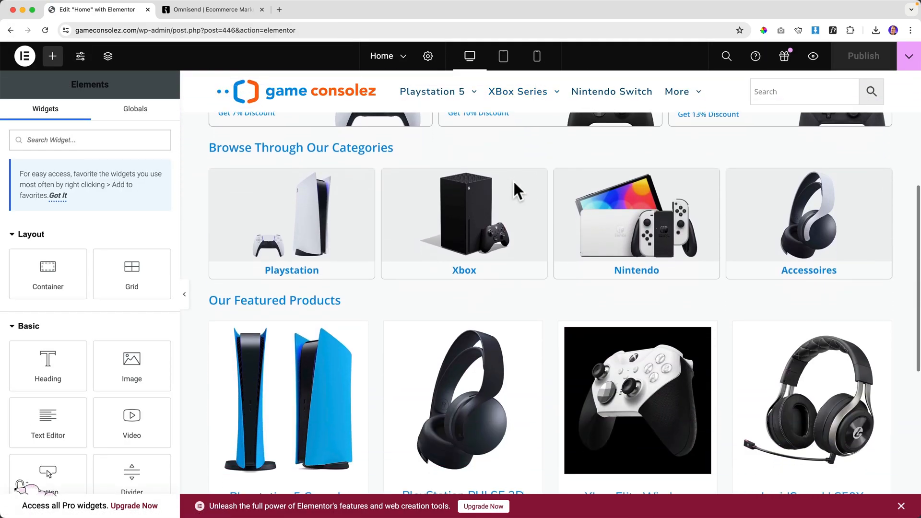
pyautogui.scroll(3, 514, 187)
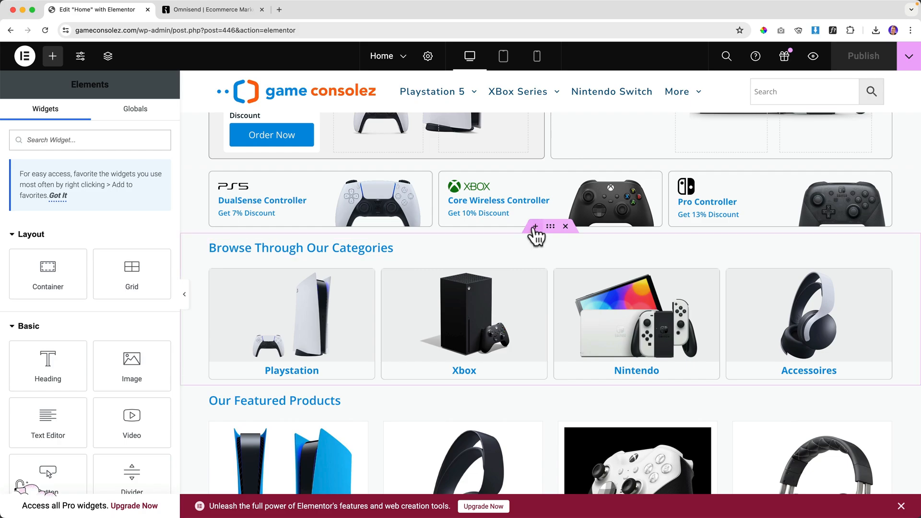
pyautogui.click(535, 226)
pyautogui.click(510, 287)
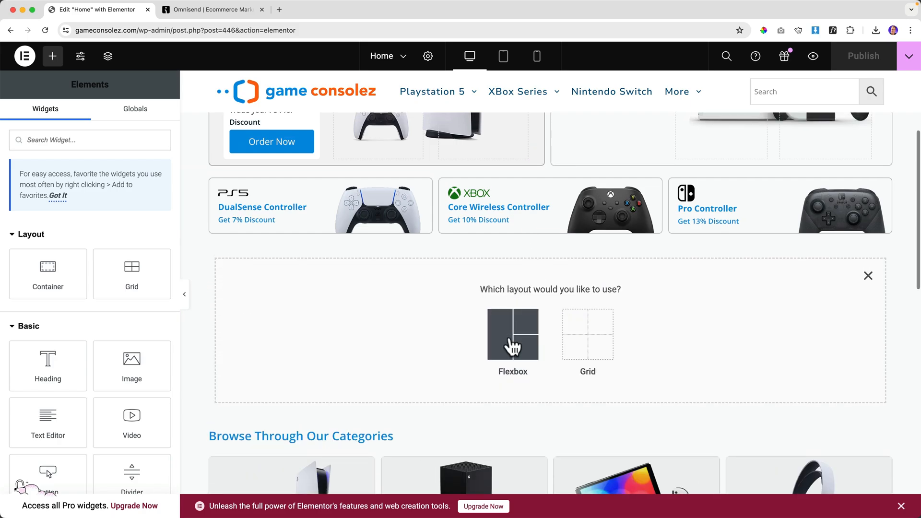
pyautogui.click(510, 335)
pyautogui.click(391, 331)
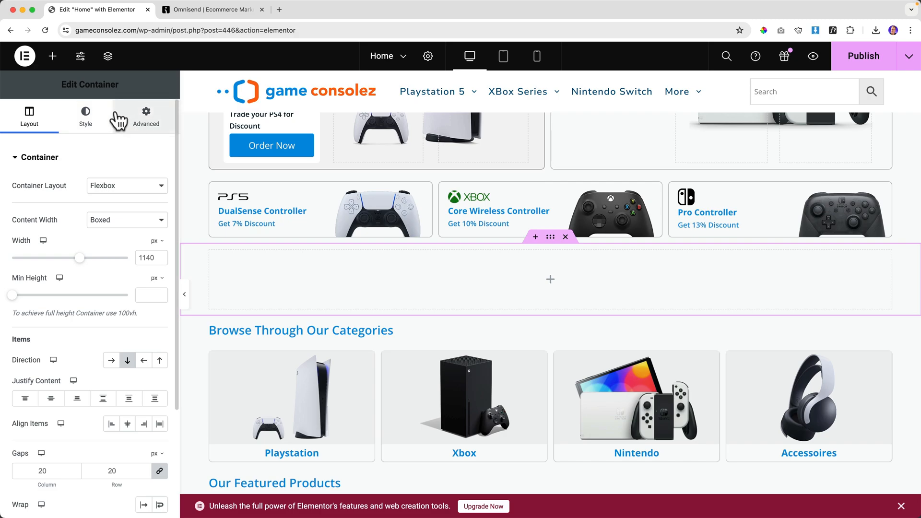
# Drop an HTML widget into the new container and paste in the Omnisend embed code.
pyautogui.click(551, 279)
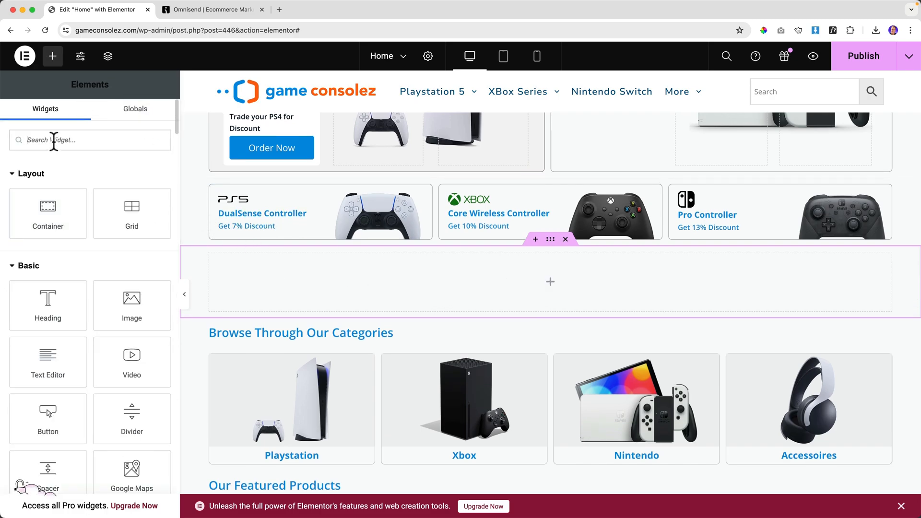
pyautogui.write('html')
pyautogui.moveTo(47, 182); pyautogui.dragTo(389, 270)
pyautogui.click(117, 234)
pyautogui.write('<div id="omnisend-embedded-v2-66850dd7063a6fe1f6e9ed4a"></div>')
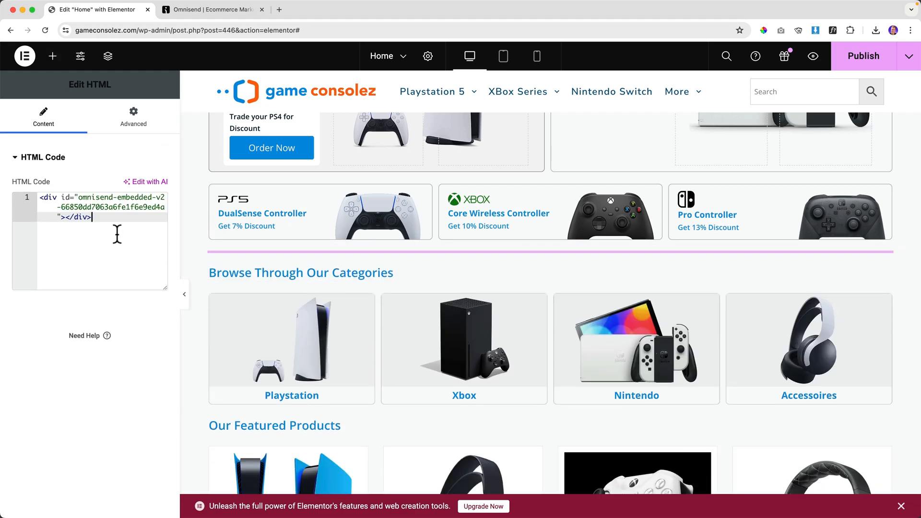
# Publish the homepage and preview the embedded GET 10% OFF form live.
pyautogui.click(864, 60)
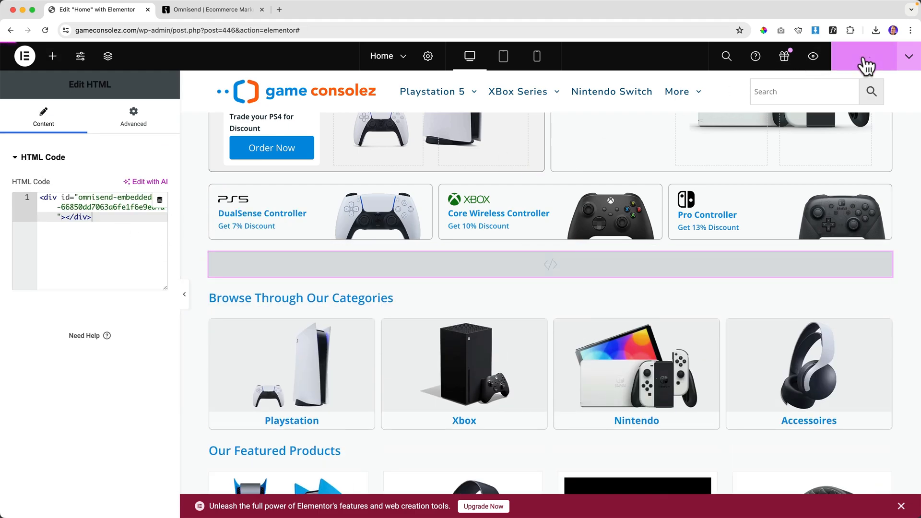
pyautogui.click(814, 57)
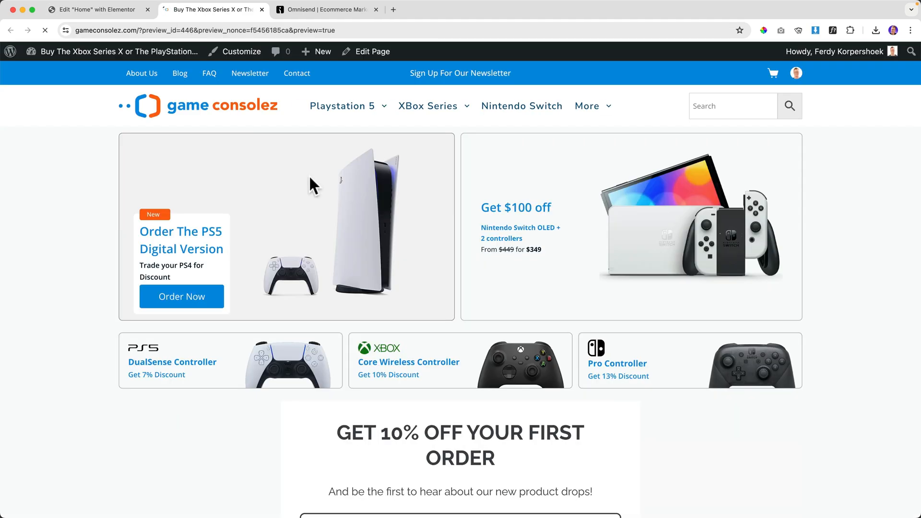
pyautogui.scroll(-5, 309, 178)
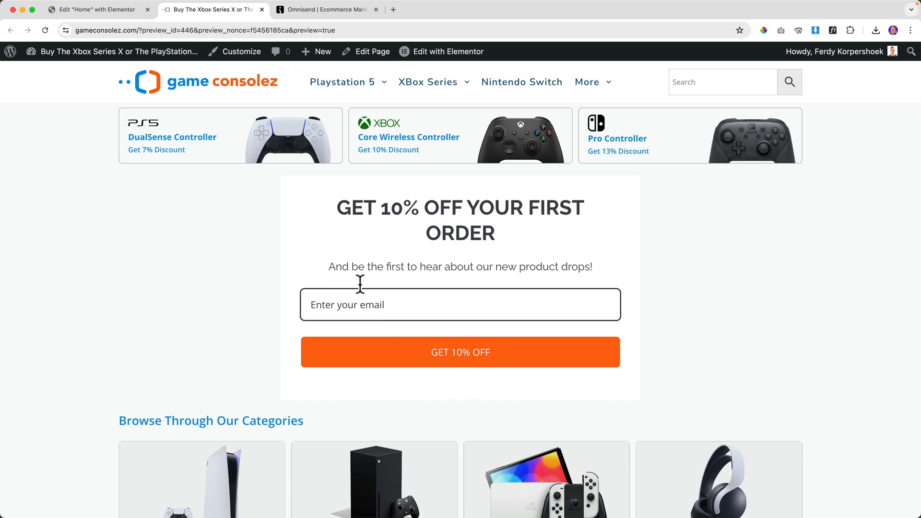
pyautogui.click(311, 10)
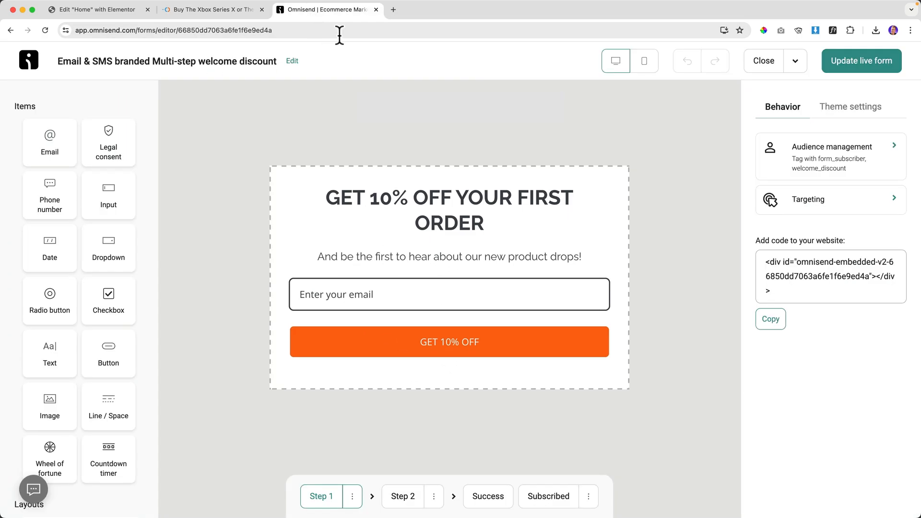
# Change the welcome discount form layout back to Popup and update the live form.
pyautogui.click(837, 108)
pyautogui.click(822, 151)
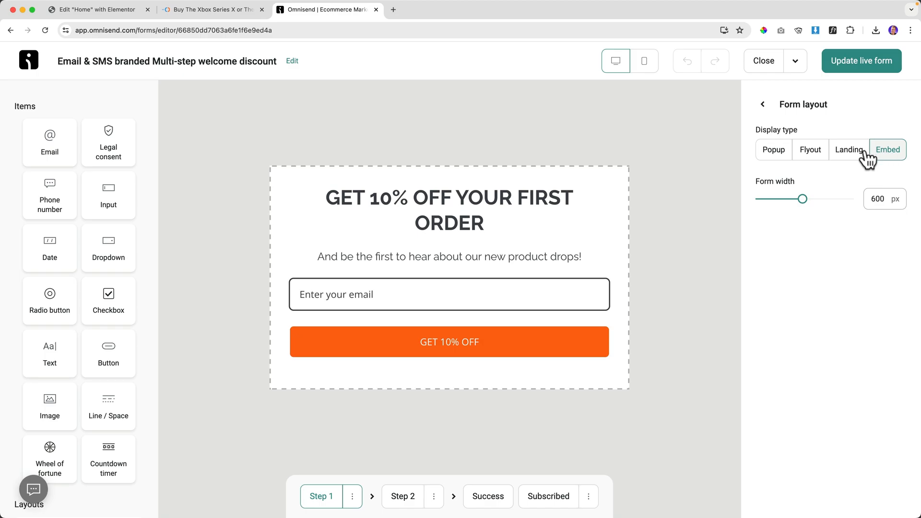
pyautogui.click(775, 153)
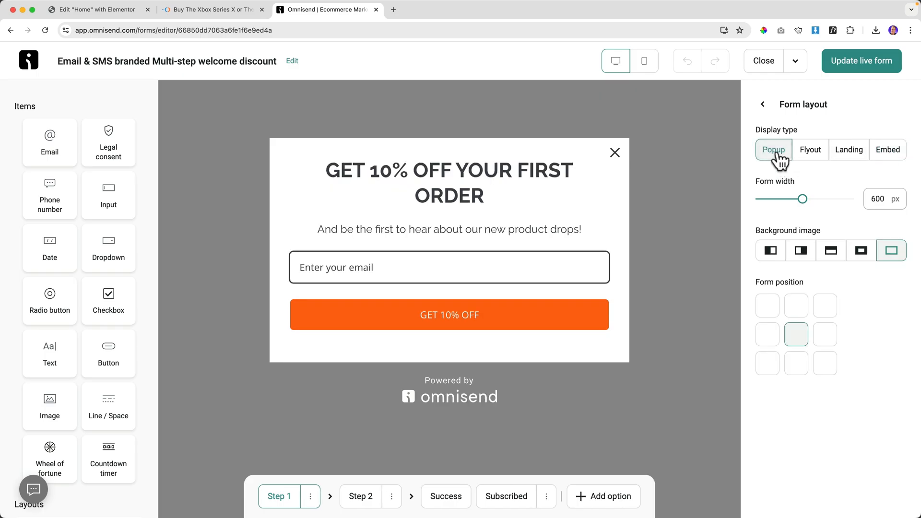
pyautogui.click(852, 62)
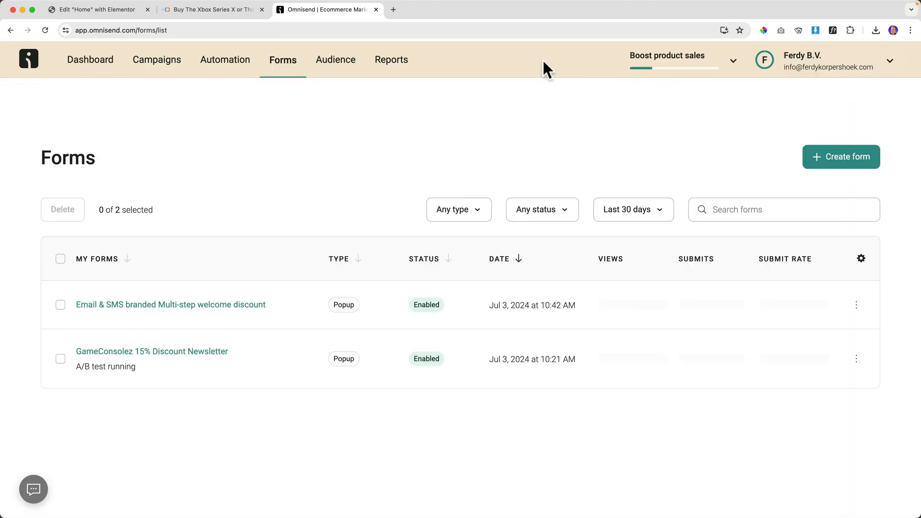
# Check the popup on the homepage in a private window, then close the extra tabs.
pyautogui.click(215, 12)
pyautogui.rightClick(204, 80)
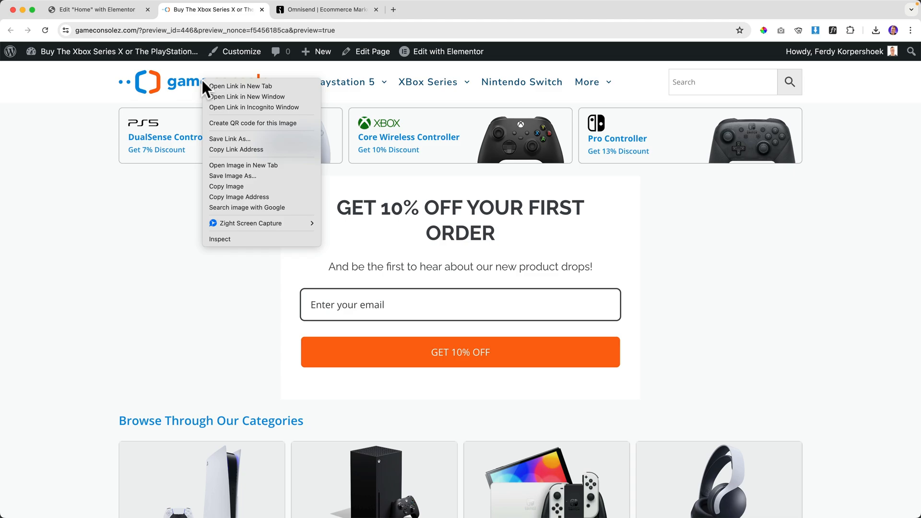
pyautogui.click(235, 103)
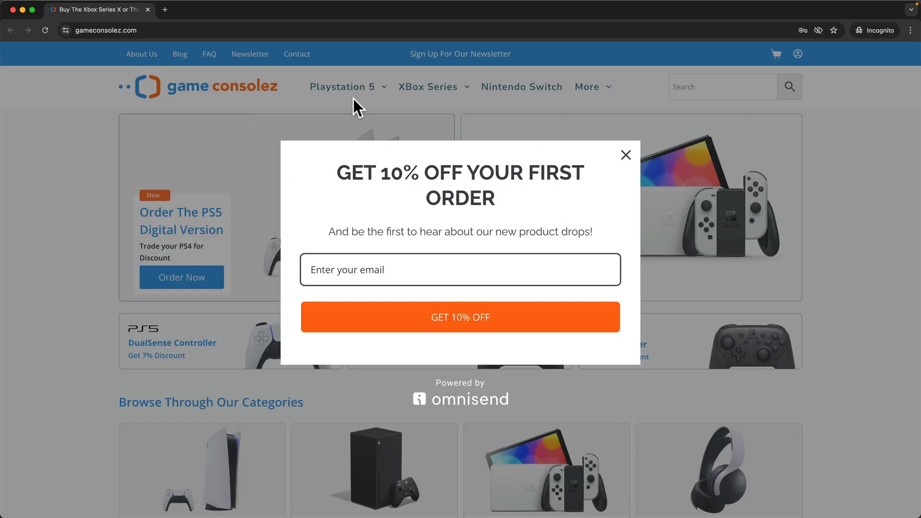
pyautogui.click(147, 10)
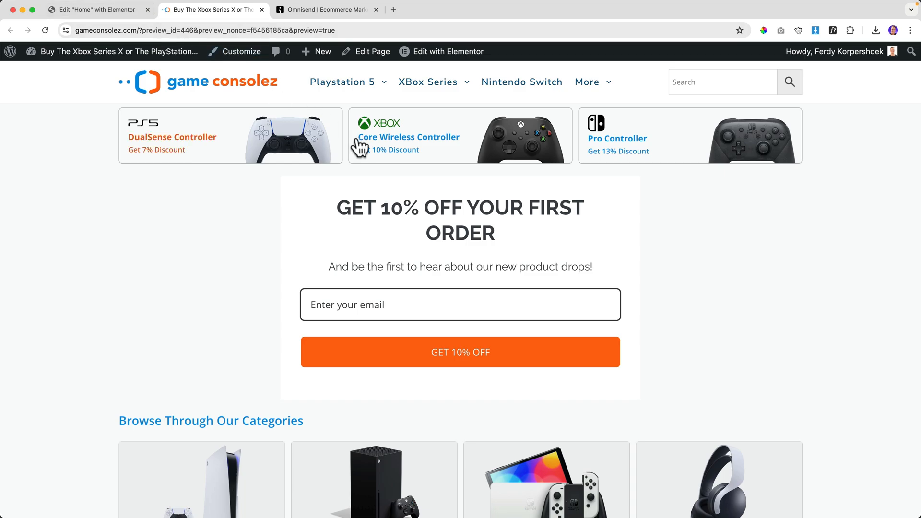
pyautogui.click(262, 10)
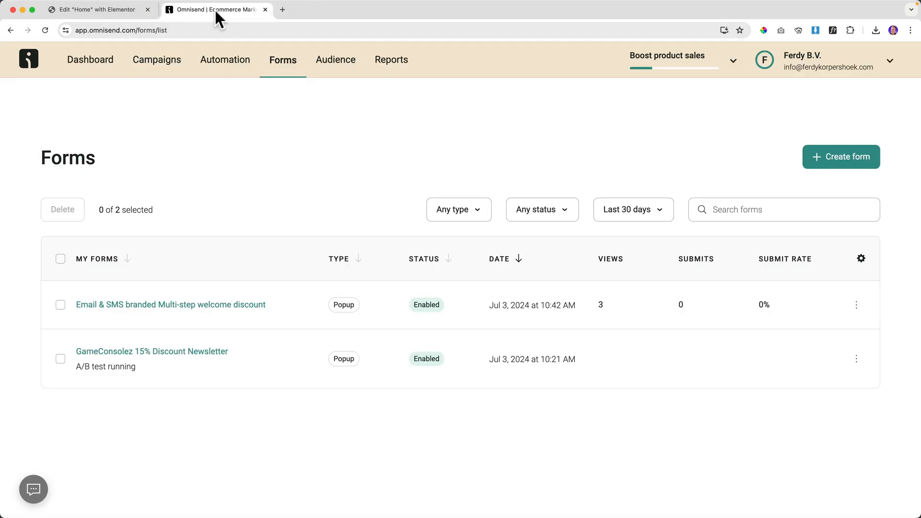
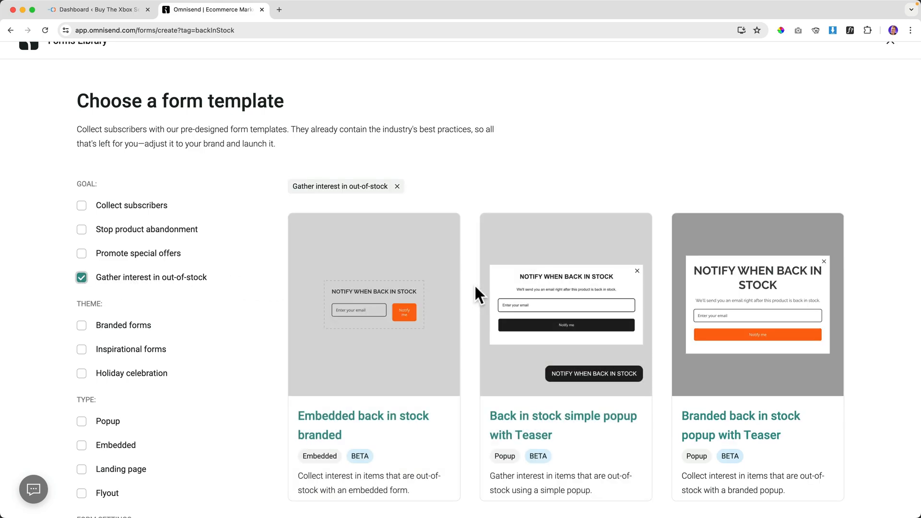
# Leave the back-in-stock template library and switch to the WordPress Dashboard browser tab.
pyautogui.moveTo(570, 298)
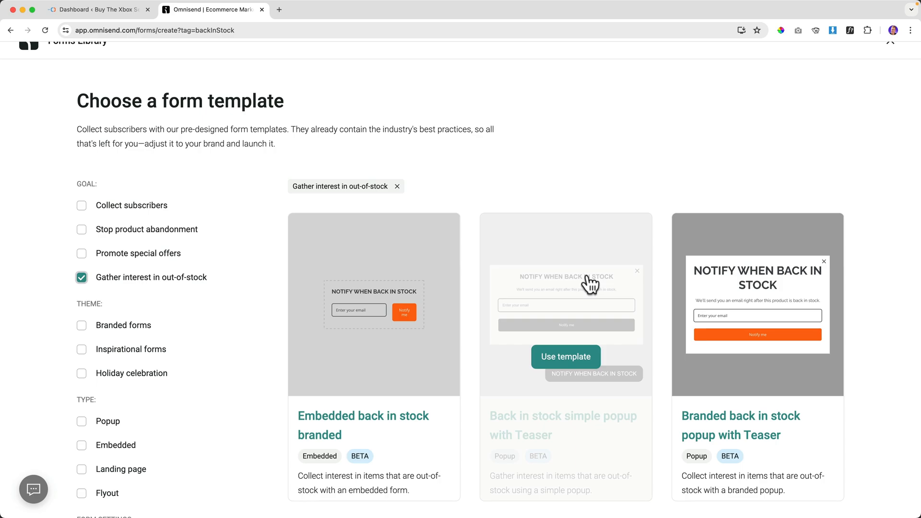
pyautogui.scroll(-5, 592, 286)
pyautogui.scroll(3, 590, 284)
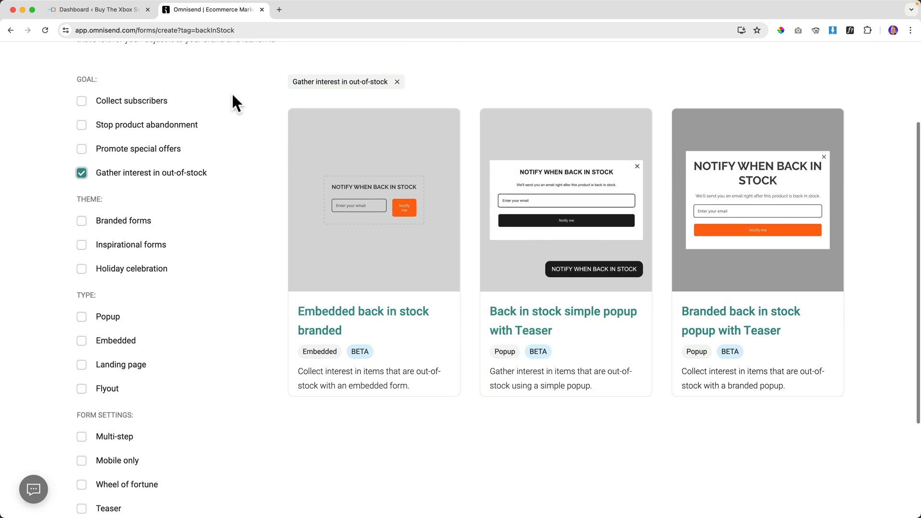
pyautogui.click(105, 11)
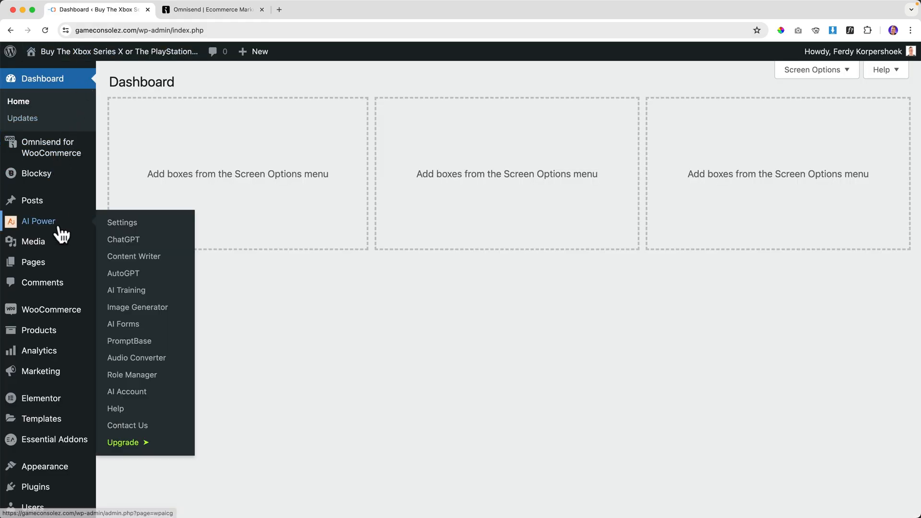
# Set the Nike Hoodie's inventory Quantity to 0, update the product, and view its live page.
pyautogui.moveTo(58, 333)
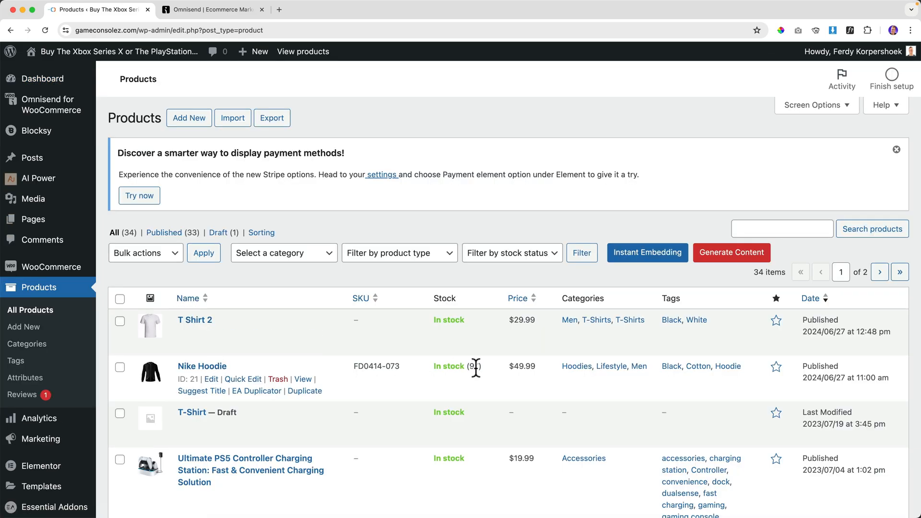
pyautogui.click(215, 371)
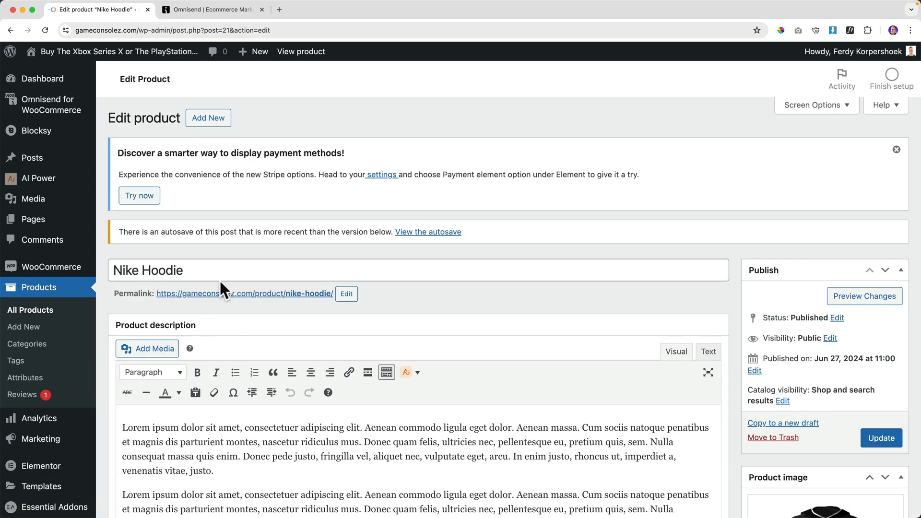
pyautogui.scroll(-10, 230, 280)
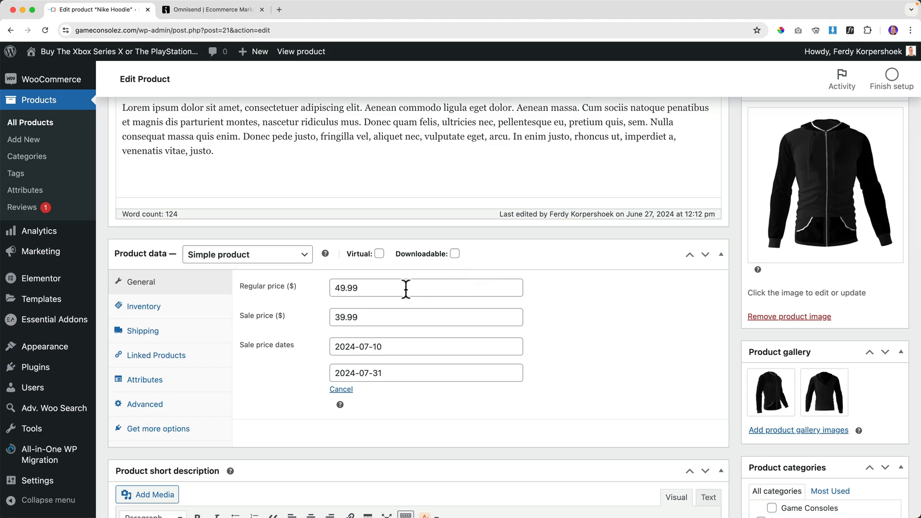
pyautogui.click(152, 310)
pyautogui.click(339, 343)
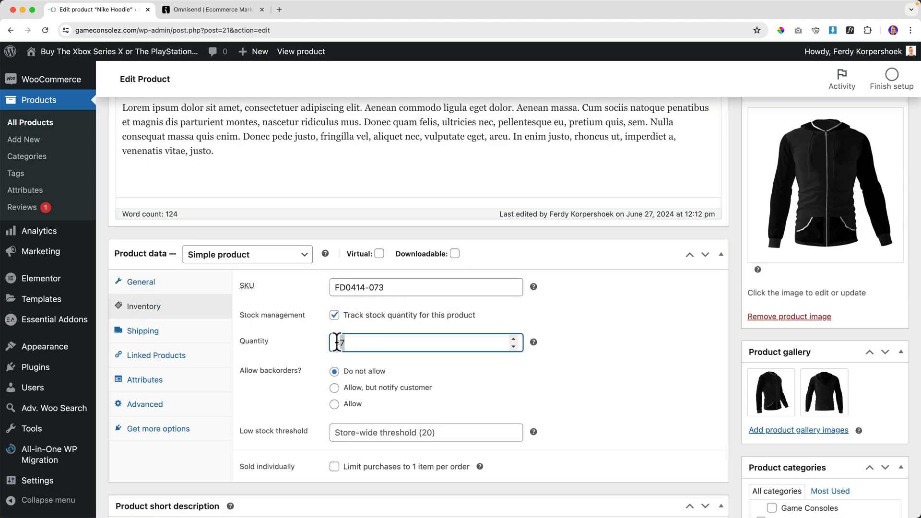
pyautogui.press('Tab')
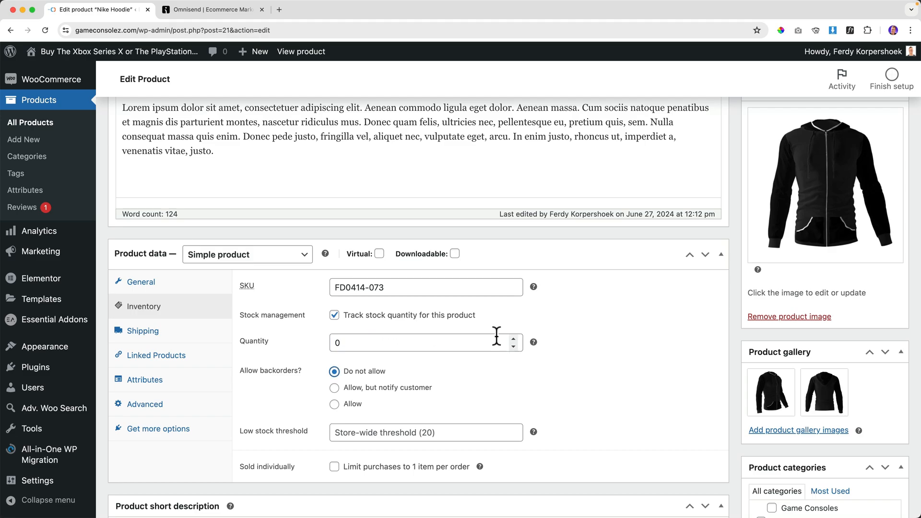
pyautogui.scroll(15, 606, 333)
pyautogui.click(880, 439)
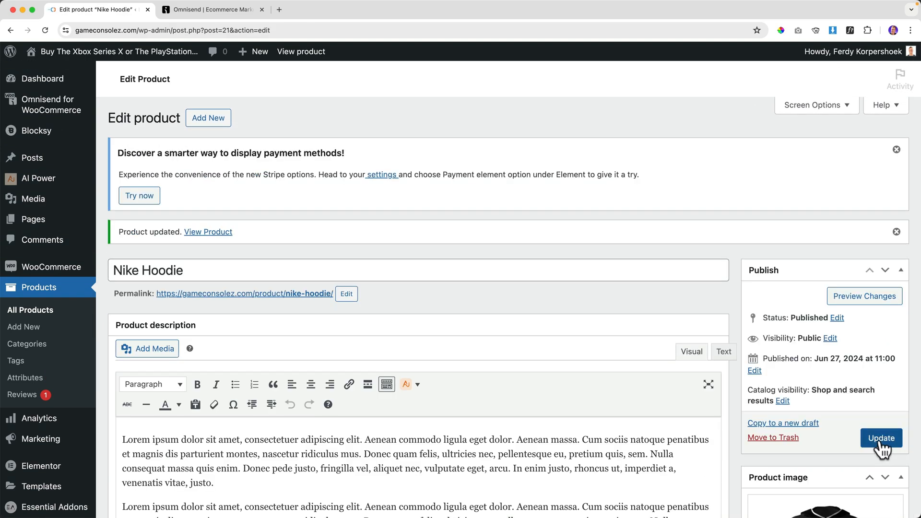
pyautogui.click(297, 53)
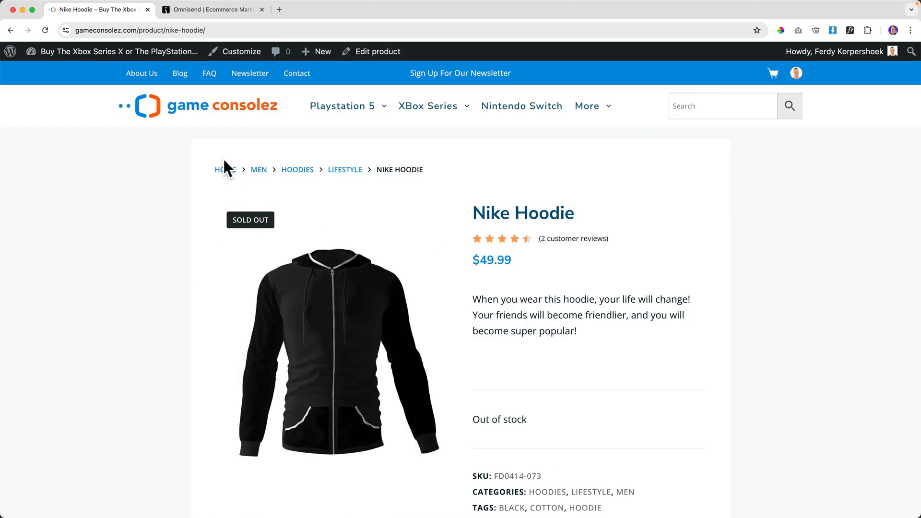
# In a private window, search 'hoodie' and confirm the Nike Hoodie shows out of stock, then return to Omnisend.
pyautogui.rightClick(202, 104)
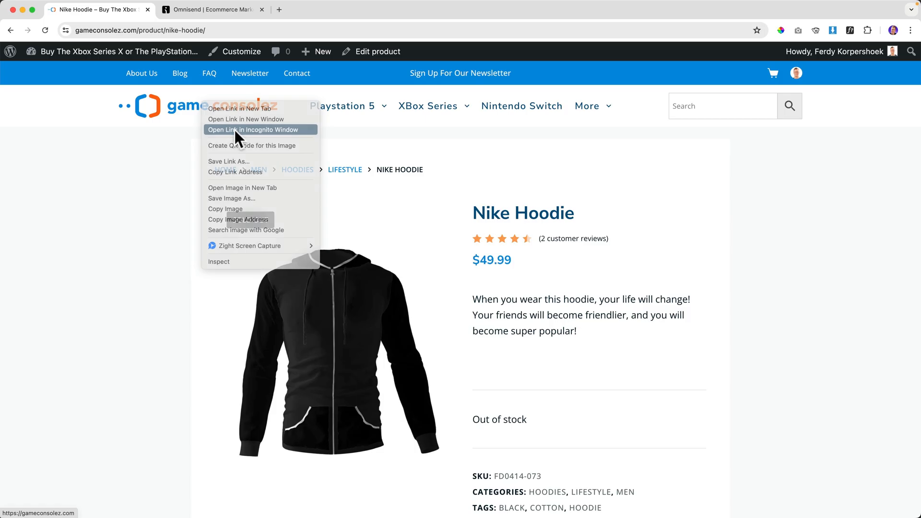
pyautogui.click(235, 130)
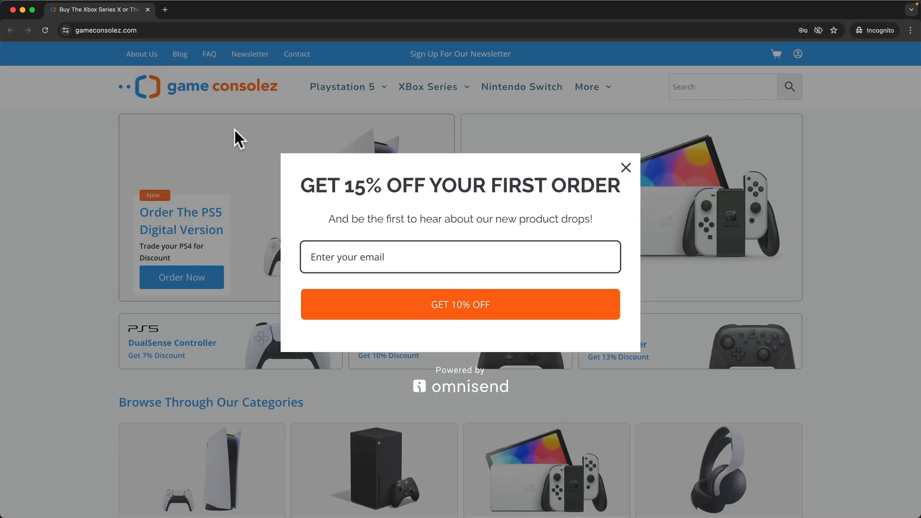
pyautogui.click(625, 168)
pyautogui.click(679, 90)
pyautogui.write('hoodie')
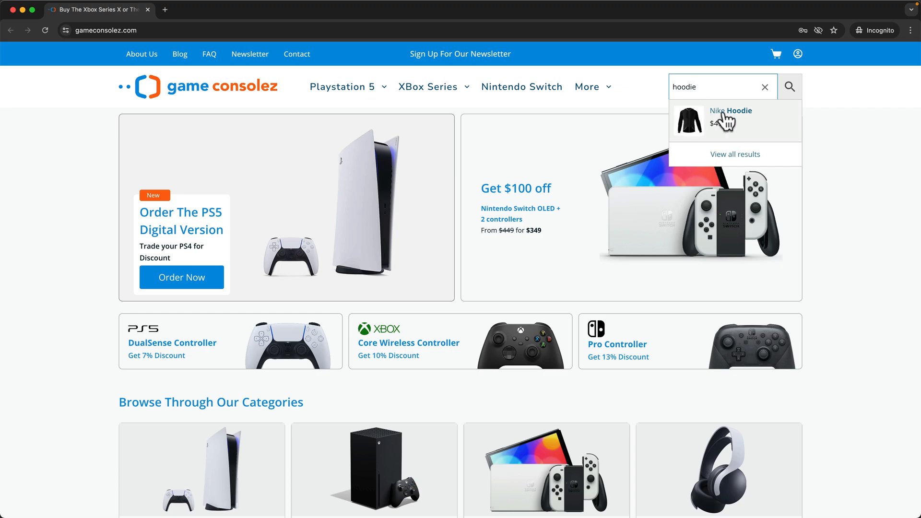
pyautogui.click(724, 114)
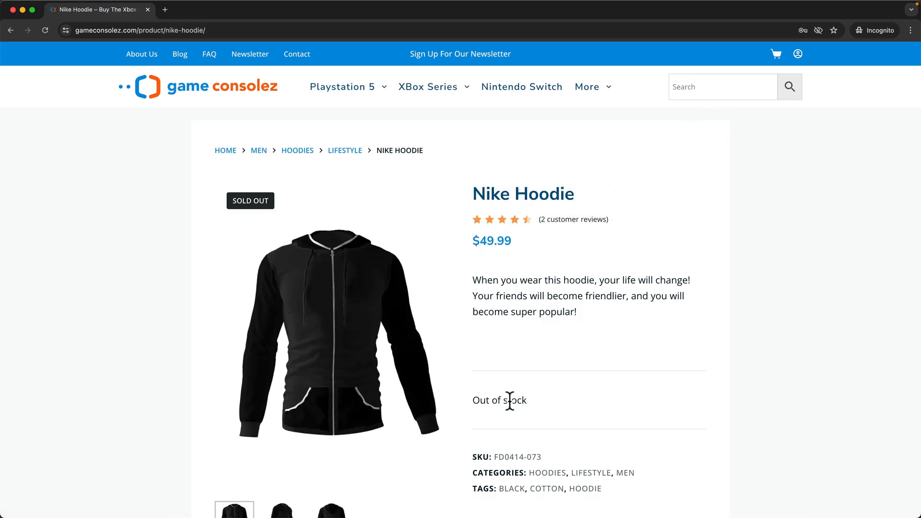
pyautogui.click(13, 10)
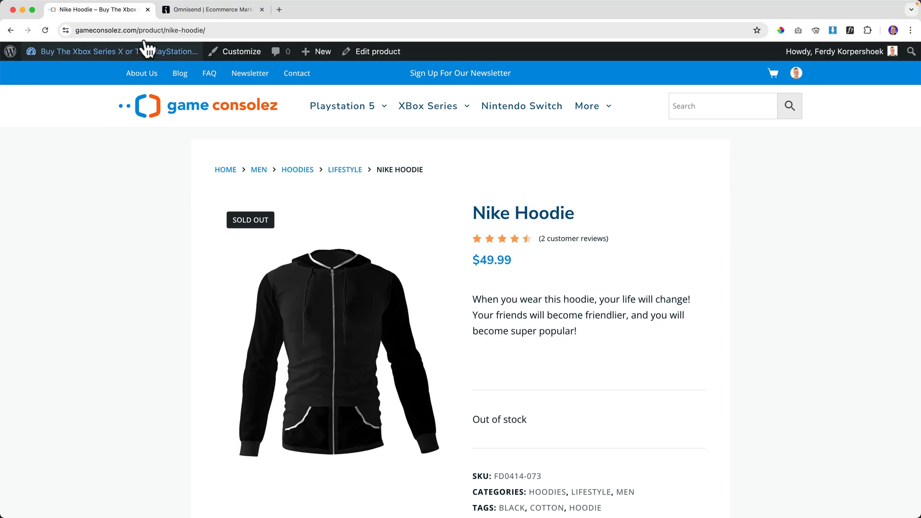
pyautogui.click(208, 10)
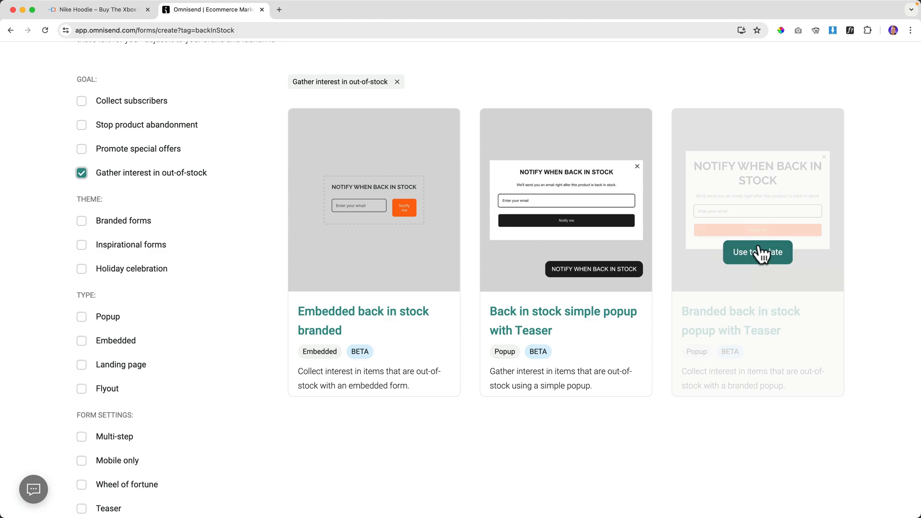
# Use the 'Branded back in stock popup with Teaser' template, review its targeting, and enable it.
pyautogui.click(758, 257)
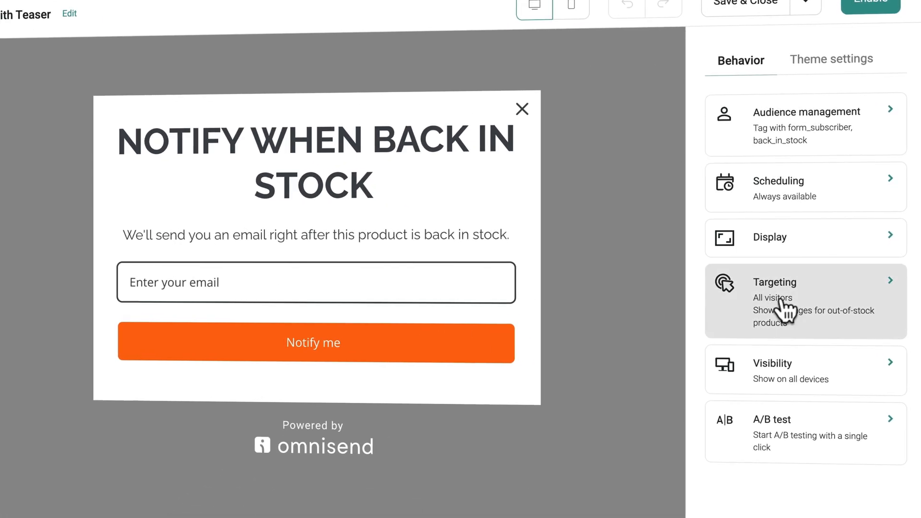
pyautogui.click(775, 308)
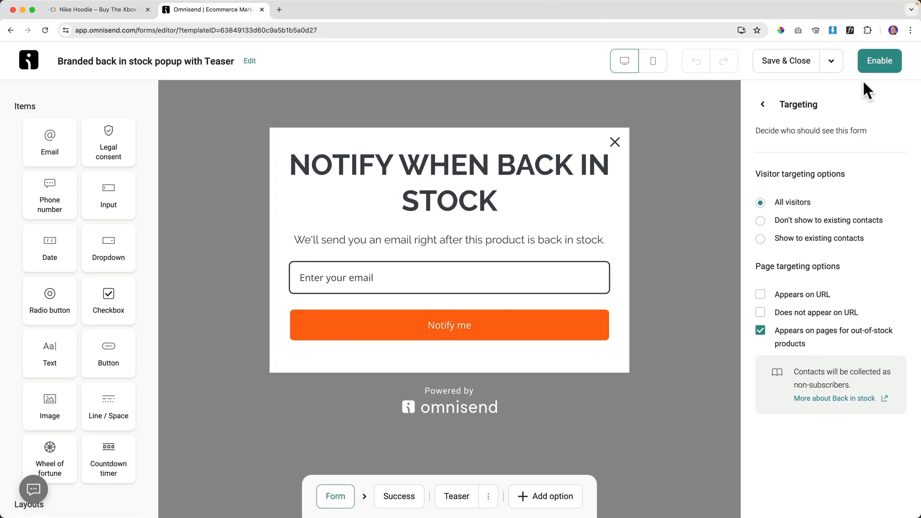
pyautogui.click(881, 61)
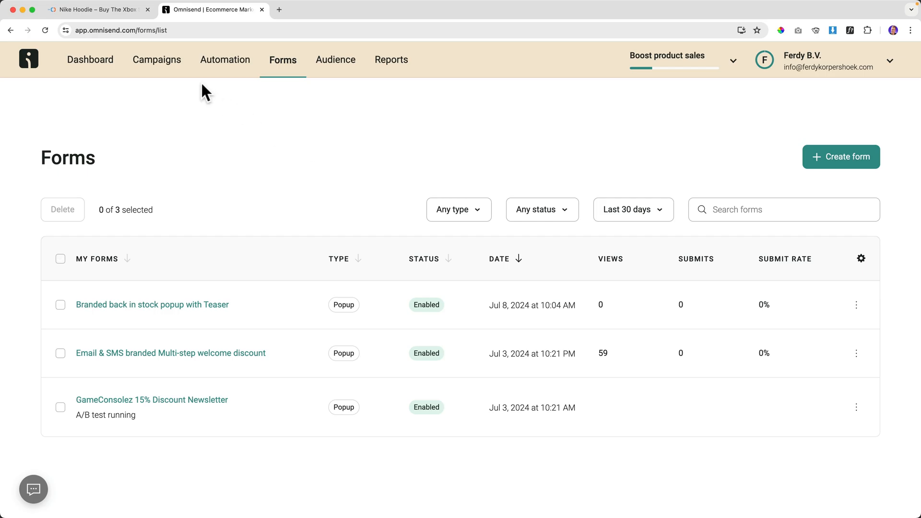
pyautogui.click(140, 12)
pyautogui.rightClick(201, 111)
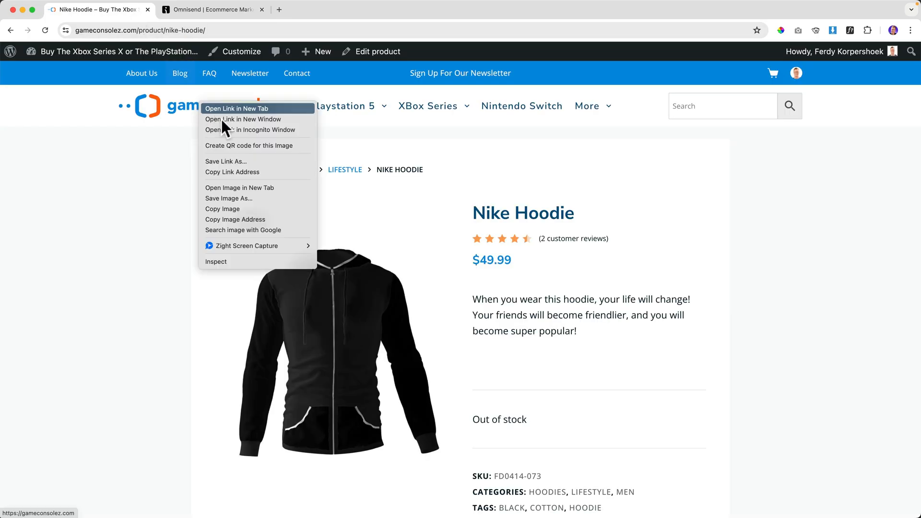
pyautogui.click(237, 129)
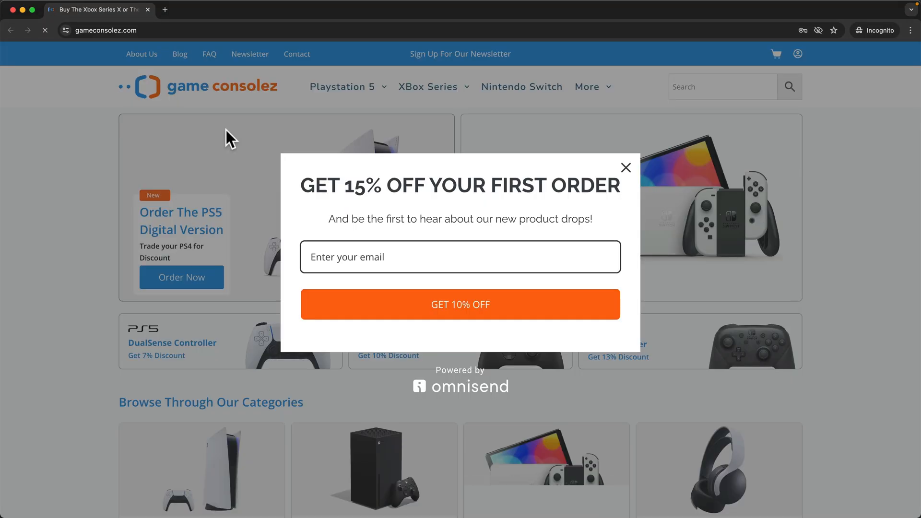
pyautogui.click(627, 167)
pyautogui.click(705, 86)
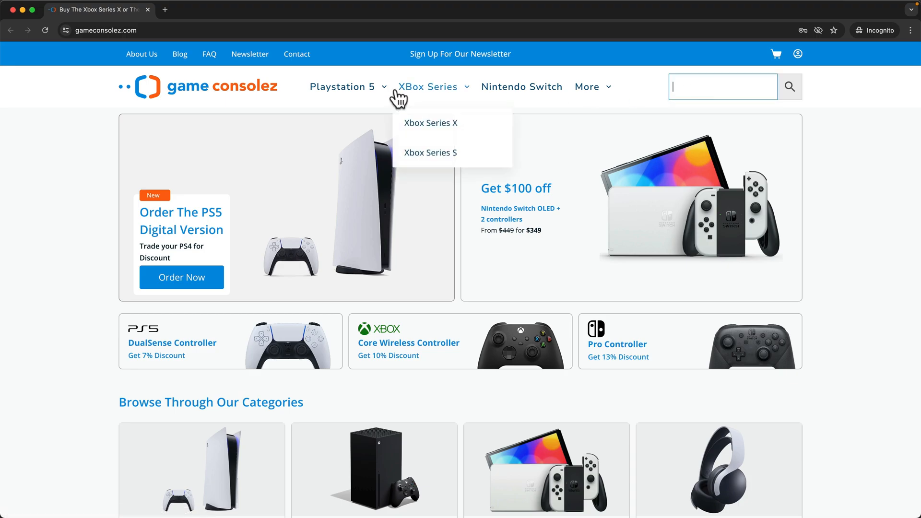
pyautogui.click(335, 126)
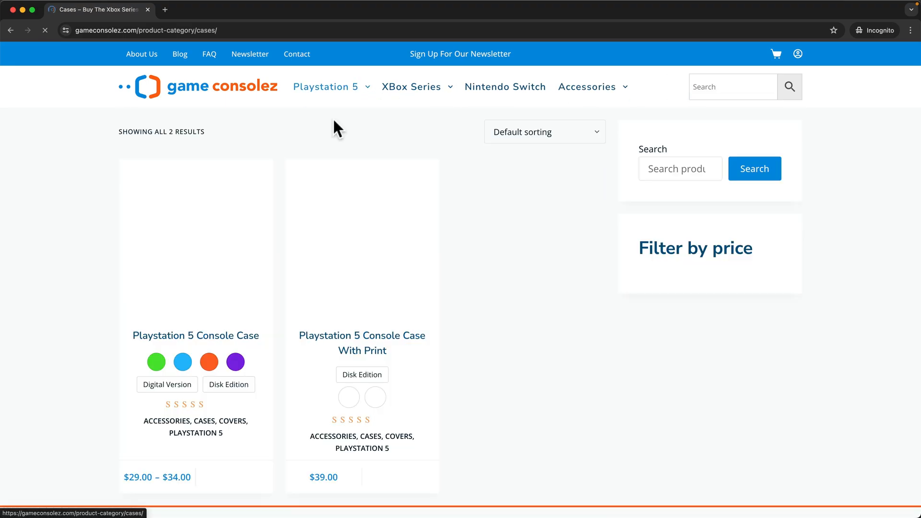
pyautogui.click(234, 336)
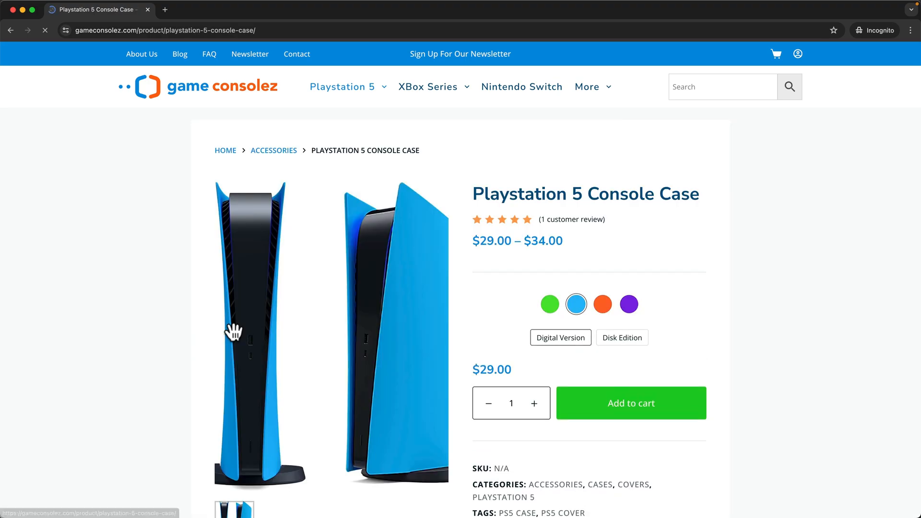
pyautogui.scroll(-1, 576, 346)
pyautogui.scroll(-8, 345, 305)
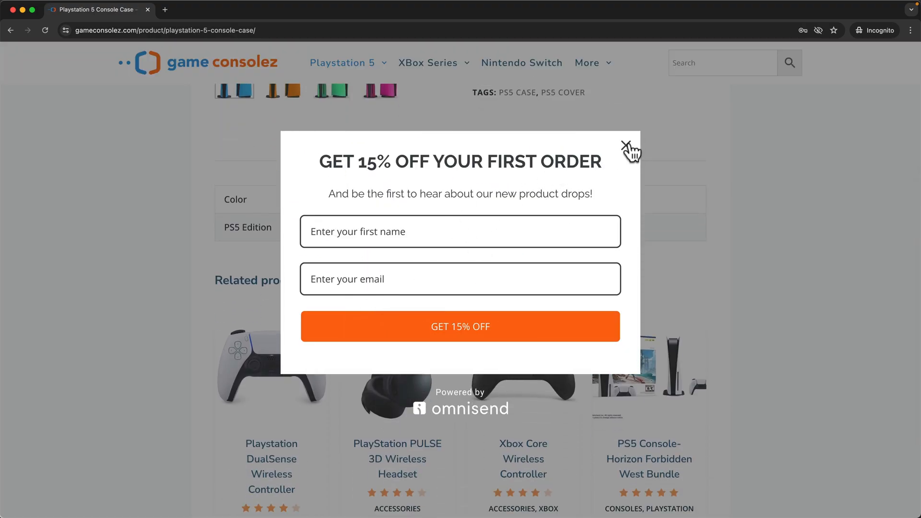
pyautogui.click(627, 145)
pyautogui.scroll(8, 615, 187)
pyautogui.click(703, 92)
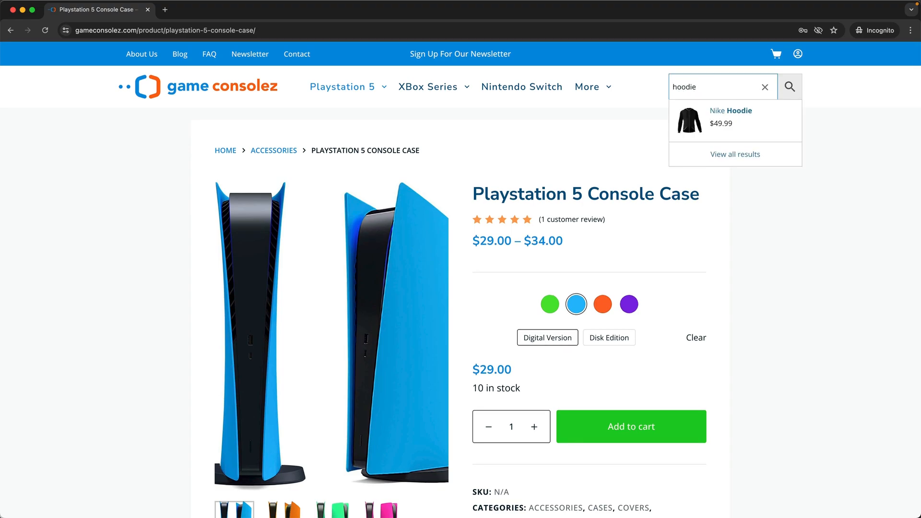
pyautogui.click(720, 114)
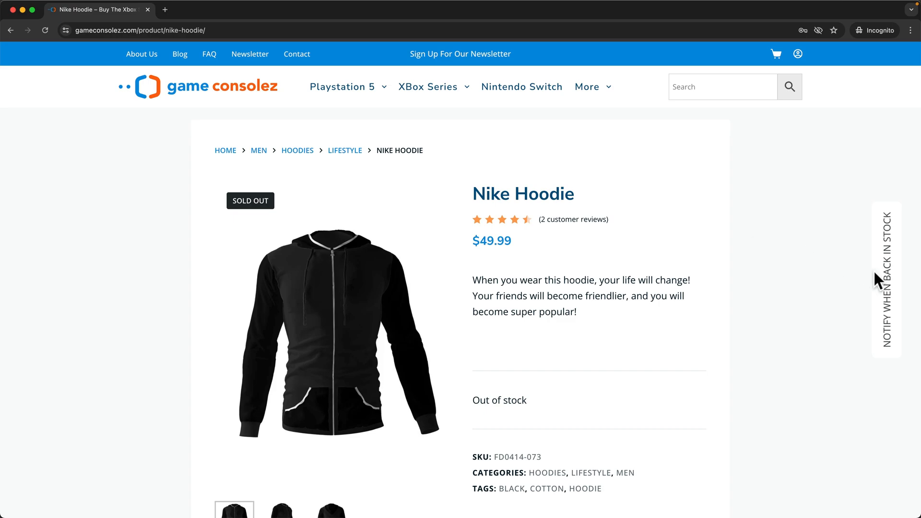
pyautogui.click(890, 278)
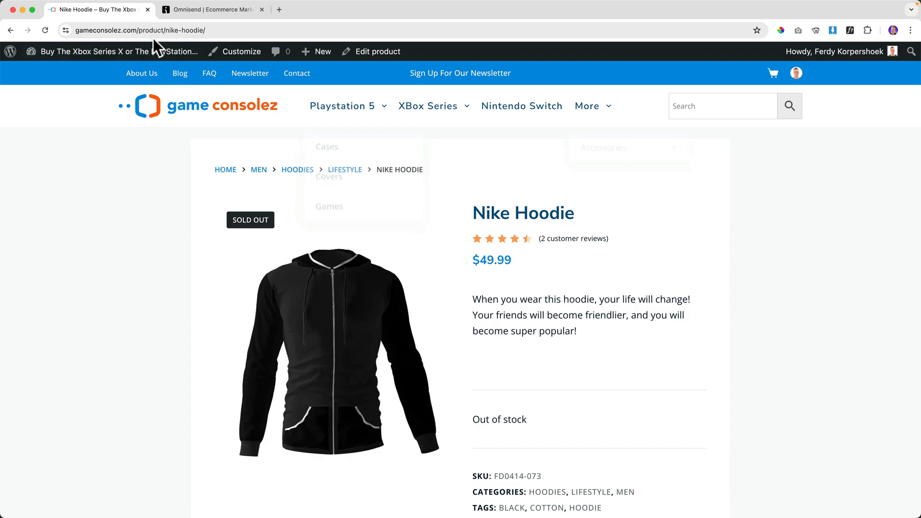
pyautogui.click(189, 10)
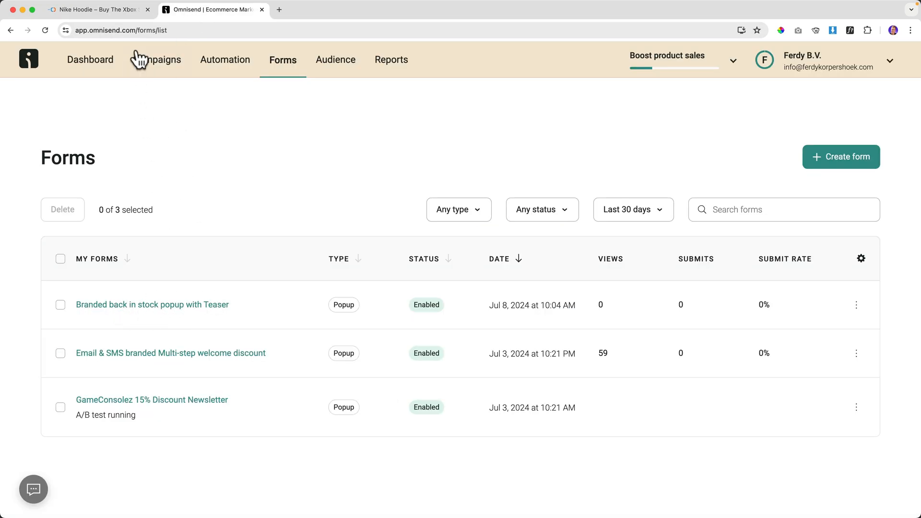
# Compare the sold-out Nike Hoodie page with the Omnisend Forms list showing three enabled popups.
pyautogui.click(122, 11)
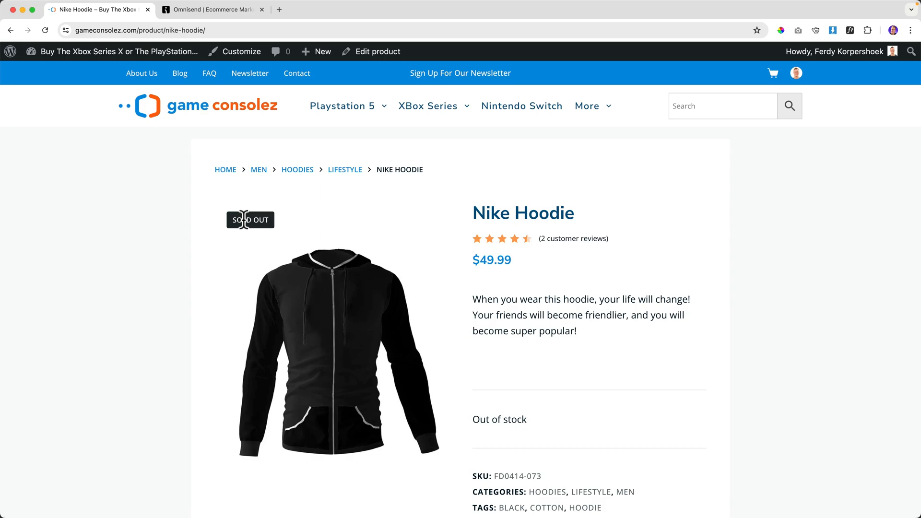
pyautogui.click(235, 11)
pyautogui.click(133, 14)
pyautogui.scroll(-1, 287, 230)
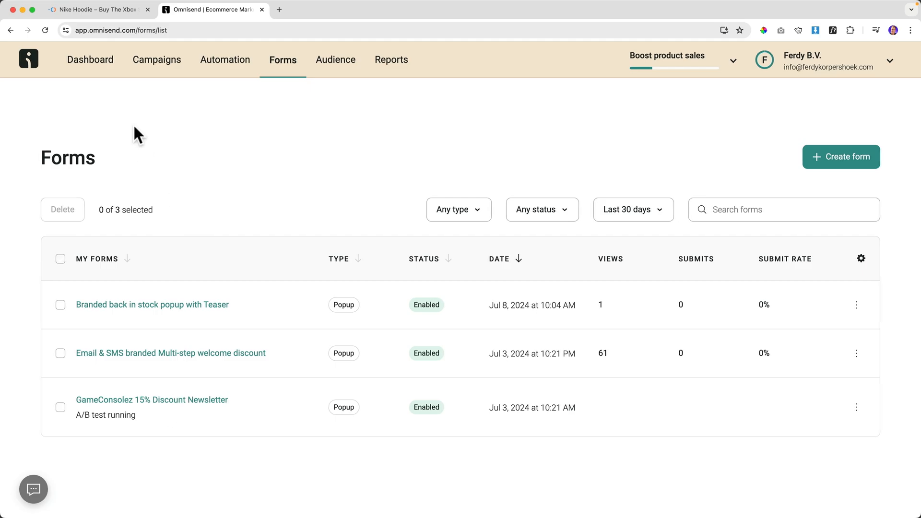
# From the Dashboard goals, create a Welcome workflow using only emails (no SMS) and start it.
pyautogui.click(97, 72)
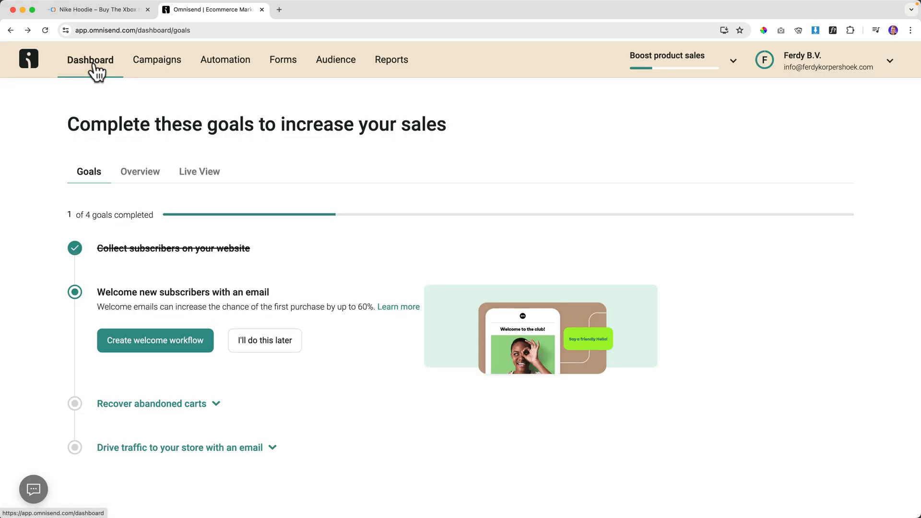
pyautogui.moveTo(108, 248); pyautogui.dragTo(219, 249)
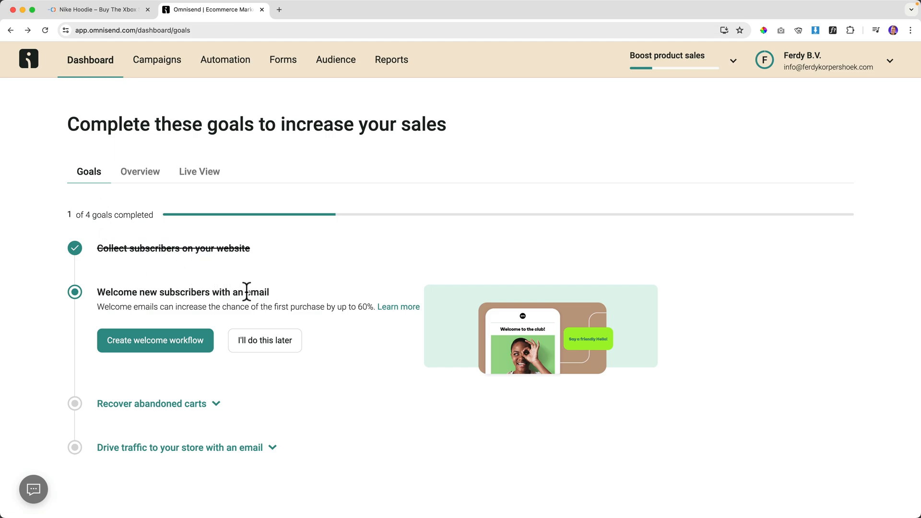
pyautogui.click(152, 340)
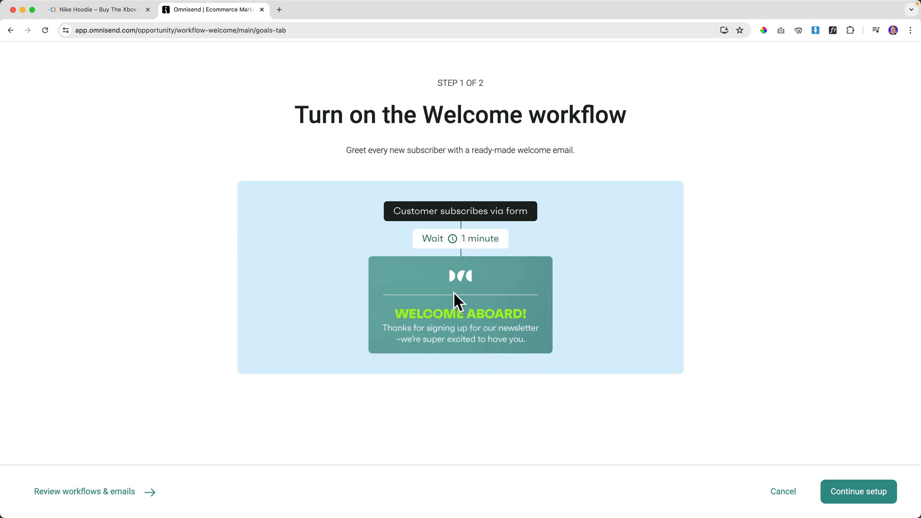
pyautogui.click(858, 494)
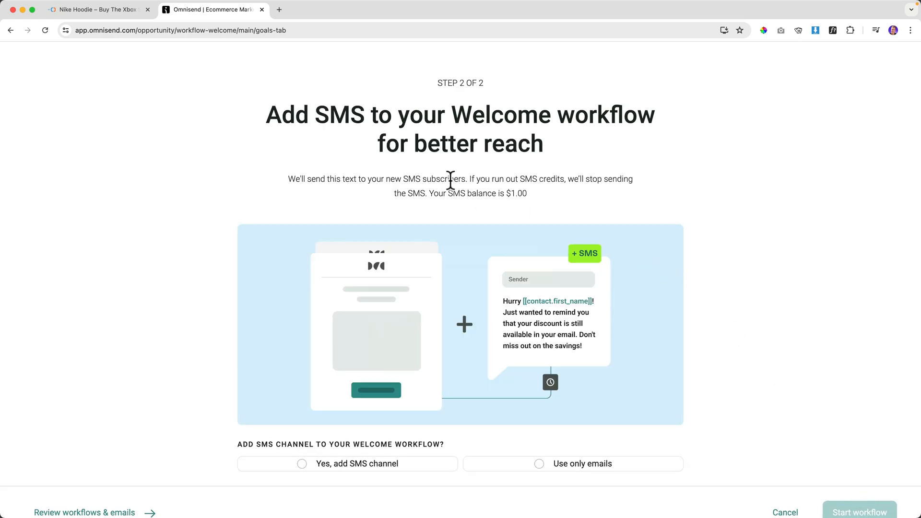
pyautogui.moveTo(294, 115); pyautogui.dragTo(649, 144)
pyautogui.click(644, 145)
pyautogui.scroll(-2, 634, 143)
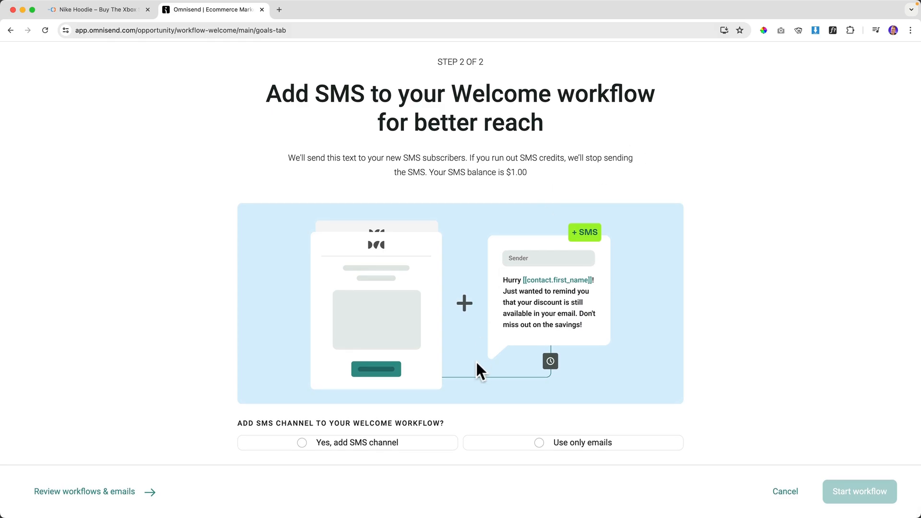
pyautogui.click(539, 445)
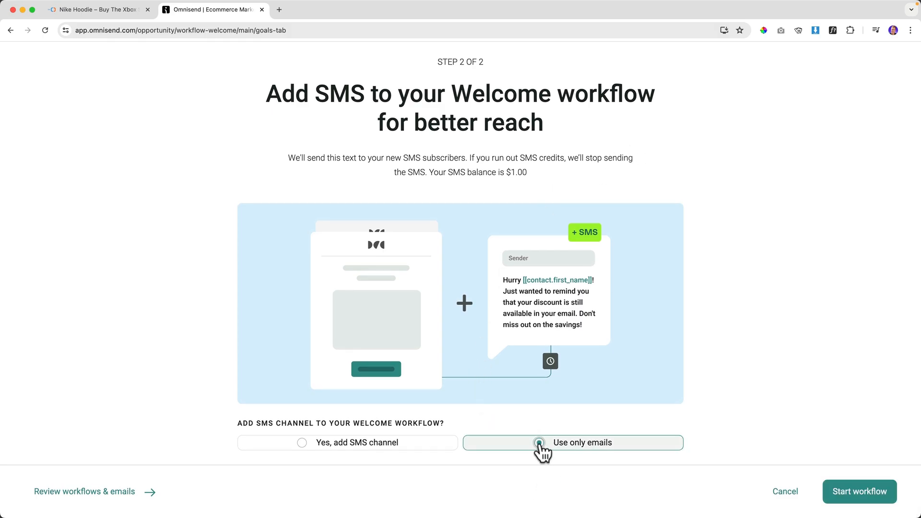
pyautogui.click(847, 493)
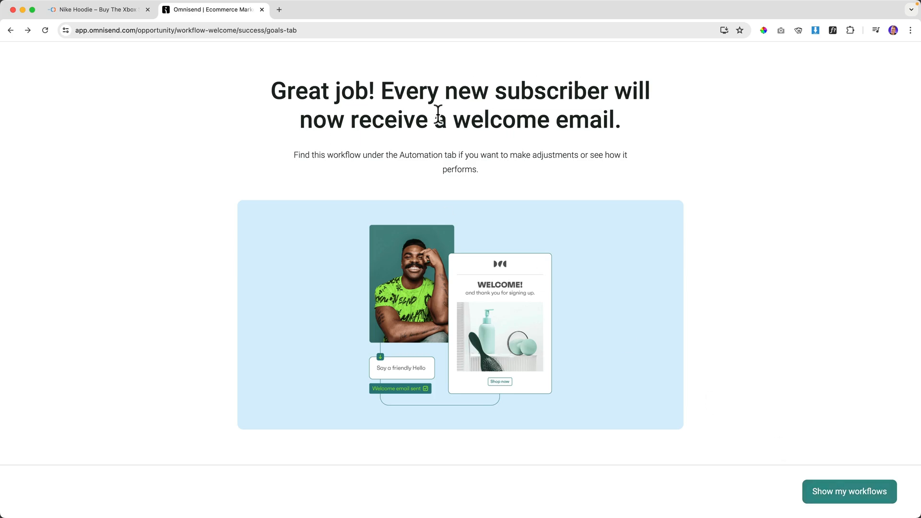
pyautogui.click(854, 496)
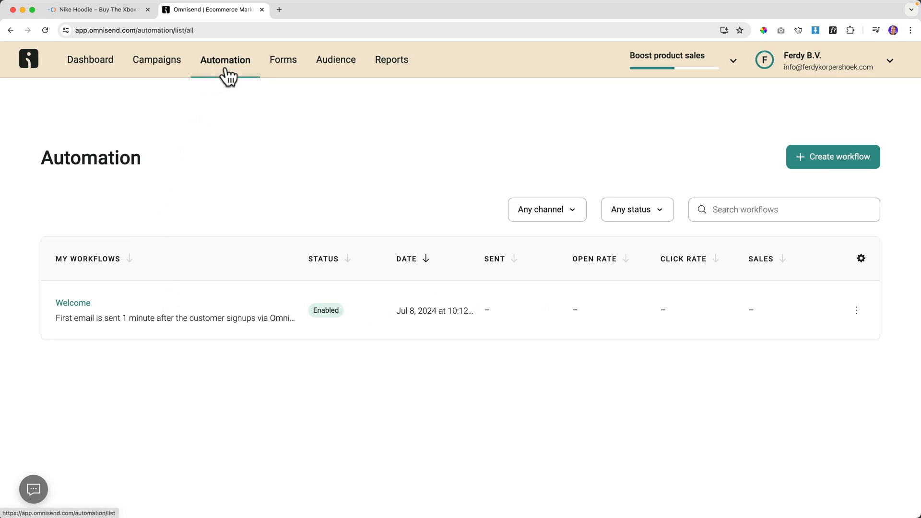
# Open the Welcome workflow, keep its Signup trigger, and bring up the 1-minute wait settings.
pyautogui.click(73, 304)
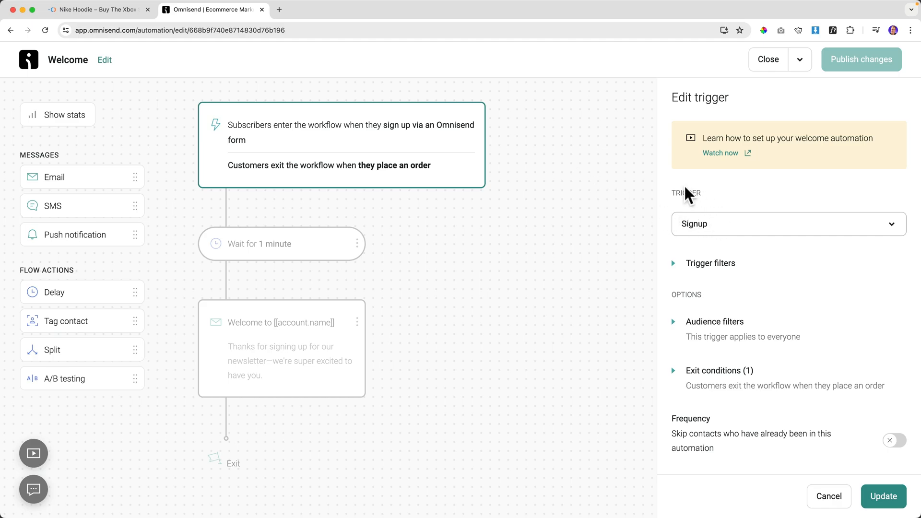
pyautogui.click(728, 235)
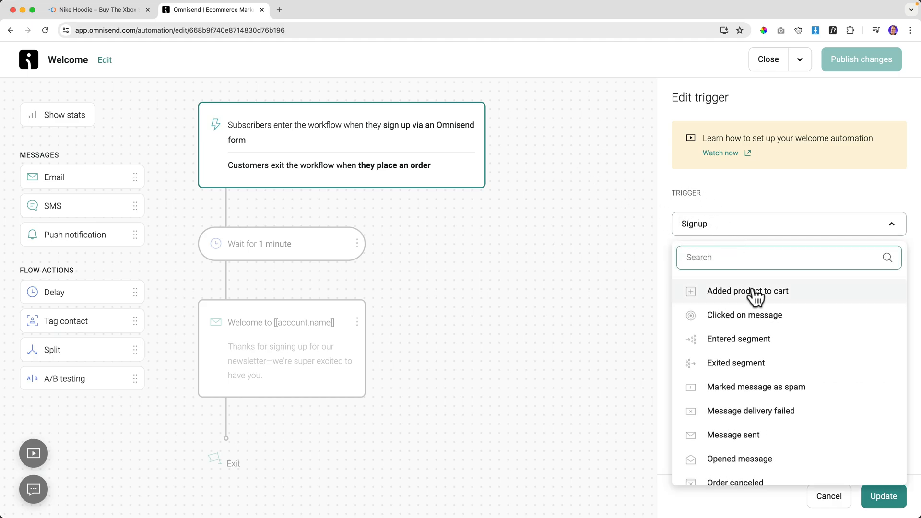
pyautogui.scroll(-1, 761, 322)
pyautogui.scroll(-5, 760, 323)
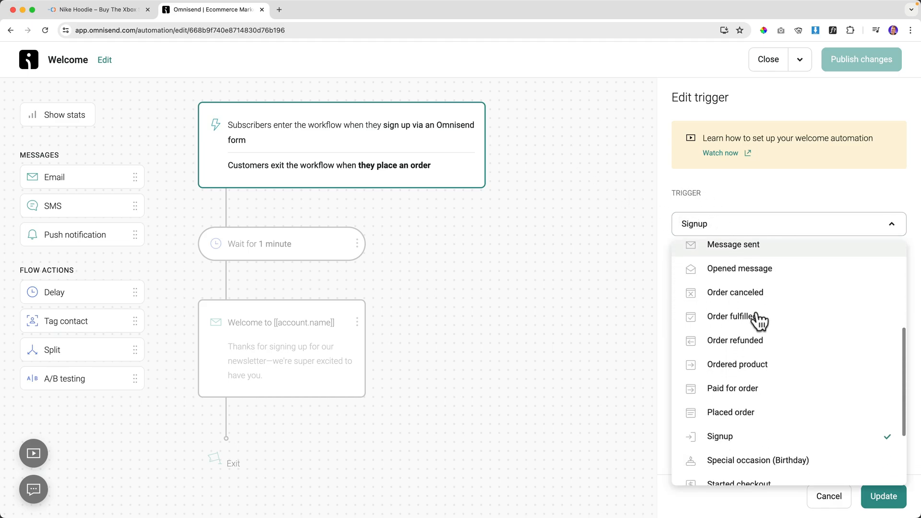
pyautogui.scroll(6, 758, 322)
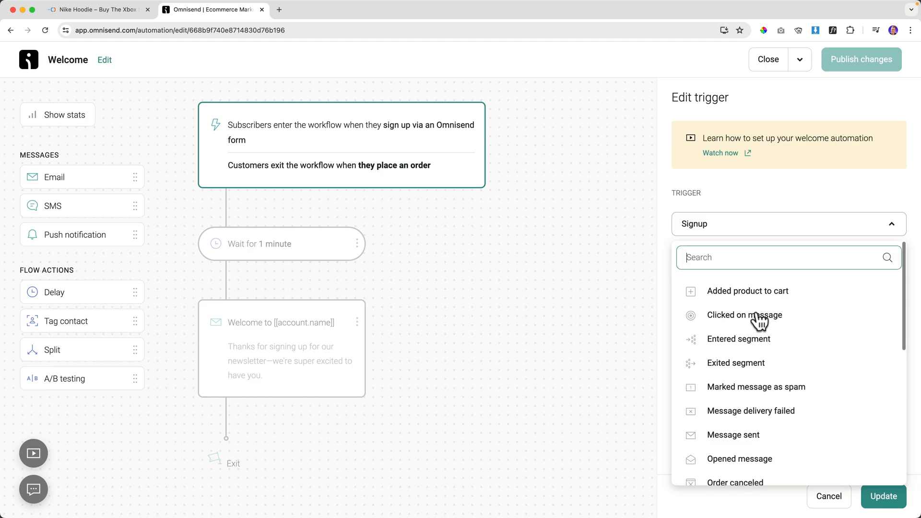
pyautogui.click(730, 204)
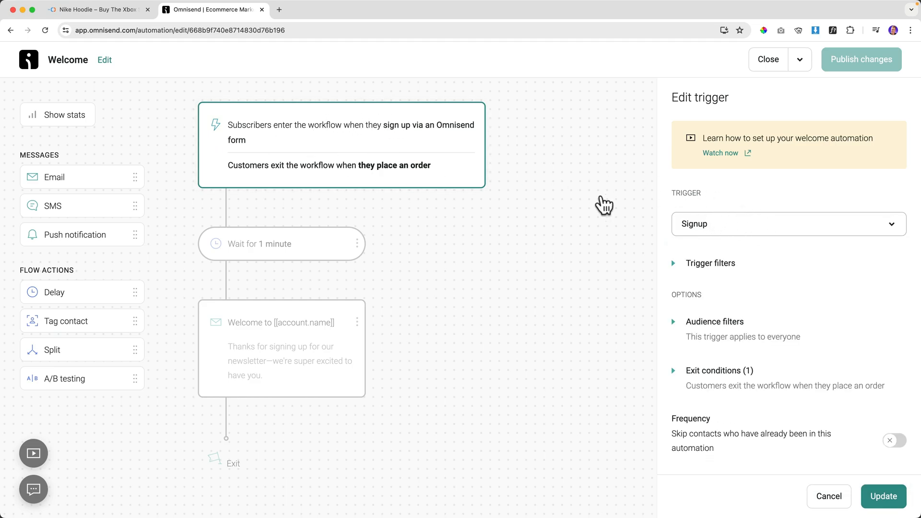
pyautogui.click(228, 236)
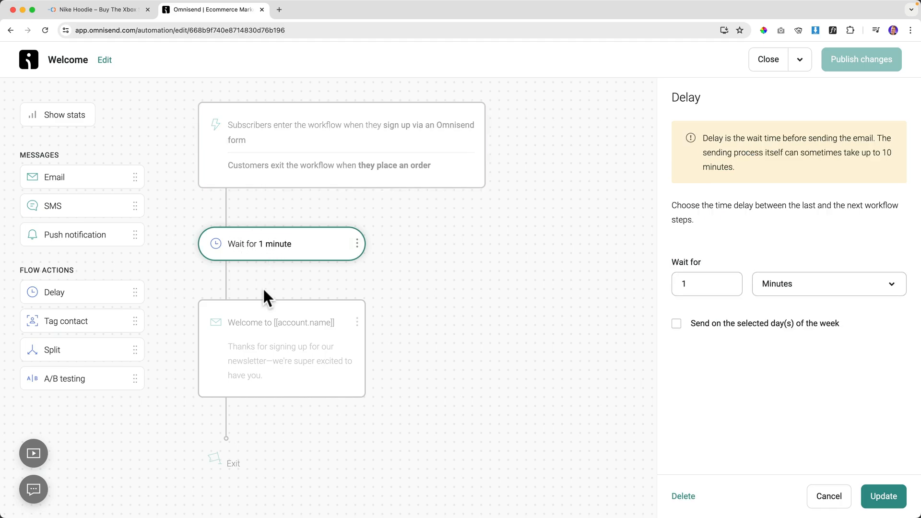
# Rewrite the welcome email subject as 'Hey [Contact First name], Here Is Your Discount!'.
pyautogui.click(258, 326)
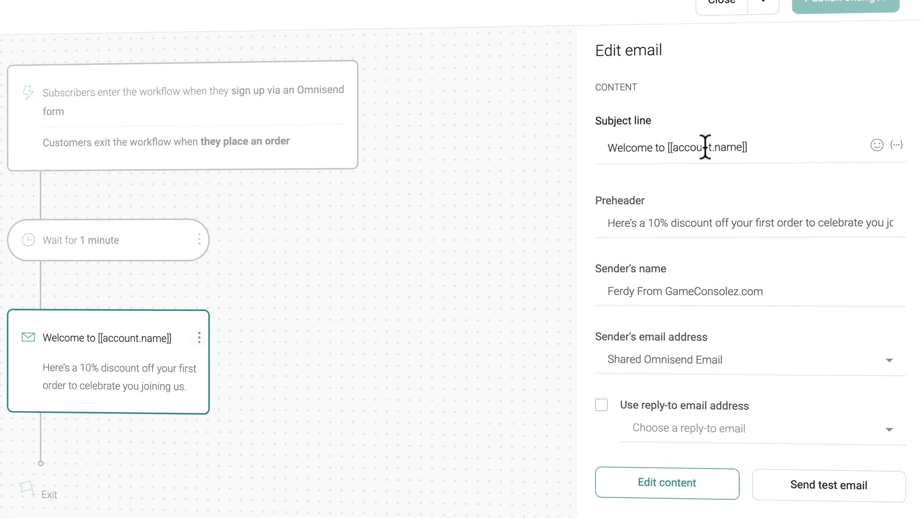
pyautogui.moveTo(671, 147); pyautogui.dragTo(732, 146)
pyautogui.click(759, 146)
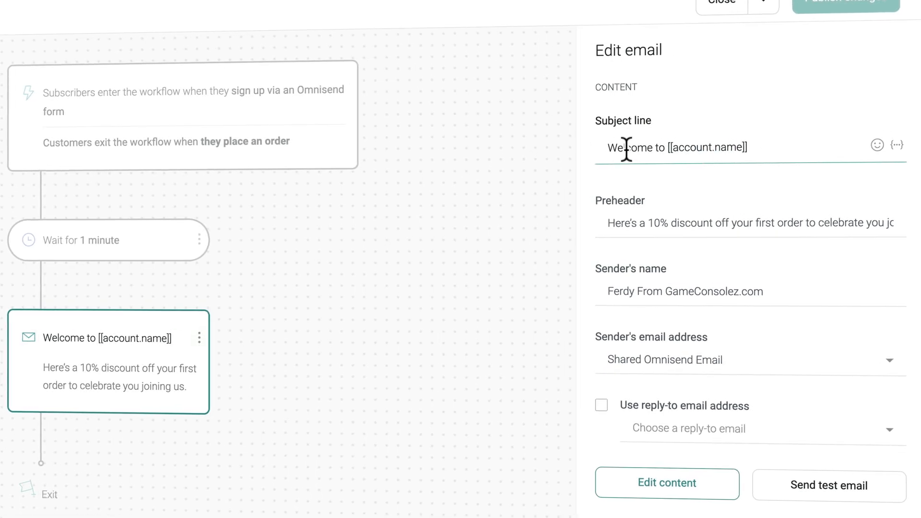
pyautogui.moveTo(763, 145); pyautogui.dragTo(629, 147)
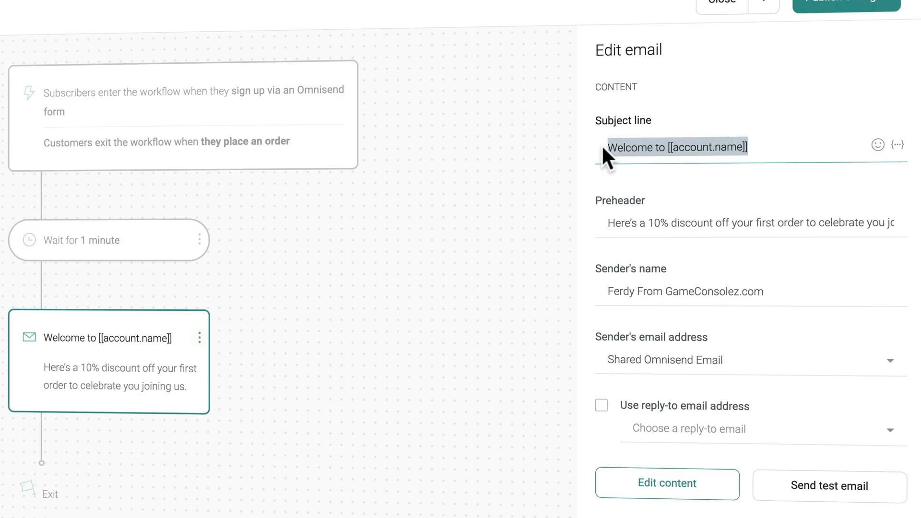
pyautogui.write('Hey')
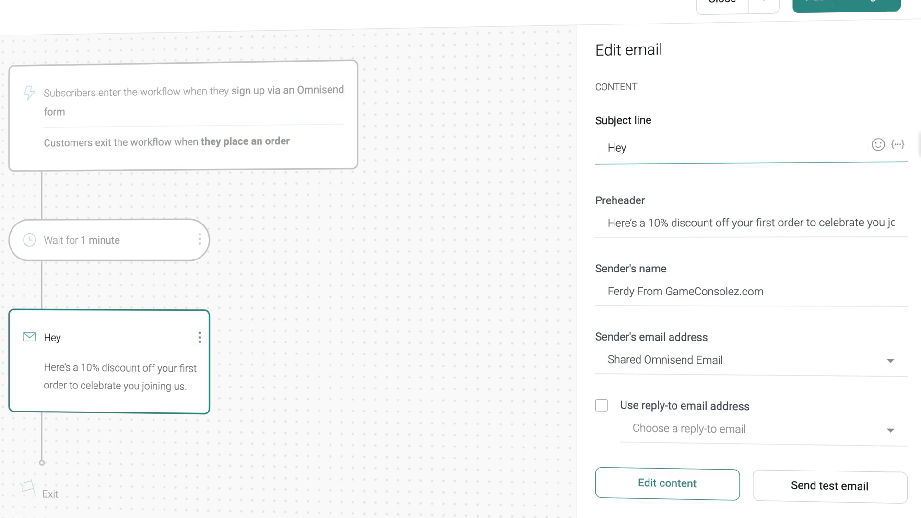
pyautogui.click(898, 145)
pyautogui.click(760, 198)
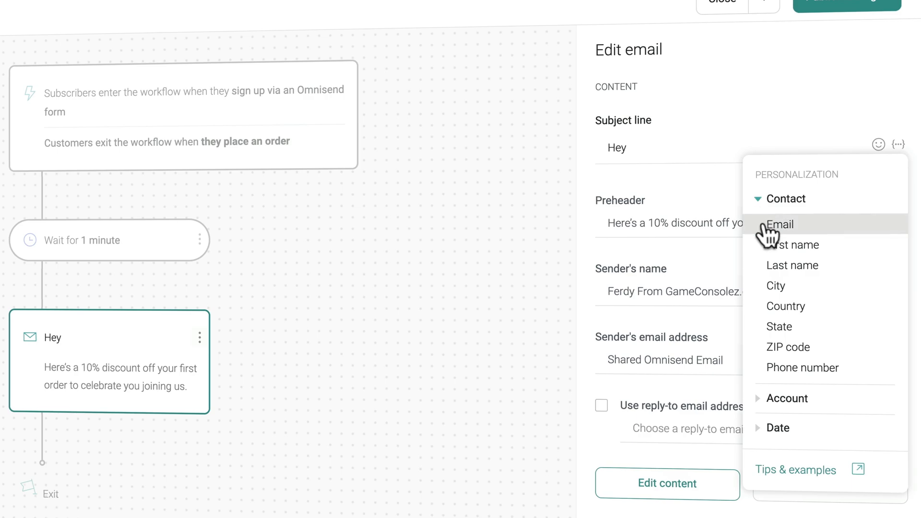
pyautogui.click(777, 248)
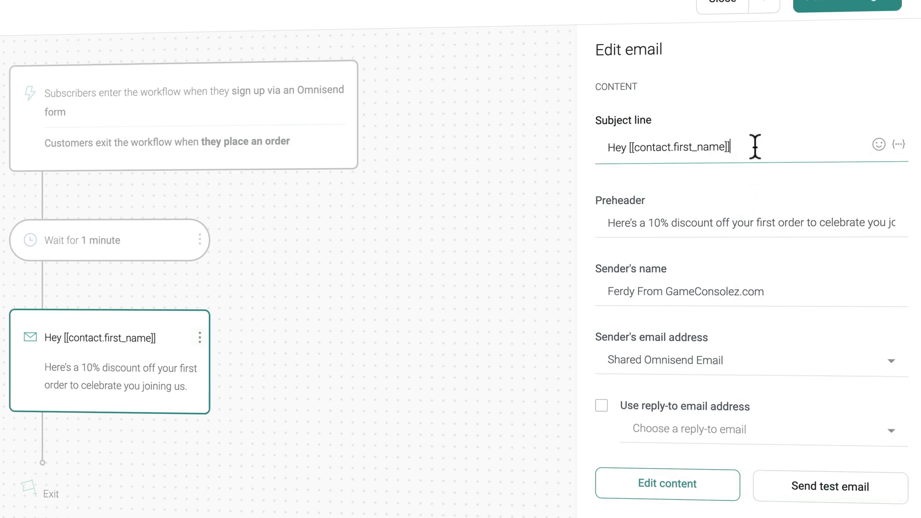
pyautogui.write(', Here Is Your Discount!')
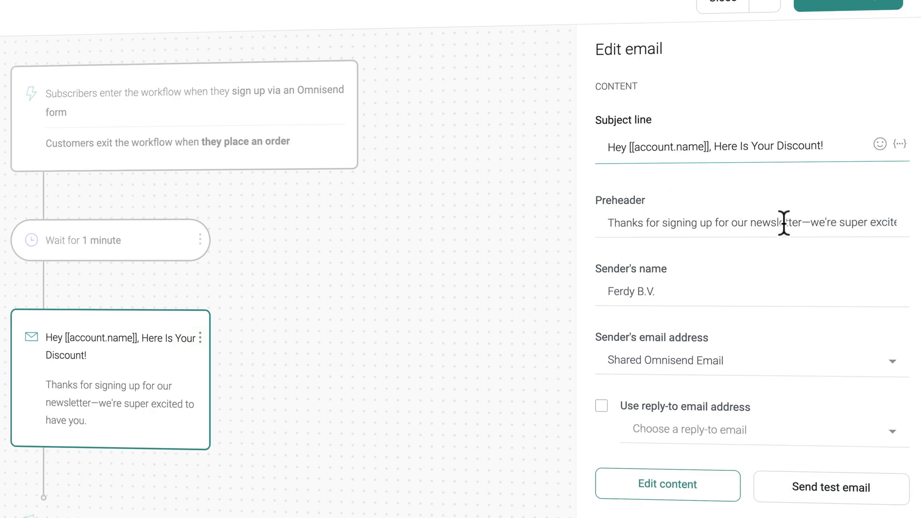
# Set the welcome email preheader to 'Below you can find your discount coupon'.
pyautogui.click(782, 223)
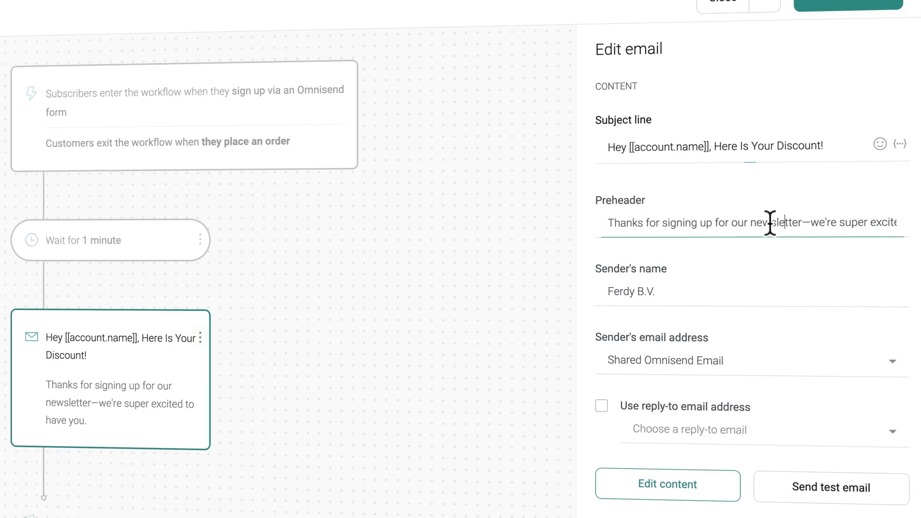
pyautogui.tripleClick(751, 223)
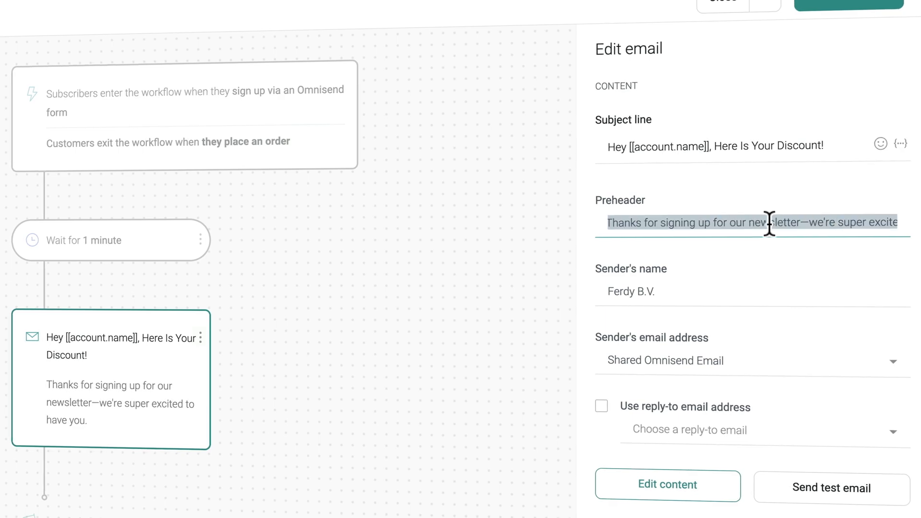
pyautogui.write('Be')
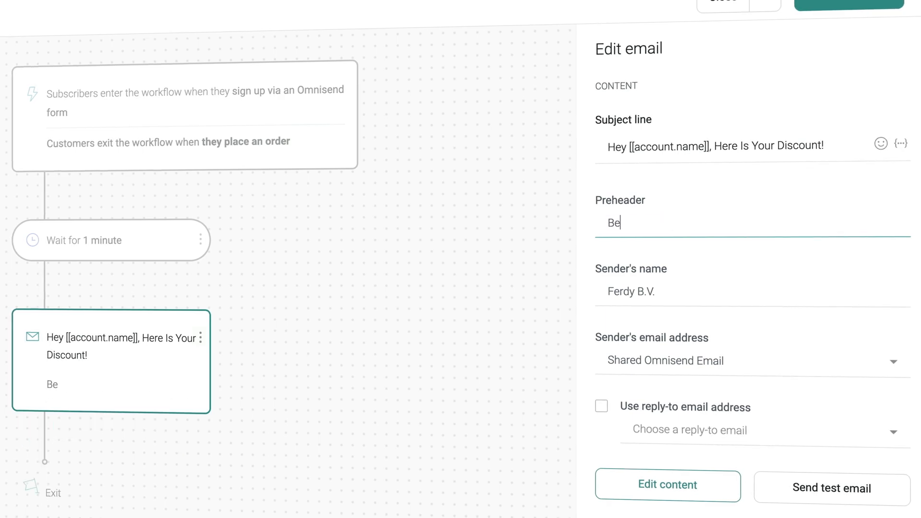
pyautogui.write('low you can find ')
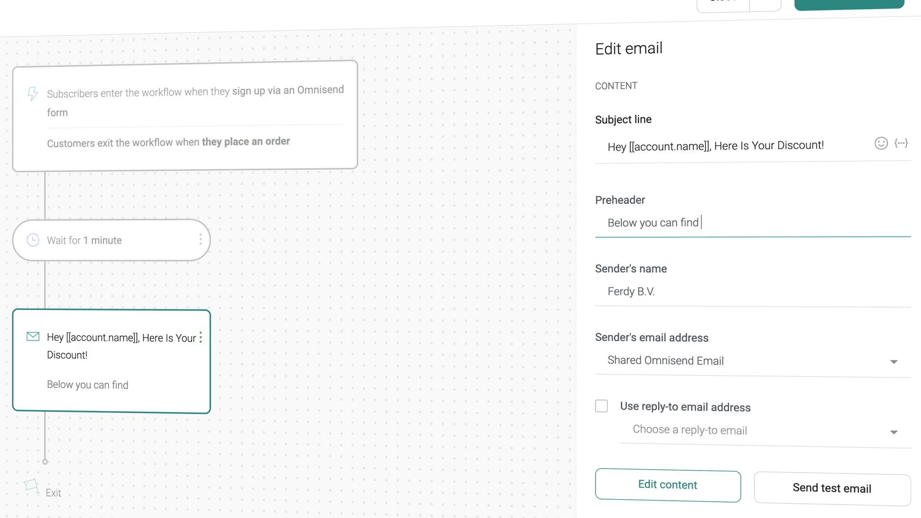
pyautogui.write('your discount coupon')
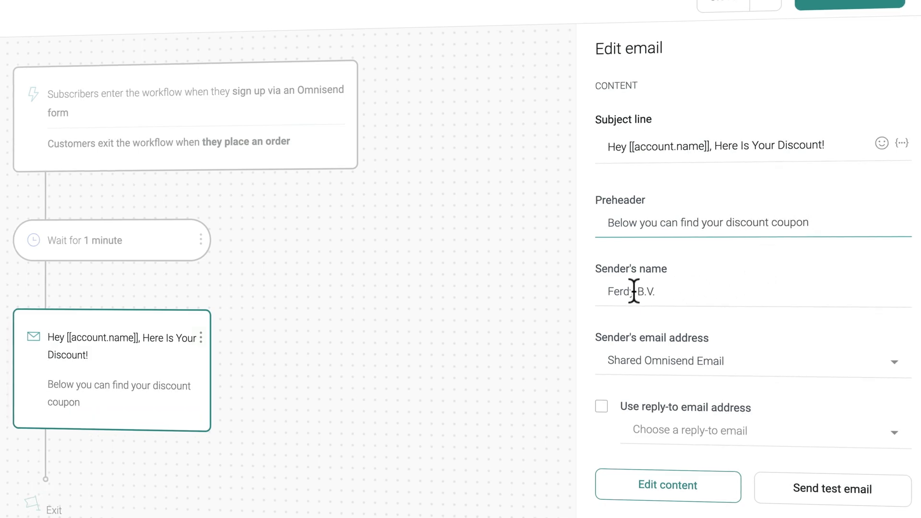
# Change the sender's name to the owner's first name plus 'From GameConsolez.com'.
pyautogui.moveTo(614, 291); pyautogui.dragTo(703, 291)
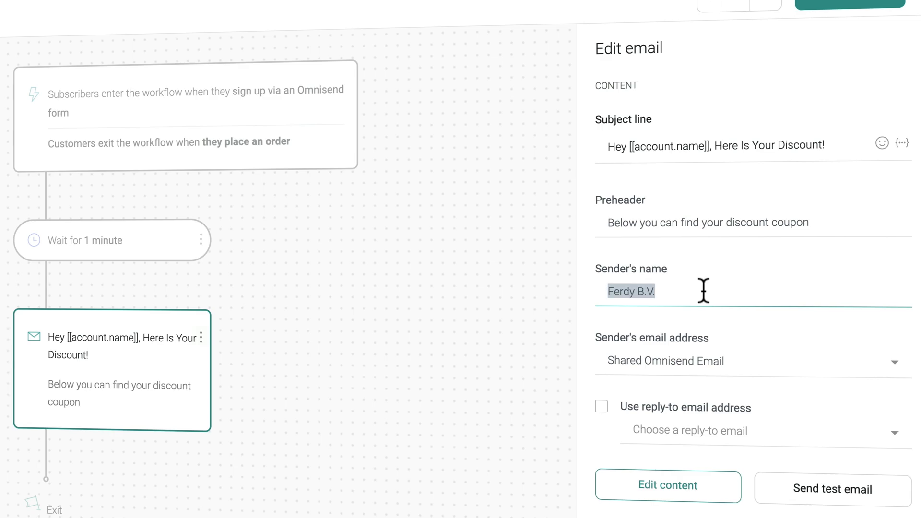
pyautogui.write('Feredy')
pyautogui.hotkey('ctrl', 'a')
pyautogui.write('Fer')
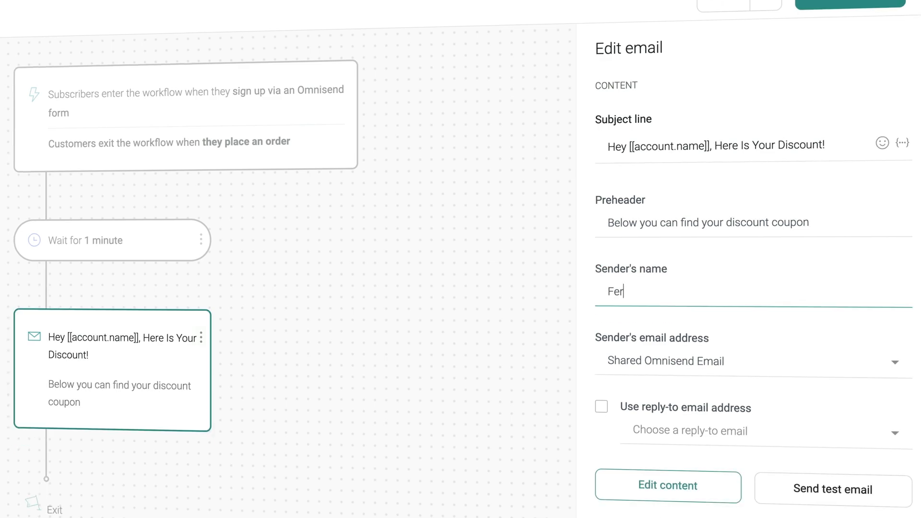
pyautogui.write('dy From Game')
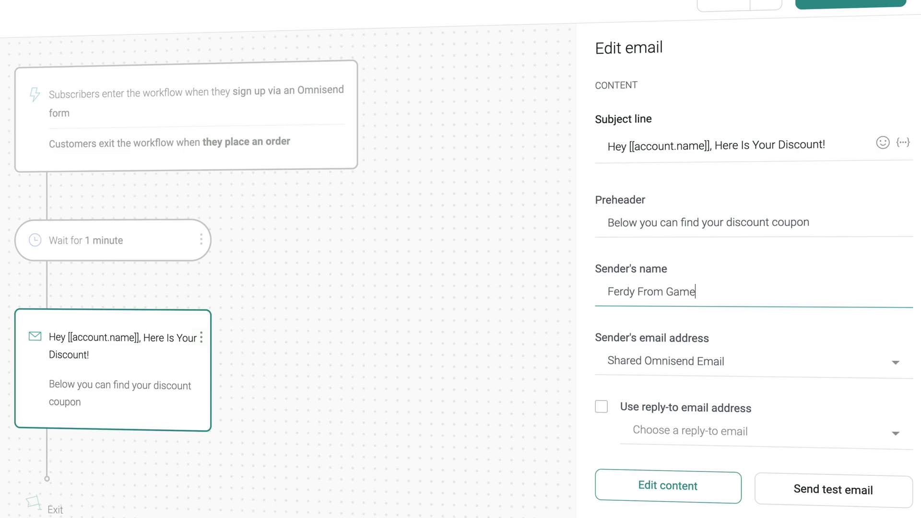
pyautogui.write('z.com')
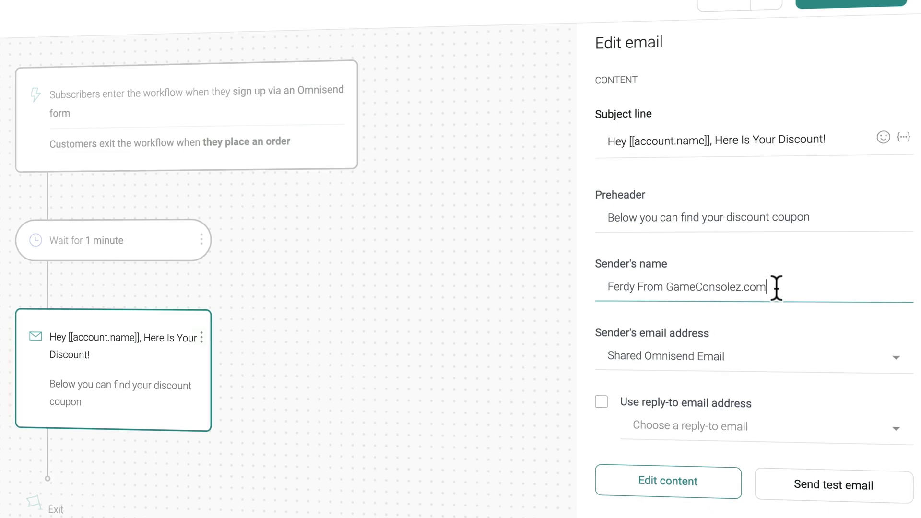
pyautogui.moveTo(634, 288); pyautogui.dragTo(604, 286)
pyautogui.click(624, 288)
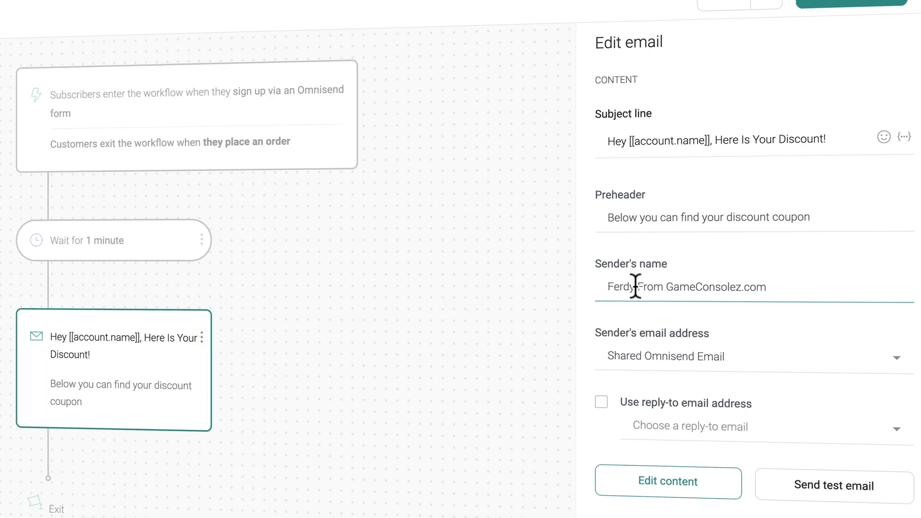
pyautogui.moveTo(668, 286); pyautogui.dragTo(606, 288)
pyautogui.press('BackSpace')
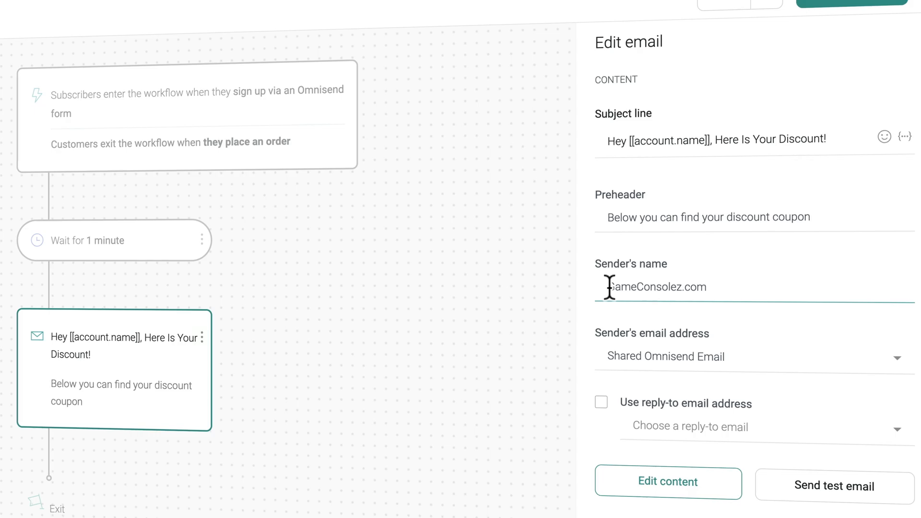
pyautogui.hotkey('ctrl', 'z')
pyautogui.click(640, 287)
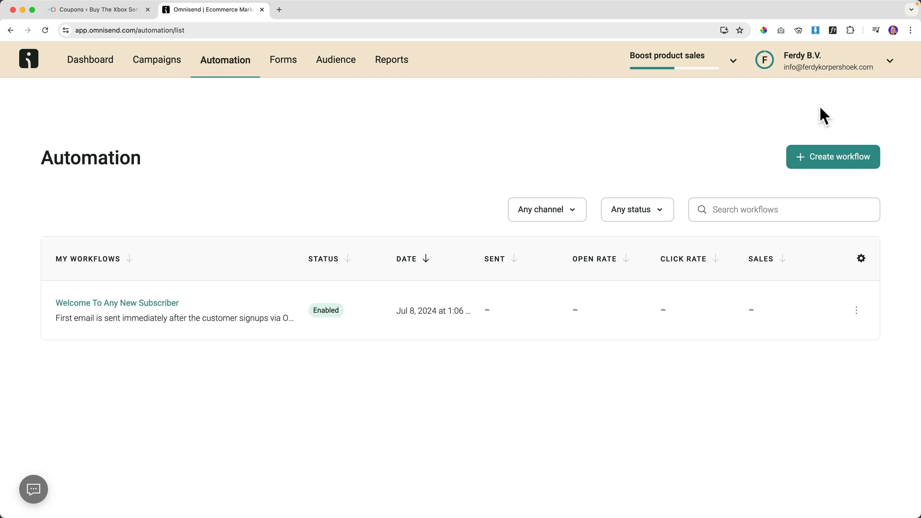
# In Store settings > Contact information, save the business name as the owner's first name plus 'From GameConsolez.com'.
pyautogui.click(893, 66)
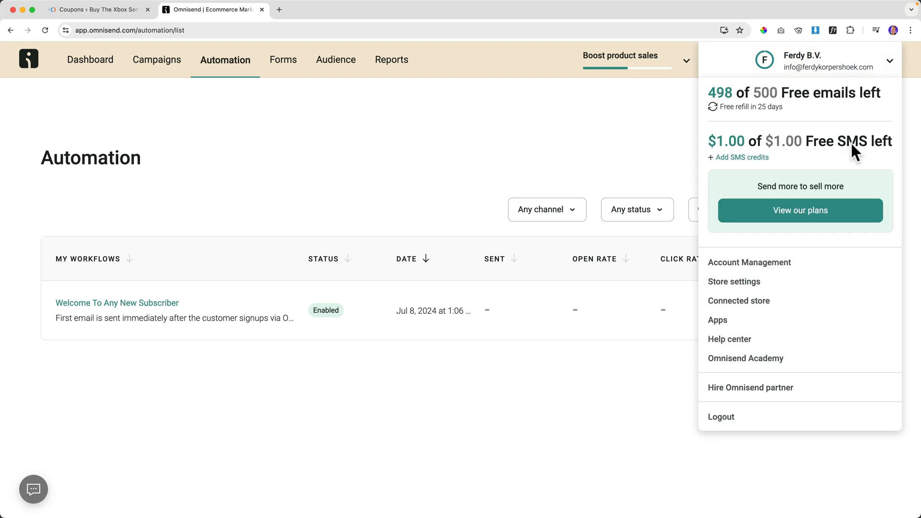
pyautogui.click(750, 281)
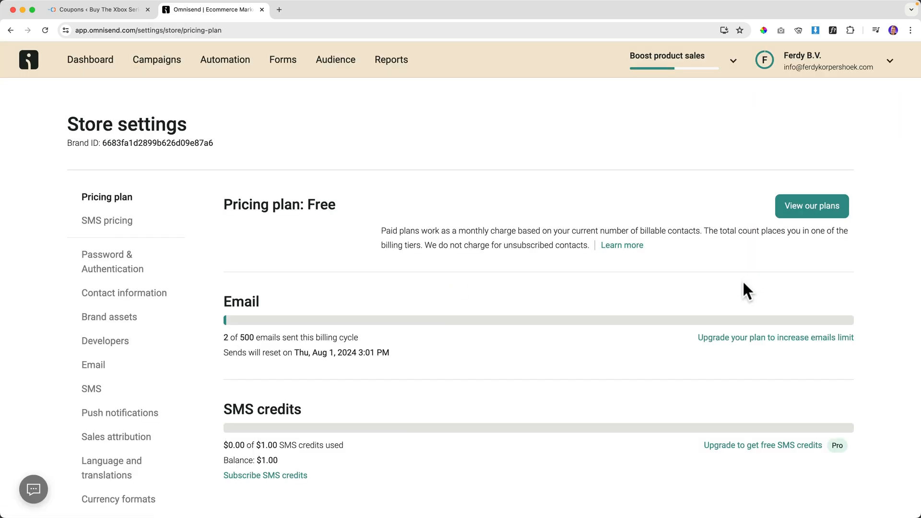
pyautogui.click(131, 294)
pyautogui.click(271, 298)
pyautogui.press('super+a')
pyautogui.write('Fe')
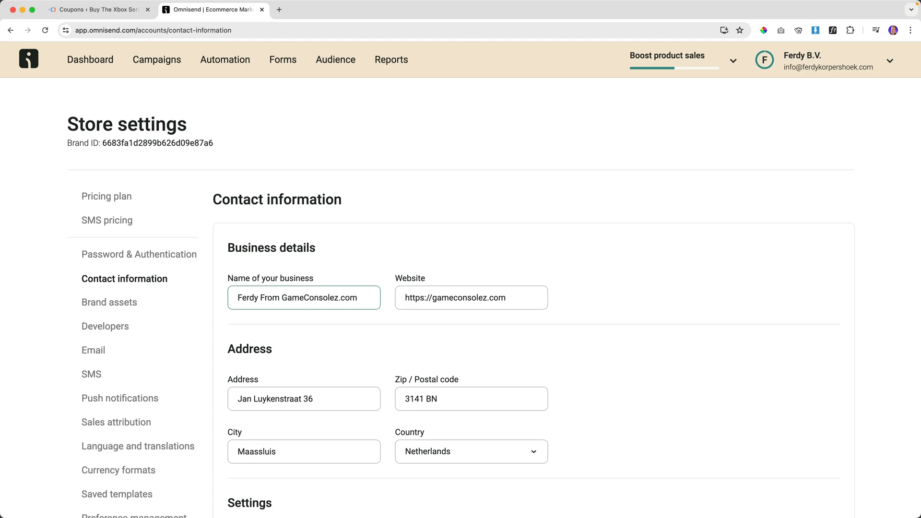
pyautogui.scroll(-5, 293, 417)
pyautogui.click(293, 416)
pyautogui.scroll(5, 294, 422)
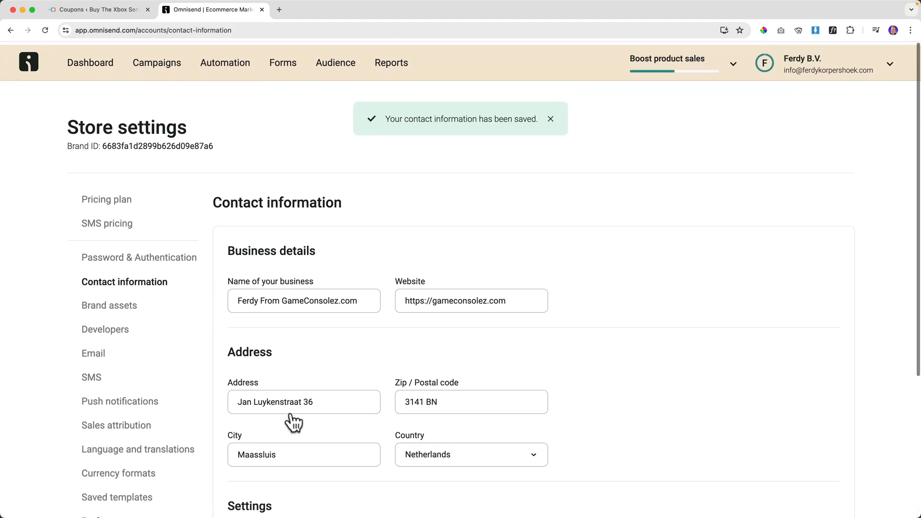
pyautogui.click(237, 67)
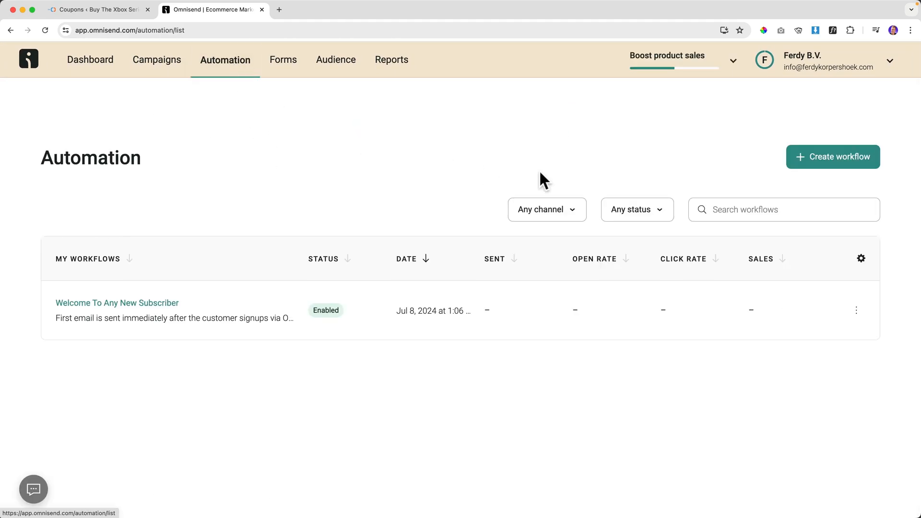
# Start a new workflow from the pre-built Welcome template and select its welcome email.
pyautogui.click(834, 159)
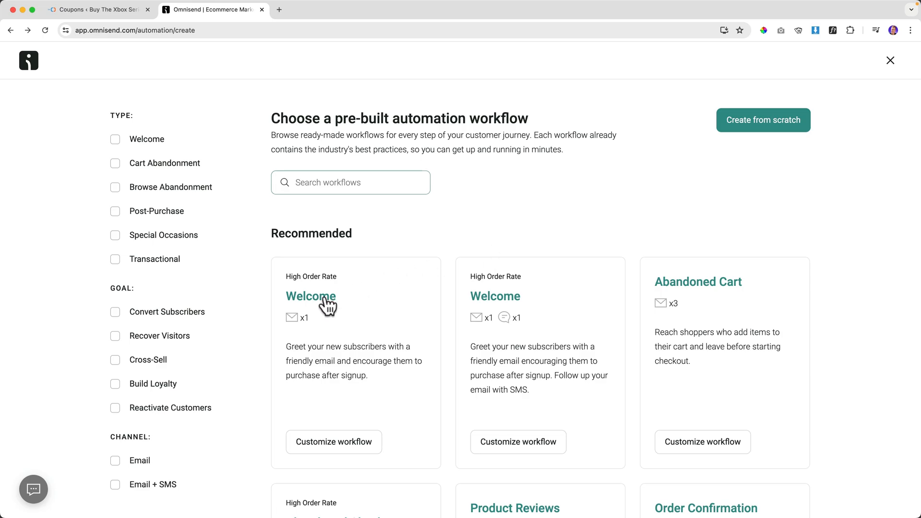
pyautogui.click(325, 298)
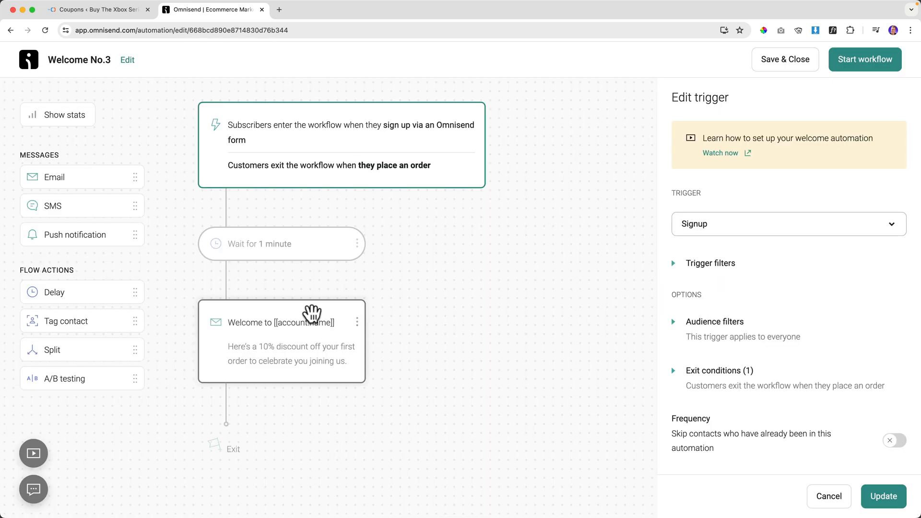
pyautogui.click(313, 315)
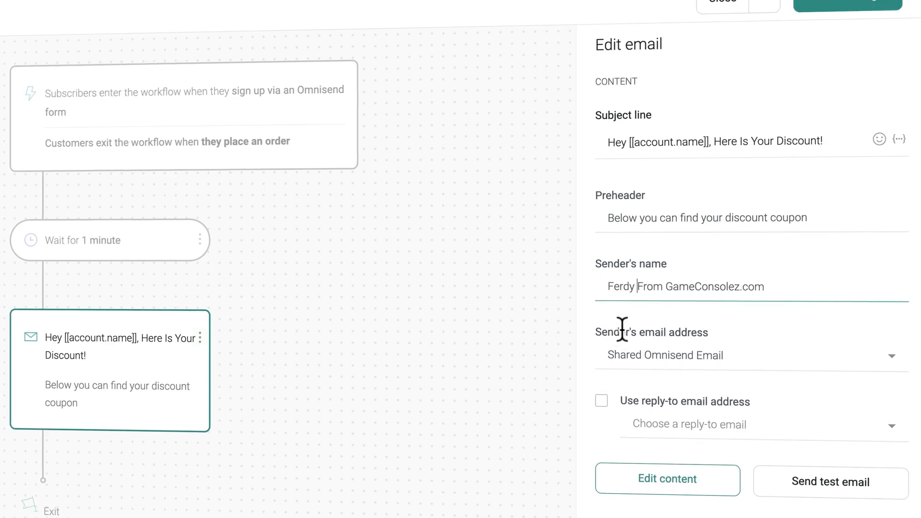
# Keep the Shared Omnisend Email sender and turn on reply-to using the store's contact e-mail.
pyautogui.click(680, 359)
pyautogui.click(686, 368)
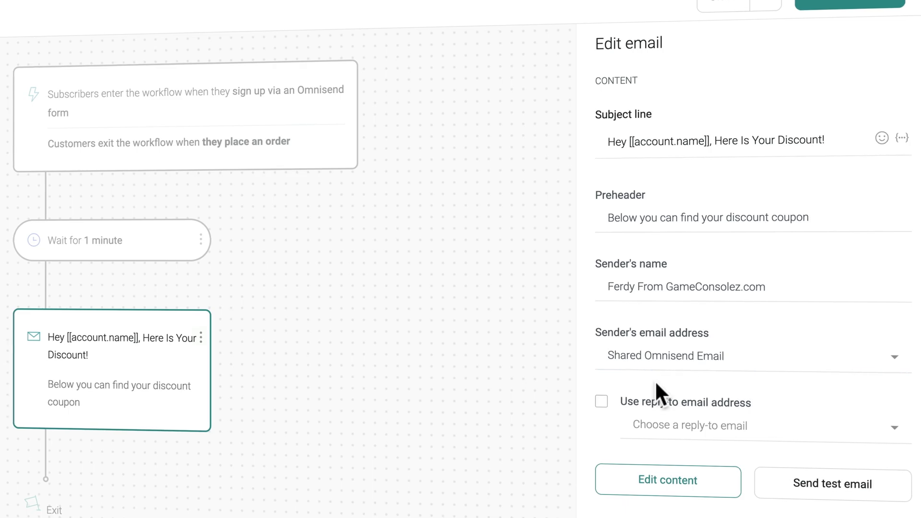
pyautogui.click(603, 402)
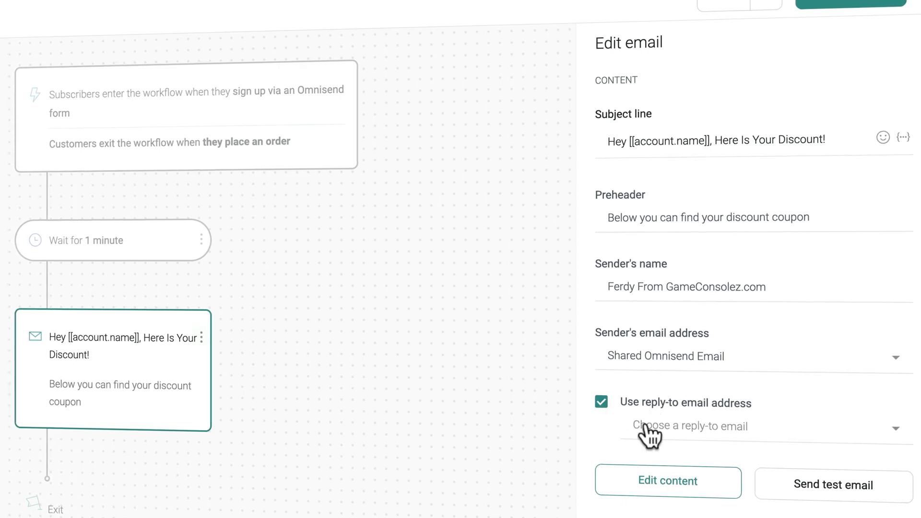
pyautogui.click(659, 434)
pyautogui.click(674, 454)
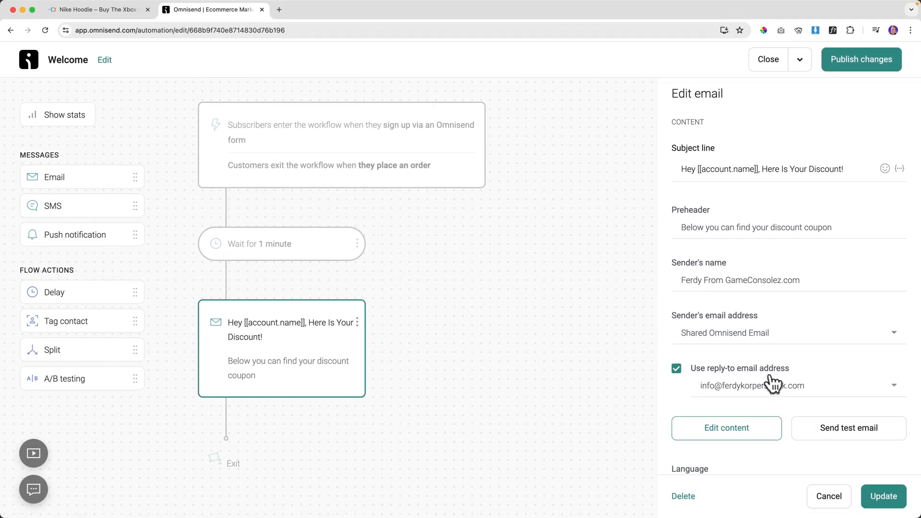
pyautogui.click(882, 499)
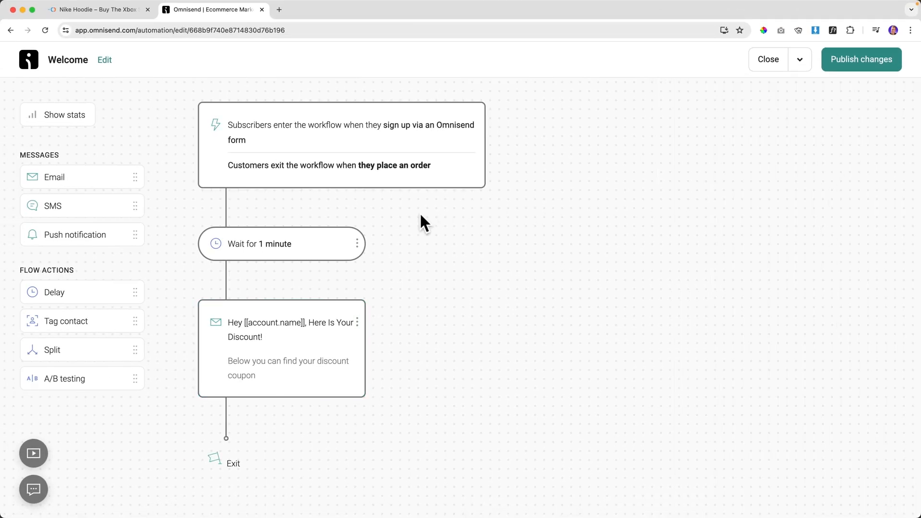
pyautogui.click(298, 323)
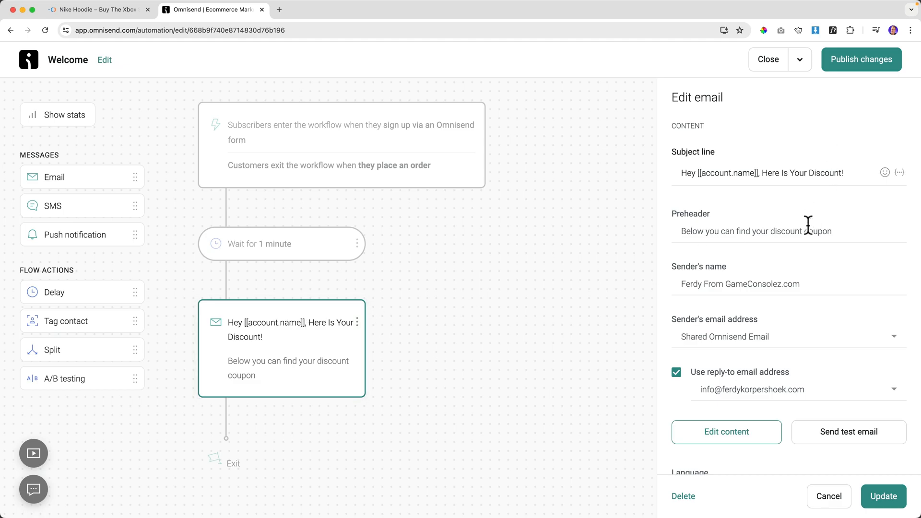
# Choose to edit the email content and save the workflow changes first.
pyautogui.scroll(-3, 790, 294)
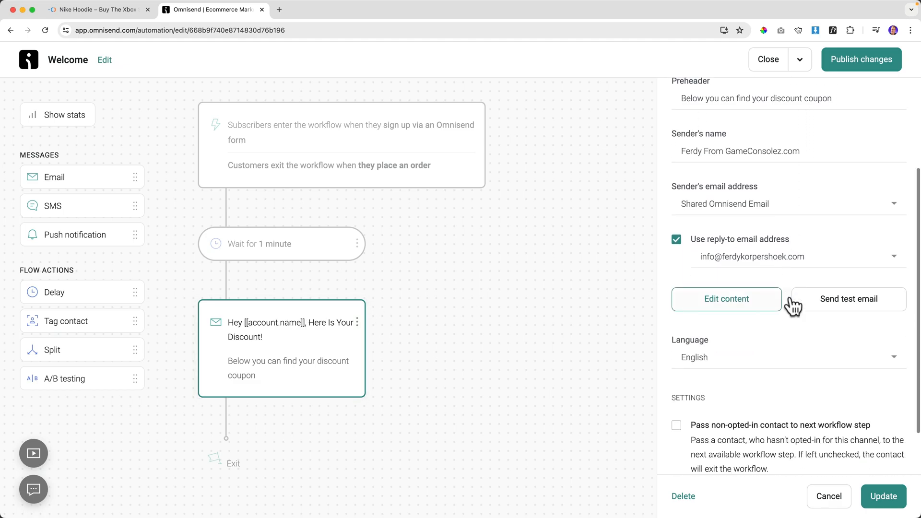
pyautogui.click(739, 299)
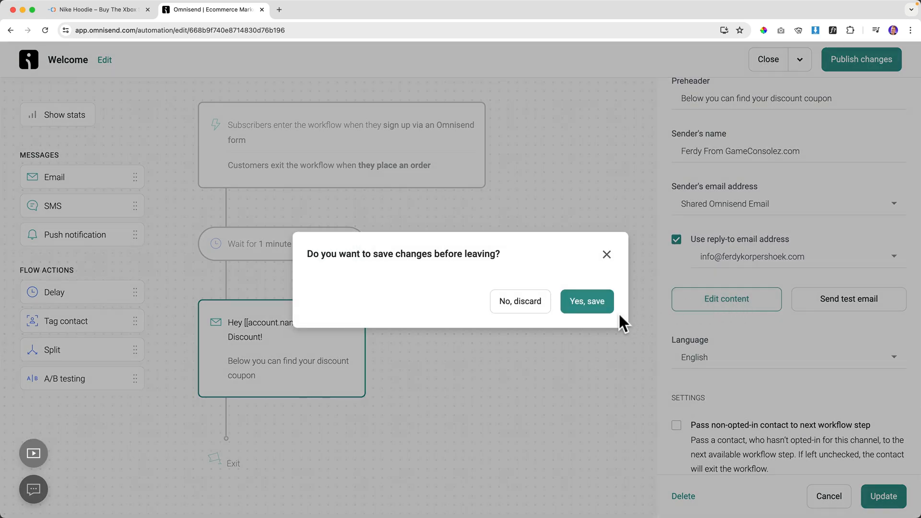
pyautogui.click(585, 307)
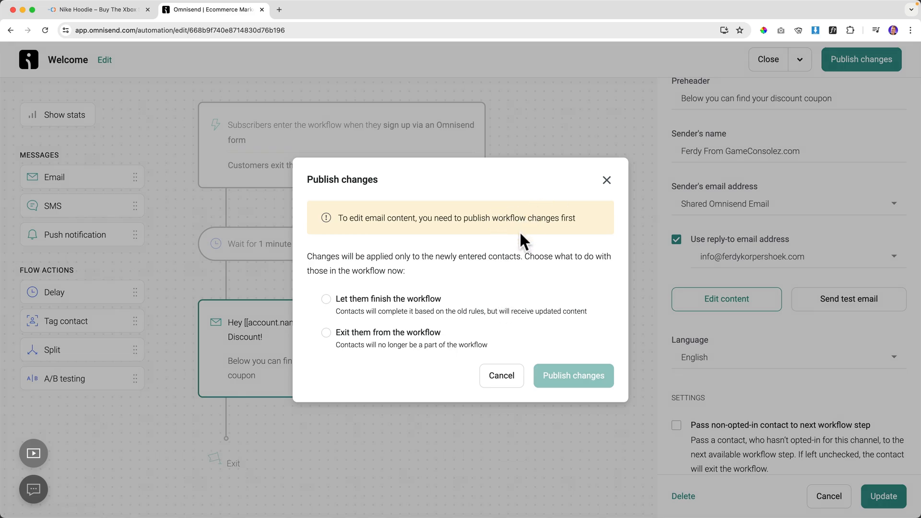
pyautogui.click(605, 182)
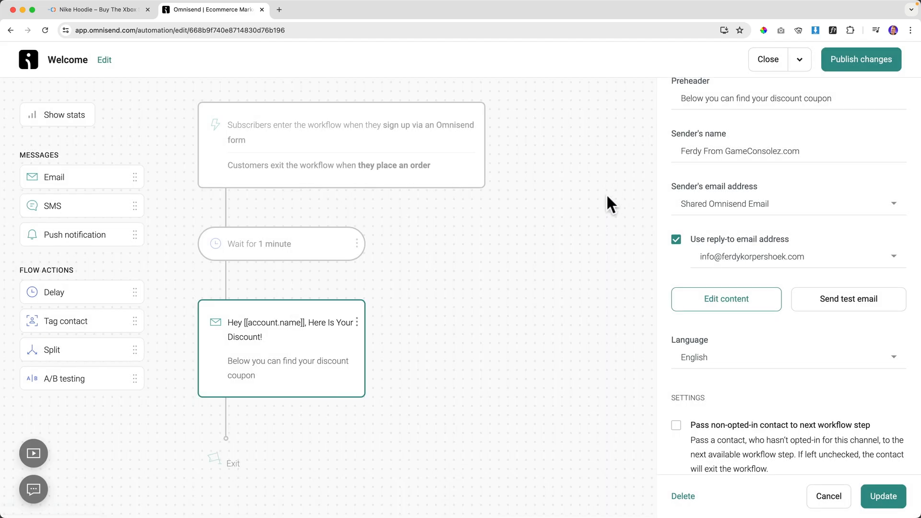
# Publish the workflow changes with 'Let them finish the workflow', then reopen the Welcome workflow.
pyautogui.click(860, 62)
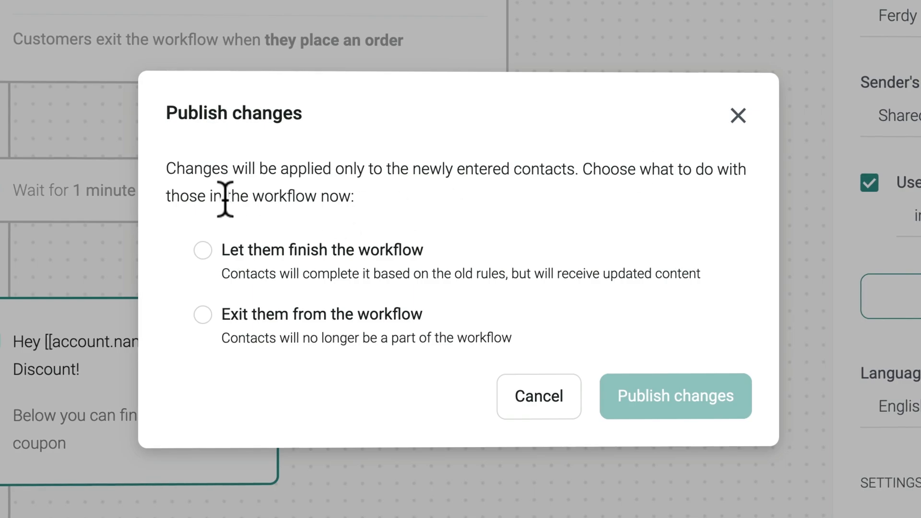
pyautogui.click(315, 259)
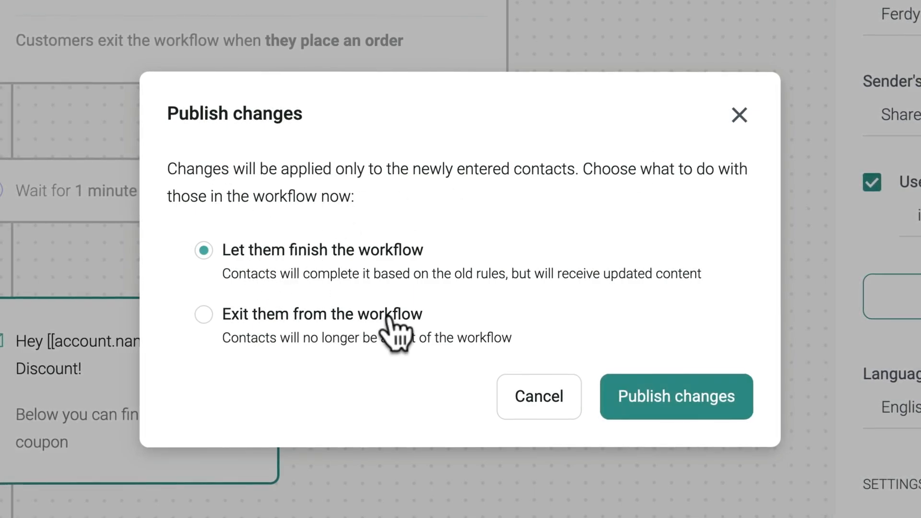
pyautogui.click(234, 325)
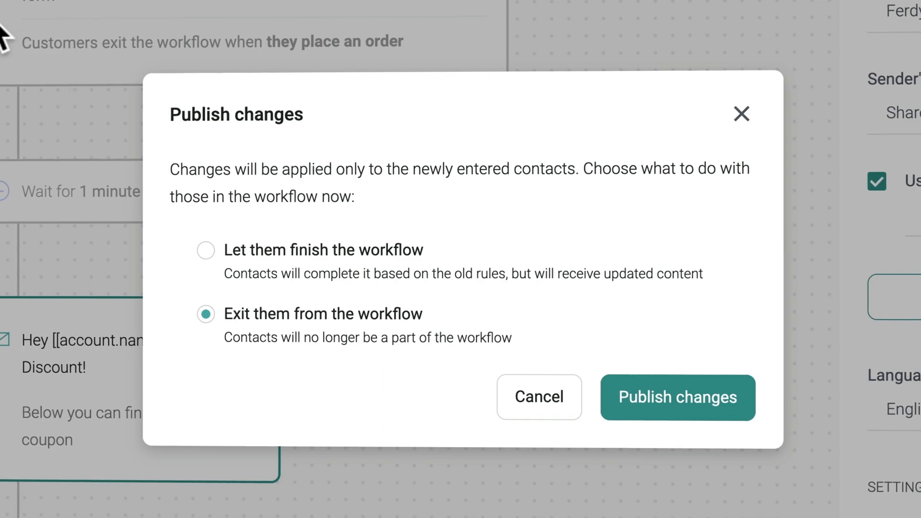
pyautogui.click(205, 251)
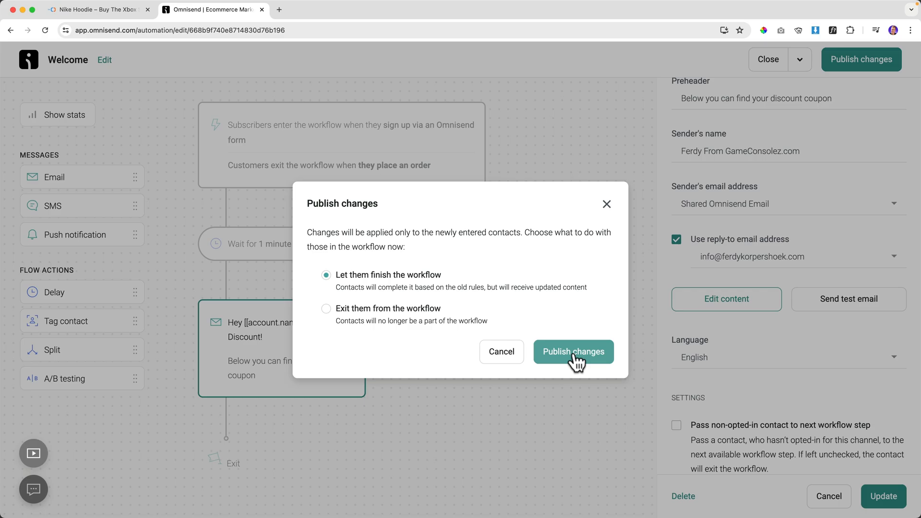
pyautogui.click(574, 352)
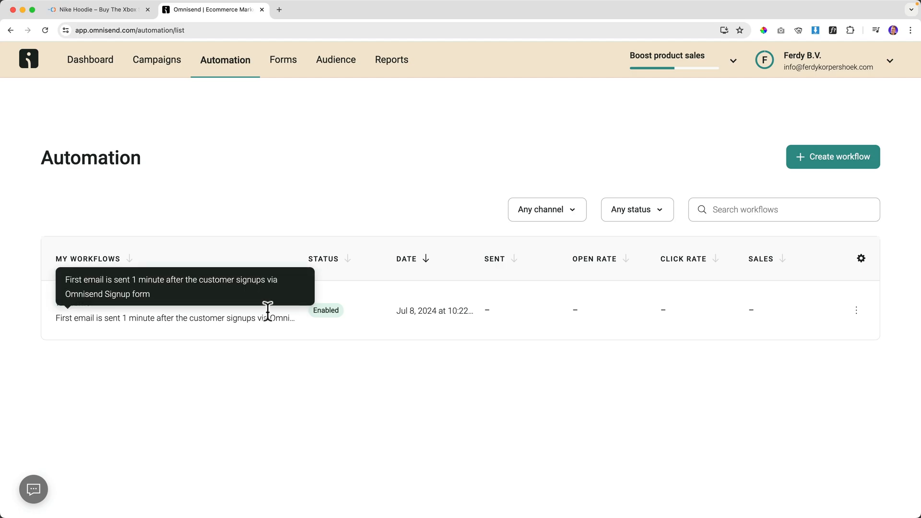
pyautogui.click(77, 304)
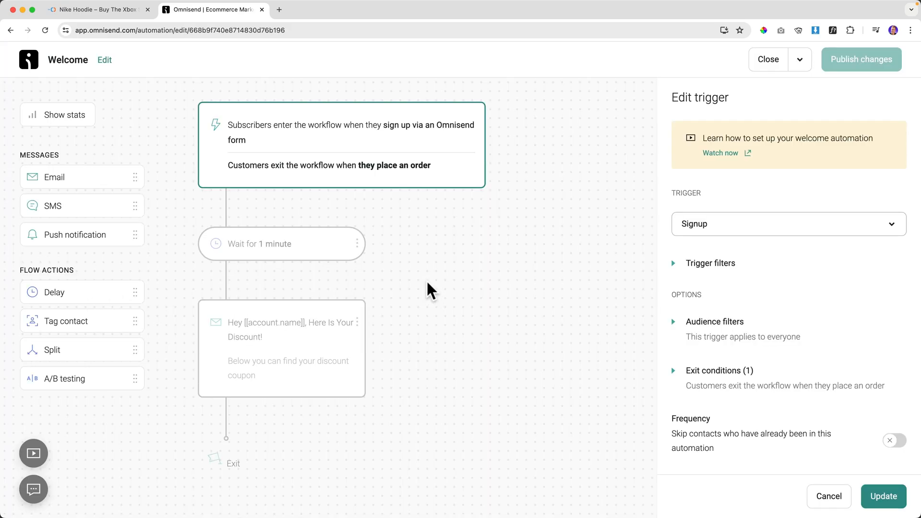
# In the email content editor, replace the 'Welcome aboard!' heading with 'Here Is Your Discount'.
pyautogui.click(306, 313)
pyautogui.click(749, 436)
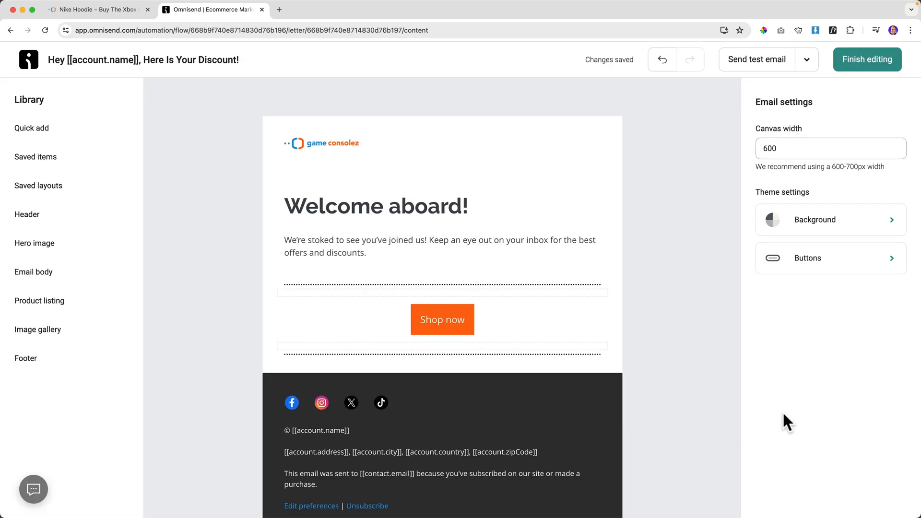
pyautogui.click(359, 207)
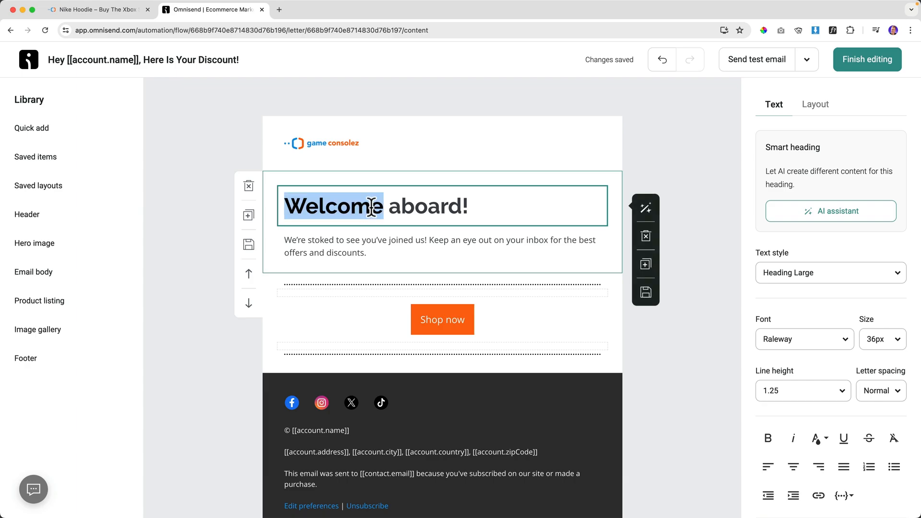
pyautogui.tripleClick(372, 208)
pyautogui.write('Here Is')
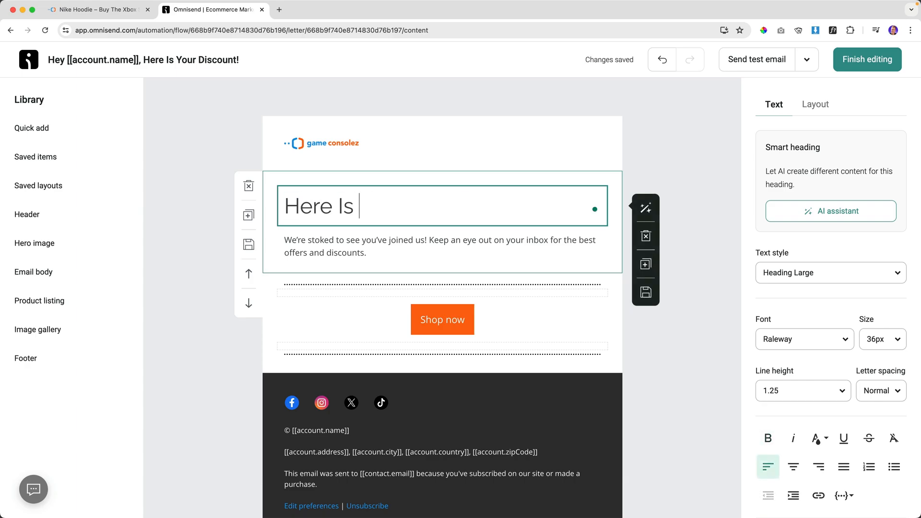
pyautogui.write(' Your Discount')
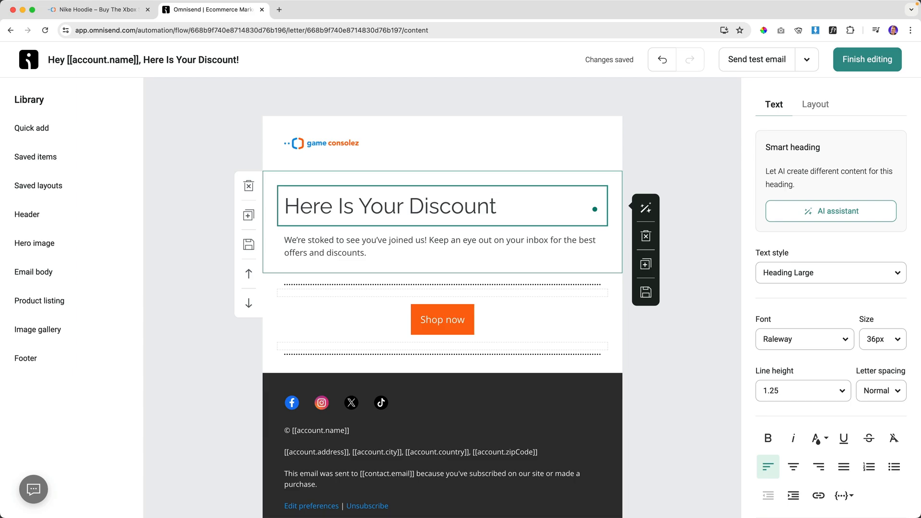
# Make the 'Here Is Your Discount' heading bold and centre-aligned.
pyautogui.press('super+a')
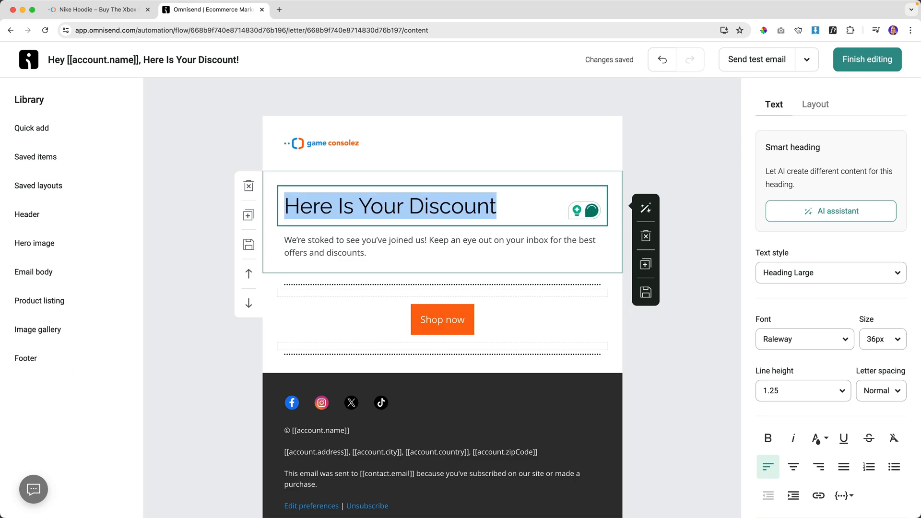
pyautogui.click(768, 438)
pyautogui.click(793, 465)
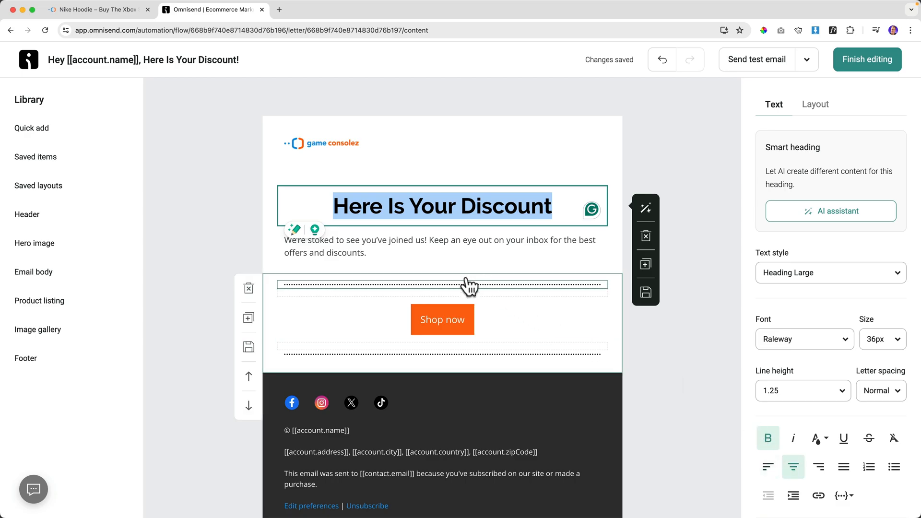
pyautogui.click(450, 270)
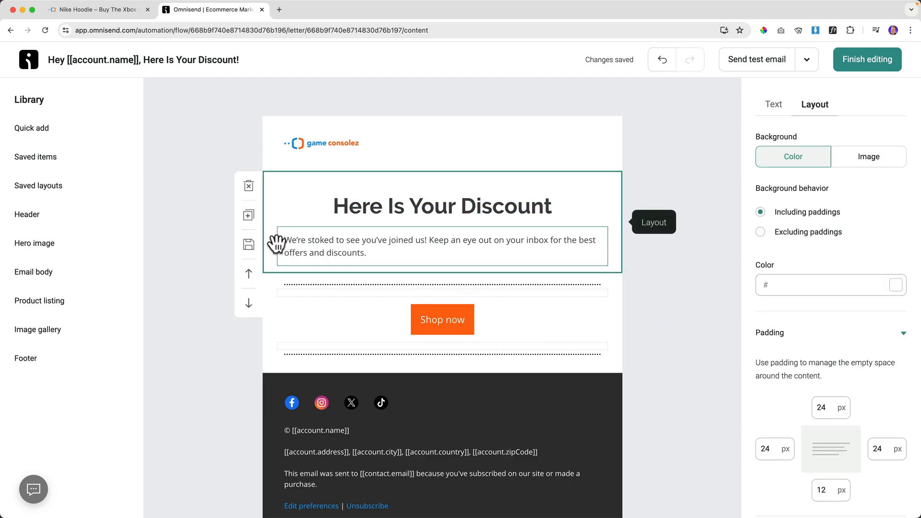
pyautogui.moveTo(28, 136)
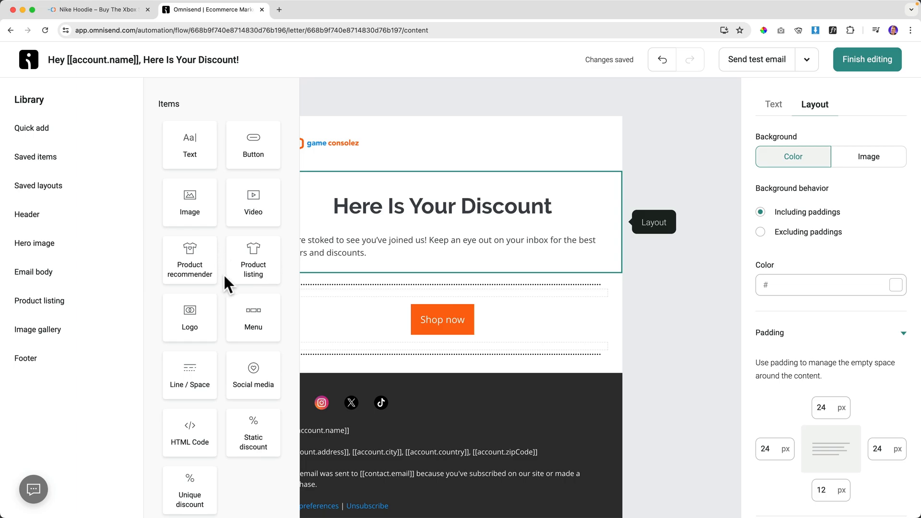
# Drag a Unique discount block below the welcome text, giving 10% off with a Redeem discount button.
pyautogui.scroll(-3, 224, 276)
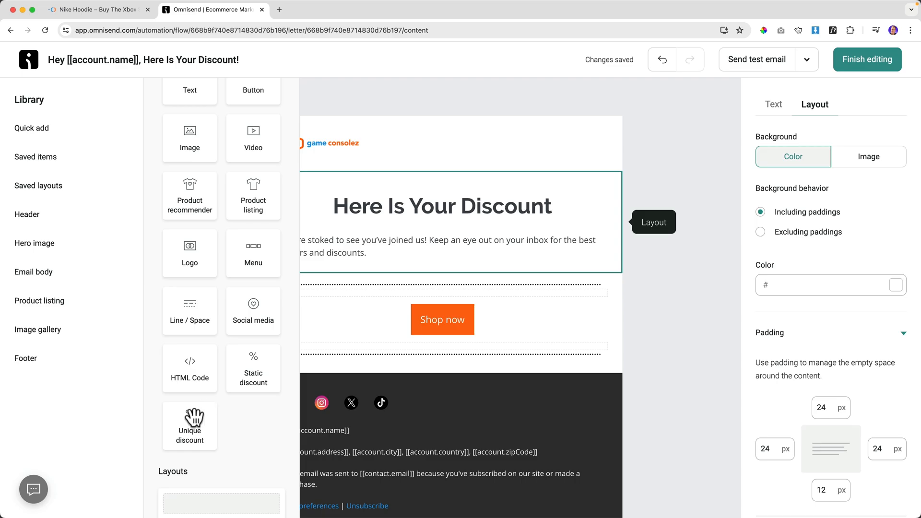
pyautogui.scroll(1, 194, 427)
pyautogui.click(192, 447)
pyautogui.moveTo(242, 419); pyautogui.dragTo(411, 294)
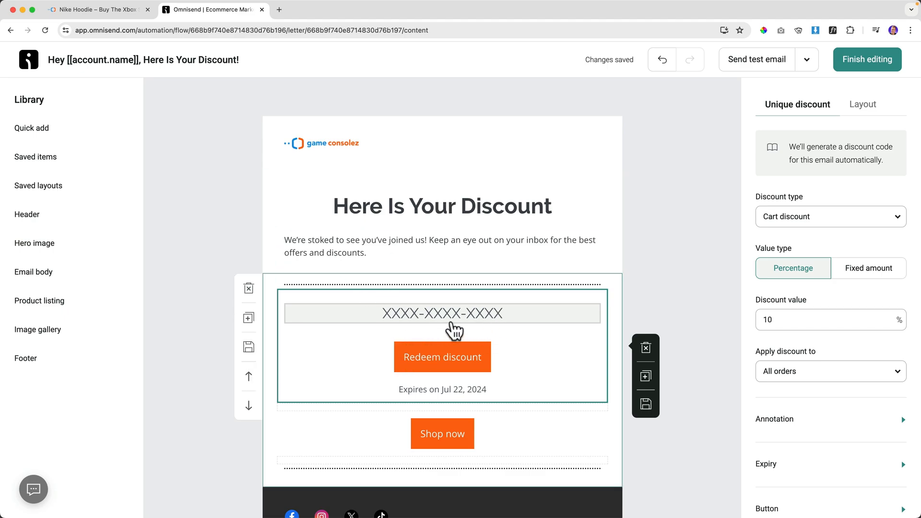
pyautogui.scroll(-1, 414, 288)
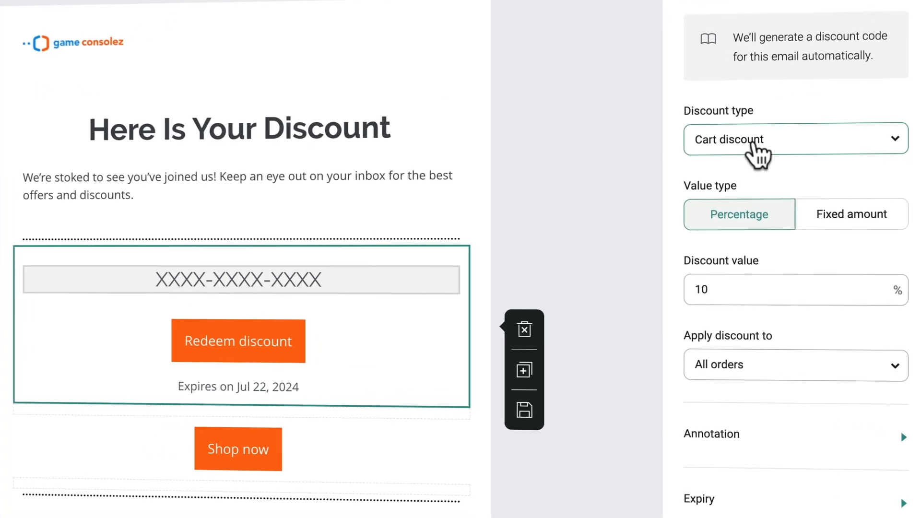
# Keep the cart discount type and change the discount value from 10 to 15%.
pyautogui.click(800, 221)
pyautogui.click(747, 184)
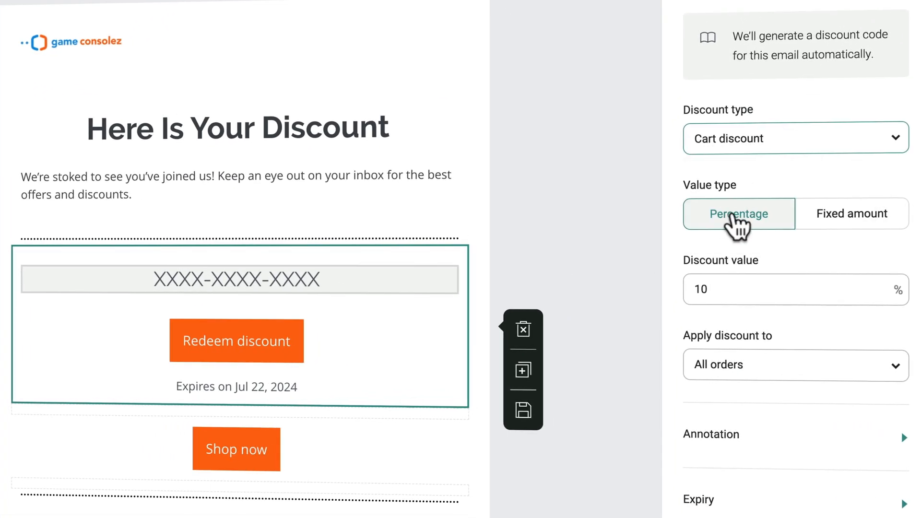
pyautogui.moveTo(730, 289); pyautogui.dragTo(677, 290)
pyautogui.write('15')
pyautogui.press('Tab')
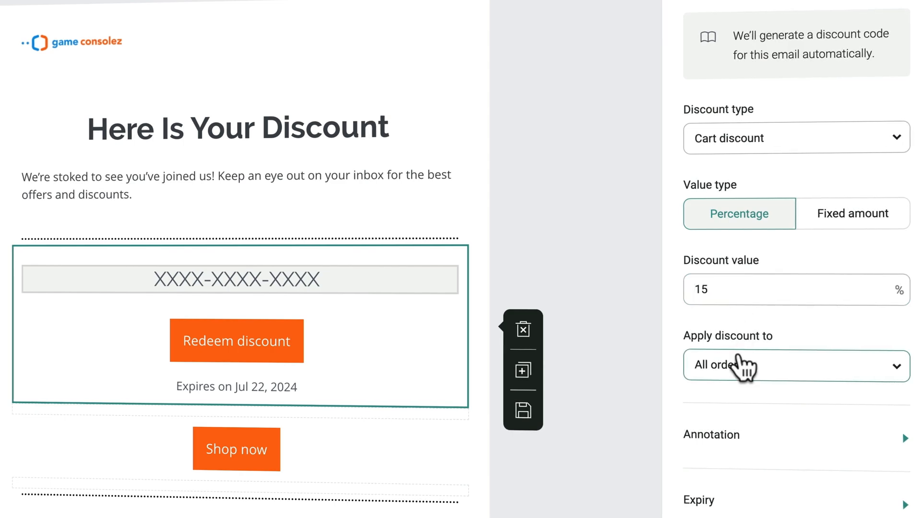
# Apply the discount to all orders instead of a 25 minimum order price.
pyautogui.click(771, 379)
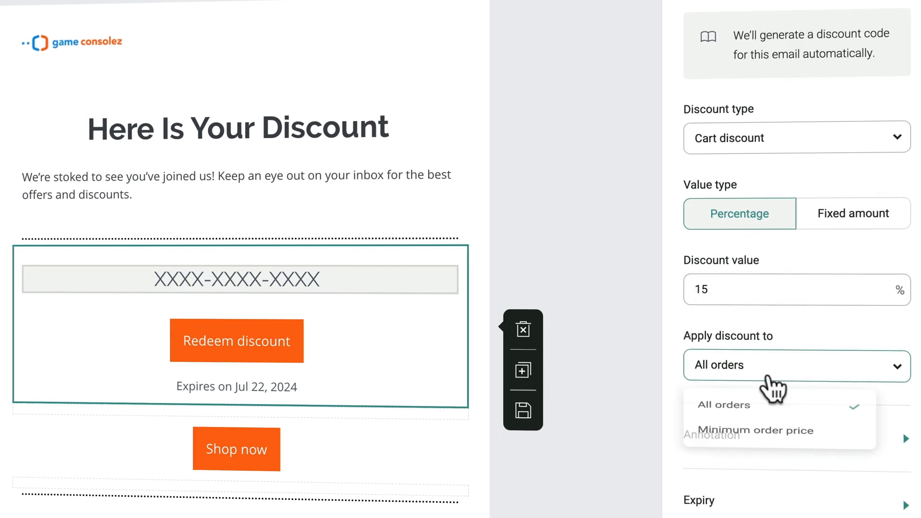
pyautogui.click(759, 437)
pyautogui.press('Tab')
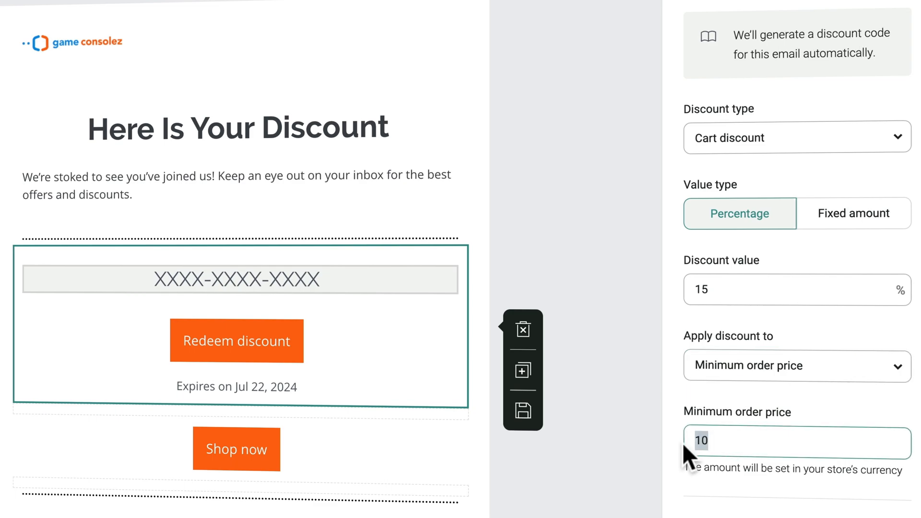
pyautogui.write('25')
pyautogui.hotkey('ctrl', 'a')
pyautogui.press('Tab')
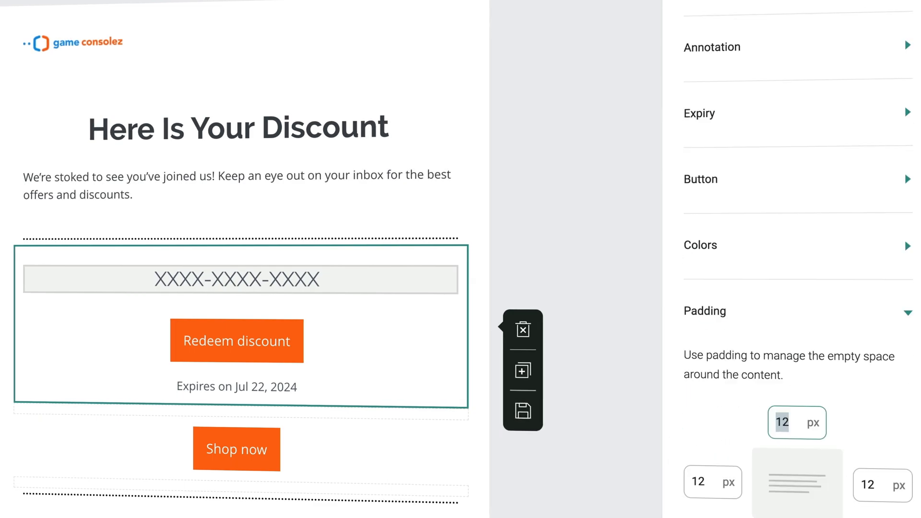
pyautogui.click(332, 353)
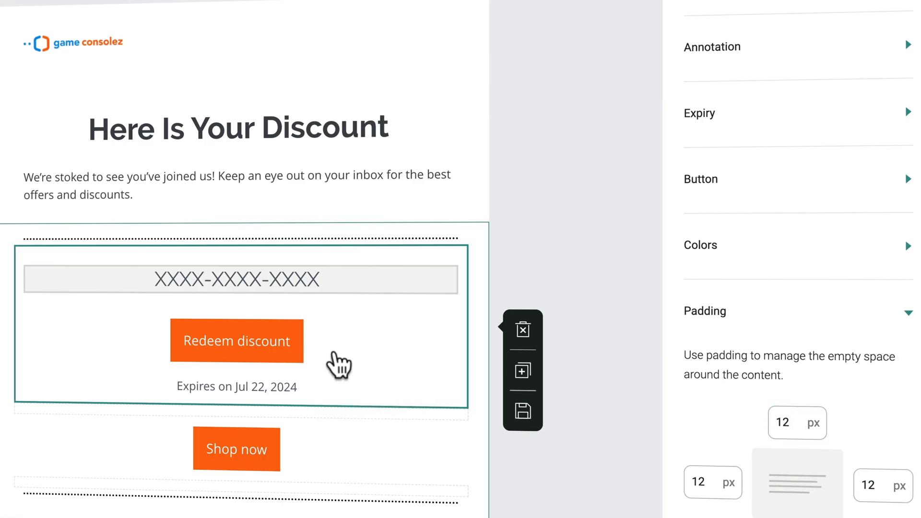
pyautogui.click(544, 257)
pyautogui.click(356, 310)
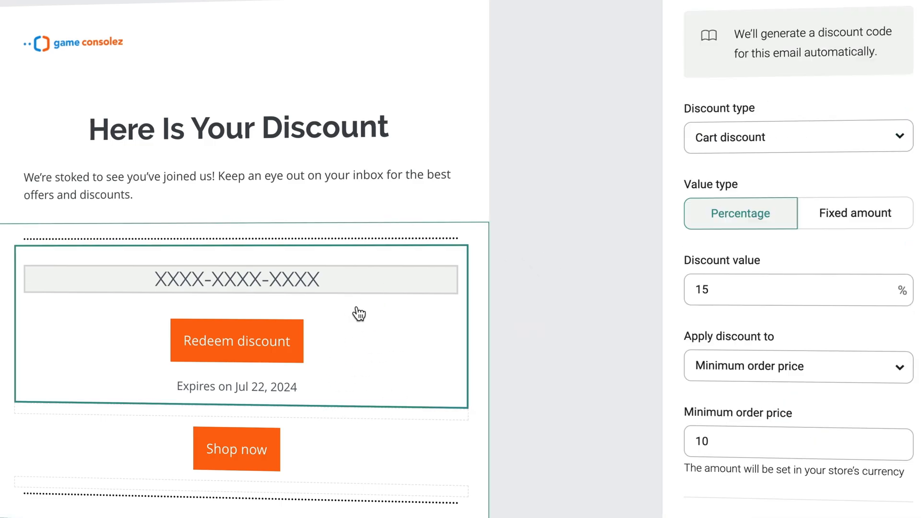
pyautogui.click(752, 369)
pyautogui.click(742, 424)
# Set the discount to expire in 7 days instead of 14 (Jul 15, 2024).
pyautogui.scroll(-5, 777, 422)
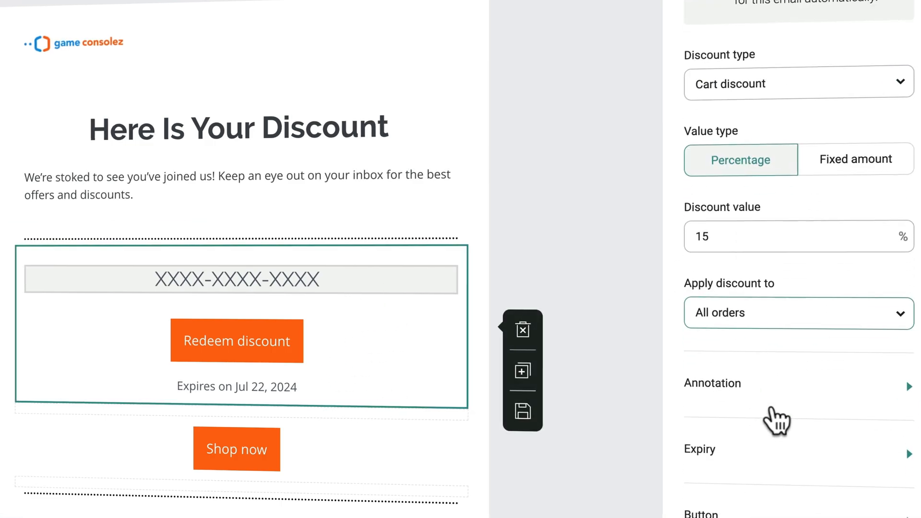
pyautogui.click(764, 250)
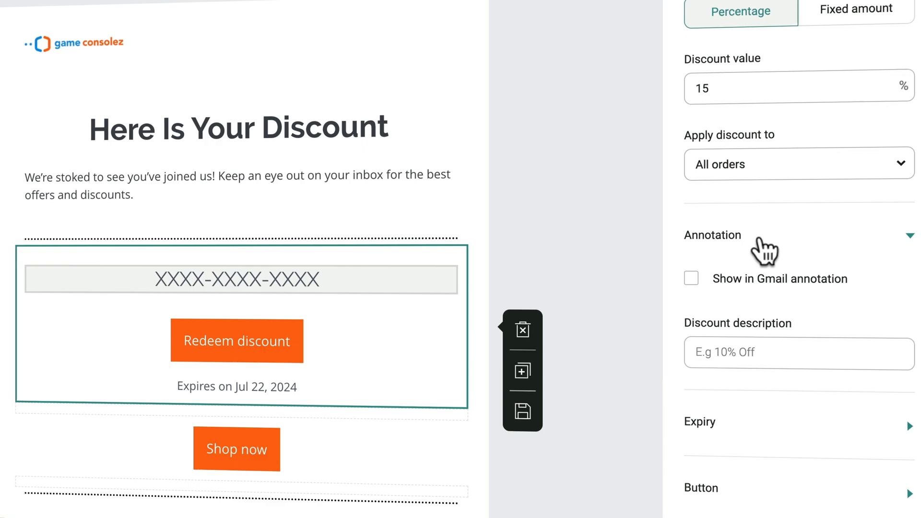
pyautogui.click(758, 239)
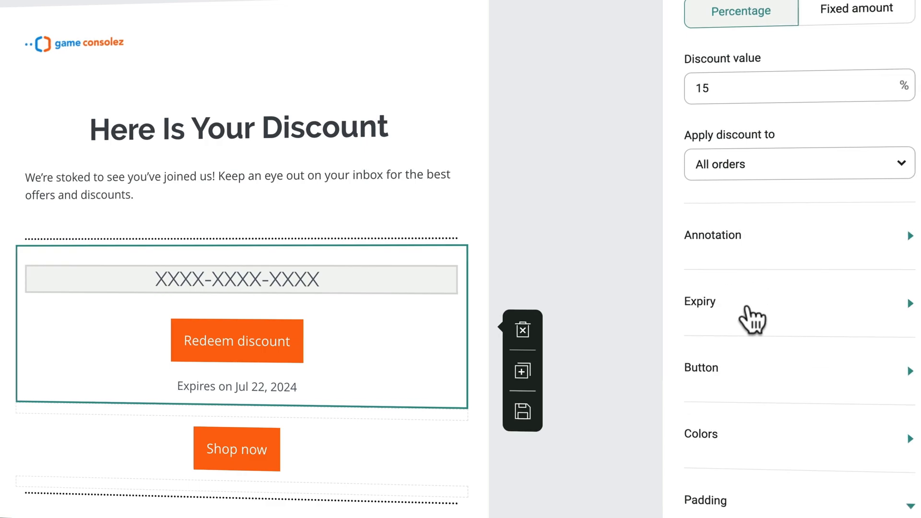
pyautogui.click(746, 309)
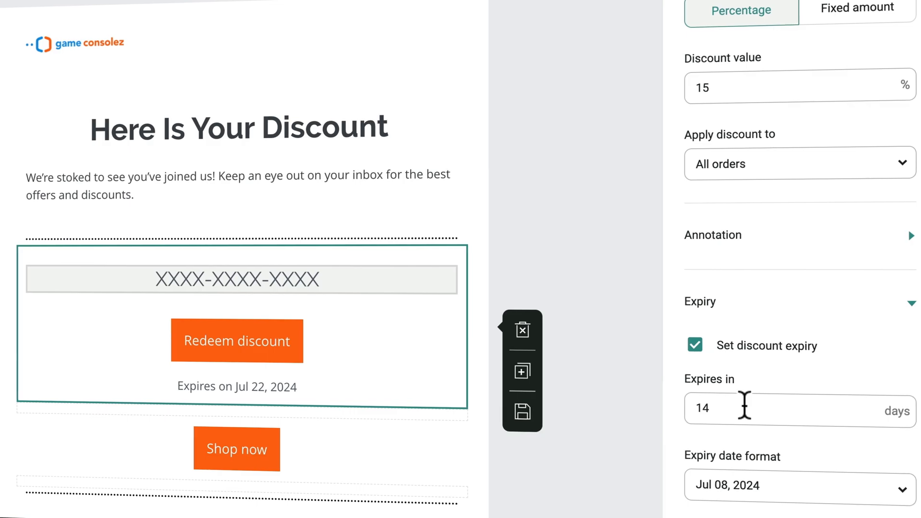
pyautogui.doubleClick(701, 412)
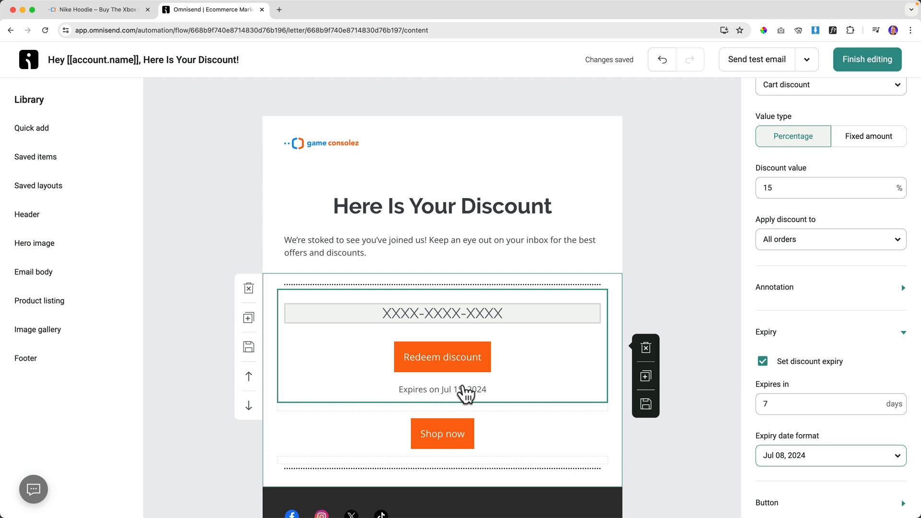
pyautogui.click(758, 405)
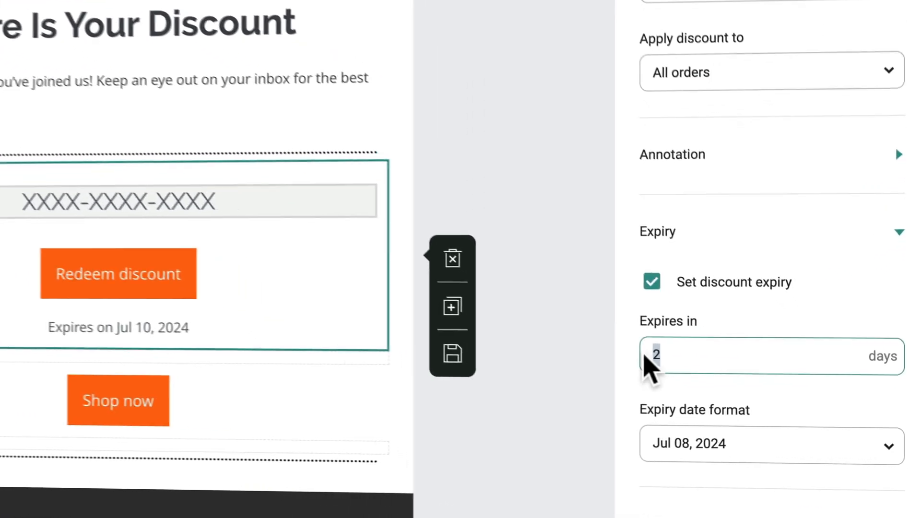
pyautogui.doubleClick(768, 404)
pyautogui.write('7')
pyautogui.click(699, 390)
pyautogui.scroll(-3, 700, 390)
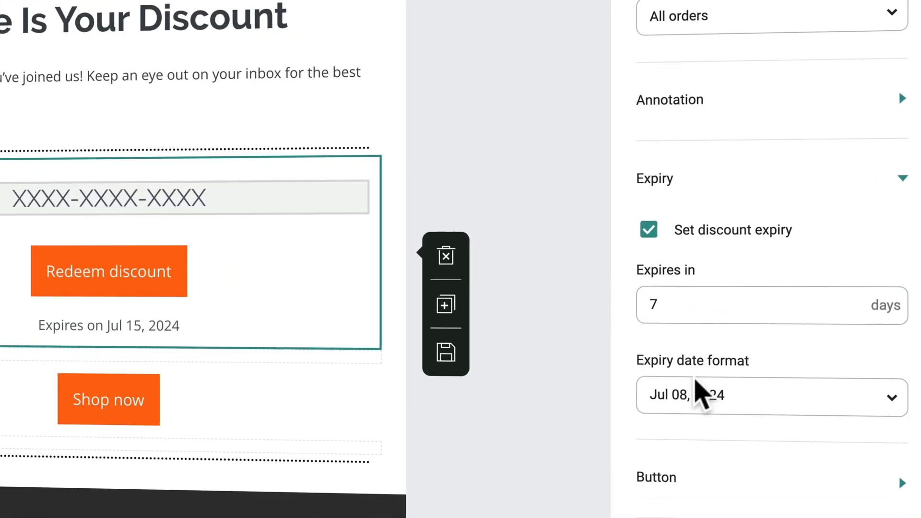
pyautogui.click(706, 391)
pyautogui.scroll(-5, 716, 336)
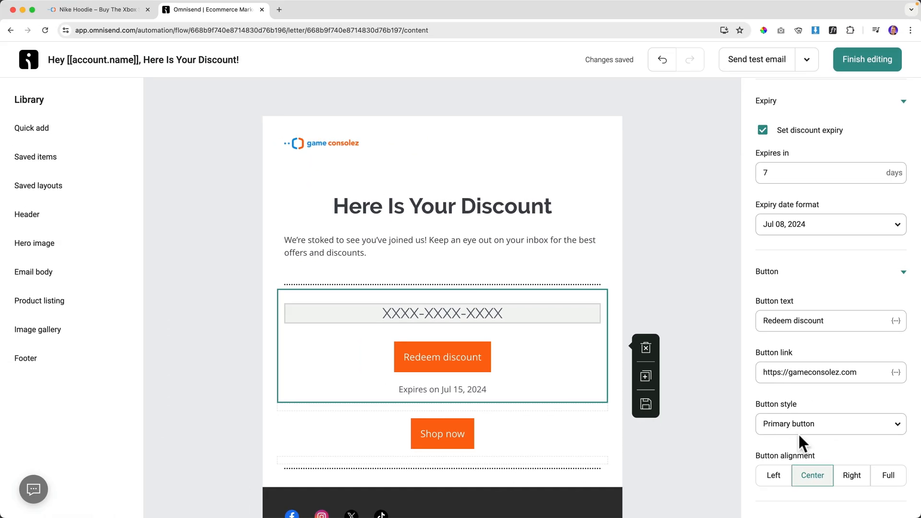
pyautogui.scroll(-2, 538, 384)
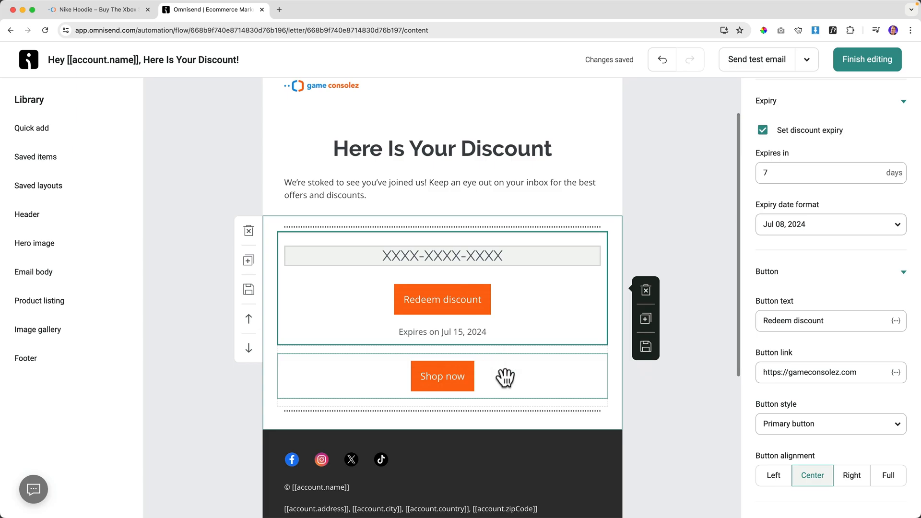
# Delete the Shop now block and add a product listing below the discount block.
pyautogui.click(509, 377)
pyautogui.click(646, 378)
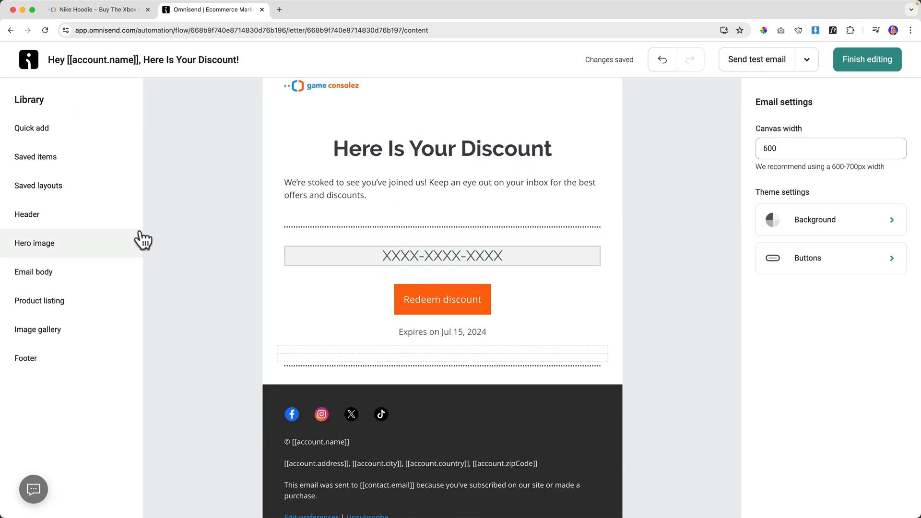
pyautogui.click(50, 137)
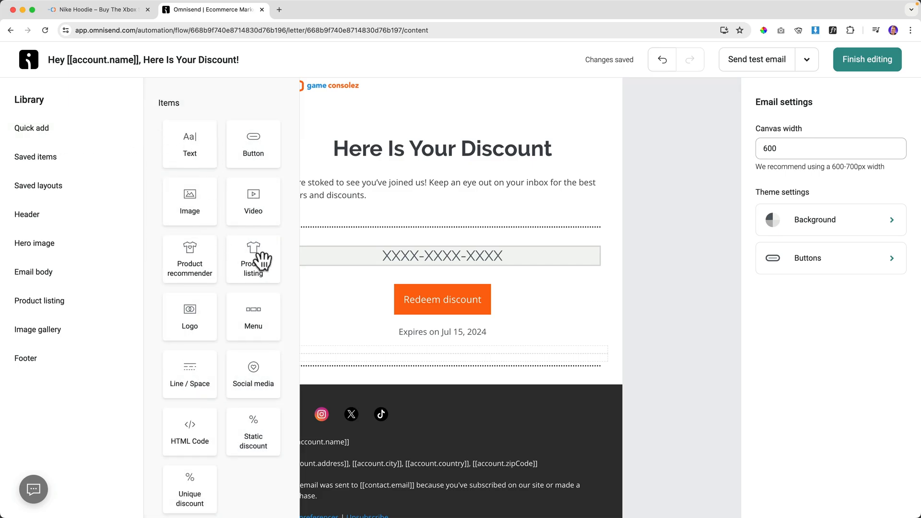
pyautogui.scroll(-1, 254, 253)
pyautogui.moveTo(255, 251); pyautogui.dragTo(382, 394)
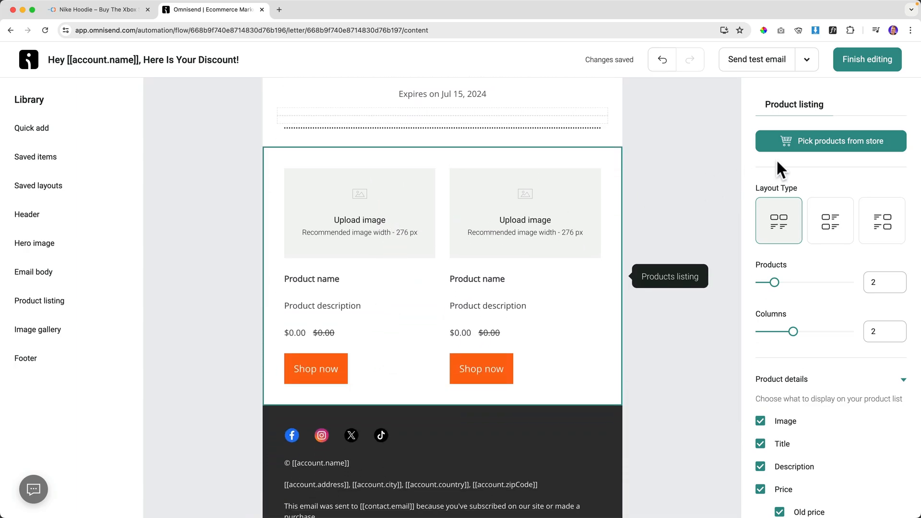
# Search store products for 'pl' and select the PlayStation 5 Console (Disk Version).
pyautogui.click(844, 143)
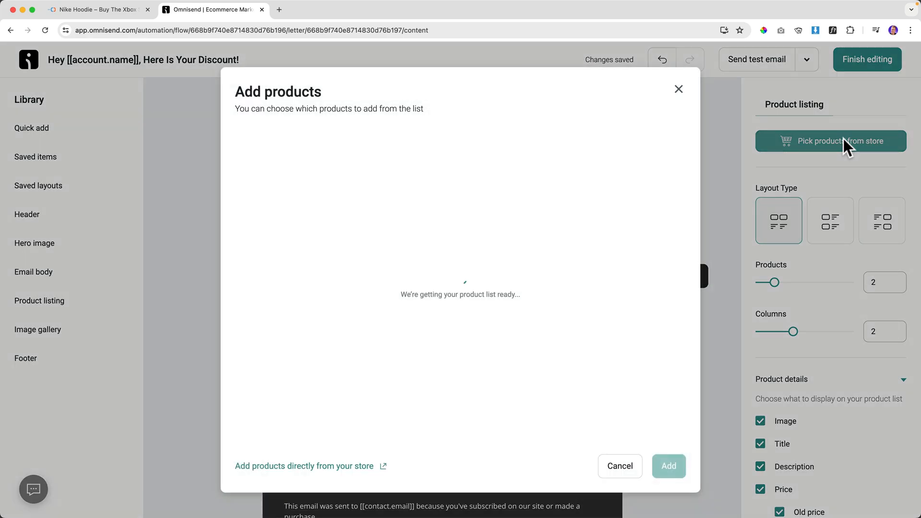
pyautogui.click(590, 126)
pyautogui.write('playsta')
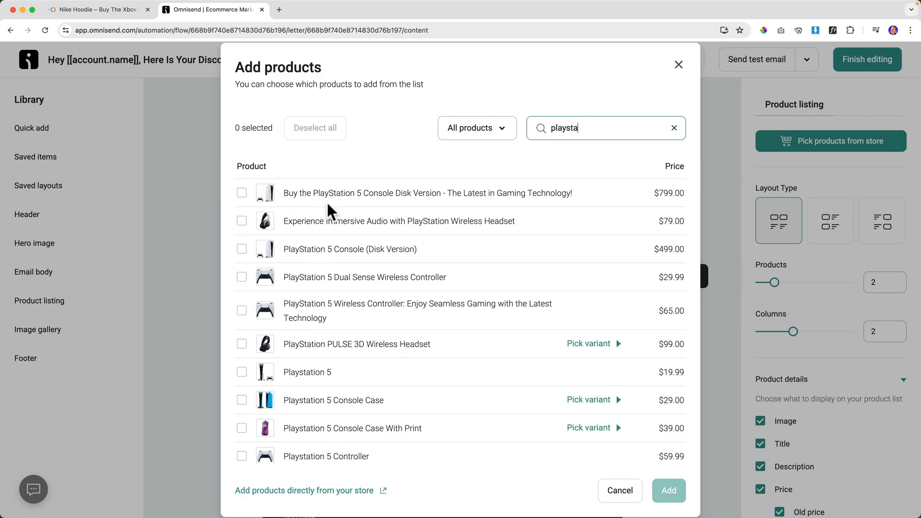
pyautogui.click(87, 11)
pyautogui.click(204, 13)
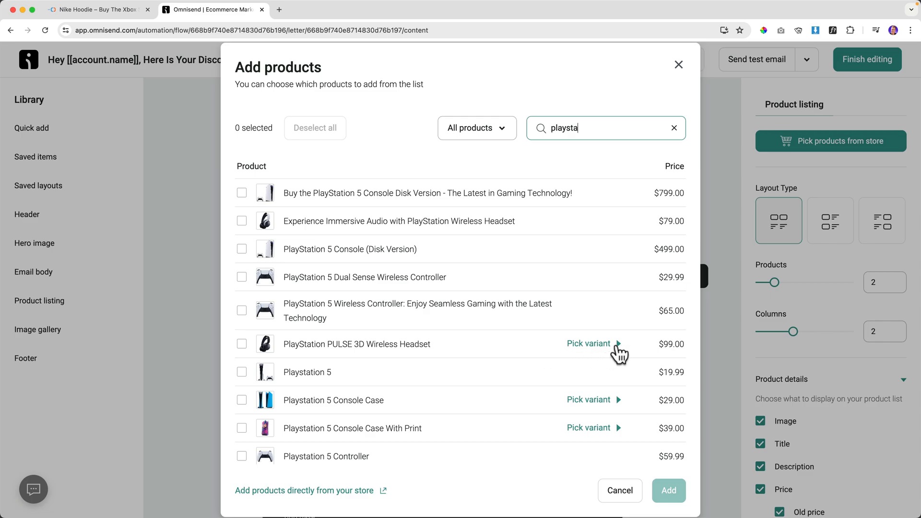
pyautogui.click(616, 349)
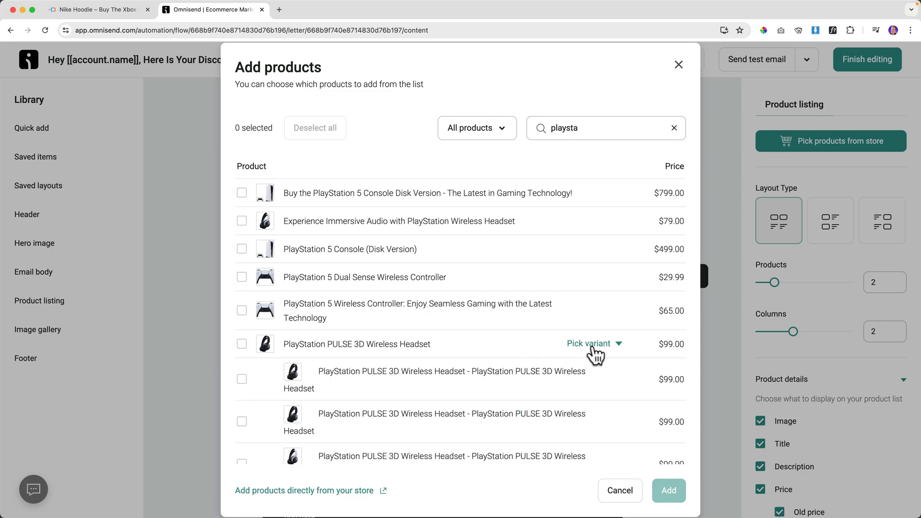
pyautogui.click(618, 350)
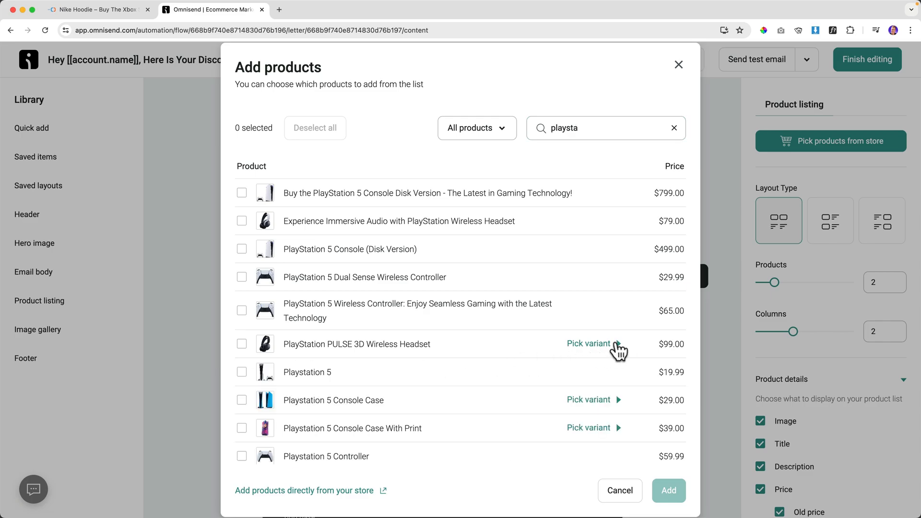
pyautogui.click(242, 193)
pyautogui.scroll(-1, 247, 263)
pyautogui.scroll(1, 242, 230)
pyautogui.click(242, 193)
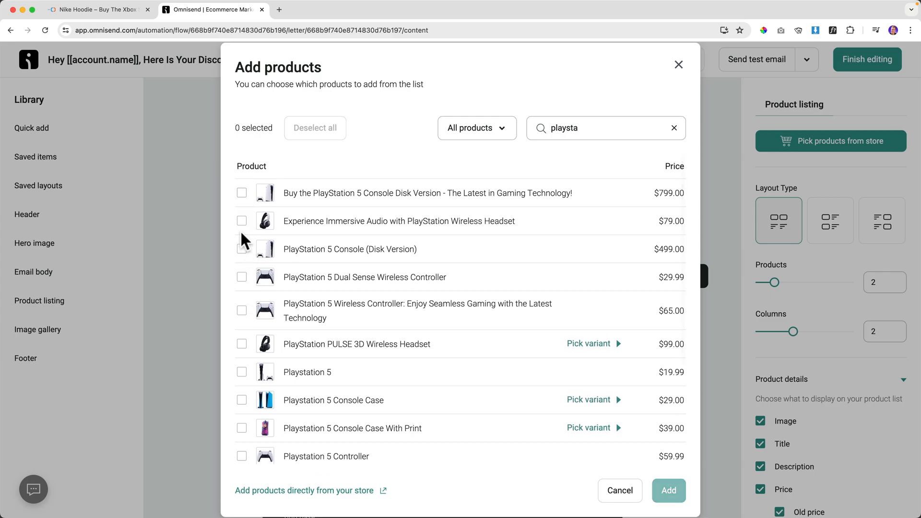
pyautogui.click(243, 372)
# Search for the Xbox Series X, select it, and add both products to the listing.
pyautogui.scroll(-1, 245, 372)
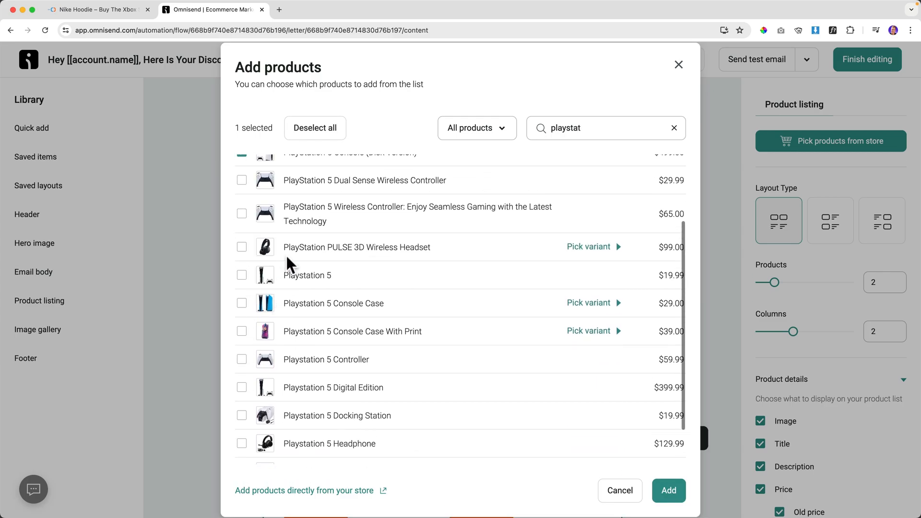
pyautogui.scroll(3, 287, 257)
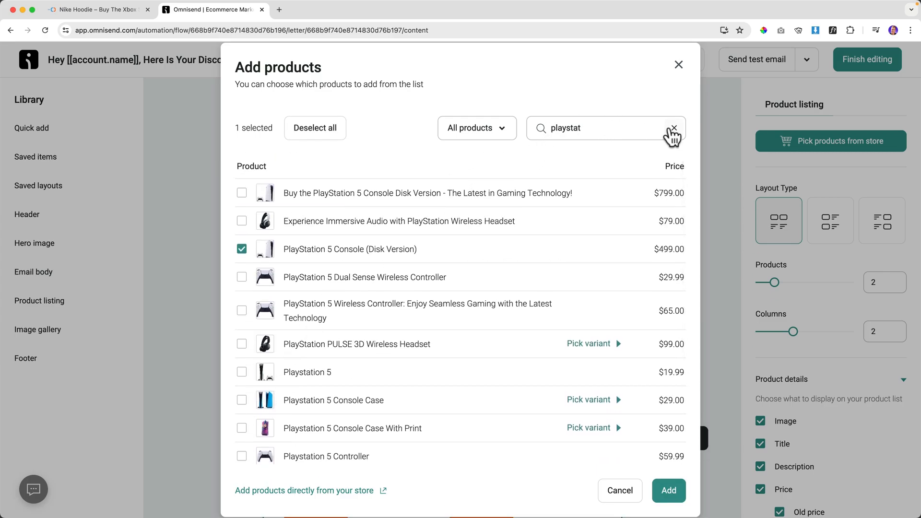
pyautogui.click(675, 128)
pyautogui.click(567, 128)
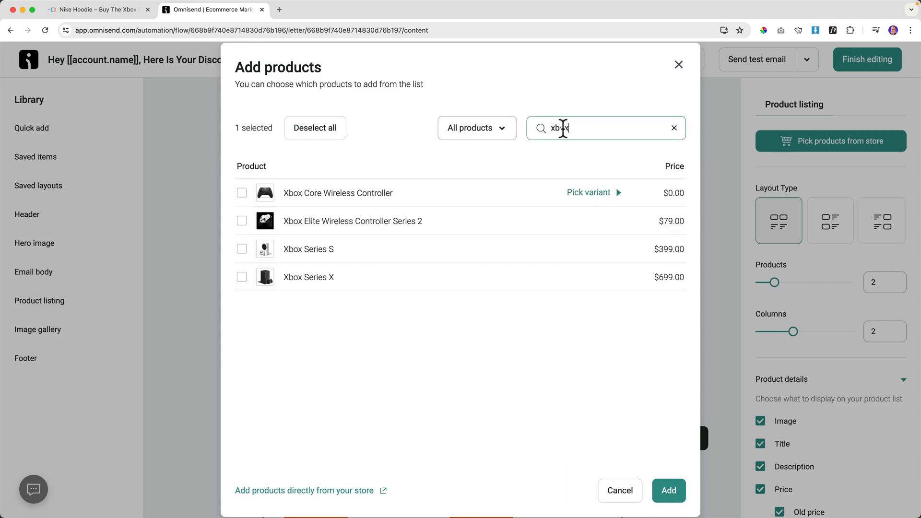
pyautogui.click(242, 277)
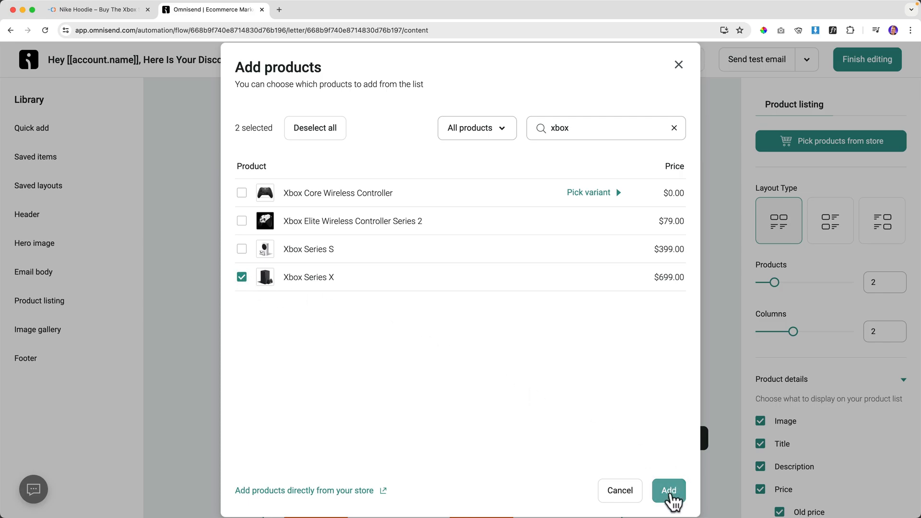
pyautogui.click(669, 491)
pyautogui.scroll(-5, 587, 359)
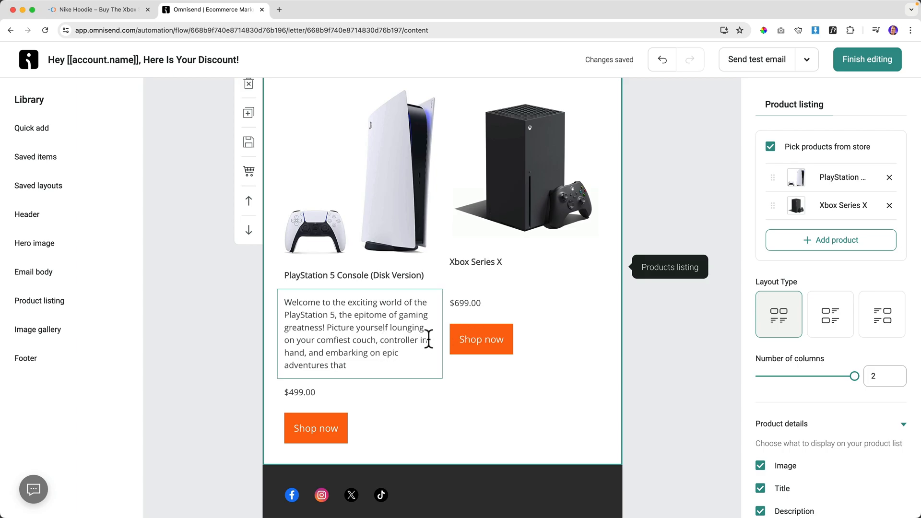
# Switch the product listing to the layout with one product per row, image beside text.
pyautogui.click(831, 317)
pyautogui.scroll(3, 494, 306)
pyautogui.scroll(-5, 512, 309)
pyautogui.scroll(-3, 821, 379)
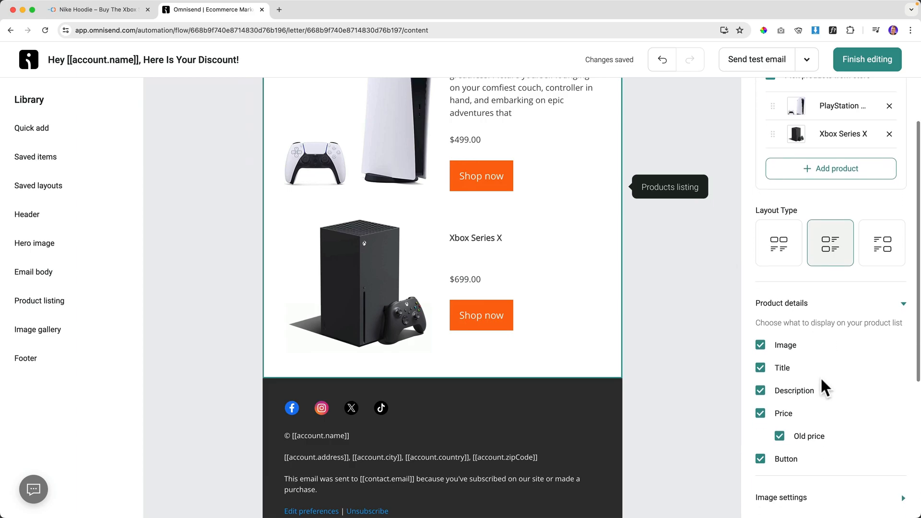
pyautogui.scroll(2, 817, 379)
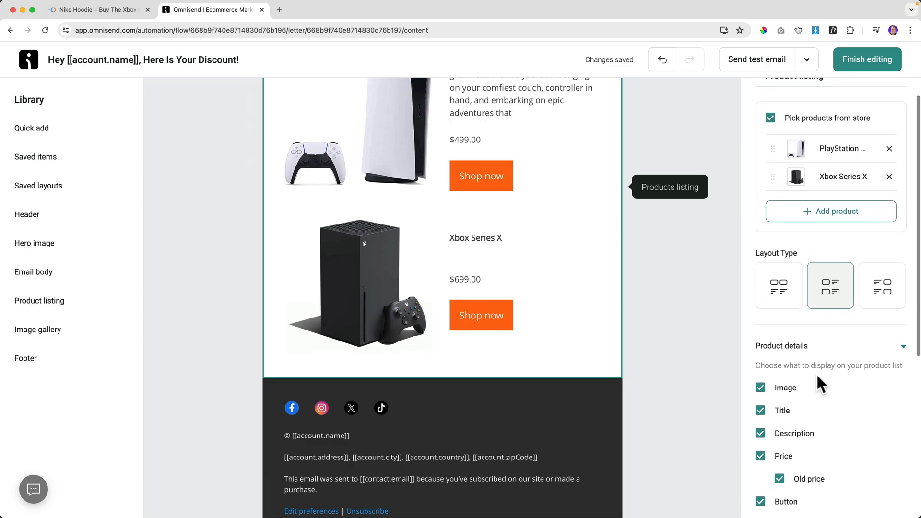
# Uncheck Description so the product listing hides product descriptions.
pyautogui.click(760, 433)
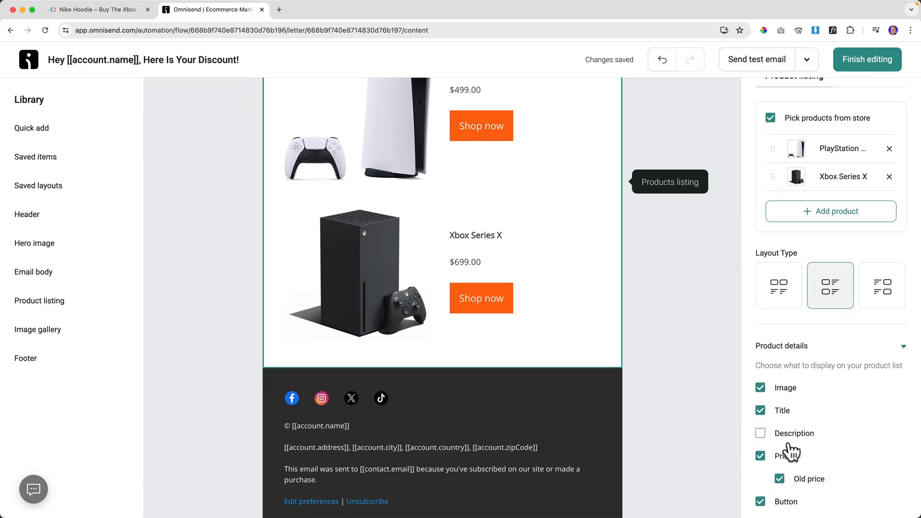
pyautogui.scroll(-2, 790, 448)
pyautogui.scroll(6, 489, 377)
pyautogui.scroll(3, 487, 372)
pyautogui.scroll(-12, 485, 370)
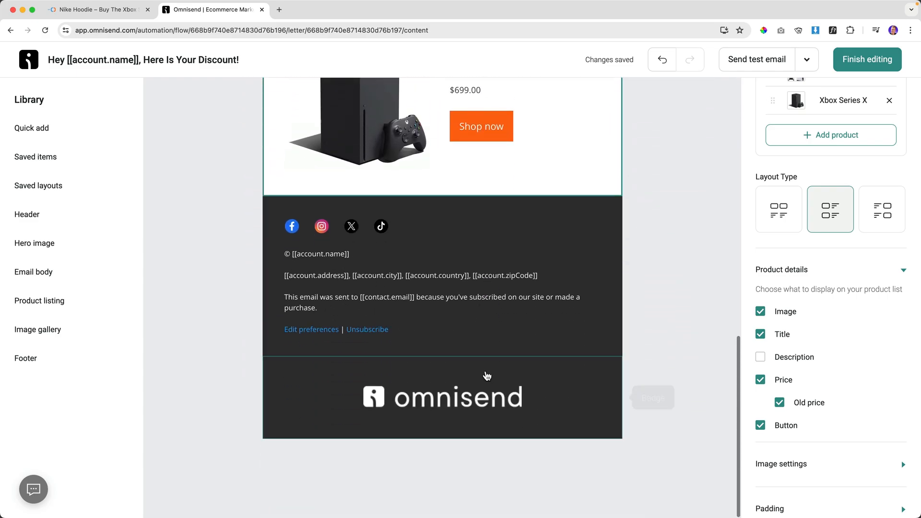
pyautogui.scroll(7, 485, 376)
pyautogui.moveTo(48, 273)
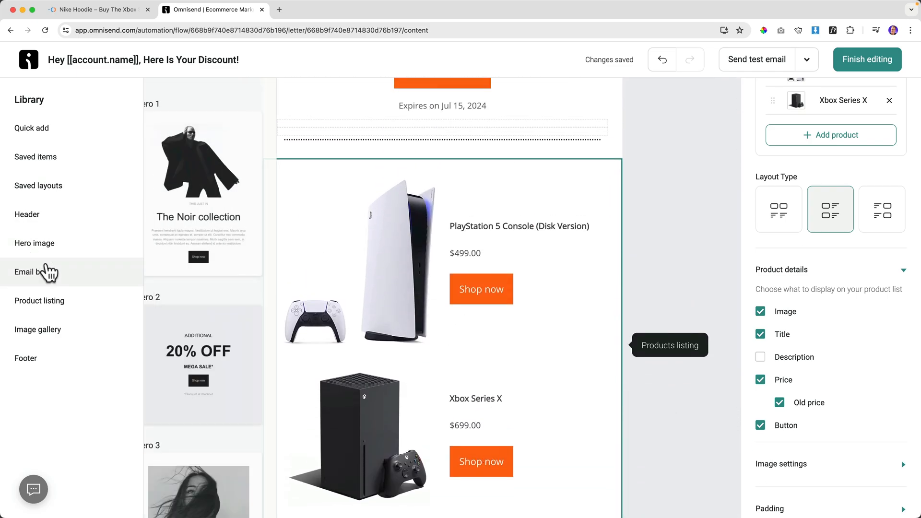
pyautogui.moveTo(50, 247)
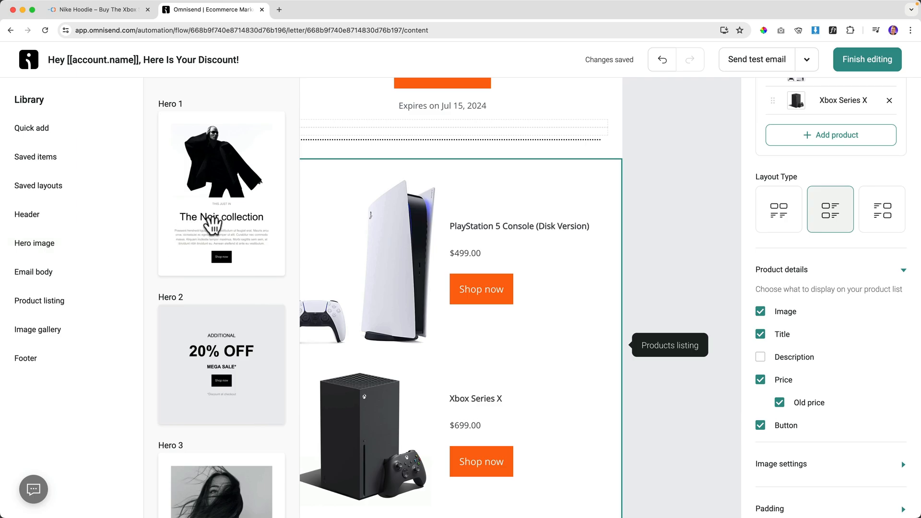
pyautogui.scroll(-3, 228, 256)
pyautogui.scroll(-20, 228, 255)
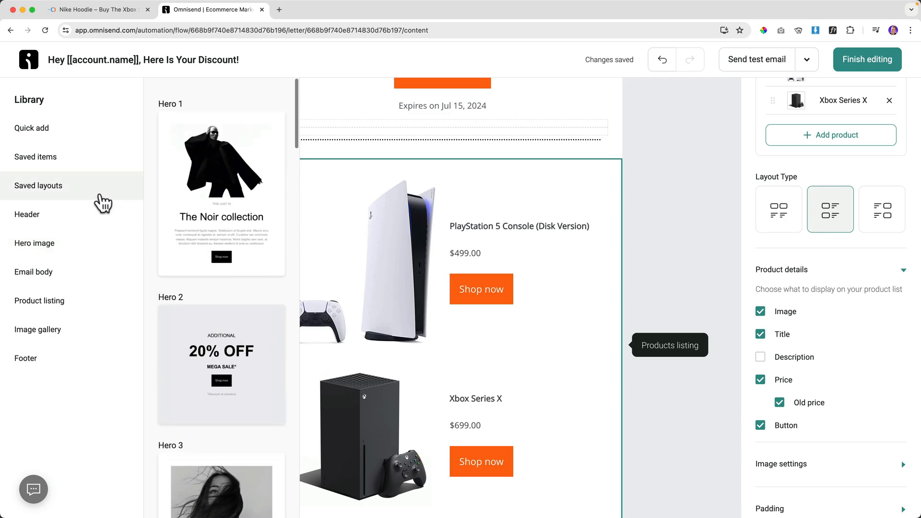
pyautogui.moveTo(51, 194)
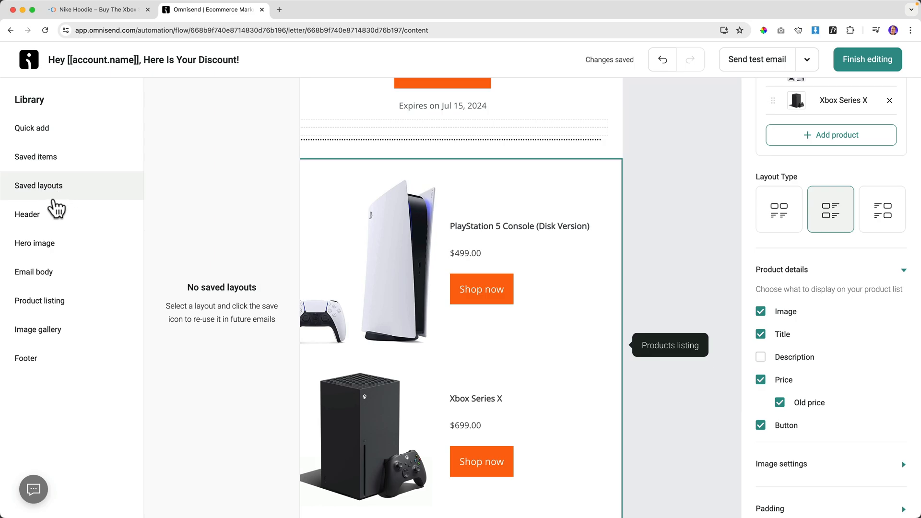
# Add a Header Logo block, then delete the duplicate logo block.
pyautogui.scroll(6, 437, 200)
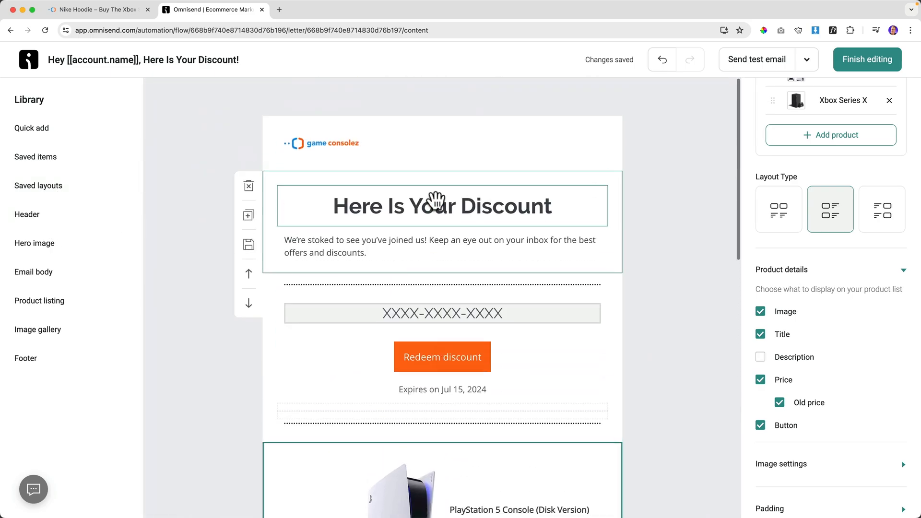
pyautogui.moveTo(56, 222)
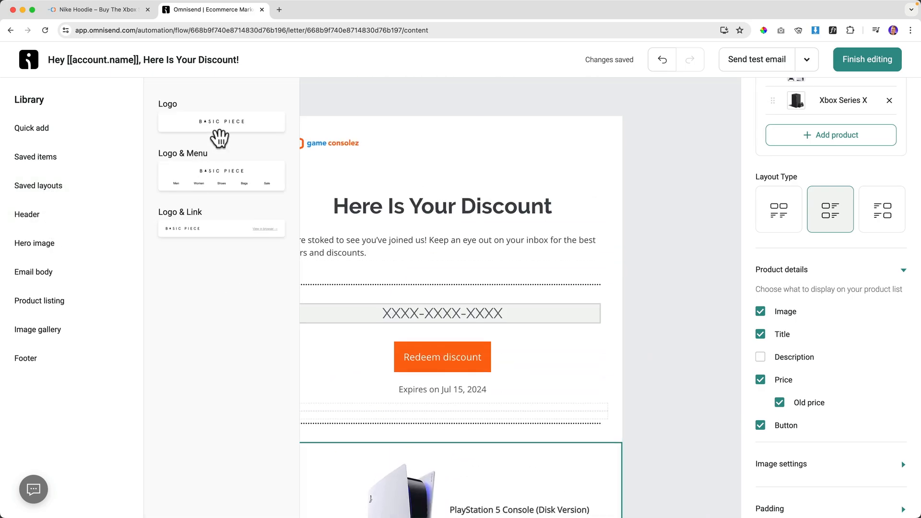
pyautogui.moveTo(226, 124); pyautogui.dragTo(471, 175)
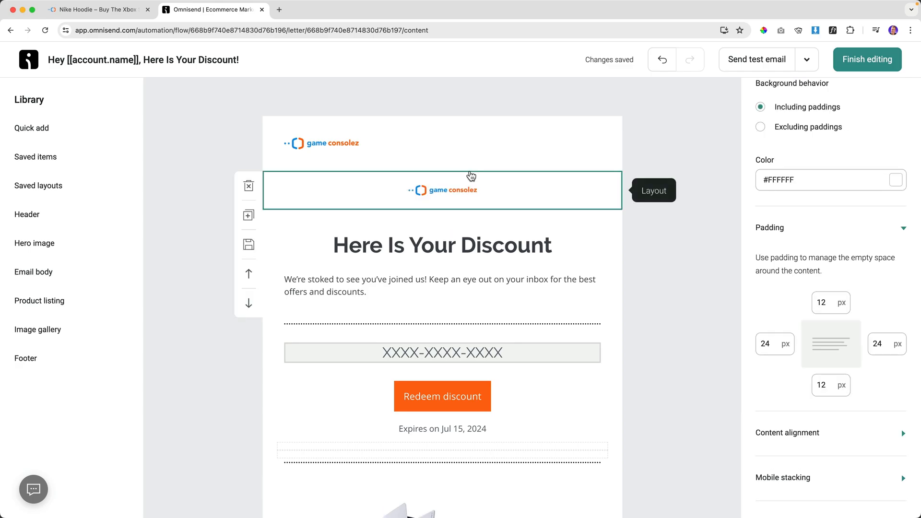
pyautogui.click(406, 143)
pyautogui.click(417, 133)
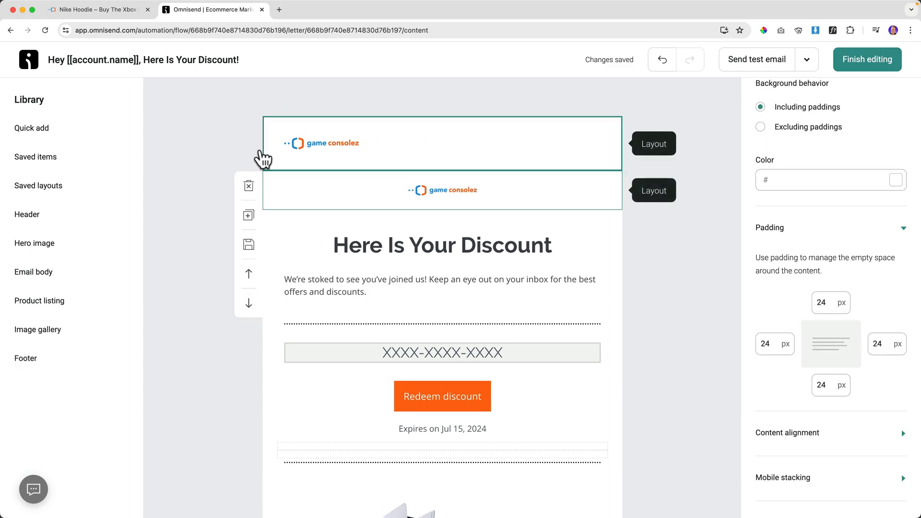
pyautogui.click(249, 133)
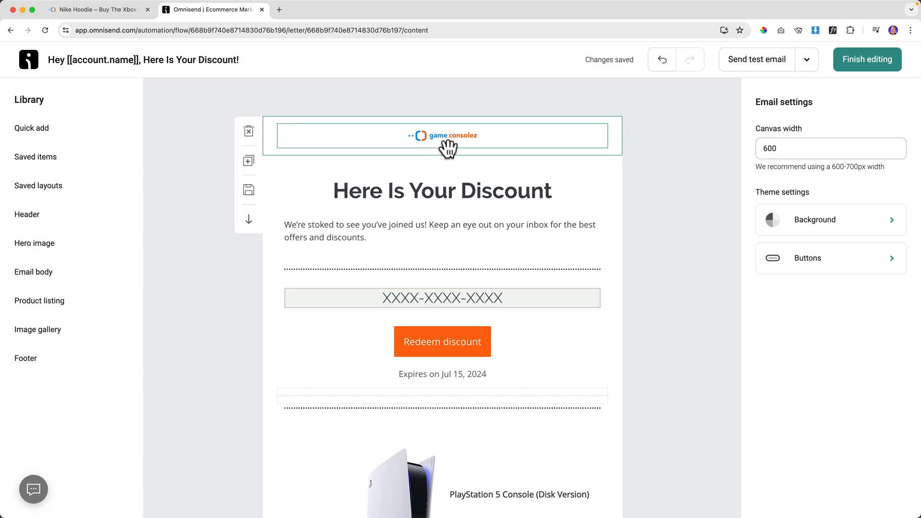
# Delete the product listing block so the discount sits directly above the footer.
pyautogui.scroll(-10, 397, 370)
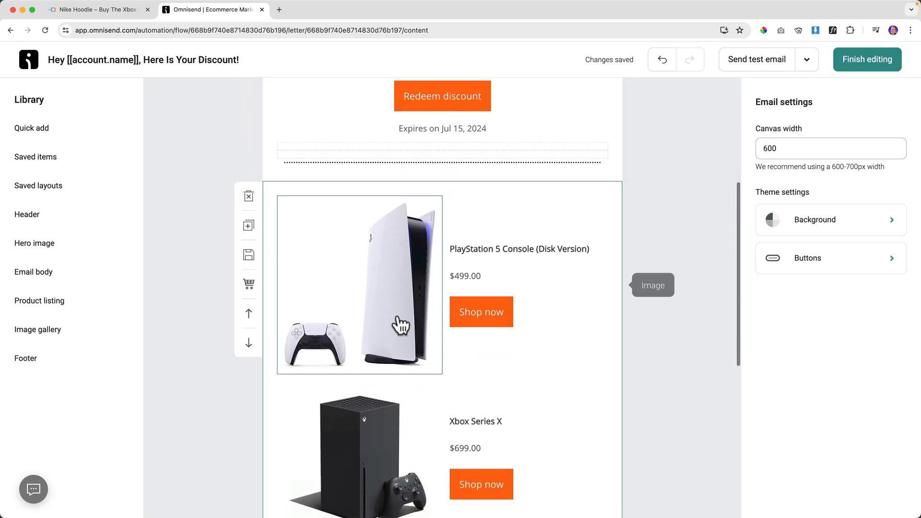
pyautogui.scroll(10, 397, 316)
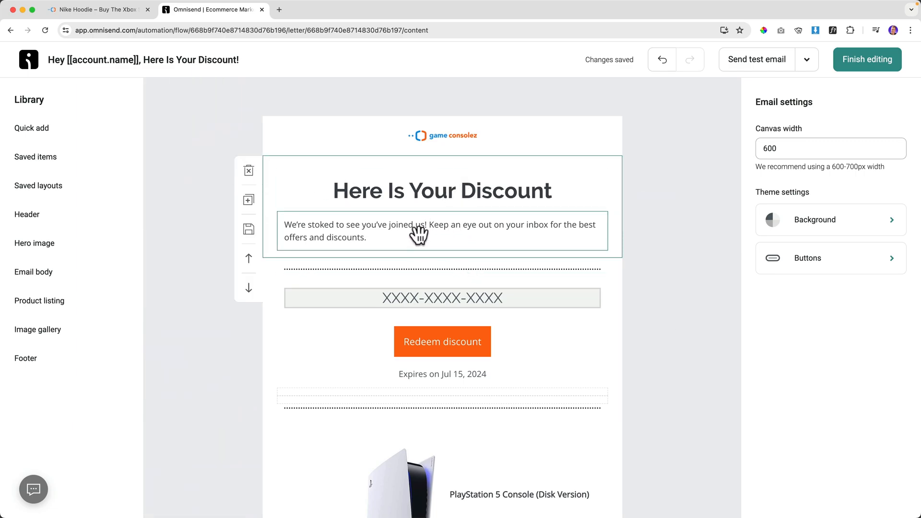
pyautogui.scroll(-5, 421, 255)
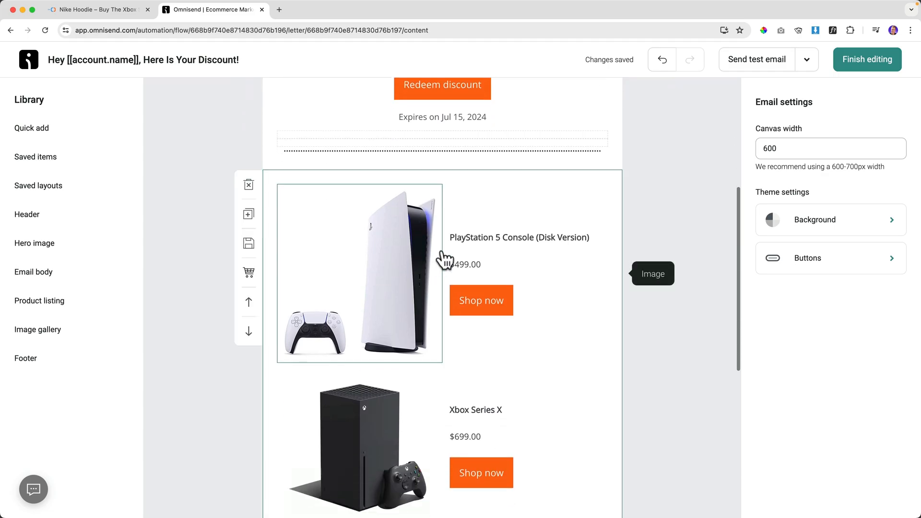
pyautogui.scroll(-2, 436, 319)
pyautogui.scroll(1, 438, 321)
pyautogui.scroll(3, 438, 321)
pyautogui.click(485, 305)
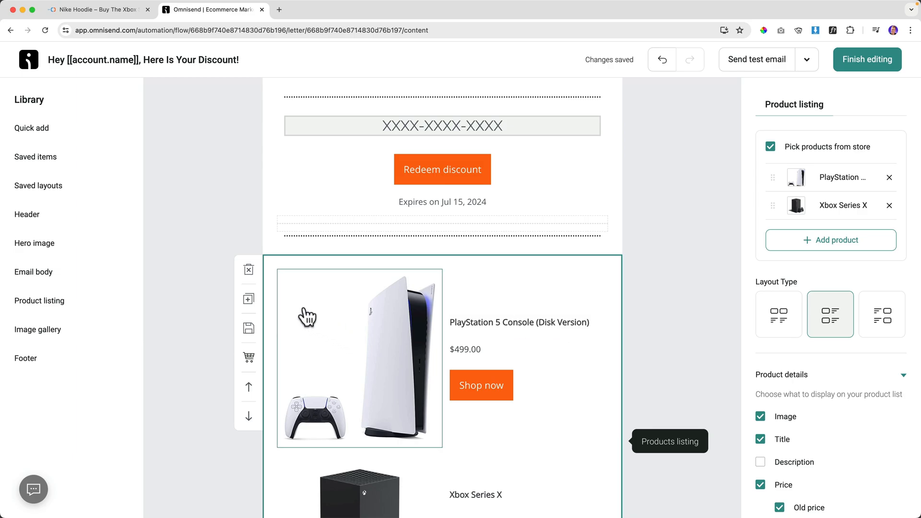
pyautogui.click(249, 270)
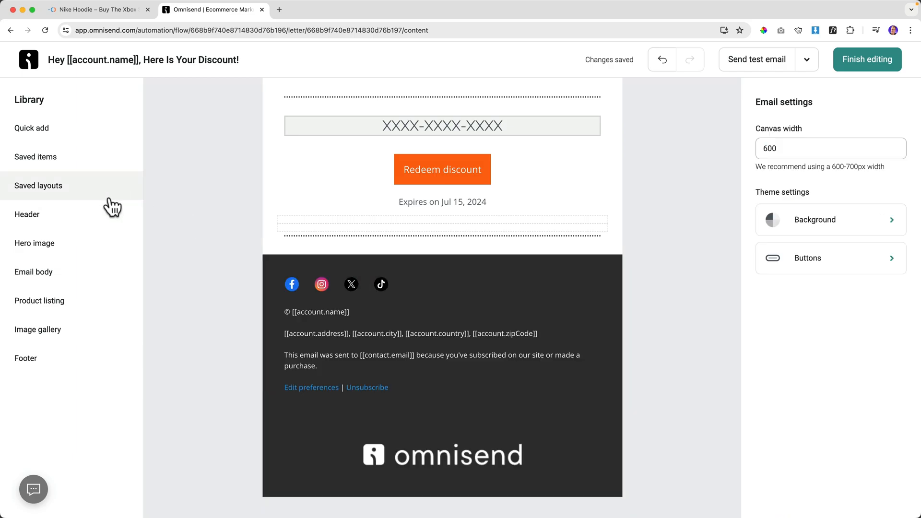
pyautogui.scroll(2, 533, 250)
pyautogui.scroll(3, 530, 262)
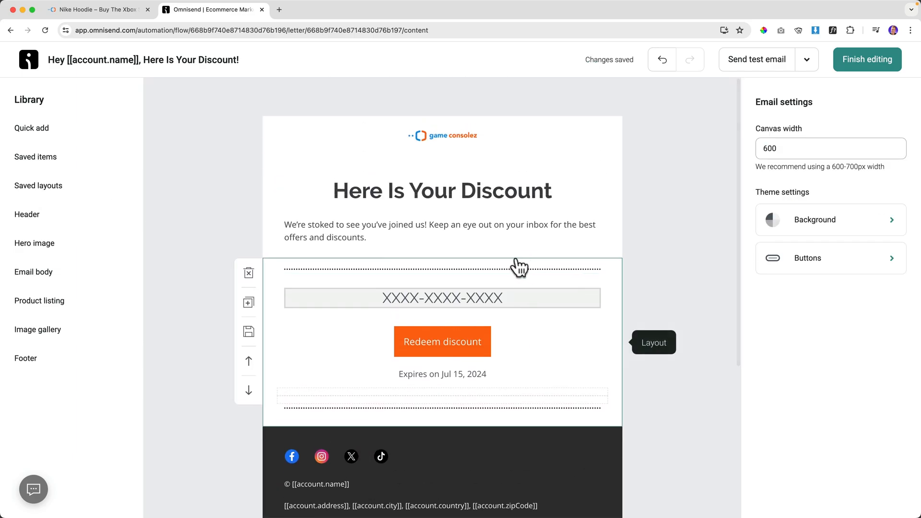
# Return to the workflow, send a test of the welcome email, and close its settings panel.
pyautogui.click(860, 63)
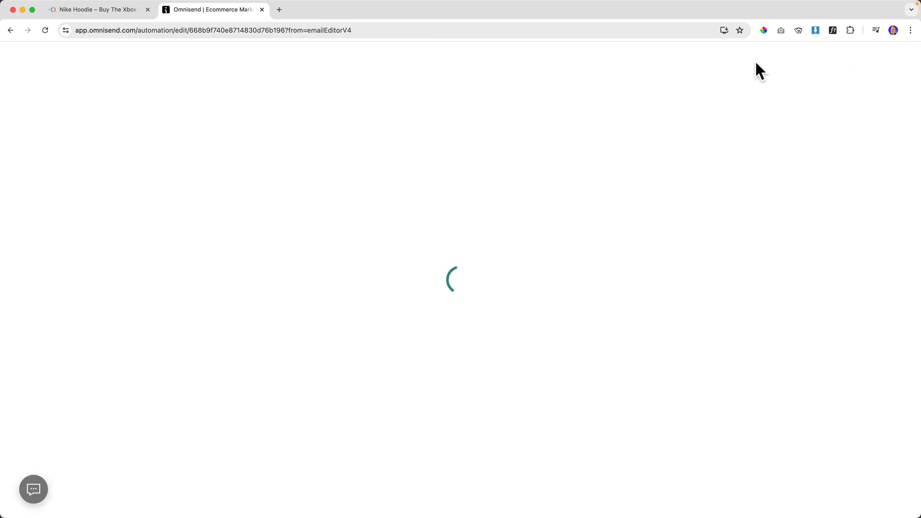
pyautogui.click(321, 336)
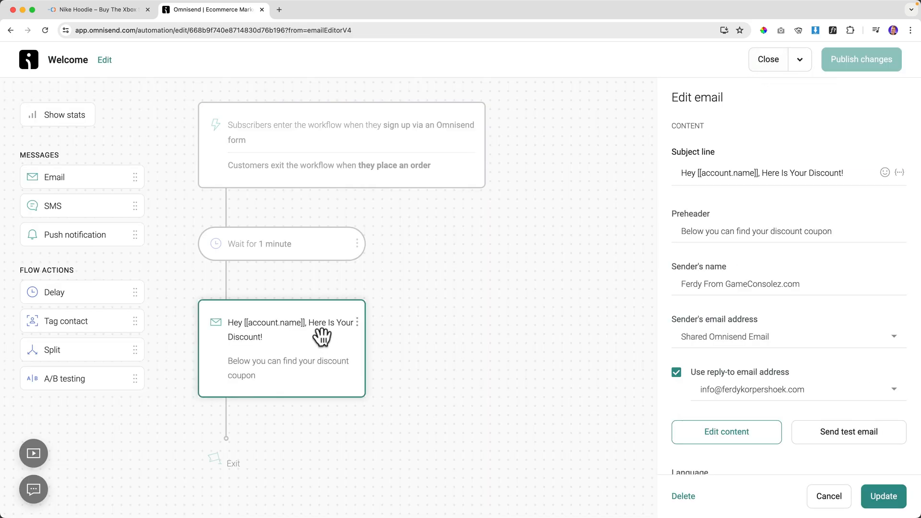
pyautogui.click(869, 434)
pyautogui.click(594, 325)
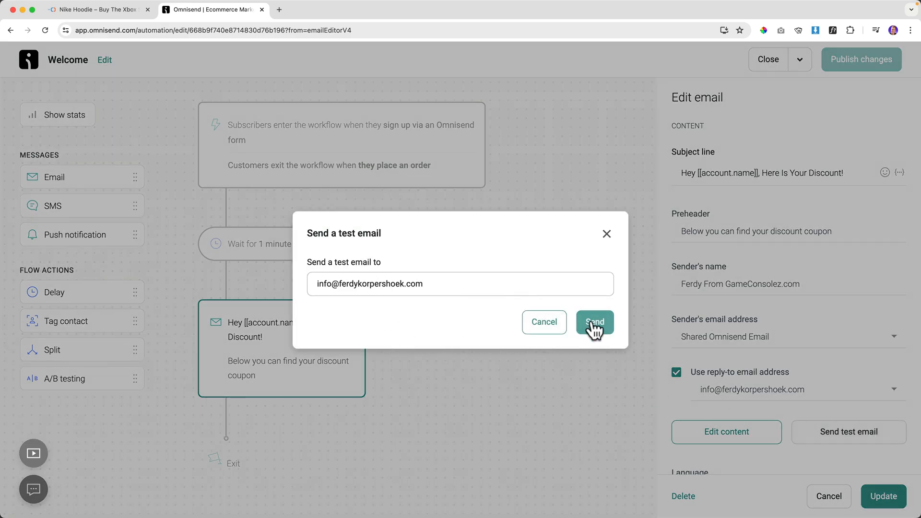
pyautogui.click(606, 235)
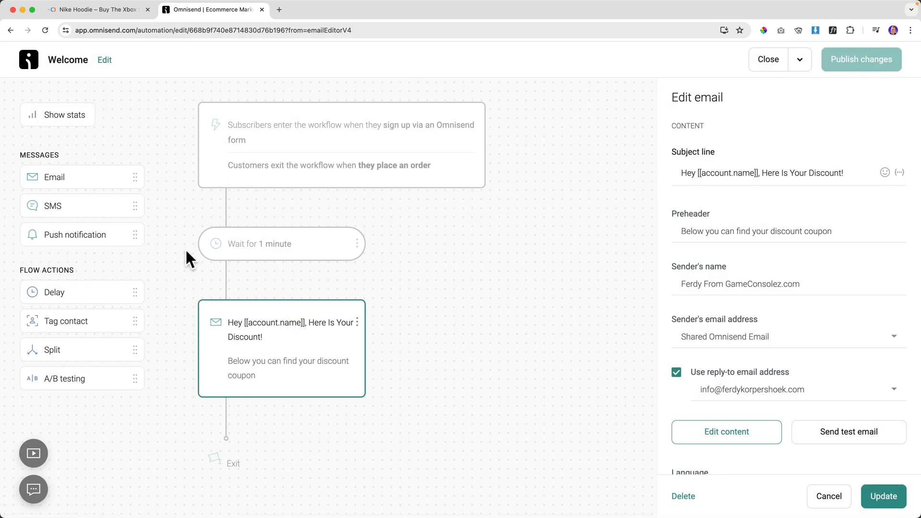
pyautogui.click(440, 265)
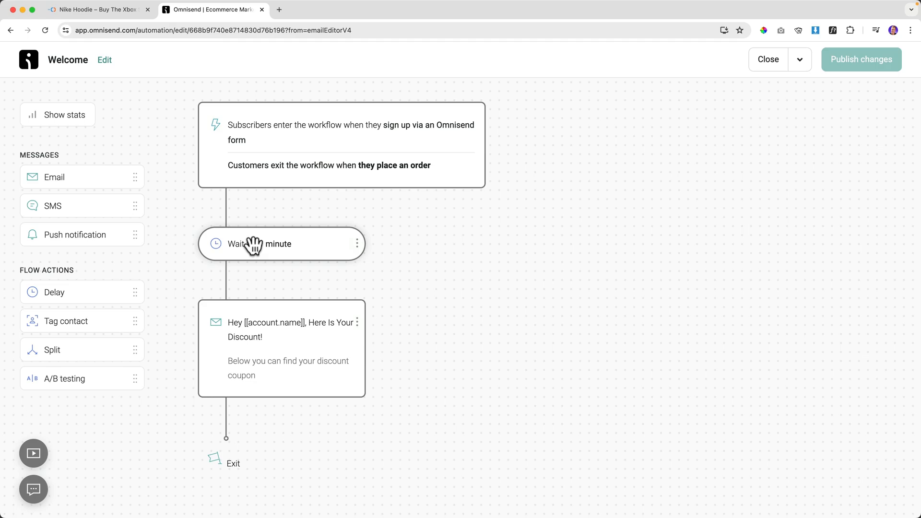
# Close the email panel and exit to the Automation list showing Welcome as Enabled.
pyautogui.click(261, 337)
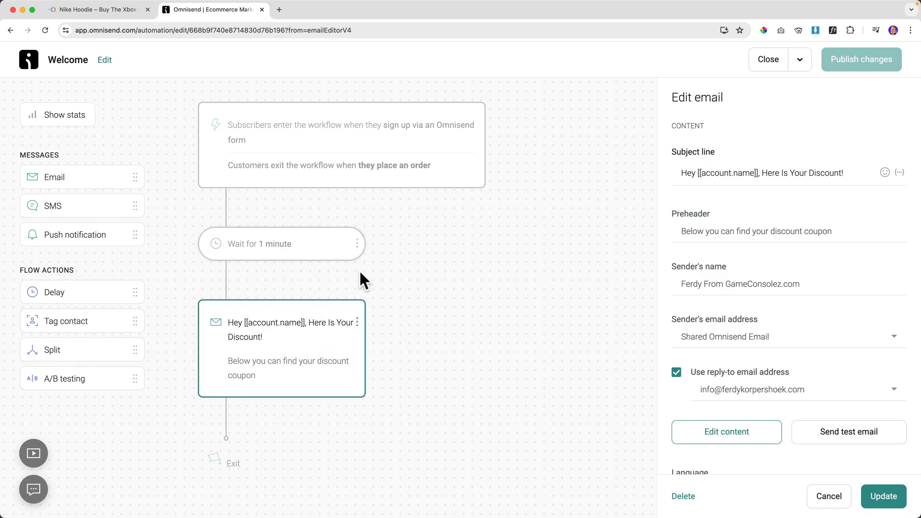
pyautogui.click(885, 497)
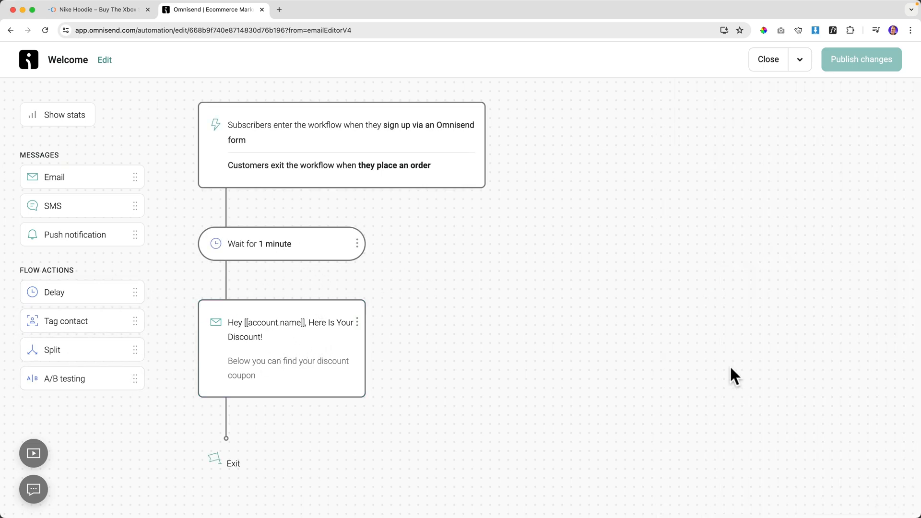
pyautogui.click(777, 66)
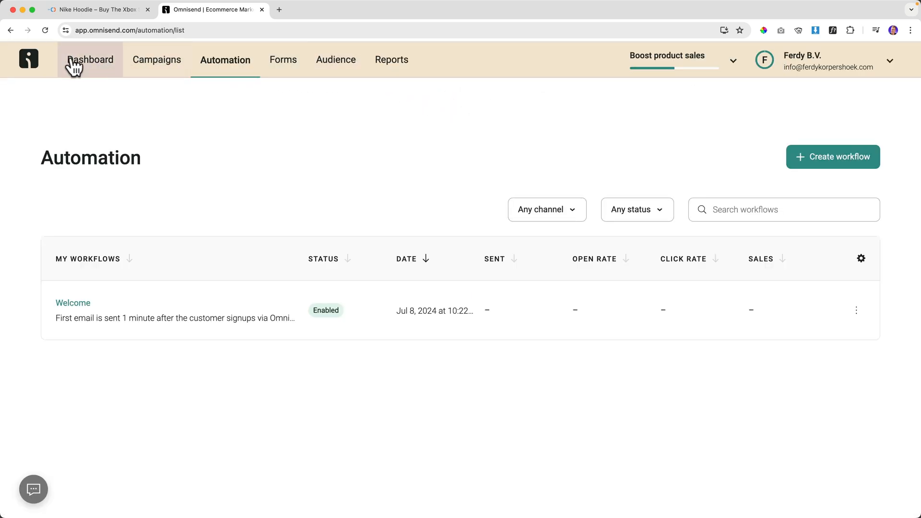
# Open the Game Consolez homepage from the site logo in an incognito window.
pyautogui.click(96, 15)
pyautogui.rightClick(177, 96)
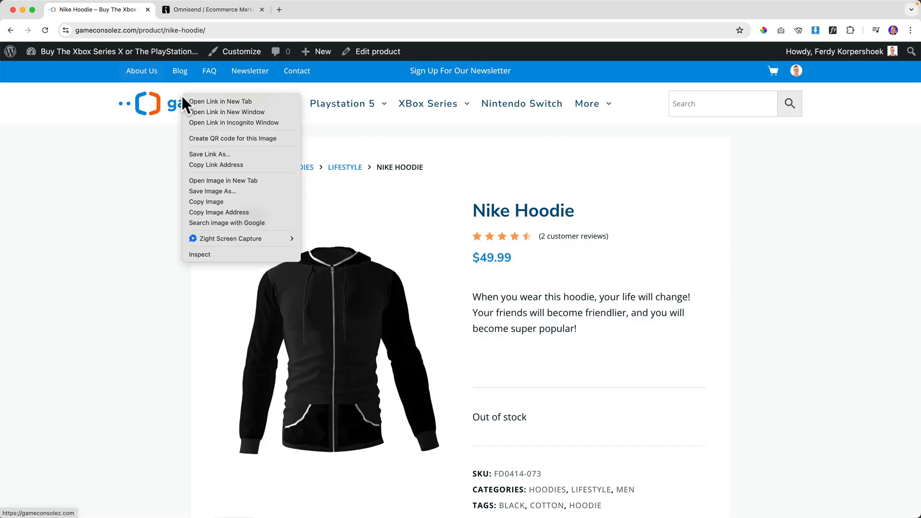
pyautogui.click(212, 119)
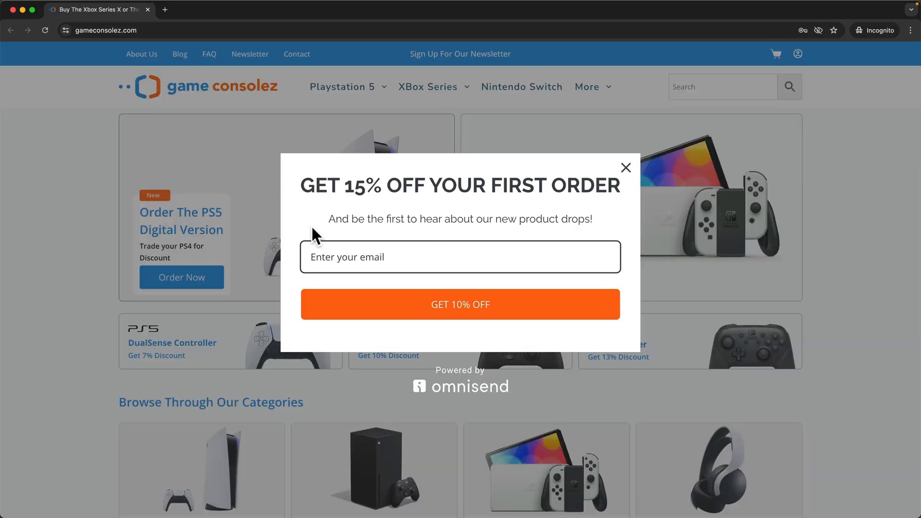
# Submit an email through the discount popup and skip the VIP club phone form.
pyautogui.click(340, 250)
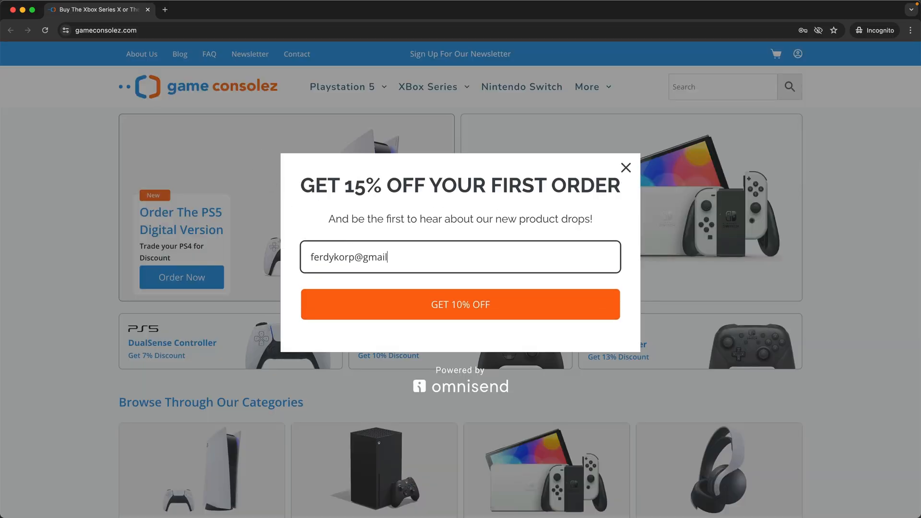
pyautogui.click(441, 312)
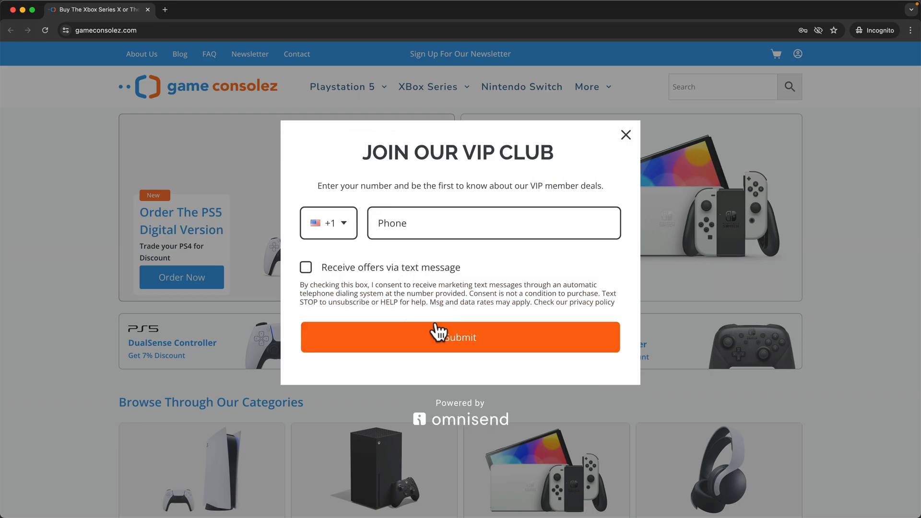
pyautogui.click(460, 342)
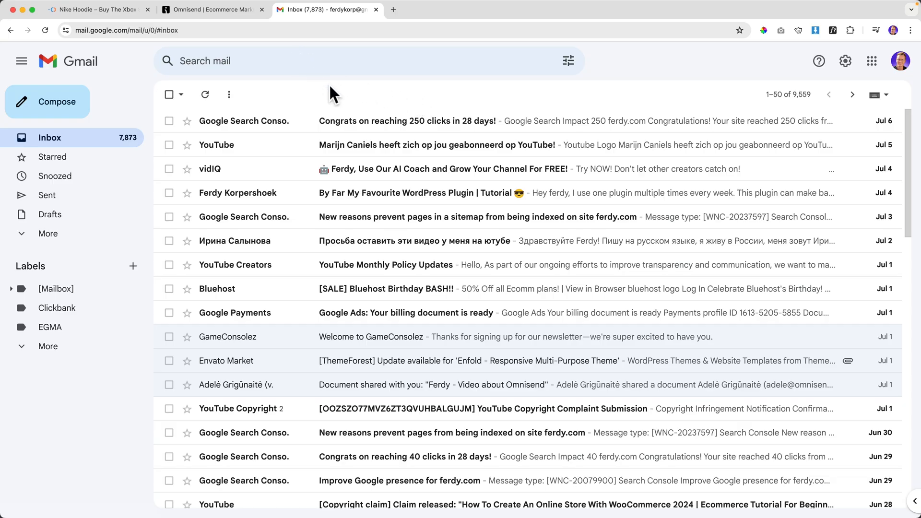
# Open the Welcome workflow in Omnisend, then return to the Gmail discount email.
pyautogui.click(225, 11)
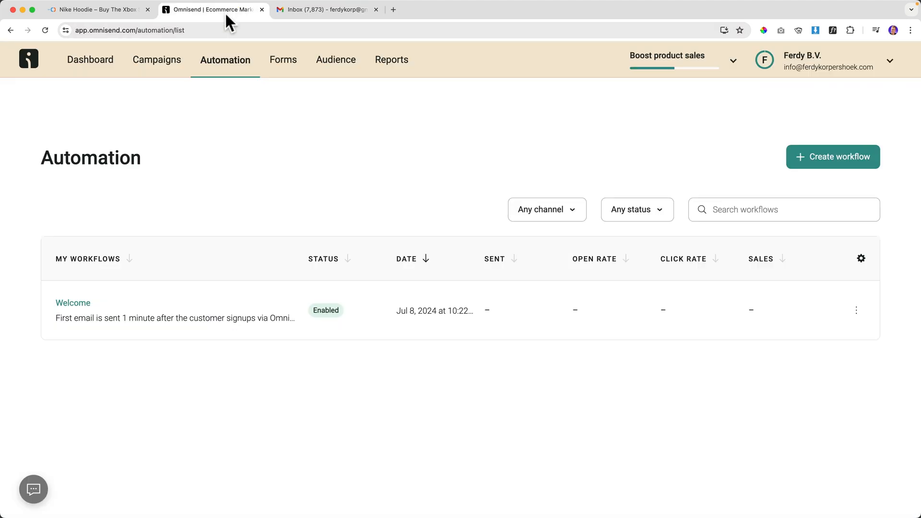
pyautogui.click(72, 303)
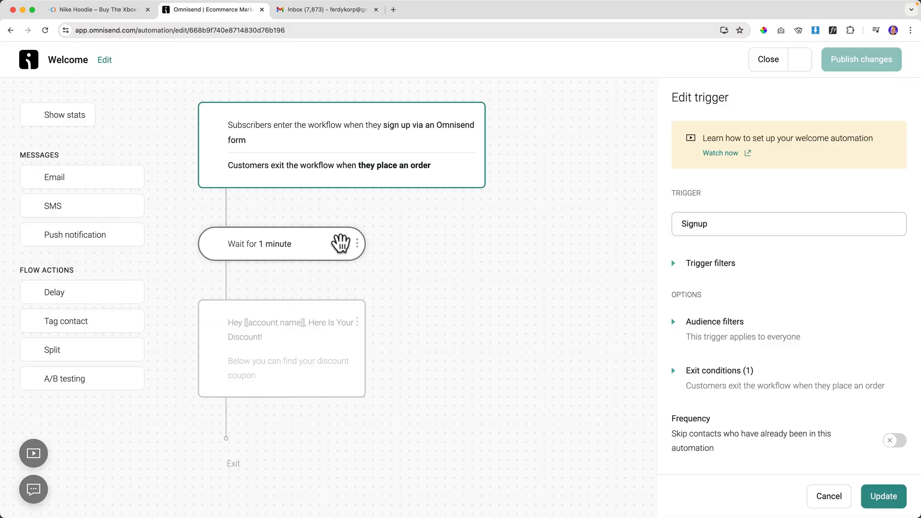
pyautogui.click(320, 11)
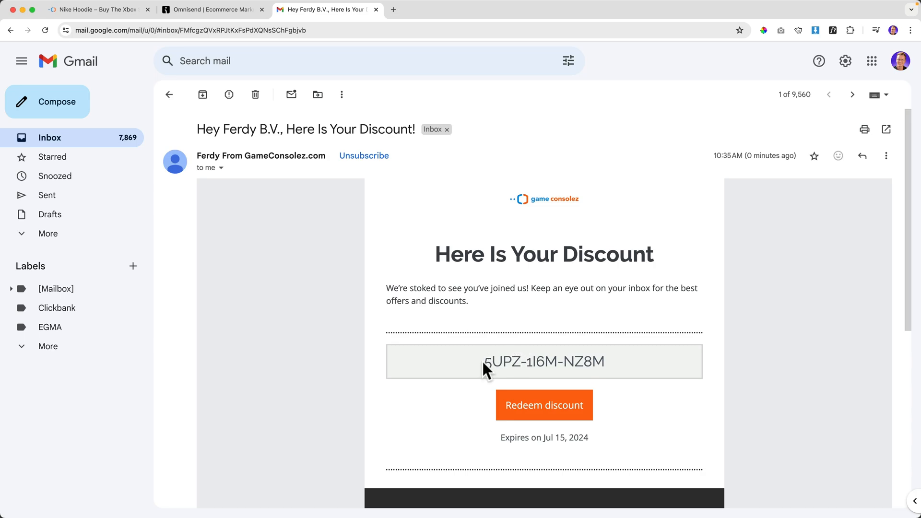
# Copy the unique discount code and open Redeem discount in an incognito window.
pyautogui.moveTo(482, 369); pyautogui.dragTo(626, 371)
pyautogui.press('super+c')
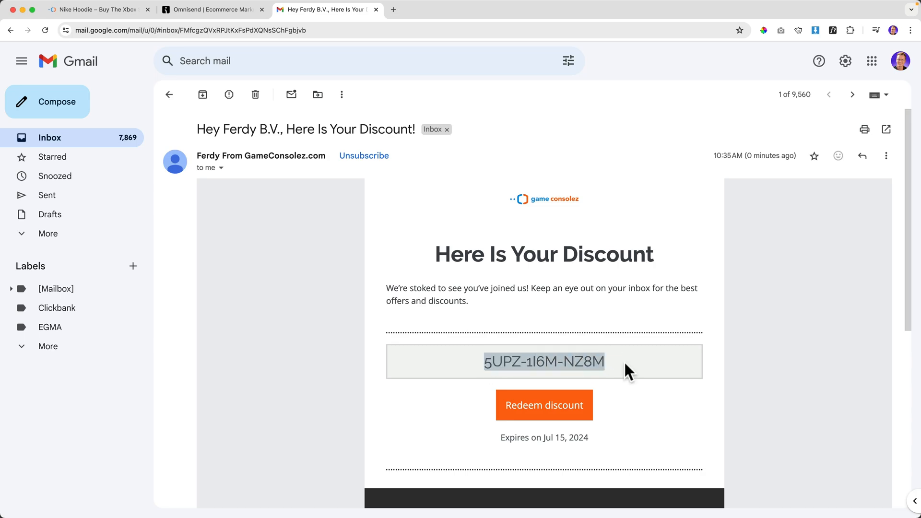
pyautogui.rightClick(544, 409)
pyautogui.click(586, 361)
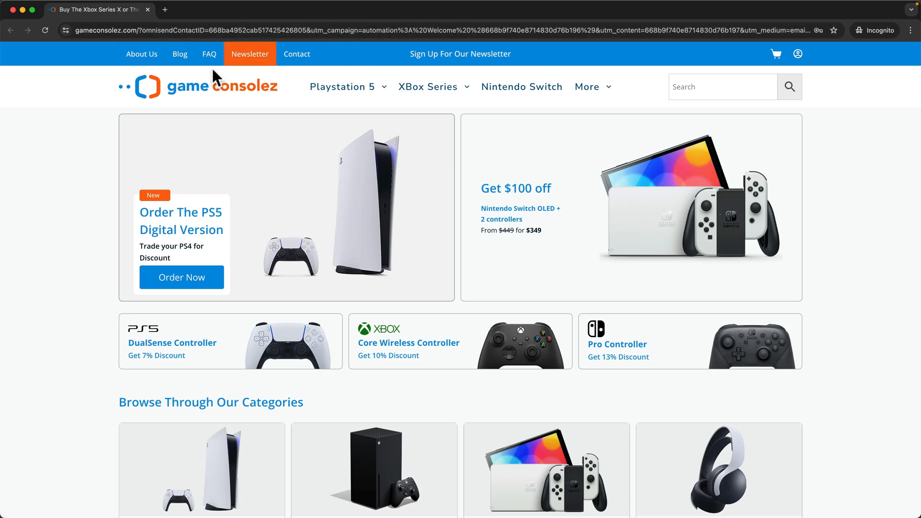
# Dismiss the signup popup and apply the pasted code as a coupon on the PS5 Disk Version cart.
pyautogui.moveTo(340, 88)
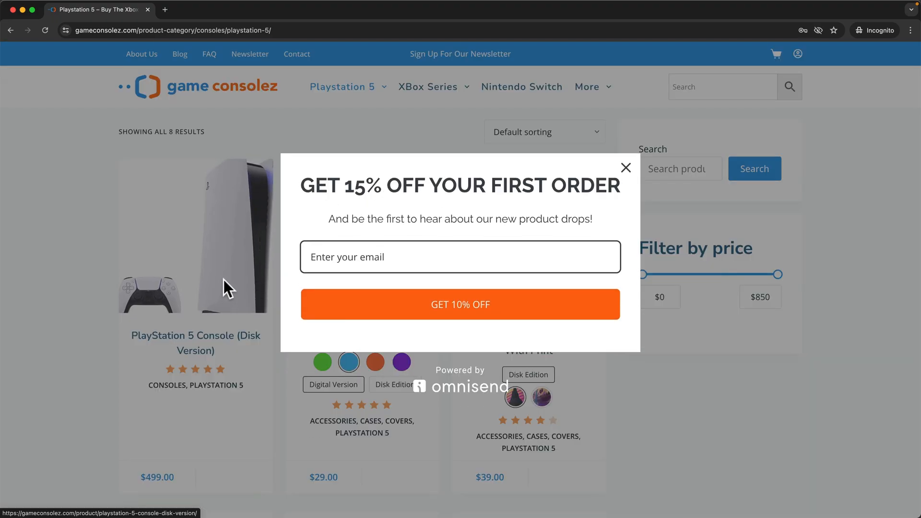
pyautogui.click(625, 169)
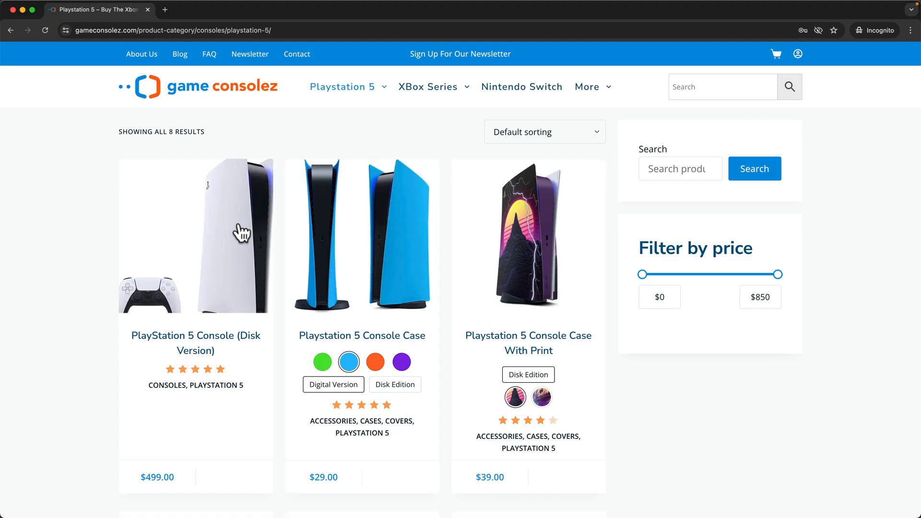
pyautogui.moveTo(342, 87)
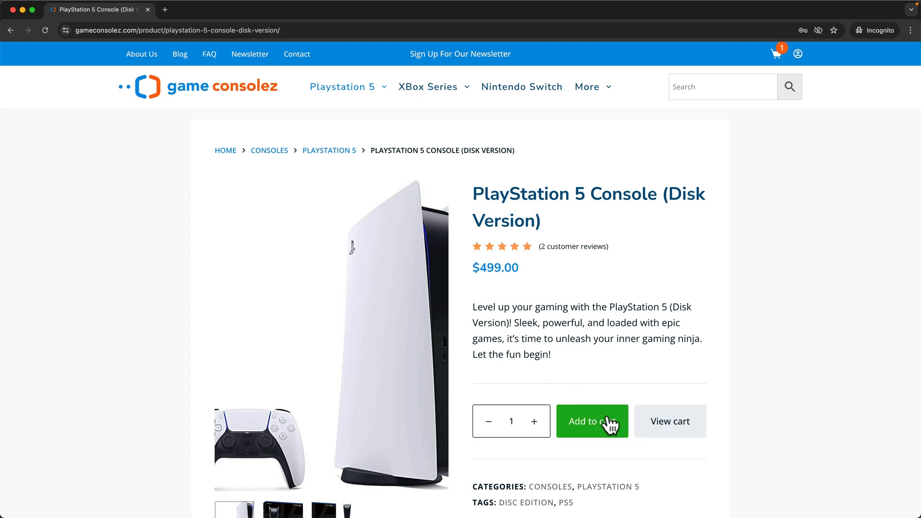
pyautogui.click(678, 417)
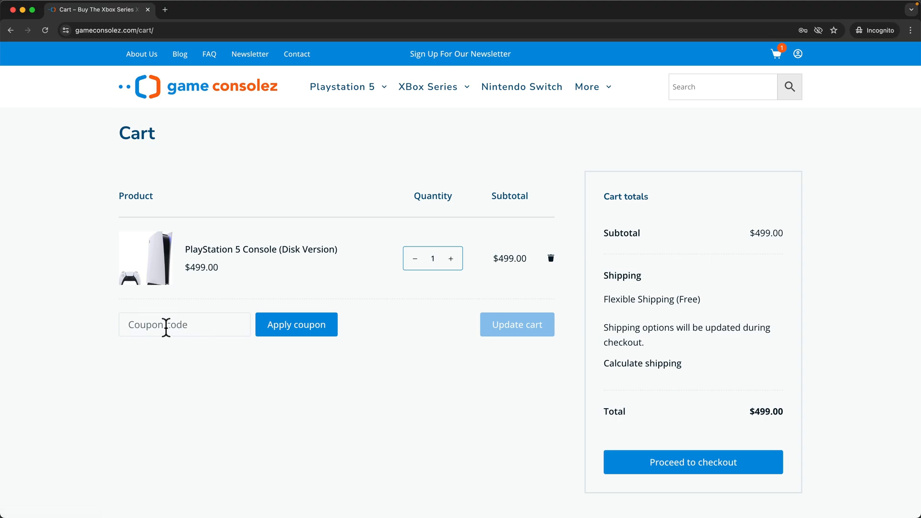
pyautogui.press('super+v')
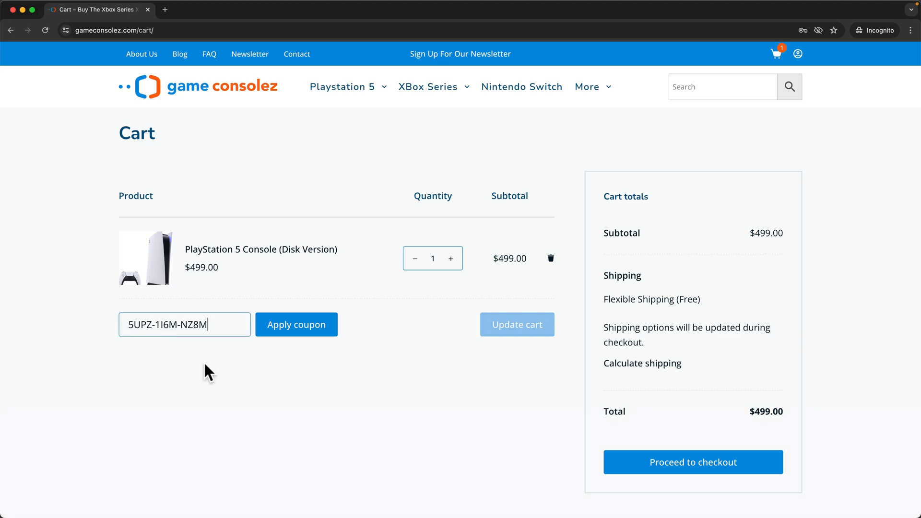
pyautogui.click(287, 331)
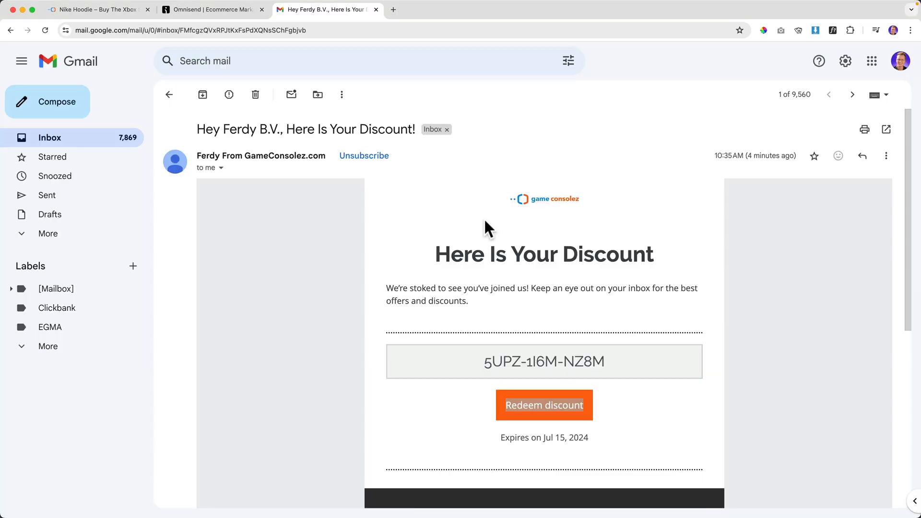
# Open WooCommerce Coupons and inspect the Omnisend coupon: 15% off, usage limit 1, expiring July 15, 2024.
pyautogui.click(85, 51)
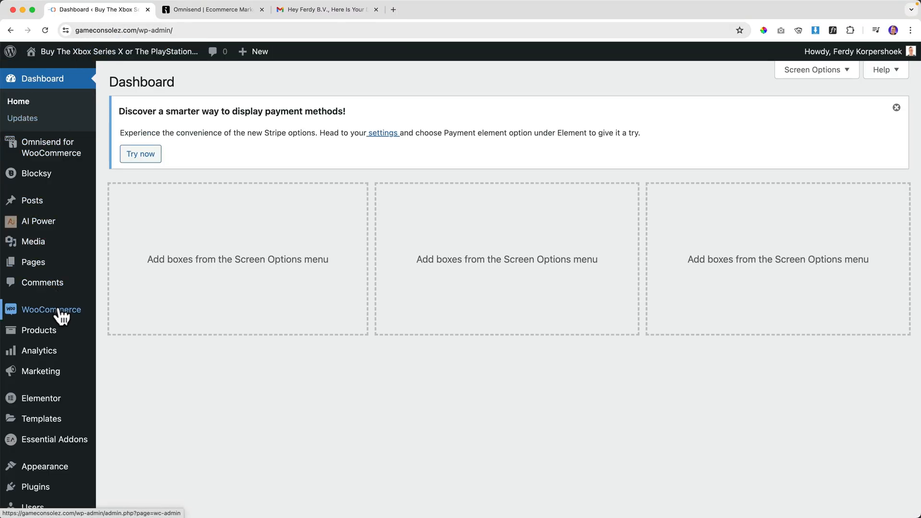
pyautogui.moveTo(62, 315)
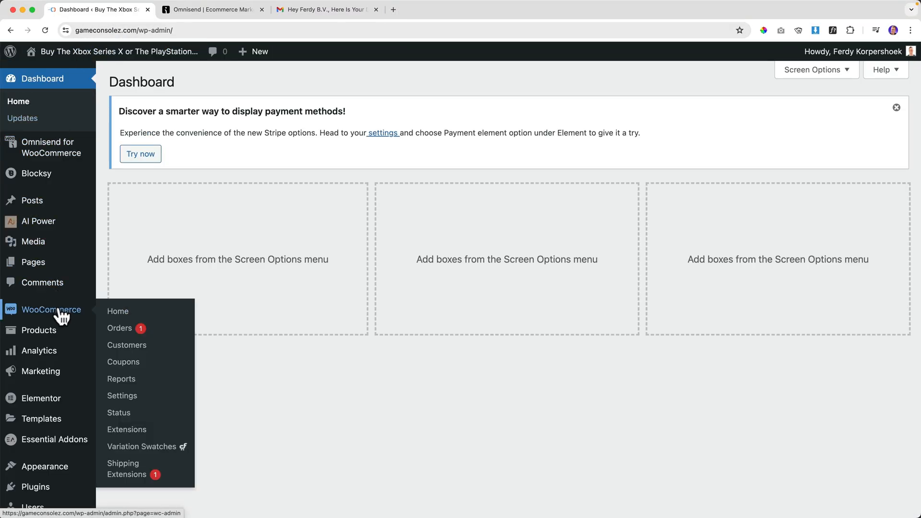
pyautogui.click(130, 363)
pyautogui.scroll(-5, 134, 349)
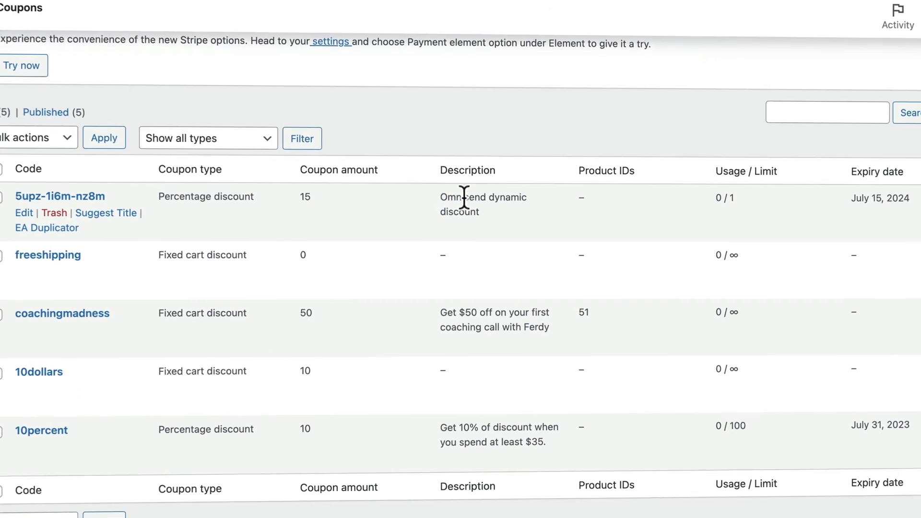
pyautogui.moveTo(468, 227); pyautogui.dragTo(508, 240)
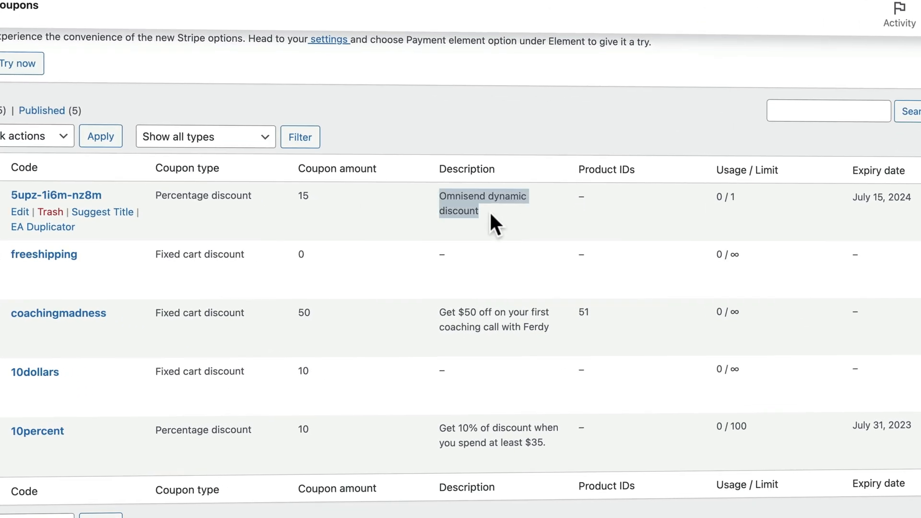
pyautogui.click(503, 217)
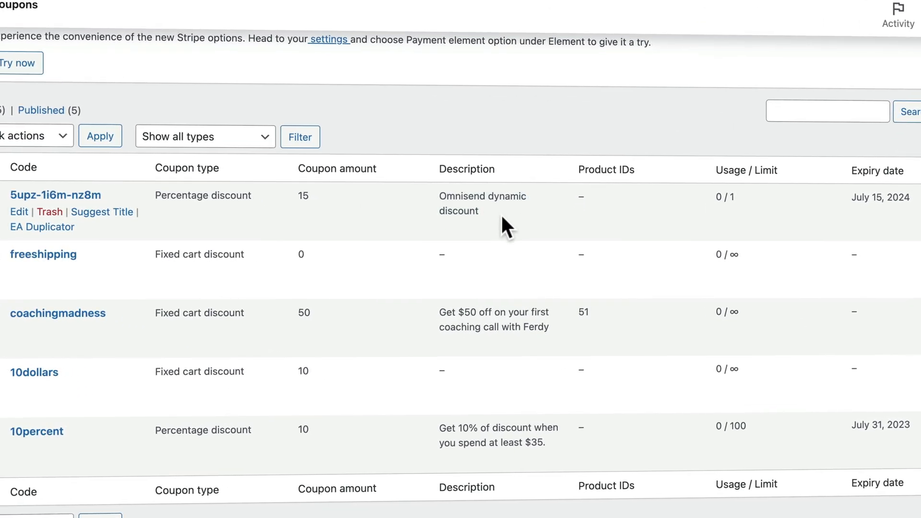
pyautogui.moveTo(733, 194); pyautogui.dragTo(500, 200)
pyautogui.click(500, 200)
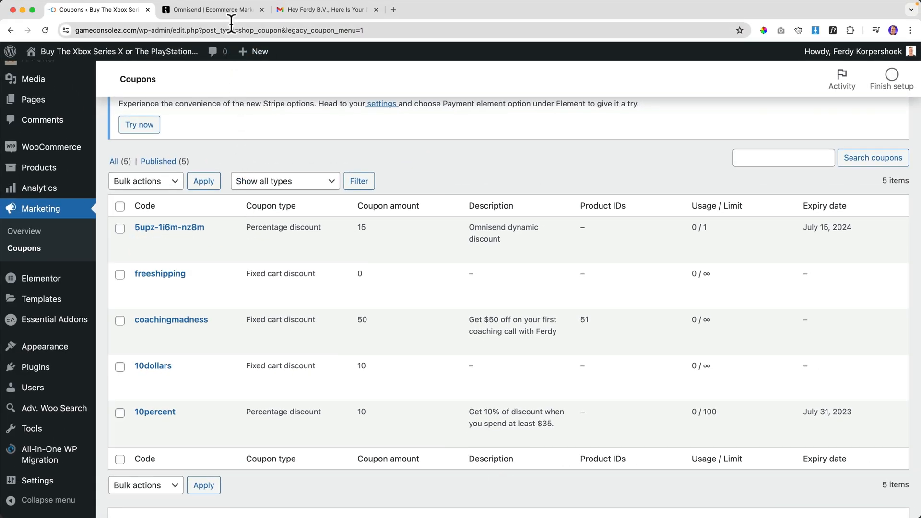
# Delete the one-minute Delay step from the Welcome workflow.
pyautogui.click(211, 10)
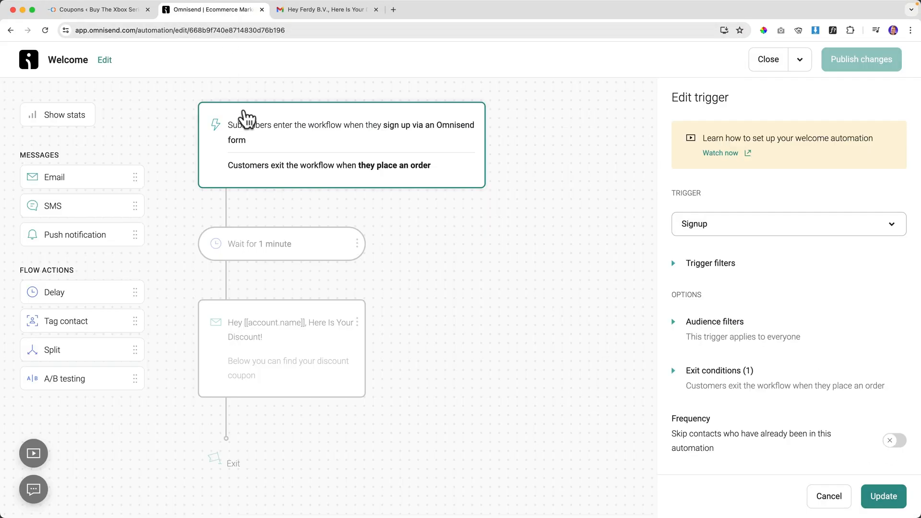
pyautogui.click(376, 10)
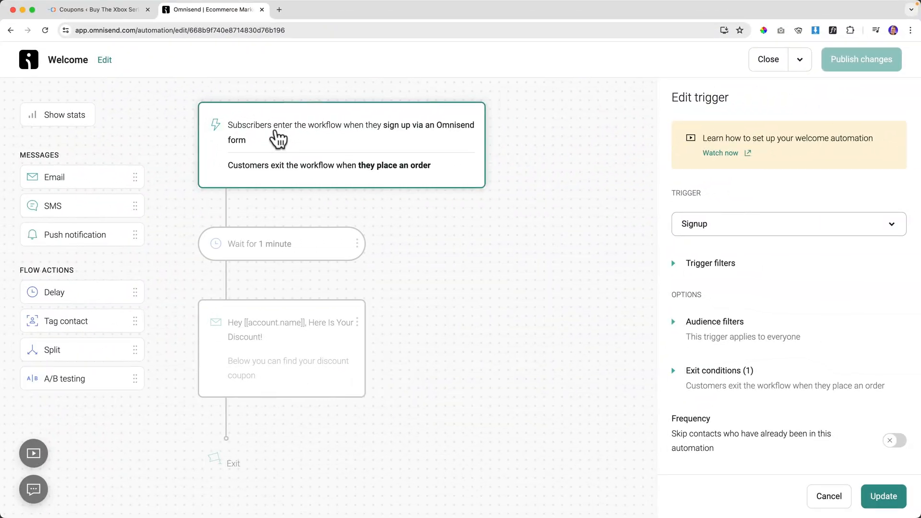
pyautogui.click(277, 251)
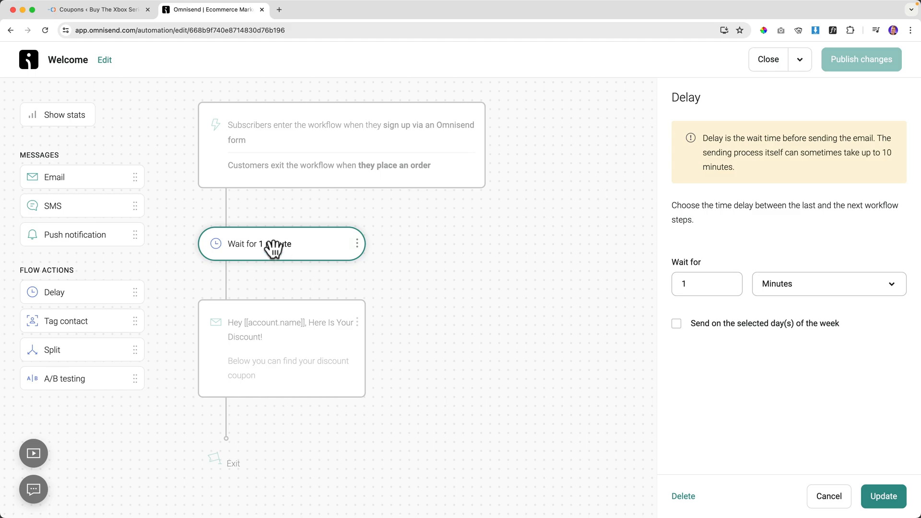
pyautogui.click(357, 244)
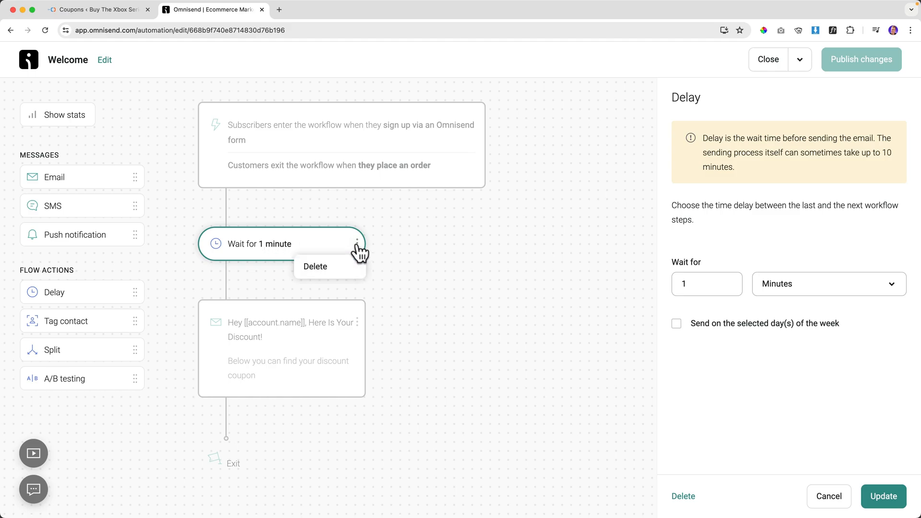
pyautogui.click(317, 265)
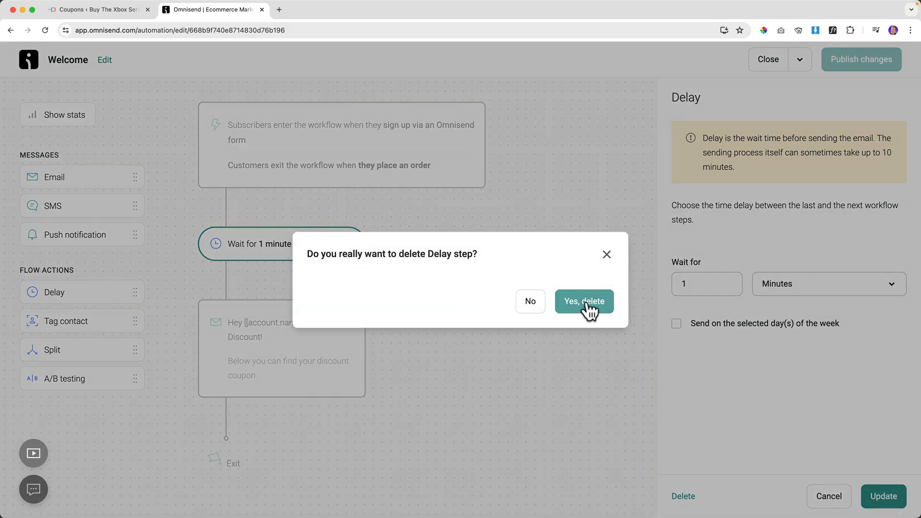
pyautogui.click(568, 307)
# Publish the workflow changes, letting current contacts finish the workflow.
pyautogui.click(290, 263)
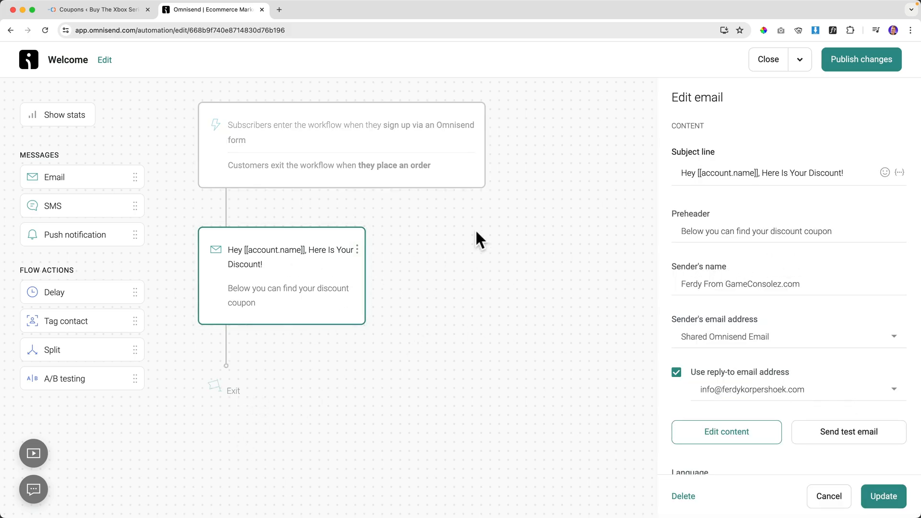
pyautogui.click(884, 496)
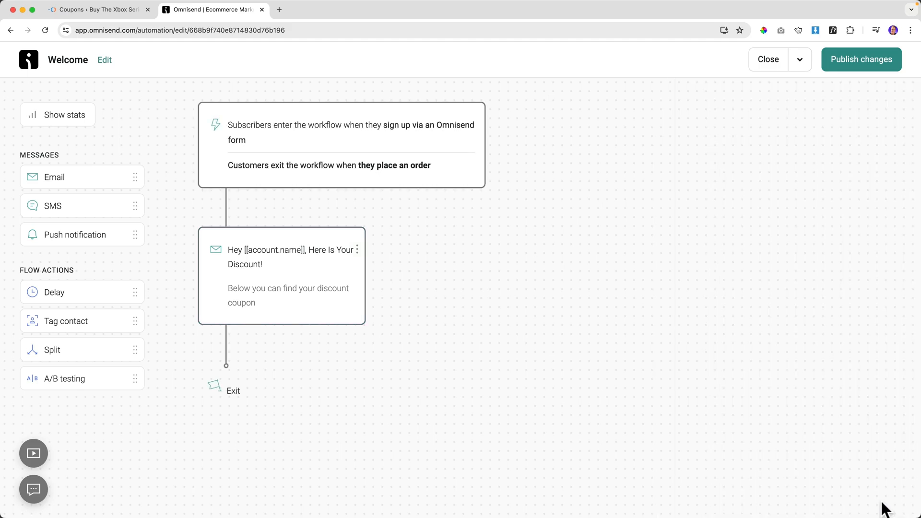
pyautogui.click(854, 64)
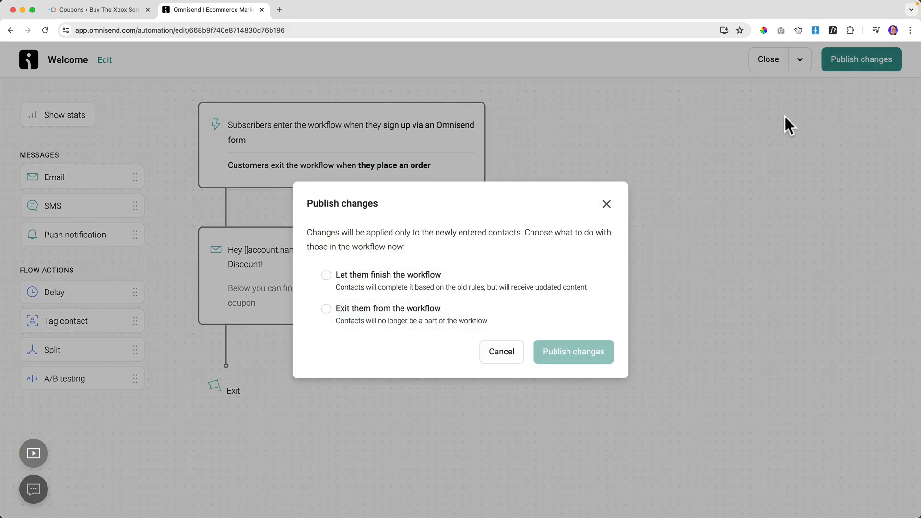
pyautogui.click(329, 276)
pyautogui.click(585, 354)
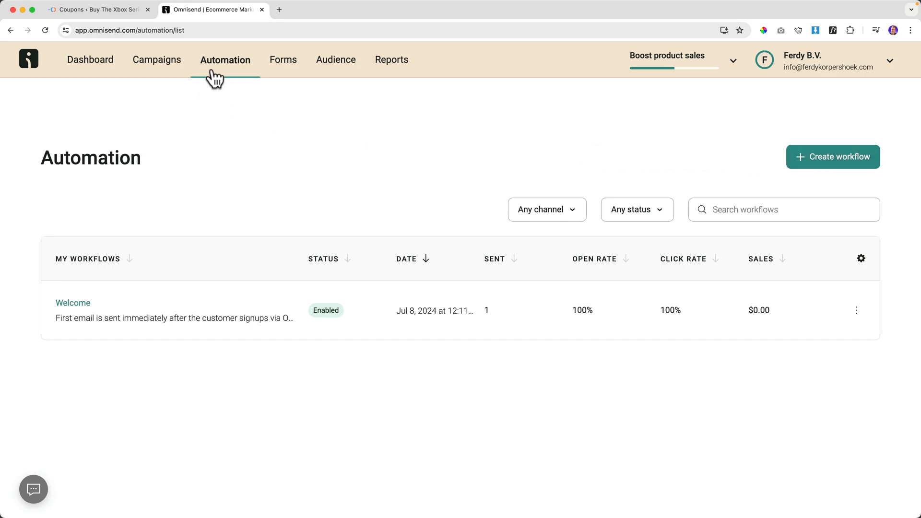
# Create and start a new workflow from the three-email Welcome template.
pyautogui.click(827, 162)
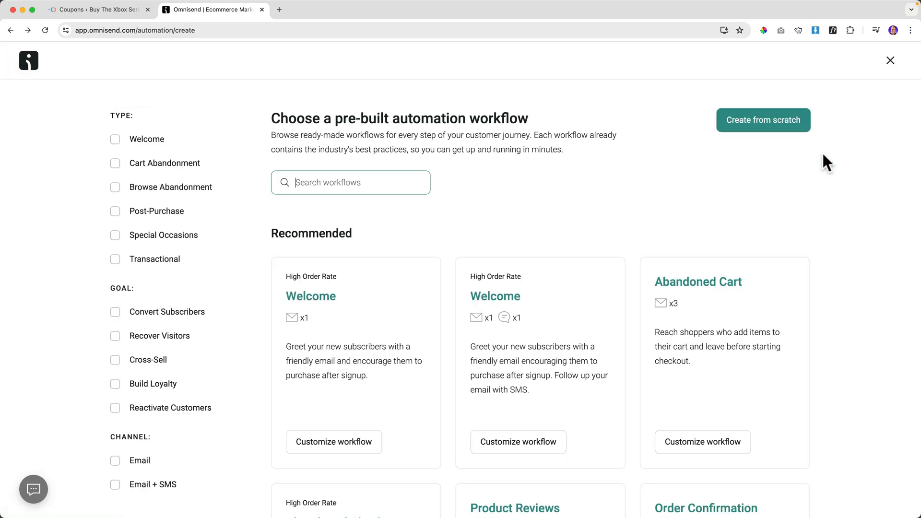
pyautogui.click(115, 140)
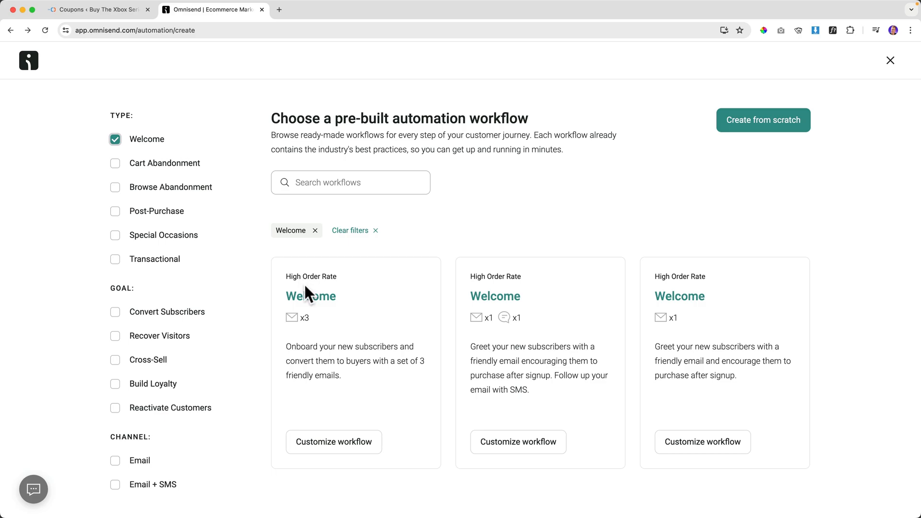
pyautogui.click(331, 444)
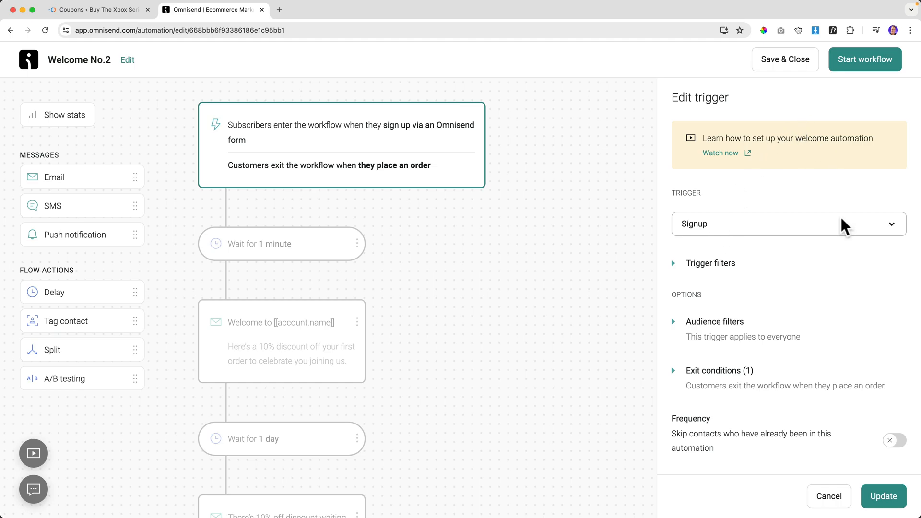
pyautogui.click(851, 63)
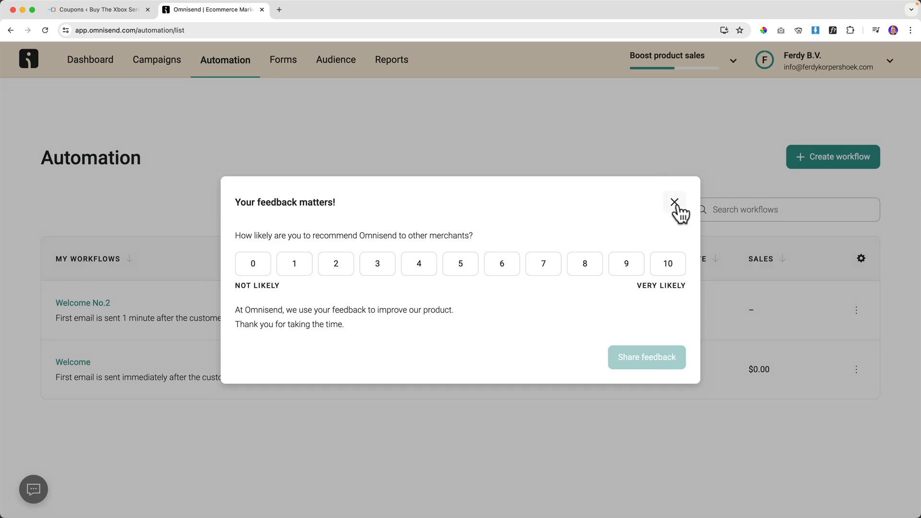
pyautogui.click(675, 203)
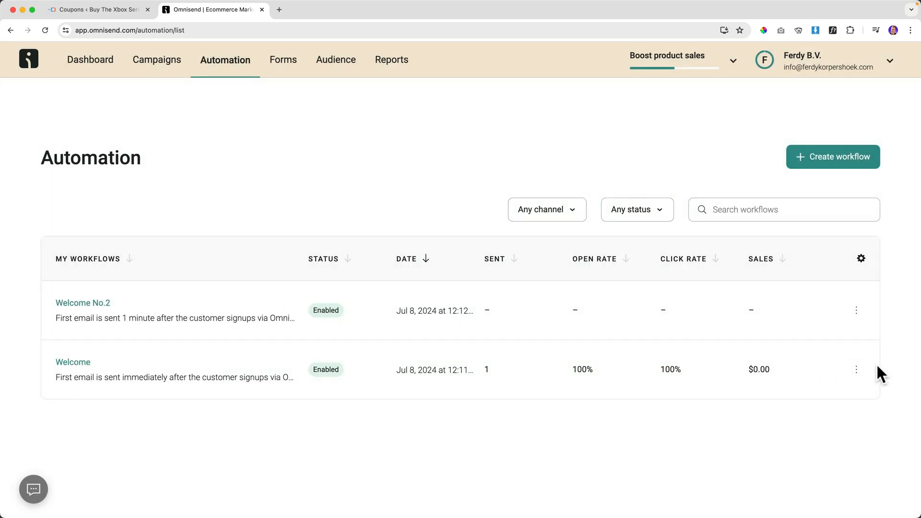
# Delete the old Welcome workflow and open Welcome No.2 for editing.
pyautogui.click(857, 370)
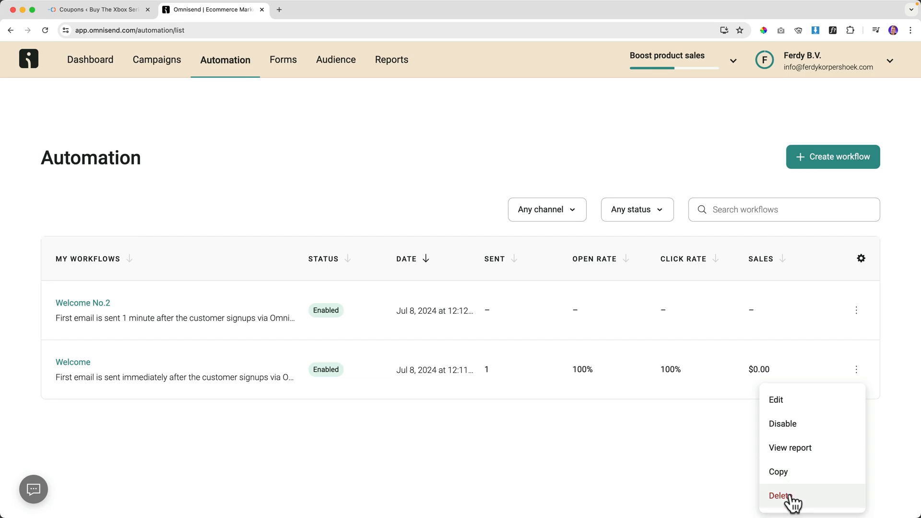
pyautogui.click(457, 449)
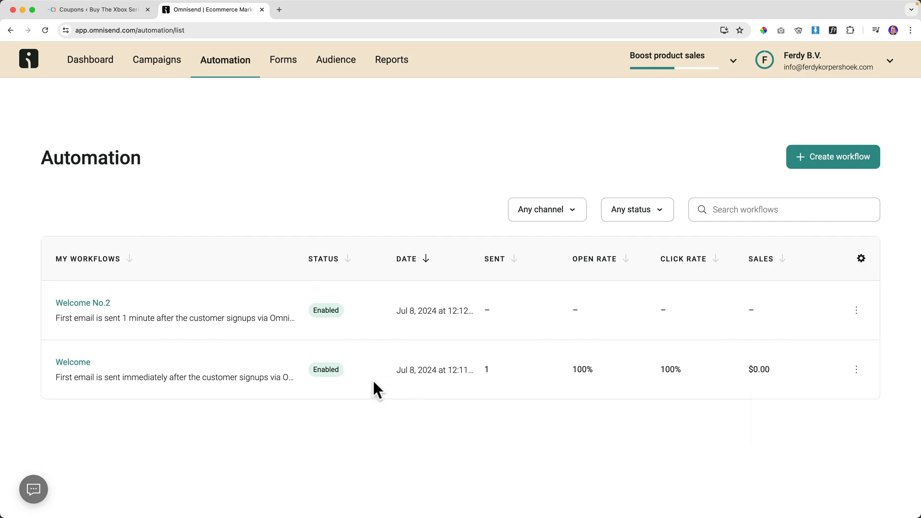
pyautogui.click(857, 370)
pyautogui.click(789, 498)
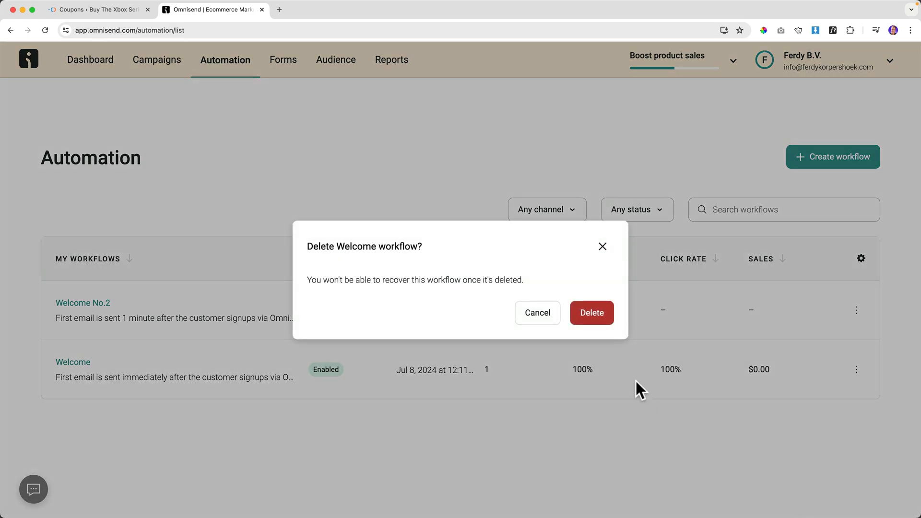
pyautogui.click(587, 314)
pyautogui.click(84, 305)
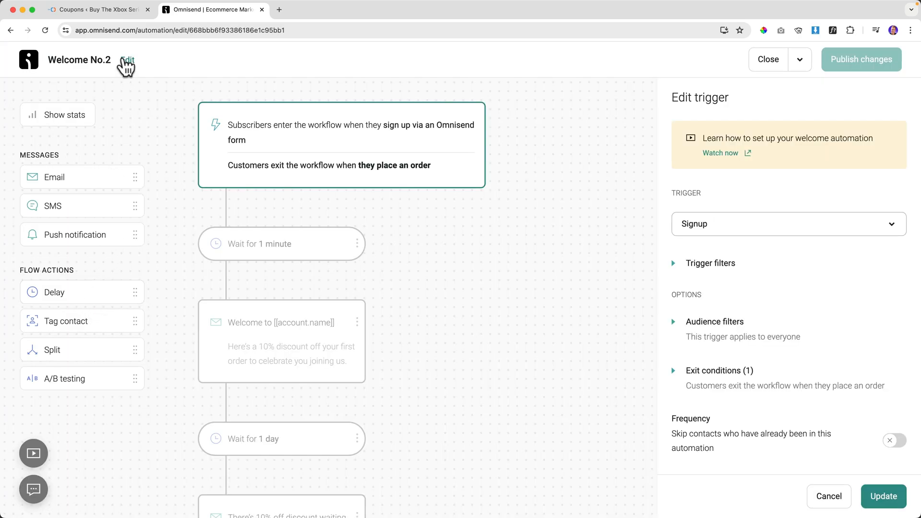
# Change the workflow name from Welcome No.2 to 'Welcome To Any New Subscriber'.
pyautogui.click(127, 60)
pyautogui.click(363, 253)
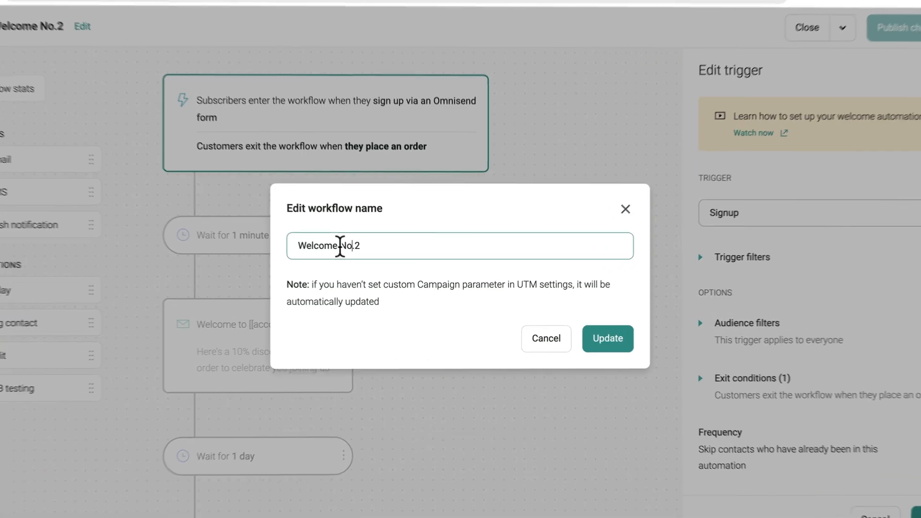
pyautogui.tripleClick(340, 246)
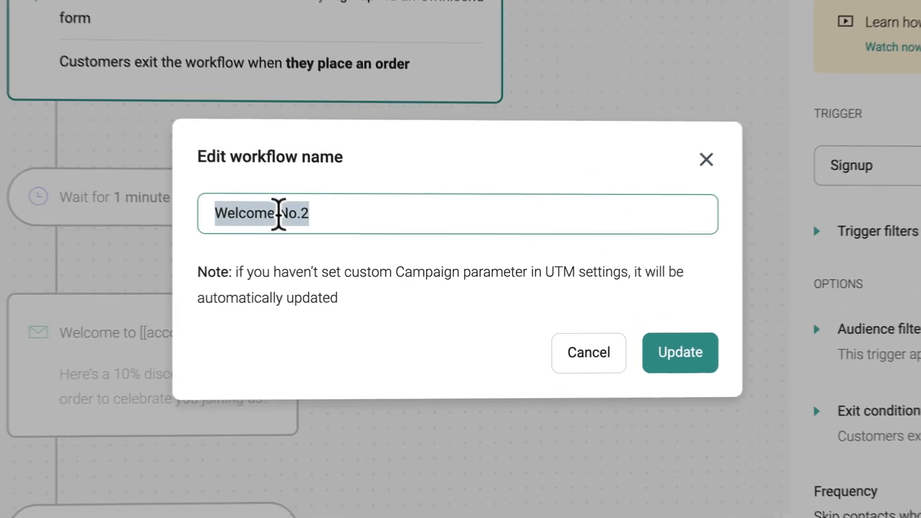
pyautogui.write('Welcom e')
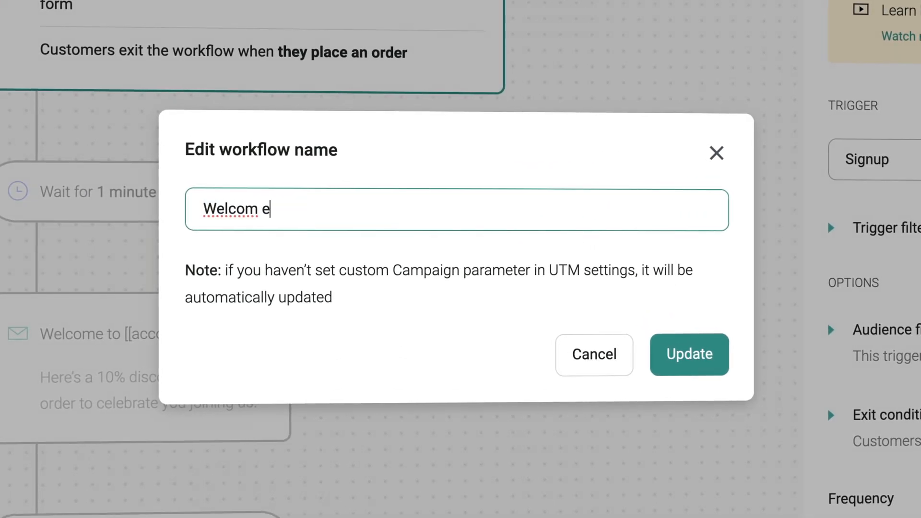
pyautogui.press('BackSpace')
pyautogui.press('BackSpace')
pyautogui.write('e TO')
pyautogui.press('BackSpace')
pyautogui.write('o Any N')
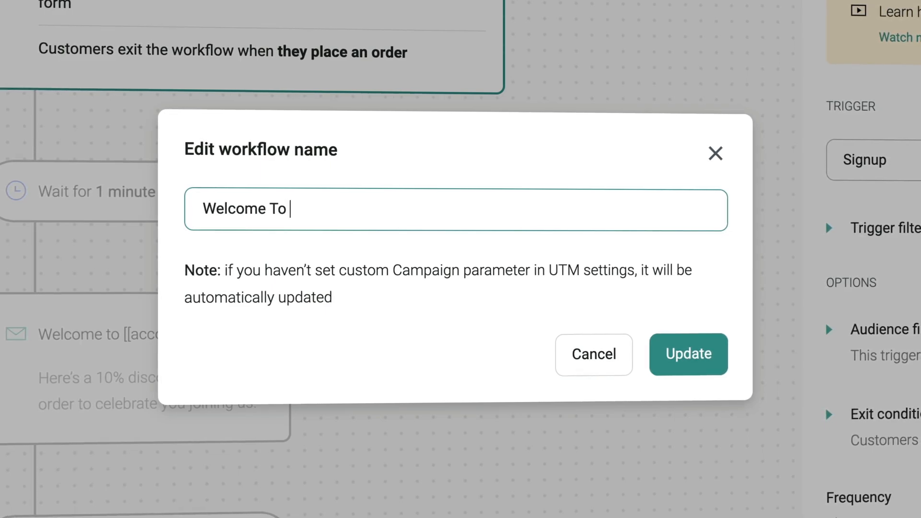
pyautogui.write('ew subscr')
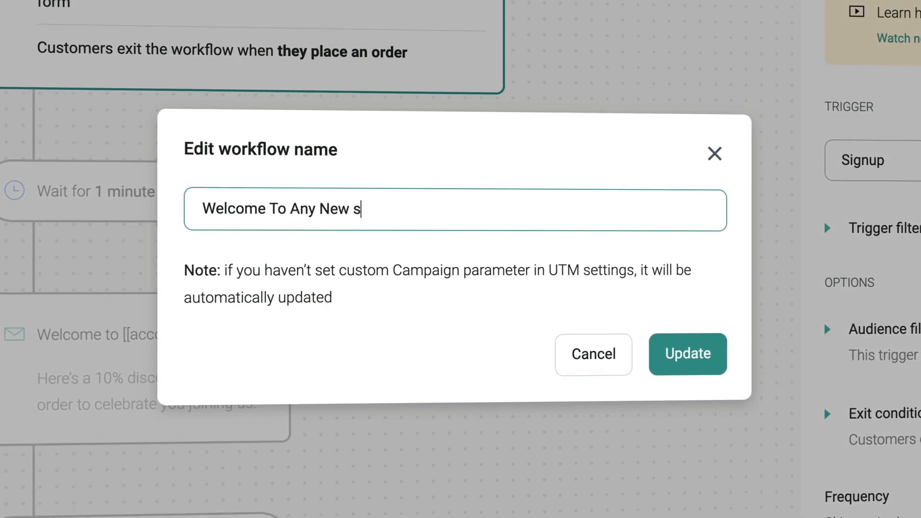
pyautogui.press('BackSpace')
pyautogui.press('BackSpace')
pyautogui.press('BackSpace')
pyautogui.press('BackSpace')
pyautogui.press('BackSpace')
pyautogui.press('BackSpace')
pyautogui.write('Subscriber')
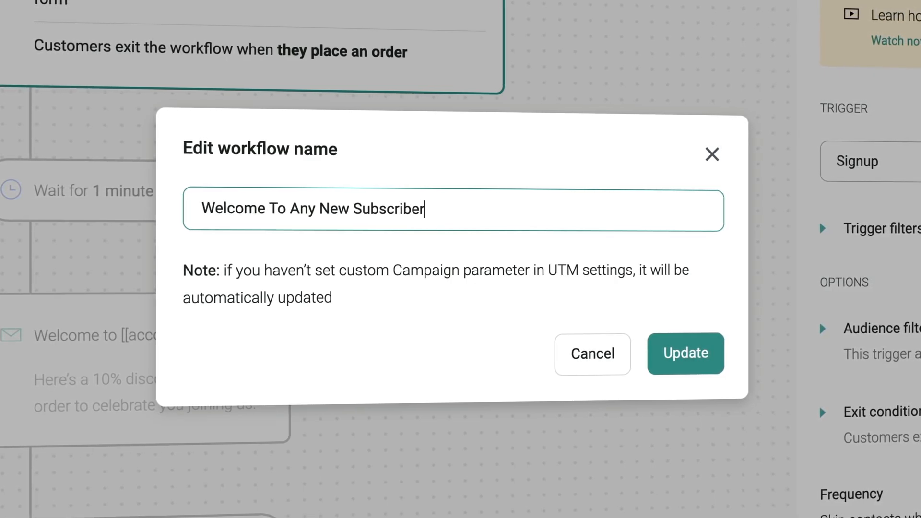
pyautogui.click(669, 354)
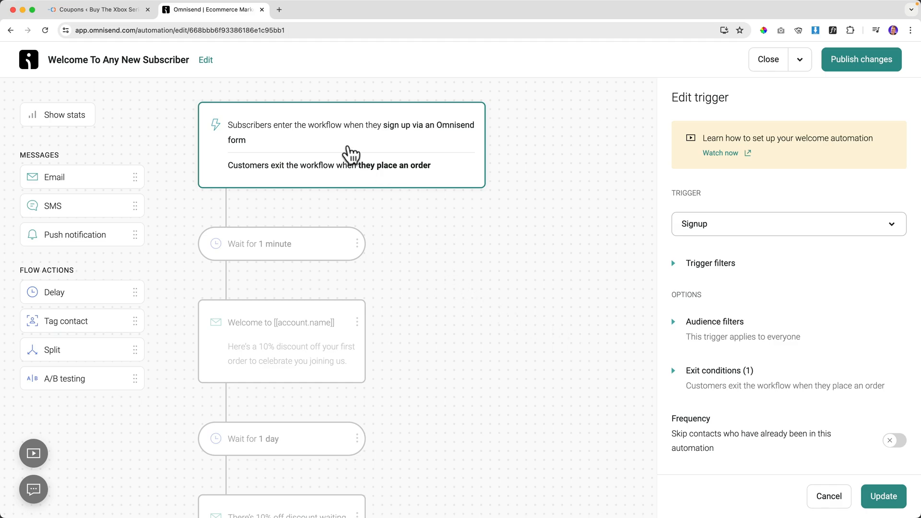
# Keep Signup as the trigger and add a Form trigger filter.
pyautogui.click(717, 227)
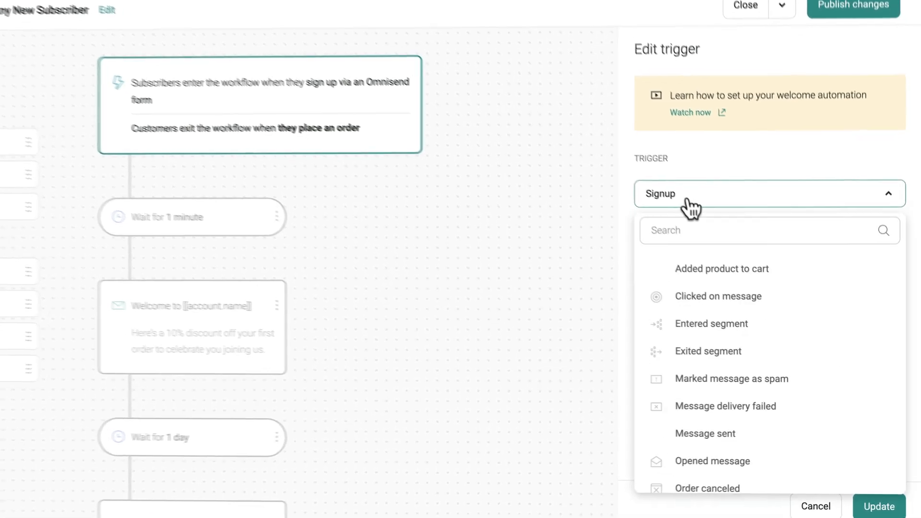
pyautogui.click(687, 199)
pyautogui.click(637, 239)
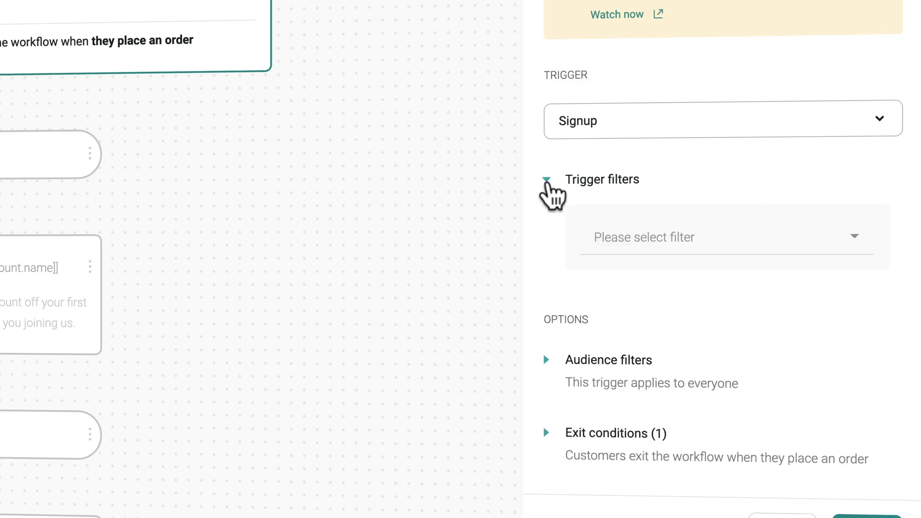
pyautogui.click(736, 240)
pyautogui.click(718, 192)
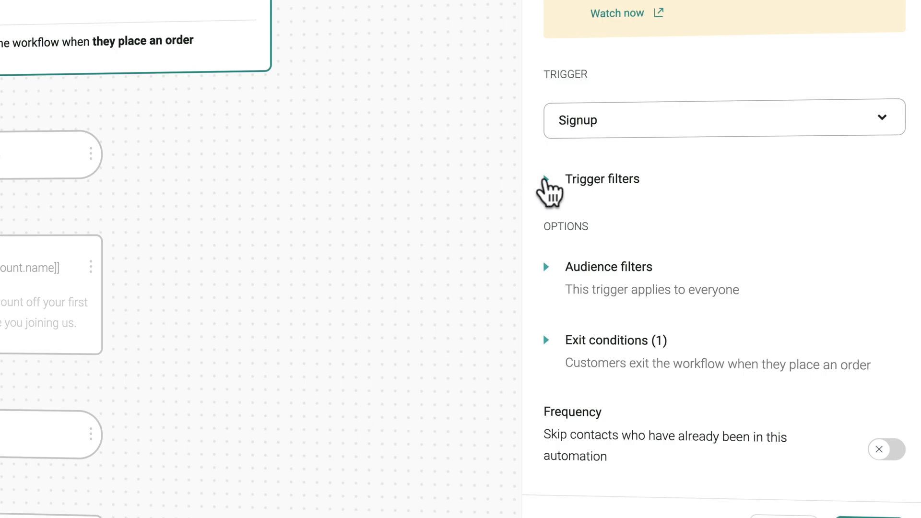
pyautogui.click(547, 180)
pyautogui.click(662, 244)
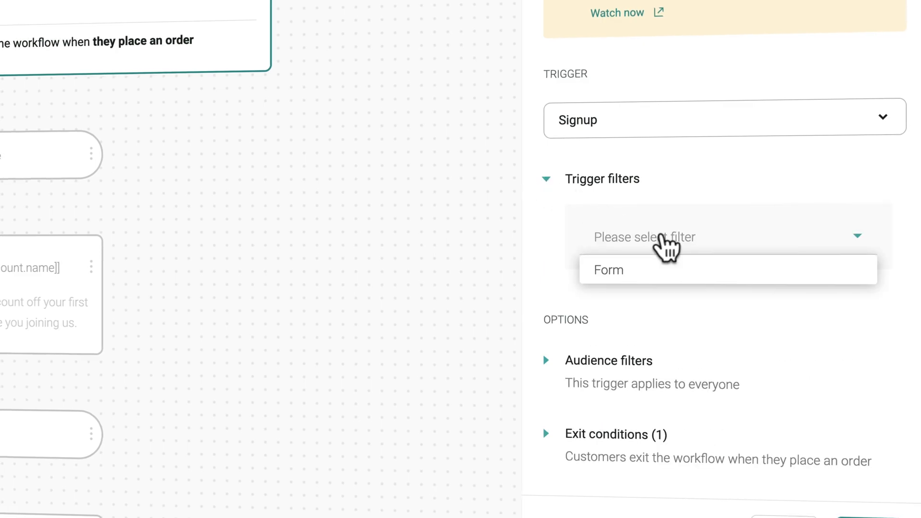
pyautogui.click(616, 277)
# Set the form filter to 'is' GameConsolez 15% Discount Newsletter and save it.
pyautogui.click(648, 311)
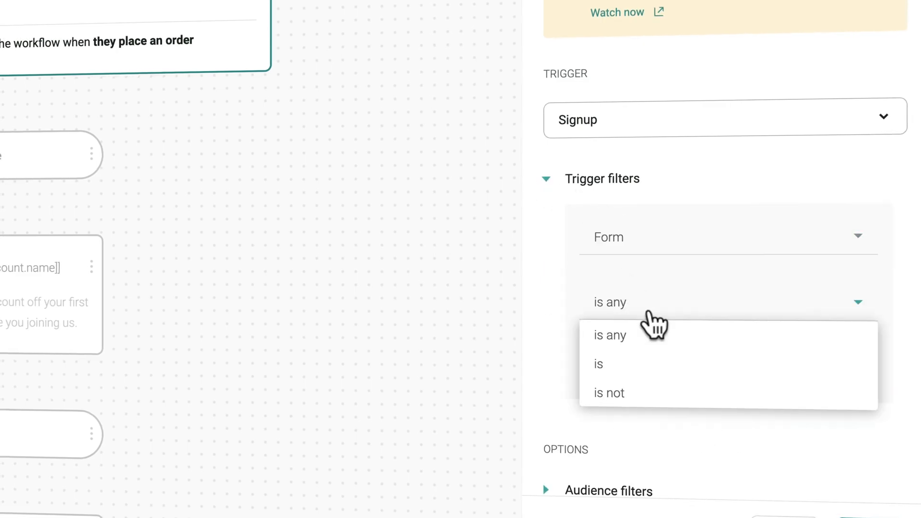
pyautogui.click(663, 293)
pyautogui.click(643, 307)
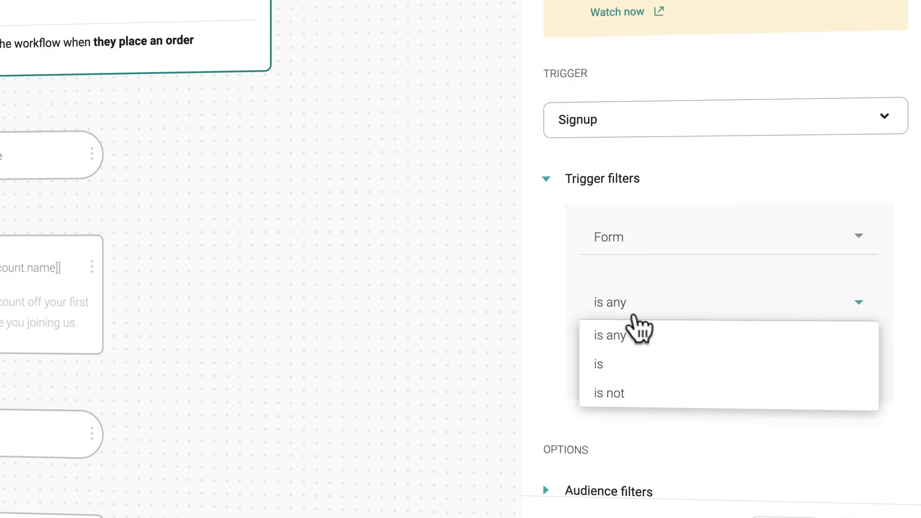
pyautogui.click(621, 364)
pyautogui.click(669, 369)
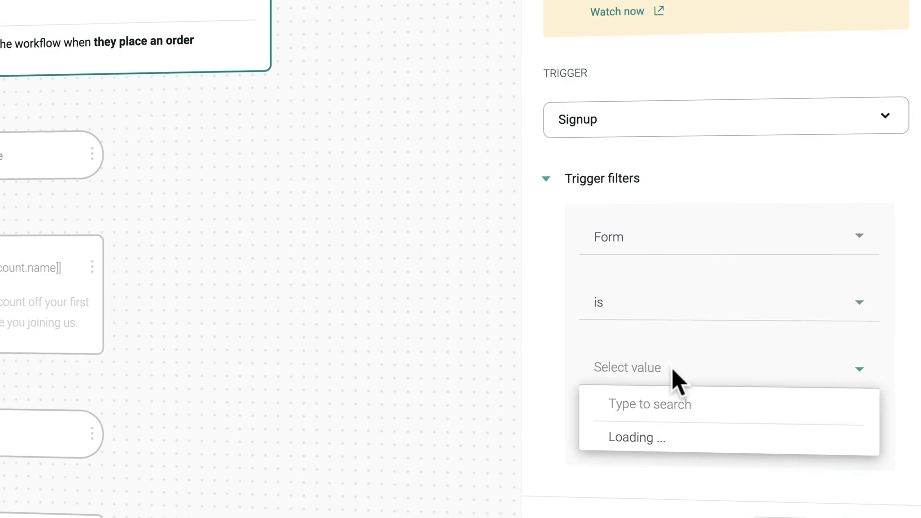
pyautogui.scroll(-2, 669, 384)
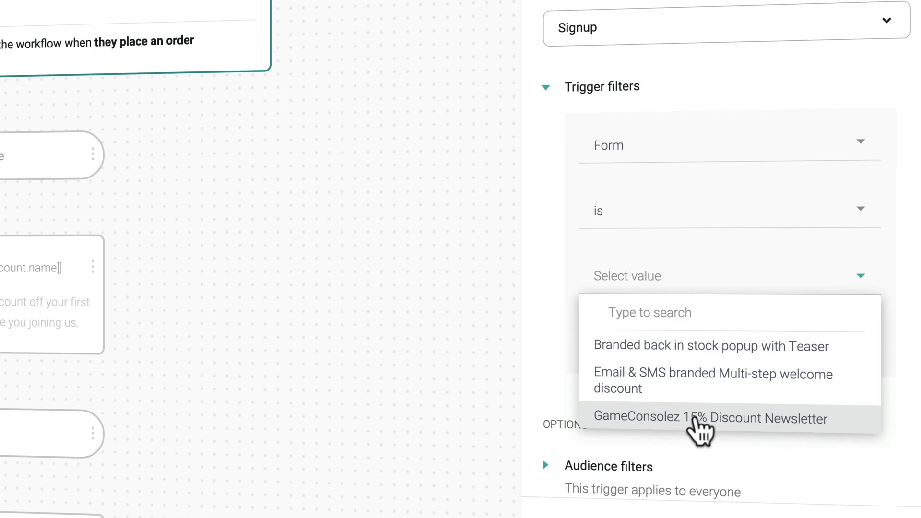
pyautogui.click(694, 418)
pyautogui.click(849, 346)
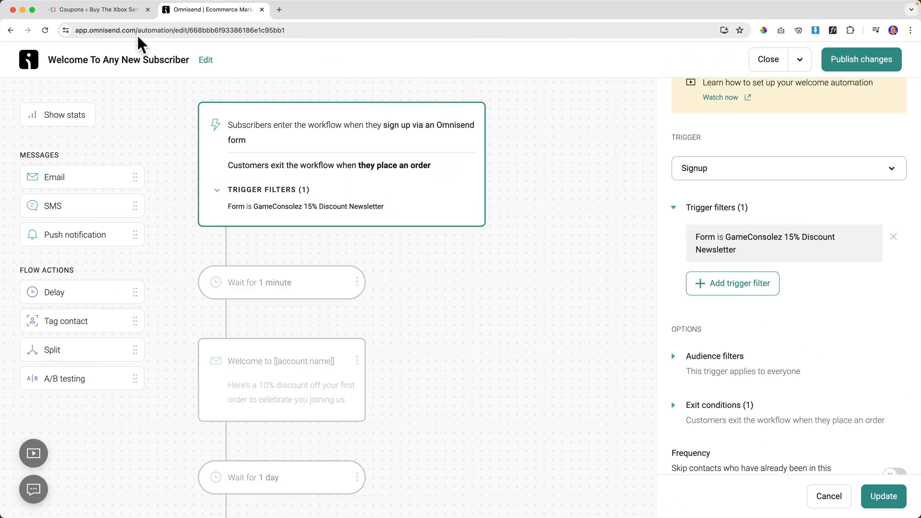
# Open the storefront from the WooCommerce coupons page in an incognito window.
pyautogui.click(98, 10)
pyautogui.rightClick(88, 48)
pyautogui.click(114, 76)
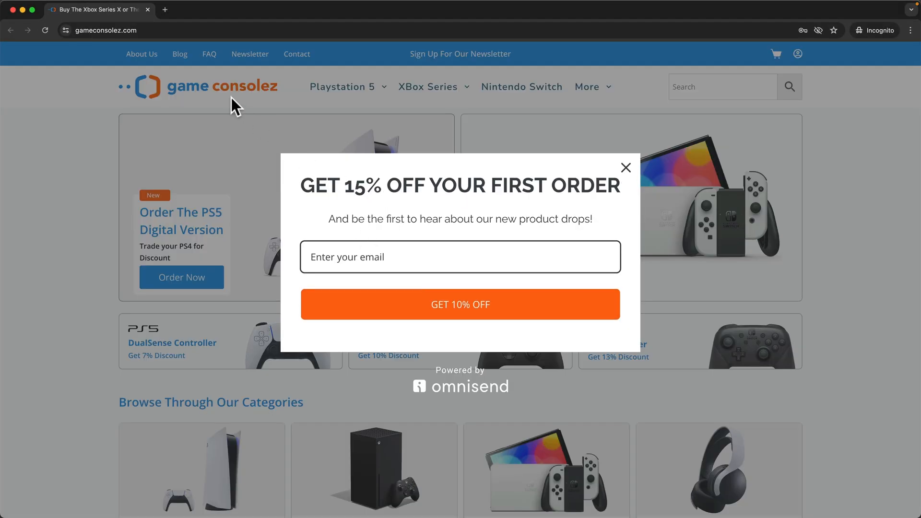
# Close the newsletter popup and go to the PlayStation 5 category page.
pyautogui.click(147, 10)
pyautogui.click(202, 11)
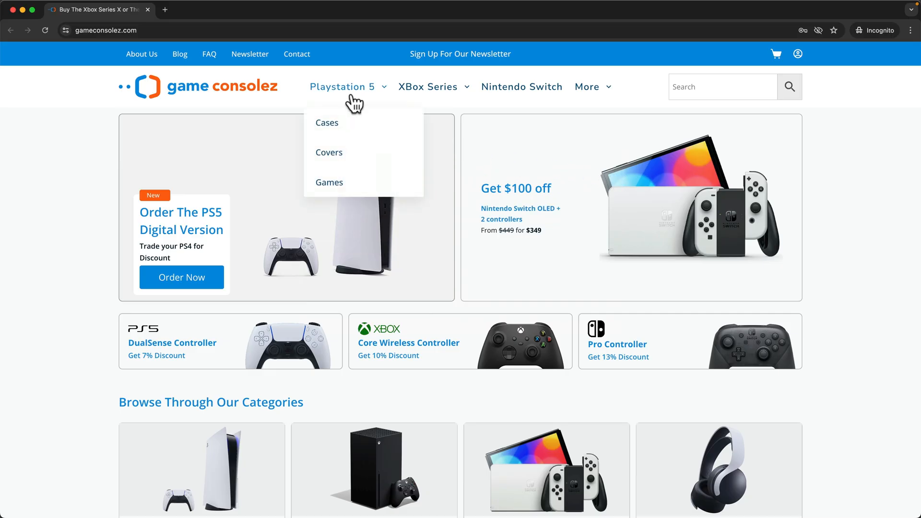
pyautogui.click(351, 94)
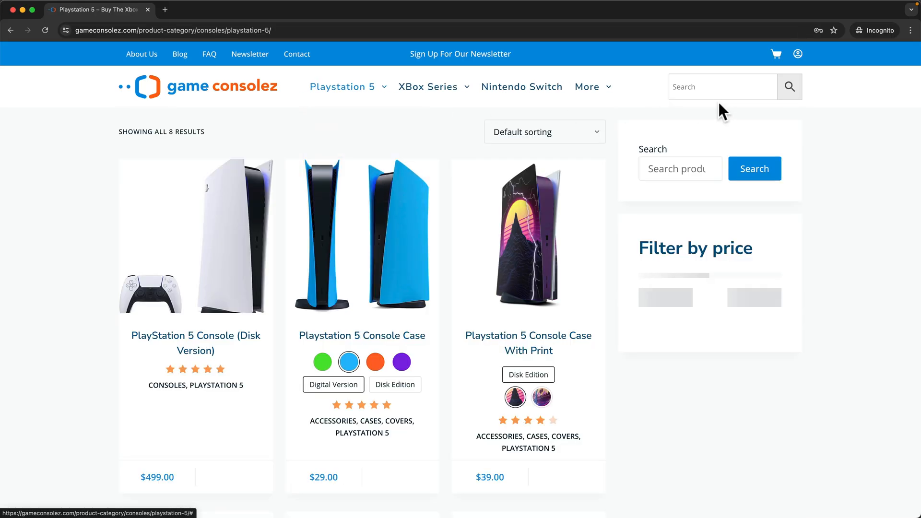
# Search 'hoodie', check the Nike Hoodie's back-in-stock popup, then return to the Omnisend workflow.
pyautogui.click(706, 89)
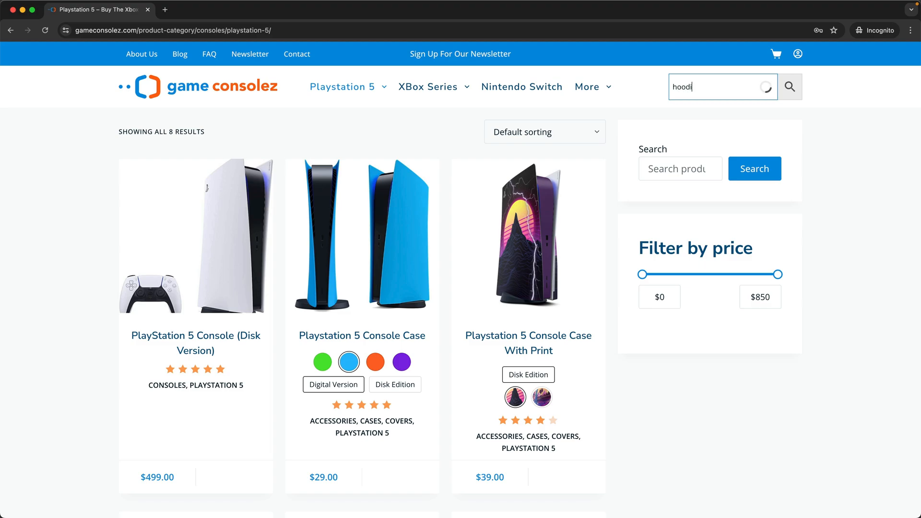
pyautogui.write('hoodie')
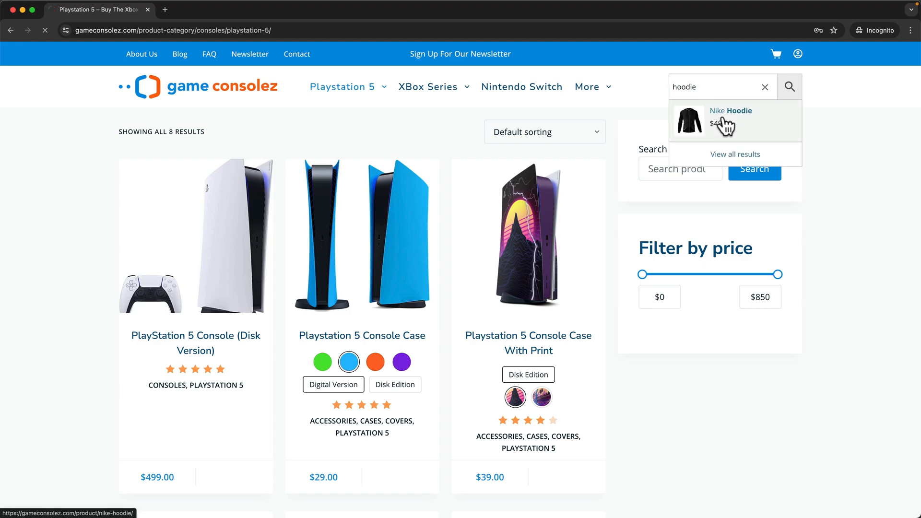
pyautogui.click(722, 118)
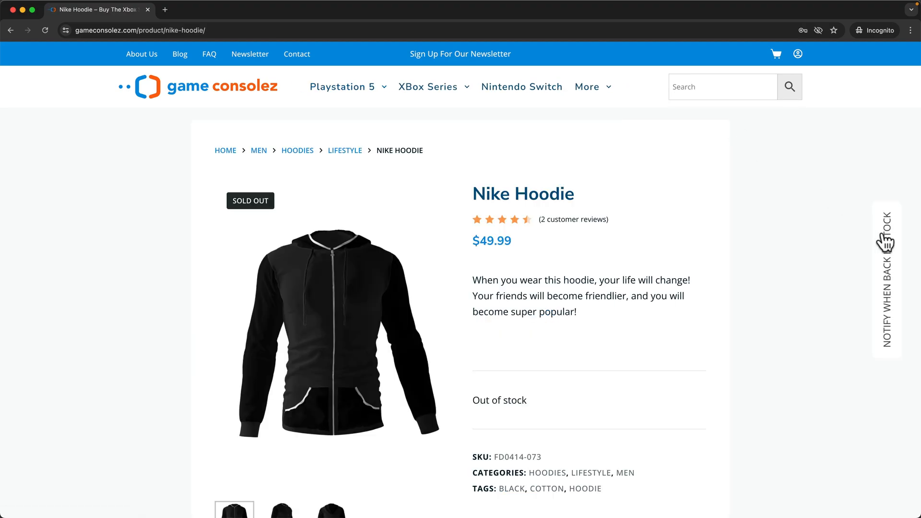
pyautogui.click(886, 243)
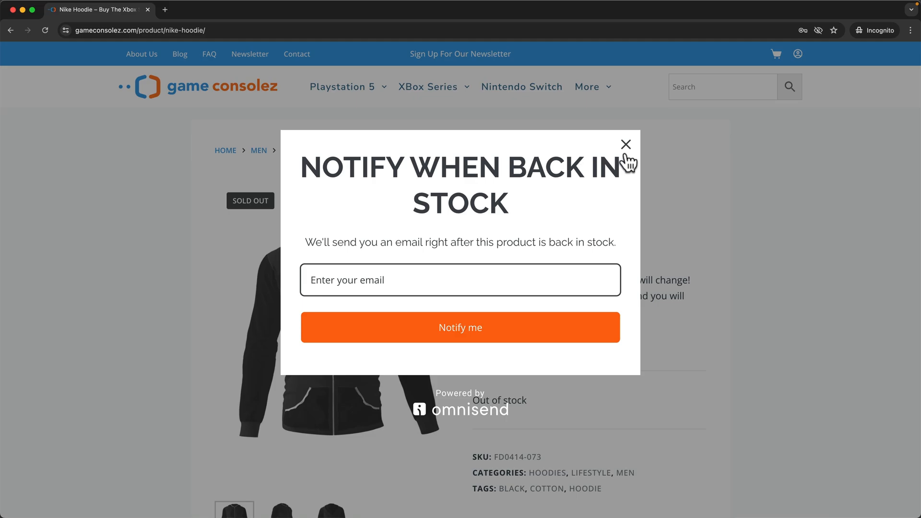
pyautogui.click(626, 156)
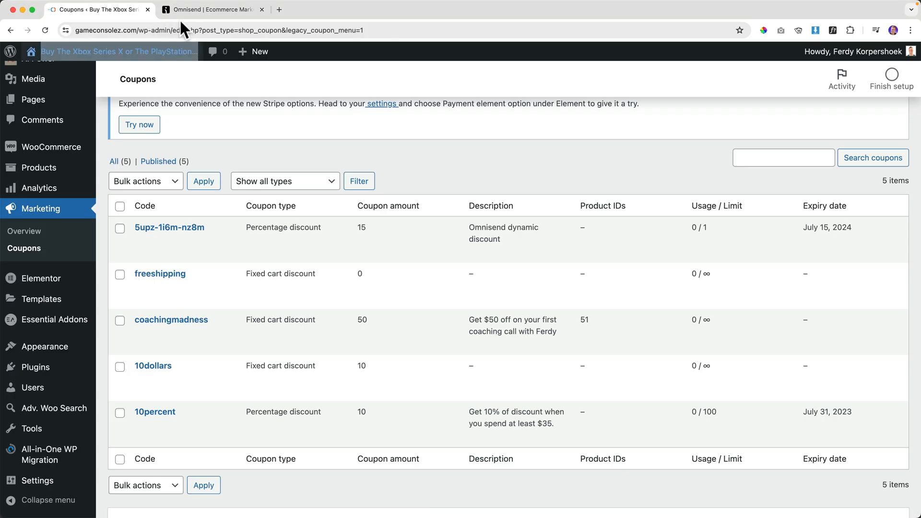
pyautogui.click(202, 17)
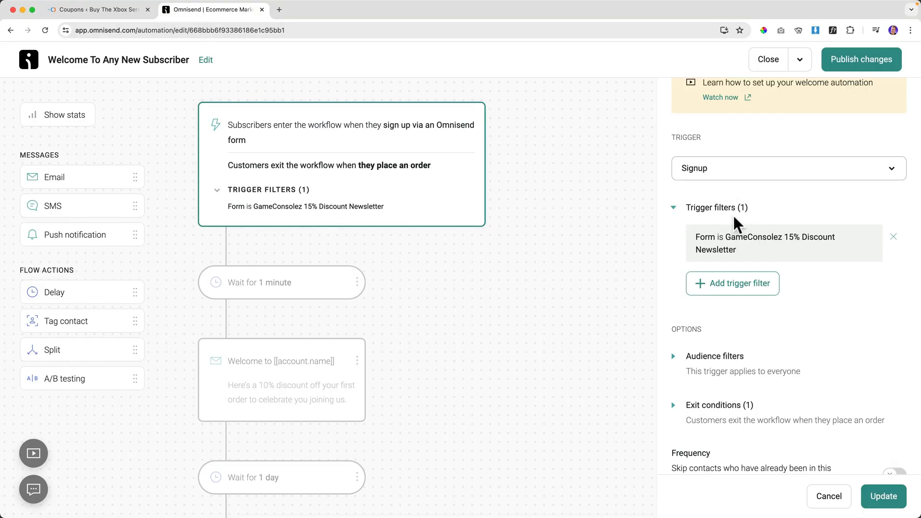
# Publish the workflow changes and let current contacts finish the workflow.
pyautogui.click(845, 59)
pyautogui.click(373, 284)
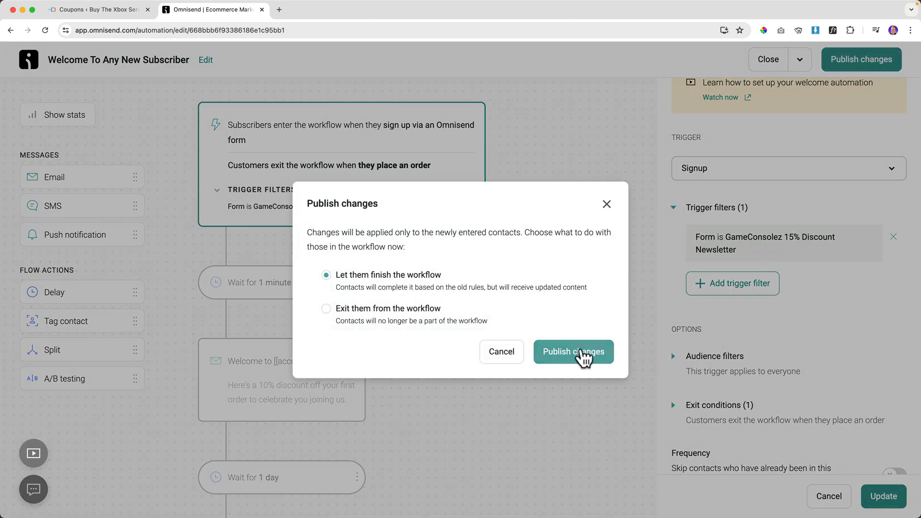
pyautogui.click(583, 354)
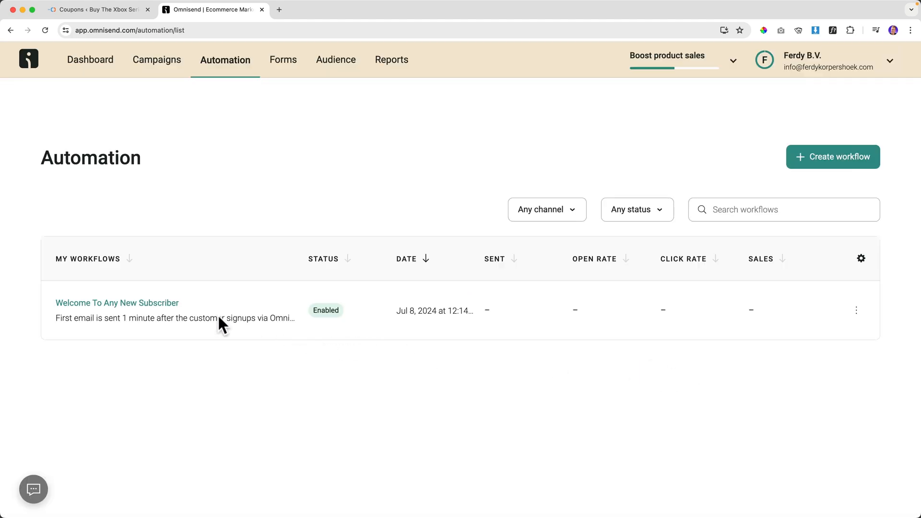
# Reopen the Welcome workflow and delete its 'Wait for 1 minute' step.
pyautogui.click(154, 307)
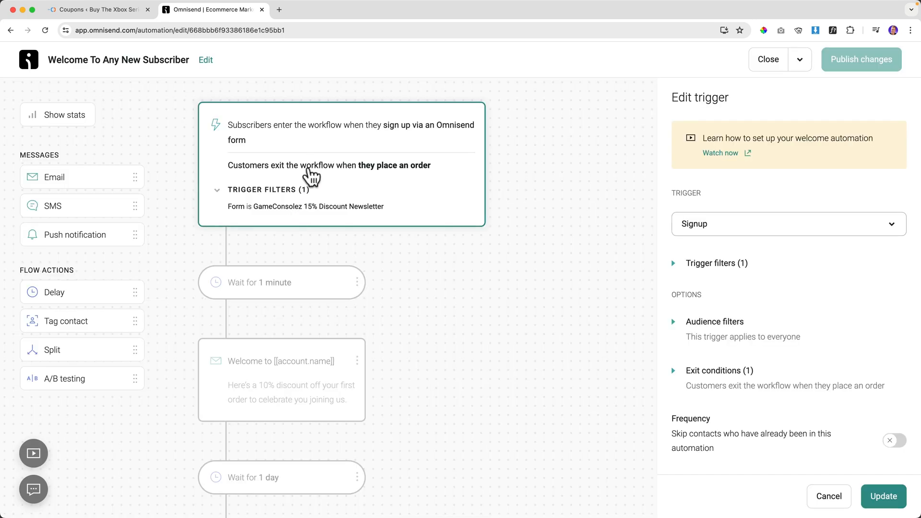
pyautogui.scroll(-3, 307, 178)
pyautogui.click(277, 213)
pyautogui.click(357, 218)
pyautogui.click(331, 240)
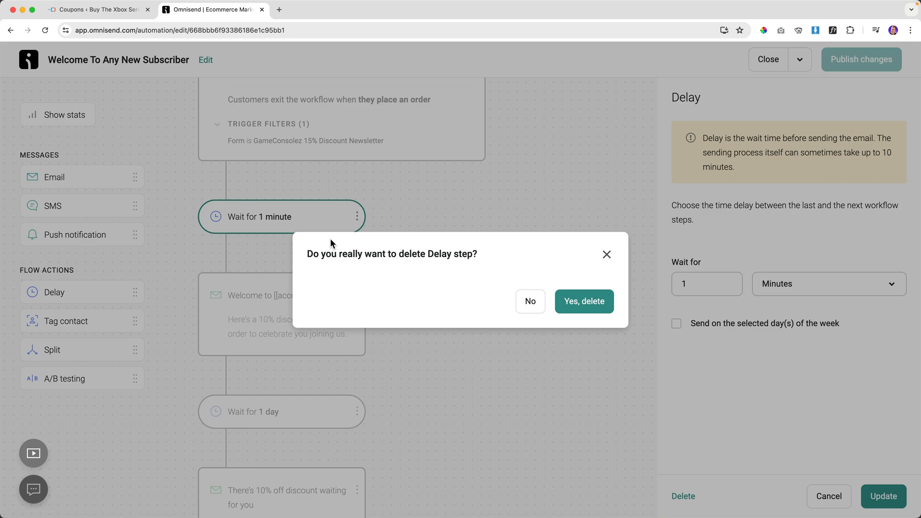
pyautogui.click(591, 305)
pyautogui.click(283, 225)
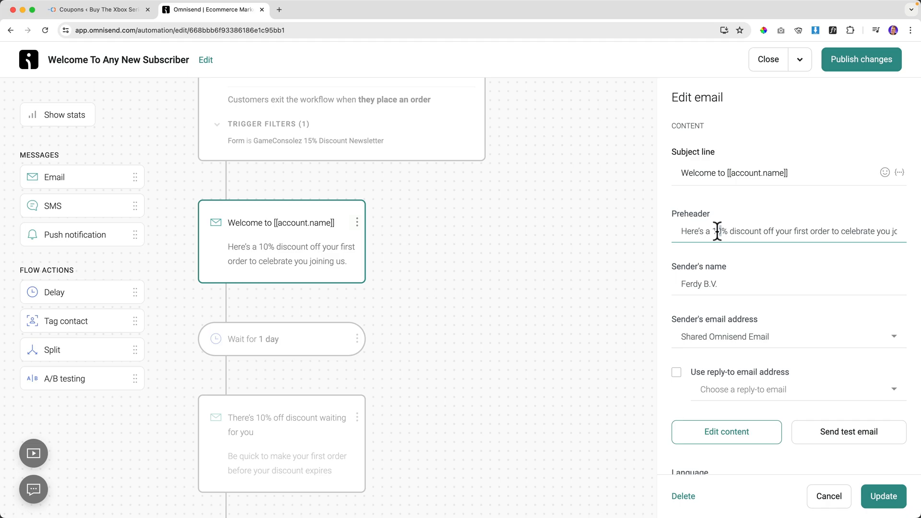
# Change the preheader offer to 15% and retitle the subject 'Hey [[account.name]], Your Unique Discount Coupon Is Here'.
pyautogui.write('5')
pyautogui.tripleClick(728, 172)
pyautogui.moveTo(726, 173); pyautogui.dragTo(652, 181)
pyautogui.write('Hey')
pyautogui.click(762, 174)
pyautogui.write(', Your Unique Discount Coupon Is Here')
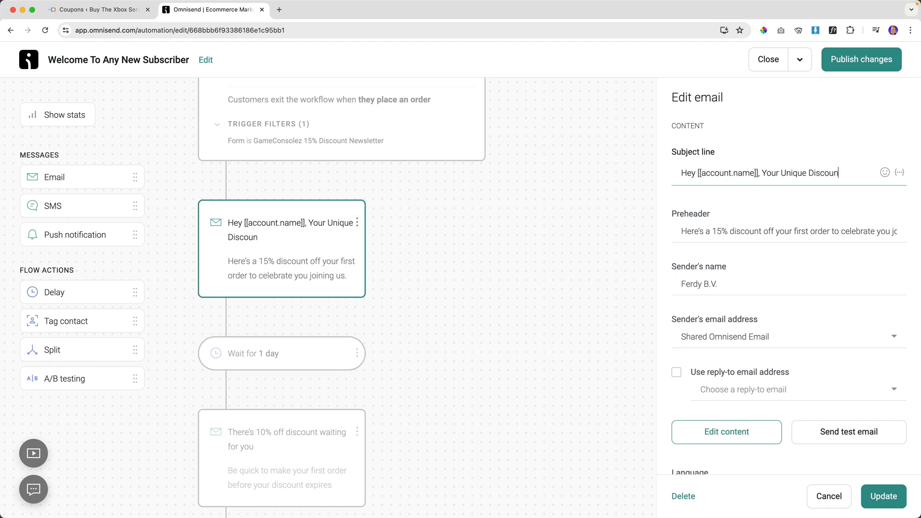
# Append 'From GameConsolez.com' to the sender's name, enable a reply-to address, and update.
pyautogui.click(720, 298)
pyautogui.press('BackSpace')
pyautogui.press('BackSpace')
pyautogui.press('BackSpace')
pyautogui.press('BackSpace')
pyautogui.write('From GameConsolez')
pyautogui.write('.com')
pyautogui.click(677, 387)
pyautogui.scroll(-3, 750, 411)
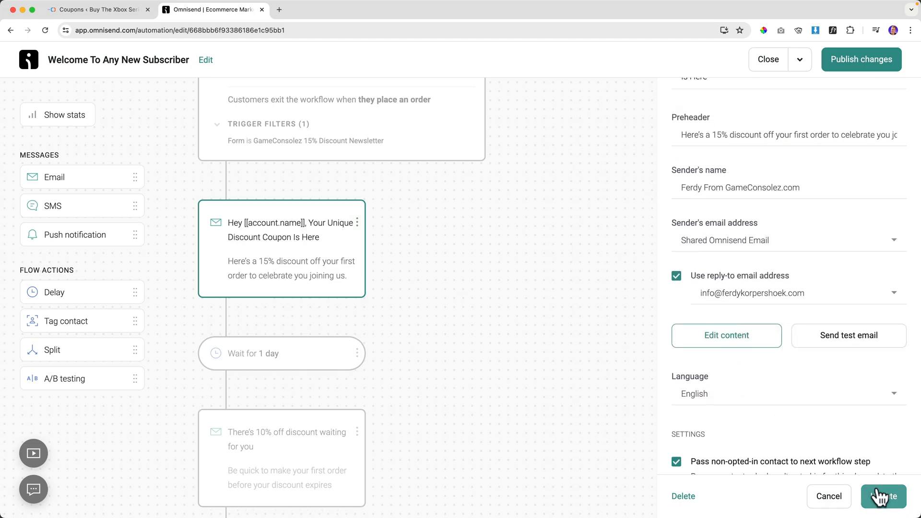
pyautogui.click(881, 496)
# Open the welcome email's content editor, saving changes and letting current contacts finish.
pyautogui.click(404, 142)
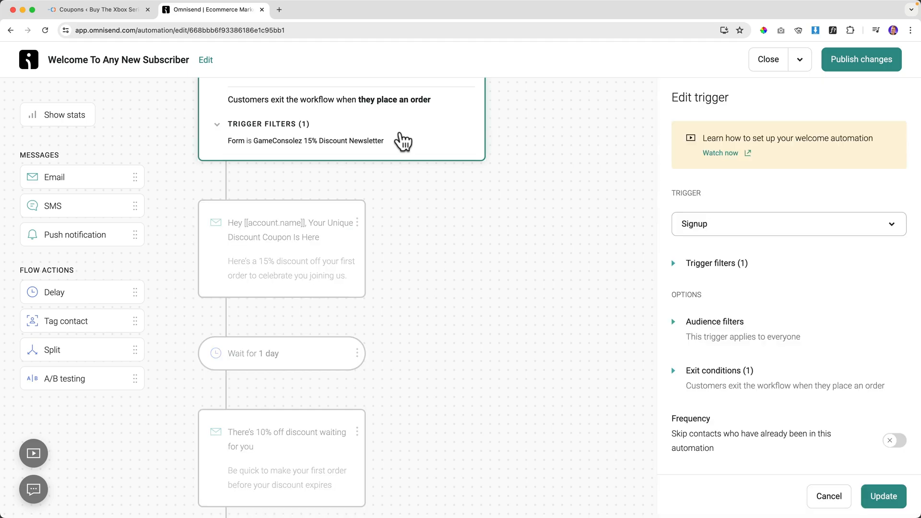
pyautogui.click(329, 237)
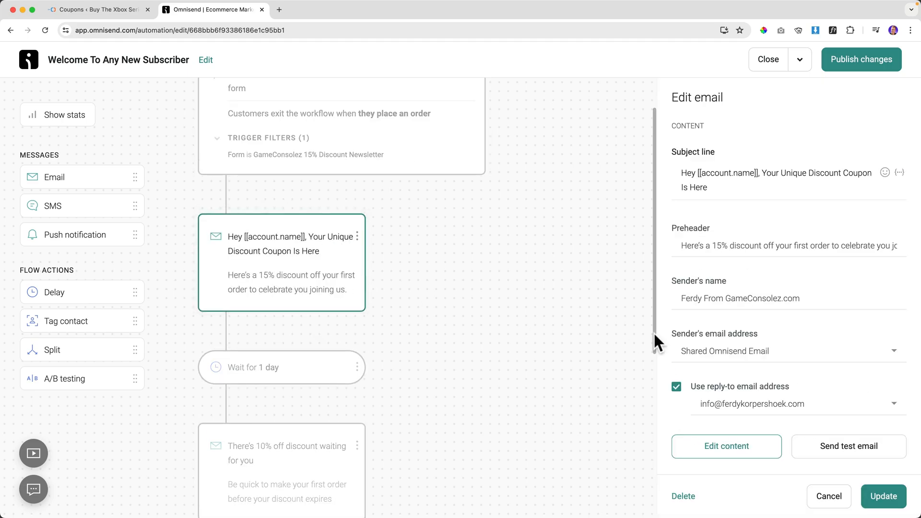
pyautogui.click(734, 450)
pyautogui.click(588, 300)
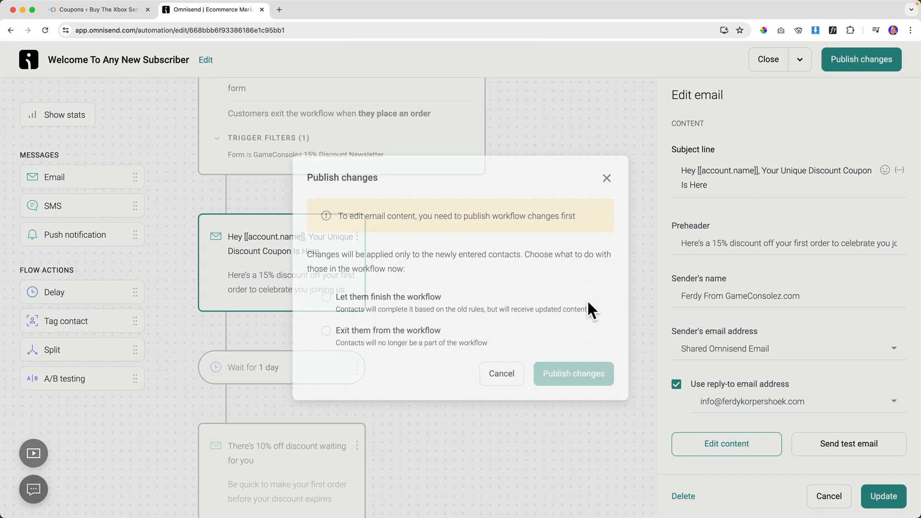
pyautogui.click(414, 300)
# Publish the changes and edit the heading from 10% OFF to 15% OFF.
pyautogui.click(574, 377)
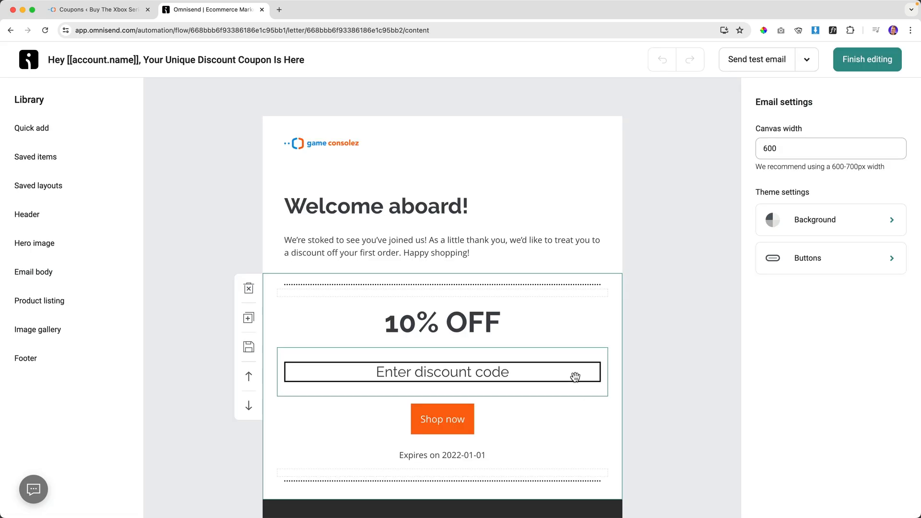
pyautogui.moveTo(416, 335); pyautogui.dragTo(406, 326)
pyautogui.write('5')
# Replace the static code with a Unique discount block, deleting Shop now and the 2022-01-01 expiry.
pyautogui.scroll(-2, 418, 312)
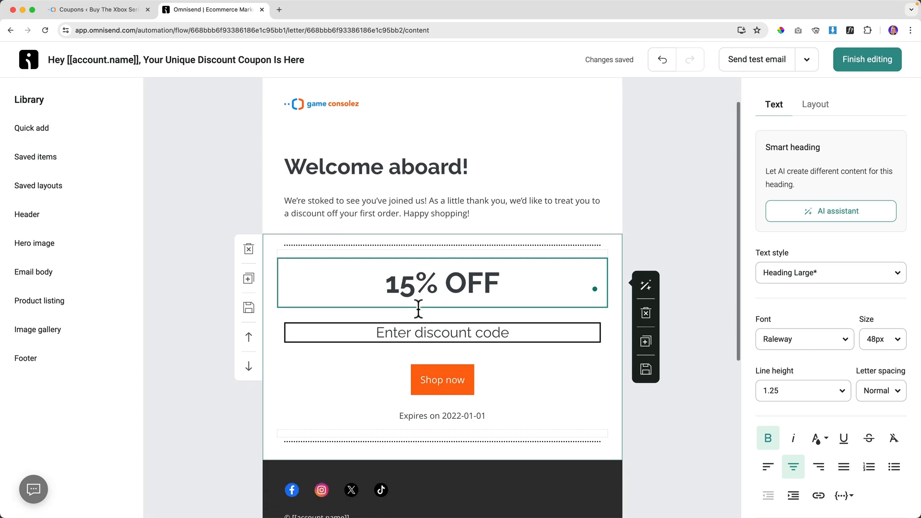
pyautogui.click(471, 318)
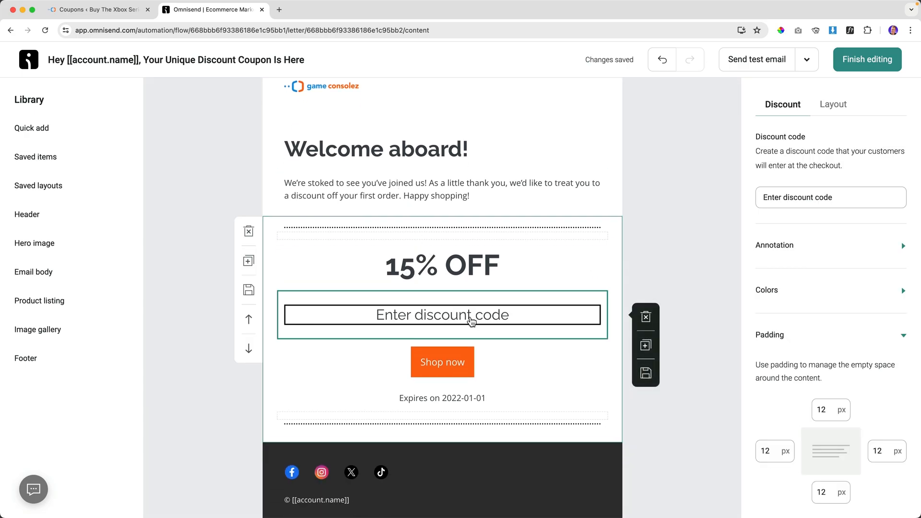
pyautogui.click(647, 318)
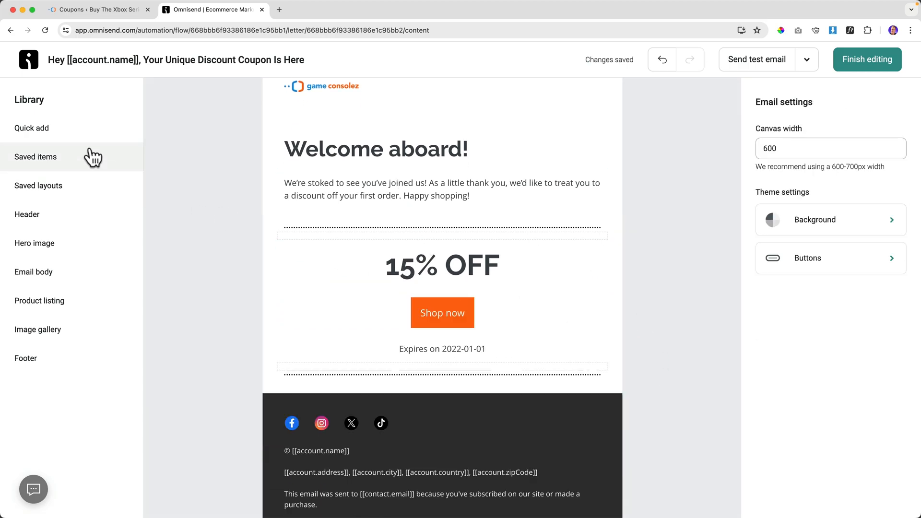
pyautogui.click(68, 135)
pyautogui.scroll(-3, 241, 364)
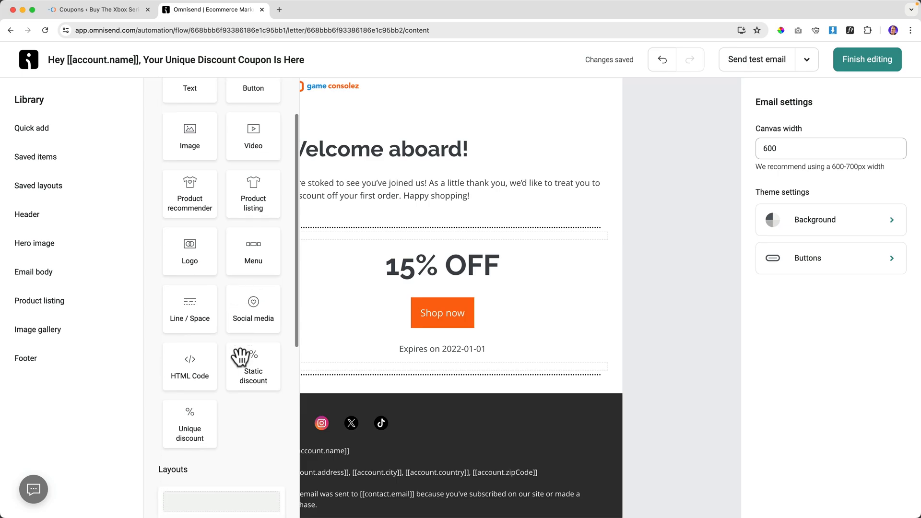
pyautogui.moveTo(196, 413); pyautogui.dragTo(409, 307)
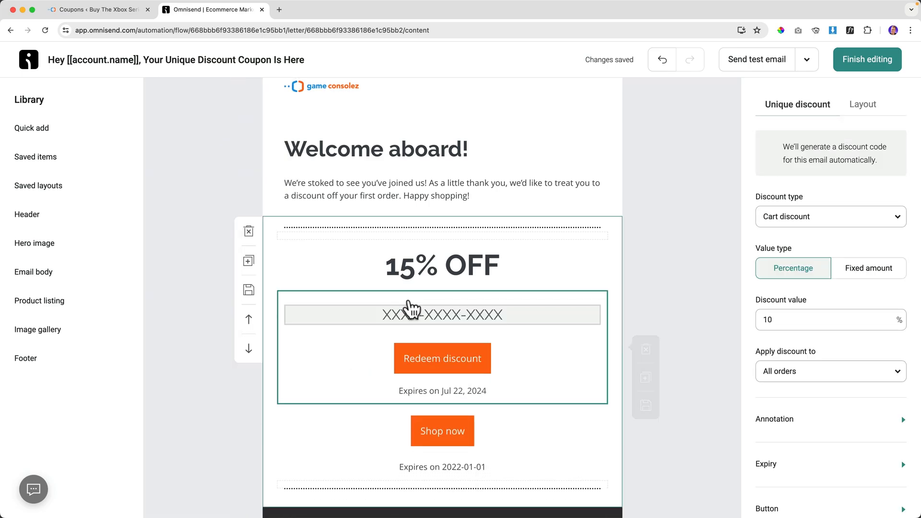
pyautogui.click(501, 430)
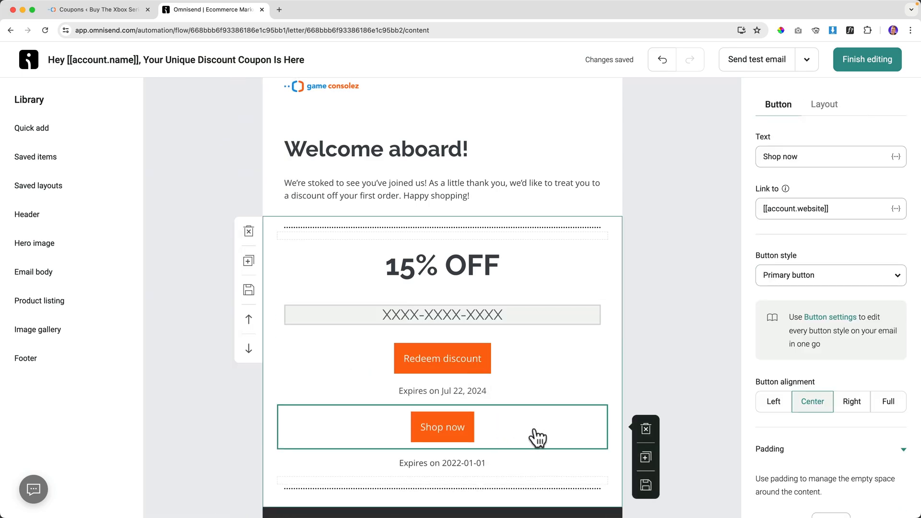
pyautogui.click(646, 428)
pyautogui.click(470, 423)
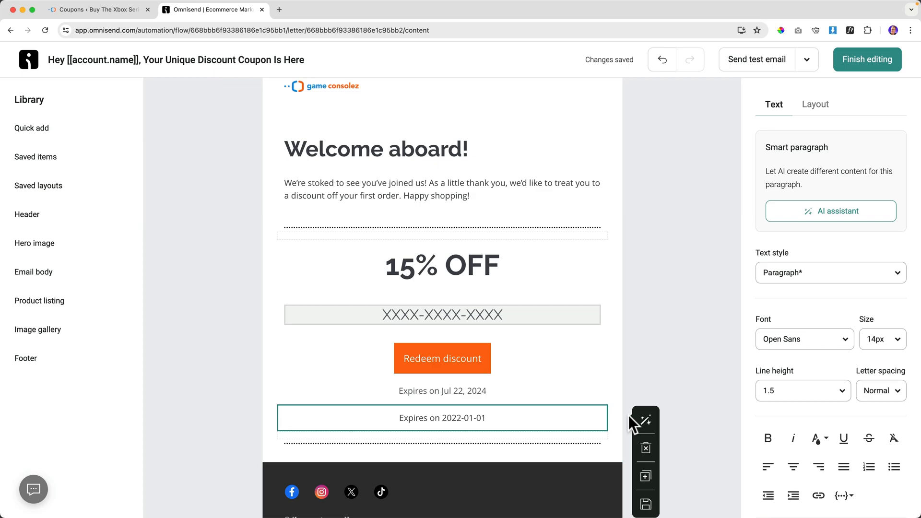
pyautogui.click(646, 448)
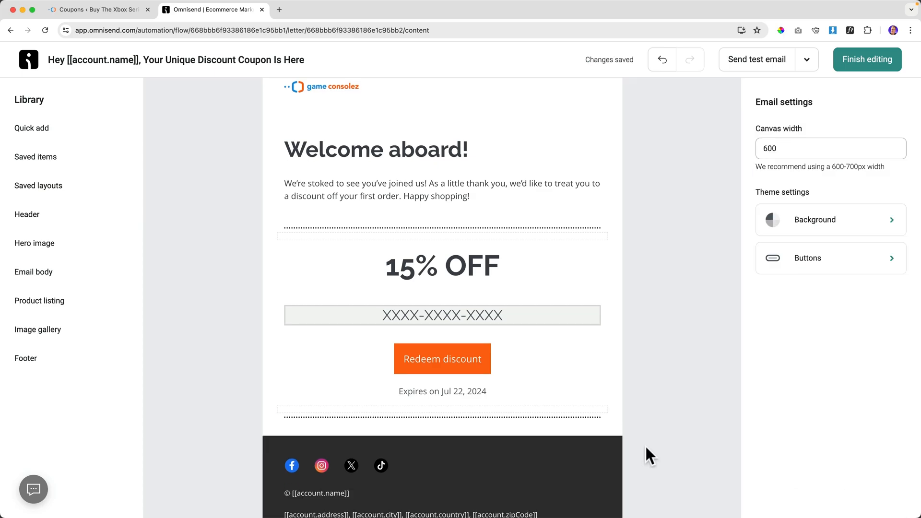
# Set the unique discount to 15% with a shorter expiry (Jul 15, 2024), then finish editing.
pyautogui.click(457, 396)
pyautogui.moveTo(796, 319); pyautogui.dragTo(751, 328)
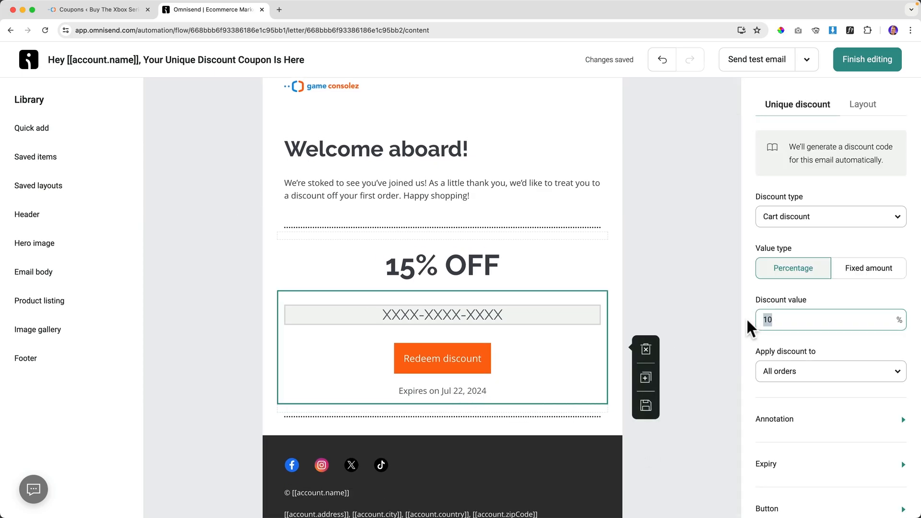
pyautogui.scroll(-2, 792, 364)
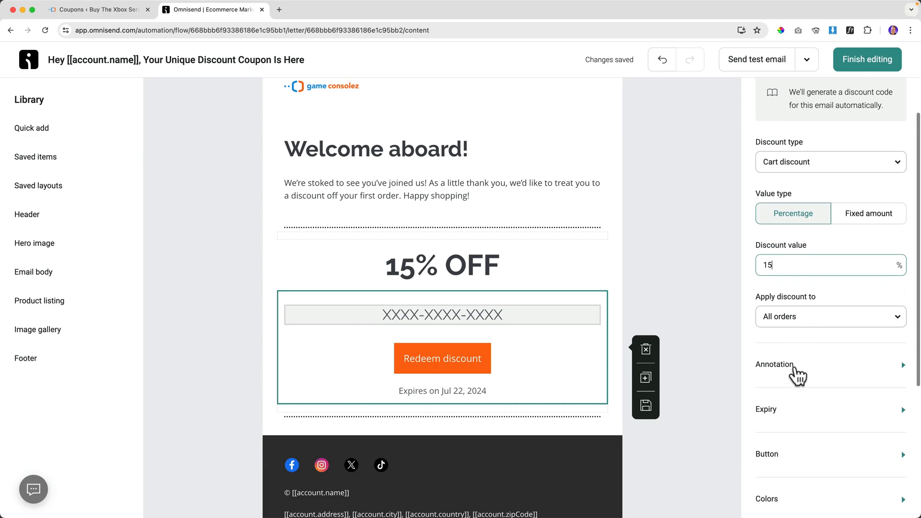
pyautogui.click(815, 422)
pyautogui.scroll(-2, 815, 421)
pyautogui.doubleClick(759, 395)
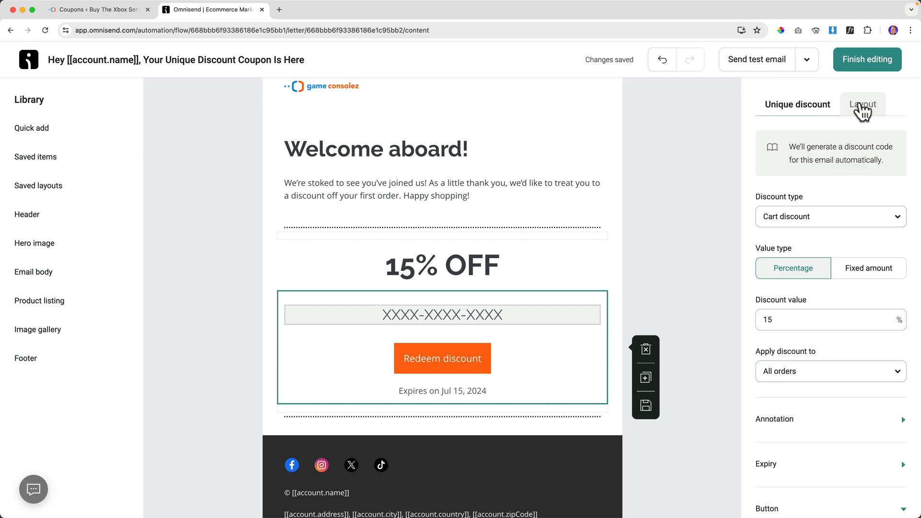
pyautogui.click(861, 104)
pyautogui.click(798, 104)
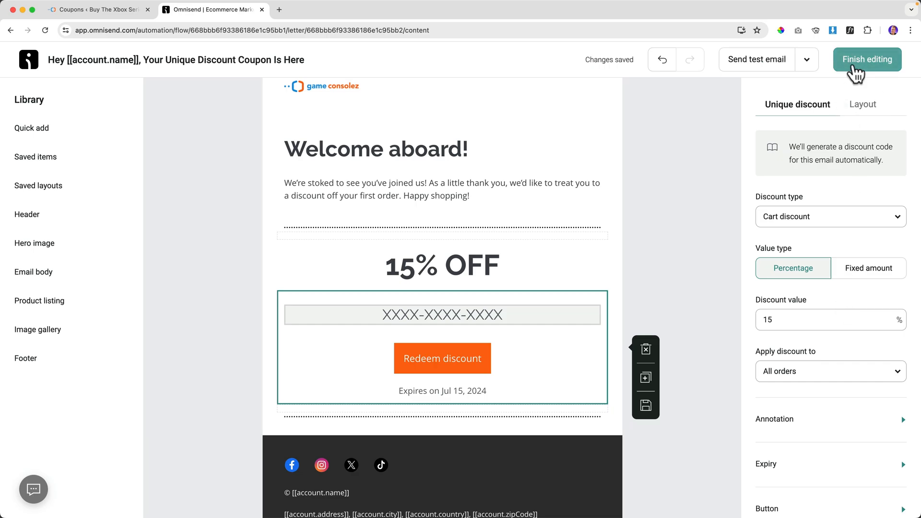
pyautogui.click(855, 72)
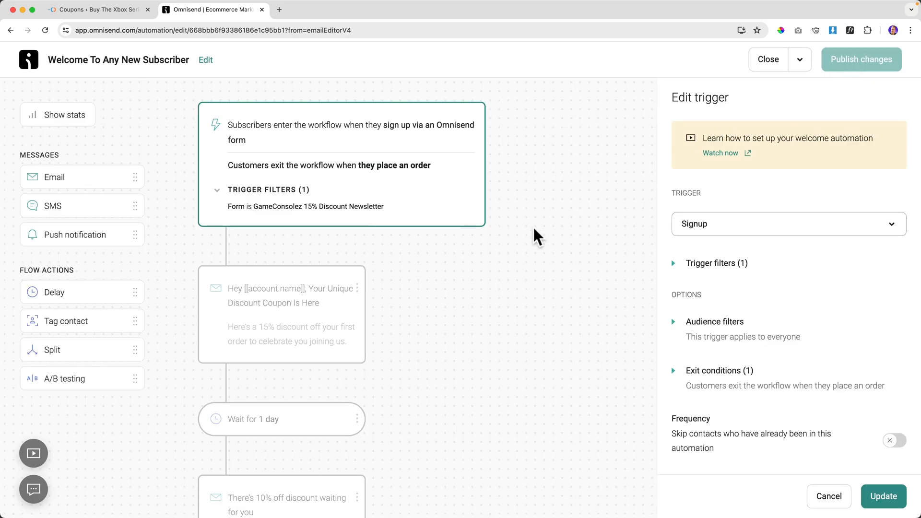
# Review the wait step and email settings in the workflow, ending on the welcome email.
pyautogui.scroll(-3, 311, 315)
pyautogui.click(288, 323)
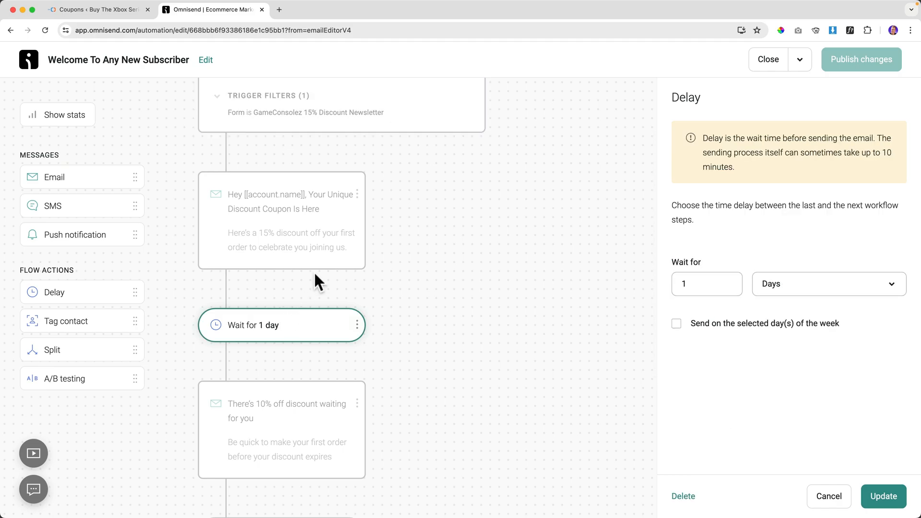
pyautogui.click(286, 213)
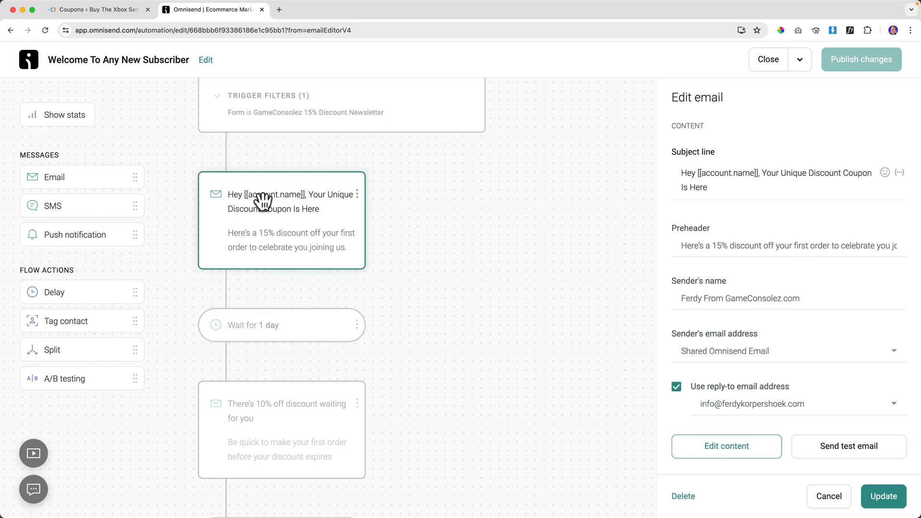
pyautogui.click(283, 326)
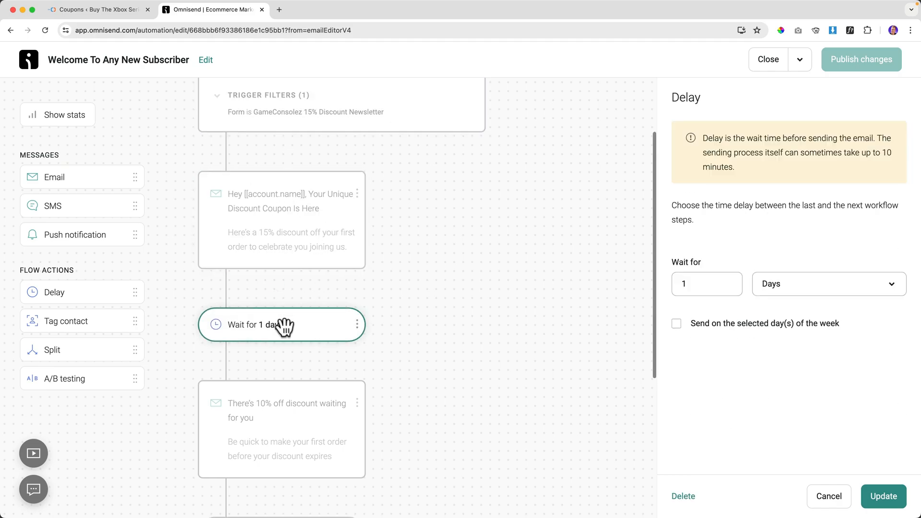
pyautogui.scroll(-3, 284, 326)
pyautogui.click(277, 277)
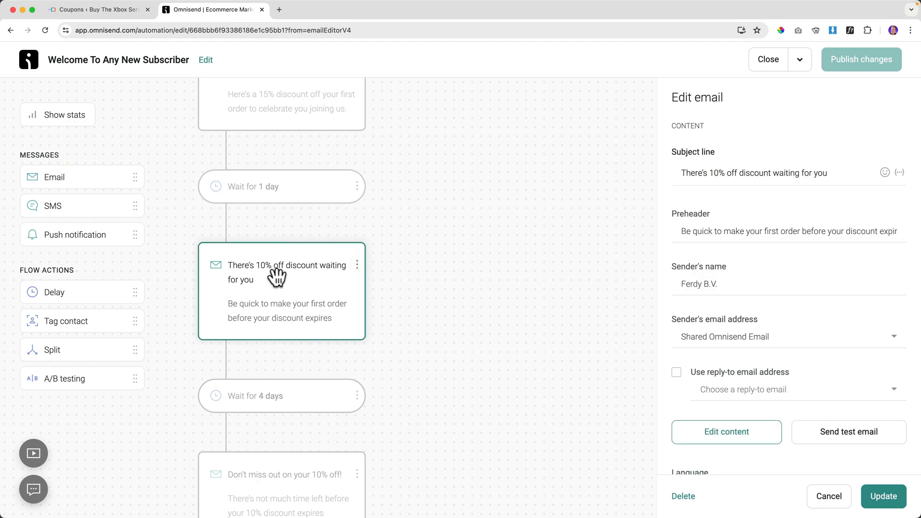
pyautogui.scroll(3, 278, 259)
pyautogui.click(280, 240)
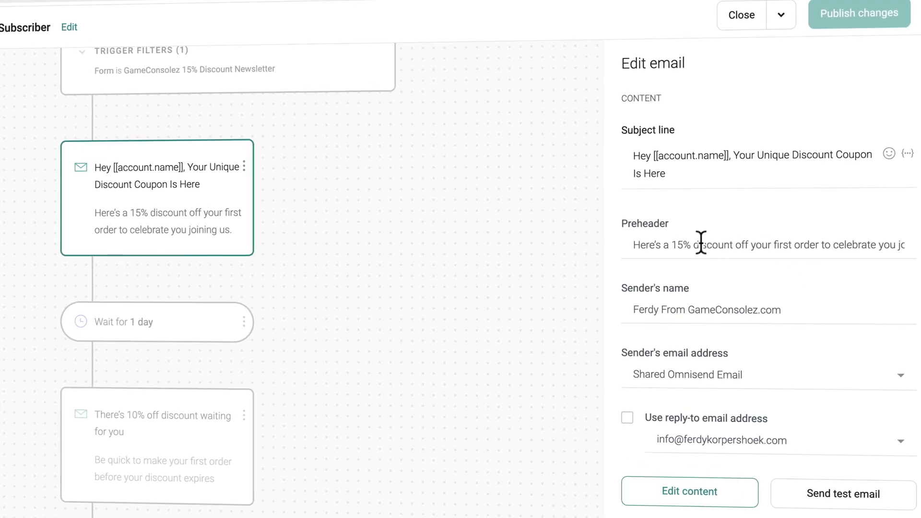
# Copy the welcome email's sender name into the 10% discount email's sender name.
pyautogui.tripleClick(701, 309)
pyautogui.hotkey('ctrl', 'c')
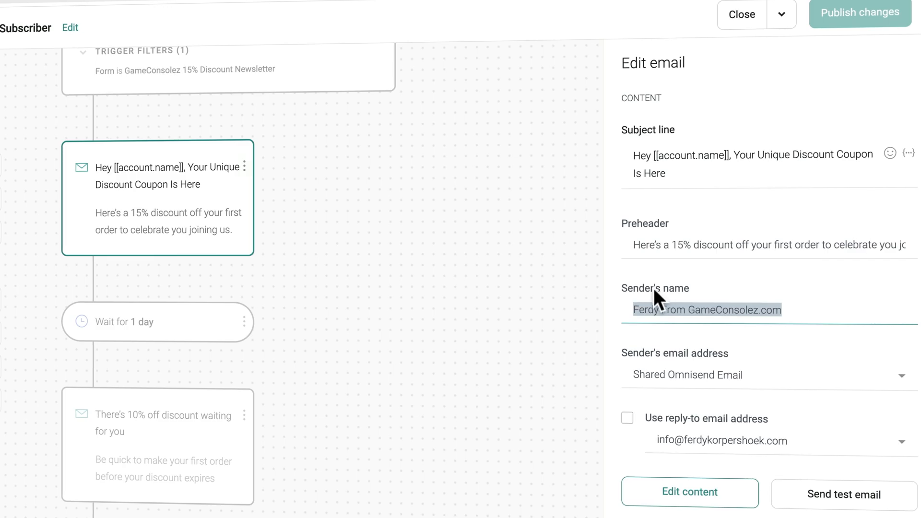
pyautogui.click(249, 422)
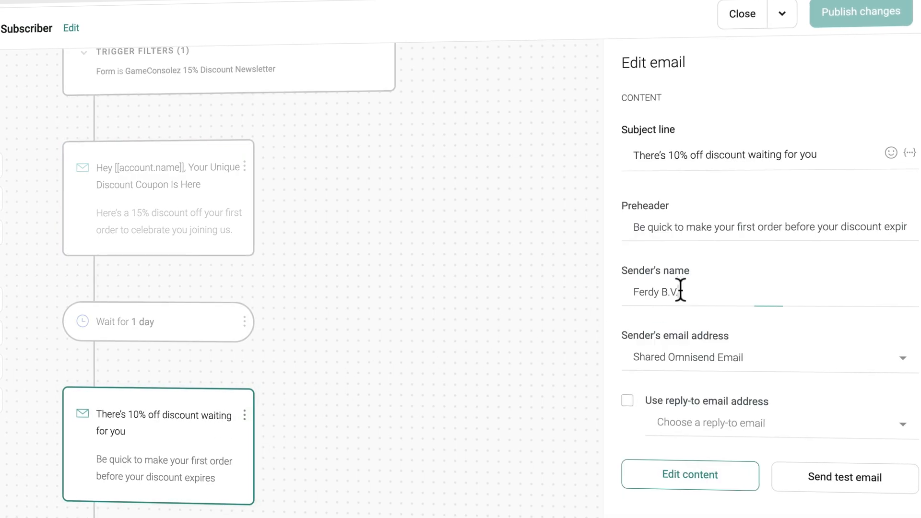
pyautogui.hotkey('ctrl', 'a')
pyautogui.hotkey('ctrl', 'v')
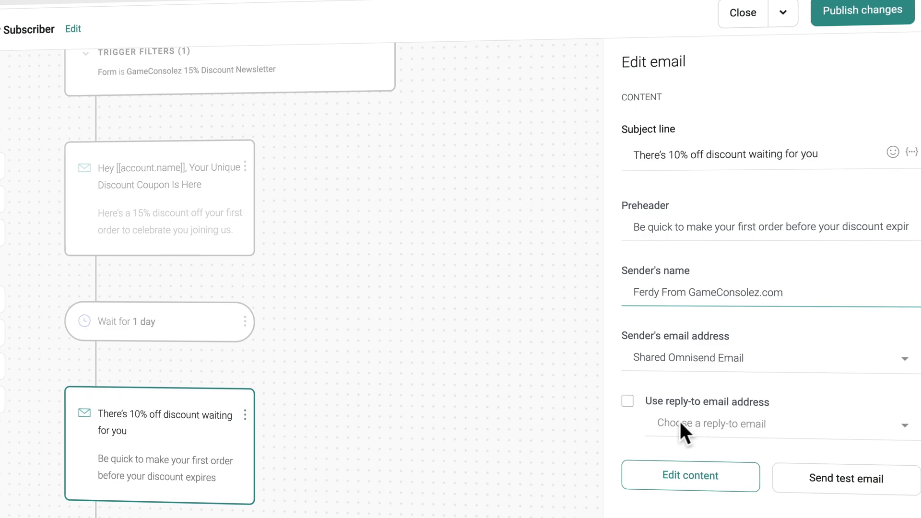
# Save the email, publish with contacts finishing the workflow, and open its content editor.
pyautogui.scroll(-1, 744, 412)
pyautogui.scroll(-2, 744, 410)
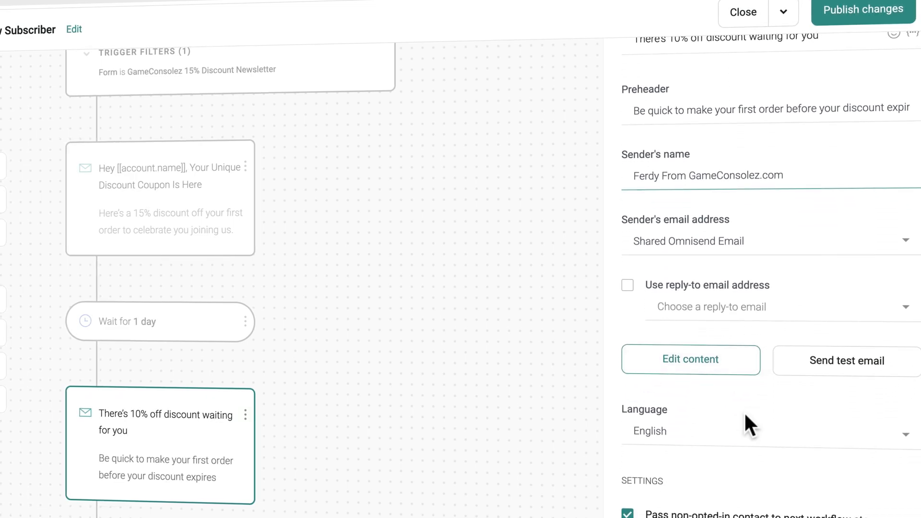
pyautogui.scroll(-2, 745, 415)
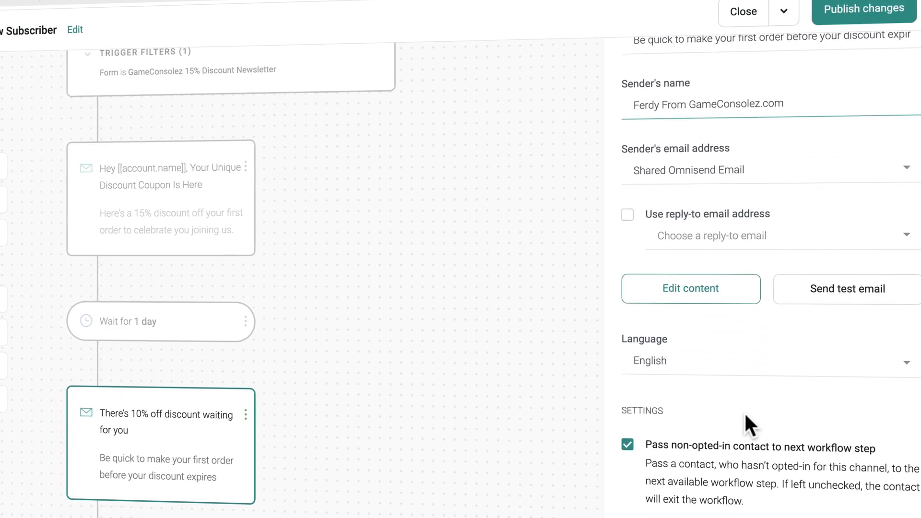
pyautogui.scroll(2, 745, 415)
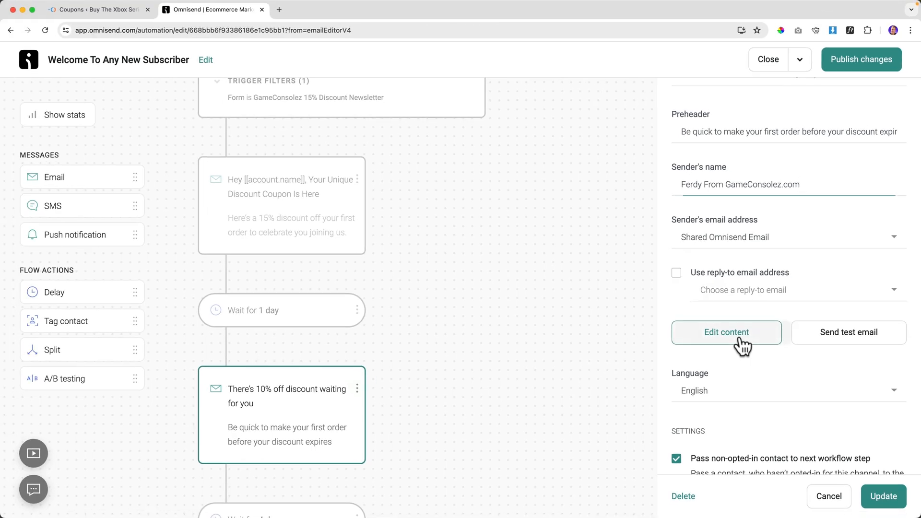
pyautogui.click(738, 355)
pyautogui.click(573, 304)
pyautogui.click(352, 303)
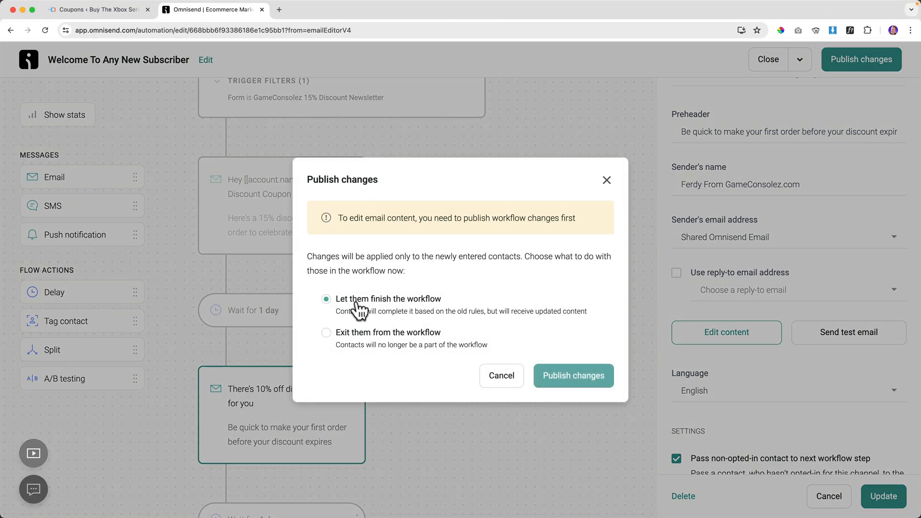
pyautogui.click(571, 379)
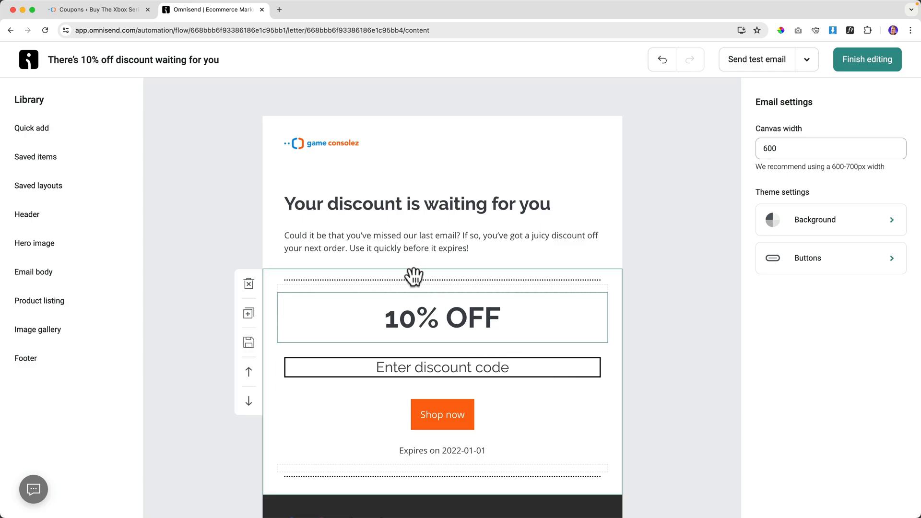
# Change the heading to 15% OFF and delete the old code, Shop now and expiry blocks.
pyautogui.click(413, 320)
pyautogui.moveTo(413, 320); pyautogui.dragTo(404, 321)
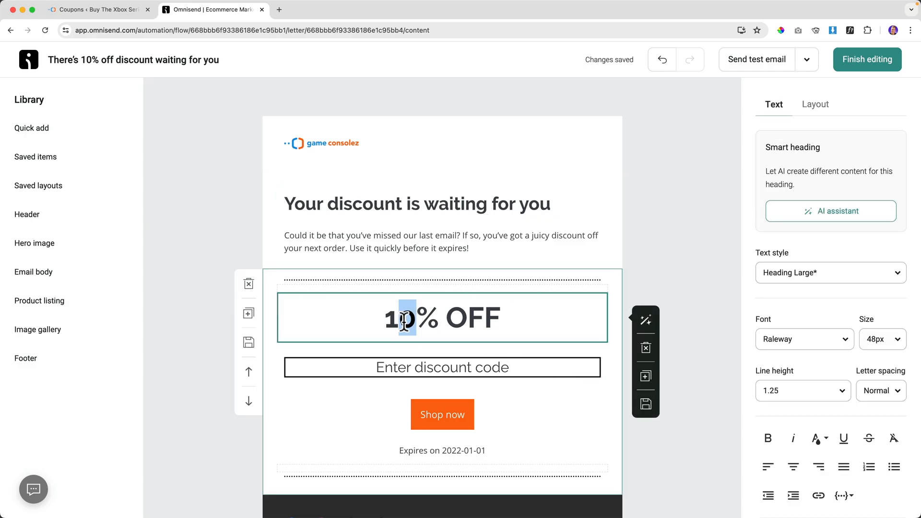
pyautogui.write('5')
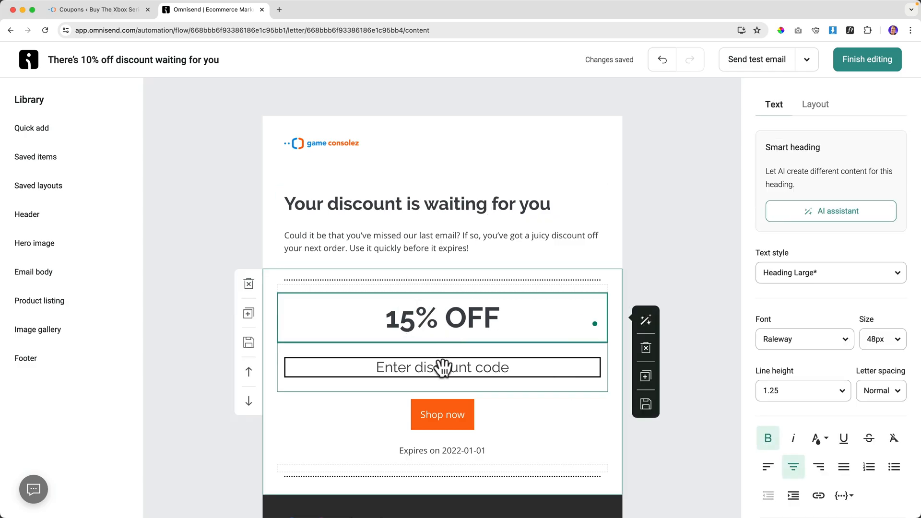
pyautogui.click(442, 371)
pyautogui.click(646, 369)
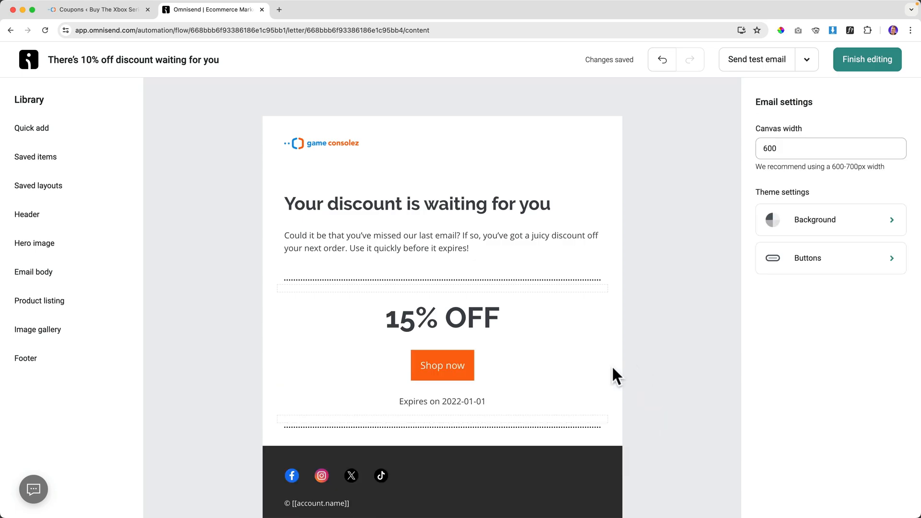
pyautogui.click(485, 365)
pyautogui.click(646, 368)
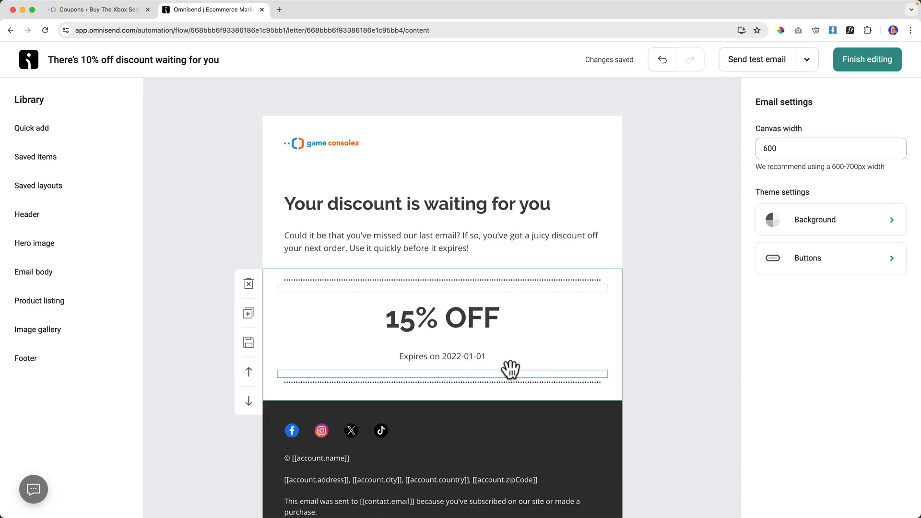
pyautogui.click(504, 357)
pyautogui.click(647, 387)
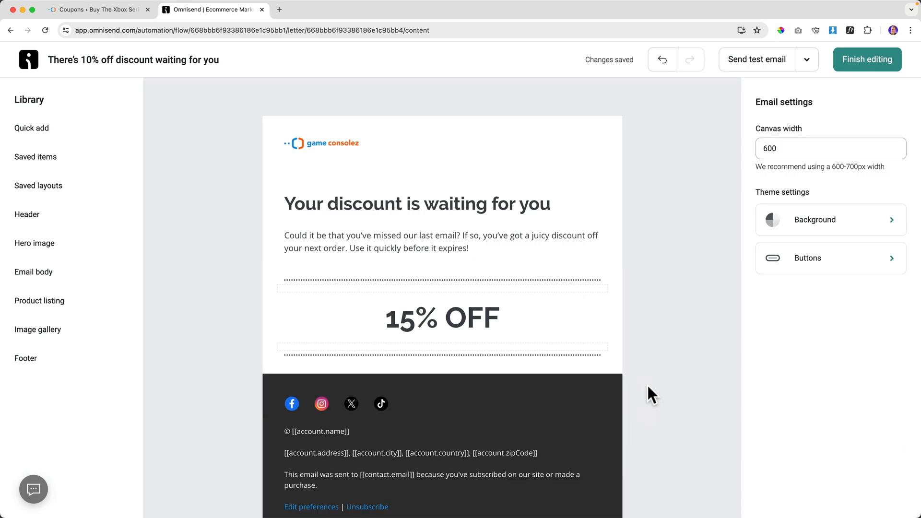
# Insert a Unique discount block set to 15% expiring in 6 days, then finish editing.
pyautogui.click(43, 132)
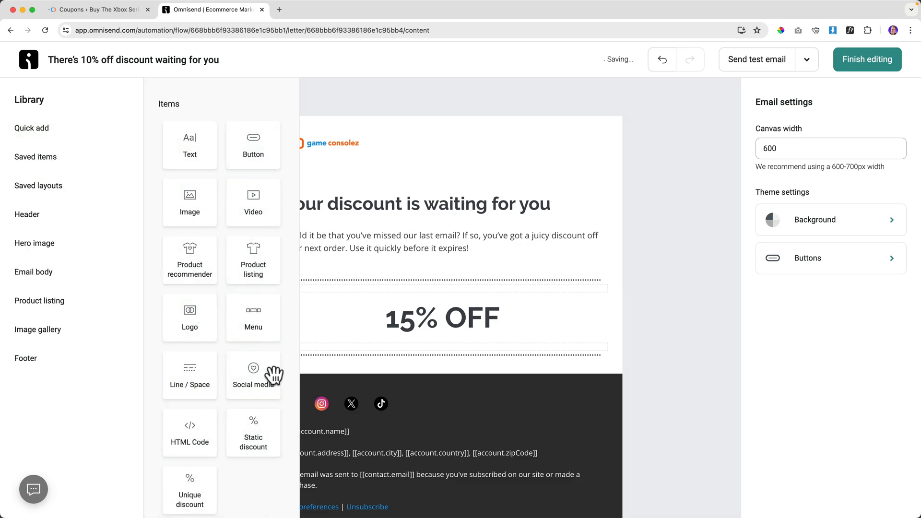
pyautogui.scroll(-2, 247, 429)
pyautogui.moveTo(195, 438); pyautogui.dragTo(450, 345)
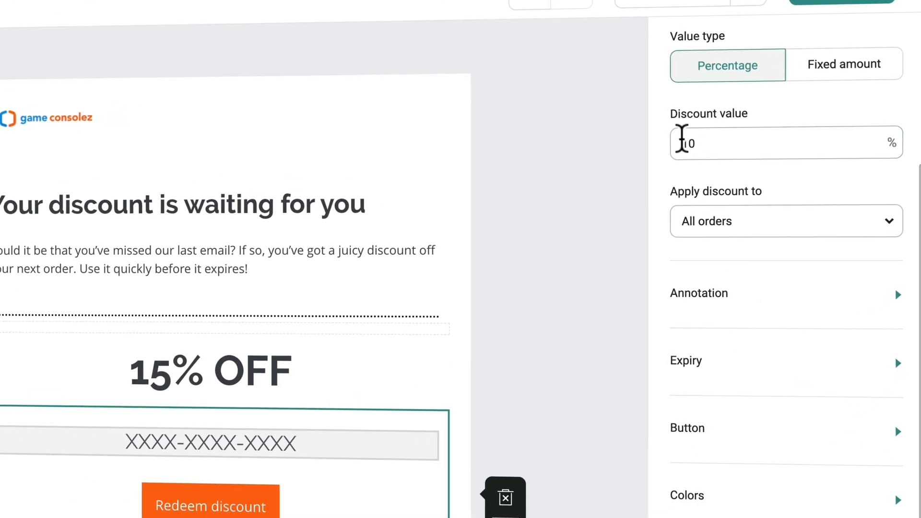
pyautogui.doubleClick(761, 322)
pyautogui.write('15')
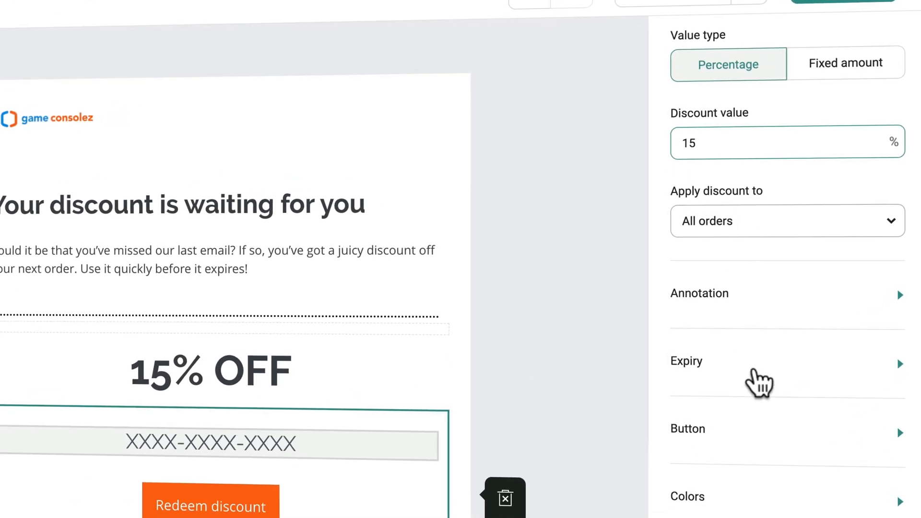
pyautogui.click(757, 380)
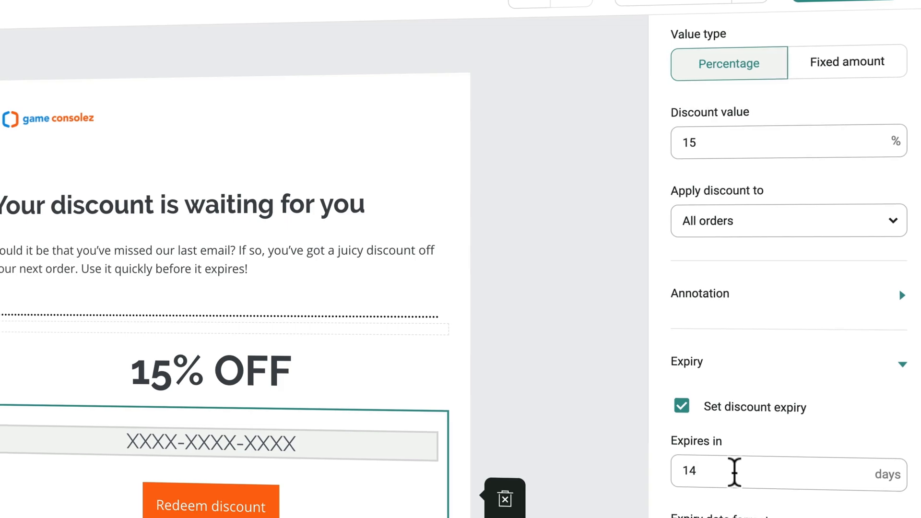
pyautogui.moveTo(722, 469); pyautogui.dragTo(655, 484)
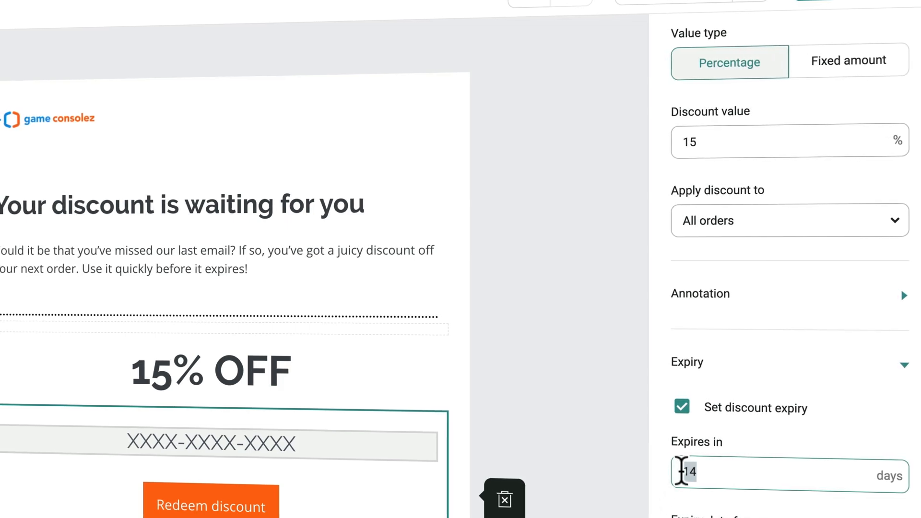
pyautogui.write('6')
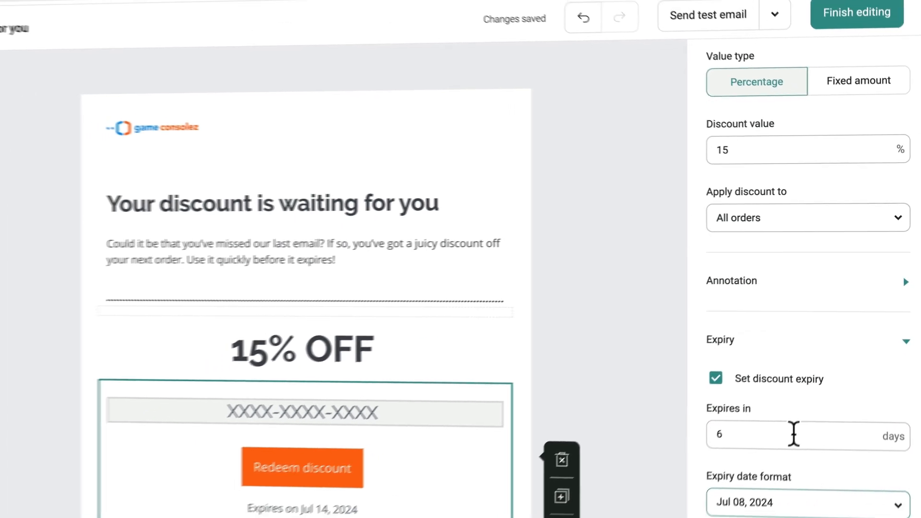
pyautogui.scroll(-2, 768, 480)
pyautogui.scroll(2, 813, 339)
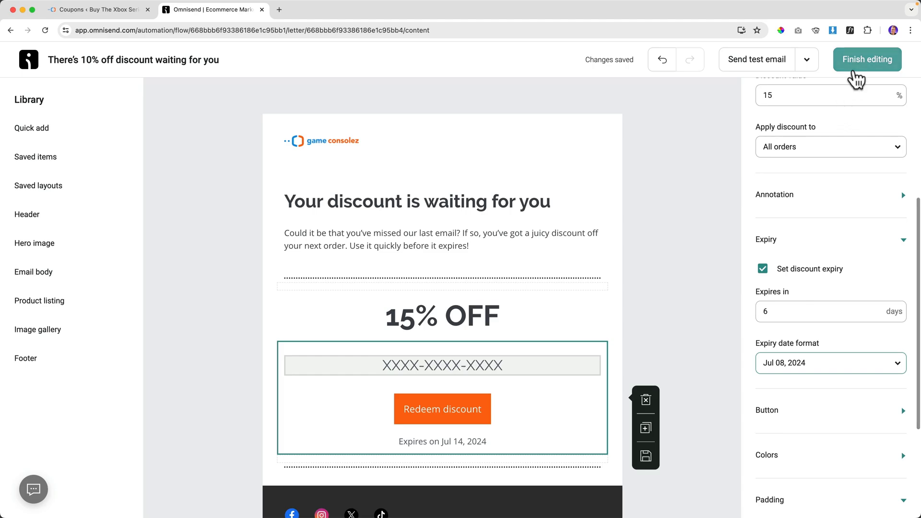
pyautogui.click(858, 60)
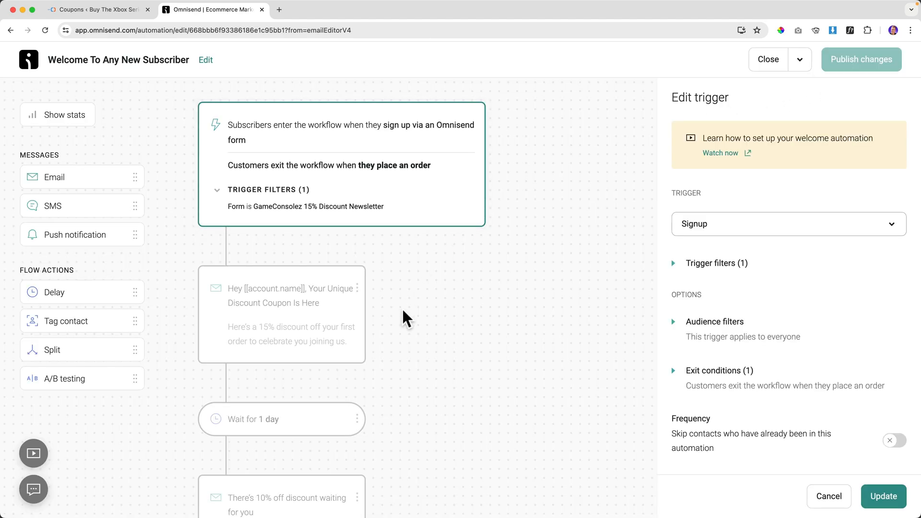
# Change the 'Don't miss out' email subject from 10% to 15% off.
pyautogui.scroll(-7, 405, 319)
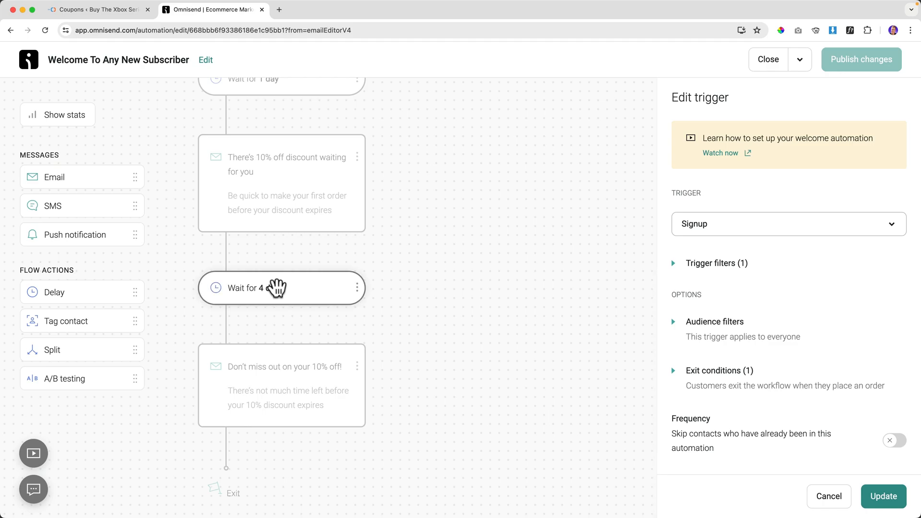
pyautogui.scroll(2, 302, 279)
pyautogui.scroll(-2, 283, 310)
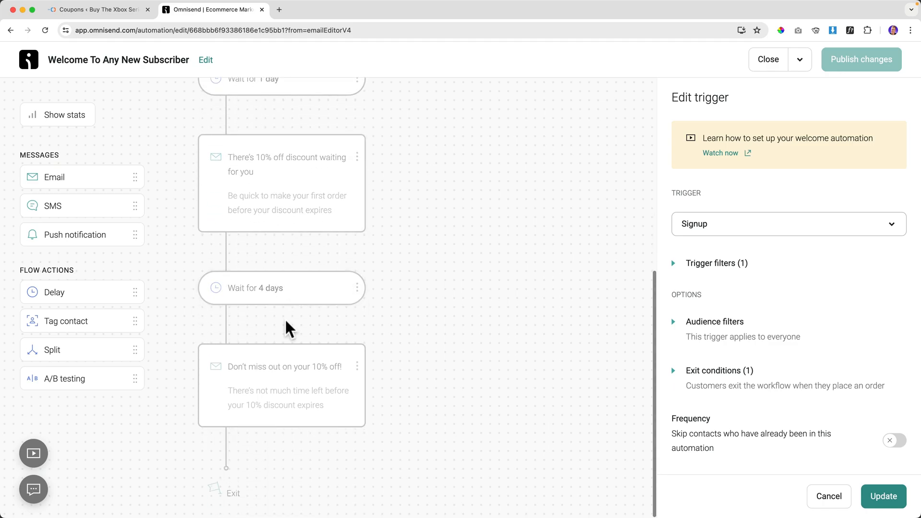
pyautogui.click(275, 373)
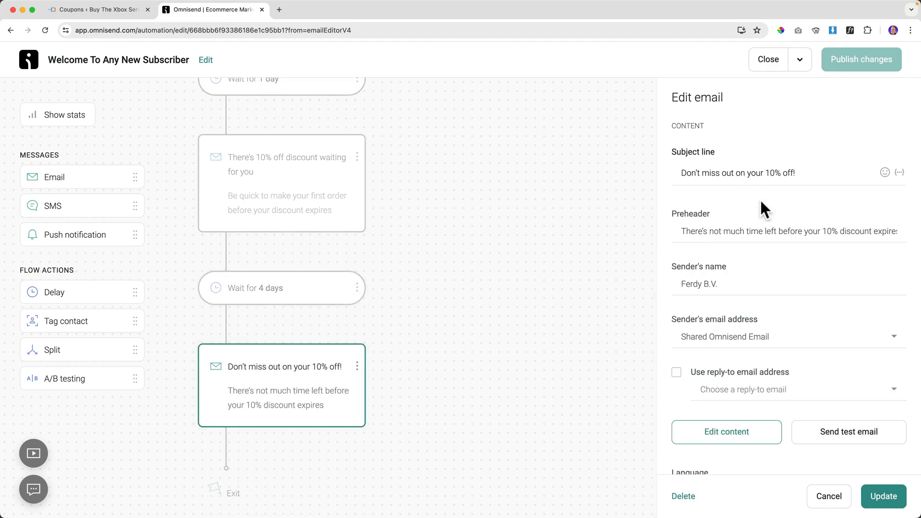
pyautogui.click(773, 173)
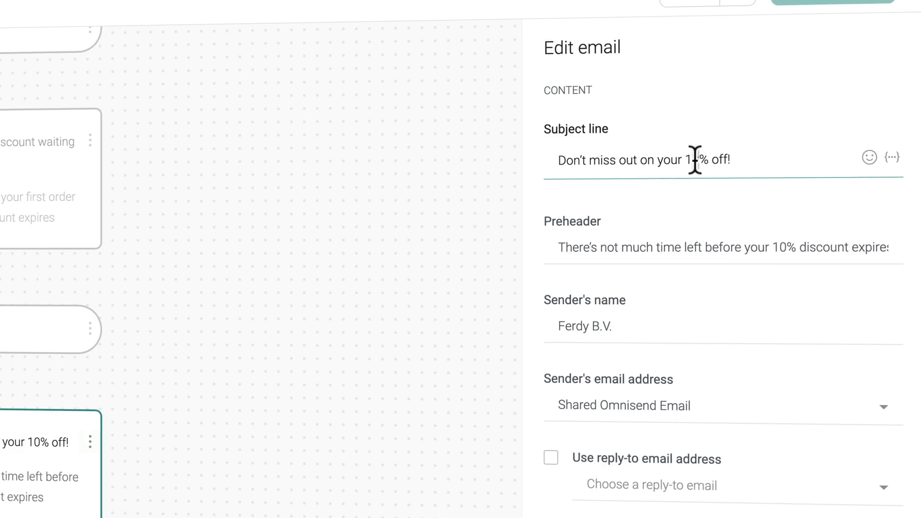
pyautogui.press('BackSpace')
pyautogui.write('5')
pyautogui.click(783, 246)
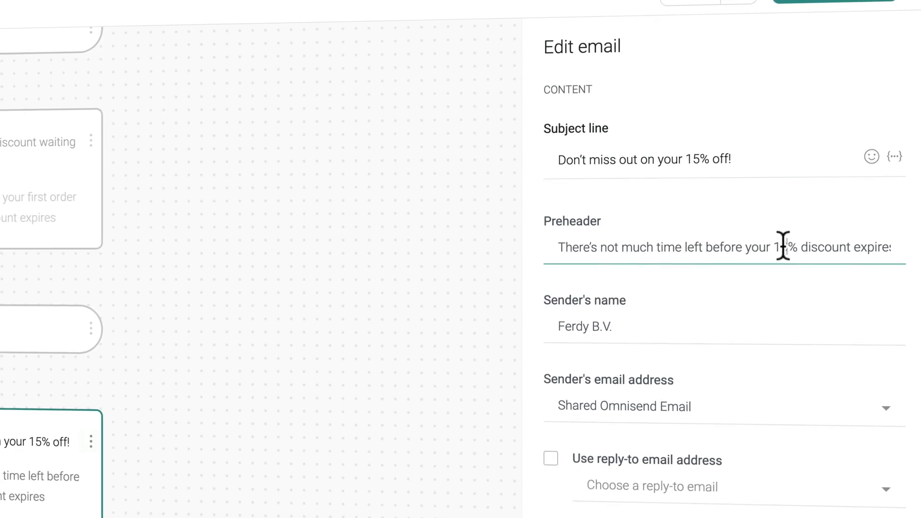
# Set its sender name to match the previous email's '... From GameConsolez.com' sender.
pyautogui.click(77, 225)
pyautogui.tripleClick(692, 308)
pyautogui.click(70, 424)
pyautogui.tripleClick(651, 306)
pyautogui.write('Ferdy From GameConsolez.com')
# Save, publish with current contacts finishing the workflow, and open the email's content editor.
pyautogui.click(741, 436)
pyautogui.click(585, 298)
pyautogui.click(355, 294)
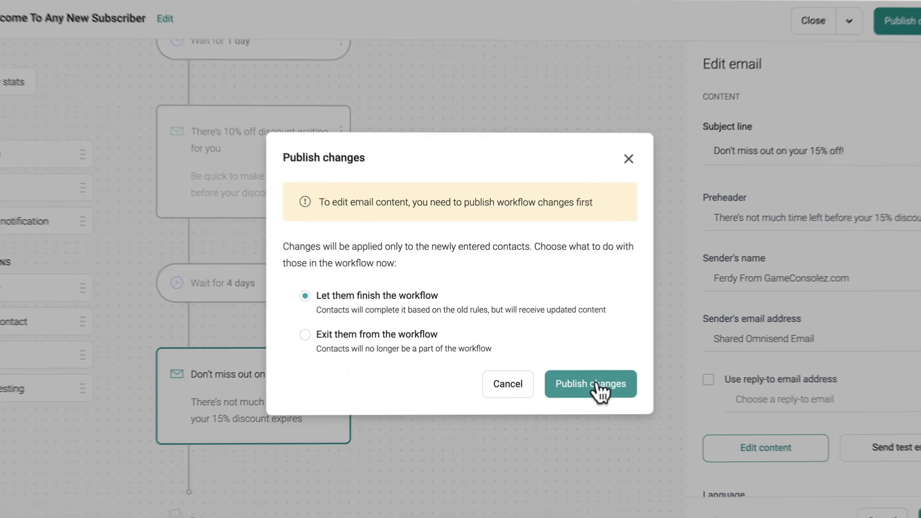
pyautogui.click(600, 389)
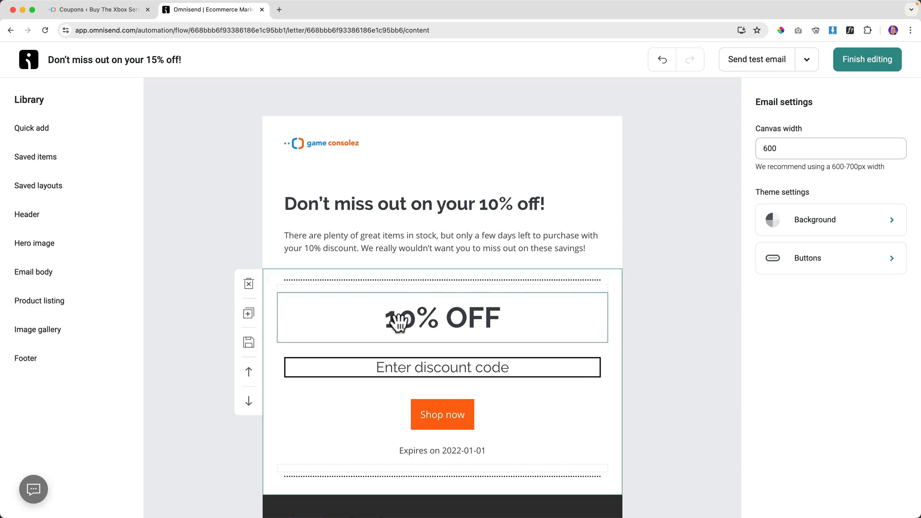
# Change the heading to 15% OFF and delete the code, Shop now and Expires on blocks.
pyautogui.click(407, 321)
pyautogui.write('5')
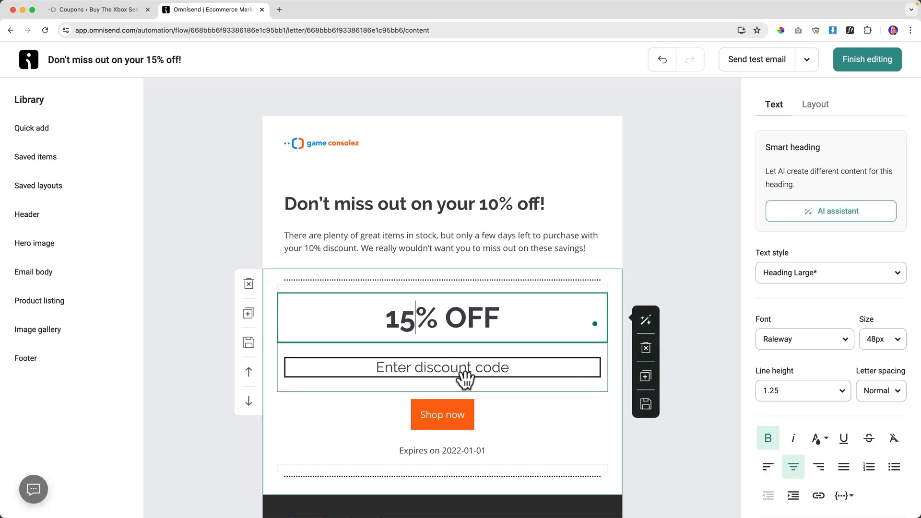
pyautogui.click(472, 381)
pyautogui.click(645, 372)
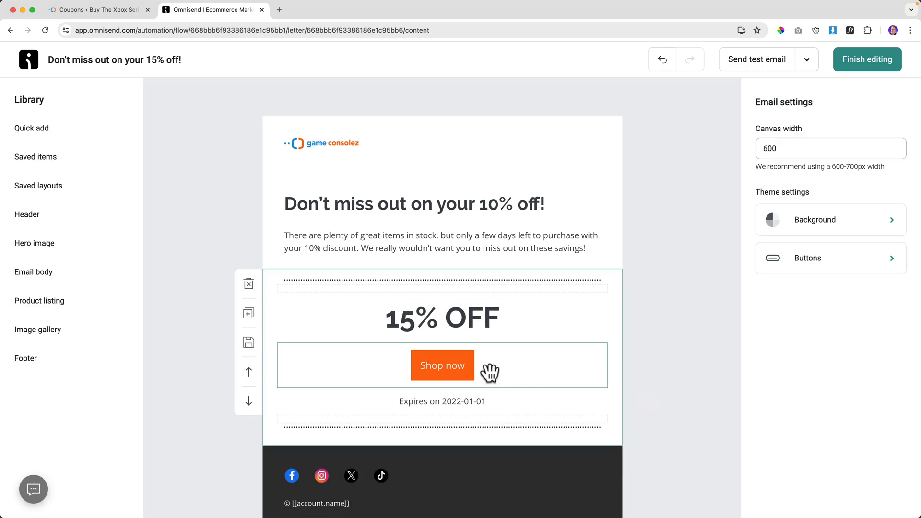
pyautogui.click(488, 371)
pyautogui.click(646, 370)
pyautogui.click(523, 365)
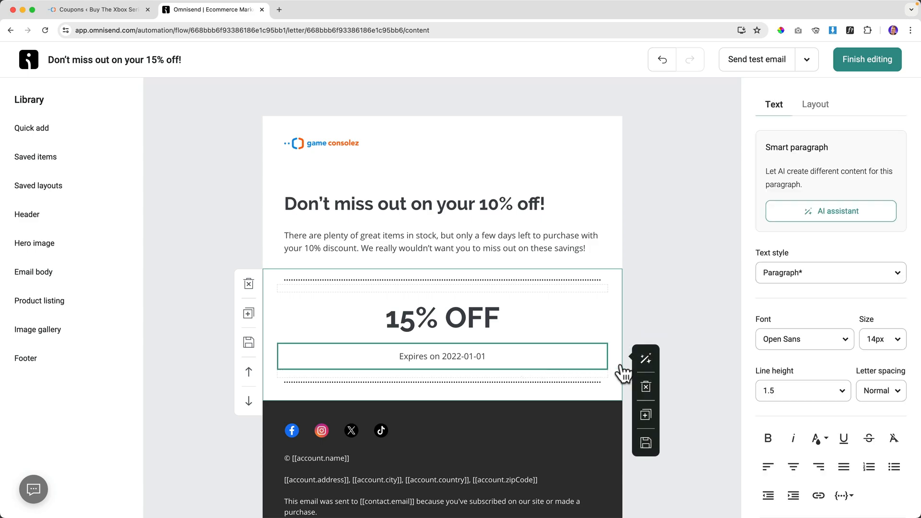
pyautogui.click(646, 389)
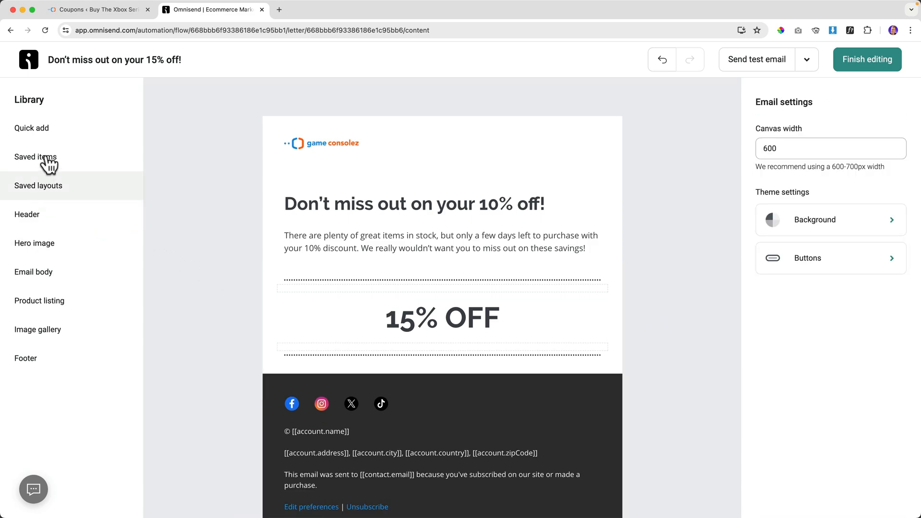
# Add a Unique discount block below 15% OFF with value 15% and a 2-day expiry.
pyautogui.click(43, 130)
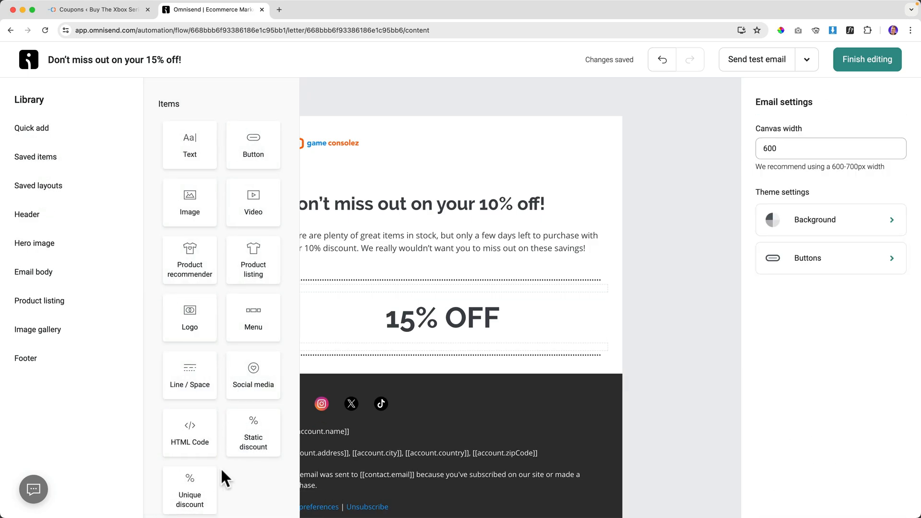
pyautogui.moveTo(230, 469); pyautogui.dragTo(431, 355)
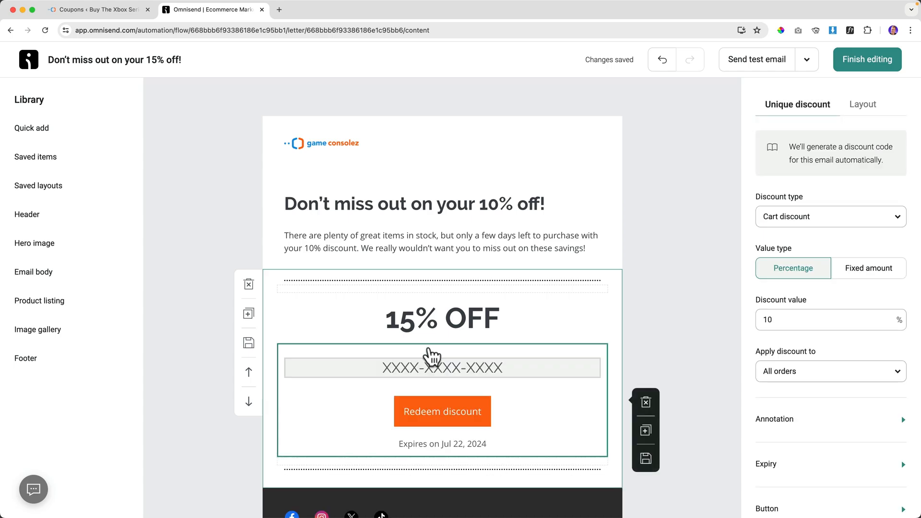
pyautogui.click(767, 320)
pyautogui.press('BackSpace')
pyautogui.write('5')
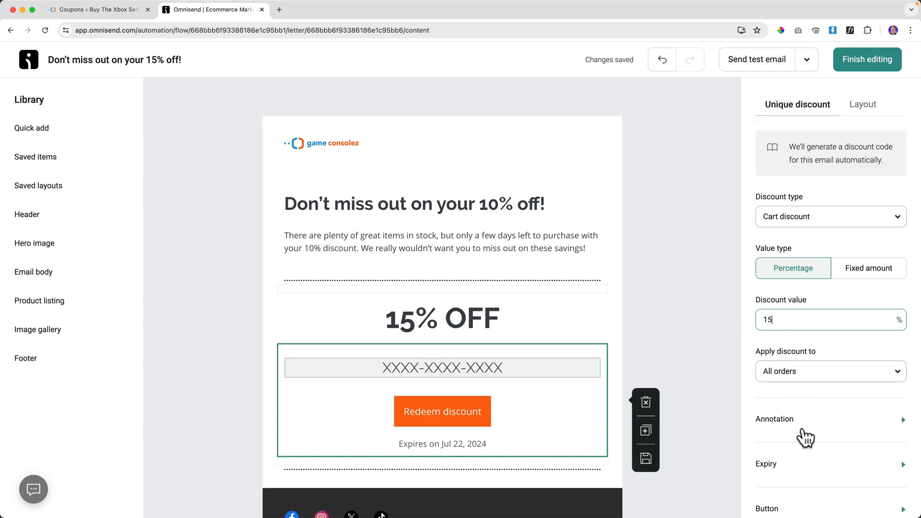
pyautogui.click(798, 467)
pyautogui.scroll(-1, 799, 451)
pyautogui.scroll(-3, 801, 451)
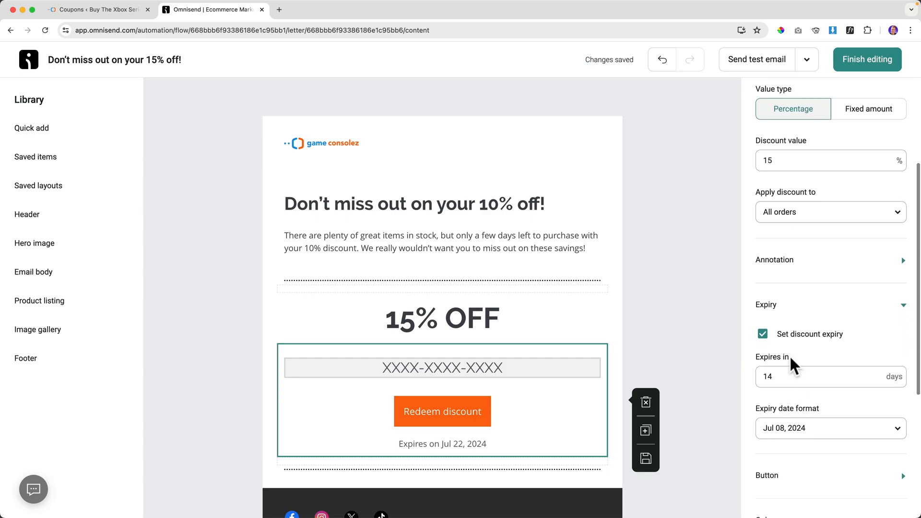
pyautogui.doubleClick(790, 376)
pyautogui.write('2')
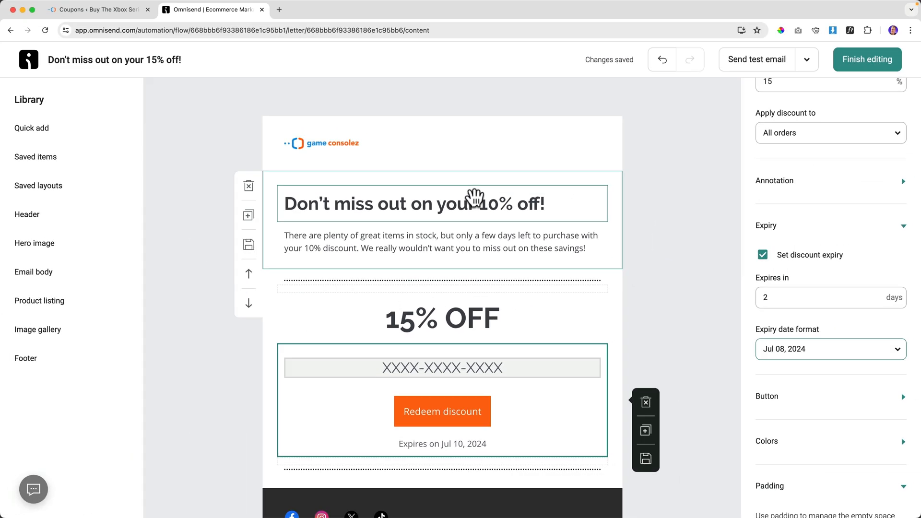
# Change the top heading's 10% to 15% off.
pyautogui.click(523, 115)
pyautogui.moveTo(520, 115); pyautogui.dragTo(507, 115)
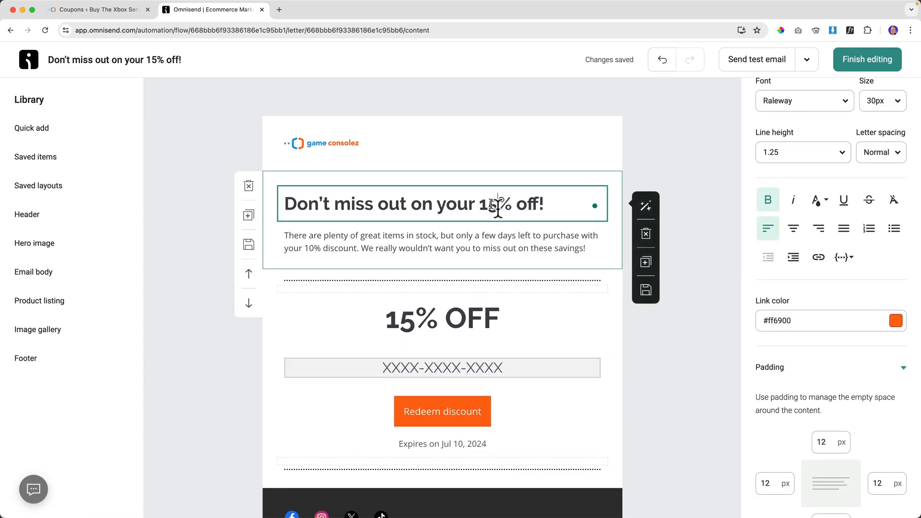
pyautogui.click(461, 233)
pyautogui.scroll(-4, 463, 288)
pyautogui.scroll(4, 462, 293)
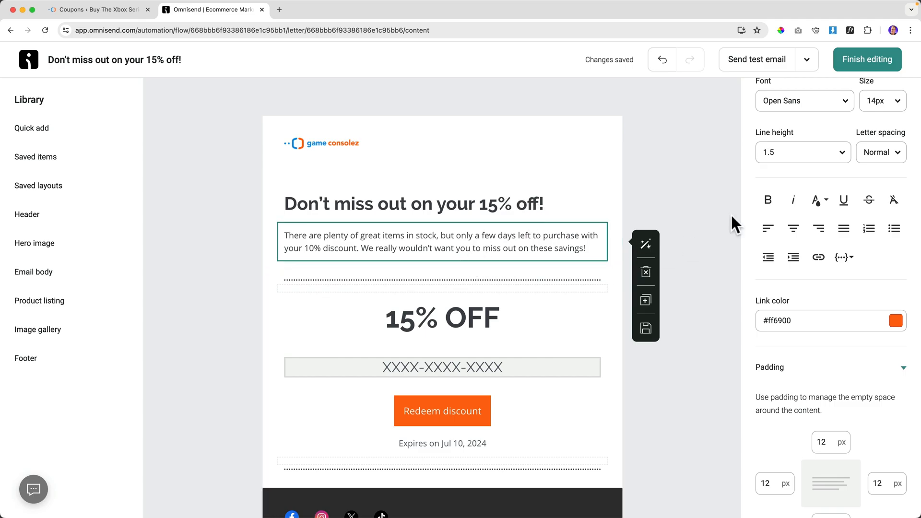
# Finish editing the email and return to the workflow canvas, closing the trigger settings.
pyautogui.click(864, 61)
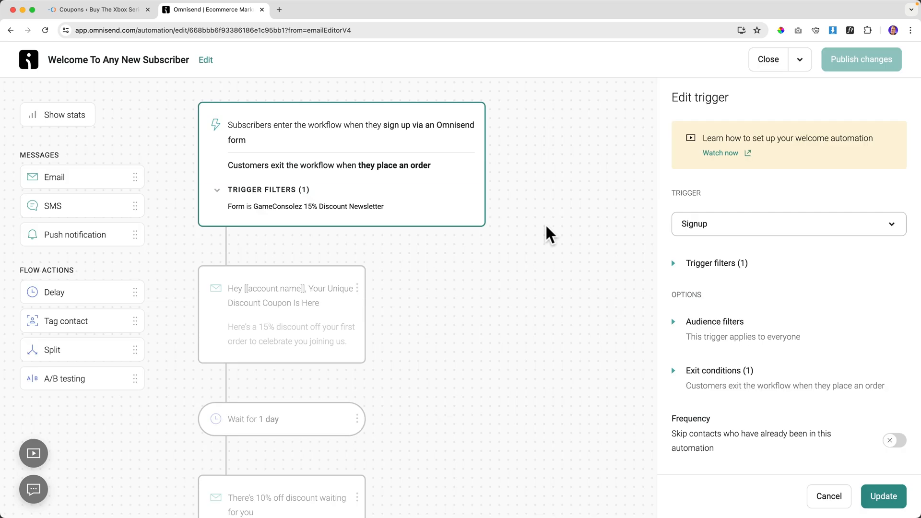
pyautogui.scroll(-7, 309, 317)
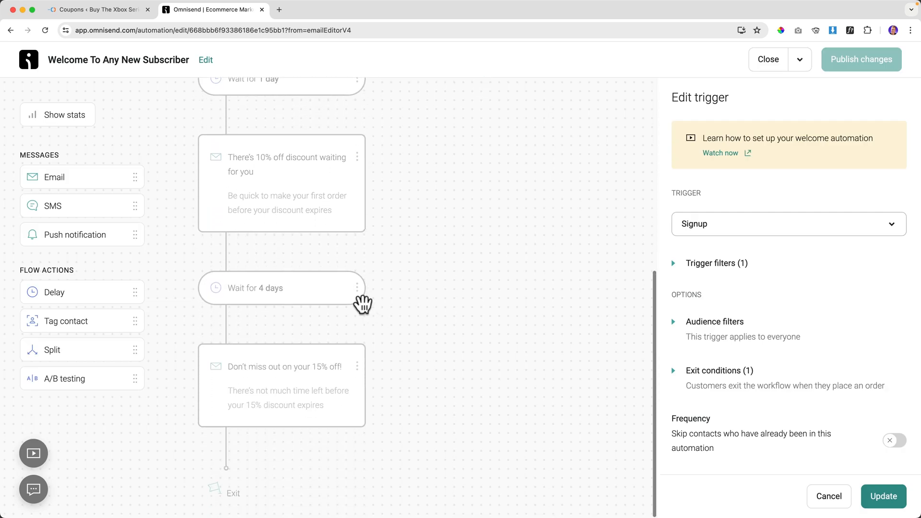
pyautogui.scroll(7, 299, 370)
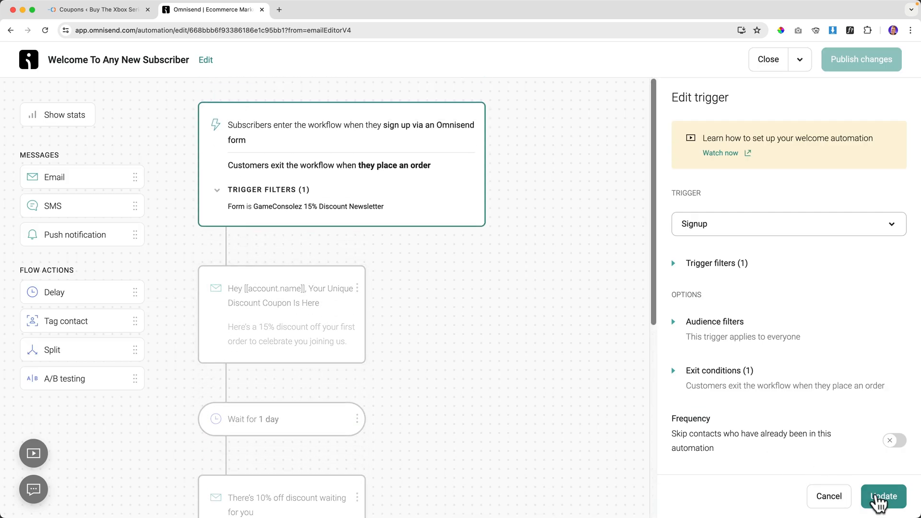
pyautogui.click(884, 498)
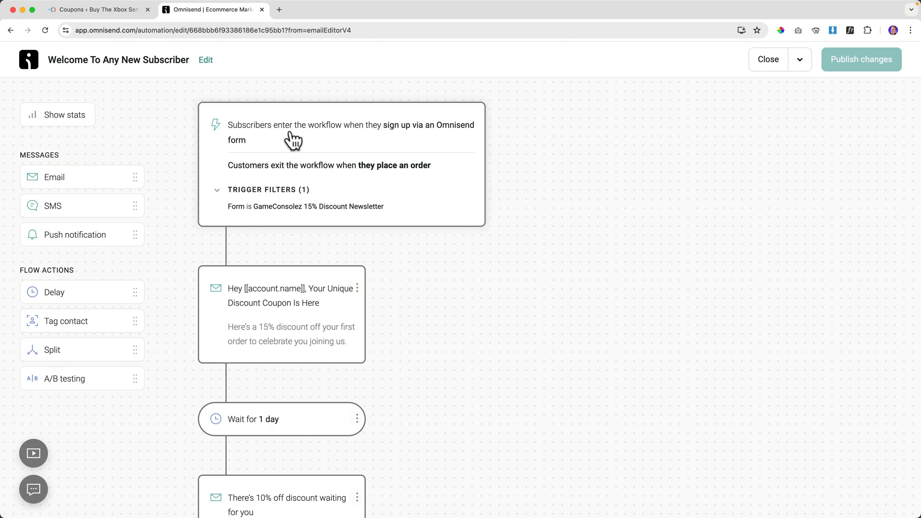
pyautogui.scroll(-3, 269, 140)
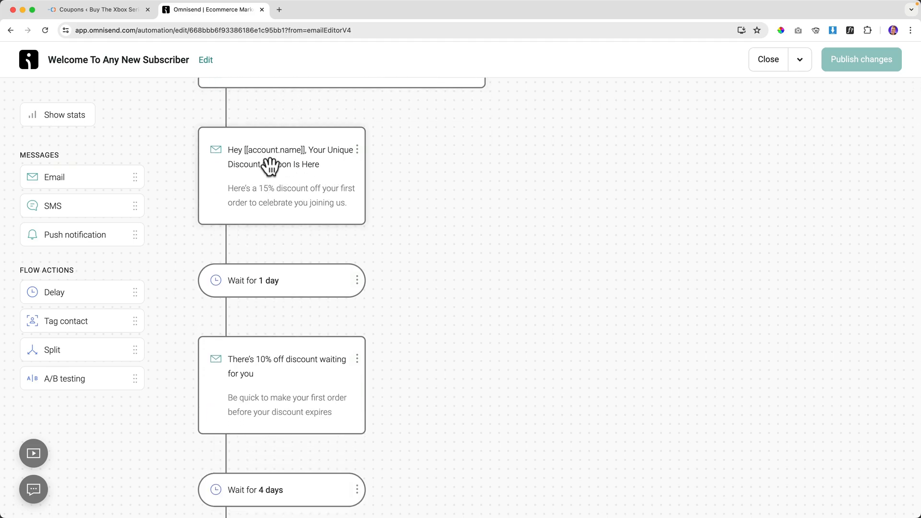
# Change the second email's subject to 'There's 15% Off Discount Waiting For You' and save it.
pyautogui.click(269, 166)
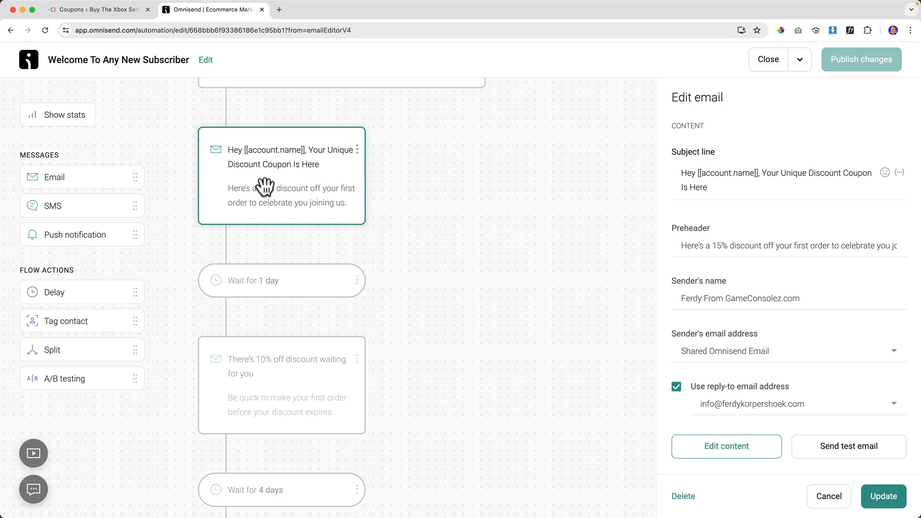
pyautogui.click(295, 405)
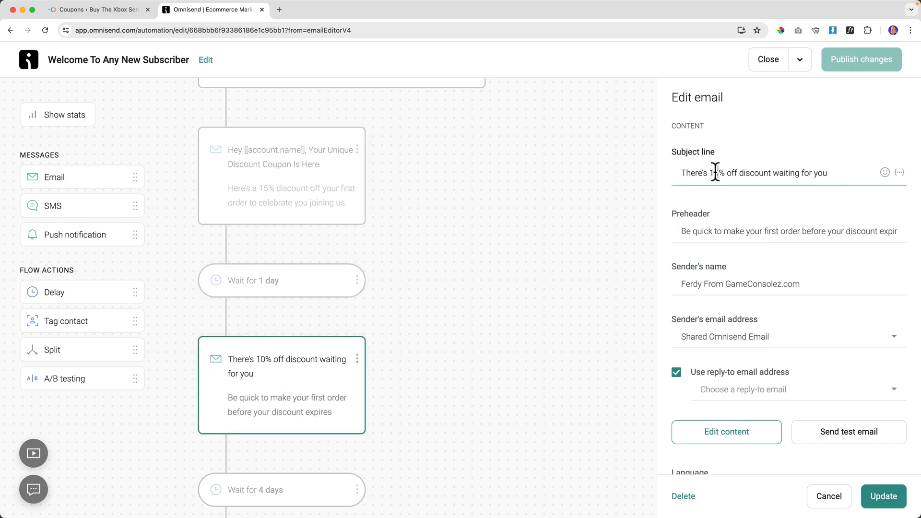
pyautogui.press('Tab')
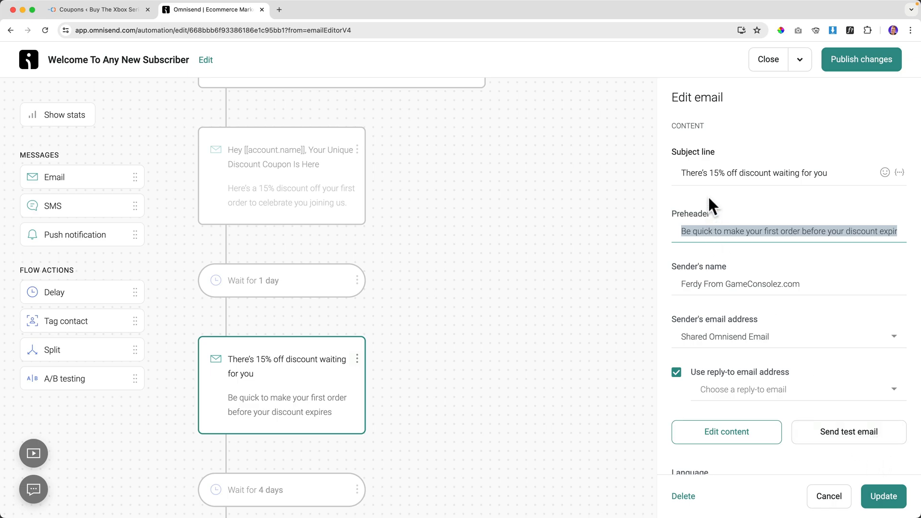
pyautogui.click(730, 172)
pyautogui.press('BackSpace')
pyautogui.write('O')
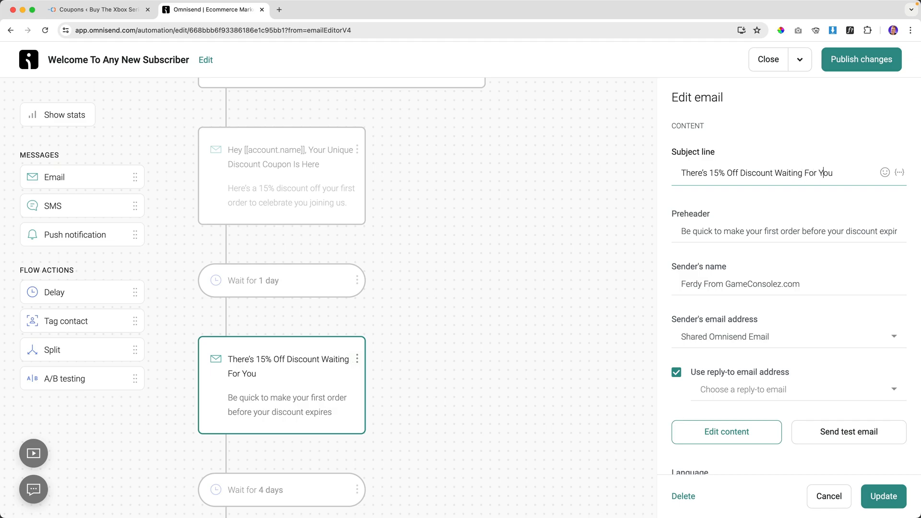
pyautogui.click(885, 499)
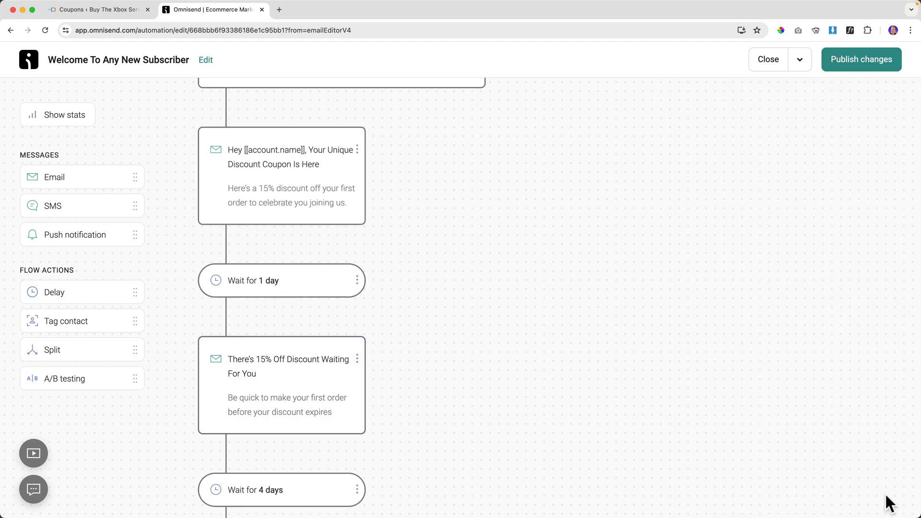
# Publish the workflow changes, letting current contacts finish the workflow.
pyautogui.click(841, 76)
pyautogui.click(326, 278)
pyautogui.click(557, 348)
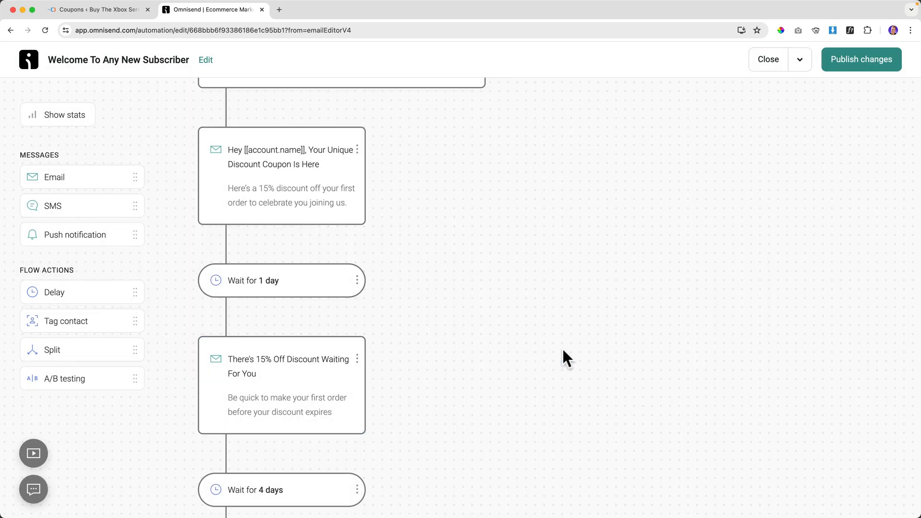
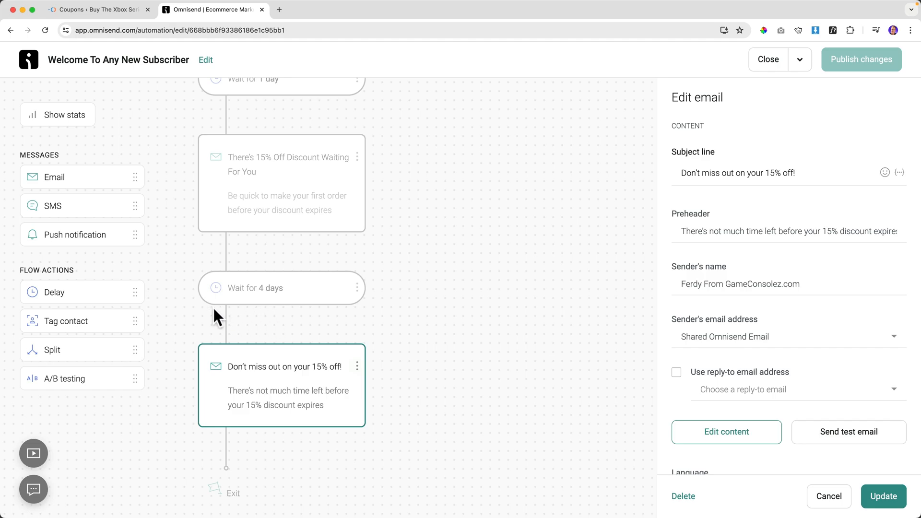
# Add an A/B test after 'Wait for 4 days' with the 15%-off email in path A and its clone in path B.
pyautogui.moveTo(52, 379); pyautogui.dragTo(248, 332)
pyautogui.scroll(-4, 248, 332)
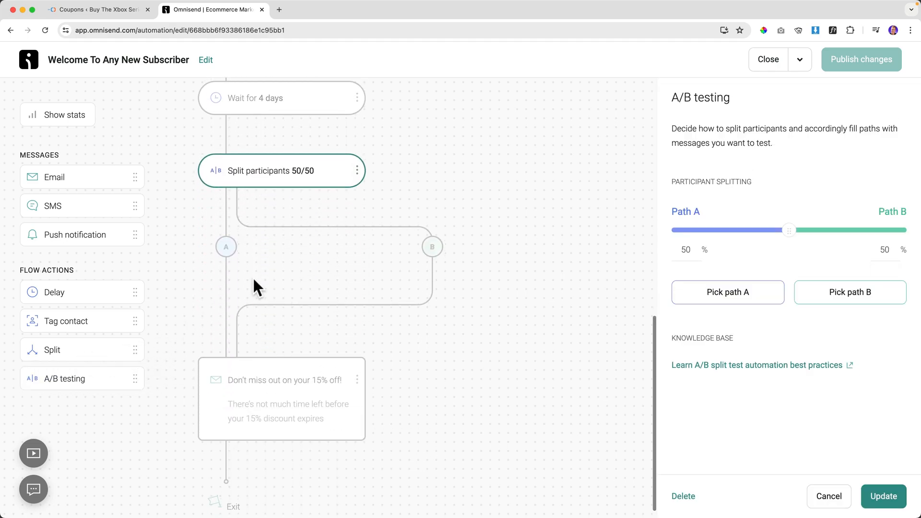
pyautogui.moveTo(236, 376); pyautogui.dragTo(228, 270)
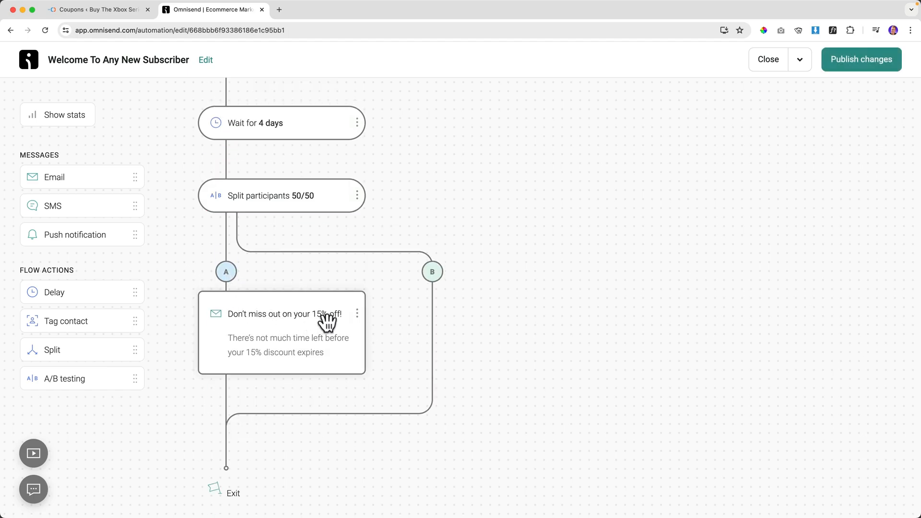
pyautogui.click(357, 314)
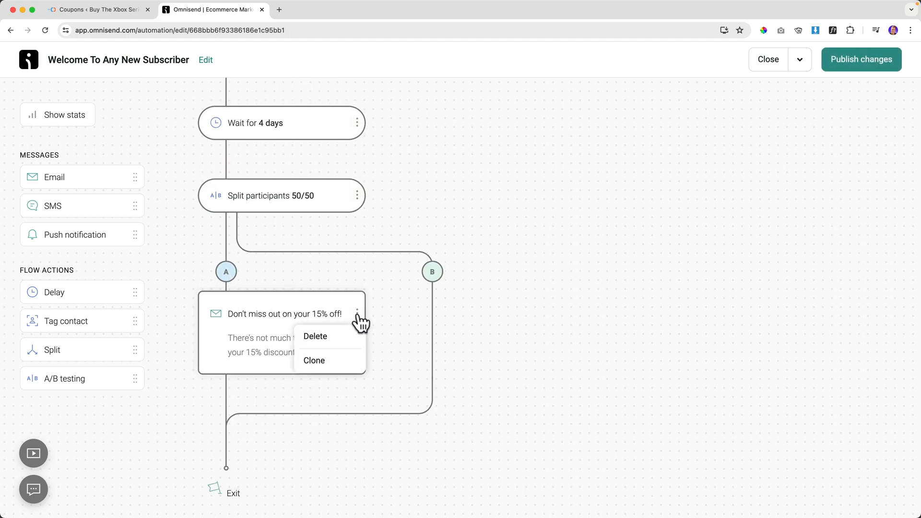
pyautogui.click(327, 367)
pyautogui.moveTo(236, 431)
pyautogui.mouseDown()
pyautogui.moveTo(422, 339)
pyautogui.moveTo(422, 275)
pyautogui.mouseUp()
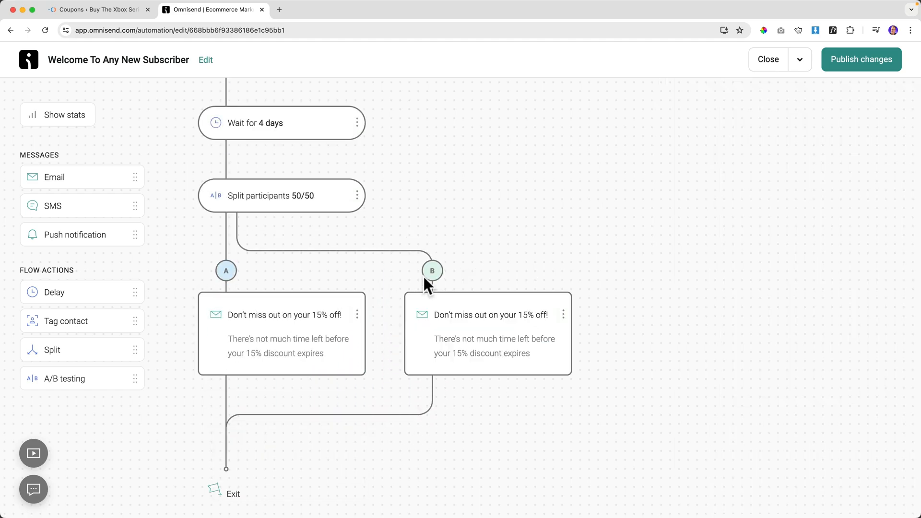
pyautogui.click(460, 314)
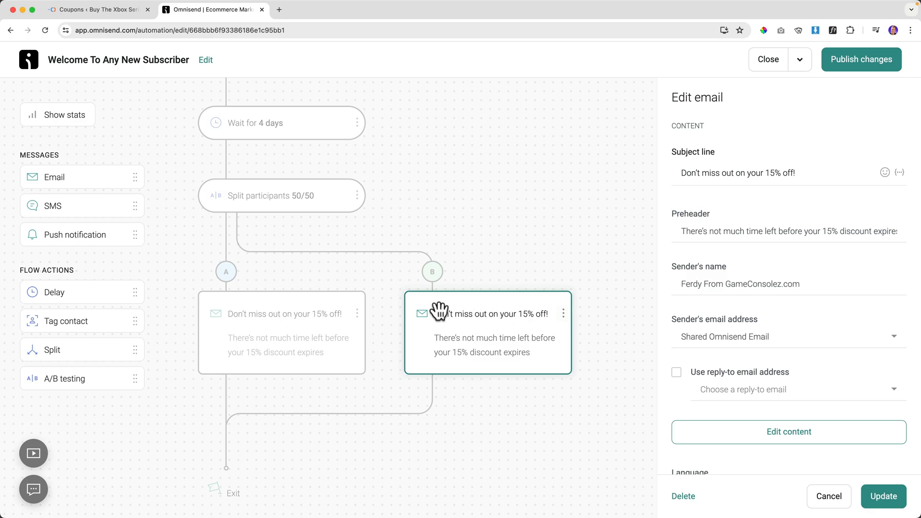
# Change email B's subject to '20% Discount For The Next 24 Hours' with an emoji, and its preheader to 20%.
pyautogui.tripleClick(763, 172)
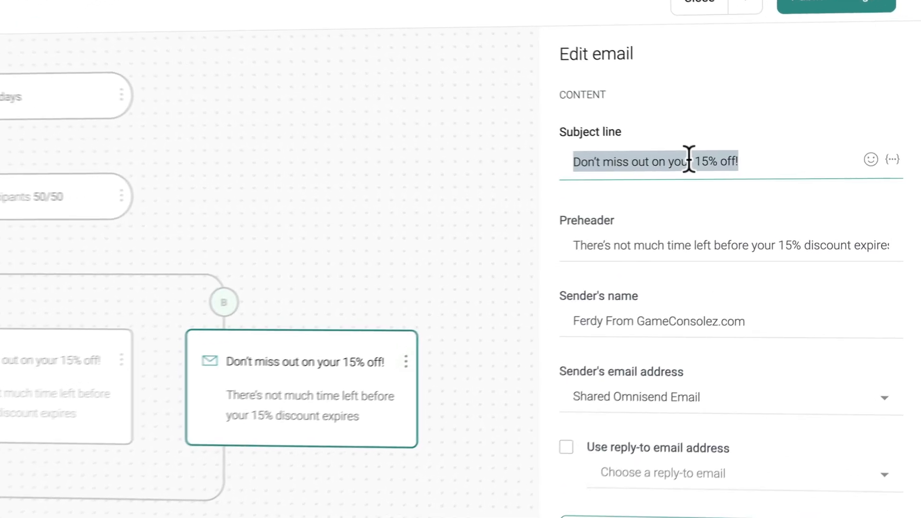
pyautogui.press('BackSpace')
pyautogui.write('20% Discount For The Next 2')
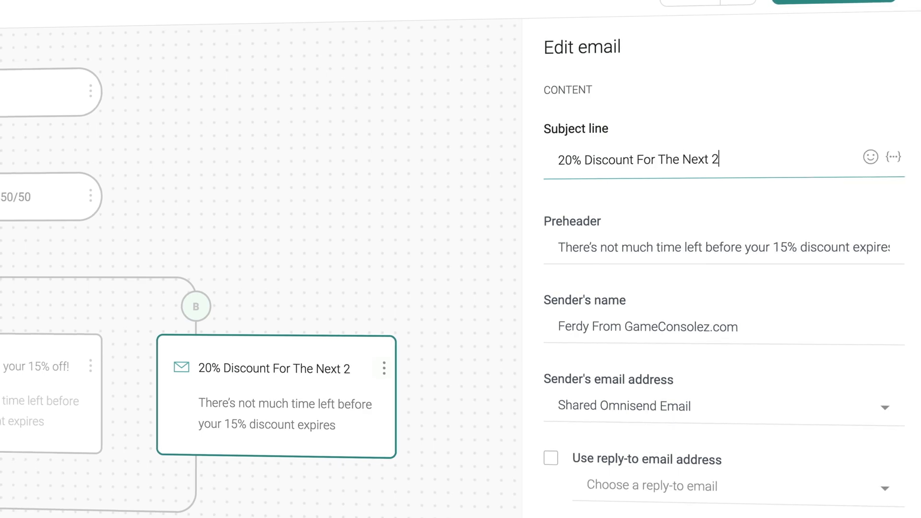
pyautogui.write('urw')
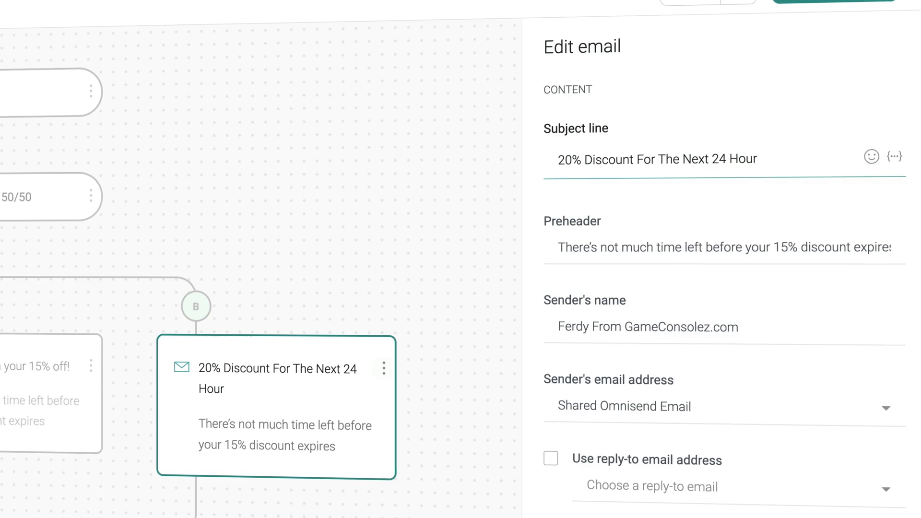
pyautogui.press('ctrl+super+space')
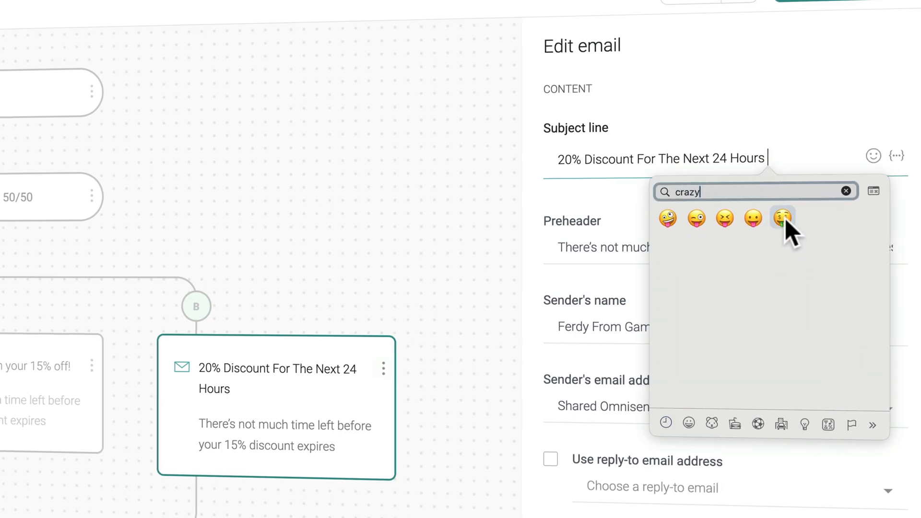
pyautogui.click(787, 221)
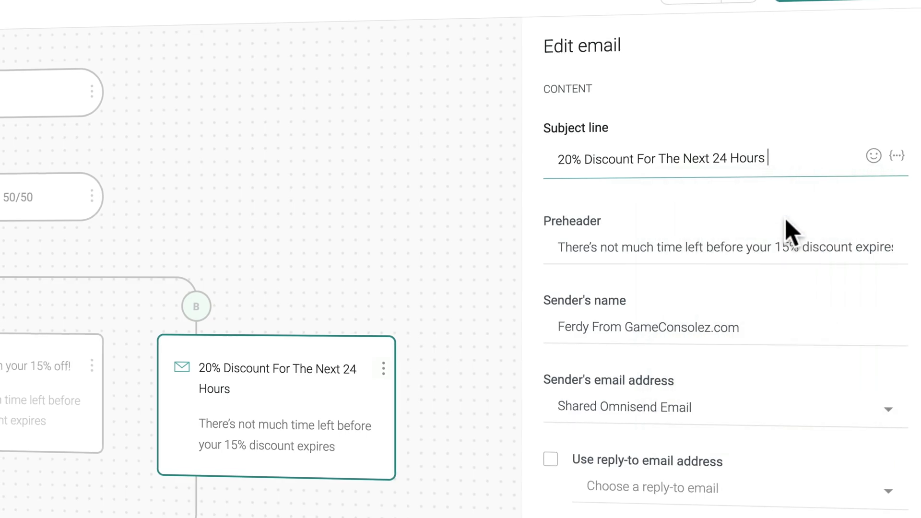
pyautogui.click(800, 158)
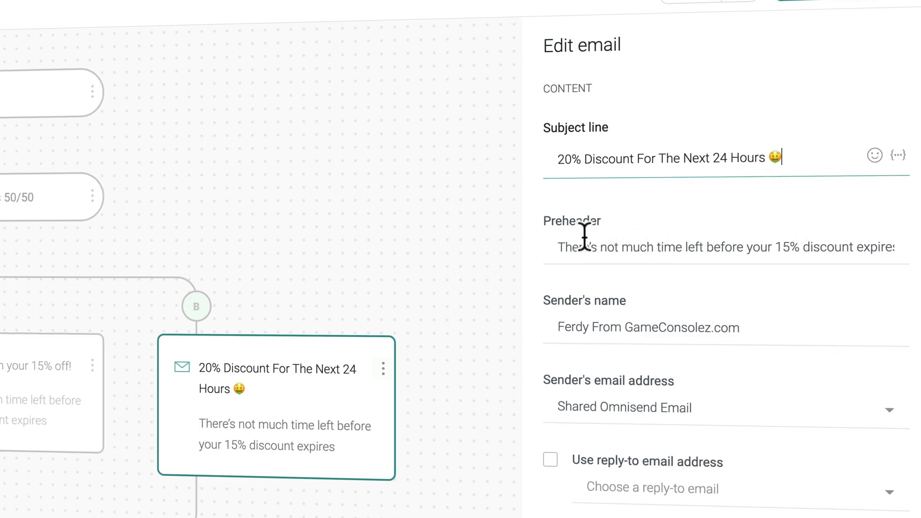
pyautogui.moveTo(791, 247); pyautogui.dragTo(779, 248)
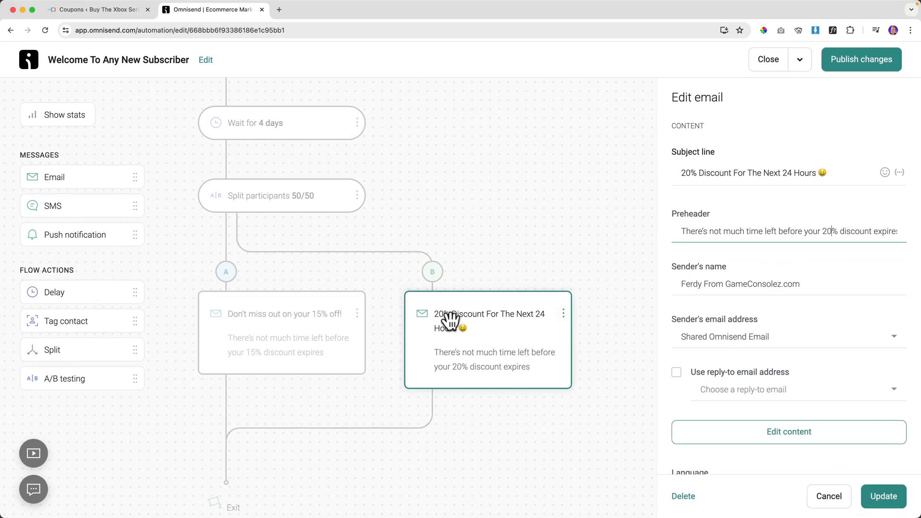
# Save and publish the workflow changes, letting current contacts finish, to edit the email's content.
pyautogui.click(782, 436)
pyautogui.click(606, 302)
pyautogui.click(352, 301)
pyautogui.click(589, 374)
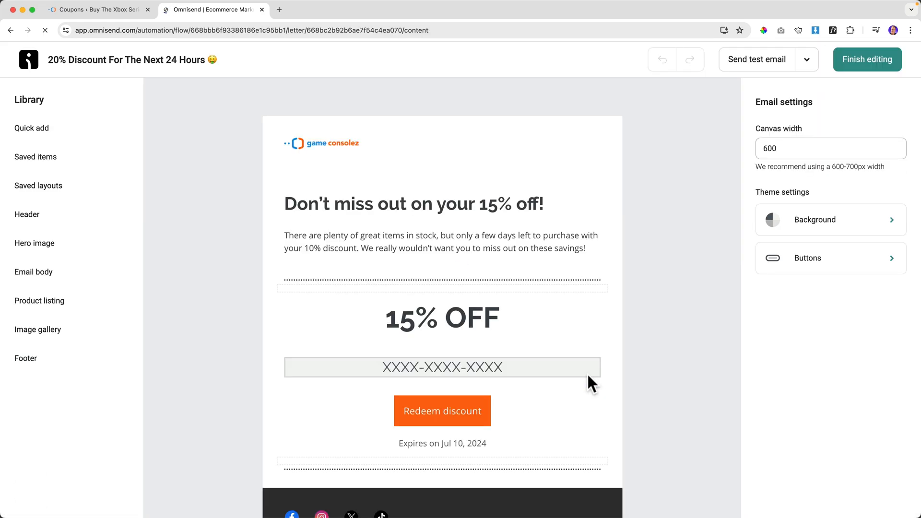
# Change the heading to '20% OFF' and remove the old discount code block.
pyautogui.click(420, 318)
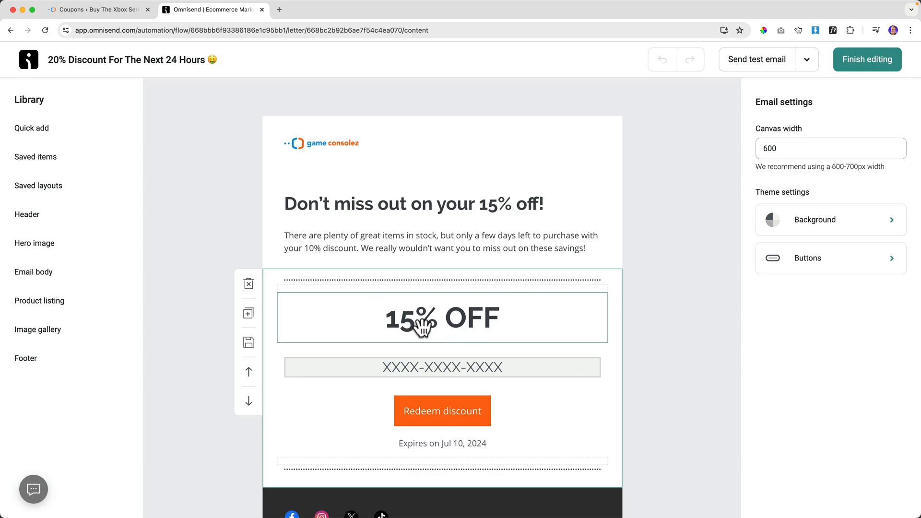
pyautogui.moveTo(416, 318); pyautogui.dragTo(388, 321)
pyautogui.write('20')
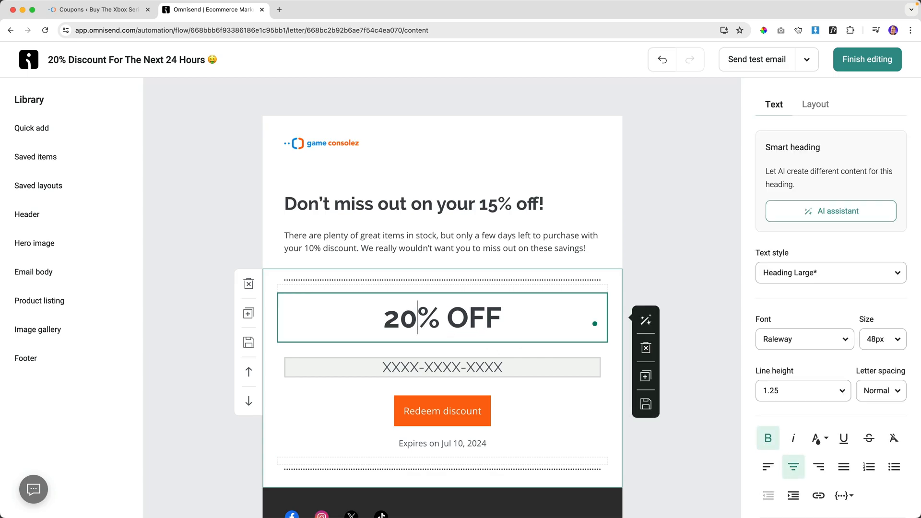
pyautogui.click(390, 370)
pyautogui.click(646, 403)
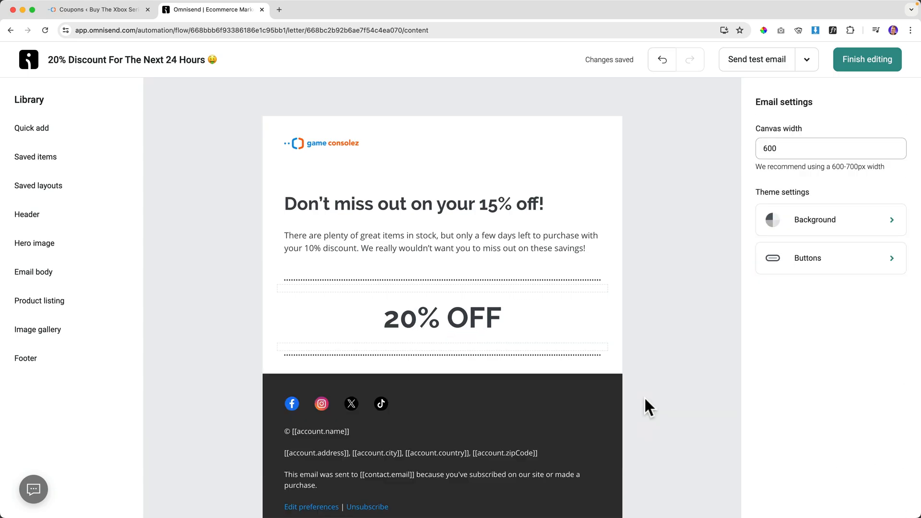
# Add a unique discount block worth 20% that expires after 2 days.
pyautogui.click(79, 132)
pyautogui.scroll(-3, 235, 370)
pyautogui.moveTo(191, 362); pyautogui.dragTo(440, 356)
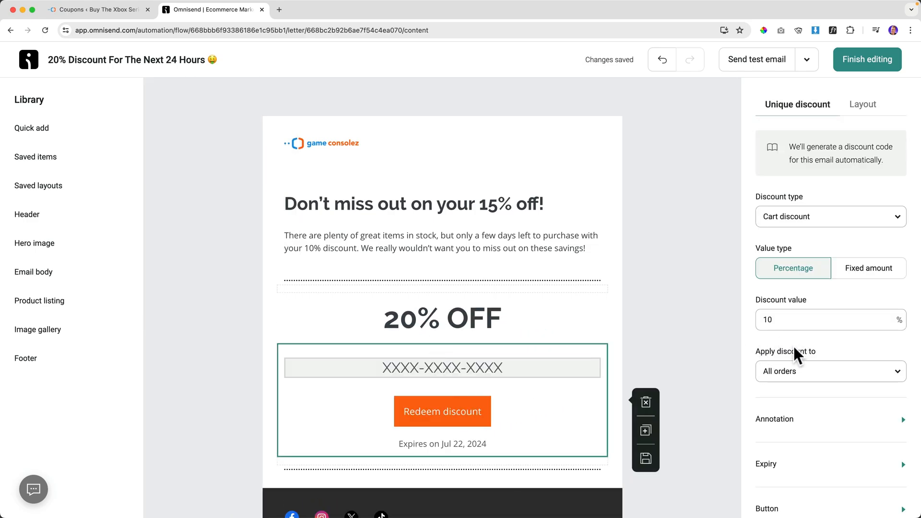
pyautogui.scroll(-3, 797, 358)
pyautogui.moveTo(783, 217); pyautogui.dragTo(750, 218)
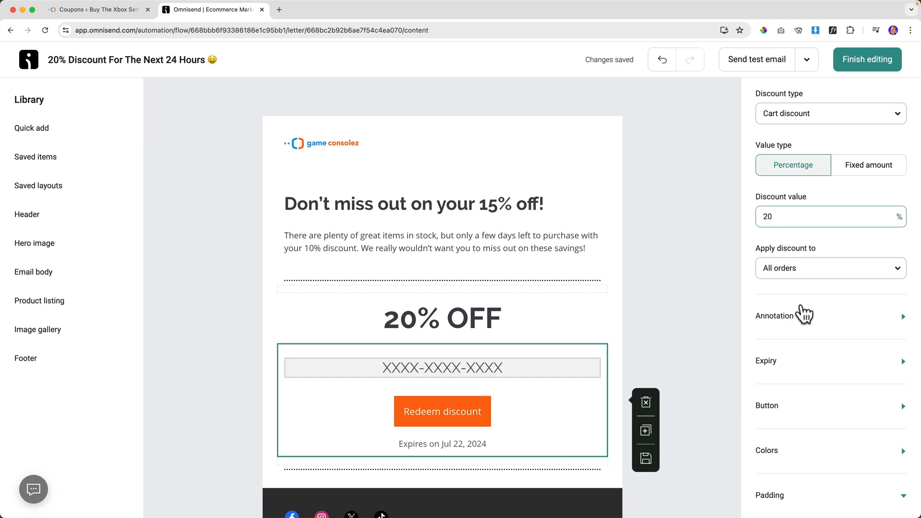
pyautogui.click(802, 368)
pyautogui.scroll(-2, 787, 365)
pyautogui.moveTo(781, 357); pyautogui.dragTo(751, 354)
pyautogui.write('2')
# Change the headline's 15 to 20 and return to the workflow.
pyautogui.click(515, 225)
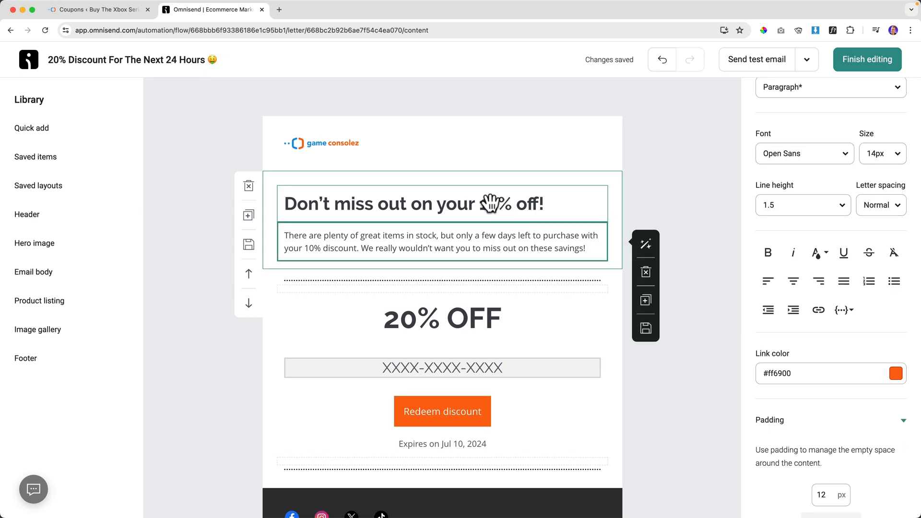
pyautogui.doubleClick(490, 204)
pyautogui.write('20')
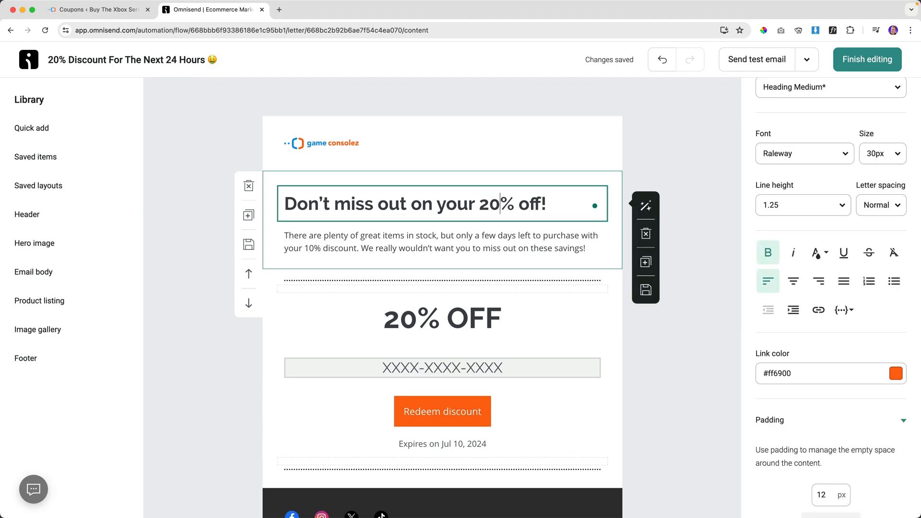
pyautogui.click(859, 57)
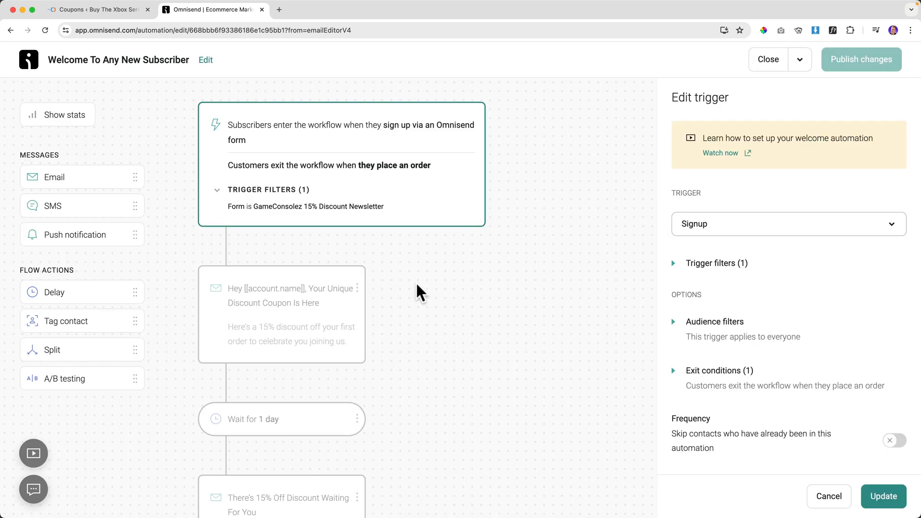
# Compare the settings of the path A 15%-off email and the path B 20% email.
pyautogui.scroll(-10, 412, 290)
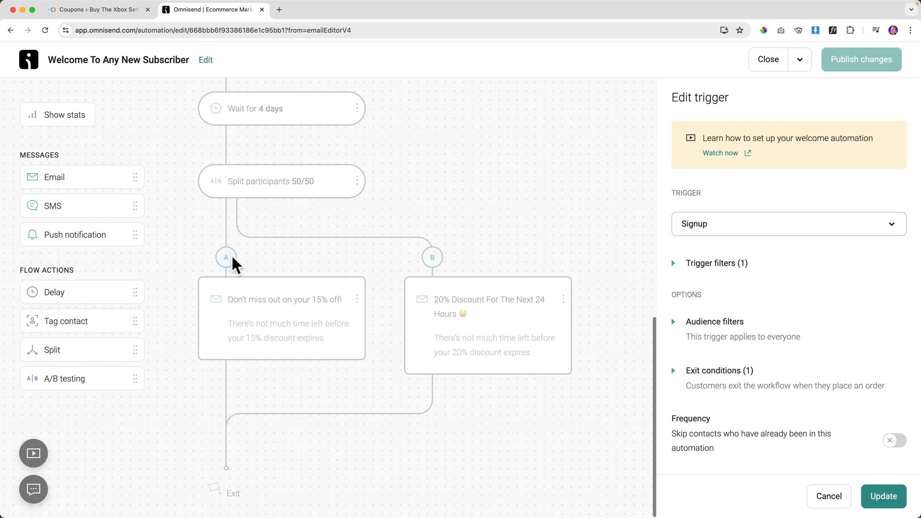
pyautogui.click(242, 302)
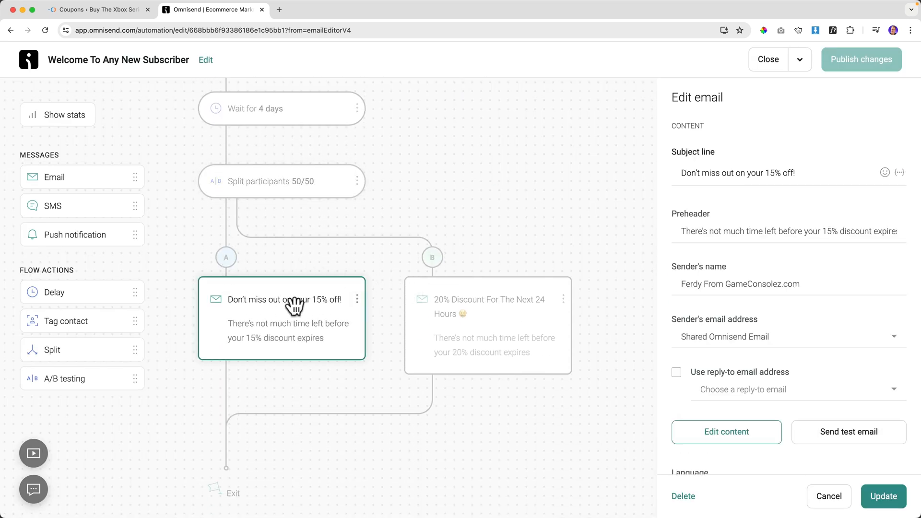
pyautogui.click(462, 303)
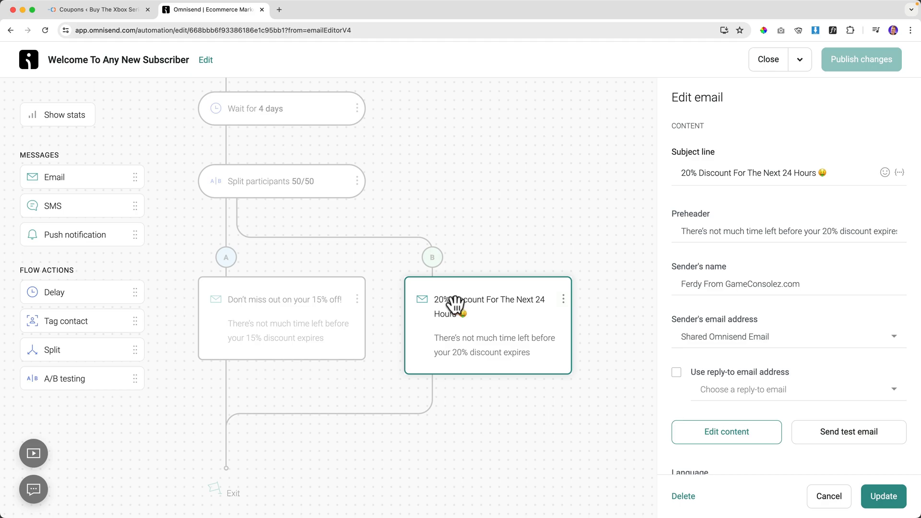
pyautogui.scroll(5, 304, 303)
pyautogui.scroll(-5, 309, 237)
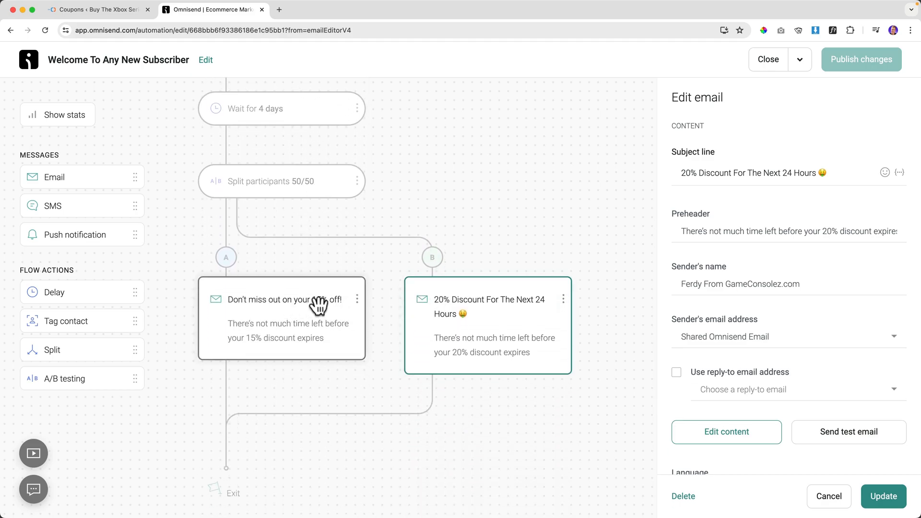
pyautogui.click(270, 305)
pyautogui.click(467, 304)
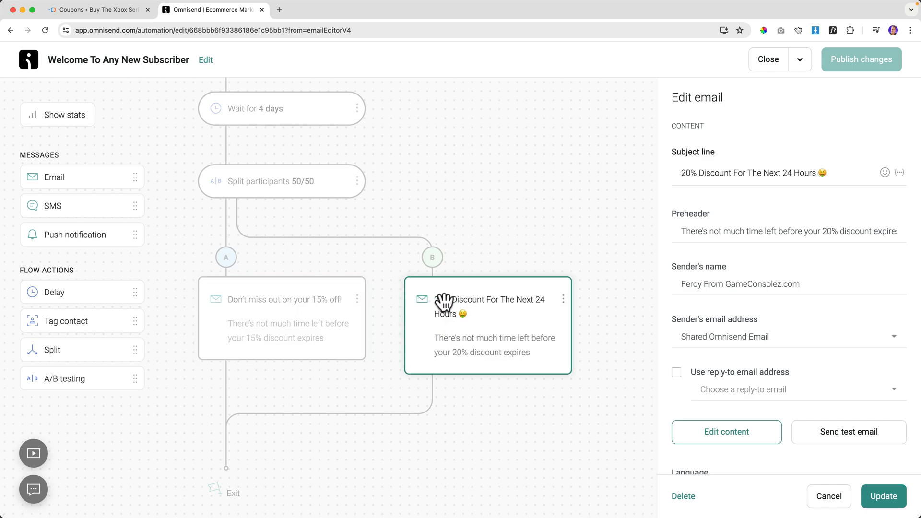
pyautogui.click(264, 300)
pyautogui.click(458, 315)
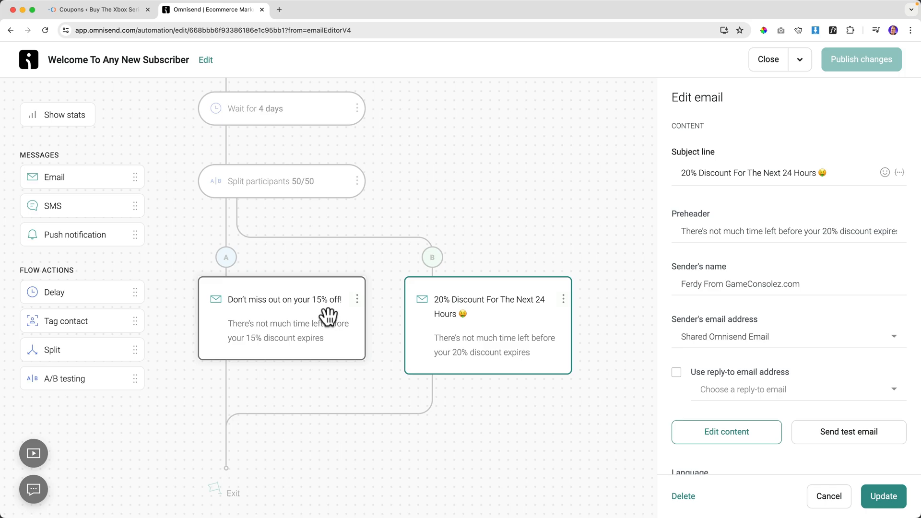
pyautogui.scroll(10, 378, 332)
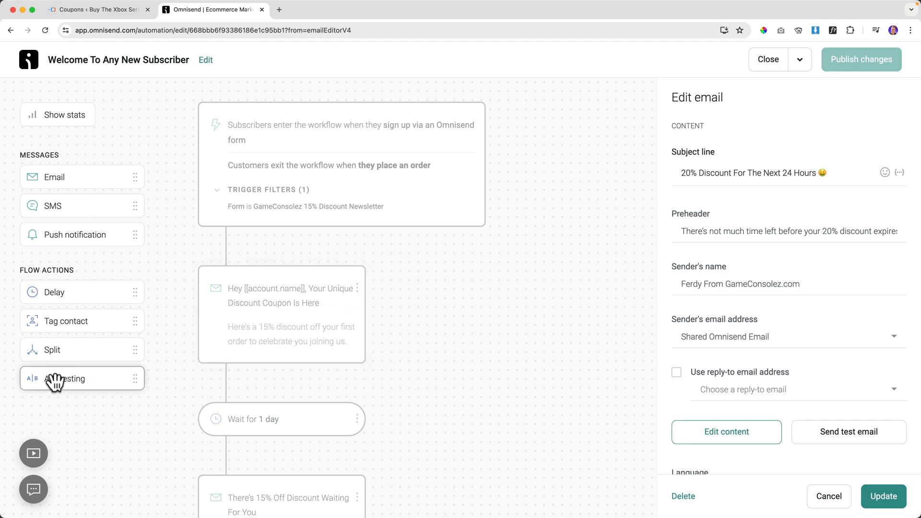
# Add an A/B test above the welcome email, with the email in path A and its clone in path B.
pyautogui.moveTo(56, 383); pyautogui.dragTo(237, 254)
pyautogui.scroll(-3, 238, 417)
pyautogui.moveTo(237, 416); pyautogui.dragTo(227, 303)
pyautogui.click(357, 320)
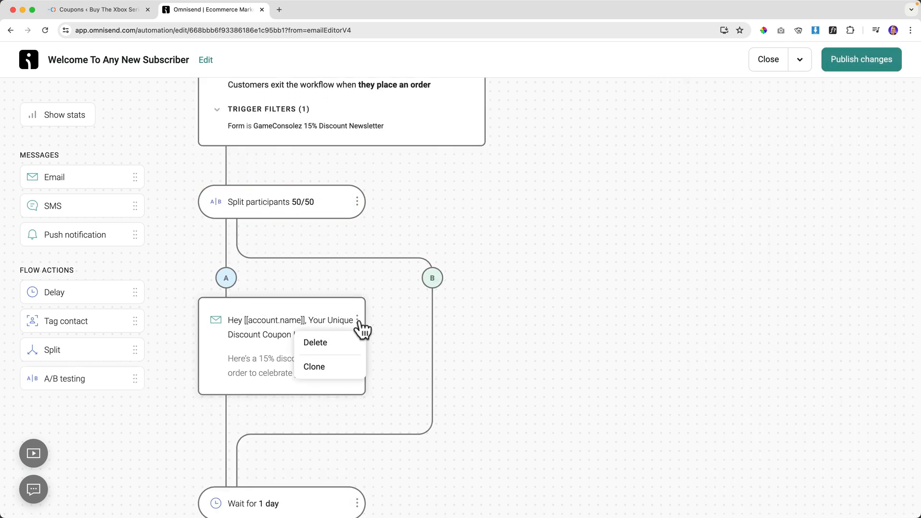
pyautogui.click(333, 370)
pyautogui.moveTo(243, 411)
pyautogui.mouseDown()
pyautogui.moveTo(438, 294)
pyautogui.moveTo(436, 254)
pyautogui.mouseUp()
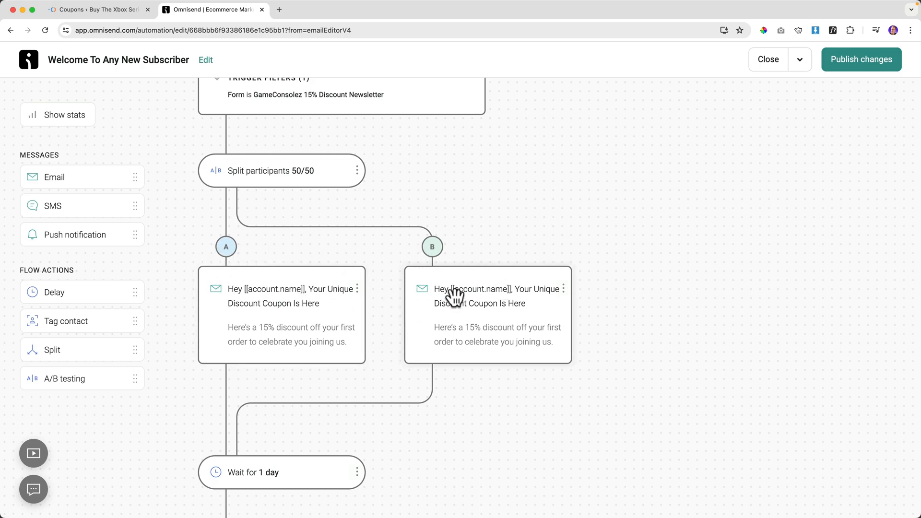
# Open path B's welcome email content, saving the workflow and letting current contacts finish.
pyautogui.click(479, 298)
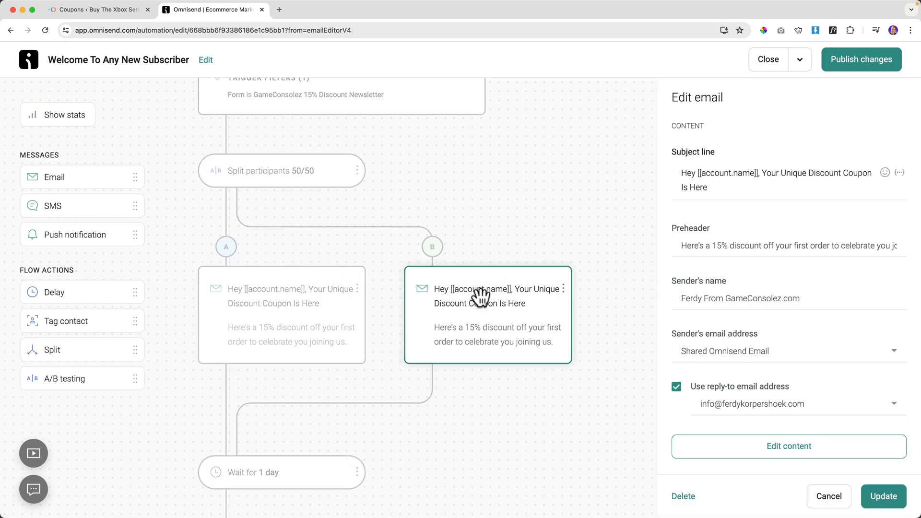
pyautogui.click(757, 447)
pyautogui.click(586, 301)
pyautogui.click(401, 303)
# Publish the workflow and retitle path B's heading 'Here Is Your Discount' in bold.
pyautogui.click(573, 374)
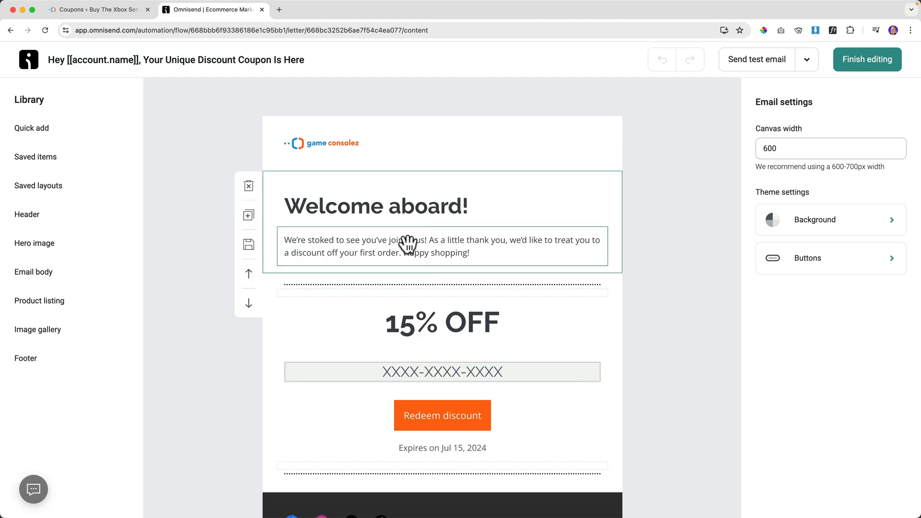
pyautogui.tripleClick(420, 211)
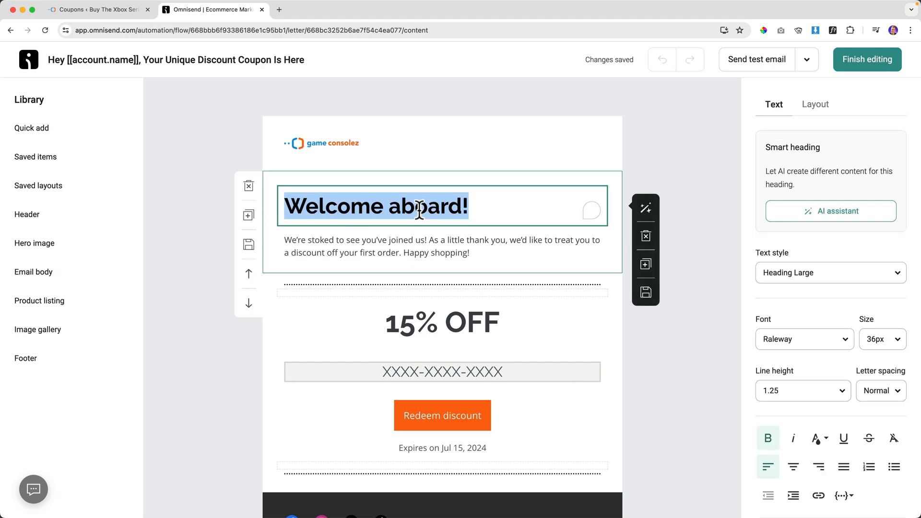
pyautogui.write('Here Is Your Discount')
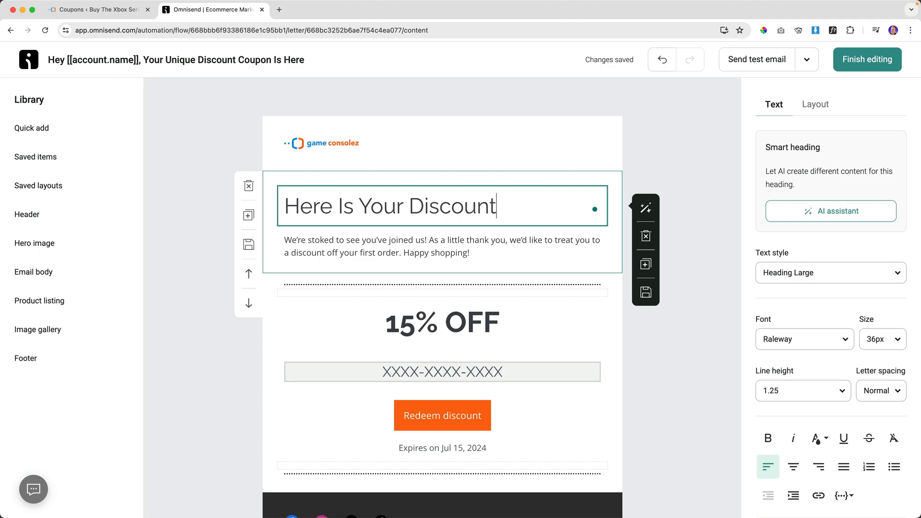
pyautogui.press('super+a')
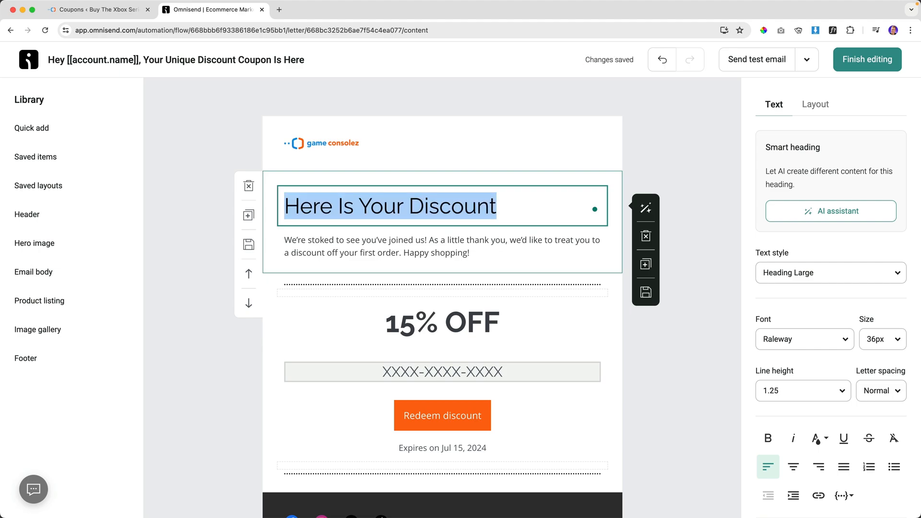
pyautogui.press('super+b')
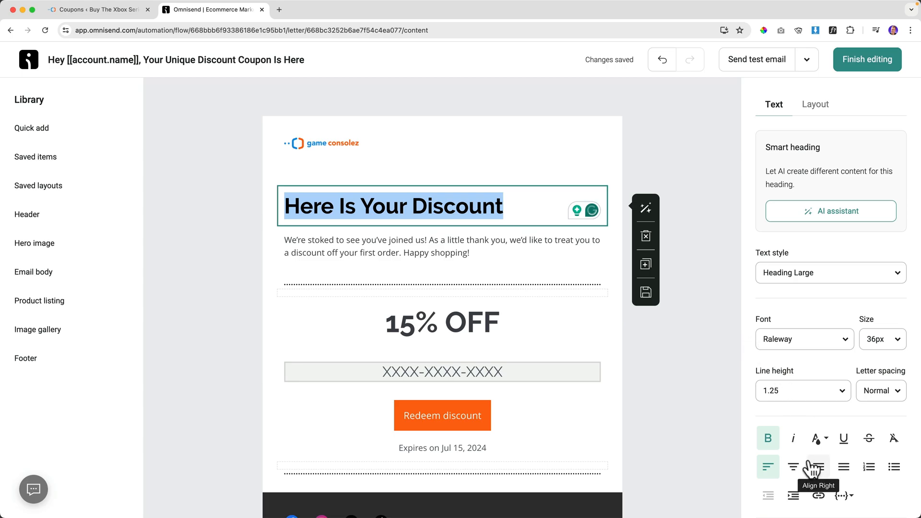
# Centre the heading and the body paragraph, then finish editing.
pyautogui.click(796, 468)
pyautogui.click(484, 254)
pyautogui.click(794, 467)
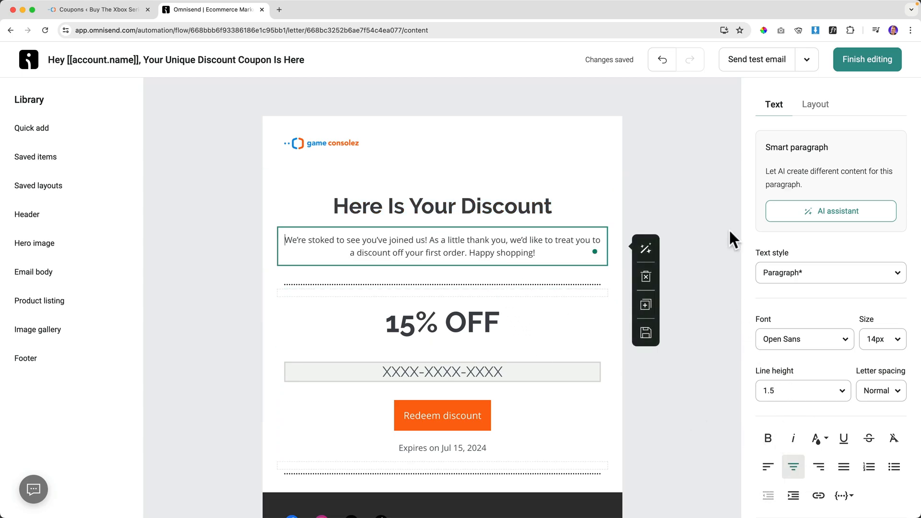
pyautogui.click(865, 62)
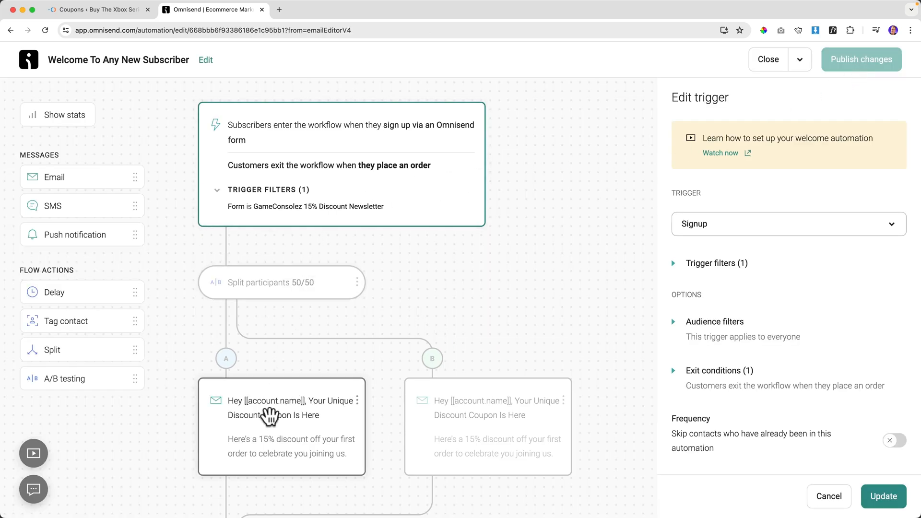
# Centre the heading and body paragraph of path A's welcome email.
pyautogui.click(268, 416)
pyautogui.click(730, 447)
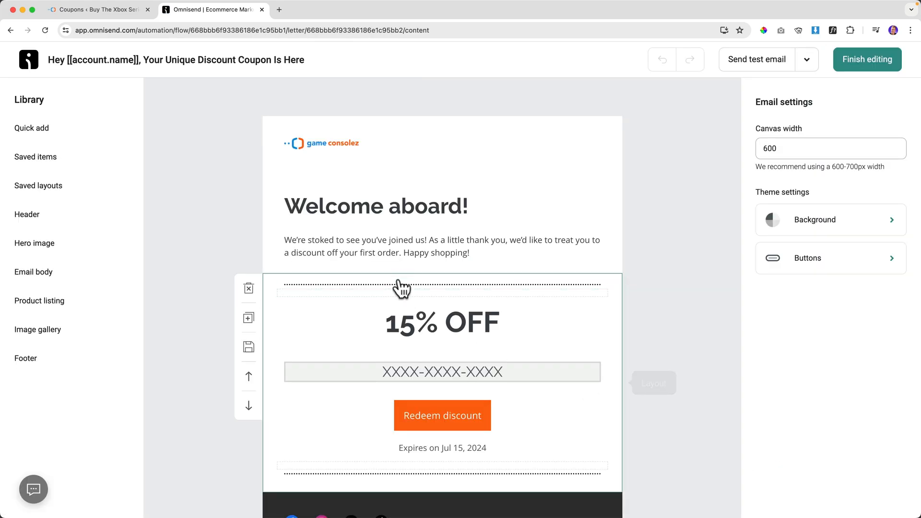
pyautogui.click(406, 208)
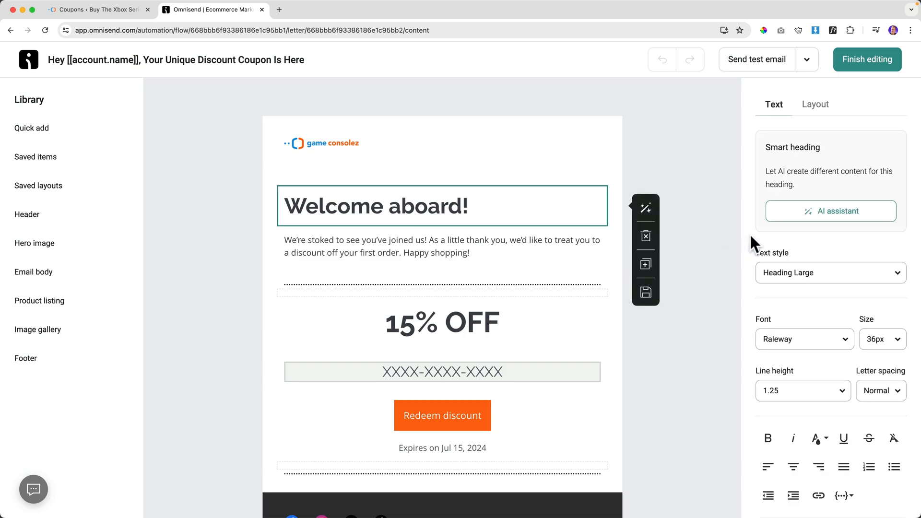
pyautogui.click(794, 468)
pyautogui.click(482, 261)
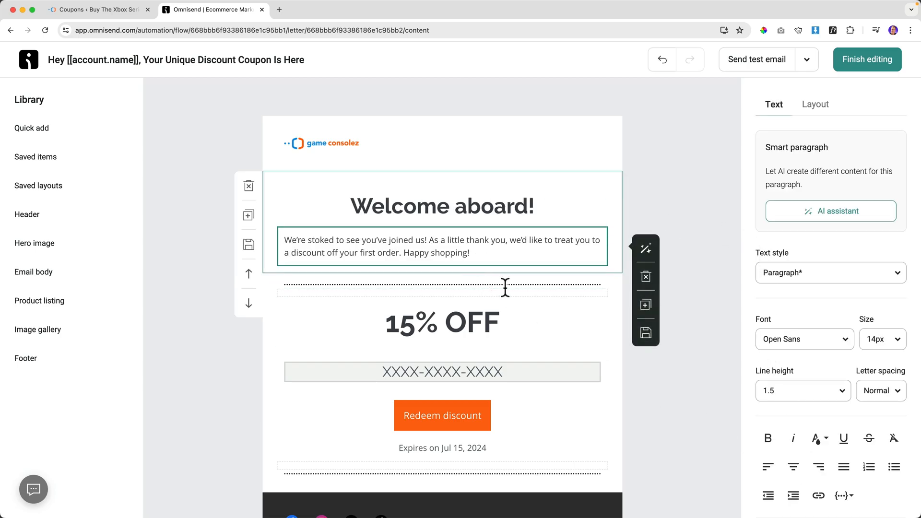
pyautogui.click(794, 468)
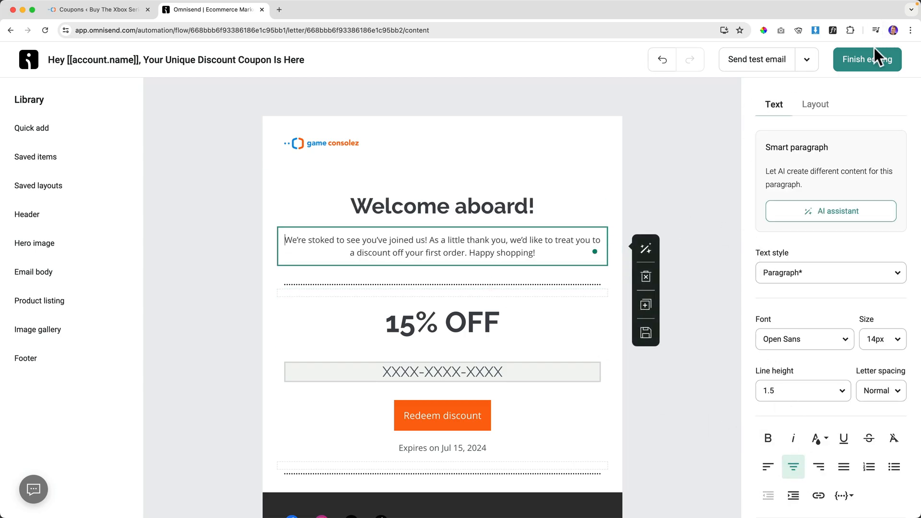
pyautogui.click(868, 62)
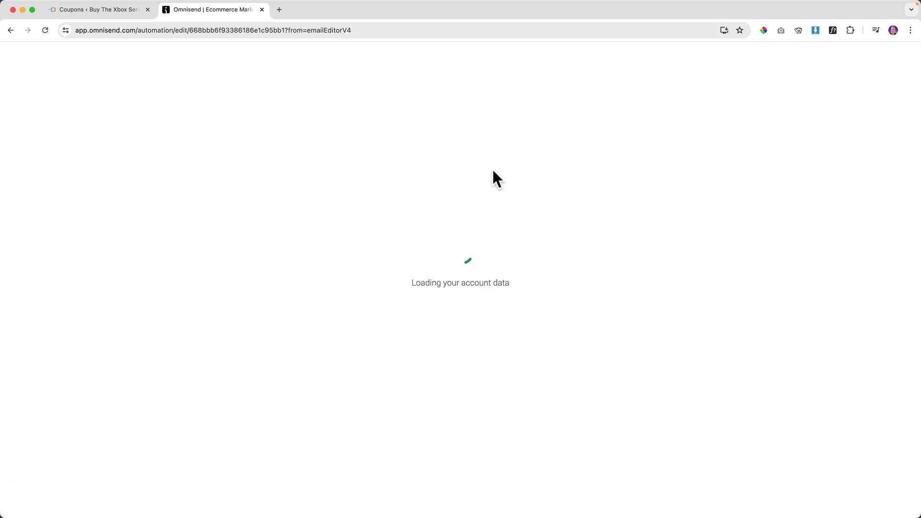
# Add an A/B test before the 15%-off reminder email, move it into path A and clone it.
pyautogui.scroll(-5, 288, 232)
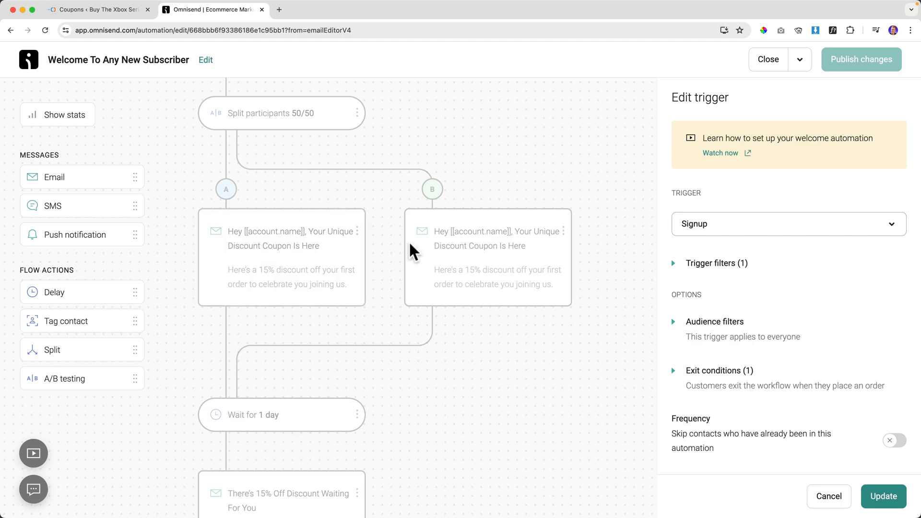
pyautogui.scroll(-6, 473, 243)
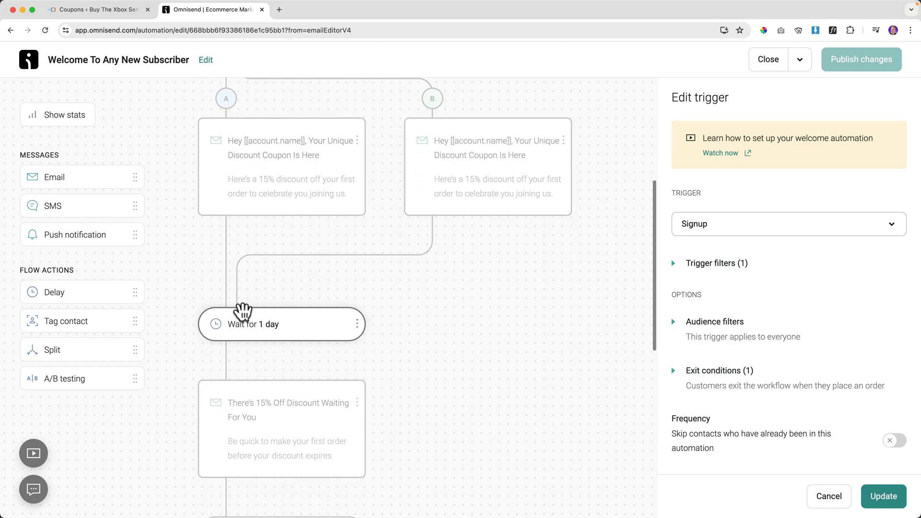
pyautogui.moveTo(77, 380); pyautogui.dragTo(248, 264)
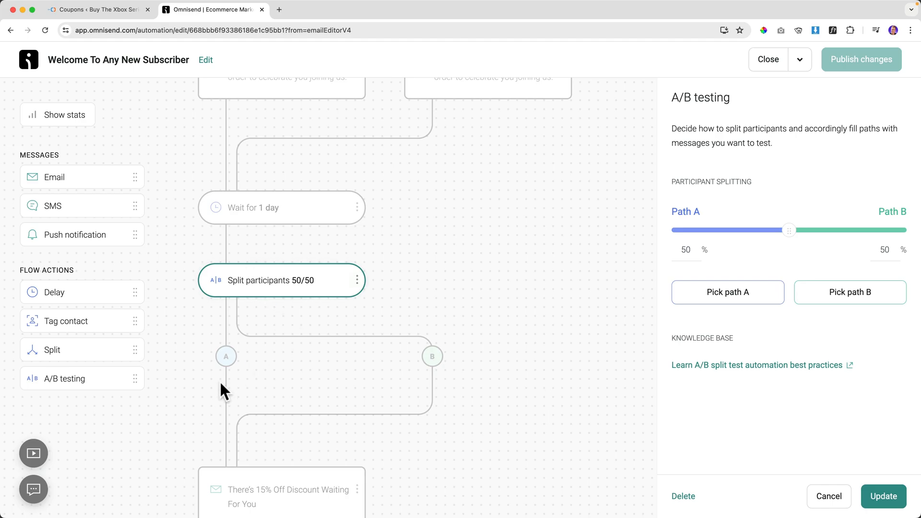
pyautogui.scroll(-3, 221, 384)
pyautogui.moveTo(247, 387); pyautogui.dragTo(232, 290)
pyautogui.click(355, 311)
pyautogui.click(330, 354)
pyautogui.moveTo(272, 434); pyautogui.dragTo(439, 312)
# Place the reminder copy on path B, then save and publish the workflow to edit its content.
pyautogui.moveTo(277, 434)
pyautogui.mouseDown()
pyautogui.moveTo(432, 273)
pyautogui.moveTo(449, 312)
pyautogui.mouseUp()
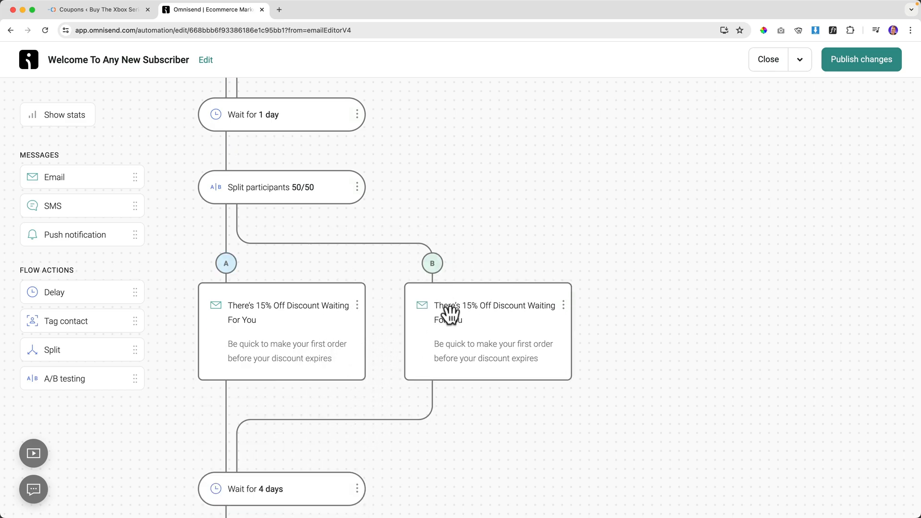
pyautogui.click(509, 314)
pyautogui.click(756, 432)
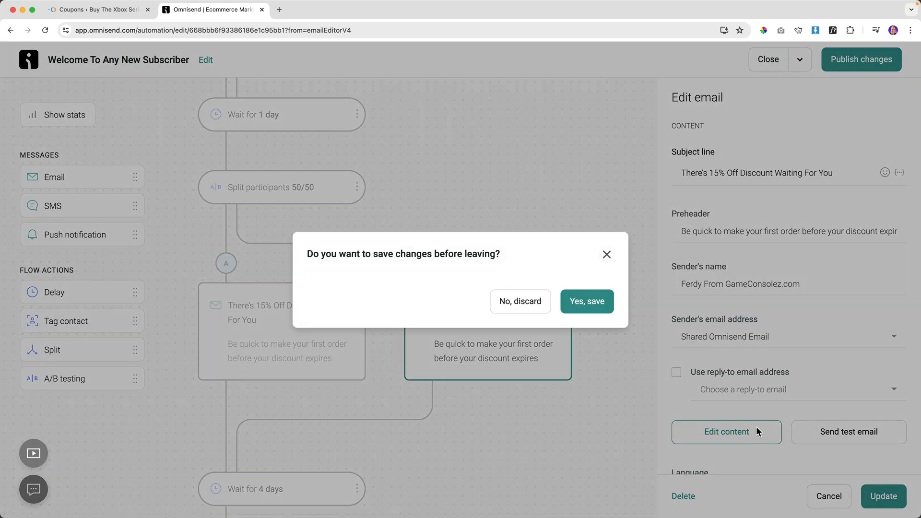
pyautogui.click(583, 306)
pyautogui.click(422, 318)
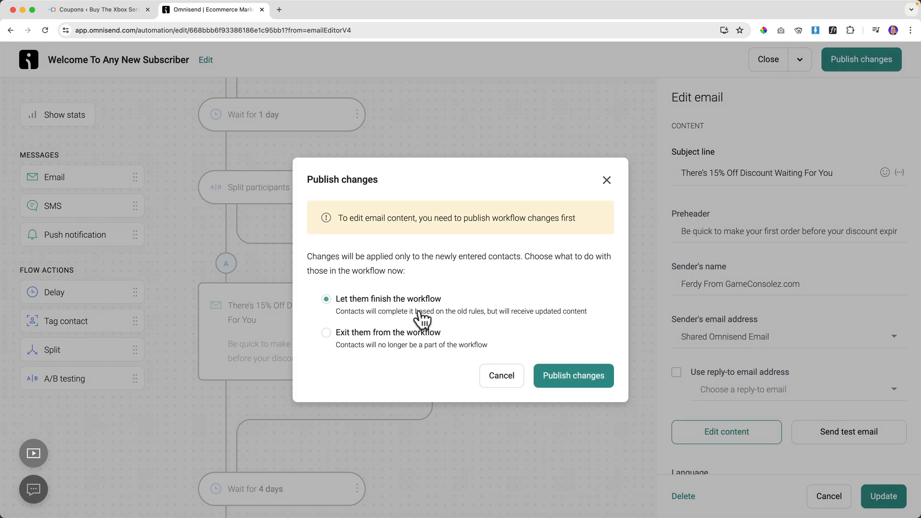
pyautogui.click(597, 379)
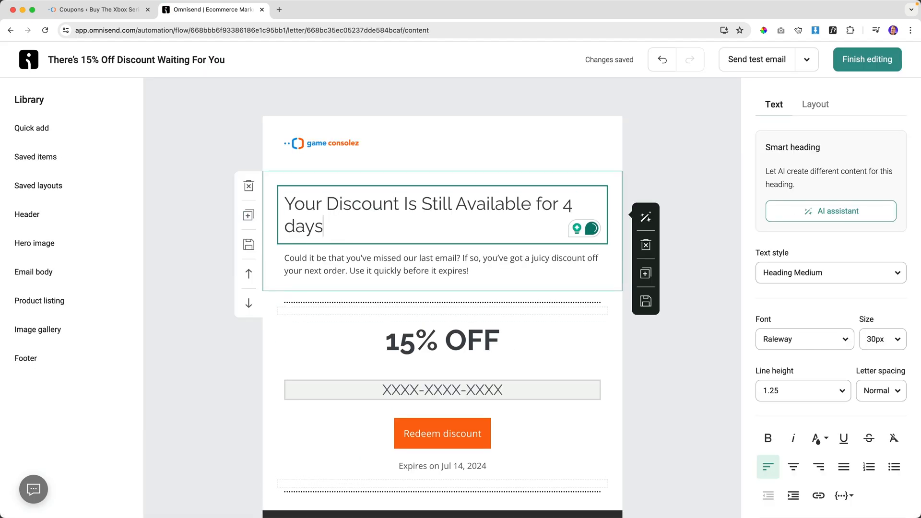
# Make the reminder email's heading bold, centred and 30px.
pyautogui.press('super+a')
pyautogui.press('super+b')
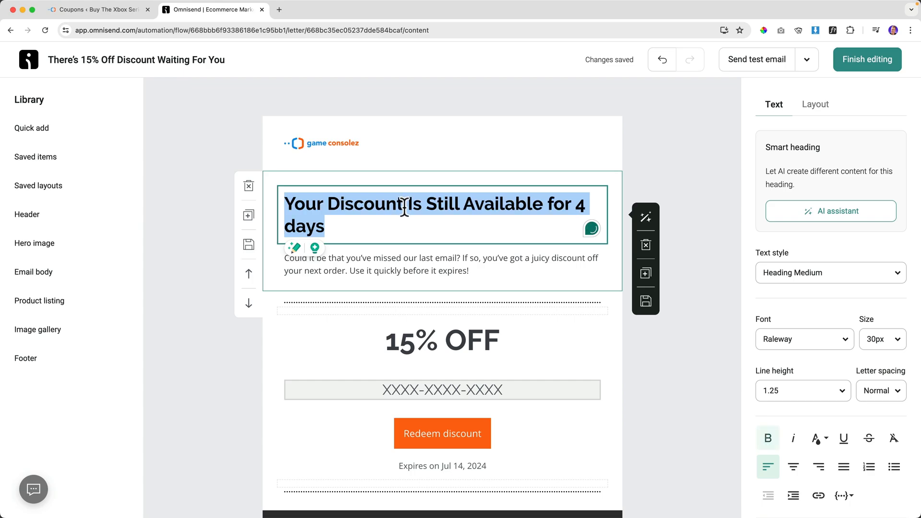
pyautogui.click(794, 467)
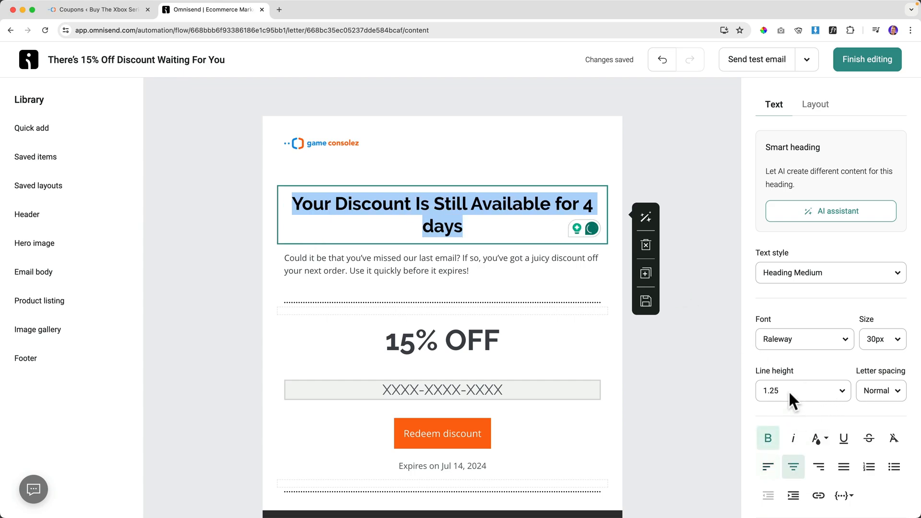
pyautogui.click(898, 341)
pyautogui.scroll(-3, 833, 280)
pyautogui.scroll(-4, 834, 282)
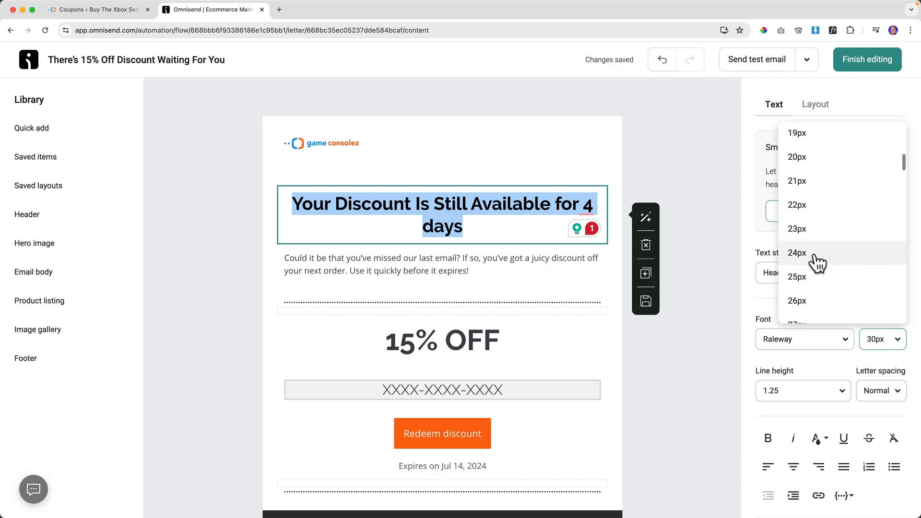
pyautogui.click(814, 251)
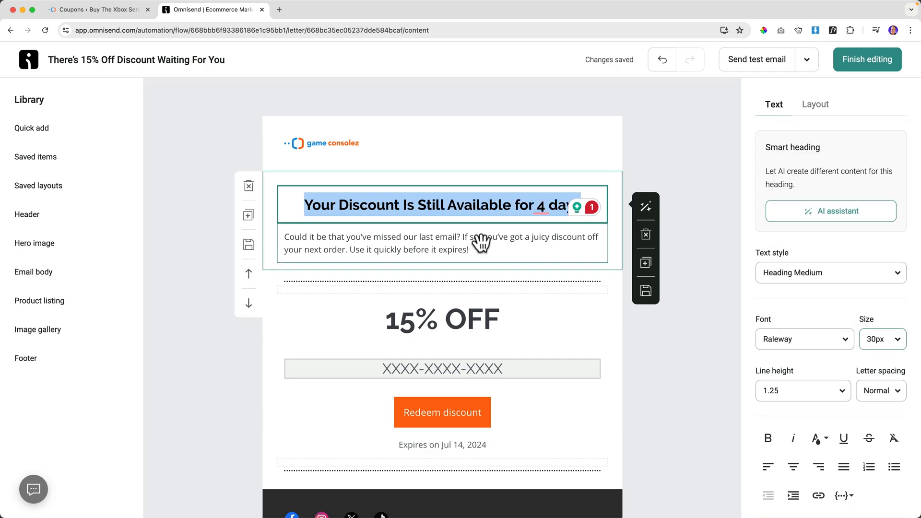
pyautogui.click(882, 341)
pyautogui.scroll(-2, 835, 267)
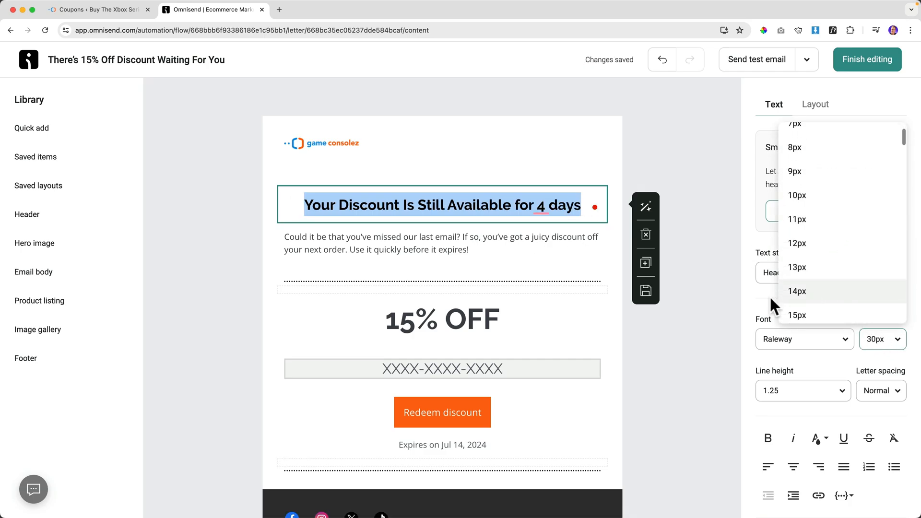
pyautogui.click(819, 290)
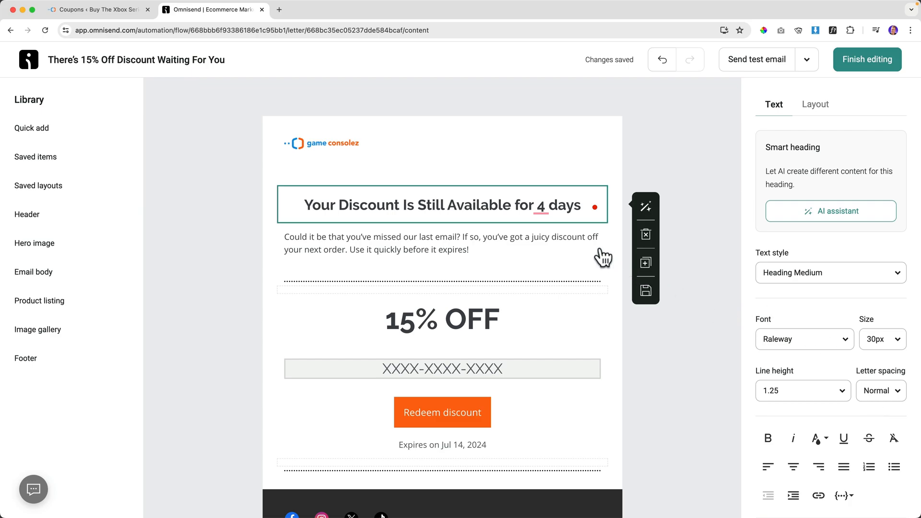
# Centre the paragraph below the heading and finish editing.
pyautogui.click(462, 242)
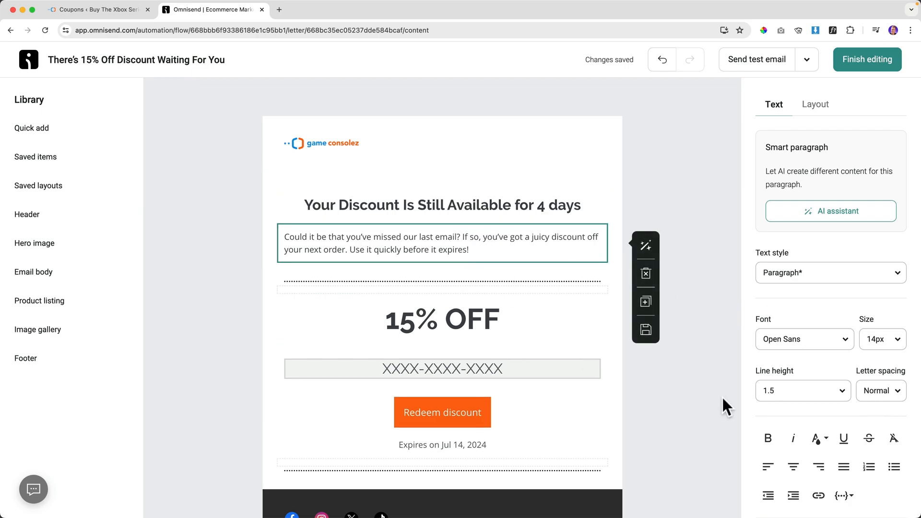
pyautogui.click(794, 467)
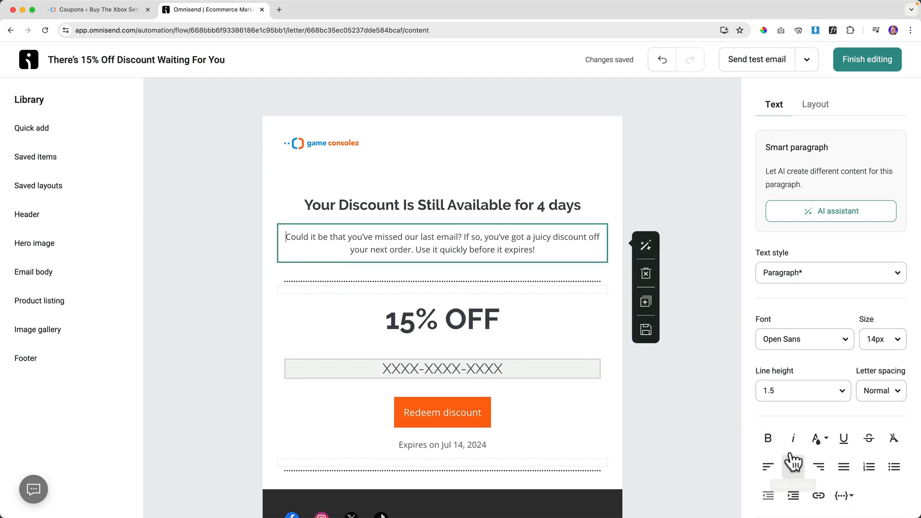
pyautogui.click(854, 61)
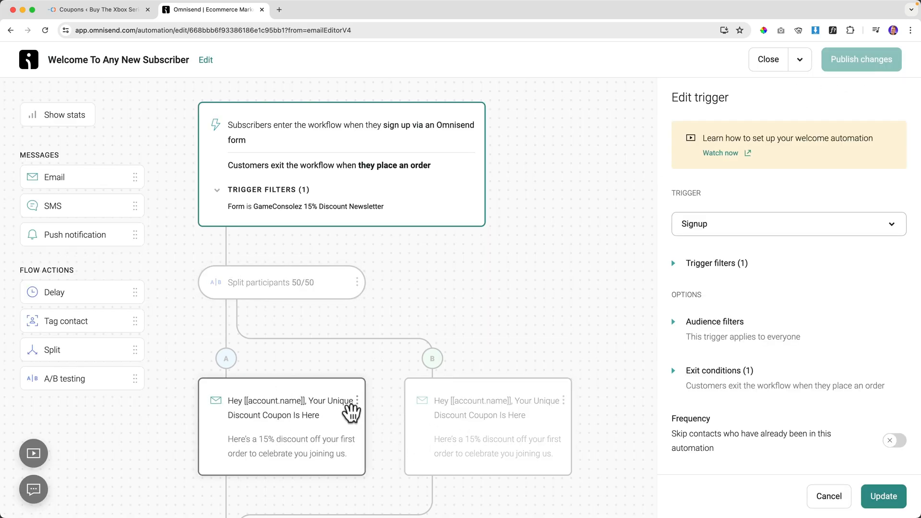
pyautogui.scroll(-10, 323, 339)
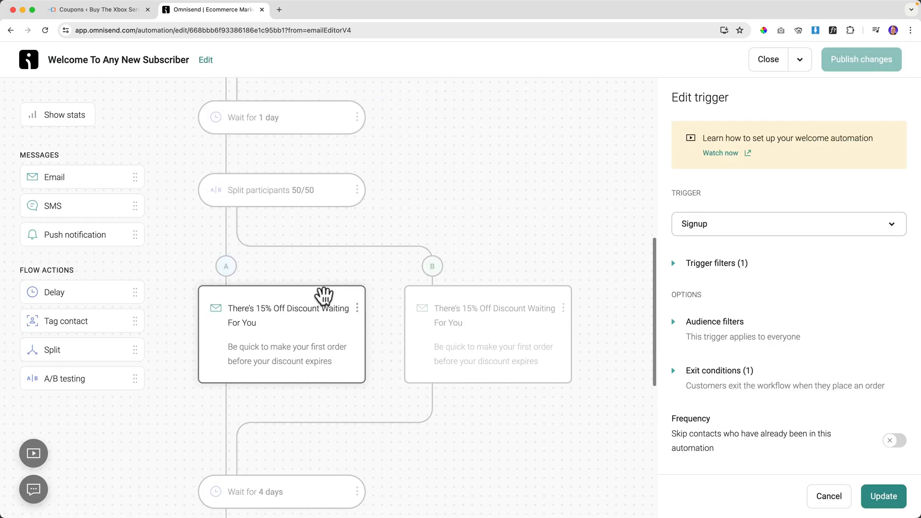
pyautogui.scroll(-5, 324, 300)
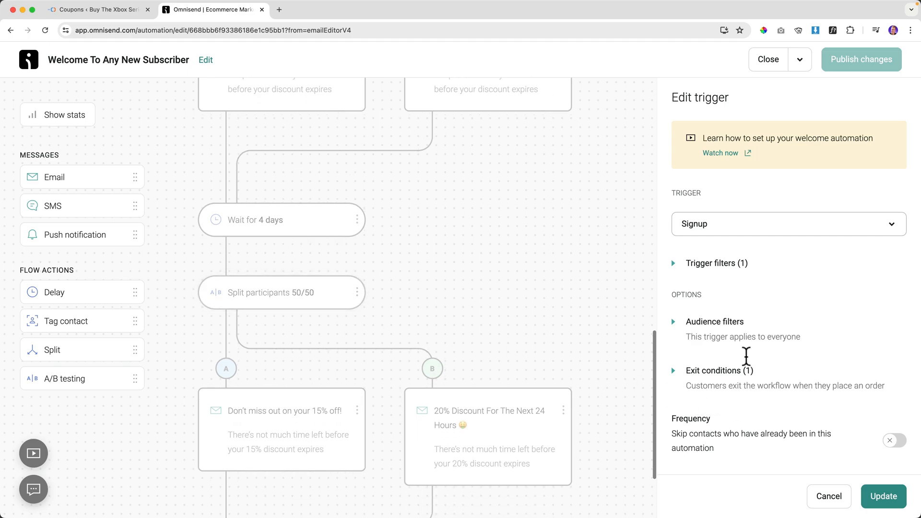
pyautogui.click(885, 500)
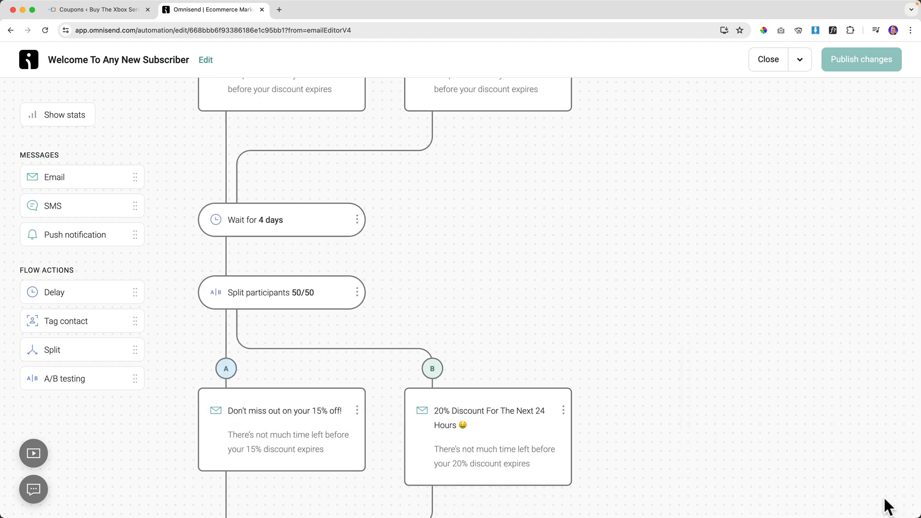
pyautogui.scroll(15, 676, 262)
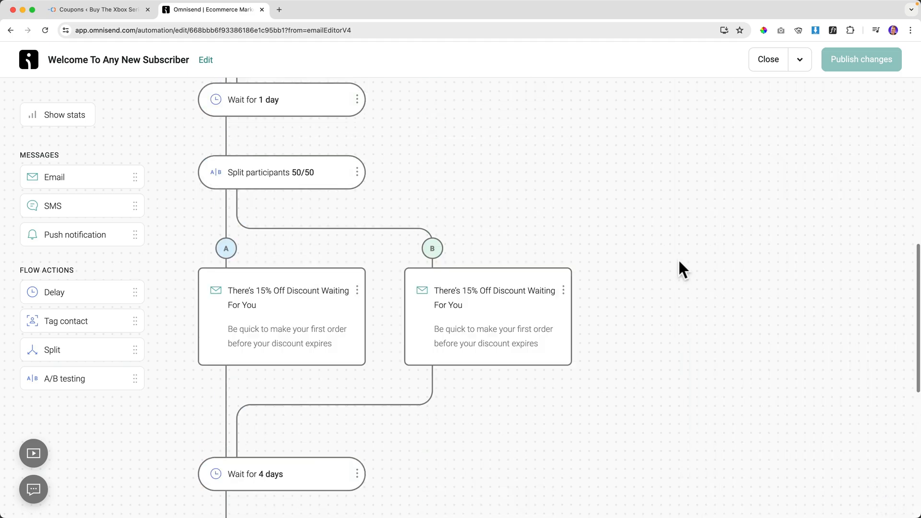
pyautogui.click(768, 59)
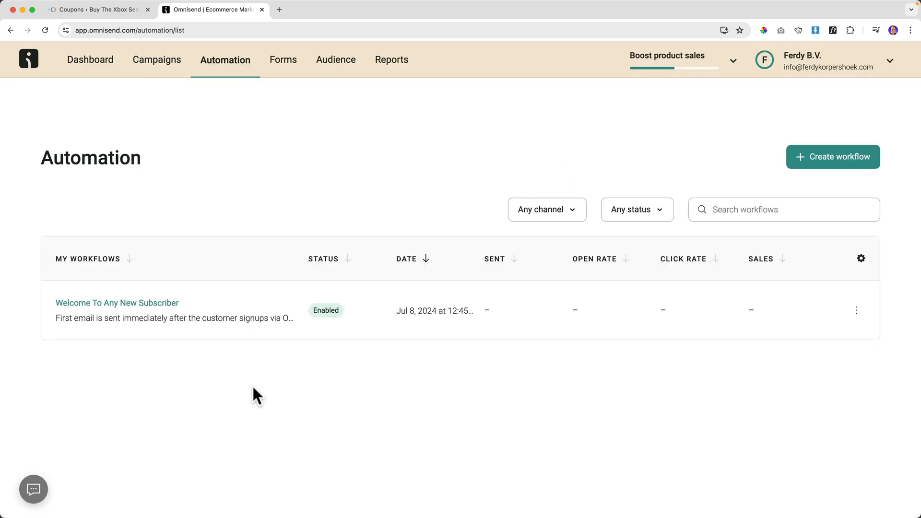
pyautogui.click(106, 309)
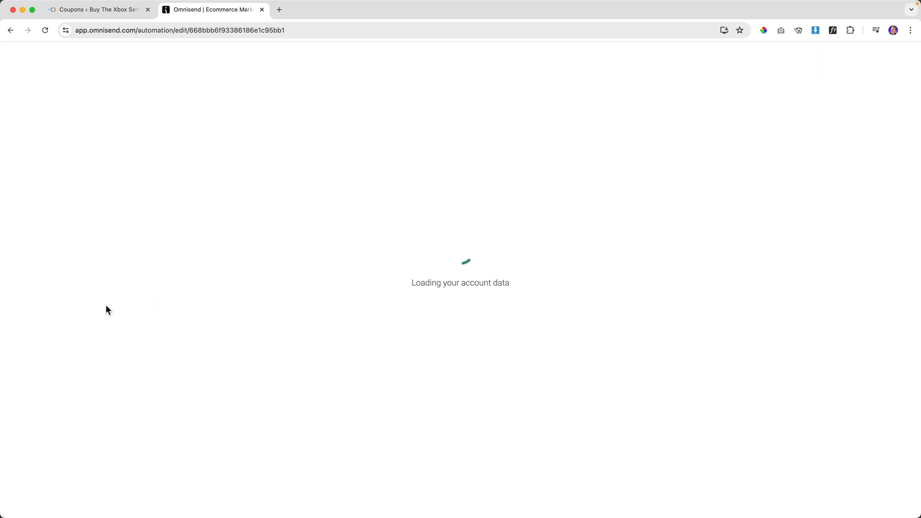
pyautogui.scroll(-3, 307, 268)
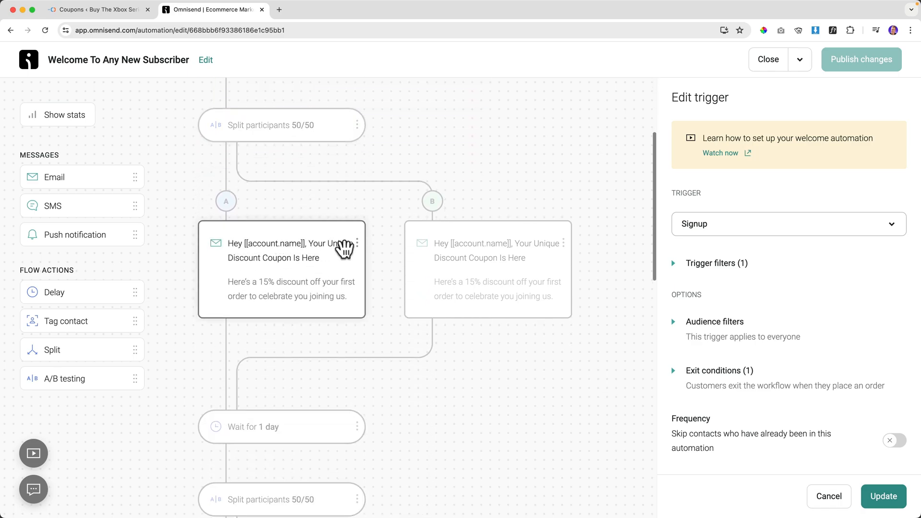
pyautogui.scroll(-6, 292, 278)
pyautogui.scroll(-2, 276, 293)
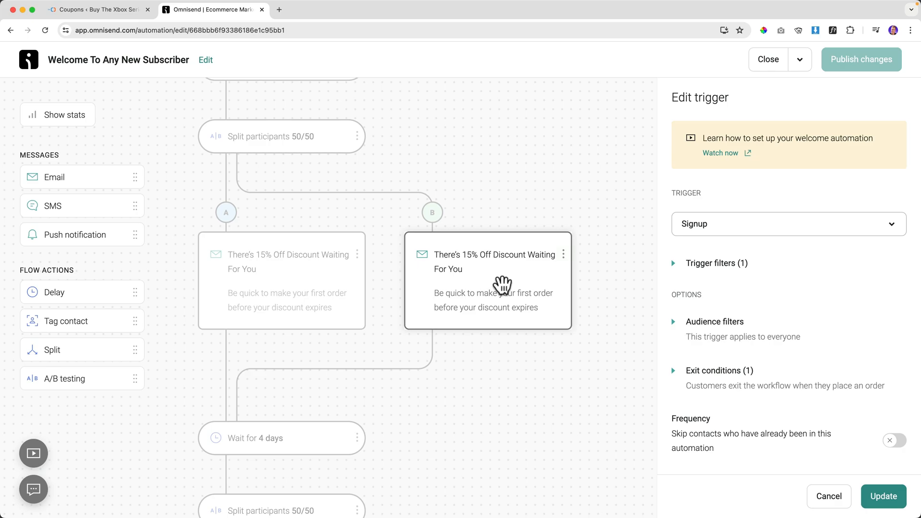
pyautogui.scroll(-7, 488, 282)
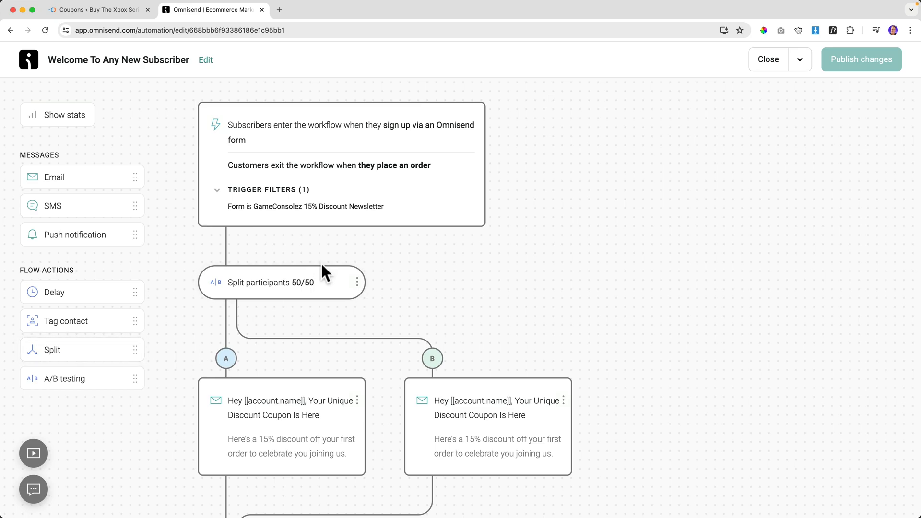
# Add a Split after 'Wait for 4 days' with the 15% email on YES and the 20% email on NO.
pyautogui.scroll(-5, 320, 245)
pyautogui.scroll(-10, 315, 245)
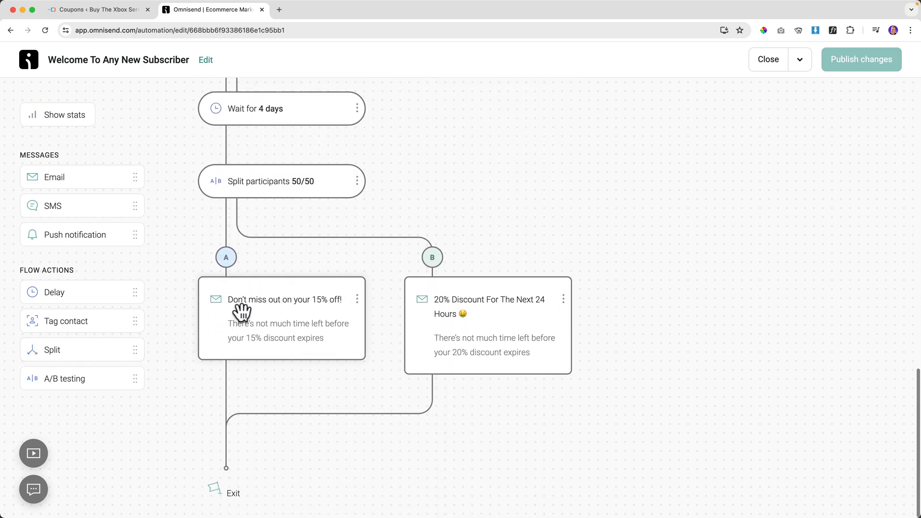
pyautogui.scroll(2, 270, 309)
pyautogui.moveTo(60, 353); pyautogui.dragTo(241, 243)
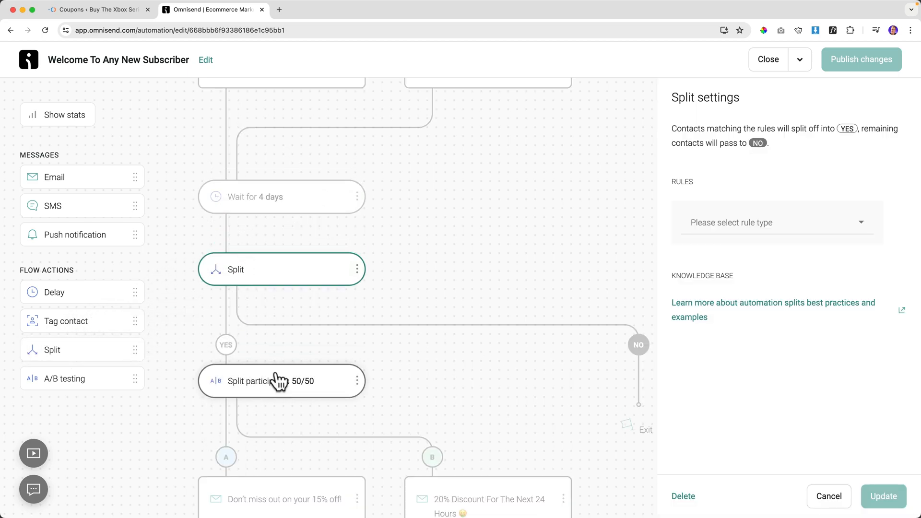
pyautogui.scroll(-2, 279, 381)
pyautogui.moveTo(256, 408); pyautogui.dragTo(227, 275)
pyautogui.scroll(-3, 271, 312)
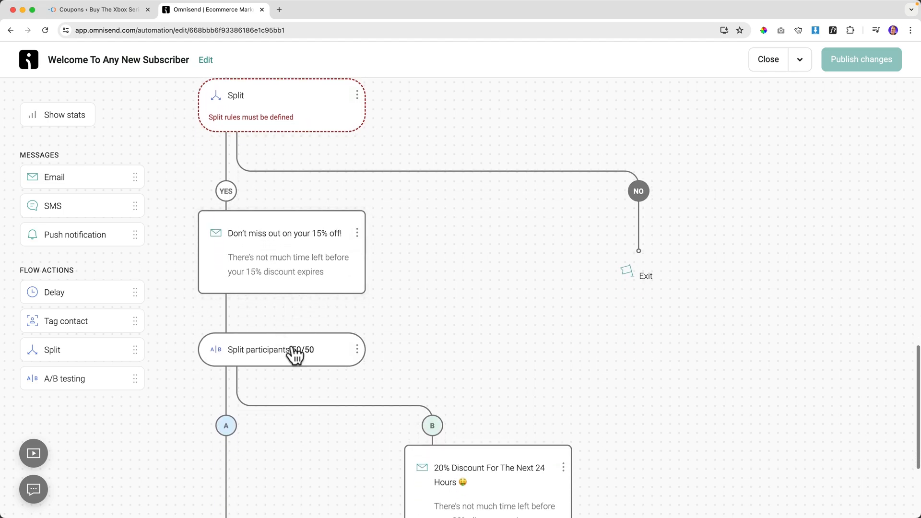
pyautogui.moveTo(453, 396); pyautogui.dragTo(647, 245)
# Delete the leftover A/B testing step.
pyautogui.scroll(-2, 376, 327)
pyautogui.click(357, 317)
pyautogui.click(331, 340)
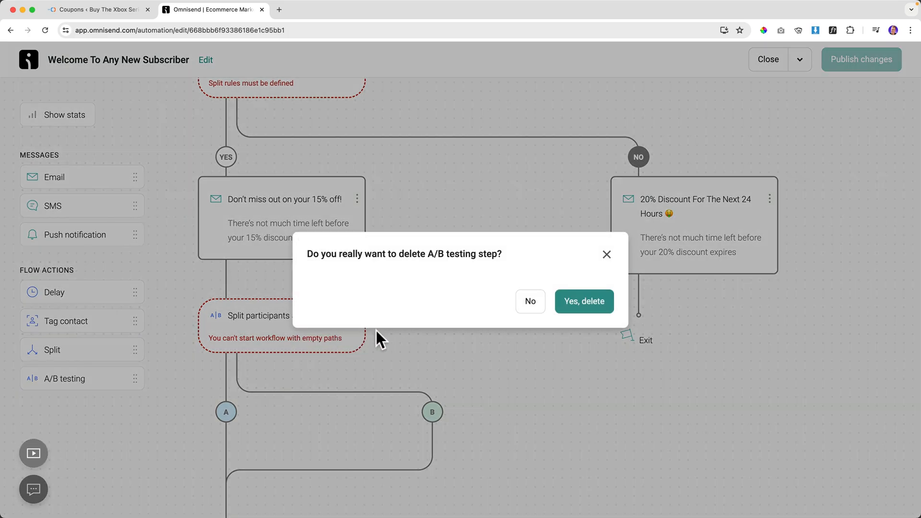
pyautogui.click(578, 305)
pyautogui.scroll(2, 222, 325)
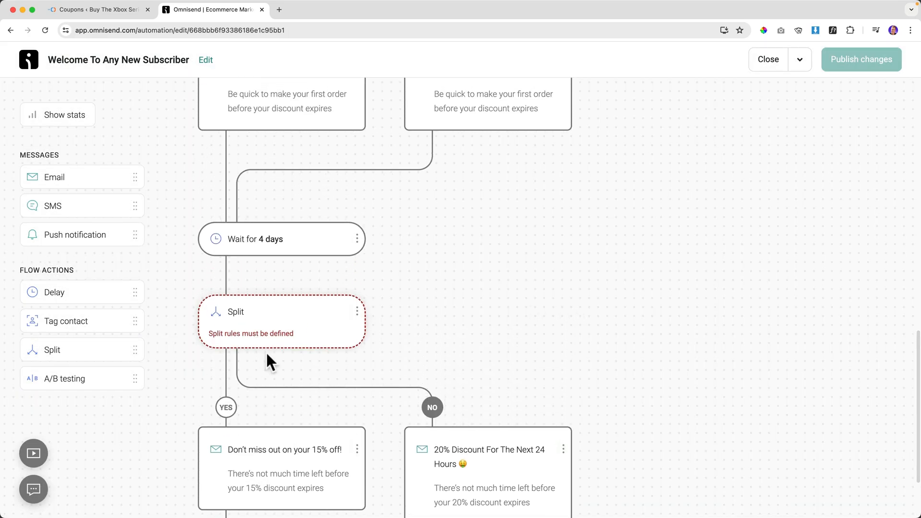
pyautogui.scroll(-2, 261, 344)
pyautogui.scroll(-1, 258, 336)
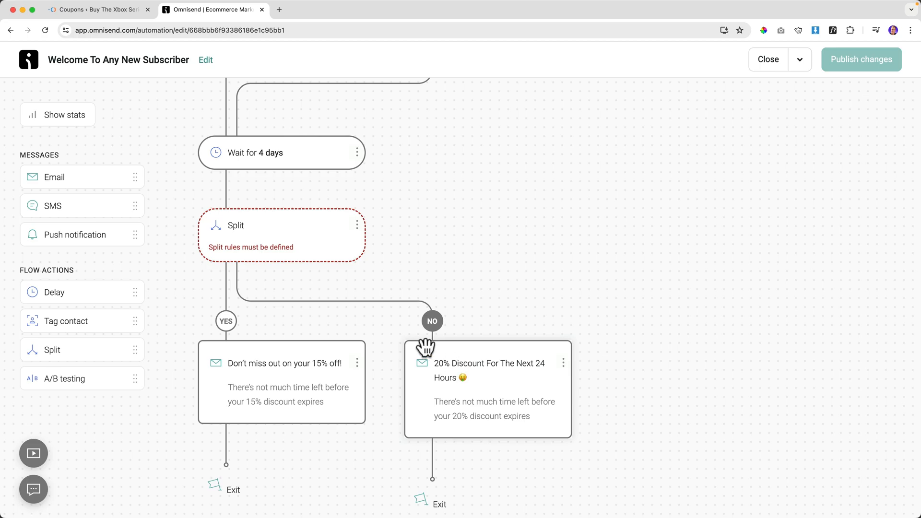
# Set the split rule to Contact properties > First Name is a specific first name, and save it.
pyautogui.click(250, 237)
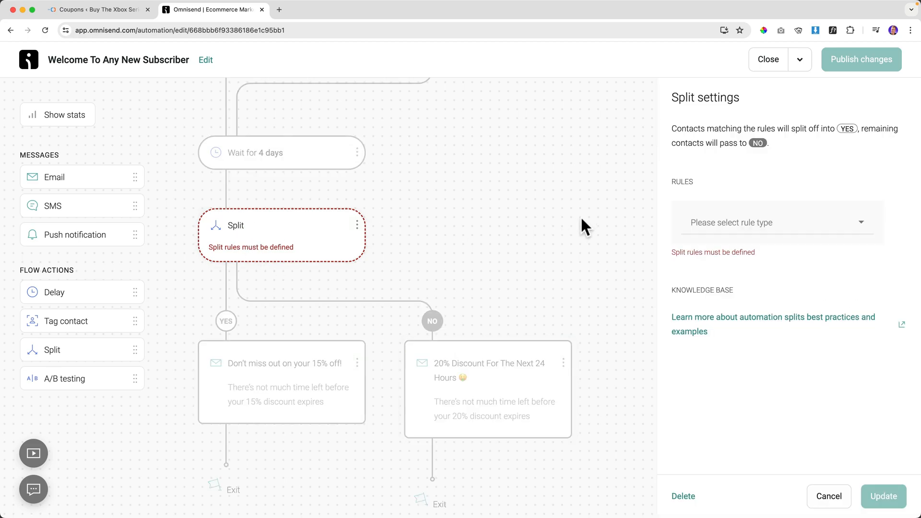
pyautogui.click(737, 224)
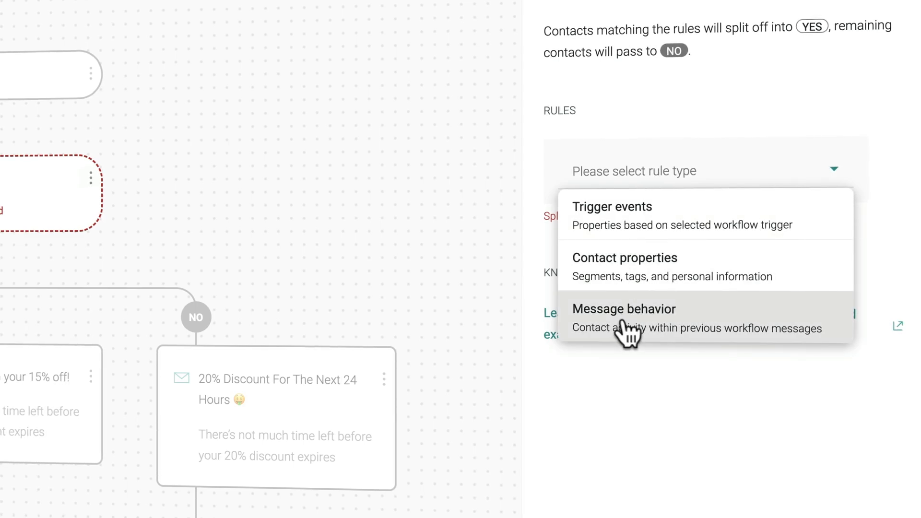
pyautogui.click(624, 262)
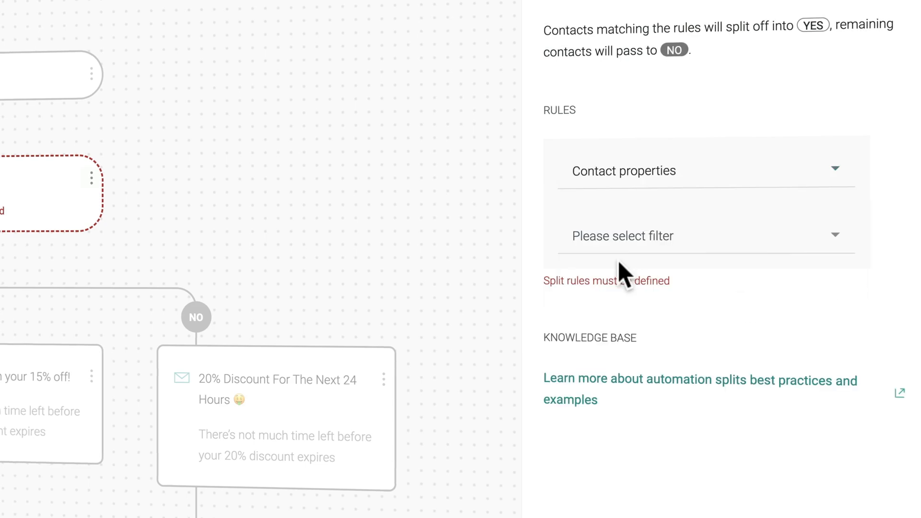
pyautogui.click(638, 243)
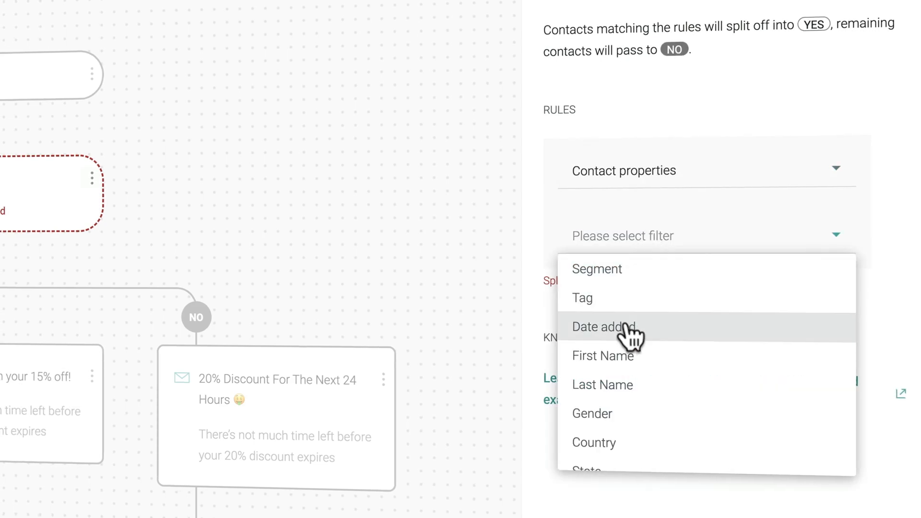
pyautogui.click(618, 356)
pyautogui.click(620, 357)
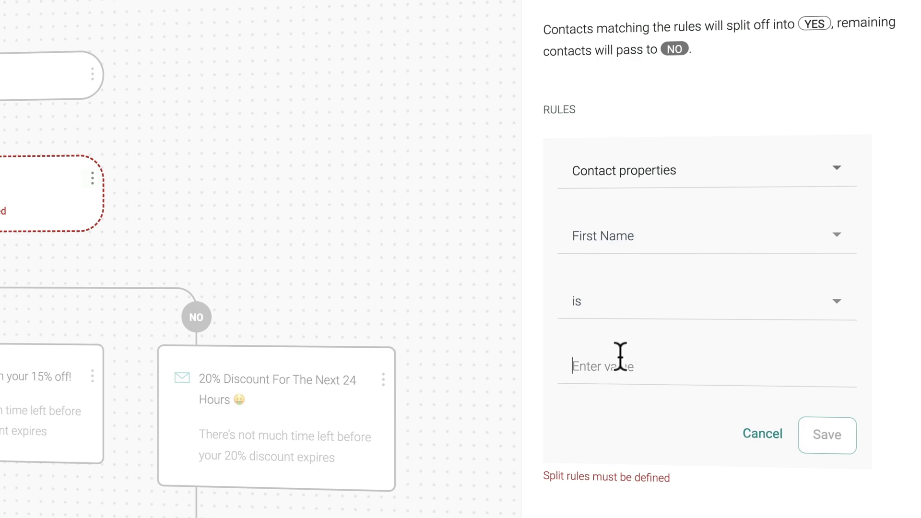
pyautogui.write('Ferdy')
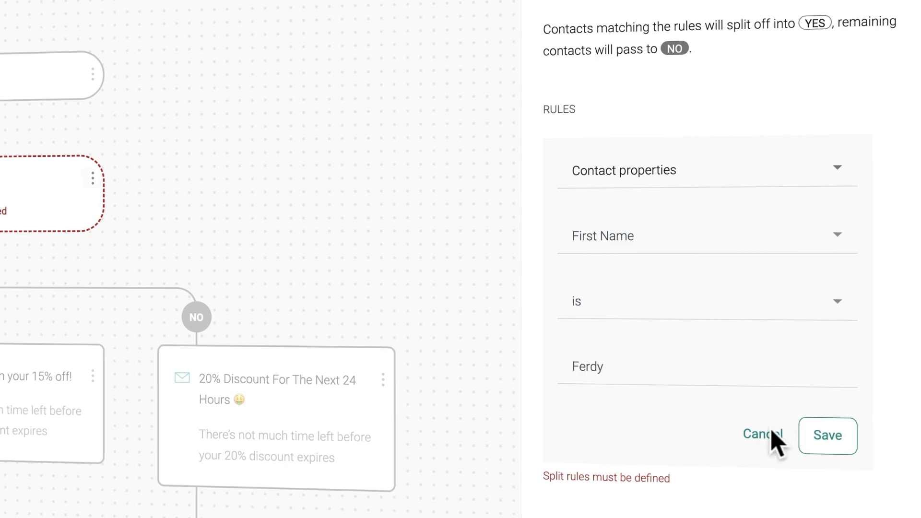
pyautogui.click(829, 438)
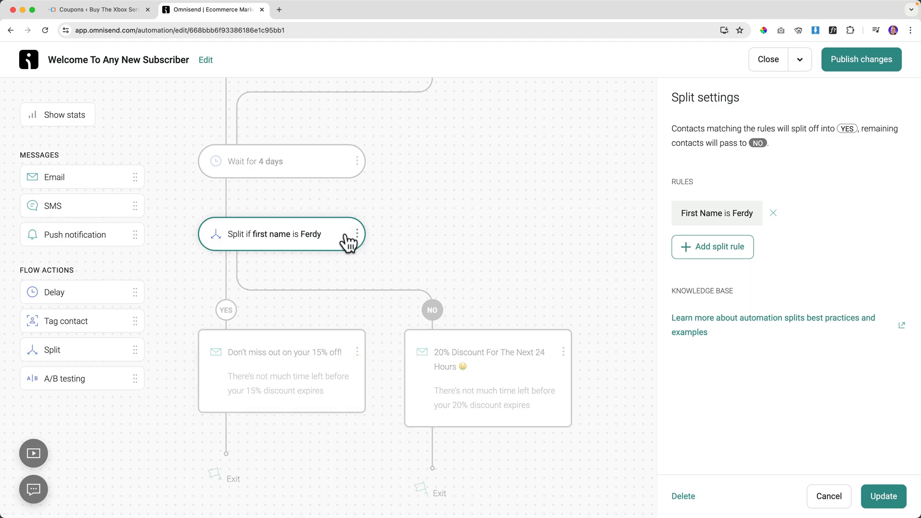
# Replace the first-name rule with a Clicked Email rule matching any URL in the first 15% off email.
pyautogui.click(773, 213)
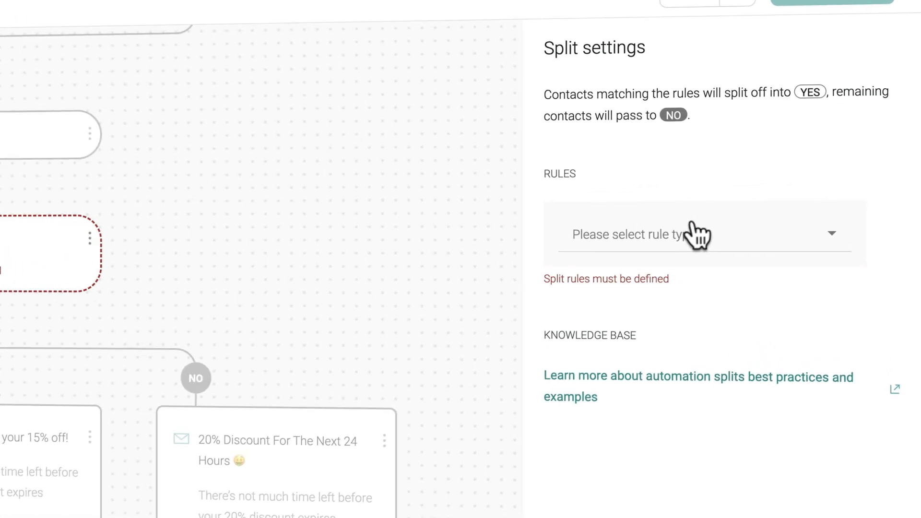
pyautogui.click(691, 240)
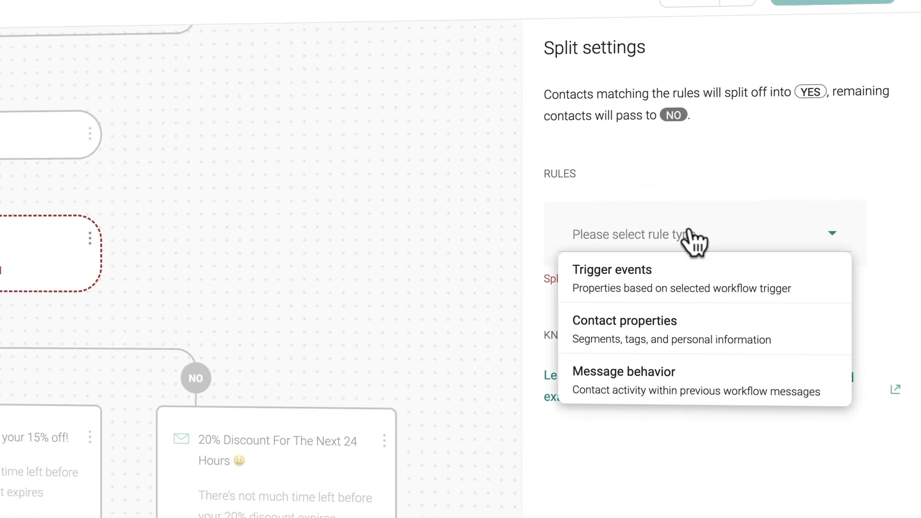
pyautogui.click(623, 379)
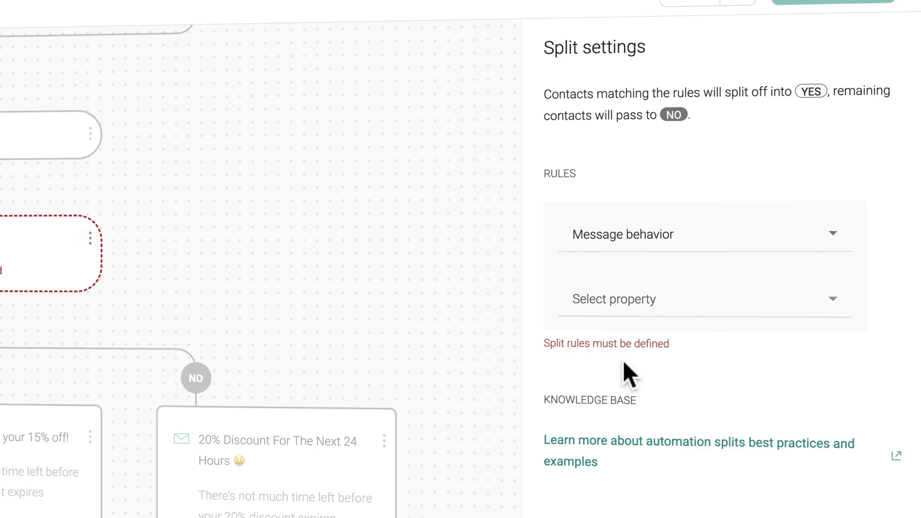
pyautogui.click(645, 301)
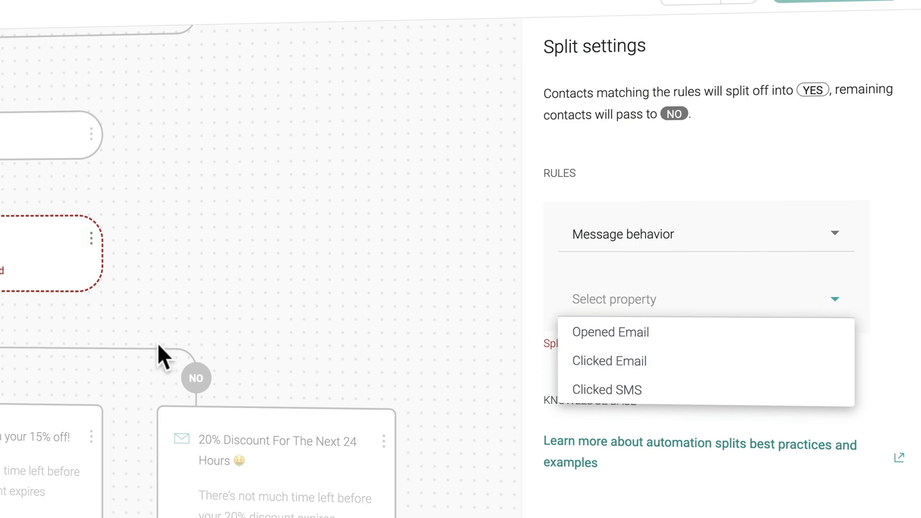
pyautogui.scroll(5, 144, 348)
pyautogui.scroll(-5, 302, 358)
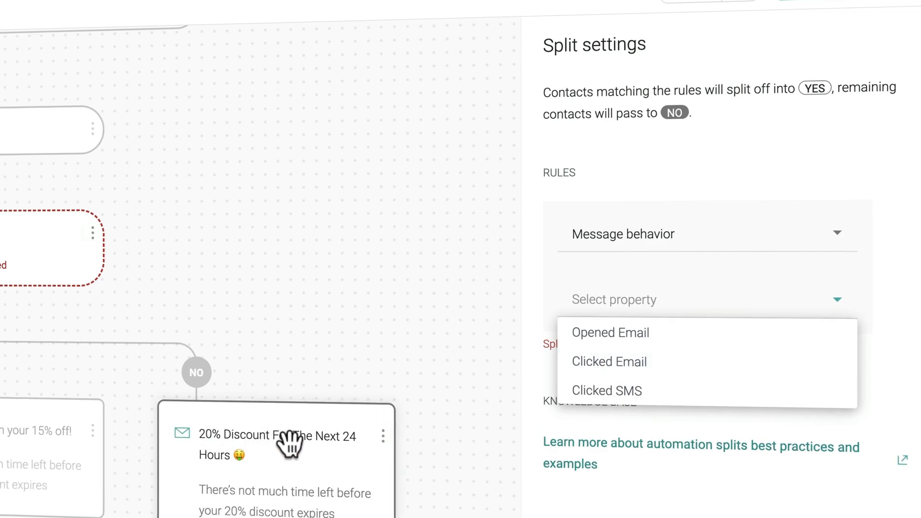
pyautogui.click(619, 365)
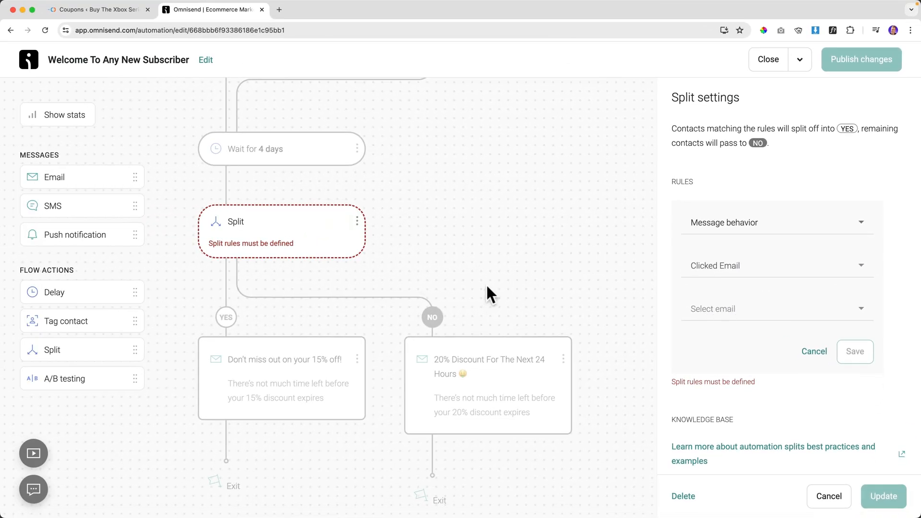
pyautogui.scroll(10, 412, 286)
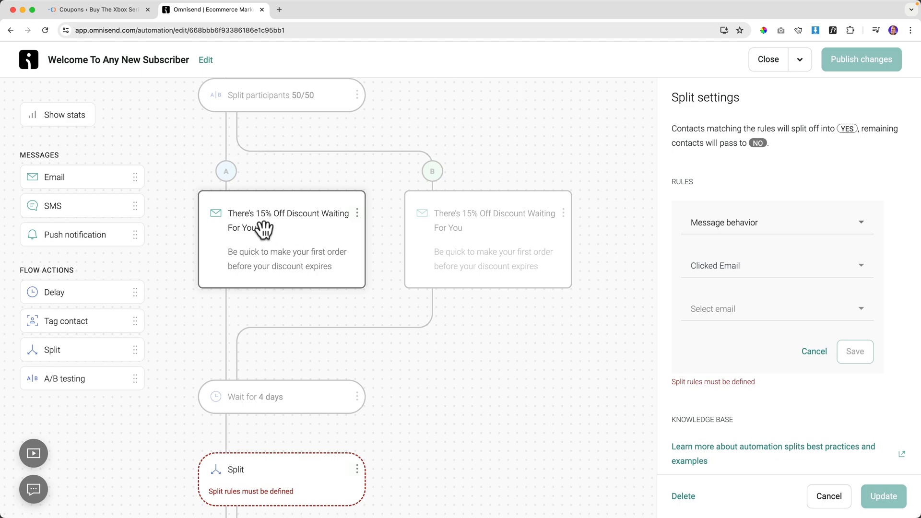
pyautogui.click(739, 314)
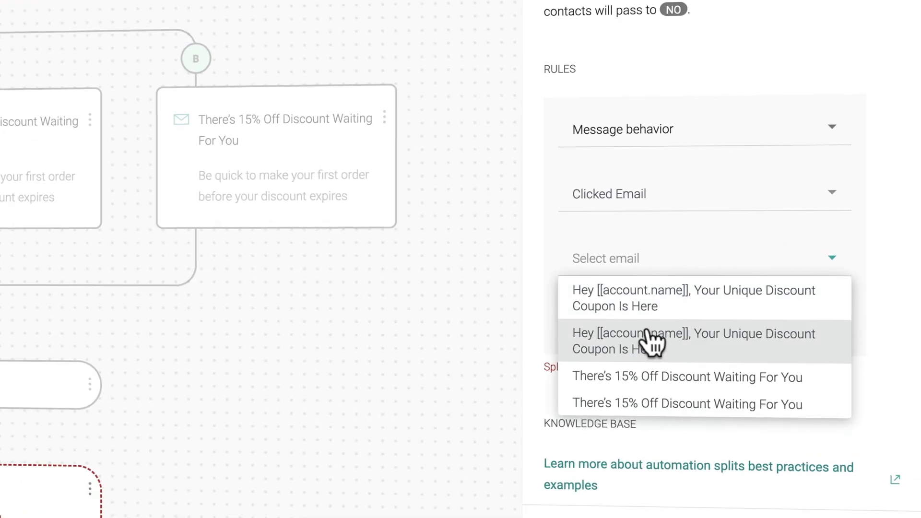
pyautogui.click(642, 340)
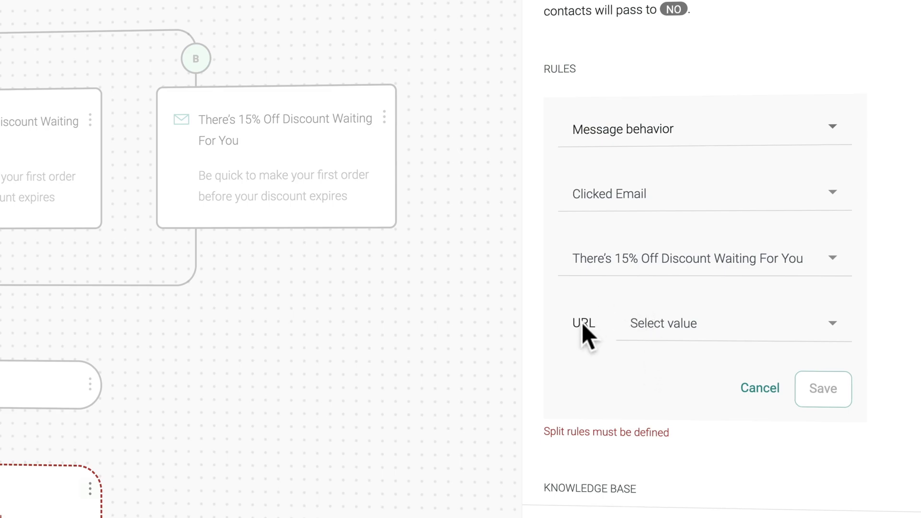
pyautogui.click(666, 325)
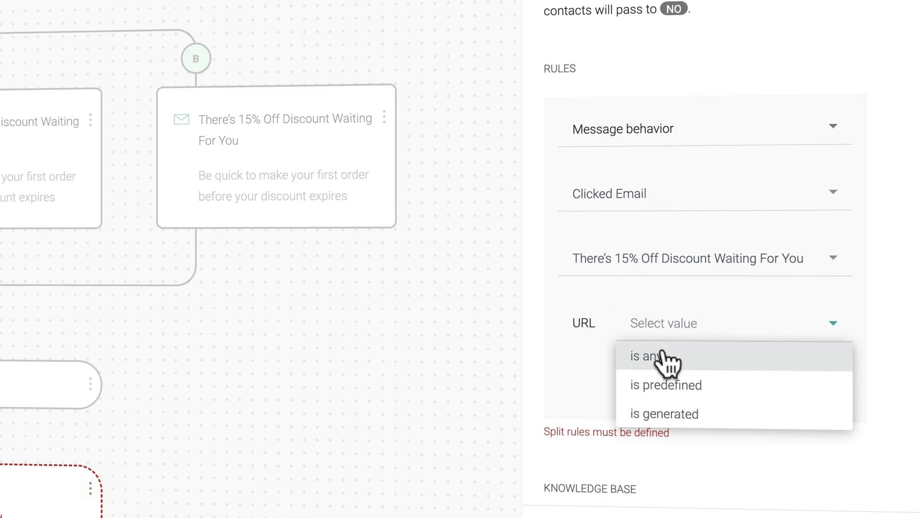
pyautogui.click(662, 357)
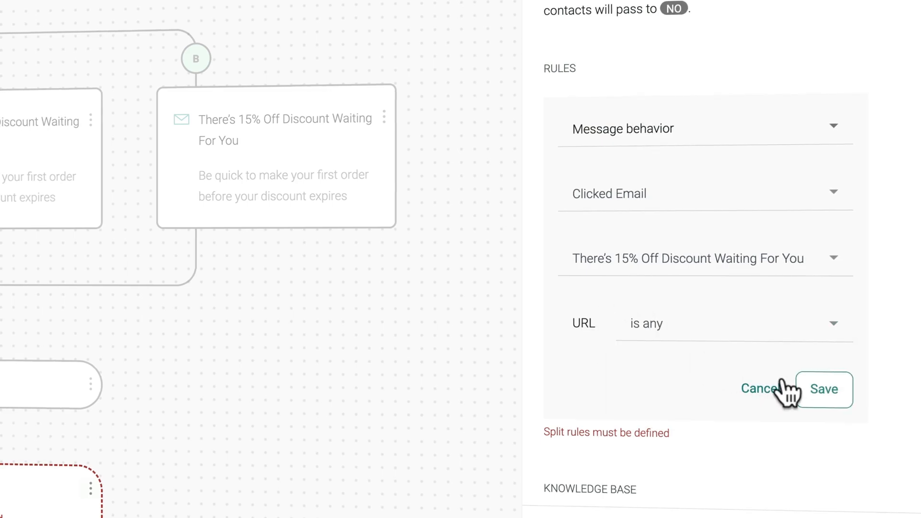
pyautogui.click(824, 393)
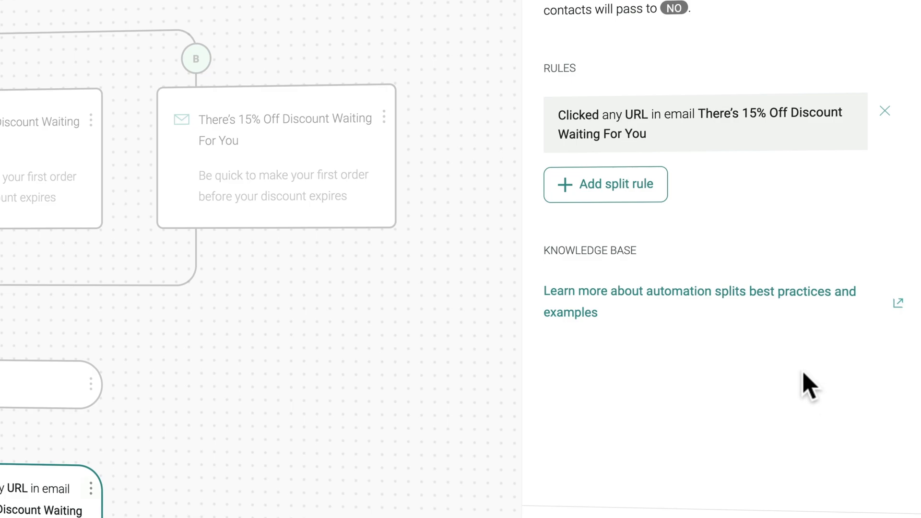
# Add a second Clicked Email rule matching any URL in the other 15% off email version.
pyautogui.click(616, 194)
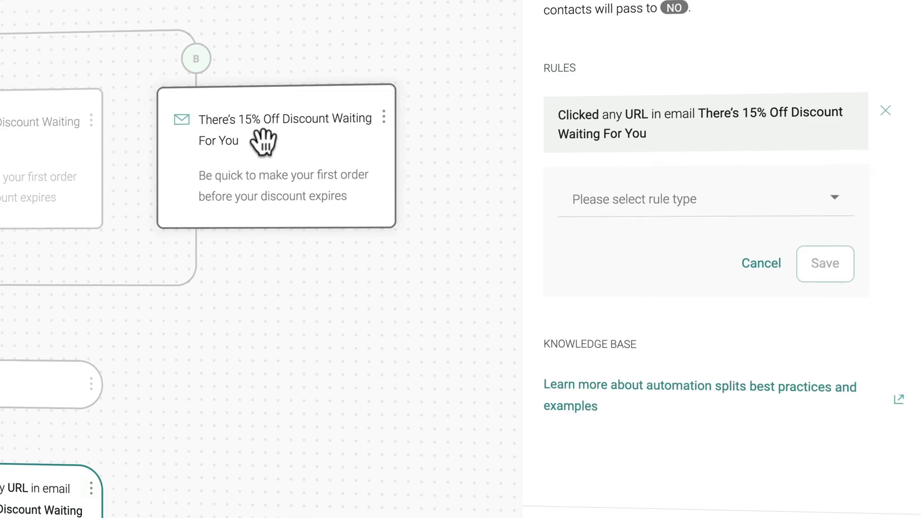
pyautogui.click(643, 198)
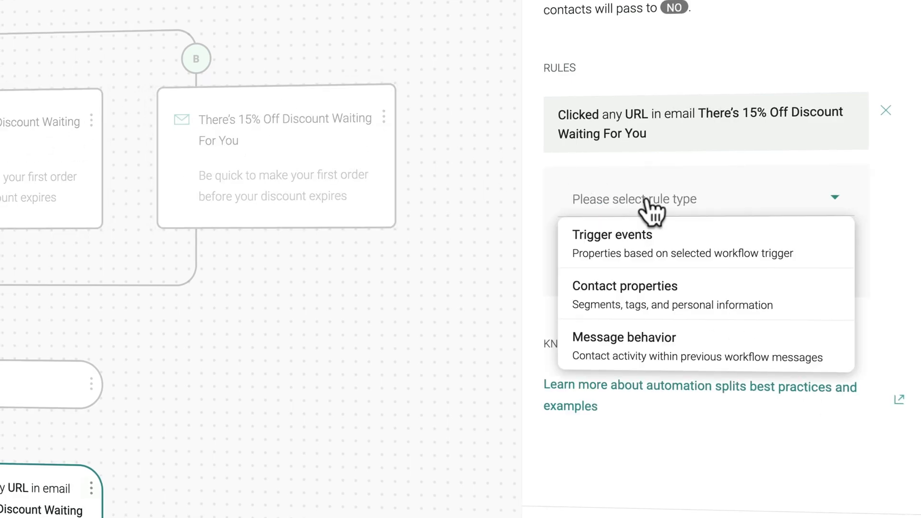
pyautogui.click(638, 347)
pyautogui.click(623, 267)
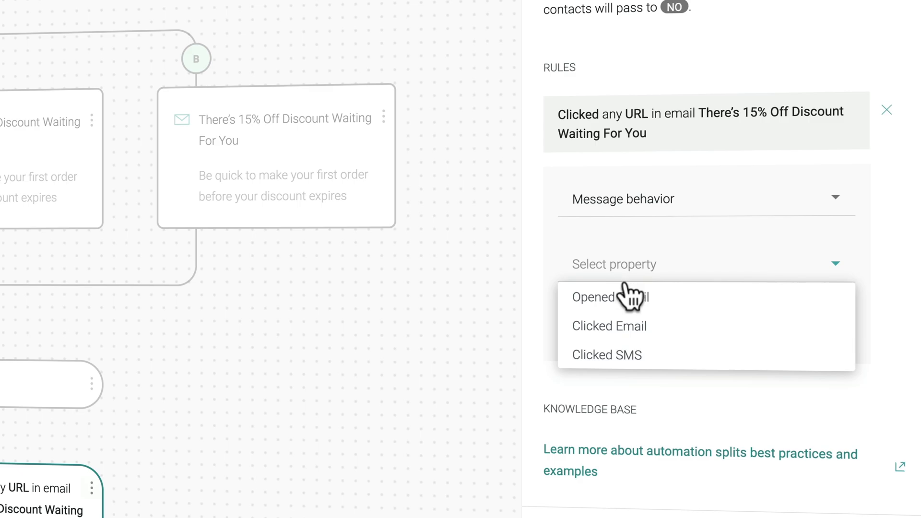
pyautogui.click(615, 325)
pyautogui.click(654, 328)
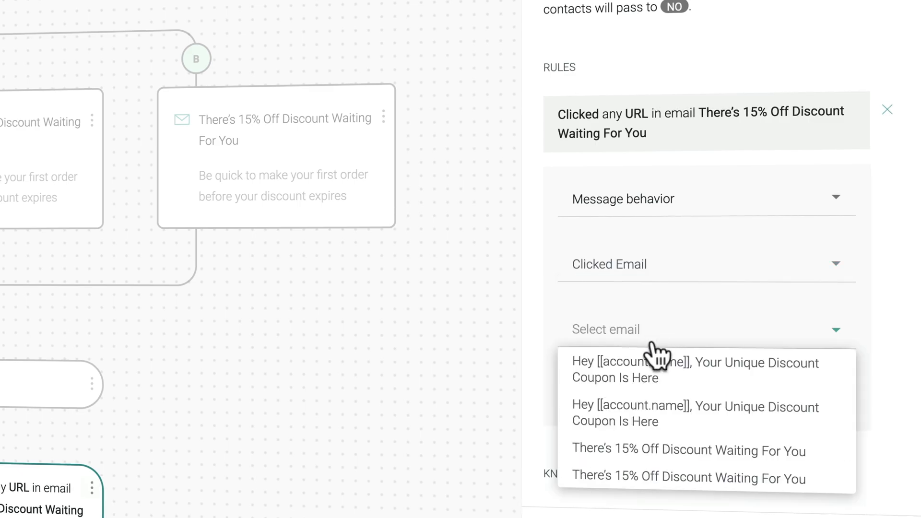
pyautogui.click(654, 480)
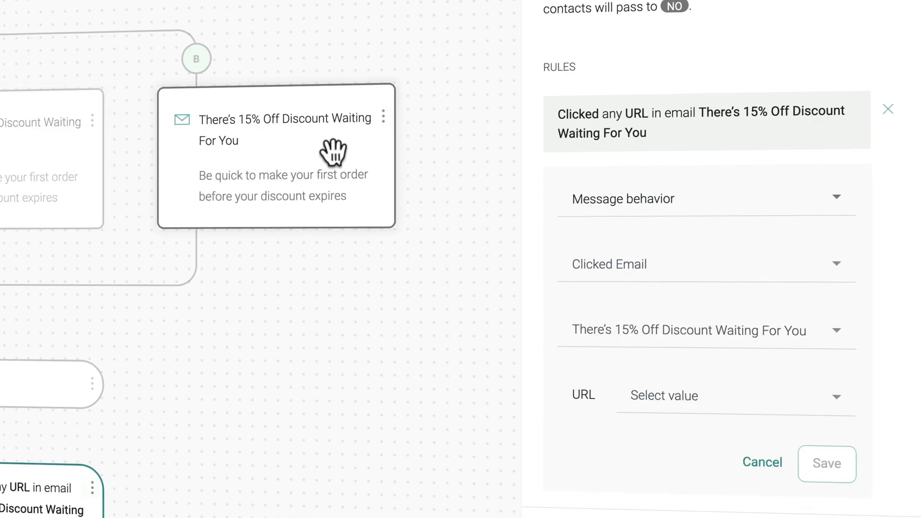
pyautogui.click(685, 408)
pyautogui.click(681, 425)
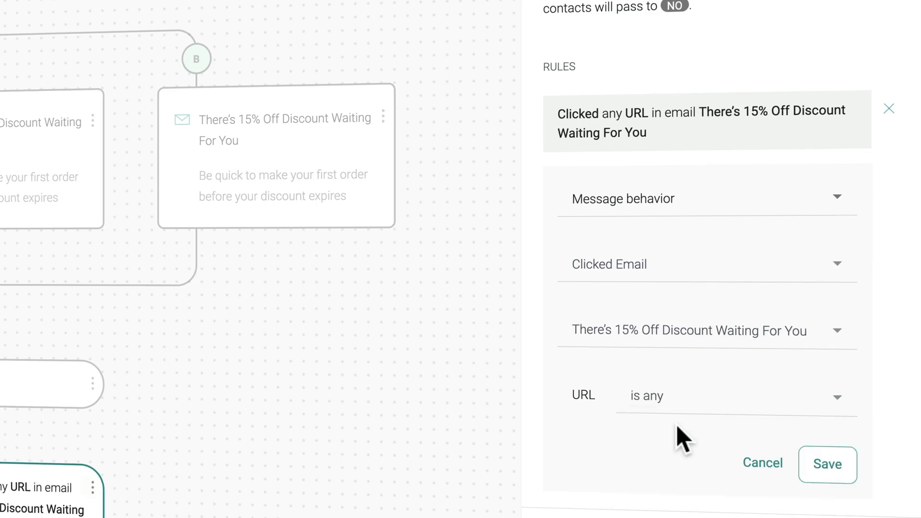
pyautogui.click(830, 473)
# Review the YES and NO branch follow-up emails, then select the 20% Discount email card.
pyautogui.scroll(-3, 569, 297)
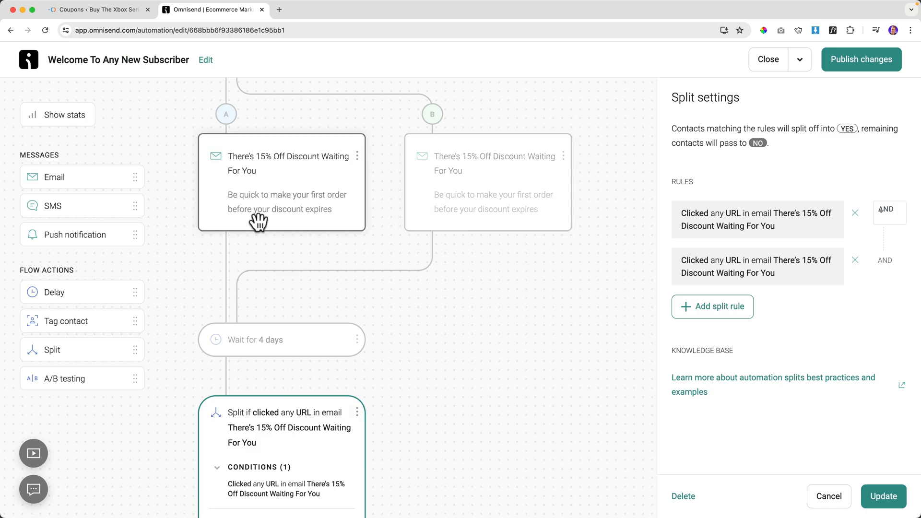
pyautogui.scroll(-3, 259, 226)
pyautogui.scroll(-6, 252, 225)
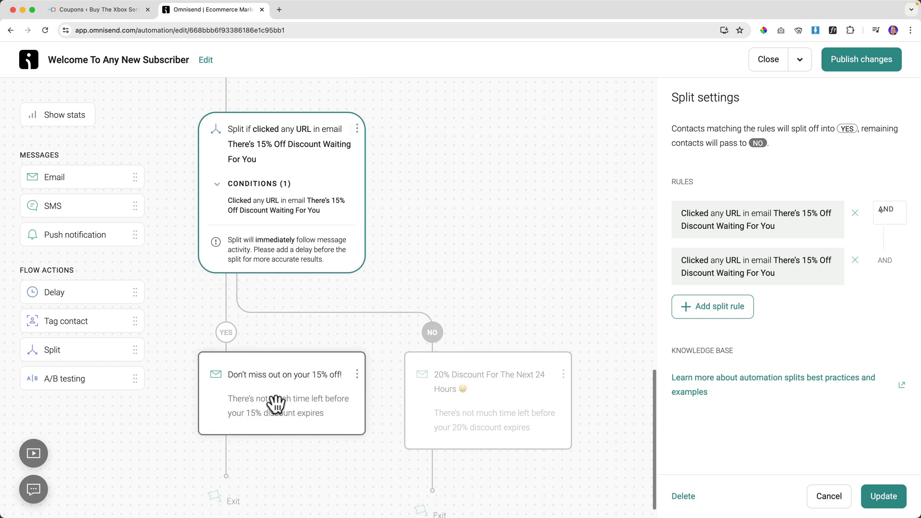
pyautogui.scroll(10, 335, 325)
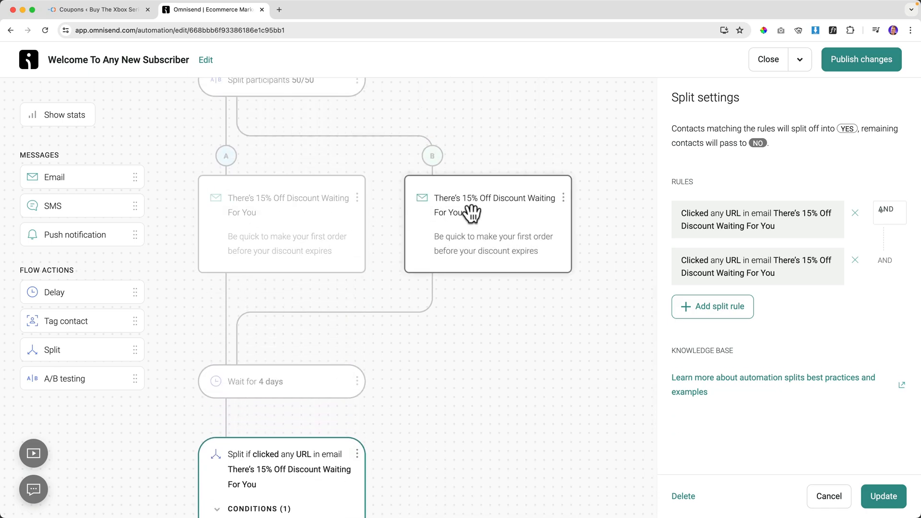
pyautogui.scroll(-10, 344, 270)
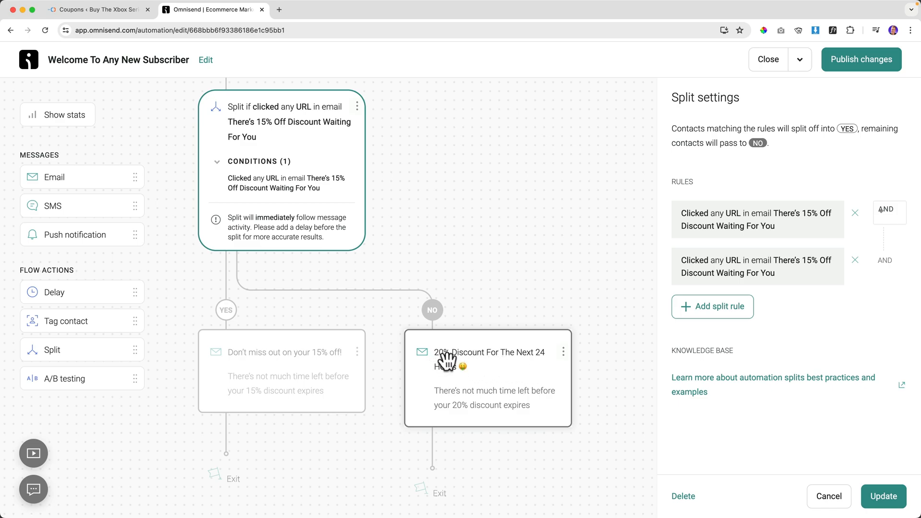
pyautogui.scroll(6, 459, 349)
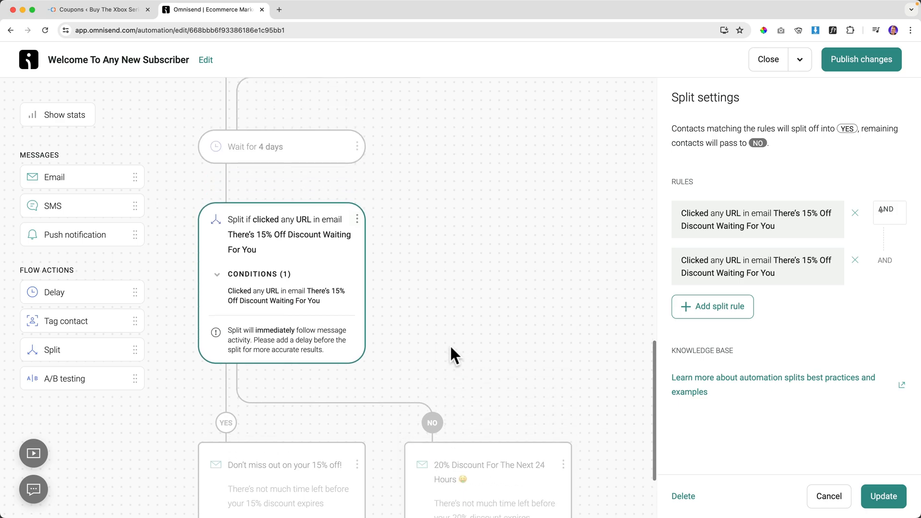
pyautogui.scroll(3, 451, 331)
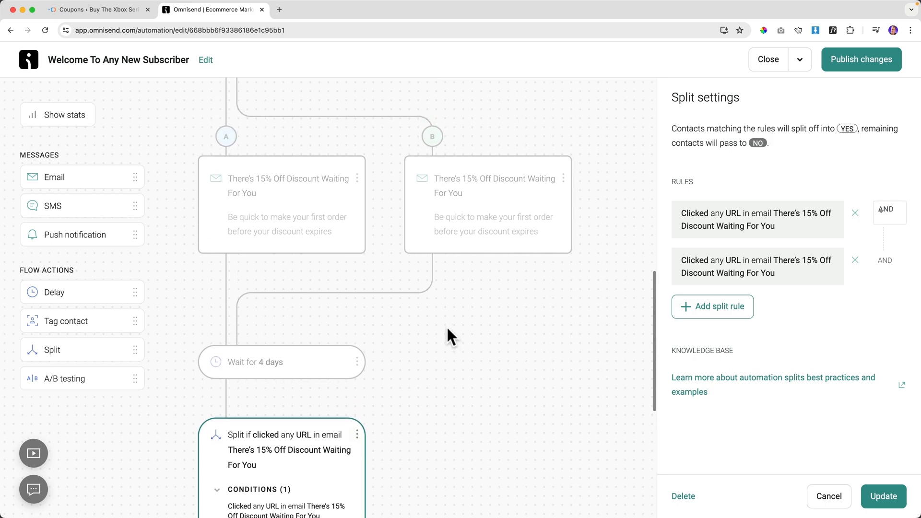
pyautogui.scroll(-8, 447, 331)
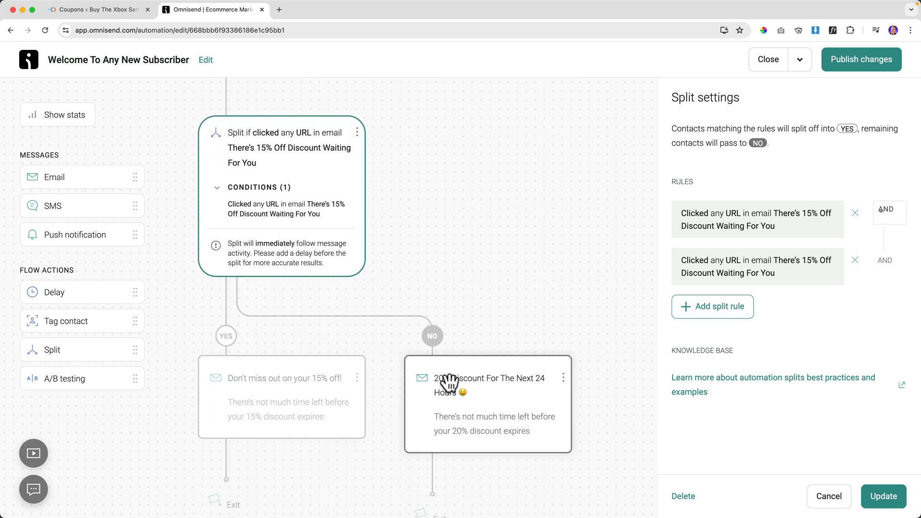
pyautogui.click(450, 383)
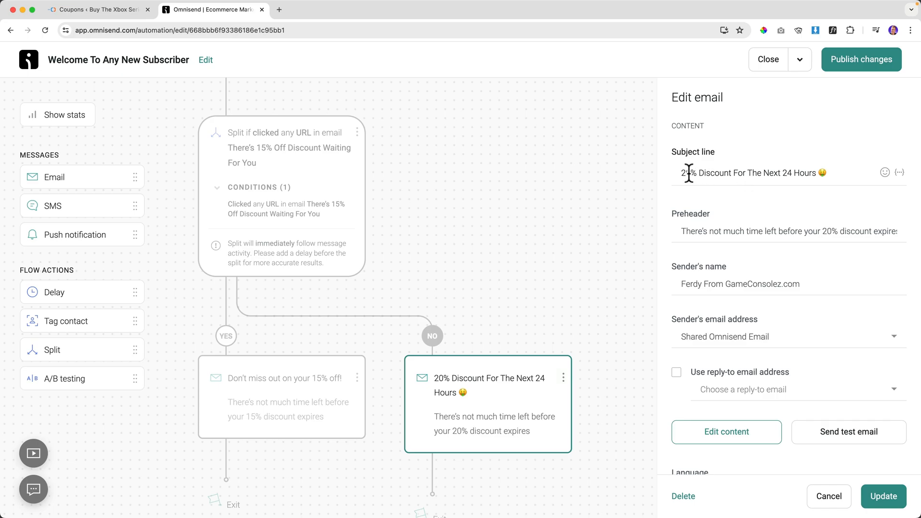
# Add a 1-minute wait and a new empty email after each discount email in both branches.
pyautogui.click(475, 226)
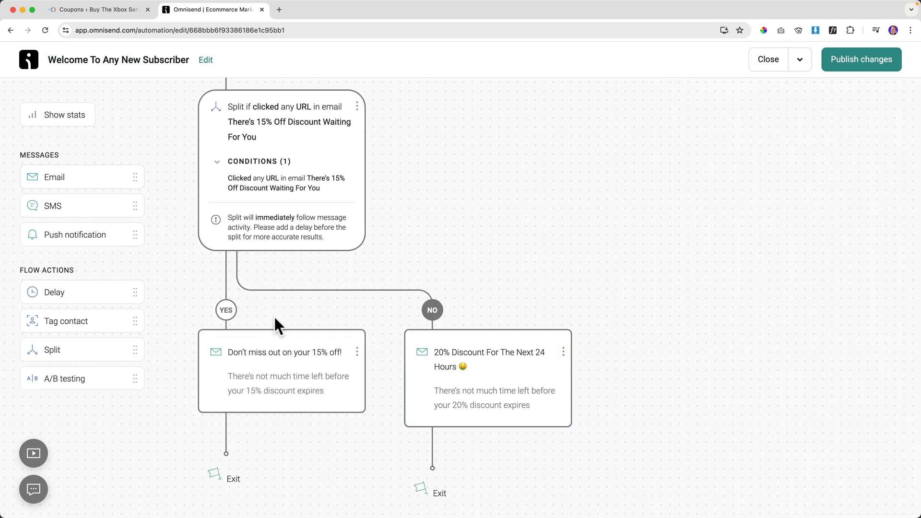
pyautogui.click(243, 359)
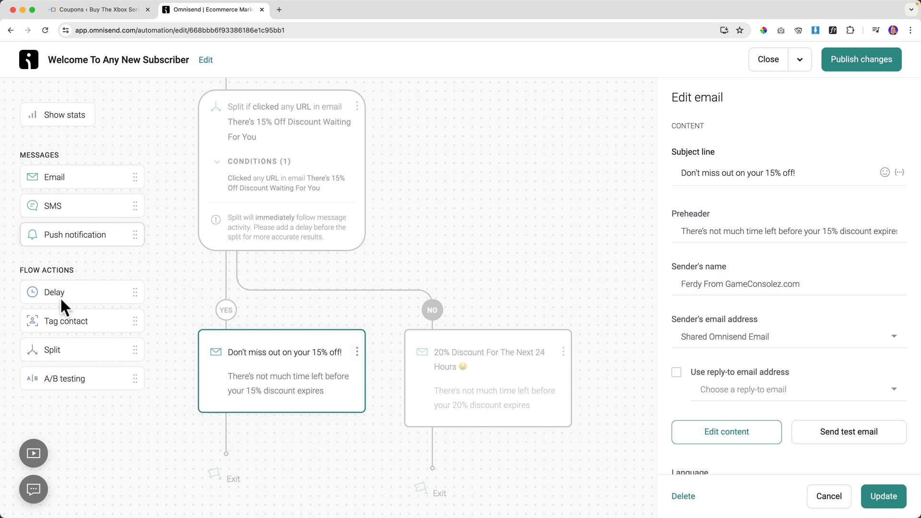
pyautogui.moveTo(63, 293); pyautogui.dragTo(247, 437)
pyautogui.moveTo(41, 292); pyautogui.dragTo(436, 429)
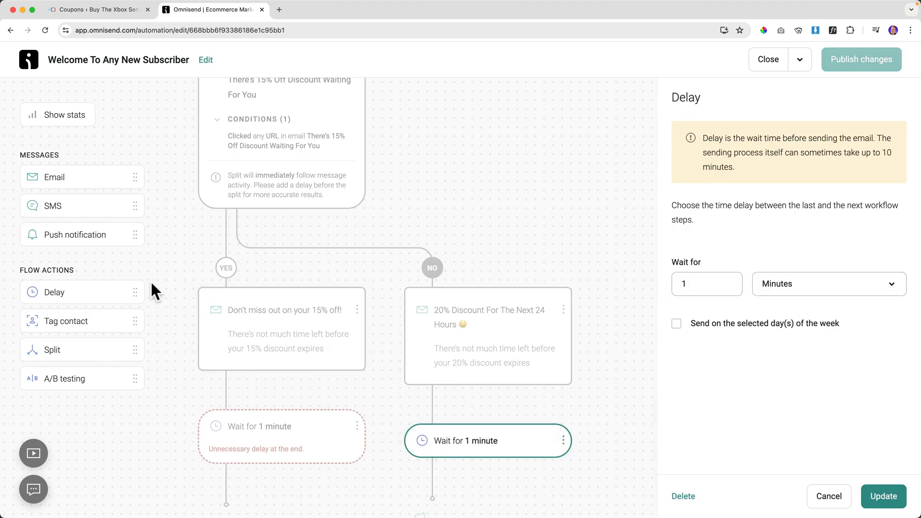
pyautogui.moveTo(52, 178); pyautogui.dragTo(241, 436)
pyautogui.moveTo(53, 177); pyautogui.dragTo(465, 376)
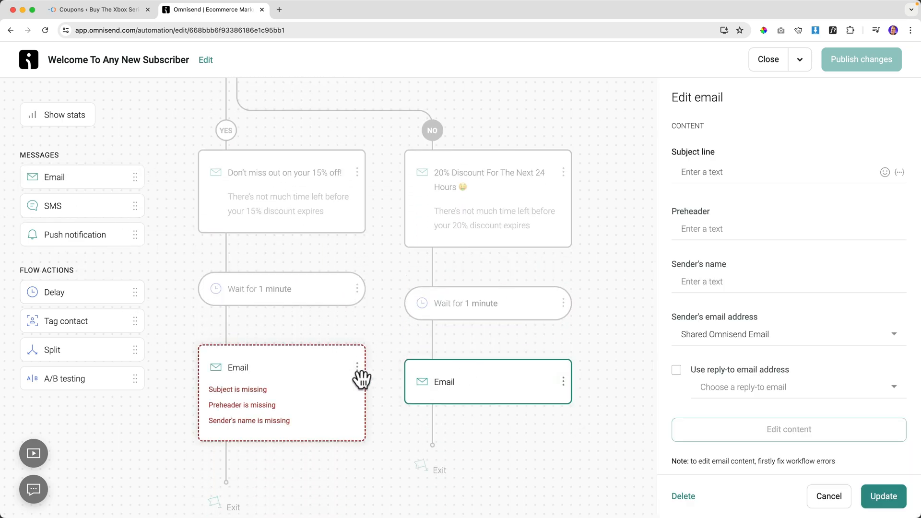
pyautogui.click(291, 369)
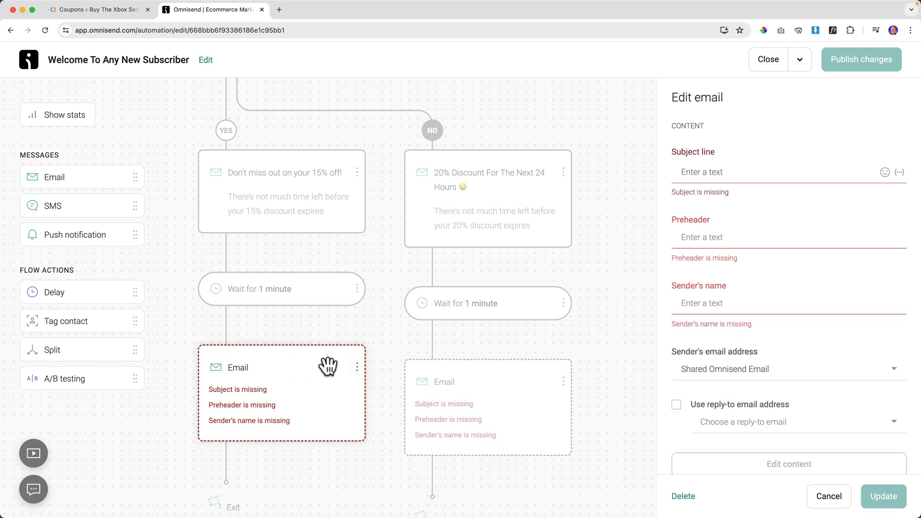
# Clone the 15% off email and place the copy directly below the original.
pyautogui.click(355, 178)
pyautogui.click(357, 173)
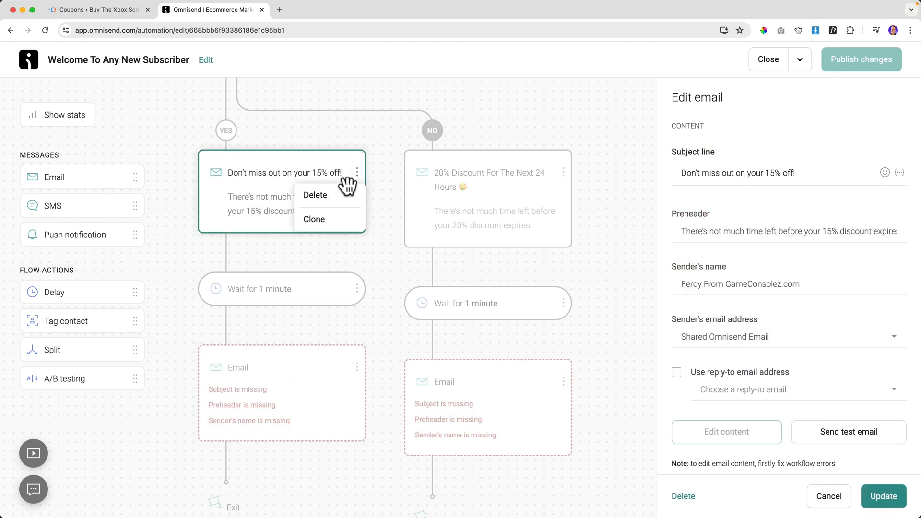
pyautogui.click(324, 221)
pyautogui.moveTo(336, 259)
pyautogui.mouseDown()
pyautogui.moveTo(473, 164)
pyautogui.moveTo(407, 238)
pyautogui.moveTo(298, 319)
pyautogui.moveTo(318, 312)
pyautogui.mouseUp()
pyautogui.scroll(-5, 318, 309)
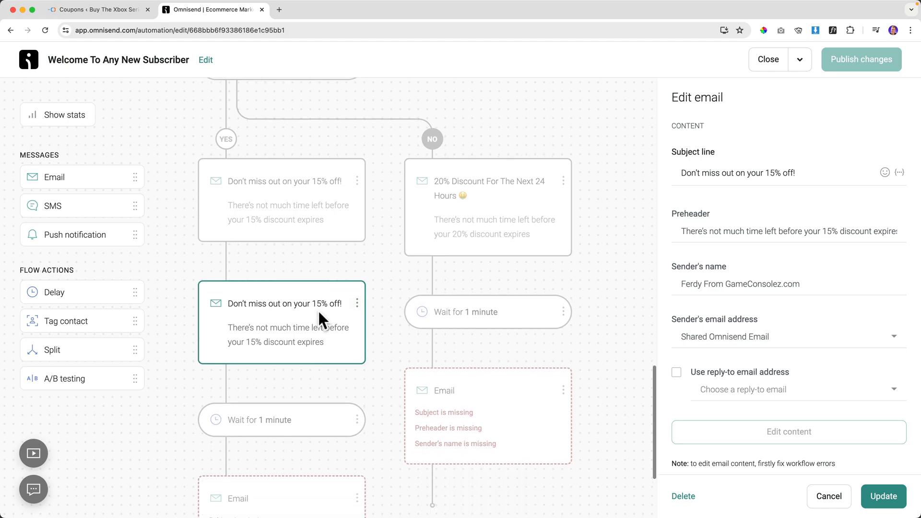
pyautogui.click(356, 160)
# Delete the duplicate email plus the YES-branch wait and empty email.
pyautogui.click(321, 208)
pyautogui.click(571, 304)
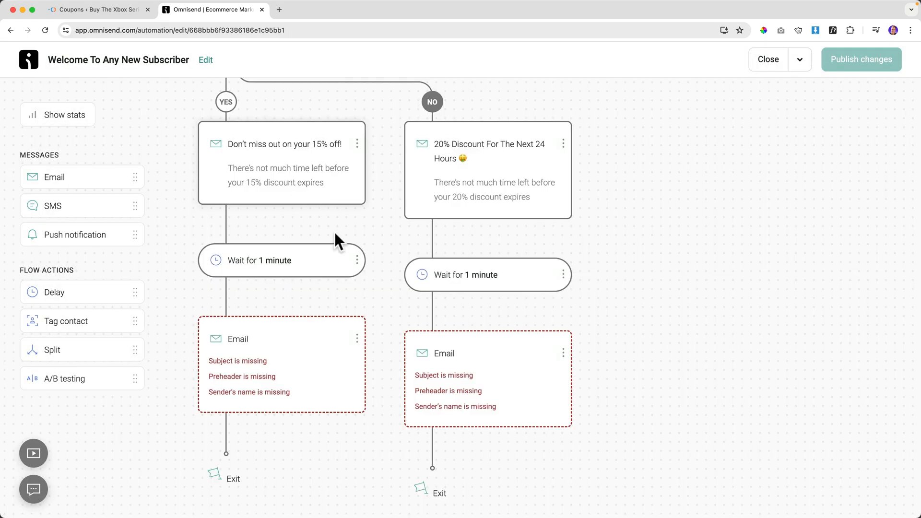
pyautogui.click(357, 262)
pyautogui.click(339, 283)
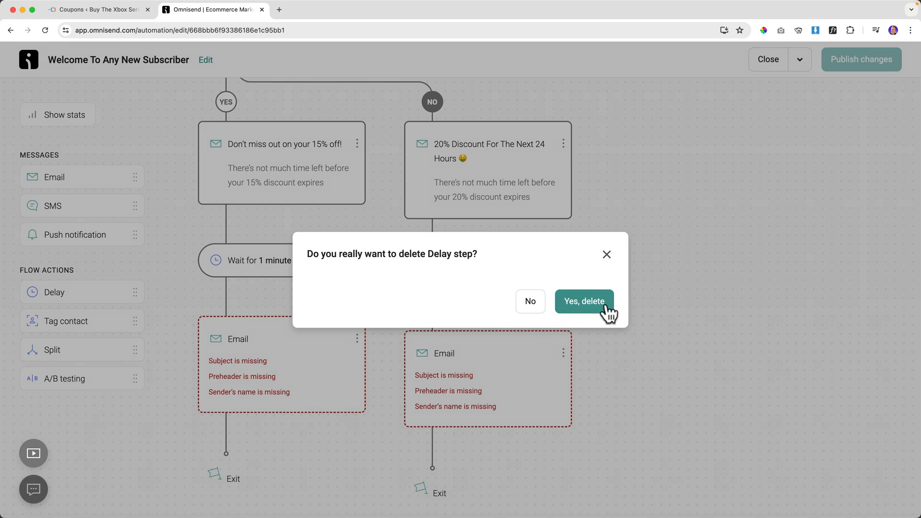
pyautogui.click(604, 307)
pyautogui.click(357, 266)
pyautogui.click(355, 288)
pyautogui.click(602, 296)
# Delete the NO-branch wait and empty email so the 20% email leads to Exit.
pyautogui.click(564, 275)
pyautogui.click(548, 298)
pyautogui.click(572, 309)
pyautogui.click(563, 353)
pyautogui.click(543, 376)
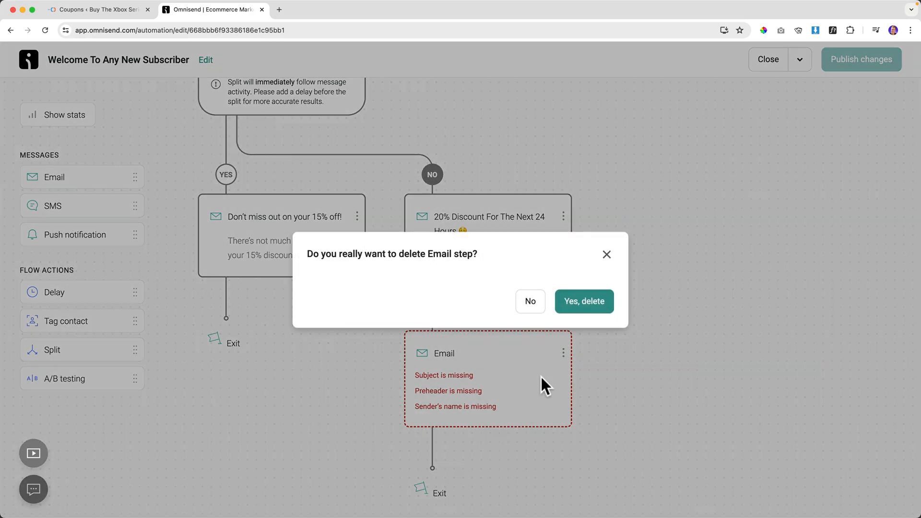
pyautogui.click(580, 303)
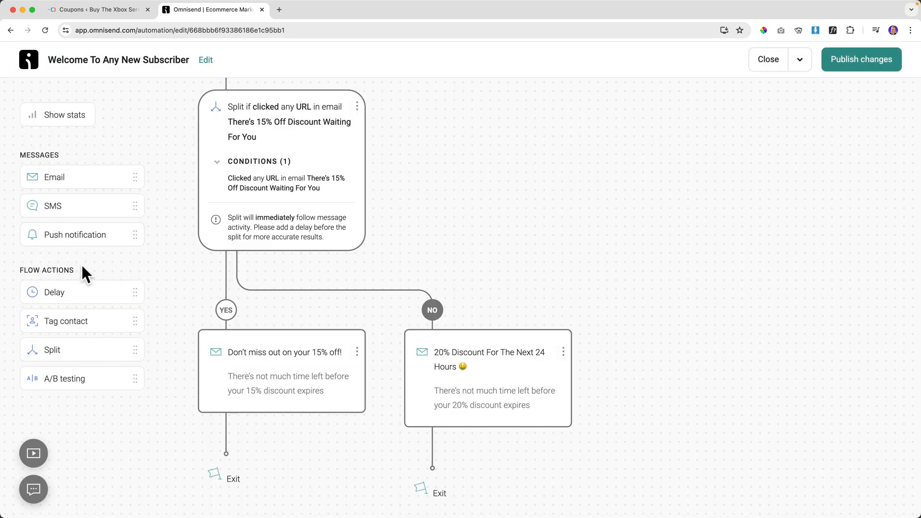
# Add a split under the 15% off email with rule Form is 'Branded back in stock popup with Teaser'.
pyautogui.moveTo(76, 350); pyautogui.dragTo(243, 428)
pyautogui.scroll(-1, 267, 411)
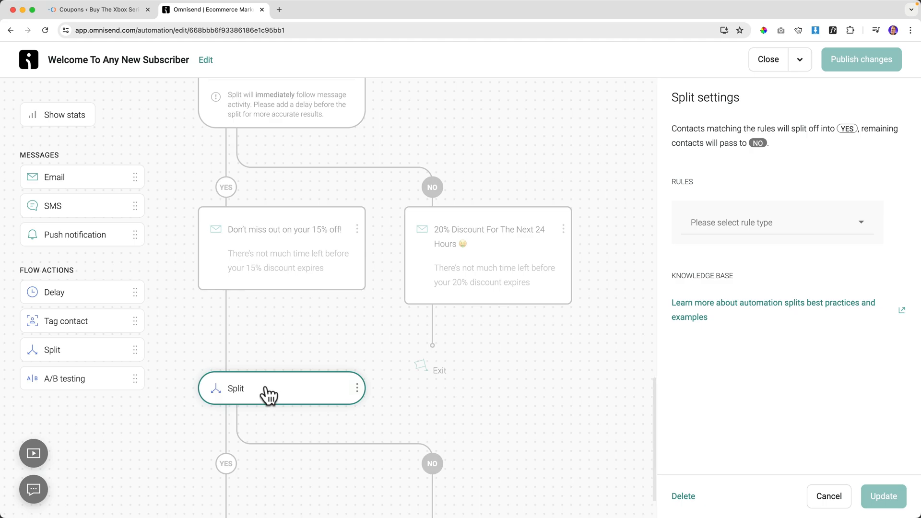
pyautogui.click(754, 224)
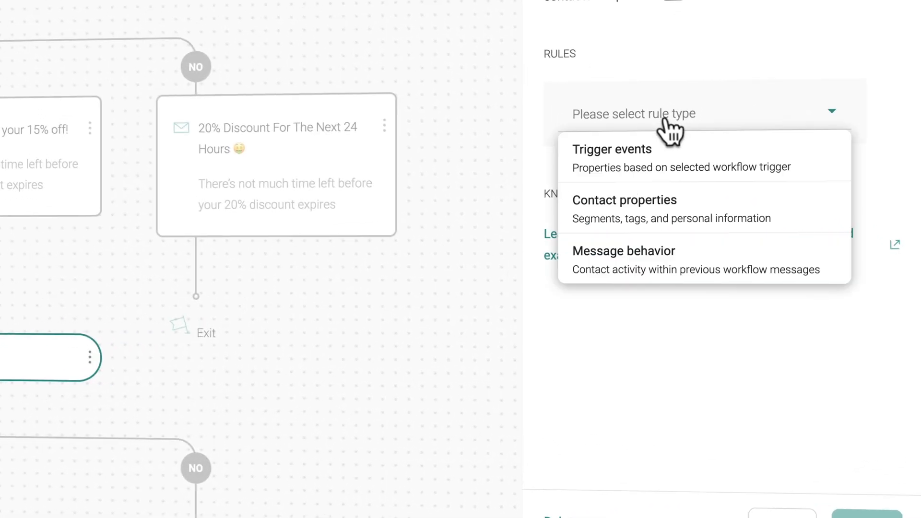
pyautogui.click(630, 156)
pyautogui.click(642, 178)
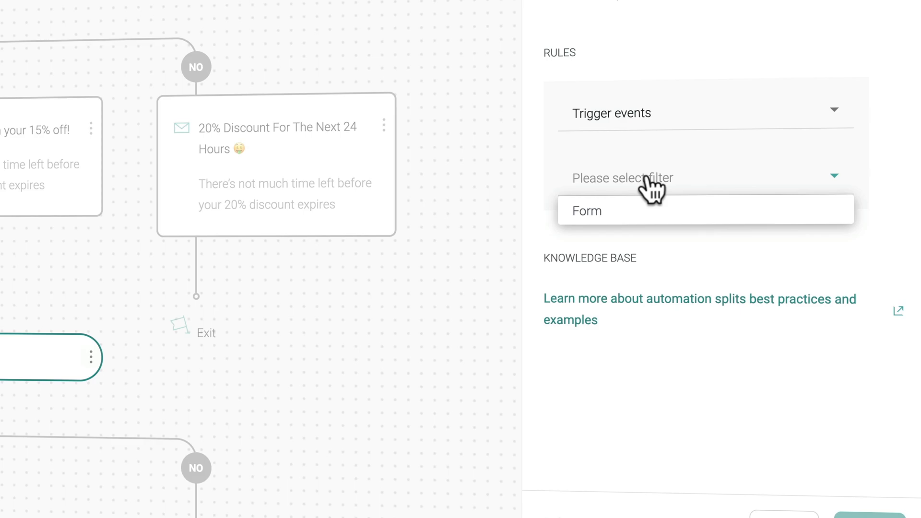
pyautogui.click(615, 212)
pyautogui.click(624, 245)
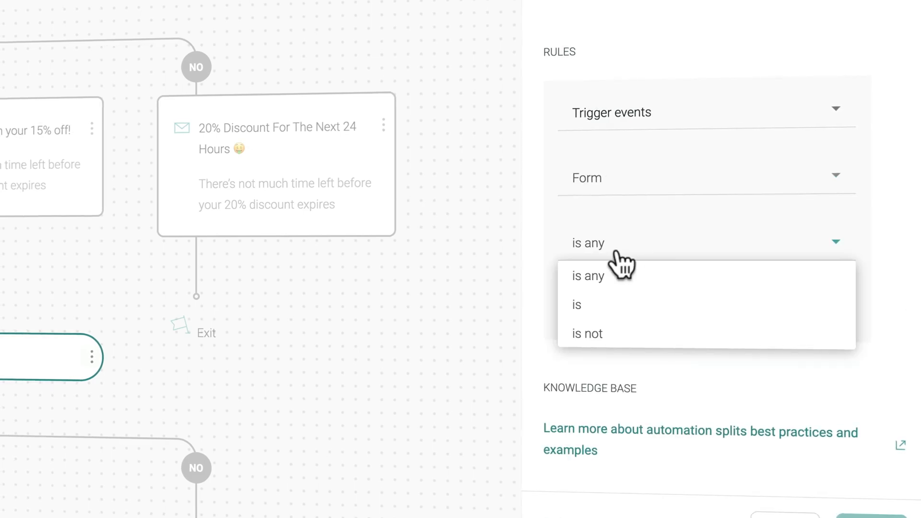
pyautogui.click(609, 274)
pyautogui.click(646, 250)
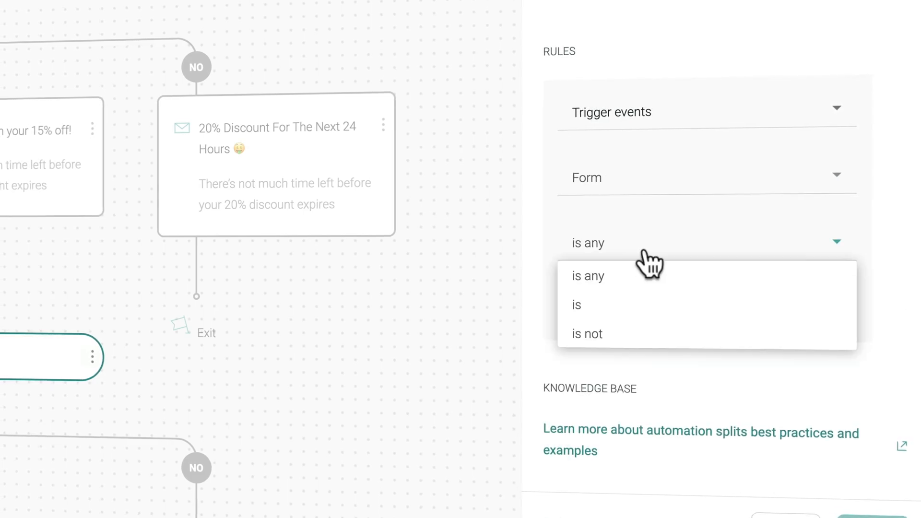
pyautogui.click(616, 312)
pyautogui.click(629, 311)
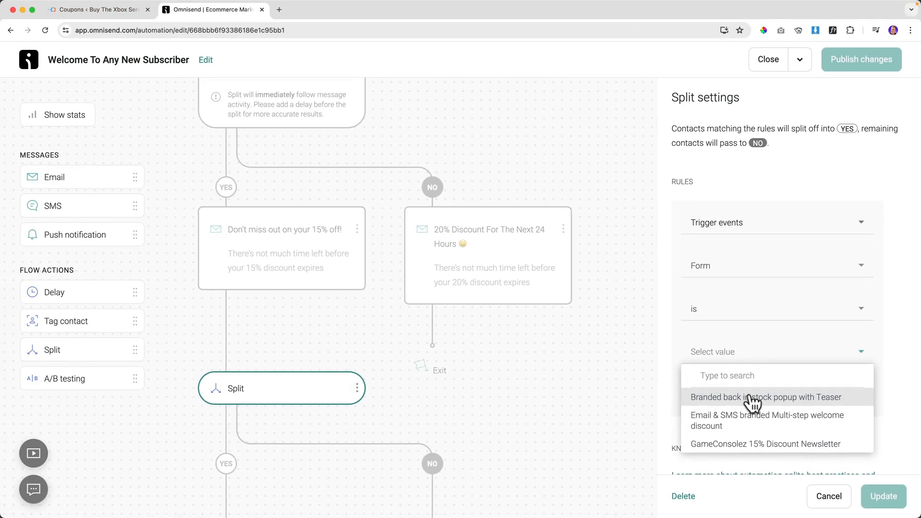
pyautogui.click(752, 402)
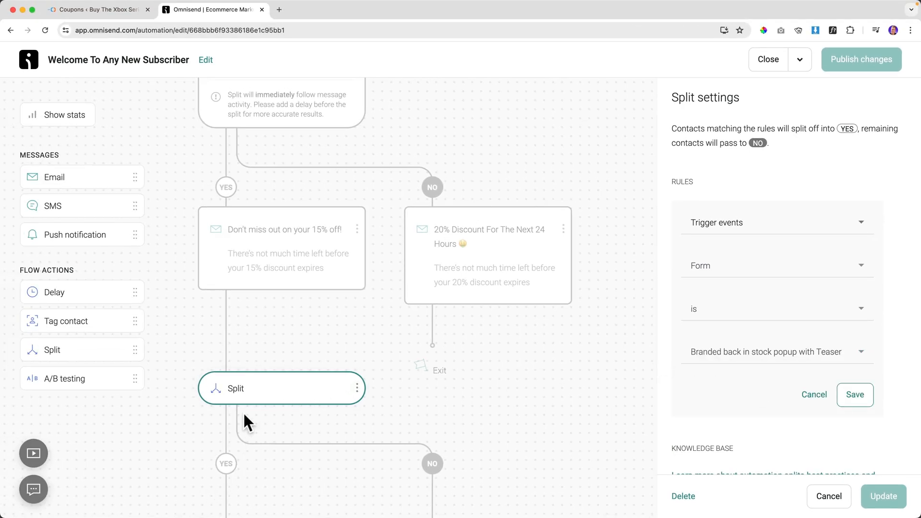
# Change the split rule type to Contact properties and view its filter options.
pyautogui.scroll(-2, 411, 445)
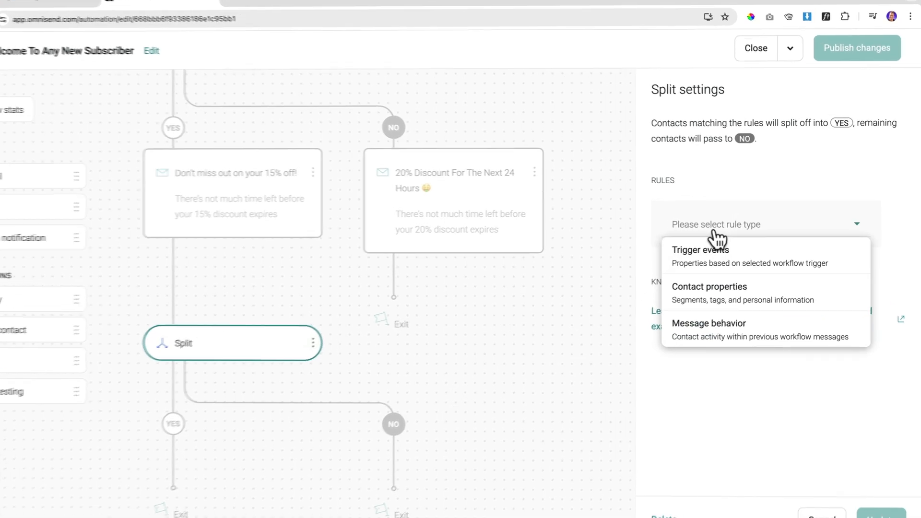
pyautogui.click(715, 248)
pyautogui.click(722, 225)
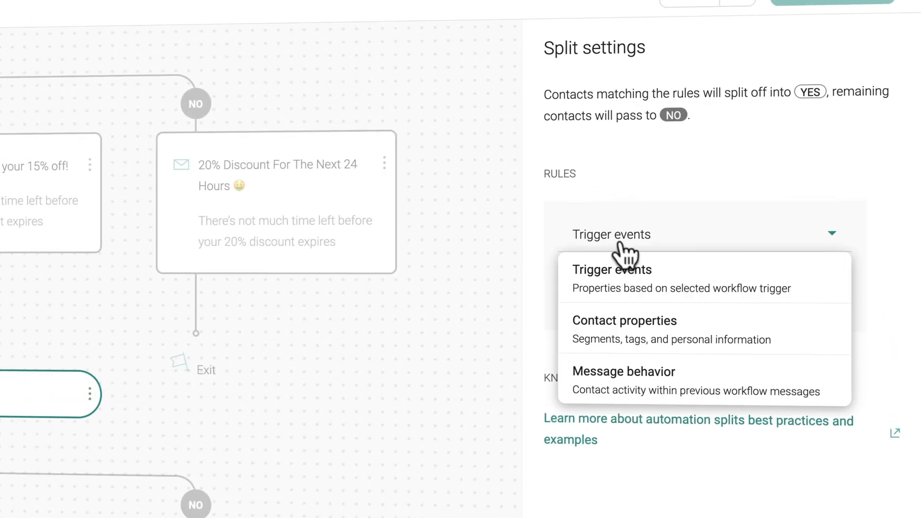
pyautogui.click(624, 331)
pyautogui.click(654, 302)
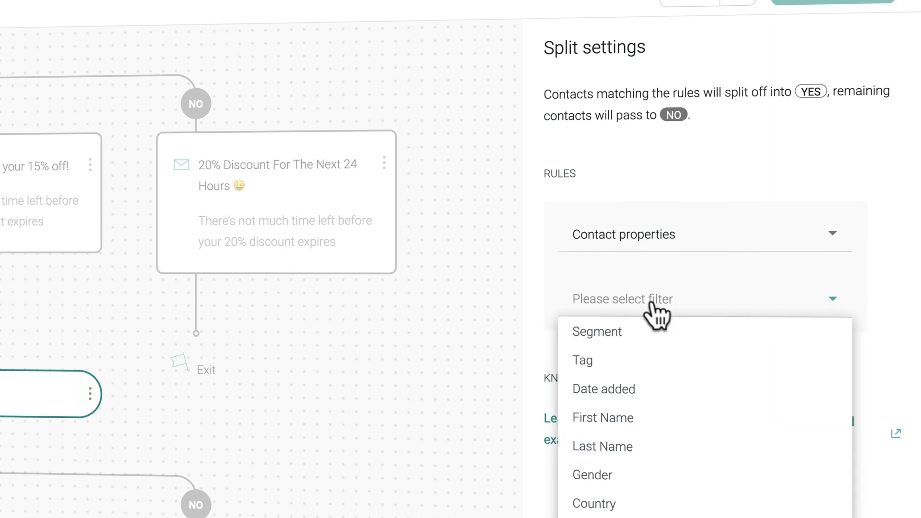
# Try a 'Segment is' rule, then cancel it since no segments are listed.
pyautogui.click(613, 333)
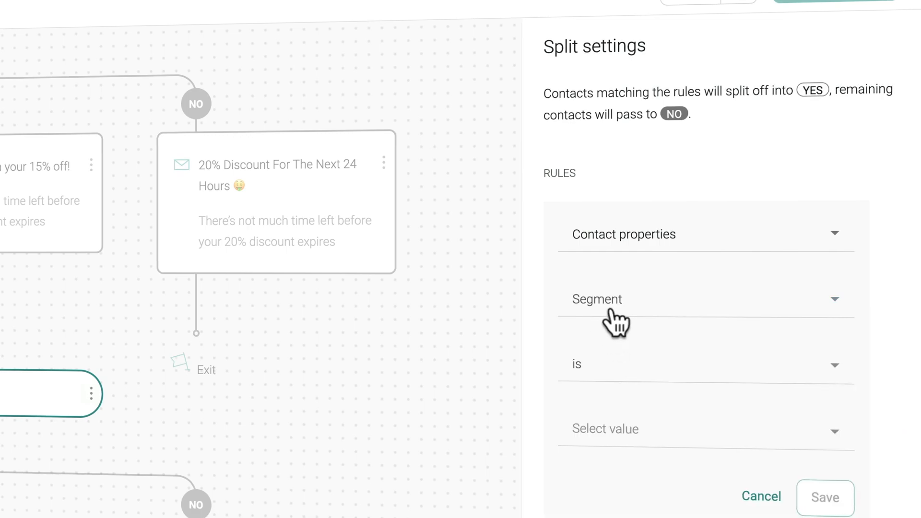
pyautogui.click(628, 369)
pyautogui.click(617, 401)
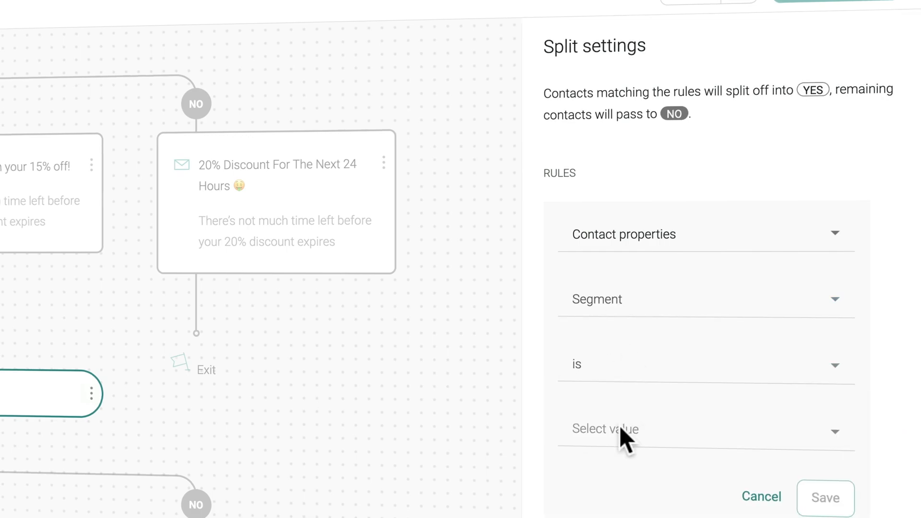
pyautogui.click(620, 425)
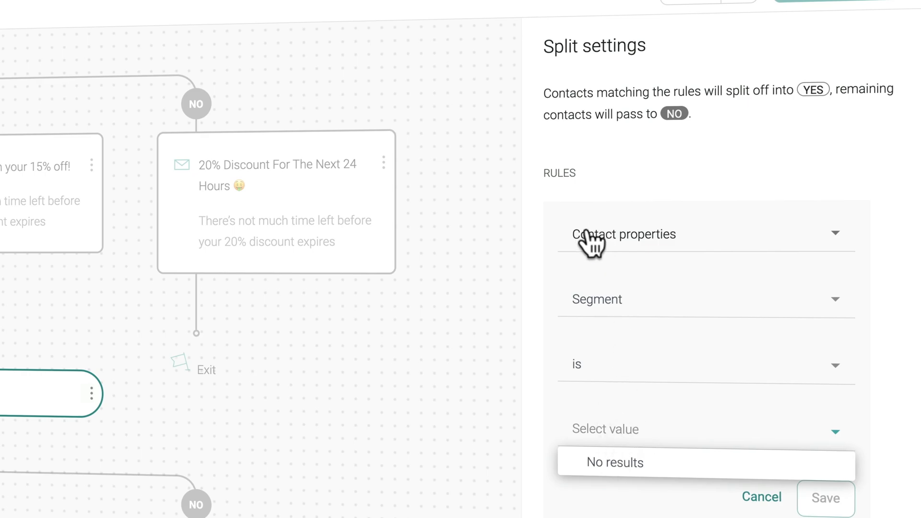
pyautogui.click(665, 182)
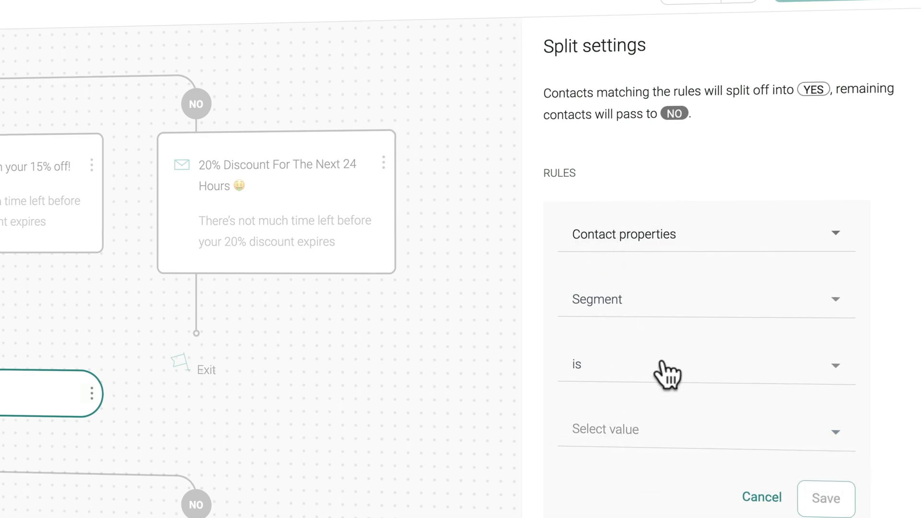
pyautogui.scroll(-3, 671, 493)
pyautogui.scroll(3, 685, 497)
pyautogui.click(762, 497)
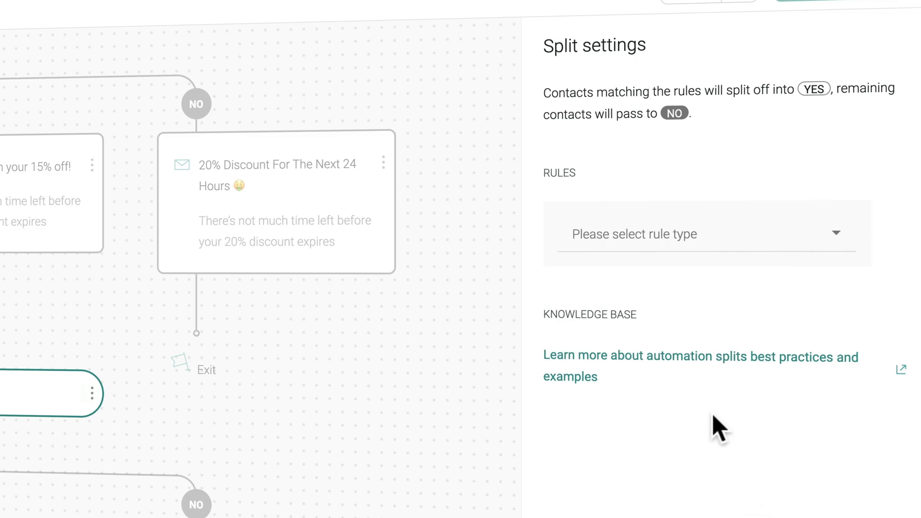
# Set the rule to Message behavior > Opened Email, leaving the email unchosen.
pyautogui.click(632, 255)
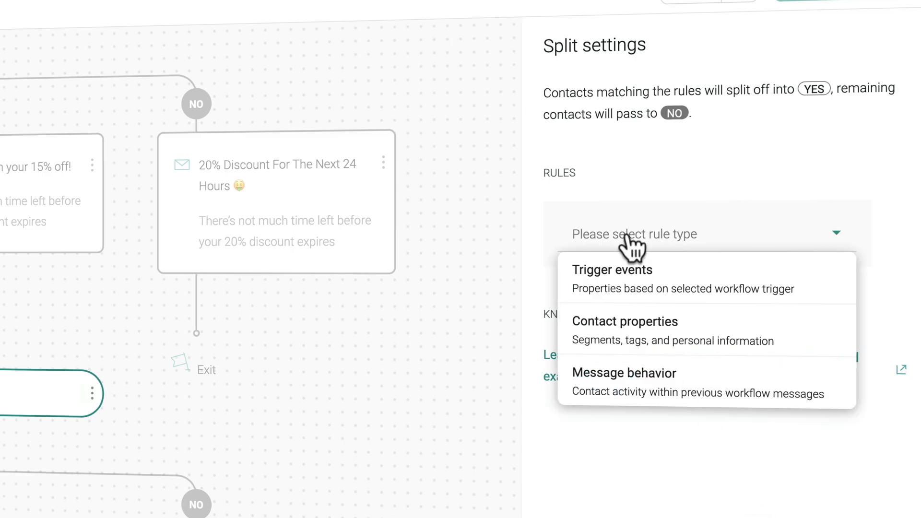
pyautogui.click(632, 389)
pyautogui.click(619, 301)
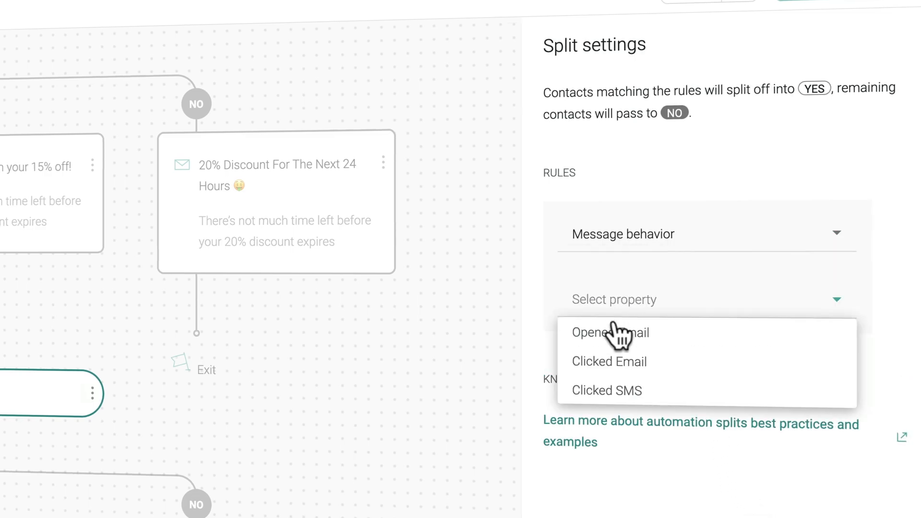
pyautogui.click(607, 336)
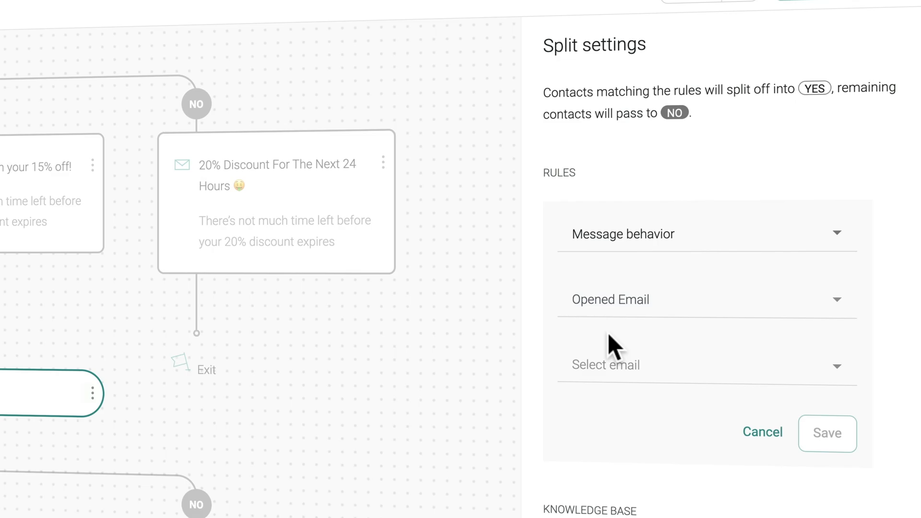
pyautogui.click(624, 368)
pyautogui.click(899, 327)
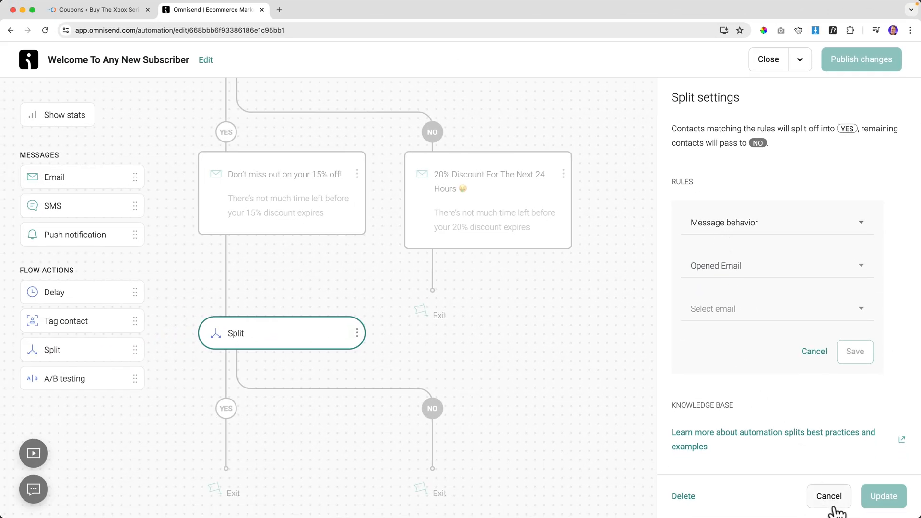
# Close the split settings without saving and delete the unfinished split step.
pyautogui.click(829, 497)
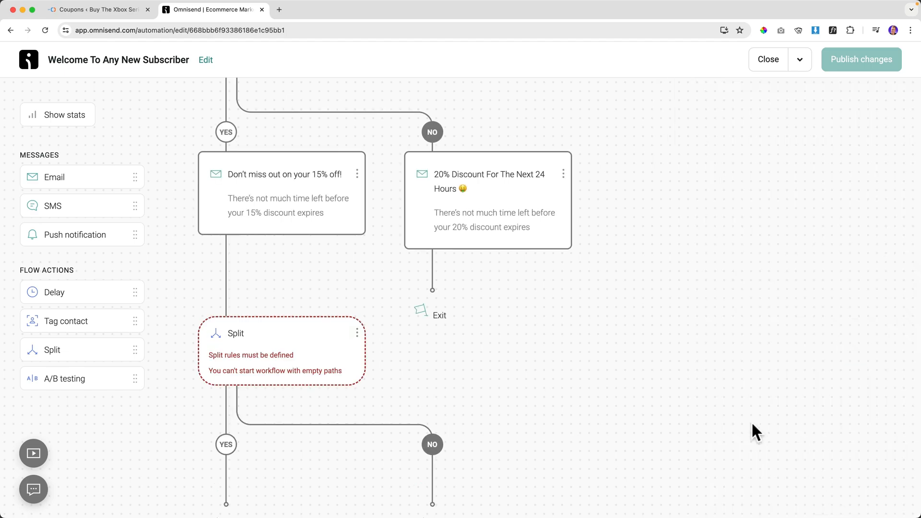
pyautogui.click(357, 333)
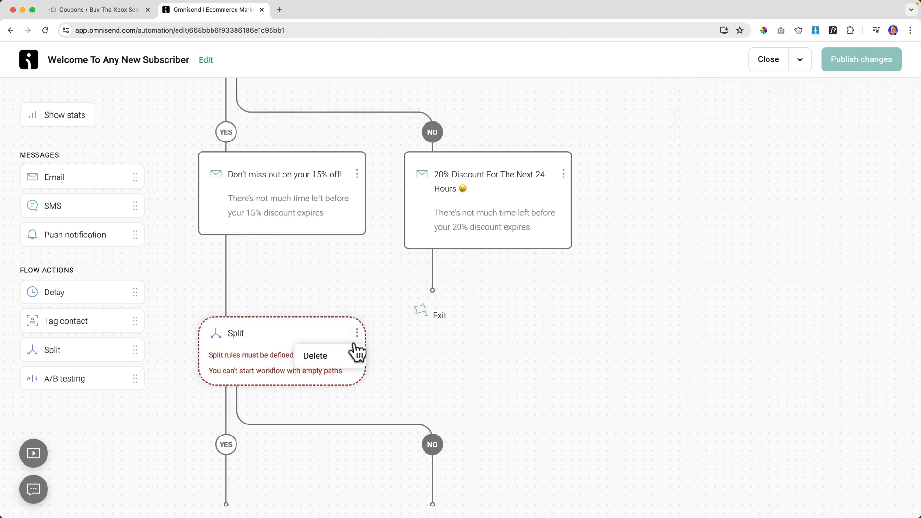
pyautogui.click(334, 355)
pyautogui.click(585, 302)
# Publish the workflow changes, letting current contacts finish the workflow.
pyautogui.click(859, 60)
pyautogui.click(397, 288)
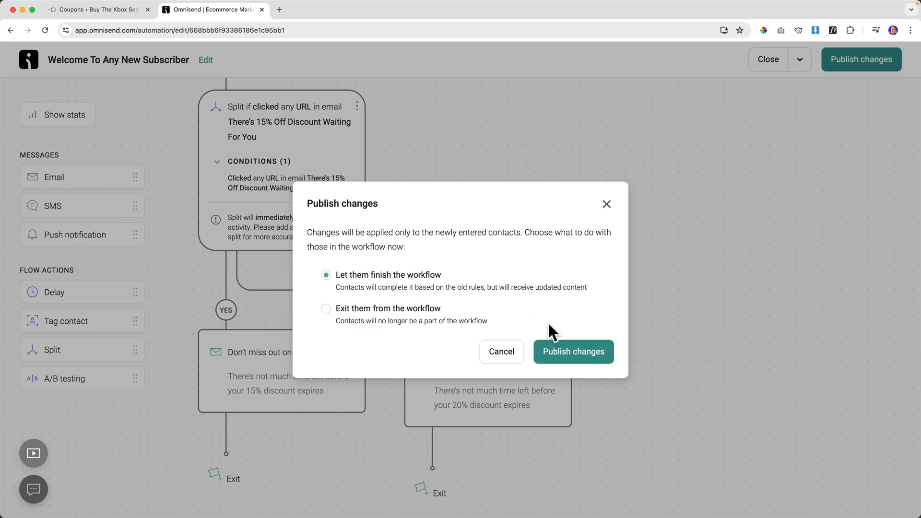
pyautogui.click(559, 353)
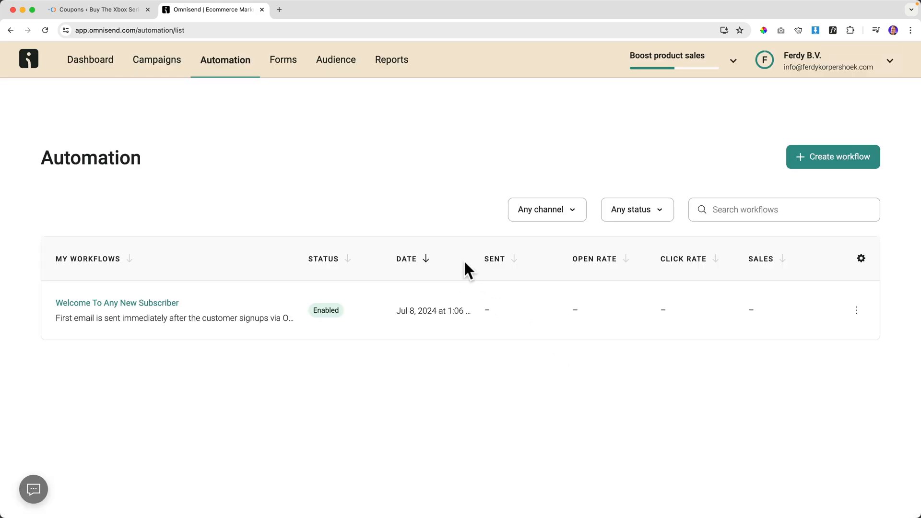
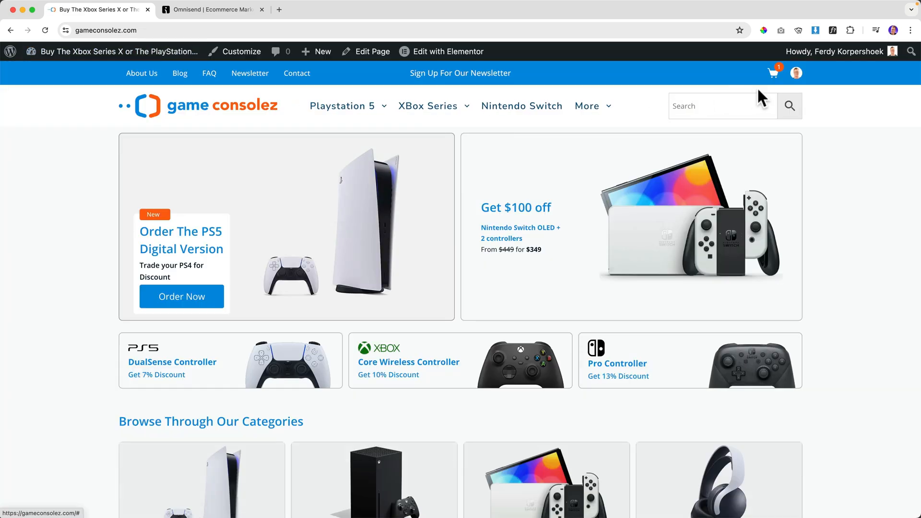
# Confirm the storefront mini-cart holds the PlayStation 5 Console, then return to the Omnisend workflow.
pyautogui.moveTo(774, 82)
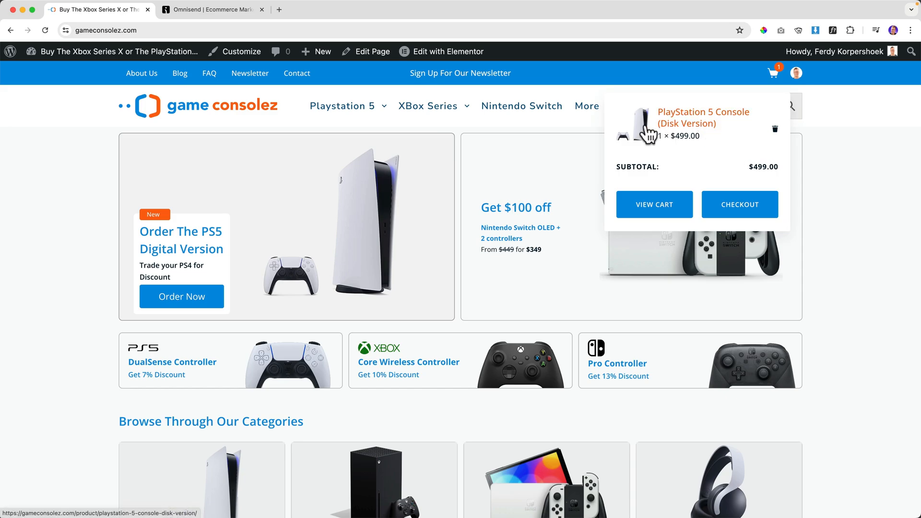
pyautogui.click(212, 10)
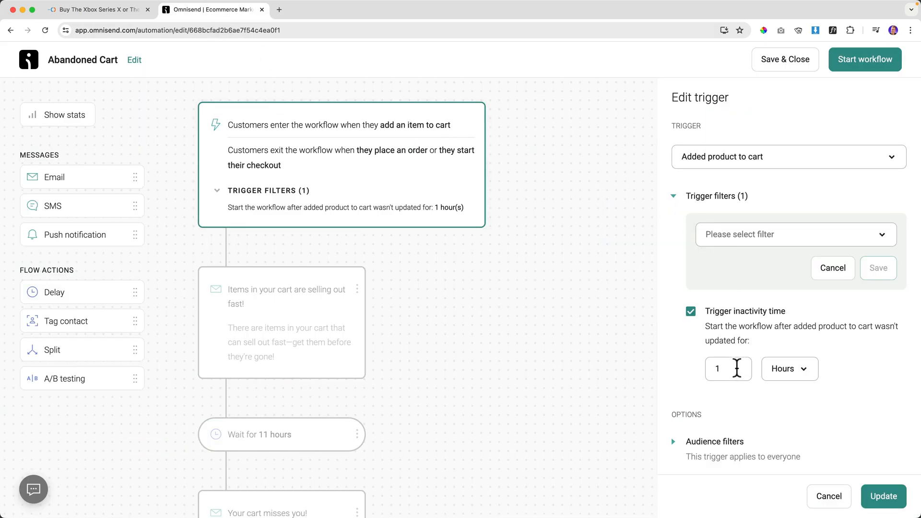
# Change the Abandoned Cart trigger inactivity time from 1 hour to 20 minutes.
pyautogui.click(782, 377)
pyautogui.click(781, 403)
pyautogui.moveTo(735, 372); pyautogui.dragTo(703, 373)
pyautogui.write('20')
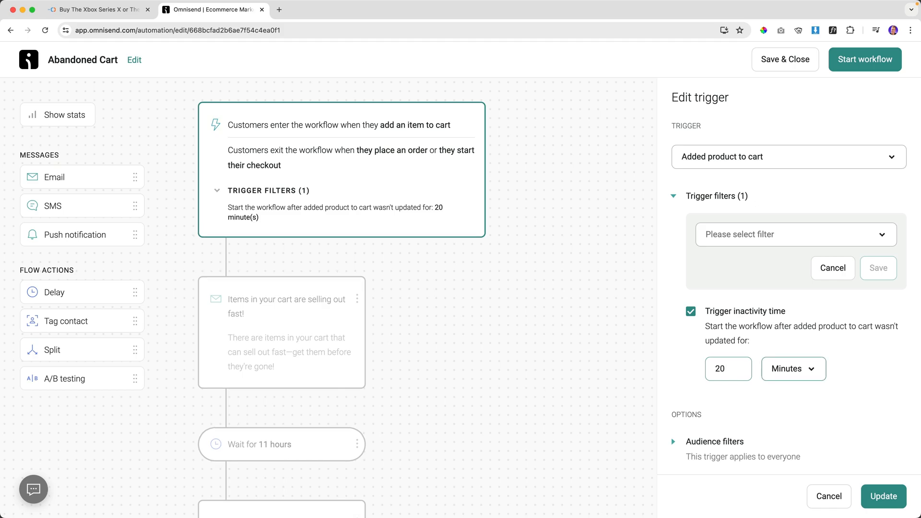
# Check the store cart, then expand the workflow's exit conditions: order placed or checkout started.
pyautogui.click(126, 13)
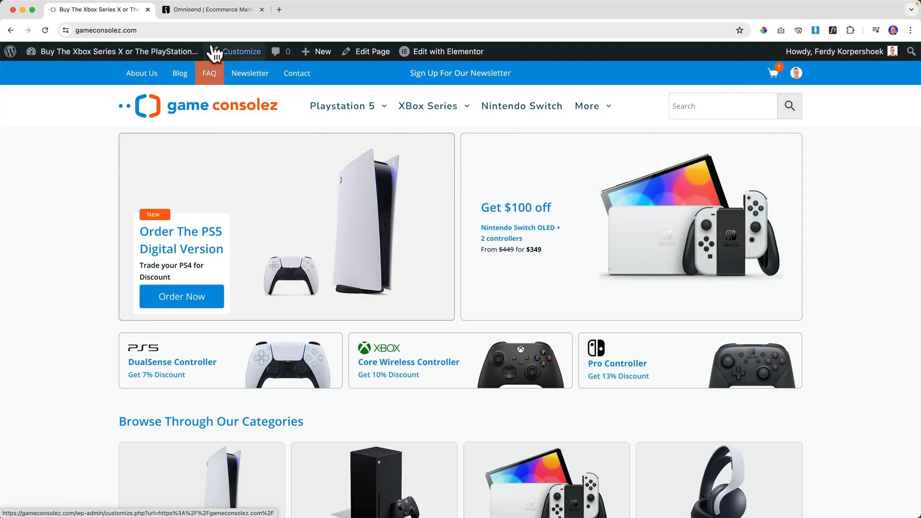
pyautogui.click(774, 76)
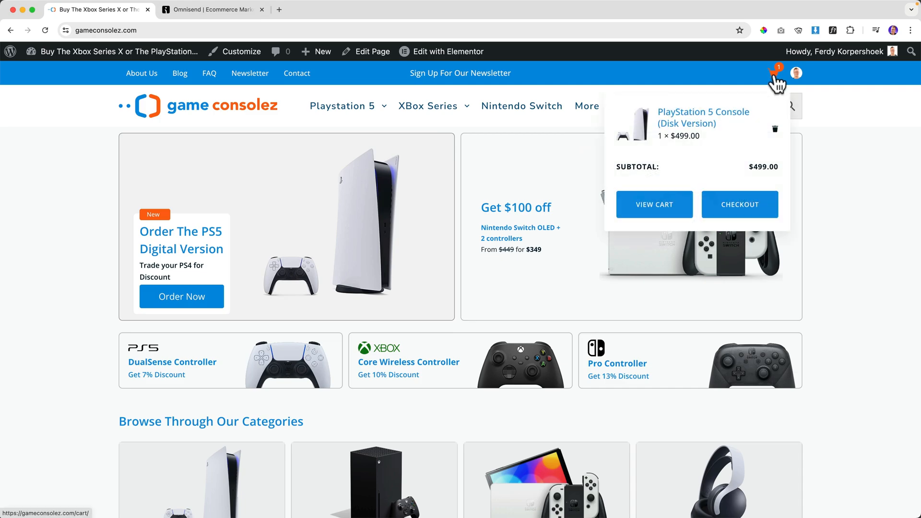
pyautogui.click(224, 10)
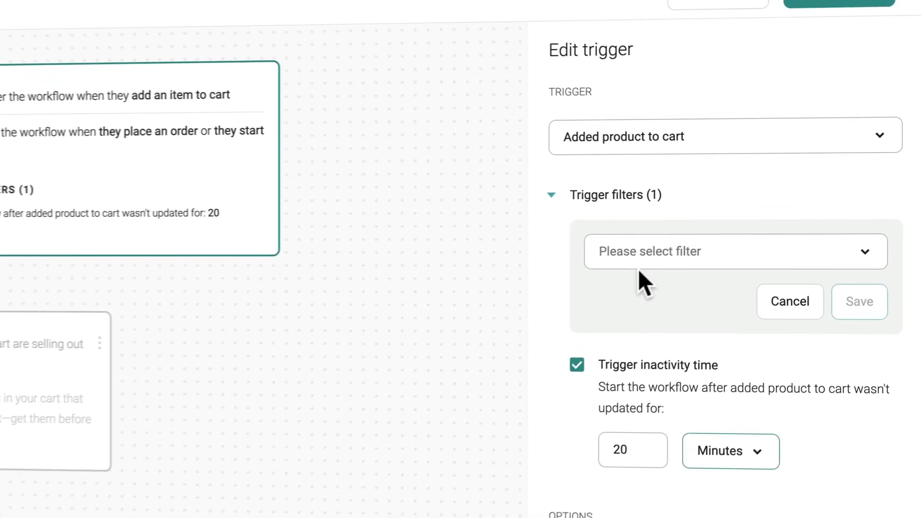
pyautogui.scroll(-5, 638, 272)
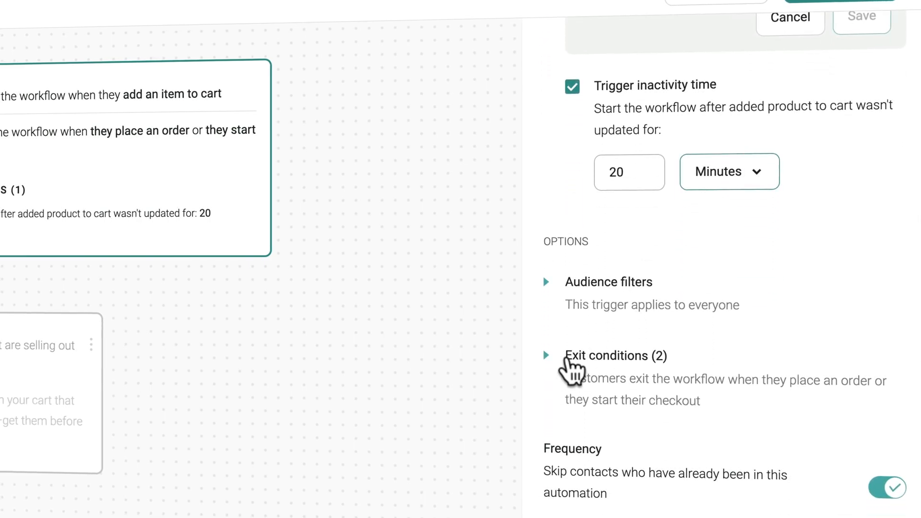
pyautogui.click(546, 356)
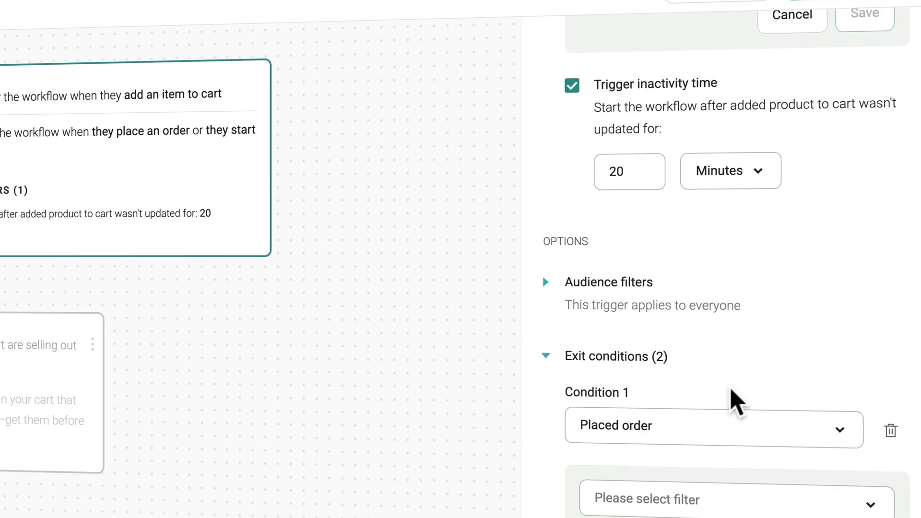
pyautogui.scroll(-4, 730, 390)
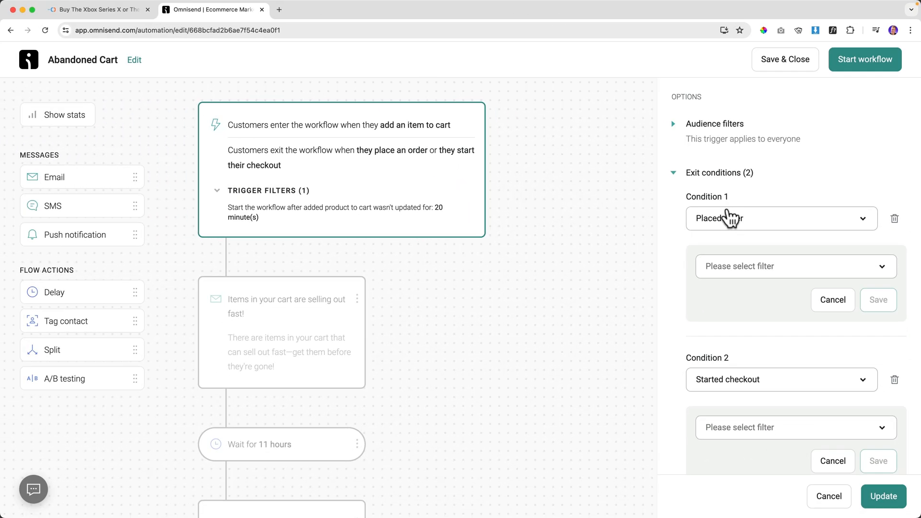
# Recheck the storefront cart contents alongside the workflow settings.
pyautogui.click(129, 15)
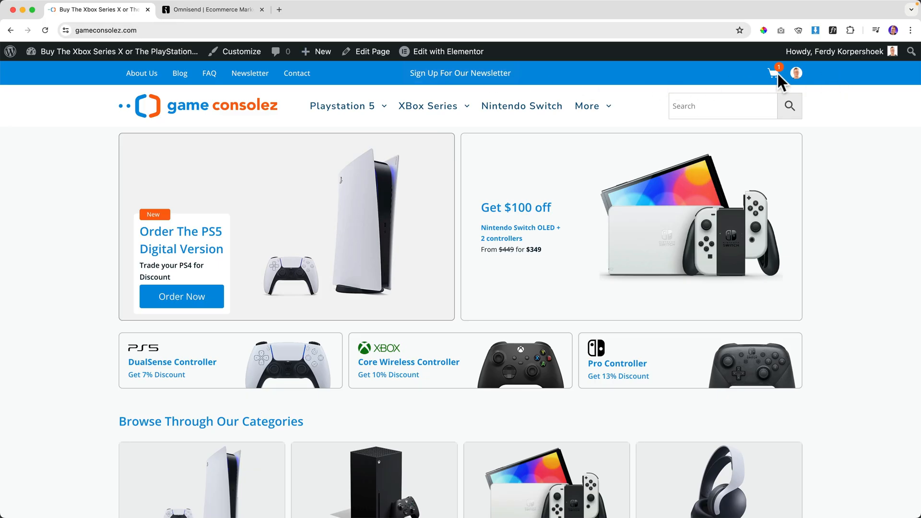
pyautogui.click(226, 9)
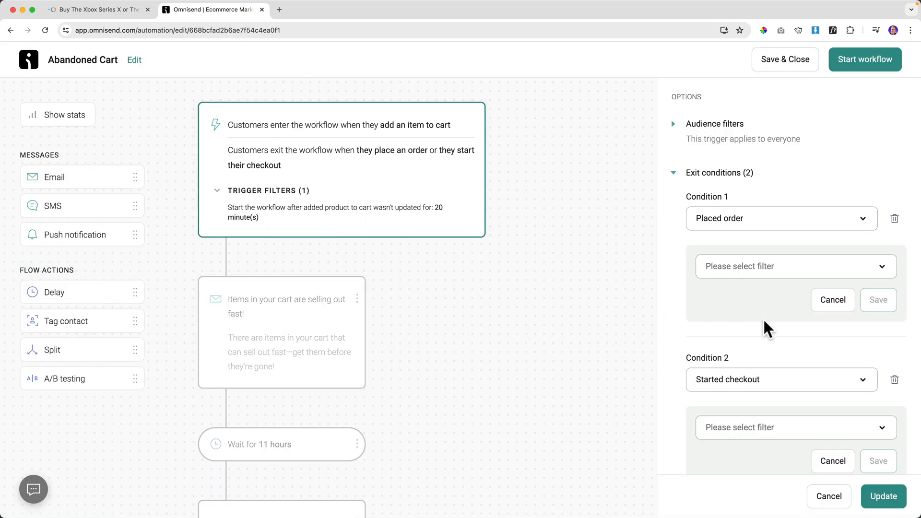
pyautogui.scroll(-2, 766, 329)
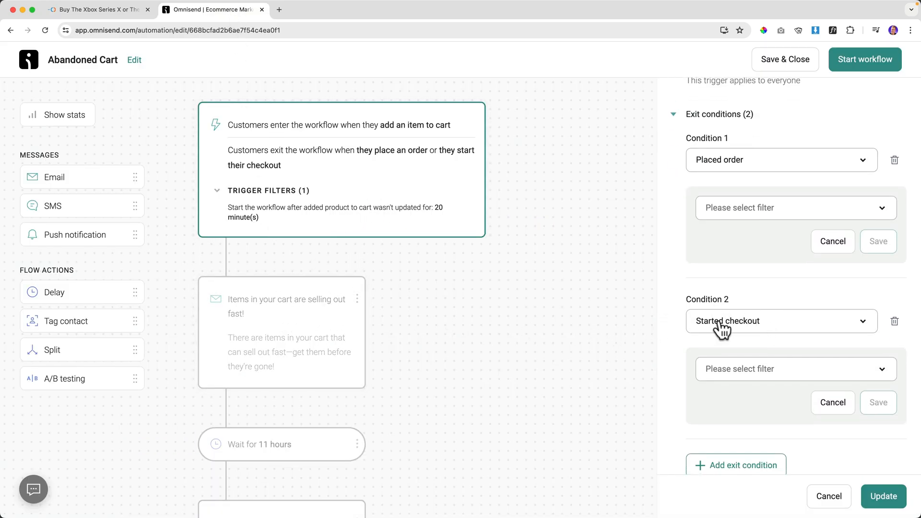
pyautogui.click(132, 10)
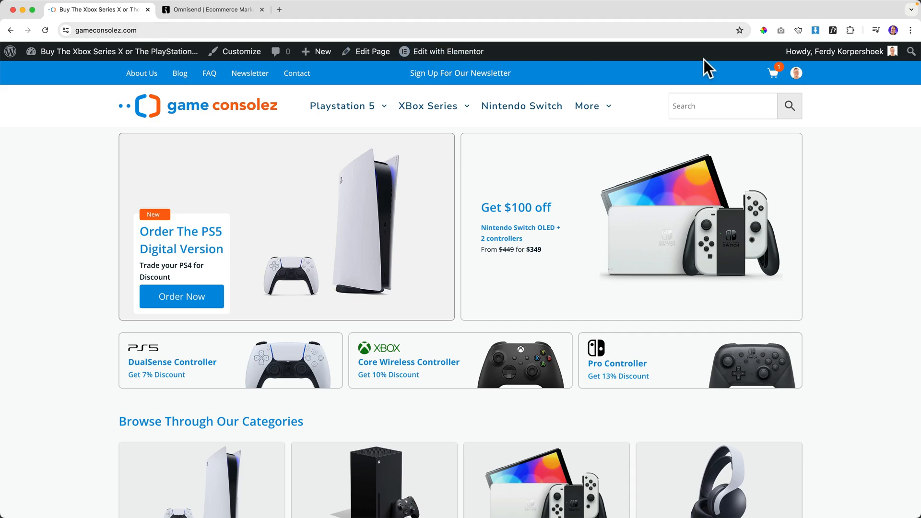
pyautogui.moveTo(776, 77)
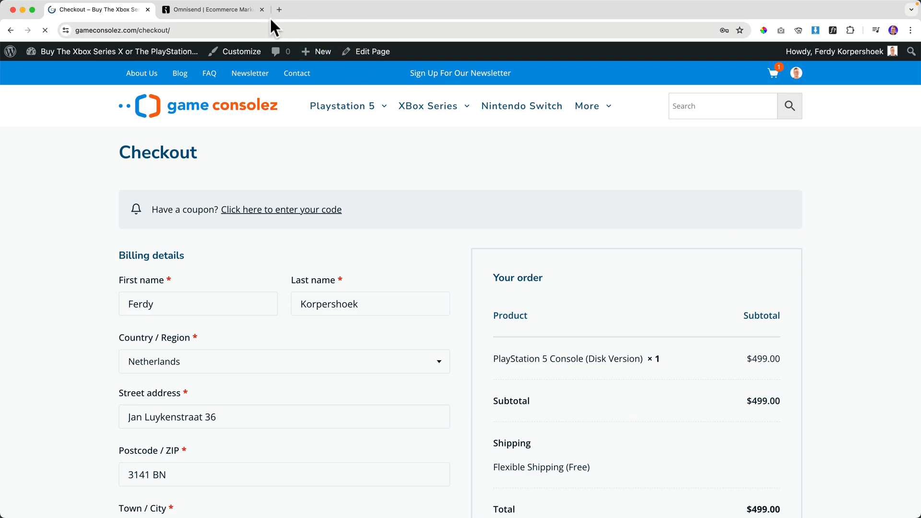
pyautogui.click(229, 11)
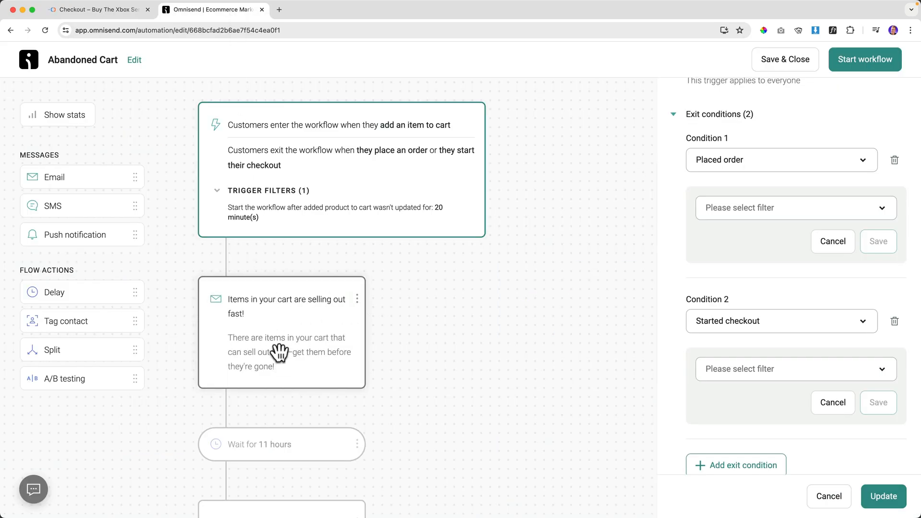
# Look over the store's checkout page, then open the first cart reminder email's settings.
pyautogui.scroll(-5, 818, 314)
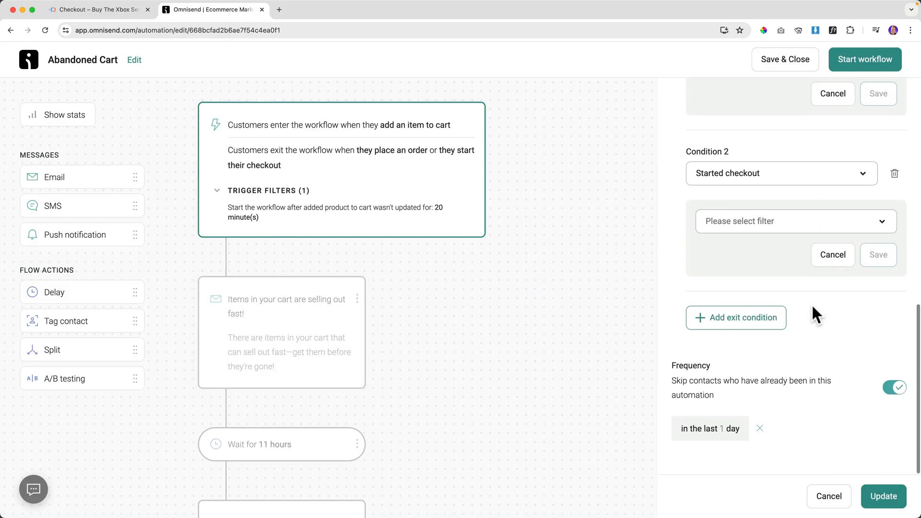
pyautogui.scroll(5, 811, 314)
pyautogui.scroll(6, 811, 307)
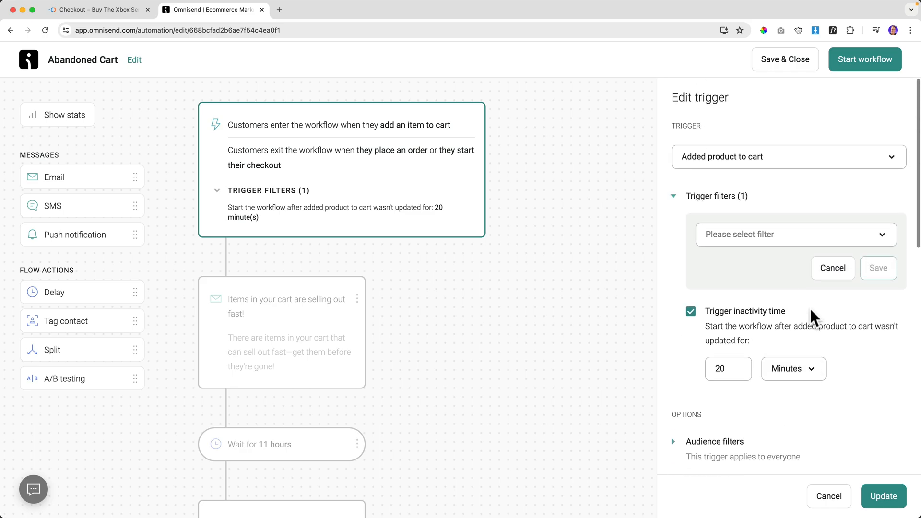
pyautogui.click(98, 10)
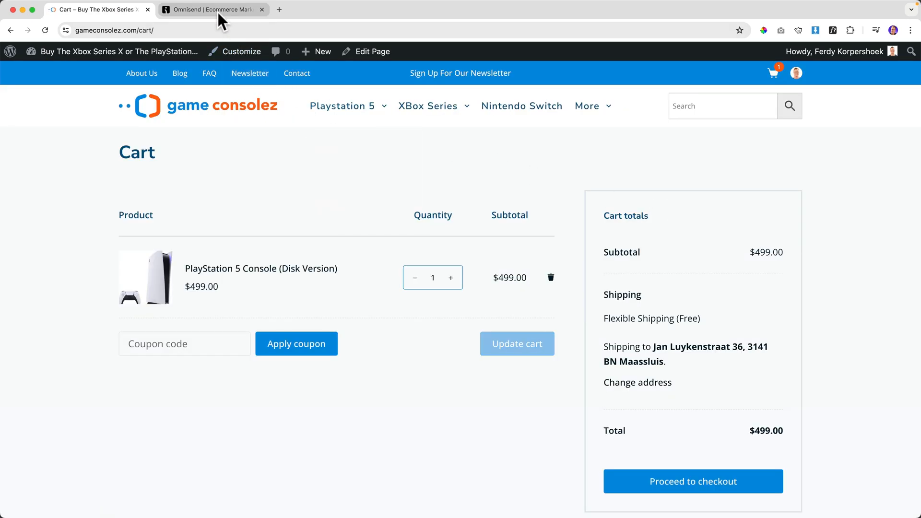
pyautogui.click(218, 11)
pyautogui.click(276, 334)
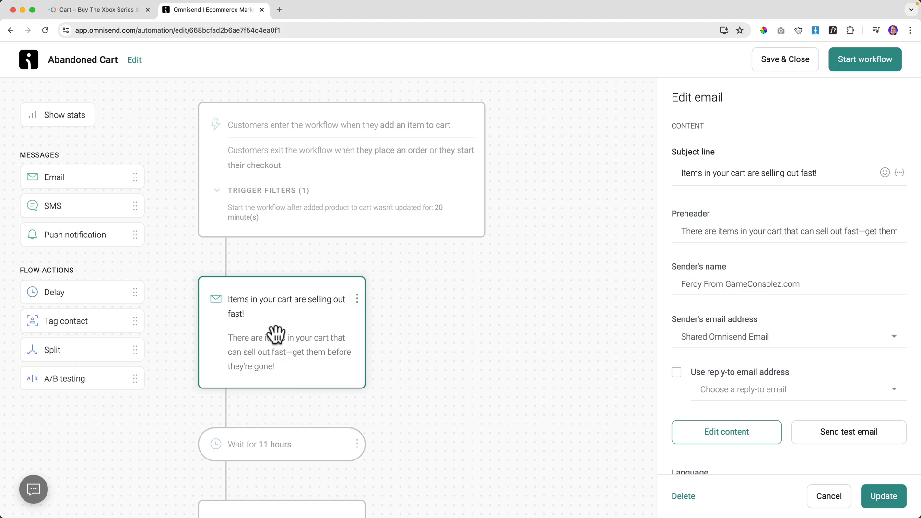
# Save the workflow and review the first email's Abandoned products block (8 products, 2 columns).
pyautogui.click(727, 432)
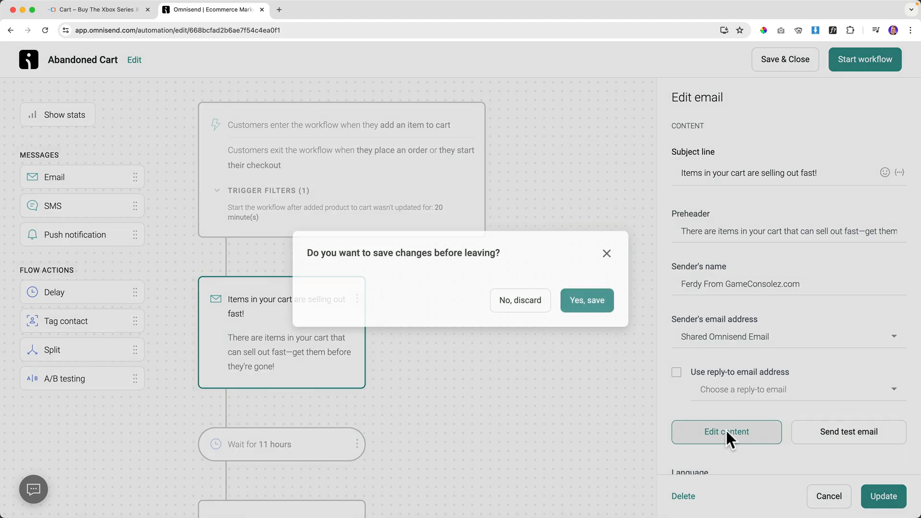
pyautogui.click(597, 308)
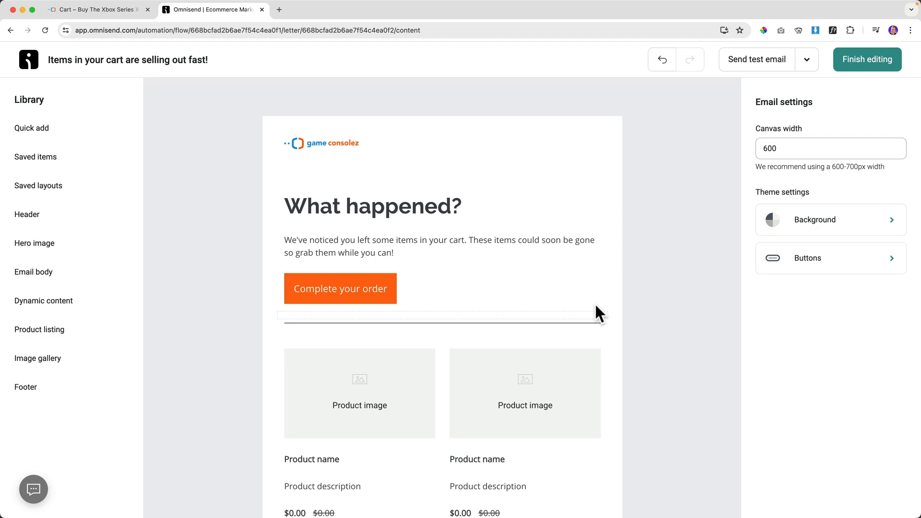
pyautogui.scroll(-3, 365, 278)
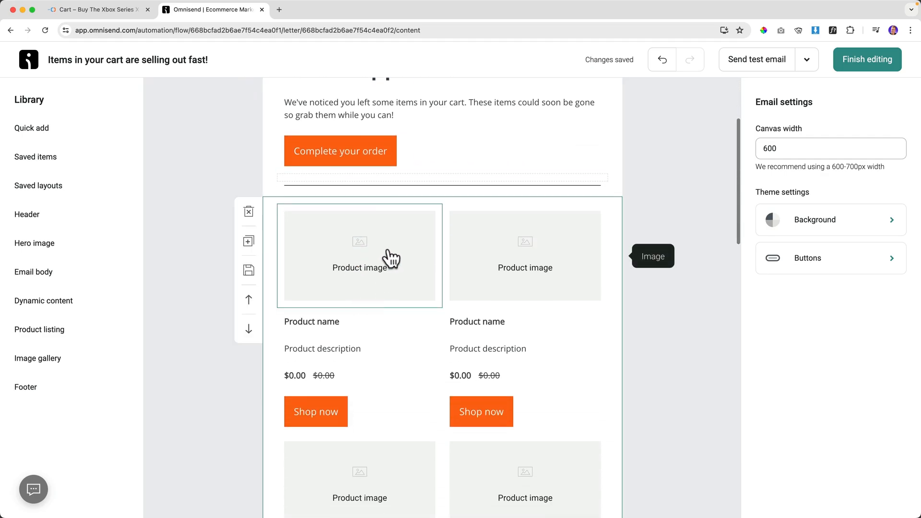
pyautogui.click(442, 208)
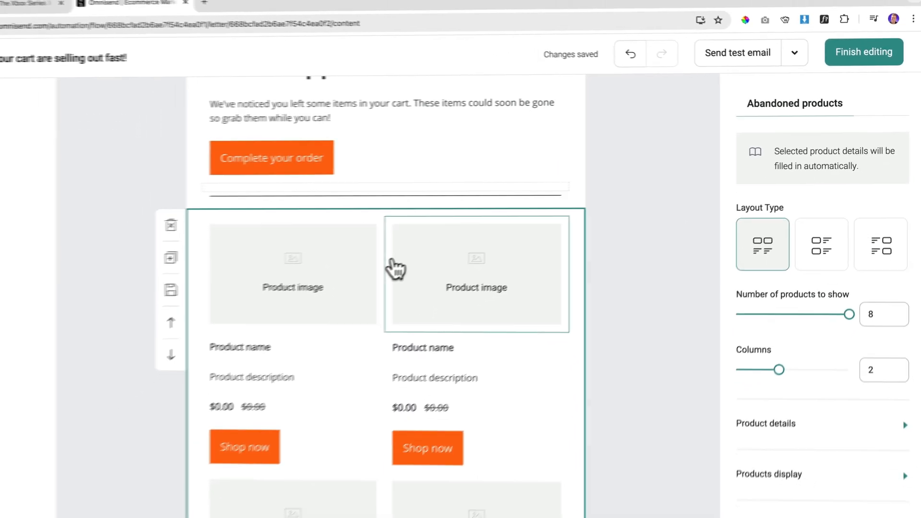
pyautogui.scroll(-3, 163, 269)
pyautogui.scroll(-2, 385, 267)
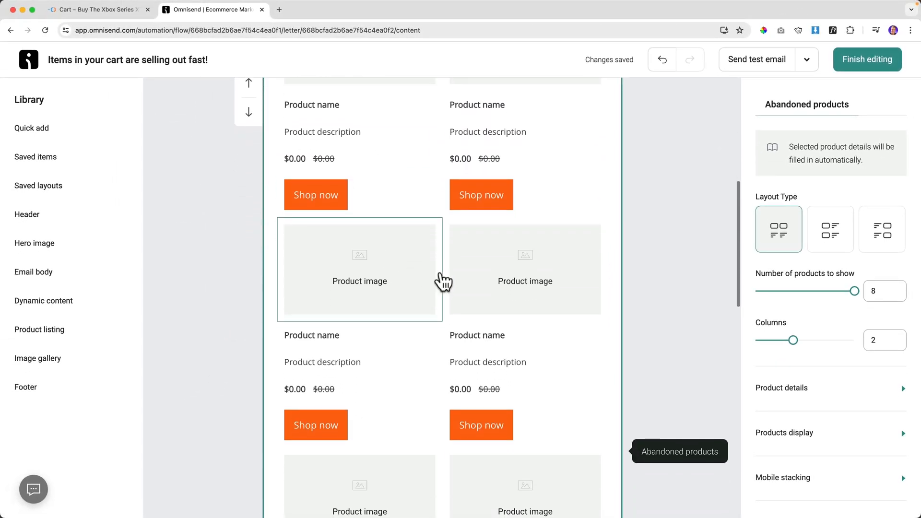
pyautogui.scroll(7, 481, 273)
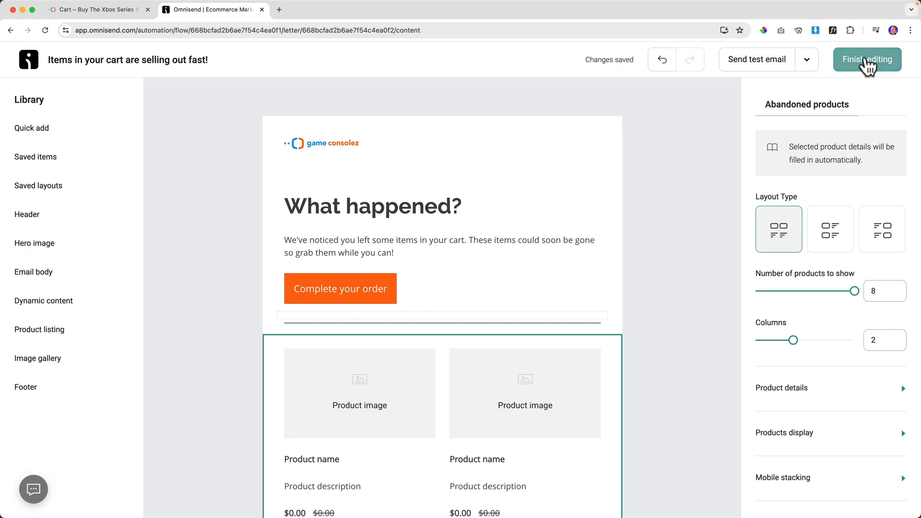
pyautogui.click(867, 60)
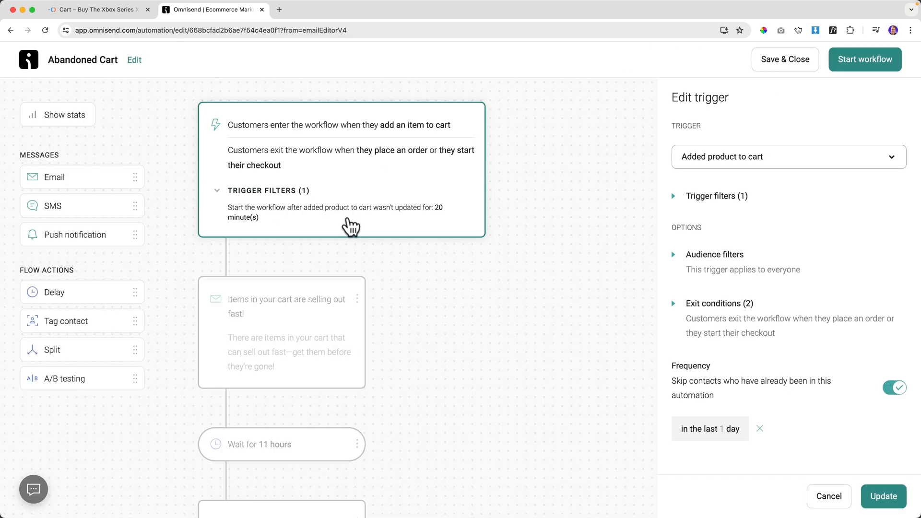
# Review the 'Your cart misses you!' email, the 12-hour wait and the 15% off email.
pyautogui.scroll(-3, 319, 223)
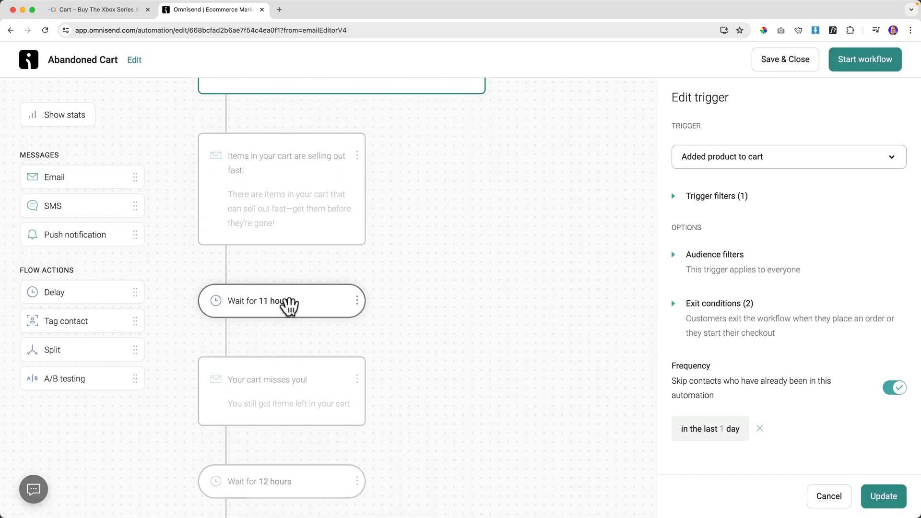
pyautogui.scroll(-3, 291, 300)
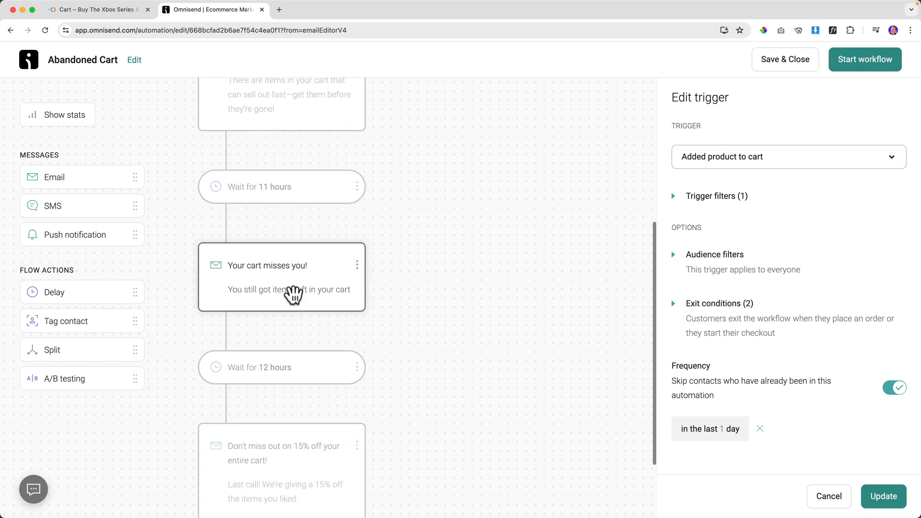
pyautogui.click(276, 253)
pyautogui.scroll(-2, 280, 259)
pyautogui.click(282, 270)
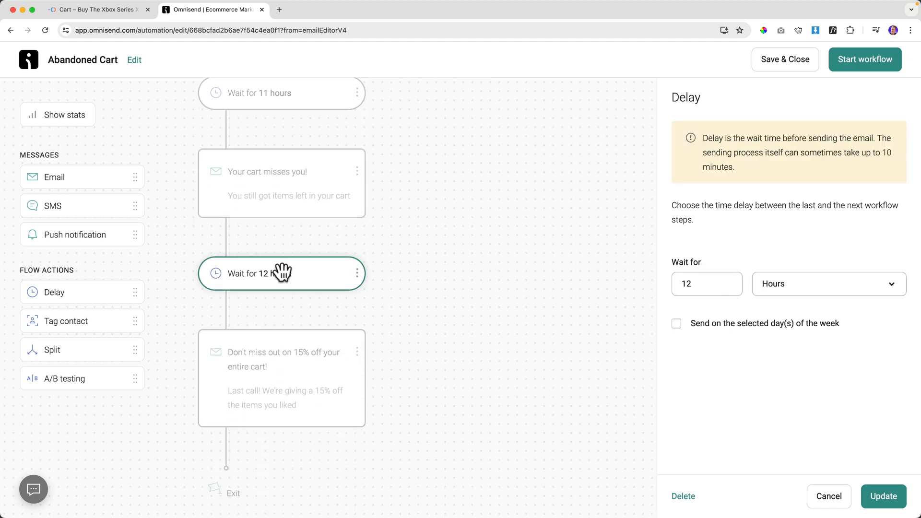
pyautogui.click(254, 348)
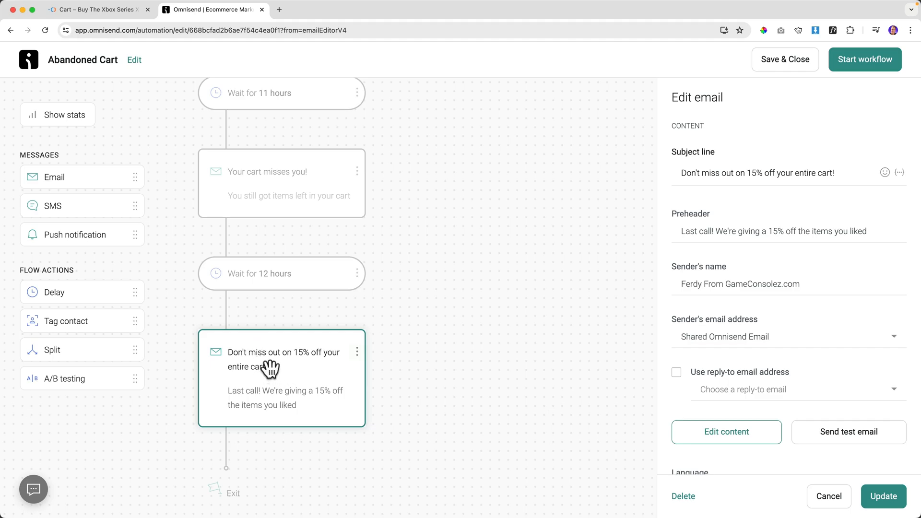
pyautogui.scroll(8, 276, 358)
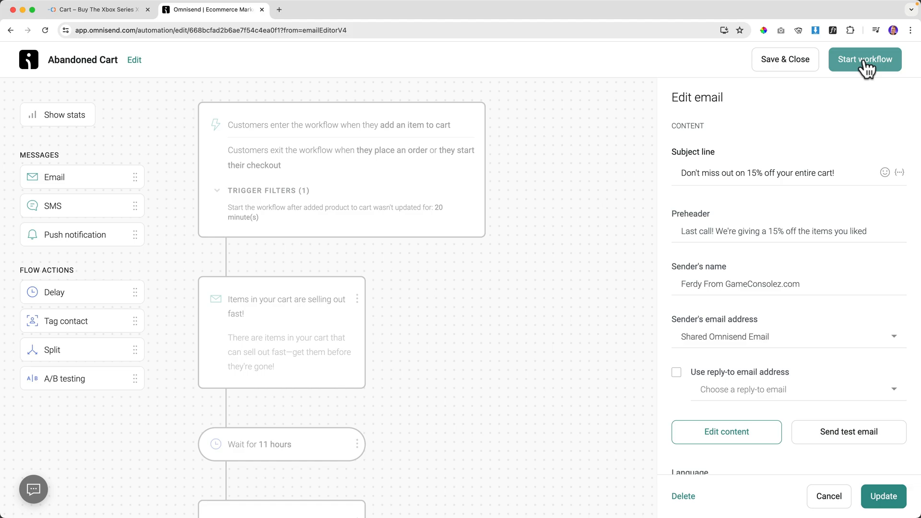
# Cut the trigger inactivity to 1 minute, start the workflow, and bring up the store cart.
pyautogui.click(346, 171)
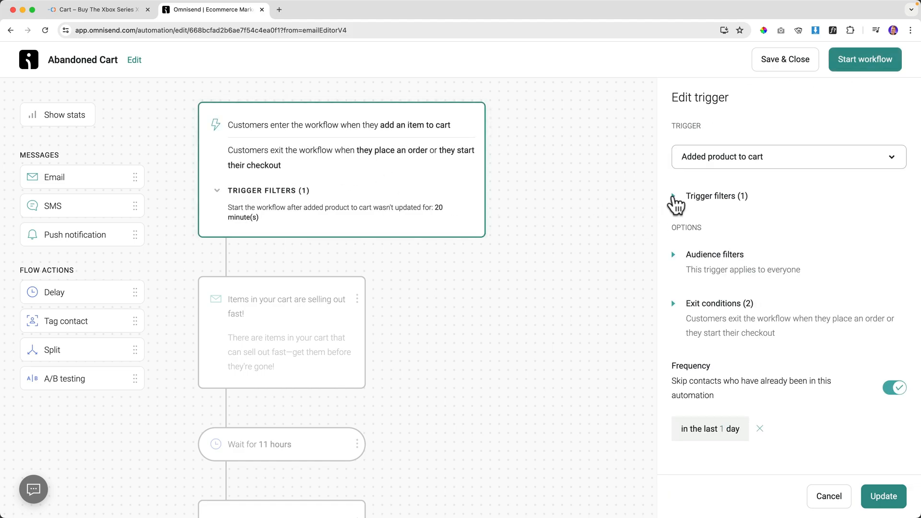
pyautogui.click(676, 203)
pyautogui.doubleClick(710, 369)
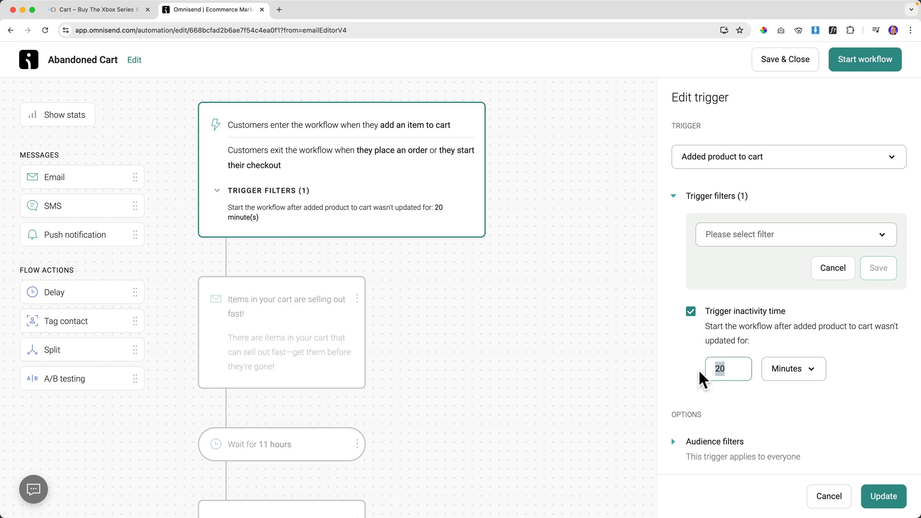
pyautogui.write('1')
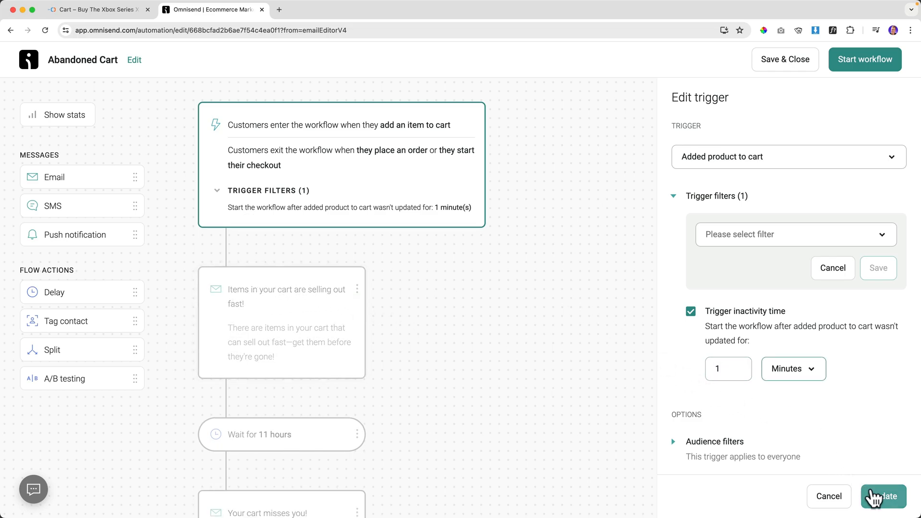
pyautogui.click(880, 498)
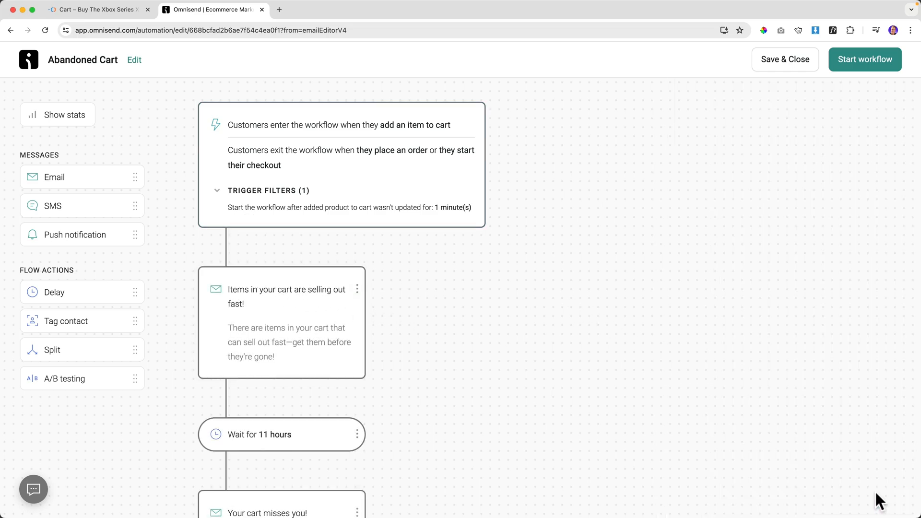
pyautogui.click(862, 62)
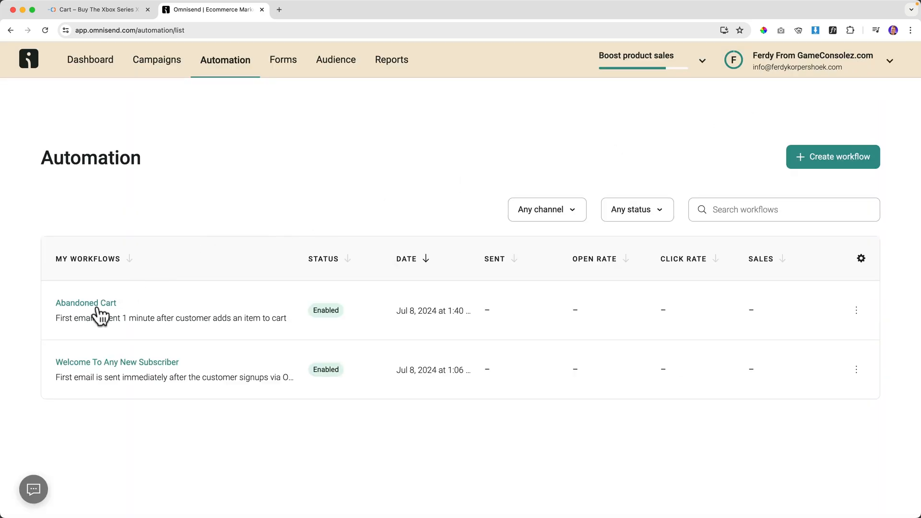
pyautogui.click(132, 11)
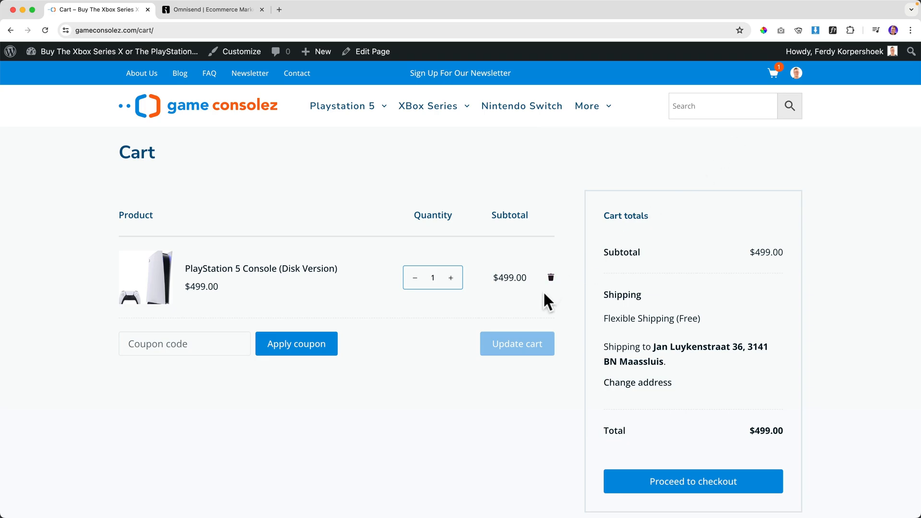
# Create a workflow from the Cart Abandonment 'Abandoned Checkout Value Split' template, then check the store cart.
pyautogui.click(222, 10)
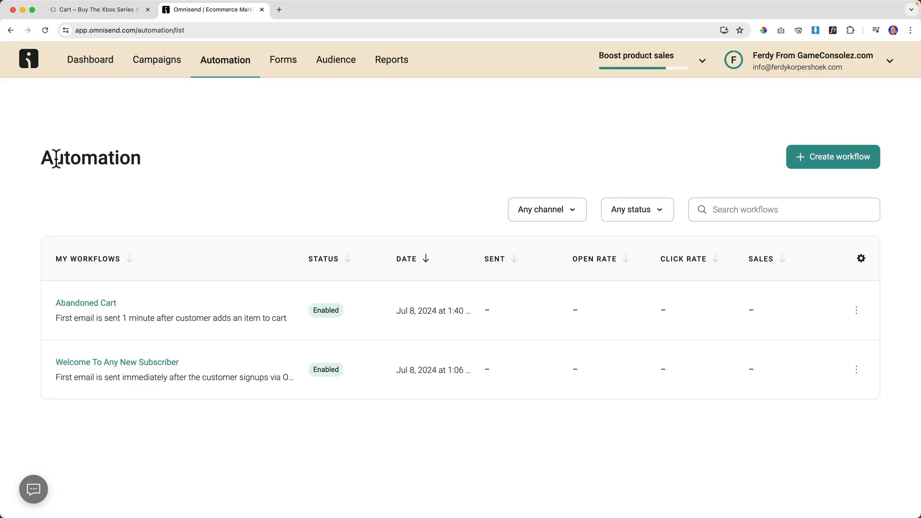
pyautogui.click(824, 161)
pyautogui.click(141, 164)
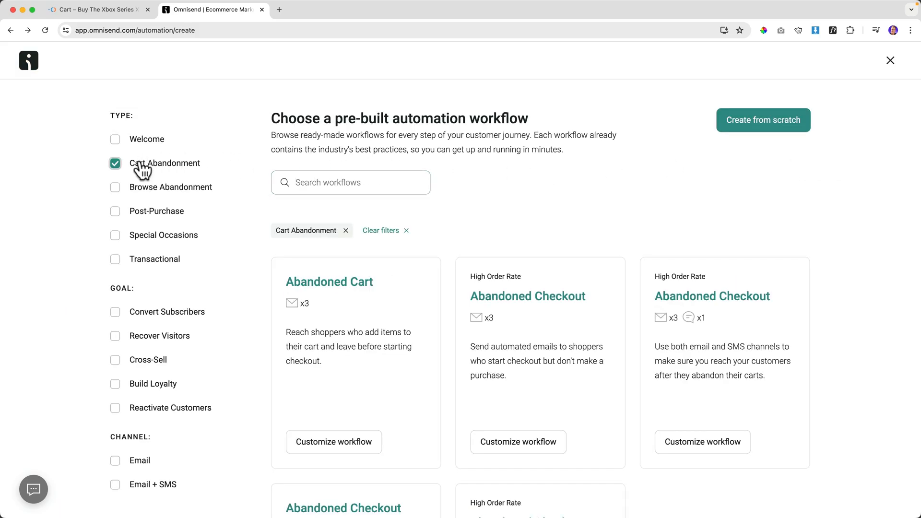
pyautogui.scroll(-3, 457, 245)
pyautogui.scroll(-1, 456, 250)
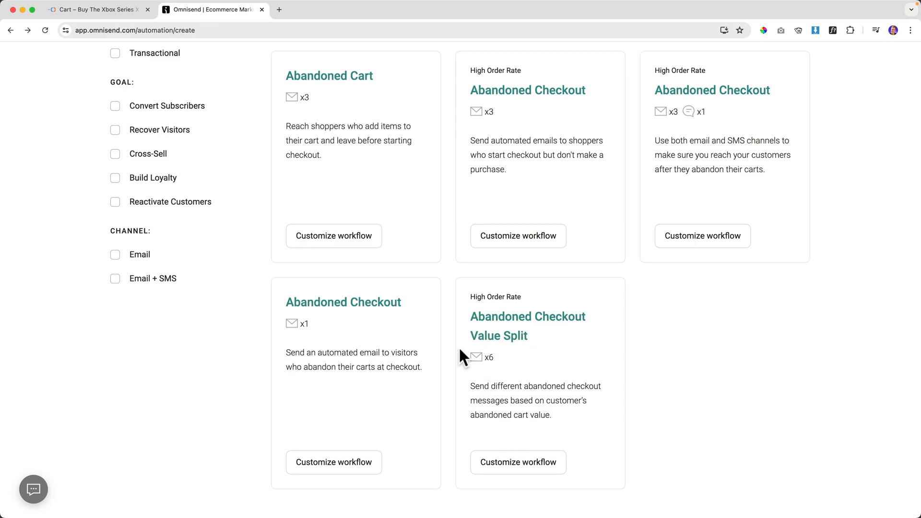
pyautogui.click(510, 324)
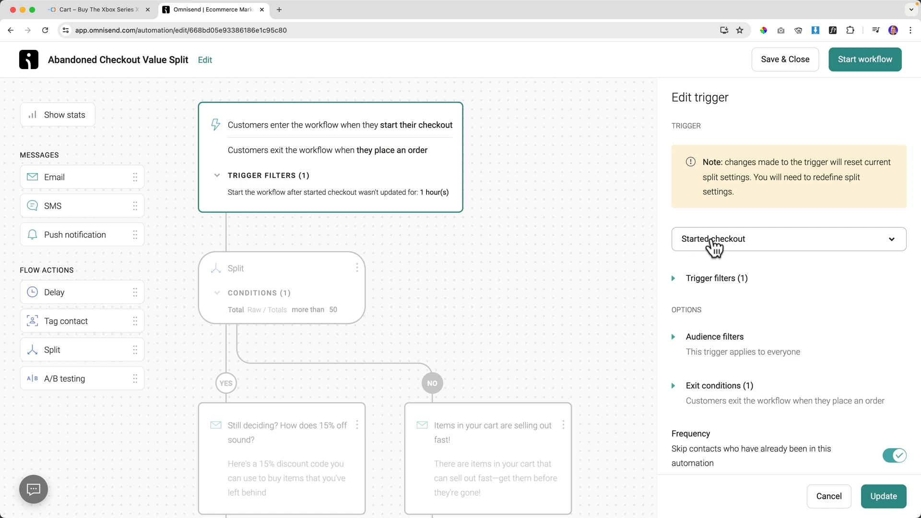
pyautogui.click(86, 9)
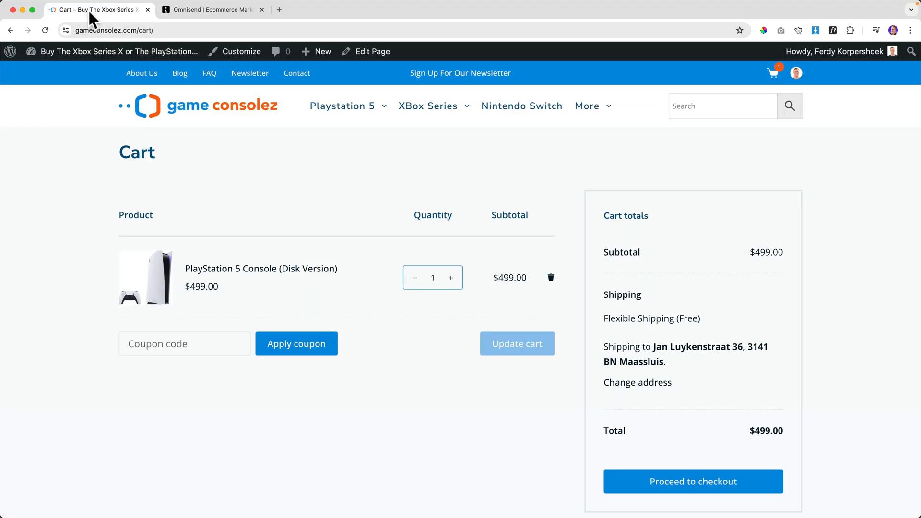
pyautogui.moveTo(773, 74)
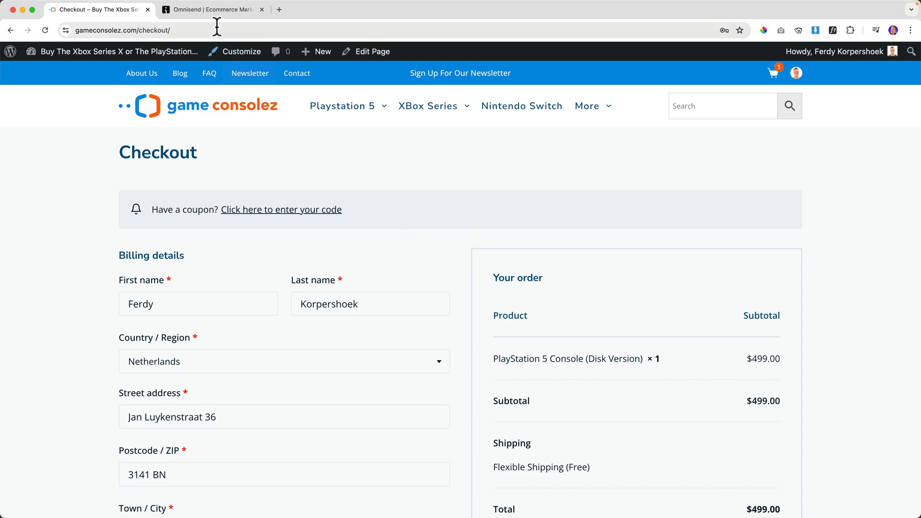
# Change the Value Split trigger inactivity from 1 hour to 20 minutes and save it.
pyautogui.click(211, 10)
pyautogui.click(674, 279)
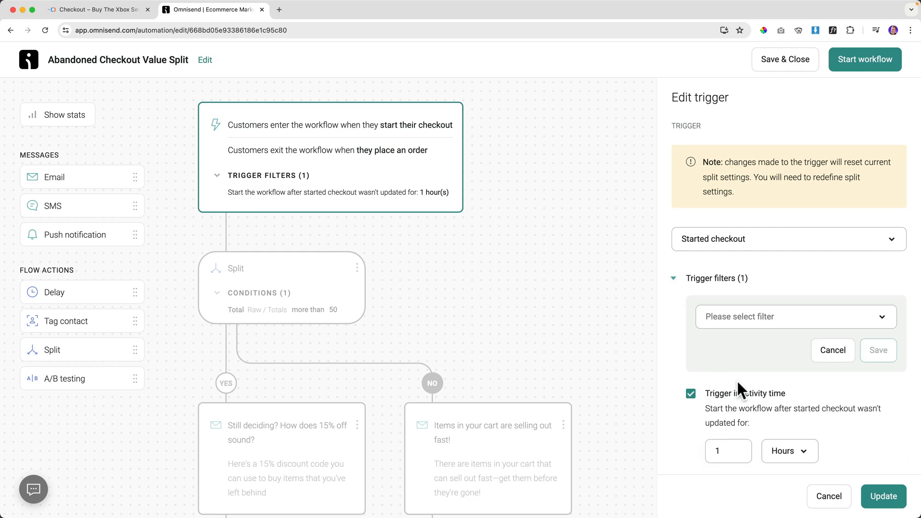
pyautogui.scroll(-3, 742, 383)
pyautogui.click(775, 327)
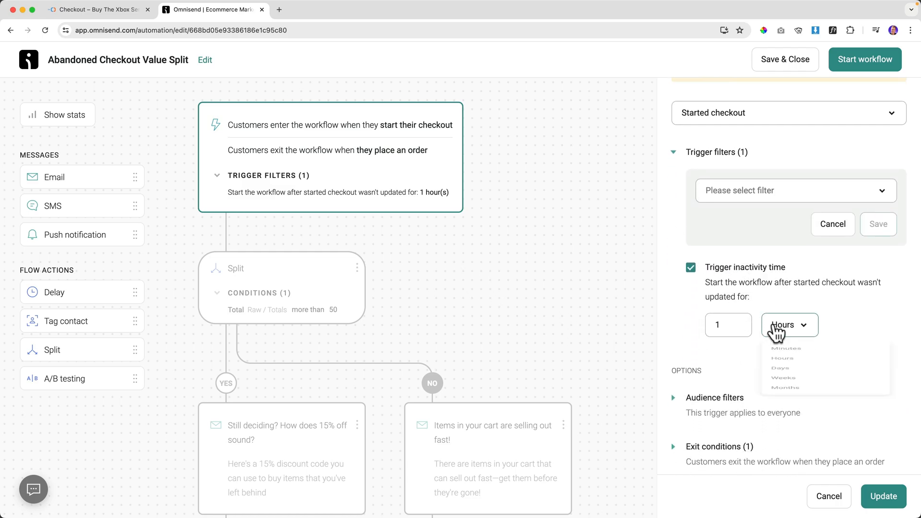
pyautogui.click(771, 358)
pyautogui.moveTo(738, 329); pyautogui.dragTo(695, 331)
pyautogui.write('20')
pyautogui.press('Tab')
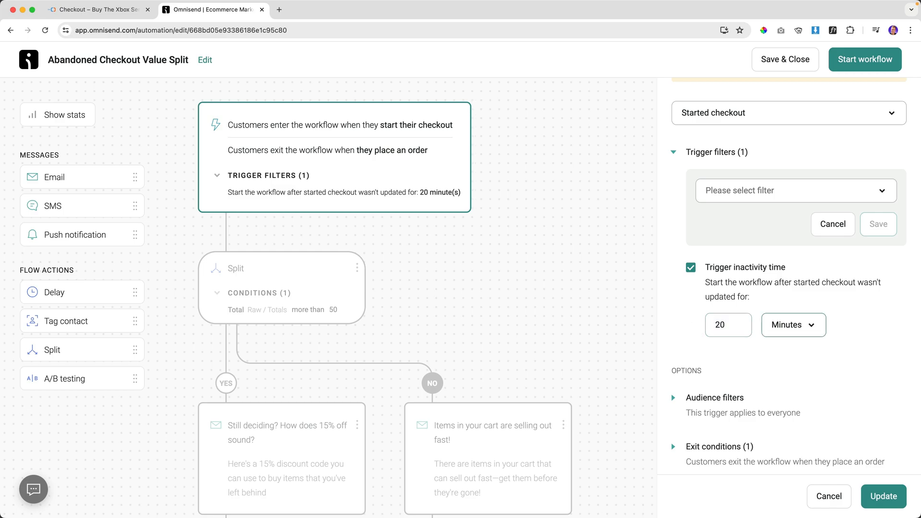
pyautogui.click(864, 486)
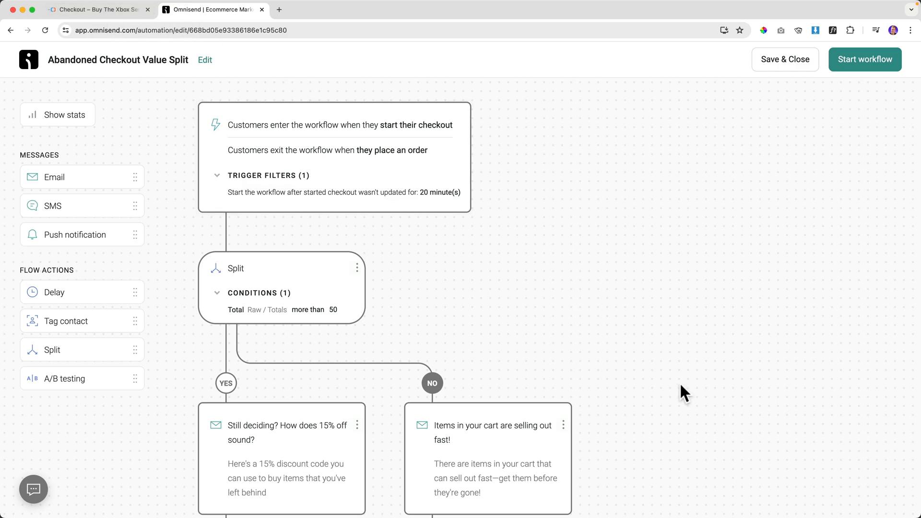
# Review the split rule for checkouts over 50 and the first YES and NO branch emails.
pyautogui.click(270, 279)
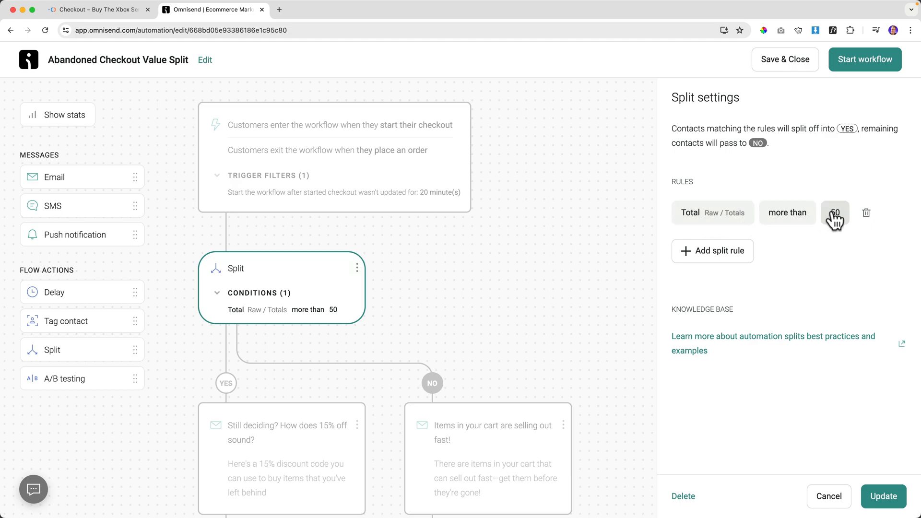
pyautogui.scroll(-5, 246, 294)
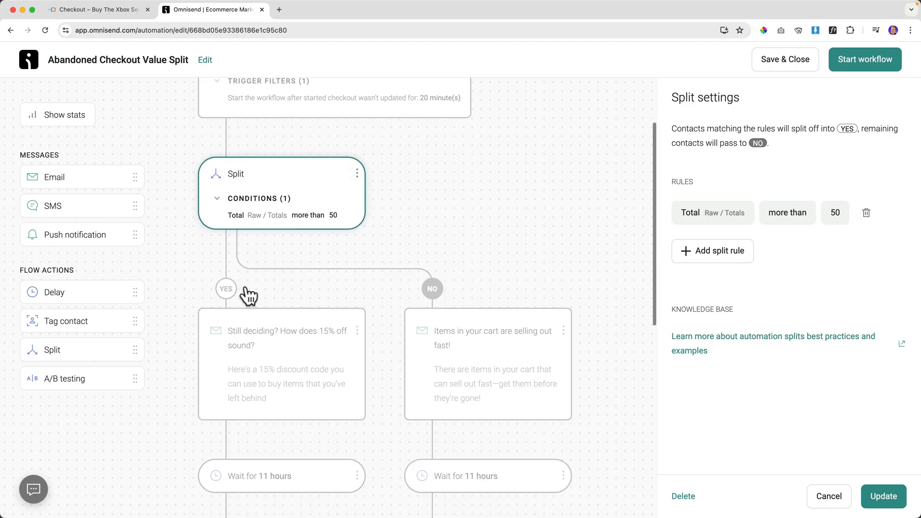
pyautogui.click(264, 315)
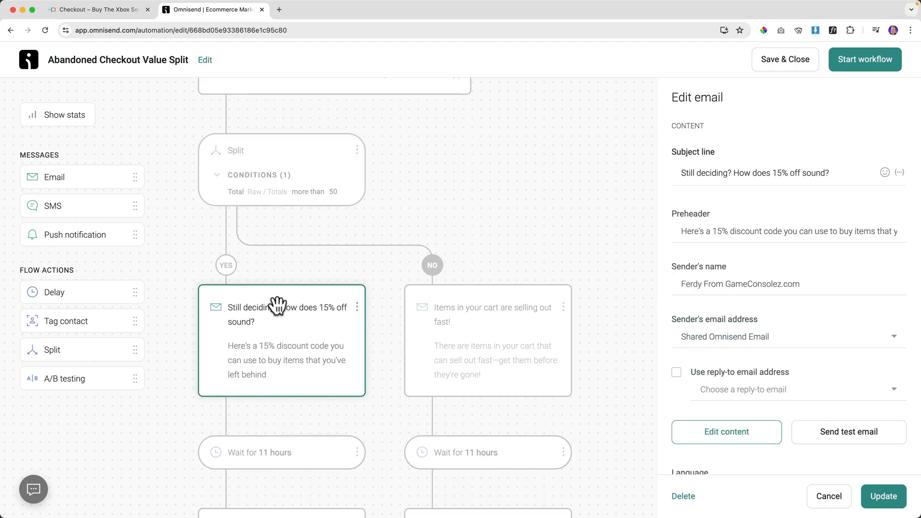
pyautogui.click(457, 316)
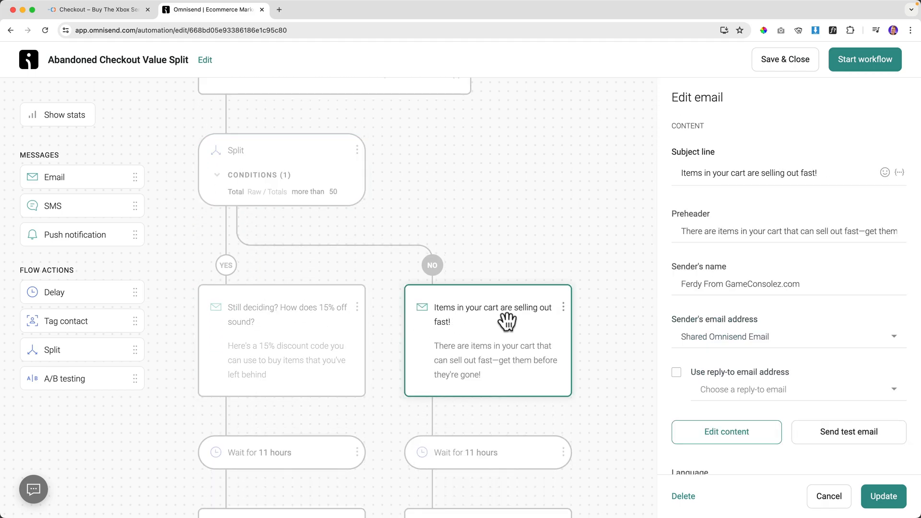
# Re-inspect the 'Still deciding?' and 'Items in your cart' emails.
pyautogui.scroll(-5, 477, 314)
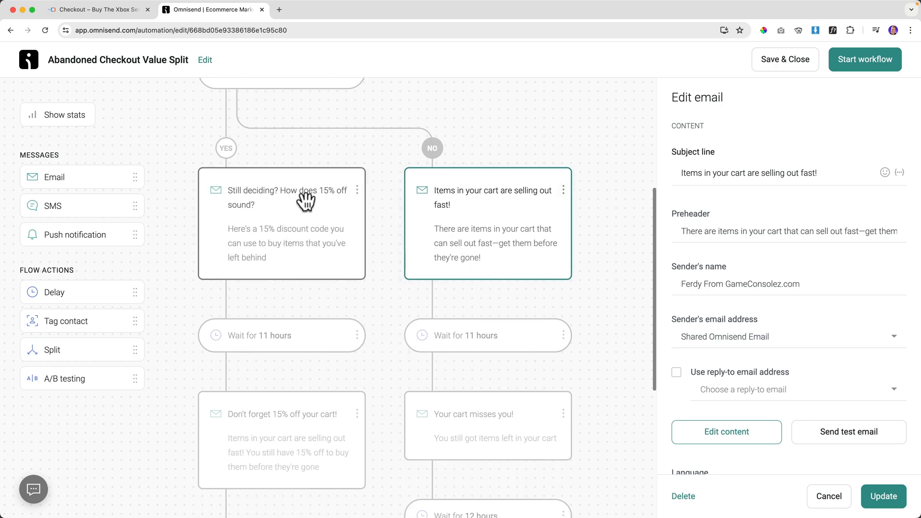
pyautogui.click(268, 200)
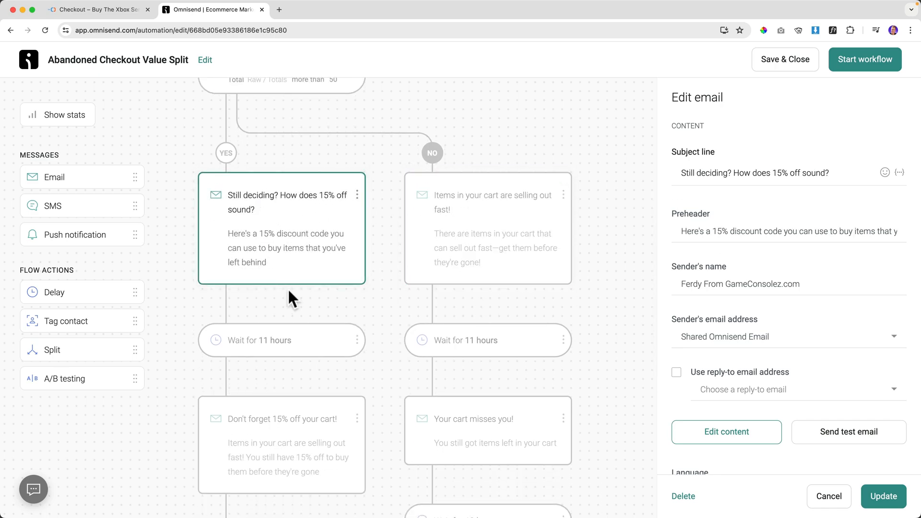
pyautogui.scroll(-5, 287, 287)
pyautogui.scroll(-7, 283, 336)
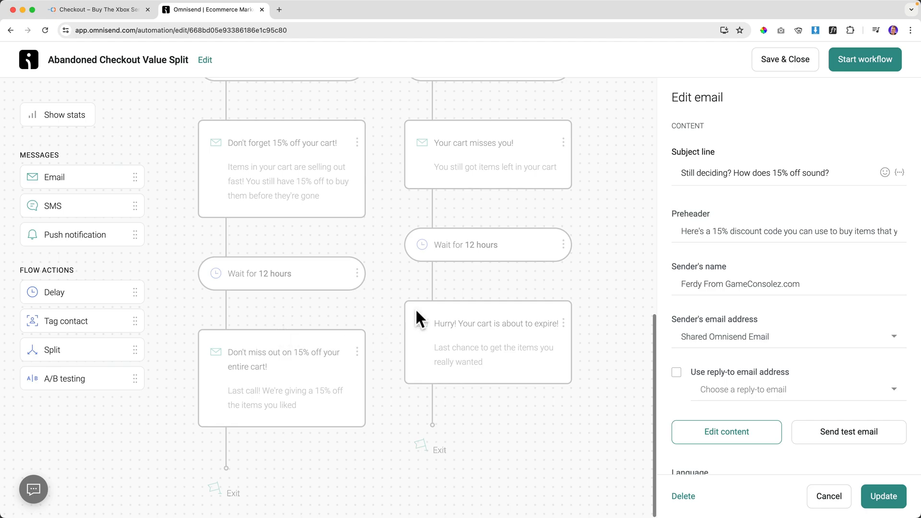
pyautogui.scroll(14, 438, 309)
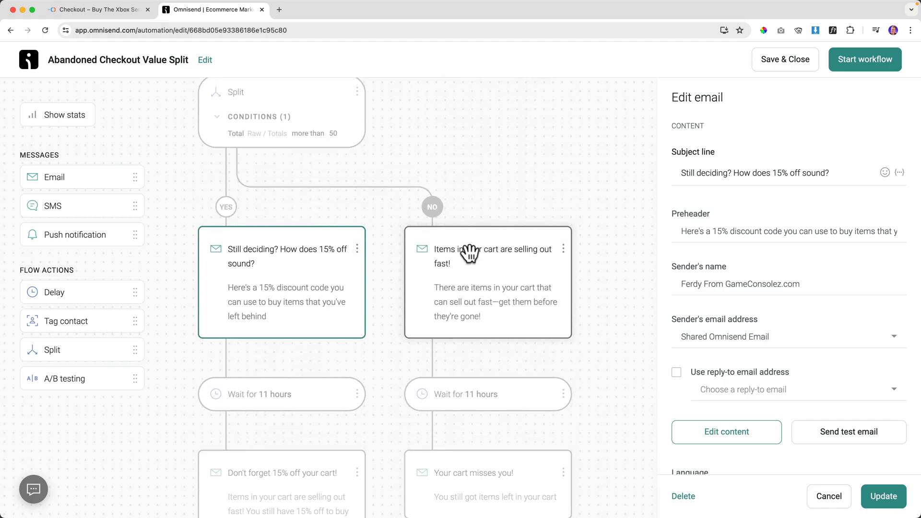
pyautogui.click(470, 253)
# Inspect the 'Your cart misses you!' and 'Hurry! Your cart is about to expire!' emails.
pyautogui.scroll(-5, 469, 345)
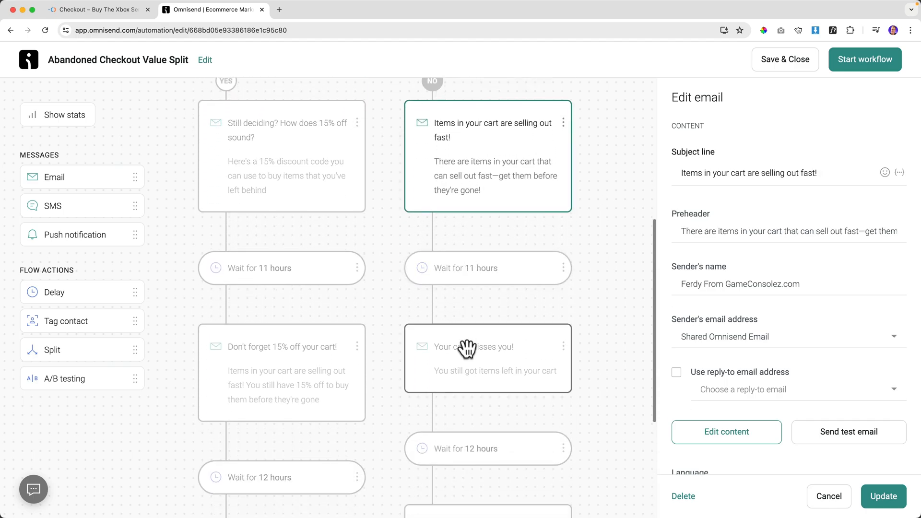
pyautogui.click(469, 347)
pyautogui.scroll(-7, 468, 349)
pyautogui.click(469, 373)
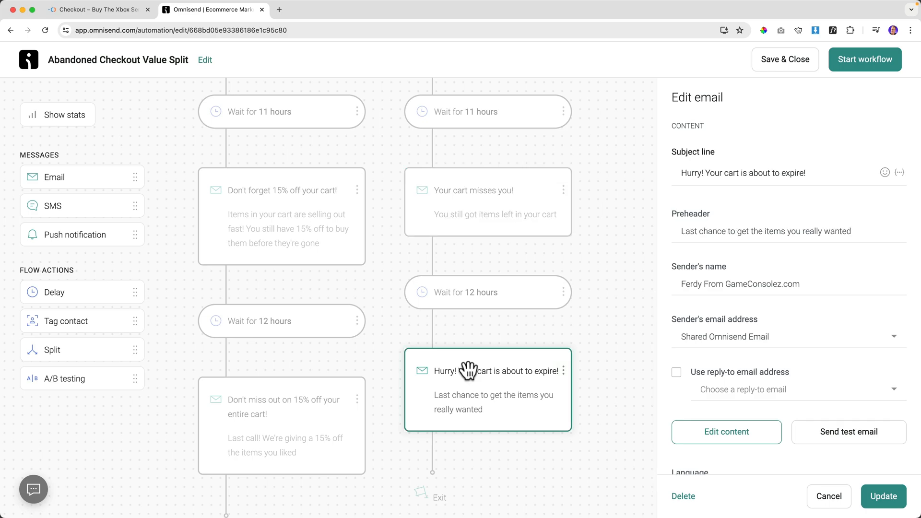
pyautogui.scroll(-2, 469, 370)
pyautogui.scroll(7, 467, 370)
pyautogui.scroll(2, 465, 372)
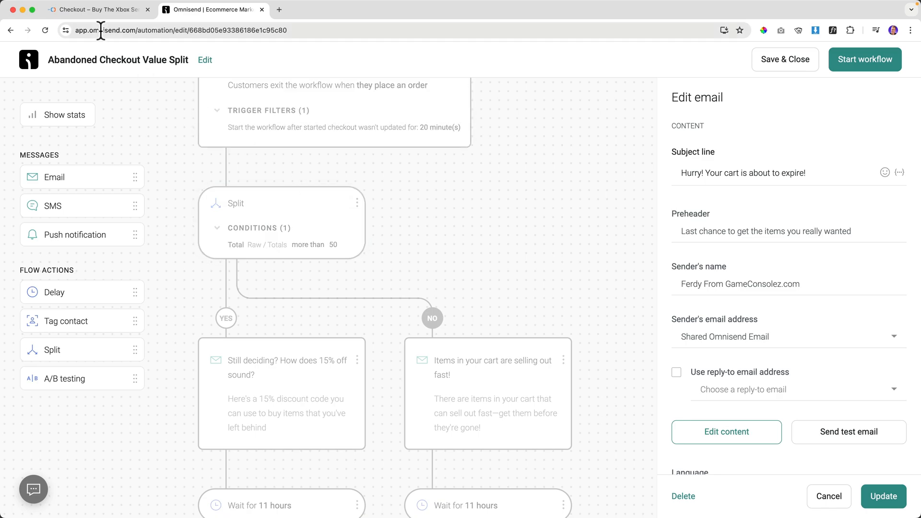
# After glancing at checkout, inspect the YES-branch 15%-off and NO-branch selling-out-fast emails.
pyautogui.click(100, 11)
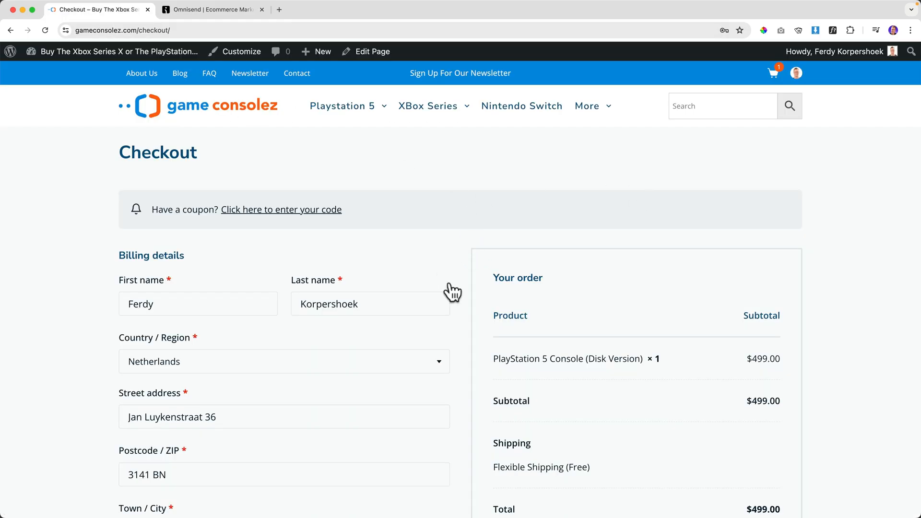
pyautogui.click(210, 9)
pyautogui.scroll(1, 333, 254)
pyautogui.scroll(-3, 308, 261)
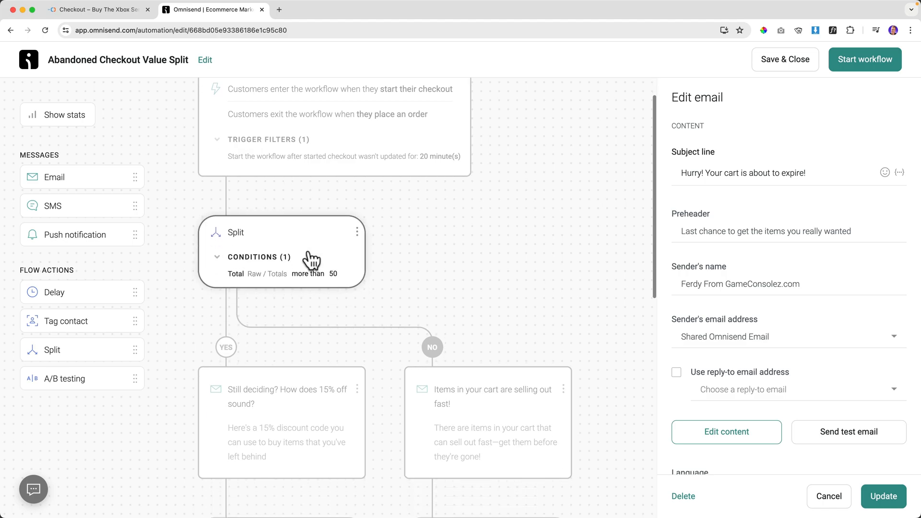
pyautogui.click(257, 302)
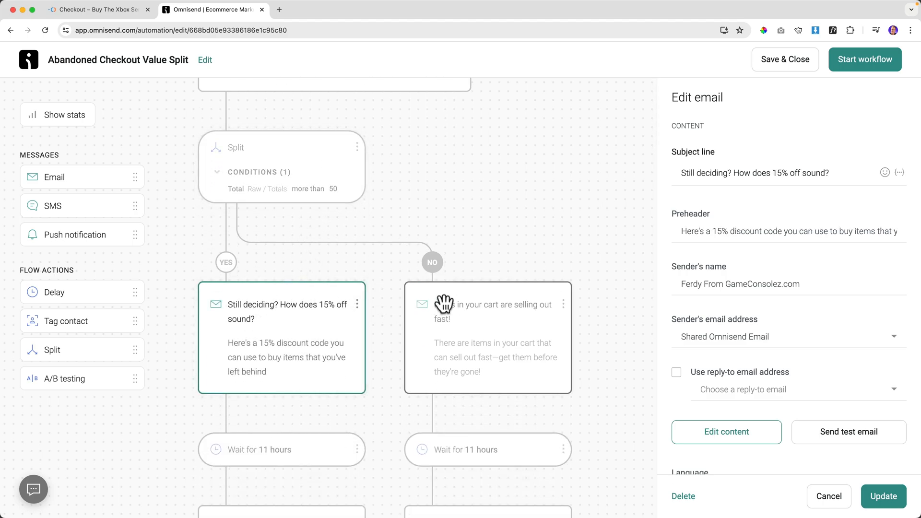
pyautogui.scroll(-10, 308, 362)
pyautogui.scroll(5, 459, 271)
pyautogui.click(463, 272)
pyautogui.scroll(-3, 465, 283)
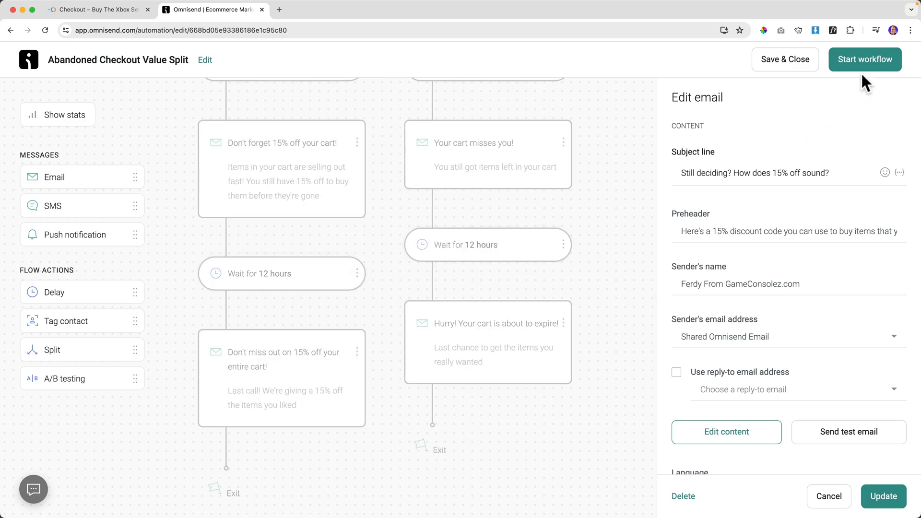
pyautogui.scroll(10, 561, 192)
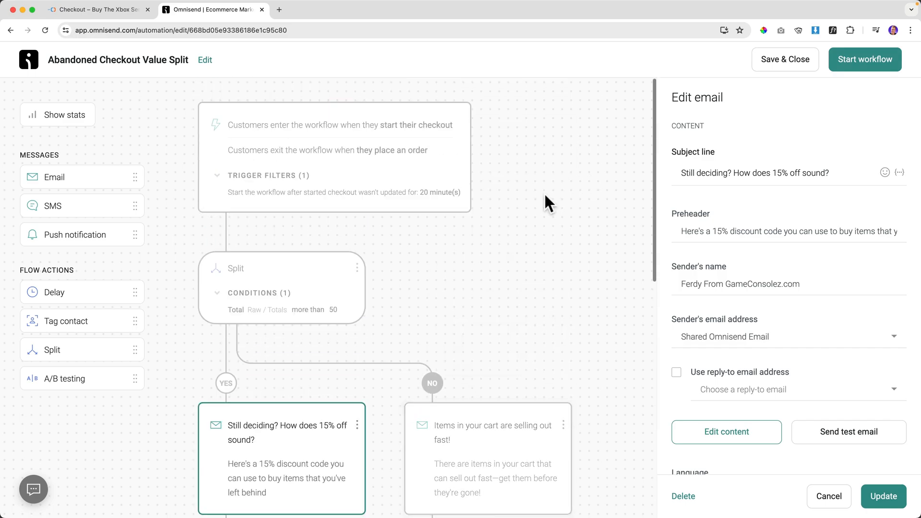
# Set the Value Split trigger inactivity from 20 to 1 minute and start the workflow.
pyautogui.click(311, 177)
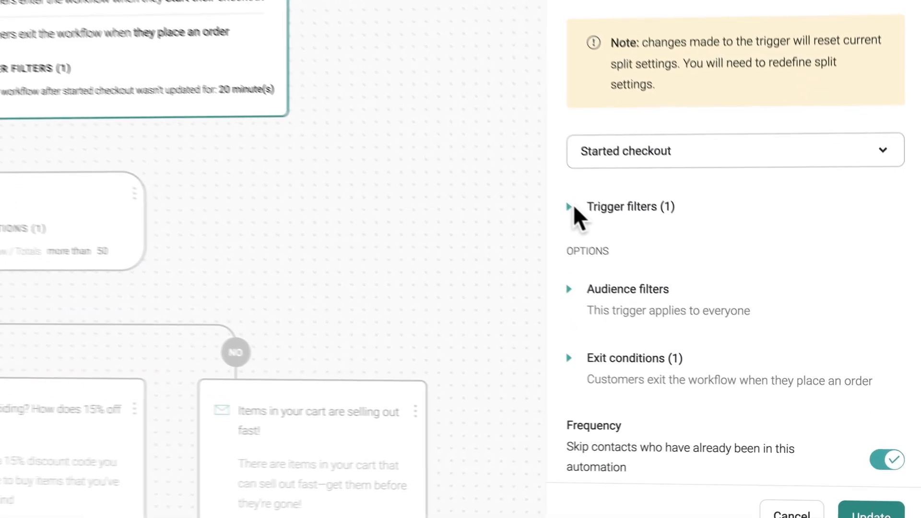
pyautogui.click(572, 206)
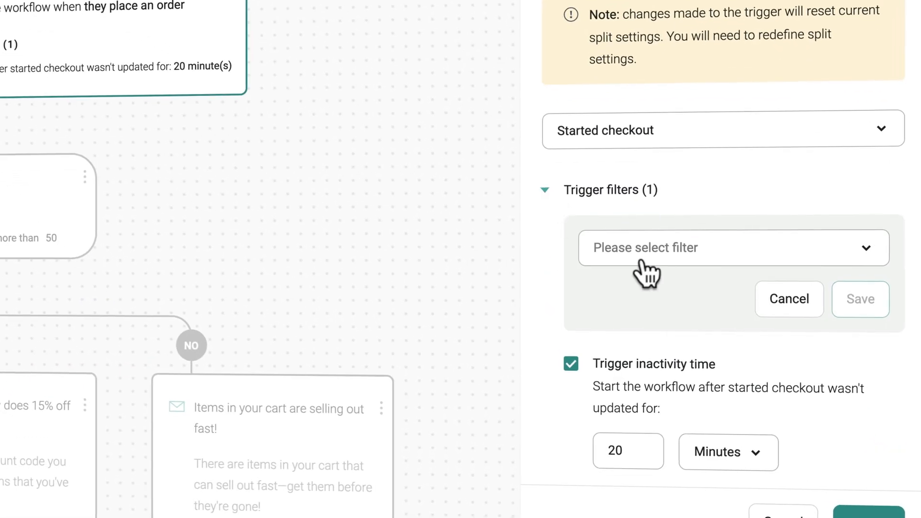
pyautogui.scroll(-2, 667, 360)
pyautogui.doubleClick(642, 372)
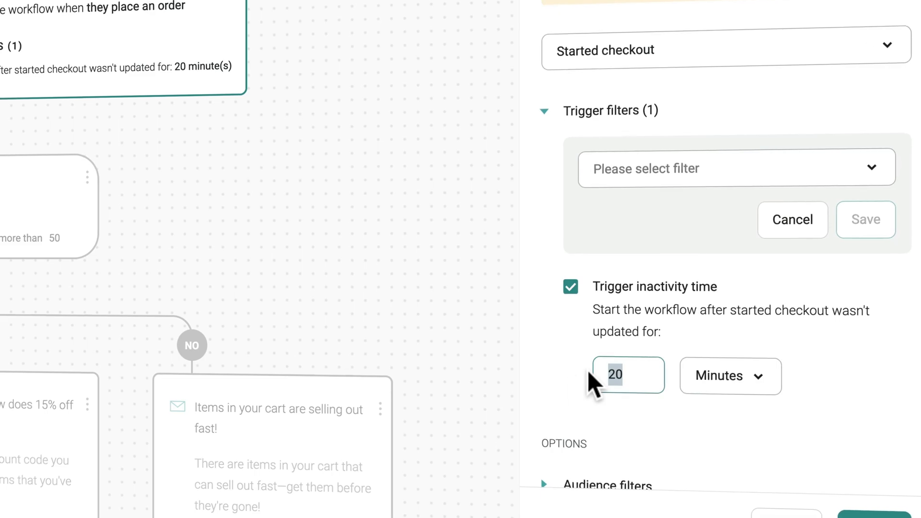
pyautogui.write('1')
pyautogui.click(872, 513)
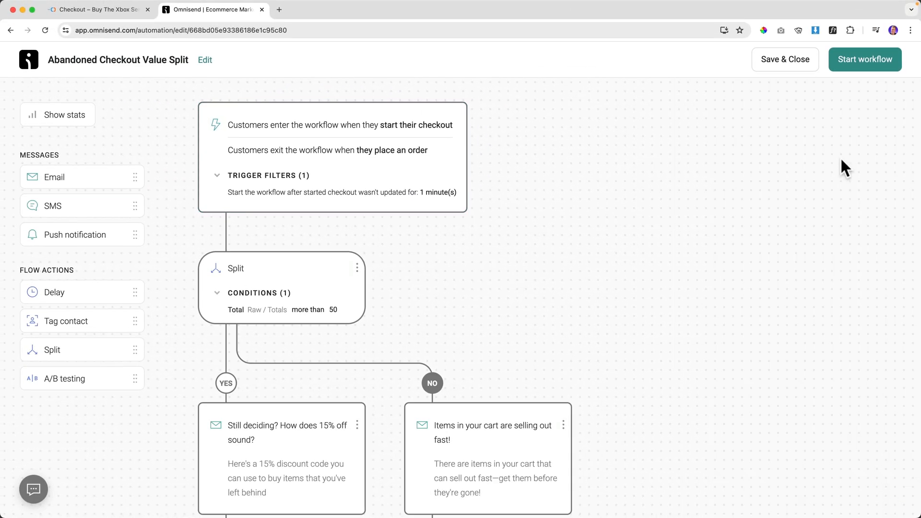
pyautogui.click(859, 67)
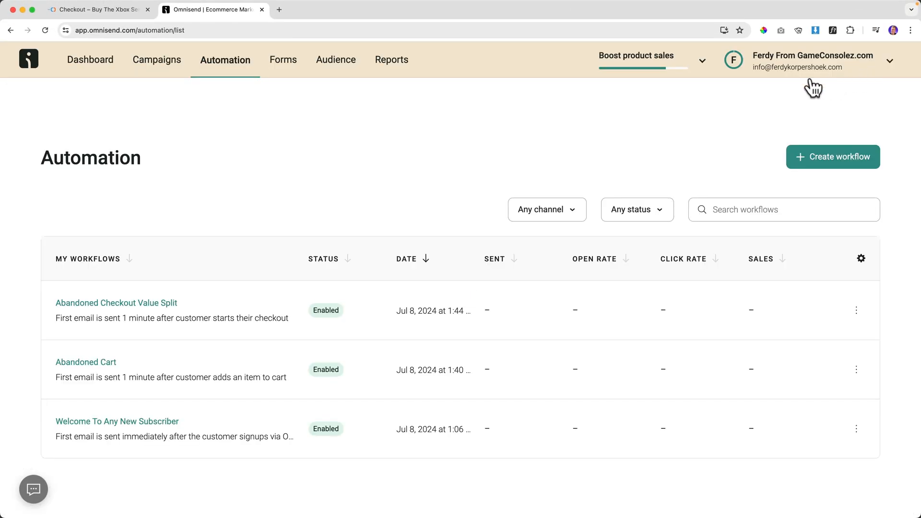
# Check the Abandoned Cart workflow's trigger filters, close it, and return to the store.
pyautogui.click(93, 365)
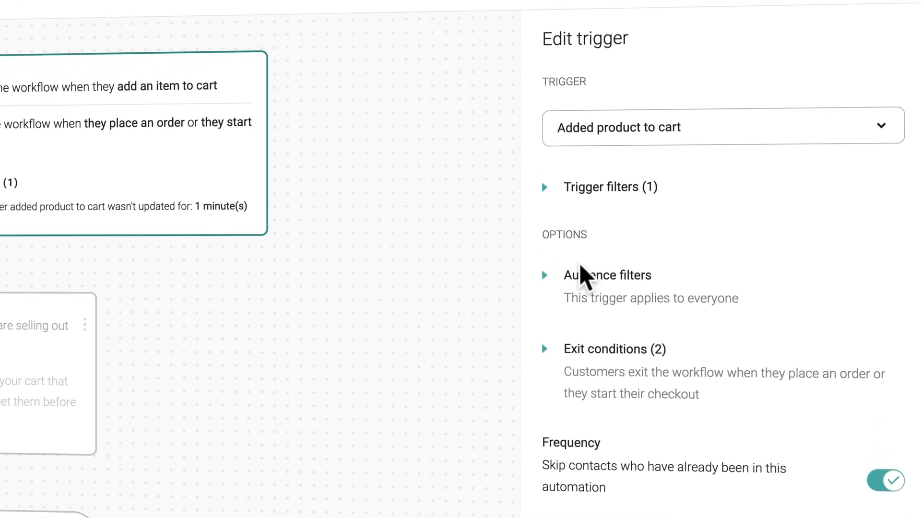
pyautogui.click(546, 189)
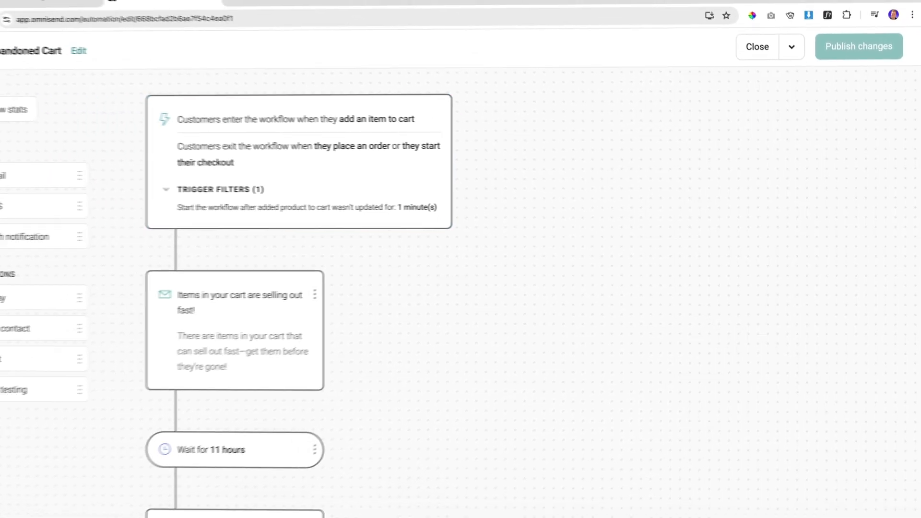
pyautogui.click(760, 60)
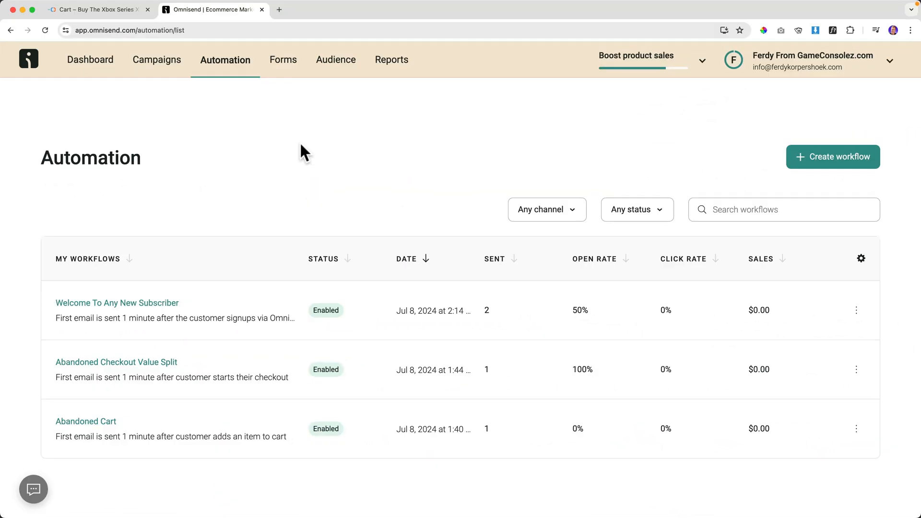
pyautogui.click(123, 10)
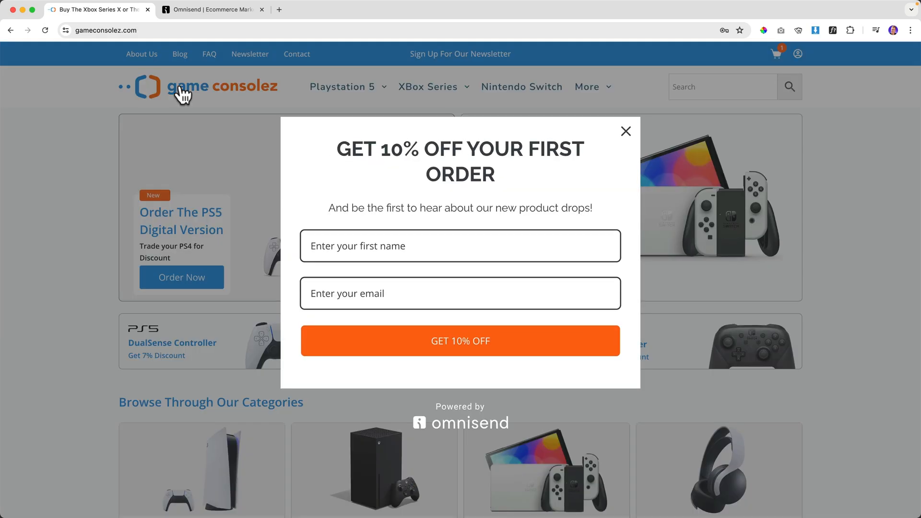
# Sign up through the 'Get 10% off' popup with a first name and e-mail address.
pyautogui.click(374, 246)
pyautogui.write('Jason')
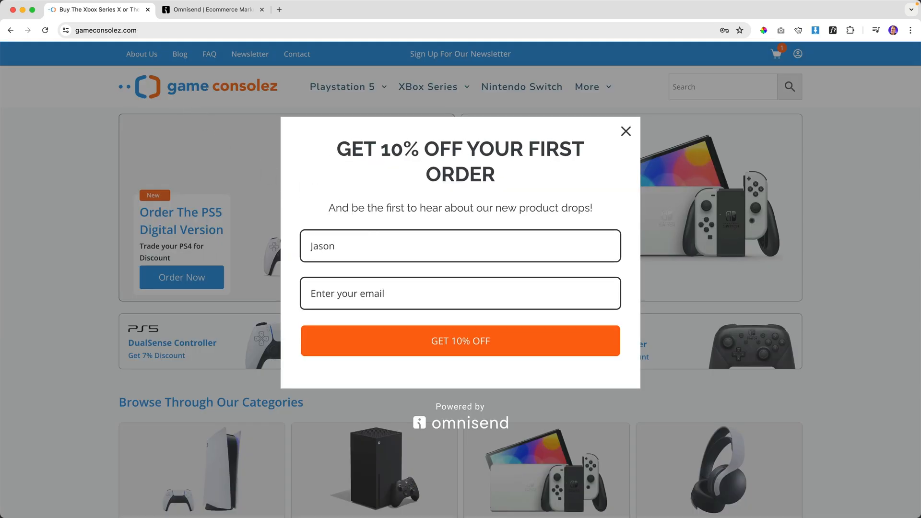
pyautogui.press('Tab')
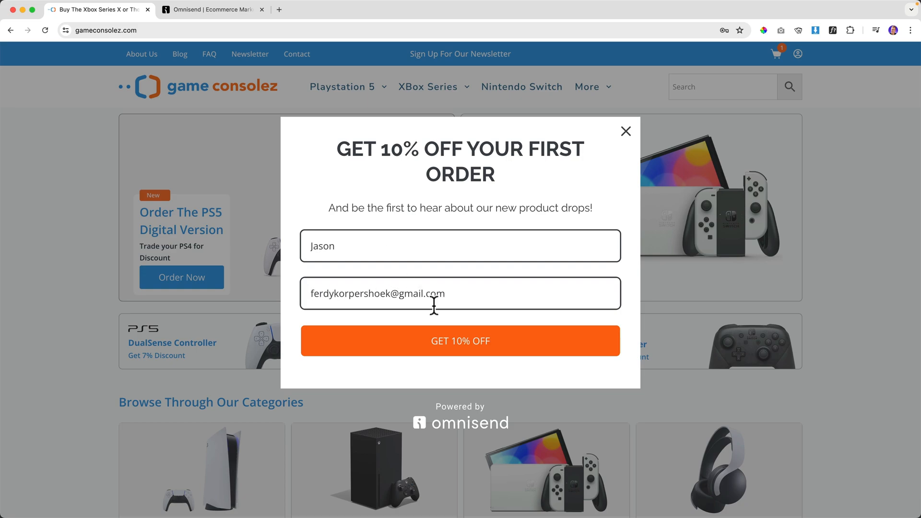
pyautogui.click(454, 343)
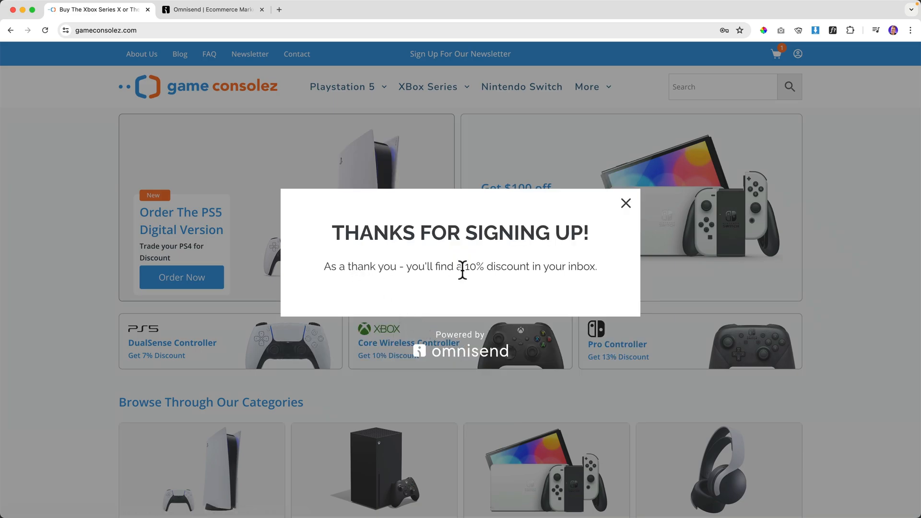
pyautogui.click(280, 9)
# Load Gmail, open the GameConsolez.com welcome email, and follow its Shop now link.
pyautogui.write('gmail')
pyautogui.press('Return')
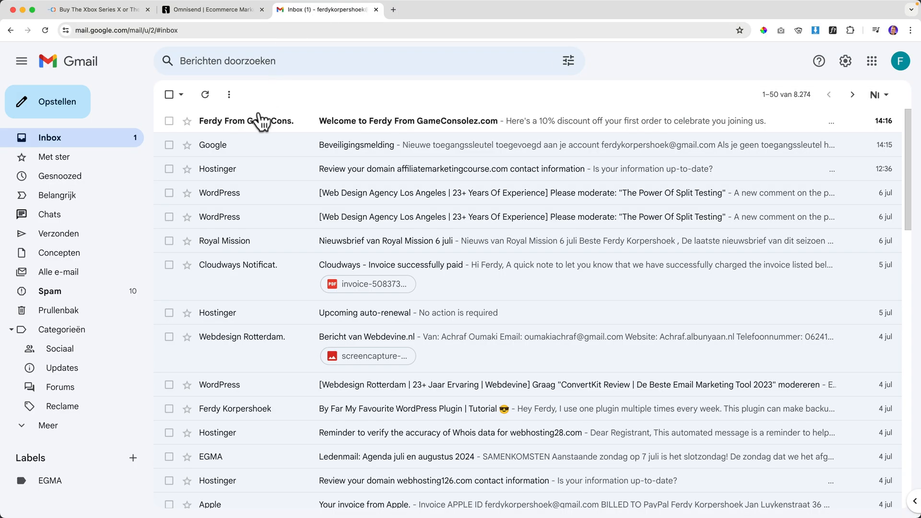
pyautogui.click(261, 126)
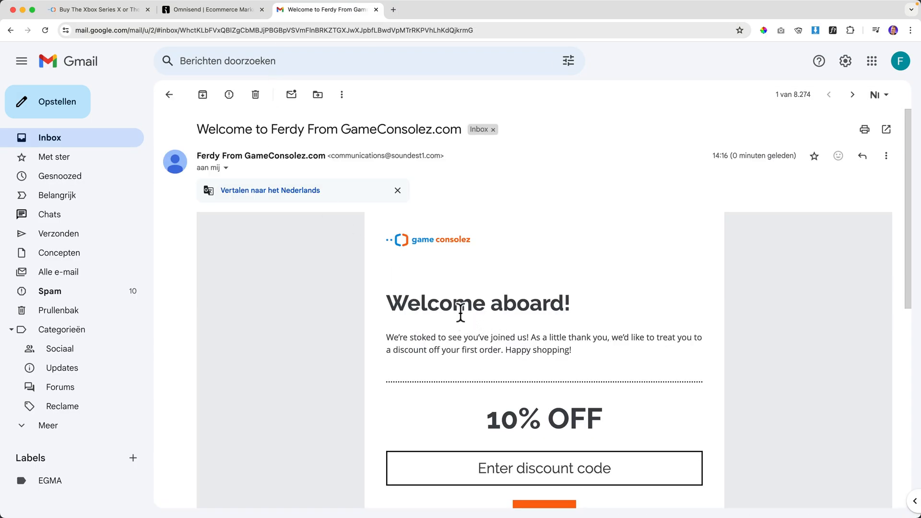
pyautogui.scroll(-5, 541, 304)
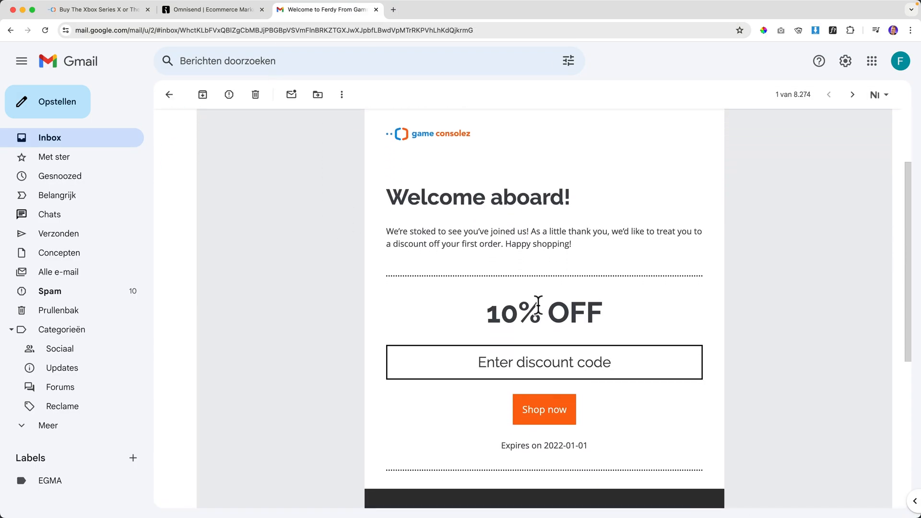
pyautogui.click(542, 384)
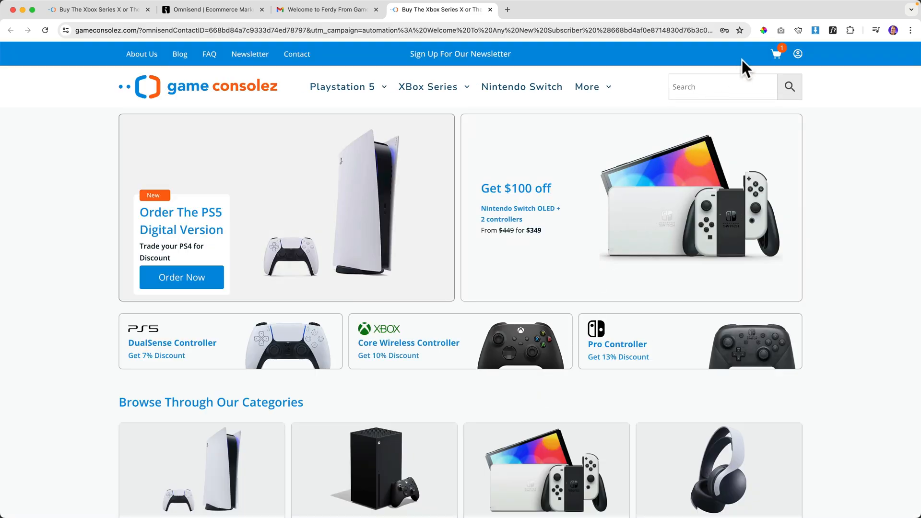
# Add the $39 PlayStation 5 Console Case With Print to the store cart.
pyautogui.moveTo(776, 56)
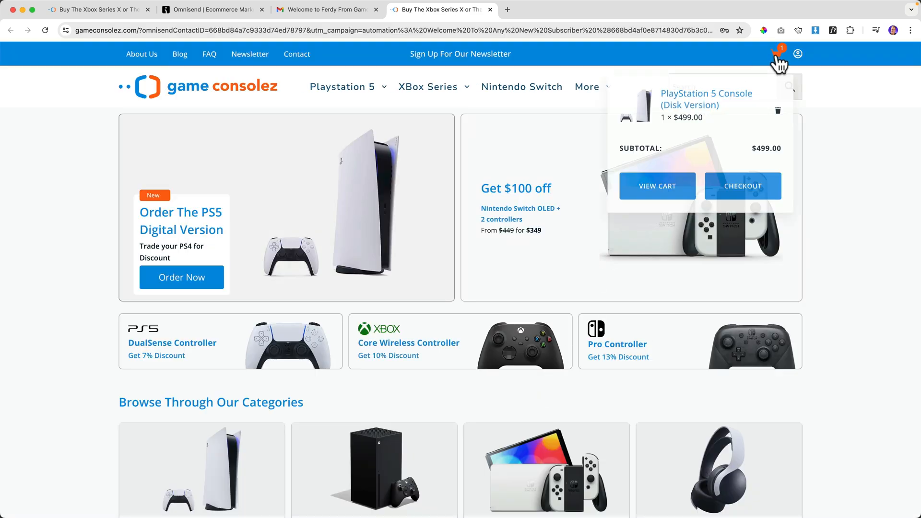
pyautogui.click(362, 89)
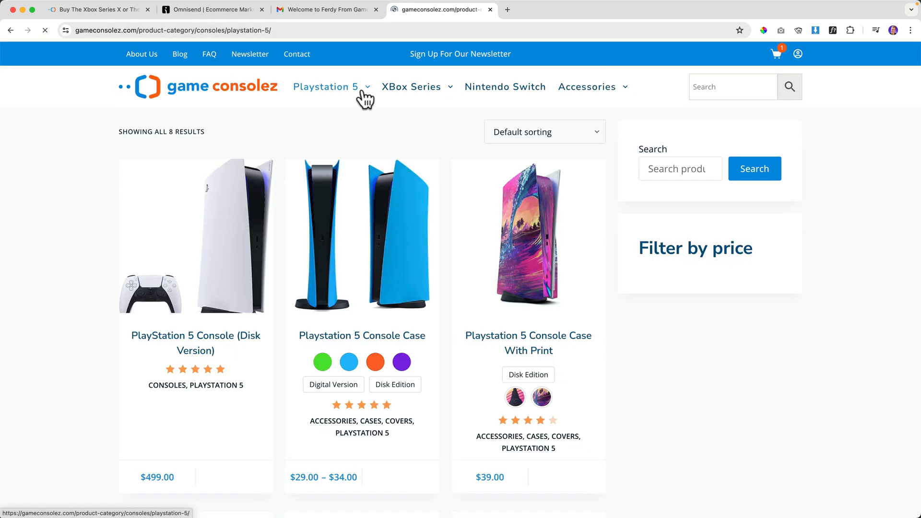
pyautogui.click(524, 283)
pyautogui.scroll(-2, 552, 336)
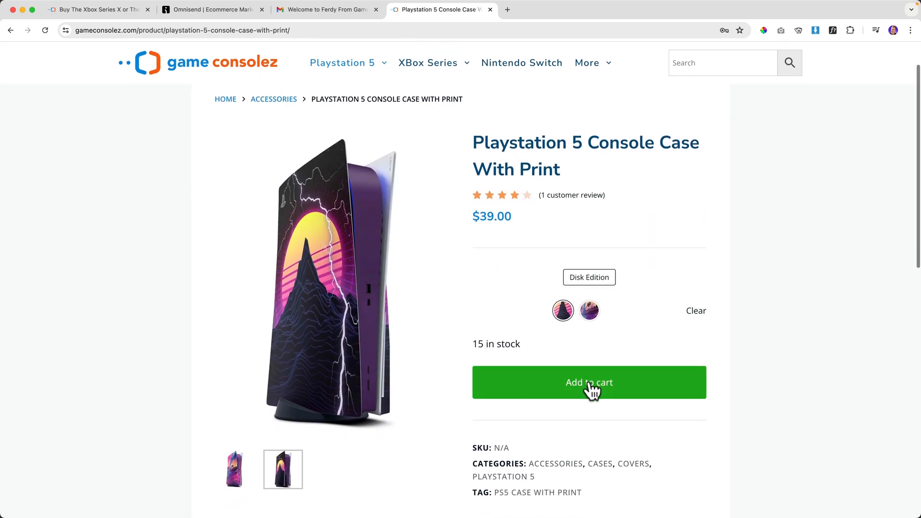
pyautogui.click(591, 384)
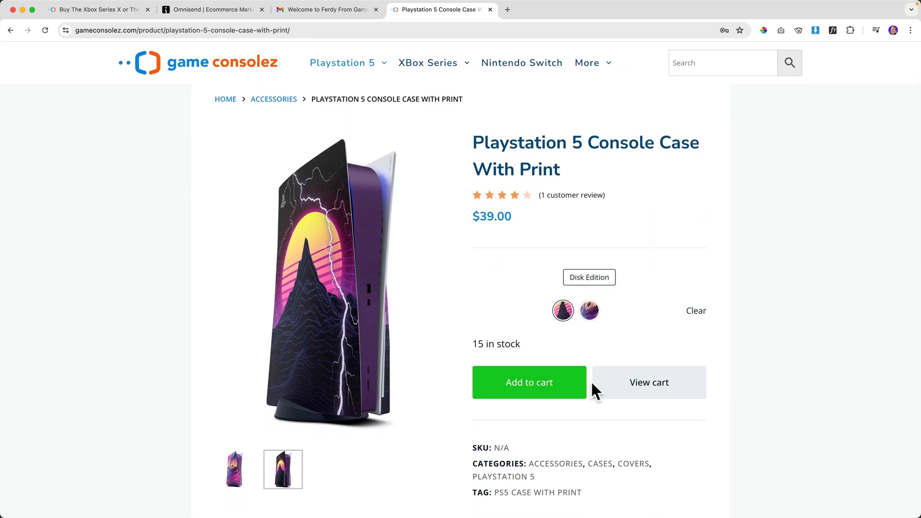
# Check the cart now totals $538.00, then open Omnisend's Abandoned Cart workflow.
pyautogui.click(638, 382)
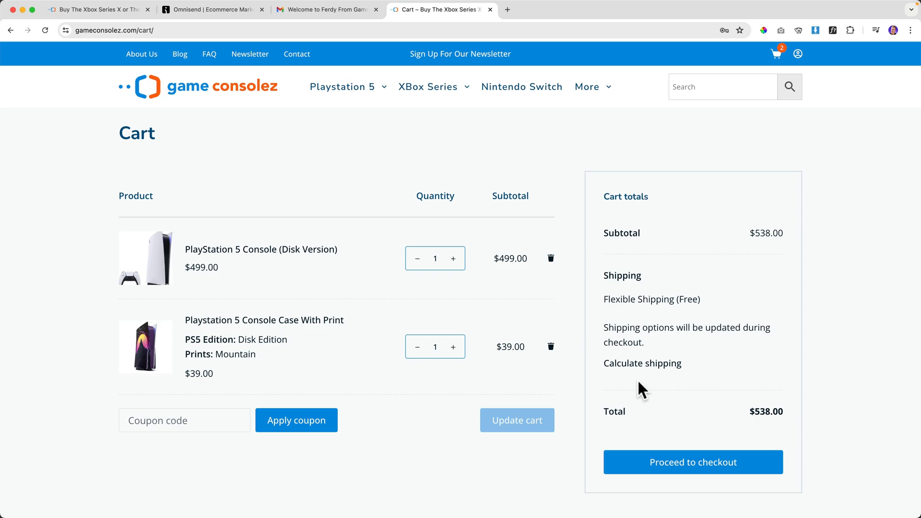
pyautogui.click(211, 9)
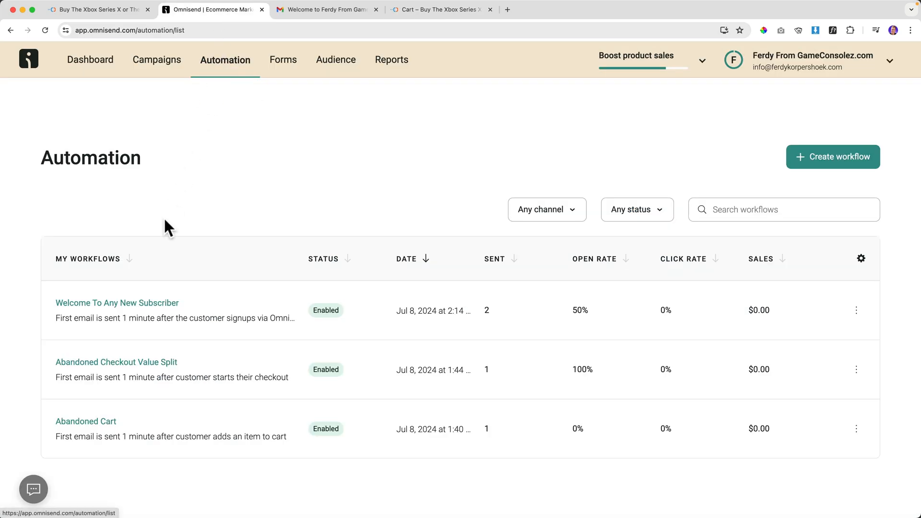
pyautogui.click(84, 422)
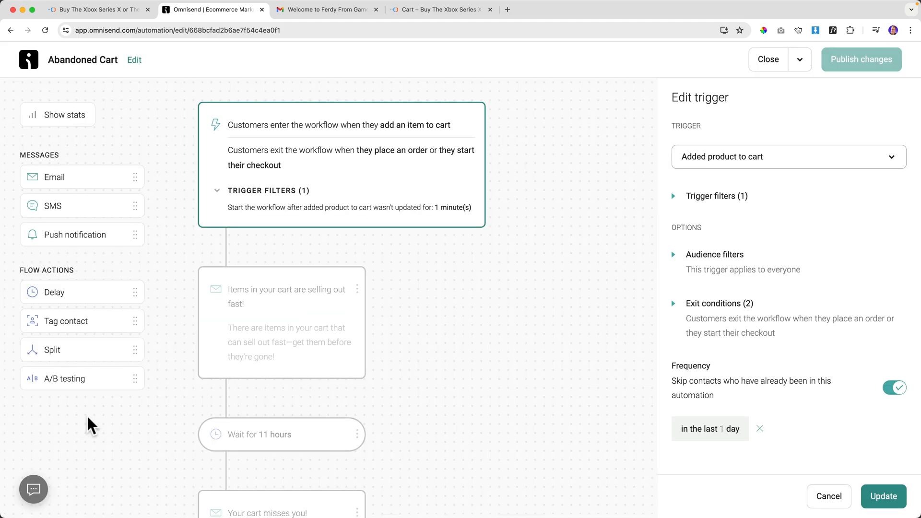
# Expand the Abandoned Cart trigger filters to confirm the 1-minute inactivity wait, then return to Gmail.
pyautogui.click(675, 197)
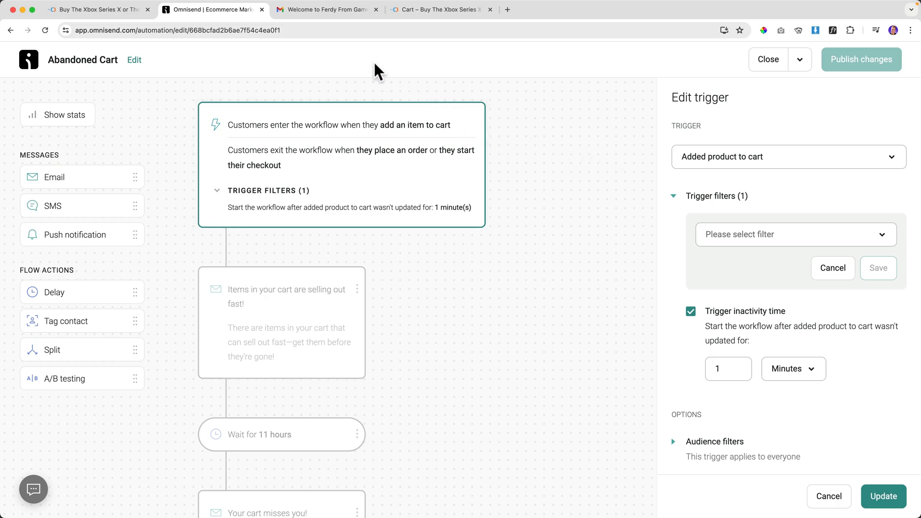
pyautogui.click(328, 11)
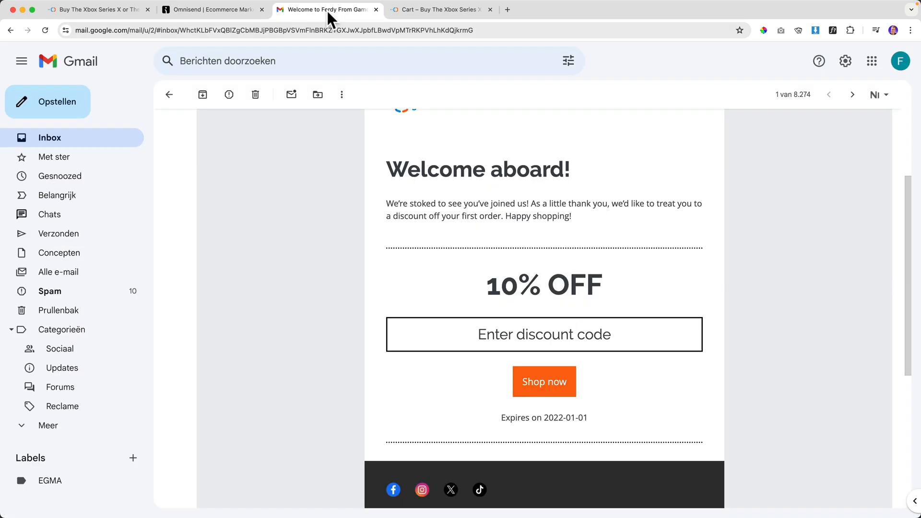
# Open the 'Items in your cart are selling out fast!' email and compare it with the store cart.
pyautogui.click(92, 139)
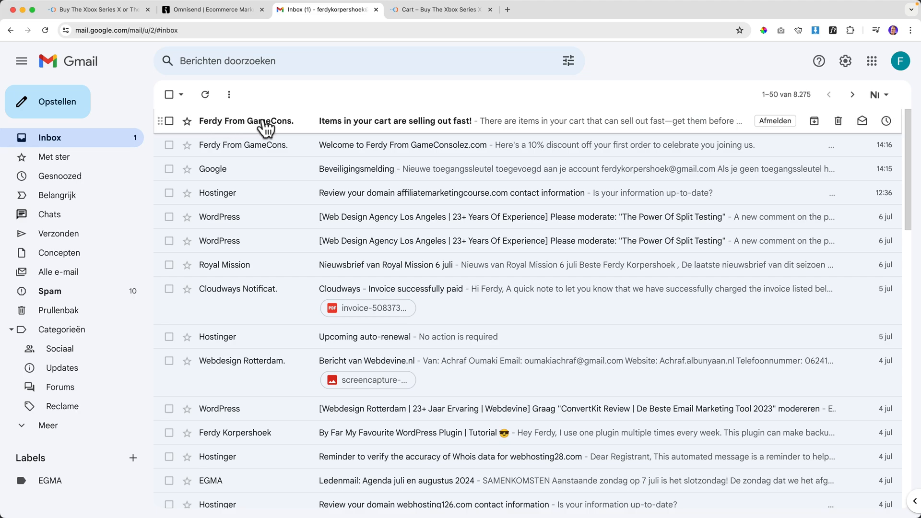
pyautogui.click(383, 128)
pyautogui.scroll(-4, 442, 259)
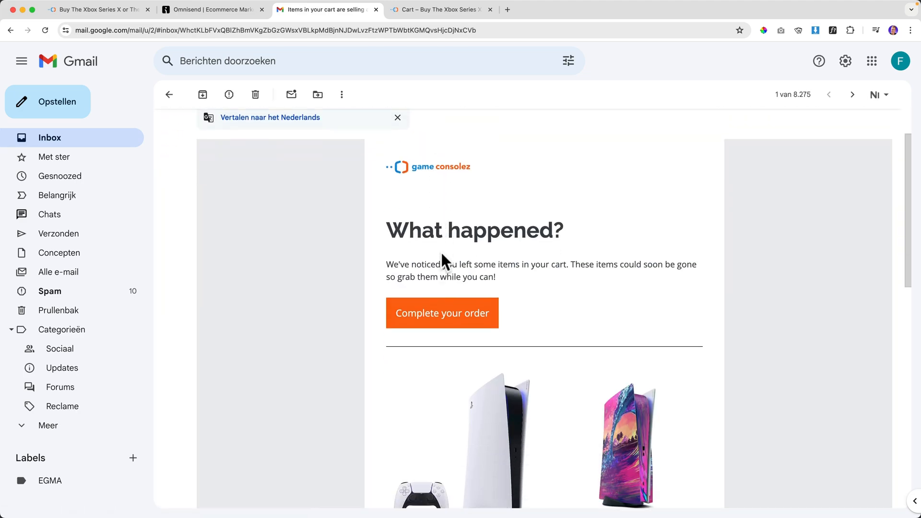
pyautogui.scroll(-2, 444, 261)
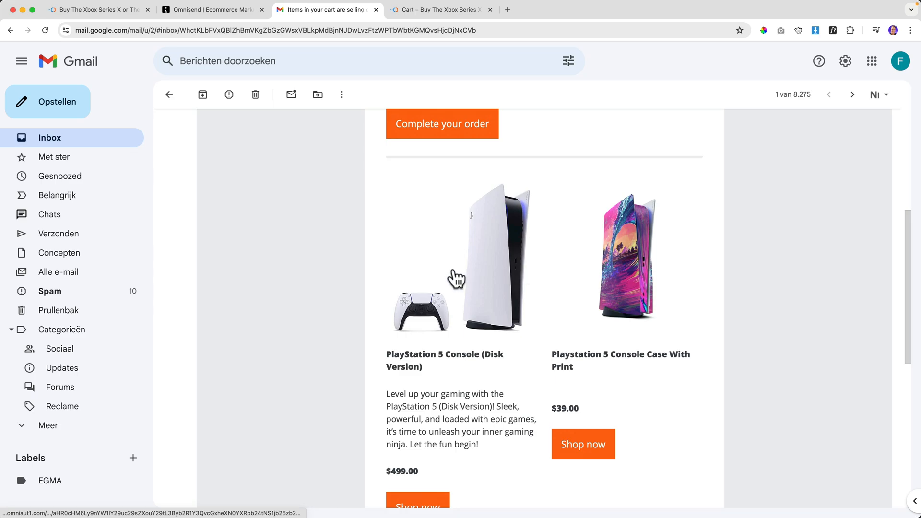
pyautogui.click(420, 13)
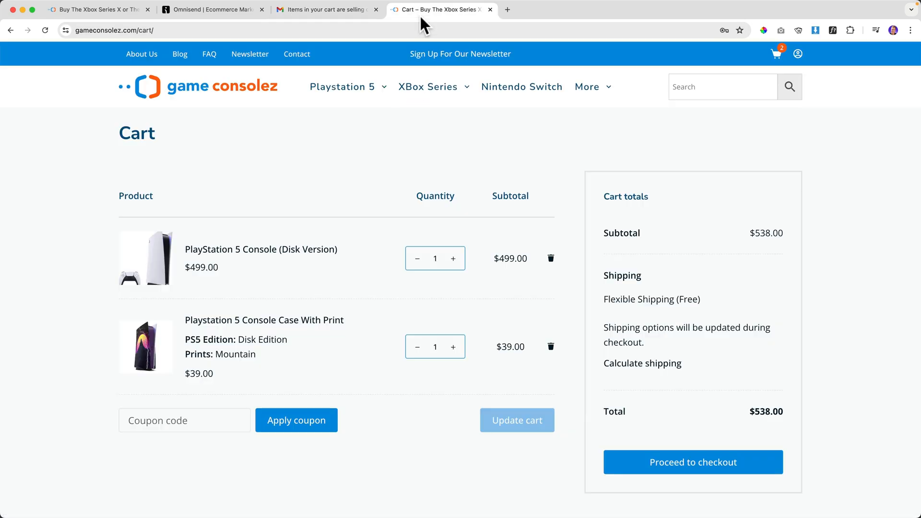
pyautogui.click(333, 11)
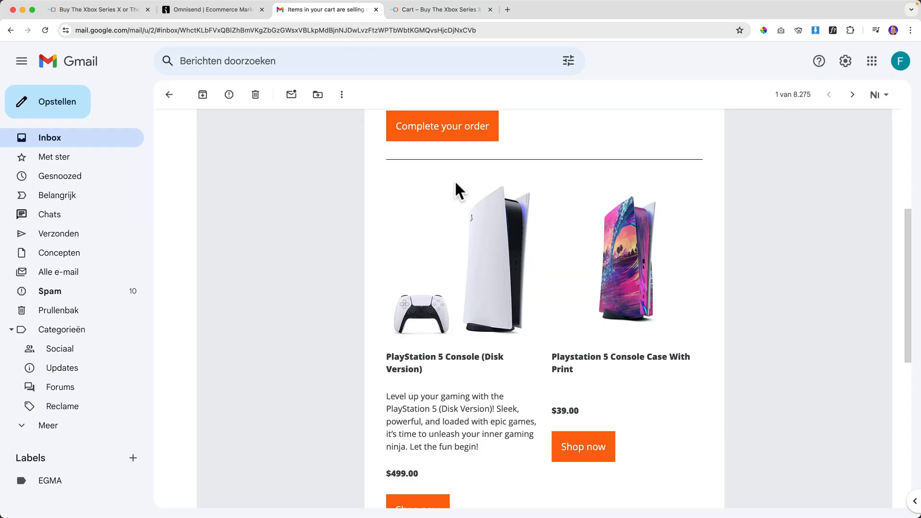
pyautogui.scroll(-5, 531, 262)
pyautogui.scroll(-2, 529, 257)
pyautogui.scroll(15, 528, 254)
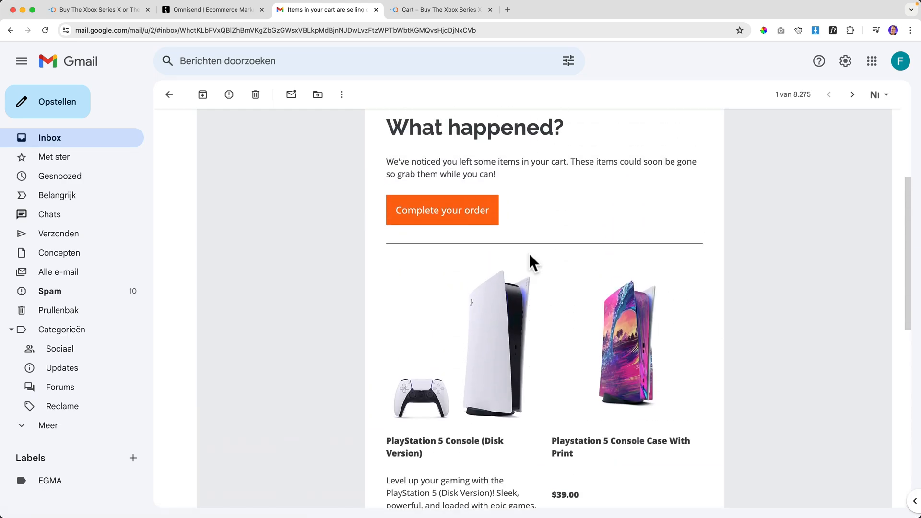
# Review the Abandoned Cart workflow in the Omnisend editor.
pyautogui.click(229, 11)
pyautogui.scroll(-1, 288, 278)
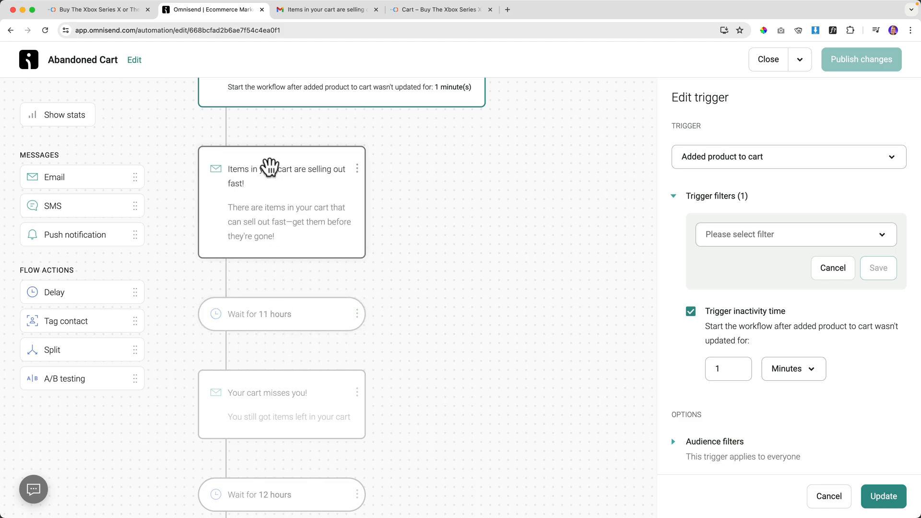
pyautogui.scroll(5, 272, 172)
# Reopen the cart-reminder email and follow its 'Complete your order' link to the store checkout.
pyautogui.click(325, 11)
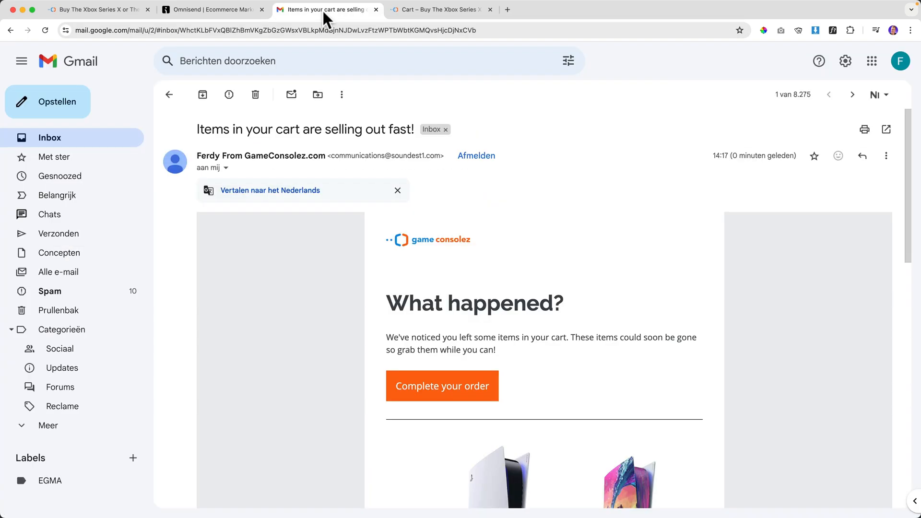
pyautogui.click(107, 134)
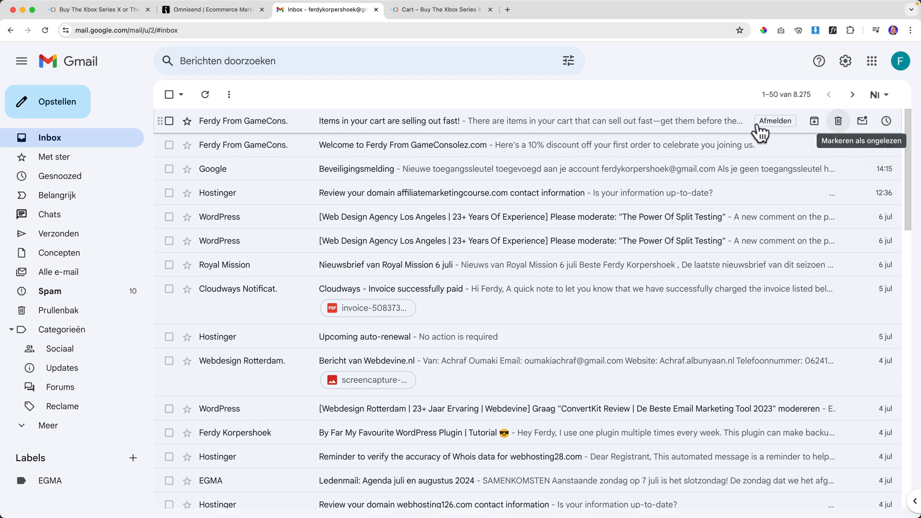
pyautogui.click(241, 123)
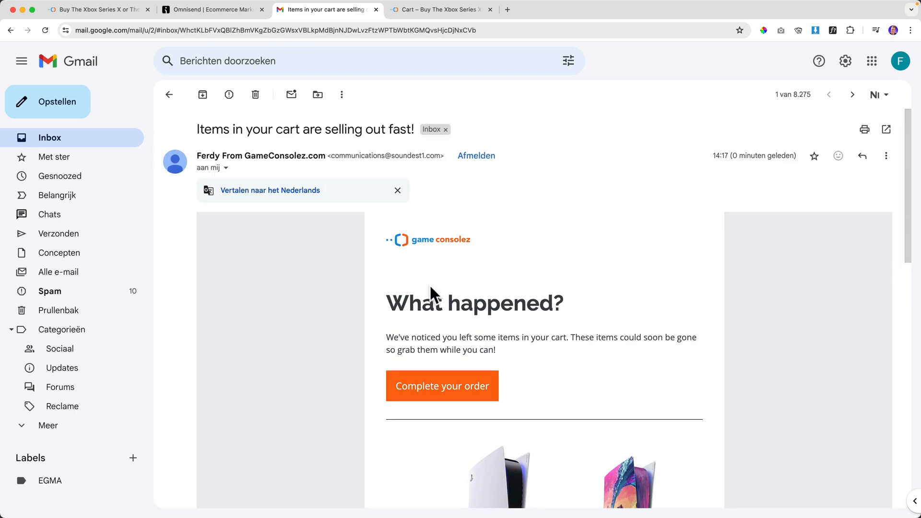
pyautogui.scroll(-12, 496, 310)
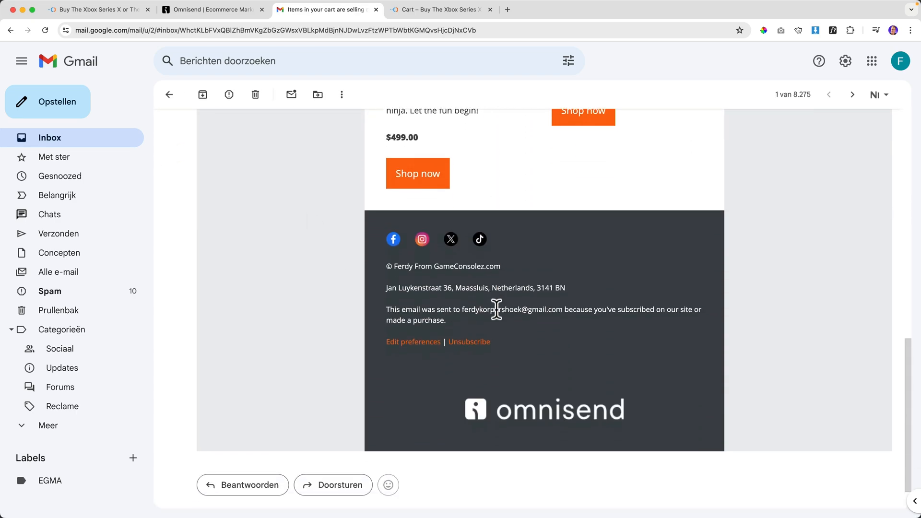
pyautogui.scroll(10, 496, 310)
pyautogui.scroll(3, 497, 317)
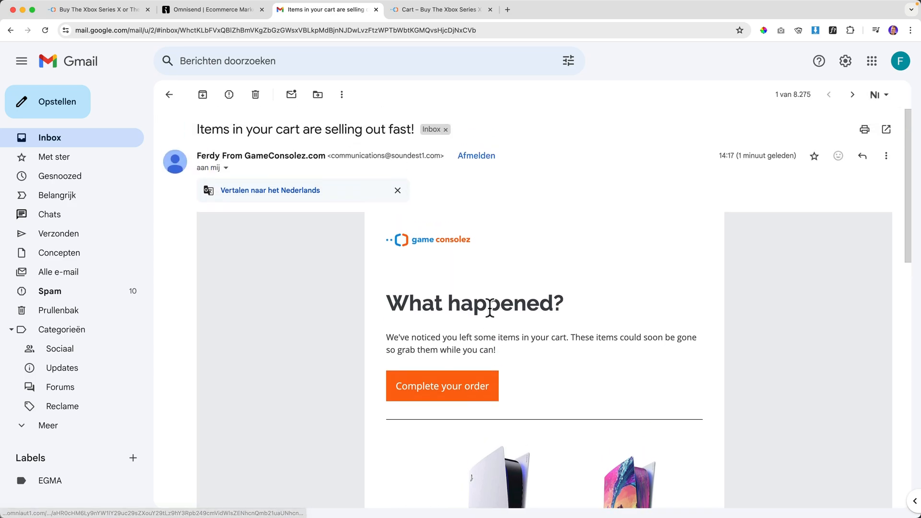
pyautogui.click(456, 385)
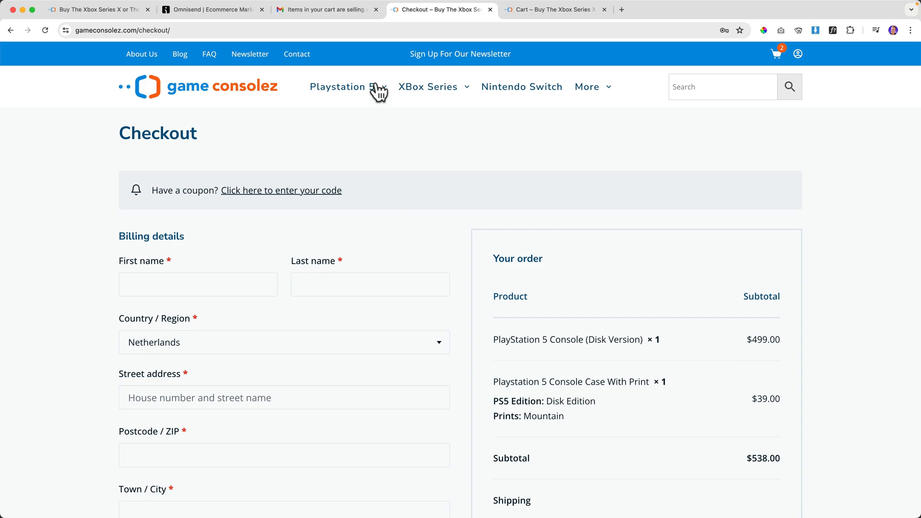
# Review the Abandoned Cart workflow's exit conditions, then close the workflow.
pyautogui.click(226, 10)
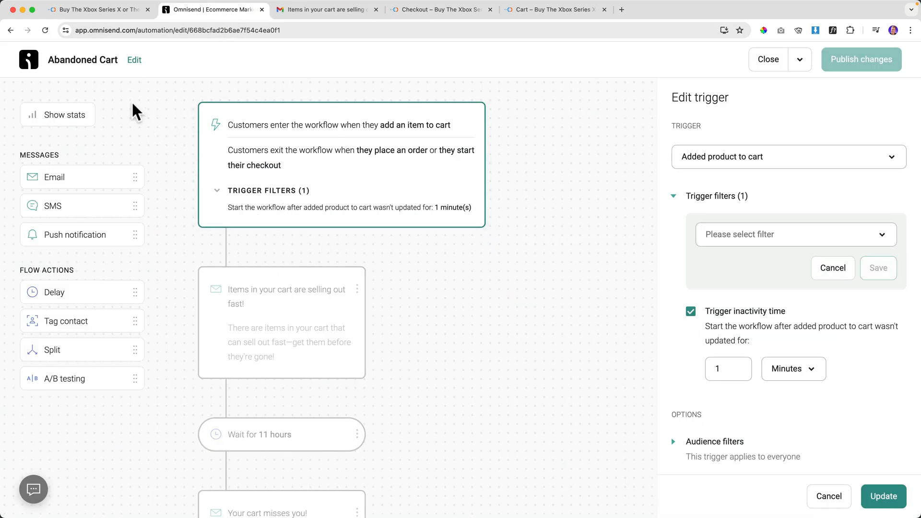
pyautogui.click(673, 197)
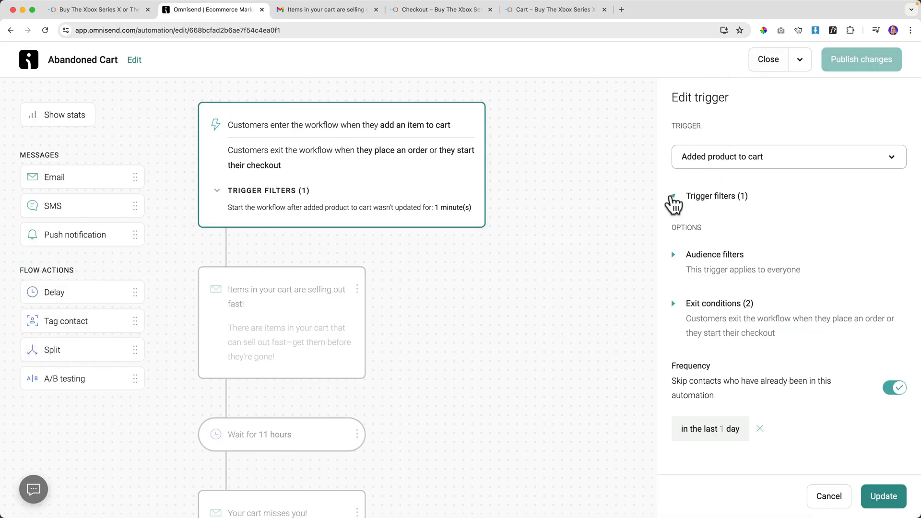
pyautogui.click(675, 304)
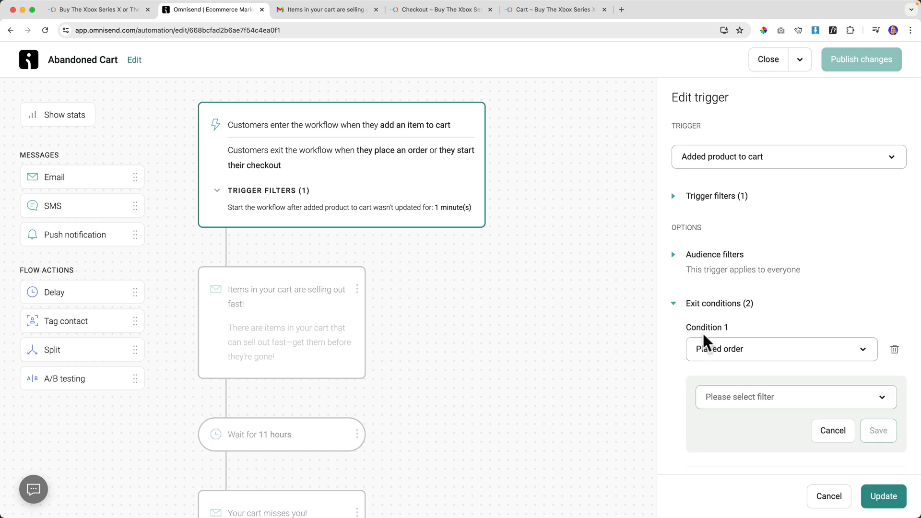
pyautogui.scroll(-2, 737, 345)
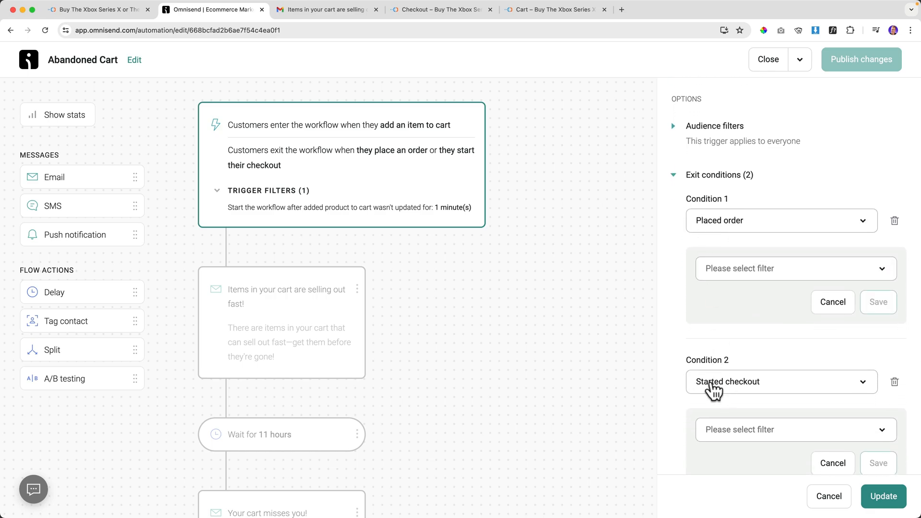
pyautogui.click(769, 61)
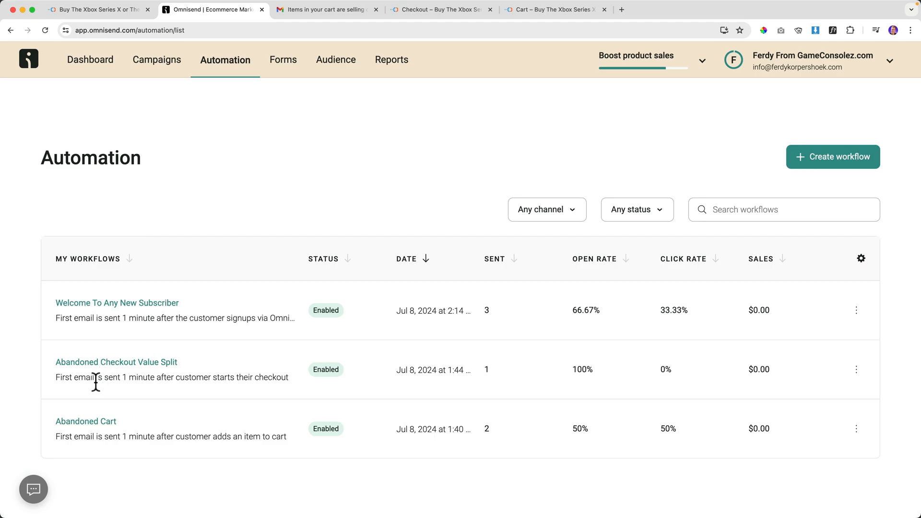
# Inspect the Abandoned Checkout Value Split trigger filters plus its cart-reminder and 15% off email cards.
pyautogui.click(113, 364)
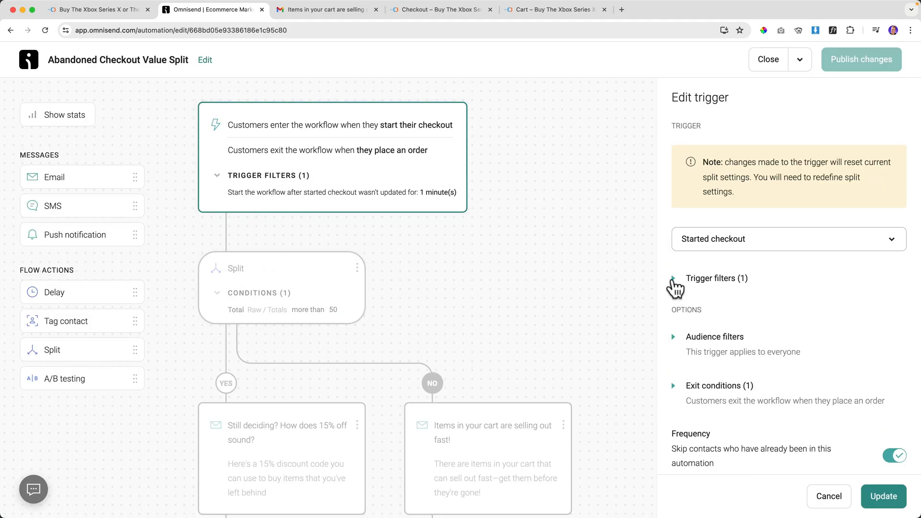
pyautogui.click(672, 280)
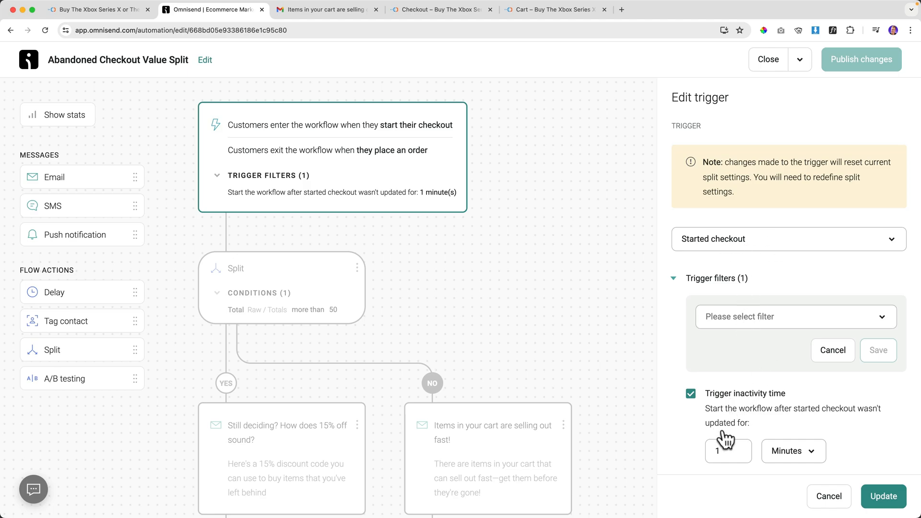
pyautogui.scroll(-4, 261, 322)
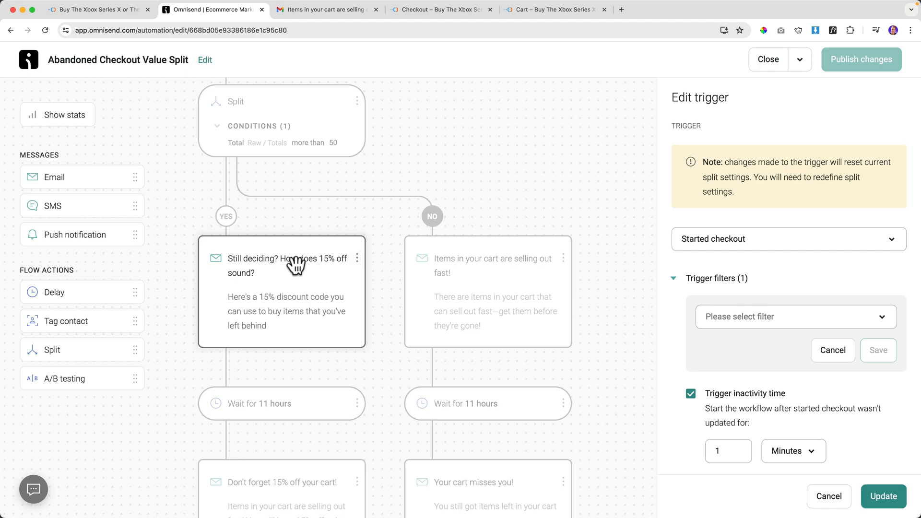
pyautogui.click(294, 264)
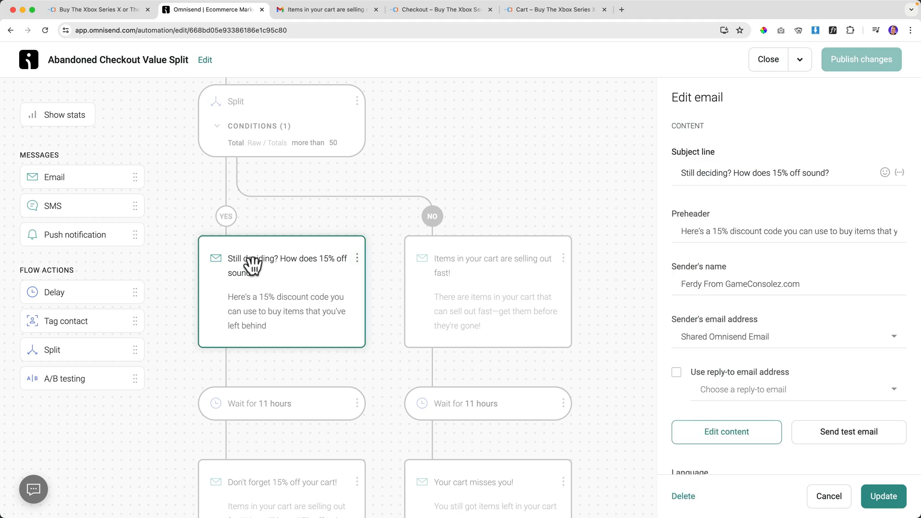
pyautogui.click(471, 261)
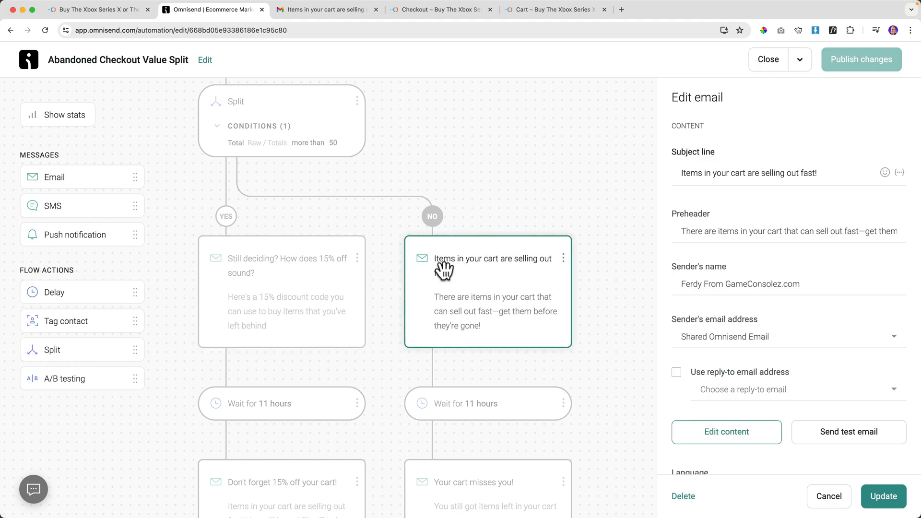
pyautogui.click(247, 263)
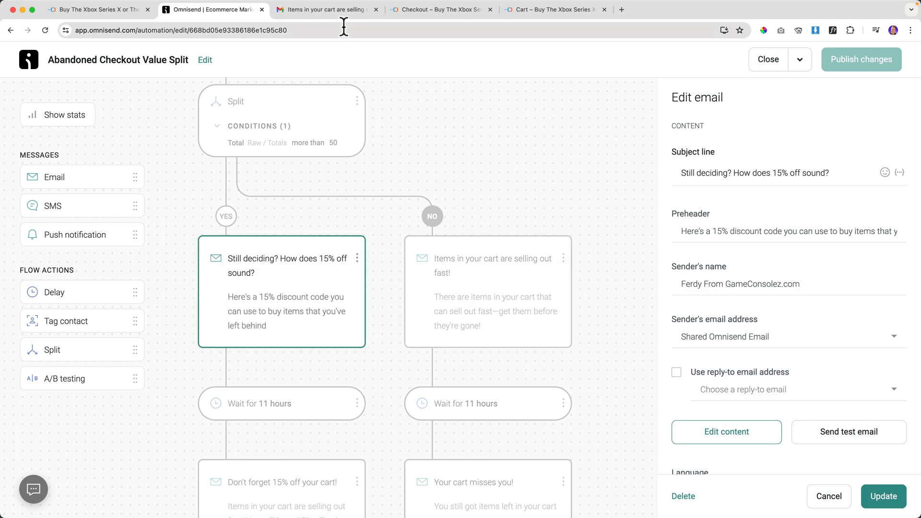
pyautogui.click(332, 10)
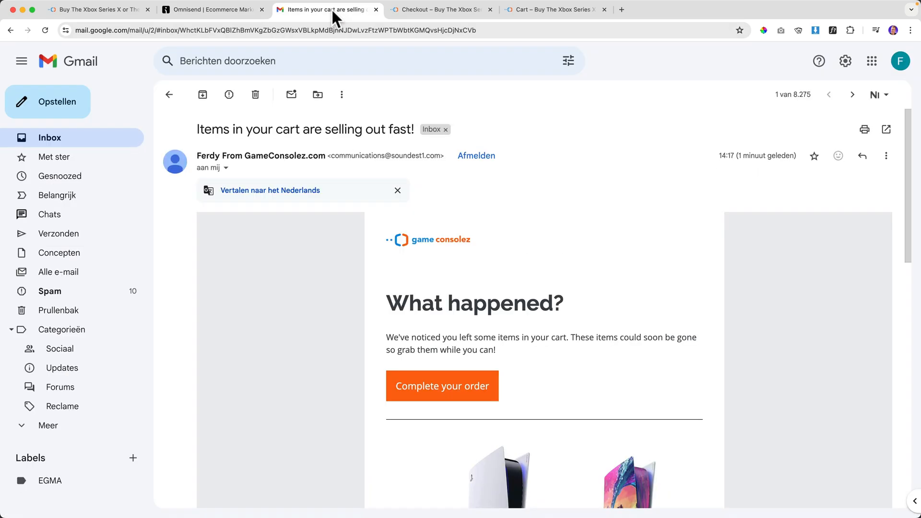
# Check the inbox, then open the value split workflow's 'Total more than 50' split rule.
pyautogui.click(102, 143)
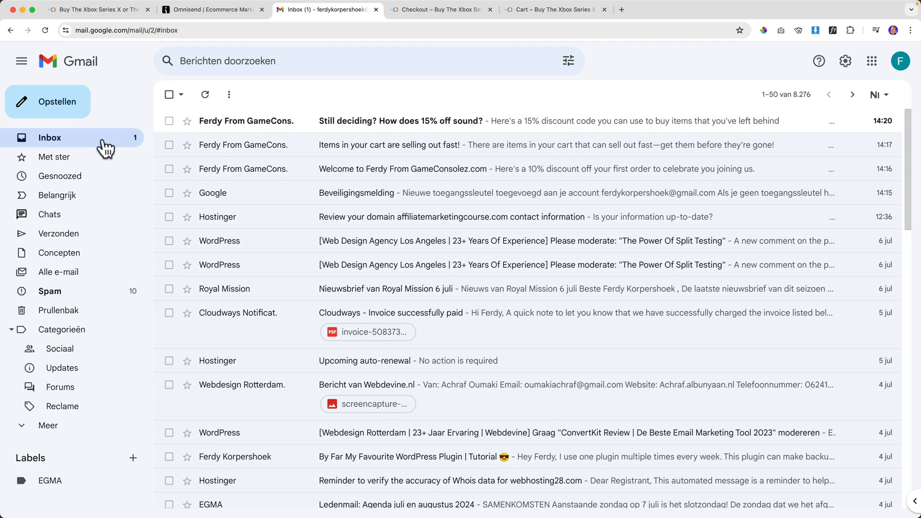
pyautogui.click(226, 14)
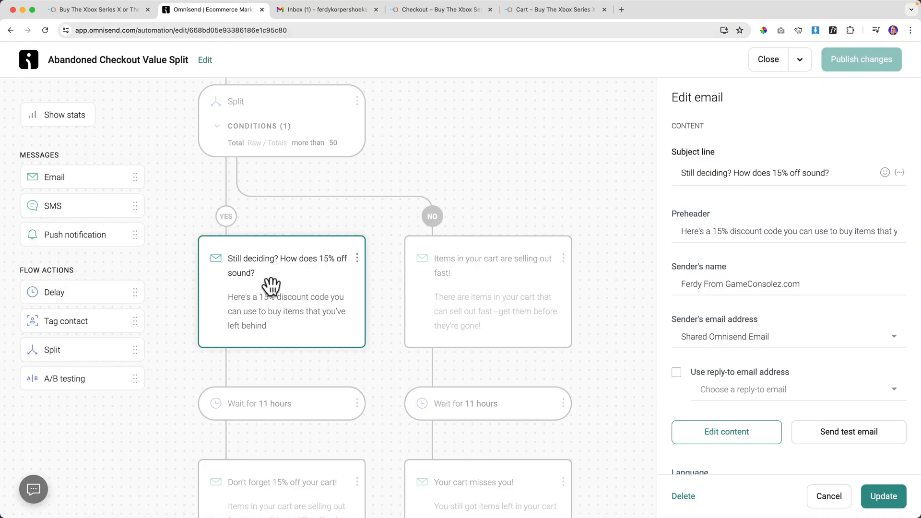
pyautogui.click(287, 144)
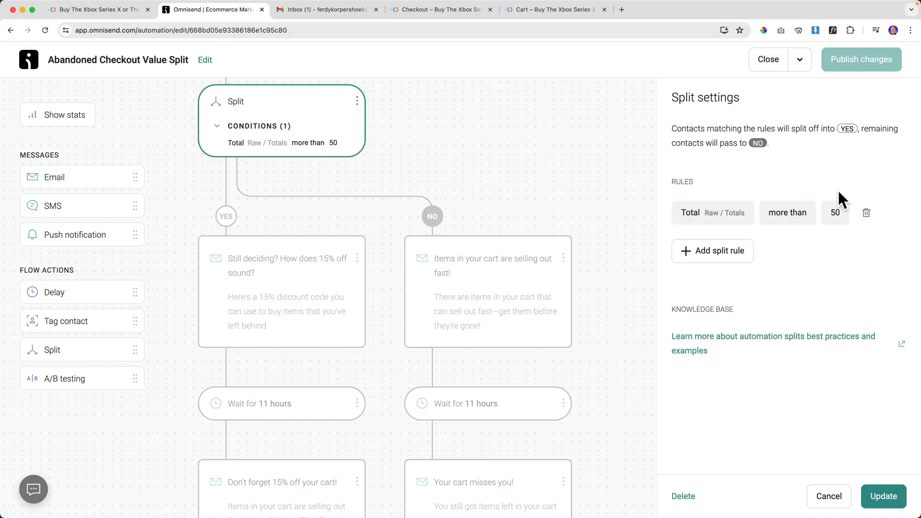
# Open the 'Still deciding? How does 15% off sound?' email and follow 'Complete order' to the store.
pyautogui.click(319, 8)
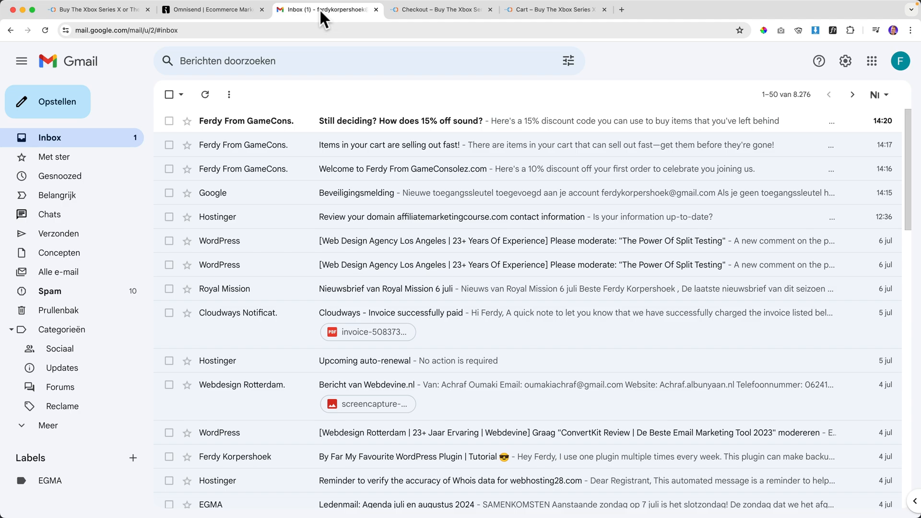
pyautogui.click(260, 128)
pyautogui.scroll(-3, 518, 331)
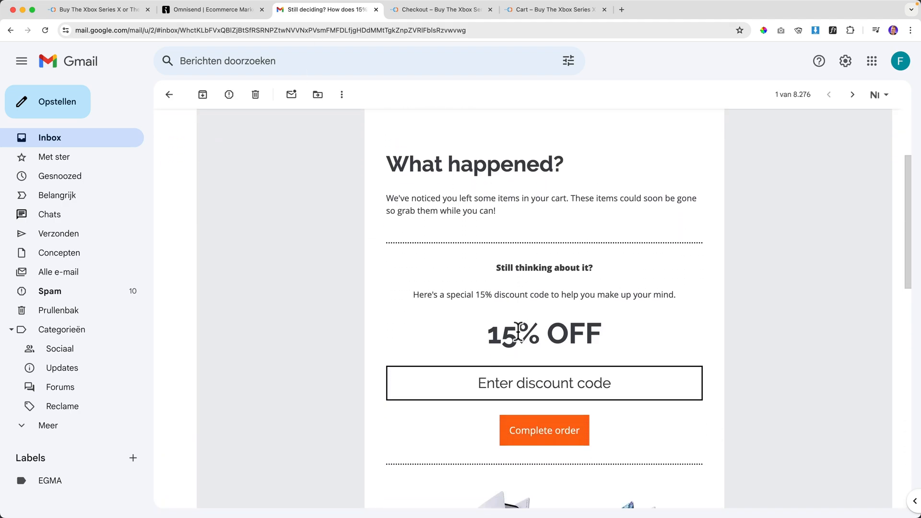
pyautogui.moveTo(517, 382); pyautogui.dragTo(641, 392)
pyautogui.click(589, 384)
pyautogui.scroll(-8, 556, 387)
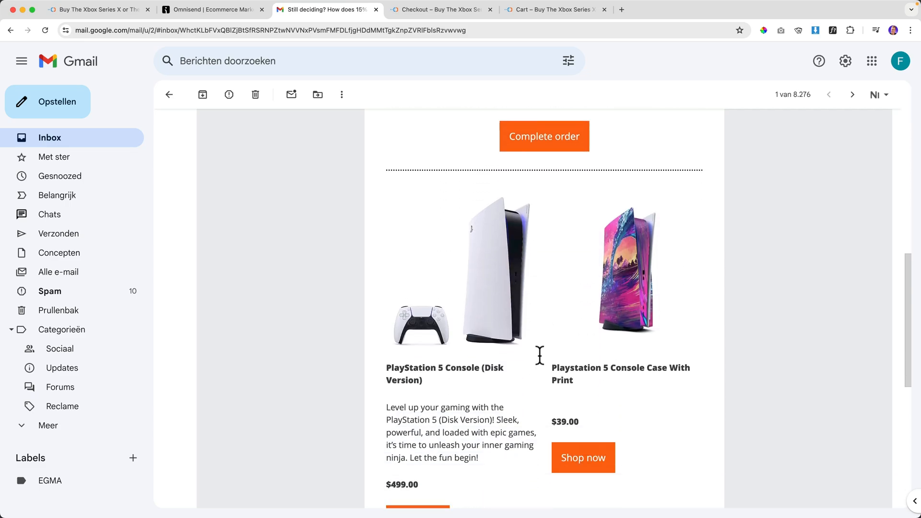
pyautogui.scroll(5, 618, 227)
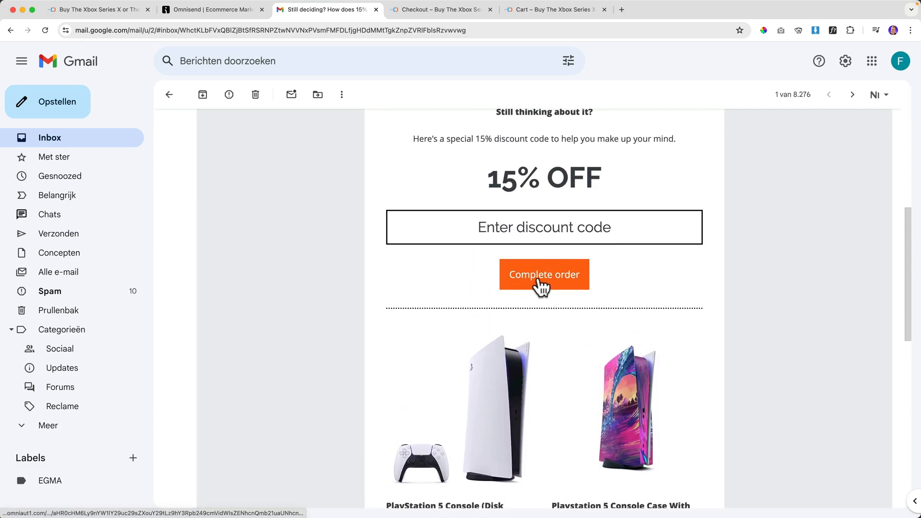
pyautogui.click(540, 284)
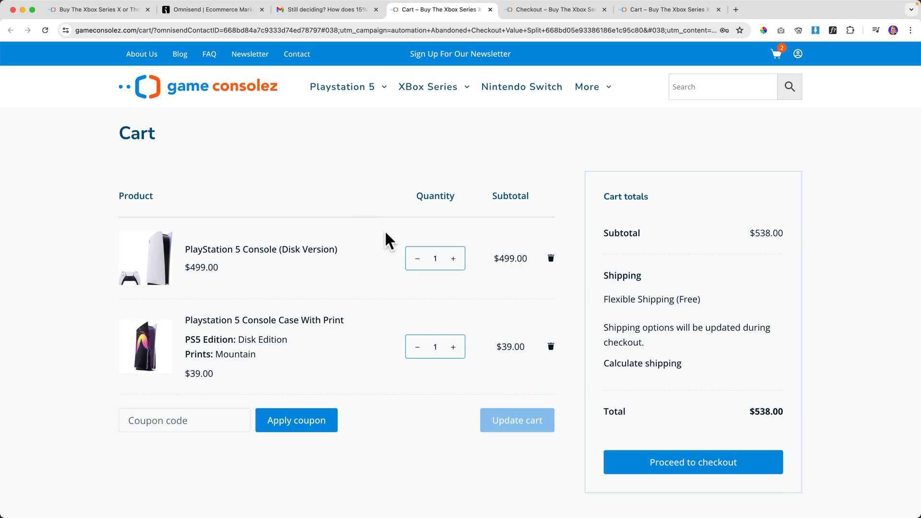
# Recheck the value split workflow, then view the resulting store cart page.
pyautogui.click(228, 10)
pyautogui.scroll(-3, 477, 268)
pyautogui.scroll(6, 453, 218)
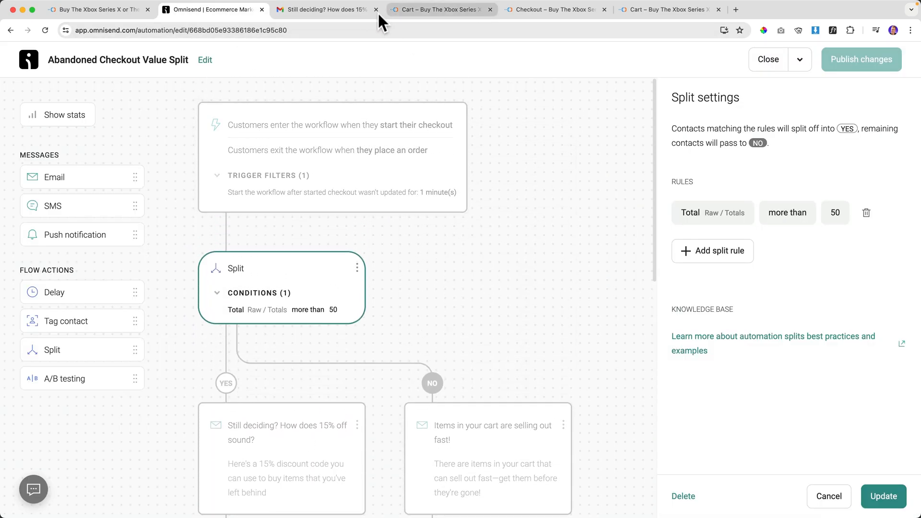
pyautogui.click(431, 10)
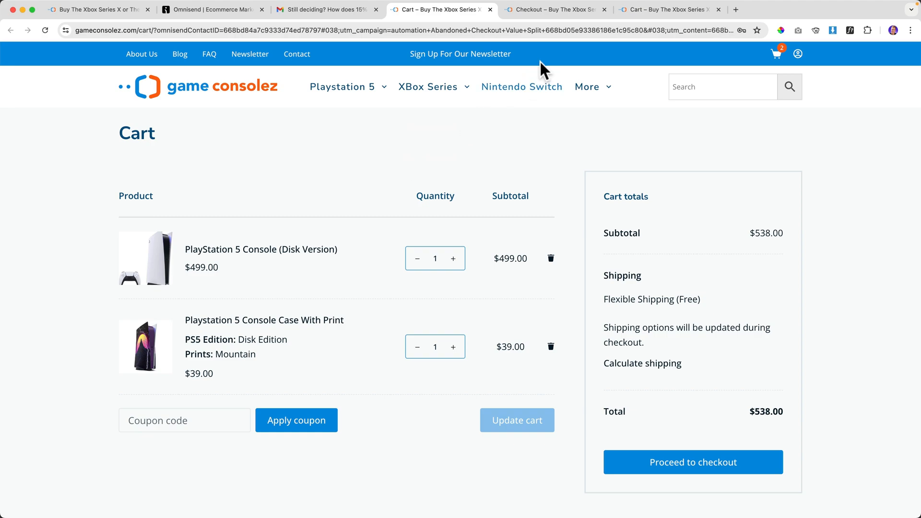
# Close the three store tabs, revisit the 15% off email, and close Gmail.
pyautogui.click(491, 10)
pyautogui.click(490, 10)
pyautogui.click(490, 9)
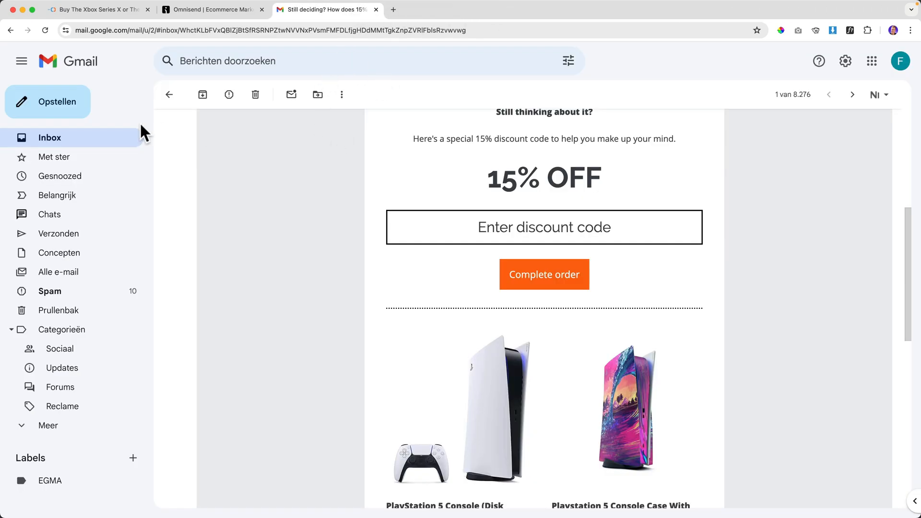
pyautogui.click(100, 142)
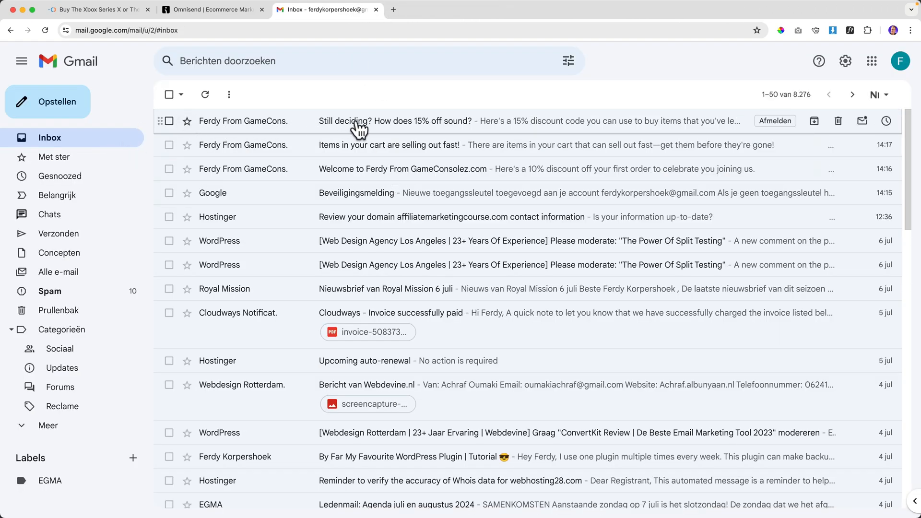
pyautogui.click(247, 126)
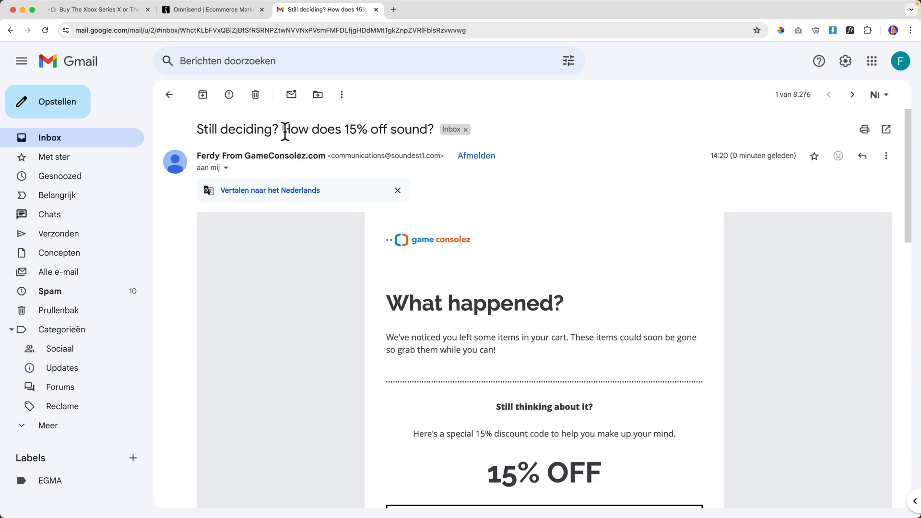
pyautogui.click(376, 10)
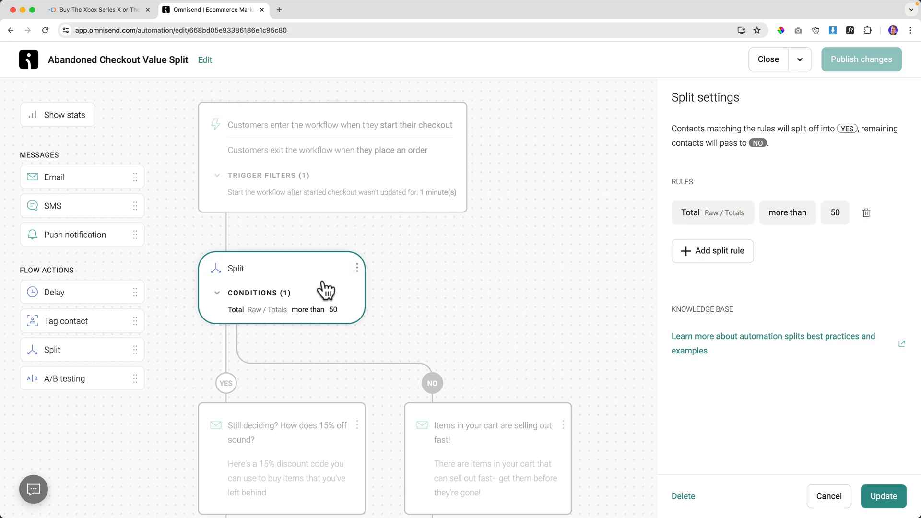
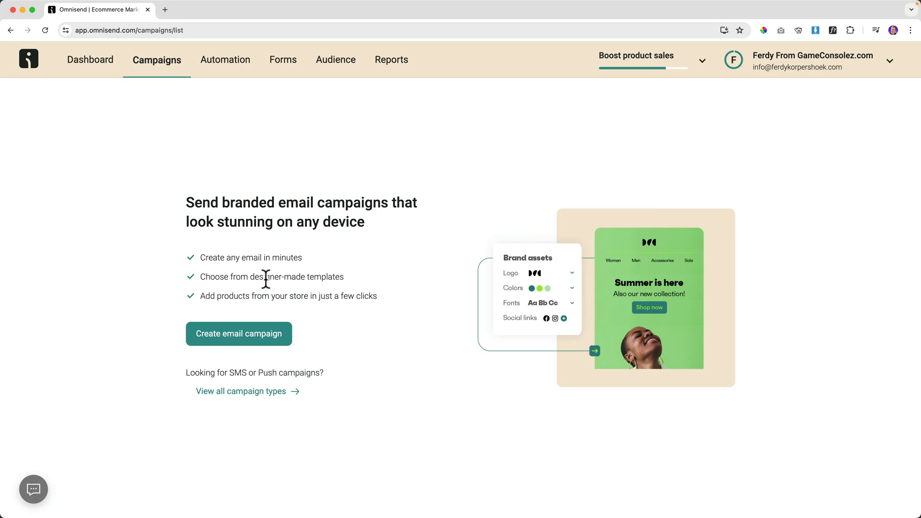
# Create a new email campaign with subject line 'Super Discount For The Playstation 5'.
pyautogui.click(239, 335)
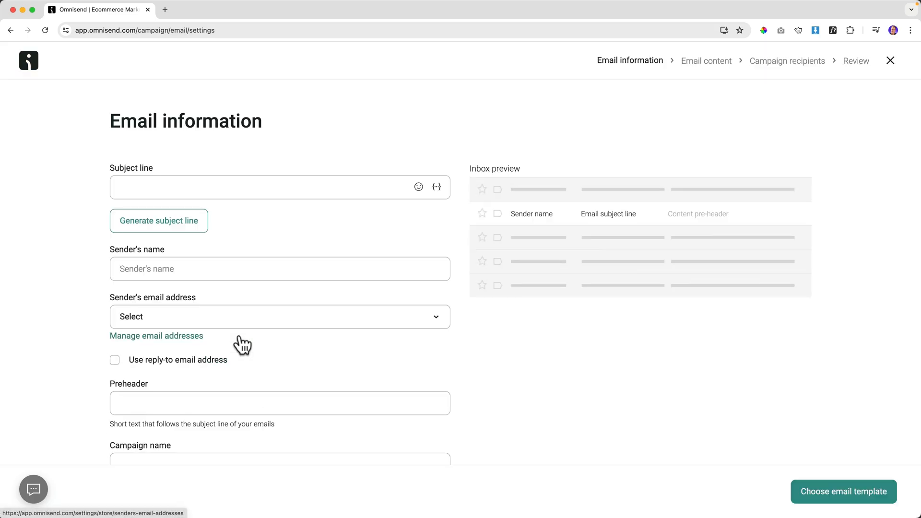
pyautogui.click(194, 189)
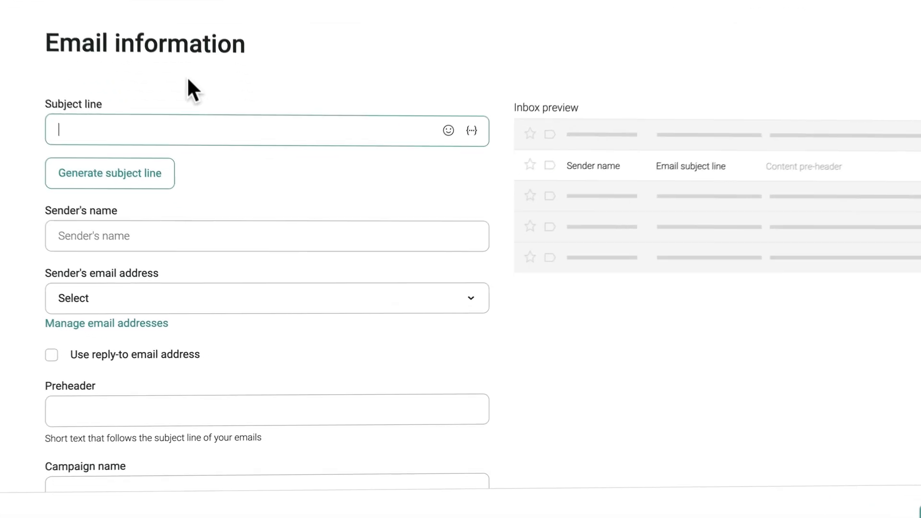
pyautogui.write('Super Discount For The Play')
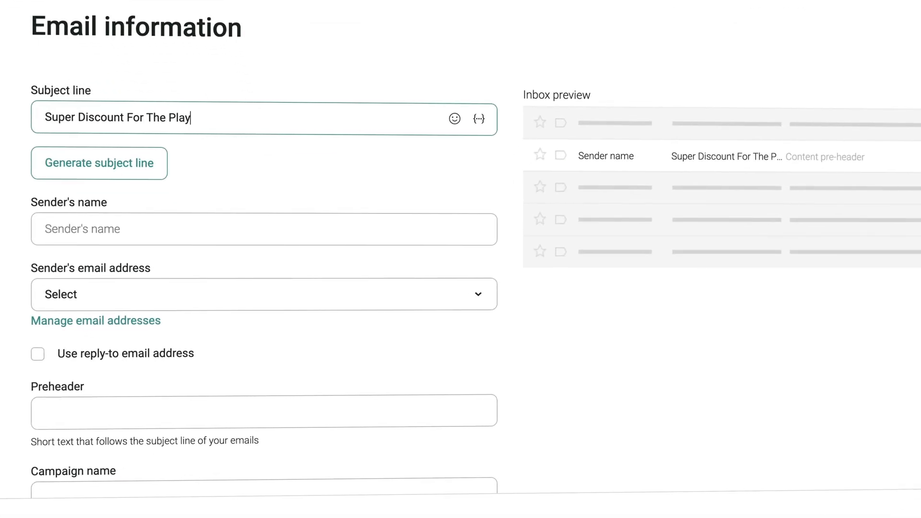
pyautogui.write('station 5')
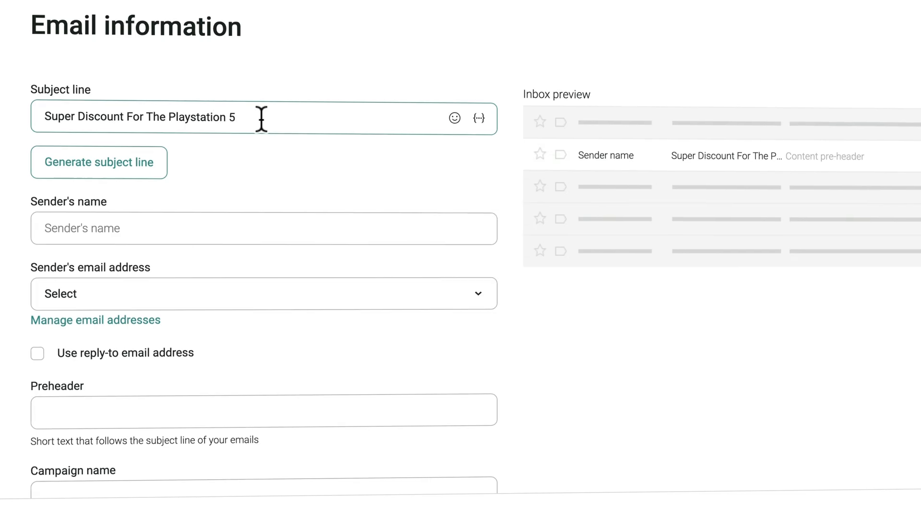
pyautogui.click(109, 164)
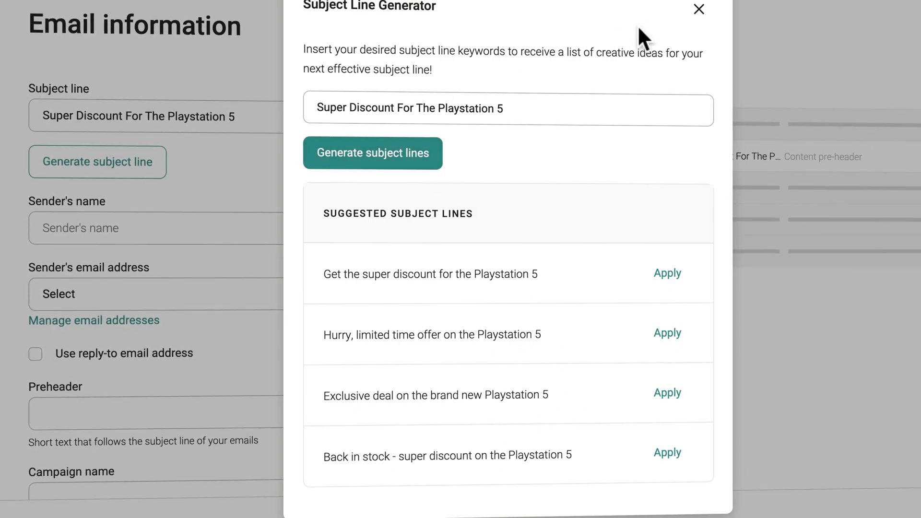
pyautogui.click(691, 13)
# Fill in the Sender's name field with the store's sender name.
pyautogui.click(94, 220)
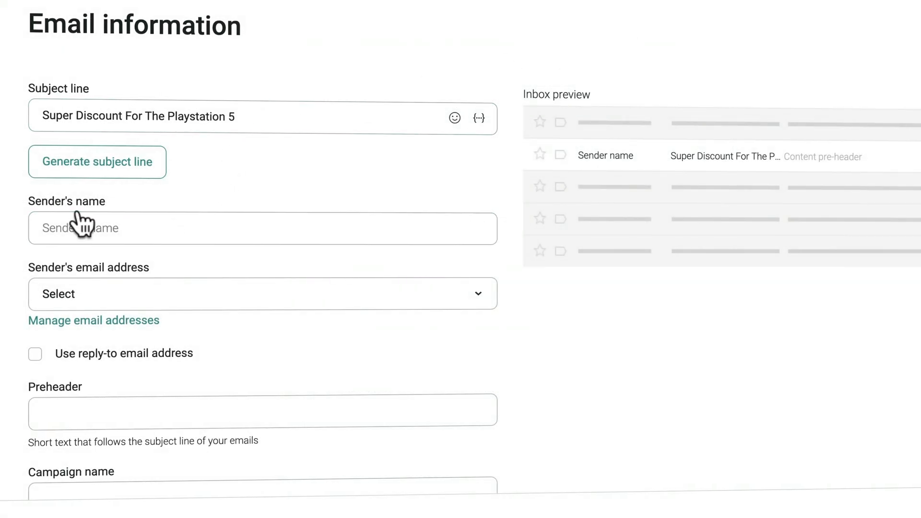
pyautogui.write('Ferdy From GameConsolez.com')
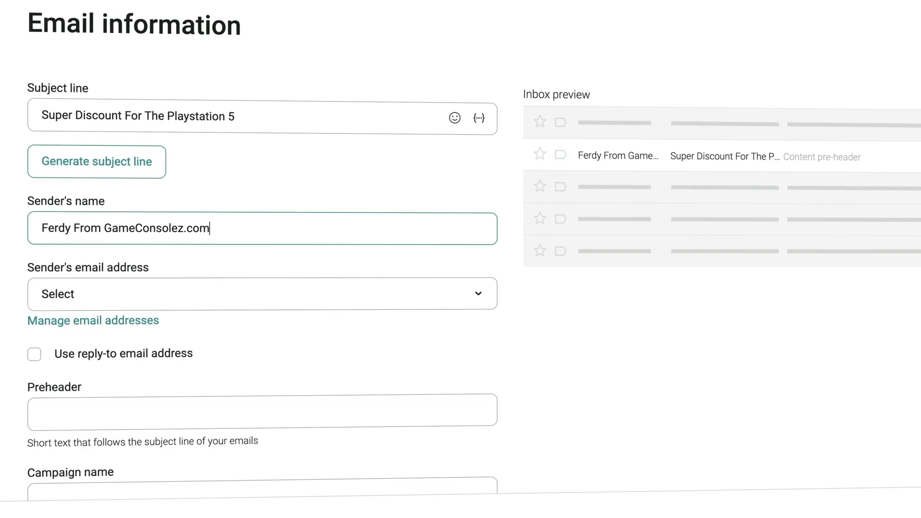
pyautogui.moveTo(74, 229); pyautogui.dragTo(256, 231)
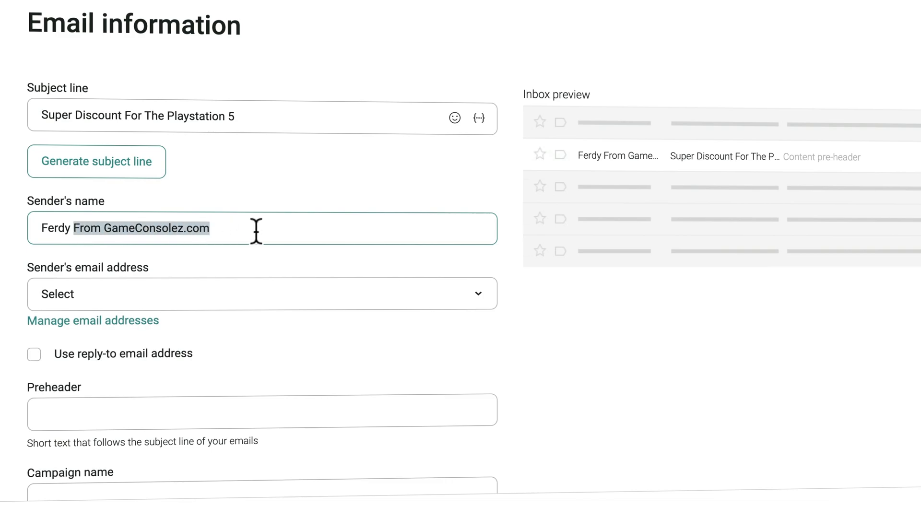
pyautogui.press('BackSpace')
pyautogui.hotkey('ctrl', 'z')
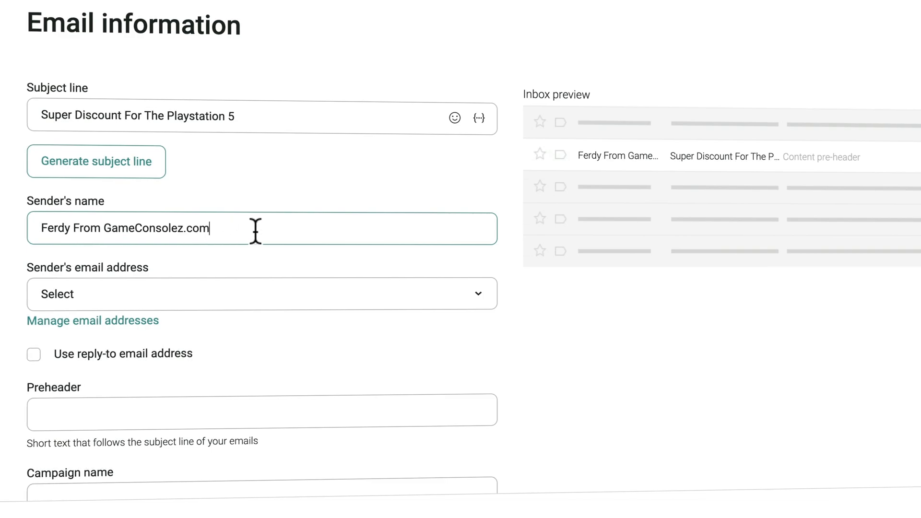
pyautogui.moveTo(105, 228); pyautogui.dragTo(236, 232)
pyautogui.click(237, 233)
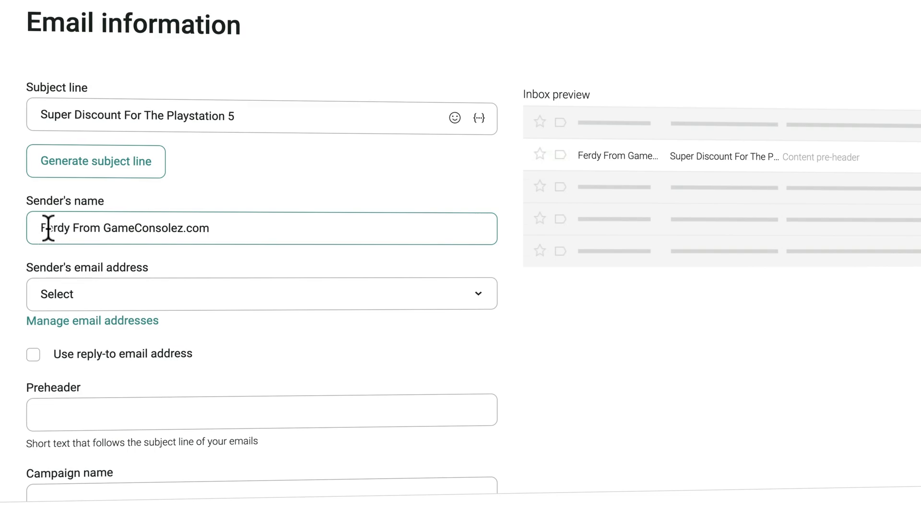
pyautogui.moveTo(104, 228); pyautogui.dragTo(222, 224)
pyautogui.moveTo(104, 228); pyautogui.dragTo(221, 229)
pyautogui.click(221, 228)
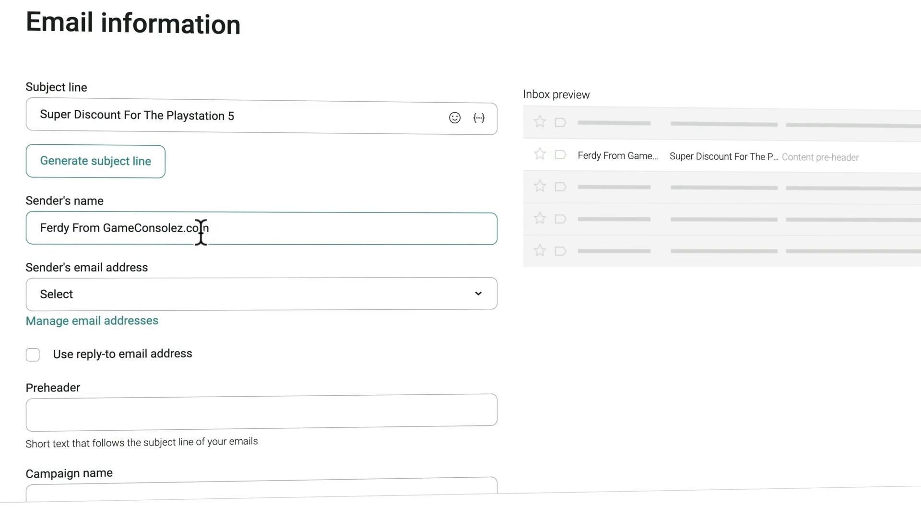
# Send from the Shared Omnisend Email and set the verified store address as reply-to.
pyautogui.click(158, 293)
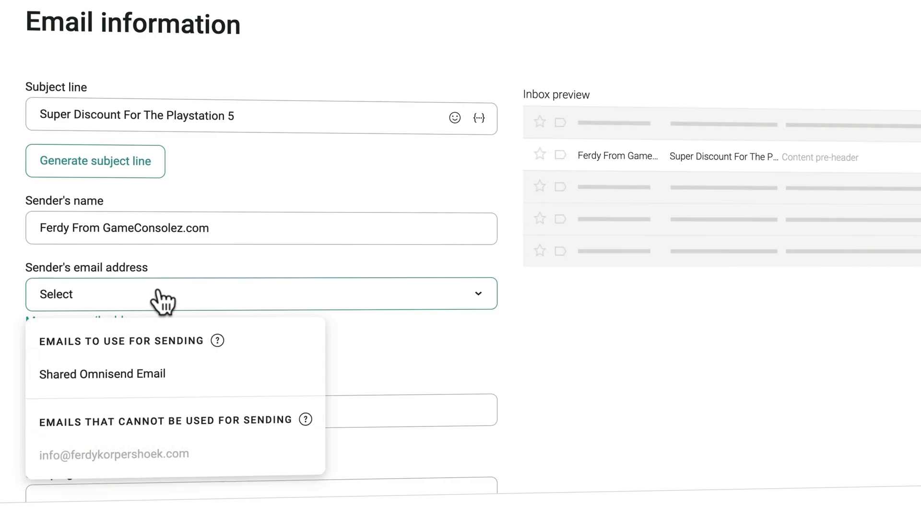
pyautogui.click(97, 378)
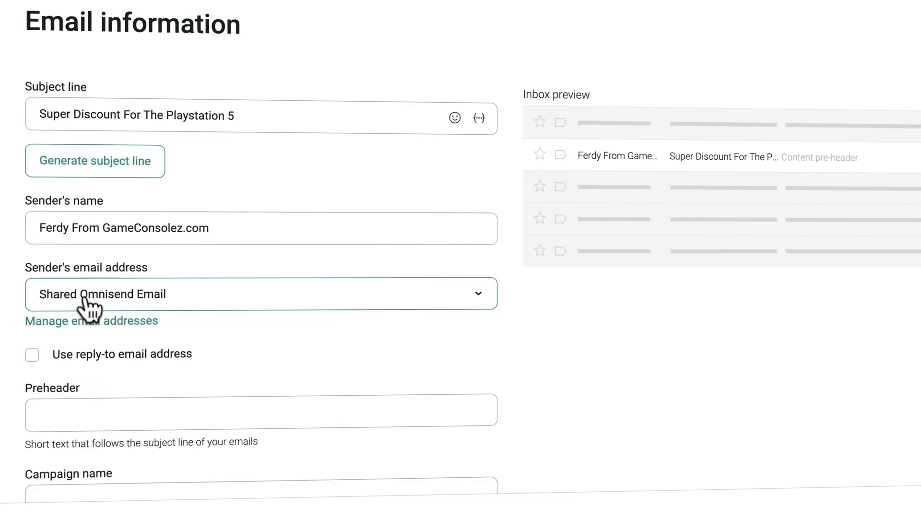
pyautogui.click(161, 302)
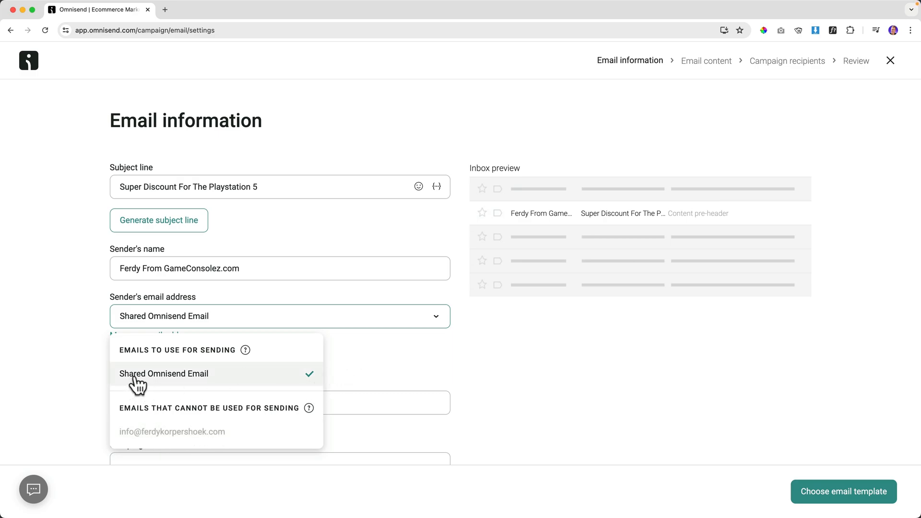
pyautogui.click(372, 372)
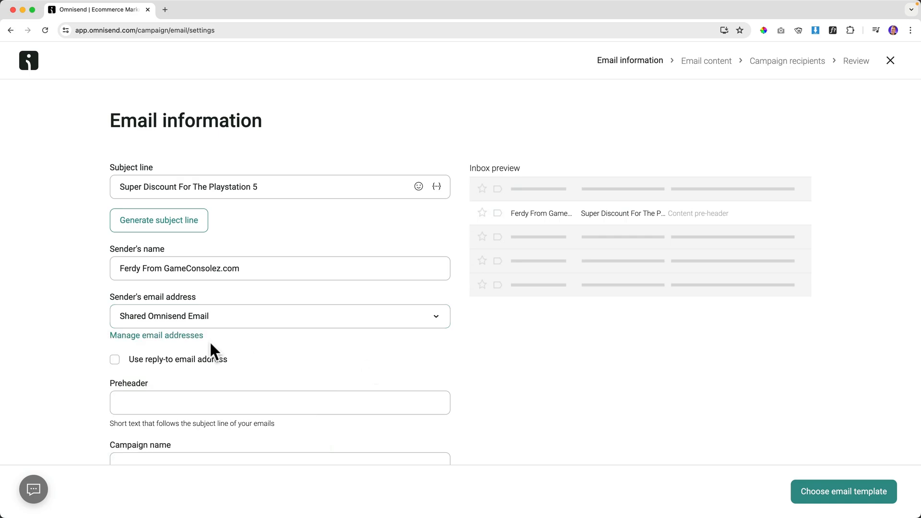
pyautogui.scroll(-2, 305, 370)
pyautogui.click(242, 305)
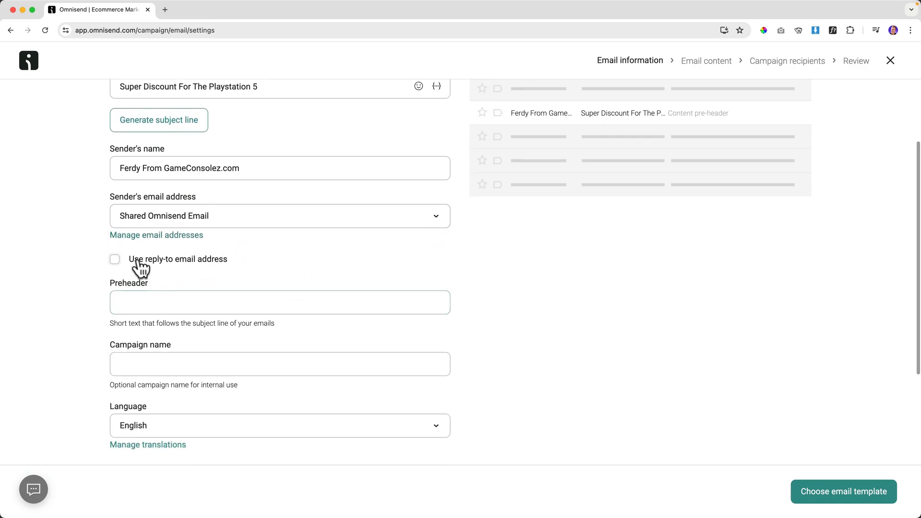
pyautogui.click(115, 259)
pyautogui.click(181, 284)
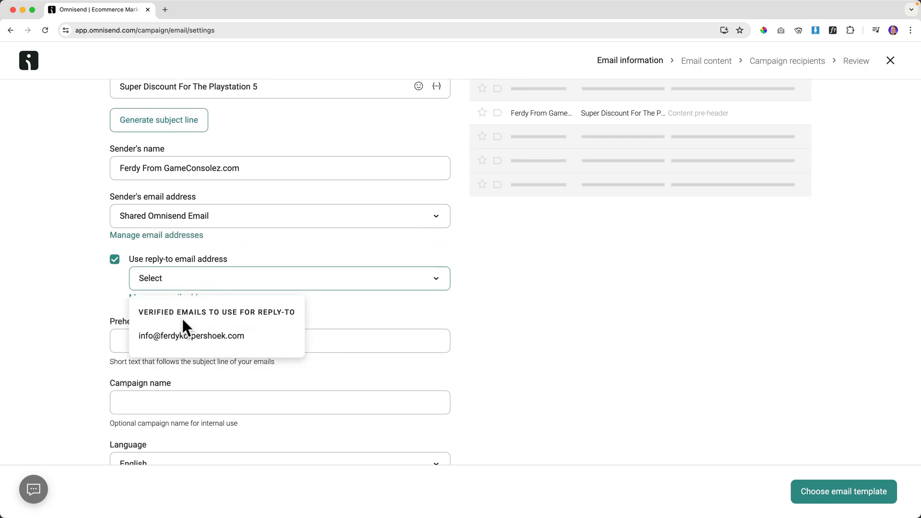
pyautogui.click(181, 335)
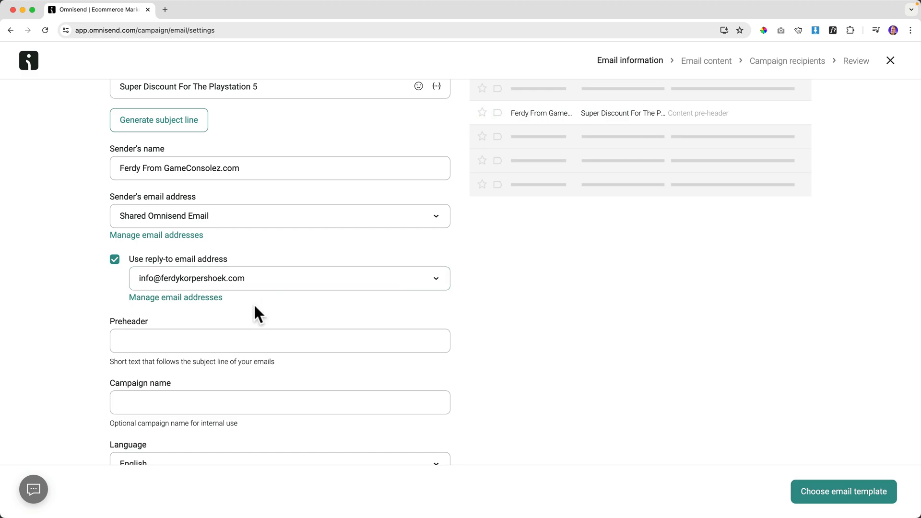
pyautogui.scroll(1, 255, 304)
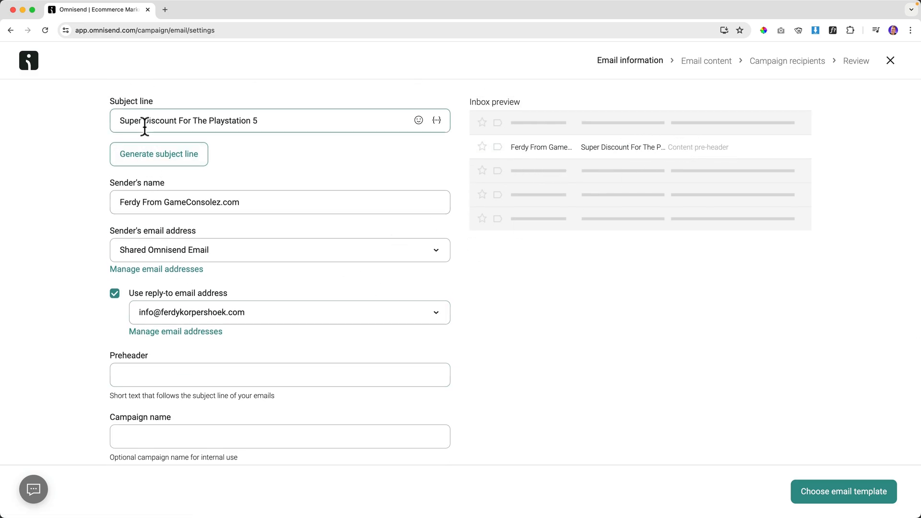
# Write the preheader 'Hurry Up! Because Hurrying is good for you!'.
pyautogui.click(161, 377)
pyautogui.write('Hu')
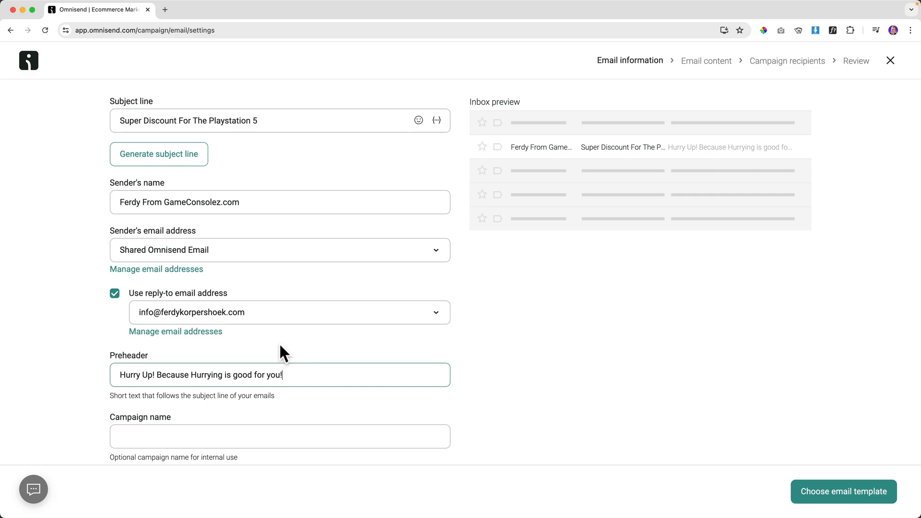
pyautogui.scroll(-2, 329, 344)
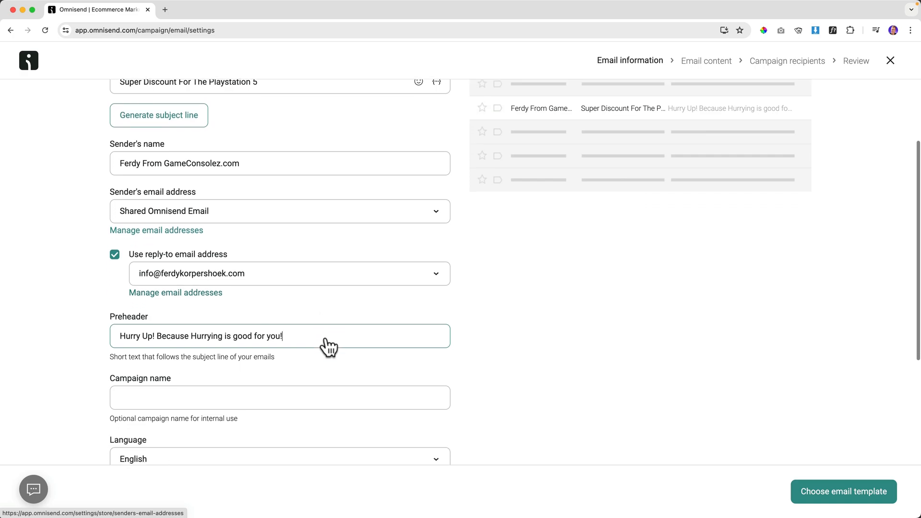
pyautogui.moveTo(147, 300); pyautogui.dragTo(320, 293)
pyautogui.click(297, 297)
pyautogui.scroll(-1, 298, 297)
# Name the campaign 'Playstation 5 Super Discount 01' and continue to template selection.
pyautogui.click(229, 320)
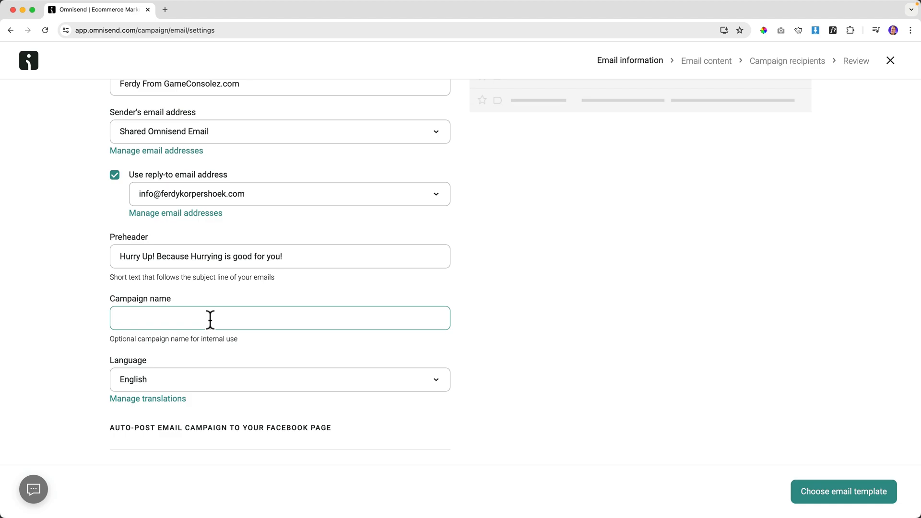
pyautogui.write('PLaystatio')
pyautogui.press('BackSpace')
pyautogui.press('BackSpace')
pyautogui.press('BackSpace')
pyautogui.press('BackSpace')
pyautogui.press('BackSpace')
pyautogui.press('BackSpace')
pyautogui.press('BackSpace')
pyautogui.press('BackSpace')
pyautogui.press('BackSpace')
pyautogui.write('l')
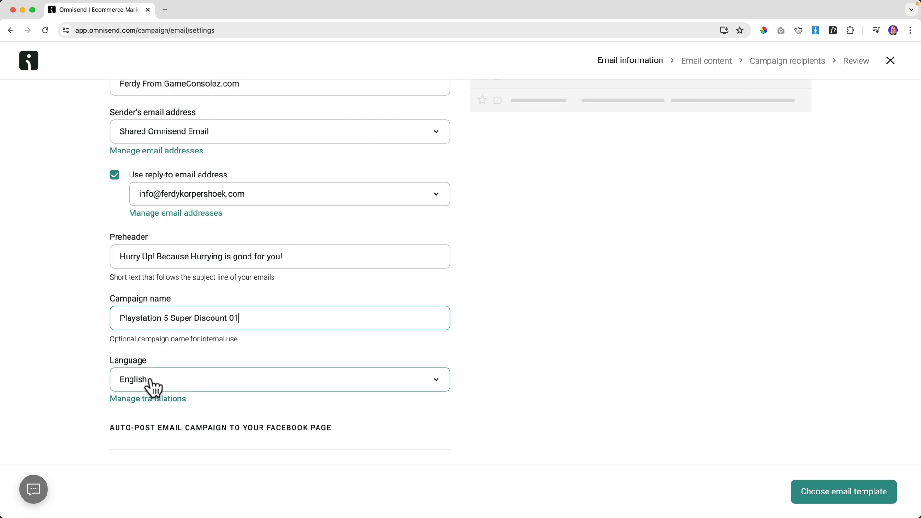
pyautogui.scroll(-5, 237, 364)
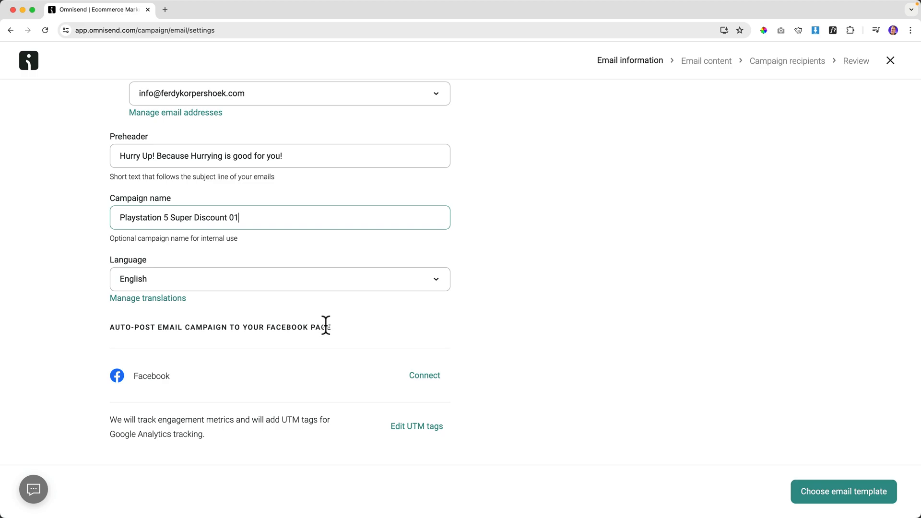
pyautogui.click(350, 158)
pyautogui.scroll(6, 350, 163)
pyautogui.scroll(-6, 350, 172)
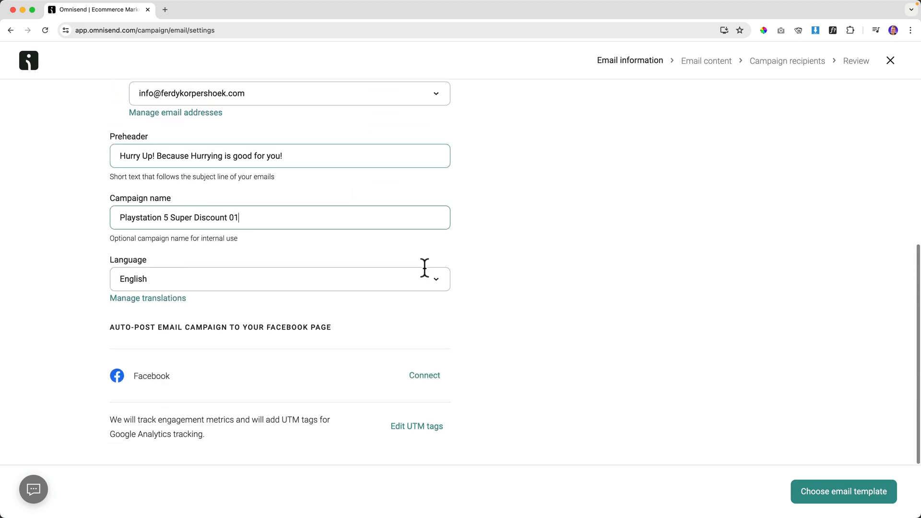
pyautogui.click(835, 492)
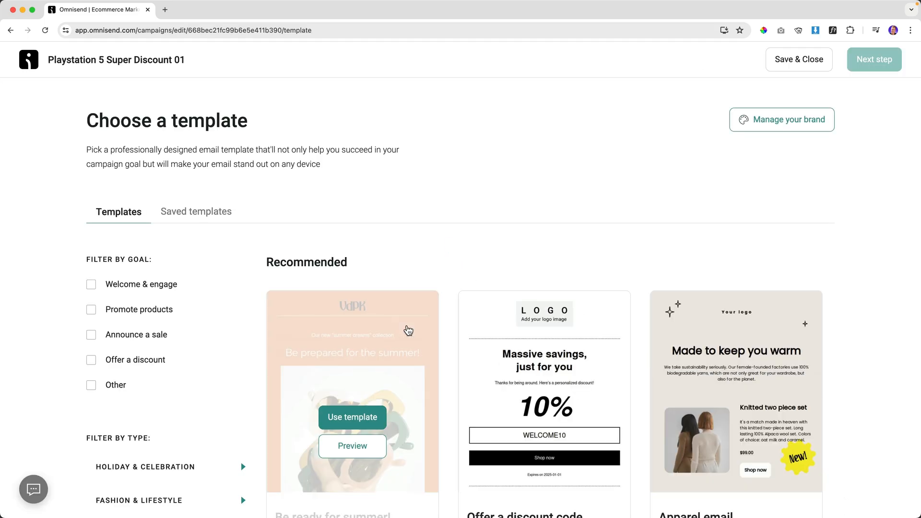
# Browse the template gallery and filter it to Welcome & engage templates.
pyautogui.scroll(-20, 456, 256)
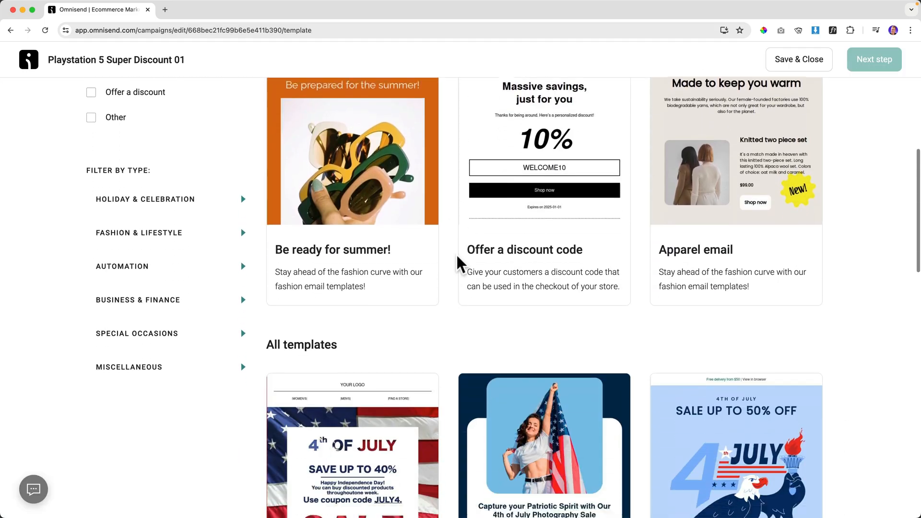
pyautogui.scroll(-20, 456, 256)
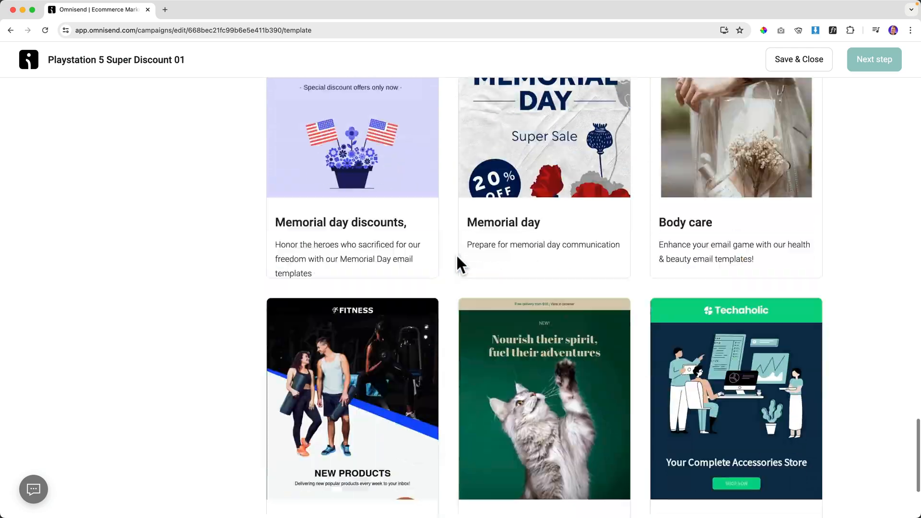
pyautogui.scroll(-20, 457, 255)
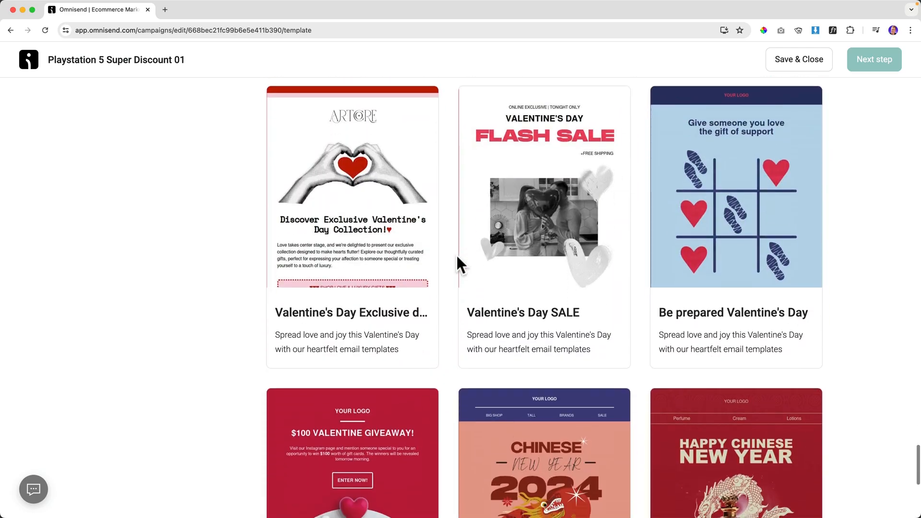
pyautogui.scroll(-20, 457, 256)
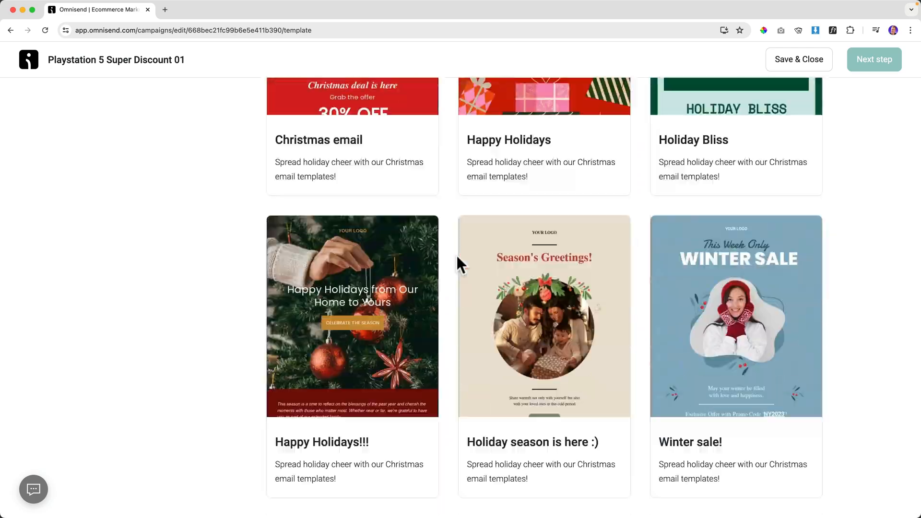
pyautogui.scroll(-20, 450, 254)
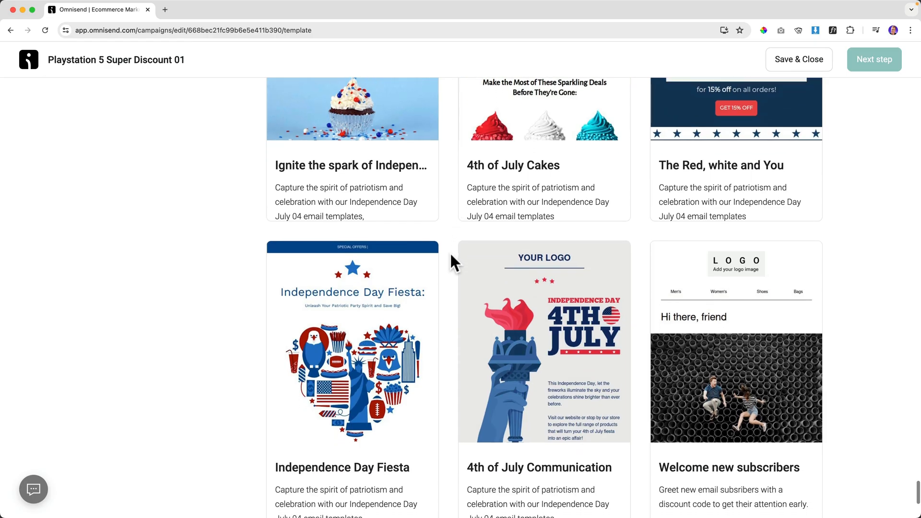
pyautogui.scroll(20, 459, 273)
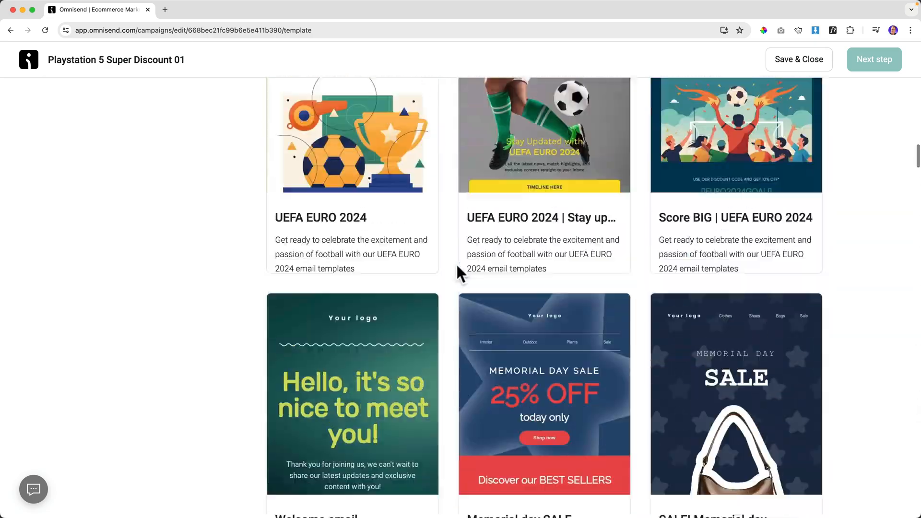
pyautogui.scroll(-4, 452, 262)
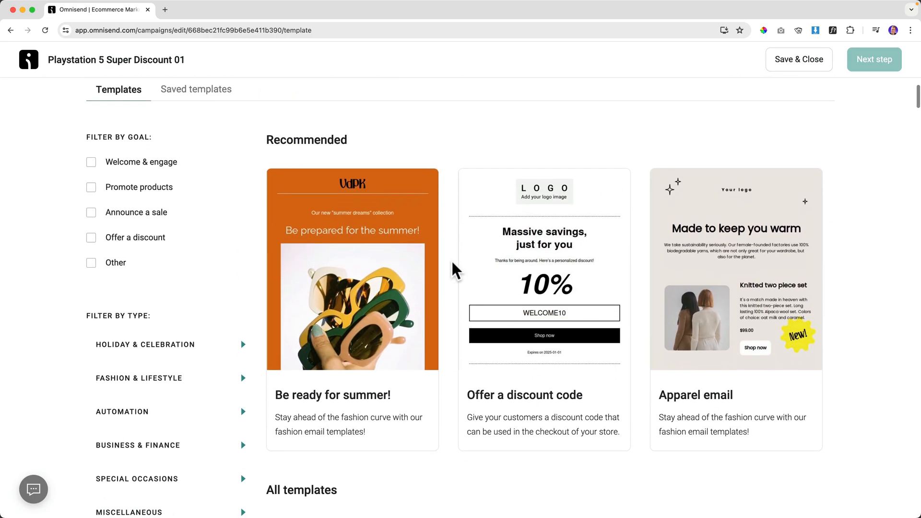
pyautogui.scroll(-12, 450, 262)
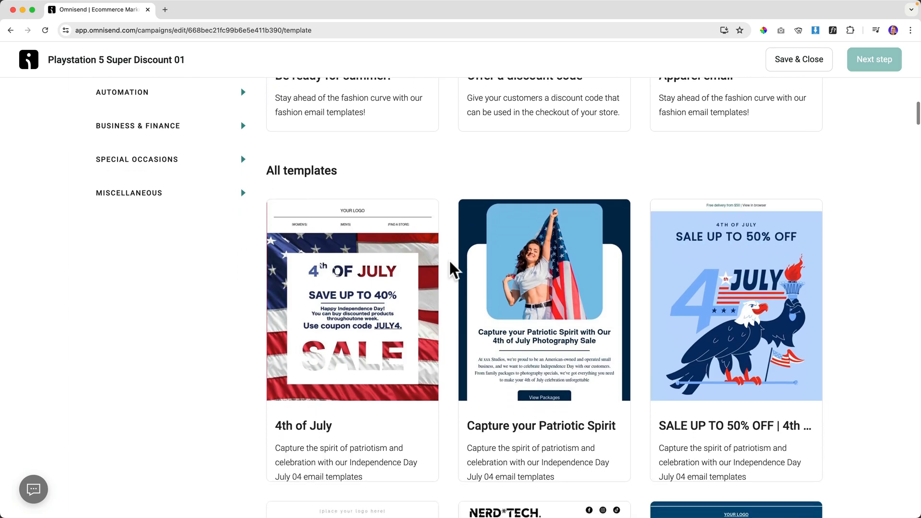
pyautogui.scroll(-3, 450, 267)
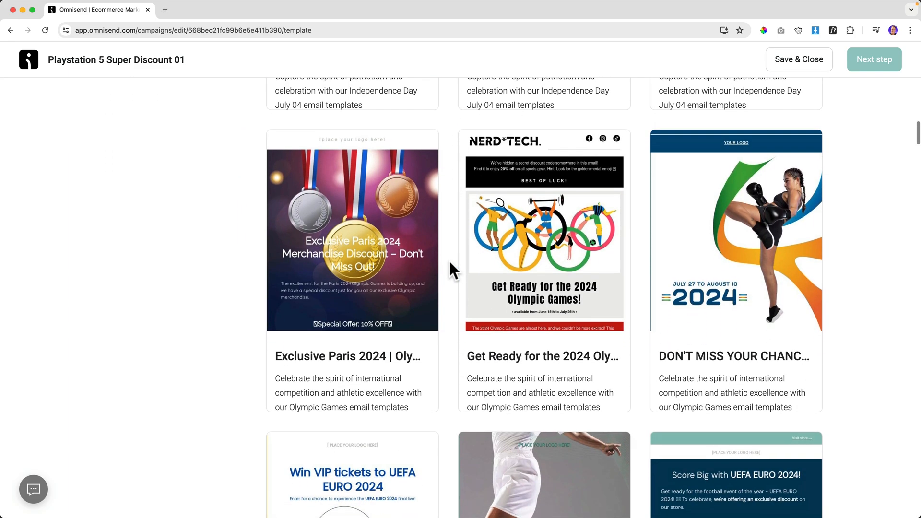
pyautogui.scroll(15, 450, 267)
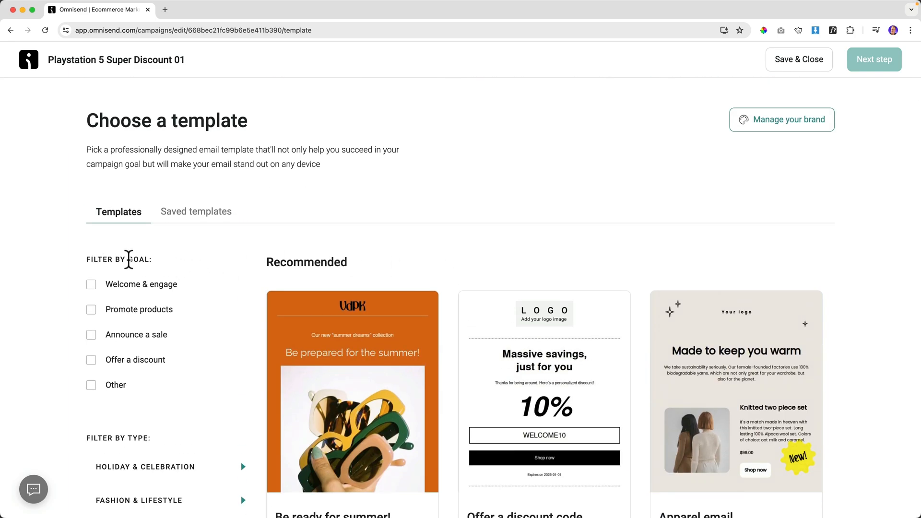
pyautogui.scroll(-2, 127, 259)
pyautogui.click(92, 222)
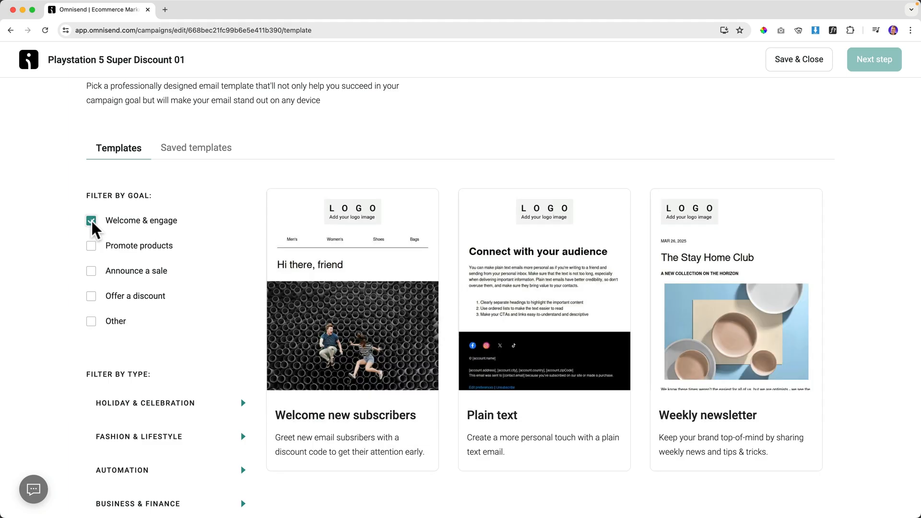
# Preview the Weekly newsletter template, then use it to start the email.
pyautogui.moveTo(547, 249)
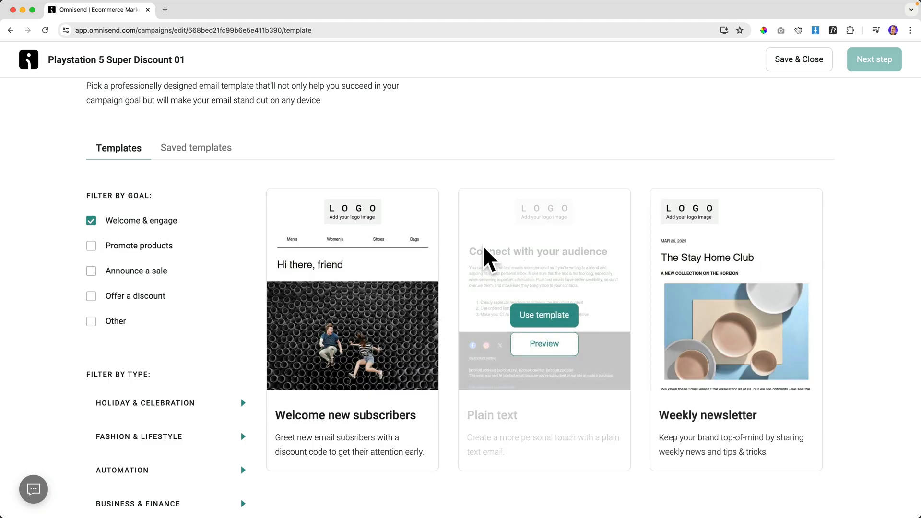
pyautogui.scroll(-3, 478, 268)
pyautogui.scroll(6, 533, 287)
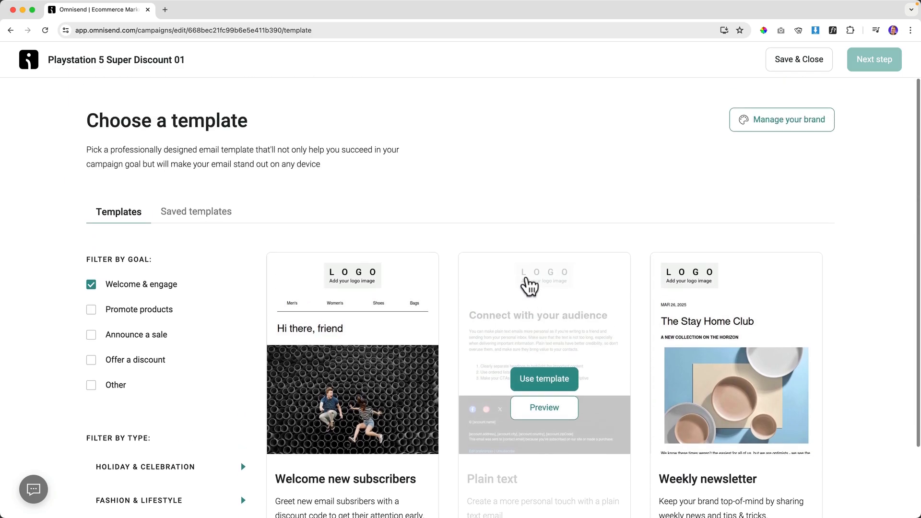
pyautogui.moveTo(737, 326)
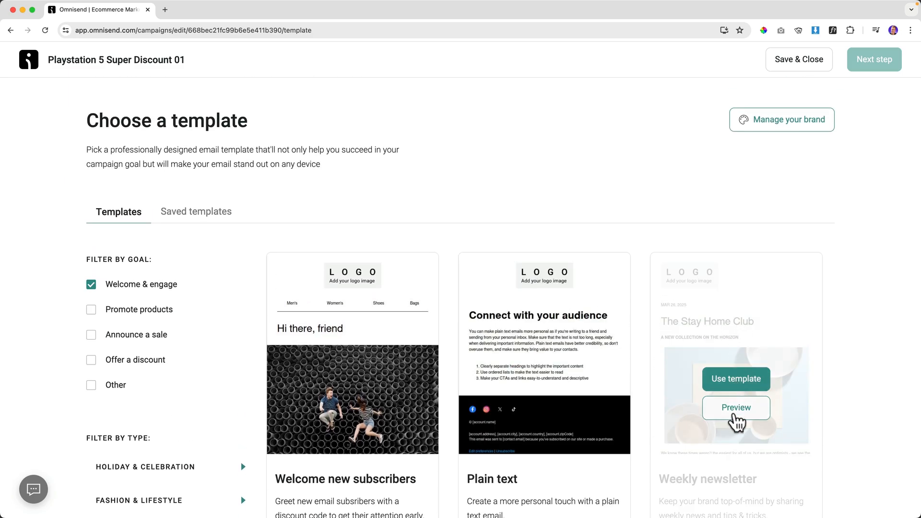
pyautogui.click(737, 408)
pyautogui.scroll(-10, 525, 282)
pyautogui.scroll(10, 528, 284)
pyautogui.click(807, 107)
pyautogui.moveTo(719, 331)
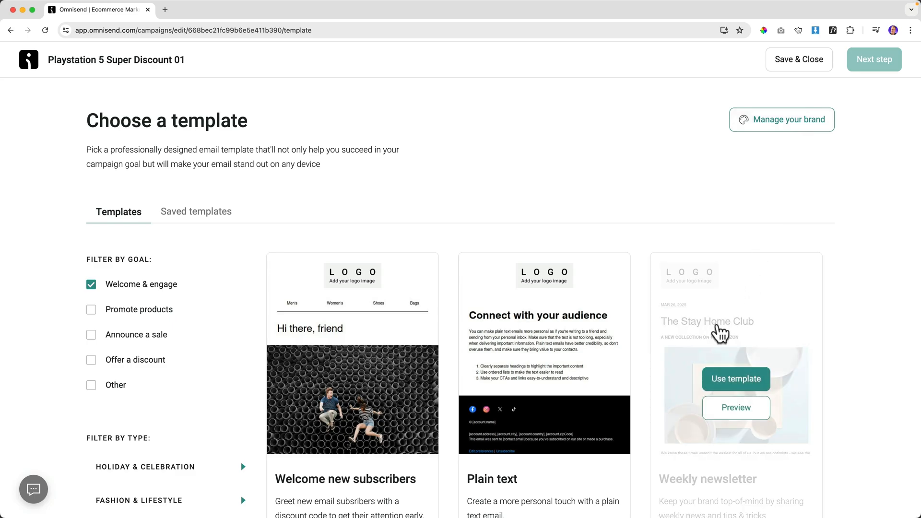
pyautogui.click(735, 381)
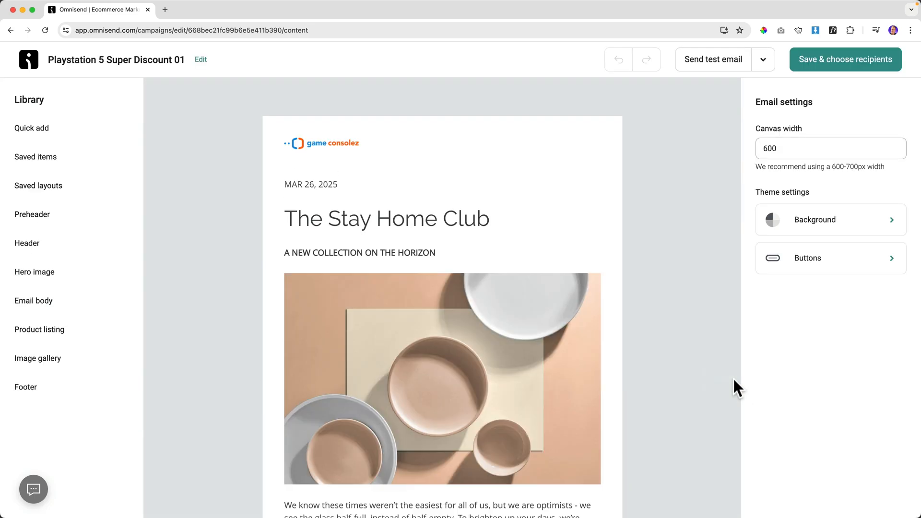
# Centre the game consolez logo and delete the date line beneath it.
pyautogui.click(332, 144)
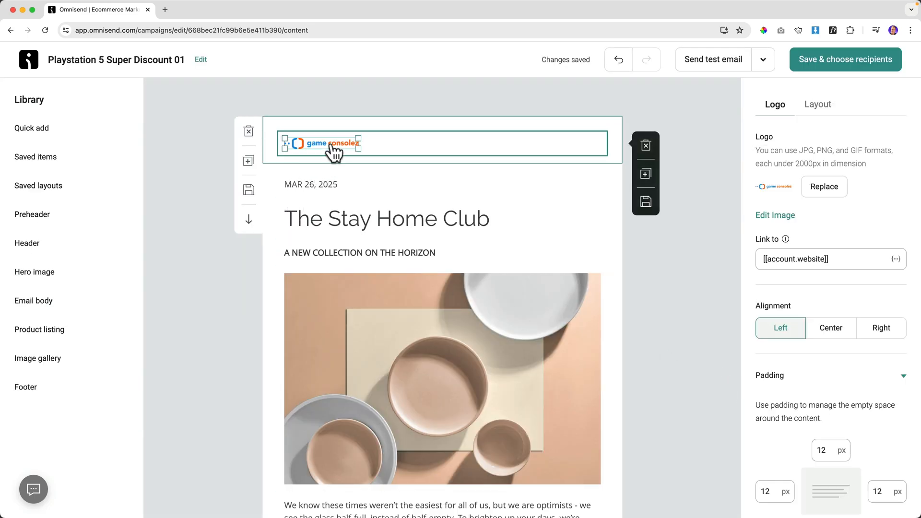
pyautogui.click(823, 328)
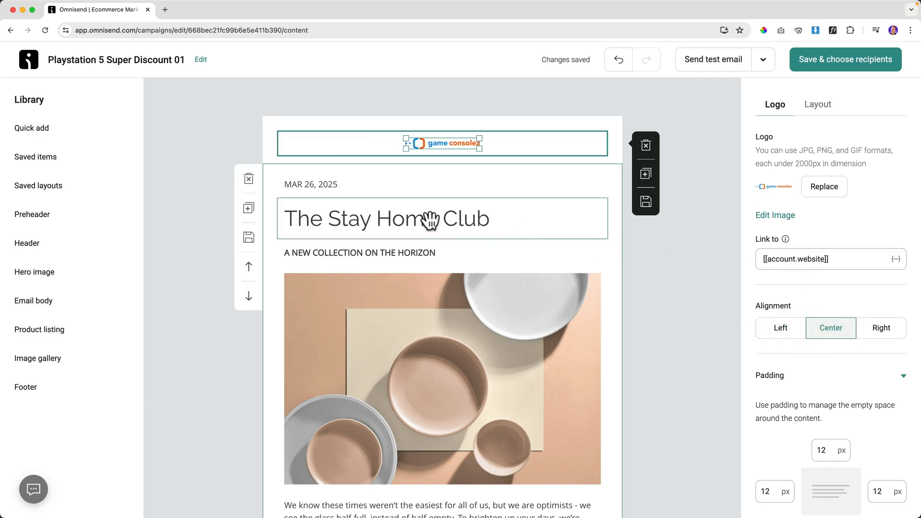
pyautogui.click(321, 184)
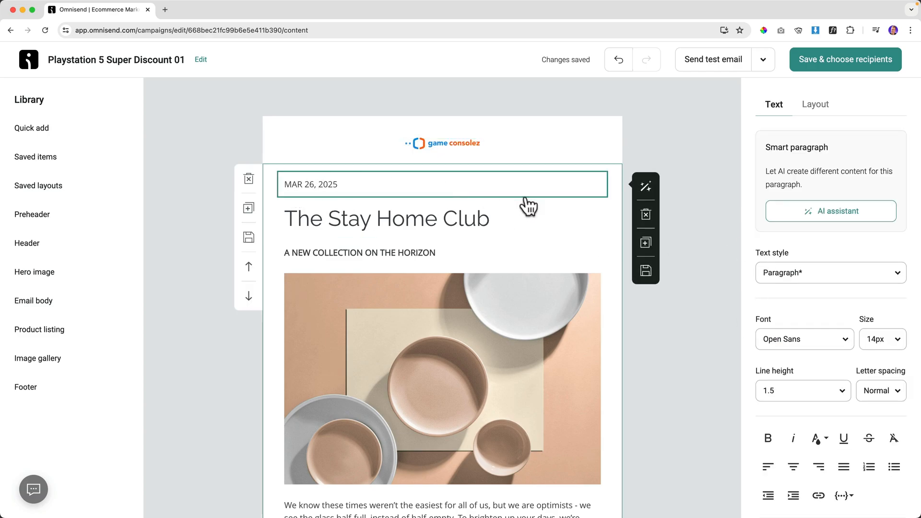
pyautogui.click(646, 220)
pyautogui.click(454, 196)
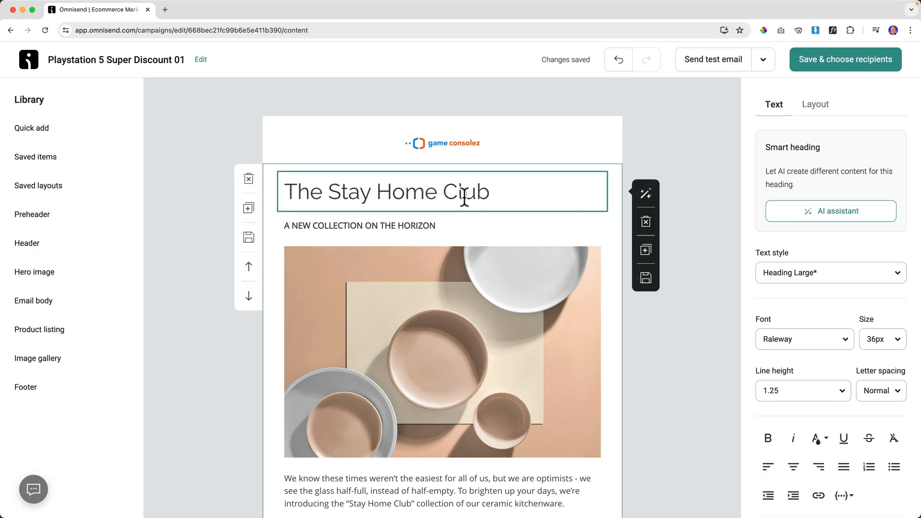
# Delete The Stay Home Club heading, the ceramic bowls photo and the 'A NEW COLLECTION ON THE HORIZON' line.
pyautogui.click(646, 221)
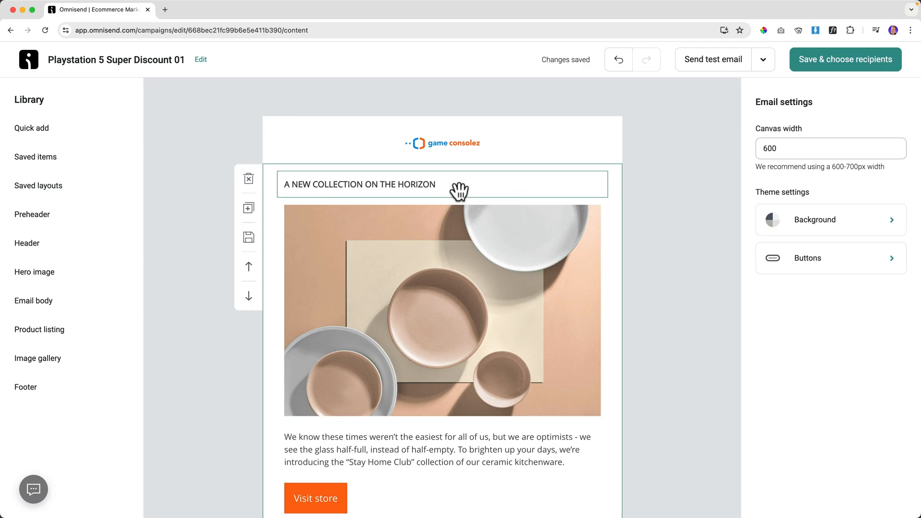
pyautogui.click(483, 263)
pyautogui.click(645, 314)
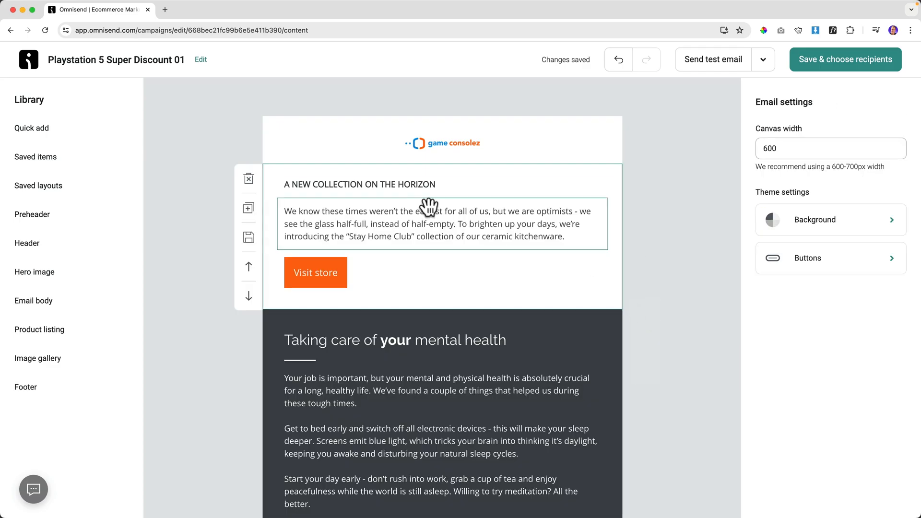
pyautogui.click(419, 187)
pyautogui.click(645, 214)
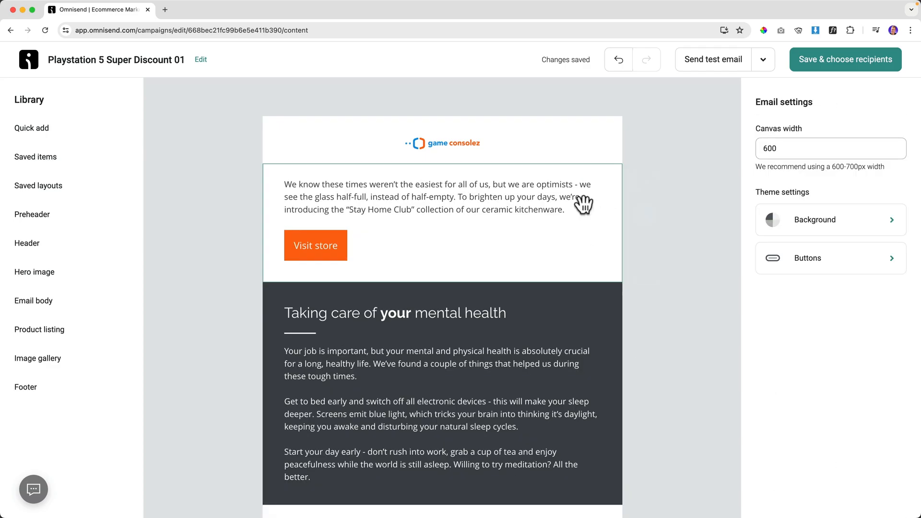
# Replace the intro paragraph with a 'Hey' greeting plus the Contact - First name tag.
pyautogui.click(435, 196)
pyautogui.tripleClick(404, 195)
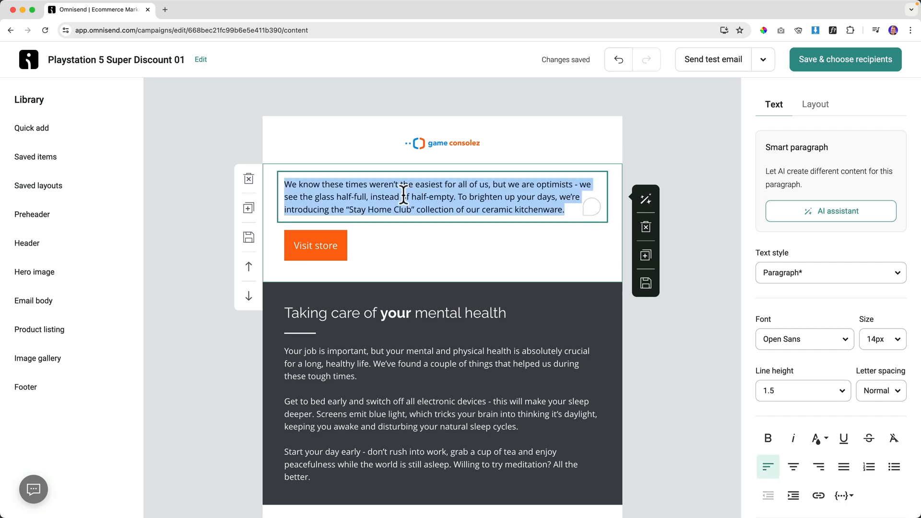
pyautogui.write('Hey')
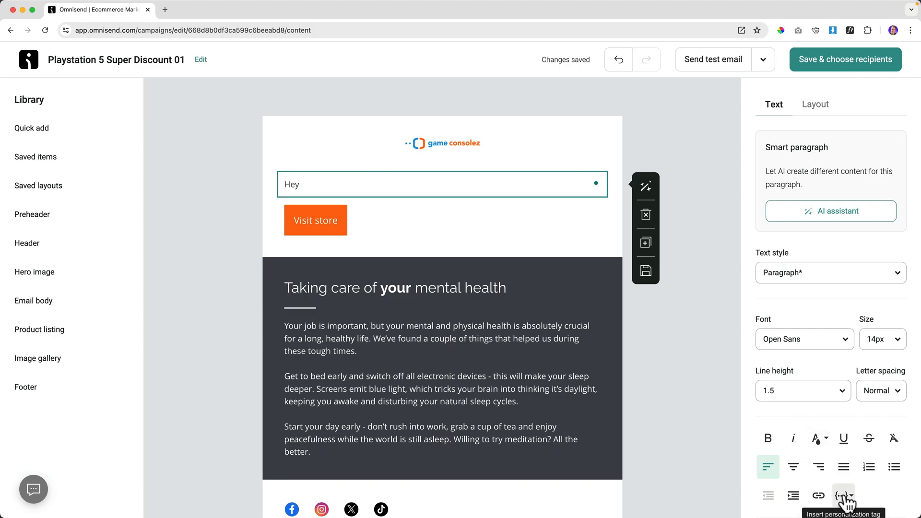
pyautogui.scroll(-3, 859, 435)
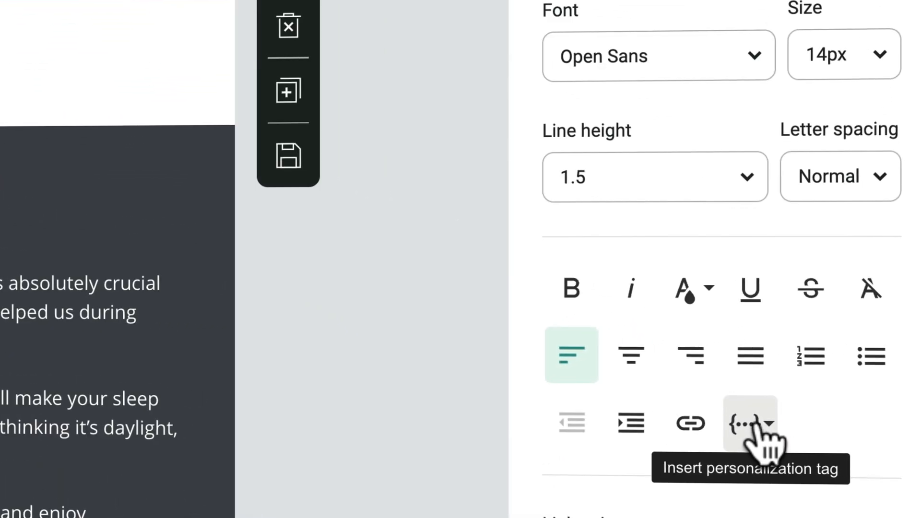
pyautogui.click(835, 388)
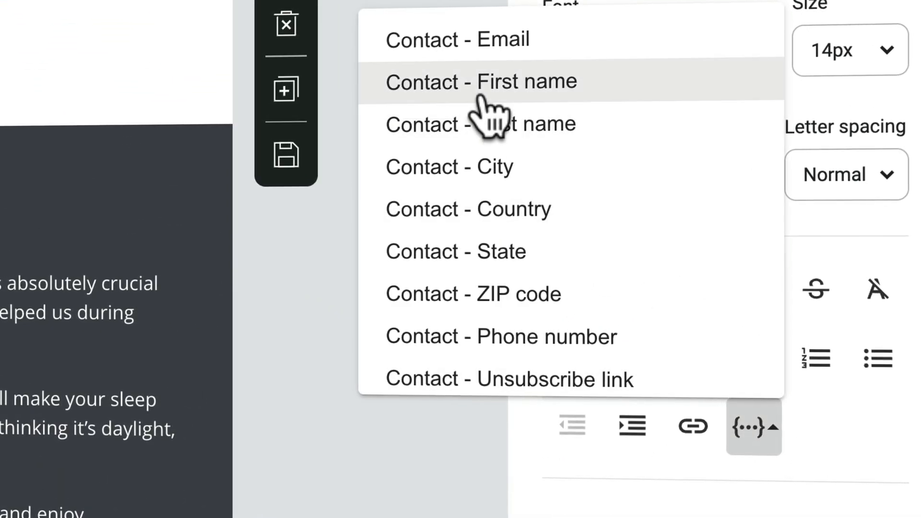
pyautogui.click(472, 89)
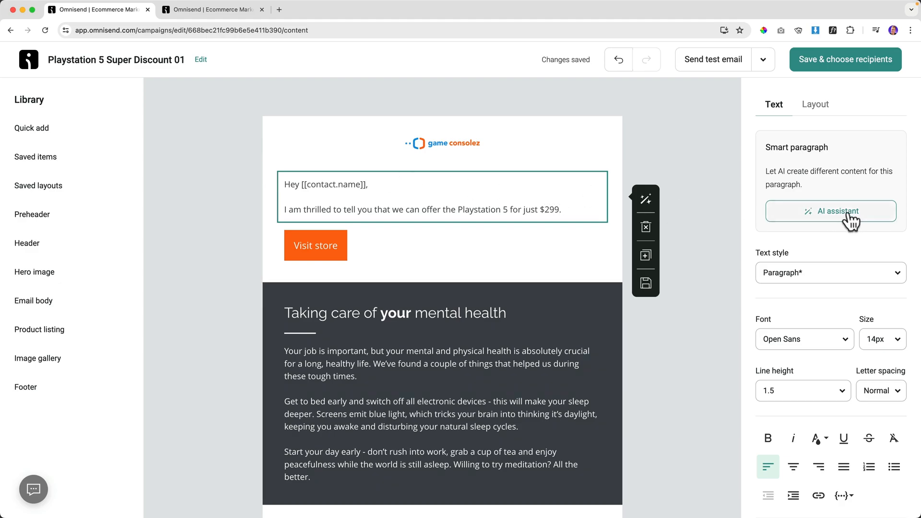
# Have the AI assistant add an incredible-deal closing to the paragraph and accept its edits.
pyautogui.click(795, 219)
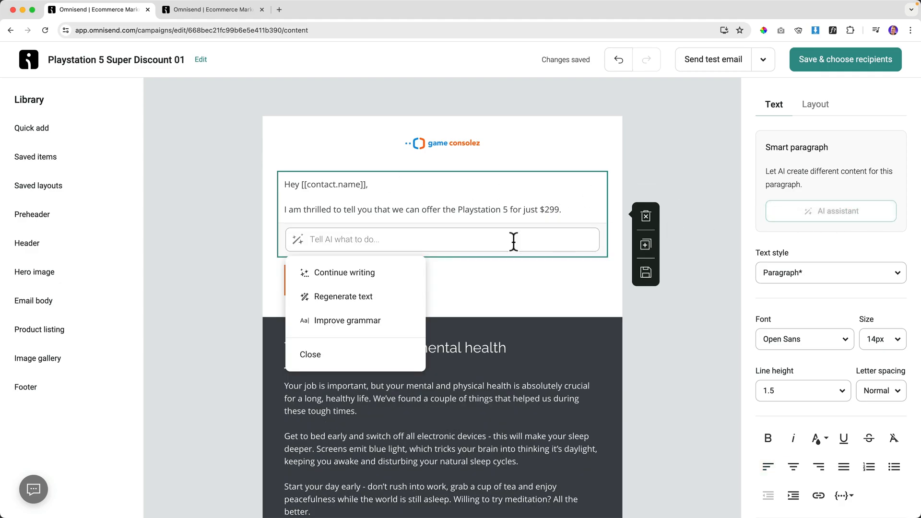
pyautogui.click(364, 275)
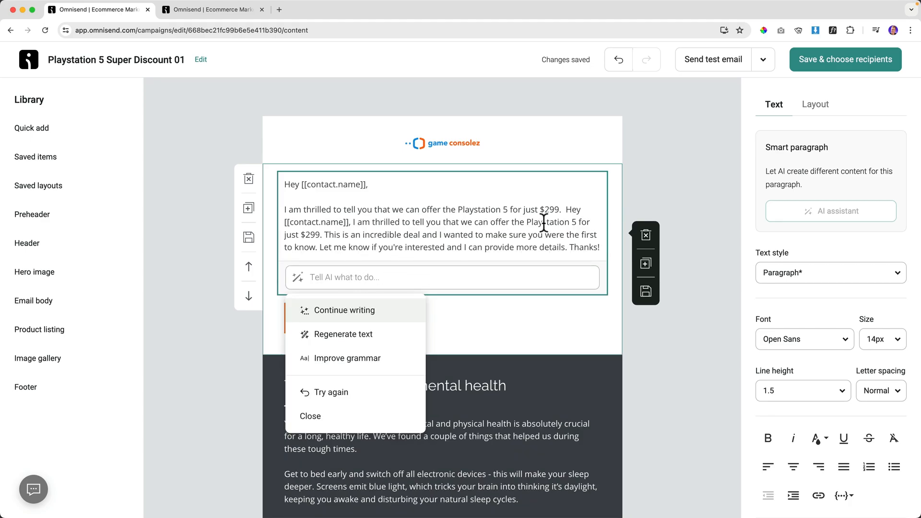
pyautogui.click(565, 209)
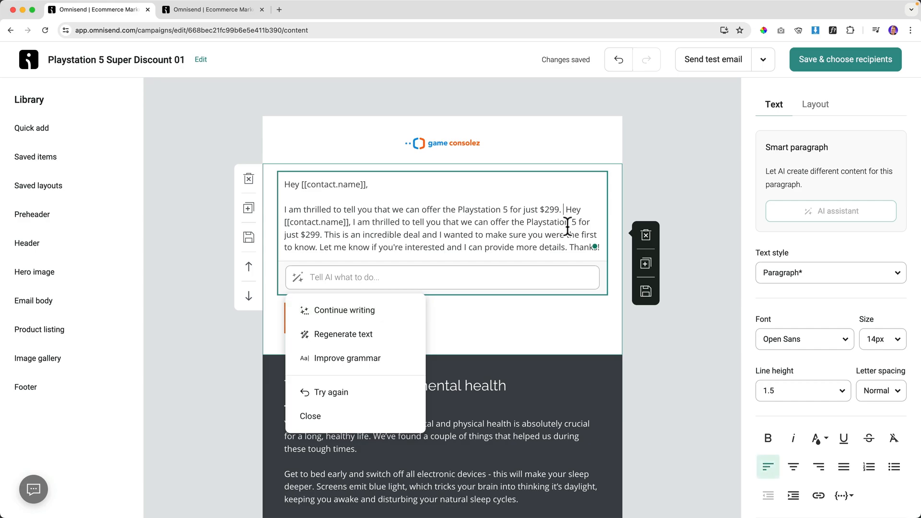
pyautogui.click(325, 234)
pyautogui.press('Return')
pyautogui.press('Return')
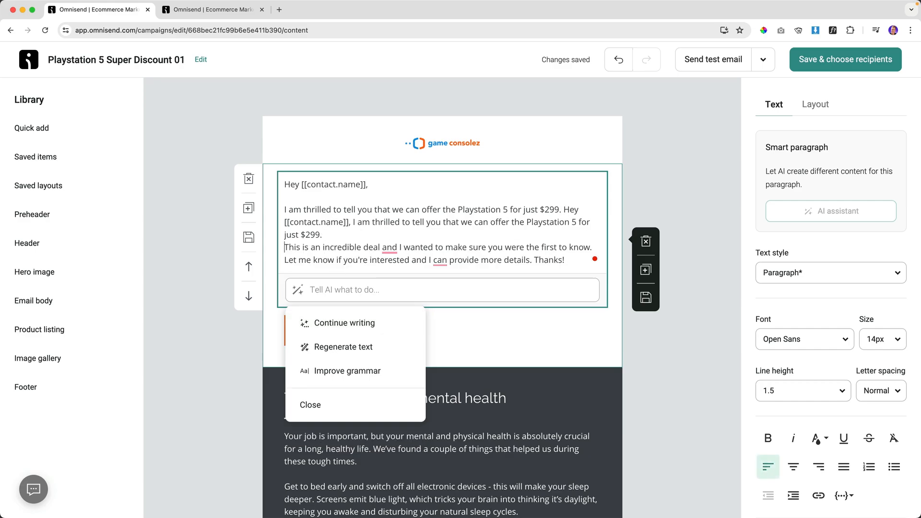
pyautogui.moveTo(388, 261)
pyautogui.click(398, 292)
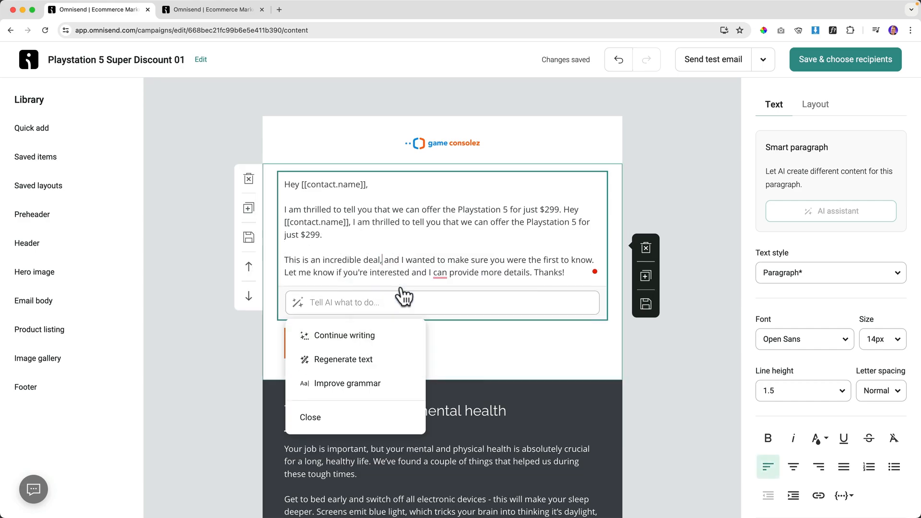
pyautogui.moveTo(440, 283)
pyautogui.click(459, 307)
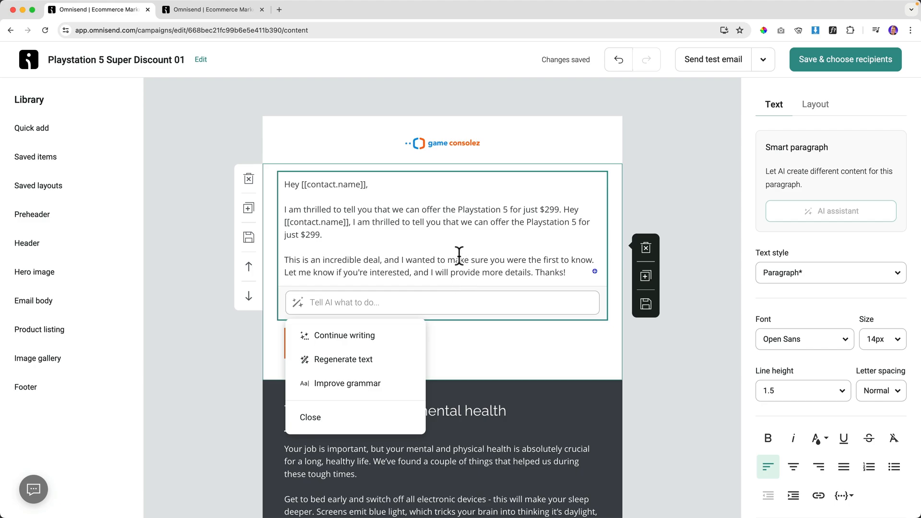
pyautogui.scroll(-2, 459, 256)
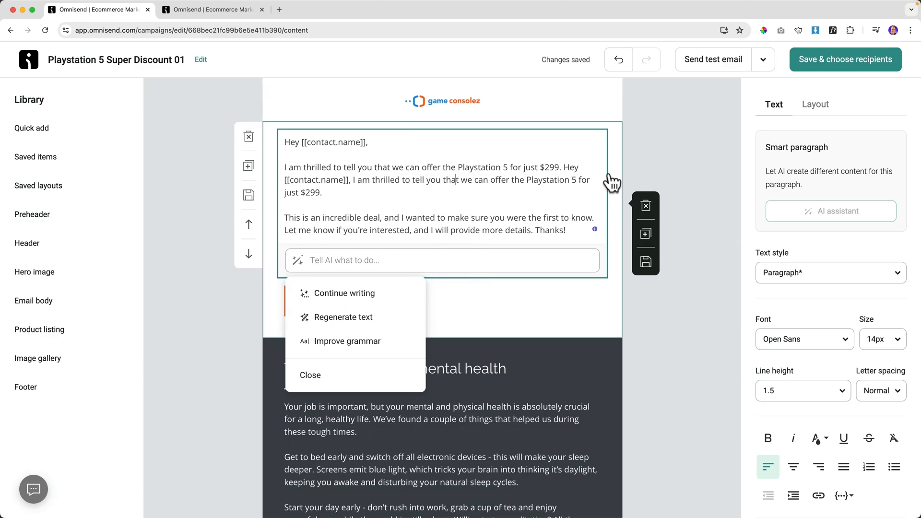
pyautogui.click(672, 169)
# Delete the Visit store button block.
pyautogui.click(410, 206)
pyautogui.click(389, 269)
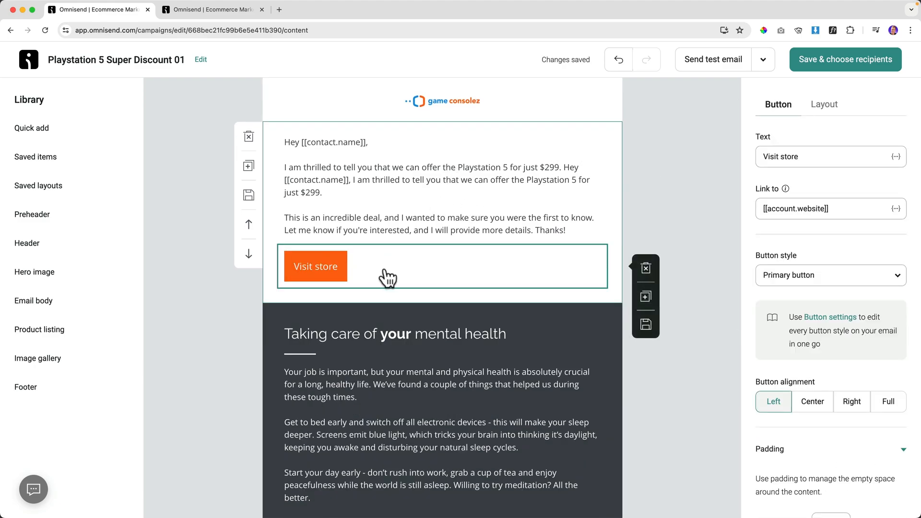
pyautogui.click(646, 268)
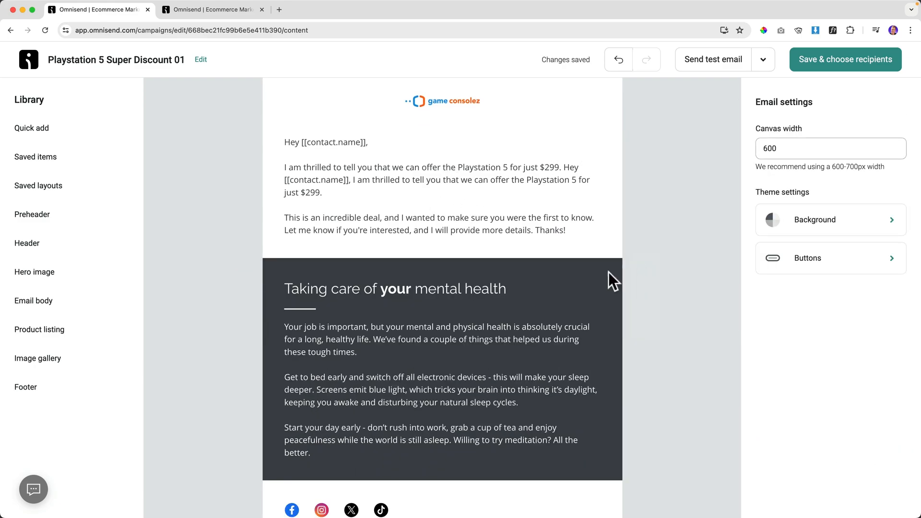
# Swap the mental health section for a product listing showing PlayStation 5 Console (Disk Version).
pyautogui.click(350, 278)
pyautogui.click(249, 274)
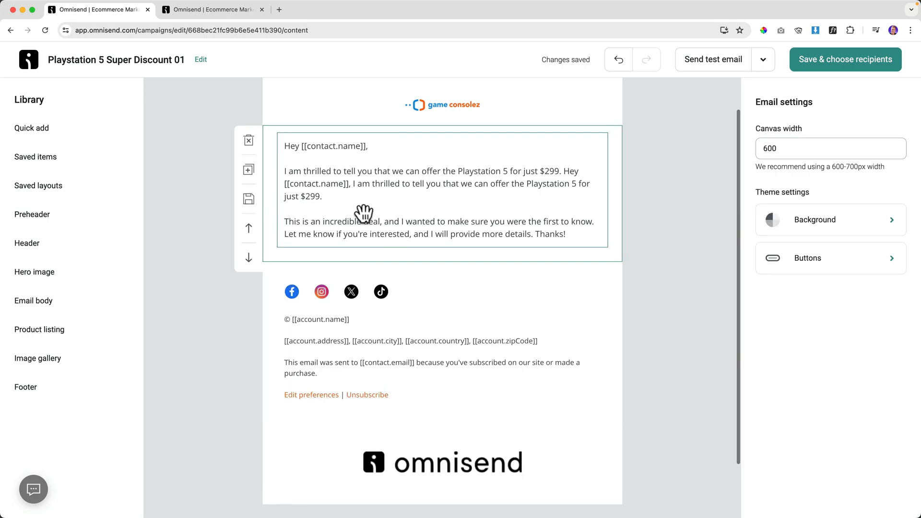
pyautogui.click(77, 132)
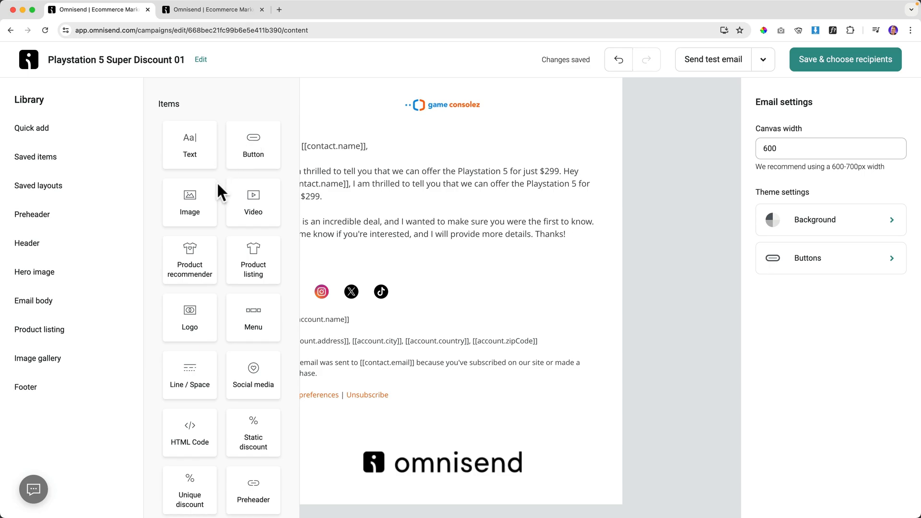
pyautogui.scroll(-3, 217, 181)
pyautogui.moveTo(237, 142); pyautogui.dragTo(359, 273)
pyautogui.click(813, 143)
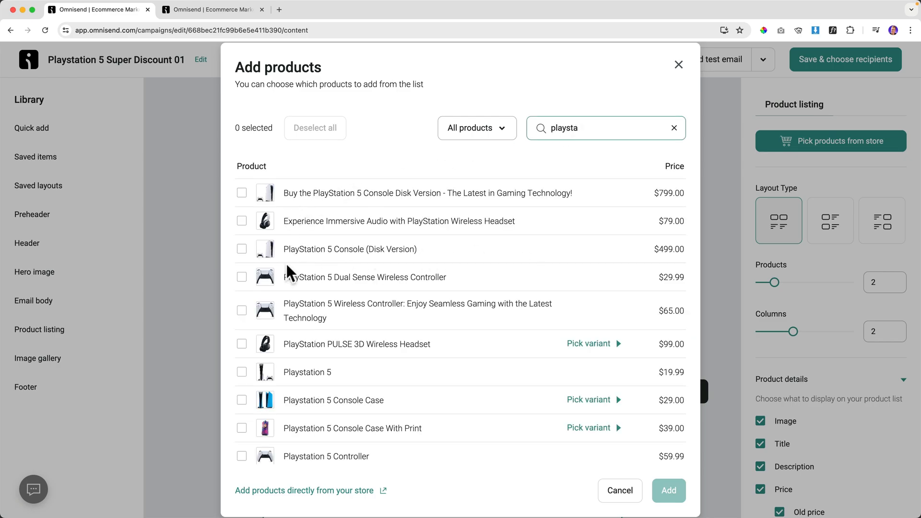
pyautogui.click(242, 250)
pyautogui.click(664, 488)
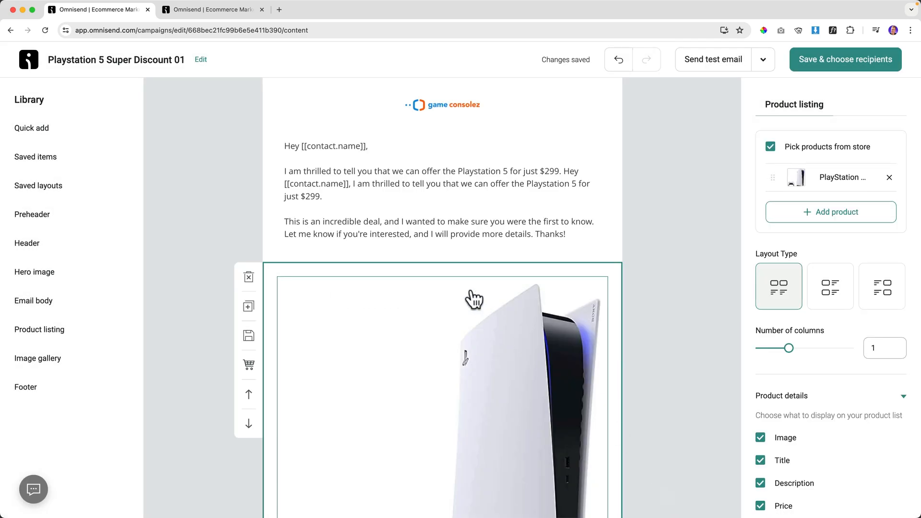
# In the gameconsolez.com wp-admin, search products for PlayStation and duplicate PlayStation 5 Console (Disk Version).
pyautogui.click(281, 10)
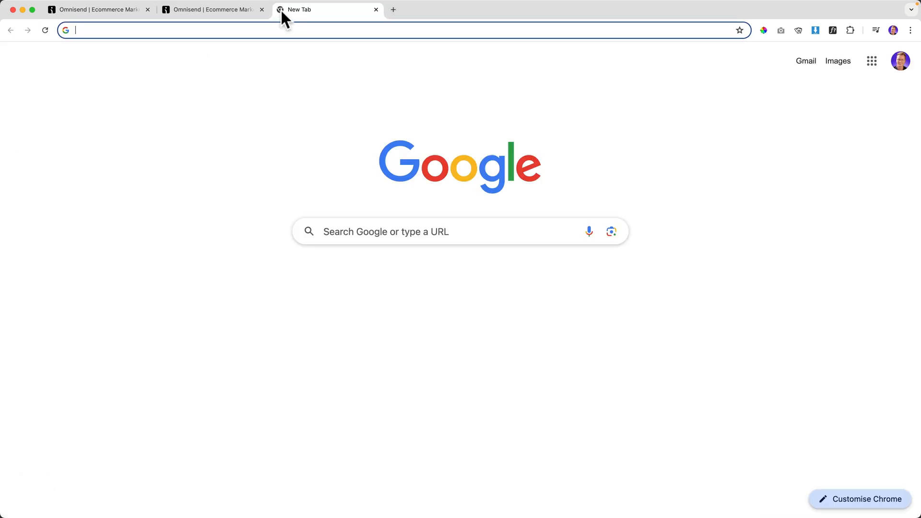
pyautogui.write('ga')
pyautogui.press('Return')
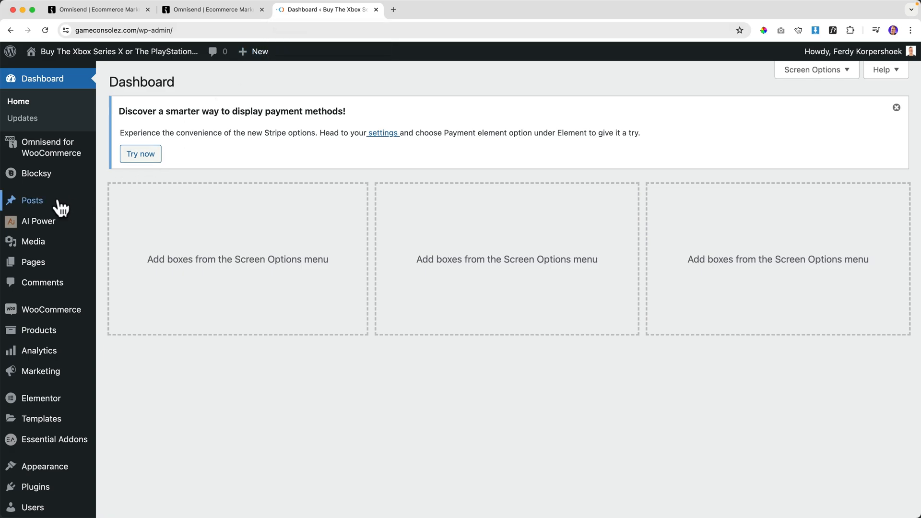
pyautogui.click(45, 331)
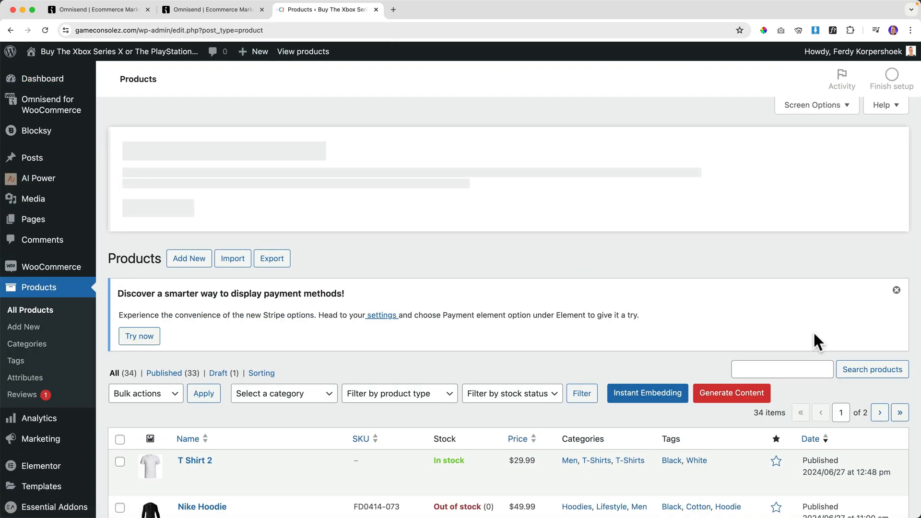
pyautogui.click(790, 367)
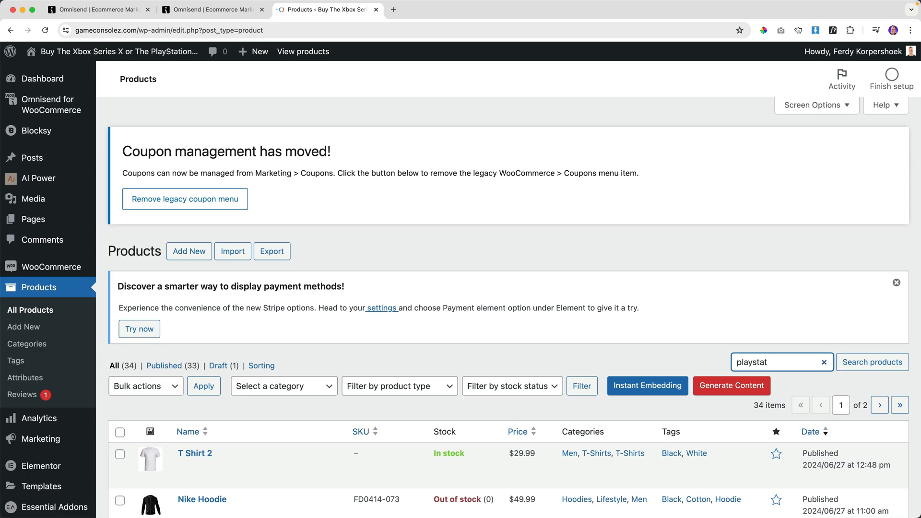
pyautogui.click(869, 369)
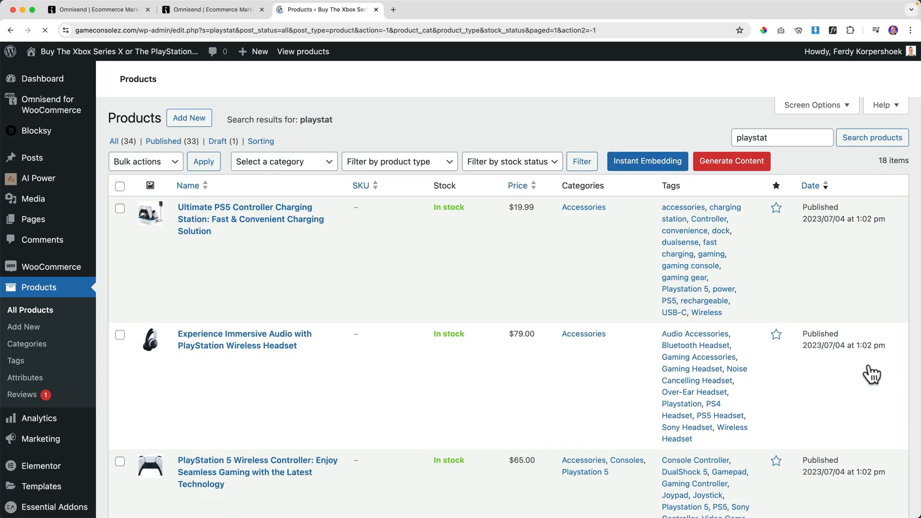
pyautogui.scroll(-4, 425, 322)
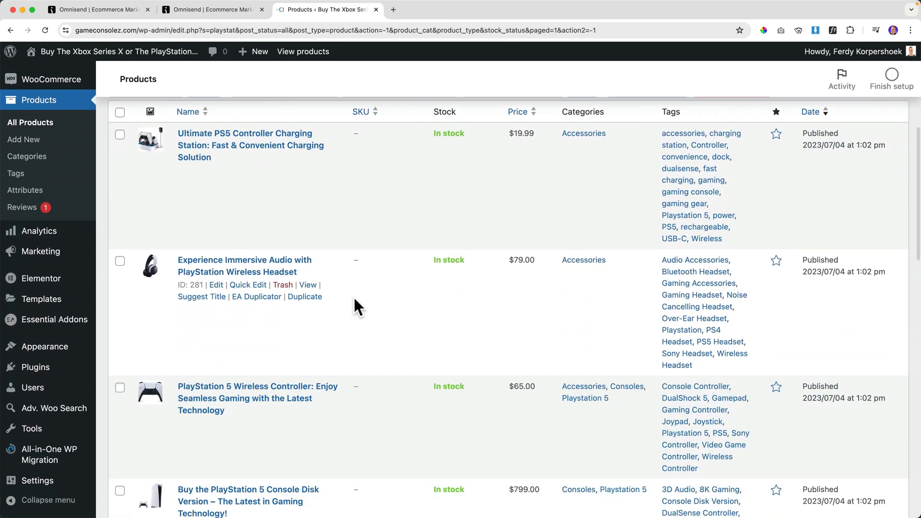
pyautogui.scroll(-8, 355, 298)
pyautogui.scroll(-5, 355, 296)
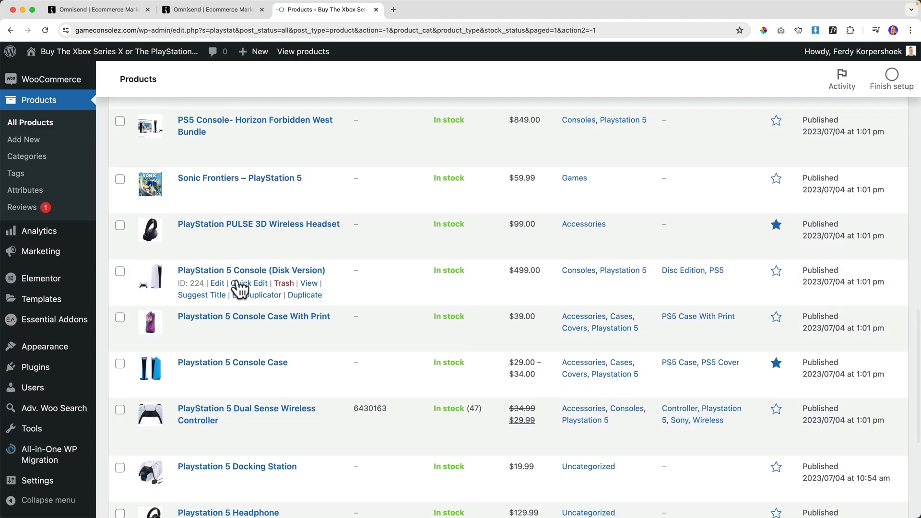
pyautogui.click(306, 296)
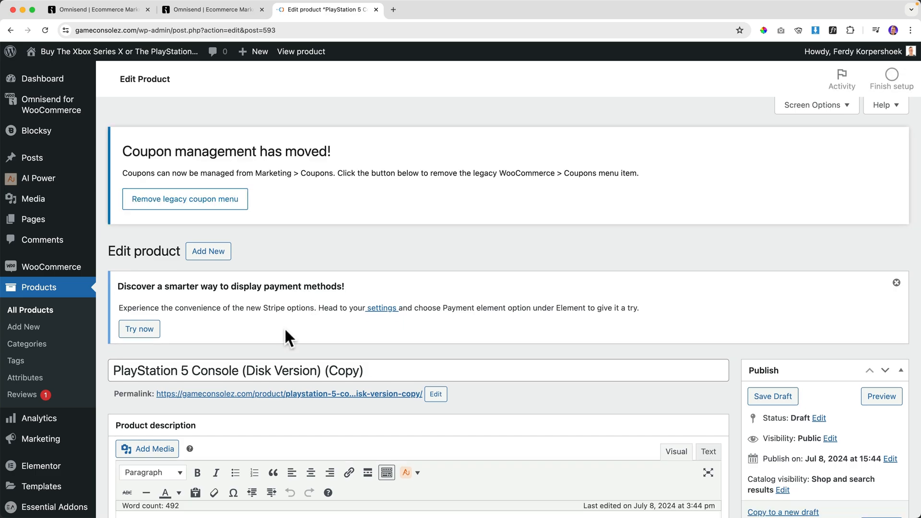
# Rename the copy 'PlayStation 5 Console With Super Discount' and use that title as its permalink slug.
pyautogui.scroll(-2, 264, 326)
pyautogui.scroll(-1, 243, 320)
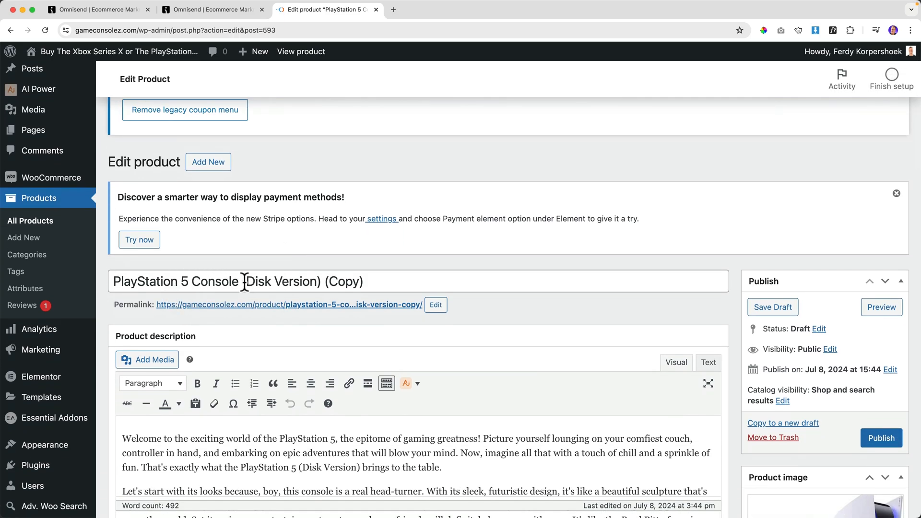
pyautogui.moveTo(242, 282); pyautogui.dragTo(388, 281)
pyautogui.write('With Super')
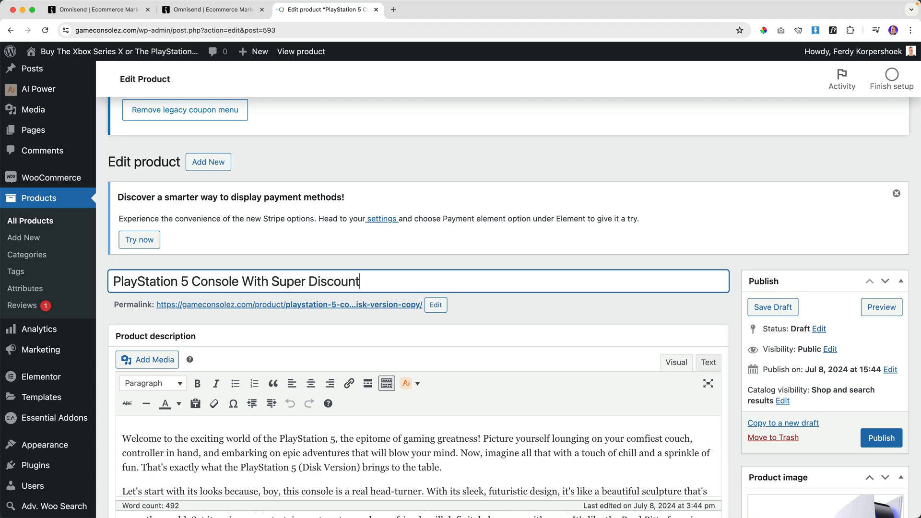
pyautogui.press('super+a')
pyautogui.click(435, 307)
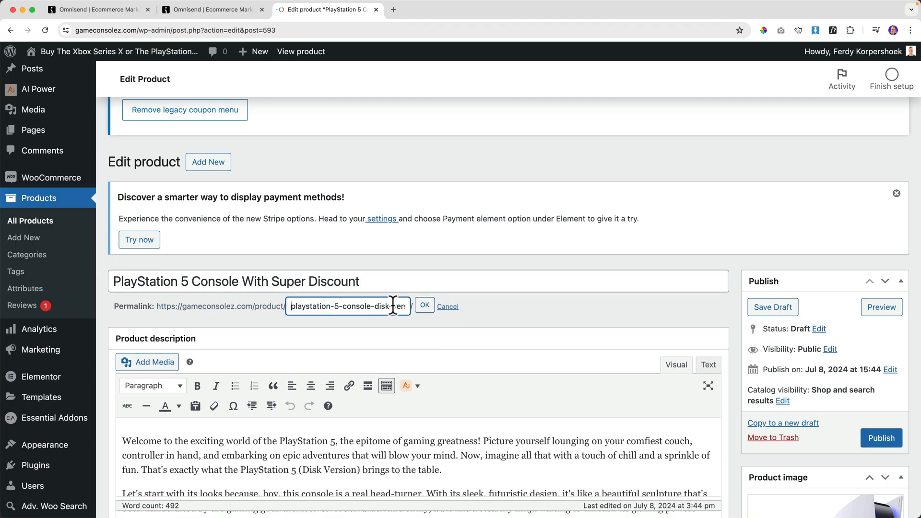
pyautogui.press('super+a')
pyautogui.press('super+v')
pyautogui.click(434, 308)
# Change the regular price from 499 to 299, set catalog visibility to Hidden, and publish.
pyautogui.scroll(-5, 352, 358)
pyautogui.scroll(-2, 352, 358)
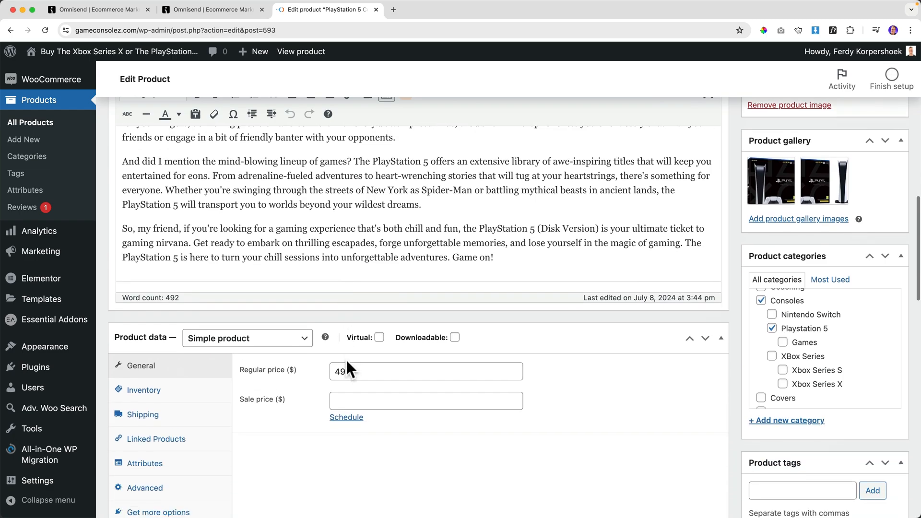
pyautogui.click(331, 373)
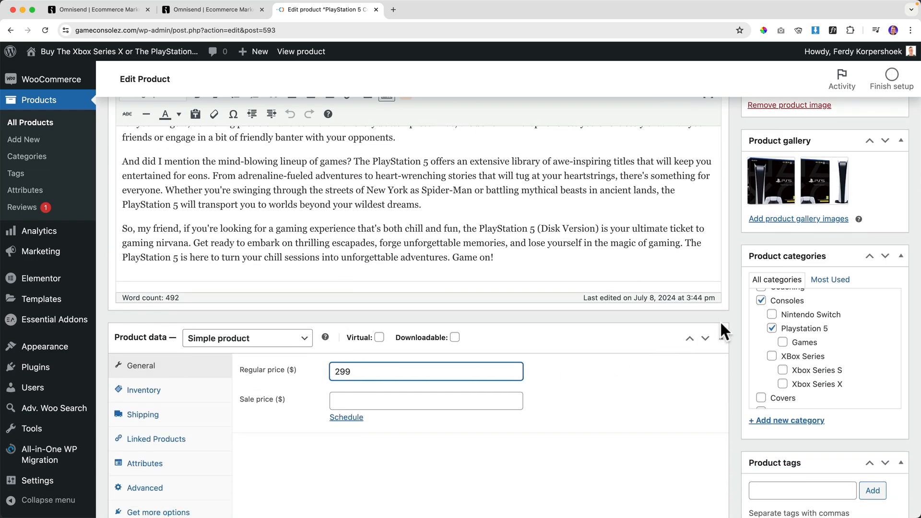
pyautogui.scroll(15, 725, 321)
pyautogui.scroll(-5, 743, 312)
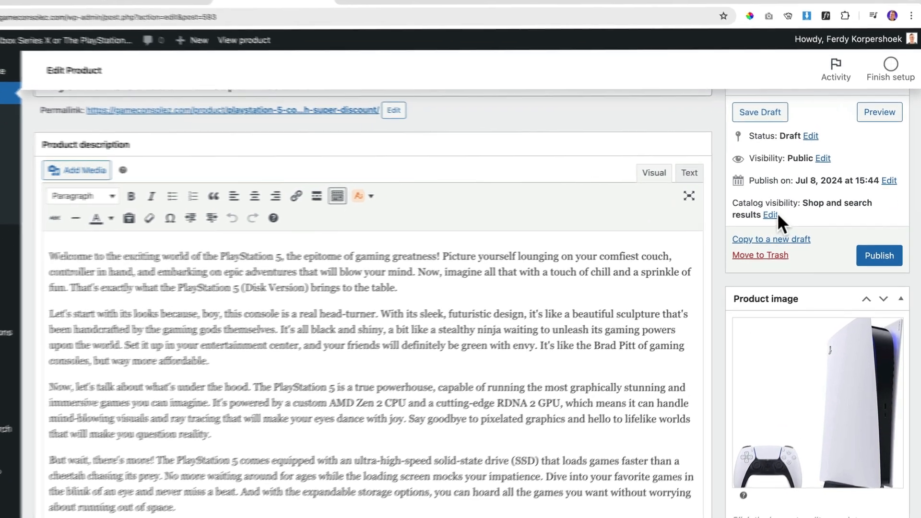
pyautogui.click(781, 212)
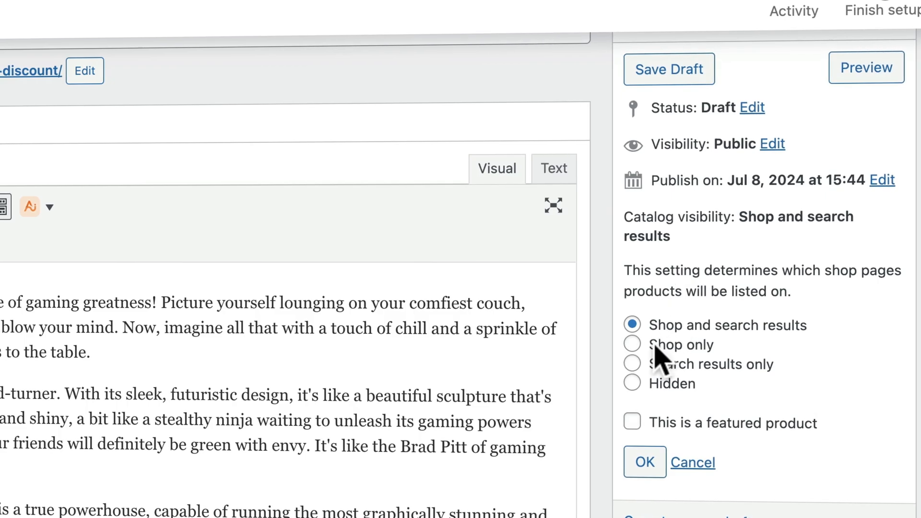
pyautogui.click(632, 382)
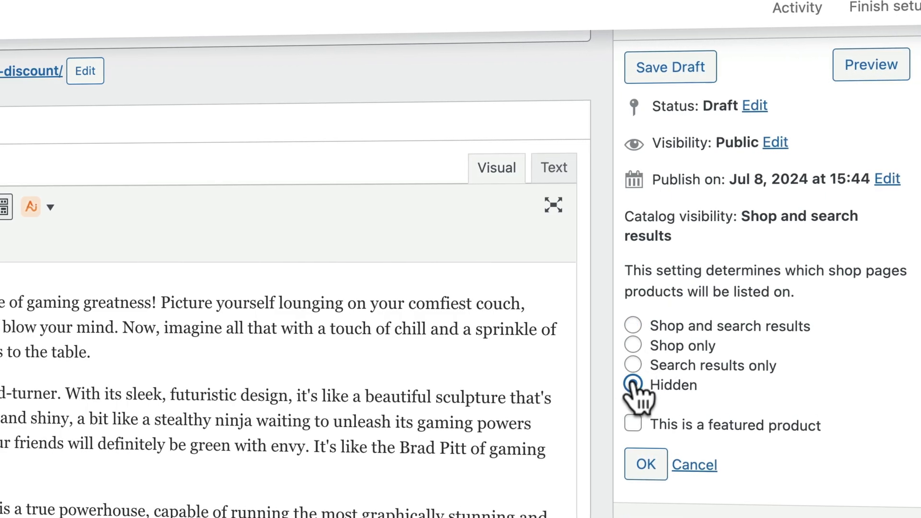
pyautogui.click(646, 465)
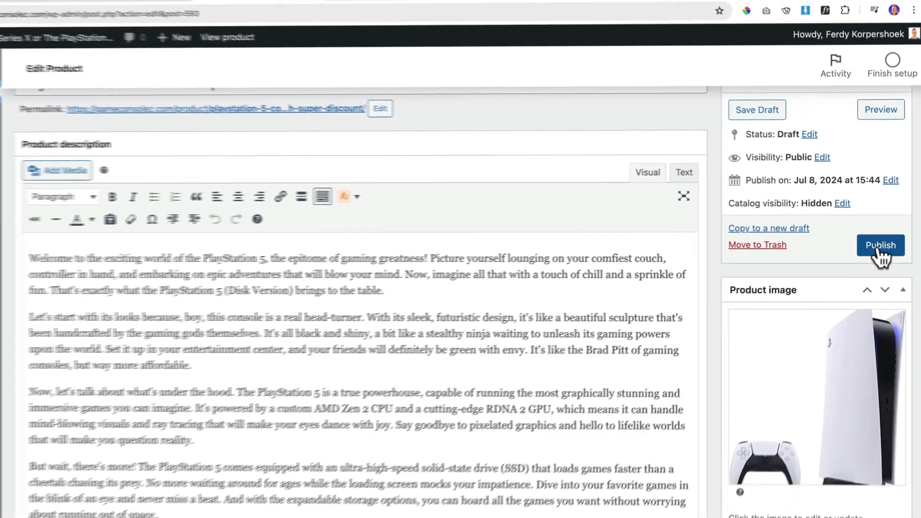
pyautogui.click(878, 247)
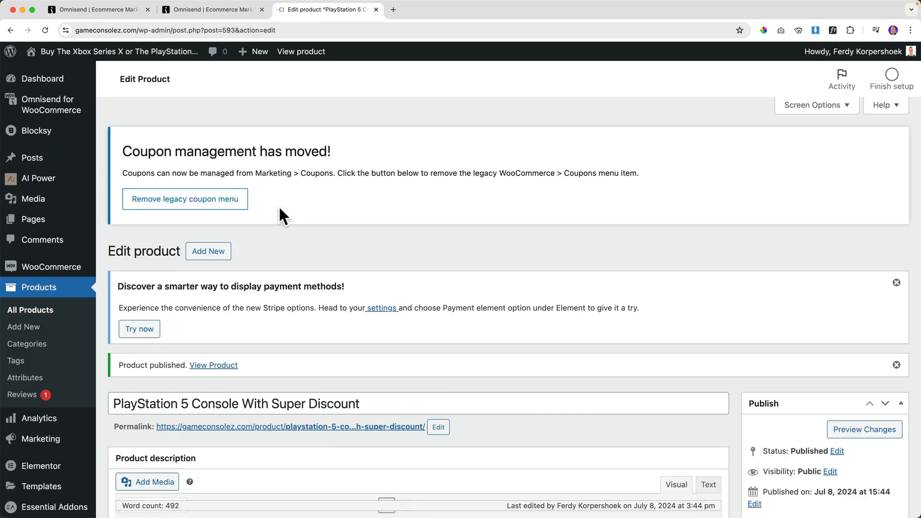
pyautogui.click(196, 14)
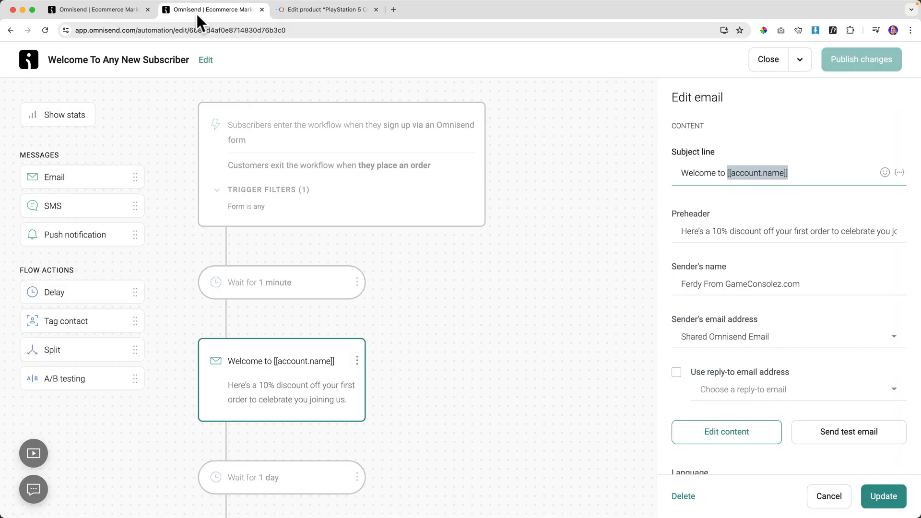
# Delete the existing product listing block from the PlayStation 5 campaign email.
pyautogui.click(126, 13)
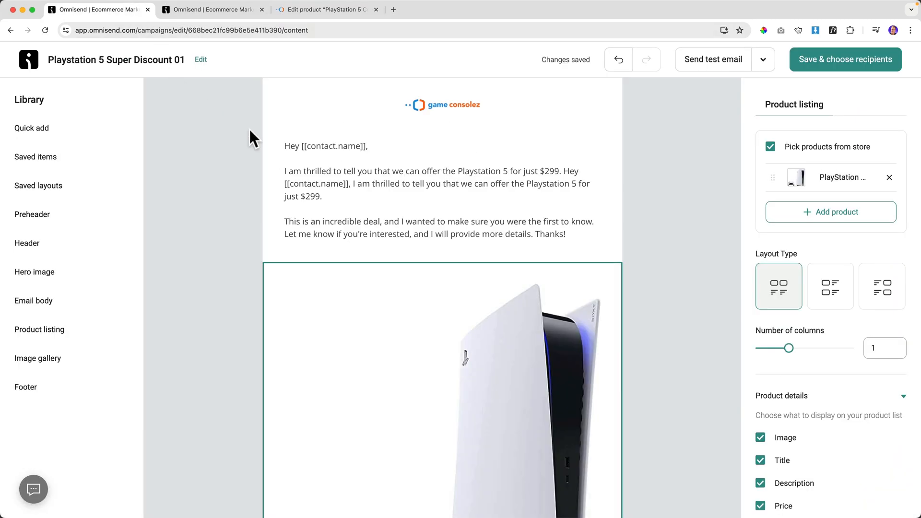
pyautogui.click(428, 320)
pyautogui.click(249, 277)
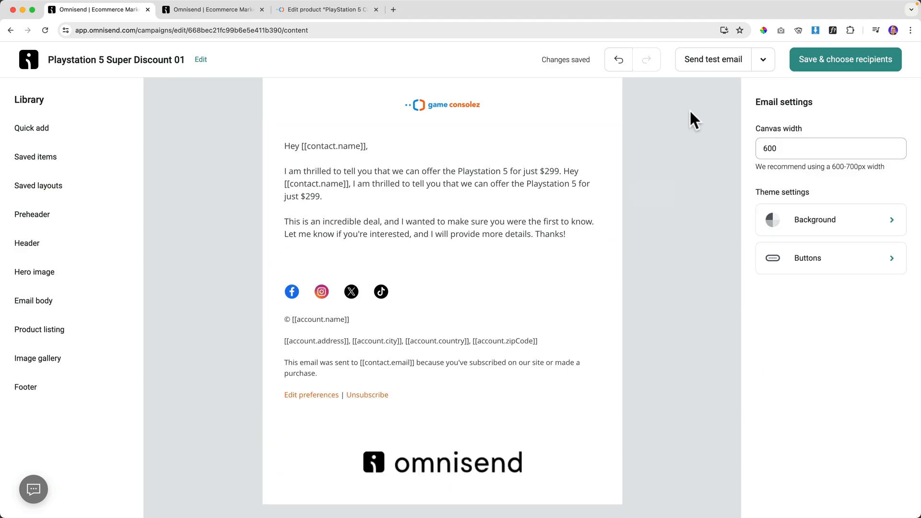
pyautogui.click(827, 57)
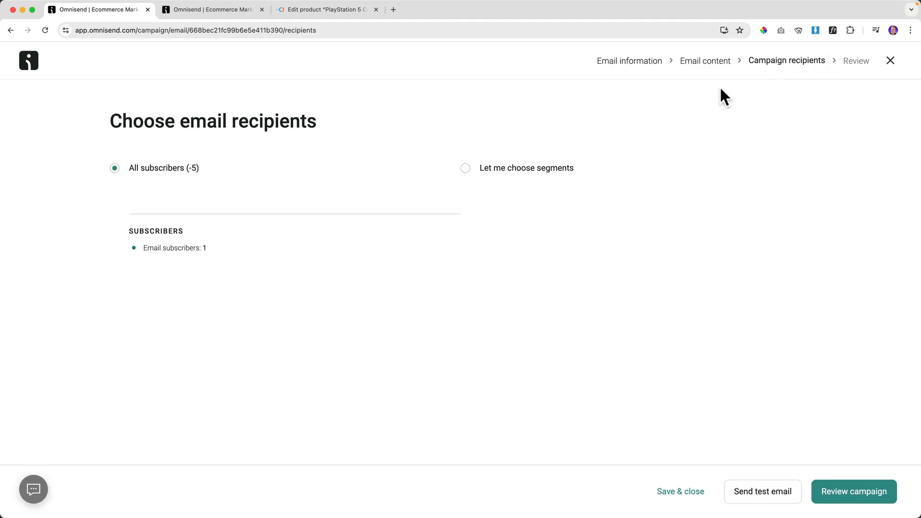
pyautogui.click(706, 63)
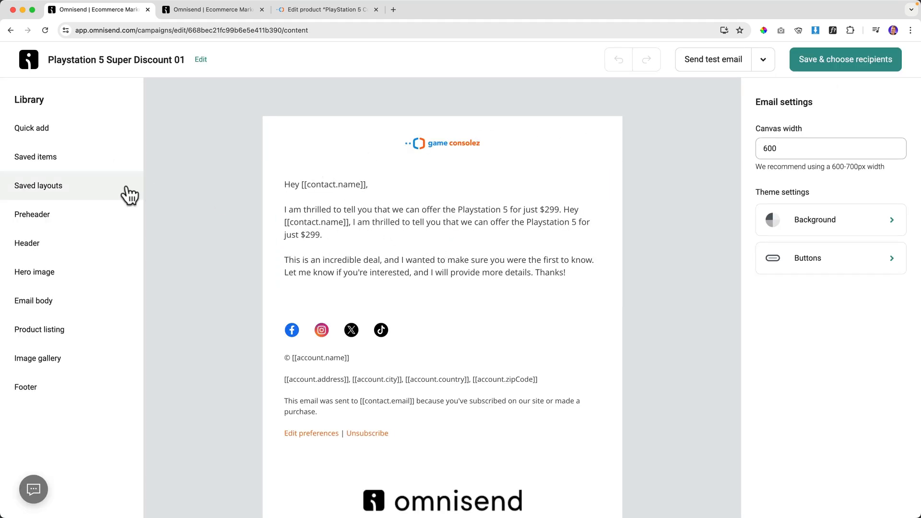
# Add a new product listing below the greeting and search the store's products for it.
pyautogui.click(60, 132)
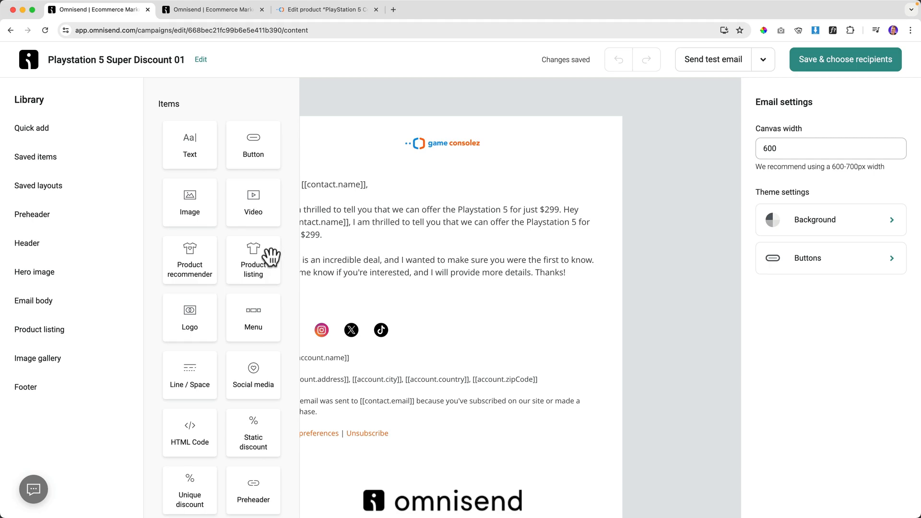
pyautogui.moveTo(251, 257); pyautogui.dragTo(401, 336)
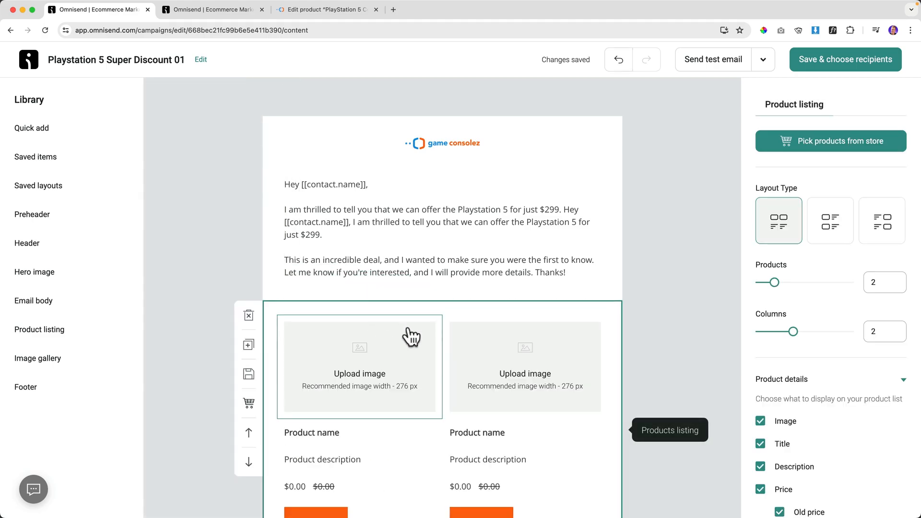
pyautogui.click(812, 143)
pyautogui.click(576, 127)
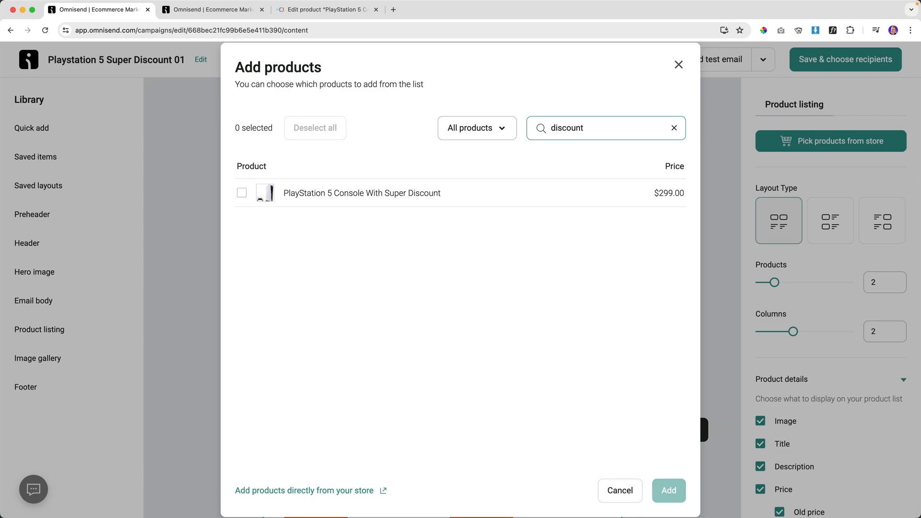
# Add the PlayStation 5 Console With Super Discount ($299.00) to the product listing.
pyautogui.click(240, 193)
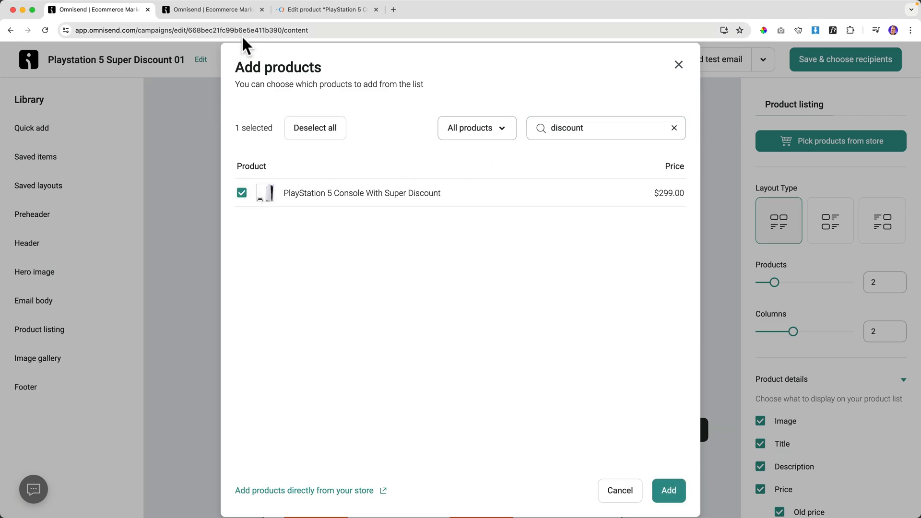
pyautogui.click(670, 490)
pyautogui.scroll(-4, 427, 262)
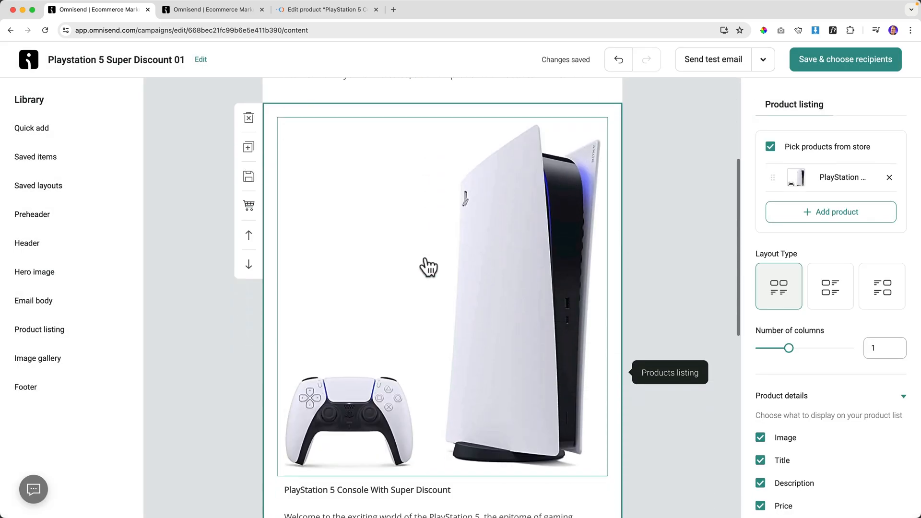
pyautogui.scroll(-5, 425, 260)
pyautogui.scroll(4, 426, 257)
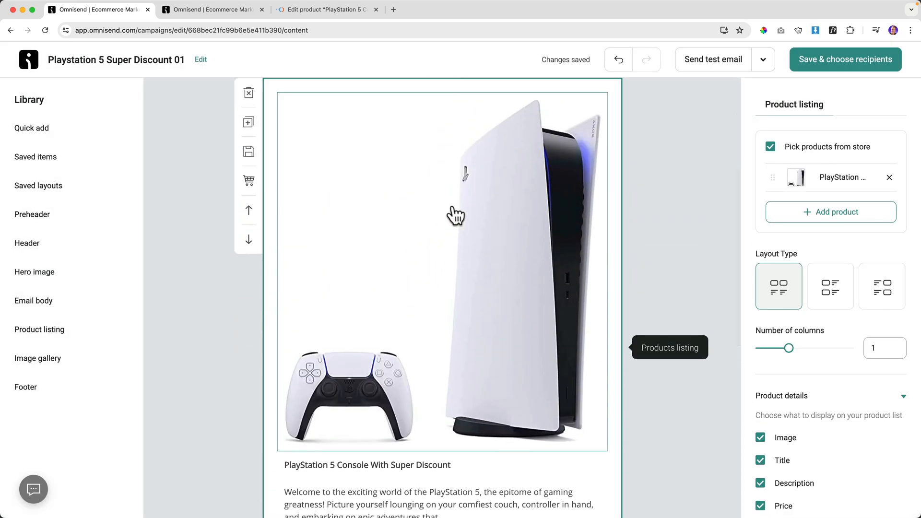
# Switch the product block to the layout showing the image beside its details.
pyautogui.click(833, 291)
pyautogui.scroll(4, 453, 264)
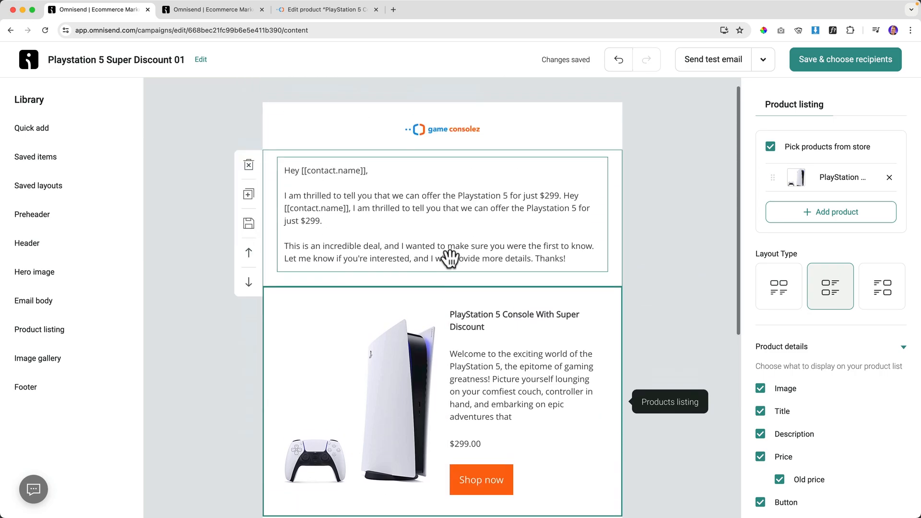
pyautogui.scroll(-4, 451, 261)
pyautogui.scroll(3, 422, 265)
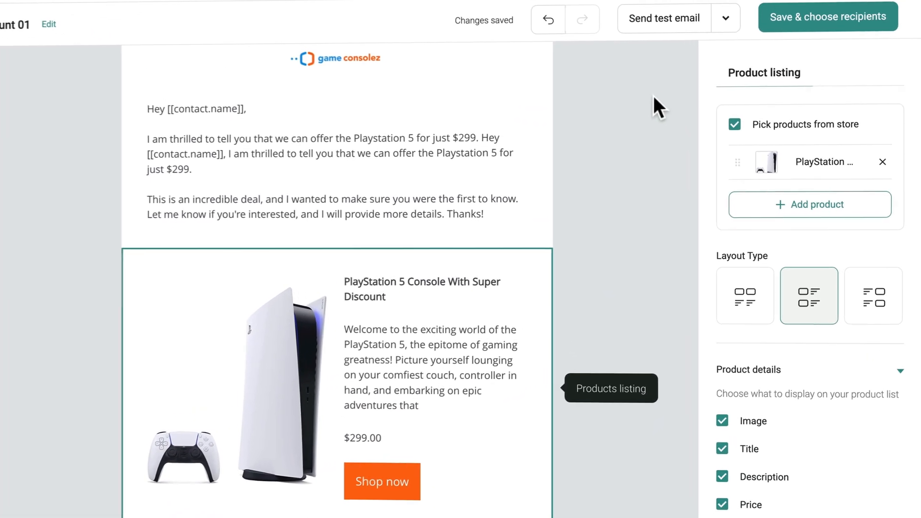
pyautogui.click(701, 120)
# Set the primary button style to the pill shape with a 28 px radius, rounding Shop now.
pyautogui.click(787, 266)
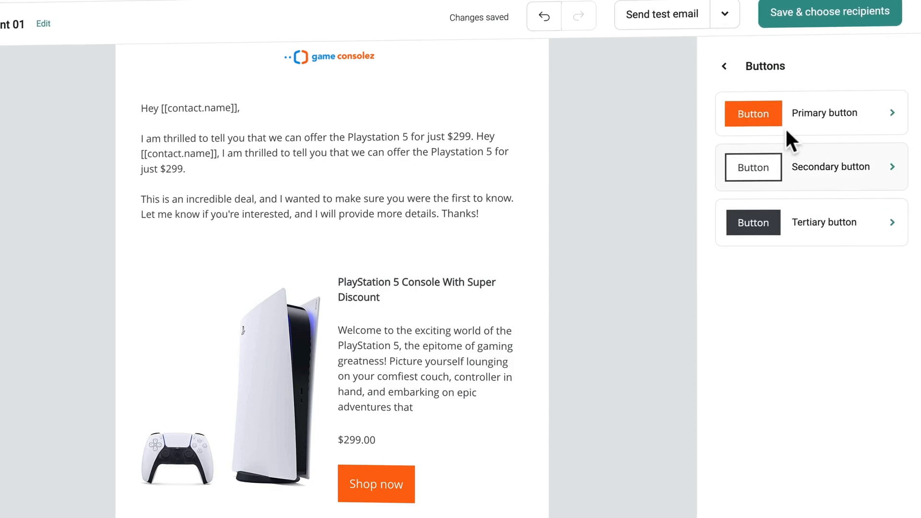
pyautogui.click(825, 114)
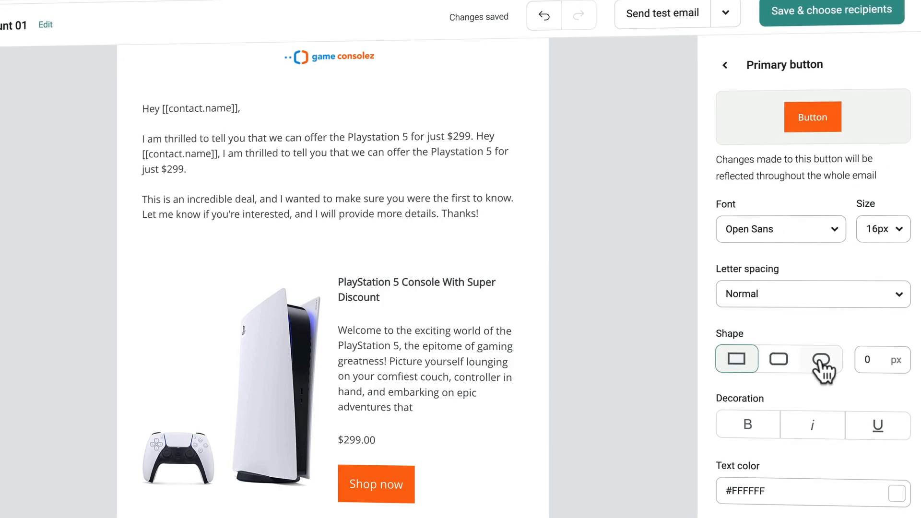
pyautogui.click(822, 360)
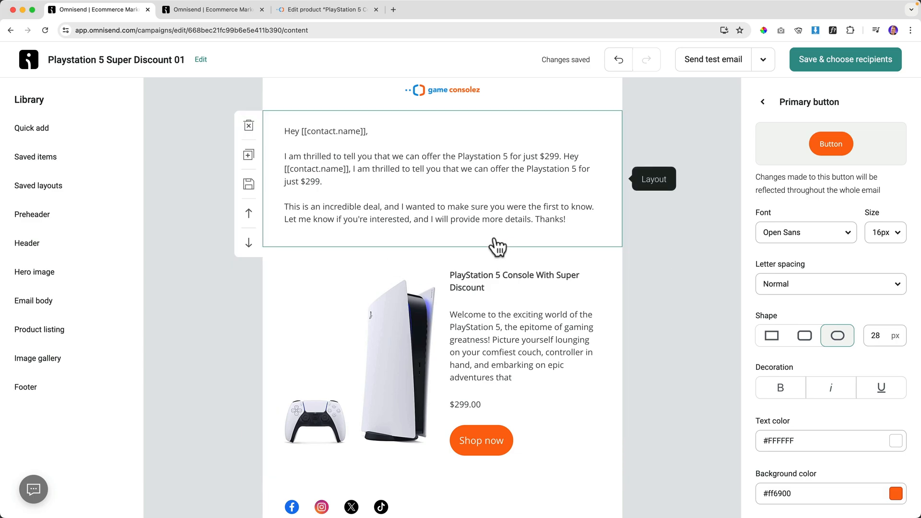
pyautogui.scroll(-3, 494, 237)
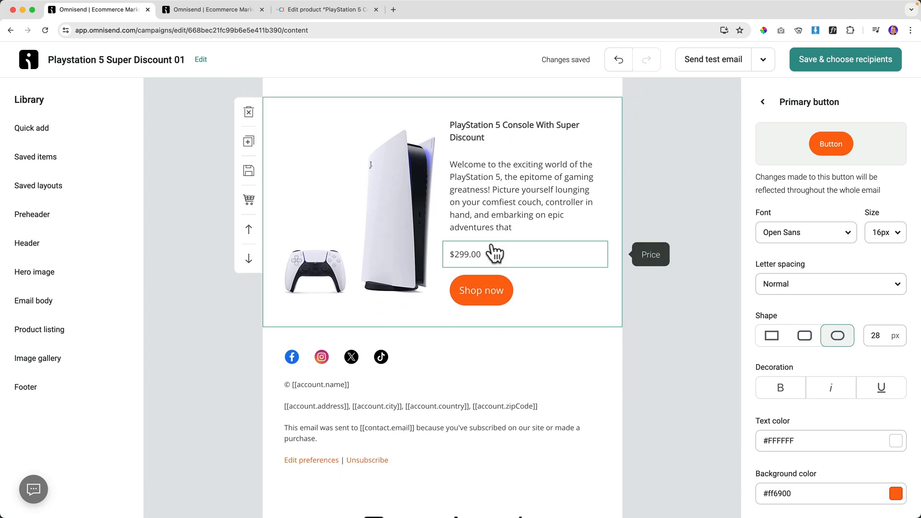
pyautogui.scroll(-3, 461, 344)
pyautogui.scroll(8, 459, 344)
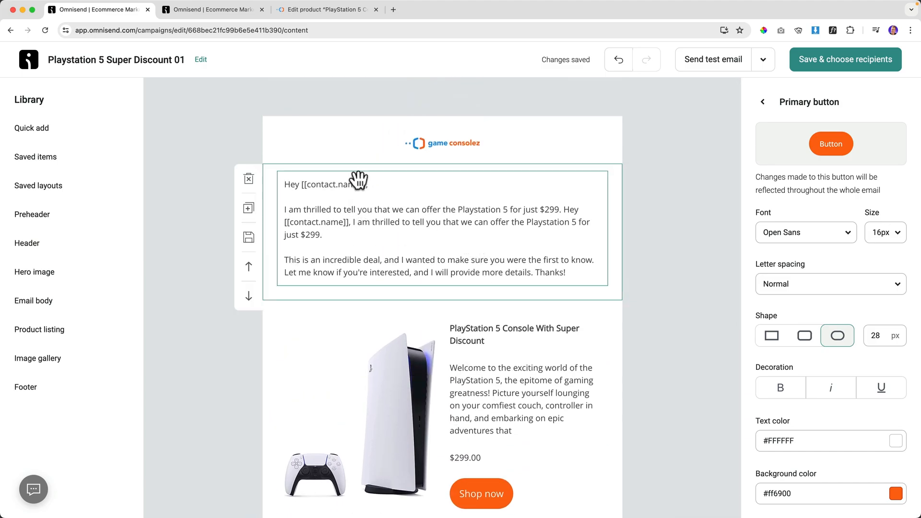
pyautogui.scroll(-1, 391, 199)
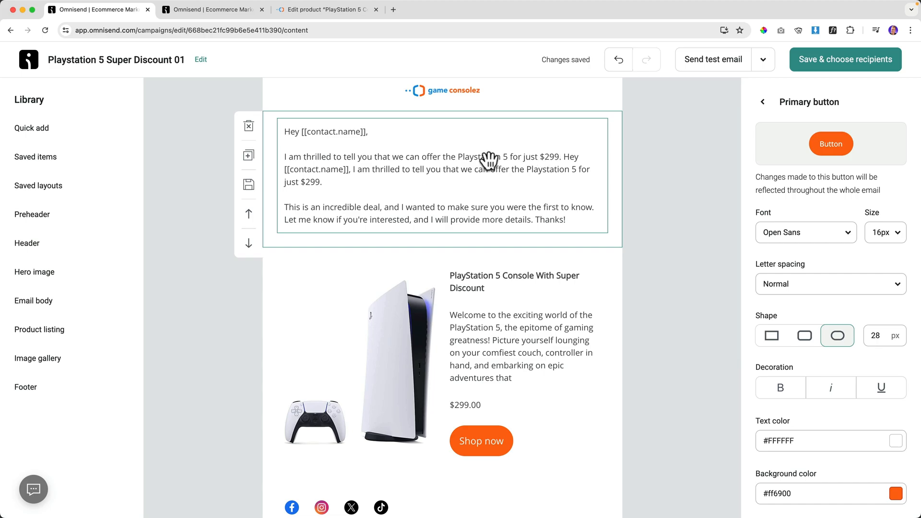
# Delete the repeated 'I am thrilled… $299.' sentence so the paragraph opens with the greeting.
pyautogui.click(446, 165)
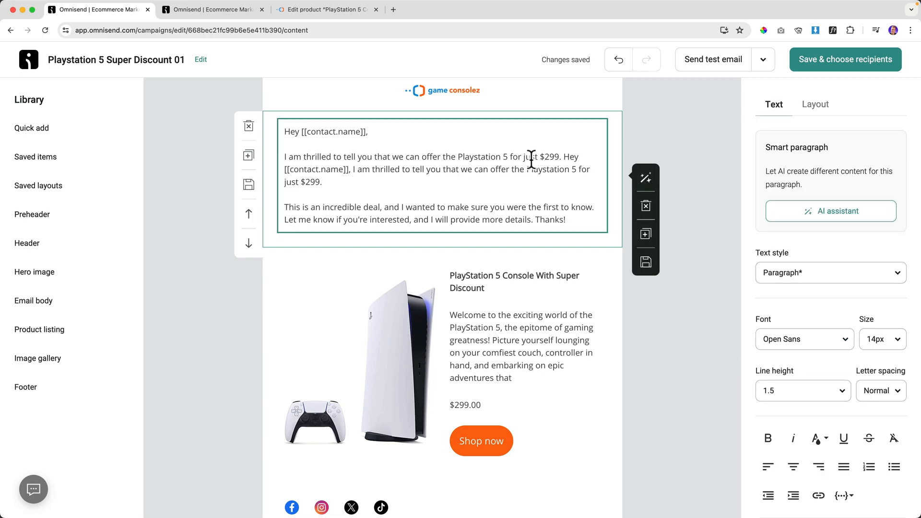
pyautogui.moveTo(562, 156); pyautogui.dragTo(295, 154)
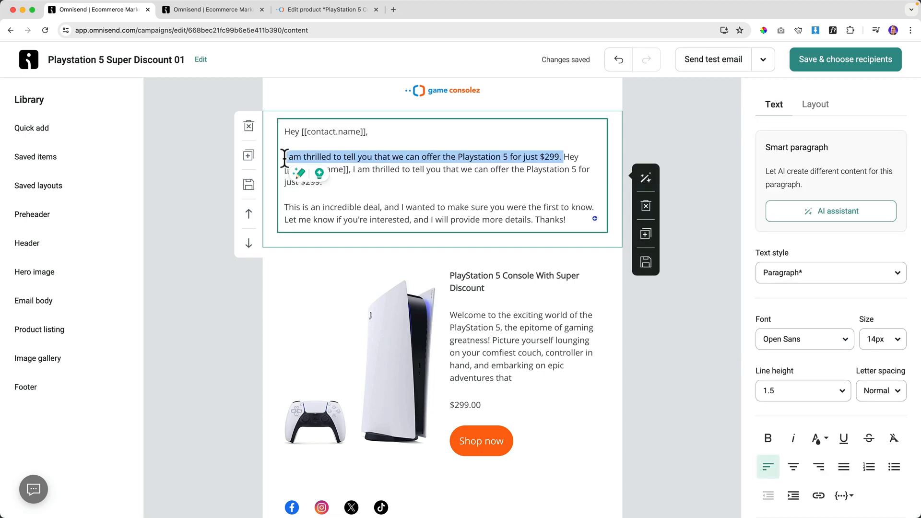
pyautogui.press('BackSpace')
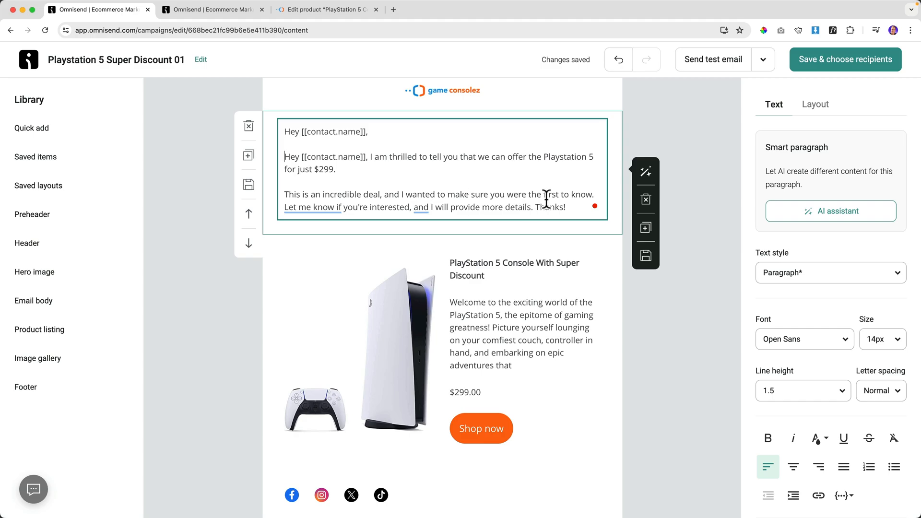
pyautogui.scroll(-6, 450, 358)
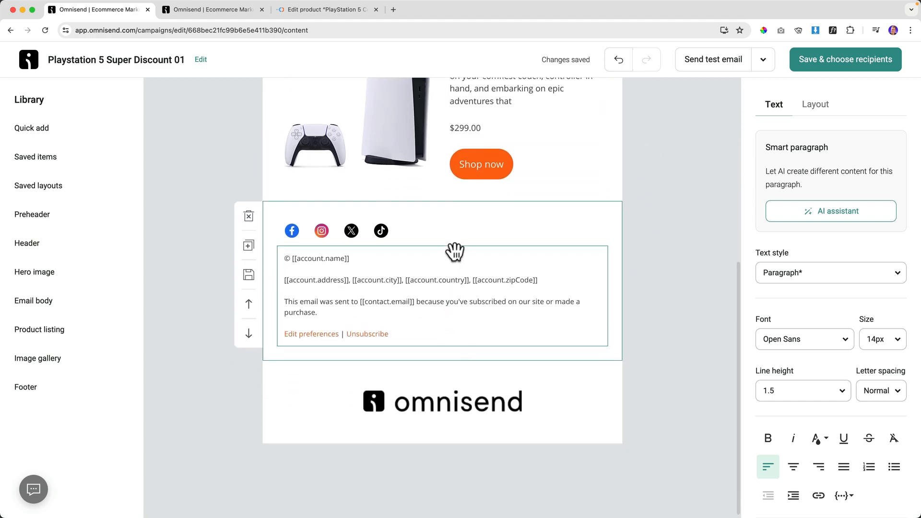
pyautogui.scroll(6, 480, 299)
pyautogui.scroll(-5, 479, 304)
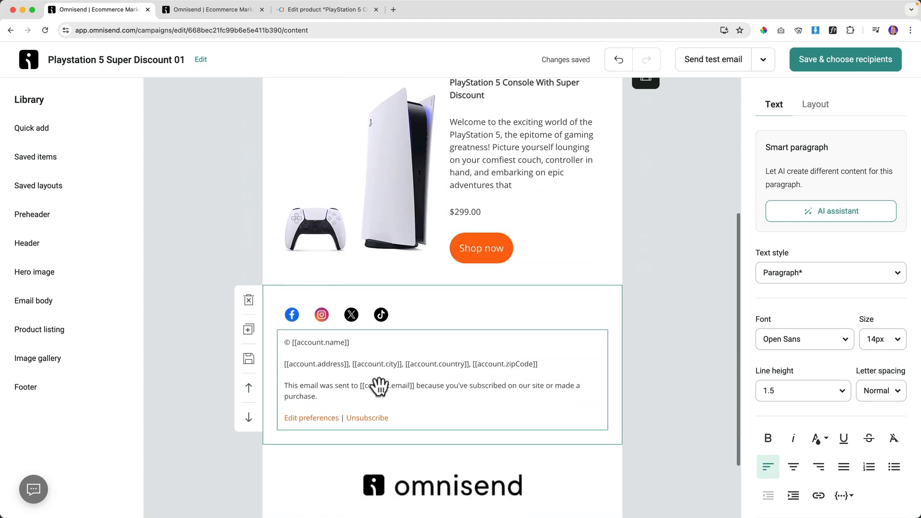
# Check the email's Omnisend badge, then save the content and continue to recipients.
pyautogui.click(453, 474)
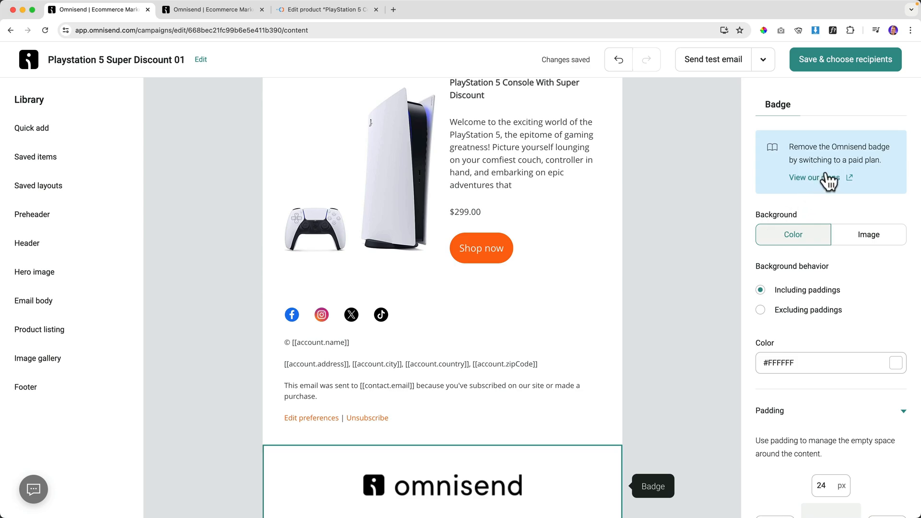
pyautogui.scroll(-2, 505, 315)
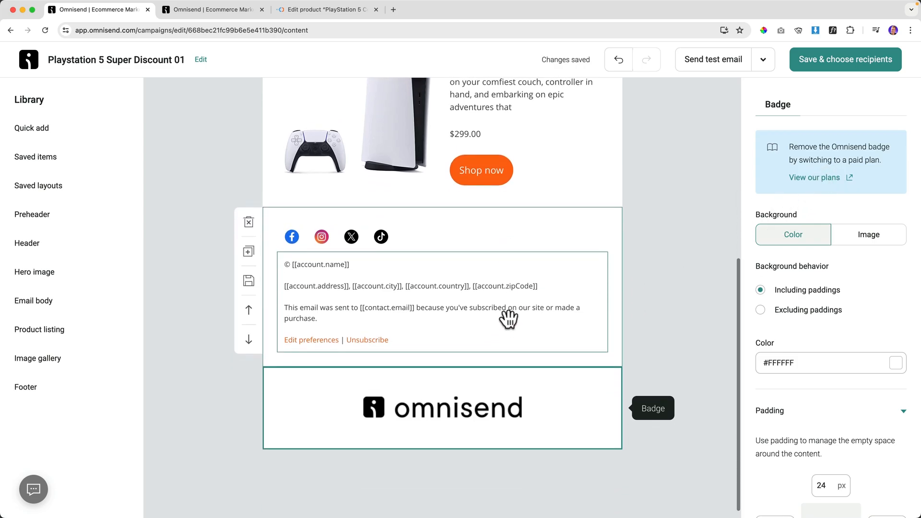
pyautogui.scroll(6, 508, 322)
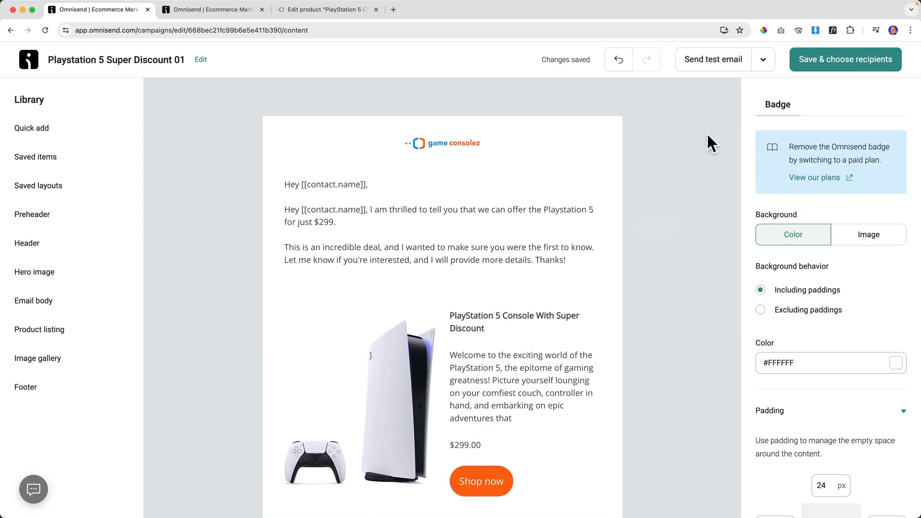
pyautogui.click(834, 66)
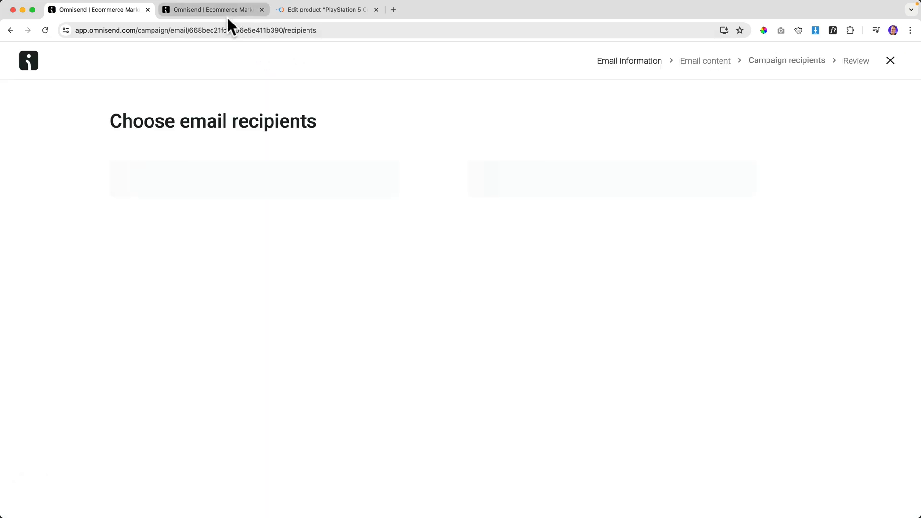
# Close the welcome automation editor, check the Audience contact list, and return to recipient selection.
pyautogui.click(225, 13)
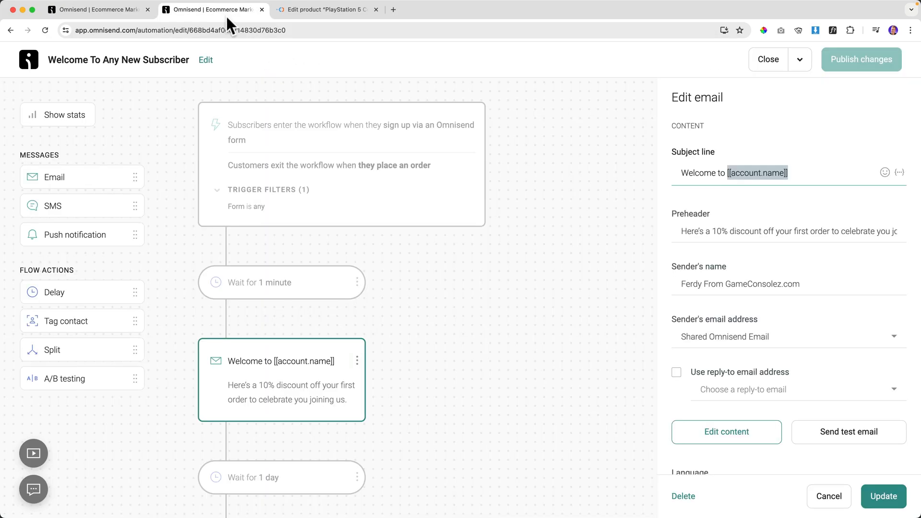
pyautogui.click(768, 60)
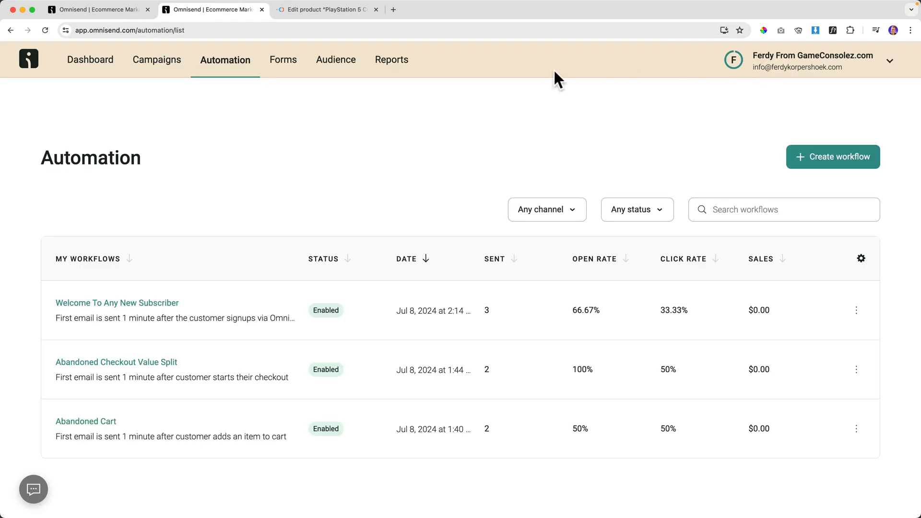
pyautogui.click(338, 77)
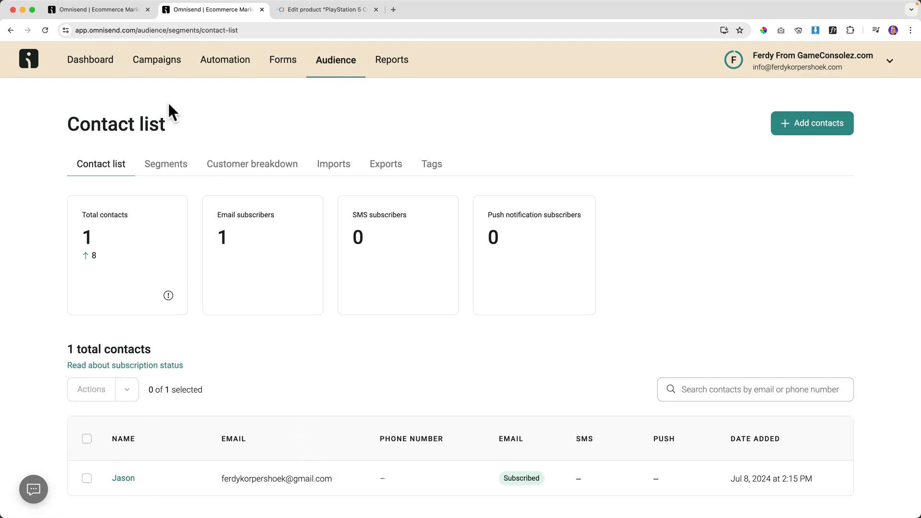
pyautogui.click(131, 10)
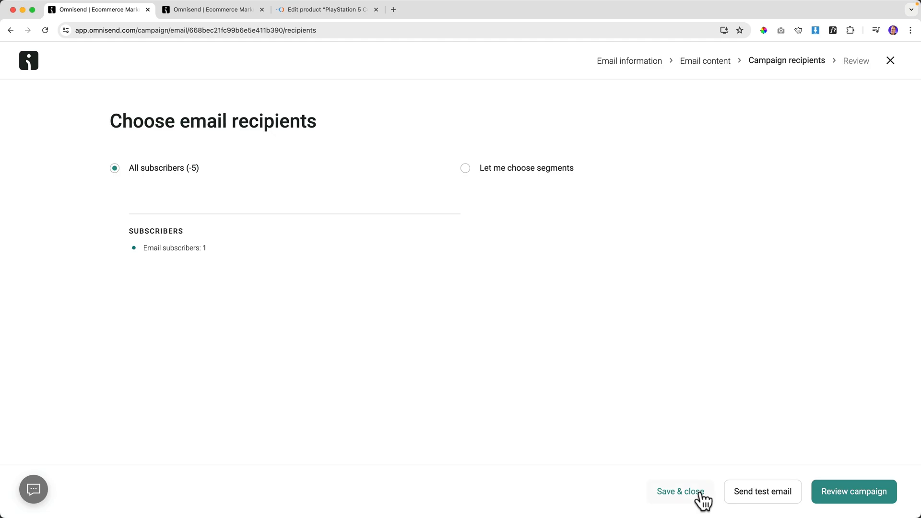
# Turn on the campaign booster with subject 'The Best Discount You Have Every Seen'.
pyautogui.click(852, 495)
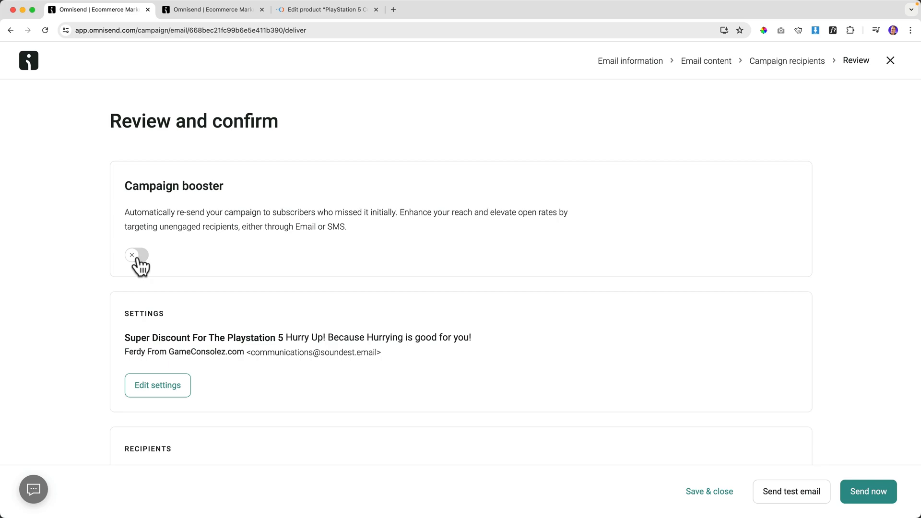
pyautogui.click(138, 258)
pyautogui.scroll(-4, 221, 242)
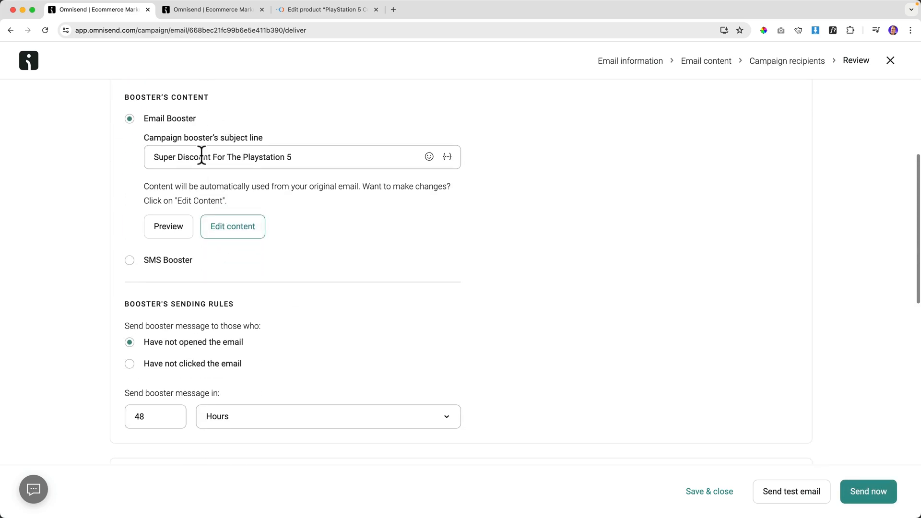
pyautogui.moveTo(321, 156); pyautogui.dragTo(144, 160)
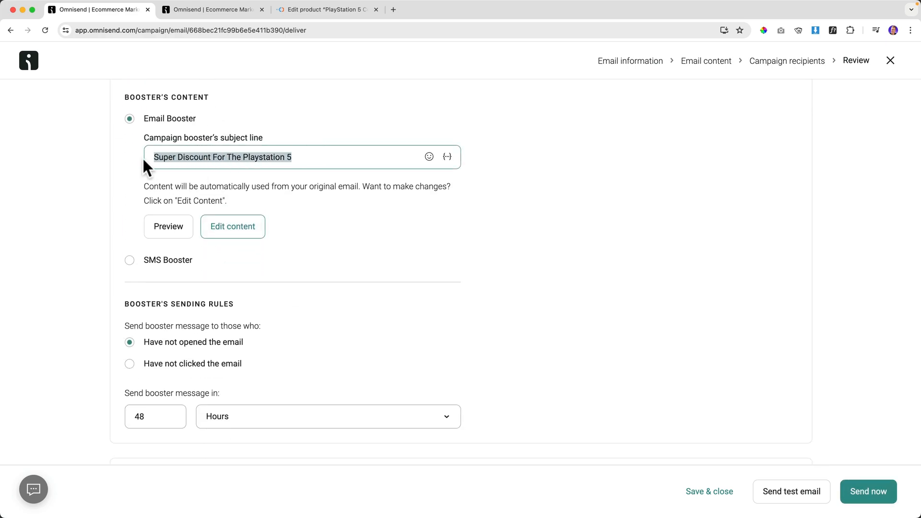
pyautogui.write('The')
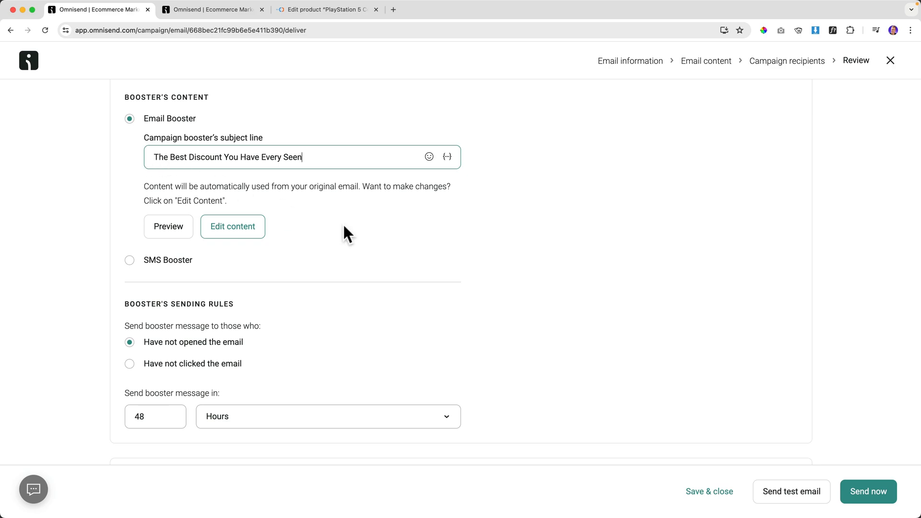
# Change the booster resend delay from 48 to 24 hours for non-openers.
pyautogui.scroll(-2, 346, 233)
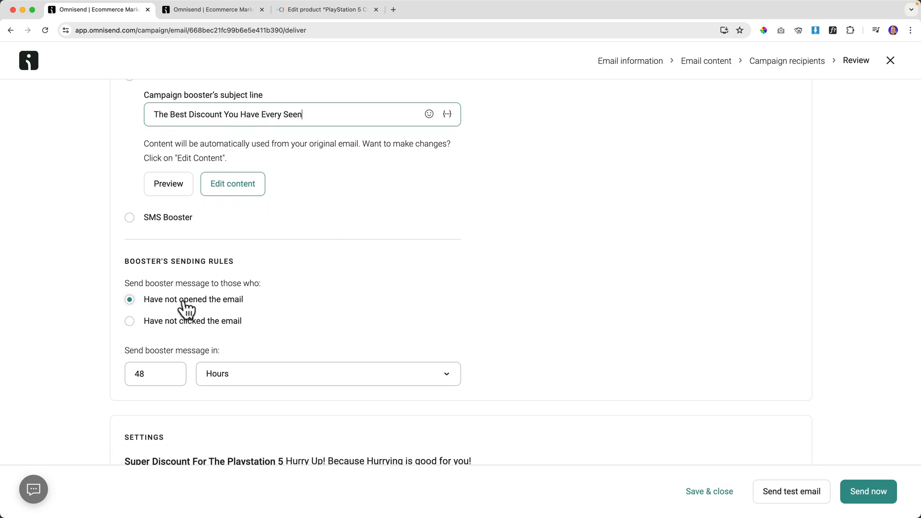
pyautogui.click(157, 365)
pyautogui.doubleClick(157, 374)
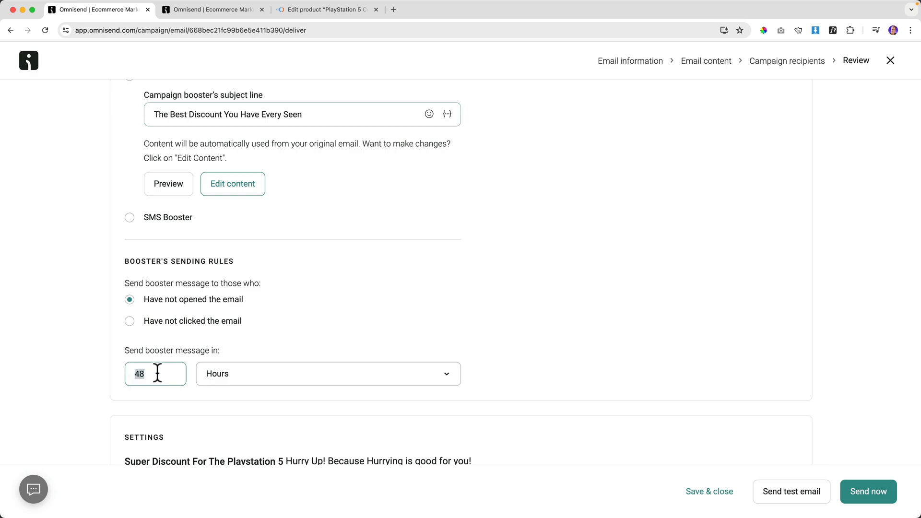
pyautogui.write('24')
pyautogui.press('Tab')
pyautogui.scroll(-5, 281, 347)
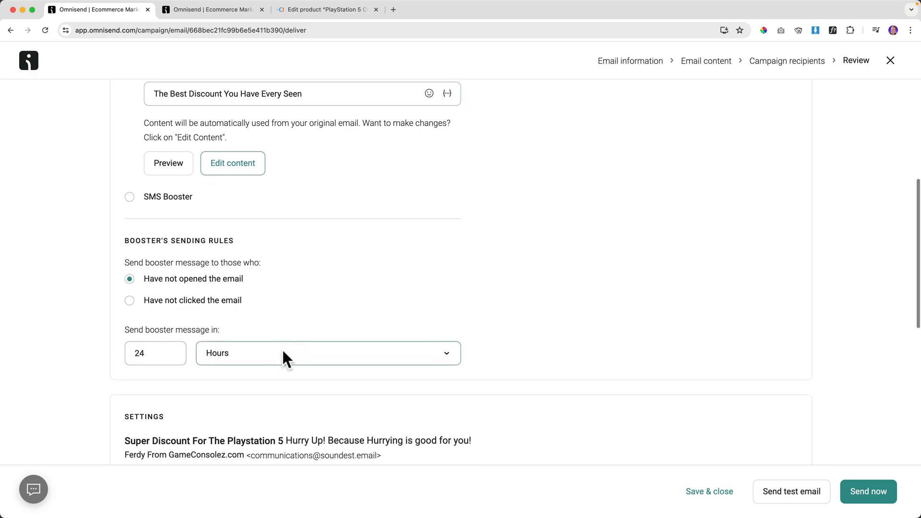
pyautogui.scroll(-10, 227, 216)
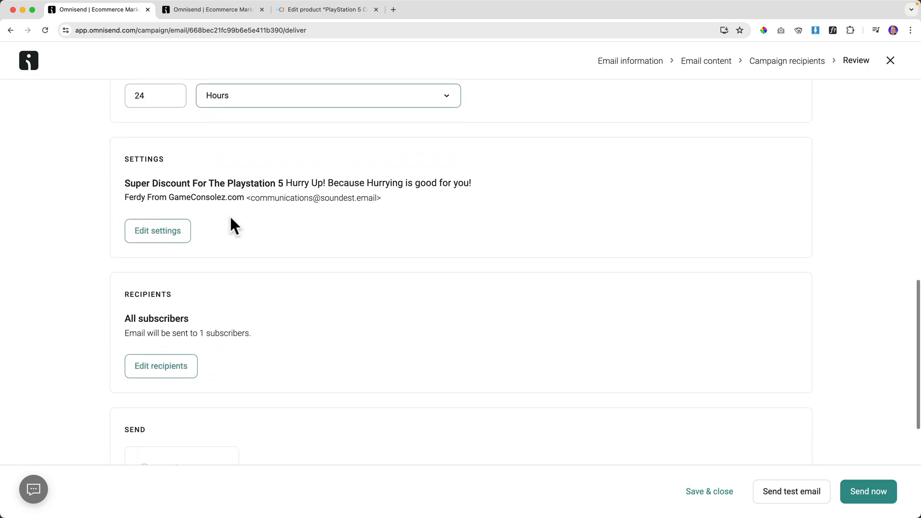
# Send the PS5 campaign now, load Gmail in a new tab, and view the Campaigns list.
pyautogui.click(867, 494)
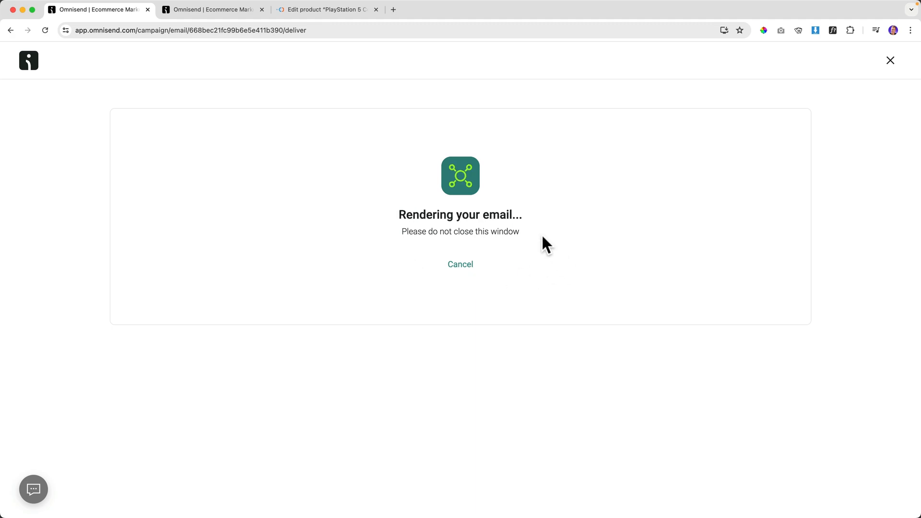
pyautogui.click(394, 12)
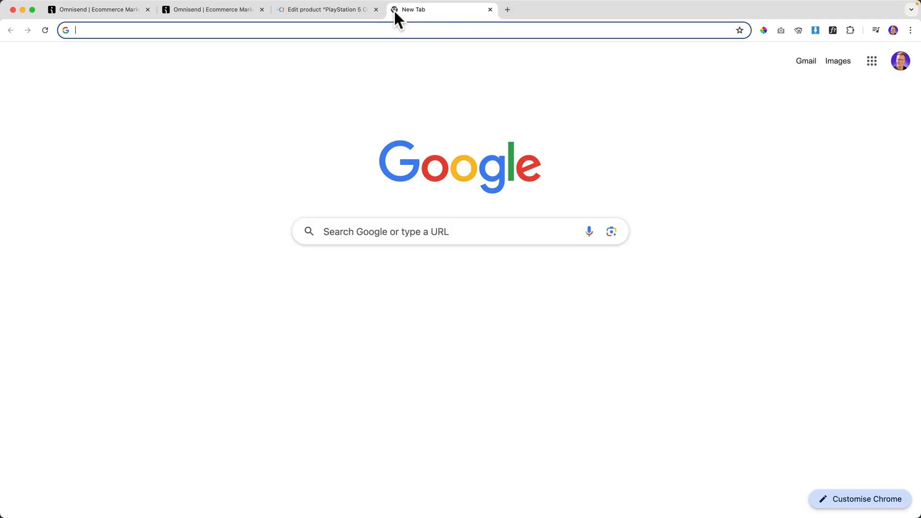
pyautogui.write('gmail.com')
pyautogui.press('Return')
pyautogui.click(132, 14)
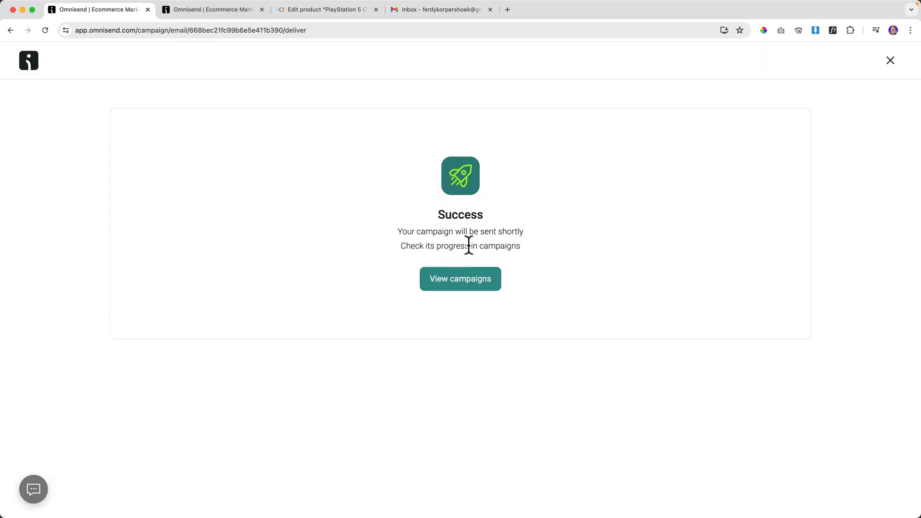
pyautogui.click(464, 287)
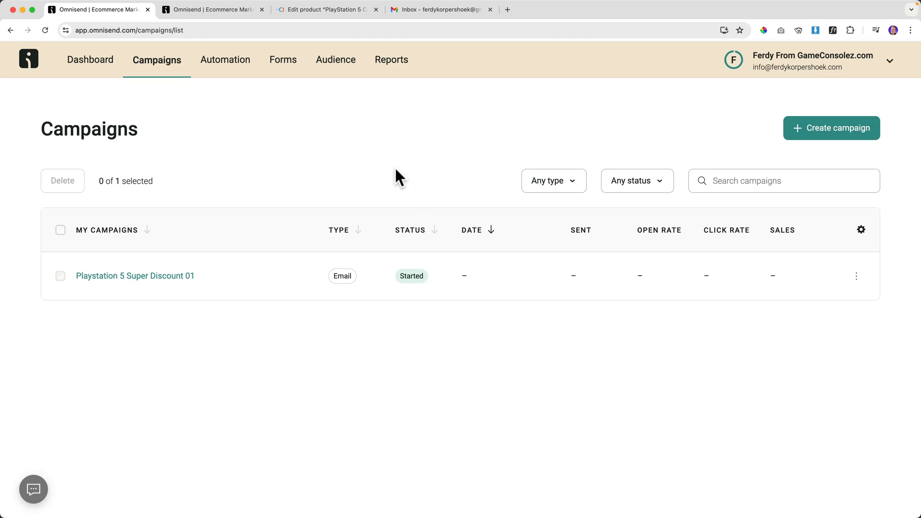
# Open the 'Super Discount For The Playstation 5' email in Gmail and inspect the sender address.
pyautogui.click(409, 9)
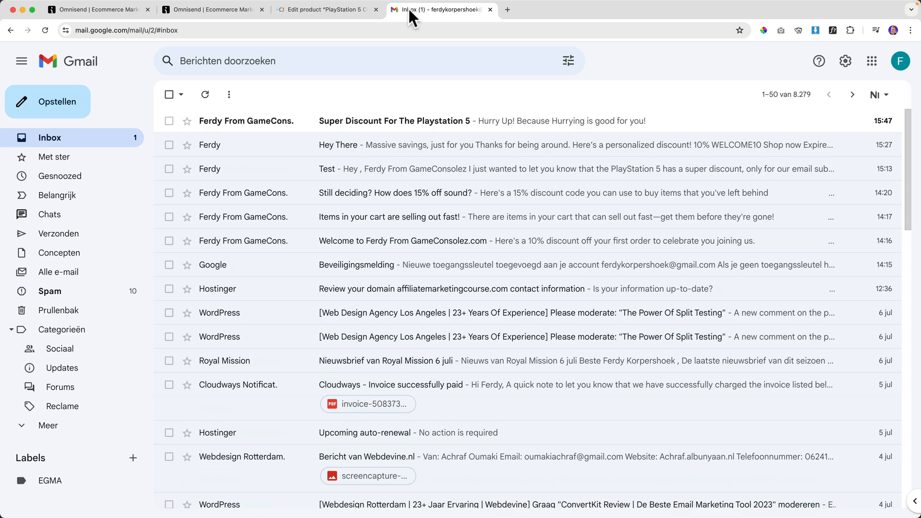
pyautogui.moveTo(270, 127)
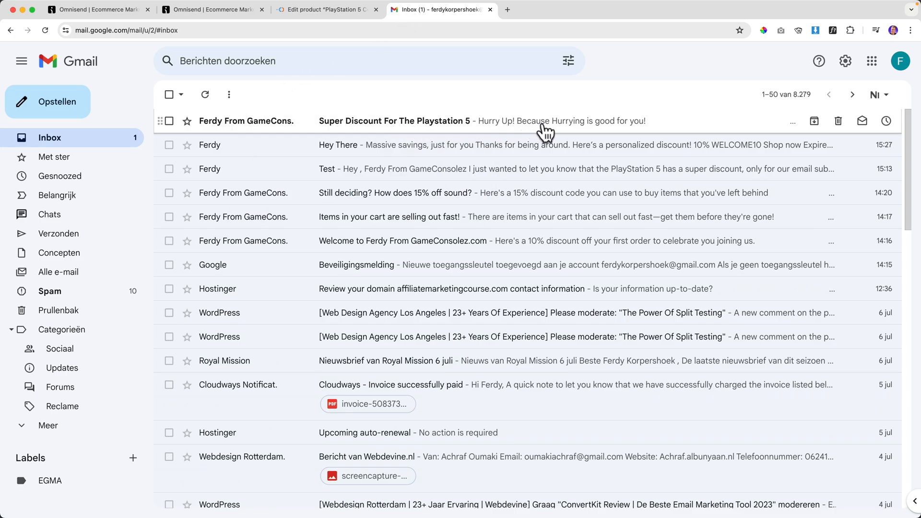
pyautogui.click(261, 127)
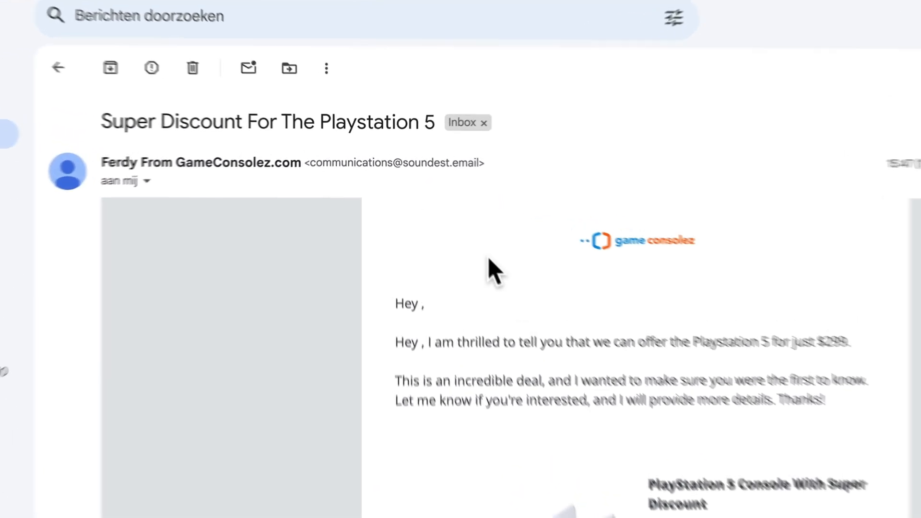
pyautogui.moveTo(310, 162); pyautogui.dragTo(582, 179)
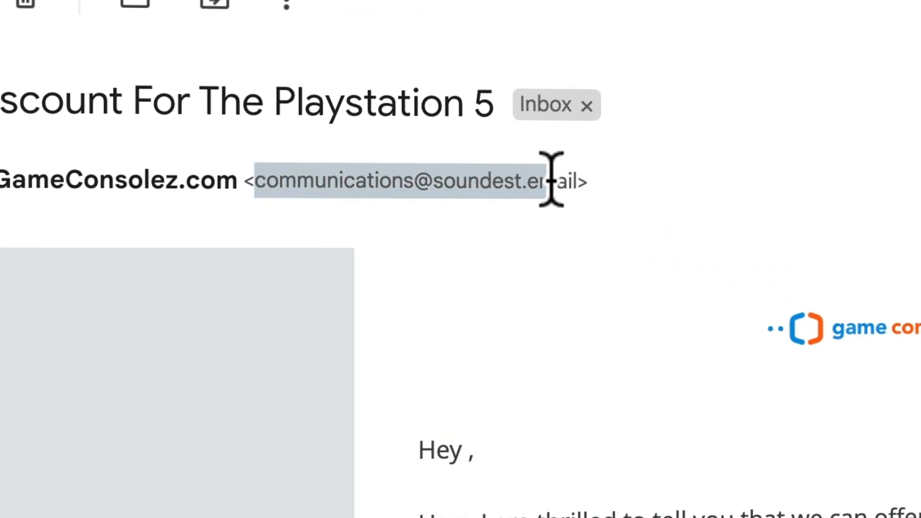
pyautogui.click(582, 179)
pyautogui.moveTo(255, 180)
pyautogui.mouseDown()
pyautogui.moveTo(591, 181)
pyautogui.moveTo(253, 179)
pyautogui.mouseUp()
pyautogui.click(585, 179)
pyautogui.click(246, 179)
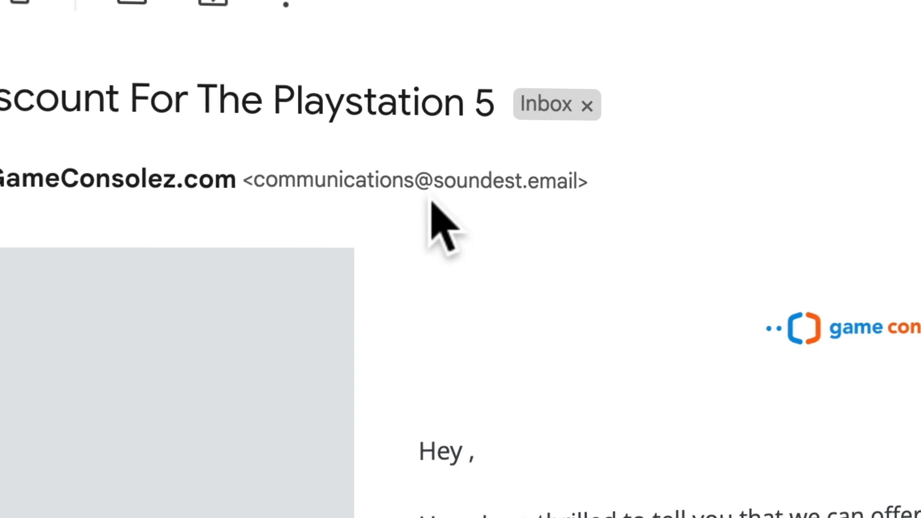
# Scroll to the $299.00 PlayStation 5 listing and follow its Shop now link.
pyautogui.scroll(-1, 507, 451)
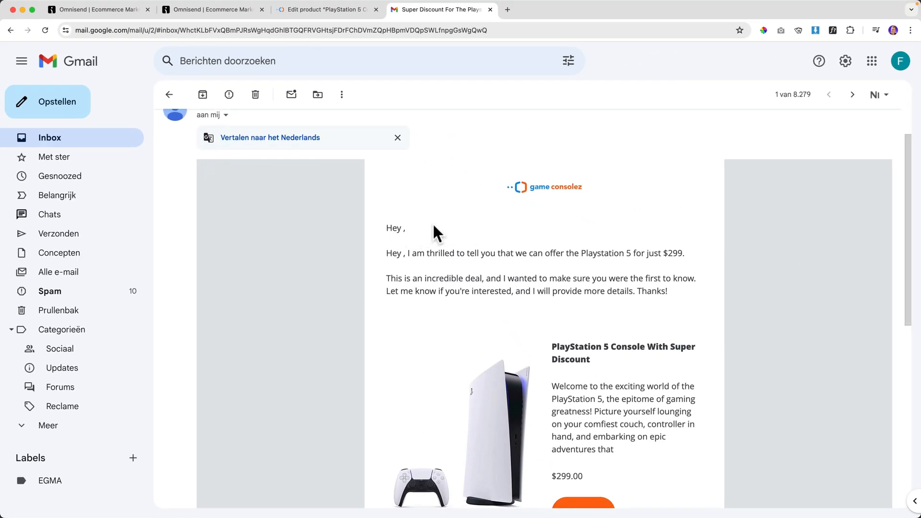
pyautogui.scroll(-1, 435, 226)
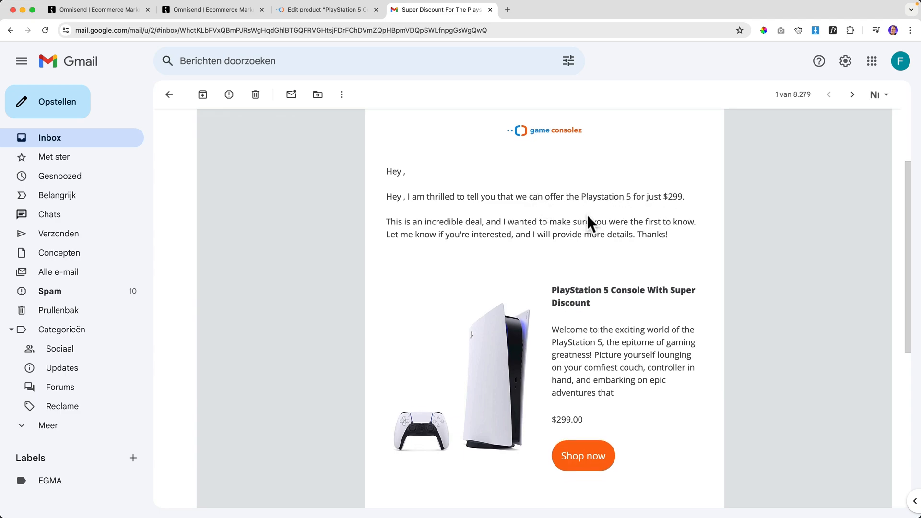
pyautogui.scroll(-2, 586, 213)
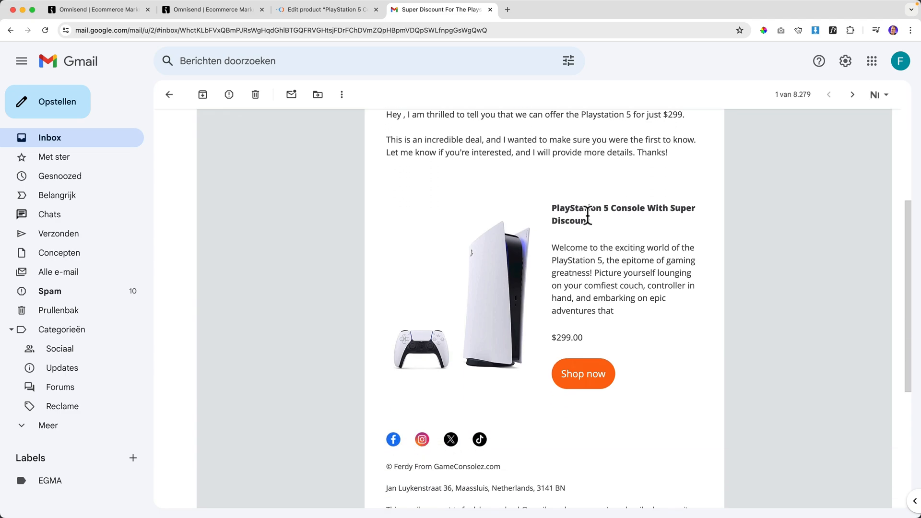
pyautogui.click(583, 376)
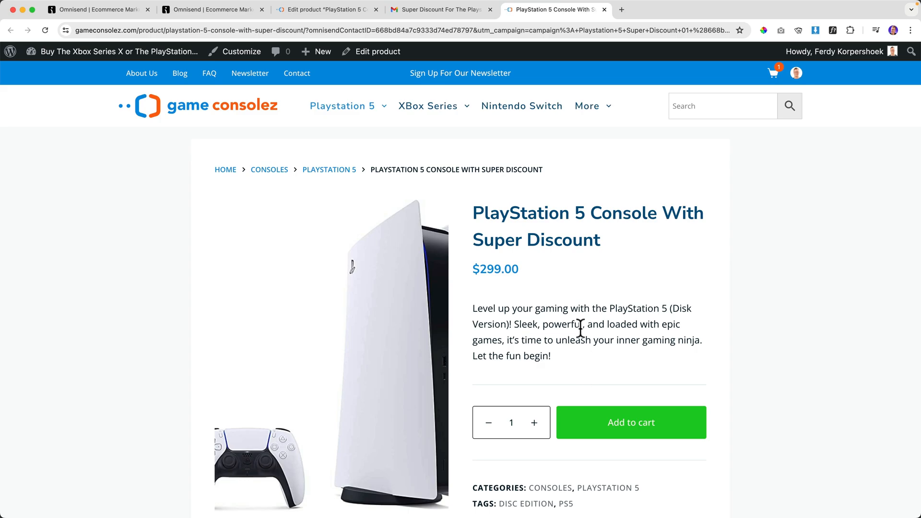
# Add the discounted PlayStation 5 console to the GameConsolez cart and close the product tab.
pyautogui.scroll(-3, 573, 283)
pyautogui.click(616, 316)
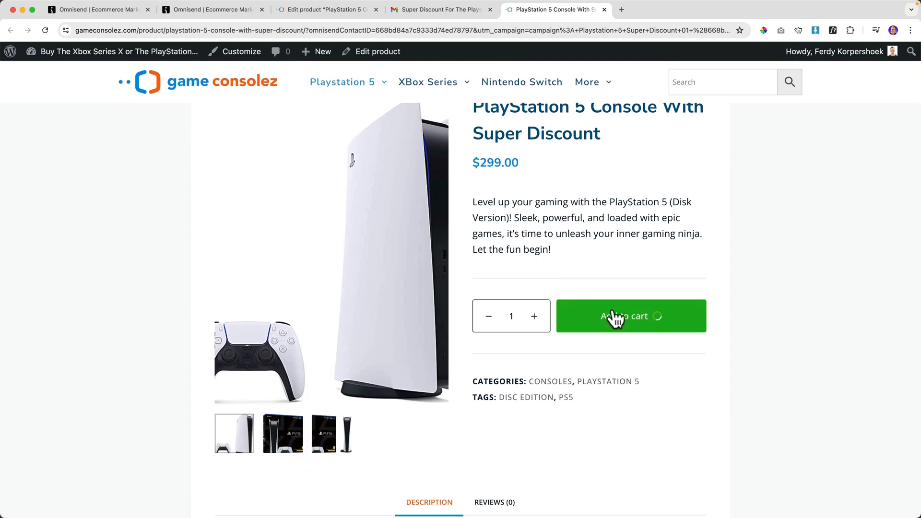
pyautogui.click(605, 10)
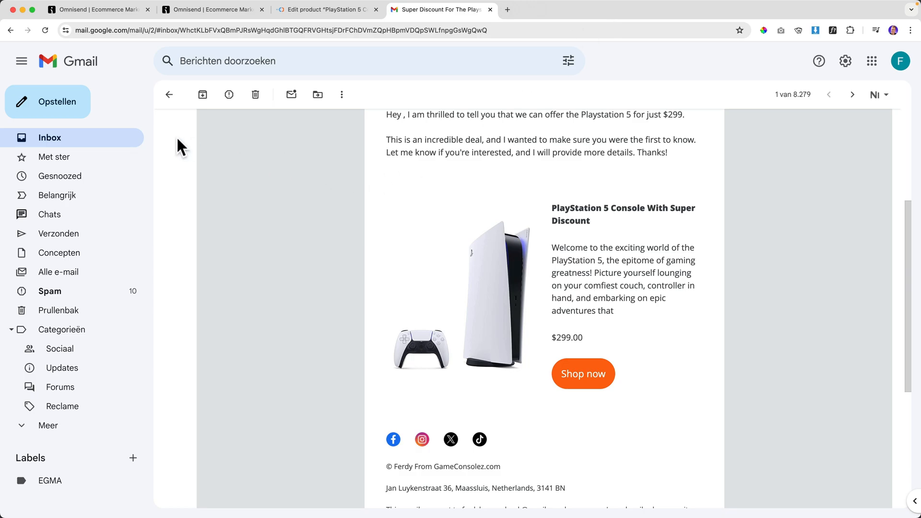
# Go back to the Gmail inbox from the campaign email.
pyautogui.click(89, 139)
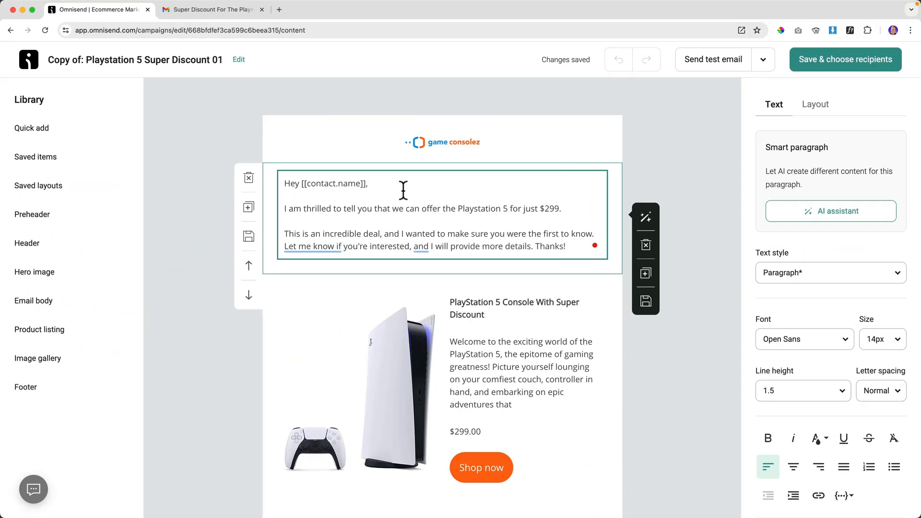
# Replace [[contact.name]] with the Contact - First name tag and add an empty line after the greeting.
pyautogui.moveTo(366, 184); pyautogui.dragTo(304, 183)
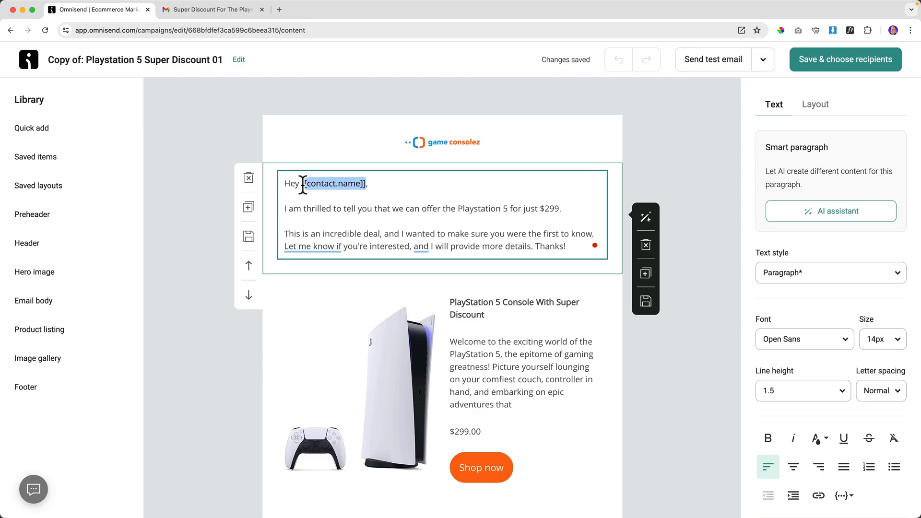
pyautogui.press('BackSpace')
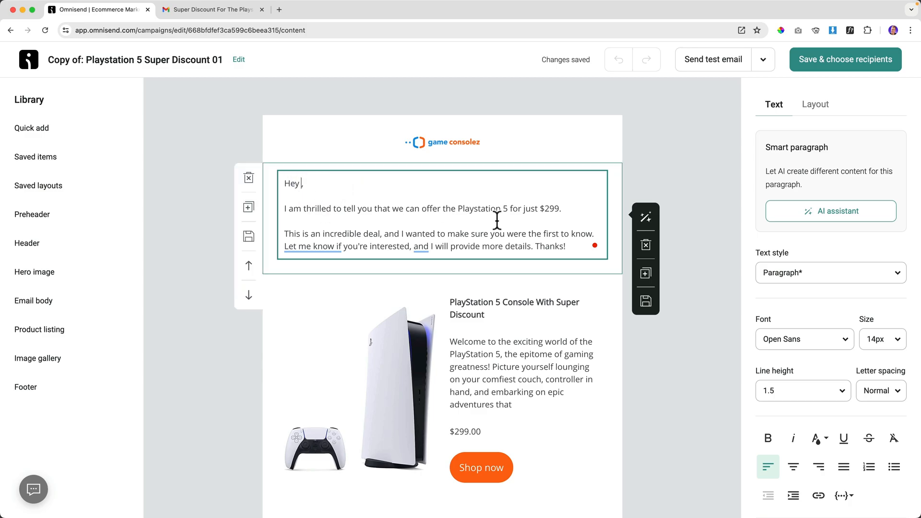
pyautogui.scroll(-4, 843, 304)
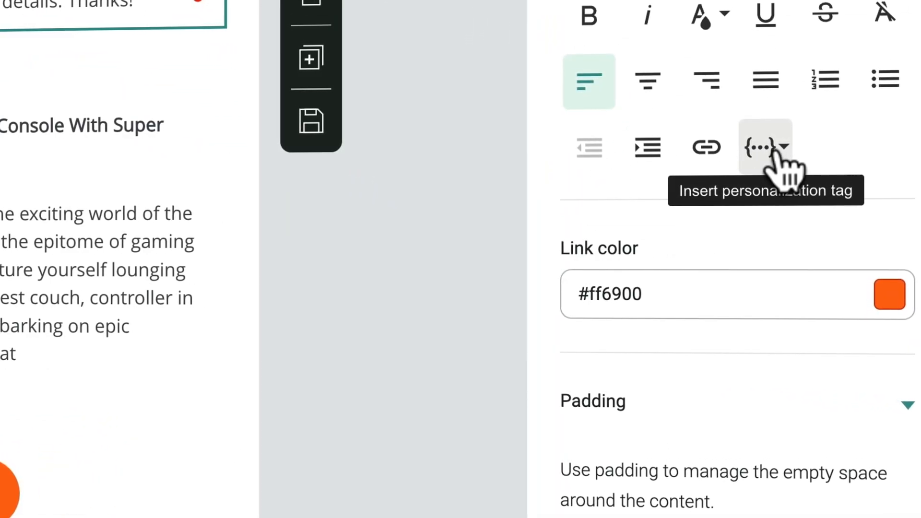
pyautogui.click(773, 153)
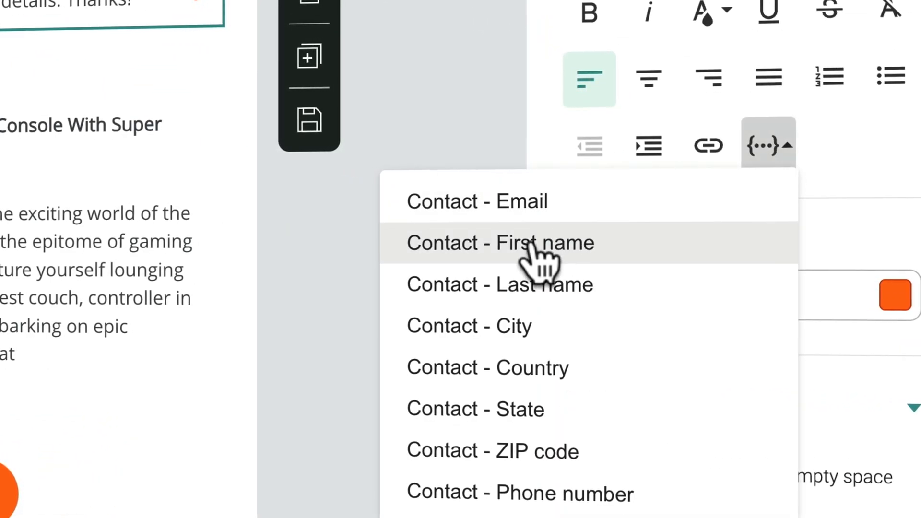
pyautogui.click(535, 242)
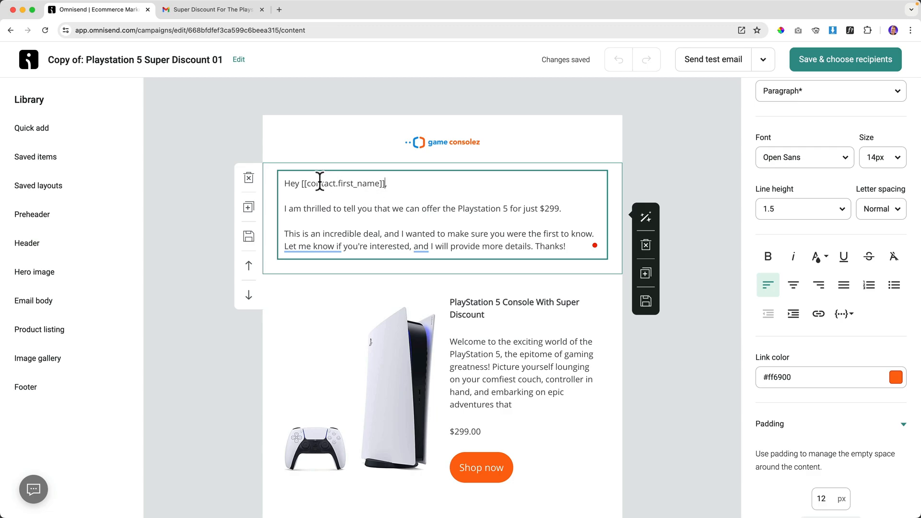
pyautogui.click(411, 184)
pyautogui.press('Return')
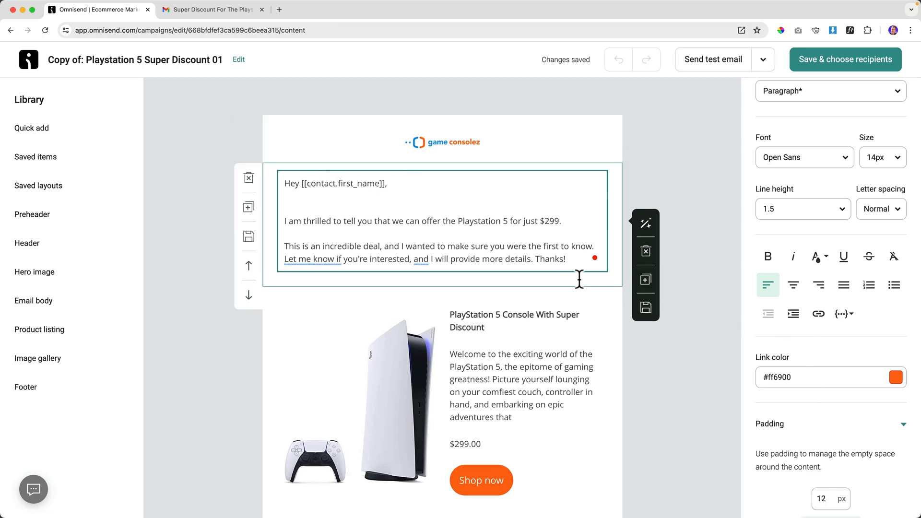
# Browse the full personalization tag list, then close it back on the empty line.
pyautogui.click(844, 316)
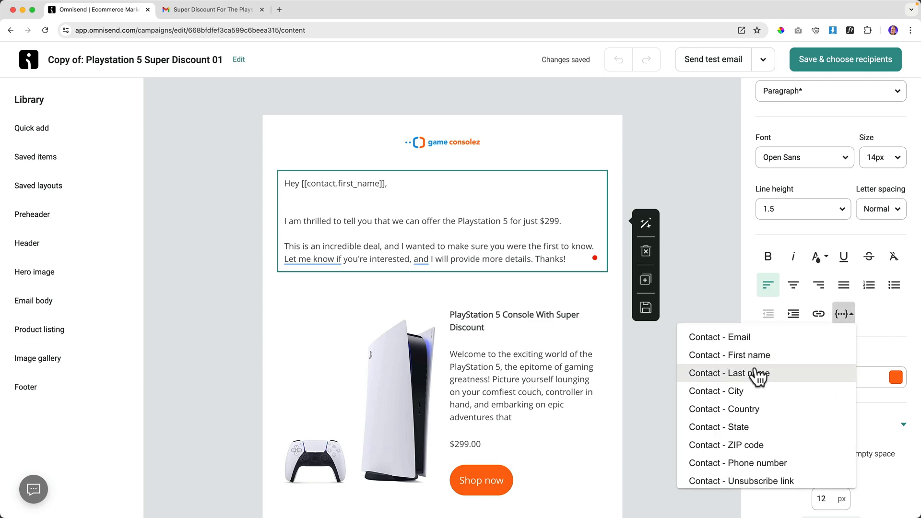
pyautogui.scroll(-1, 767, 418)
pyautogui.scroll(-2, 767, 419)
pyautogui.scroll(-5, 767, 418)
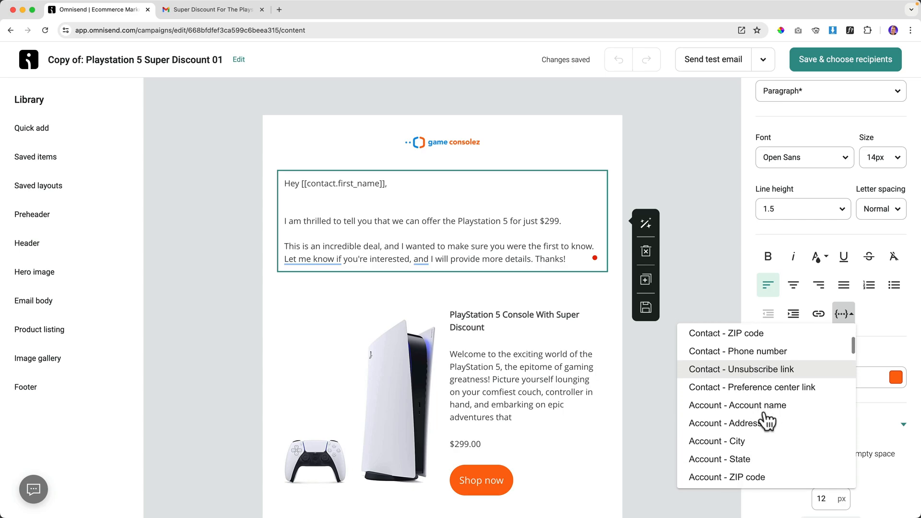
pyautogui.scroll(-5, 770, 423)
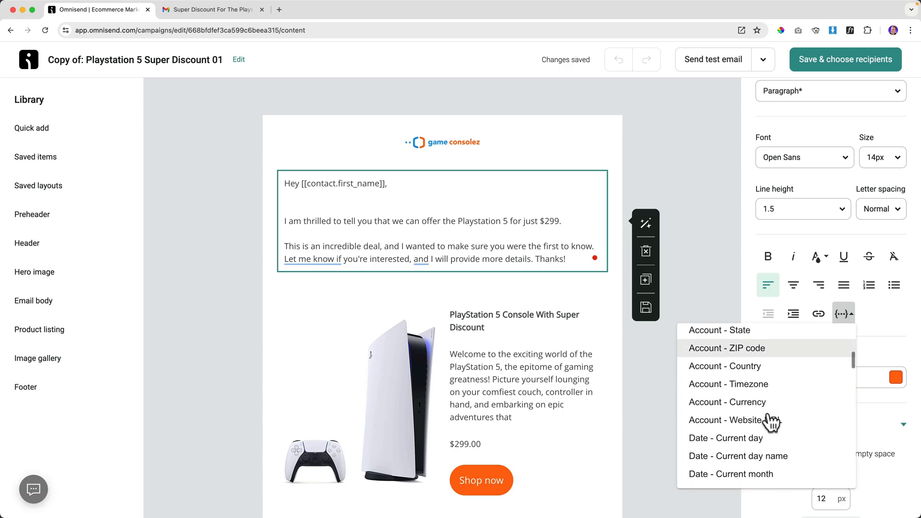
pyautogui.scroll(-2, 767, 418)
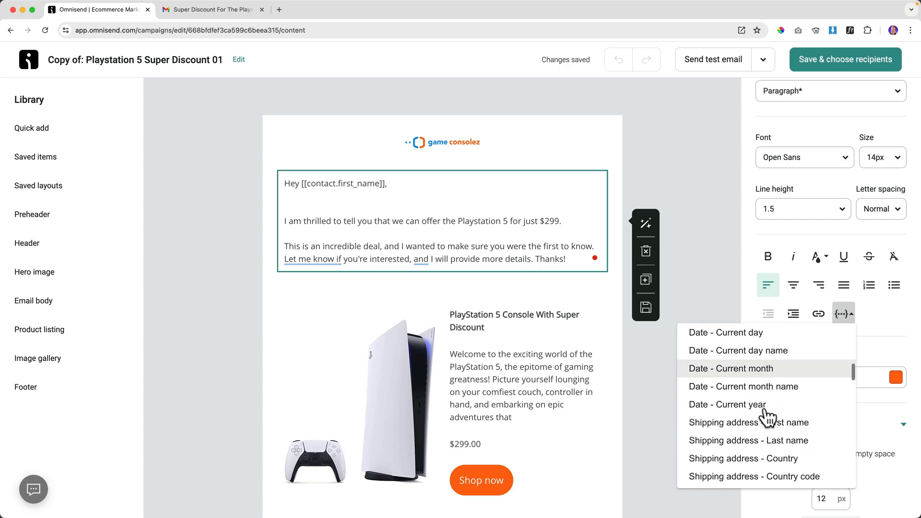
pyautogui.scroll(2, 767, 417)
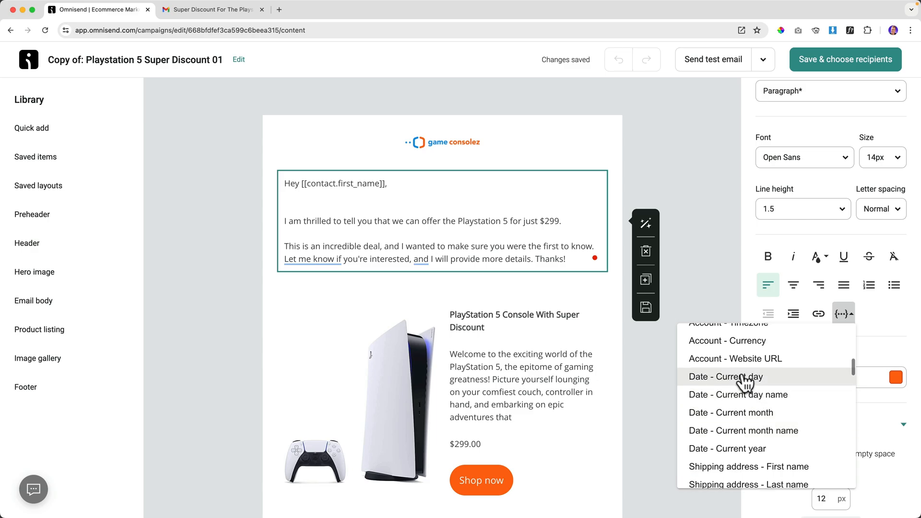
pyautogui.scroll(-10, 763, 395)
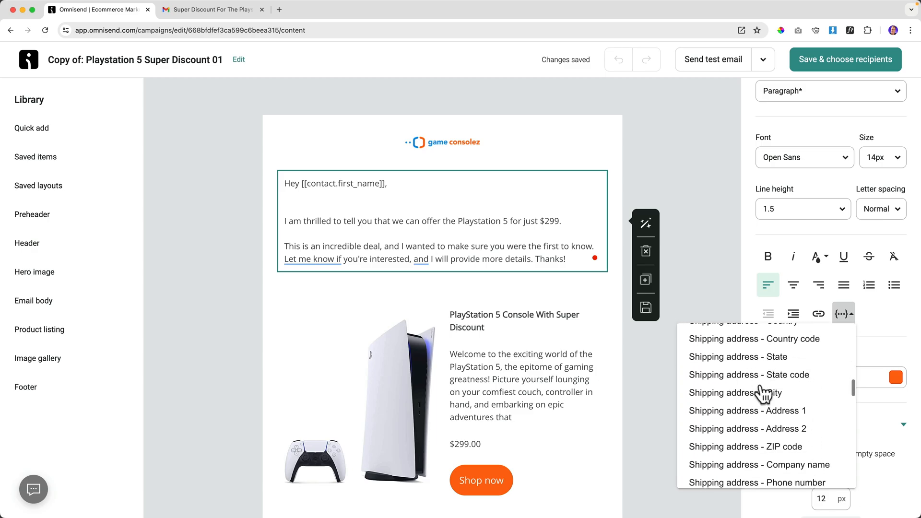
pyautogui.scroll(-10, 763, 393)
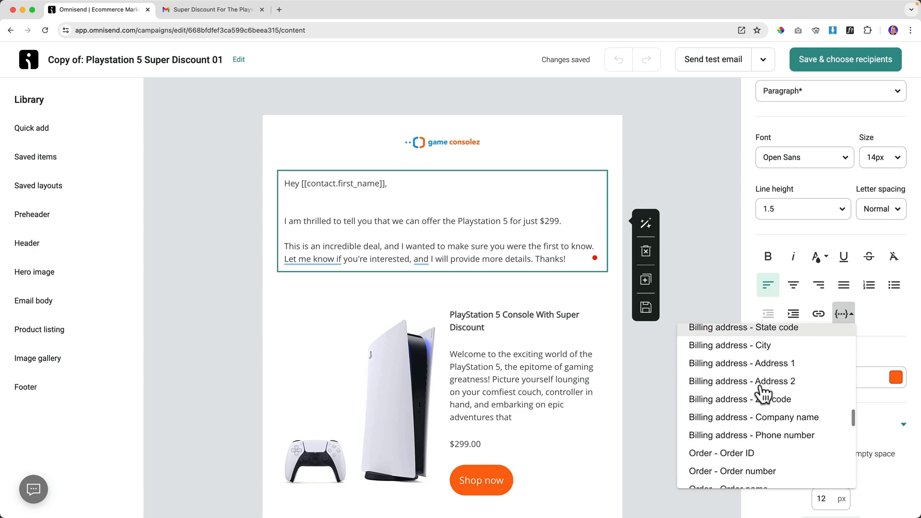
pyautogui.scroll(20, 763, 395)
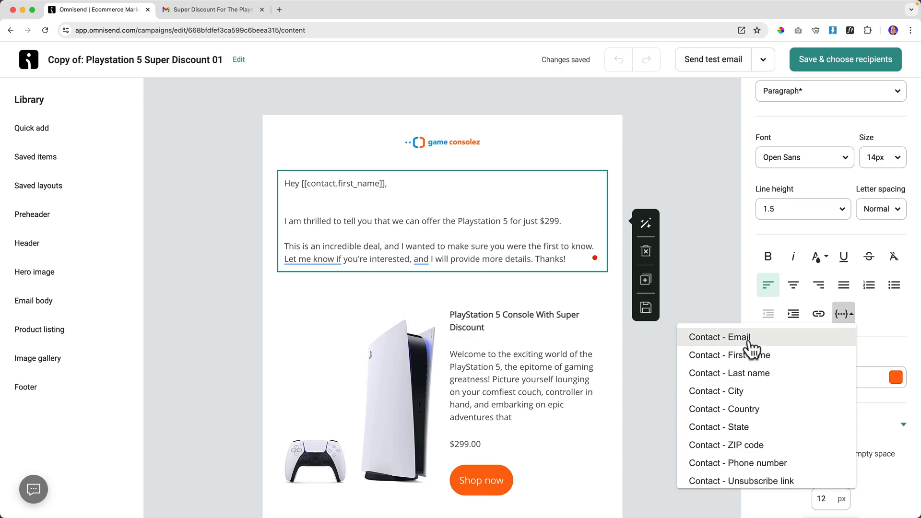
pyautogui.click(348, 204)
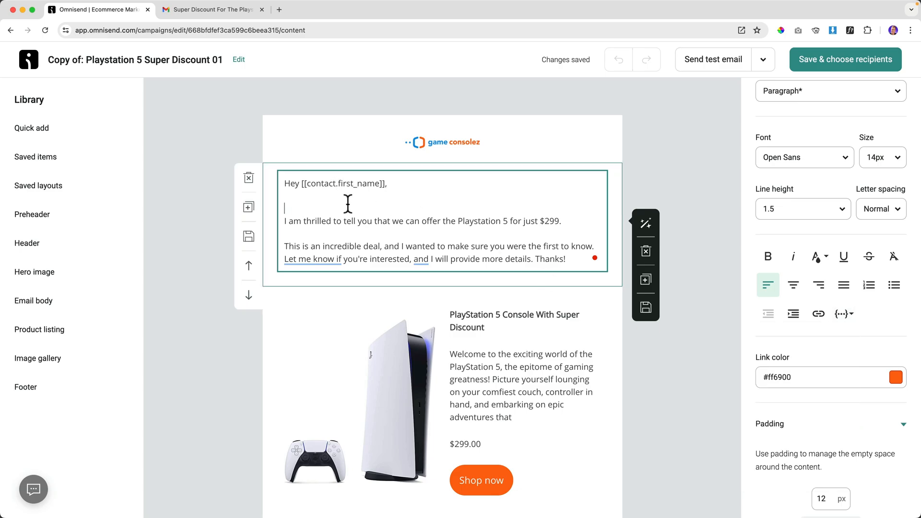
# Remove the blank line after the greeting and insert the Contact - City personalization tag.
pyautogui.press('BackSpace')
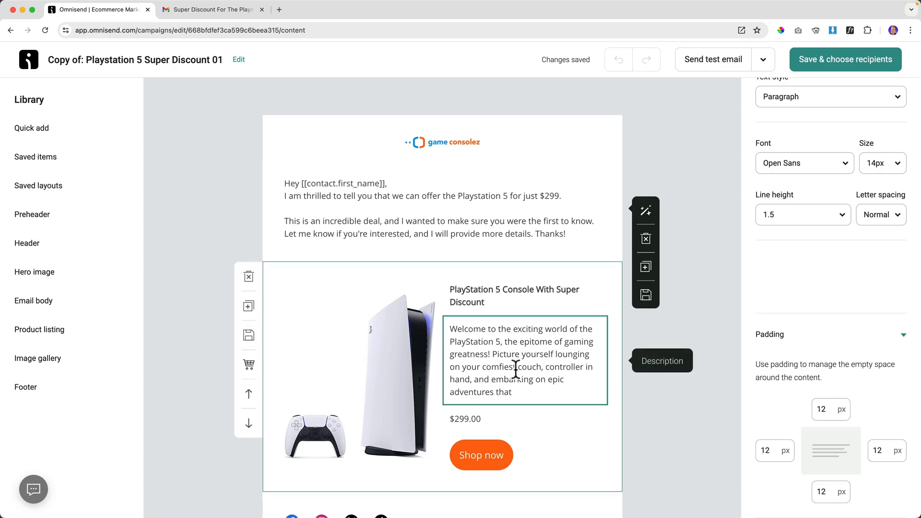
pyautogui.scroll(-3, 846, 398)
pyautogui.click(844, 345)
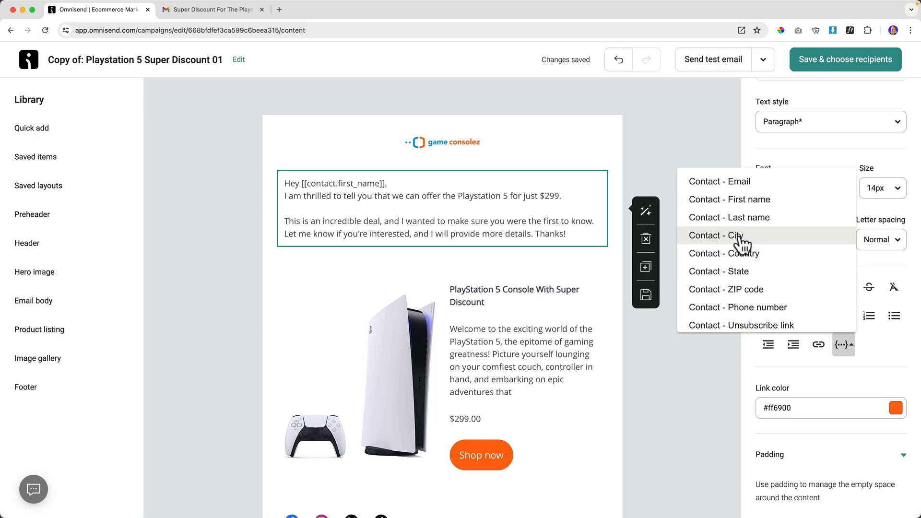
pyautogui.scroll(-1, 746, 240)
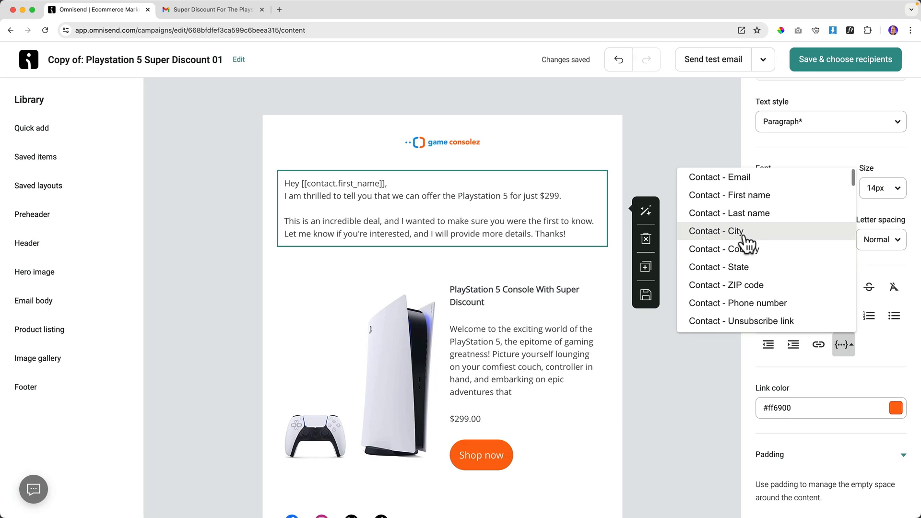
pyautogui.click(729, 231)
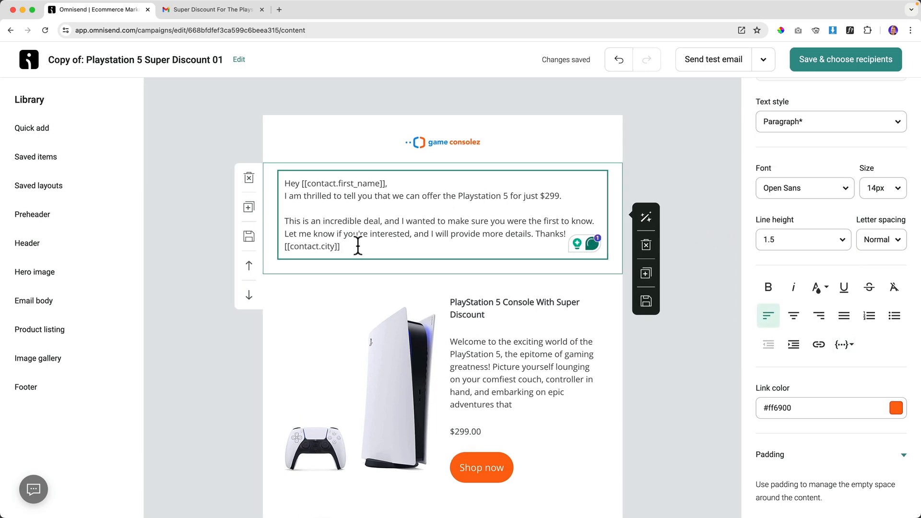
# Delete the inserted city tag again and select part of the first-name tag.
pyautogui.moveTo(359, 247); pyautogui.dragTo(285, 247)
pyautogui.press('BackSpace')
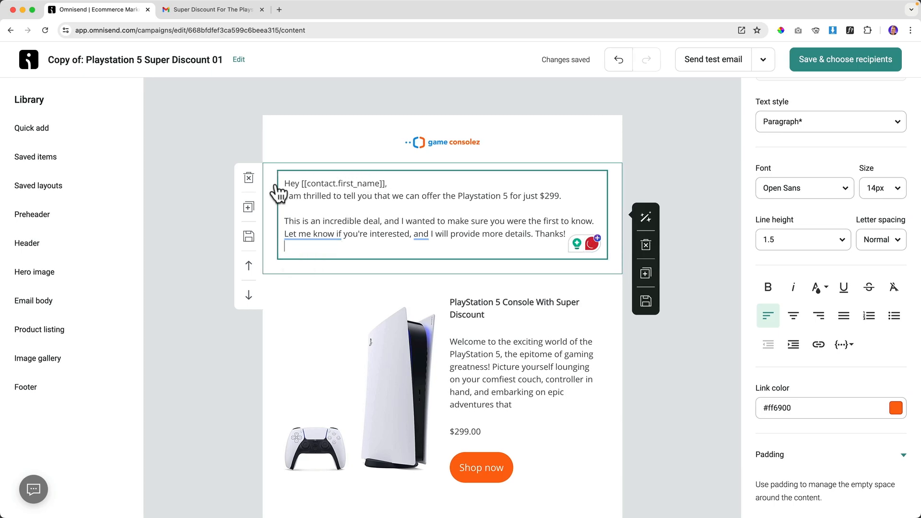
pyautogui.moveTo(301, 181); pyautogui.dragTo(377, 181)
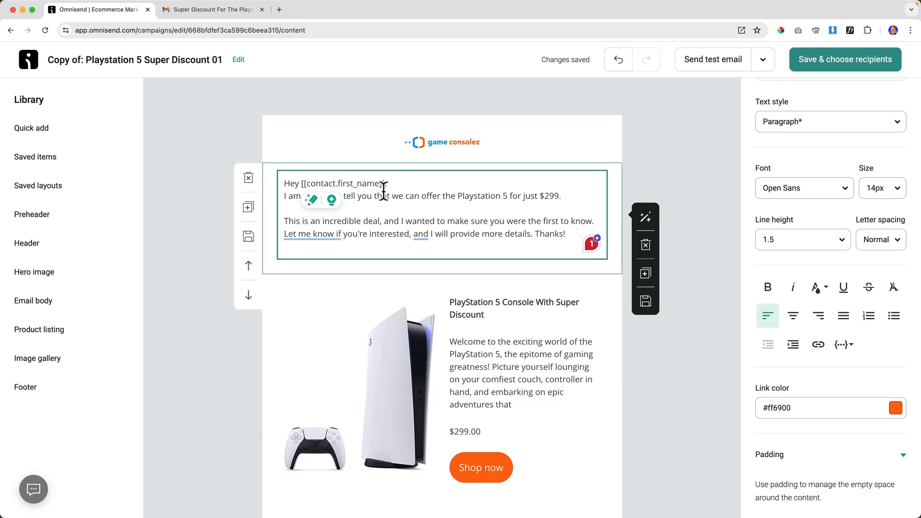
# Search Google for 'omnisend persona' and open the Personalization in Channels help article.
pyautogui.click(279, 10)
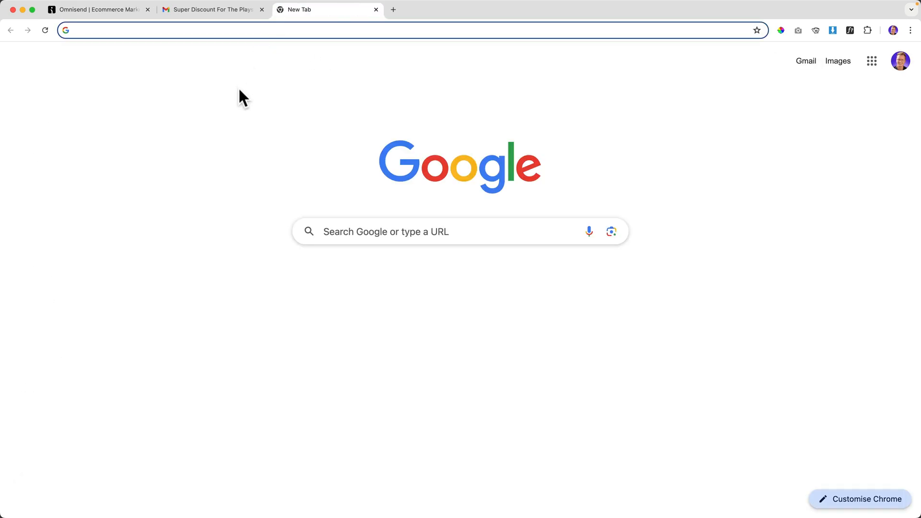
pyautogui.write('omnisend p')
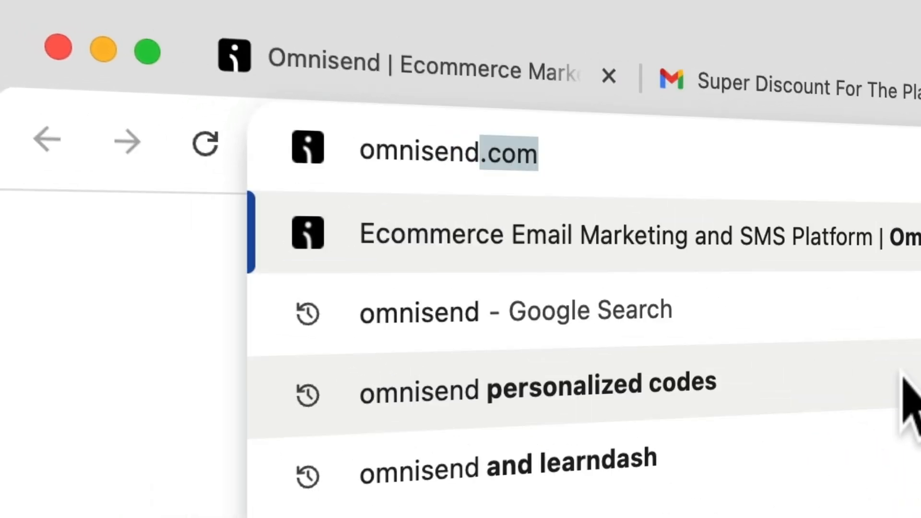
pyautogui.write('ersona')
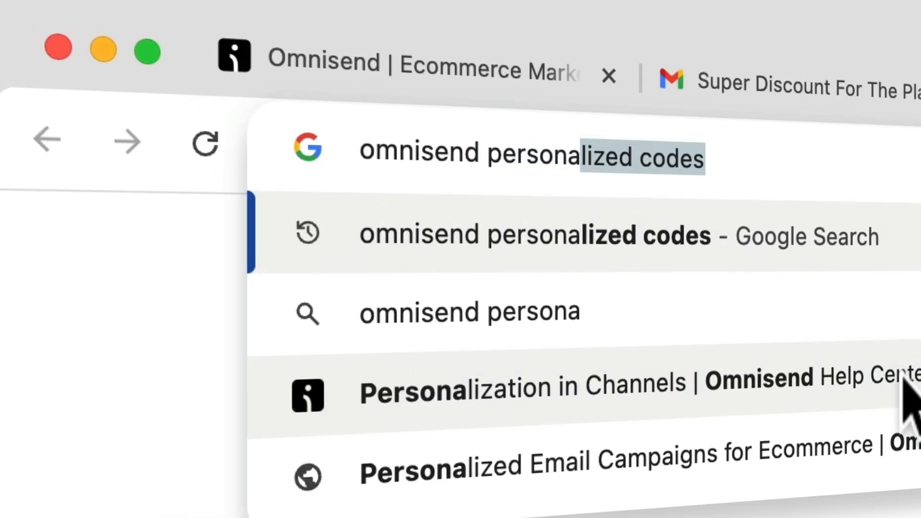
pyautogui.press('Return')
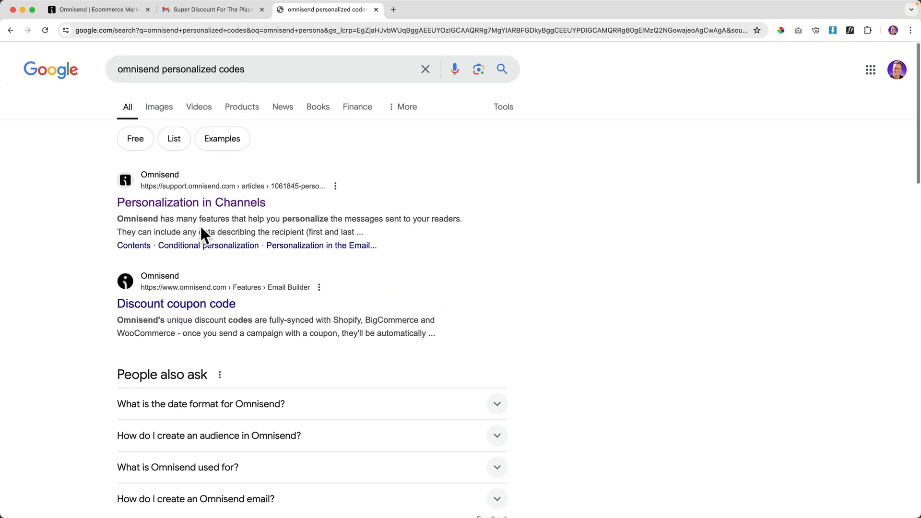
pyautogui.click(210, 205)
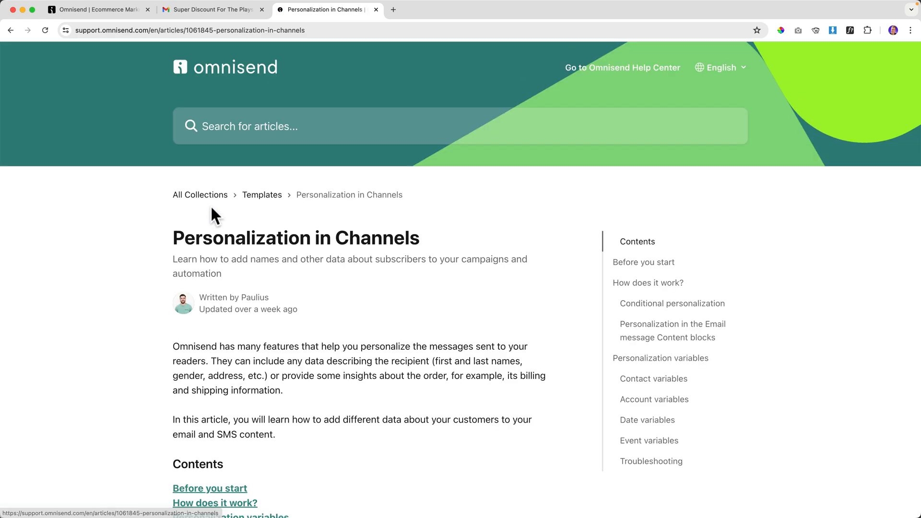
# Scroll to the fallback example and select the [[contact.first_name|default:'there']] tag.
pyautogui.scroll(-15, 411, 222)
pyautogui.scroll(-4, 351, 216)
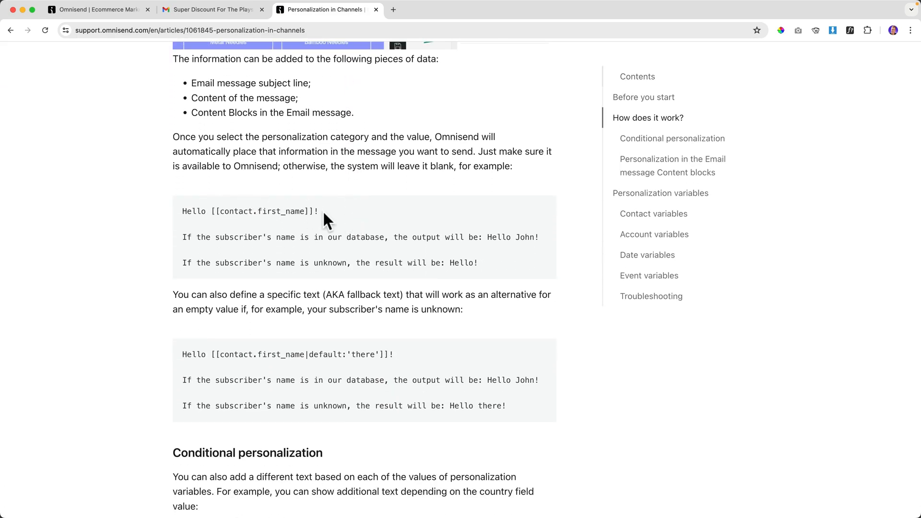
pyautogui.scroll(-3, 323, 211)
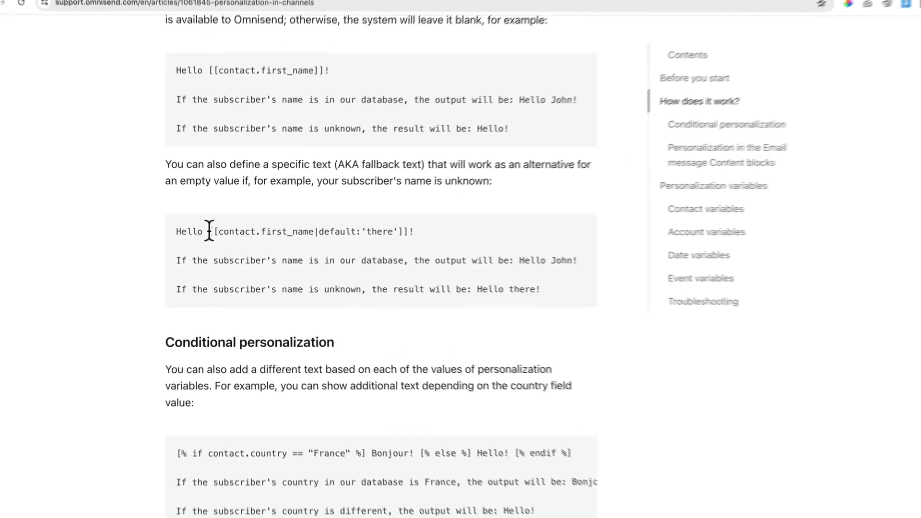
pyautogui.moveTo(209, 231); pyautogui.dragTo(410, 232)
pyautogui.press('super+c')
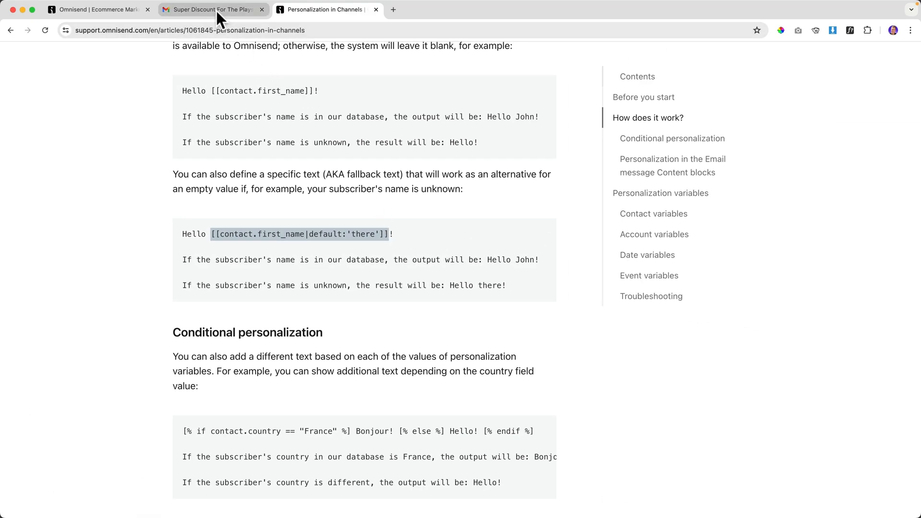
# Back in the email editor, start a new line reading 'Hey' below the first greeting.
pyautogui.click(216, 10)
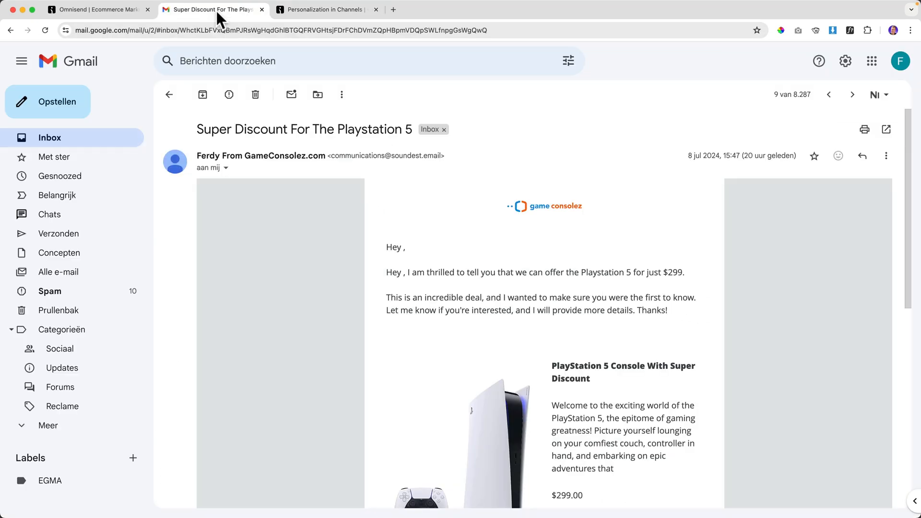
pyautogui.click(110, 9)
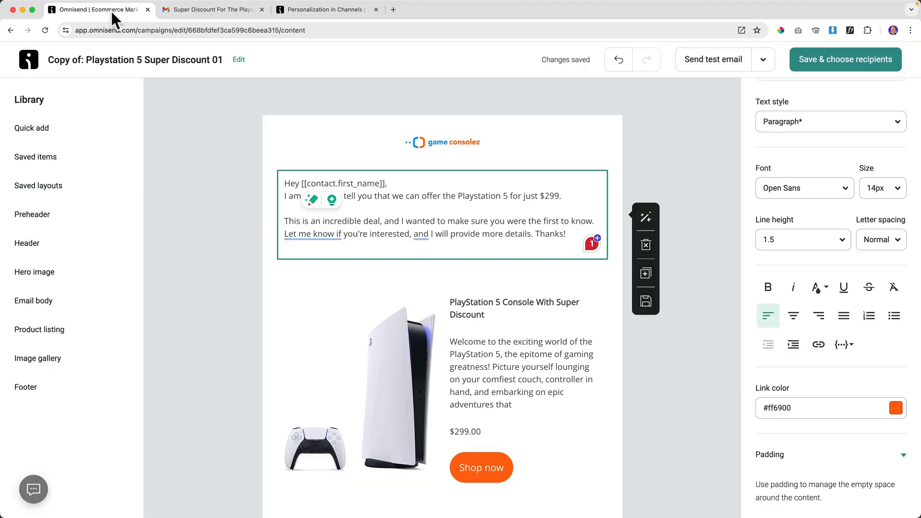
pyautogui.click(407, 183)
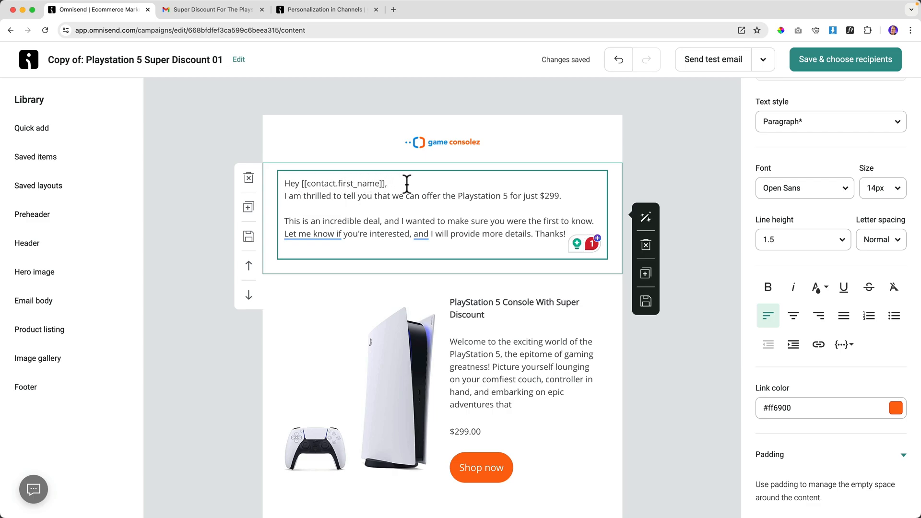
pyautogui.press('Return')
pyautogui.write('Hey')
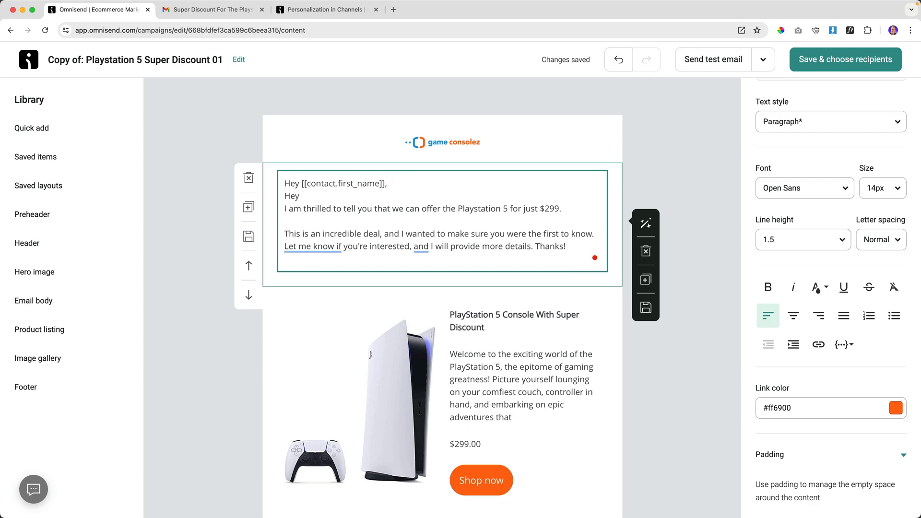
pyautogui.press('super+v')
pyautogui.press('super+z')
# Paste the fallback first-name tag as plain text after 'Hey', followed by a comma.
pyautogui.click(392, 10)
pyautogui.press('super+v')
pyautogui.press('super+a')
pyautogui.press('super+c')
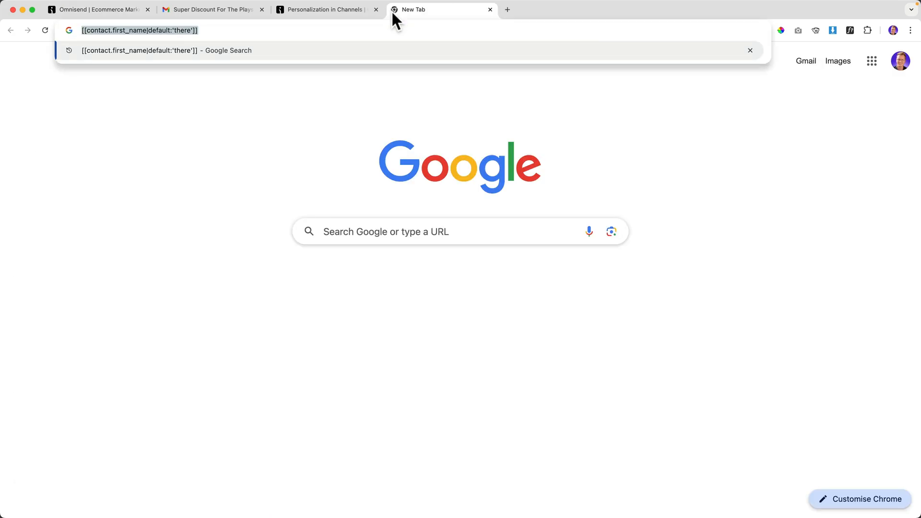
pyautogui.press('super+w')
pyautogui.press('super+v')
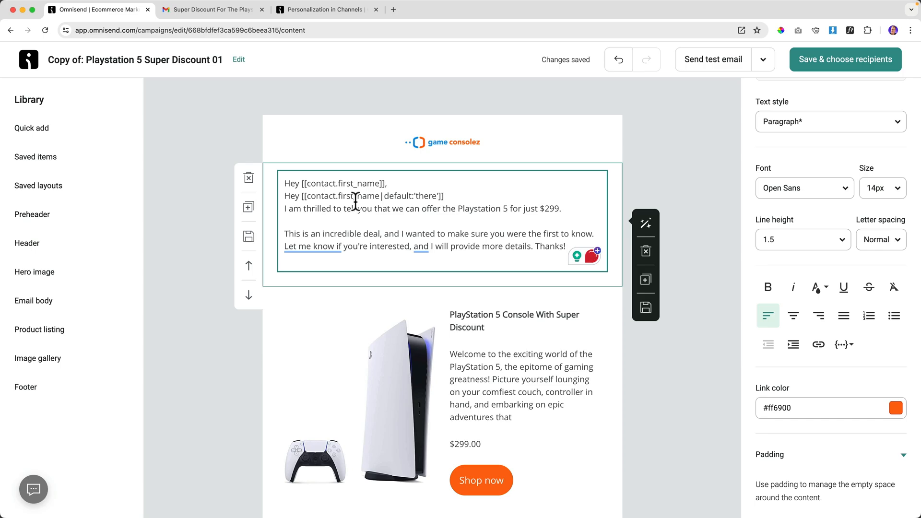
pyautogui.write(',')
# Save the email, send the copied Playstation 5 campaign to All subscribers now, then view campaigns.
pyautogui.click(833, 67)
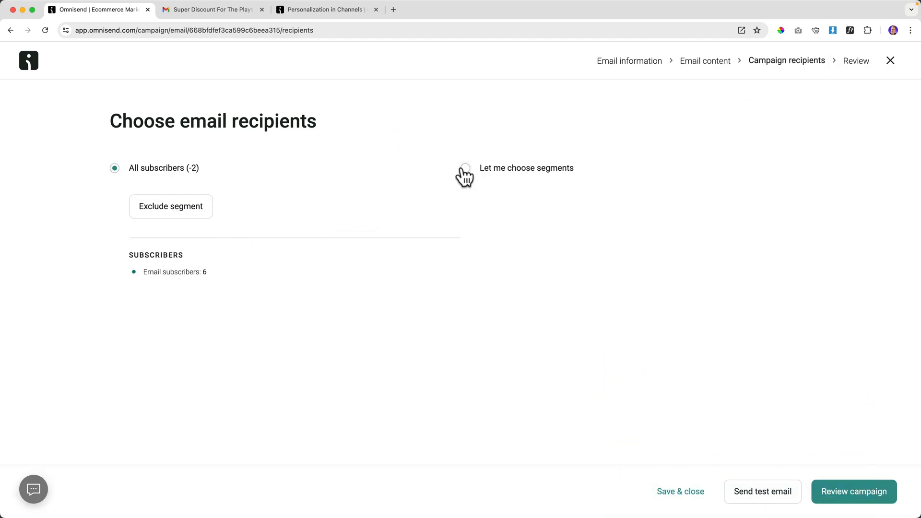
pyautogui.click(845, 493)
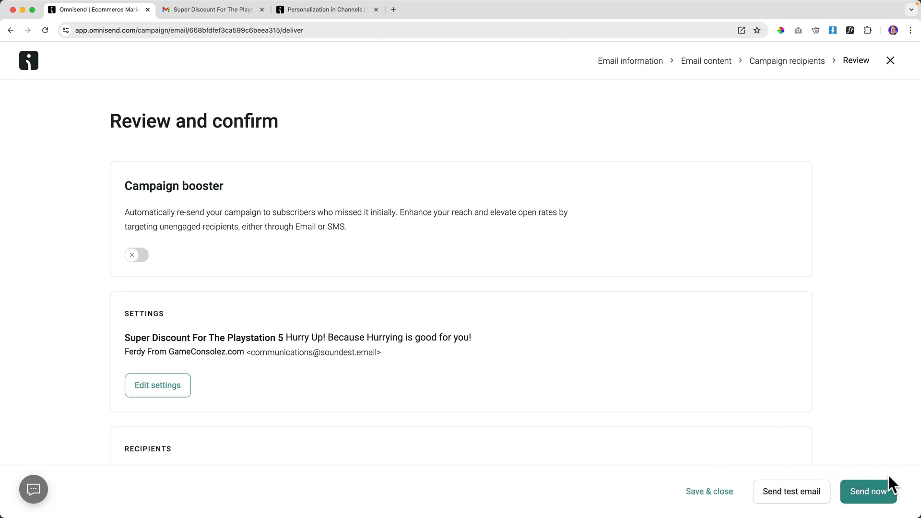
pyautogui.click(870, 490)
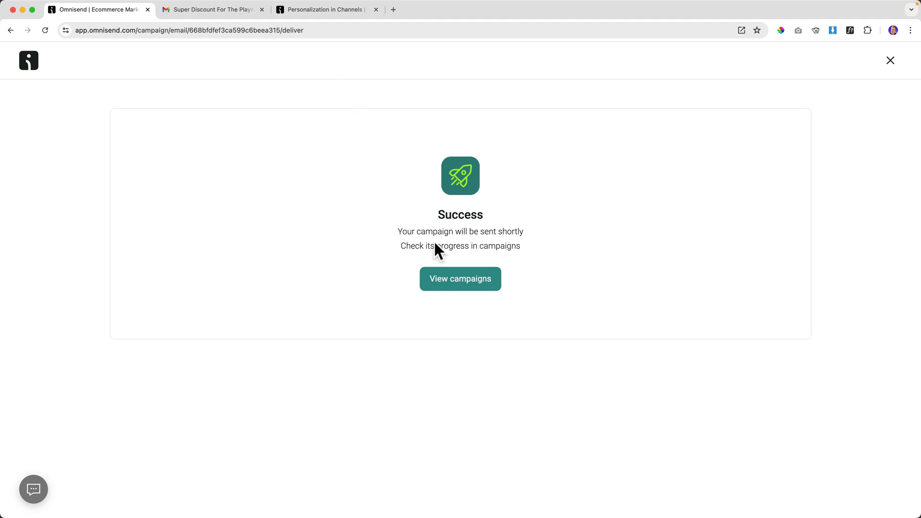
pyautogui.click(465, 286)
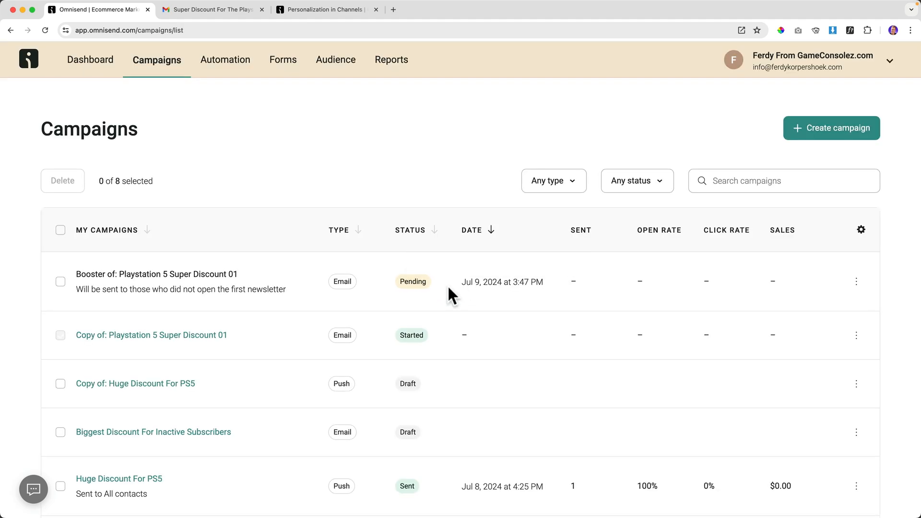
# In Gmail, open the newest Super Discount For The Playstation 5 email and check the second greeting's name.
pyautogui.click(229, 10)
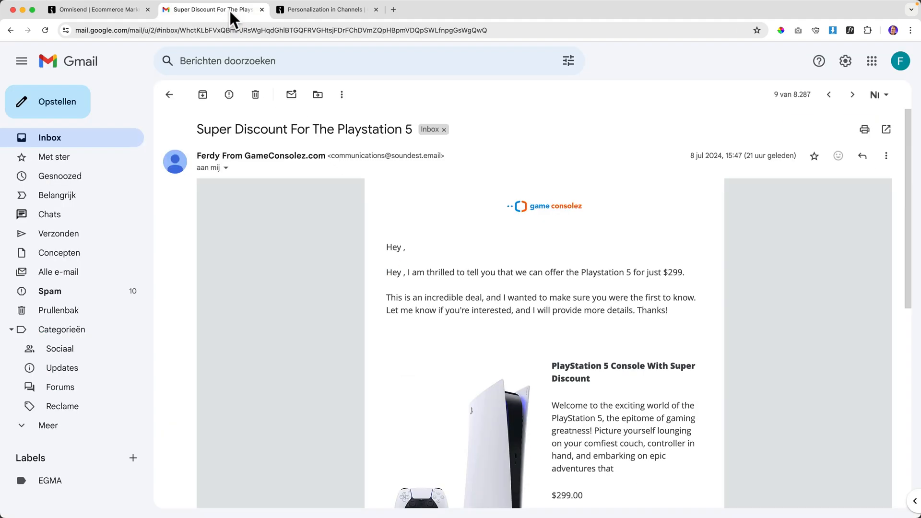
pyautogui.click(103, 139)
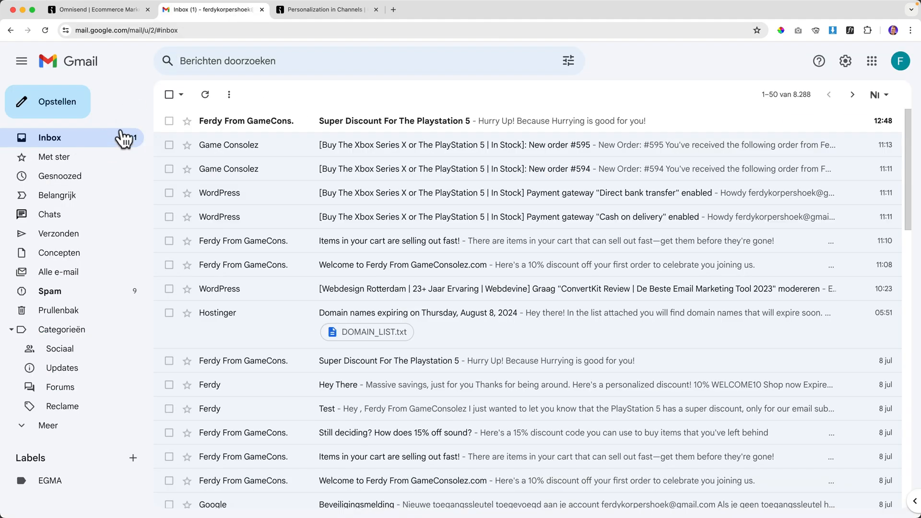
pyautogui.click(278, 128)
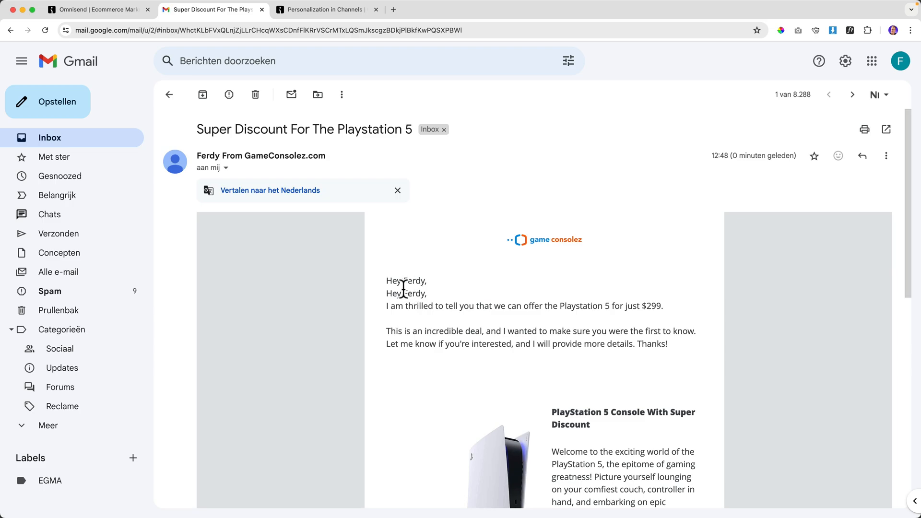
pyautogui.moveTo(412, 294); pyautogui.dragTo(427, 294)
pyautogui.click(427, 294)
# Highlight the greeting name, then reselect the fallback tag example in the Personalization in Channels article.
pyautogui.moveTo(404, 294)
pyautogui.mouseDown()
pyautogui.moveTo(413, 285)
pyautogui.moveTo(421, 293)
pyautogui.mouseUp()
pyautogui.click(323, 10)
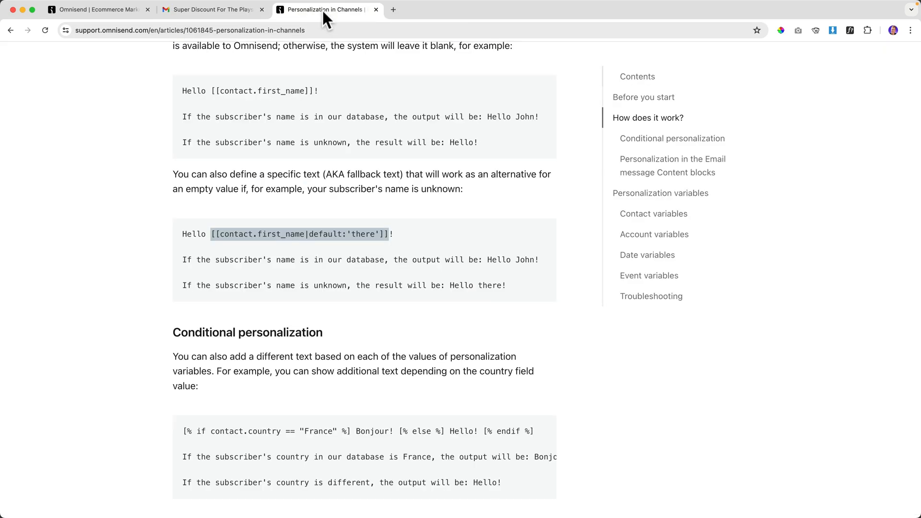
pyautogui.click(347, 234)
pyautogui.moveTo(208, 233); pyautogui.dragTo(425, 231)
pyautogui.click(425, 230)
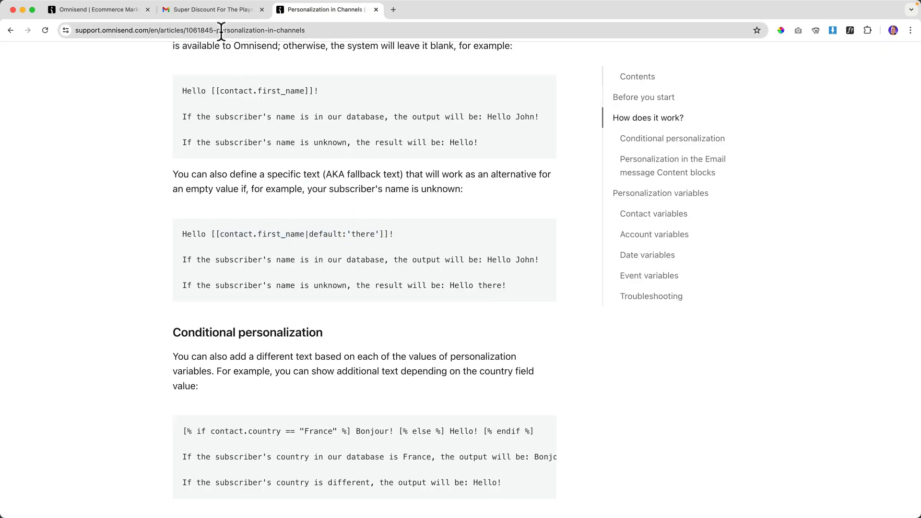
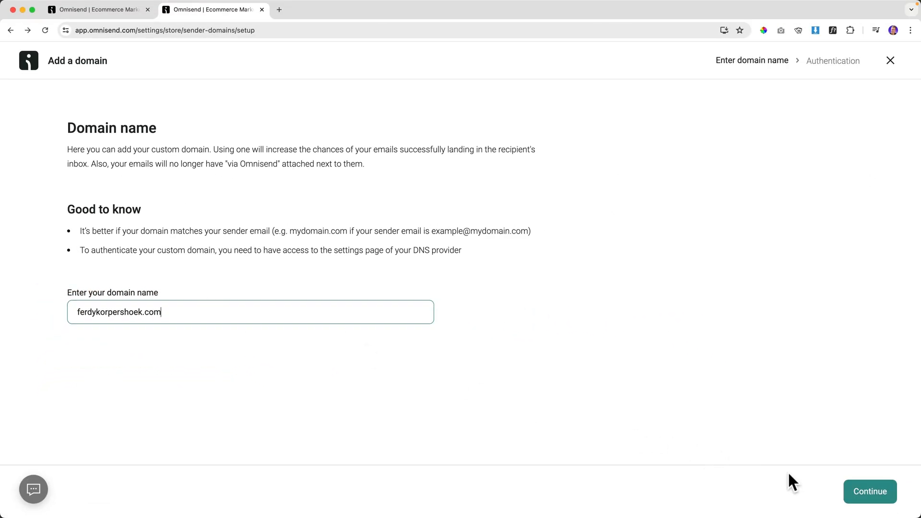
# Submit the custom sender domain to generate its SPF, DKIM and DMARC authentication records.
pyautogui.click(858, 489)
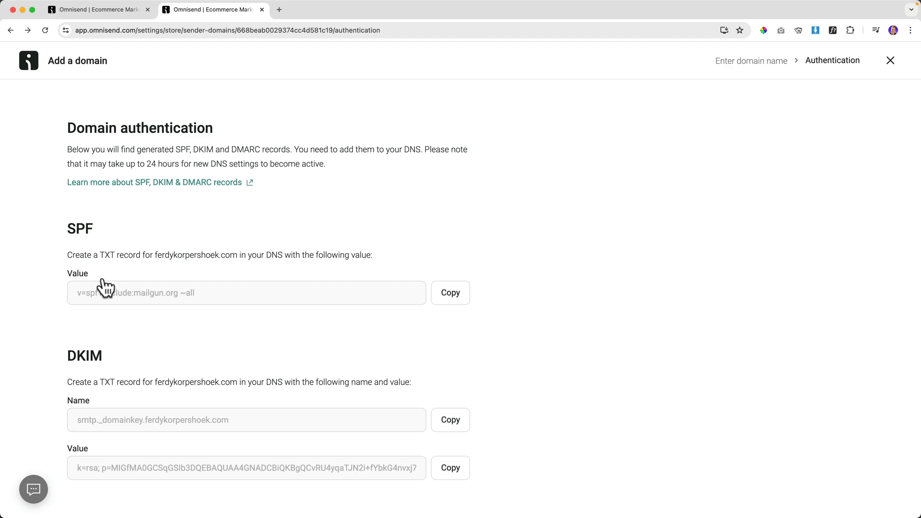
# Copy the SPF value and open SiteGround's DNS Zone Editor on the TXT record form.
pyautogui.click(454, 296)
pyautogui.click(279, 10)
pyautogui.write('site')
pyautogui.press('Return')
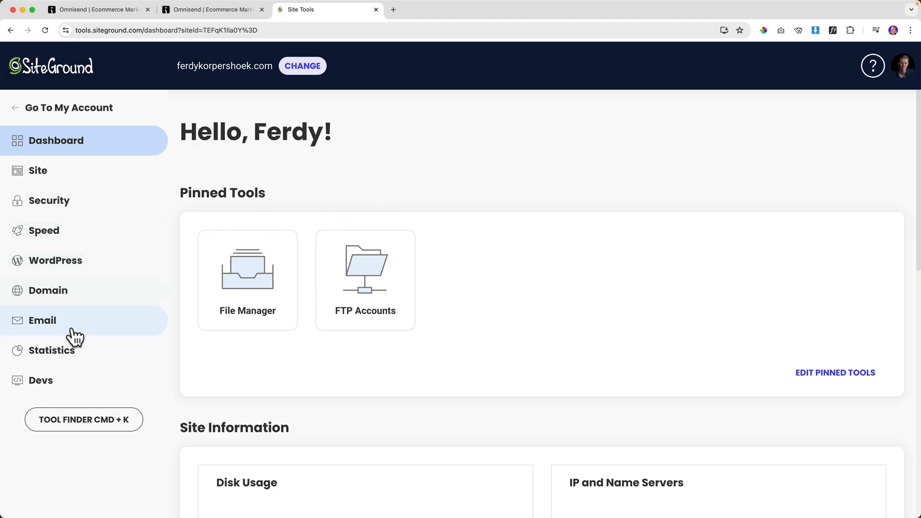
pyautogui.click(66, 297)
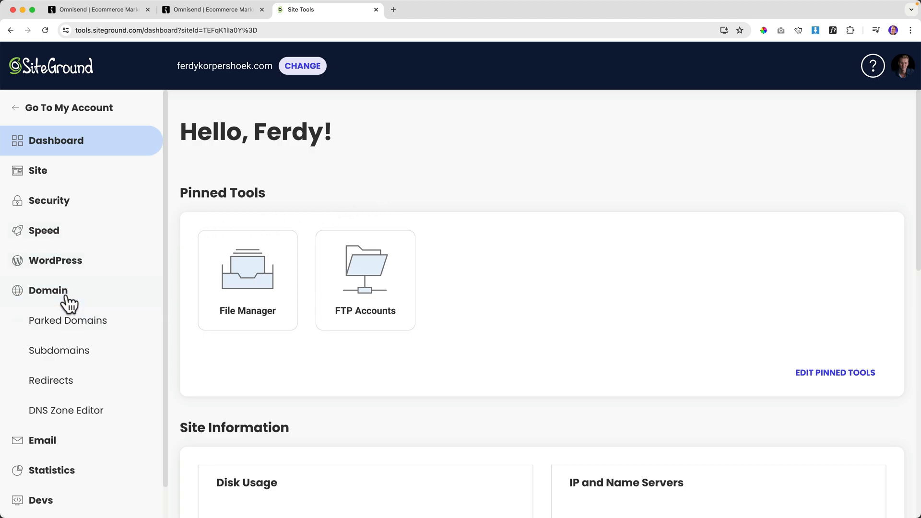
pyautogui.click(70, 417)
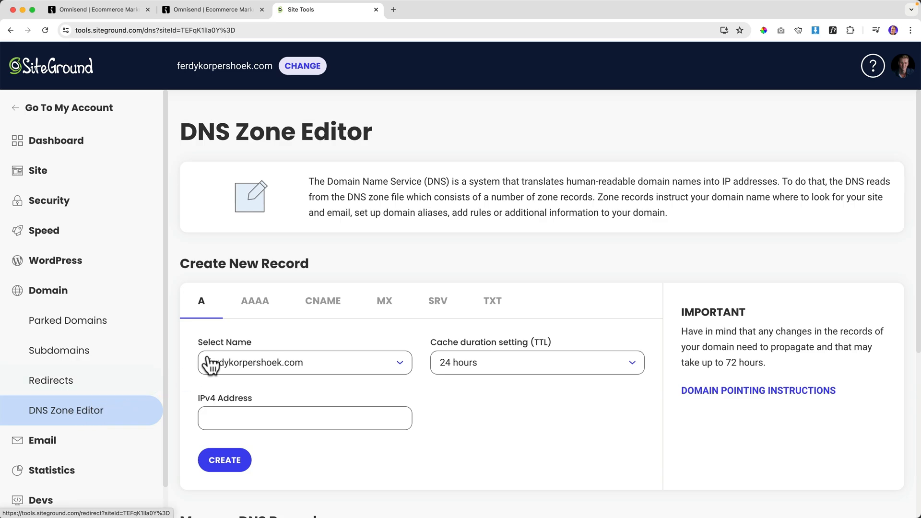
pyautogui.click(494, 304)
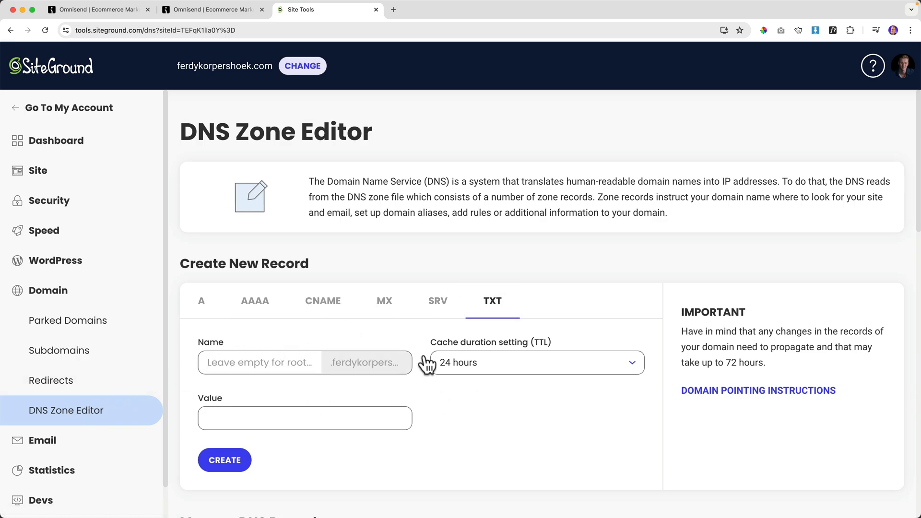
# Create the SPF TXT record with the value from Omnisend.
pyautogui.click(201, 11)
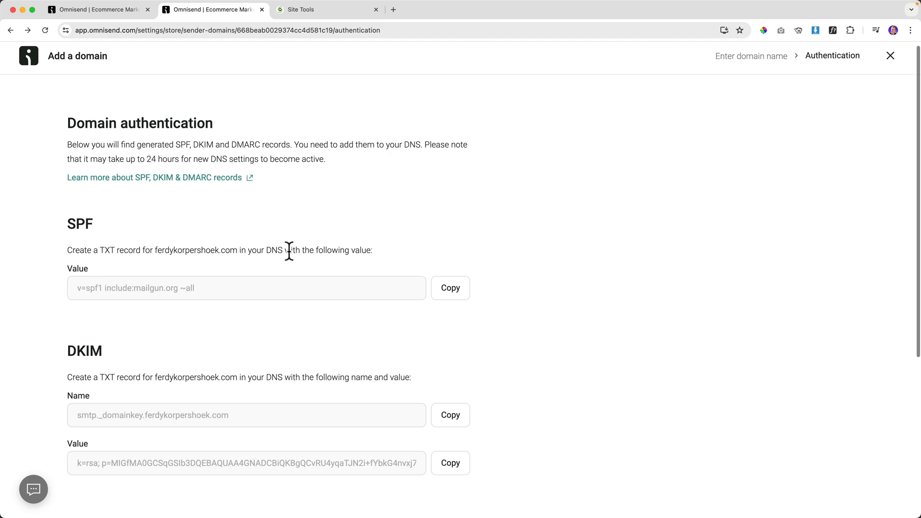
pyautogui.click(301, 10)
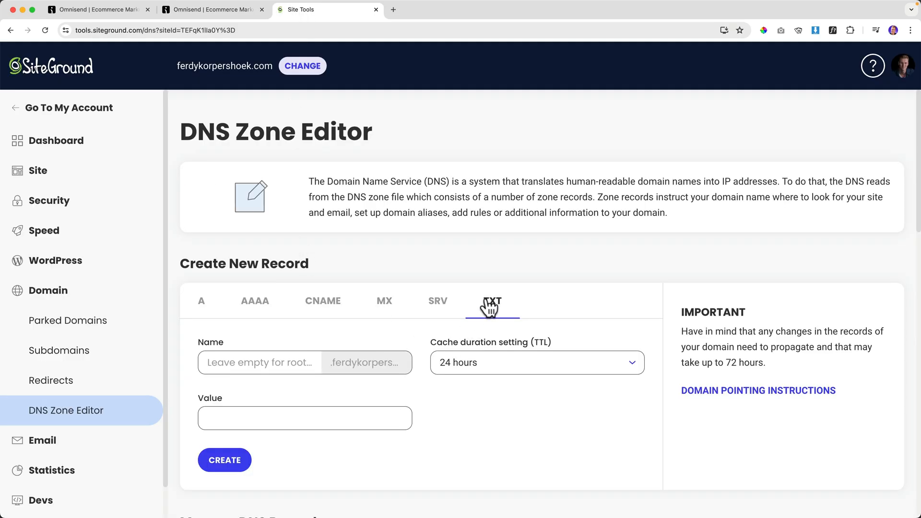
pyautogui.click(241, 362)
pyautogui.click(254, 420)
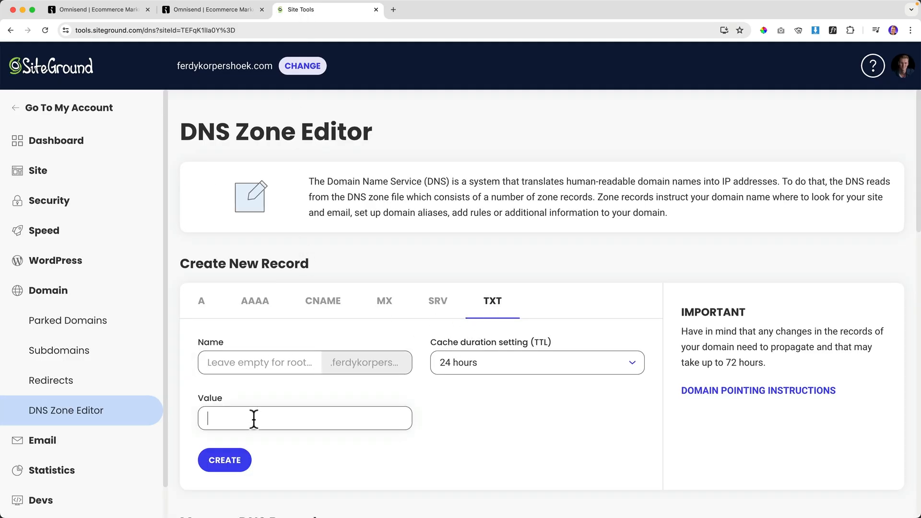
pyautogui.write('v=spf1 include:mailgun.org ~all')
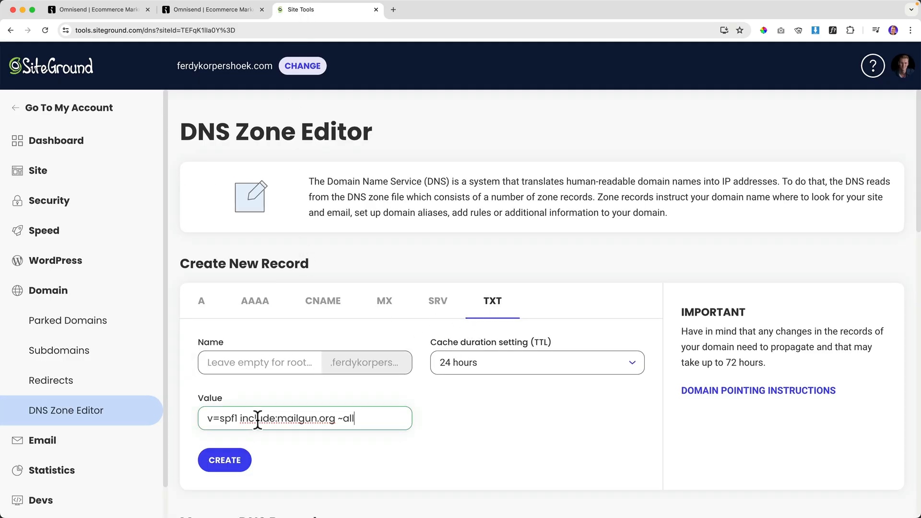
pyautogui.click(231, 459)
# Create the DKIM TXT record using Omnisend's DKIM name and key value.
pyautogui.hotkey('ctrl', 'shift', 'Tab')
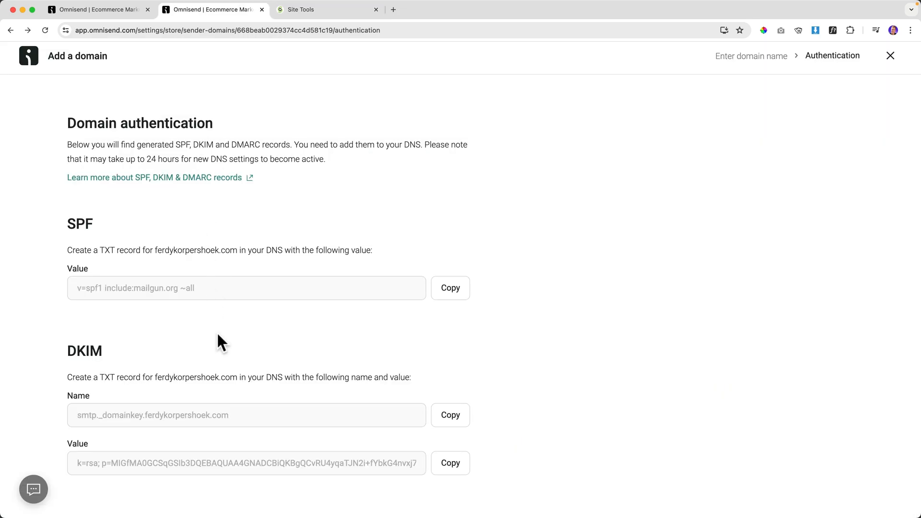
pyautogui.click(450, 415)
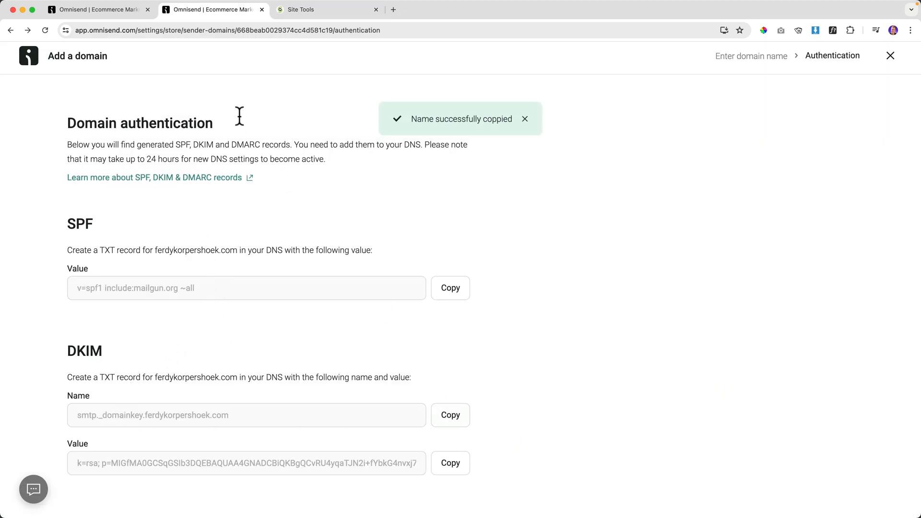
pyautogui.click(288, 14)
pyautogui.click(275, 362)
pyautogui.press('super+v')
pyautogui.click(231, 11)
pyautogui.click(450, 463)
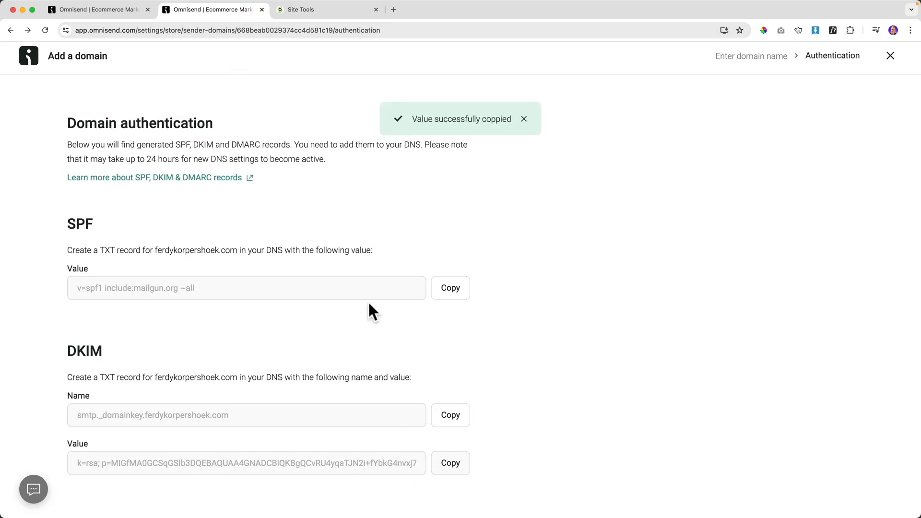
pyautogui.click(302, 11)
pyautogui.tripleClick(251, 412)
pyautogui.press('super+v')
pyautogui.click(232, 462)
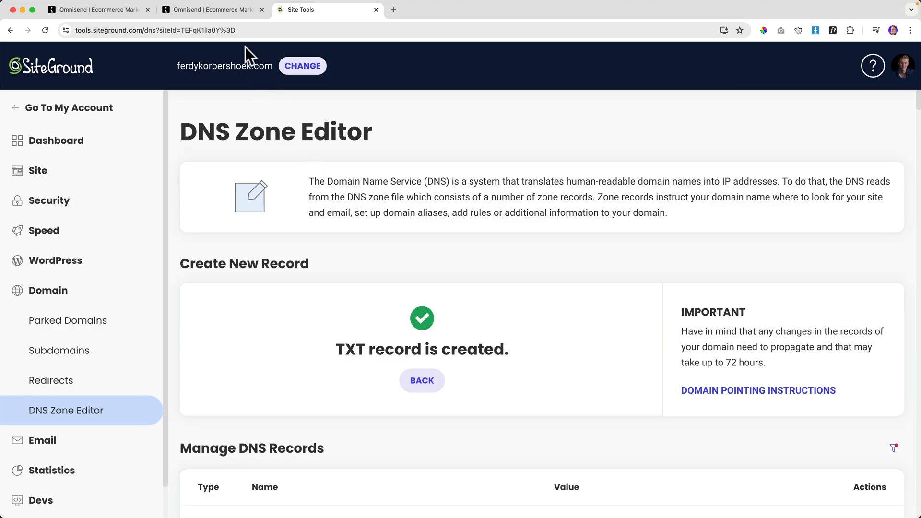
# Create the _dmarc TXT record with value v=DMARC1; p=none; aspf=r; adkim=r;.
pyautogui.click(240, 12)
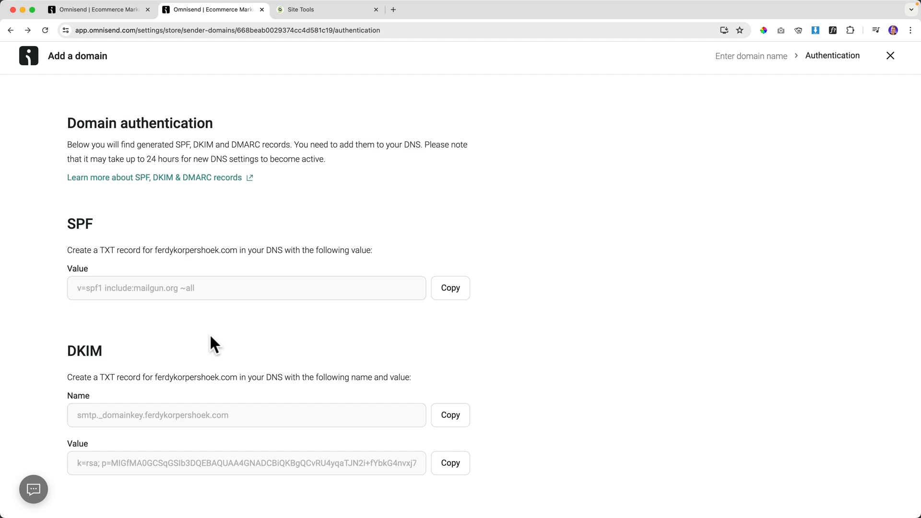
pyautogui.scroll(-5, 210, 336)
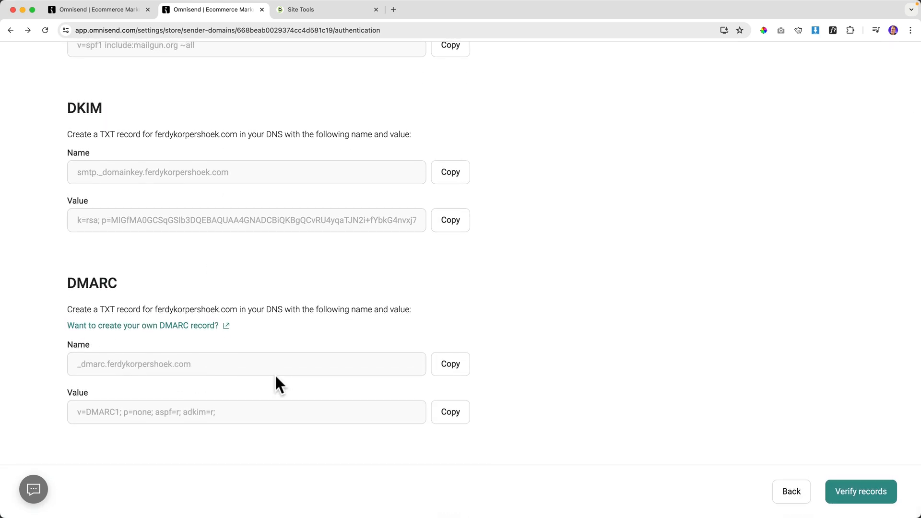
pyautogui.click(449, 370)
pyautogui.click(293, 11)
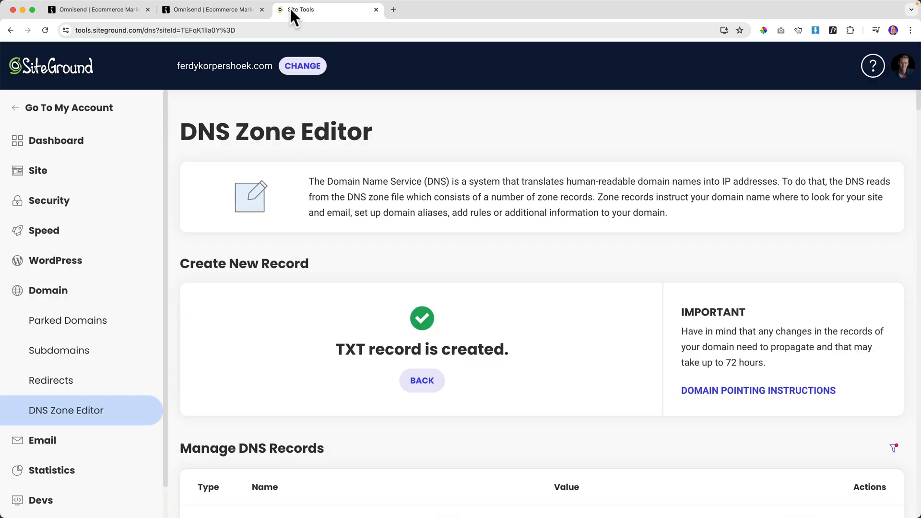
pyautogui.click(431, 382)
pyautogui.press('super+v')
pyautogui.click(235, 10)
pyautogui.click(456, 418)
pyautogui.click(323, 14)
pyautogui.click(255, 420)
pyautogui.press('super+v')
pyautogui.click(224, 461)
# Verify records in Omnisend and confirm SPF, DKIM and DMARC all show Verified.
pyautogui.click(239, 15)
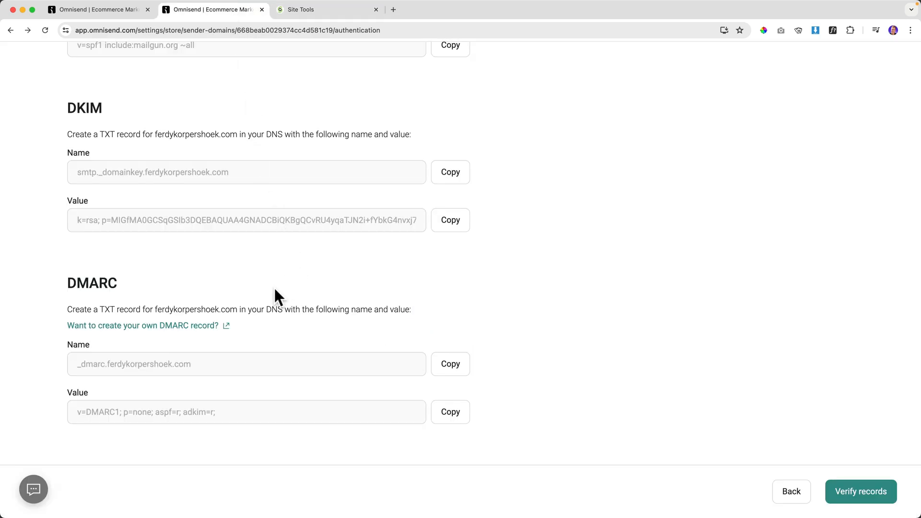
pyautogui.scroll(5, 274, 292)
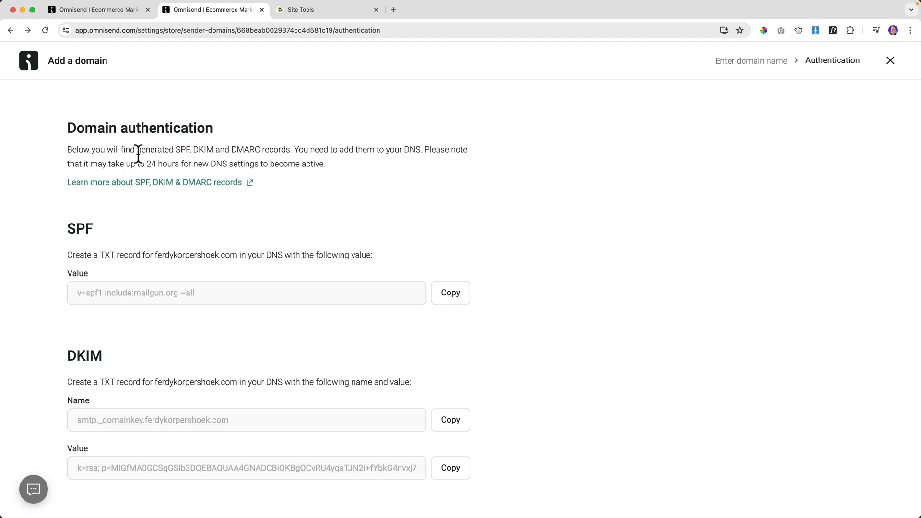
pyautogui.scroll(-5, 571, 214)
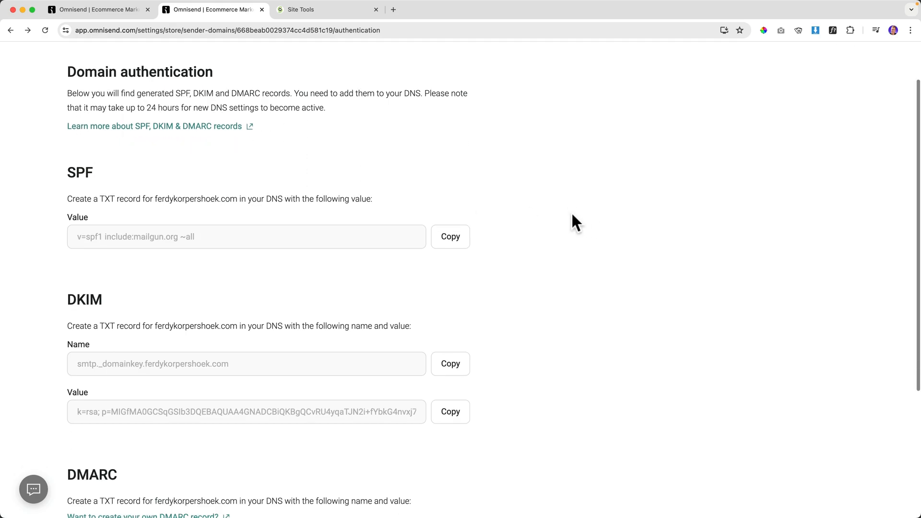
pyautogui.click(859, 494)
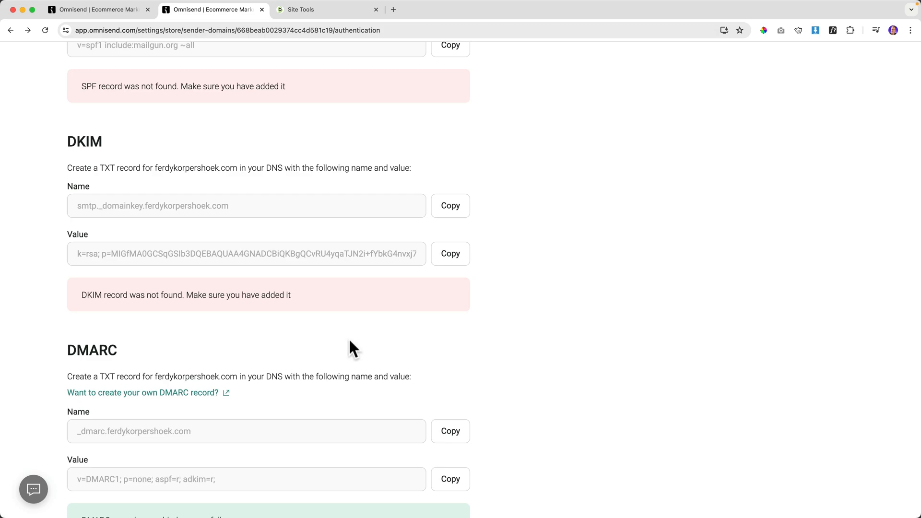
pyautogui.scroll(-3, 195, 326)
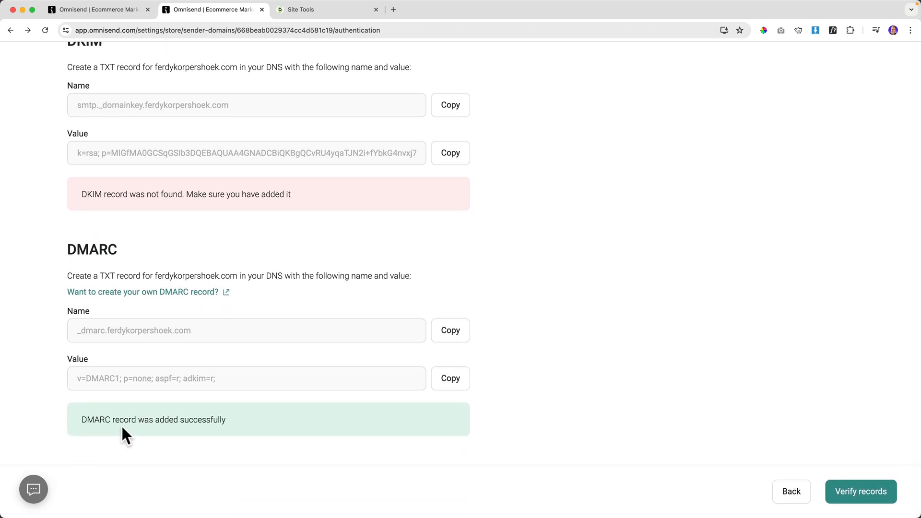
pyautogui.scroll(2, 245, 360)
pyautogui.scroll(5, 202, 284)
pyautogui.scroll(-3, 214, 322)
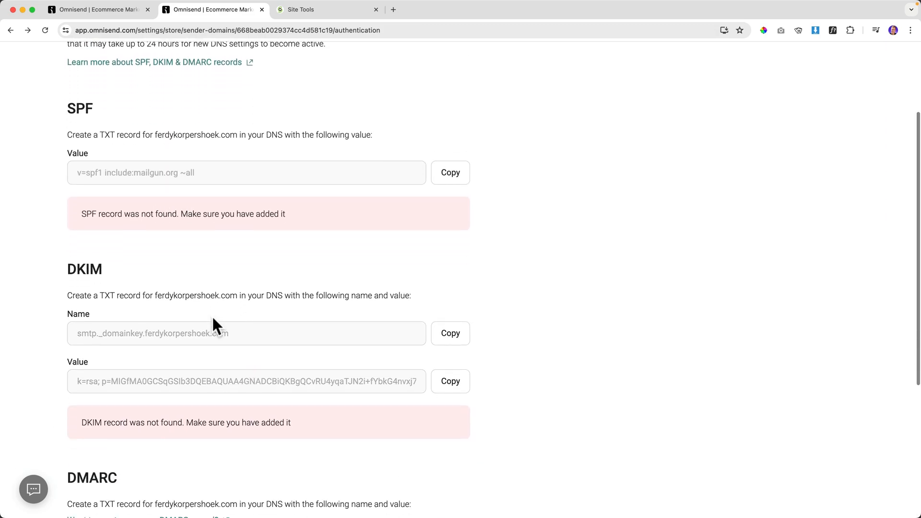
pyautogui.scroll(4, 220, 319)
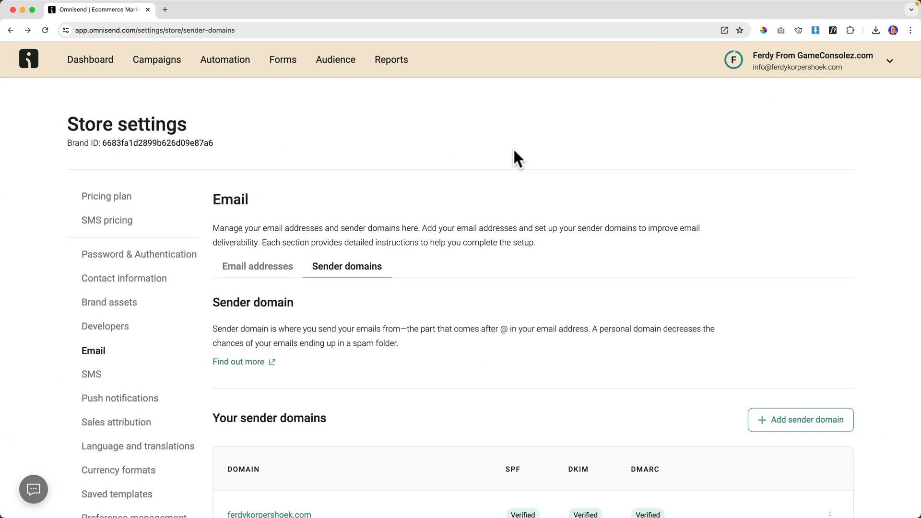
# Create a new regular email campaign from the Campaigns page, reaching the Email information step.
pyautogui.scroll(-3, 445, 156)
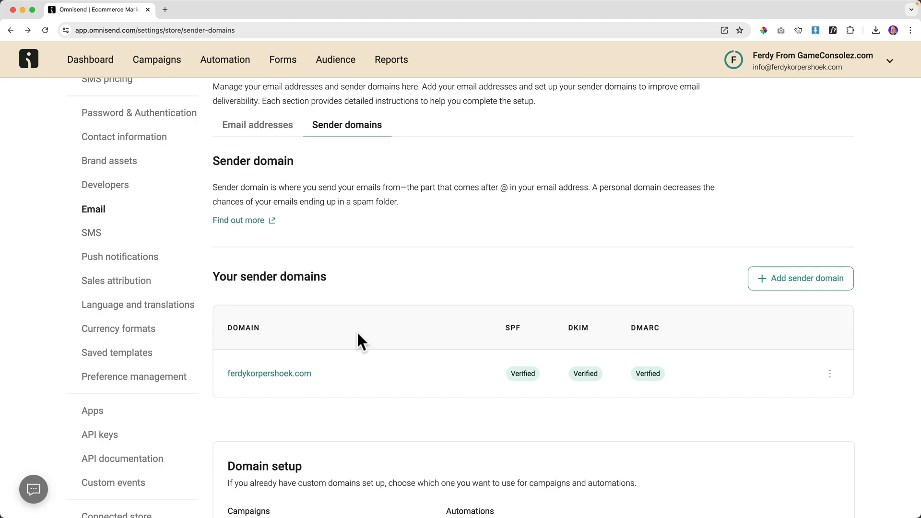
pyautogui.scroll(3, 359, 342)
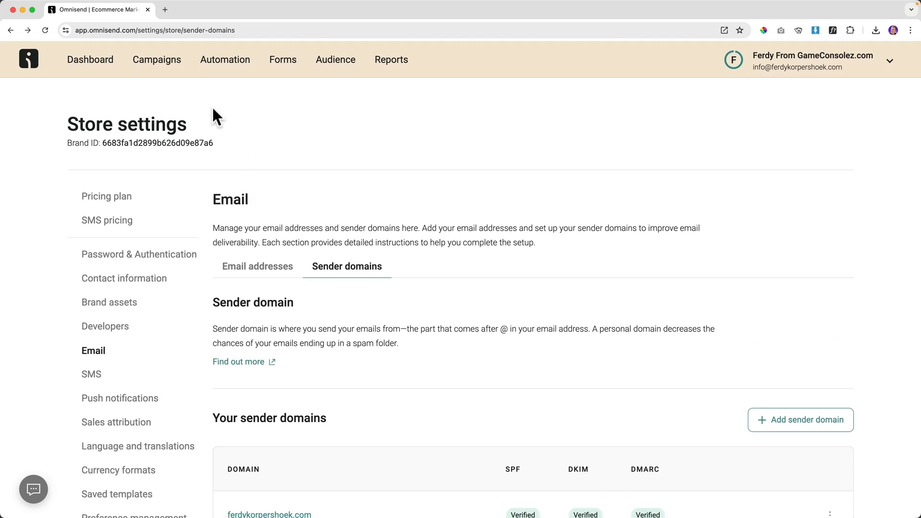
pyautogui.click(166, 71)
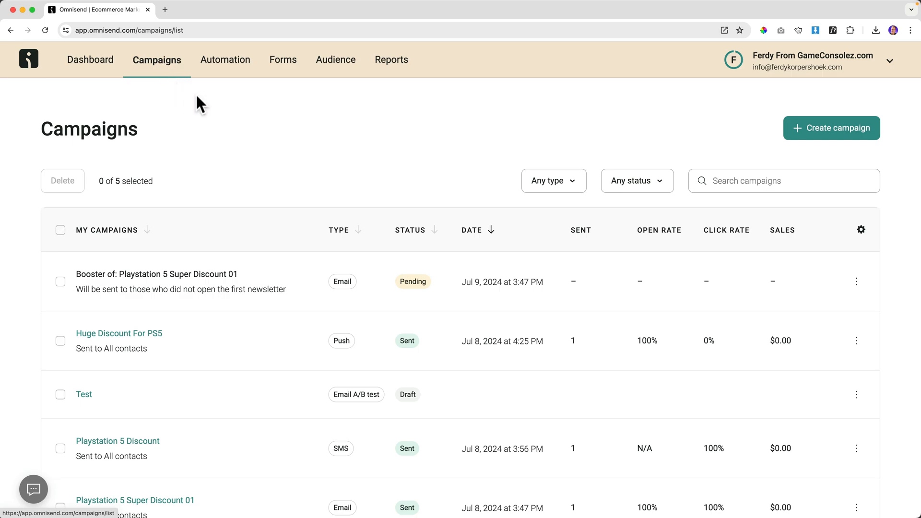
pyautogui.click(832, 137)
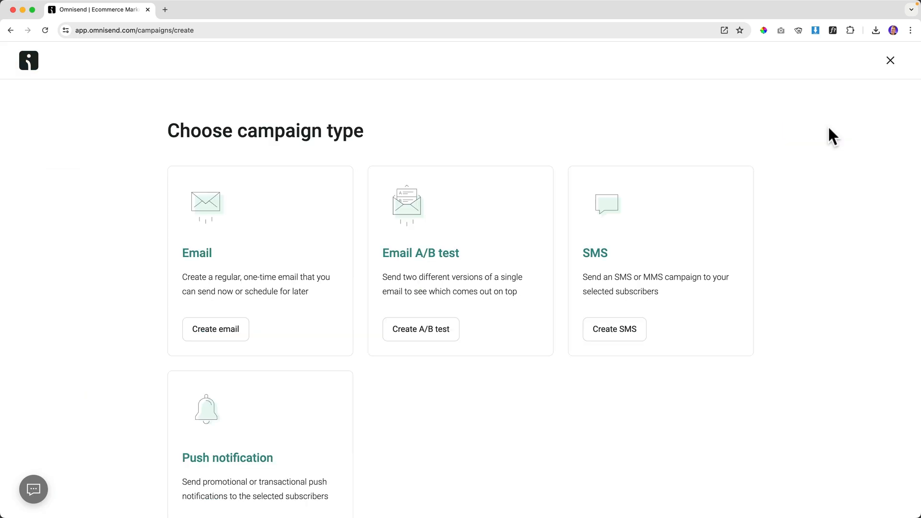
pyautogui.click(221, 332)
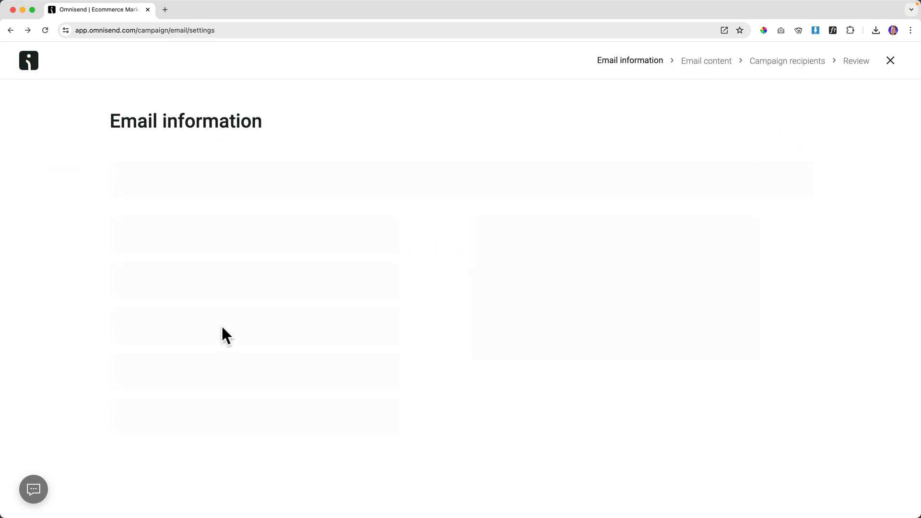
pyautogui.scroll(-3, 299, 113)
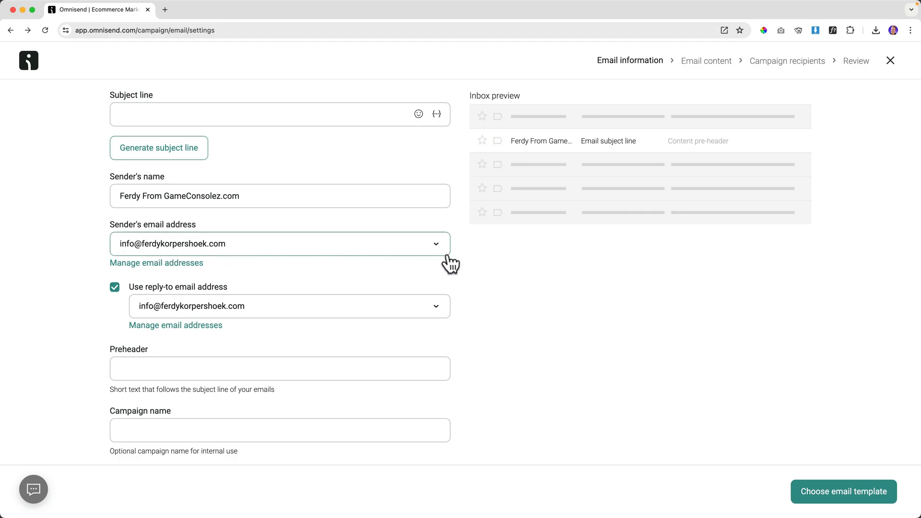
# In a new Gmail tab, open the Test email and check the sender's address.
pyautogui.click(165, 10)
pyautogui.write('gma')
pyautogui.press('Return')
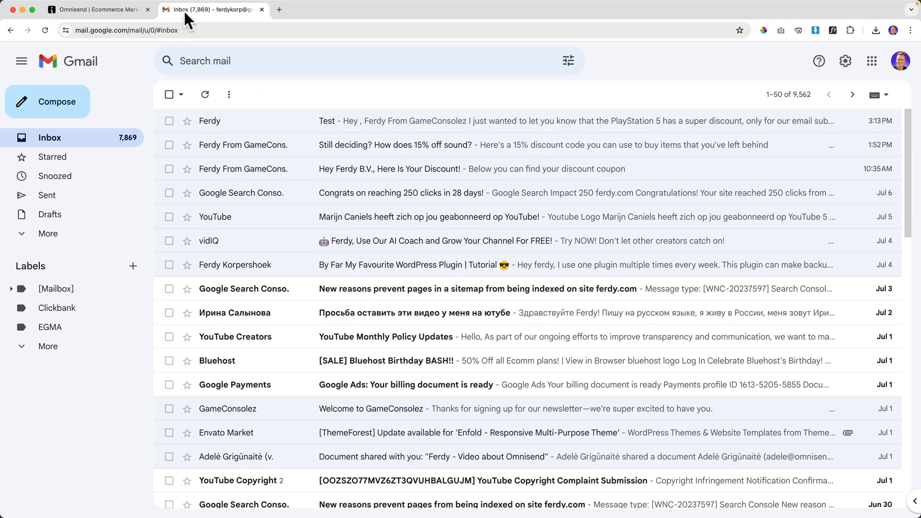
pyautogui.click(216, 120)
pyautogui.moveTo(224, 156); pyautogui.dragTo(331, 156)
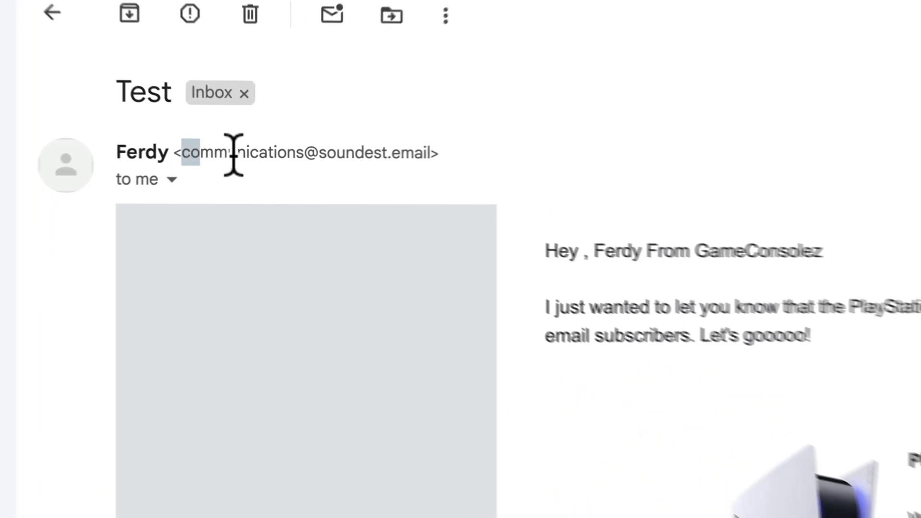
pyautogui.click(453, 151)
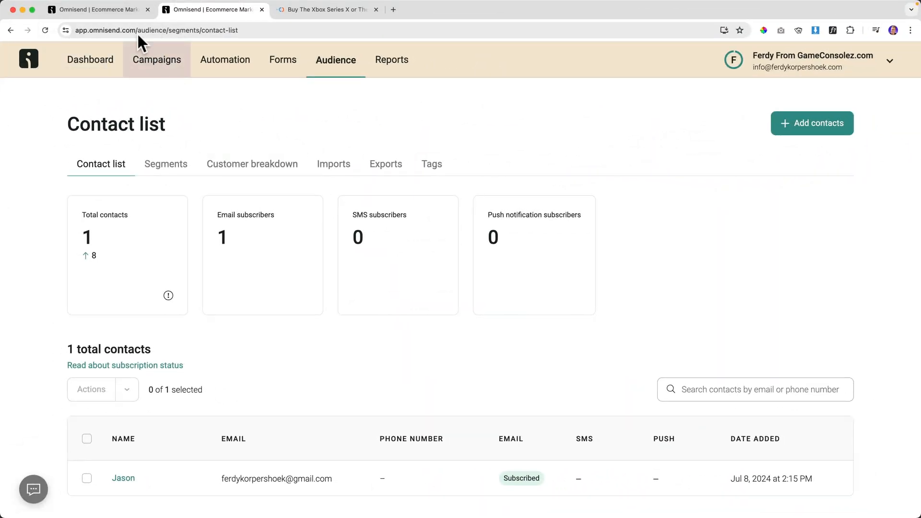
# Back in the Omnisend tab, go to the Audience contact list.
pyautogui.click(120, 11)
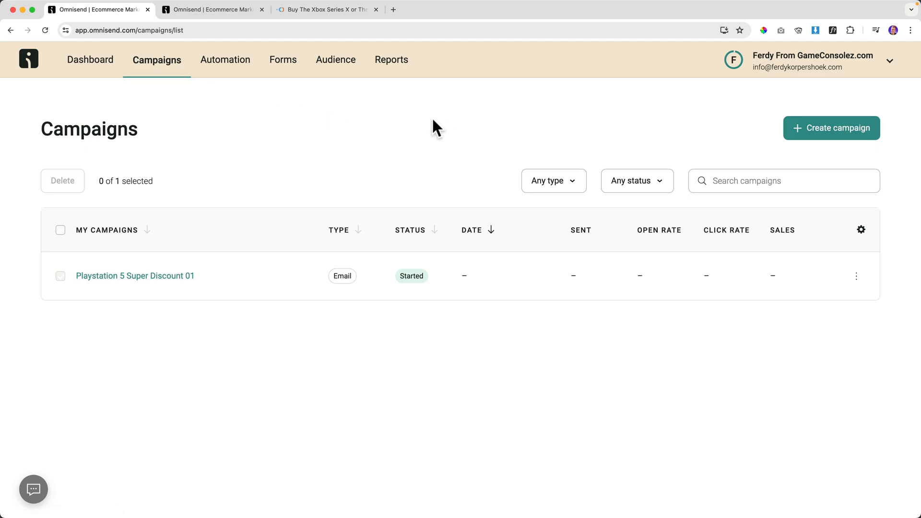
pyautogui.click(332, 73)
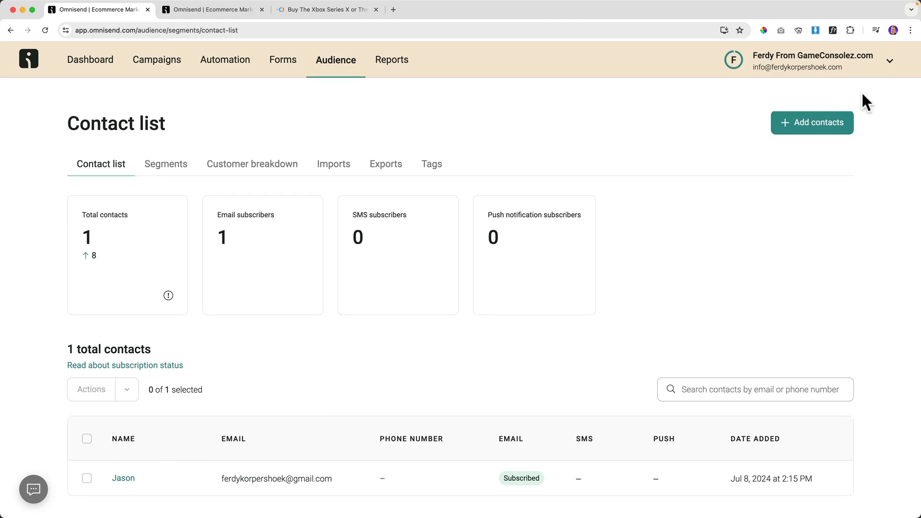
# Add a single contact manually and enter the subscriber's email address.
pyautogui.click(809, 131)
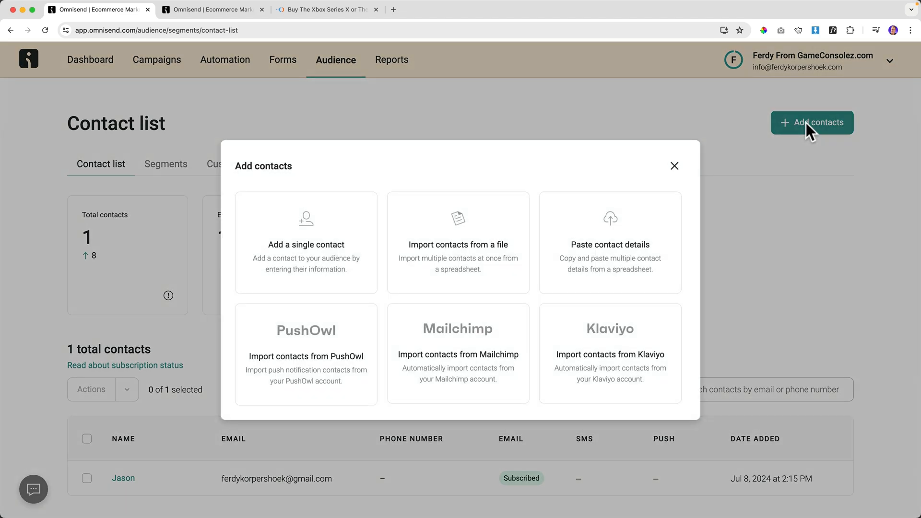
pyautogui.click(316, 247)
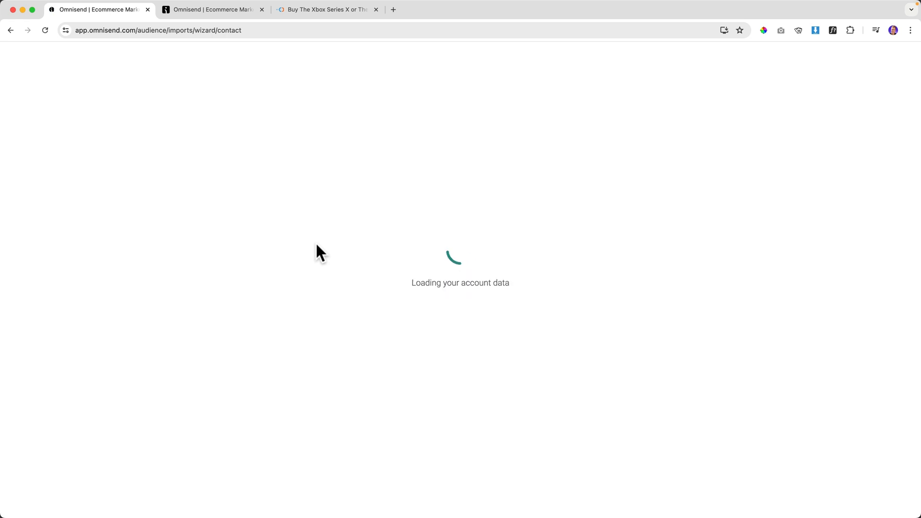
pyautogui.click(235, 282)
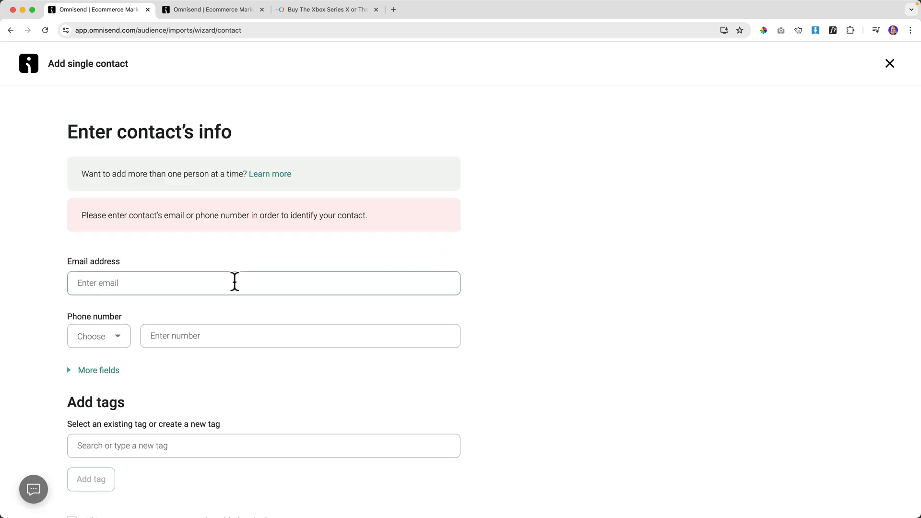
pyautogui.press('Tab')
pyautogui.press('Tab')
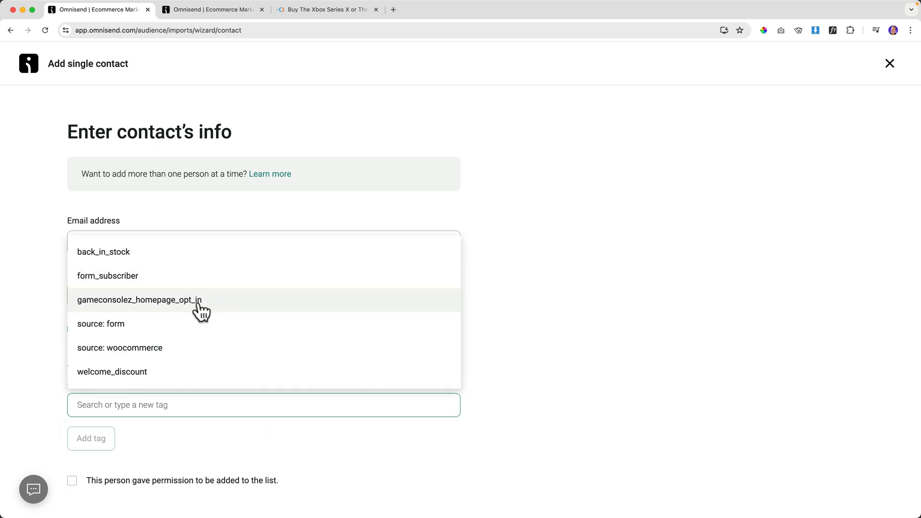
pyautogui.click(166, 214)
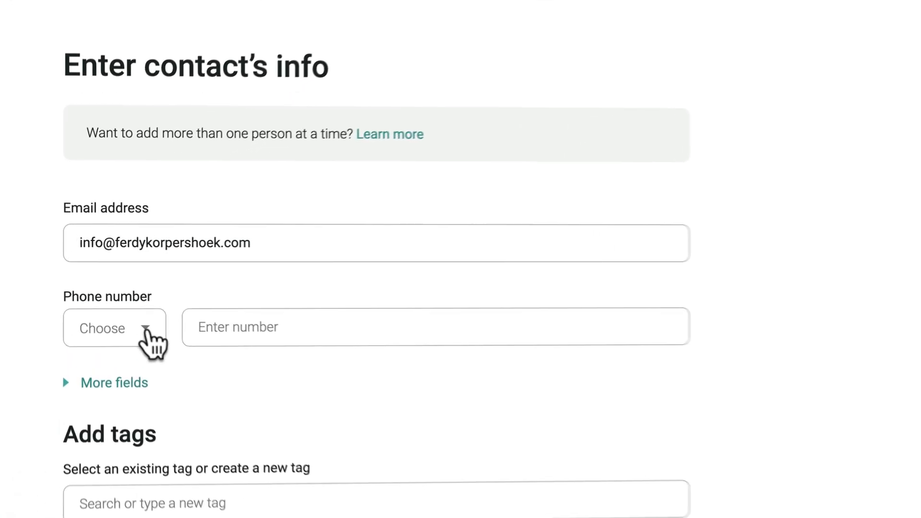
# Enter the subscriber's phone number with the Netherlands +31 country code.
pyautogui.click(145, 331)
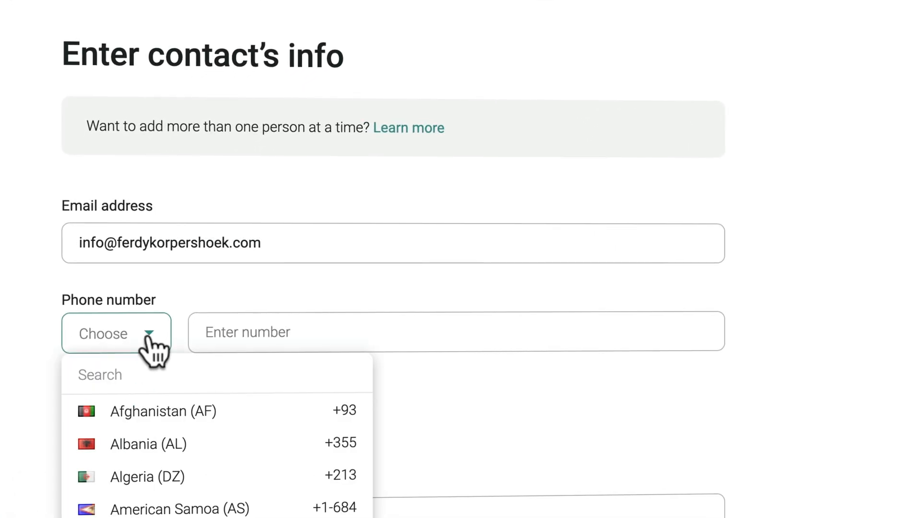
pyautogui.click(142, 375)
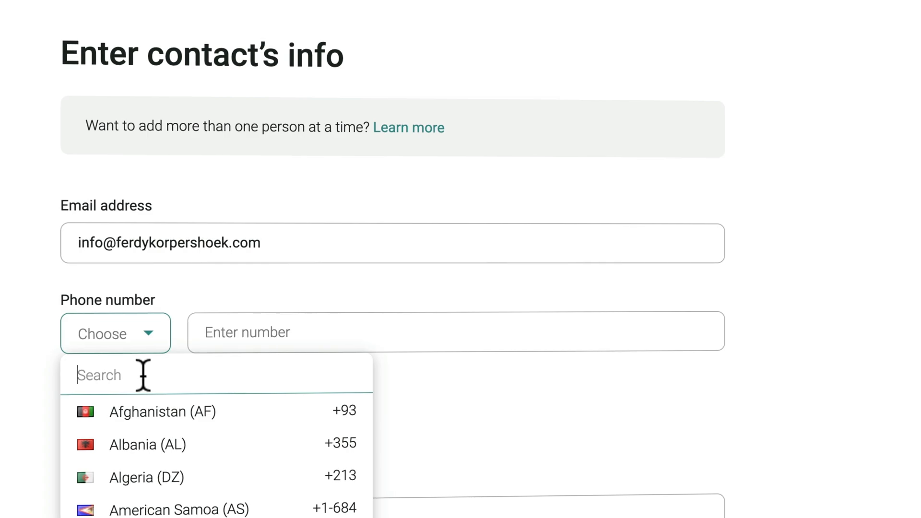
pyautogui.write('NL')
pyautogui.click(96, 477)
pyautogui.click(262, 336)
pyautogui.write('•••••••••')
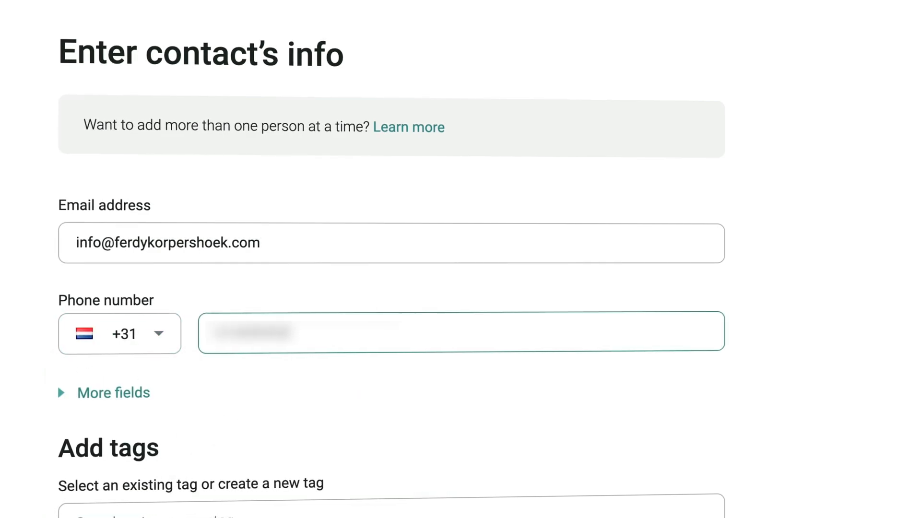
# Fill in the contact's first name, confirm permission, and add the subscriber.
pyautogui.click(136, 396)
pyautogui.click(179, 470)
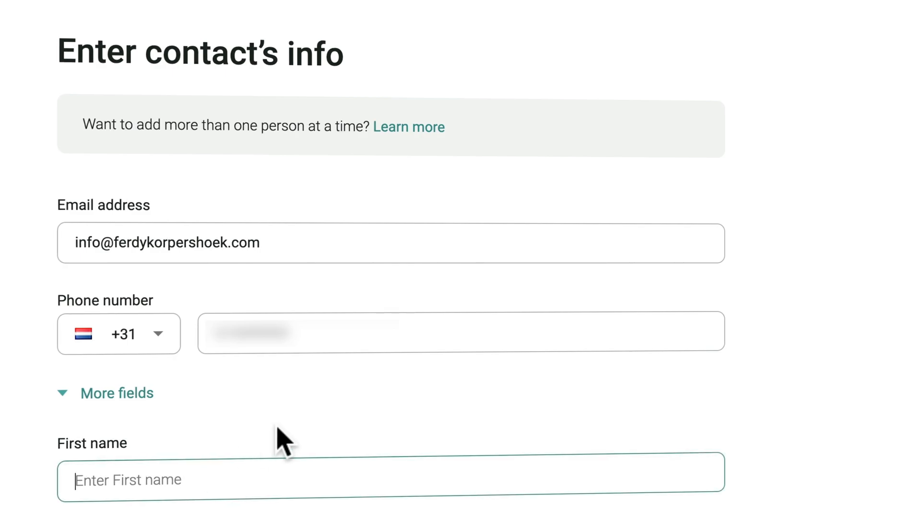
pyautogui.scroll(-3, 284, 439)
pyautogui.write('Ferdy')
pyautogui.scroll(-10, 282, 438)
pyautogui.scroll(-7, 287, 439)
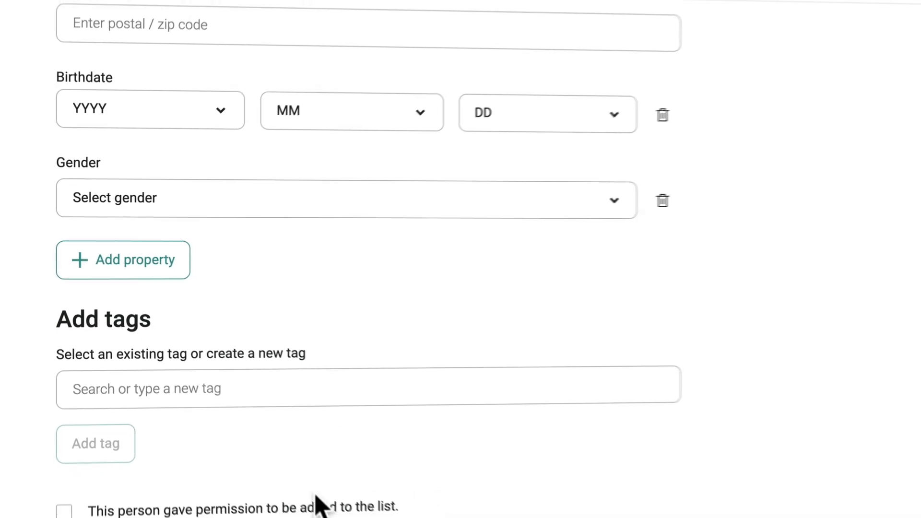
pyautogui.click(71, 427)
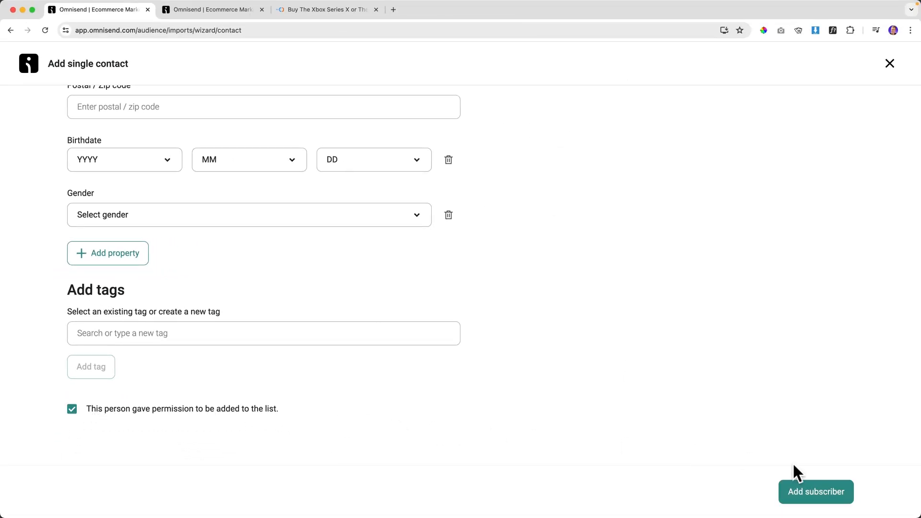
pyautogui.click(820, 494)
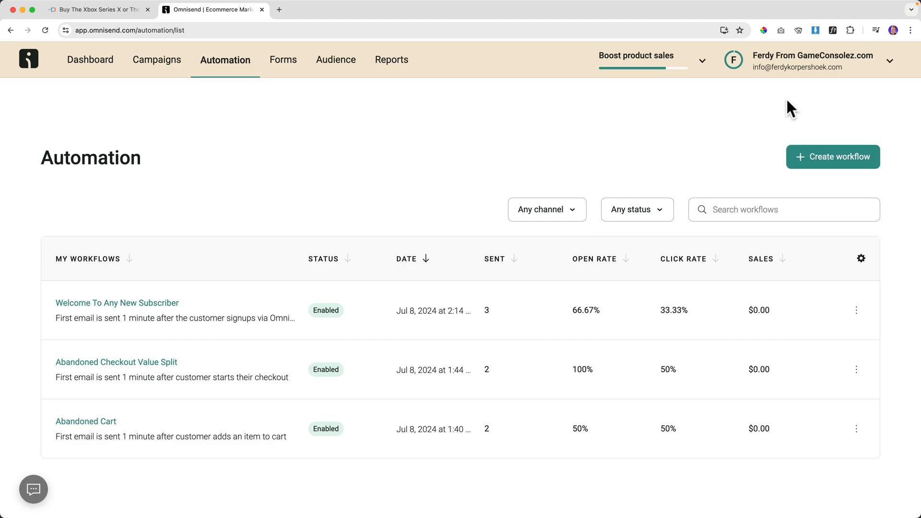
# Check the account dropdown: 490 of 500 free emails and $1.00 free SMS credit left.
pyautogui.click(889, 63)
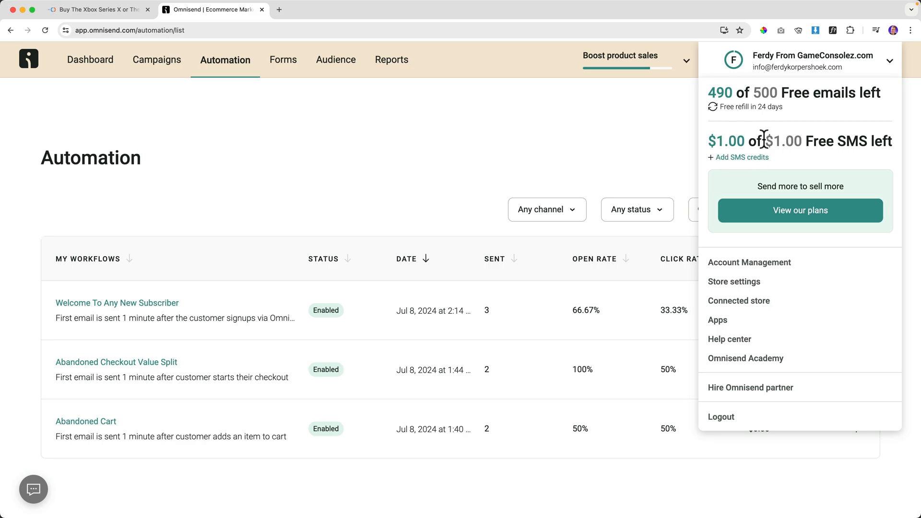
pyautogui.moveTo(710, 141); pyautogui.dragTo(779, 144)
pyautogui.click(779, 144)
# Generate a US sending phone number in Store settings > SMS, now marked Needs verification.
pyautogui.click(750, 288)
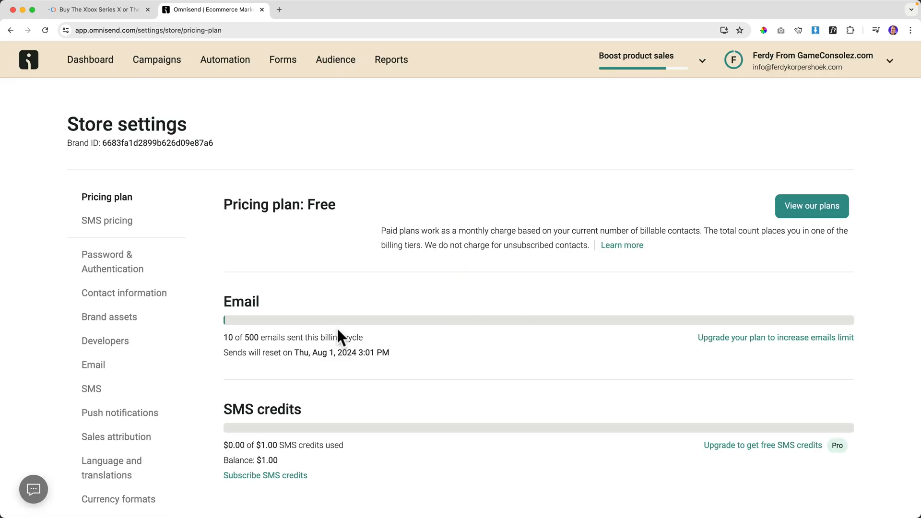
pyautogui.click(94, 390)
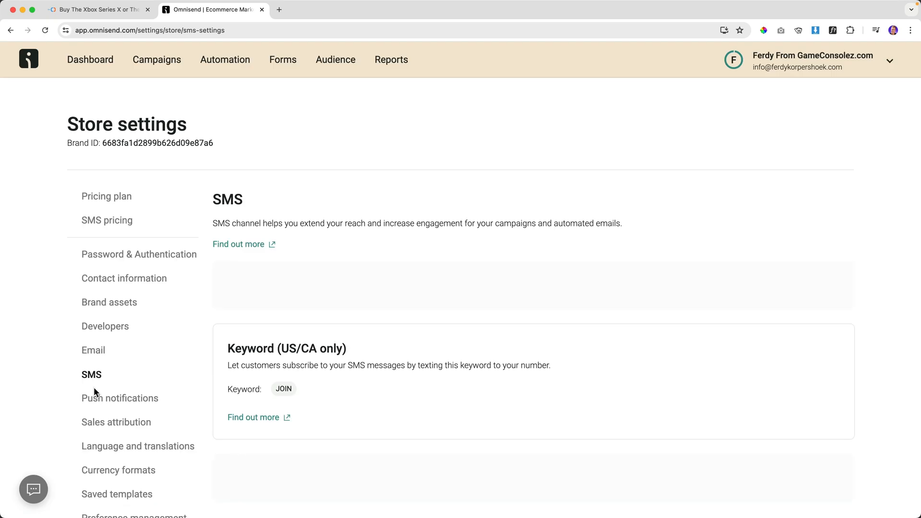
pyautogui.scroll(-3, 304, 301)
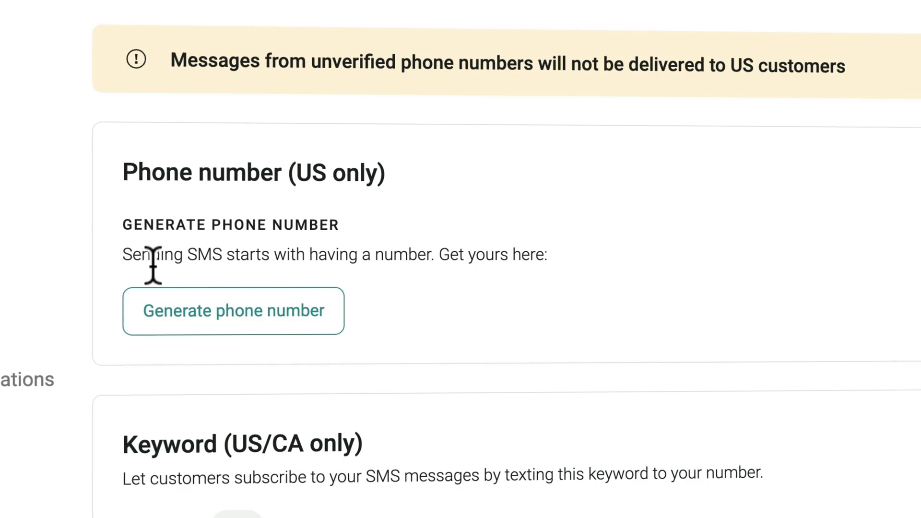
pyautogui.click(238, 315)
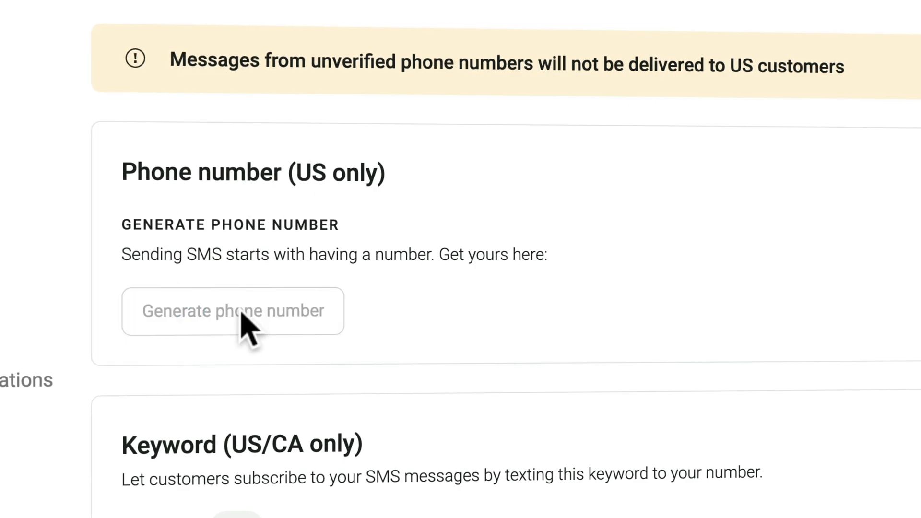
pyautogui.moveTo(235, 229); pyautogui.dragTo(346, 235)
pyautogui.click(346, 235)
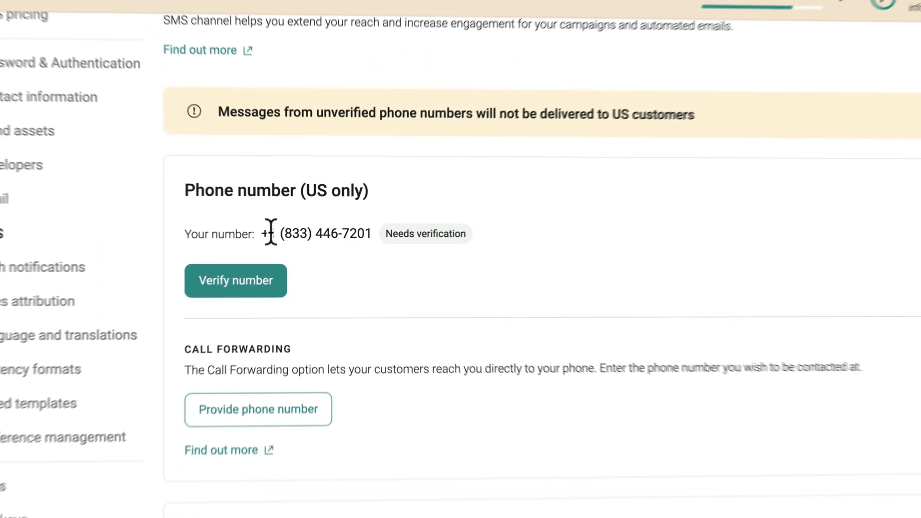
pyautogui.click(253, 291)
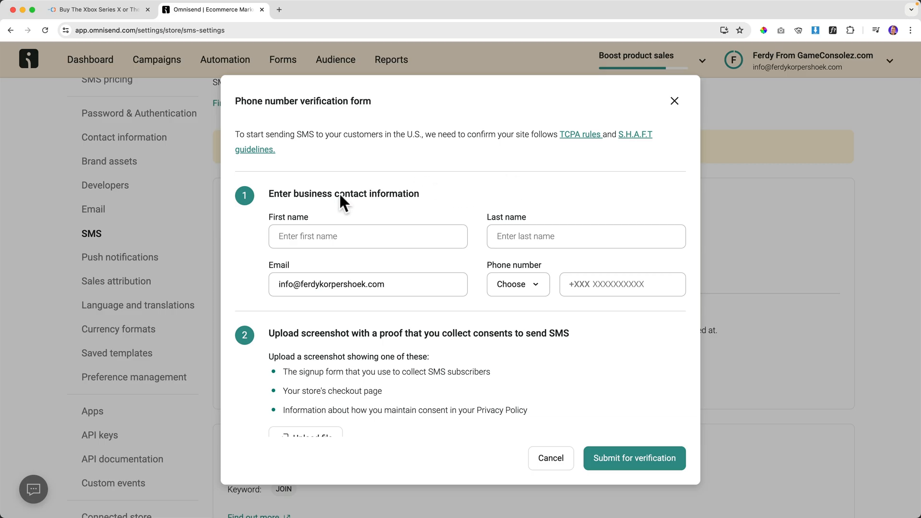
pyautogui.scroll(-3, 399, 331)
pyautogui.scroll(3, 398, 331)
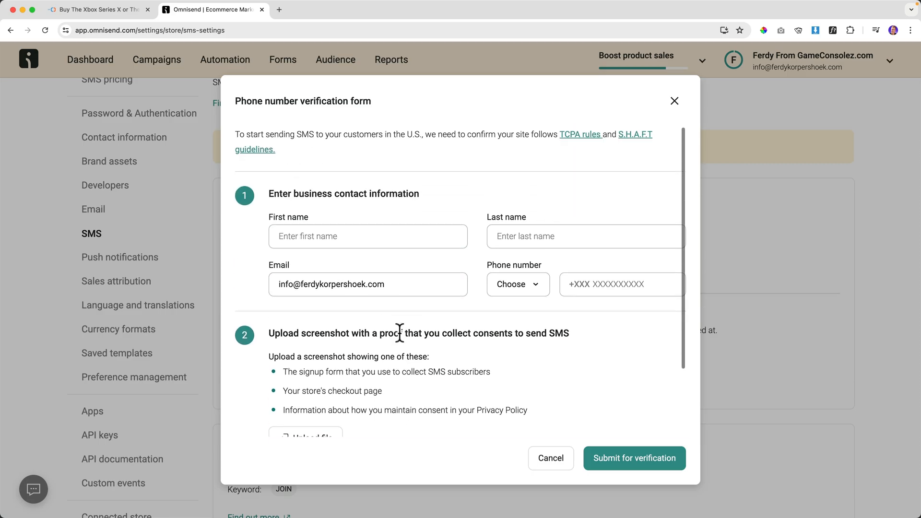
pyautogui.click(551, 459)
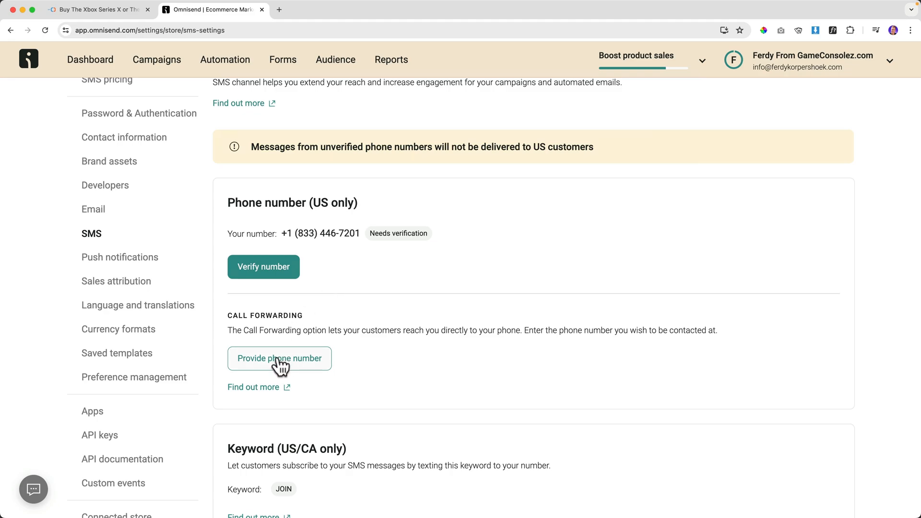
pyautogui.click(309, 364)
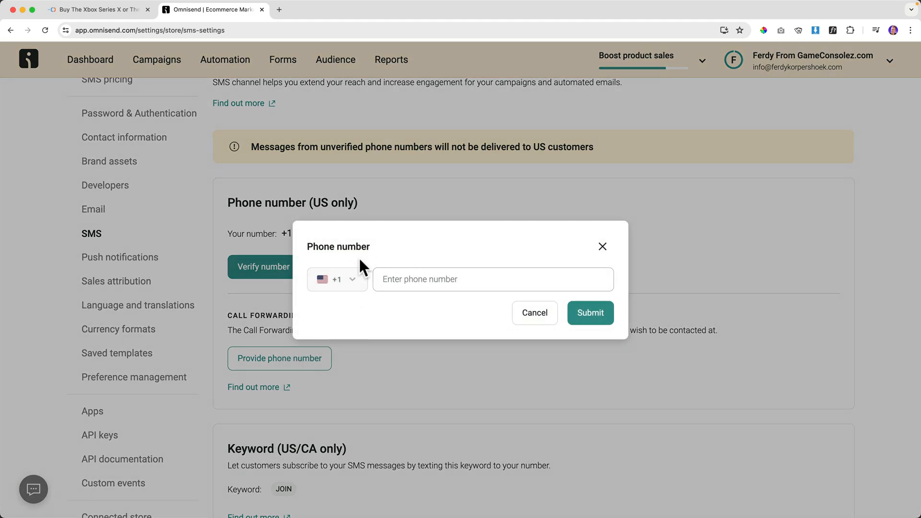
pyautogui.click(601, 247)
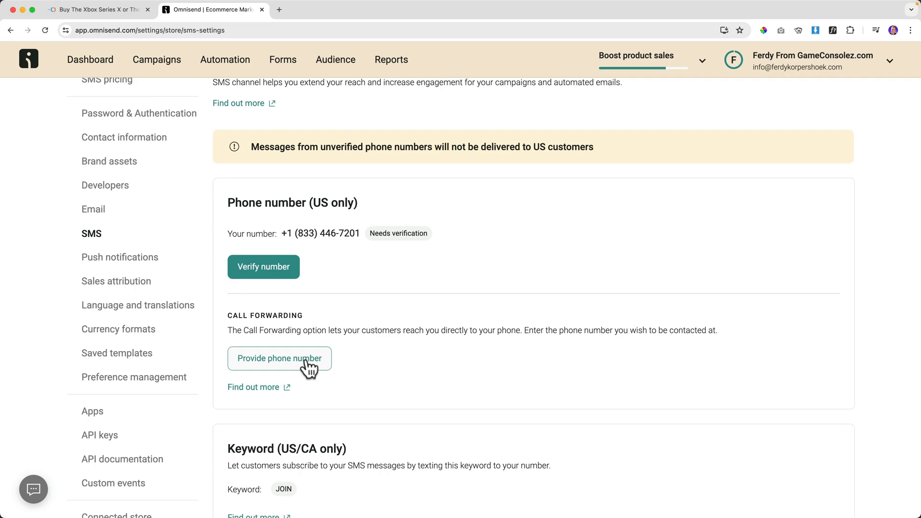
pyautogui.scroll(-1, 293, 364)
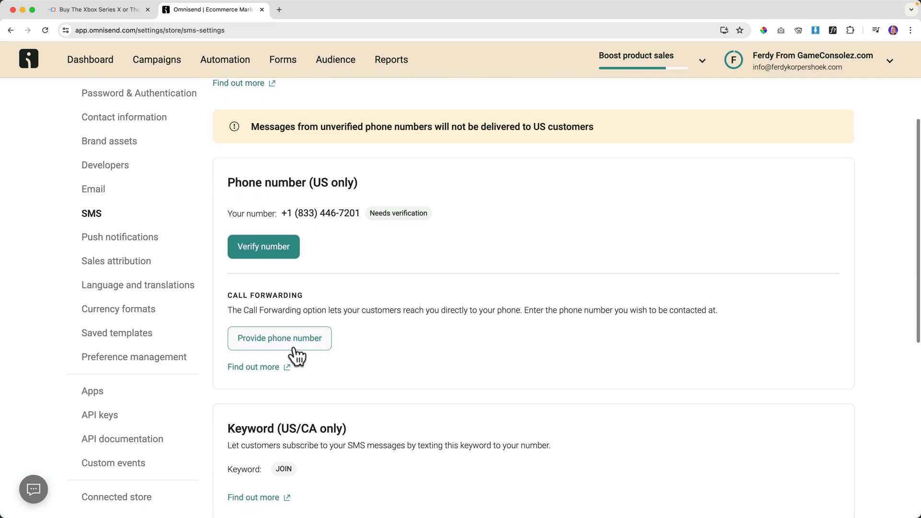
pyautogui.scroll(-4, 294, 358)
pyautogui.scroll(9, 302, 333)
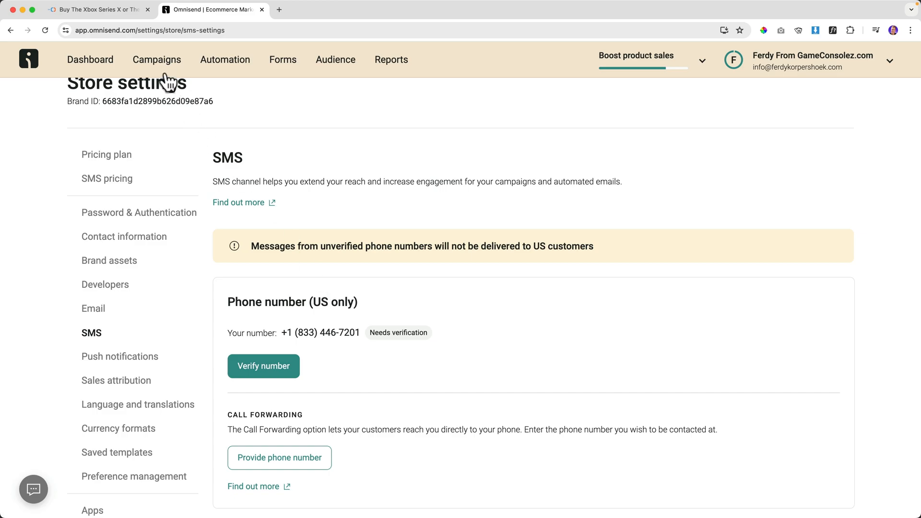
# Start a new SMS campaign named Playstation 5 Discount.
pyautogui.click(158, 62)
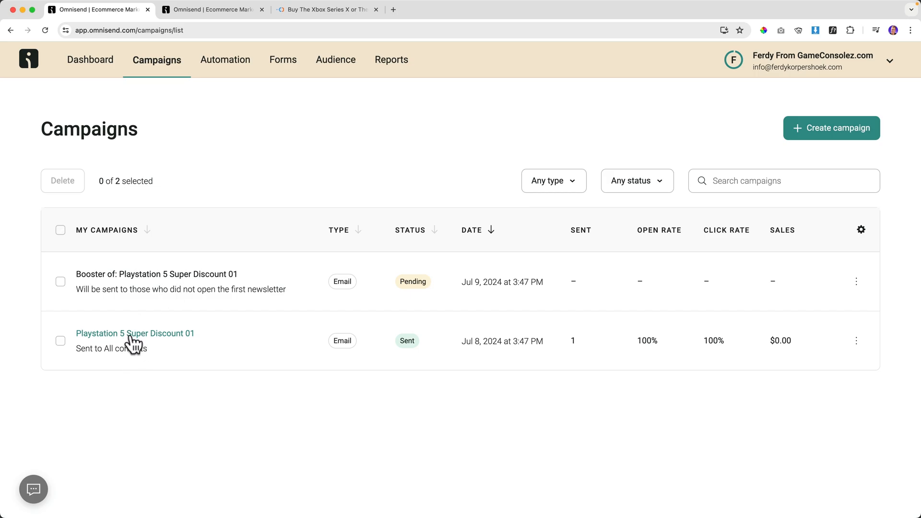
pyautogui.click(828, 135)
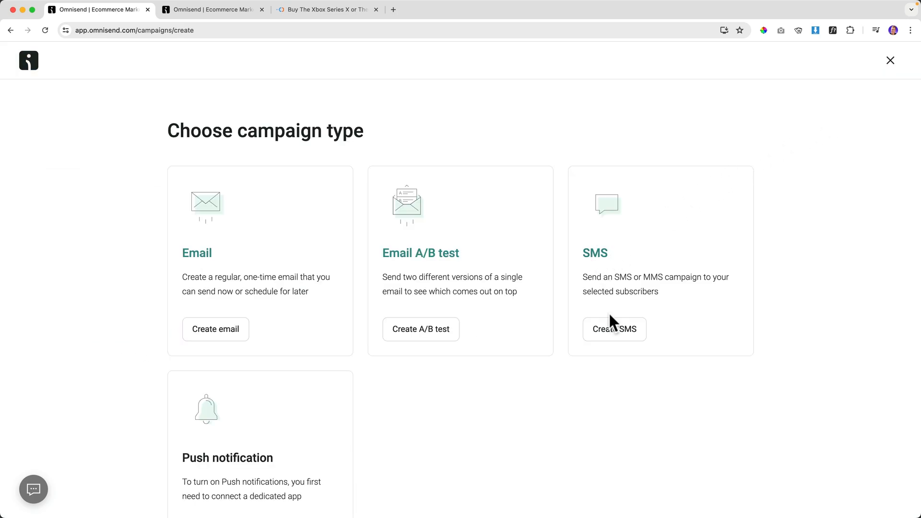
pyautogui.click(614, 331)
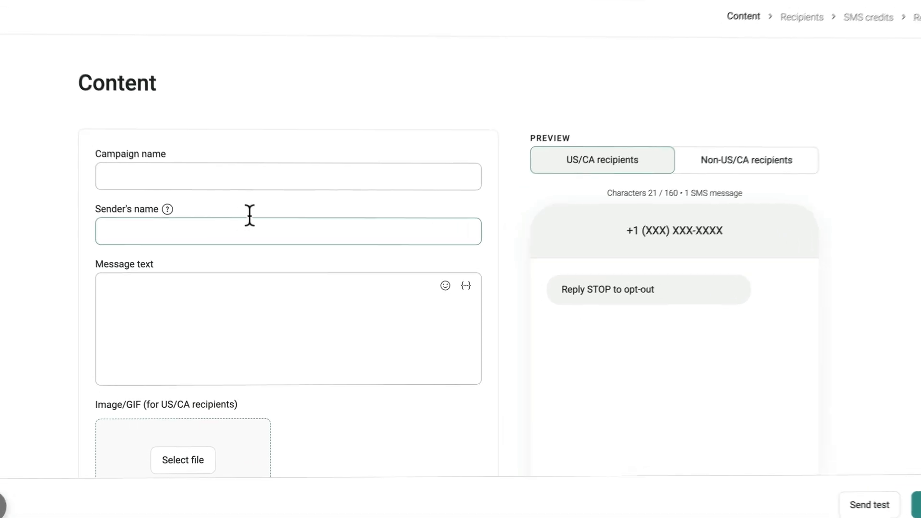
pyautogui.click(202, 204)
pyautogui.write('Playstation 5')
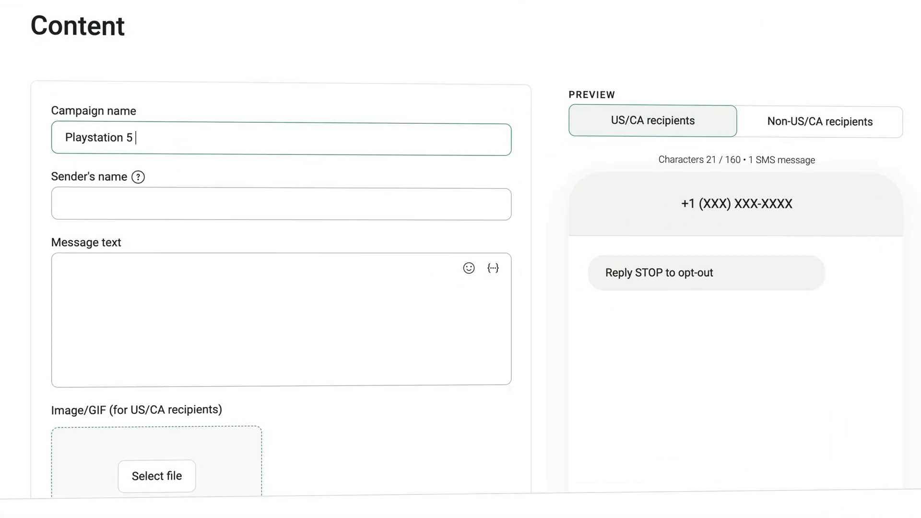
pyautogui.write('t')
pyautogui.press('Tab')
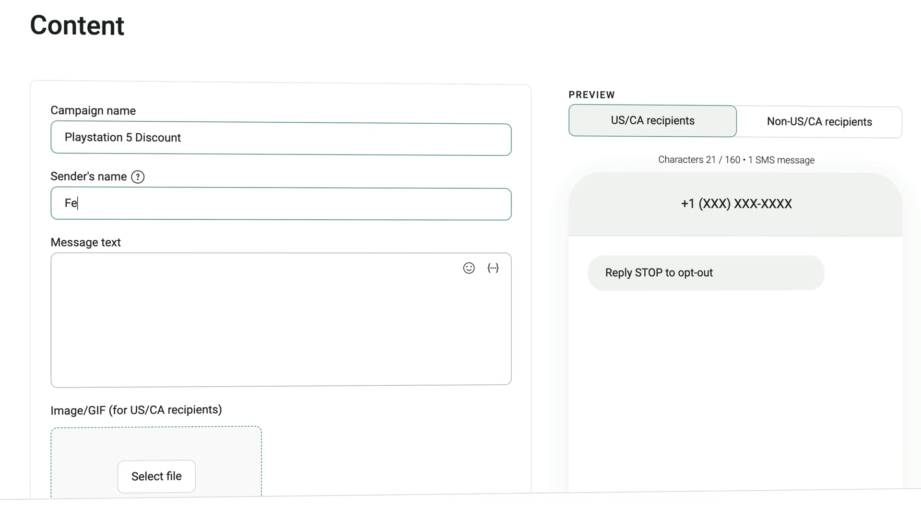
# Write the SMS announcing a huge sale with the Playstation 5 for just $299.
pyautogui.press('Tab')
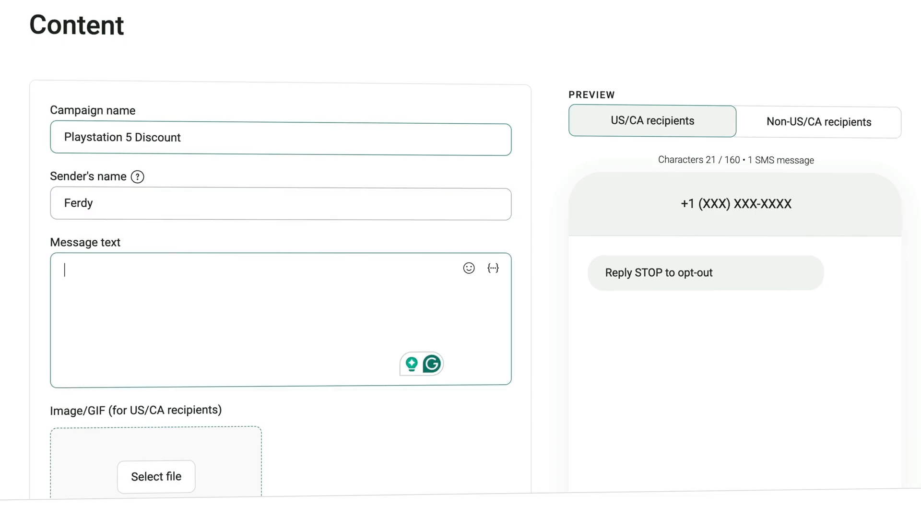
pyautogui.write('Hey there, Ferdy h')
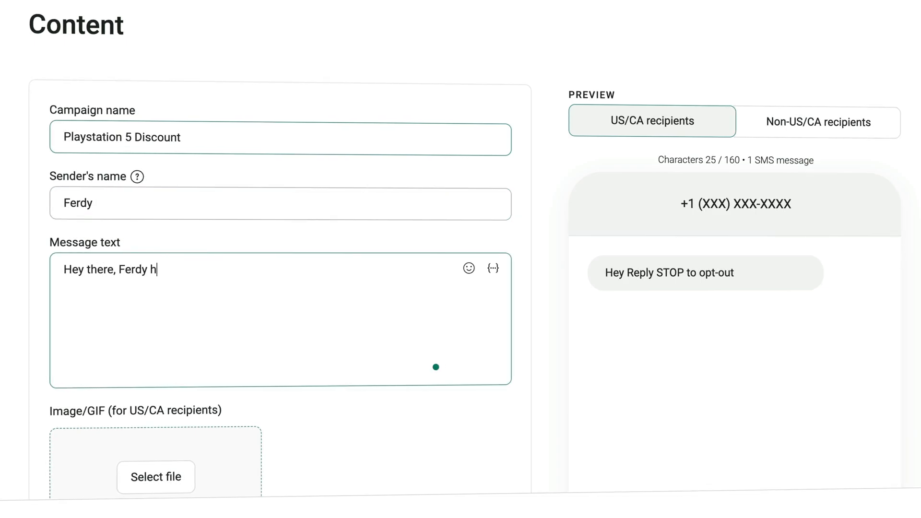
pyautogui.write('ere from GameC')
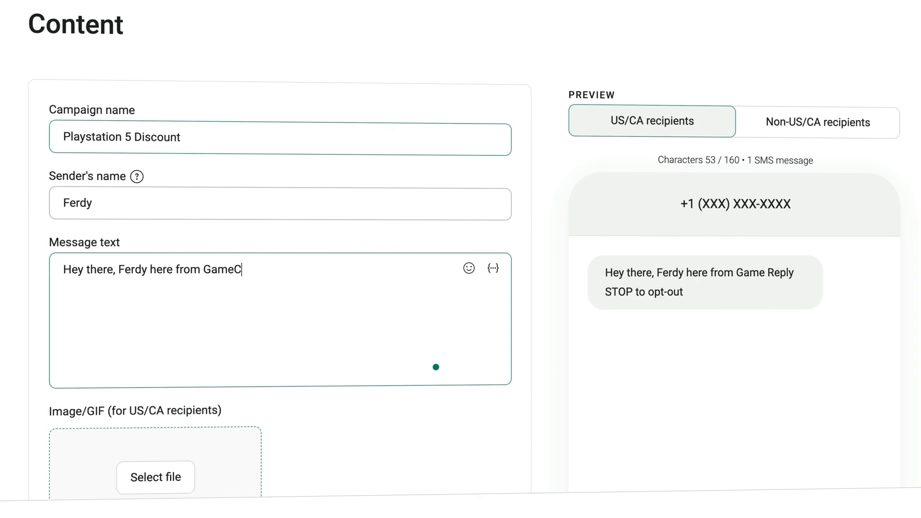
pyautogui.write('onsolez.com')
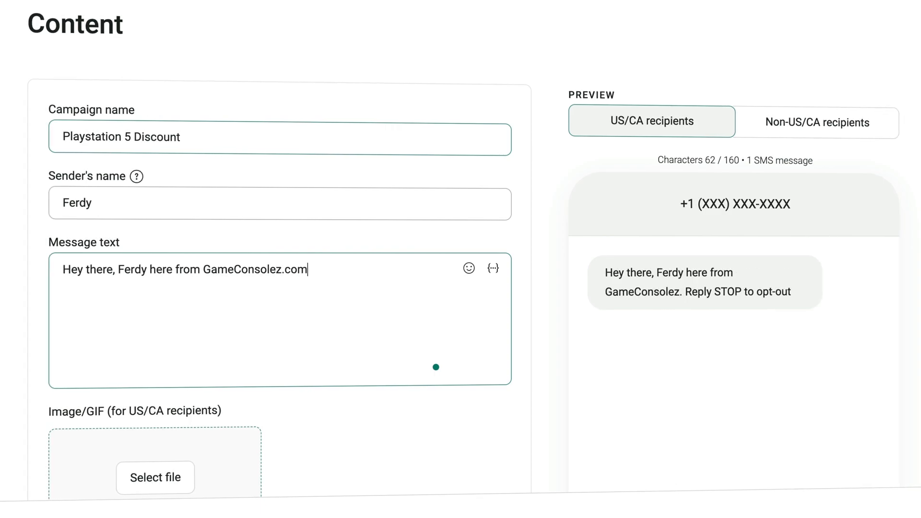
pyautogui.write('. There is a hughe')
pyautogui.press('BackSpace')
pyautogui.press('BackSpace')
pyautogui.write('ge sale going on. You can get the Playstation 5 fo')
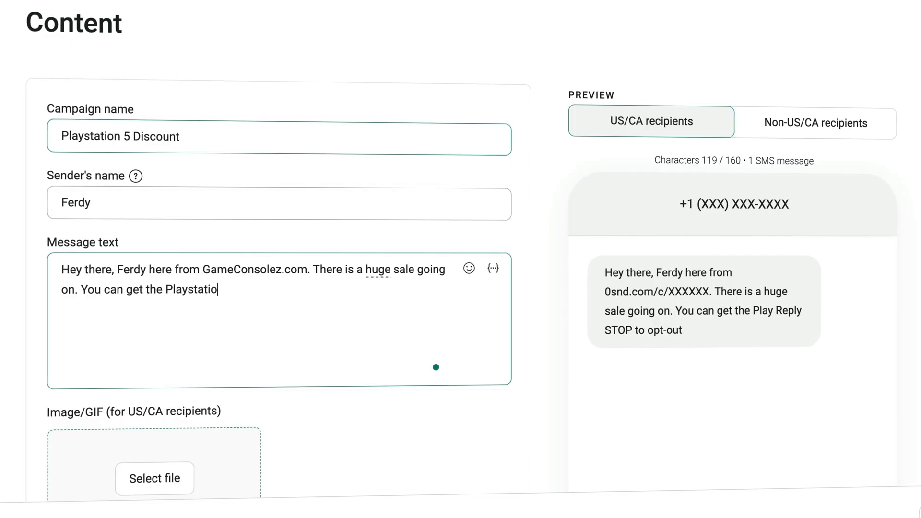
pyautogui.write('r just $299.')
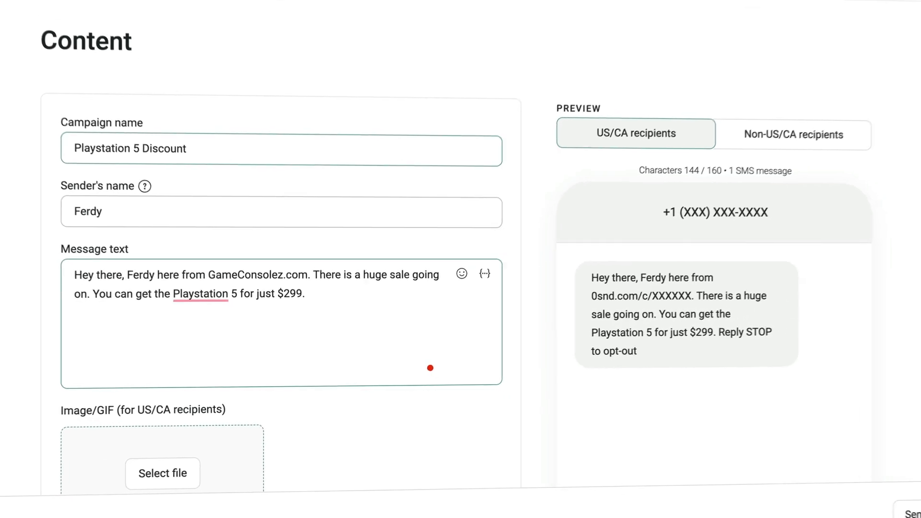
pyautogui.click(310, 9)
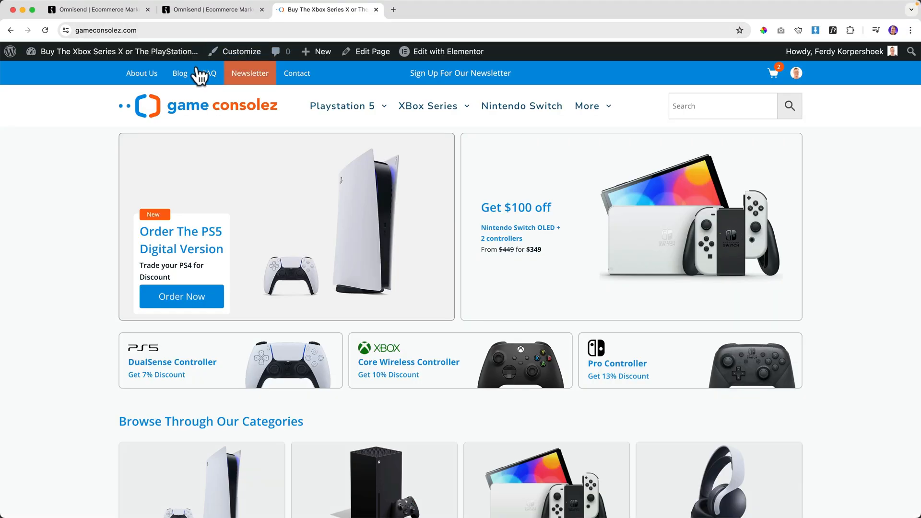
# Open the PlayStation 5 Console With Super Discount product page from All Products and copy its URL.
pyautogui.click(144, 57)
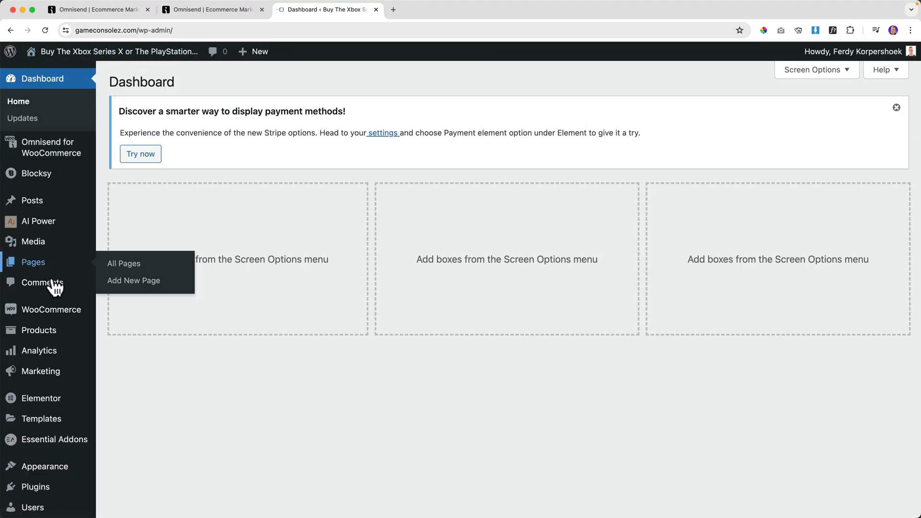
pyautogui.click(62, 336)
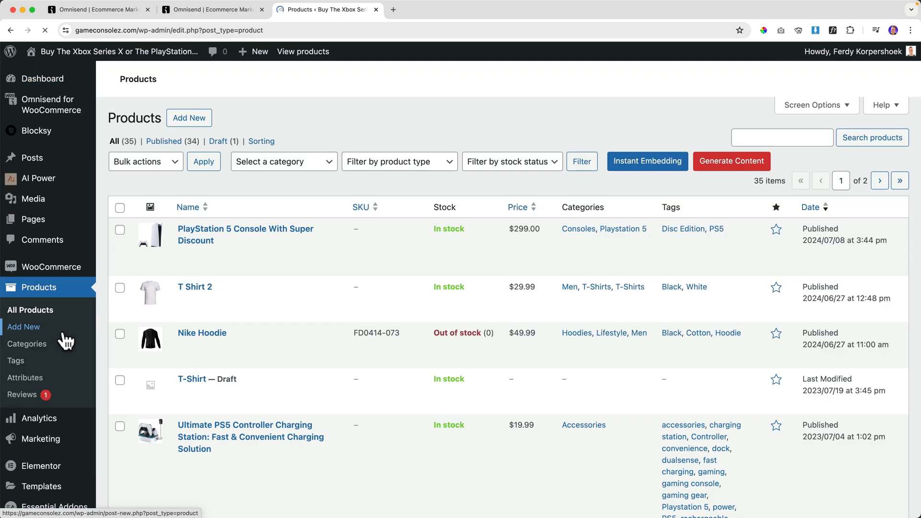
pyautogui.scroll(-3, 315, 381)
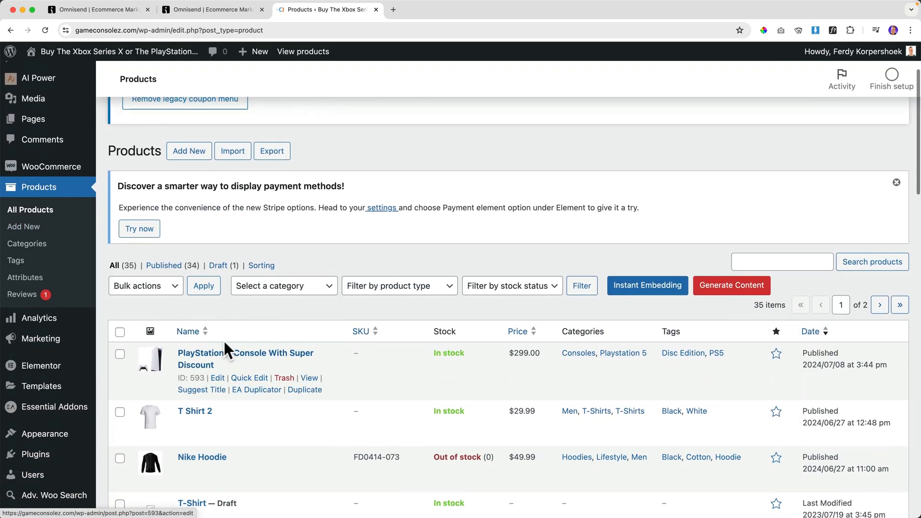
pyautogui.click(310, 379)
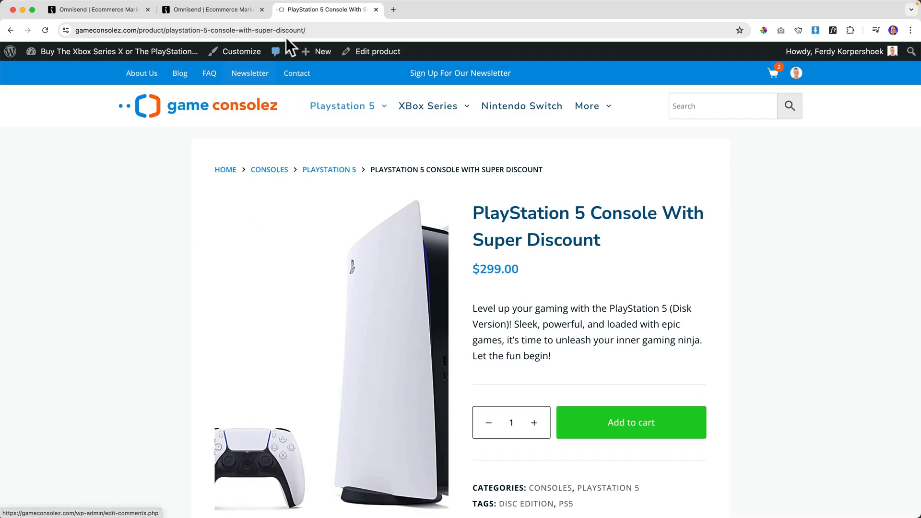
pyautogui.click(286, 30)
pyautogui.press('super+c')
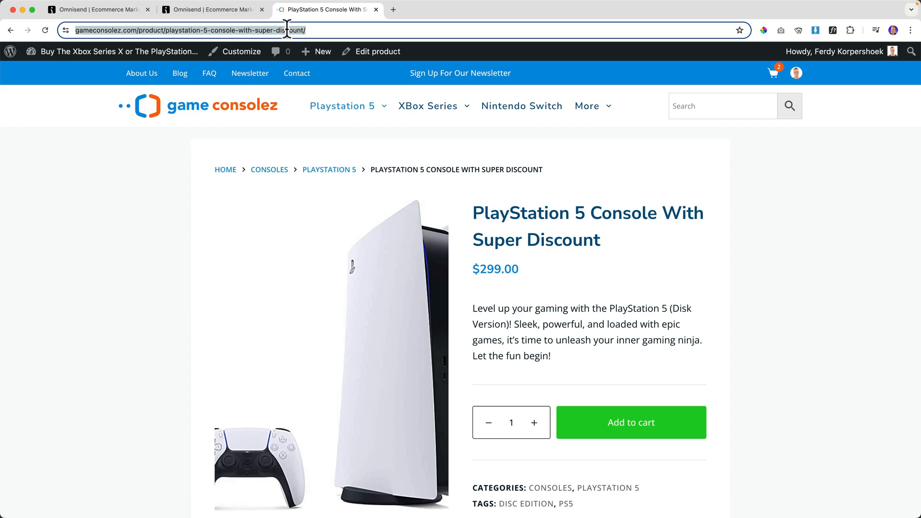
pyautogui.press('super+w')
# Paste the PlayStation 5 product link after the $299 sentence in the SMS message.
pyautogui.click(116, 9)
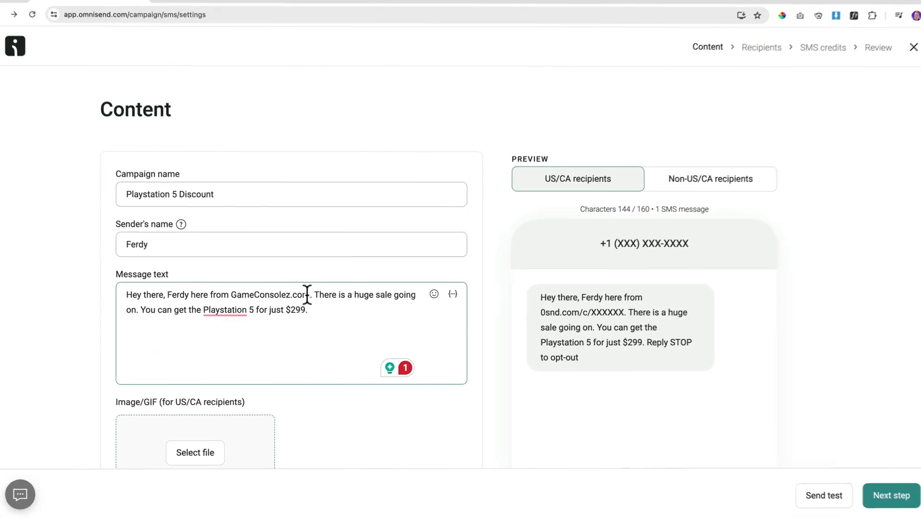
pyautogui.click(338, 310)
pyautogui.press('super+v')
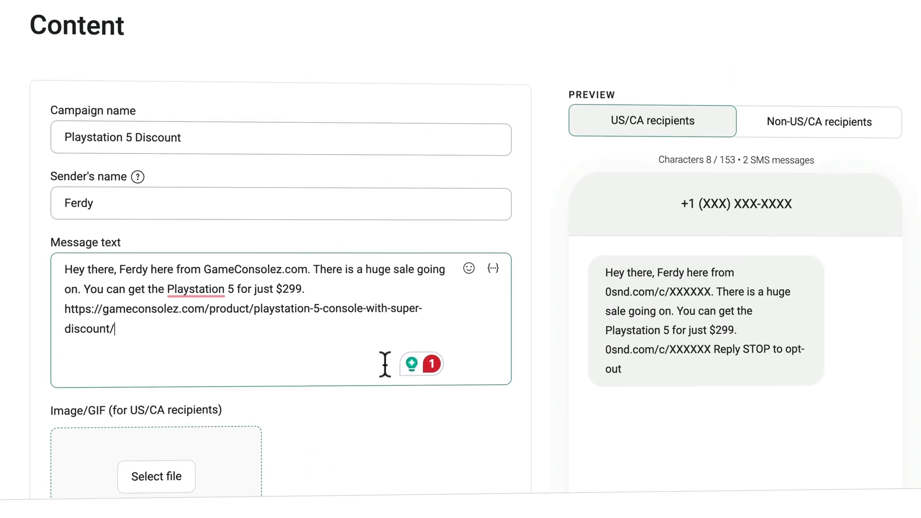
# Check the US/CA and non-US/CA previews and their unsubscribe instruction fields.
pyautogui.scroll(-2, 384, 363)
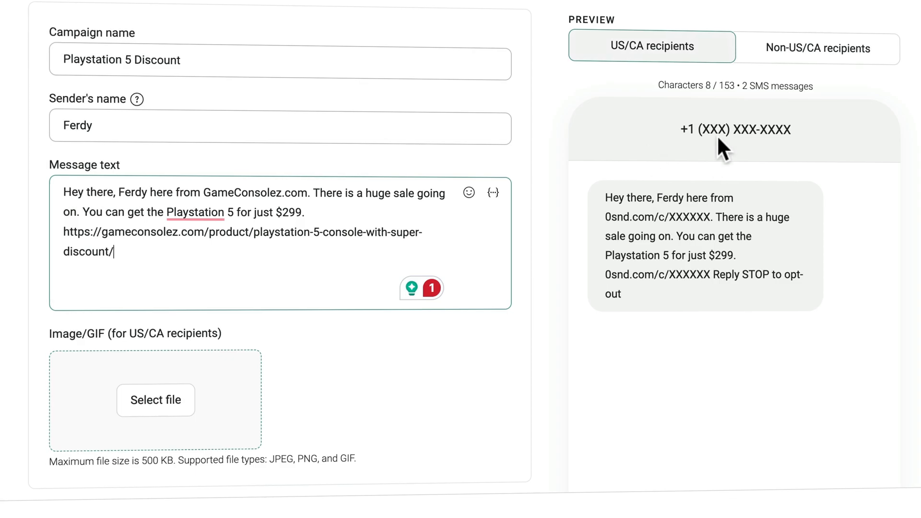
pyautogui.click(783, 42)
pyautogui.click(677, 45)
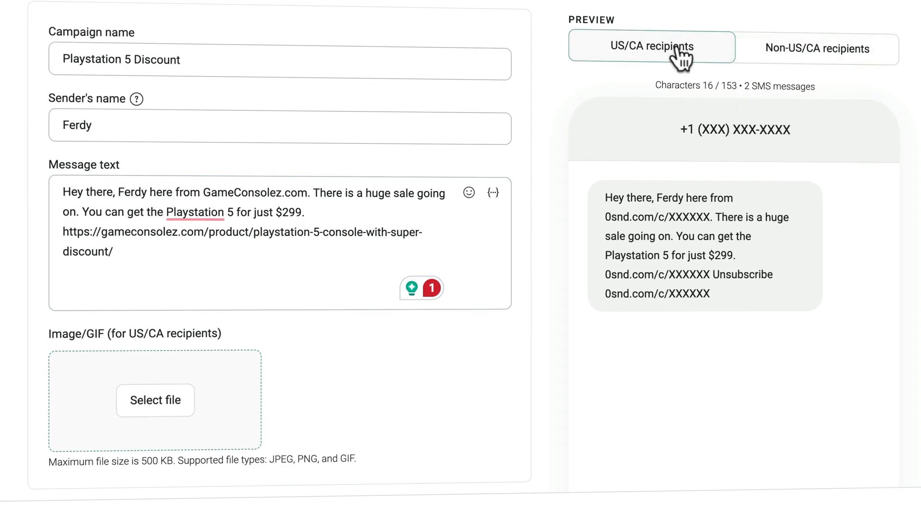
pyautogui.scroll(-8, 549, 252)
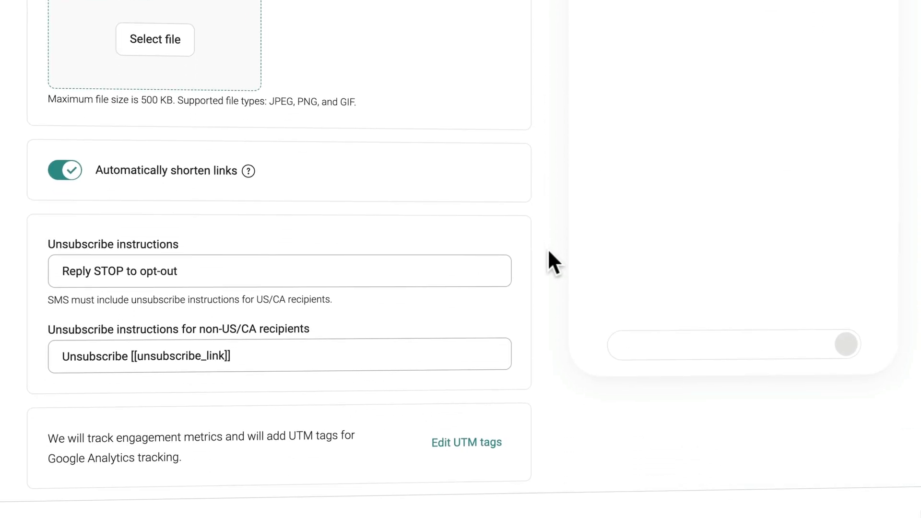
pyautogui.click(65, 273)
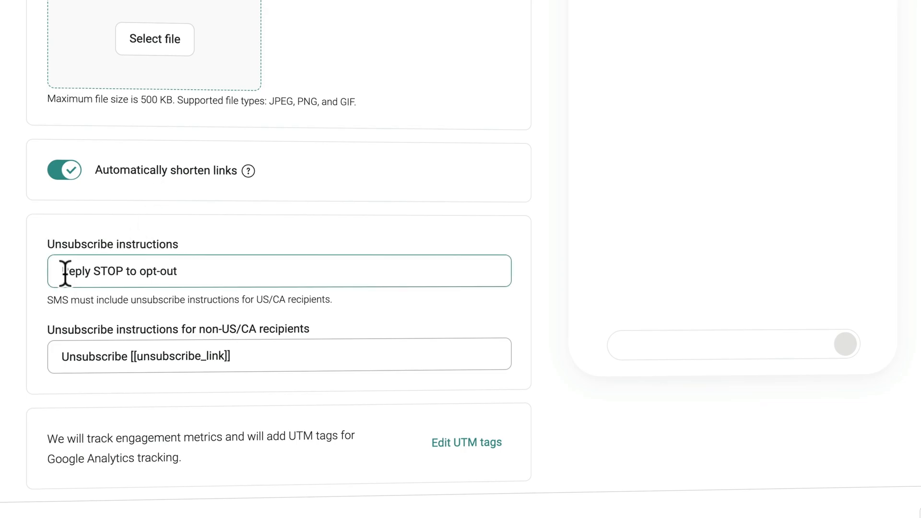
pyautogui.click(79, 359)
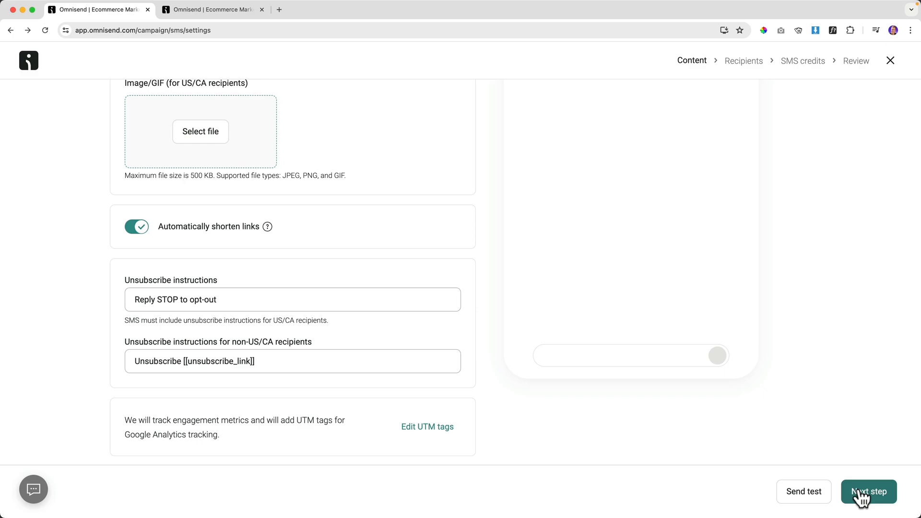
# Keep All subscribers as recipients and check the SMS credit balance.
pyautogui.click(859, 492)
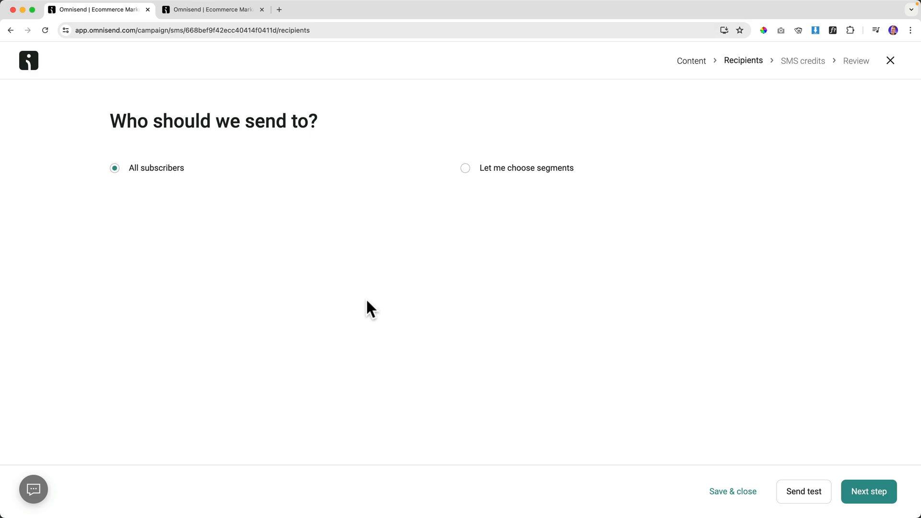
pyautogui.click(868, 499)
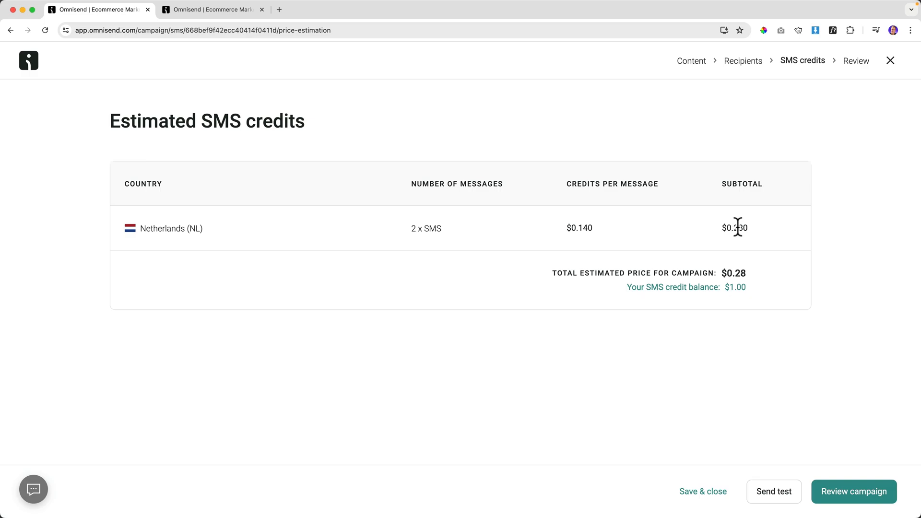
pyautogui.moveTo(627, 288); pyautogui.dragTo(744, 286)
pyautogui.click(738, 286)
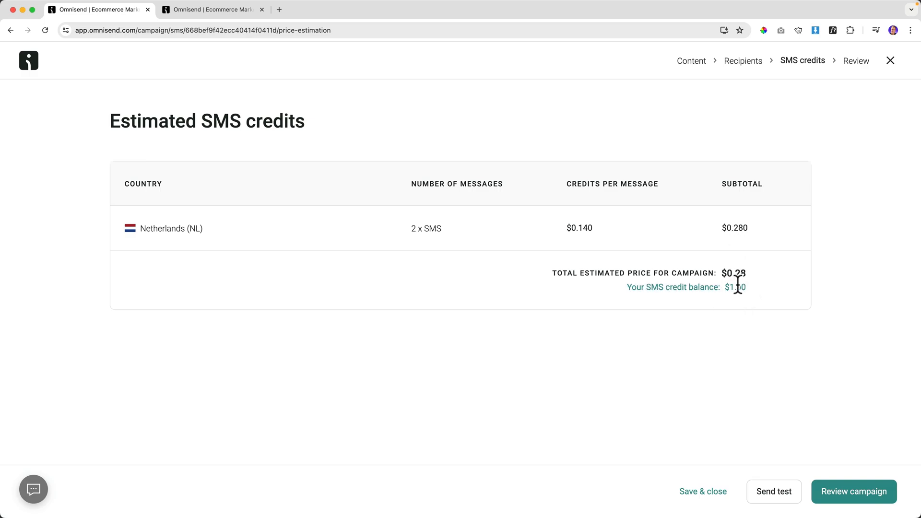
# Review the Playstation 5 Discount campaign summary and send it now.
pyautogui.click(852, 497)
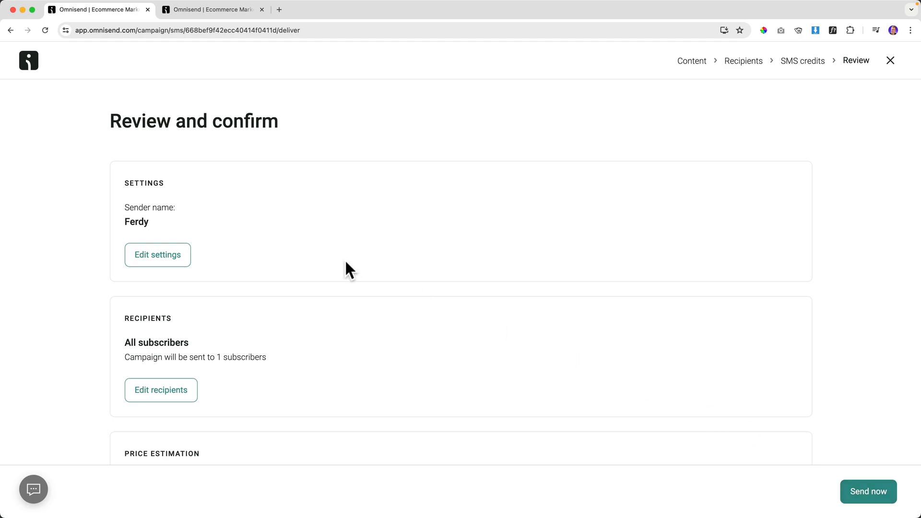
pyautogui.scroll(-5, 277, 248)
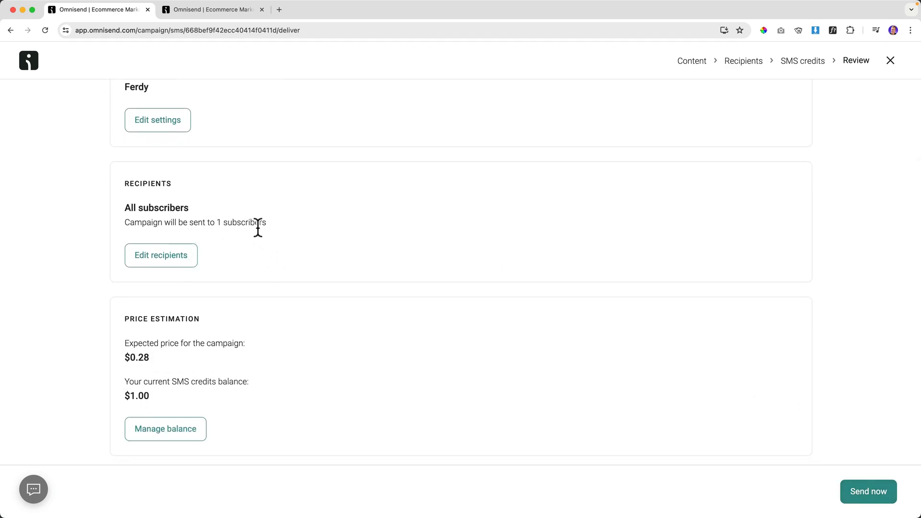
pyautogui.scroll(-3, 292, 276)
pyautogui.scroll(2, 315, 211)
pyautogui.scroll(-4, 315, 214)
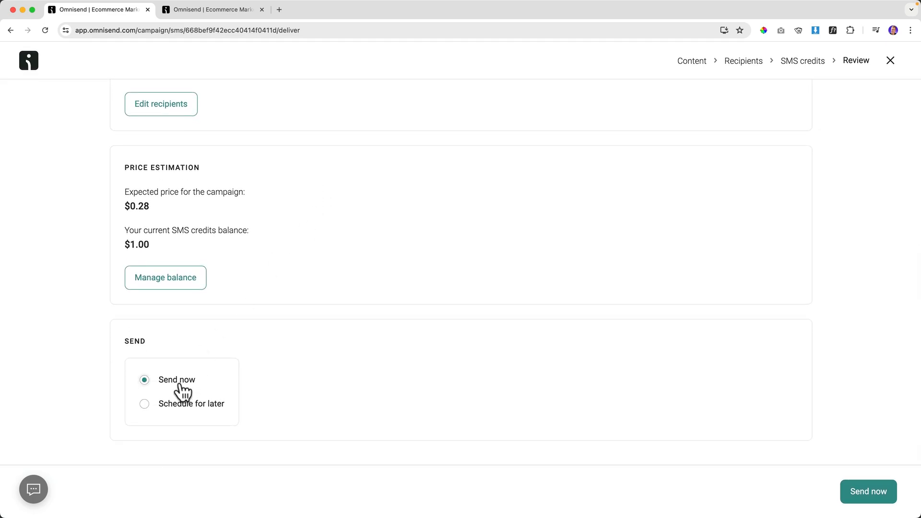
pyautogui.scroll(1, 221, 411)
pyautogui.click(863, 488)
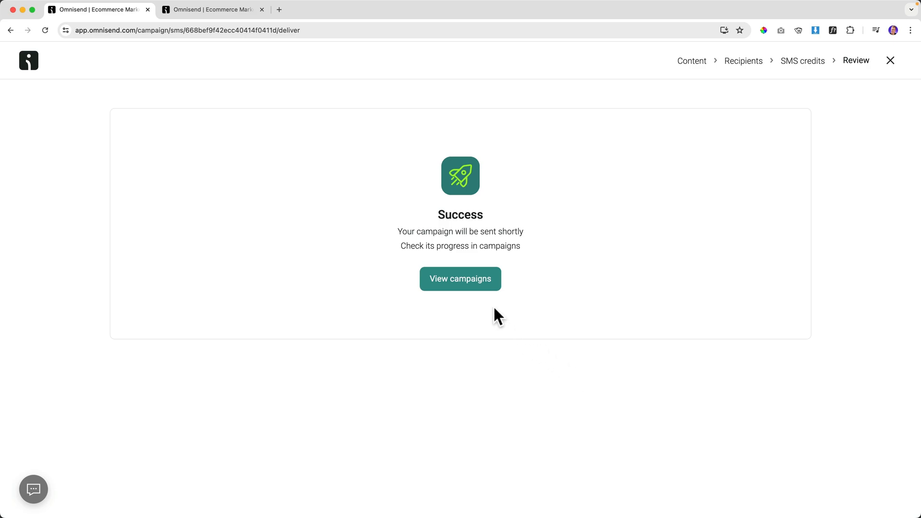
# Go to Campaigns to see the Playstation 5 Discount SMS campaign listed as Started.
pyautogui.click(463, 283)
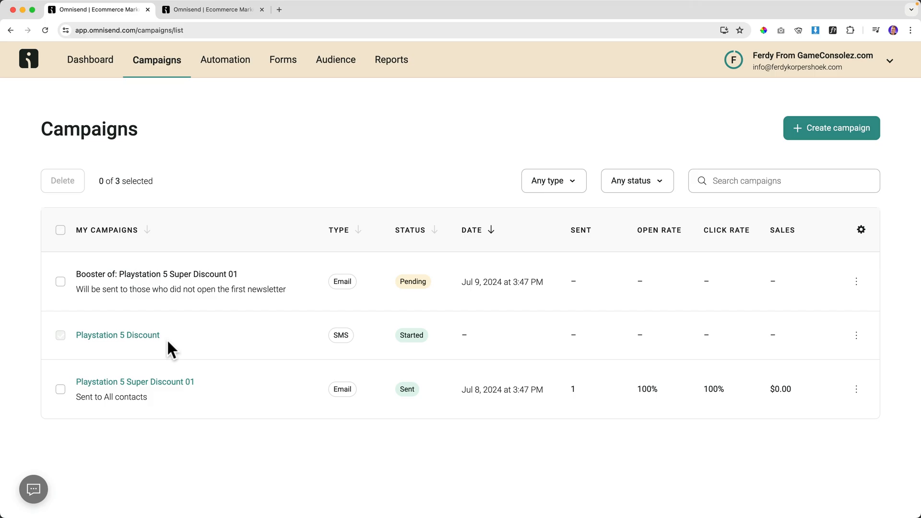
# Create an email A/B test campaign with a separate reply-to set to the store's address.
pyautogui.click(827, 137)
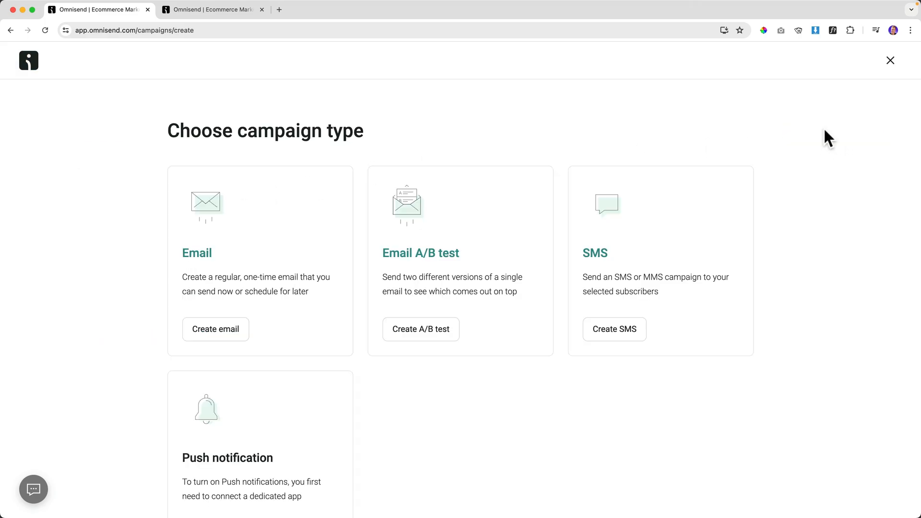
pyautogui.click(432, 261)
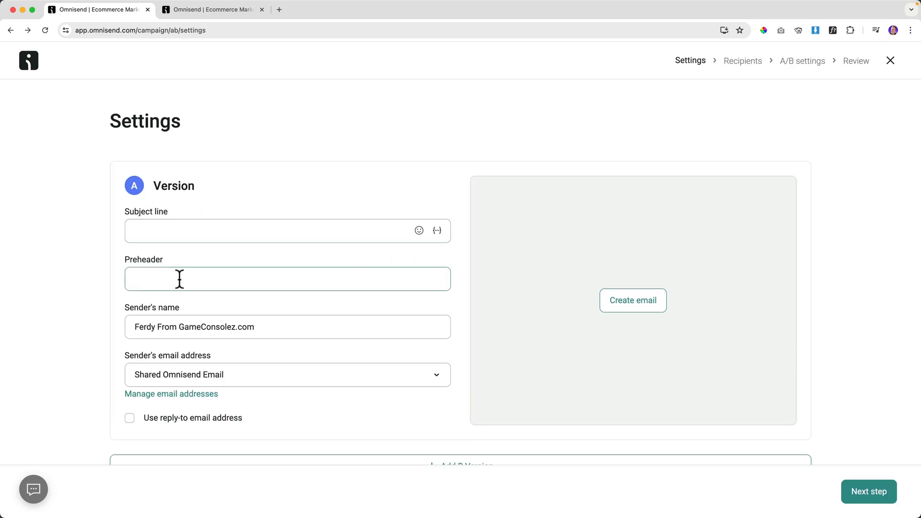
pyautogui.scroll(-5, 233, 350)
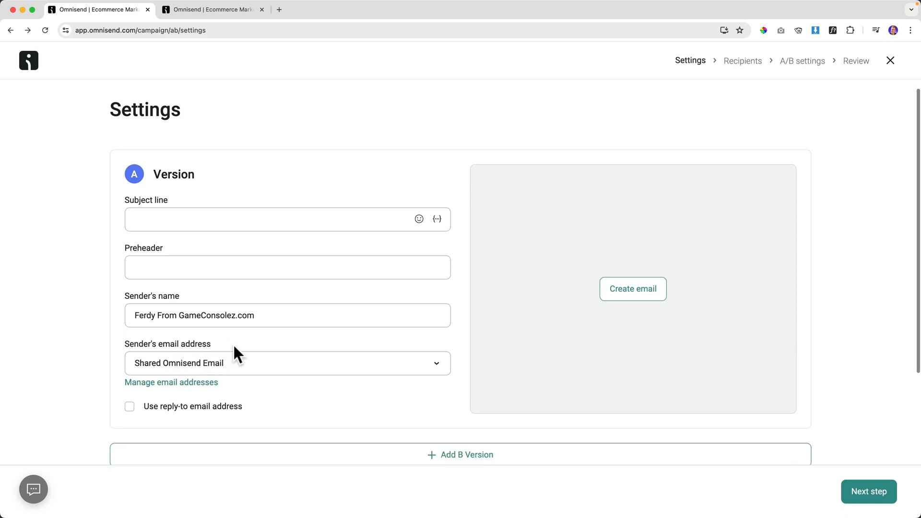
pyautogui.click(421, 338)
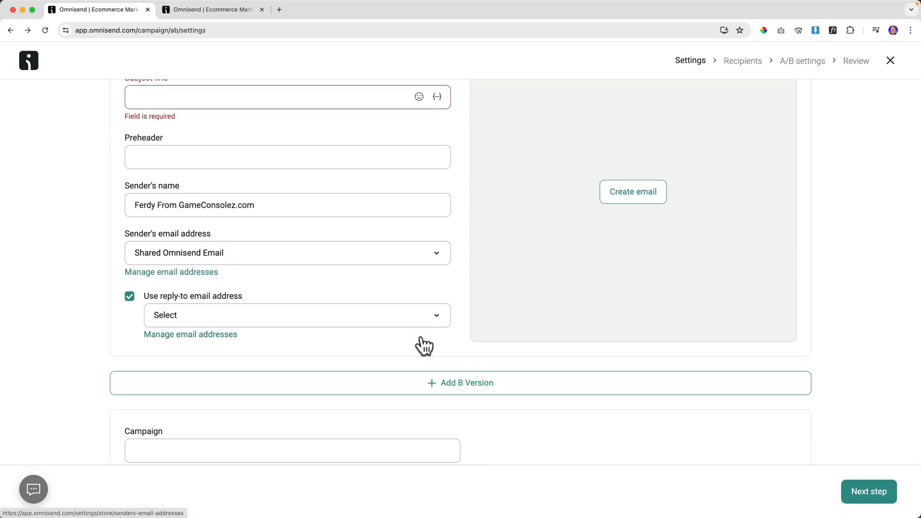
pyautogui.click(231, 322)
pyautogui.click(215, 373)
# Enter subject line 'Test' for version A and add a B version.
pyautogui.scroll(4, 196, 181)
pyautogui.click(182, 201)
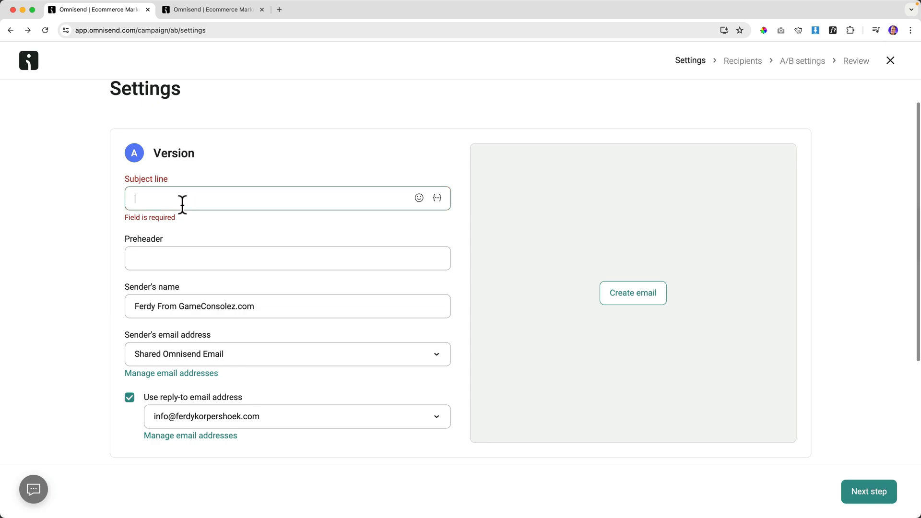
pyautogui.write('Test')
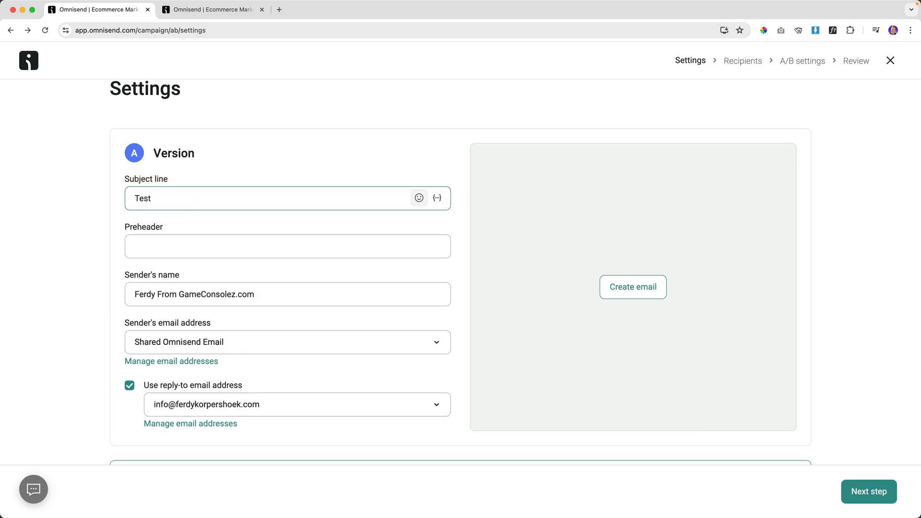
pyautogui.scroll(-5, 286, 237)
pyautogui.click(401, 332)
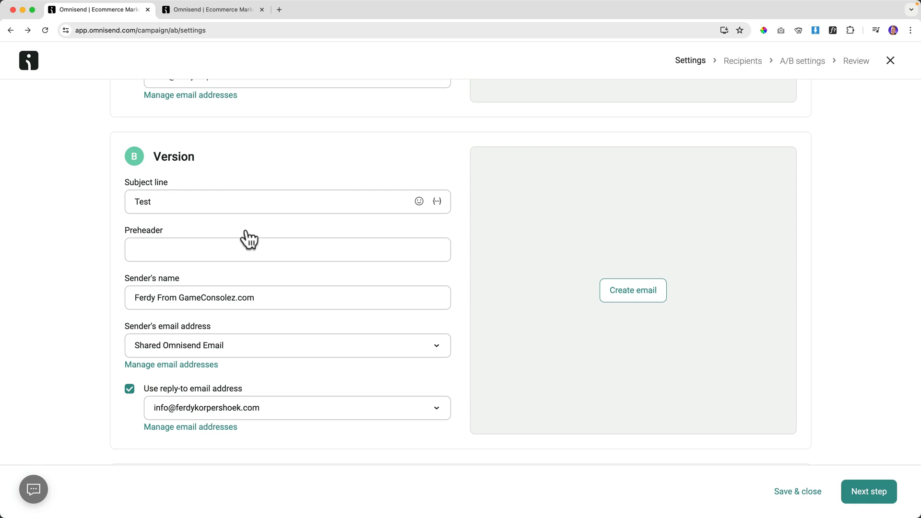
# Review the A/B settings and open template choices for version A's email.
pyautogui.scroll(4, 248, 240)
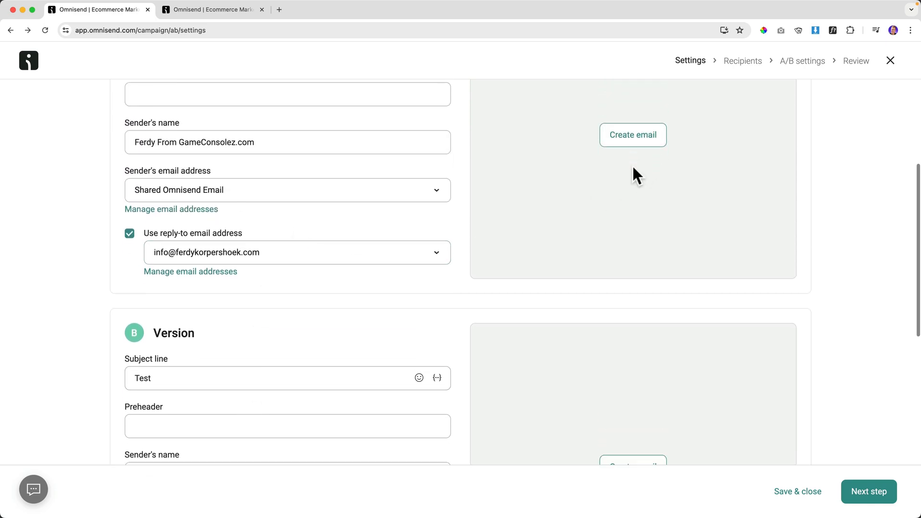
pyautogui.scroll(-5, 634, 201)
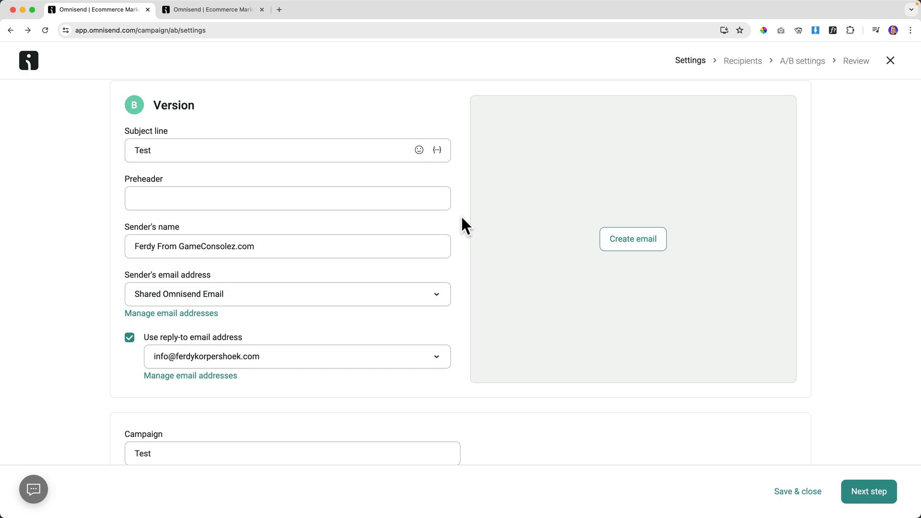
pyautogui.scroll(7, 463, 223)
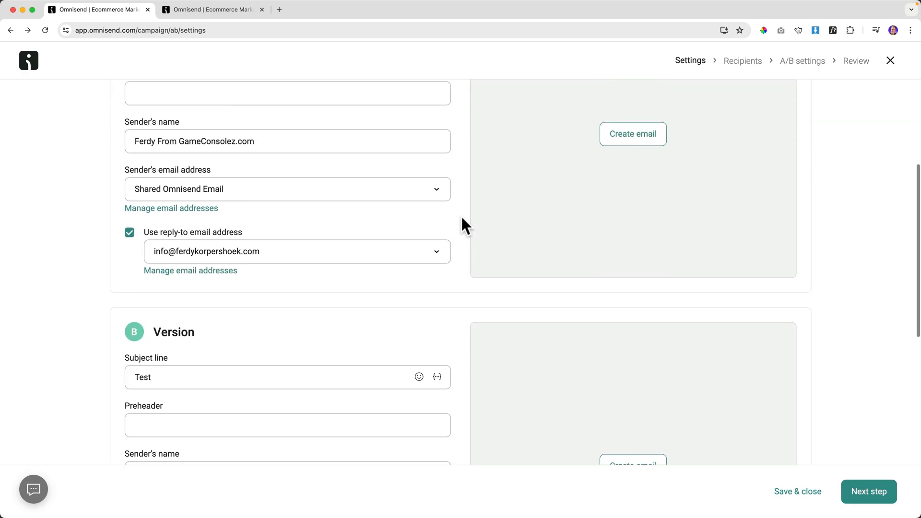
pyautogui.scroll(1, 463, 214)
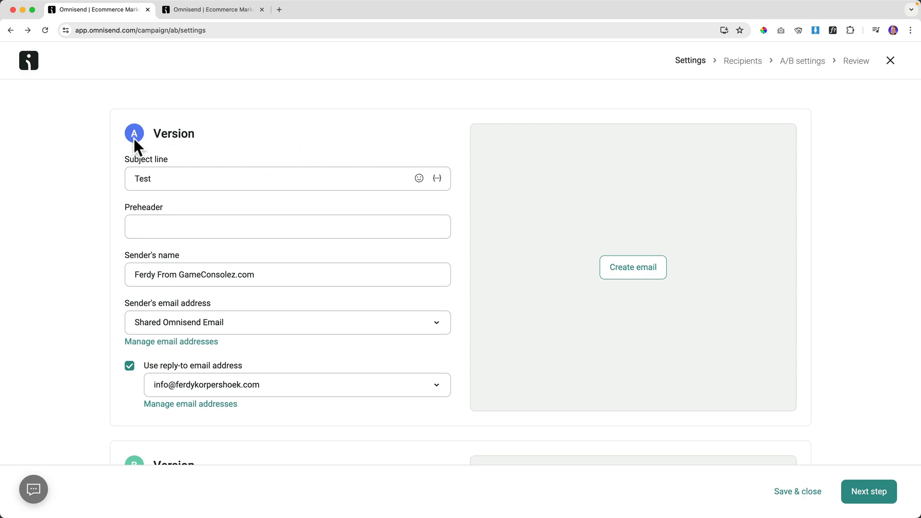
pyautogui.scroll(-5, 319, 150)
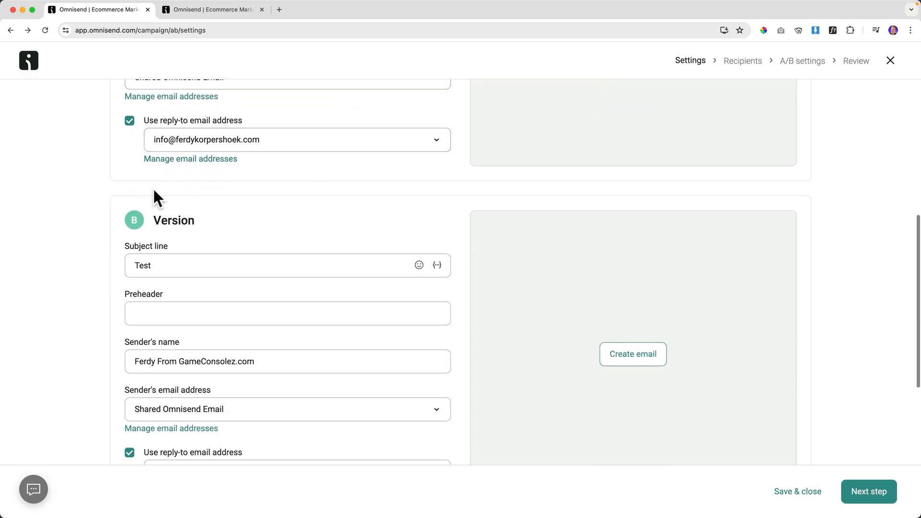
pyautogui.scroll(-4, 429, 192)
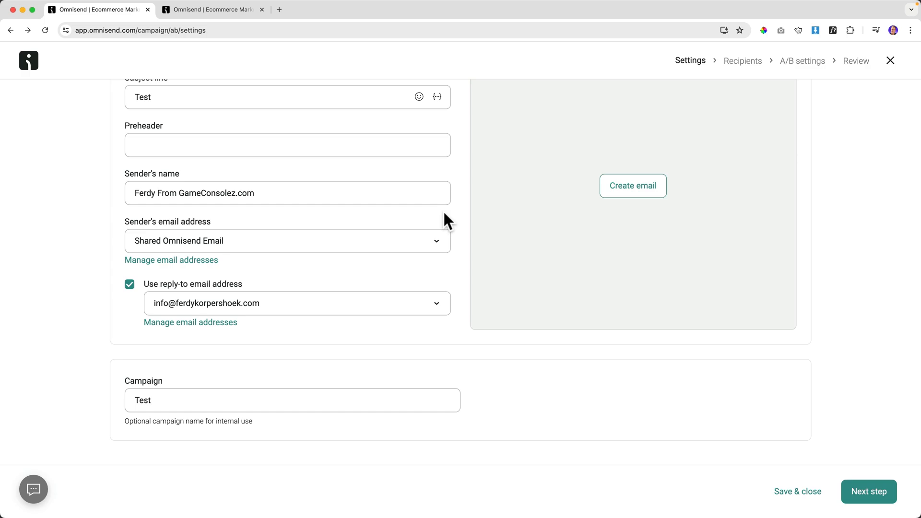
pyautogui.click(859, 489)
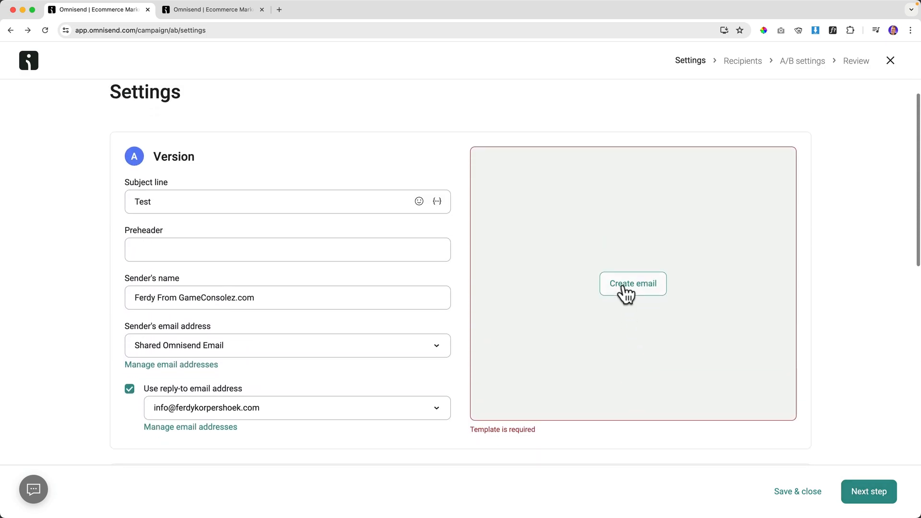
pyautogui.click(626, 288)
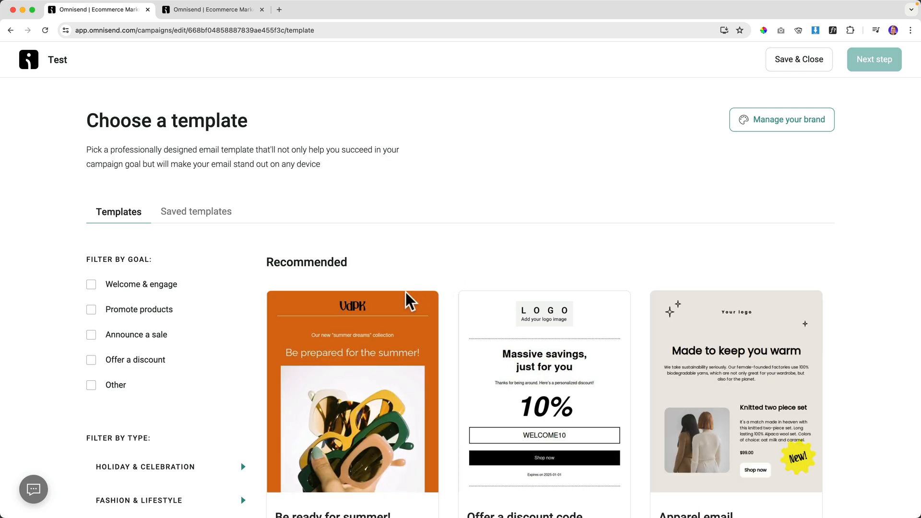
# Apply the summer sunglasses template to version A and copy it into version B.
pyautogui.scroll(-3, 412, 300)
pyautogui.click(357, 314)
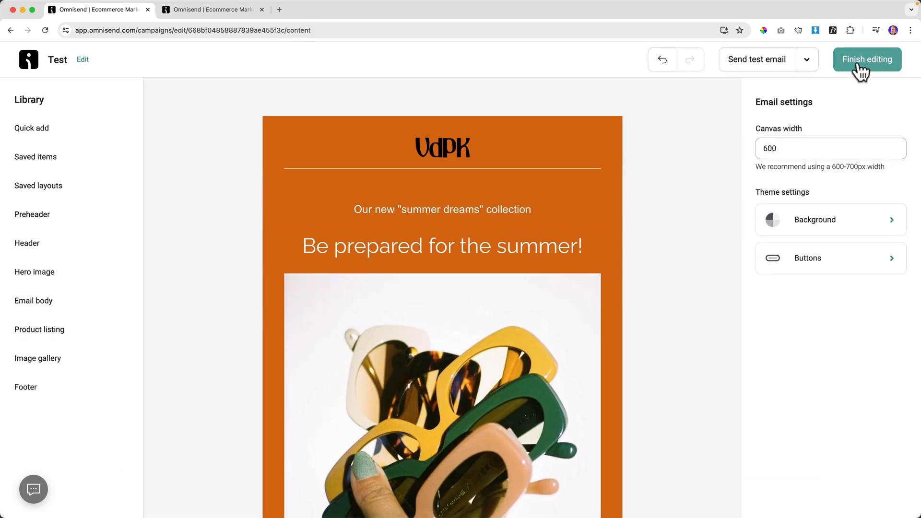
pyautogui.click(858, 65)
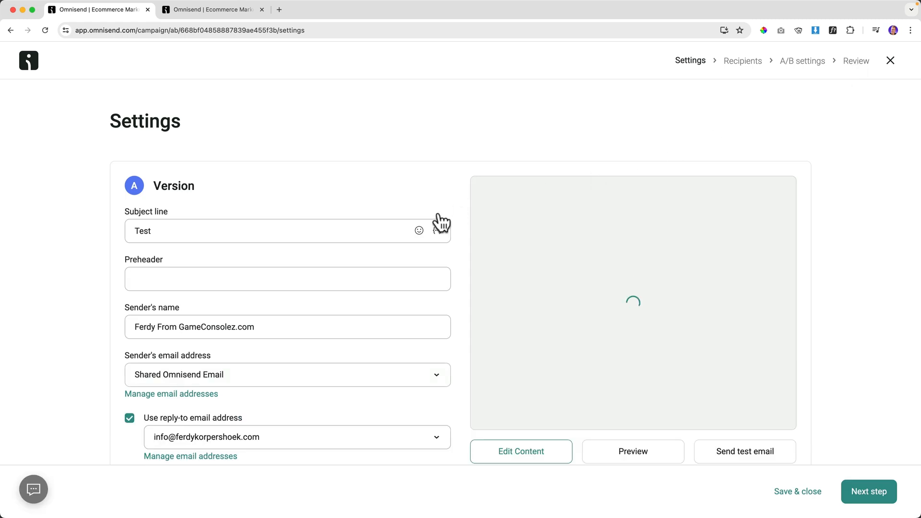
pyautogui.scroll(-8, 594, 263)
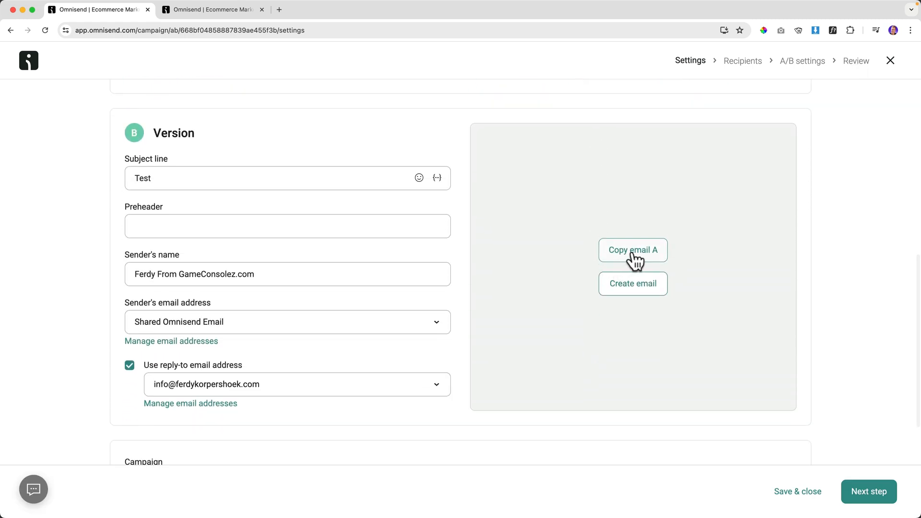
pyautogui.click(636, 258)
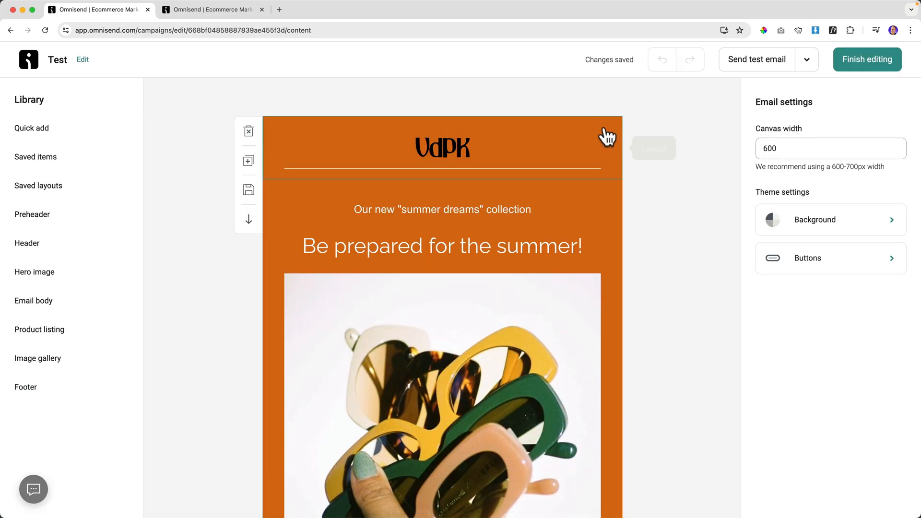
# Make version B's header background blue and its top content block darker blue, then finish editing.
pyautogui.click(301, 136)
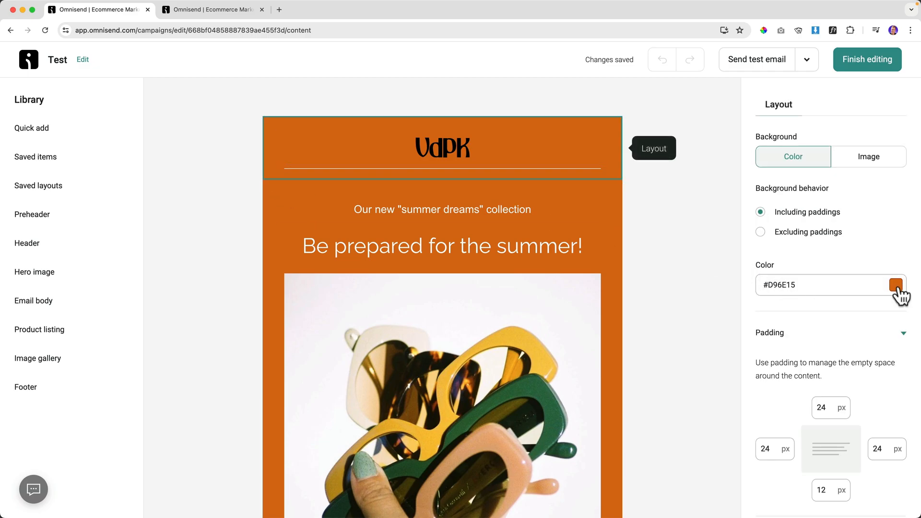
pyautogui.click(896, 286)
pyautogui.click(749, 179)
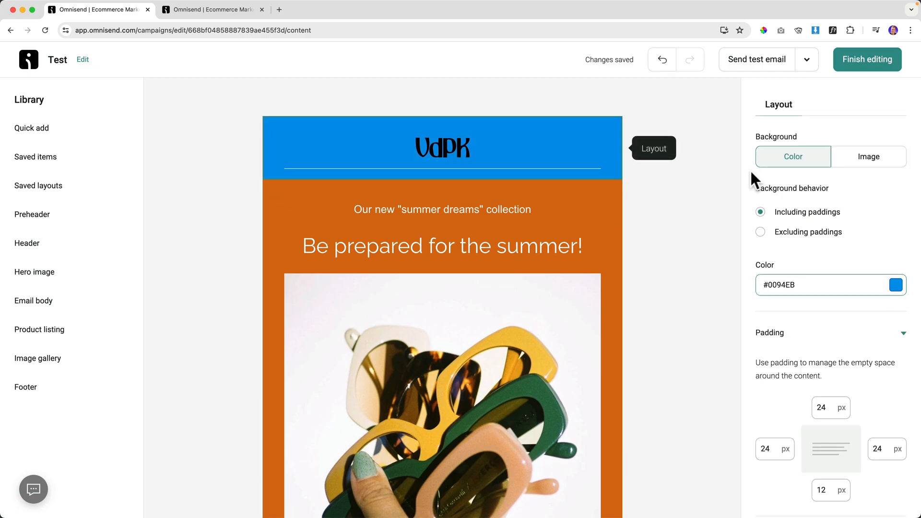
pyautogui.click(612, 201)
pyautogui.click(896, 286)
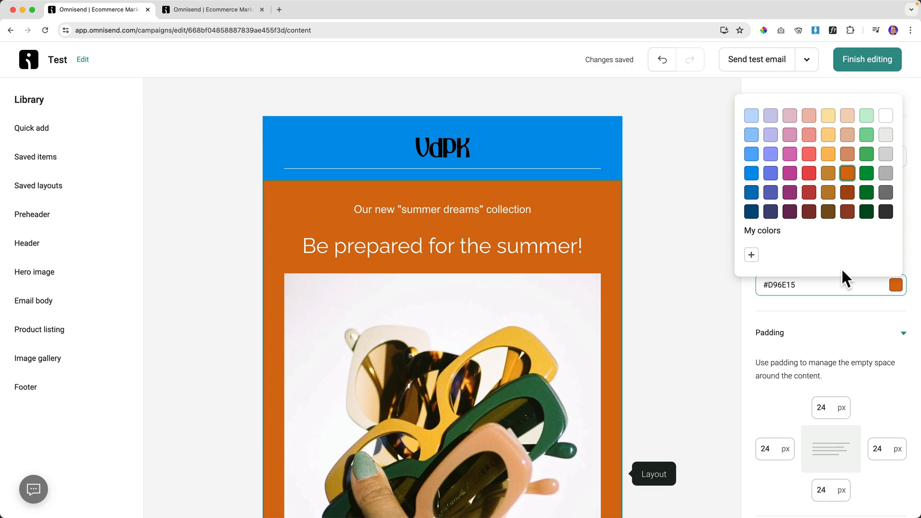
pyautogui.click(751, 154)
pyautogui.click(897, 285)
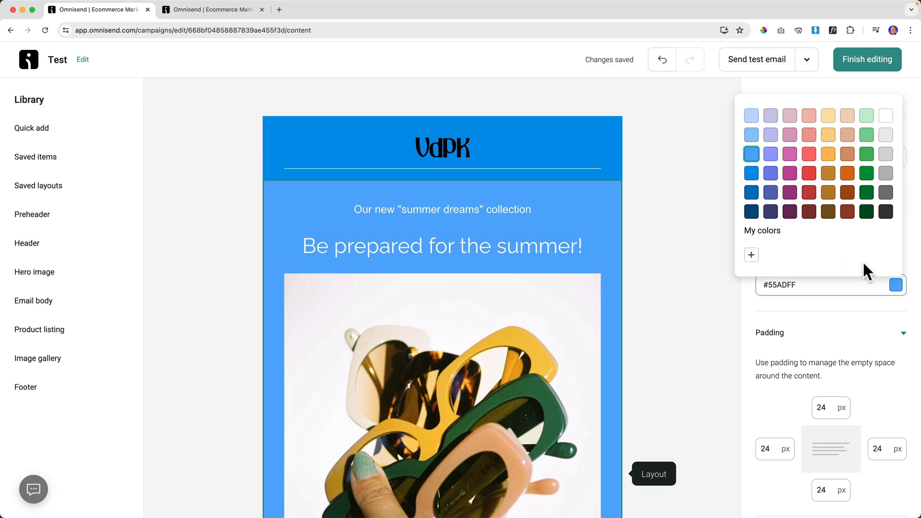
pyautogui.click(753, 179)
pyautogui.click(669, 206)
pyautogui.scroll(-12, 578, 233)
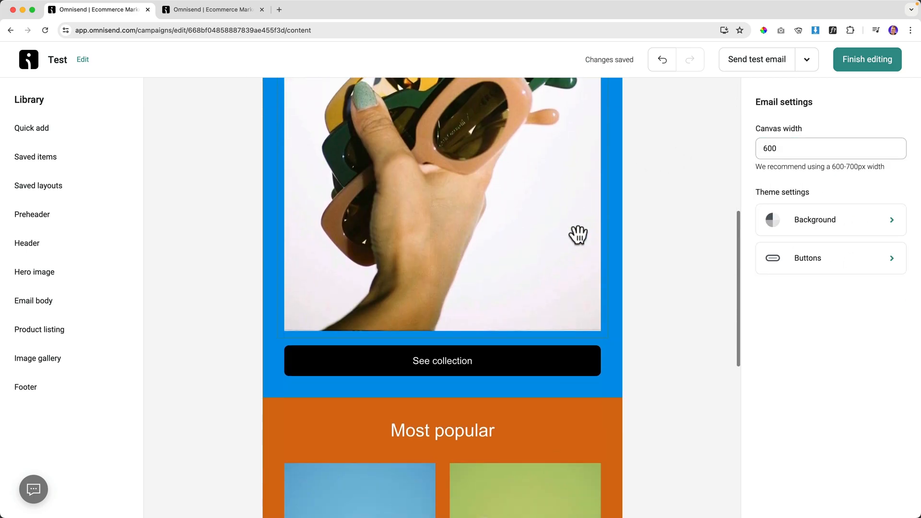
pyautogui.scroll(12, 601, 240)
pyautogui.click(857, 67)
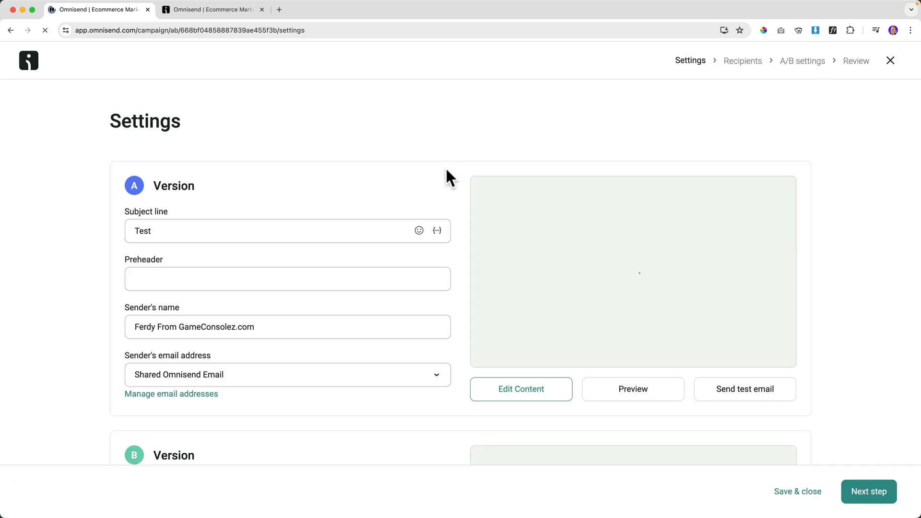
# Advance the A/B test to Recipients with All subscribers, then save and close it.
pyautogui.scroll(-3, 451, 275)
pyautogui.click(855, 483)
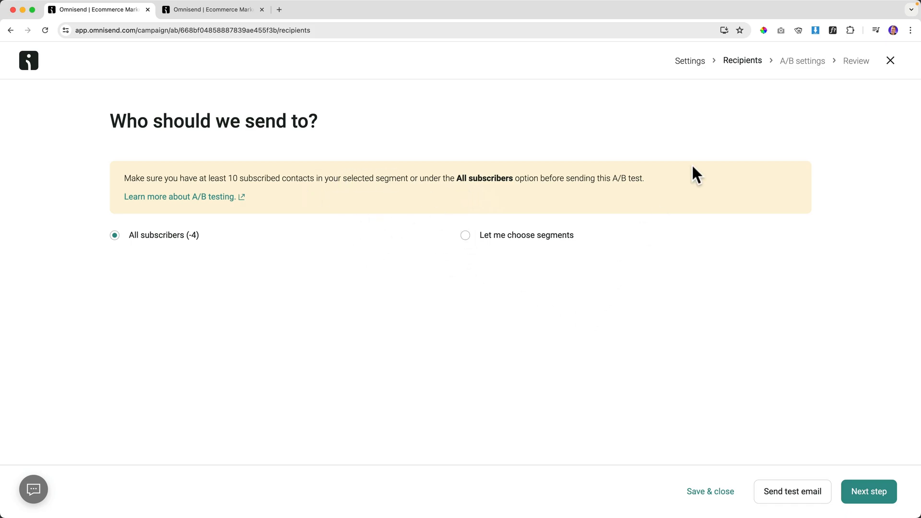
pyautogui.click(716, 491)
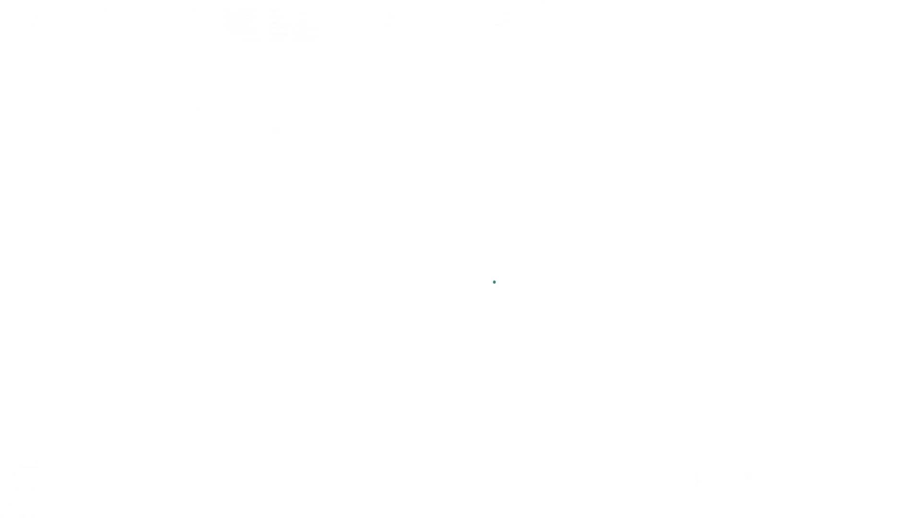
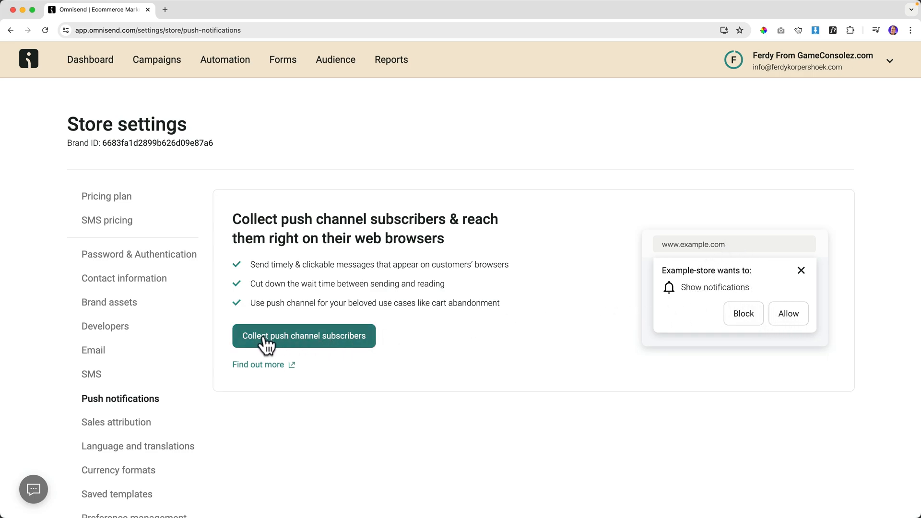
# Begin collecting push subscribers and download the 67 B service-worker.js file.
pyautogui.click(337, 344)
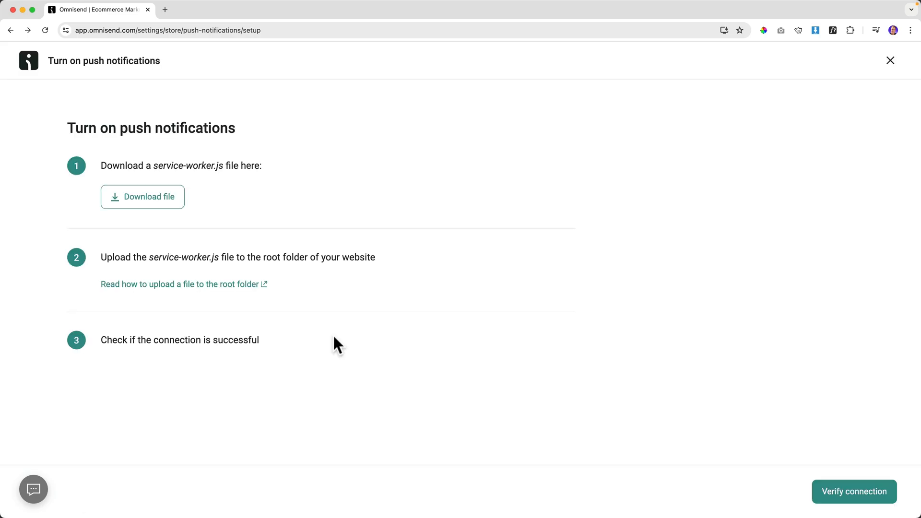
pyautogui.click(156, 200)
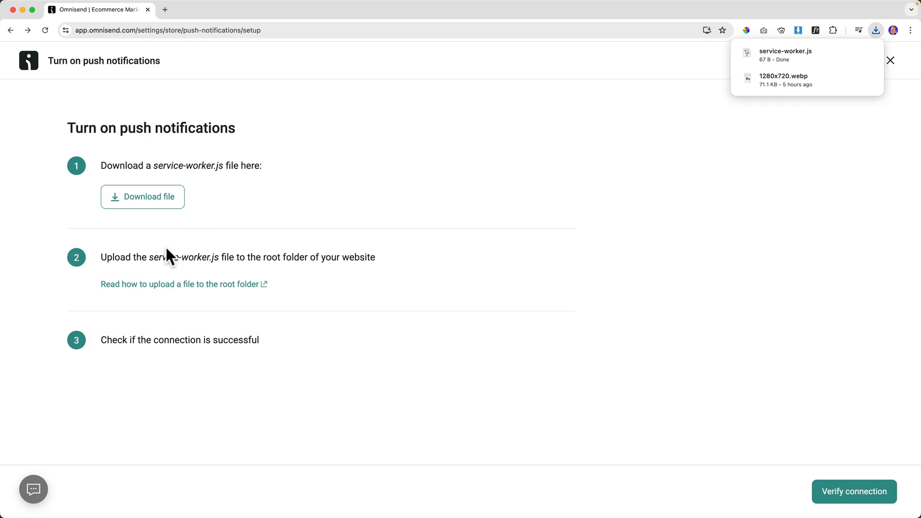
pyautogui.moveTo(225, 257); pyautogui.dragTo(331, 257)
# Open Hostinger hPanel in a new tab and search the websites list for 'gam'.
pyautogui.click(332, 258)
pyautogui.click(166, 9)
pyautogui.write('hostinger.com')
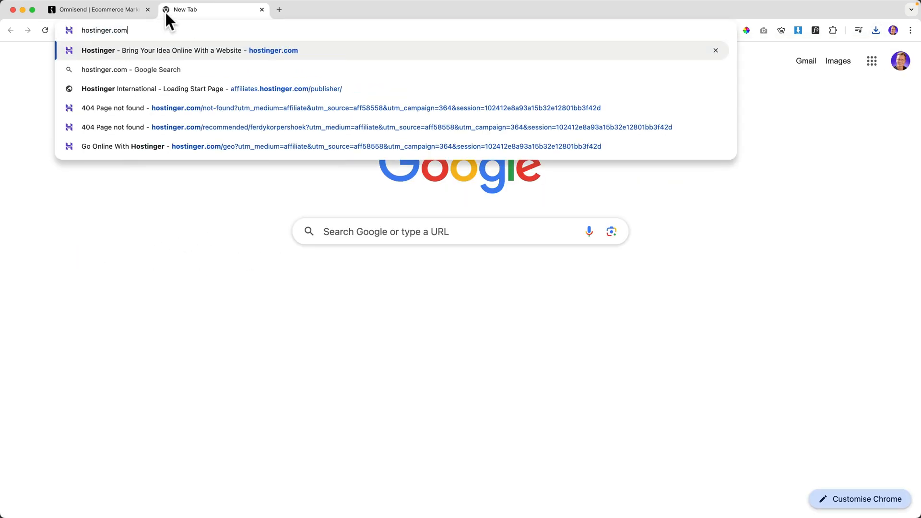
pyautogui.press('Return')
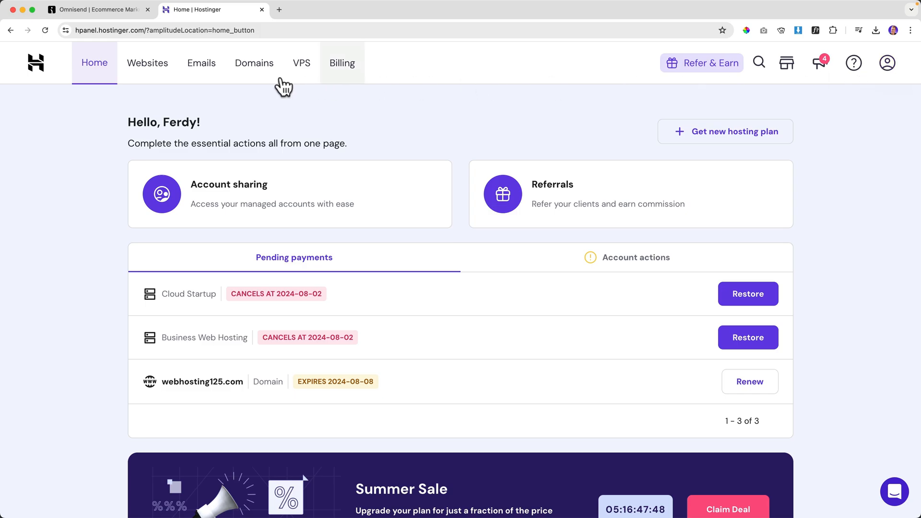
pyautogui.click(161, 78)
pyautogui.click(235, 157)
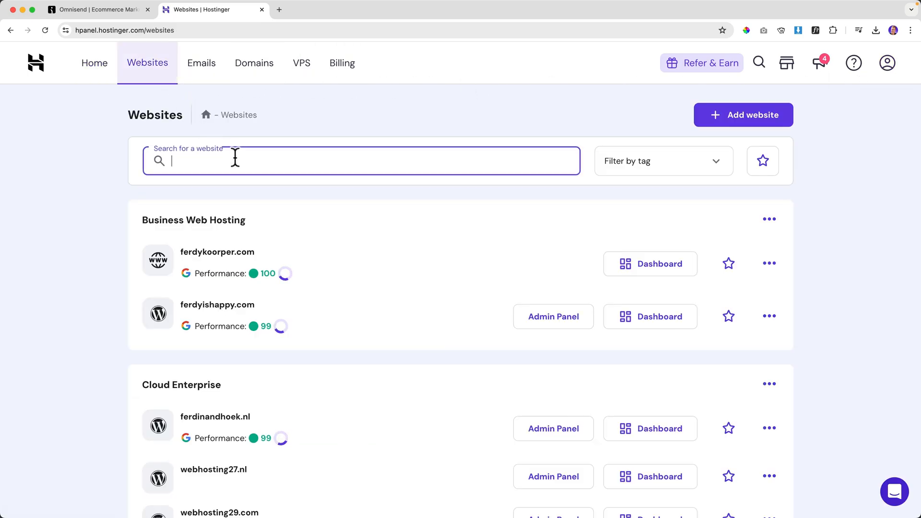
pyautogui.write('gameco')
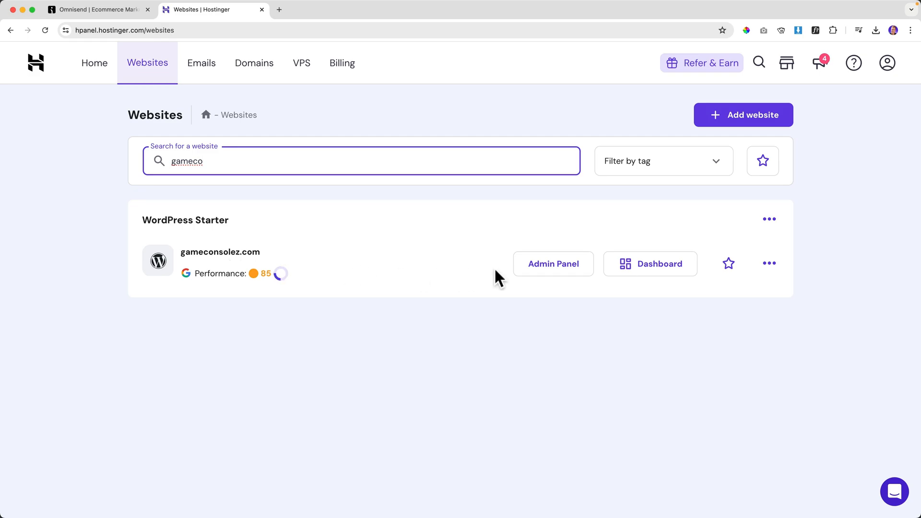
pyautogui.click(495, 270)
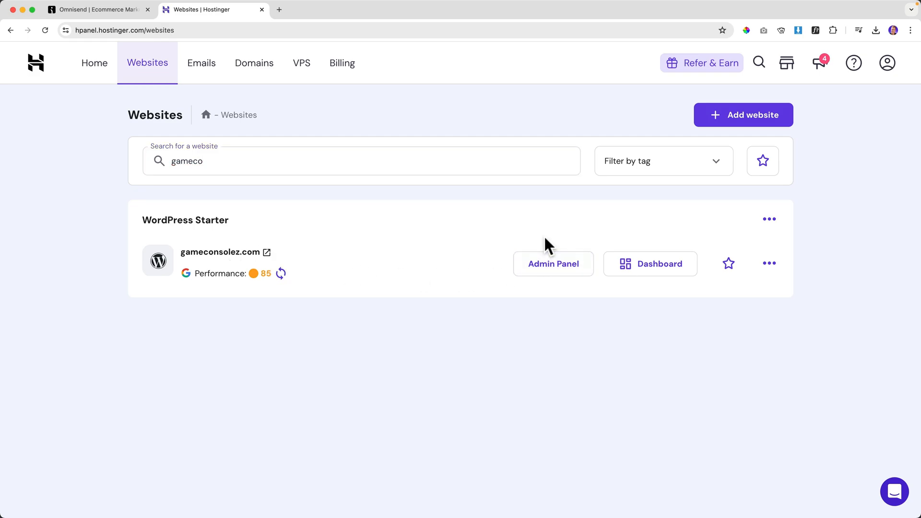
# Open the gameconsolez.com dashboard and access its files through File Manager.
pyautogui.click(654, 269)
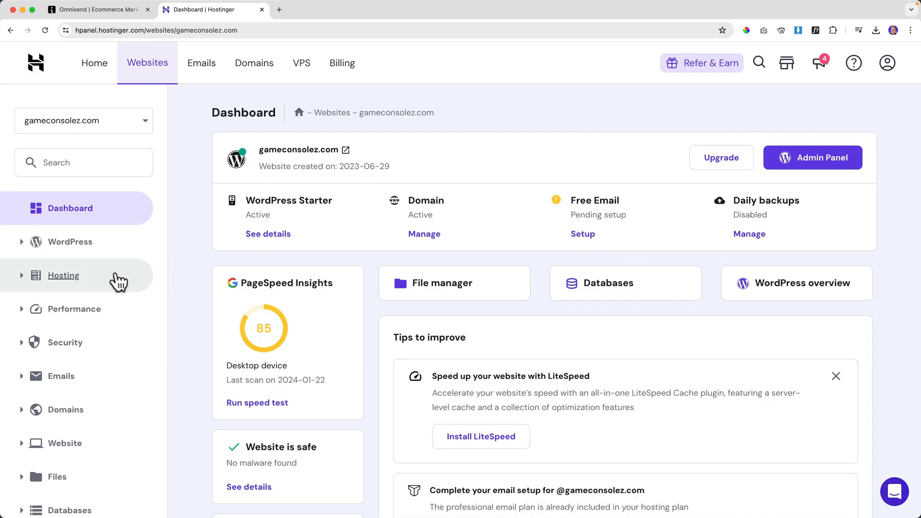
pyautogui.scroll(-2, 67, 391)
pyautogui.click(54, 378)
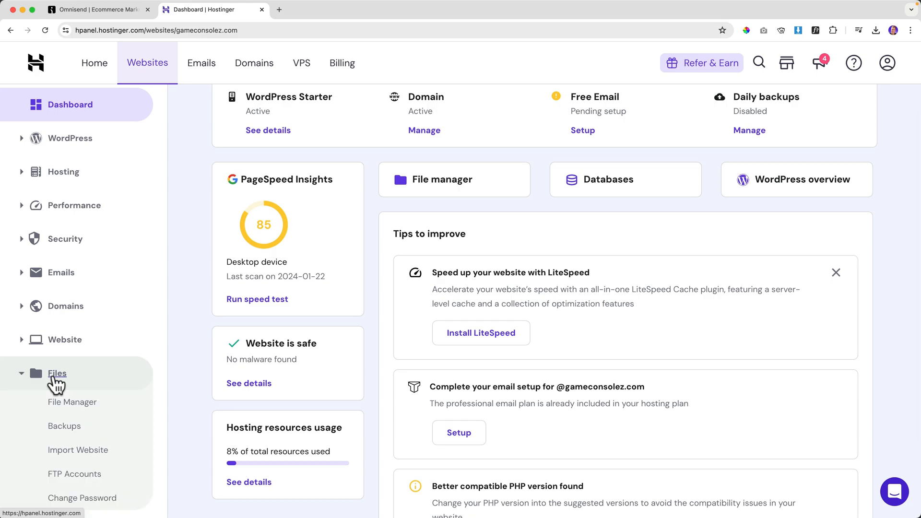
pyautogui.click(72, 408)
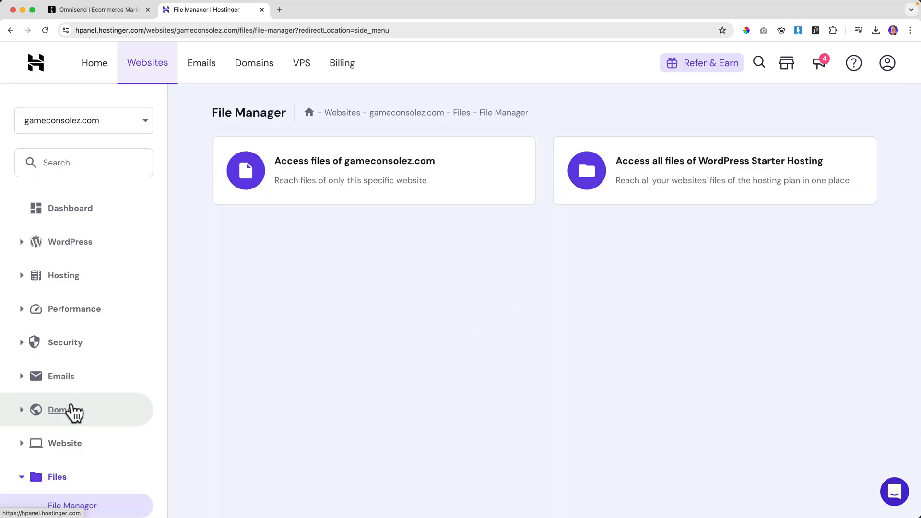
pyautogui.click(366, 171)
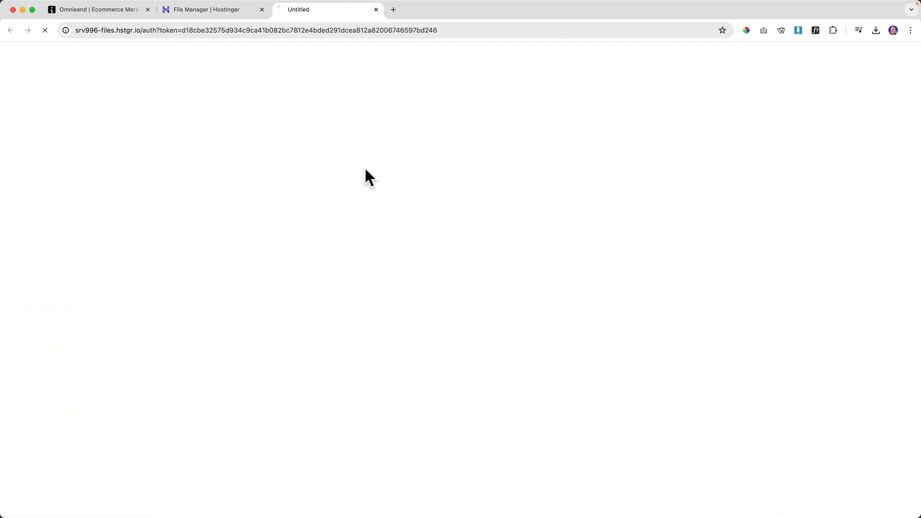
# Upload service-worker.js from Downloads into public_html, then return to the Omnisend tab.
pyautogui.click(219, 160)
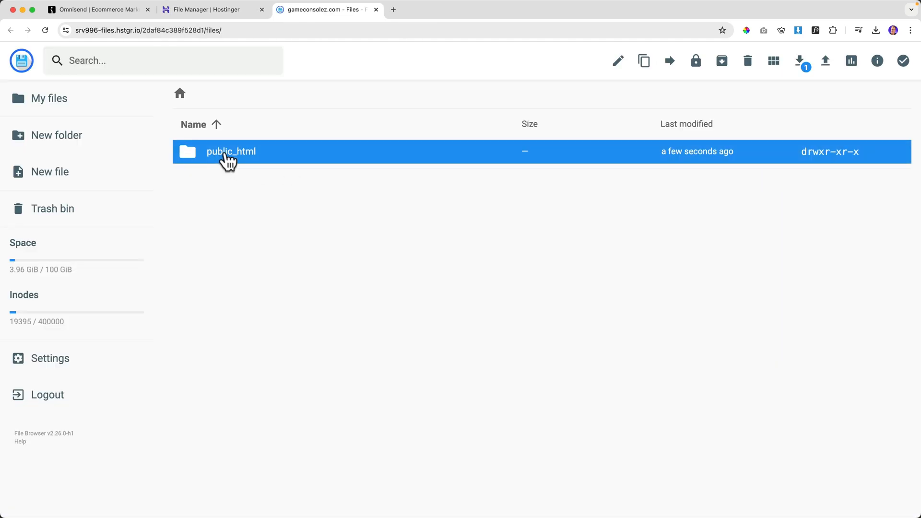
pyautogui.doubleClick(226, 160)
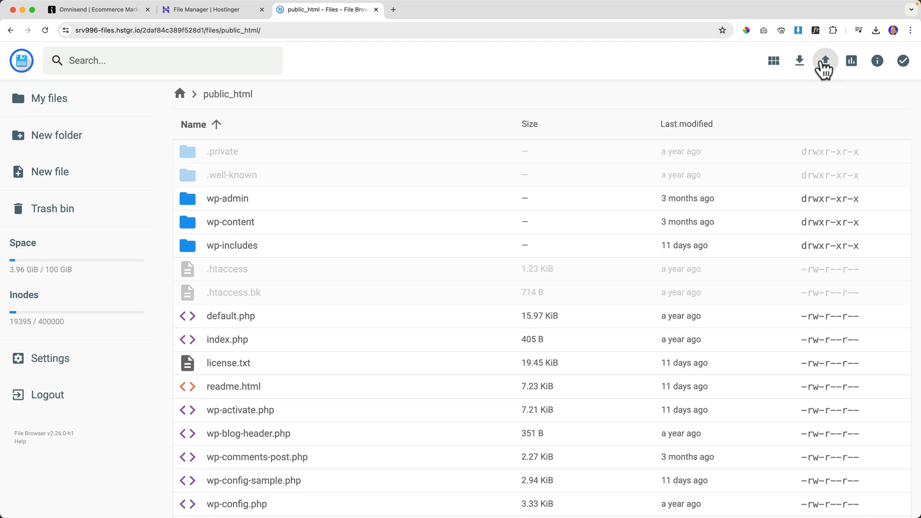
pyautogui.click(824, 65)
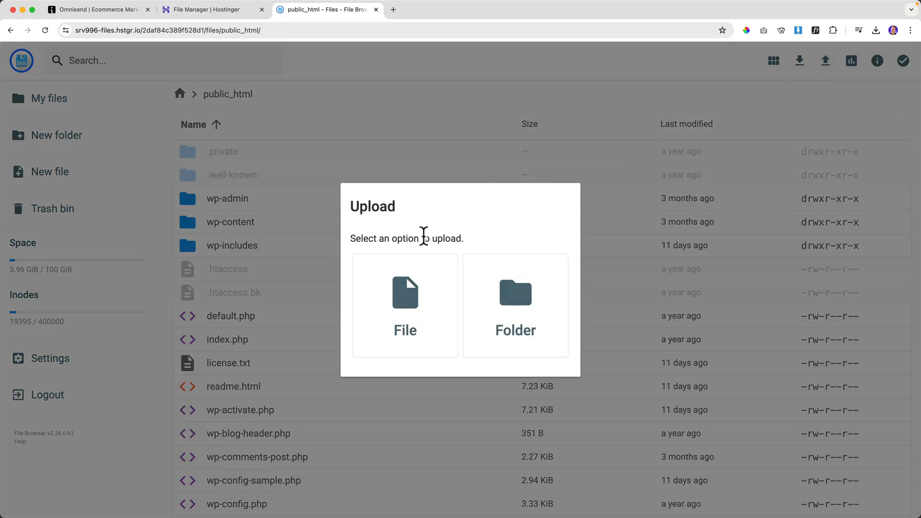
pyautogui.click(405, 311)
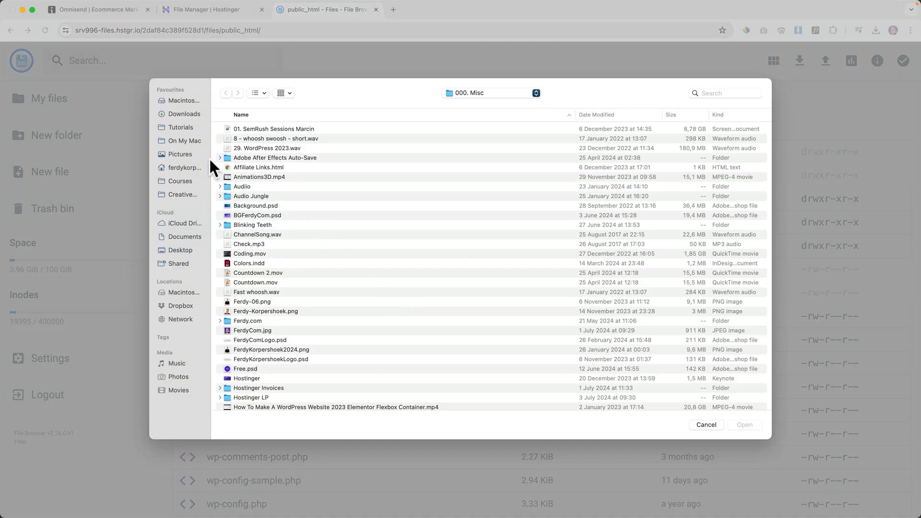
pyautogui.click(191, 114)
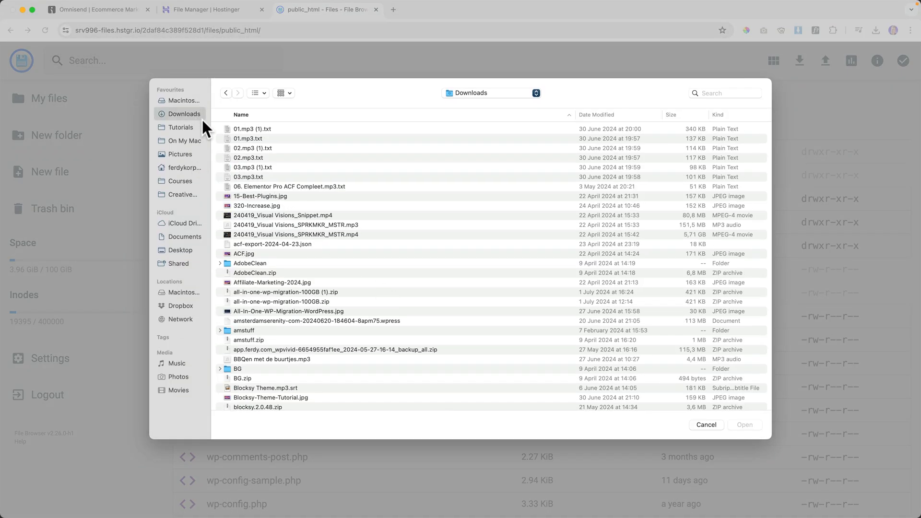
pyautogui.click(605, 114)
pyautogui.click(249, 129)
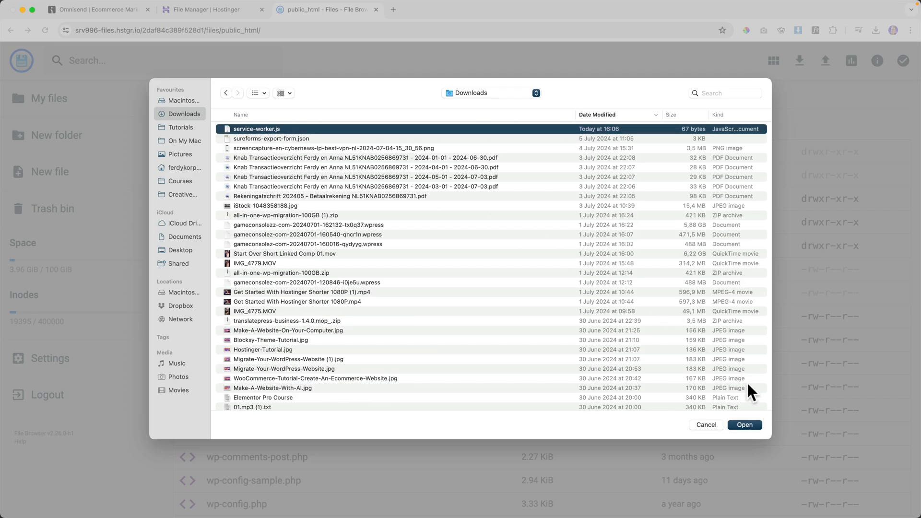
pyautogui.click(744, 425)
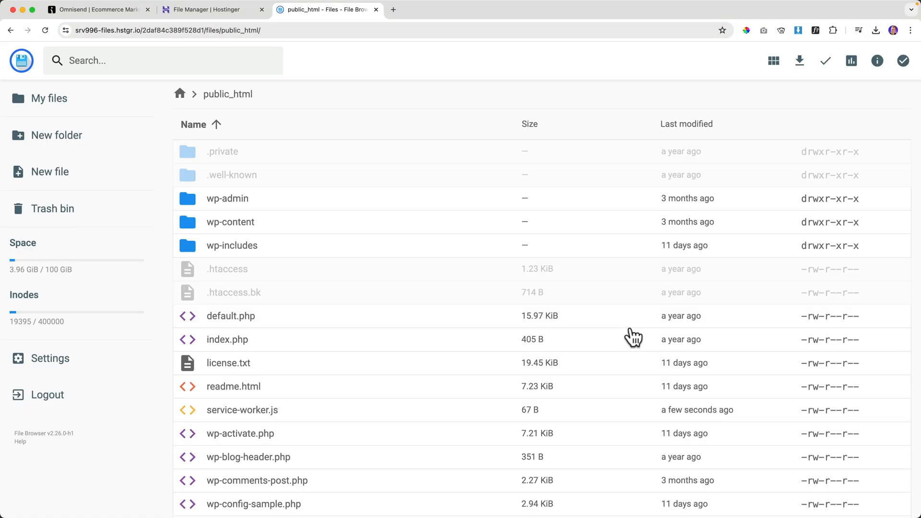
pyautogui.scroll(-1, 416, 312)
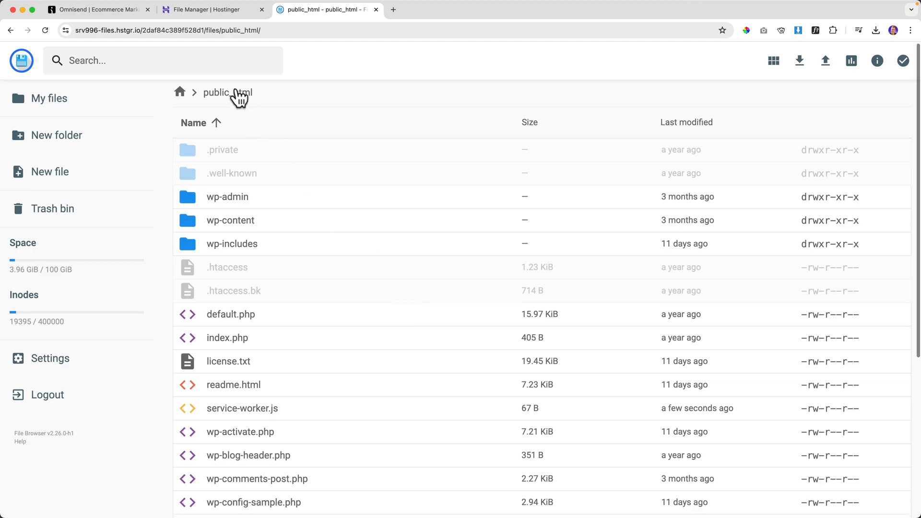
pyautogui.click(108, 13)
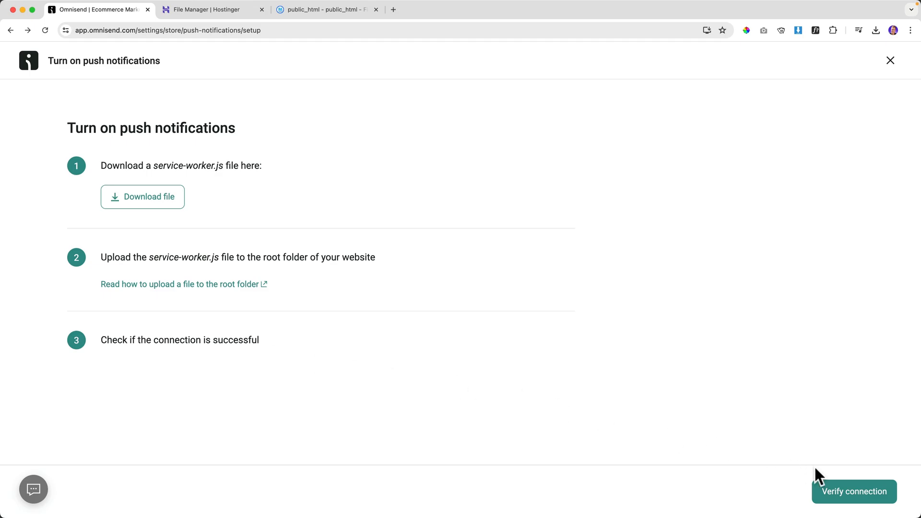
# Verify the push connection and switch on 'Turn on push notifications' for the store.
pyautogui.click(852, 496)
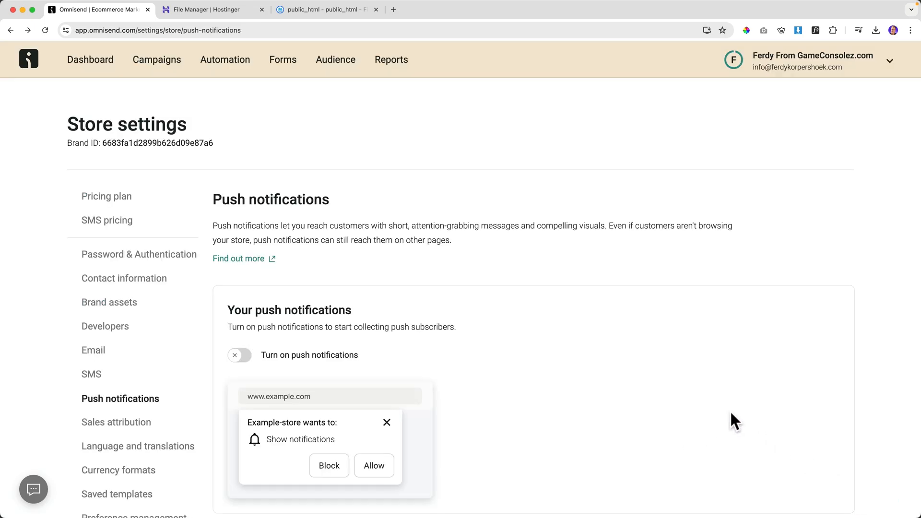
pyautogui.scroll(-5, 667, 393)
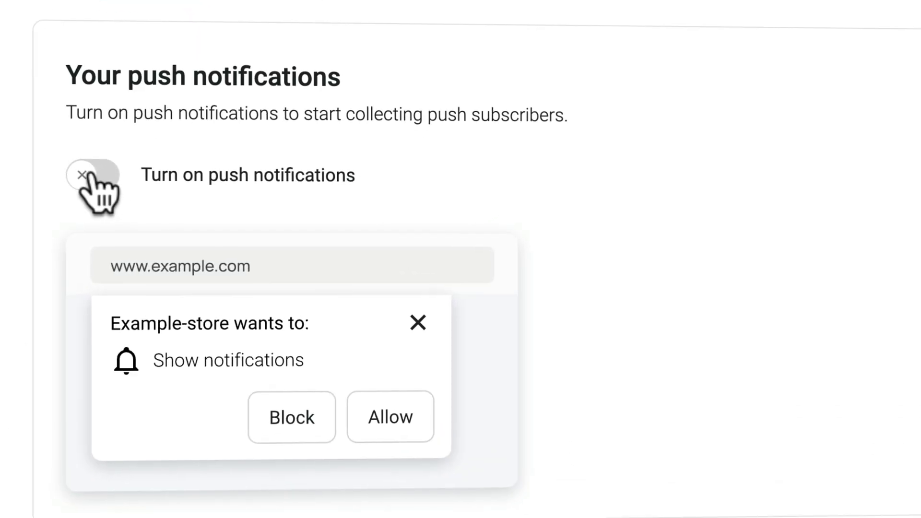
pyautogui.click(185, 210)
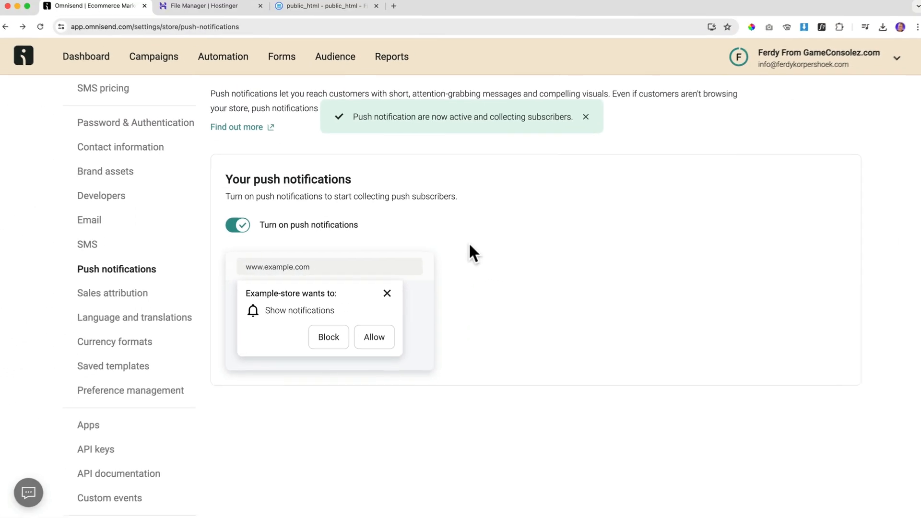
pyautogui.scroll(3, 528, 235)
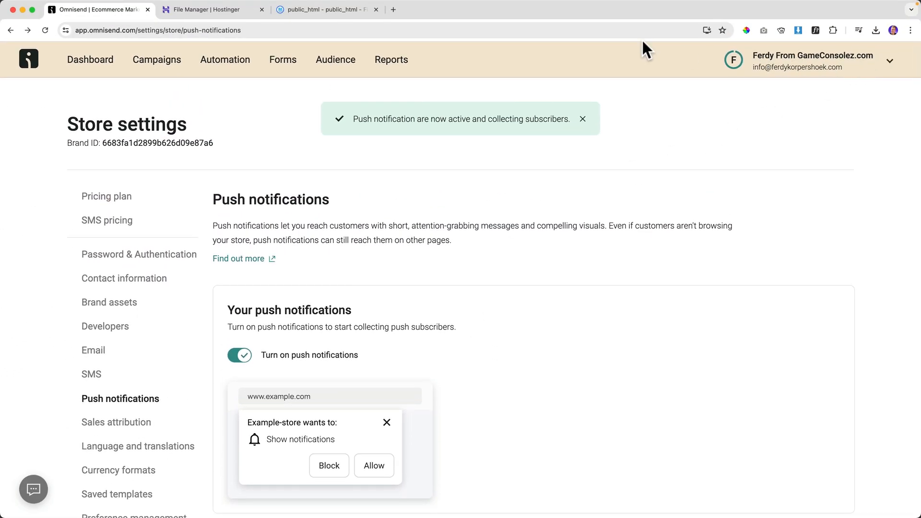
# Open gameconsolez.com in a new Chrome tab and allow its notifications.
pyautogui.click(397, 9)
pyautogui.write('gameconsolez.com')
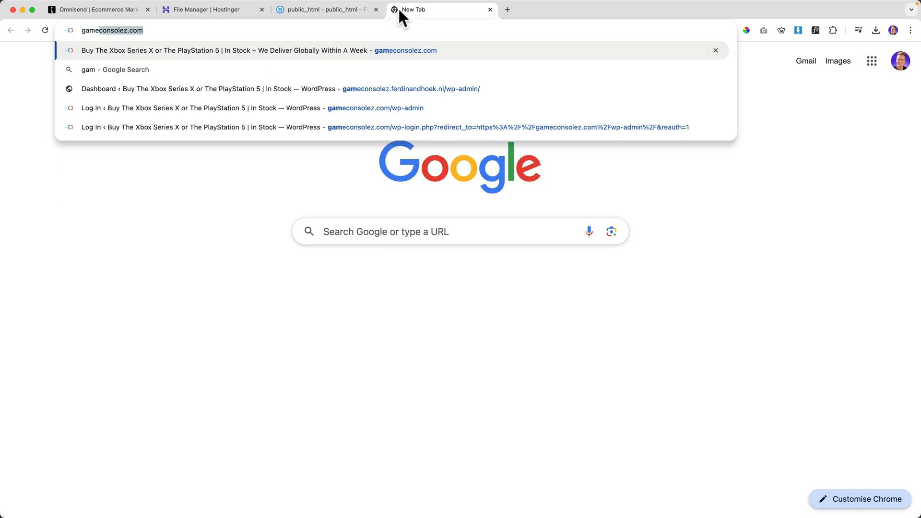
pyautogui.press('Return')
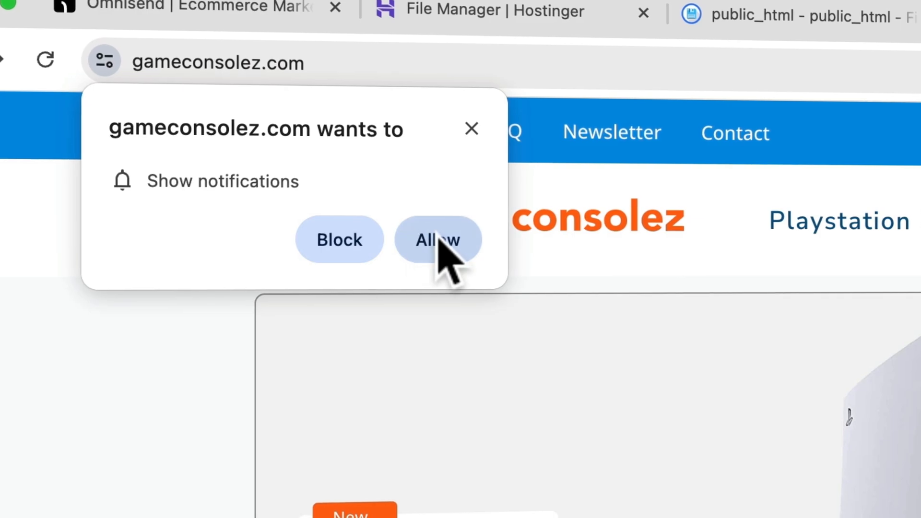
pyautogui.click(439, 246)
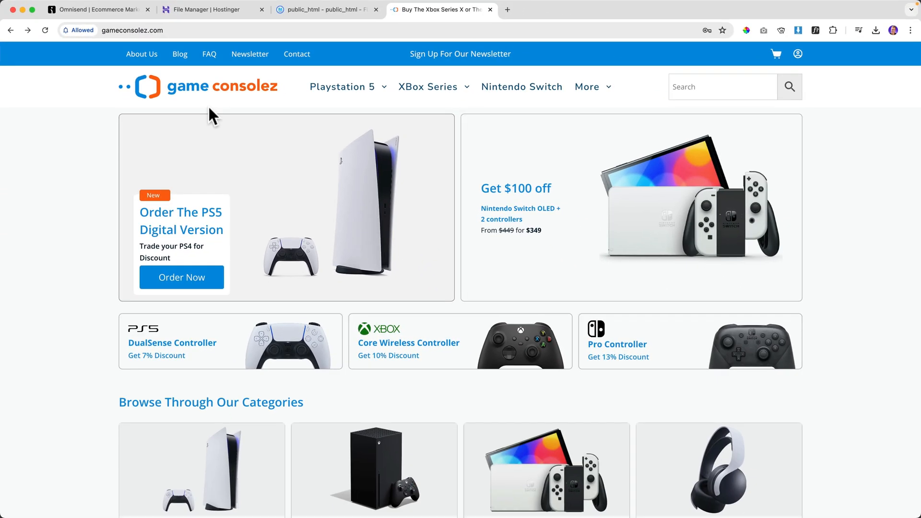
# From Campaigns, create a push notification campaign named 'Huge Discount For PS5'.
pyautogui.click(108, 11)
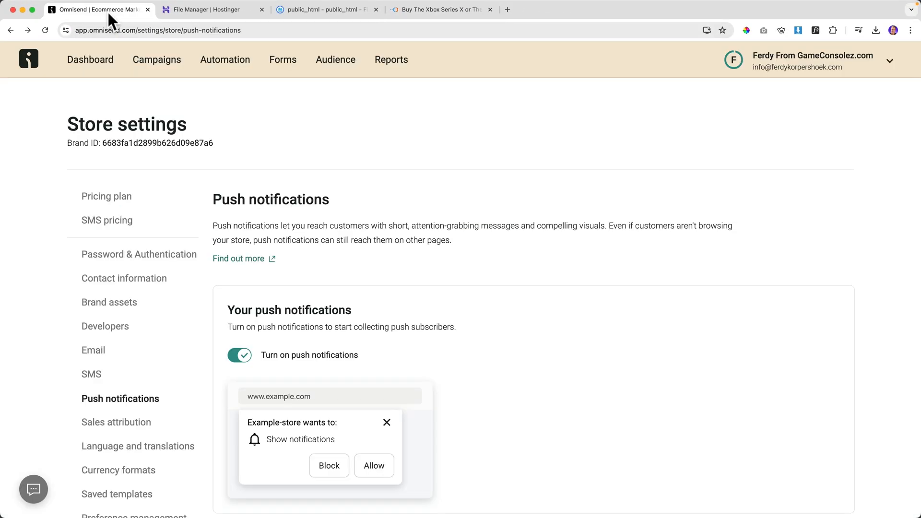
pyautogui.click(159, 60)
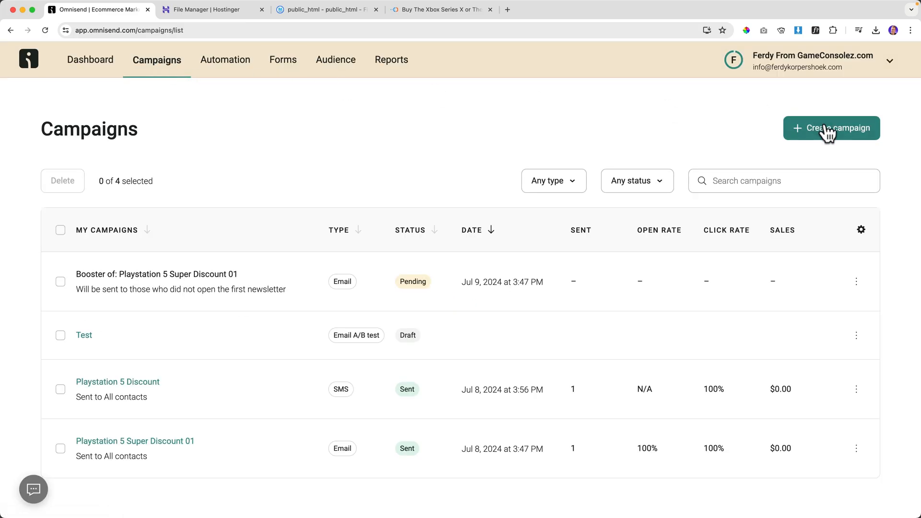
pyautogui.click(829, 136)
pyautogui.scroll(-2, 228, 418)
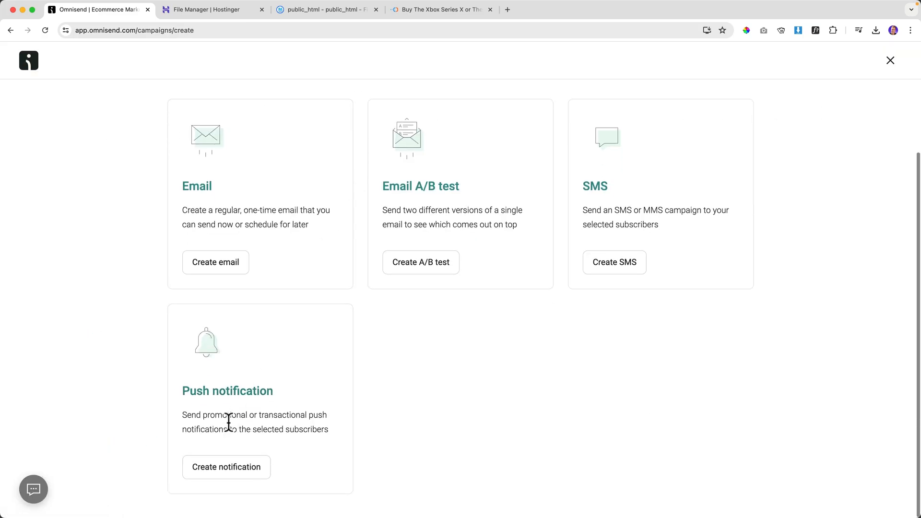
pyautogui.click(232, 474)
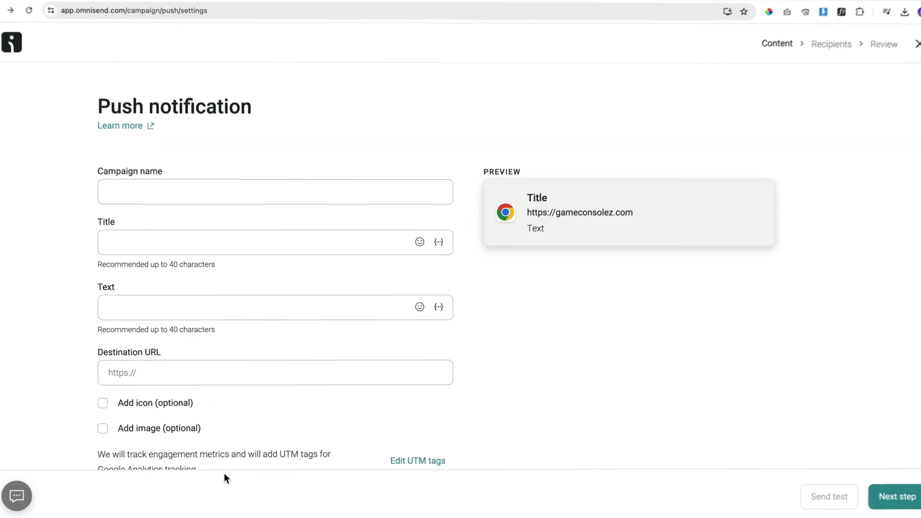
pyautogui.click(150, 151)
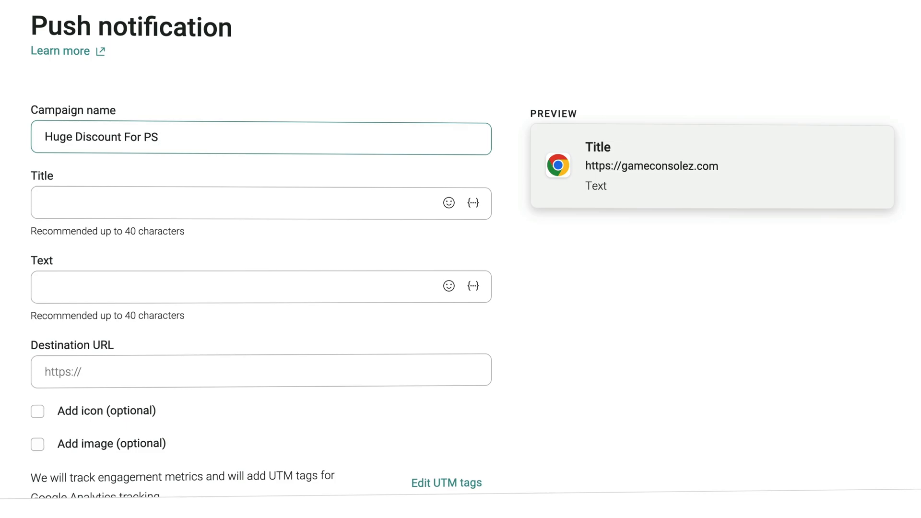
pyautogui.press('Tab')
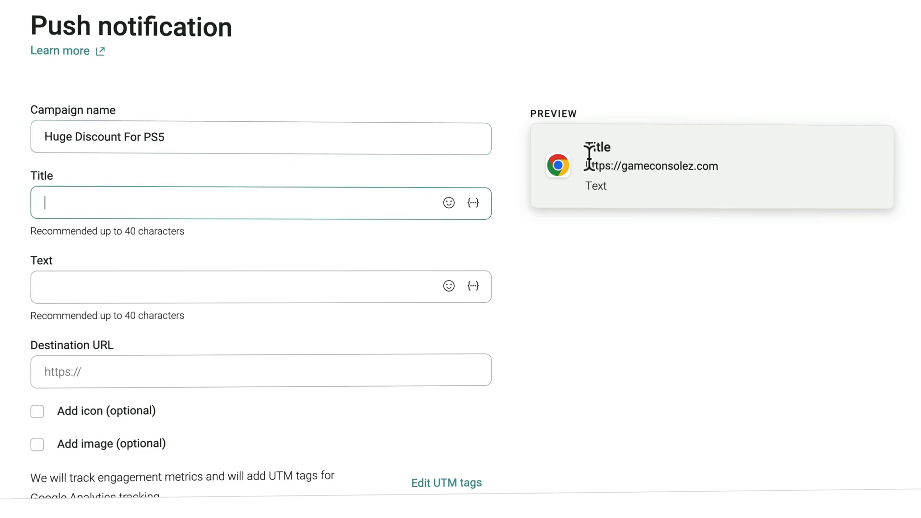
# Copy the campaign name 'Huge Discount For PS5' into the notification Title.
pyautogui.click(110, 142)
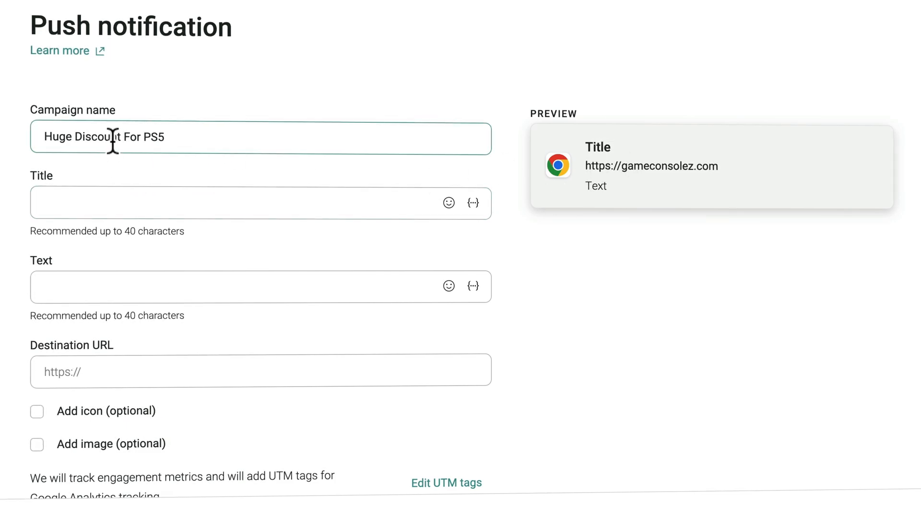
pyautogui.hotkey('ctrl', 'a')
pyautogui.hotkey('ctrl', 'c')
pyautogui.click(117, 204)
pyautogui.hotkey('ctrl', 'v')
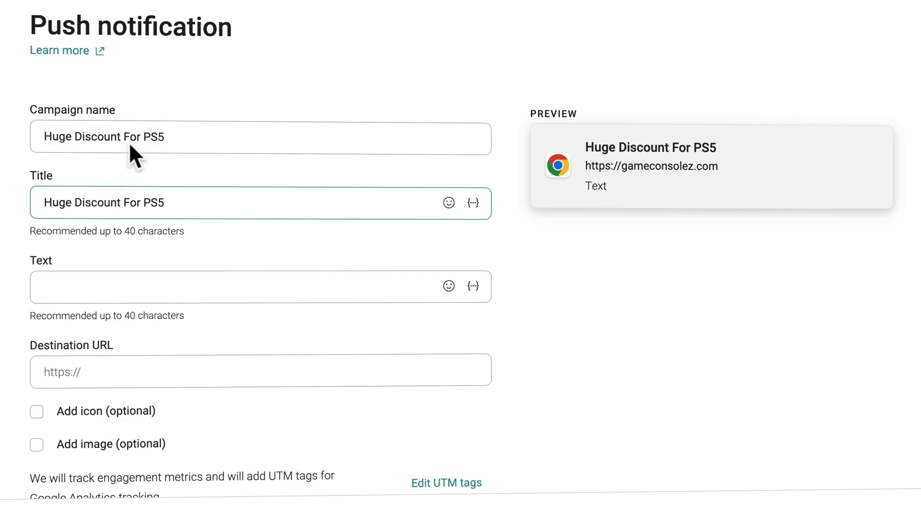
pyautogui.moveTo(44, 137); pyautogui.dragTo(221, 137)
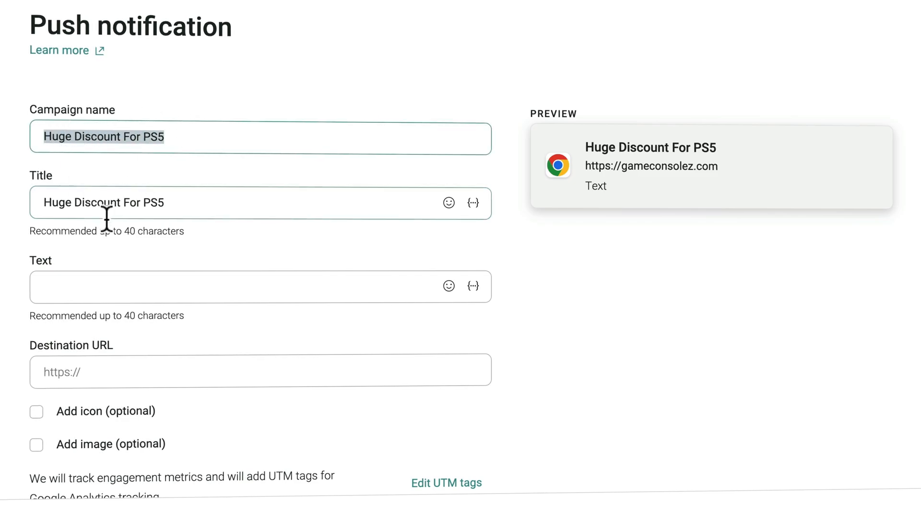
# Set the notification text to 'Get The PS5 With The Highest Discount Ever!'.
pyautogui.click(120, 283)
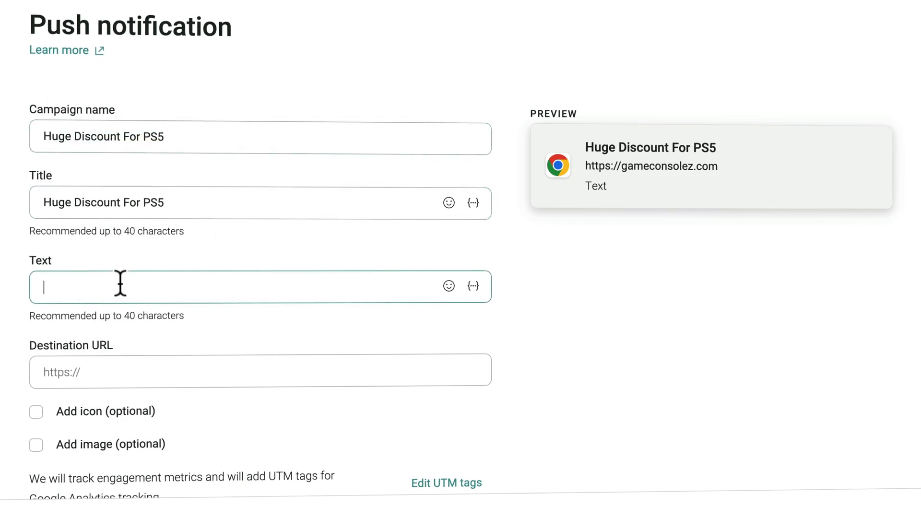
pyautogui.write('Ge')
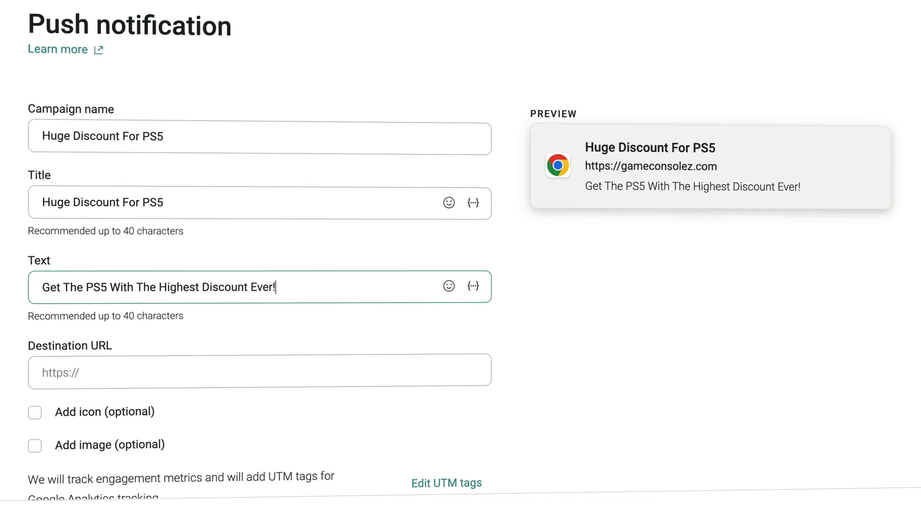
pyautogui.click(105, 375)
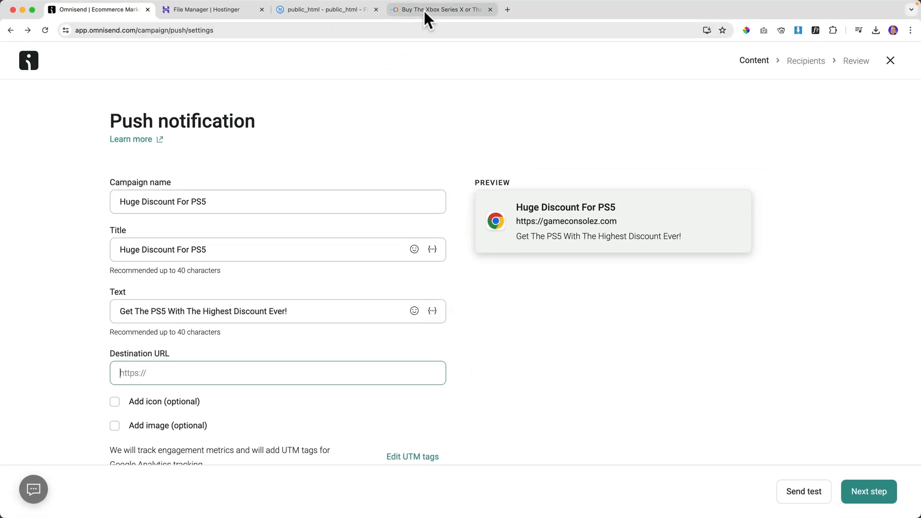
pyautogui.click(424, 9)
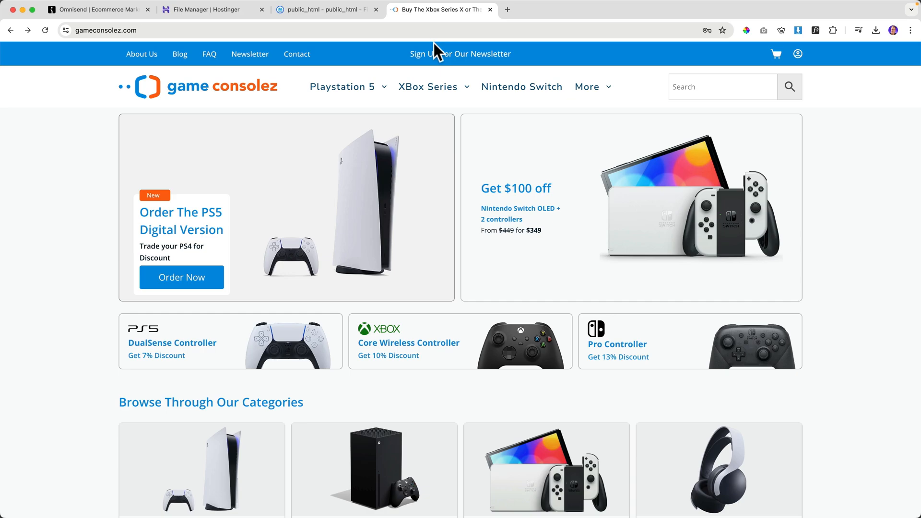
# Open the PlayStation 5 Console With Super Discount product page to get its address.
pyautogui.click(350, 89)
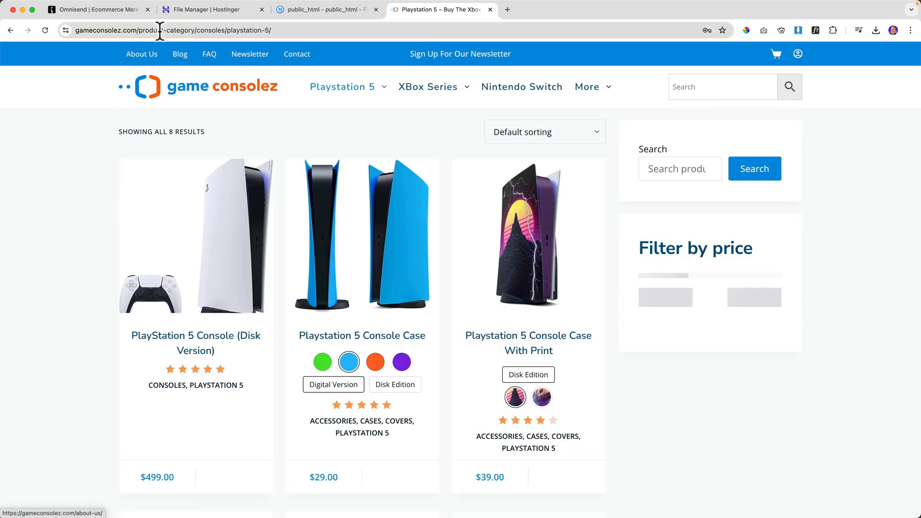
pyautogui.click(172, 32)
pyautogui.click(172, 32)
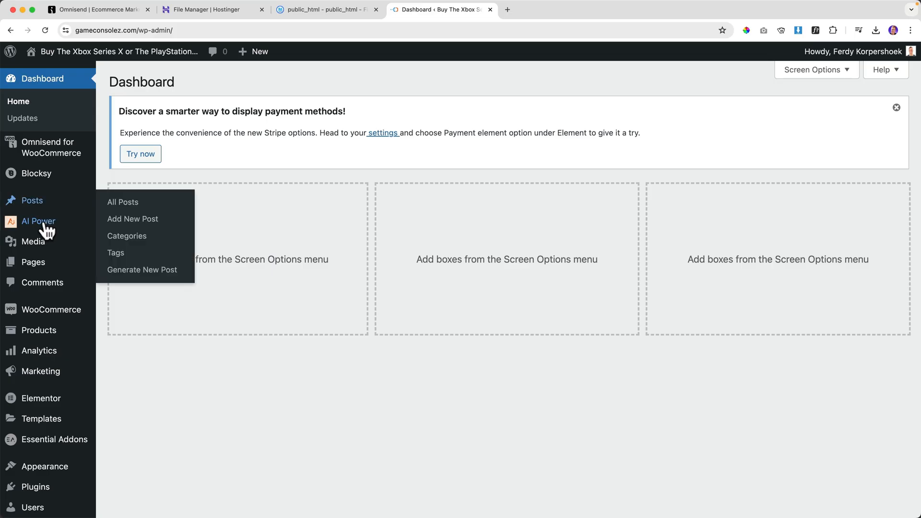
pyautogui.moveTo(76, 319)
pyautogui.click(134, 333)
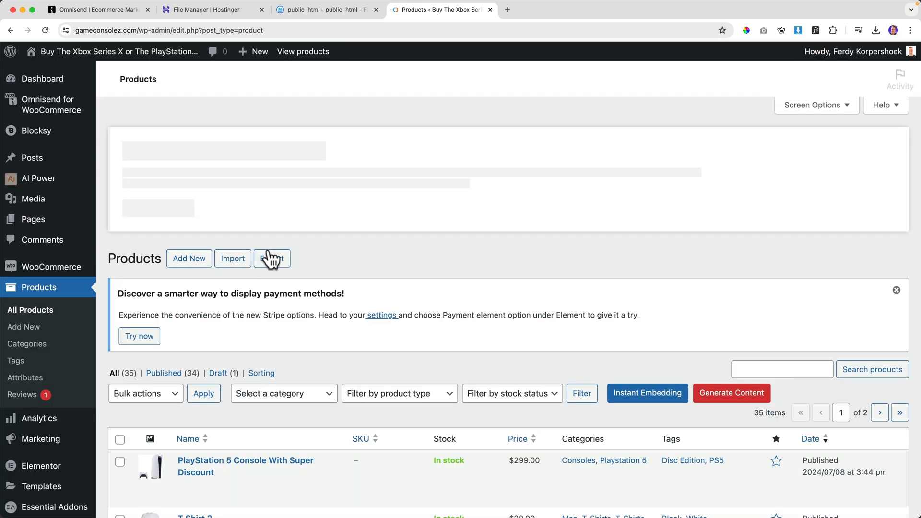
pyautogui.moveTo(274, 478)
pyautogui.click(309, 479)
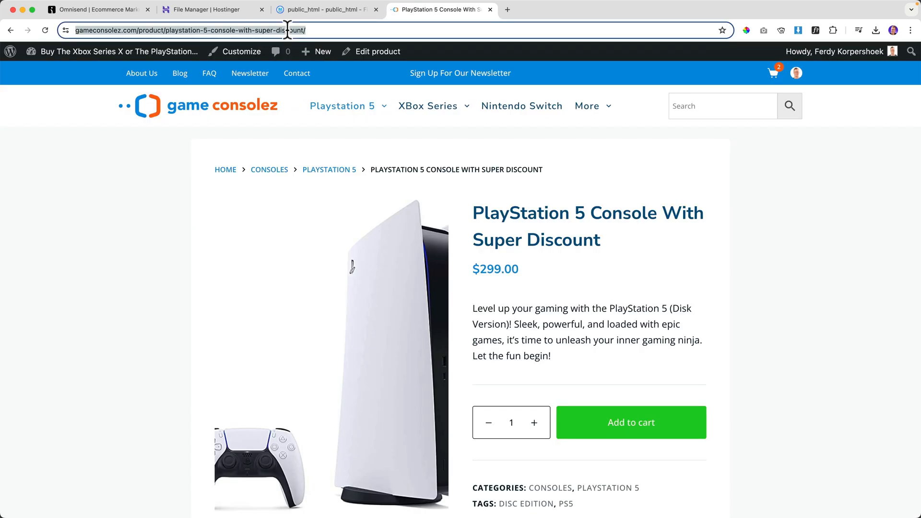
# Paste the PS5 product URL as the destination URL and enable Add icon.
pyautogui.click(291, 10)
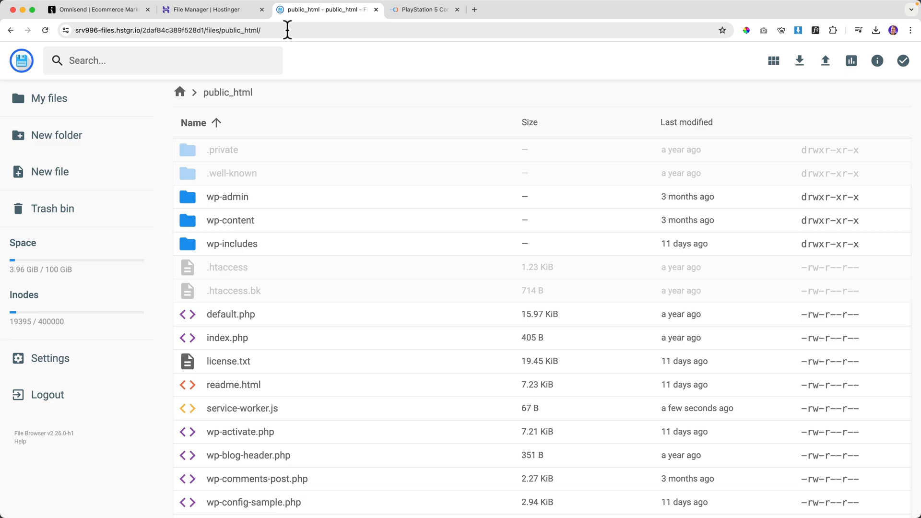
pyautogui.click(128, 10)
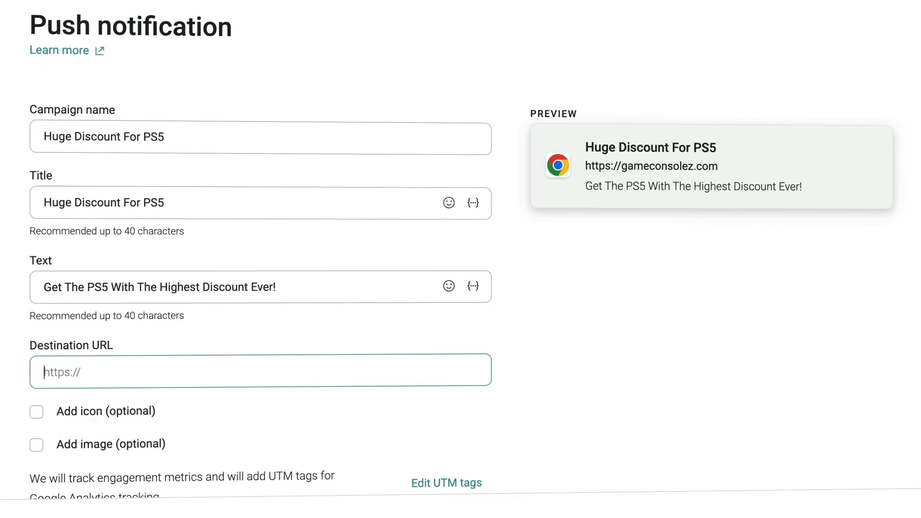
pyautogui.click(192, 288)
pyautogui.click(142, 370)
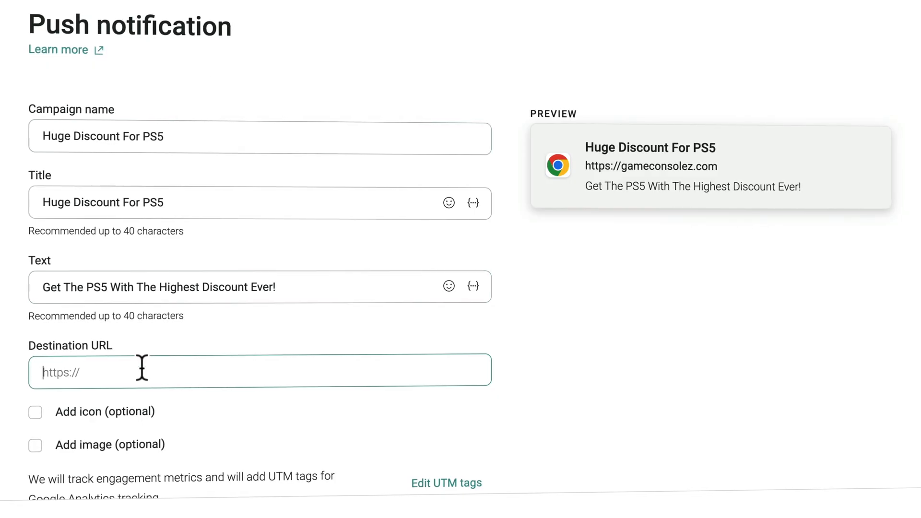
pyautogui.hotkey('ctrl', 'v')
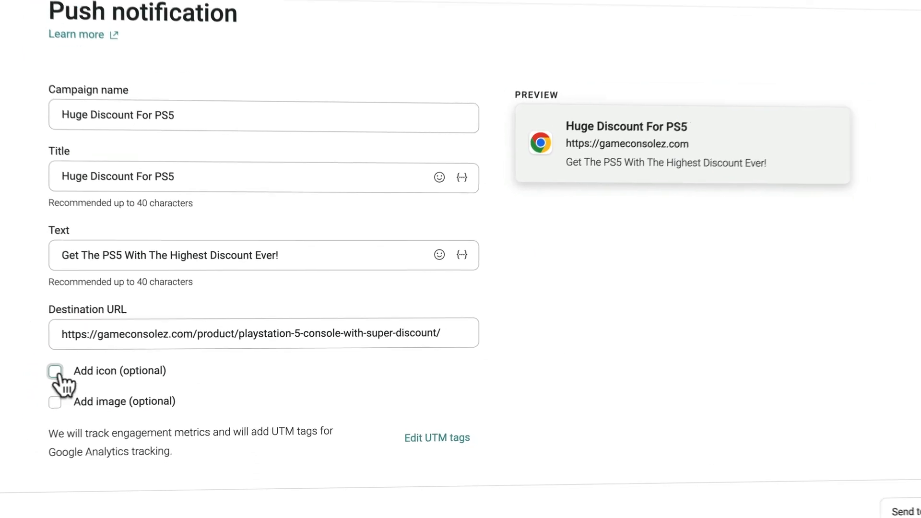
pyautogui.click(55, 372)
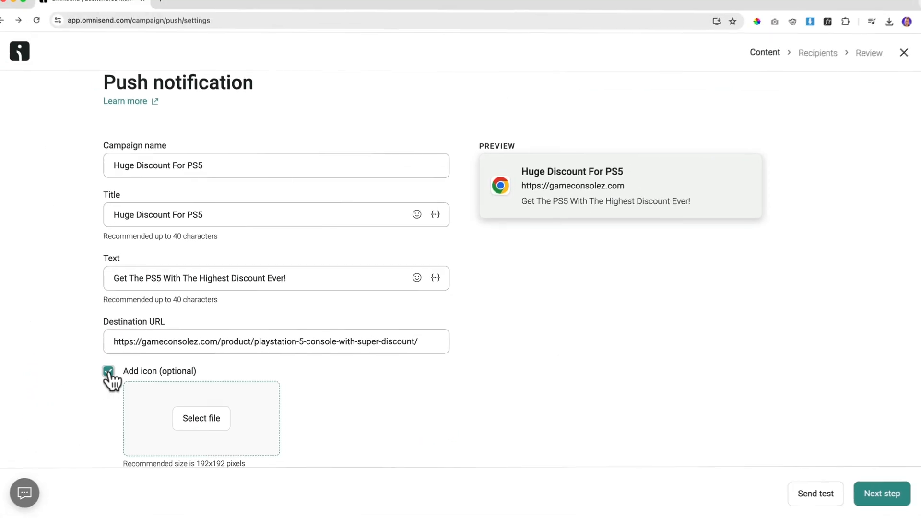
# Upload Favicon.png from the computer and set it as the notification icon.
pyautogui.click(163, 420)
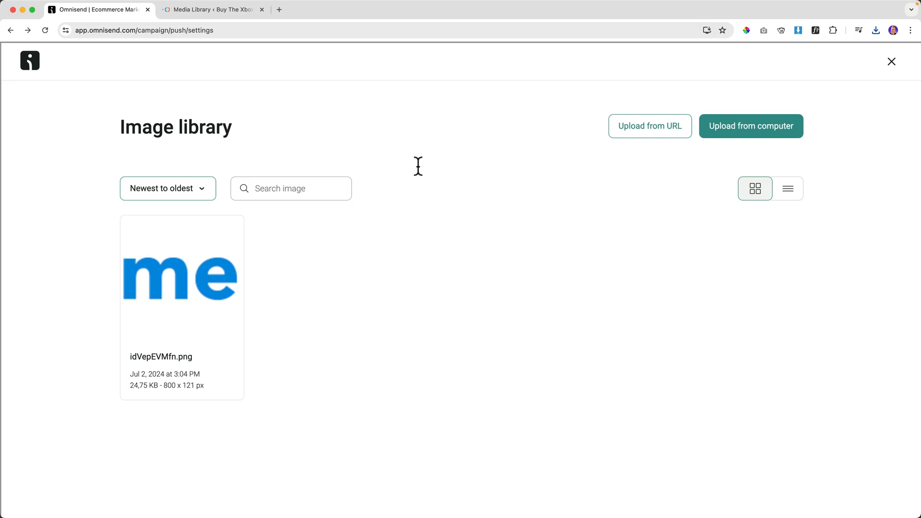
pyautogui.click(754, 130)
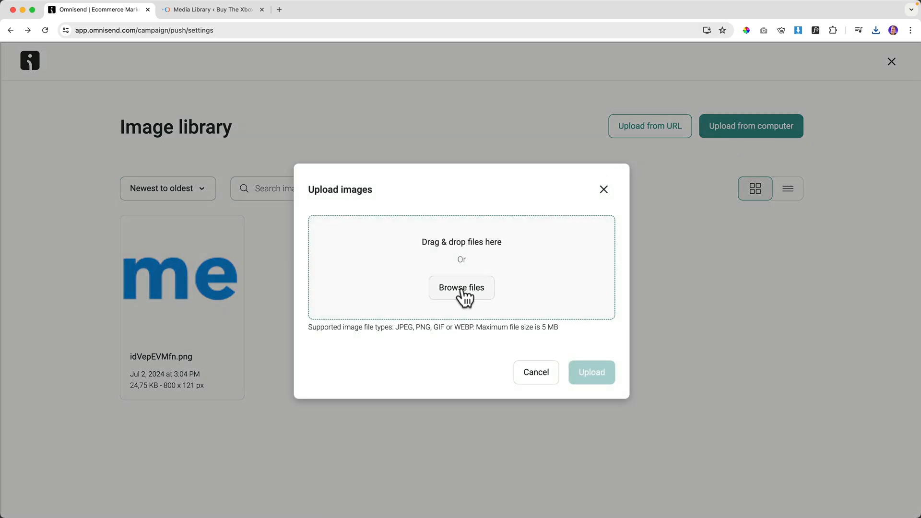
pyautogui.click(462, 288)
pyautogui.doubleClick(267, 129)
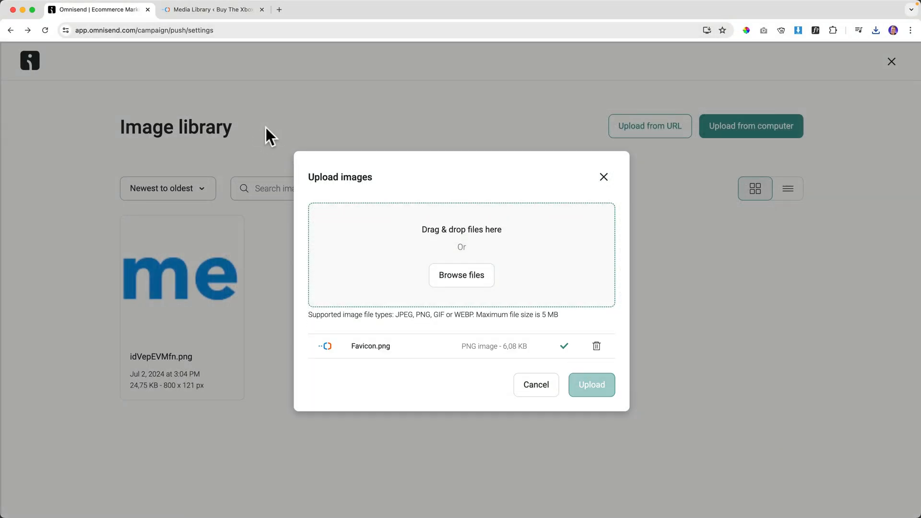
pyautogui.click(593, 386)
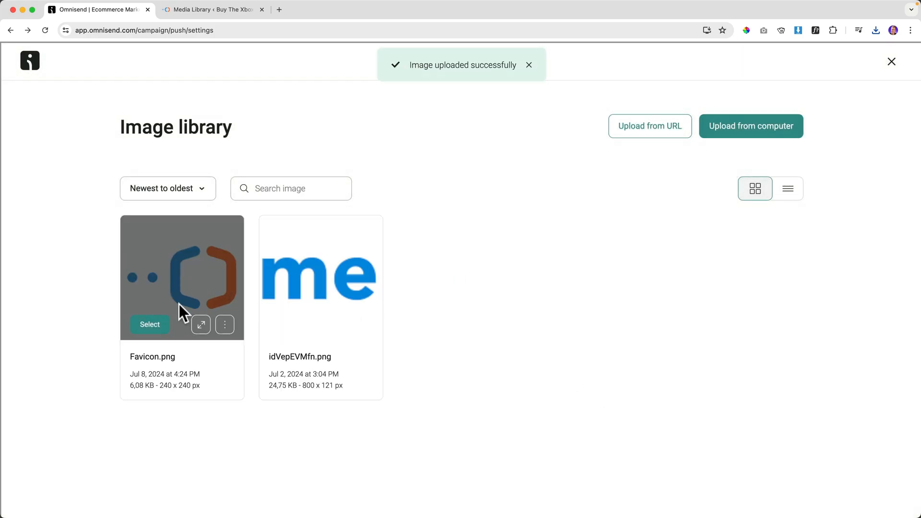
pyautogui.click(150, 325)
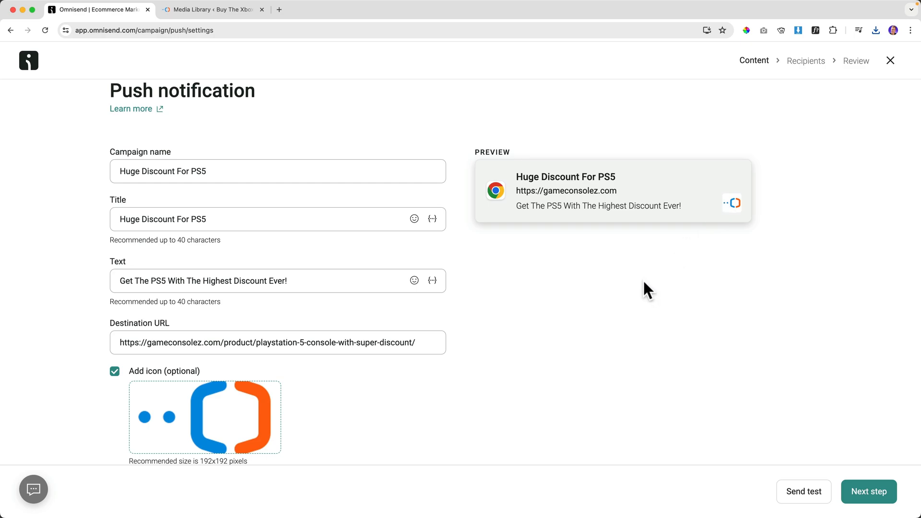
# Turn on Add image, pick Favicon.png, then remove it to leave the image empty.
pyautogui.scroll(-3, 644, 285)
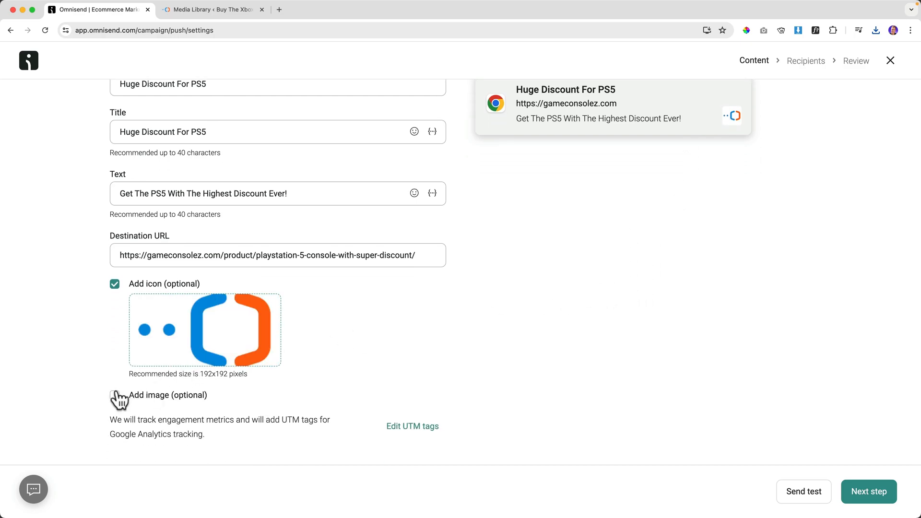
pyautogui.click(116, 395)
pyautogui.scroll(-2, 214, 394)
pyautogui.click(215, 394)
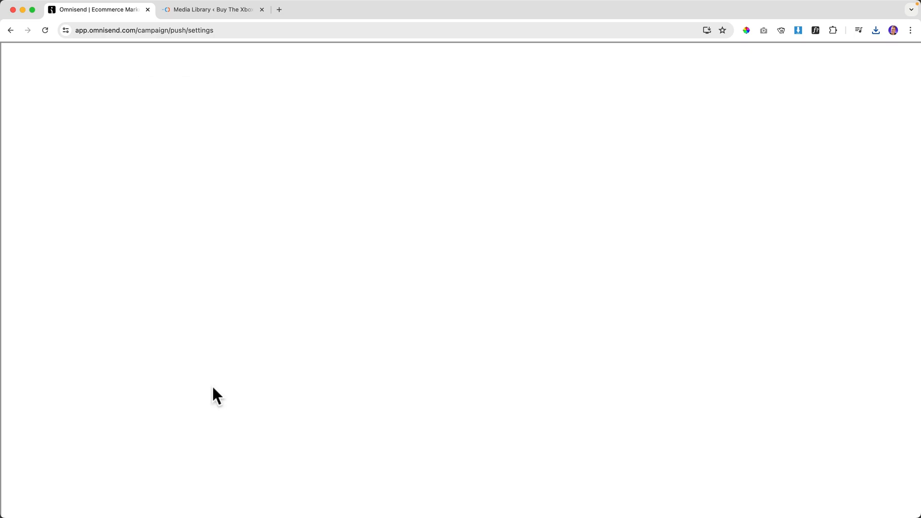
pyautogui.moveTo(189, 220)
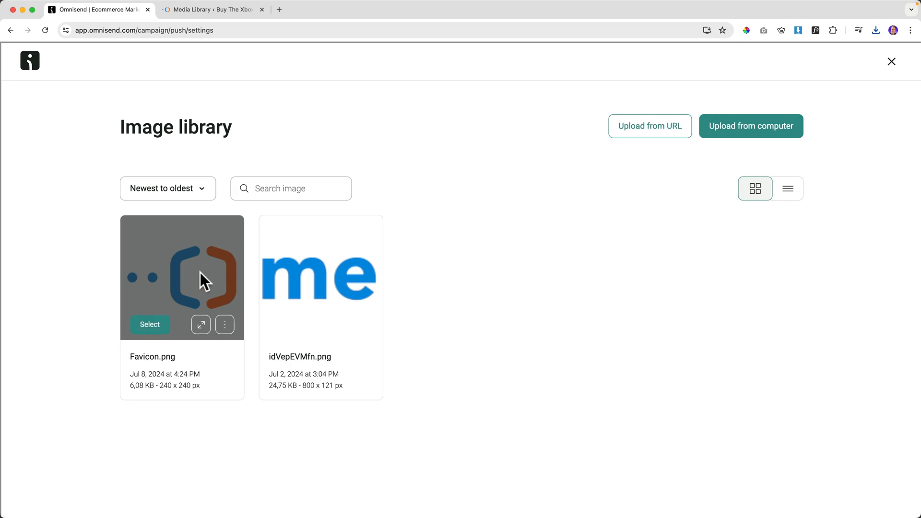
pyautogui.click(151, 325)
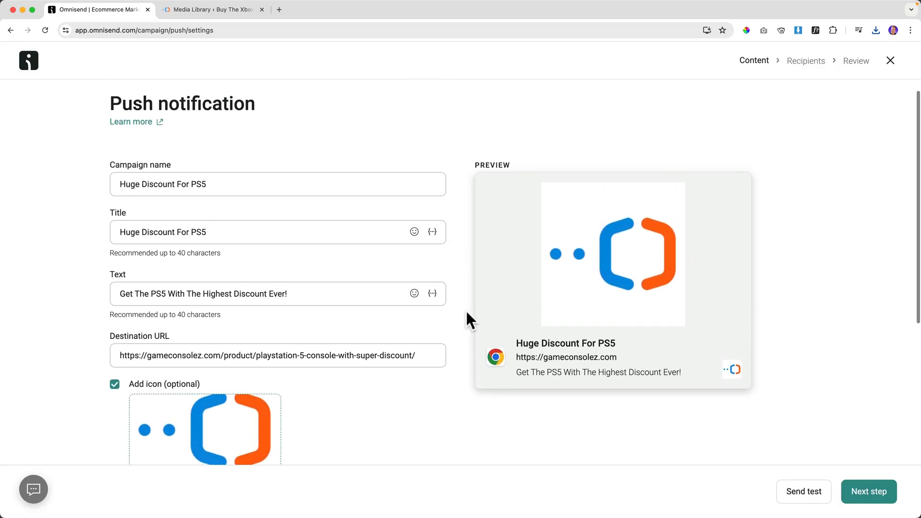
pyautogui.scroll(-5, 408, 331)
pyautogui.moveTo(184, 288)
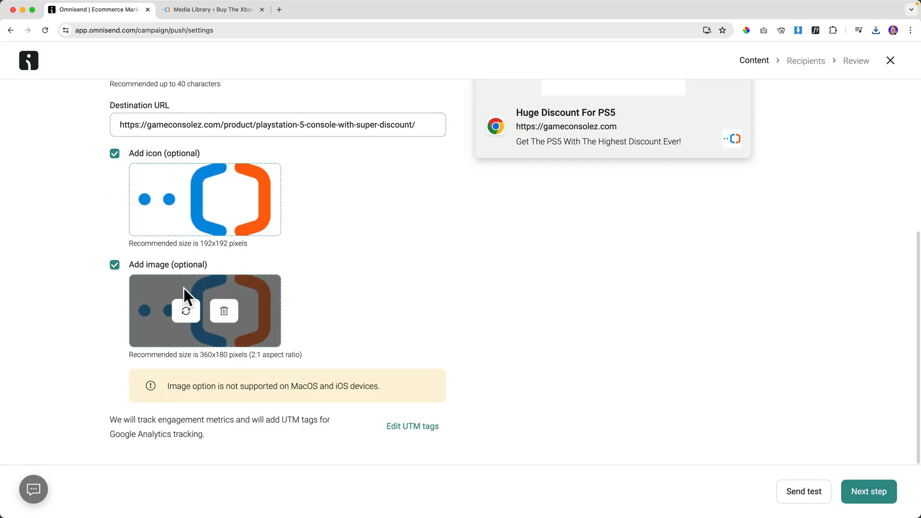
pyautogui.click(224, 311)
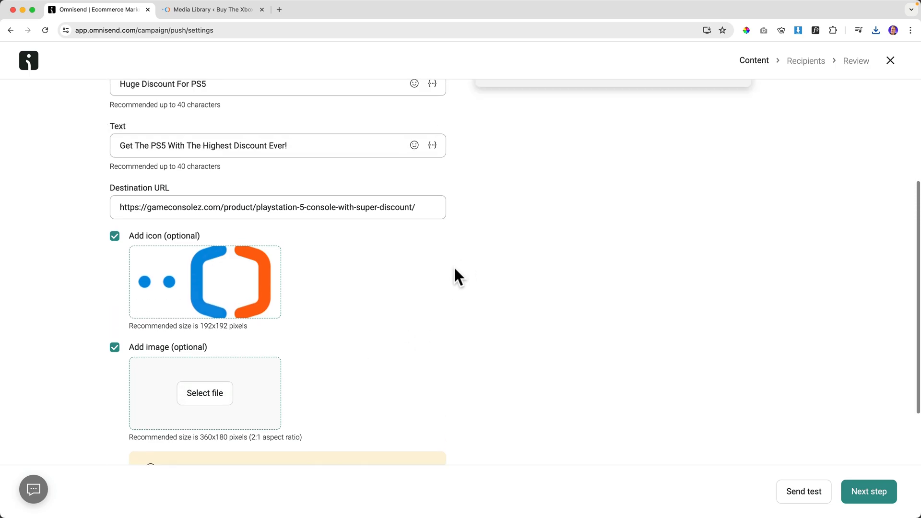
pyautogui.scroll(-3, 564, 276)
pyautogui.scroll(-2, 461, 272)
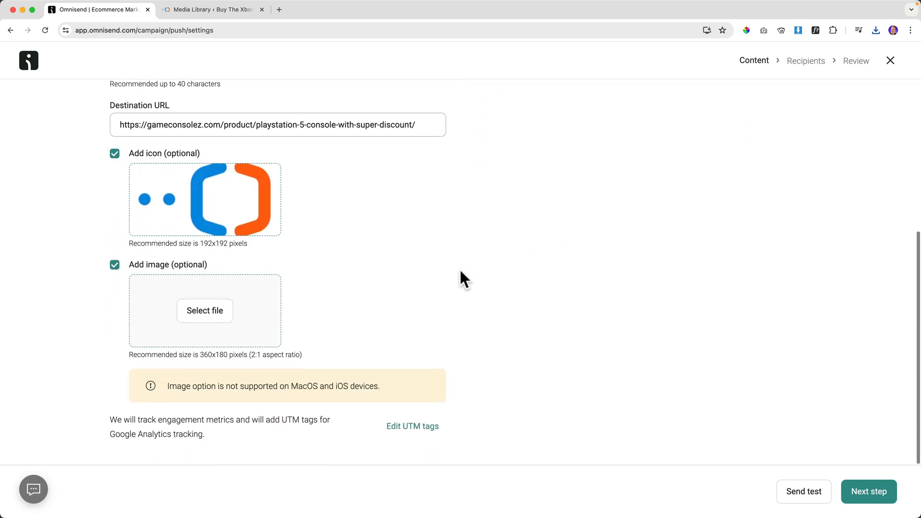
# Advance past recipients with All subscribers to the review step and close the Media Library tab.
pyautogui.click(874, 491)
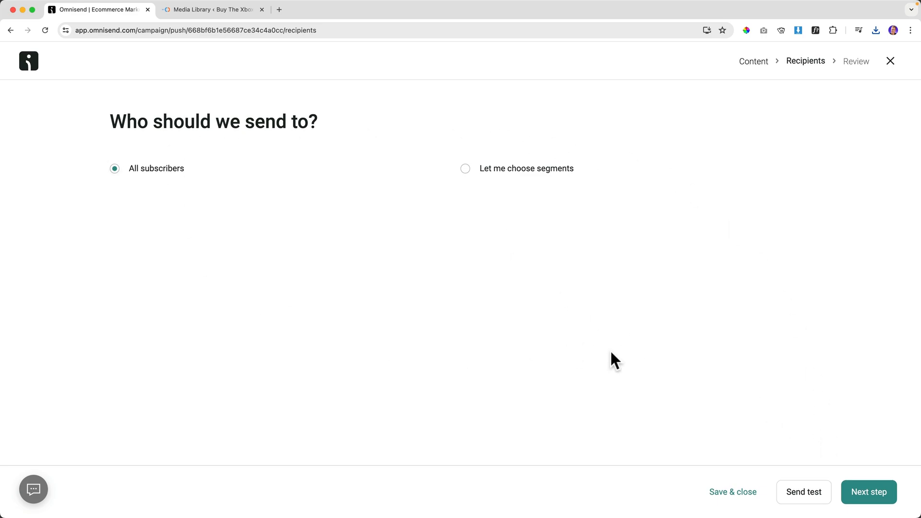
pyautogui.click(875, 489)
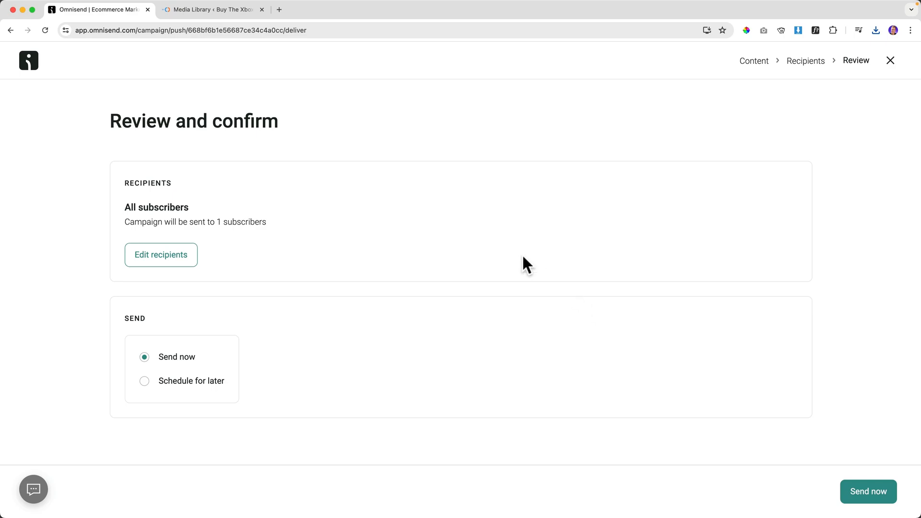
pyautogui.click(262, 10)
# Send the 'Huge Discount For PS5' push campaign now, then view the campaigns list.
pyautogui.click(860, 490)
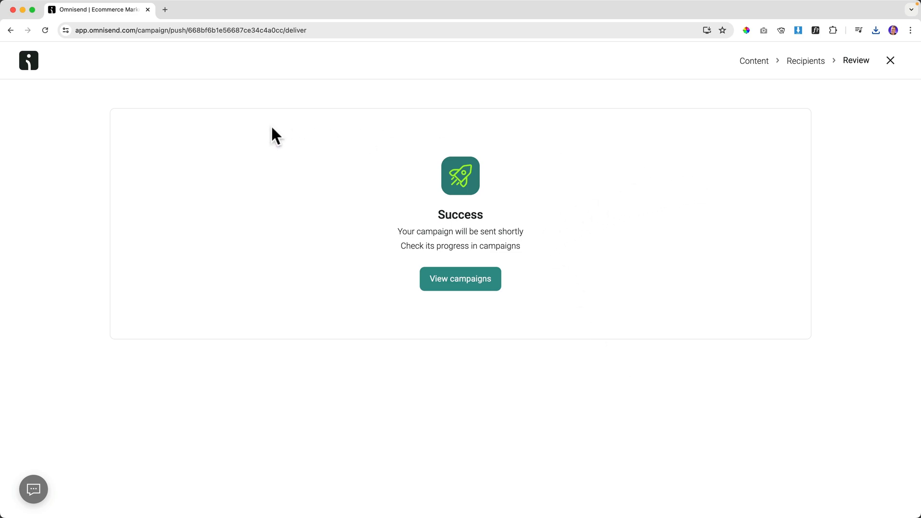
pyautogui.click(462, 278)
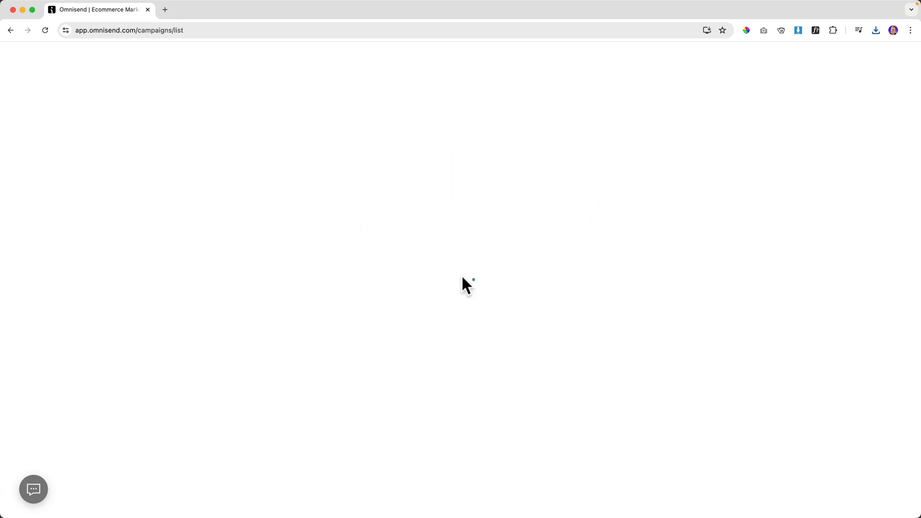
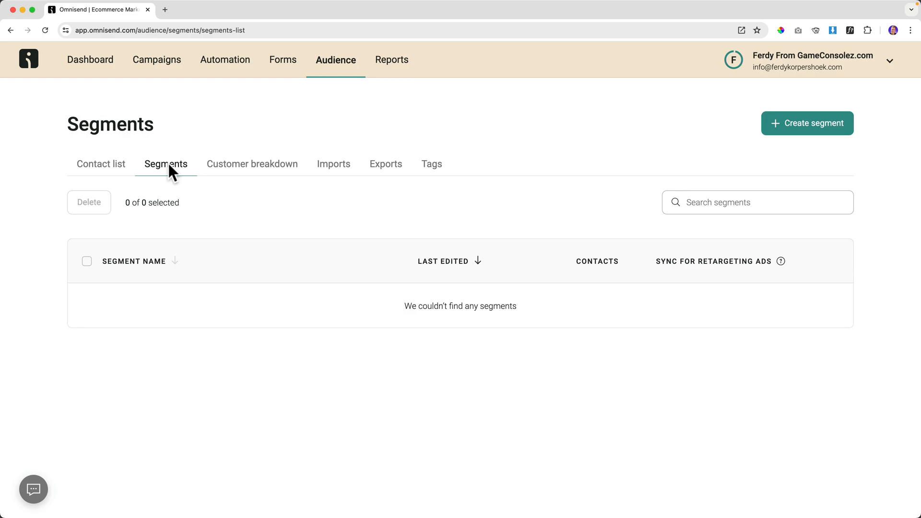
# Browse the pre-built segment templates such as Active email subscribers, Window shoppers and Deal hunters.
pyautogui.click(803, 122)
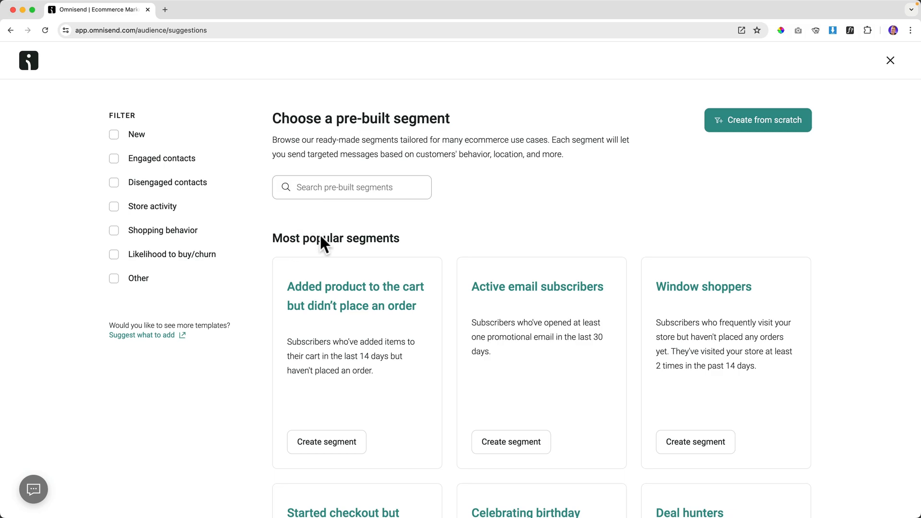
pyautogui.scroll(-5, 446, 235)
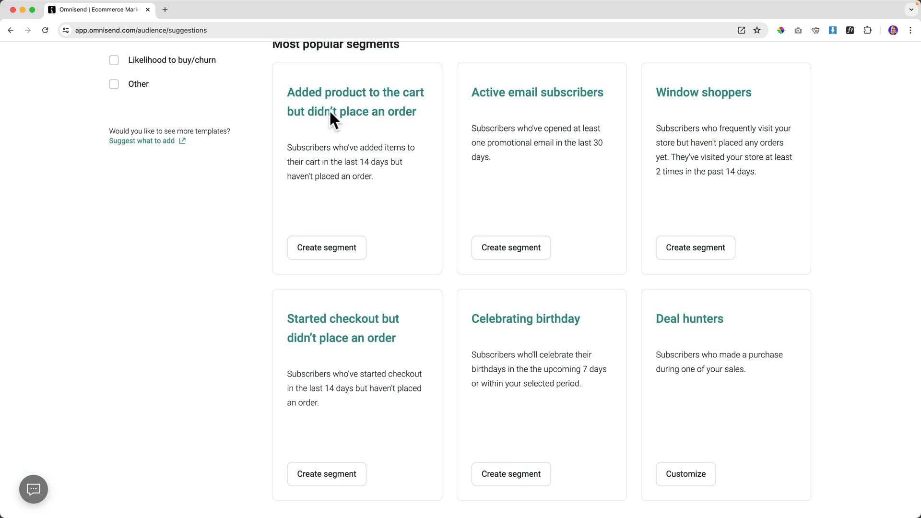
pyautogui.scroll(-2, 422, 298)
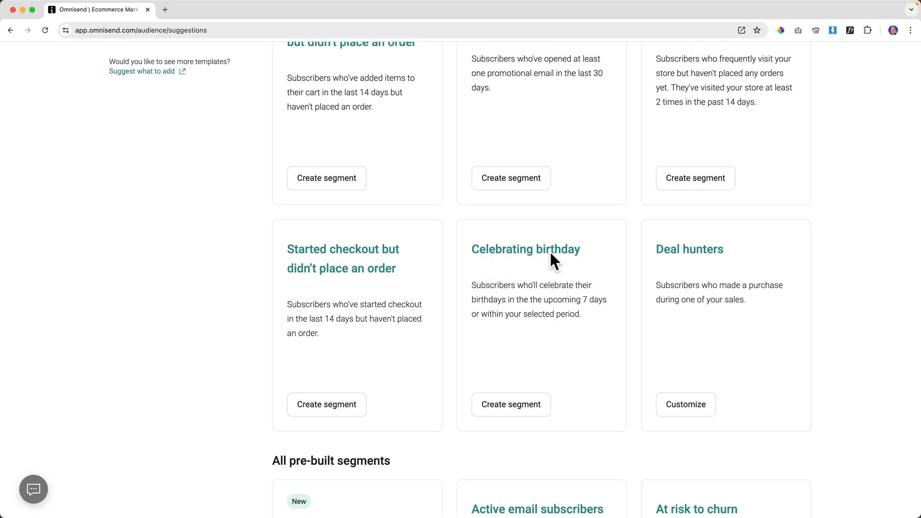
pyautogui.scroll(-6, 705, 254)
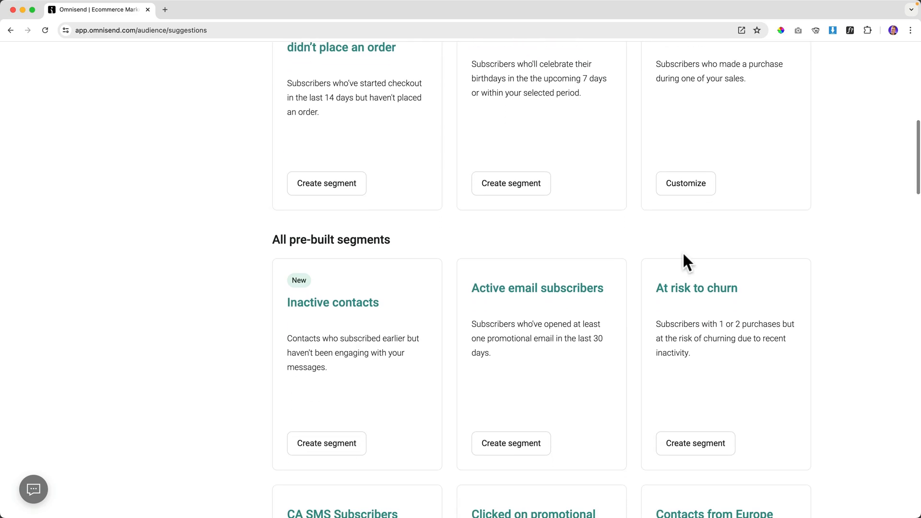
pyautogui.scroll(8, 681, 250)
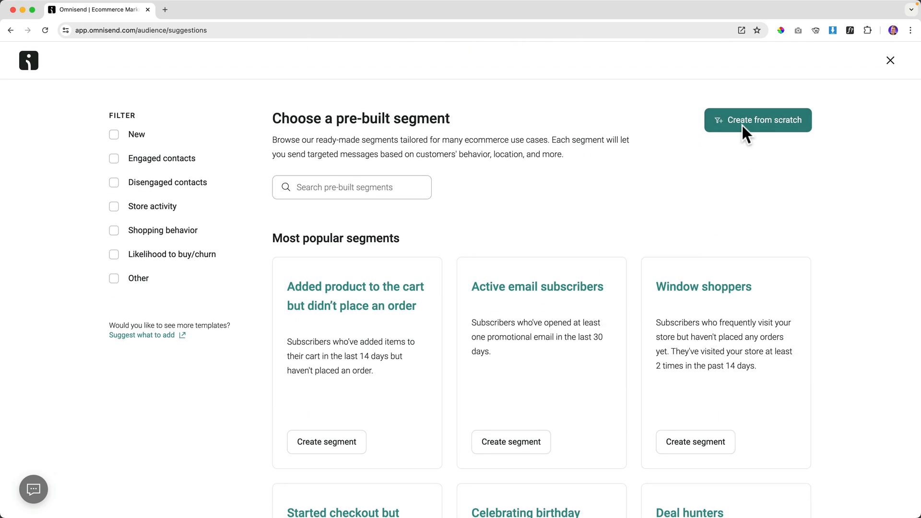
pyautogui.scroll(-3, 582, 229)
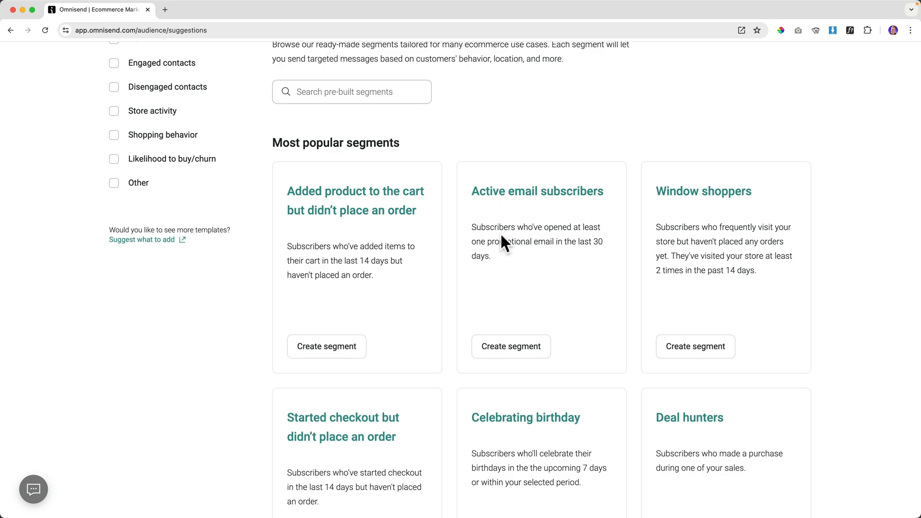
# Create a segment from the Active email subscribers template, leaving its channel as Email.
pyautogui.click(512, 345)
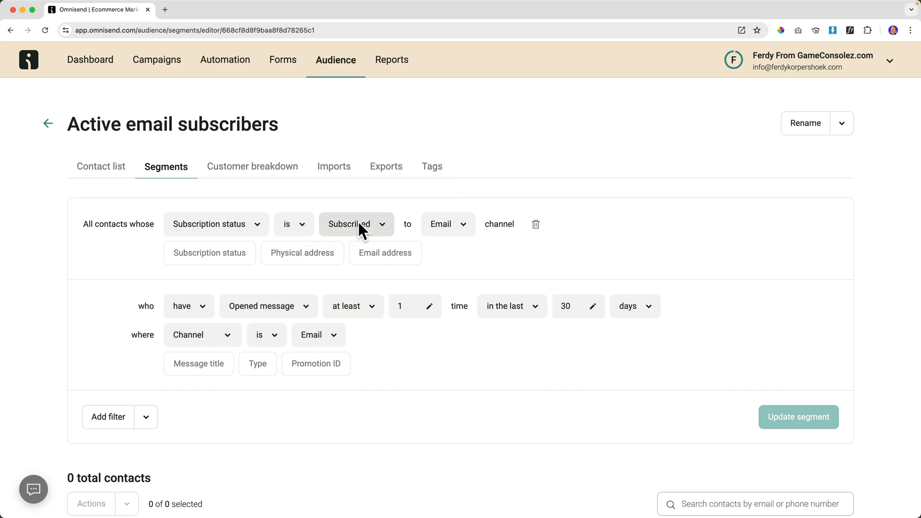
pyautogui.click(462, 223)
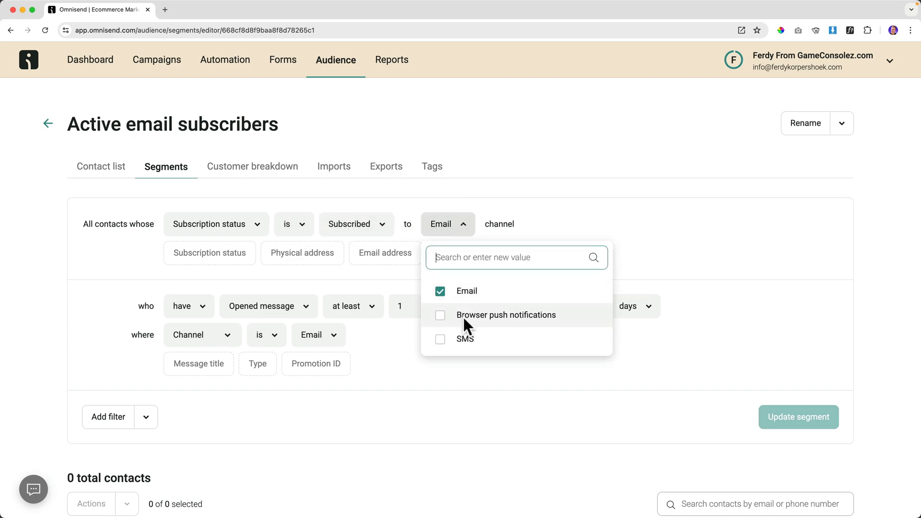
pyautogui.click(489, 205)
pyautogui.moveTo(483, 227)
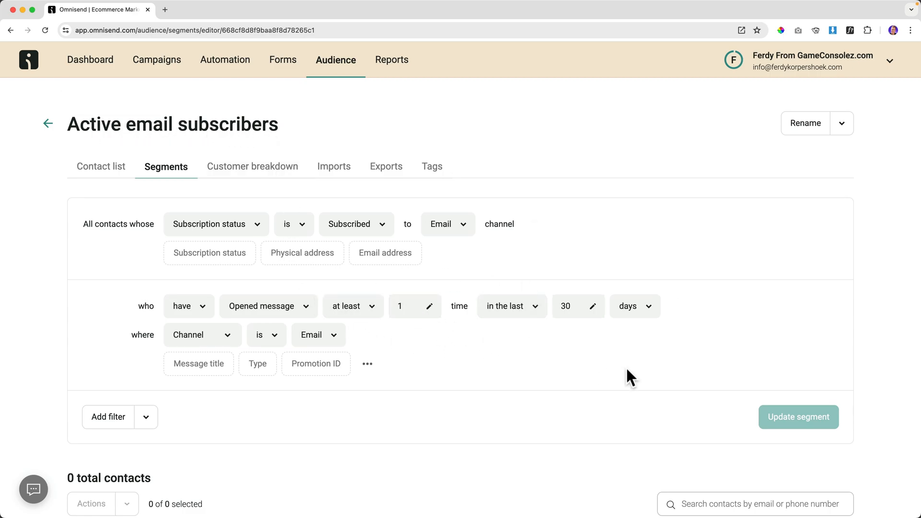
# Rename the segment to 'Active Email Subscribers' and return to the segments list.
pyautogui.click(803, 122)
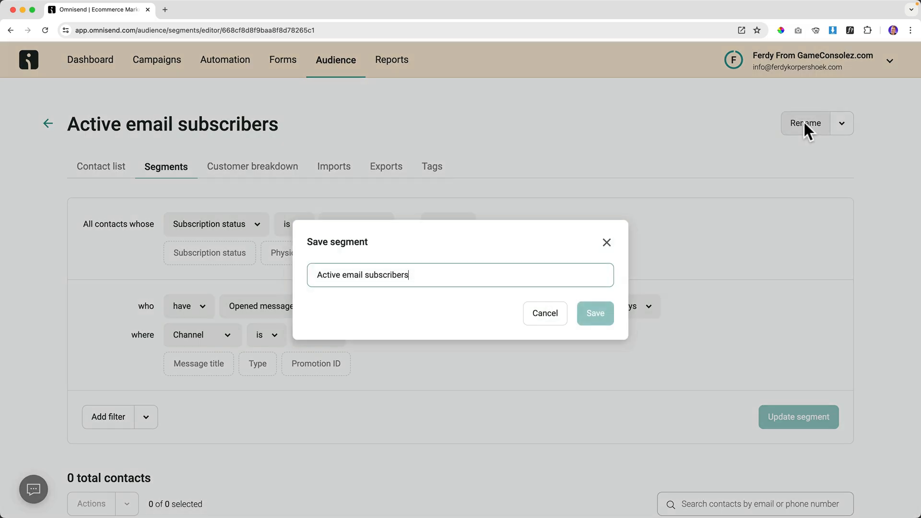
pyautogui.moveTo(432, 276); pyautogui.dragTo(317, 276)
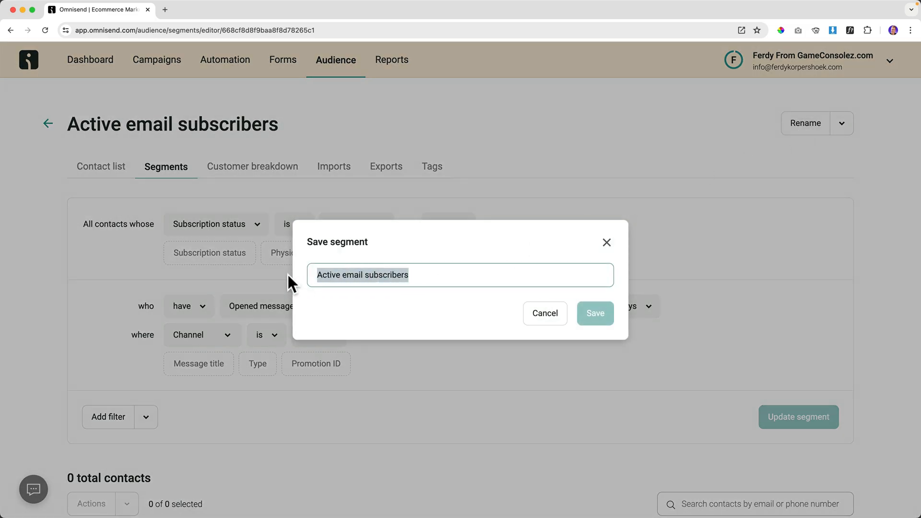
pyautogui.write('Active Ea')
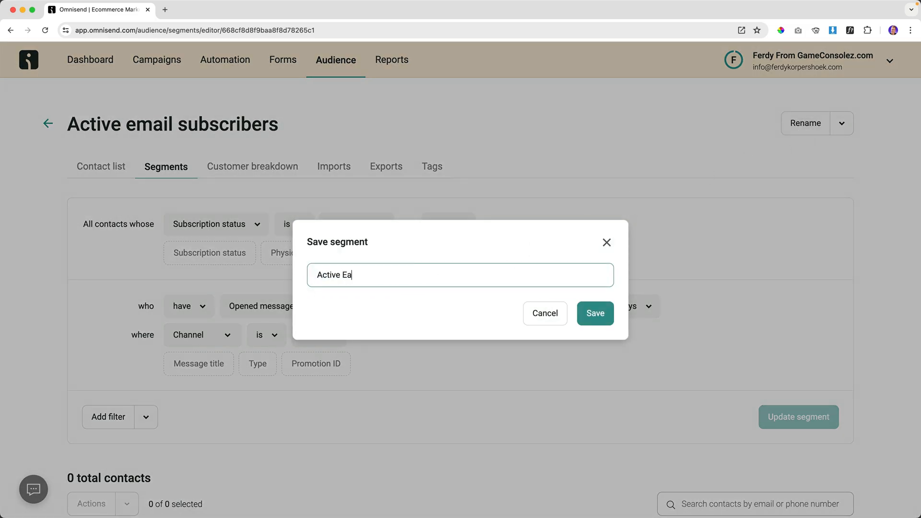
pyautogui.write('mail Subscribers')
pyautogui.click(596, 313)
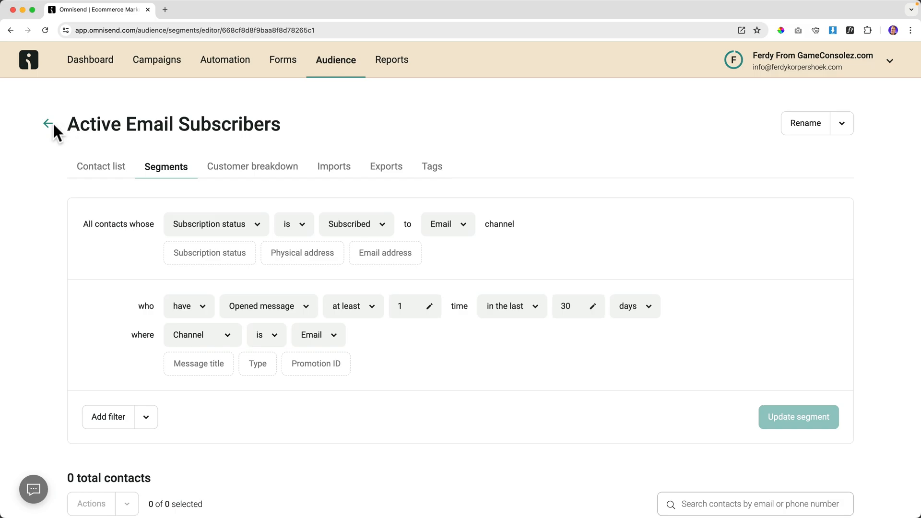
pyautogui.click(48, 122)
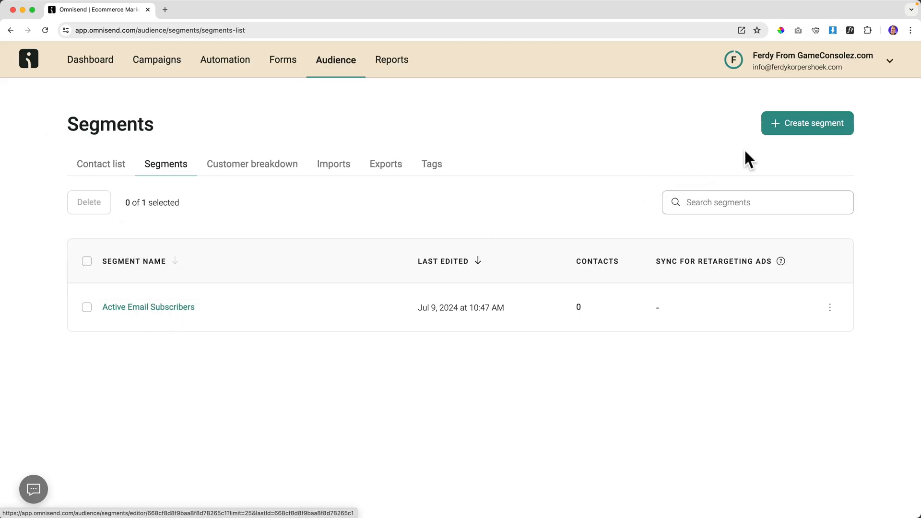
# Search the pre-built segments for 'ina' and create one from the Inactive contacts template.
pyautogui.click(799, 123)
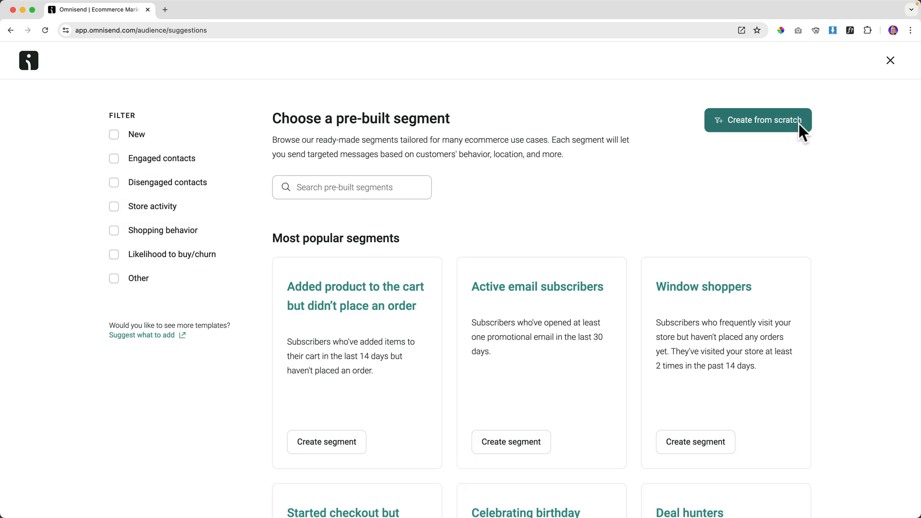
pyautogui.click(335, 193)
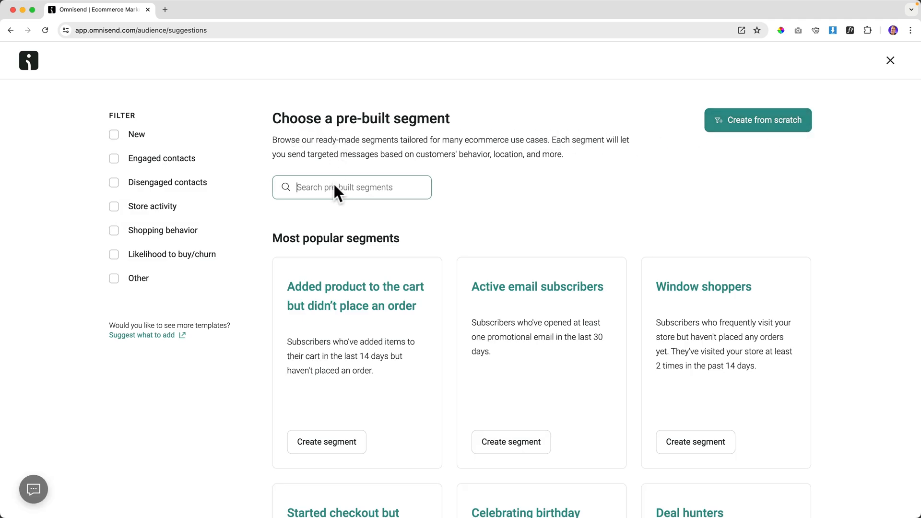
pyautogui.write('ina')
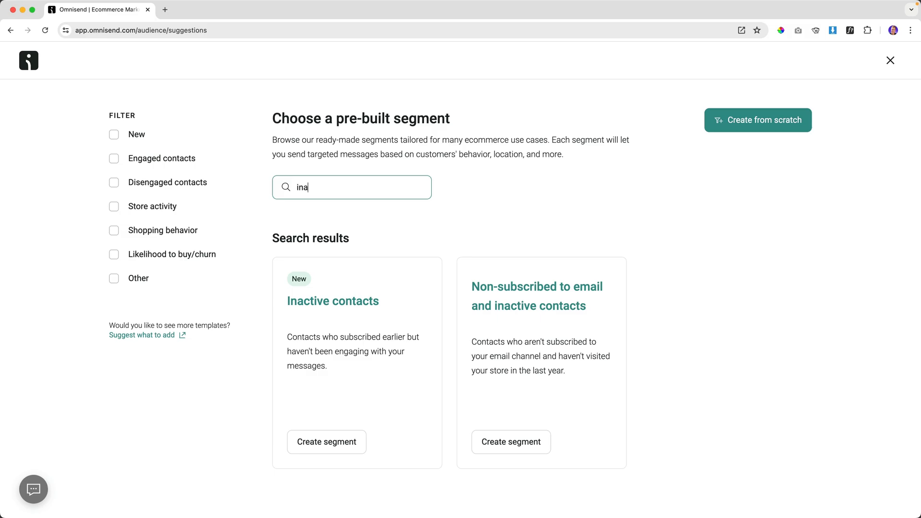
pyautogui.click(329, 440)
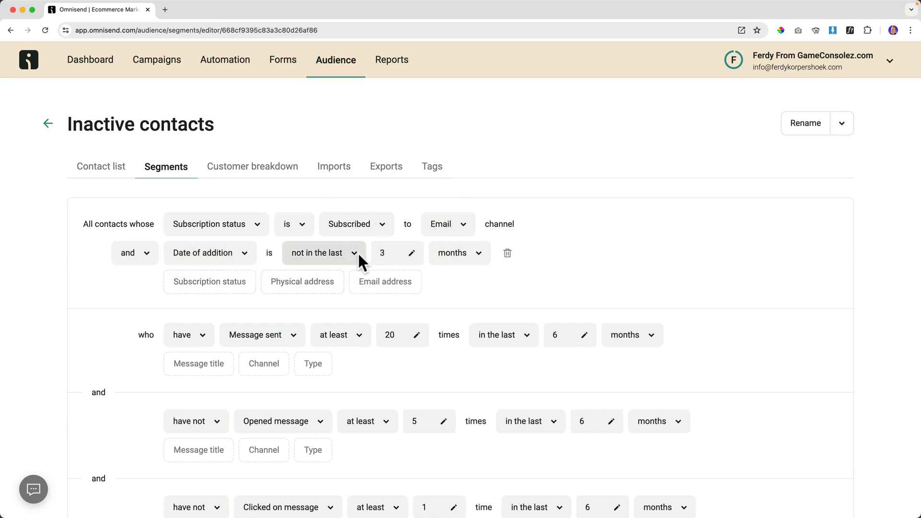
# Remove the Ordered product condition from the Inactive contacts segment.
pyautogui.scroll(-3, 358, 252)
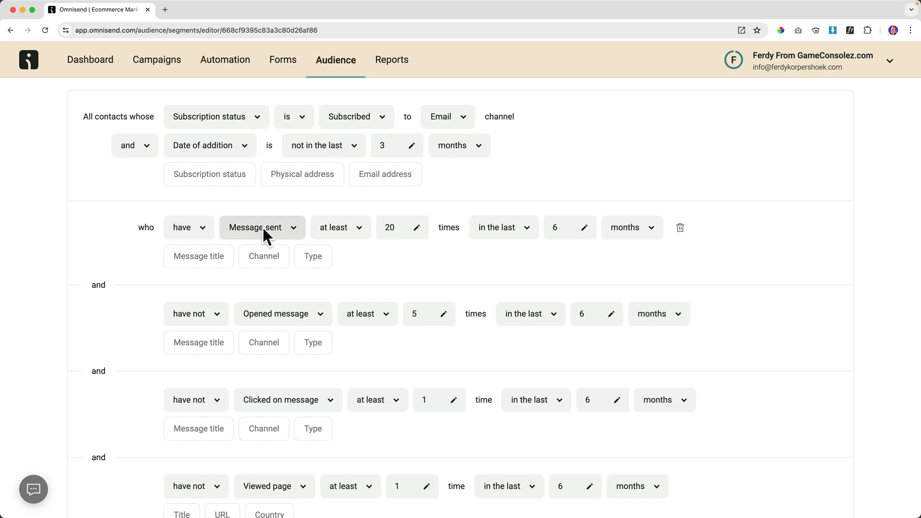
pyautogui.scroll(-1, 351, 227)
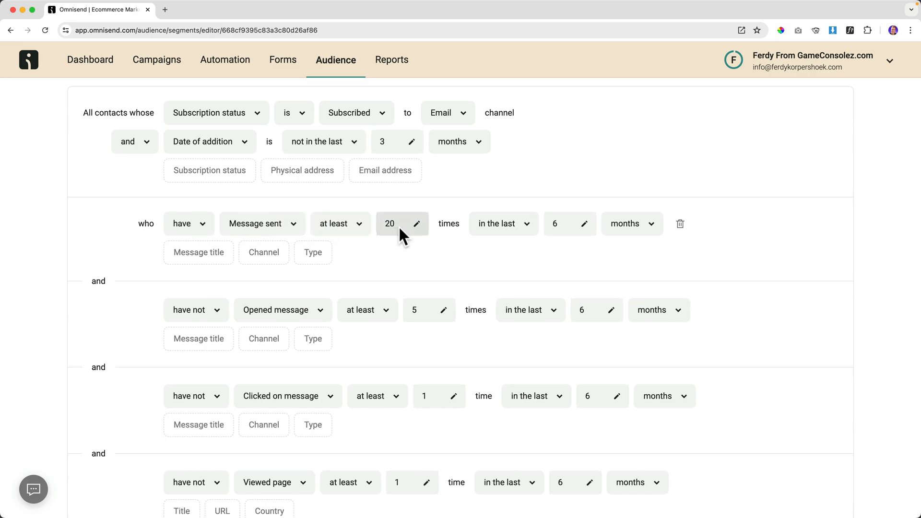
pyautogui.scroll(1, 528, 231)
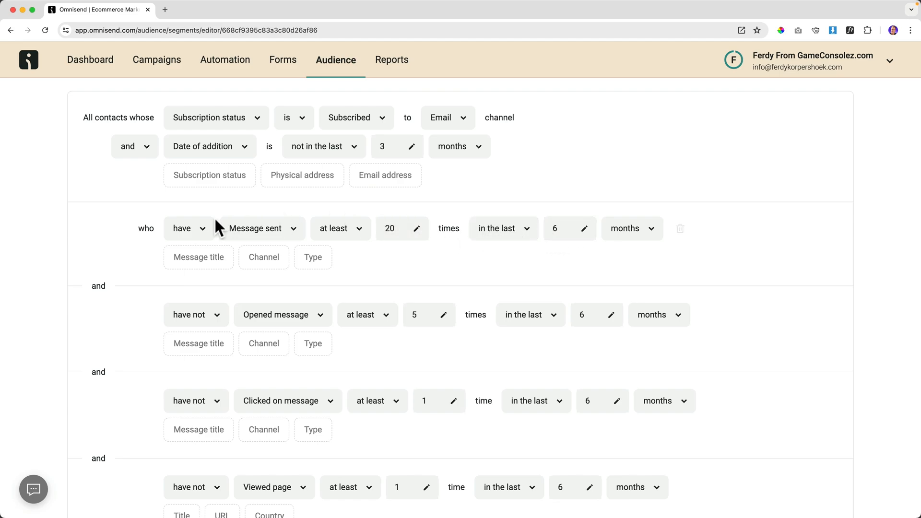
pyautogui.scroll(1, 160, 317)
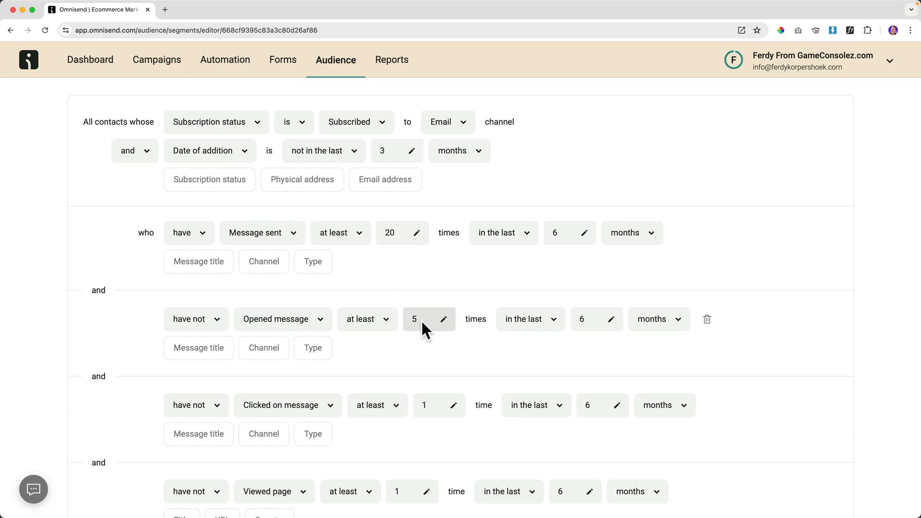
pyautogui.scroll(3, 421, 320)
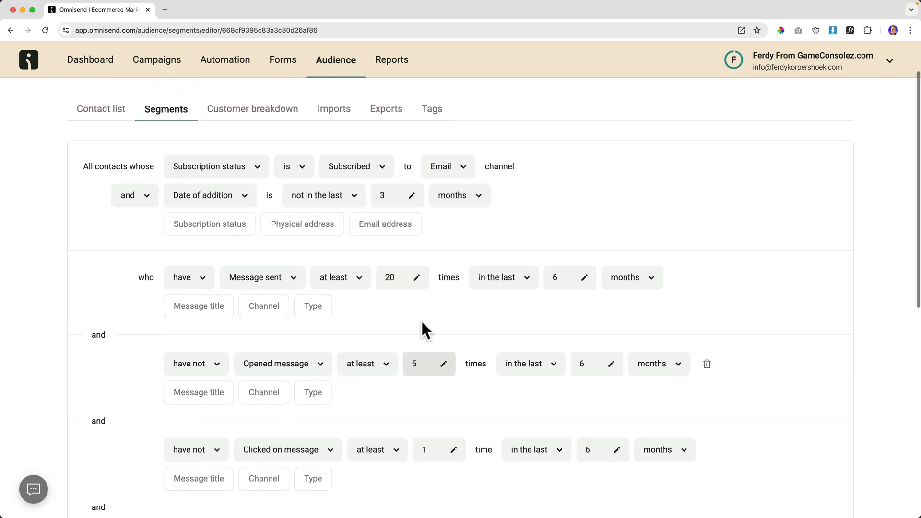
pyautogui.scroll(-7, 457, 373)
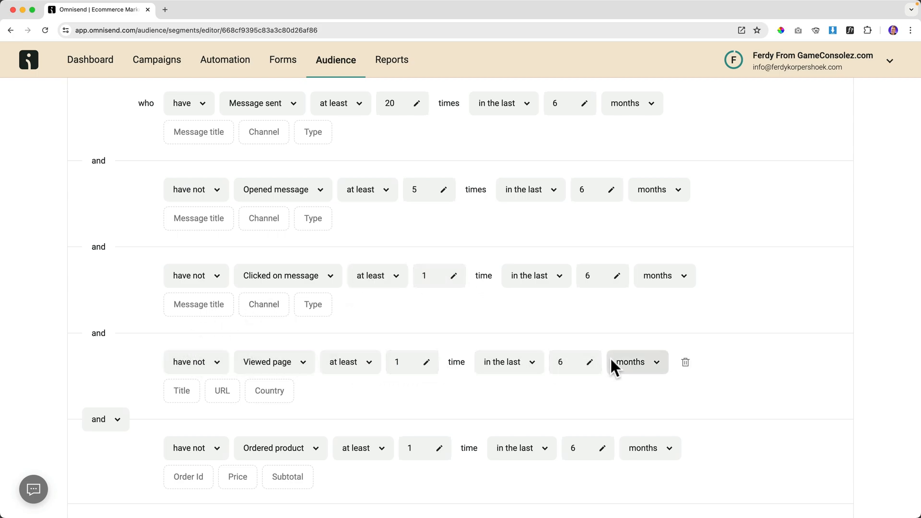
pyautogui.scroll(-3, 225, 387)
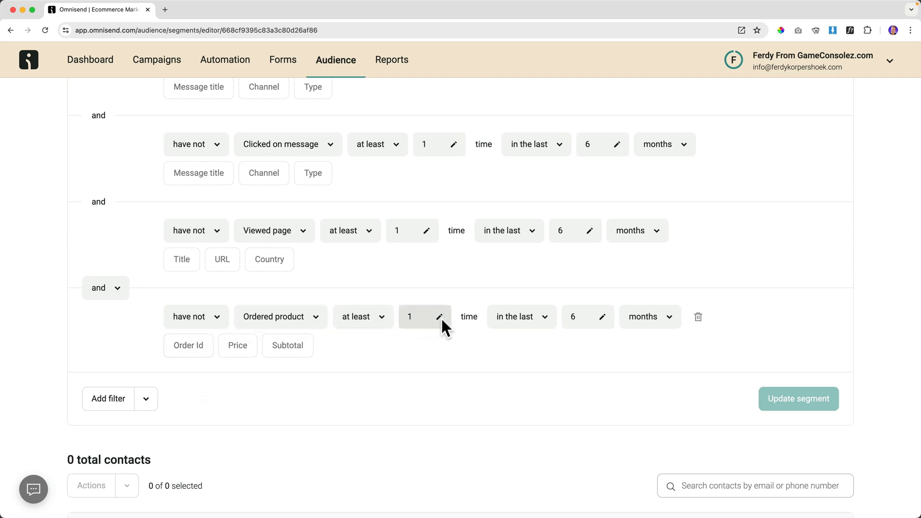
pyautogui.scroll(3, 531, 314)
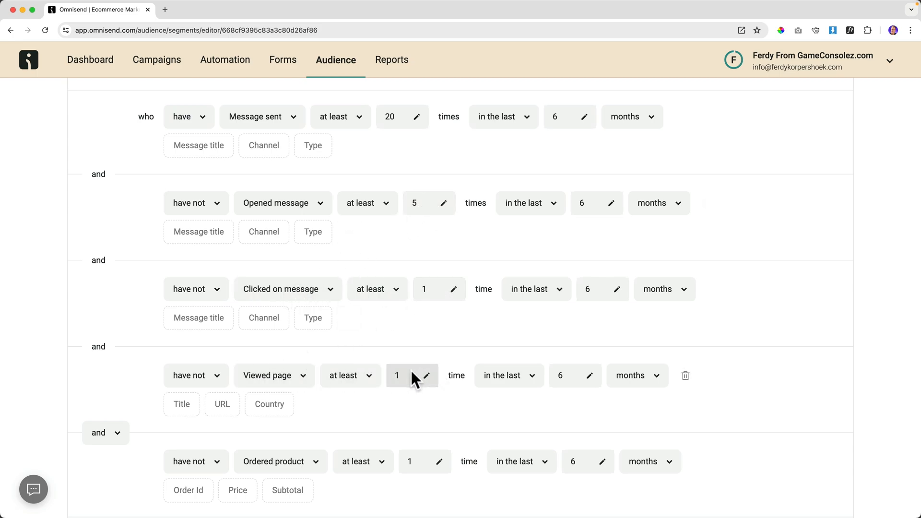
pyautogui.scroll(-3, 414, 379)
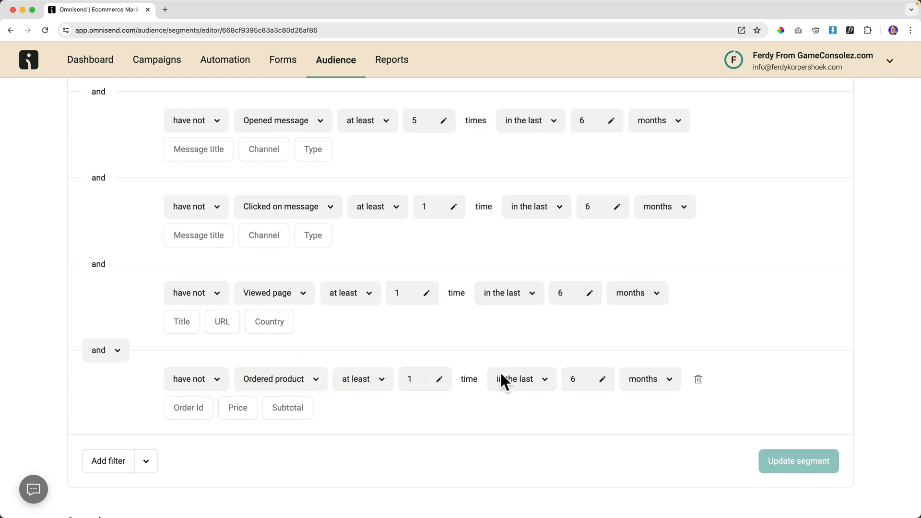
pyautogui.click(697, 378)
# Review the remaining 6-month message sent, opened, clicked and viewed page conditions.
pyautogui.scroll(3, 629, 292)
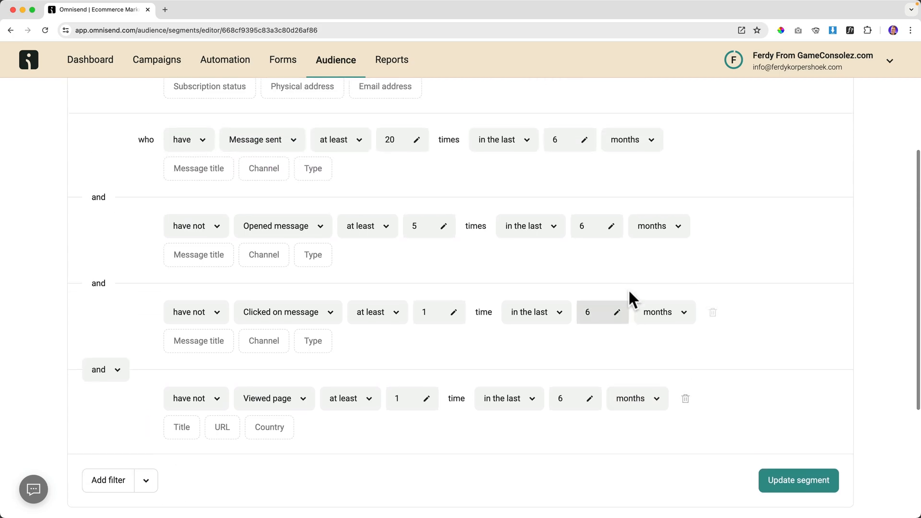
pyautogui.scroll(3, 640, 290)
pyautogui.scroll(-3, 640, 291)
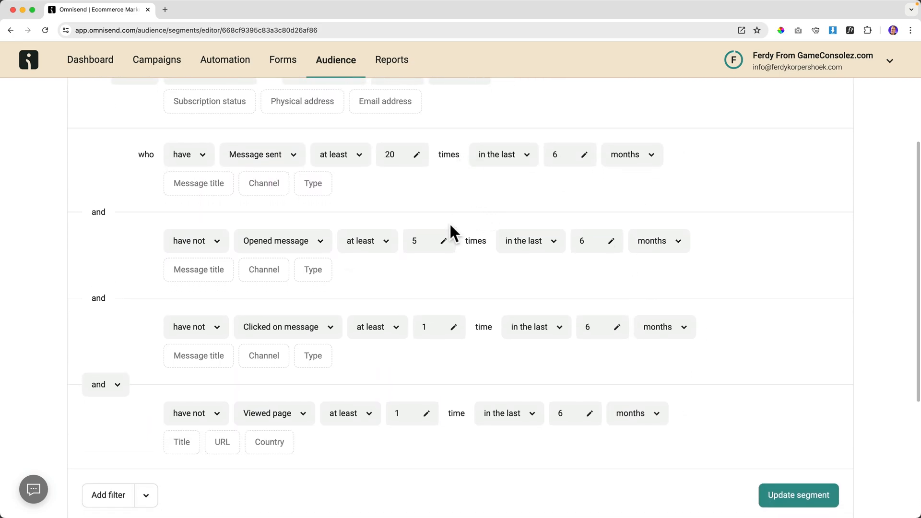
pyautogui.scroll(-2, 449, 240)
pyautogui.scroll(2, 446, 239)
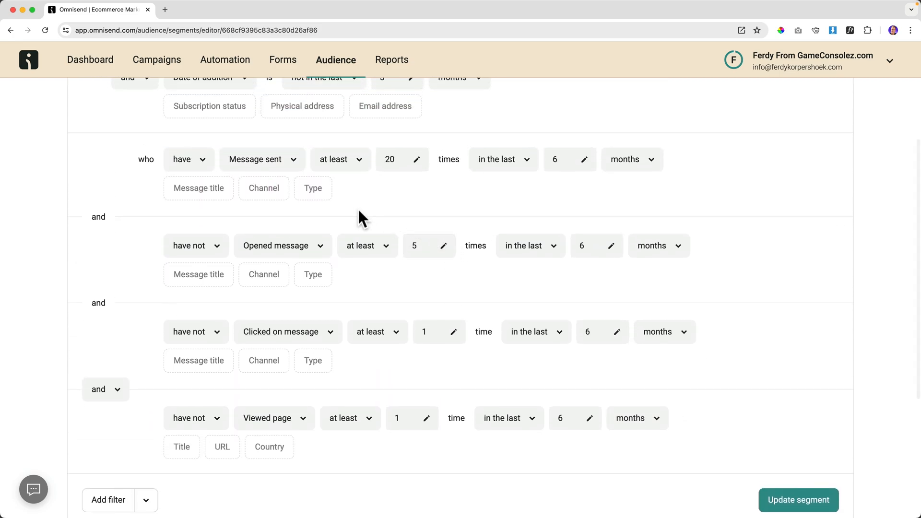
pyautogui.scroll(5, 358, 217)
pyautogui.scroll(-2, 366, 220)
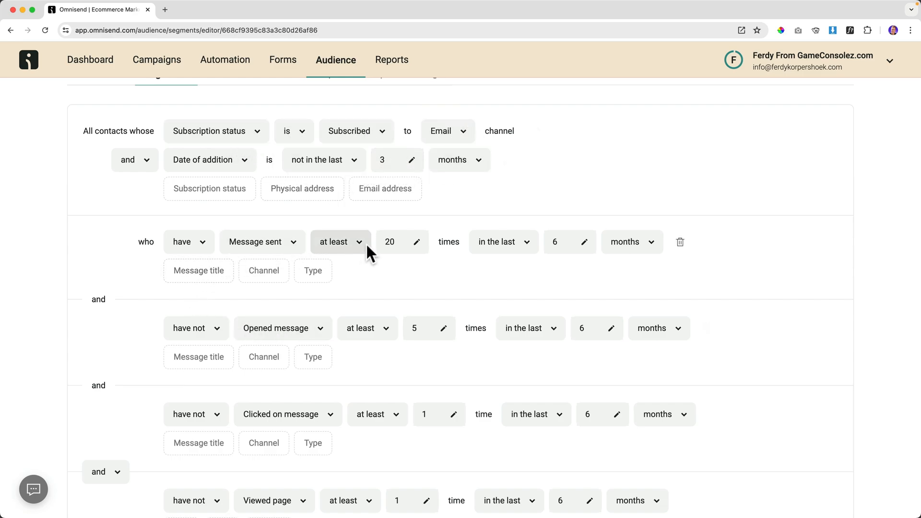
pyautogui.scroll(-1, 364, 243)
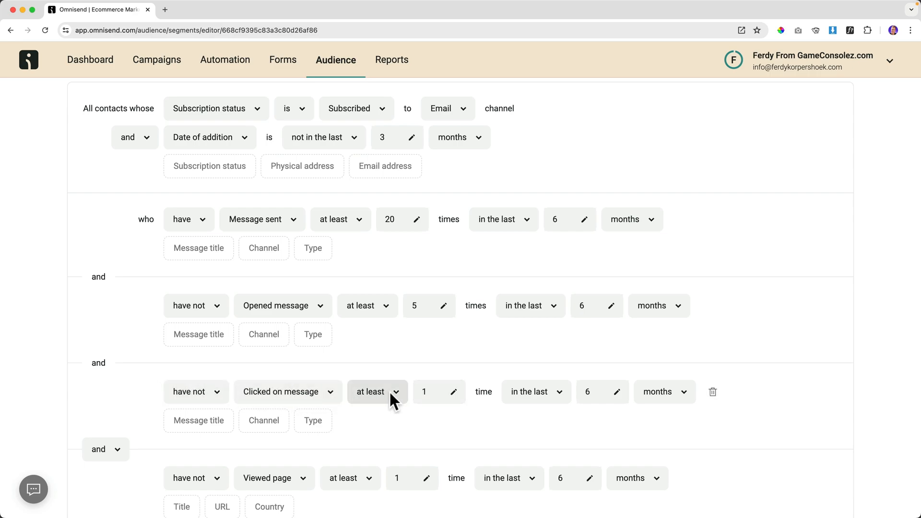
pyautogui.scroll(-1, 425, 391)
pyautogui.scroll(-3, 423, 390)
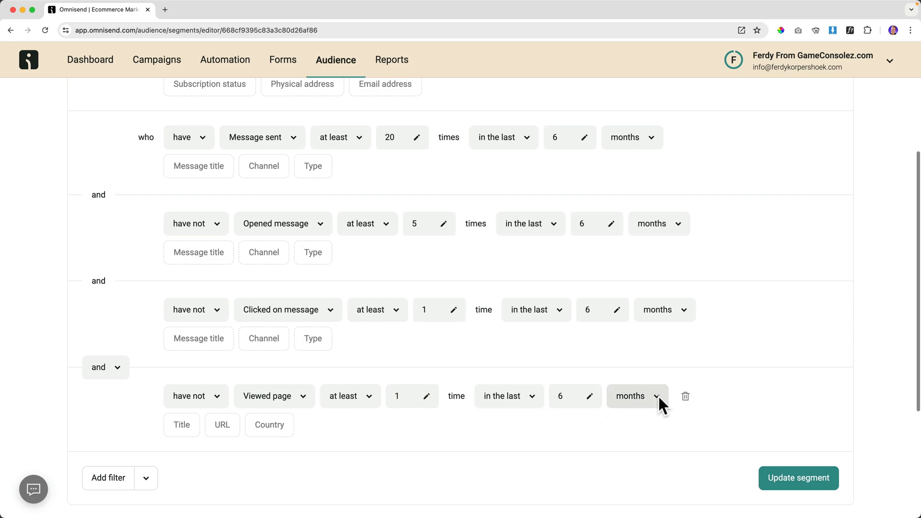
# Delete the Viewed page condition and update the Inactive contacts segment.
pyautogui.click(685, 396)
pyautogui.scroll(5, 410, 357)
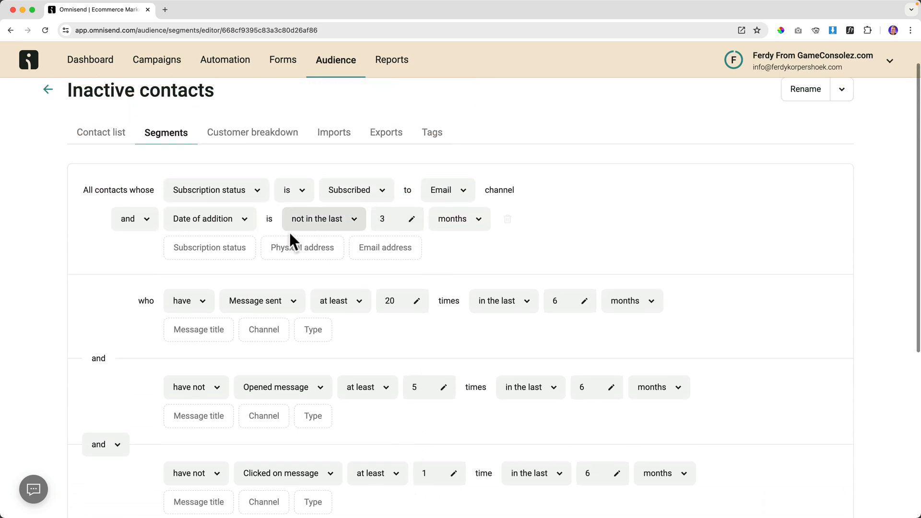
pyautogui.scroll(-5, 333, 277)
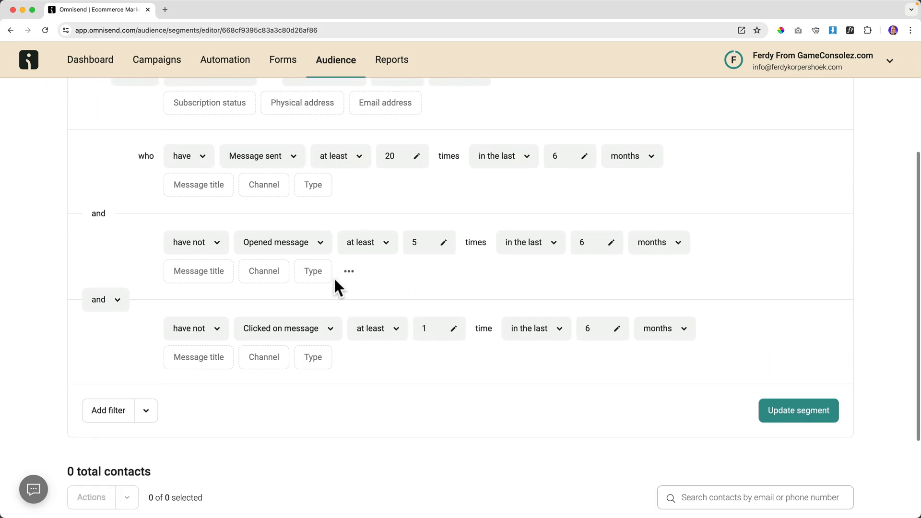
pyautogui.click(790, 411)
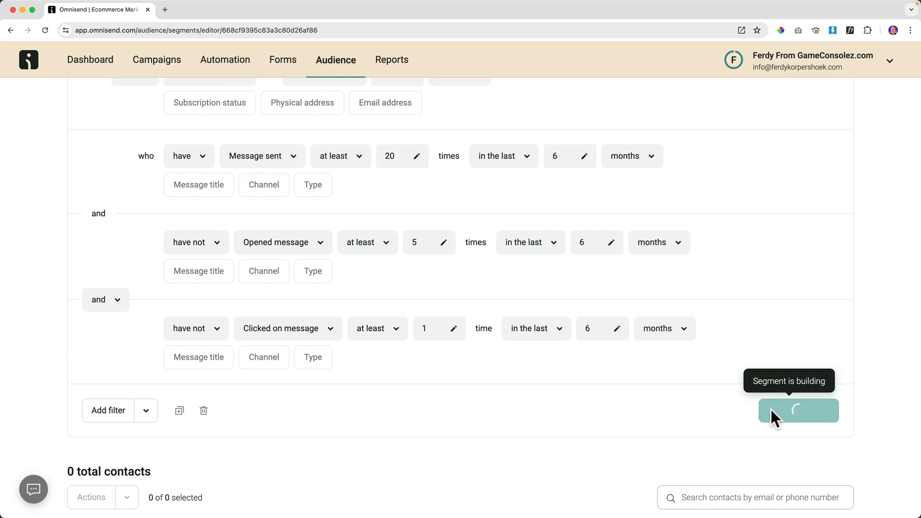
# Return to the segments list showing Inactive contacts and Active Email Subscribers.
pyautogui.scroll(-2, 137, 416)
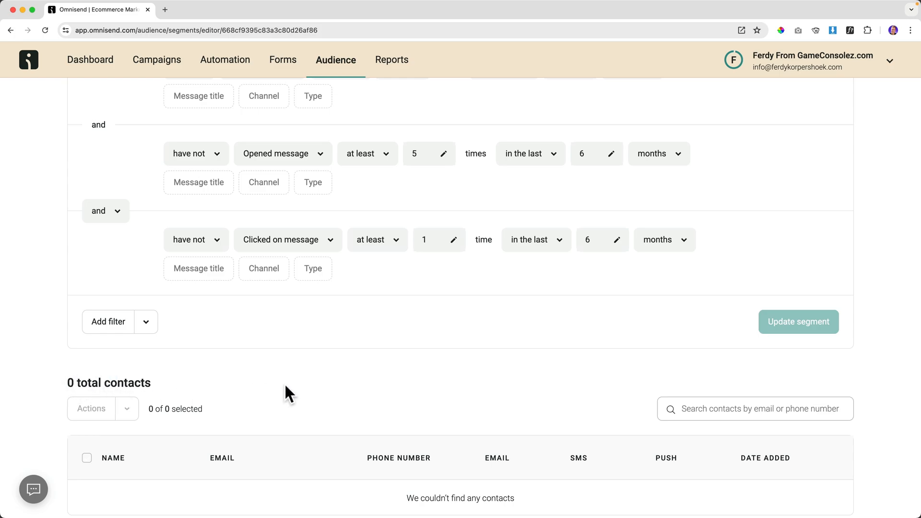
pyautogui.scroll(4, 285, 387)
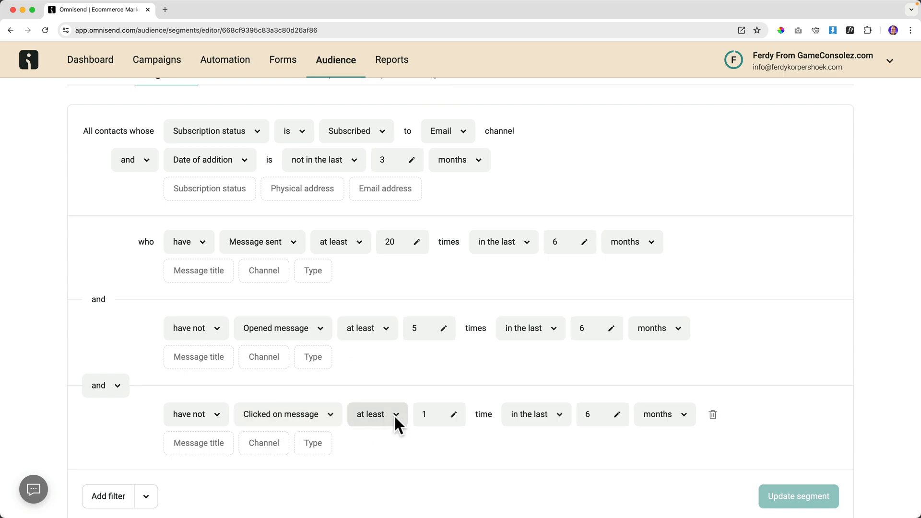
pyautogui.scroll(-3, 329, 384)
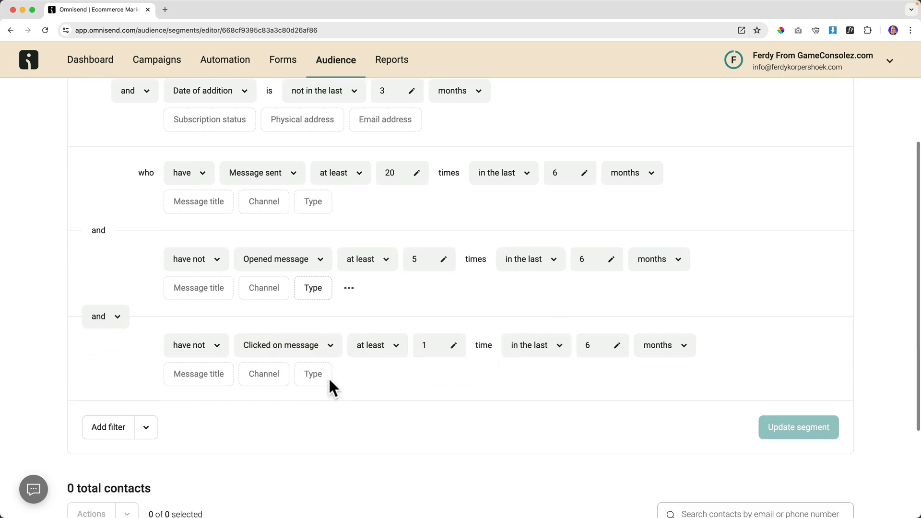
pyautogui.scroll(-2, 329, 384)
pyautogui.scroll(4, 329, 397)
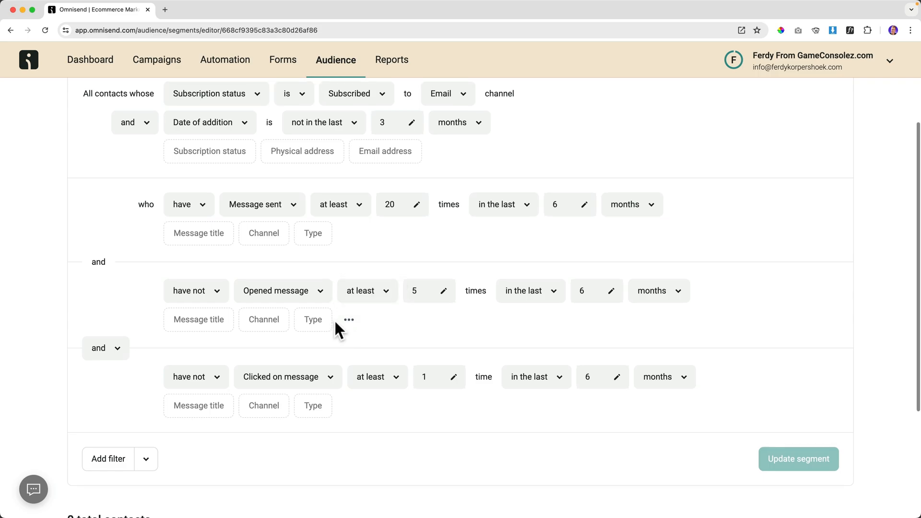
pyautogui.scroll(2, 560, 230)
pyautogui.scroll(2, 391, 243)
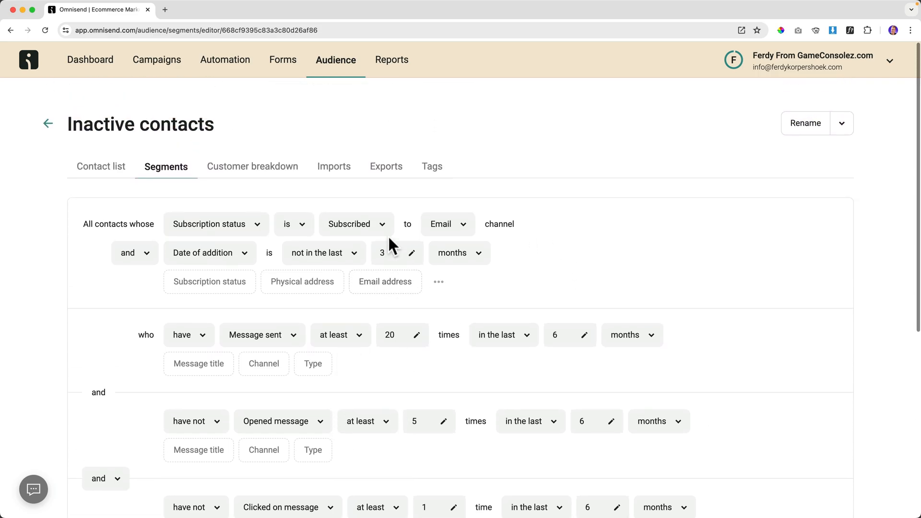
pyautogui.click(47, 123)
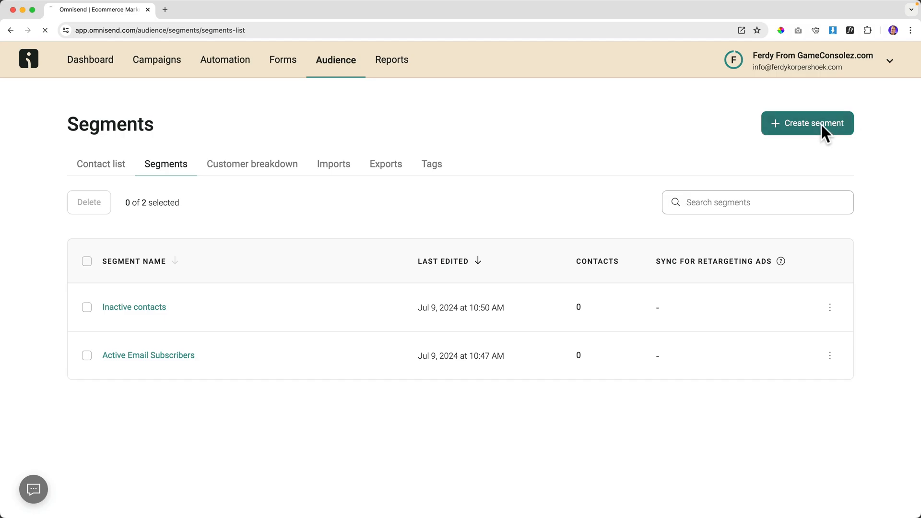
# Start a segment from scratch with a Subscription status condition for Email subscribers.
pyautogui.click(821, 124)
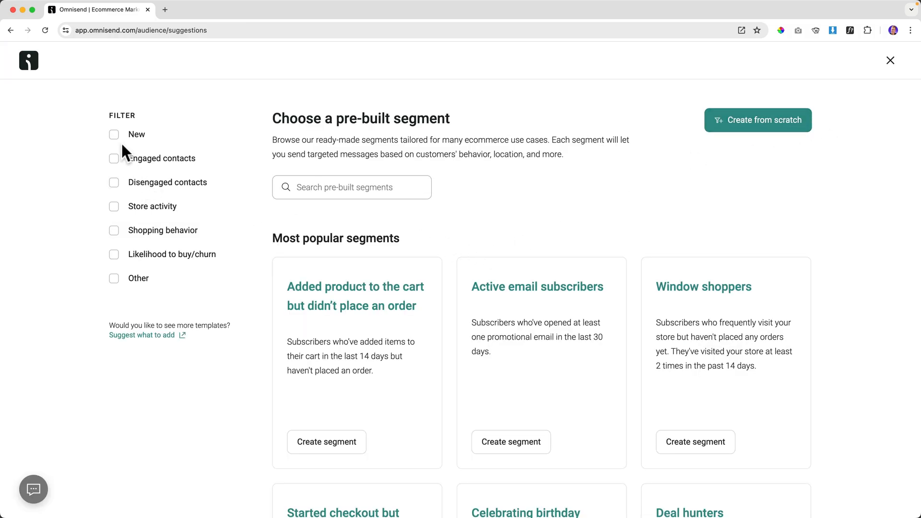
pyautogui.click(114, 207)
pyautogui.click(114, 206)
pyautogui.click(754, 120)
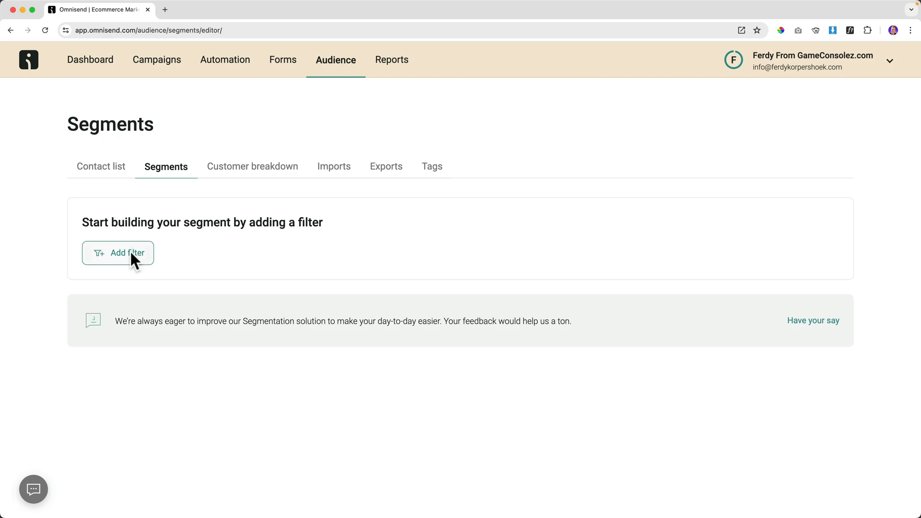
pyautogui.click(132, 259)
pyautogui.click(154, 344)
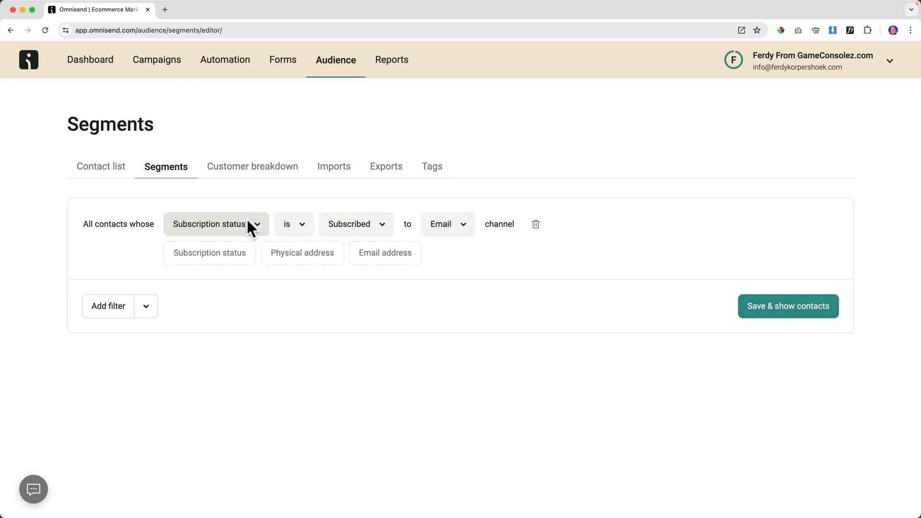
# Add a First name condition, then delete it unfinished.
pyautogui.click(110, 306)
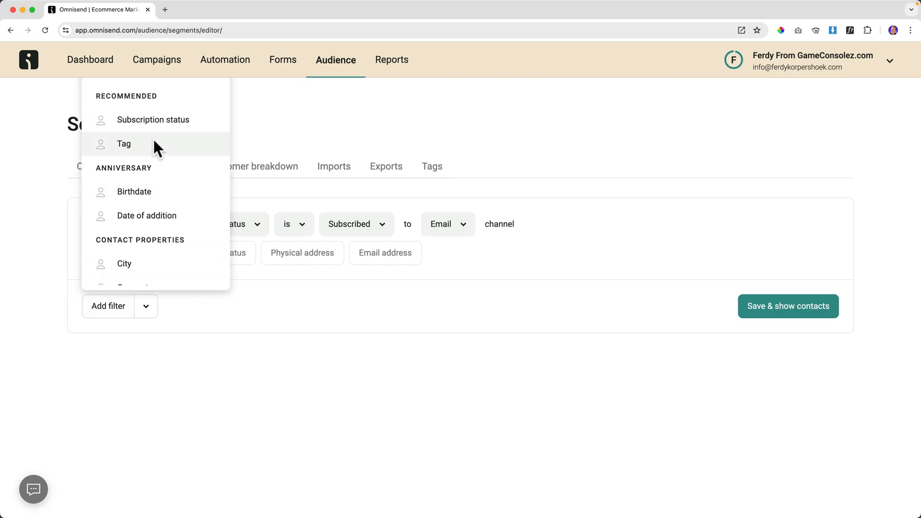
pyautogui.scroll(-3, 154, 142)
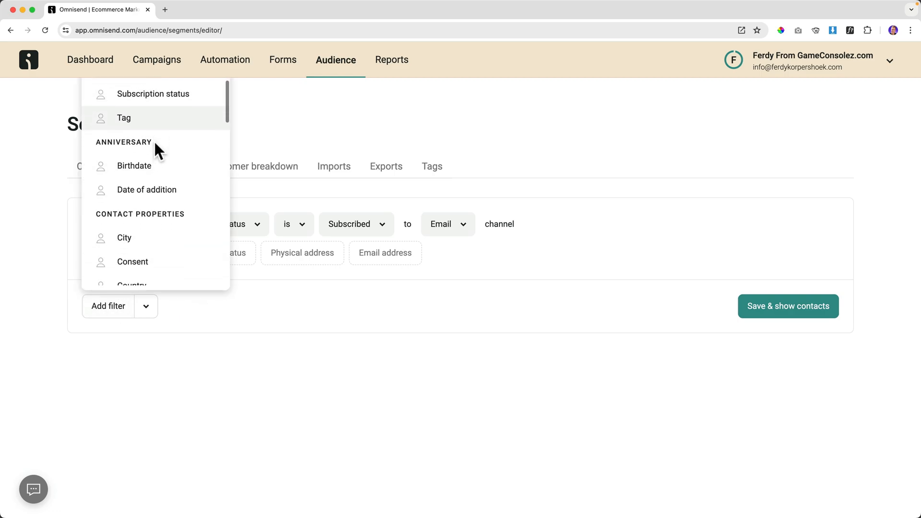
pyautogui.scroll(-5, 146, 150)
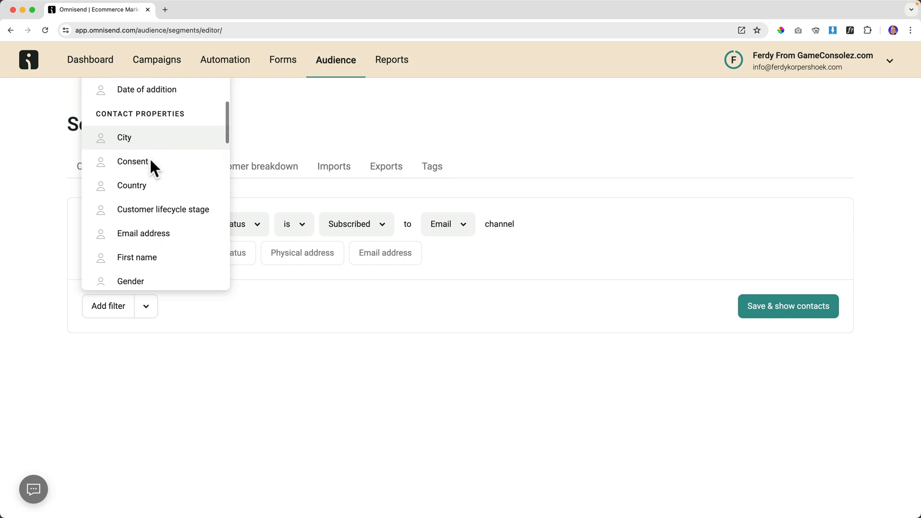
pyautogui.scroll(-3, 150, 162)
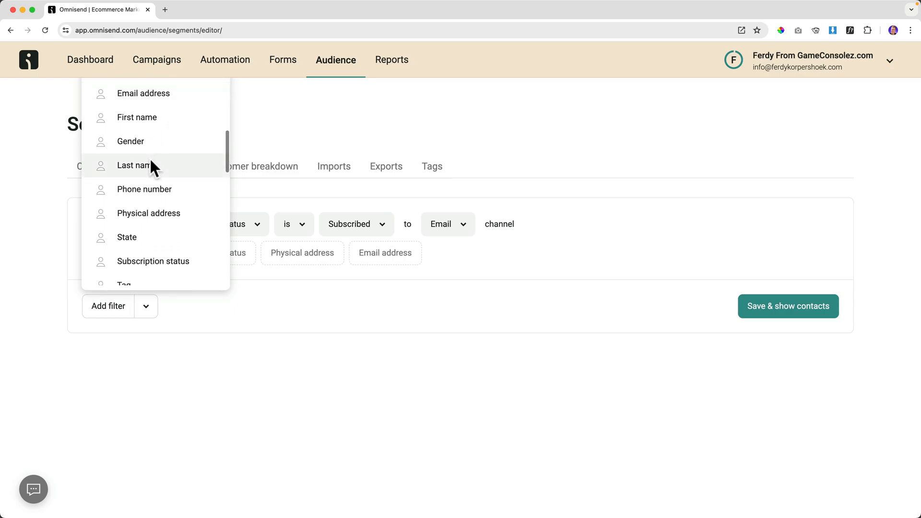
pyautogui.click(145, 119)
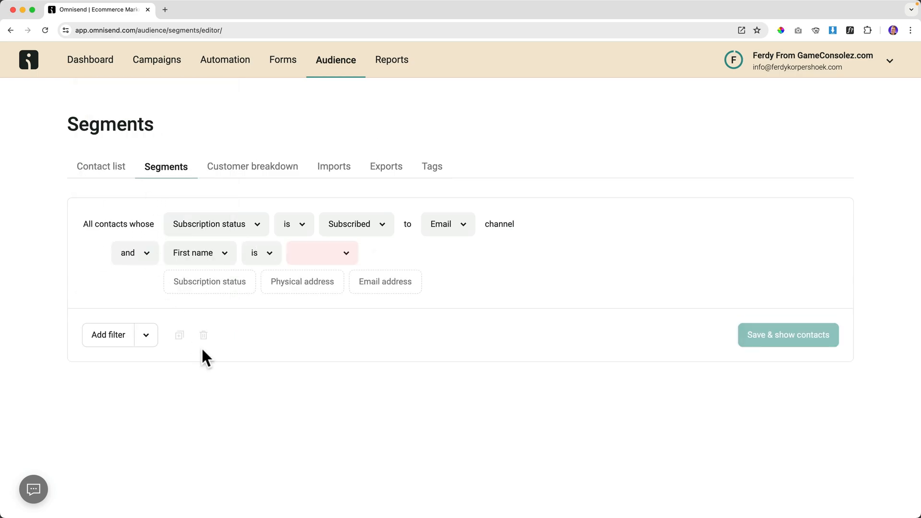
pyautogui.click(317, 253)
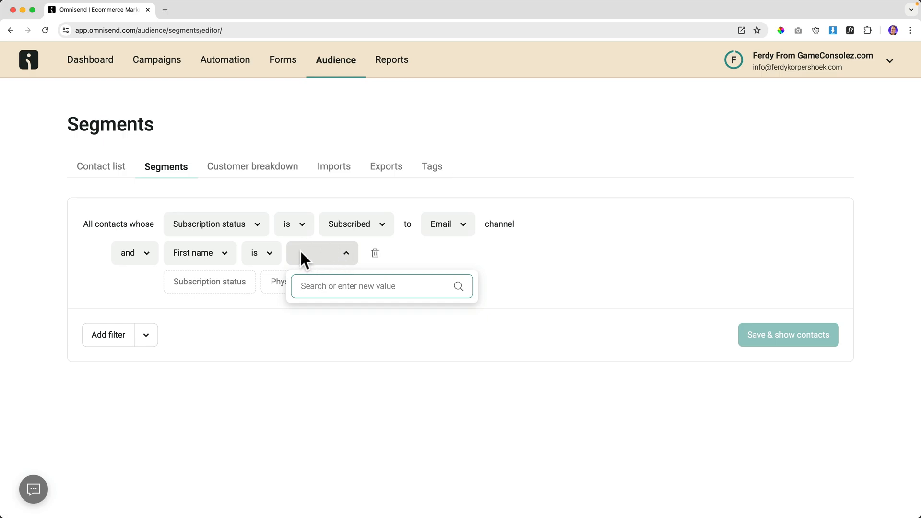
pyautogui.click(373, 251)
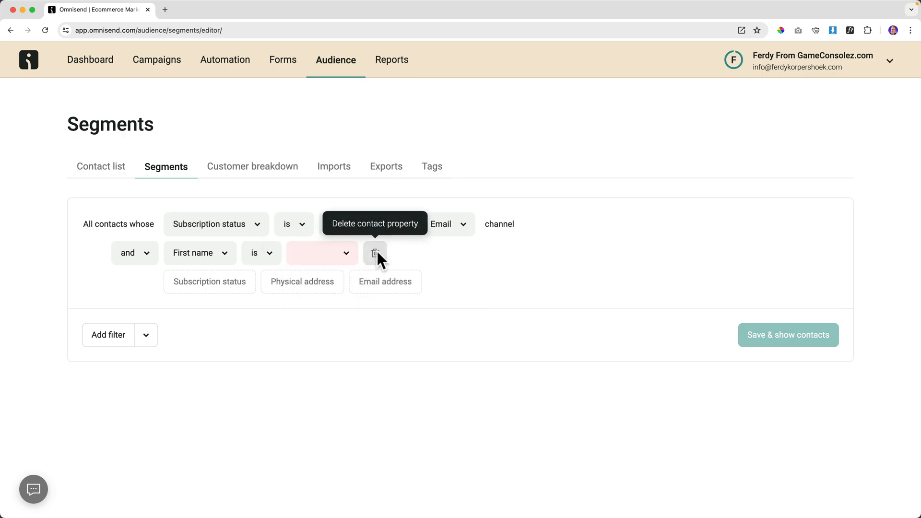
pyautogui.click(123, 253)
pyautogui.click(375, 253)
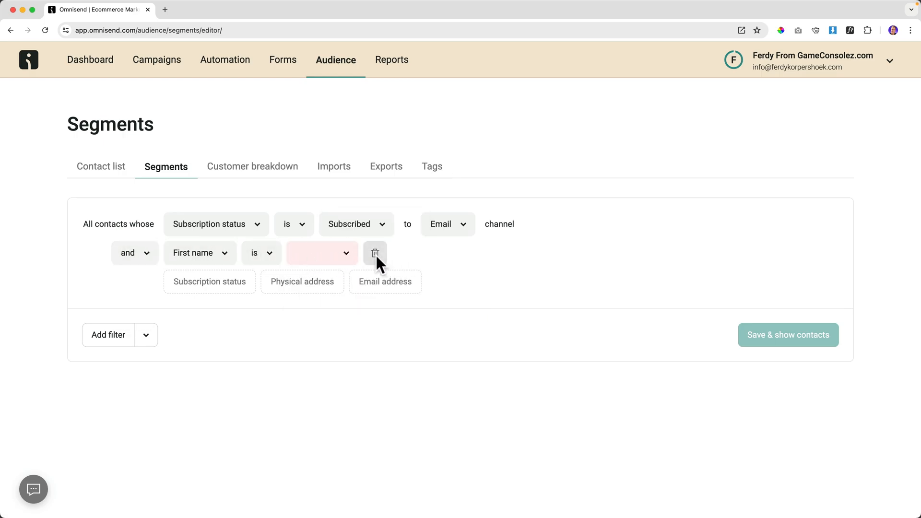
pyautogui.click(375, 253)
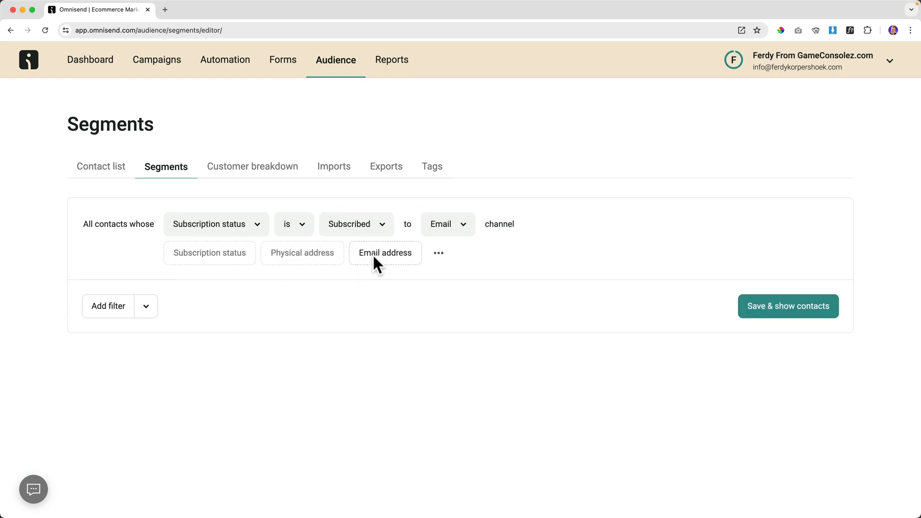
# Add a Placed order condition: at least 1 time in the last 90 days.
pyautogui.click(106, 306)
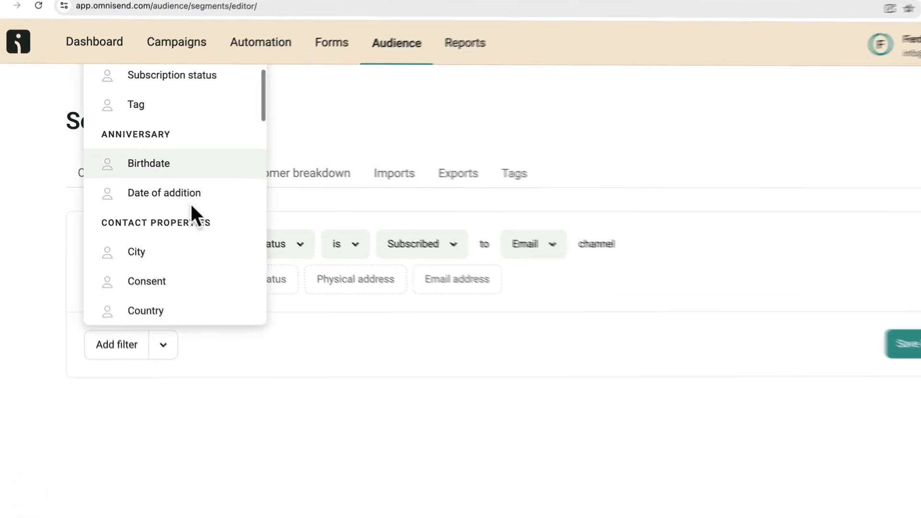
pyautogui.scroll(-6, 191, 208)
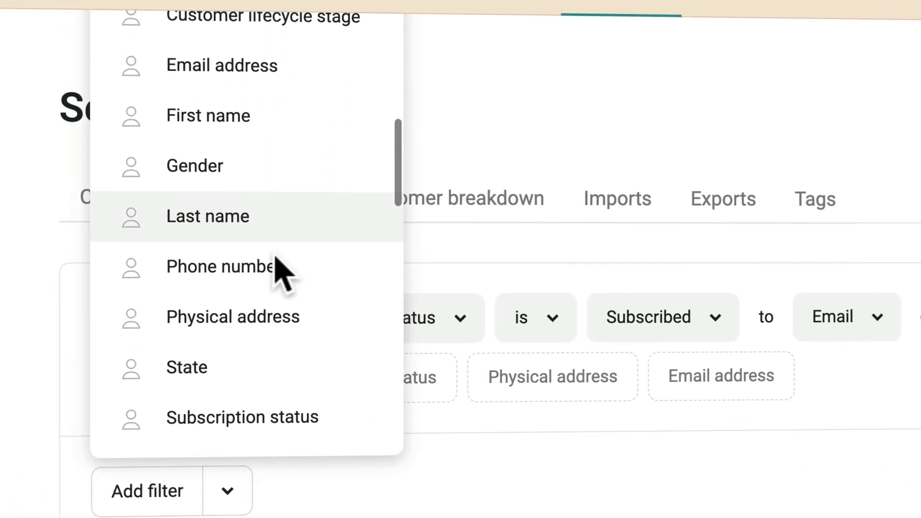
pyautogui.scroll(-10, 282, 272)
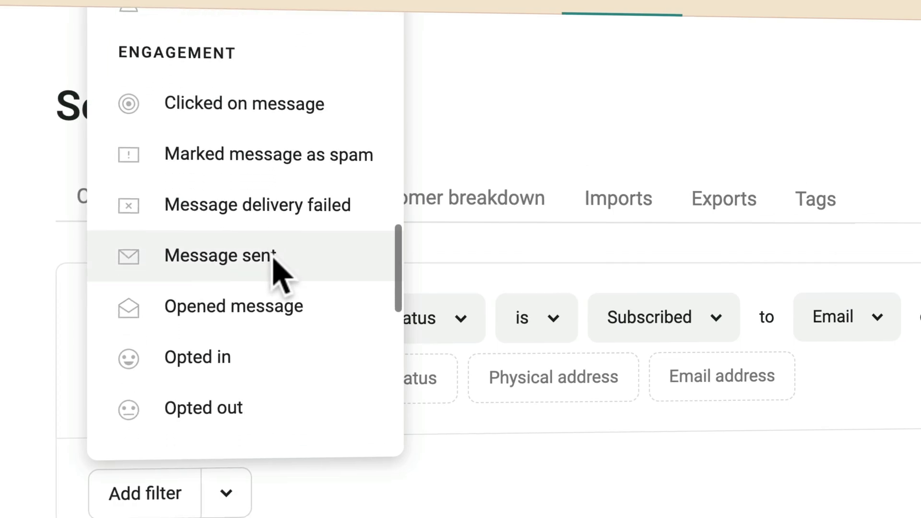
pyautogui.scroll(-5, 283, 273)
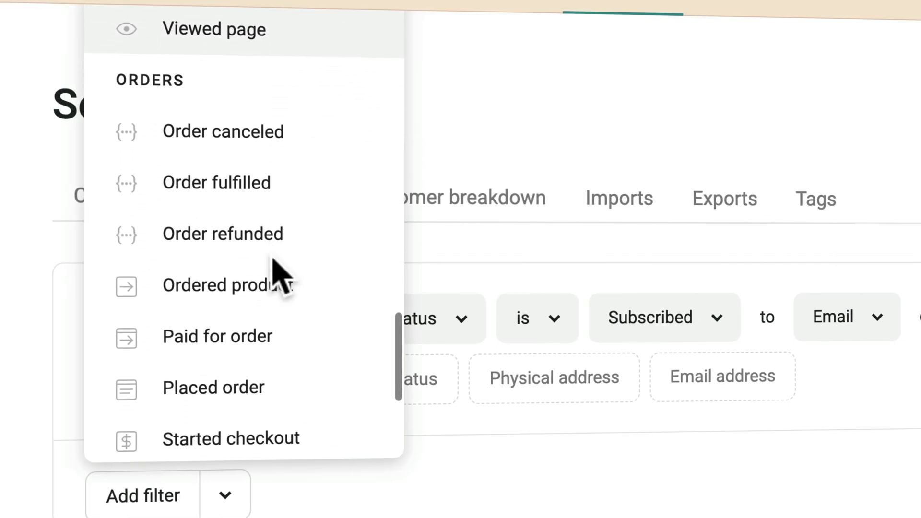
pyautogui.scroll(-2, 273, 258)
pyautogui.scroll(1, 271, 259)
pyautogui.scroll(-2, 263, 235)
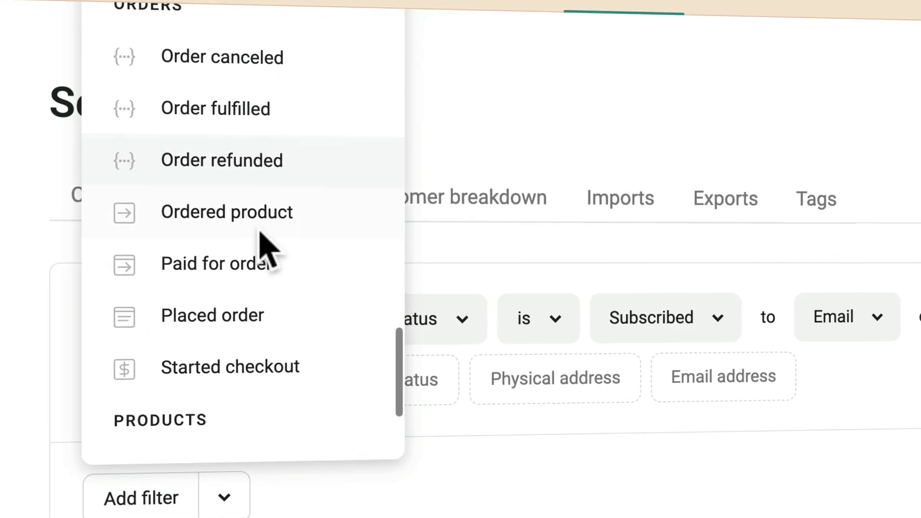
pyautogui.click(225, 317)
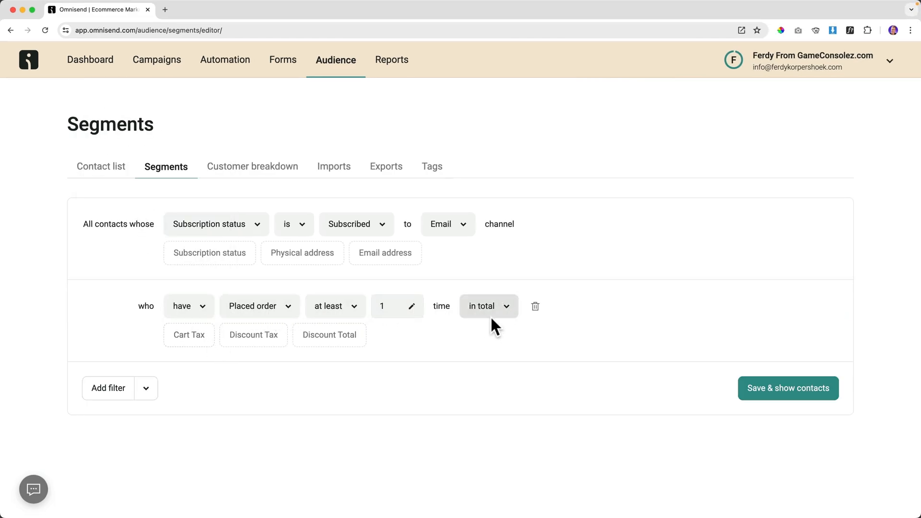
pyautogui.click(504, 309)
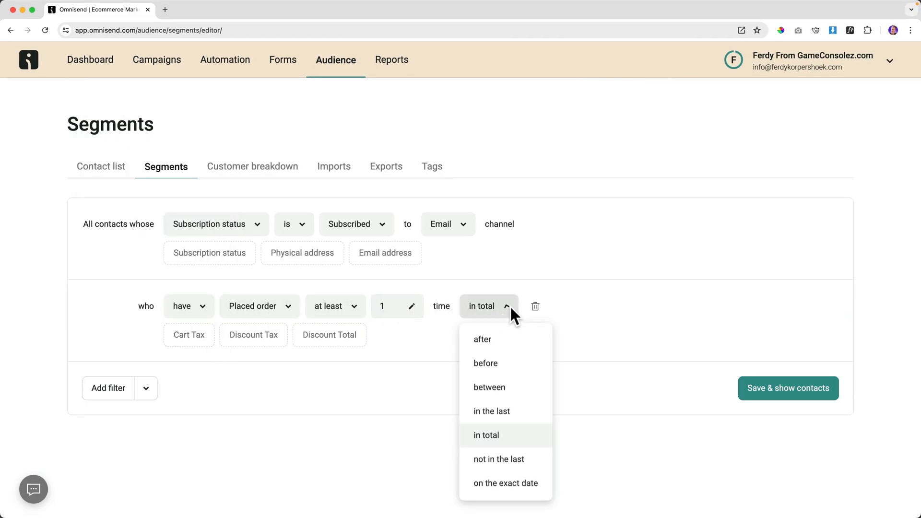
pyautogui.click(499, 410)
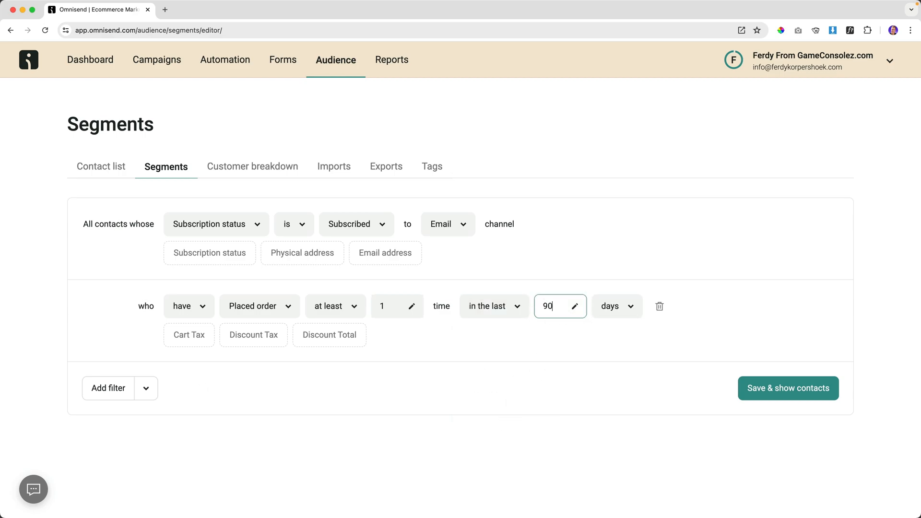
pyautogui.press('Tab')
pyautogui.click(470, 326)
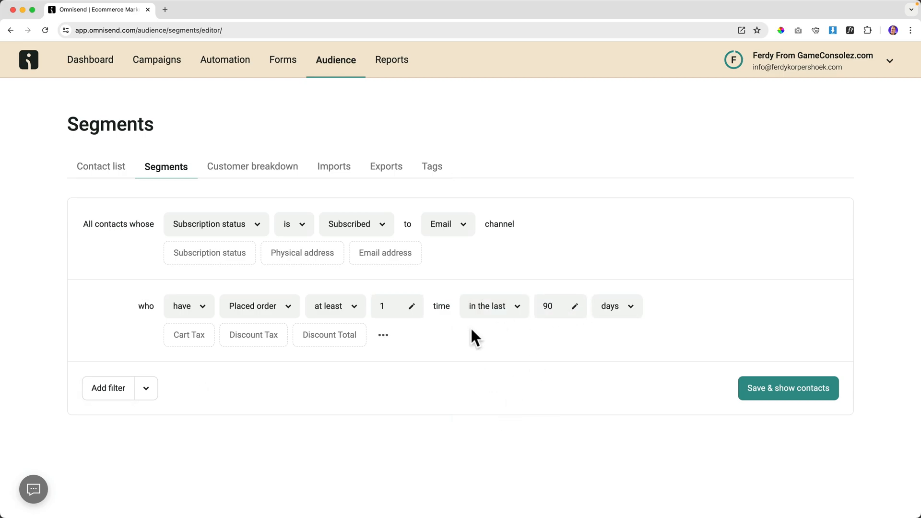
# Save the segment as 'Recent Buyers (90 Days)' and return to the segments list.
pyautogui.click(785, 390)
pyautogui.click(367, 277)
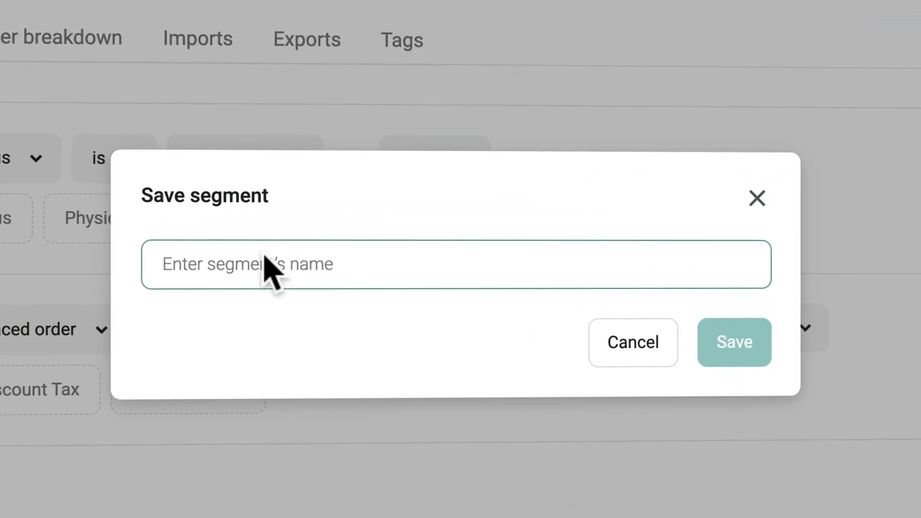
pyautogui.write('Recenty')
pyautogui.press('BackSpace')
pyautogui.press('BackSpace')
pyautogui.write('Buyers (90')
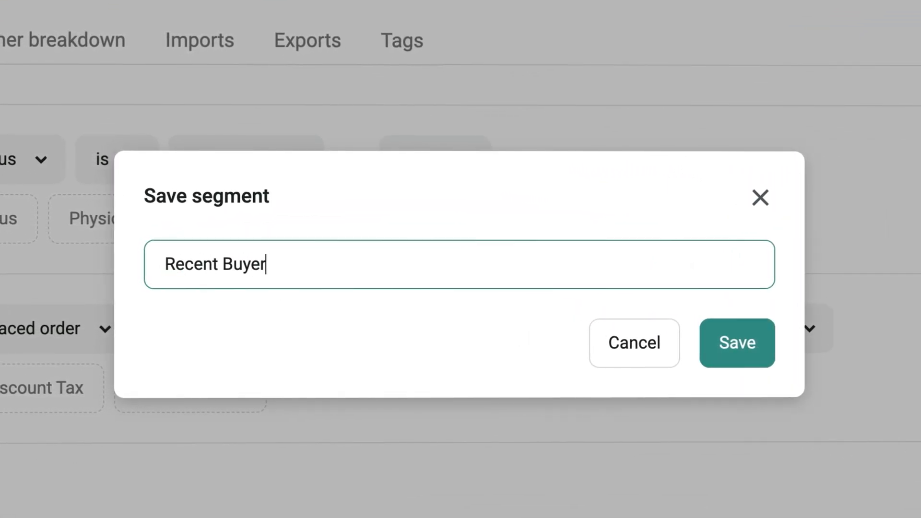
pyautogui.write(' Days)')
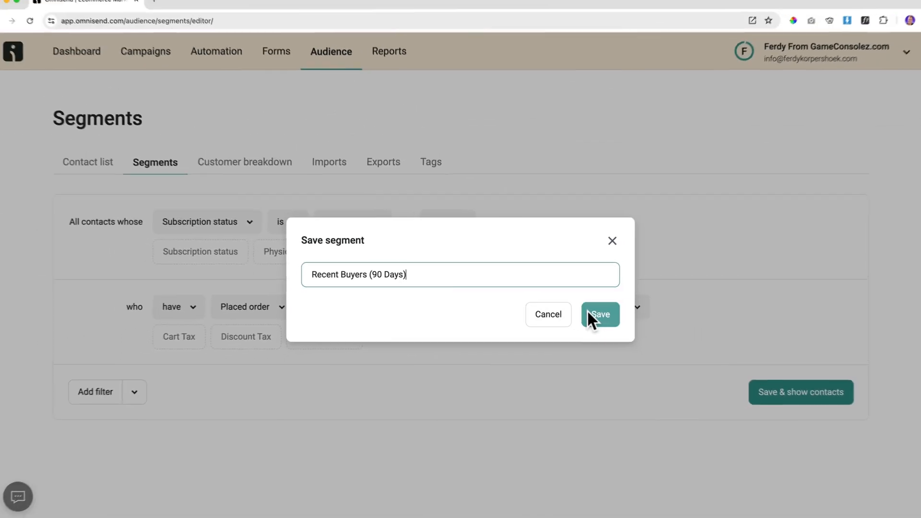
pyautogui.click(741, 344)
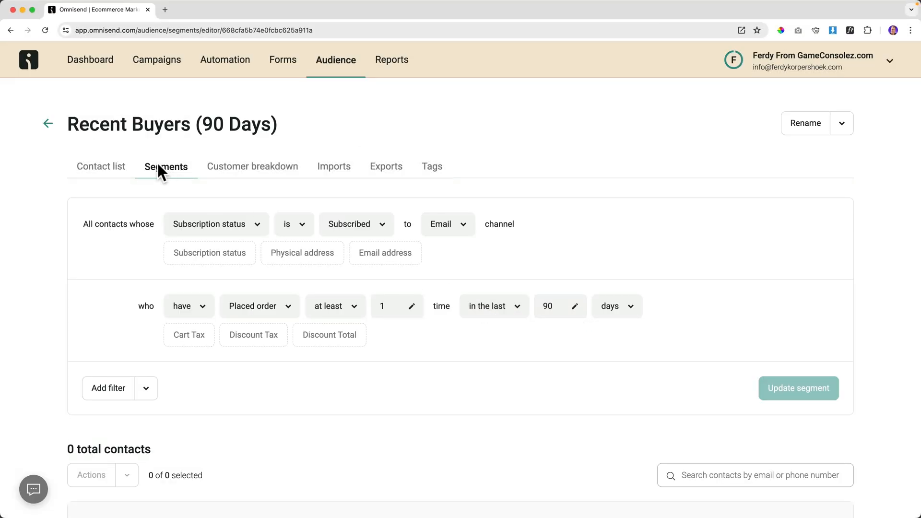
pyautogui.click(48, 126)
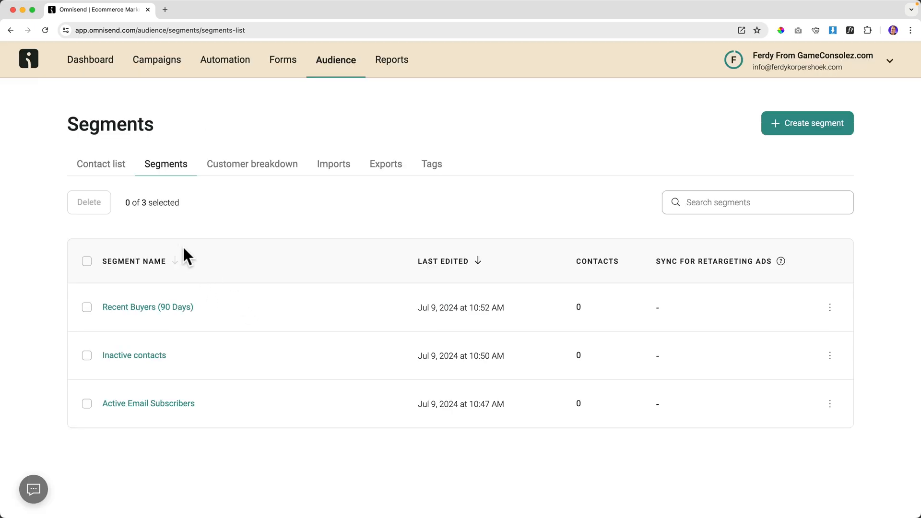
# Start a blank segment with a Subscription status condition for email subscribers.
pyautogui.click(801, 123)
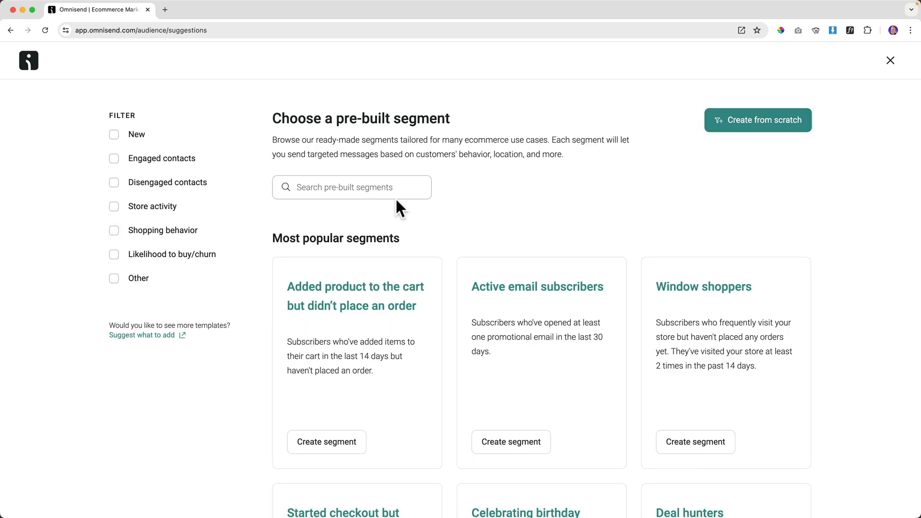
pyautogui.click(746, 126)
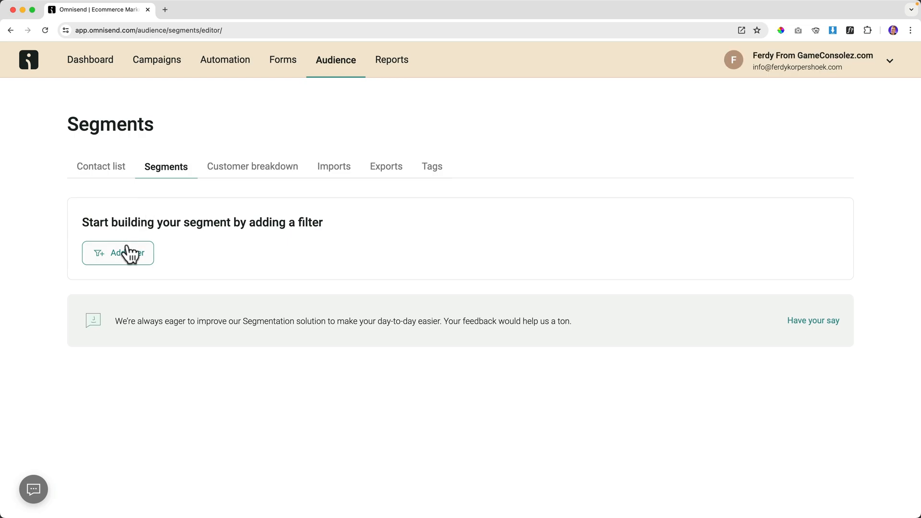
pyautogui.click(137, 252)
pyautogui.click(146, 347)
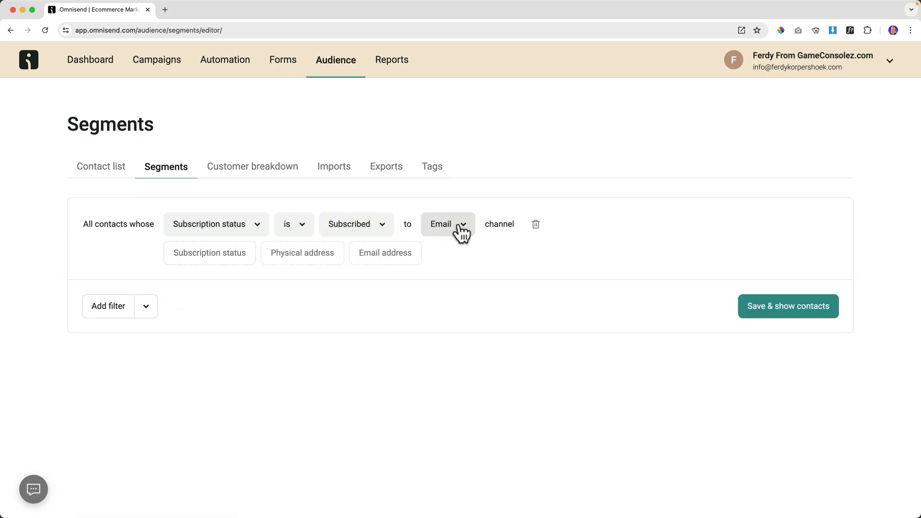
# Add a Paid for order condition of at least 999 times in total.
pyautogui.click(110, 311)
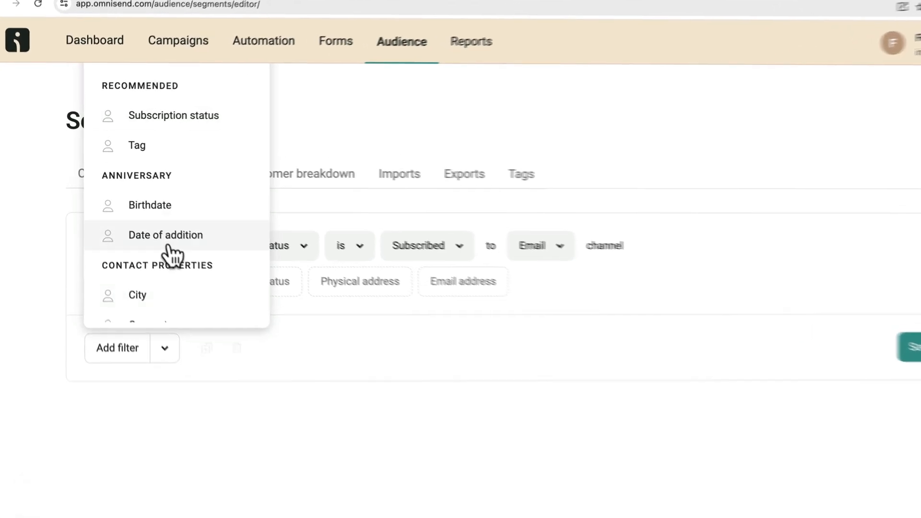
pyautogui.scroll(-3, 152, 230)
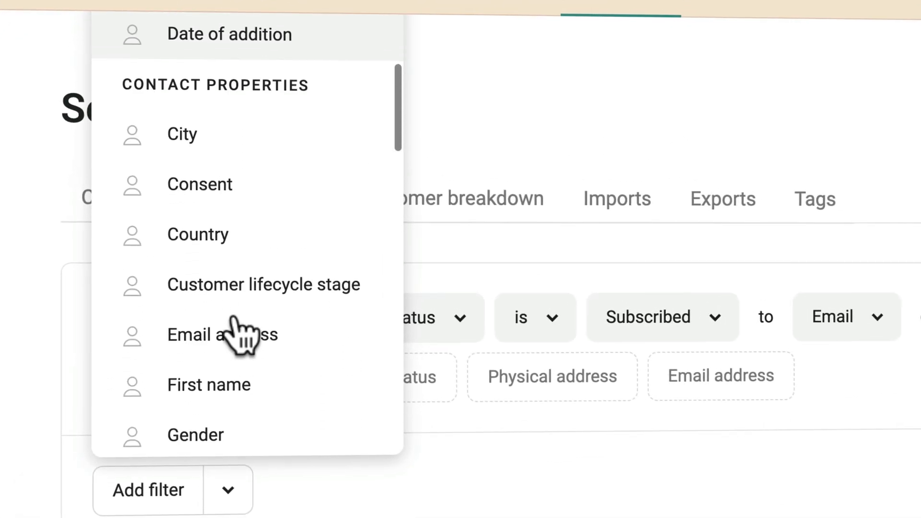
pyautogui.scroll(-6, 243, 336)
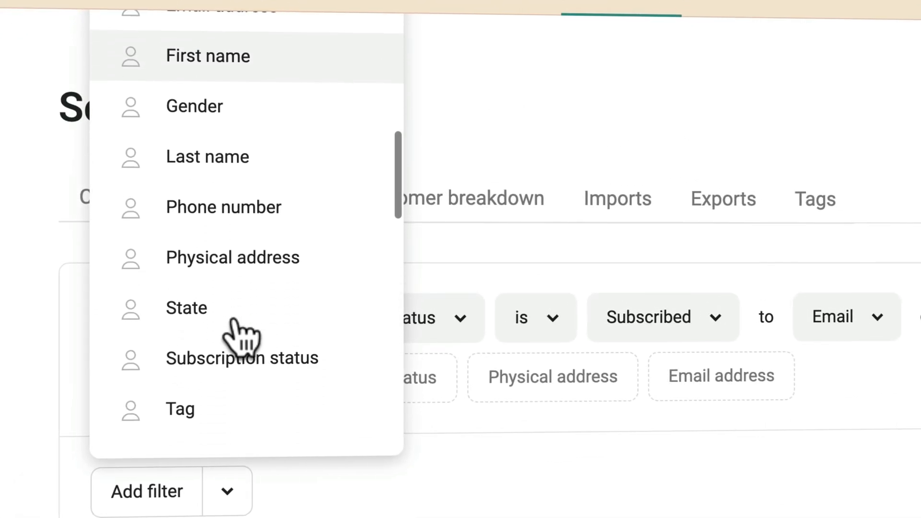
pyautogui.scroll(-7, 231, 321)
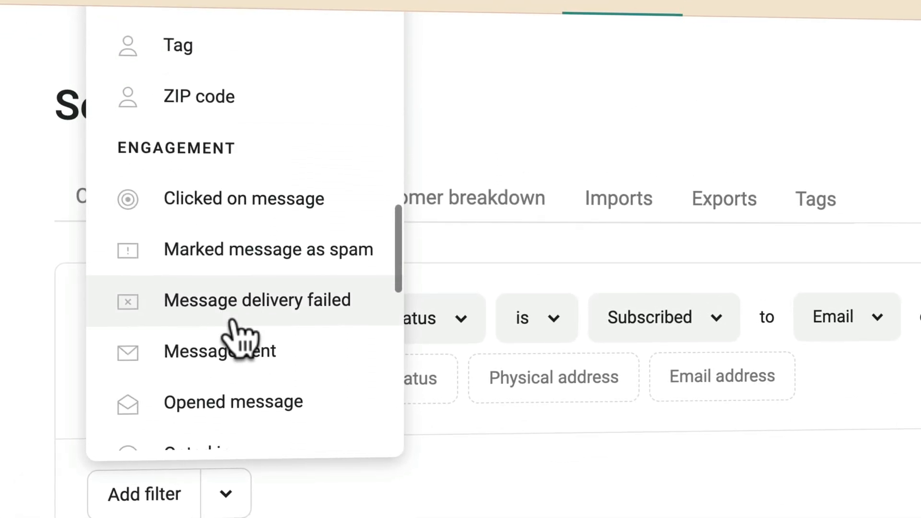
pyautogui.scroll(-4, 235, 331)
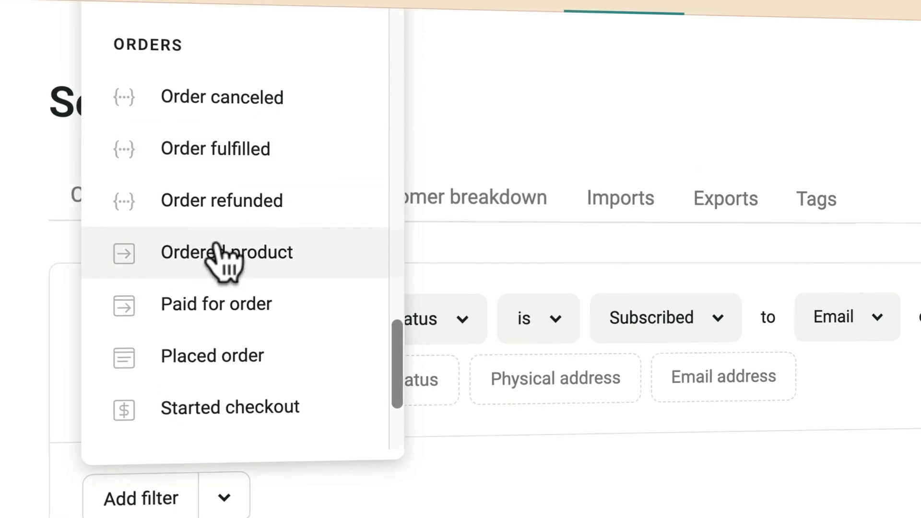
pyautogui.click(216, 305)
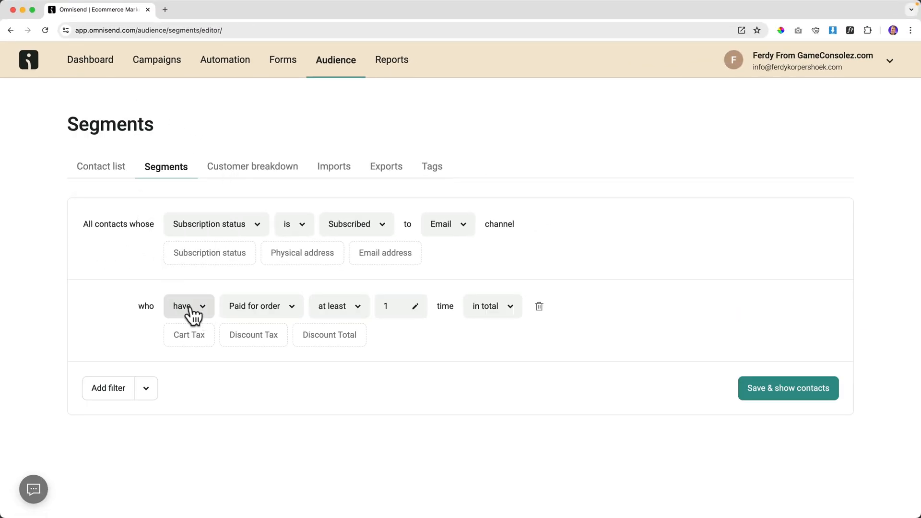
pyautogui.doubleClick(390, 306)
pyautogui.write('999')
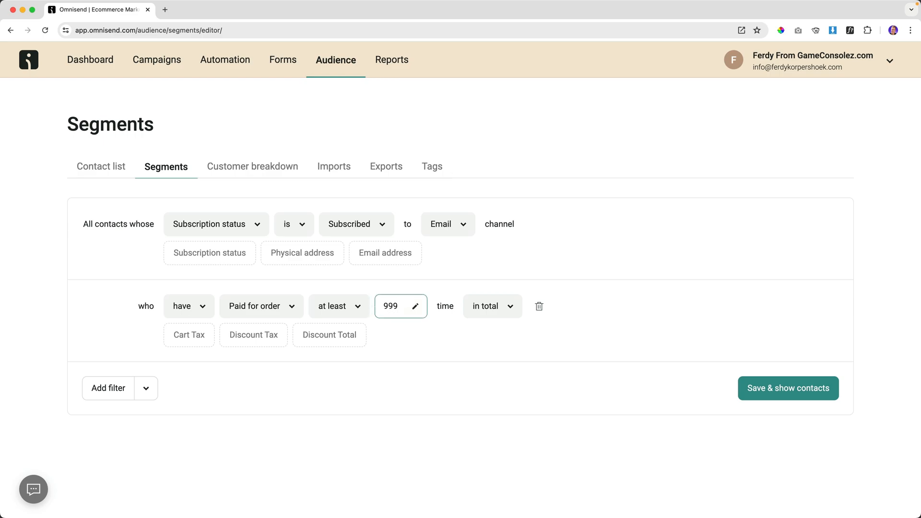
pyautogui.click(448, 309)
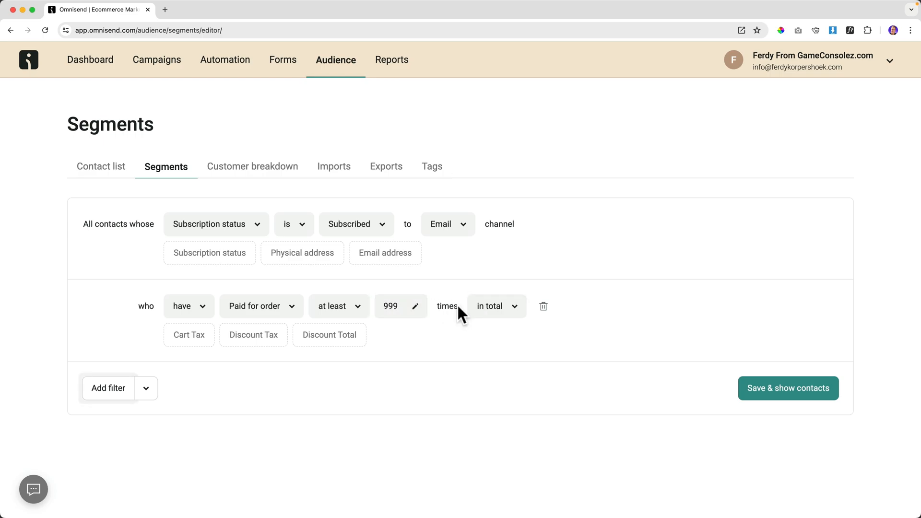
pyautogui.click(492, 309)
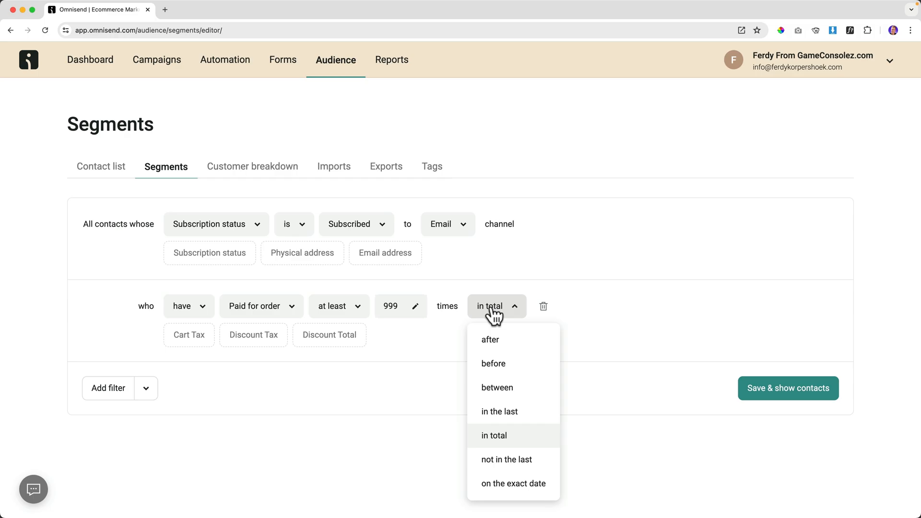
pyautogui.click(501, 435)
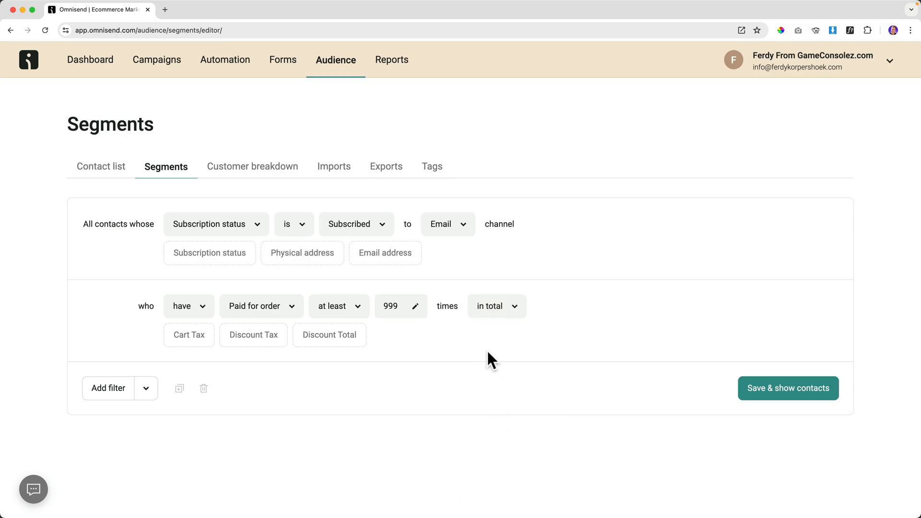
# Save the segment as 'VIP Customers' and return to the segments list.
pyautogui.click(776, 386)
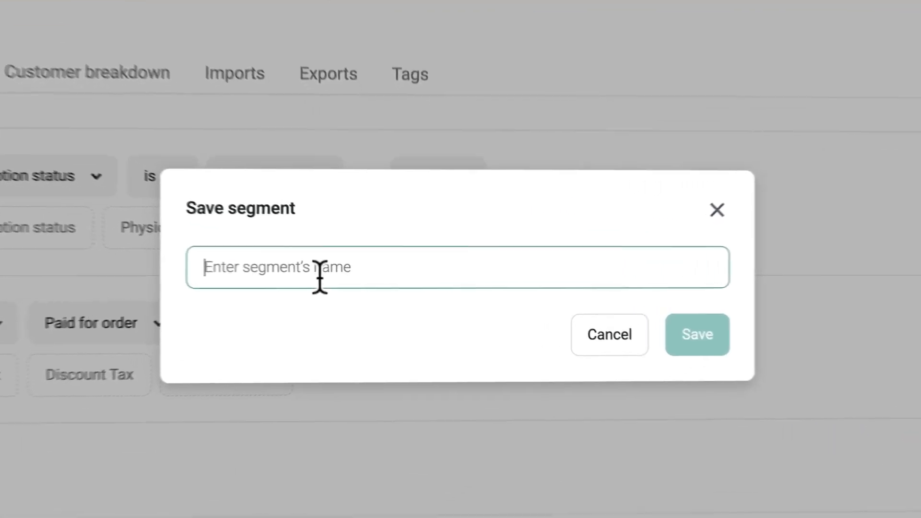
pyautogui.write('VIP Customer')
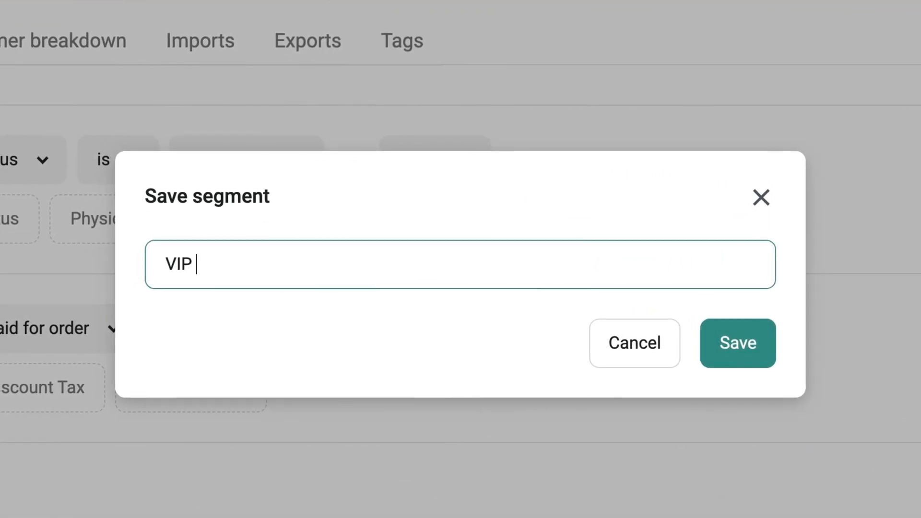
pyautogui.write('s')
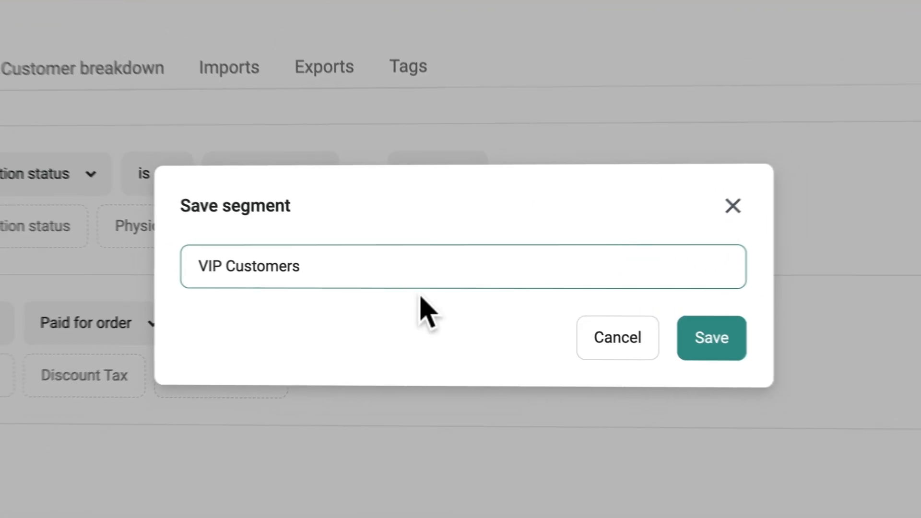
pyautogui.click(736, 355)
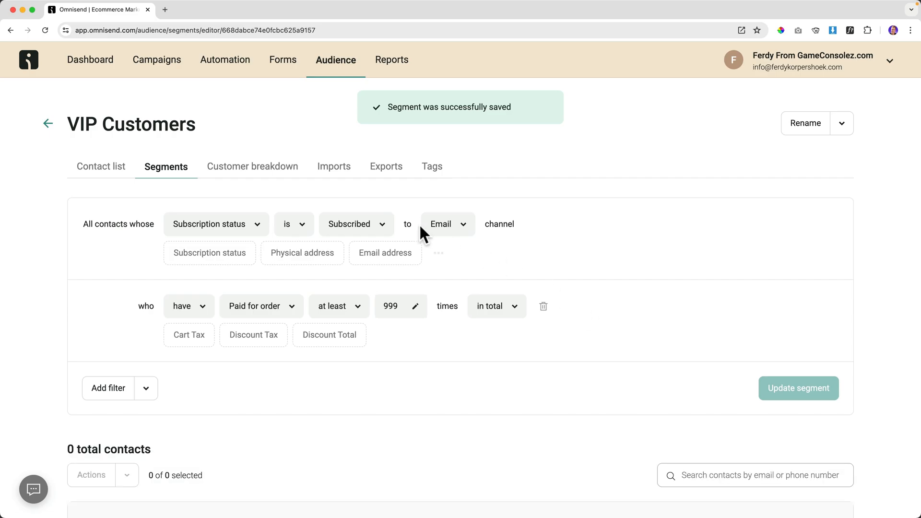
pyautogui.click(48, 126)
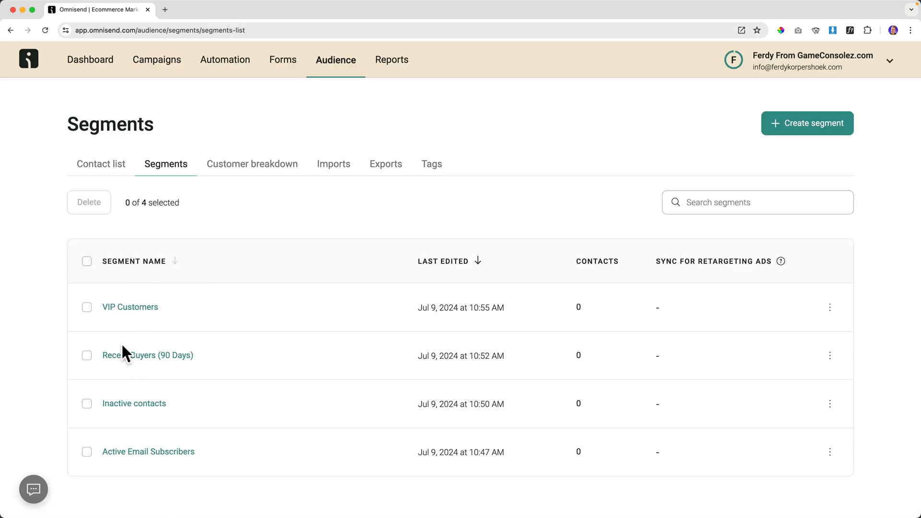
# Create an email campaign with subject 'Biggest Discount Ever! 40% OFF', named 'Biggest Discount For Inactive Subscribers'.
pyautogui.click(155, 62)
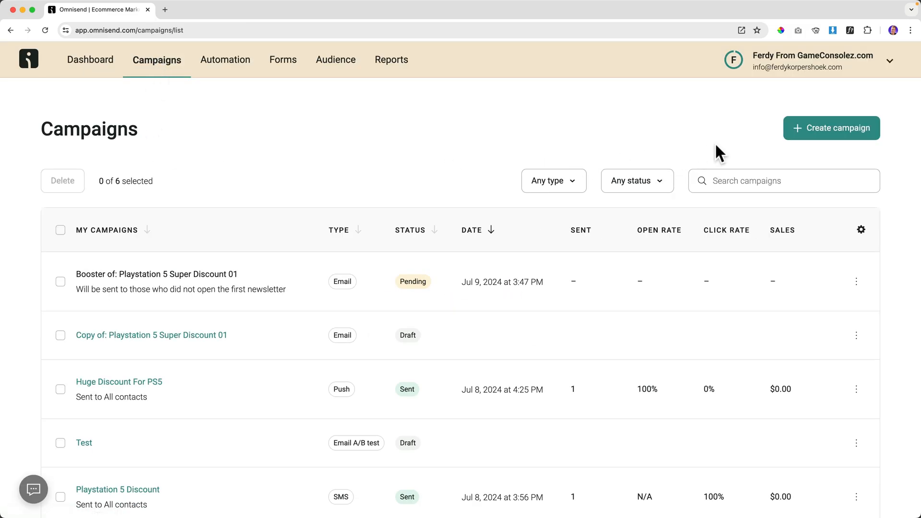
pyautogui.click(826, 127)
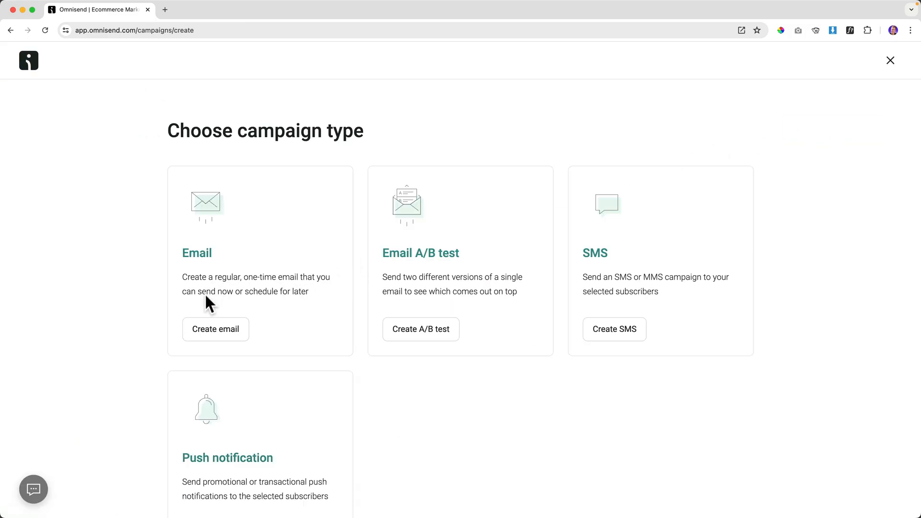
pyautogui.click(214, 329)
pyautogui.click(172, 182)
pyautogui.write('Biggest Discount Ever! 40% OFF')
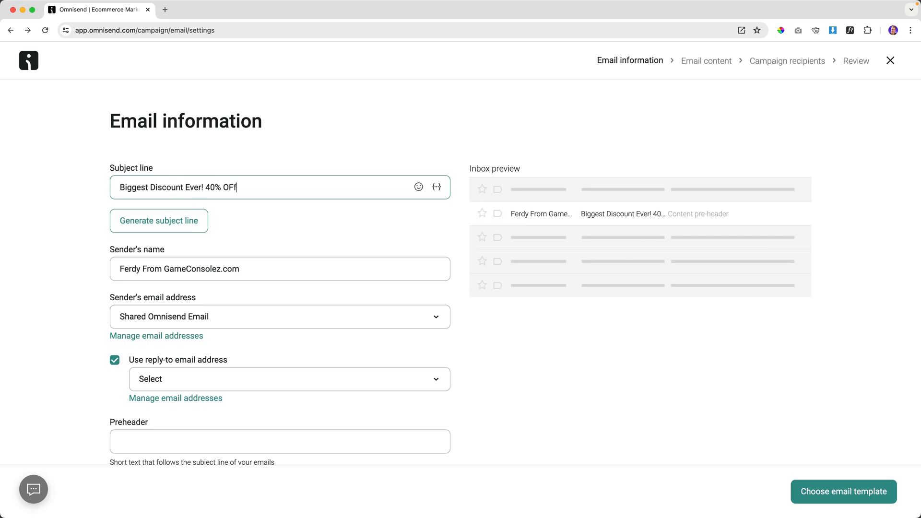
pyautogui.press('Tab')
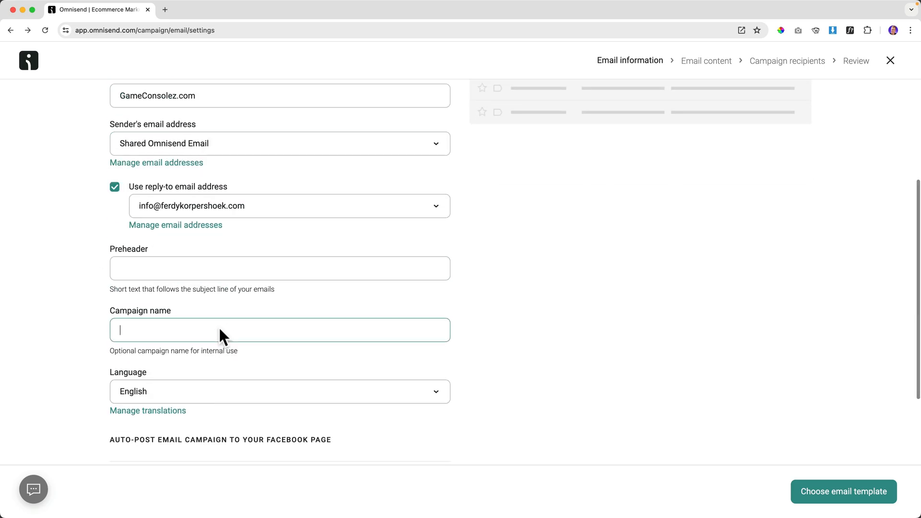
pyautogui.write('Biggest Discount For Inactive Subscribers')
pyautogui.scroll(-3, 245, 346)
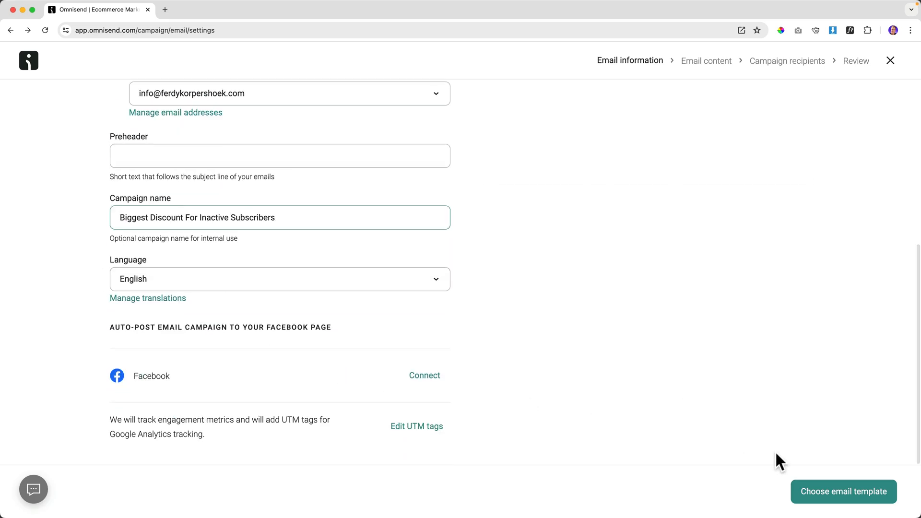
# Filter templates to Offer a discount and use the Celebrate Mother's day template.
pyautogui.click(823, 486)
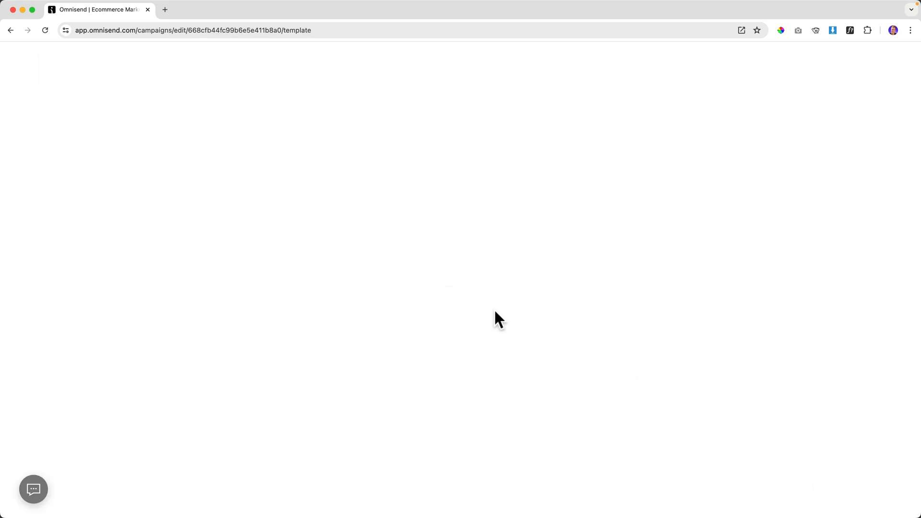
pyautogui.moveTo(494, 308)
pyautogui.scroll(-4, 448, 278)
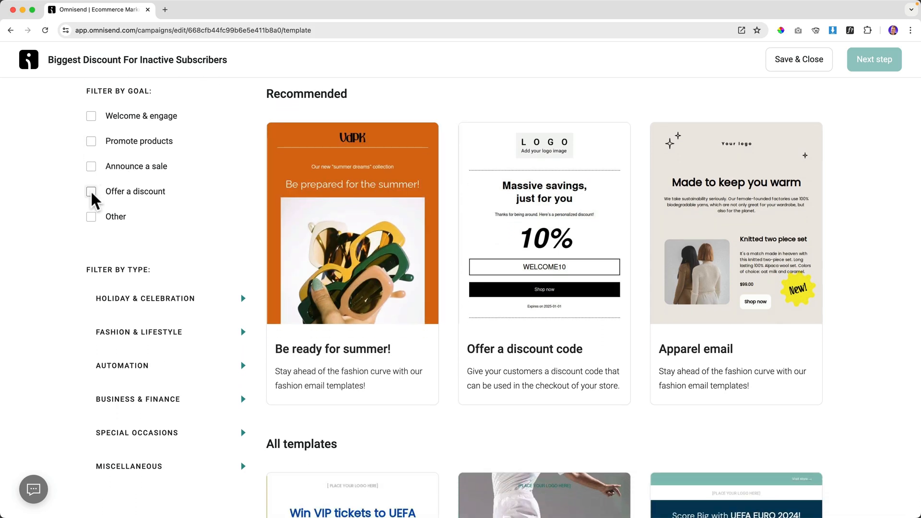
pyautogui.click(91, 167)
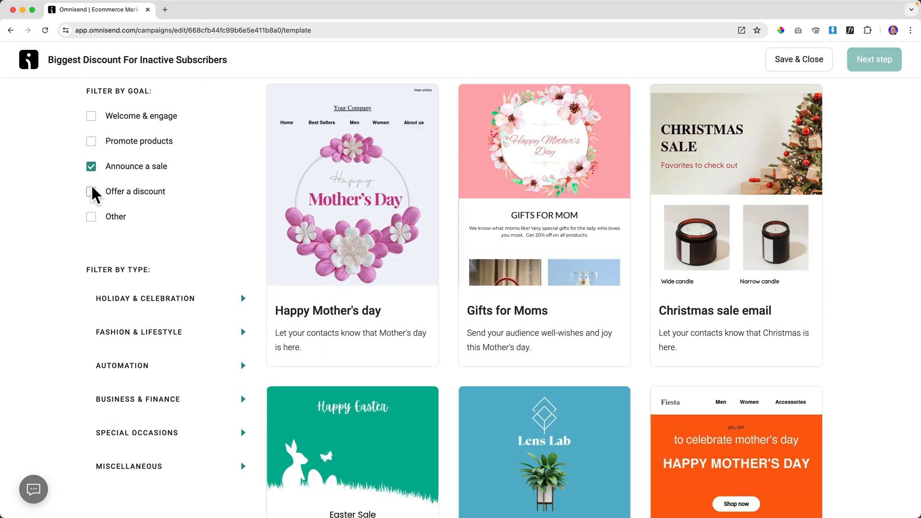
pyautogui.click(91, 191)
pyautogui.click(91, 166)
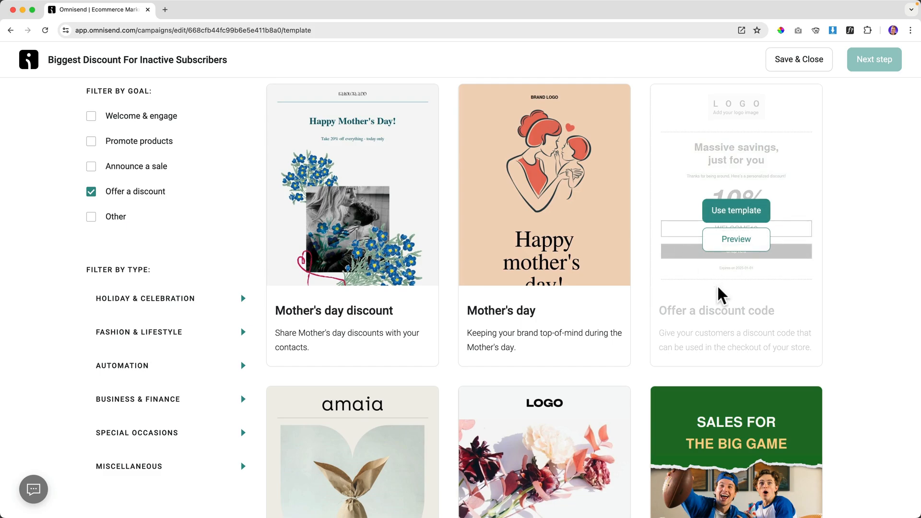
pyautogui.scroll(-4, 722, 307)
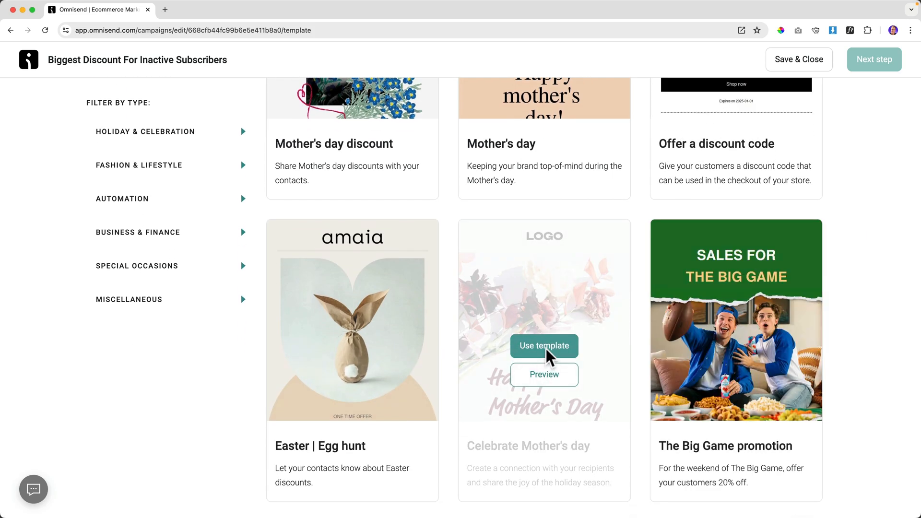
pyautogui.click(546, 346)
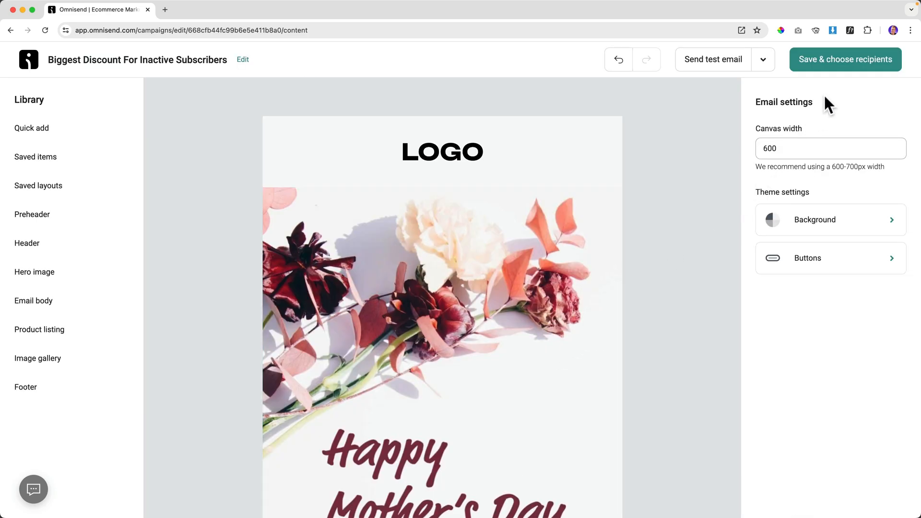
# Save the email, choose the Inactive contacts segment as recipients, and continue to the campaign review.
pyautogui.click(839, 64)
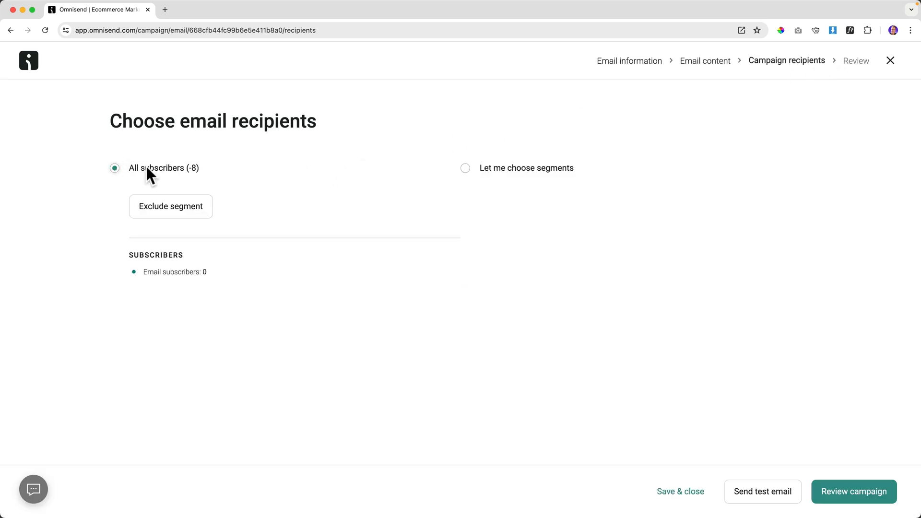
pyautogui.click(465, 168)
pyautogui.click(537, 221)
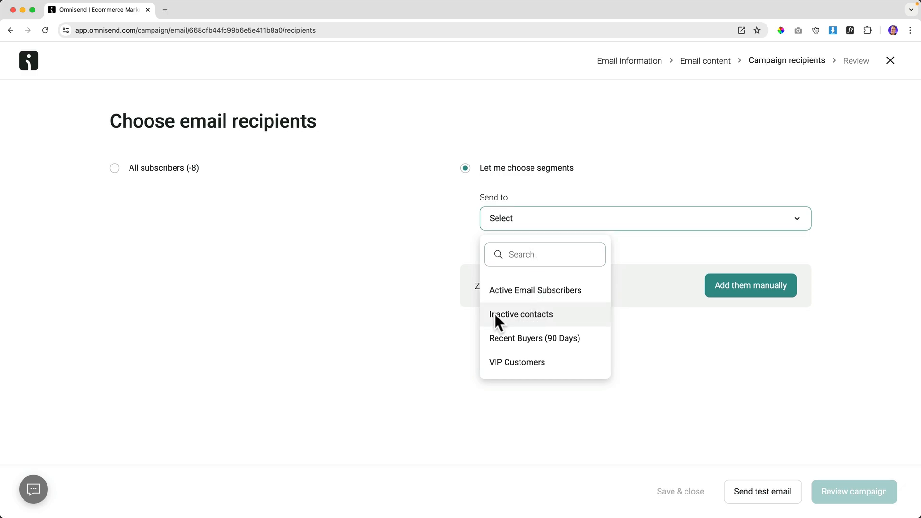
pyautogui.click(530, 316)
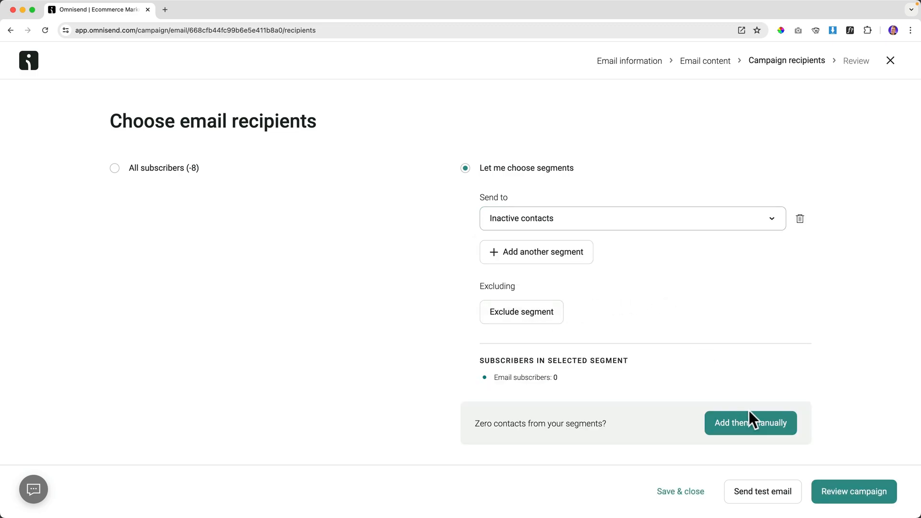
pyautogui.click(842, 490)
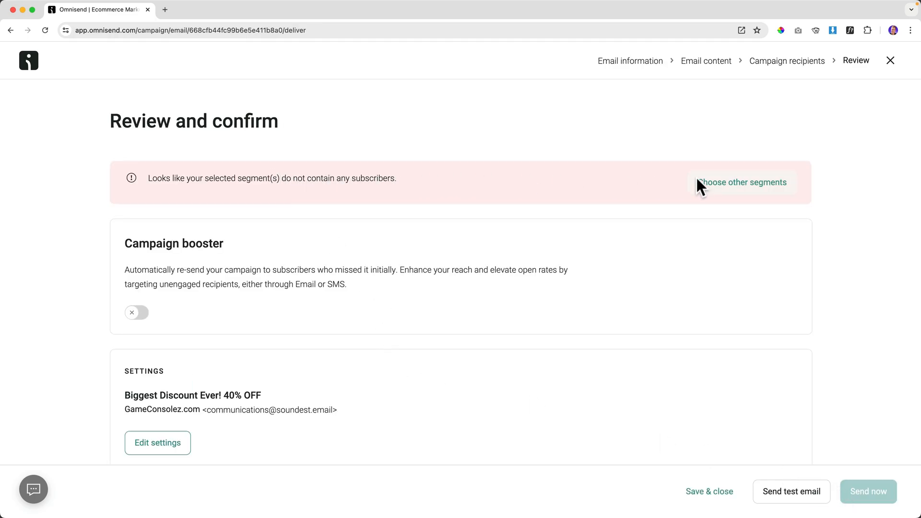
# Enable the booster with subject 'Biggest Discount Ever!' after 24 hours, and choose Schedule for later.
pyautogui.scroll(-5, 268, 233)
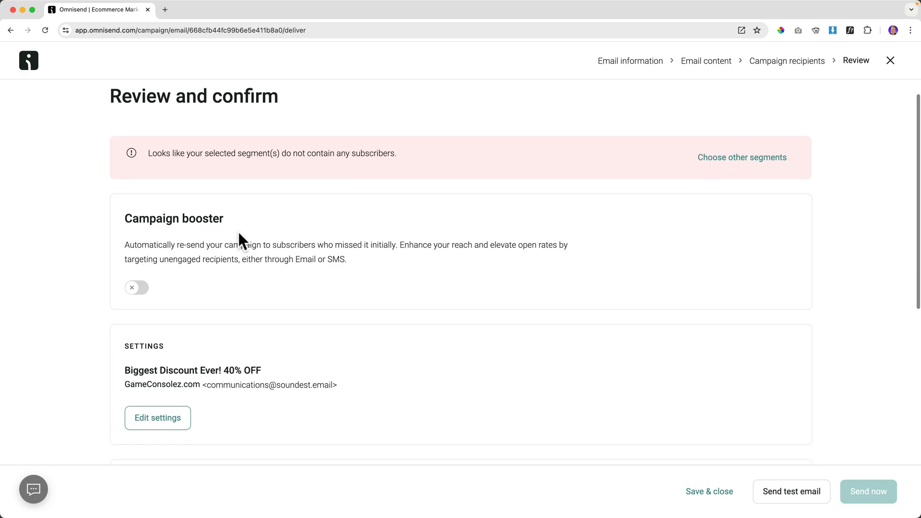
pyautogui.click(137, 199)
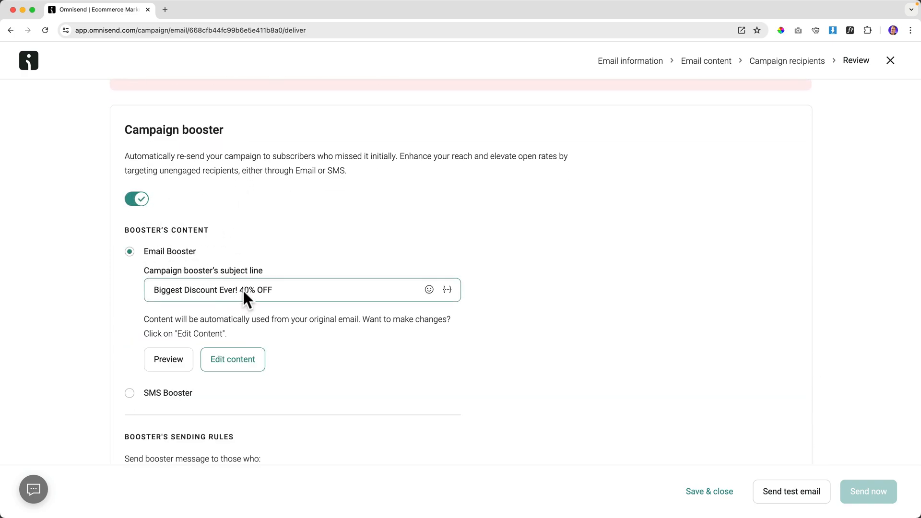
pyautogui.press('BackSpace')
pyautogui.scroll(-10, 288, 252)
pyautogui.scroll(-4, 289, 251)
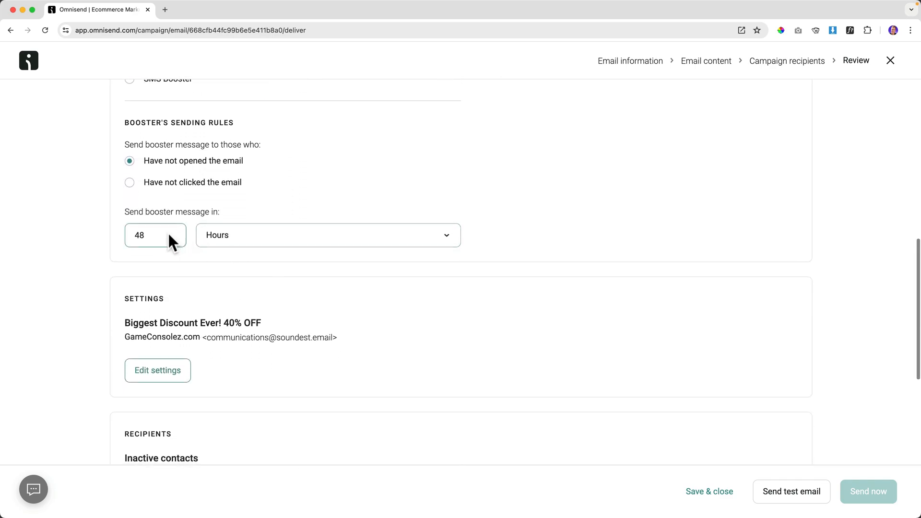
pyautogui.moveTo(171, 240); pyautogui.dragTo(125, 240)
pyautogui.write('24')
pyautogui.scroll(-10, 293, 324)
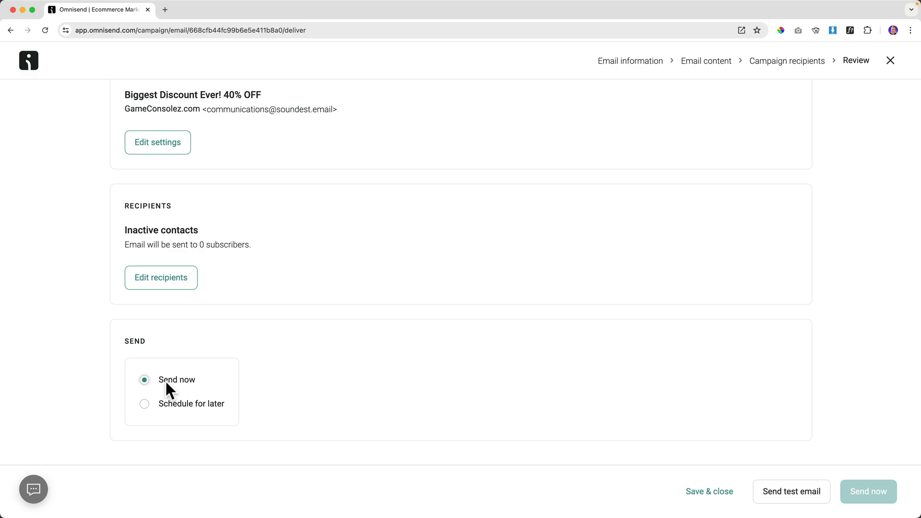
pyautogui.click(144, 403)
pyautogui.scroll(-5, 305, 382)
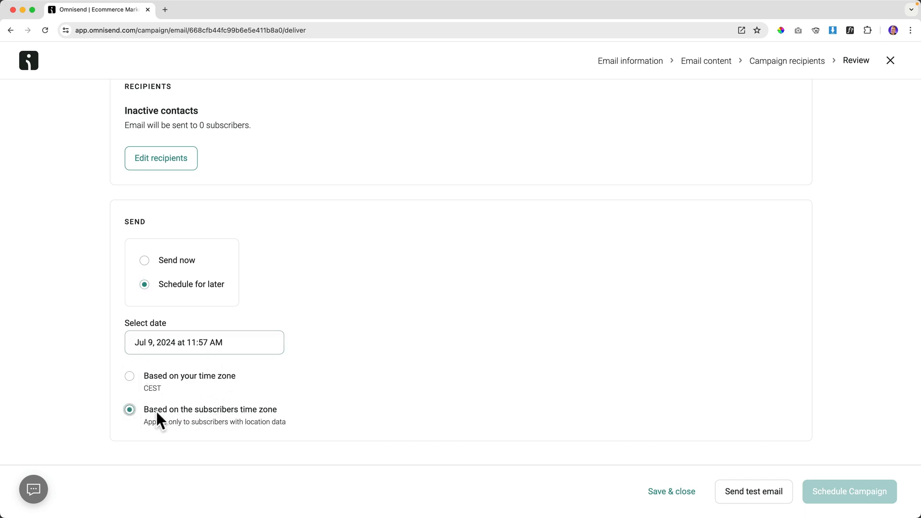
# Set the campaign's send time to 04:00 PM on Jul 9, 2024.
pyautogui.click(188, 342)
pyautogui.click(177, 294)
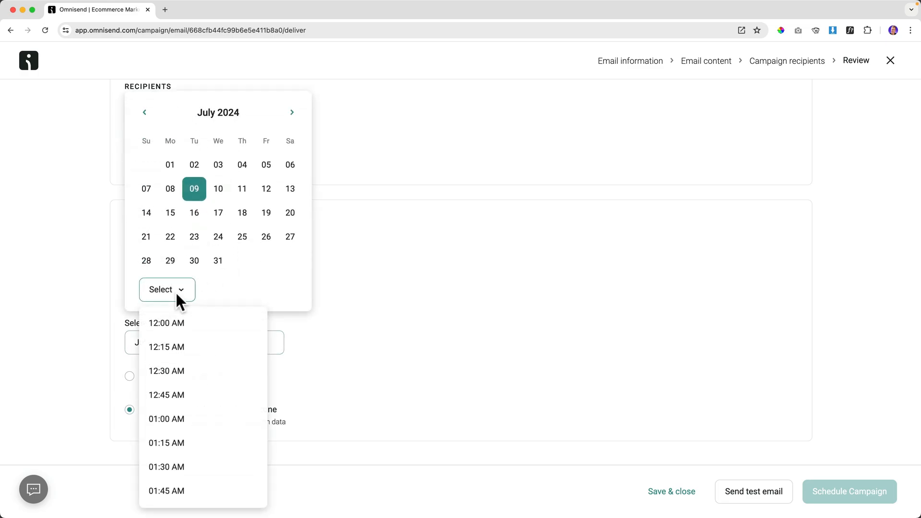
pyautogui.scroll(-5, 192, 401)
pyautogui.scroll(-12, 192, 395)
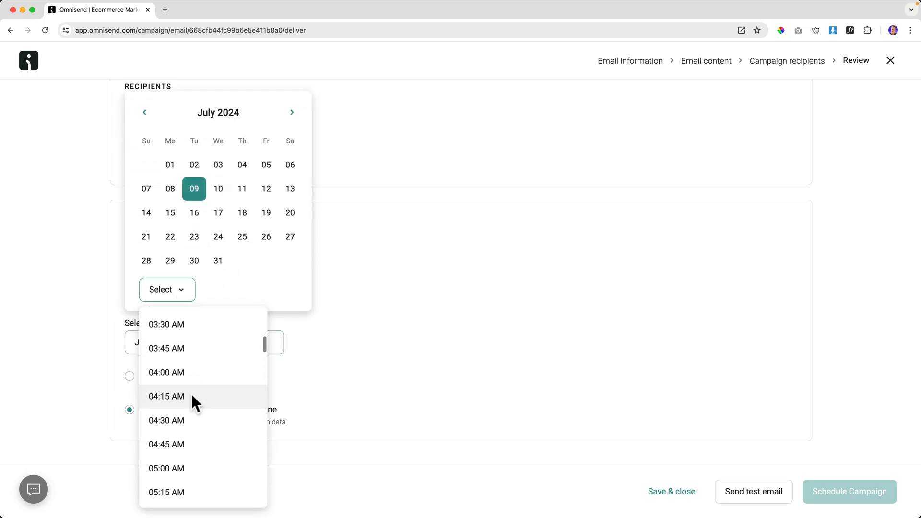
pyautogui.scroll(-10, 191, 395)
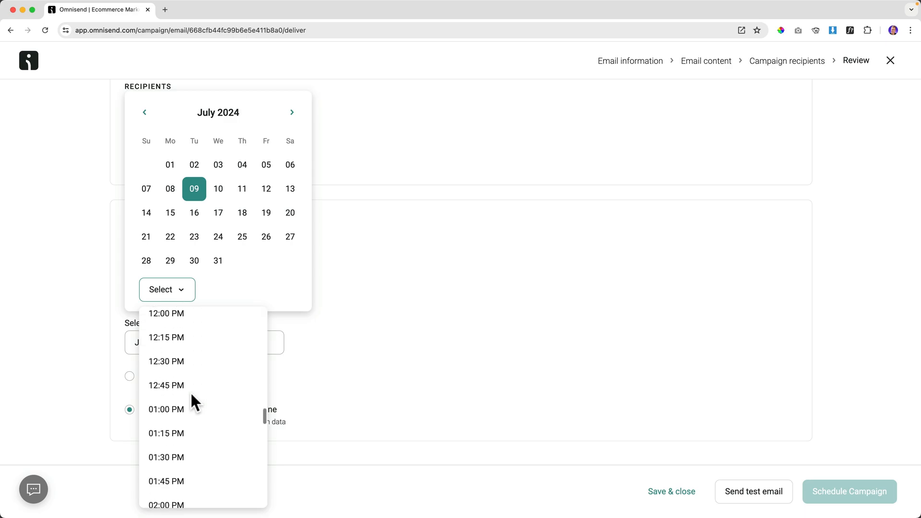
pyautogui.scroll(-2, 190, 398)
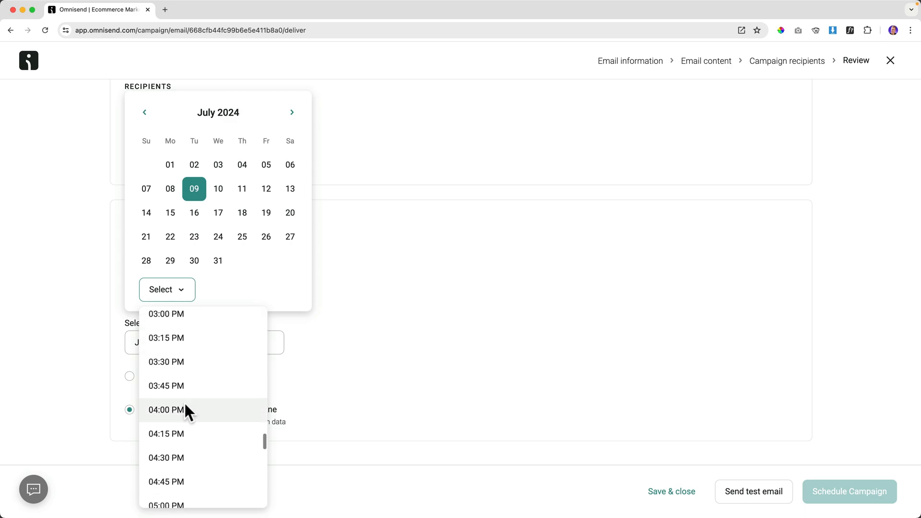
pyautogui.click(184, 404)
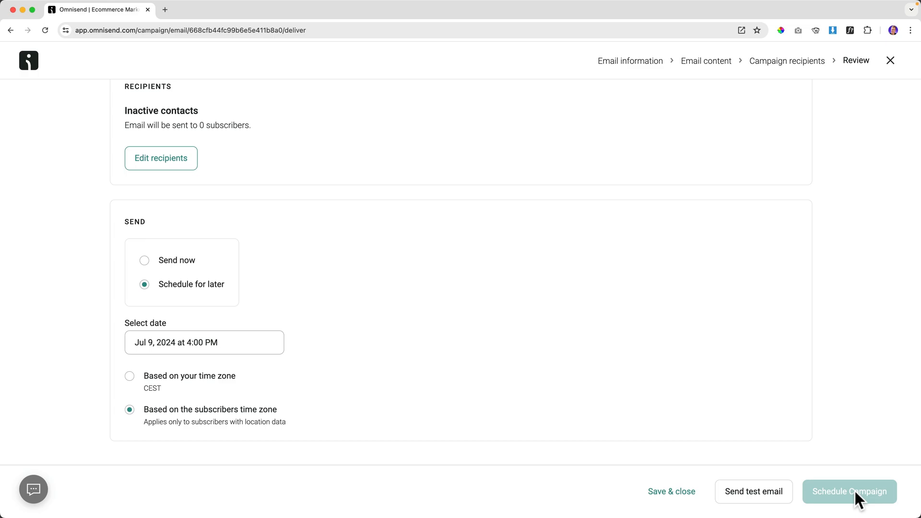
# Close the campaign and return to the Campaigns list.
pyautogui.scroll(5, 633, 381)
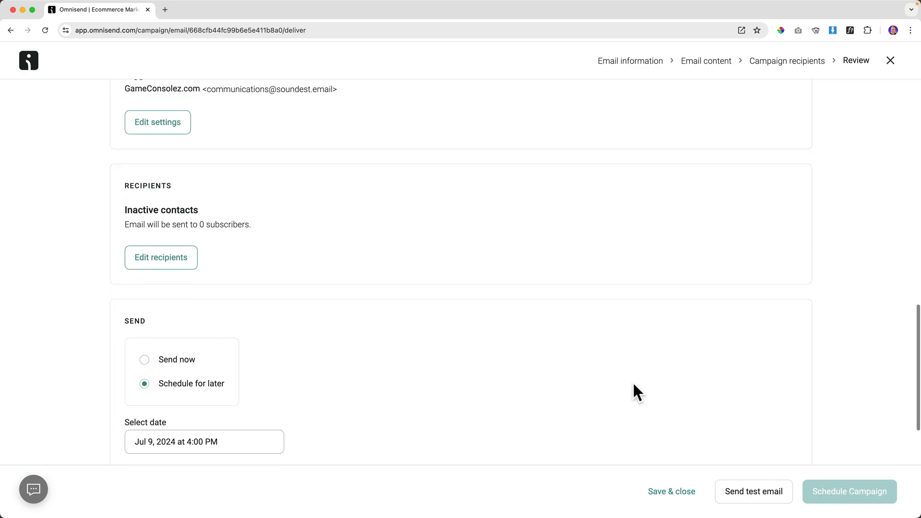
pyautogui.scroll(15, 484, 283)
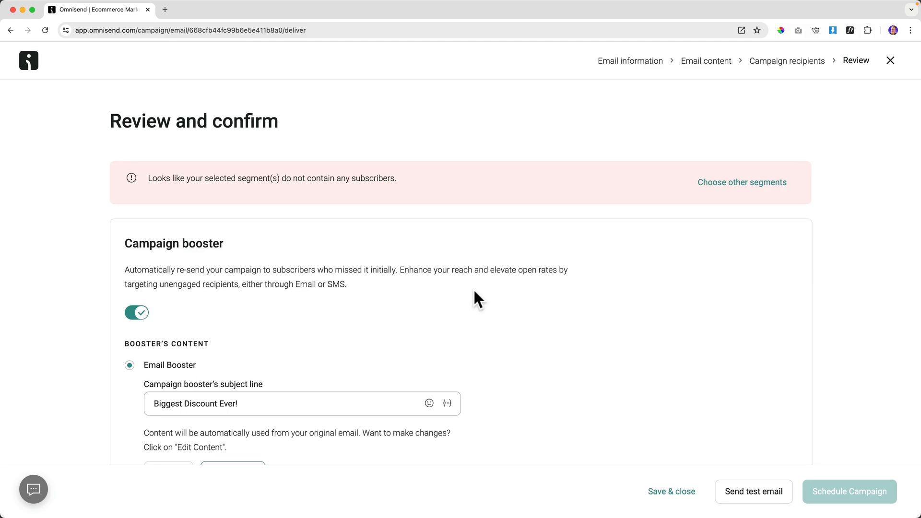
pyautogui.click(891, 60)
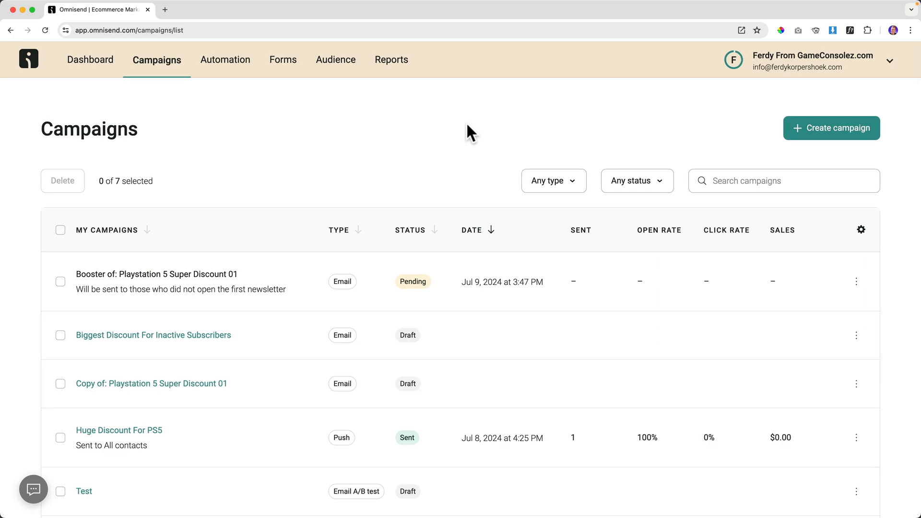
# Create a new workflow from scratch with an Entered segment trigger.
pyautogui.click(220, 64)
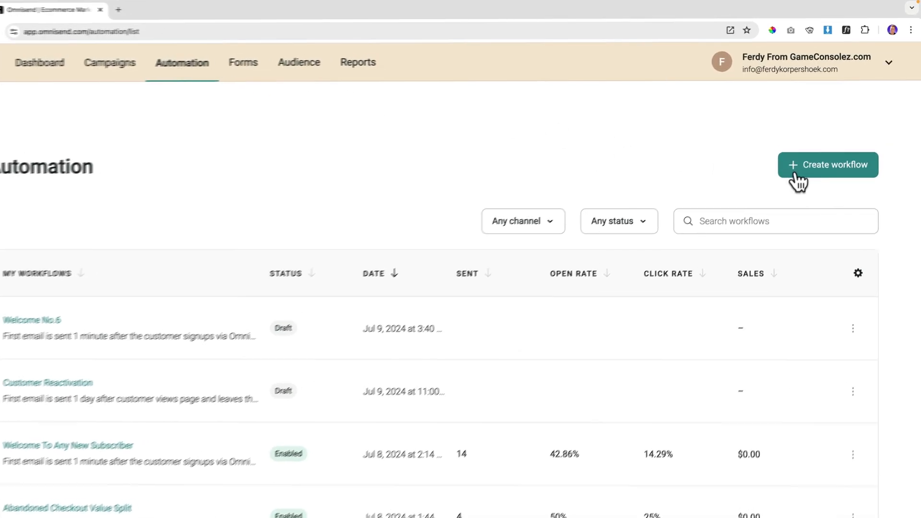
pyautogui.click(830, 160)
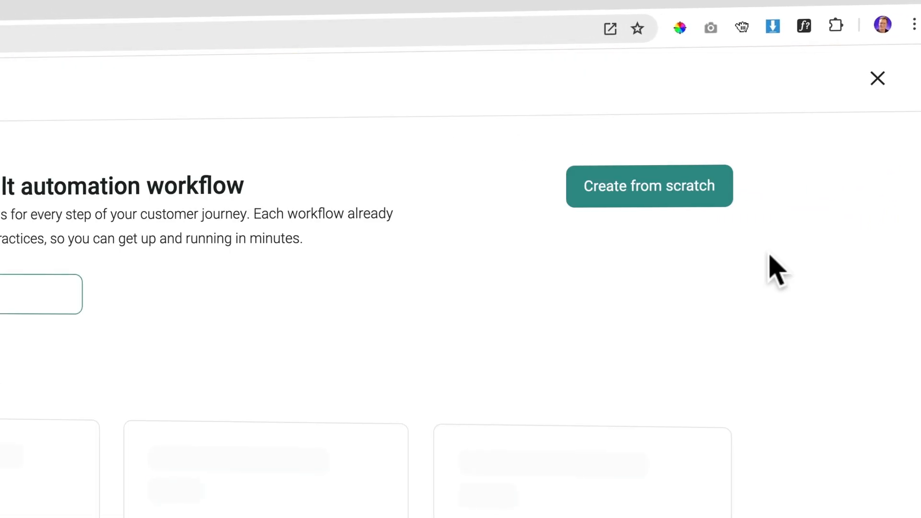
pyautogui.click(648, 192)
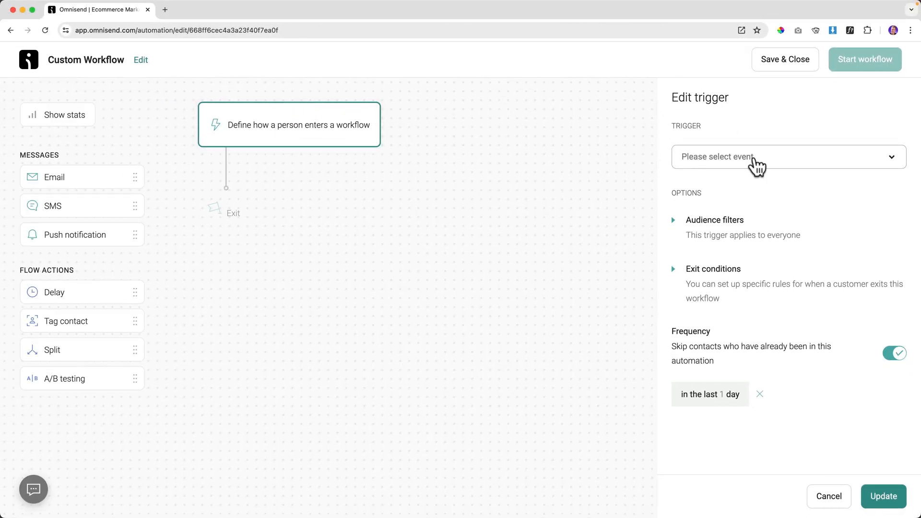
pyautogui.click(739, 158)
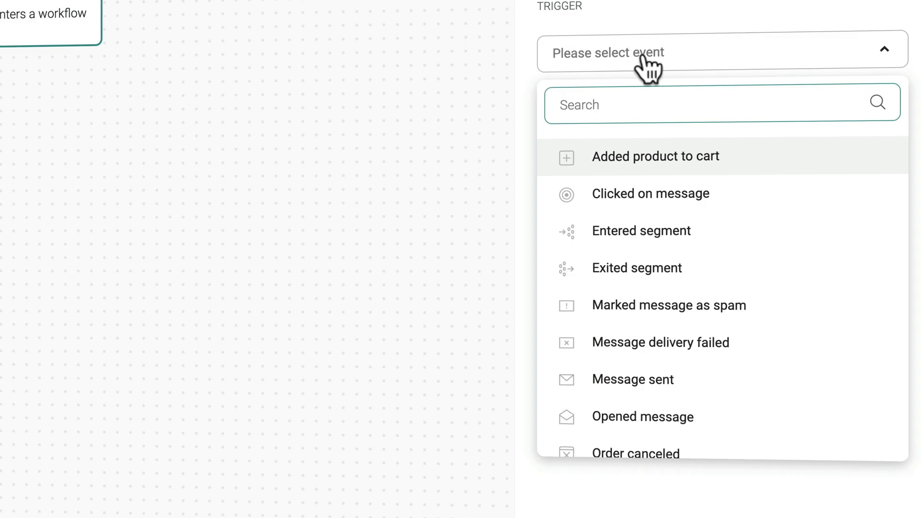
pyautogui.click(646, 232)
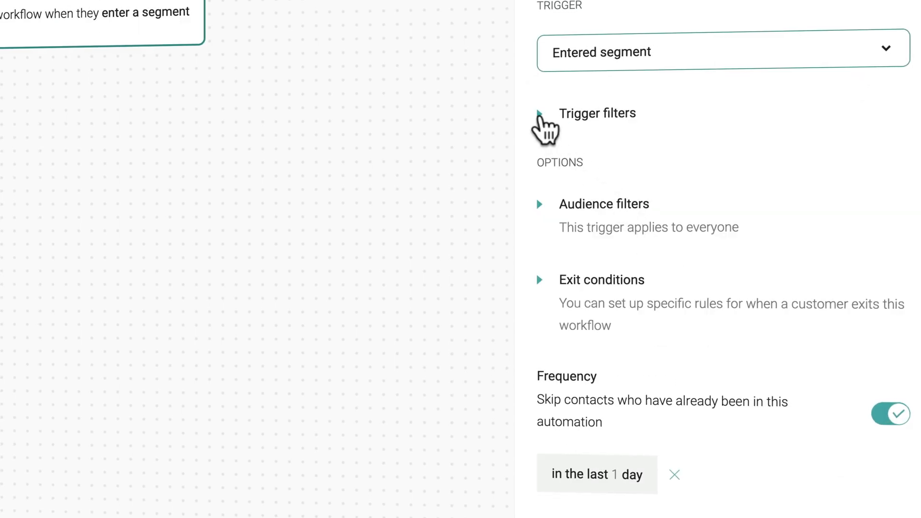
# Add a trigger filter for the Recent Buyers (90 Days) segment and save it.
pyautogui.click(539, 115)
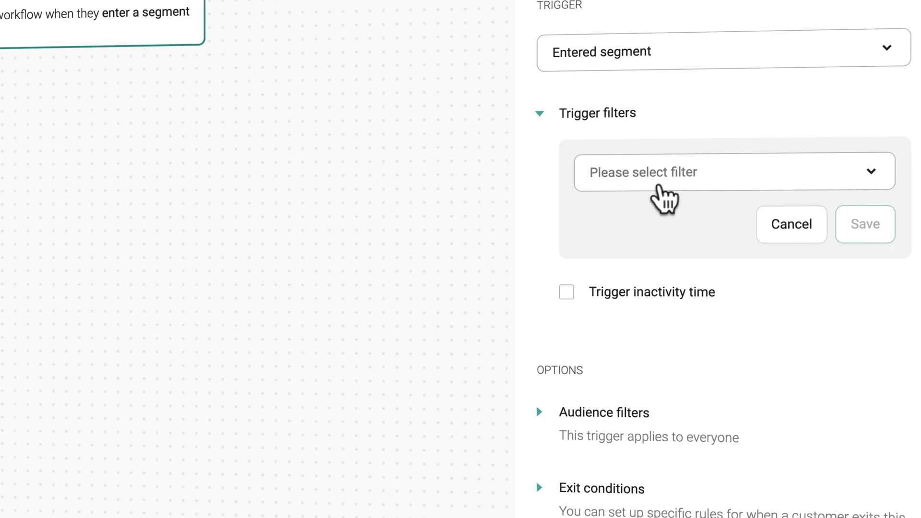
pyautogui.click(662, 194)
pyautogui.click(634, 270)
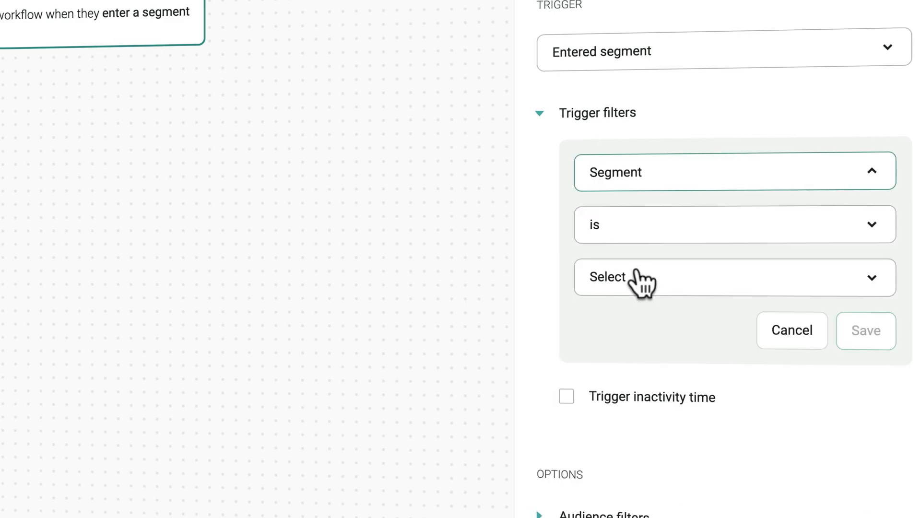
pyautogui.click(640, 280)
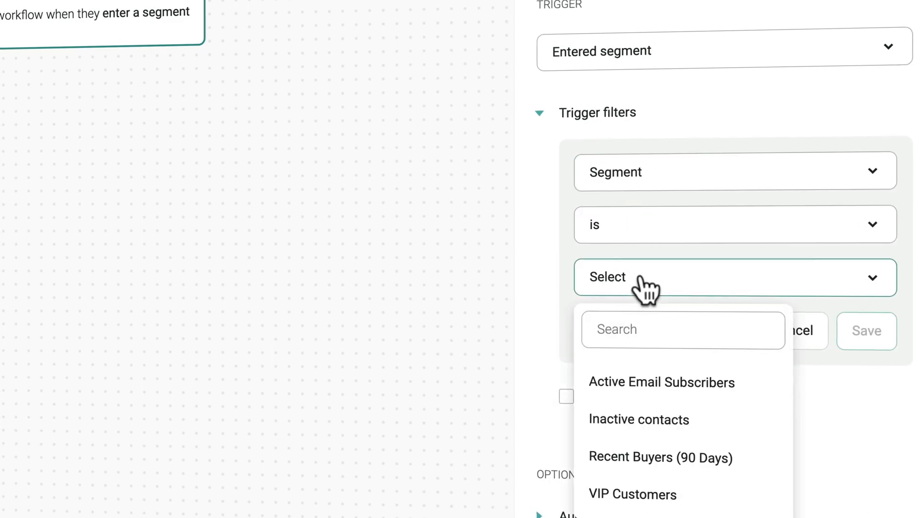
pyautogui.click(639, 463)
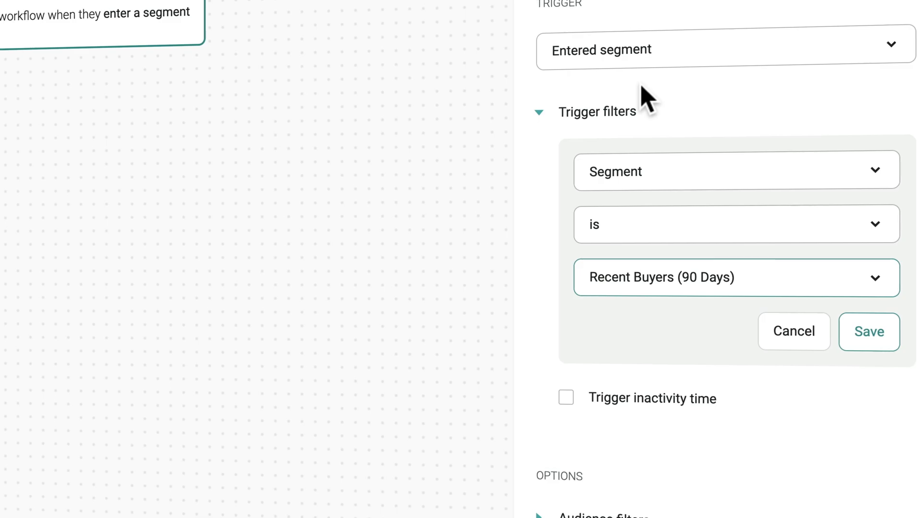
pyautogui.click(871, 336)
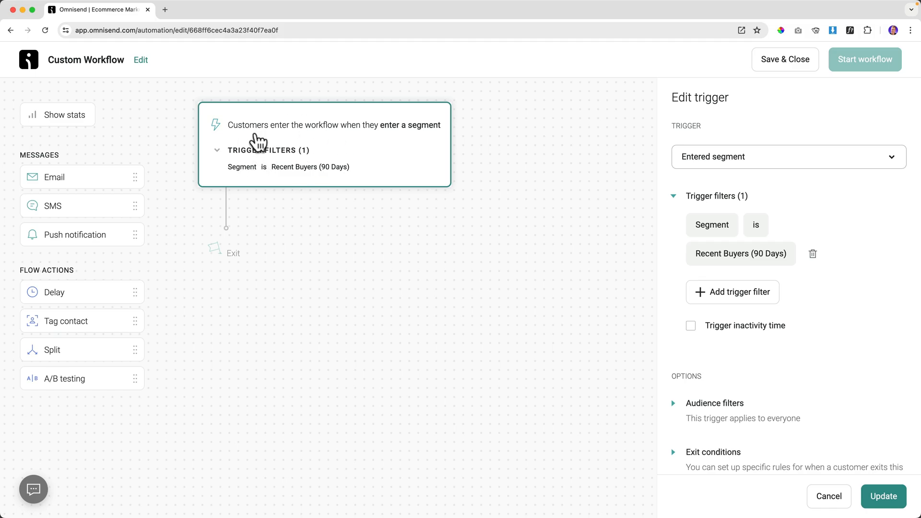
# Add a 14-day delay step after the trigger.
pyautogui.moveTo(68, 291); pyautogui.dragTo(235, 208)
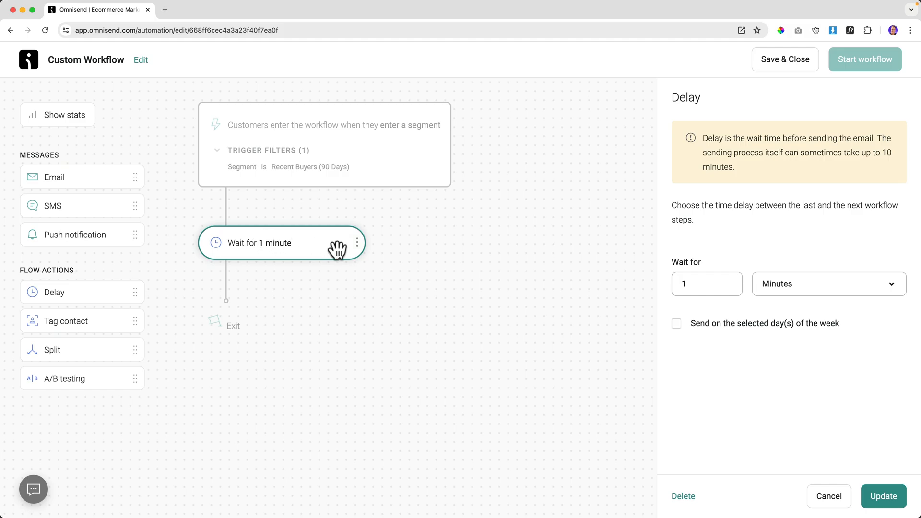
pyautogui.click(676, 288)
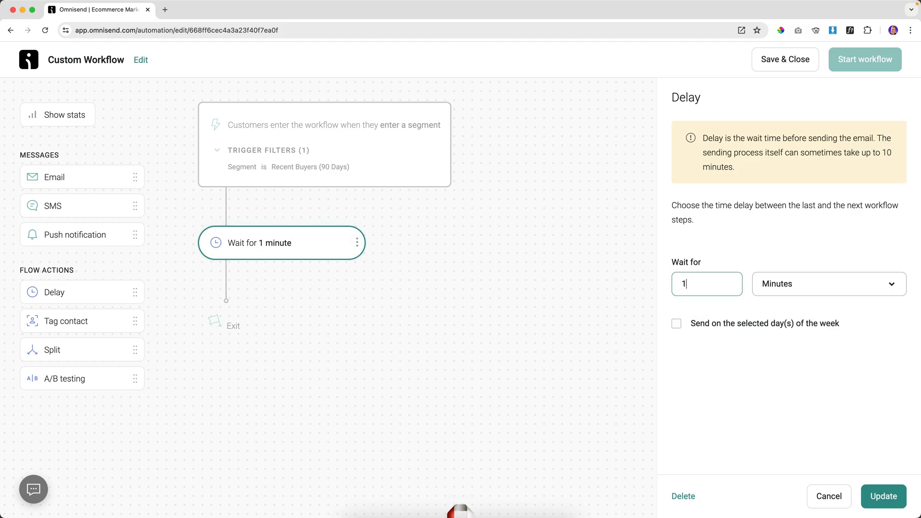
pyautogui.write('4')
pyautogui.click(784, 291)
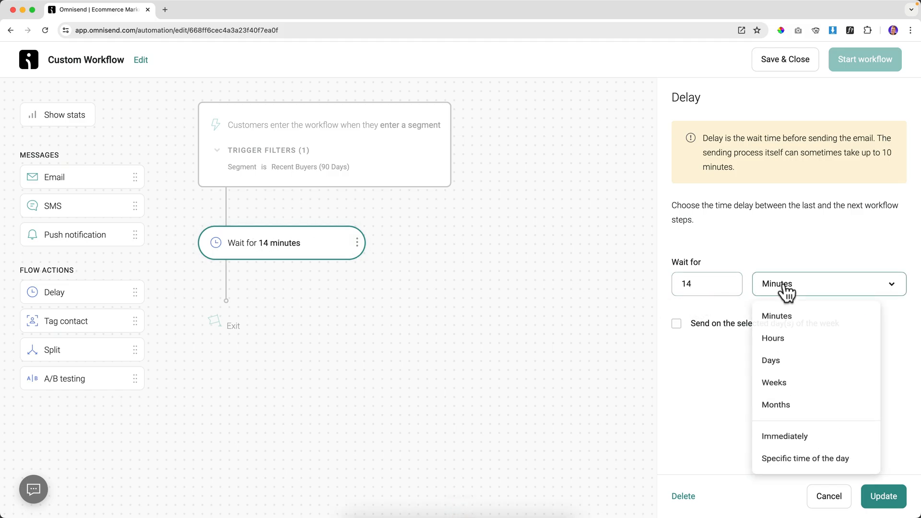
pyautogui.click(787, 374)
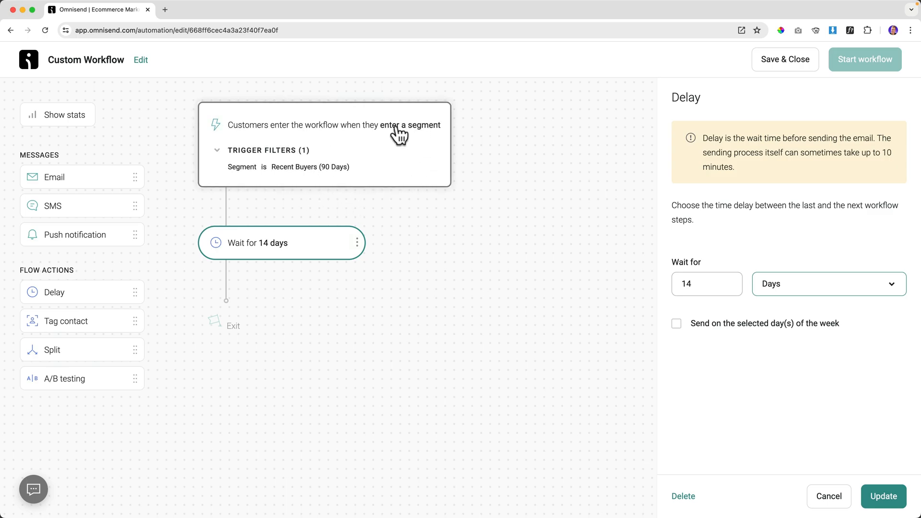
# Add an email with subject 'Special Discount For You', preheader 'Just To Say Thank You', and a sender name.
pyautogui.moveTo(51, 179); pyautogui.dragTo(266, 315)
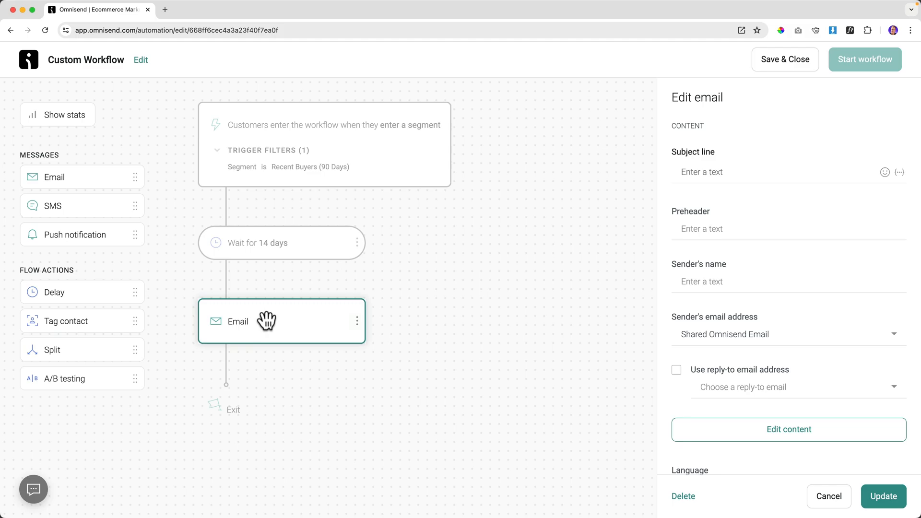
pyautogui.click(691, 172)
pyautogui.write('Sp')
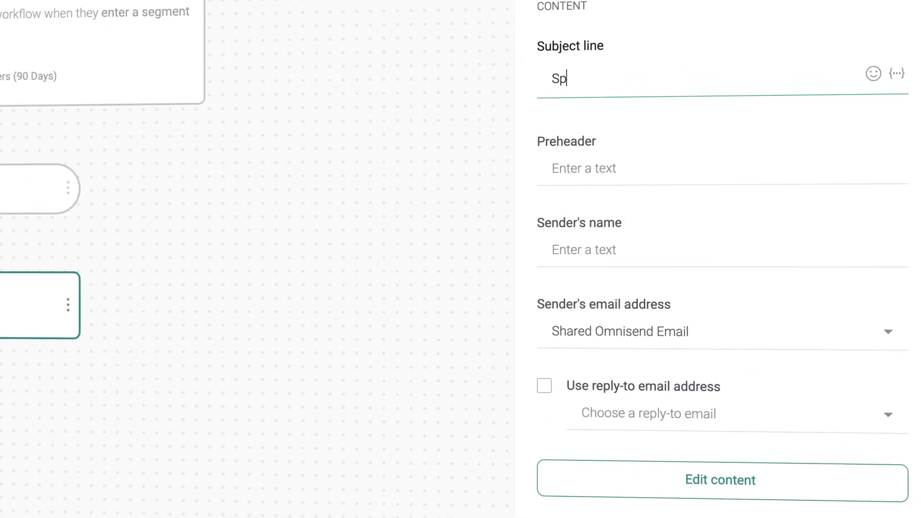
pyautogui.write('ecial Discount For You')
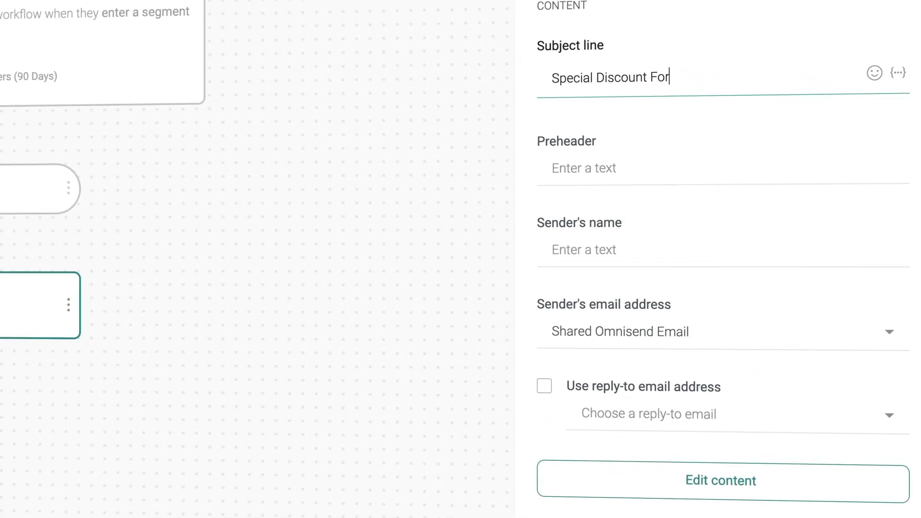
pyautogui.click(598, 167)
pyautogui.write('Just To Say Thank You')
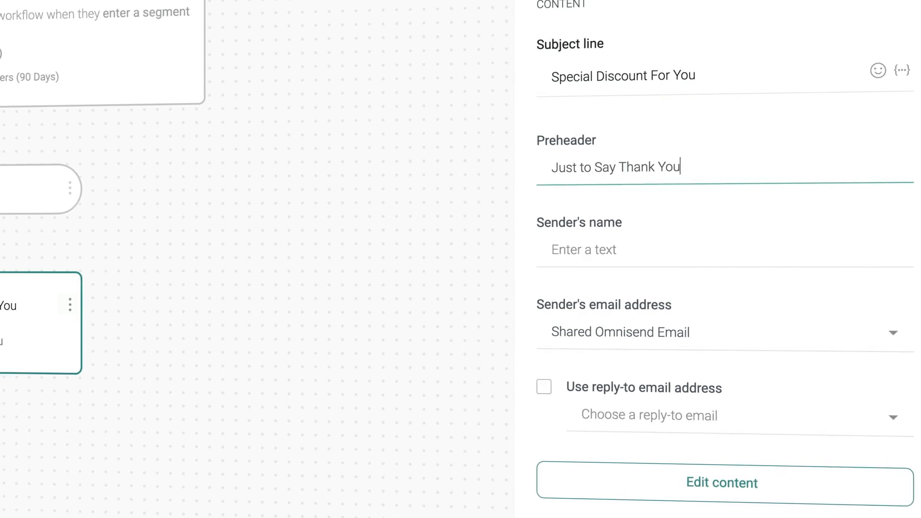
pyautogui.click(597, 240)
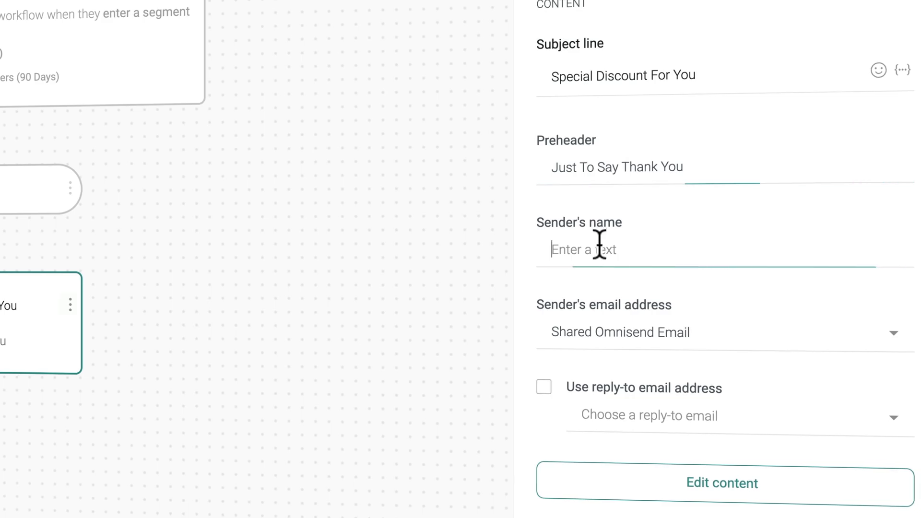
pyautogui.write('Ferdy Fr')
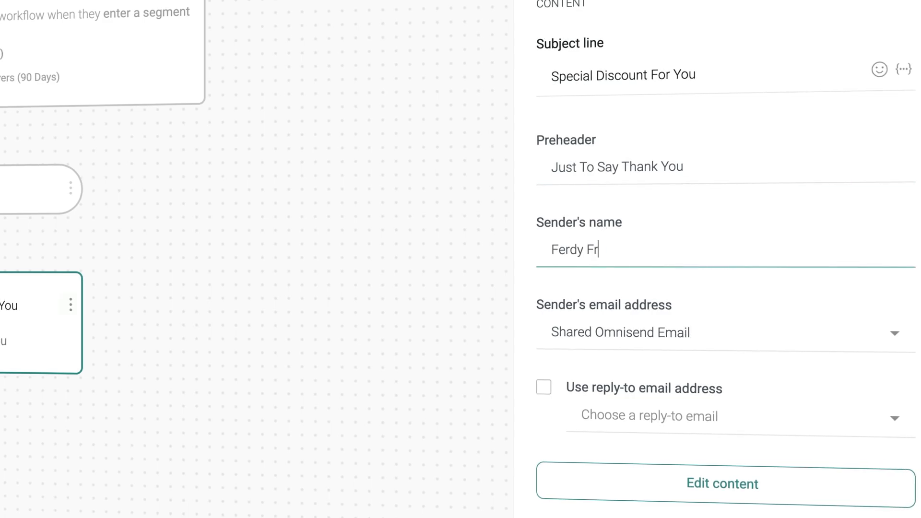
pyautogui.write('om GameConsoles')
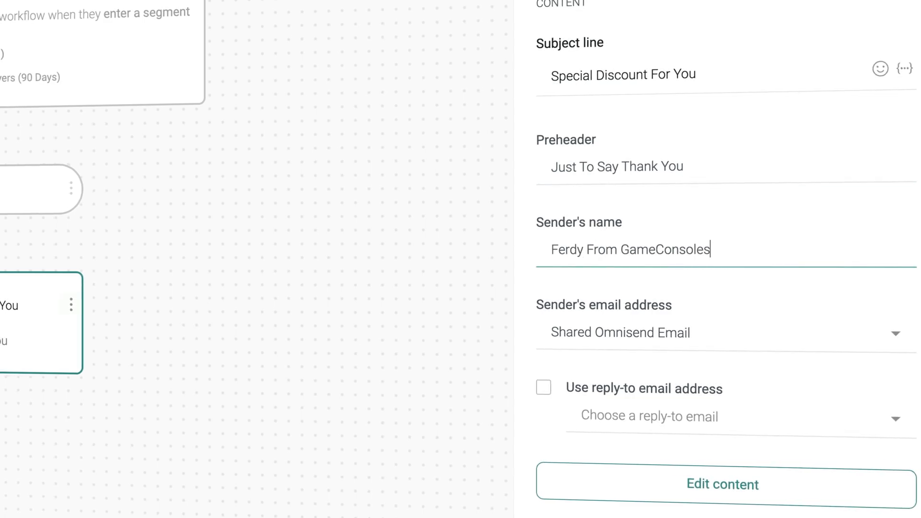
pyautogui.press('BackSpace')
pyautogui.write('z.com')
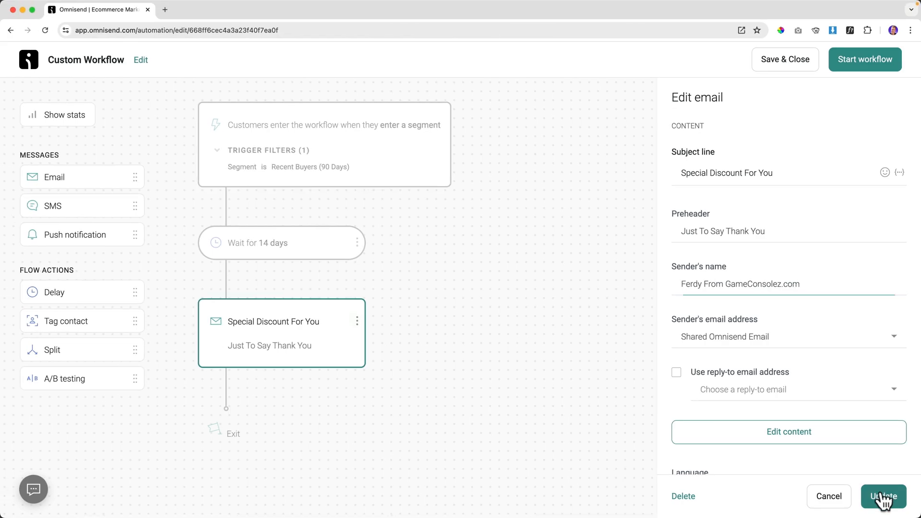
pyautogui.click(883, 499)
pyautogui.click(257, 325)
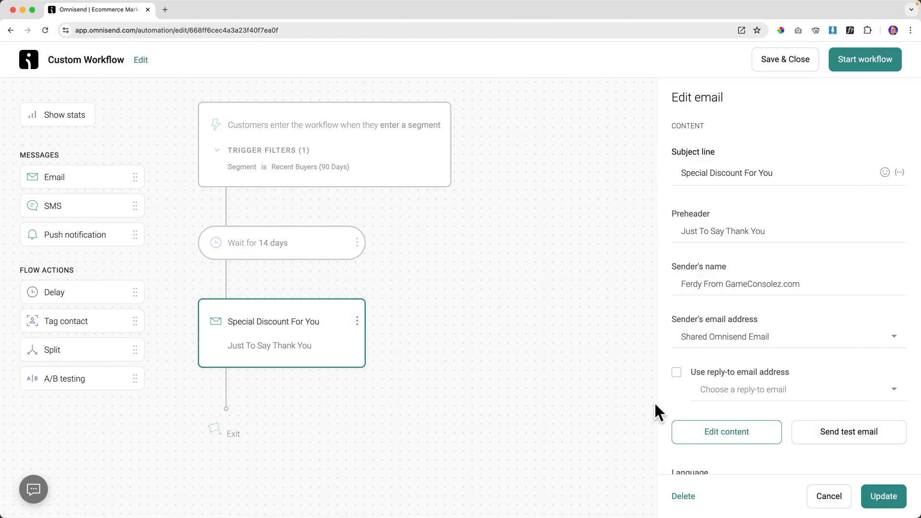
pyautogui.click(727, 434)
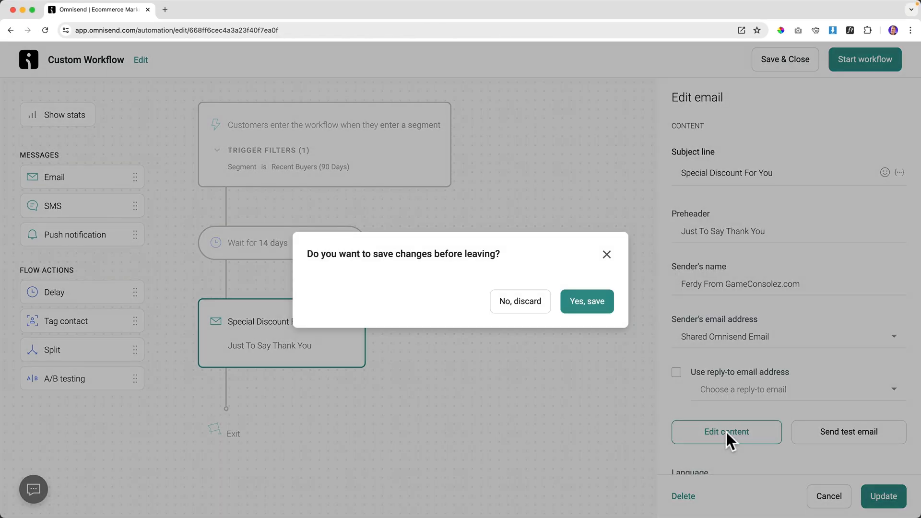
# Add a discount block that requires a minimum order price of $50.
pyautogui.click(586, 303)
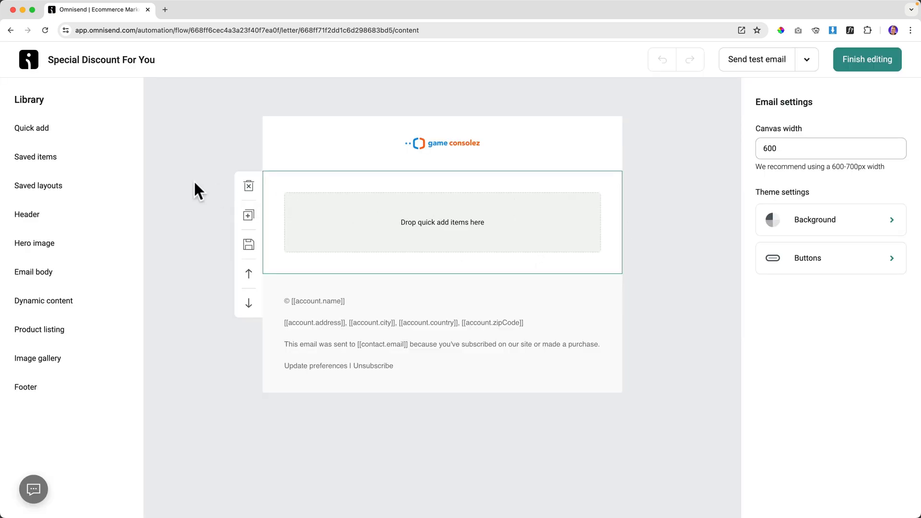
pyautogui.click(43, 131)
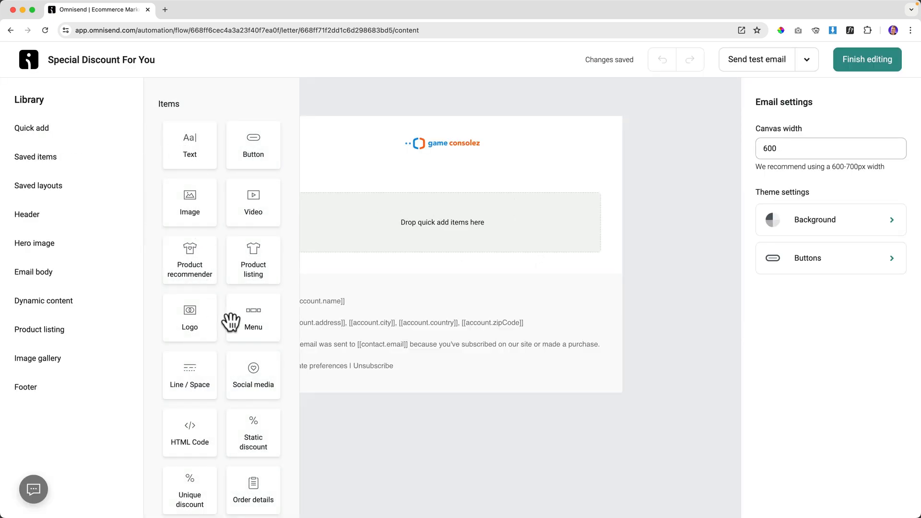
pyautogui.scroll(-4, 231, 320)
pyautogui.moveTo(191, 367); pyautogui.dragTo(468, 235)
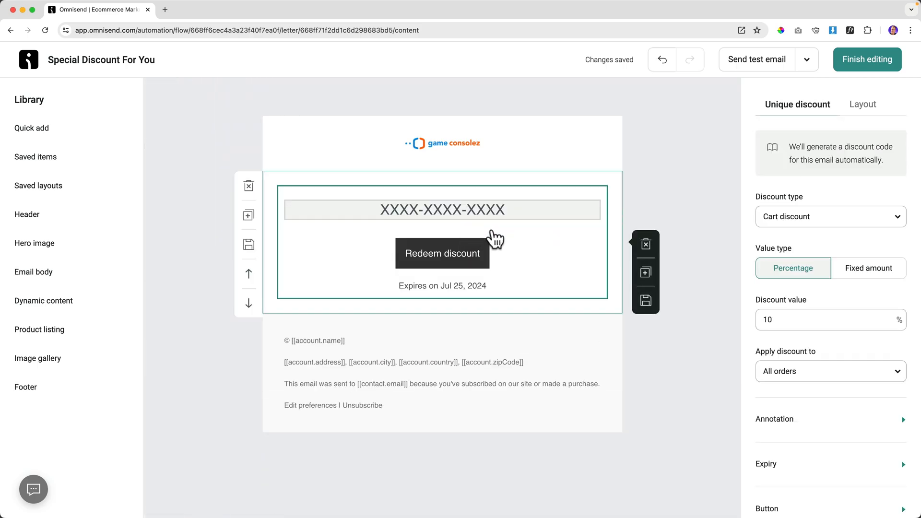
pyautogui.moveTo(763, 318); pyautogui.dragTo(776, 318)
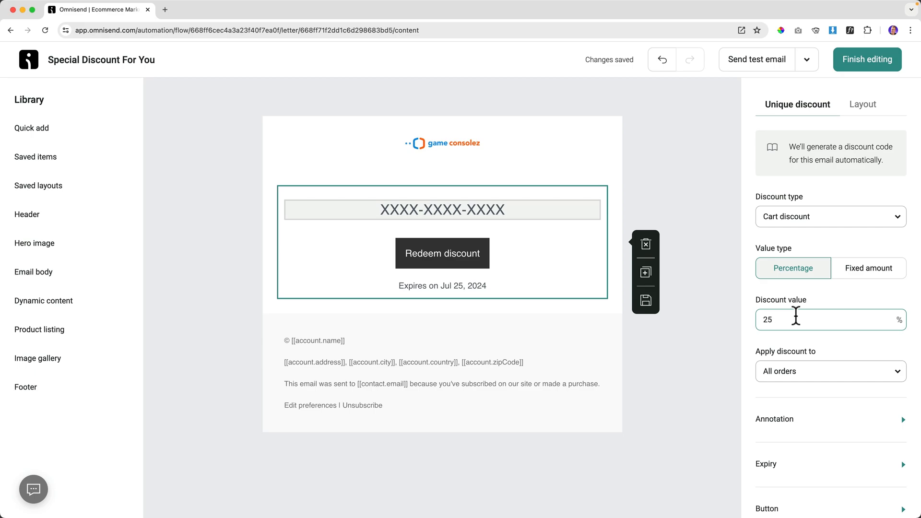
pyautogui.scroll(-3, 796, 317)
pyautogui.click(797, 313)
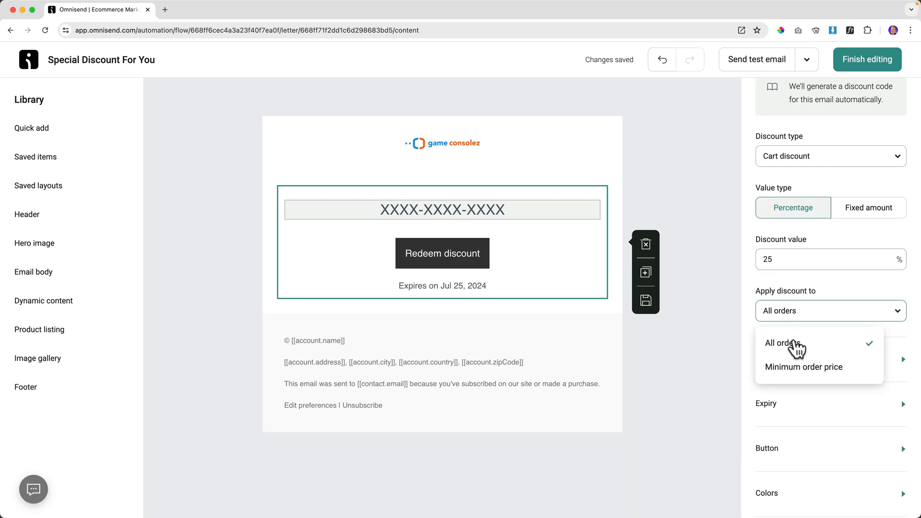
pyautogui.click(798, 367)
pyautogui.moveTo(794, 363); pyautogui.dragTo(763, 364)
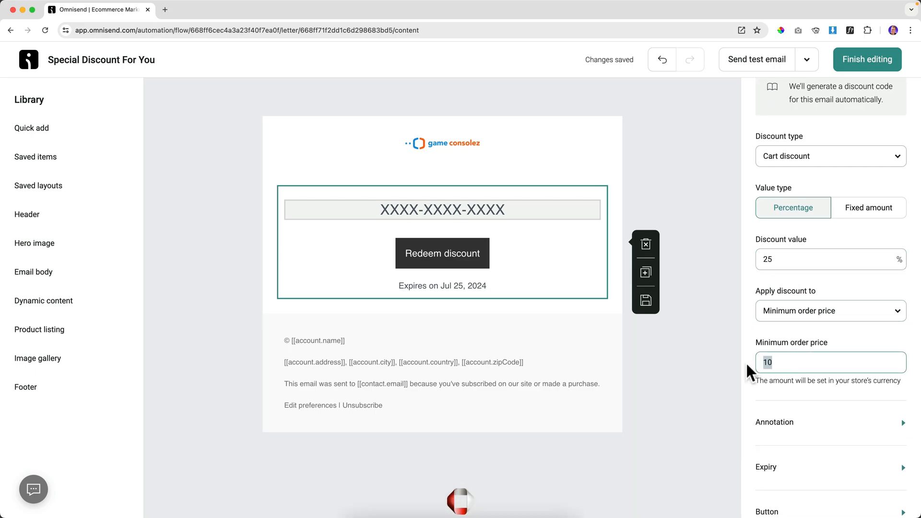
pyautogui.write('50')
pyautogui.click(801, 339)
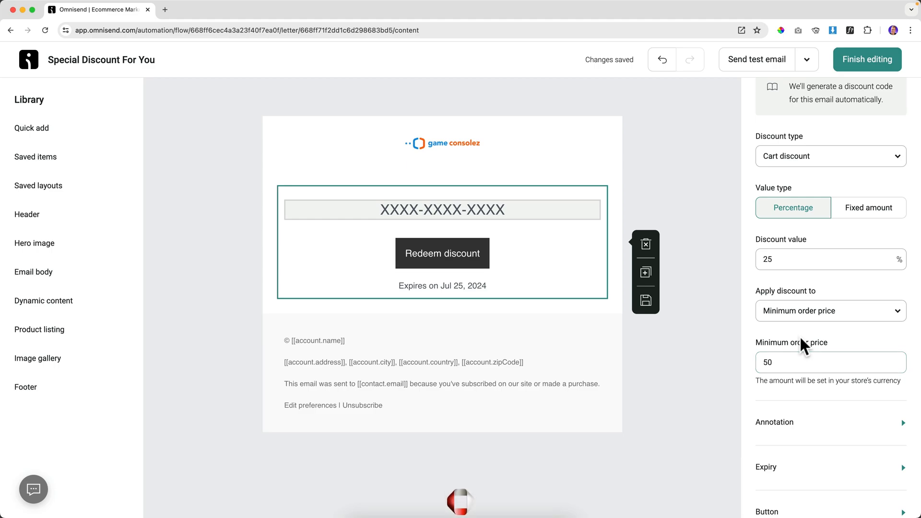
# Make the discount code expire after 1 day.
pyautogui.scroll(-2, 801, 343)
pyautogui.click(802, 372)
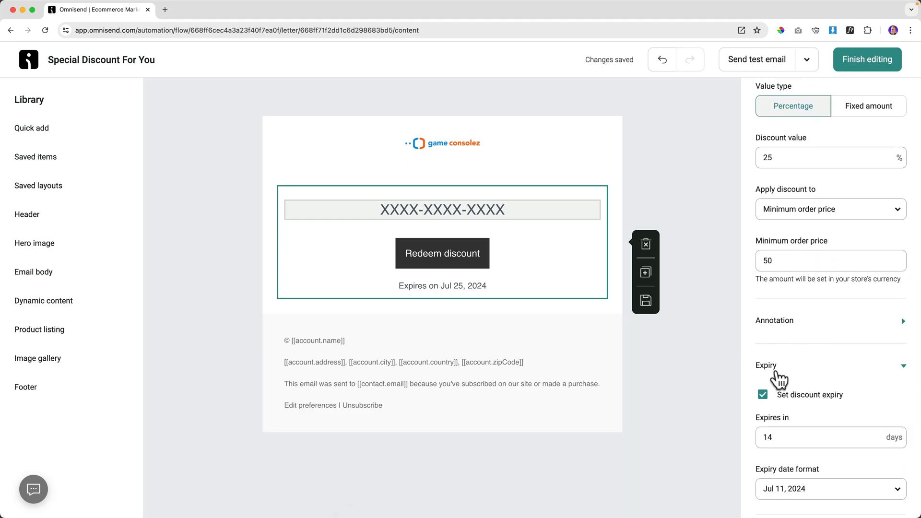
pyautogui.scroll(-1, 788, 396)
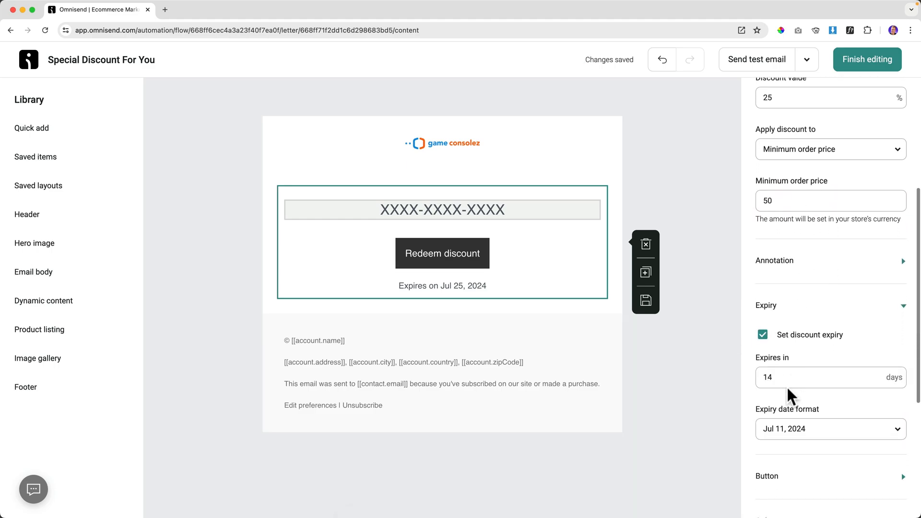
pyautogui.doubleClick(791, 377)
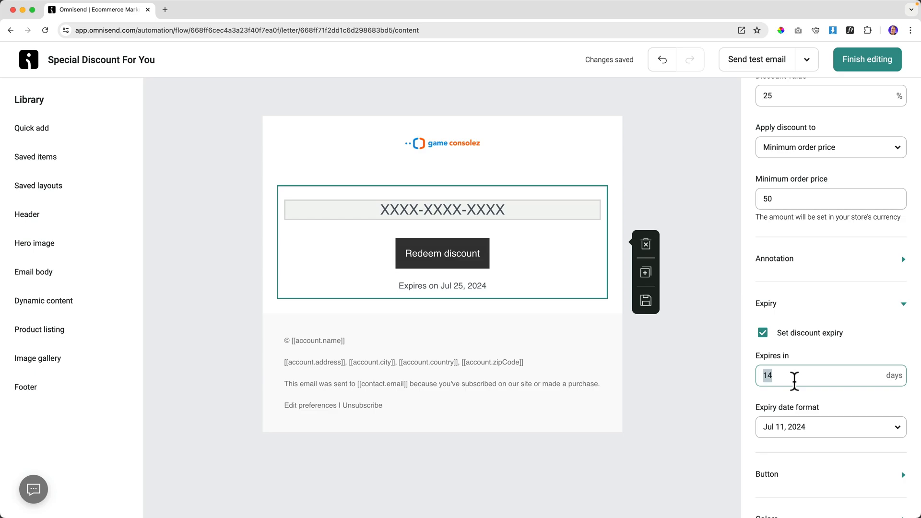
pyautogui.write('1')
pyautogui.press('Tab')
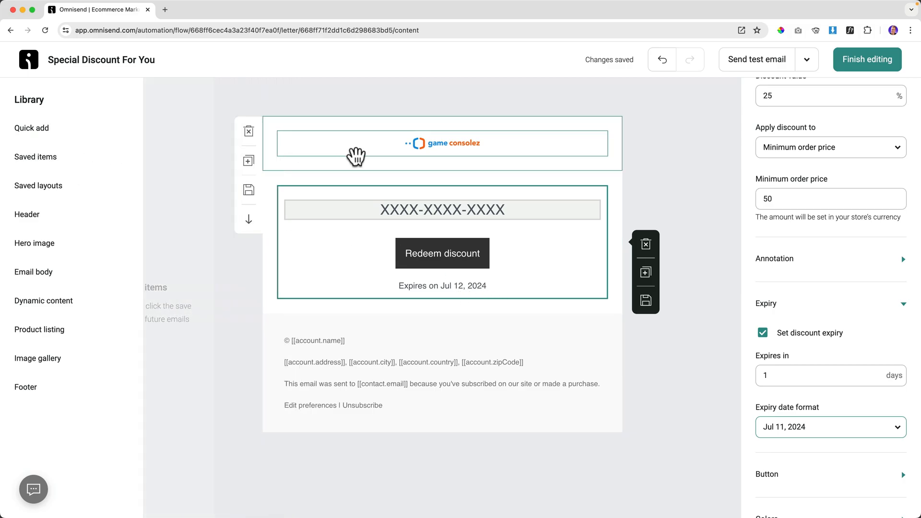
# Insert a text block above the code thanking buyers and urging them to hurry, with an angry emoji.
pyautogui.click(37, 134)
pyautogui.moveTo(194, 140); pyautogui.dragTo(429, 184)
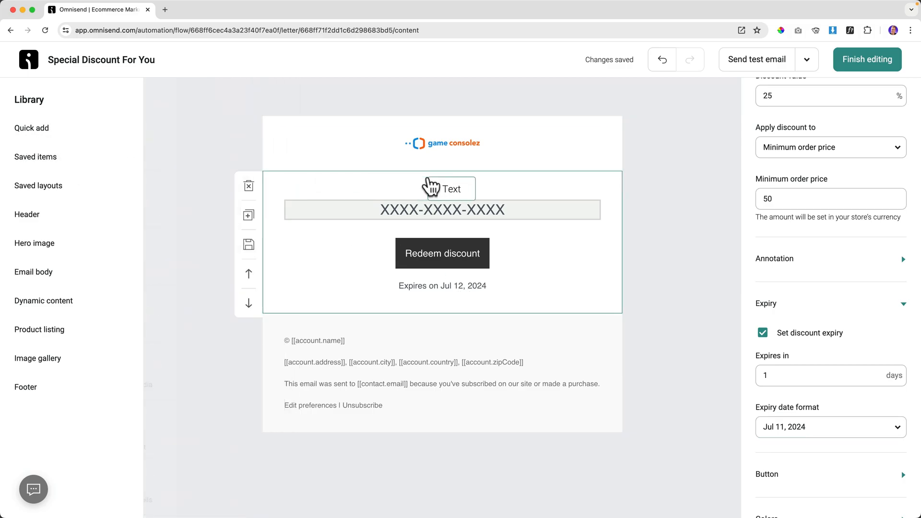
pyautogui.write('We want to thank you for pur')
pyautogui.write('chasing something from our store. Thats why we offer you a whopping 25% discount when you porder something for at least $ 50.-')
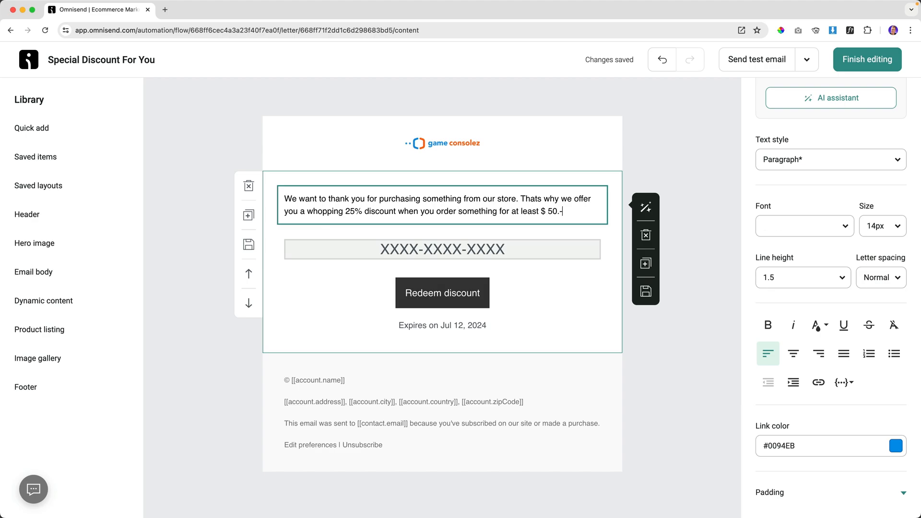
pyautogui.write('.')
pyautogui.press('Return')
pyautogui.write('Yo')
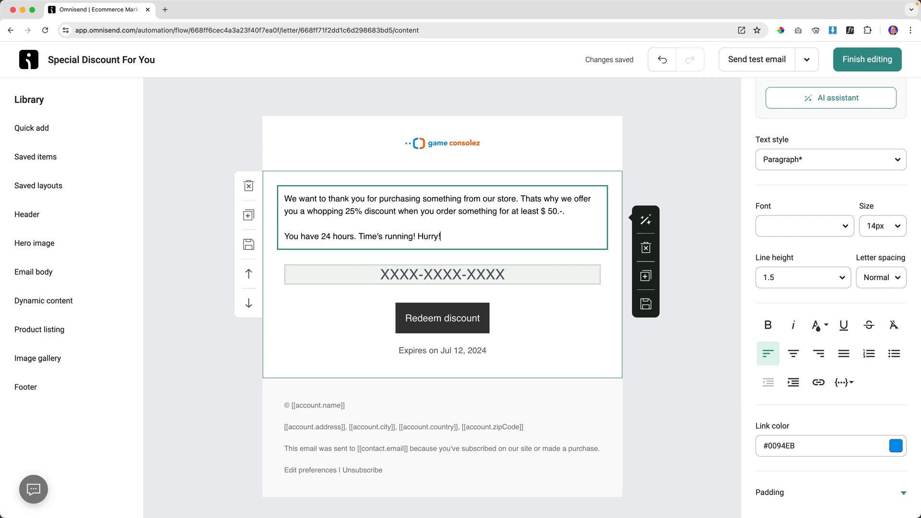
pyautogui.write('OWWWWWWW')
pyautogui.press('ctrl+super+space')
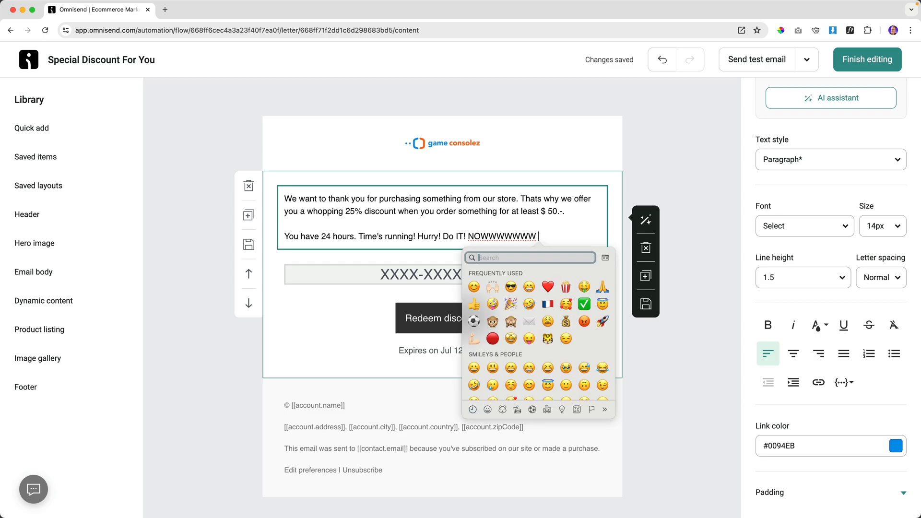
pyautogui.write('angry')
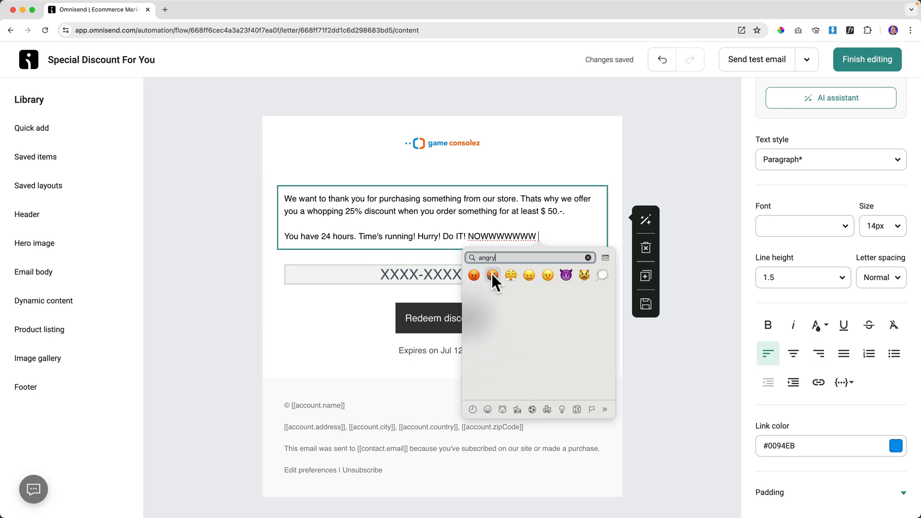
pyautogui.click(492, 275)
pyautogui.press('Return')
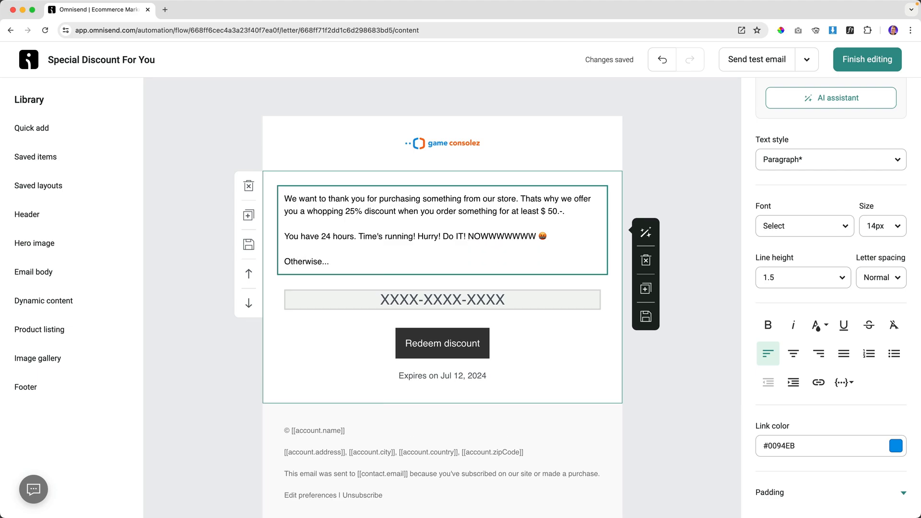
pyautogui.click(396, 211)
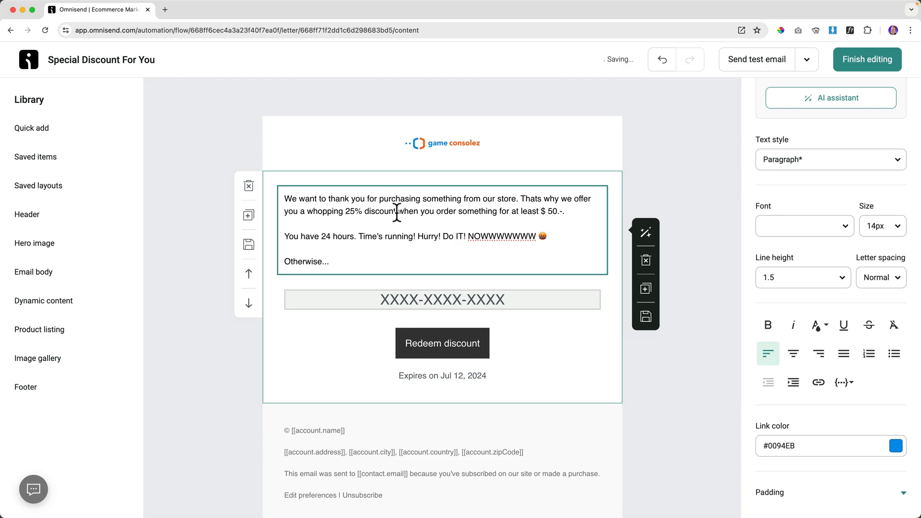
pyautogui.click(538, 178)
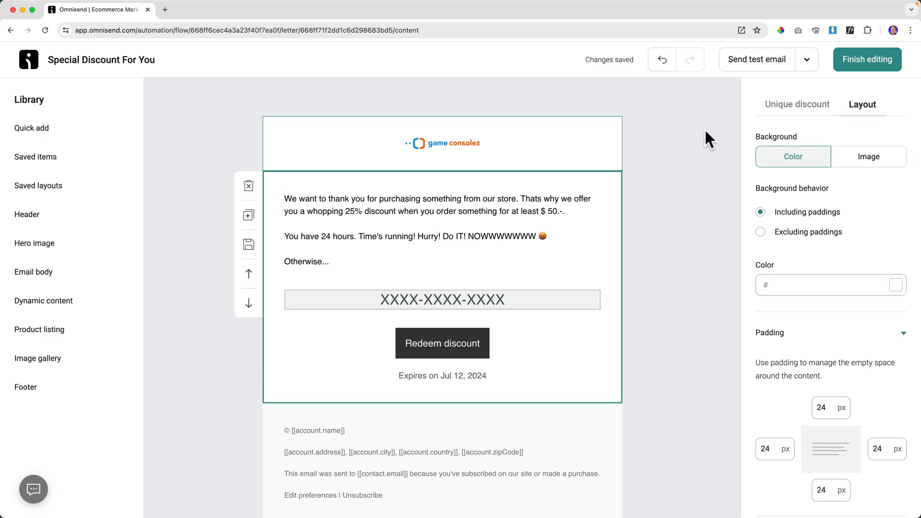
# Finish the email, recheck its discount code block, and start the Custom Workflow.
pyautogui.click(853, 61)
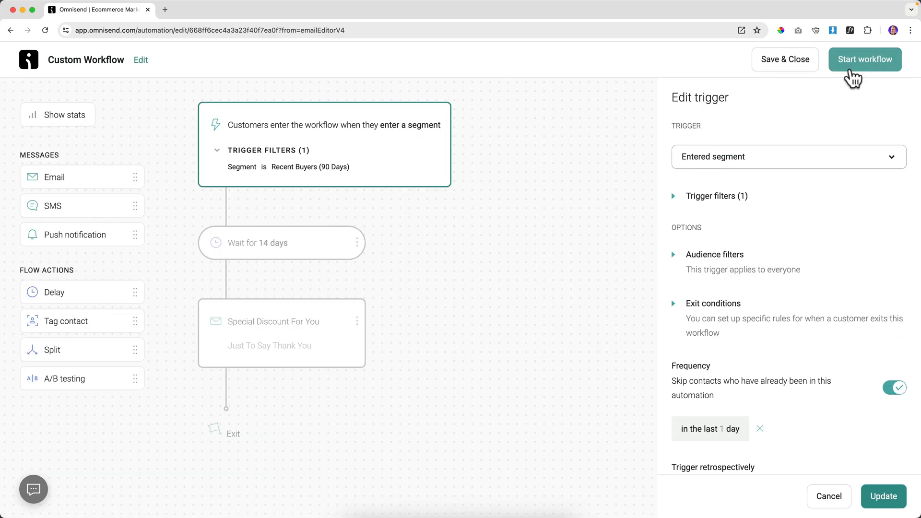
pyautogui.click(886, 497)
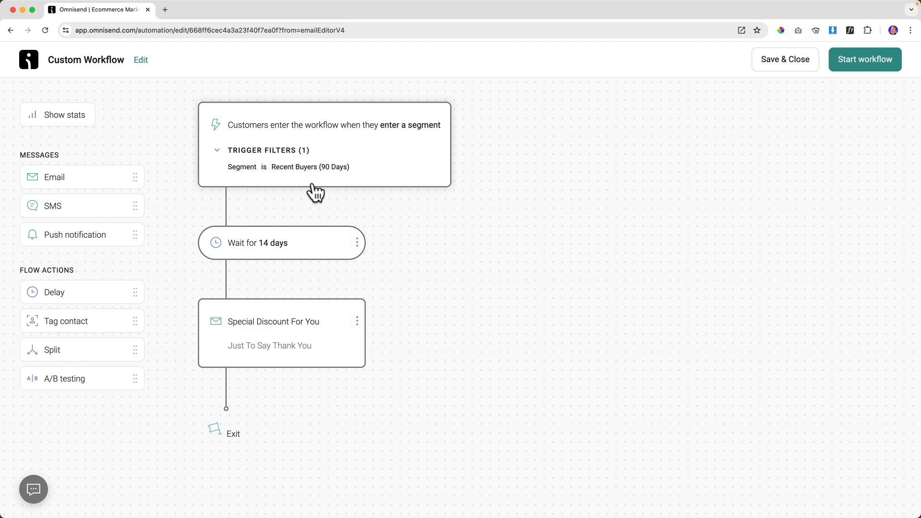
pyautogui.click(269, 326)
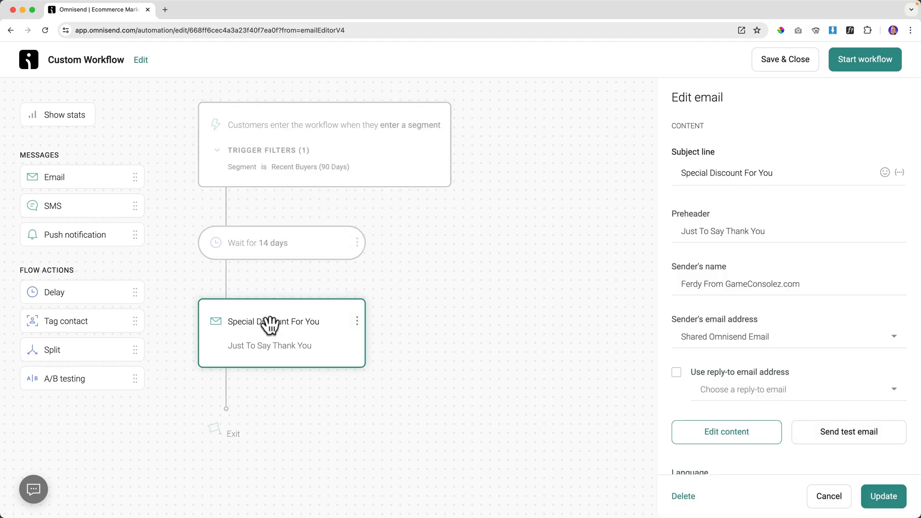
pyautogui.click(736, 440)
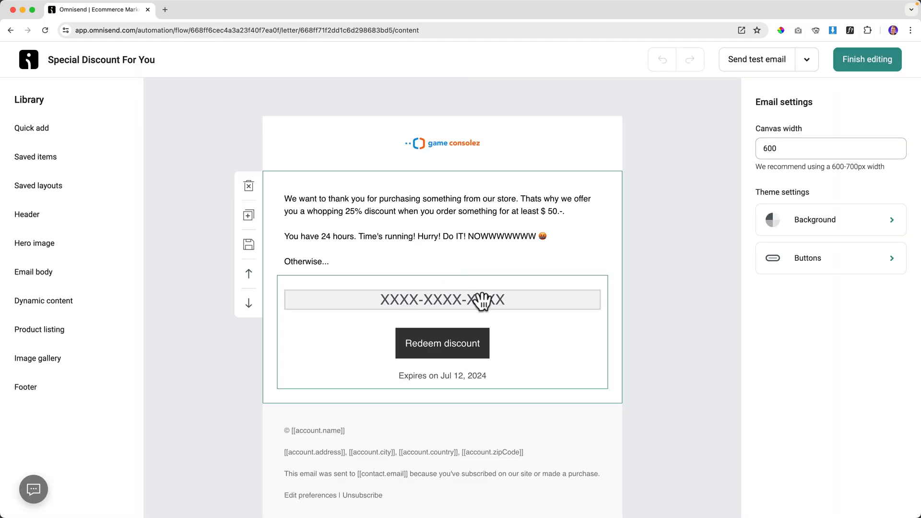
pyautogui.click(482, 301)
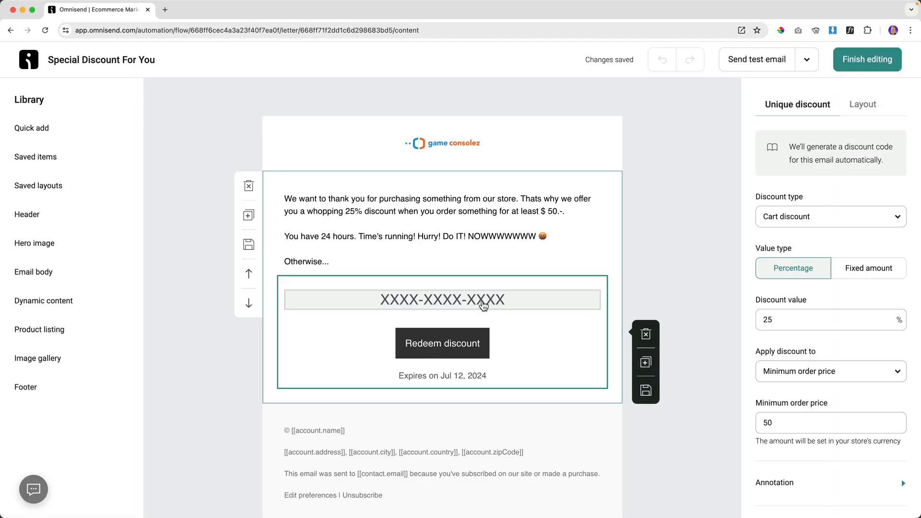
pyautogui.click(484, 305)
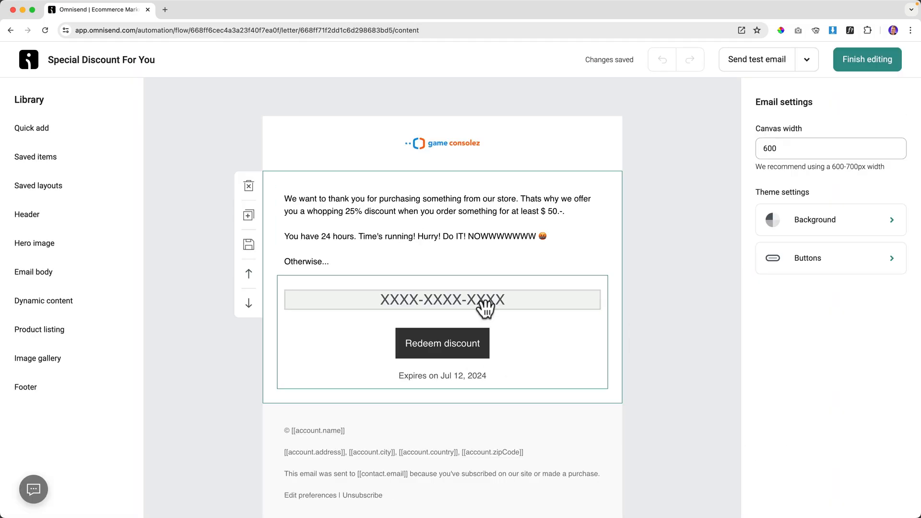
pyautogui.click(875, 61)
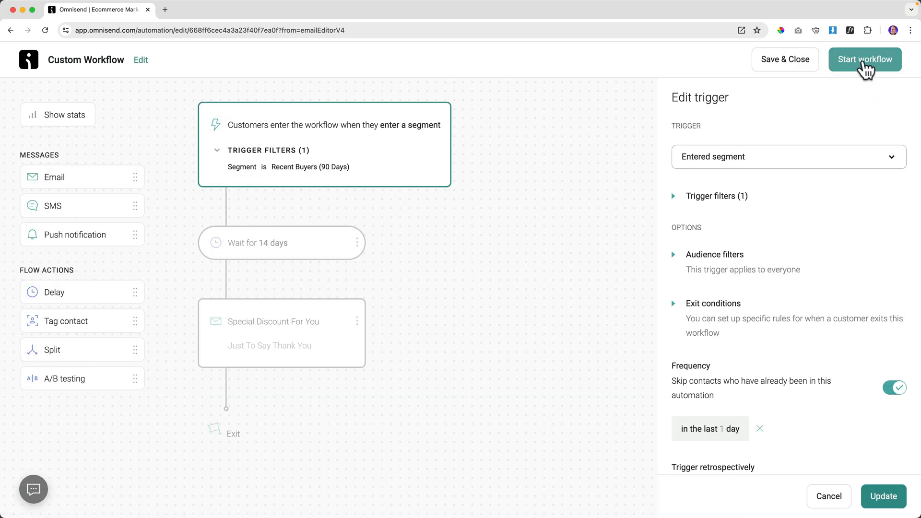
pyautogui.click(865, 62)
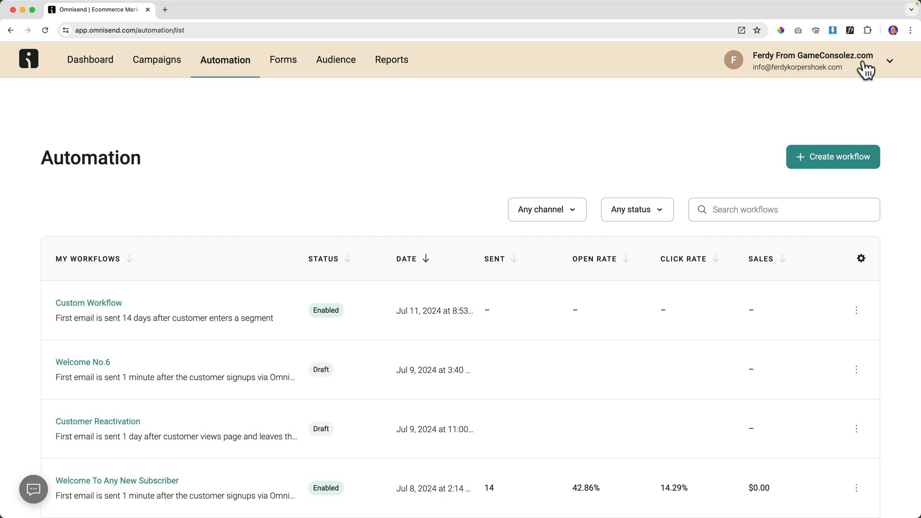
# Rename Custom Workflow to 'Discount For Recent Buyer After 14 Days' and publish, letting current contacts finish.
pyautogui.click(84, 307)
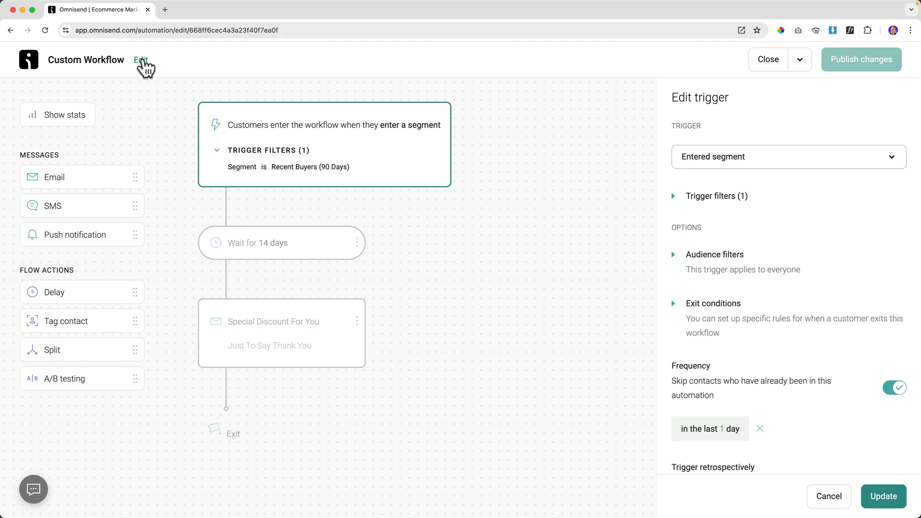
pyautogui.click(141, 60)
pyautogui.write('Discount For Rece')
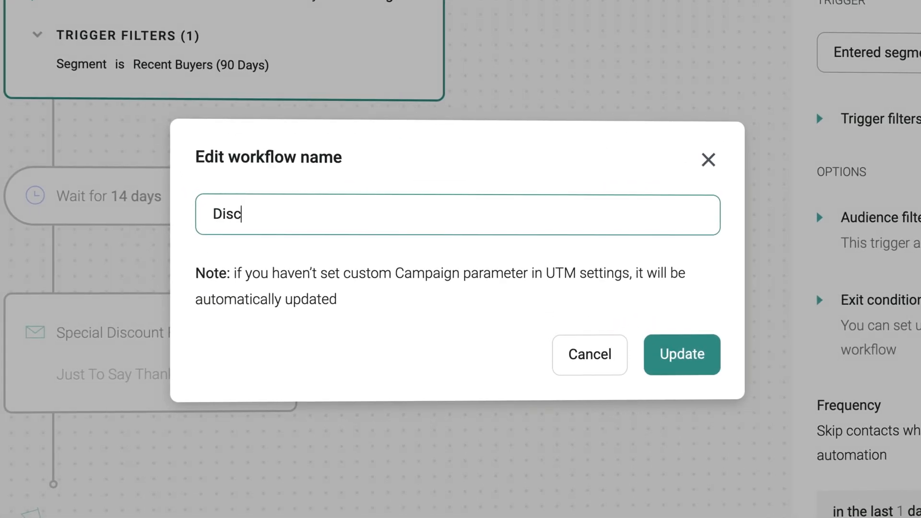
pyautogui.write('nt Buyer Af')
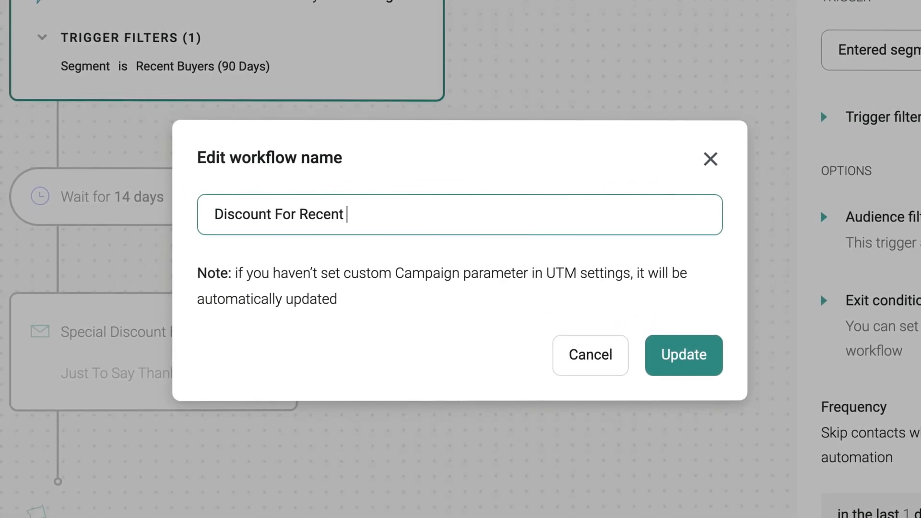
pyautogui.write('ter 14 Days')
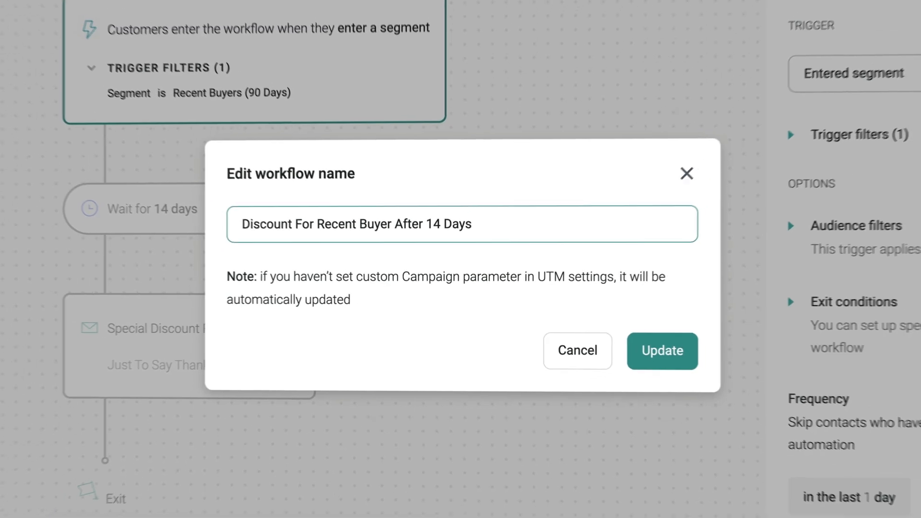
pyautogui.click(663, 352)
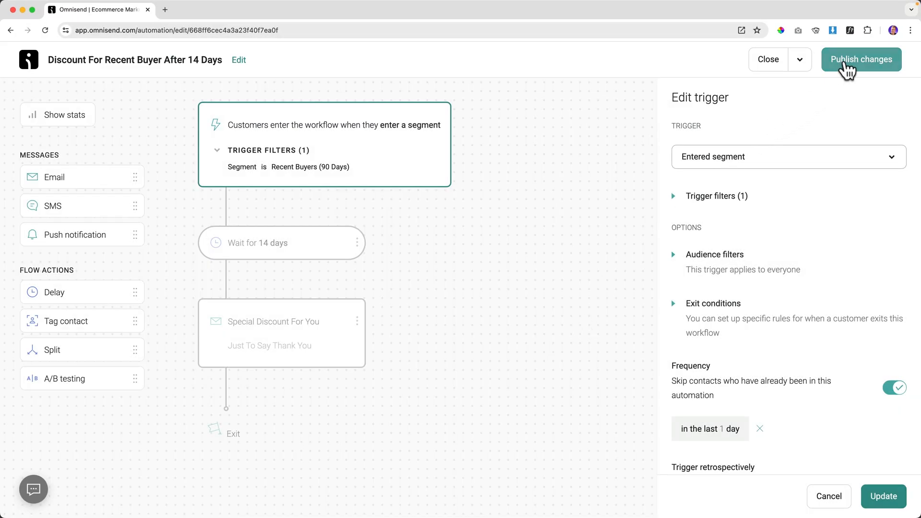
pyautogui.click(847, 67)
pyautogui.click(358, 288)
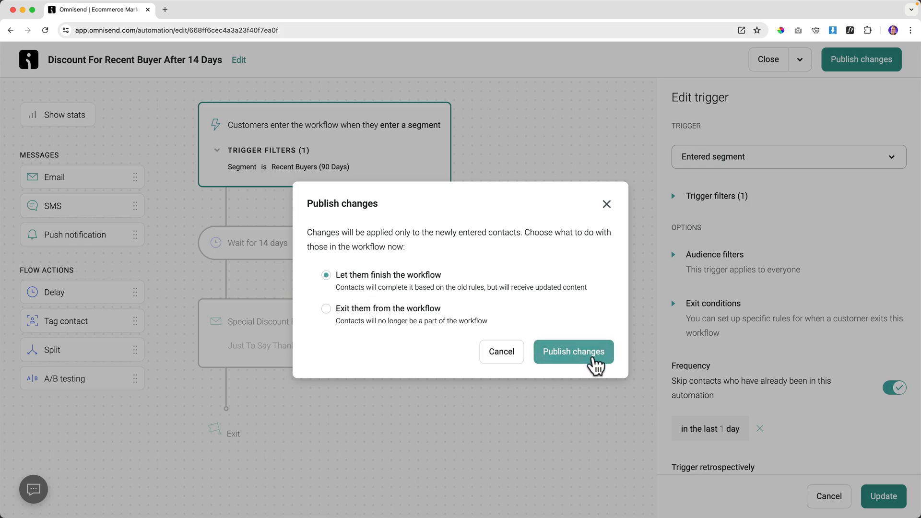
pyautogui.click(597, 354)
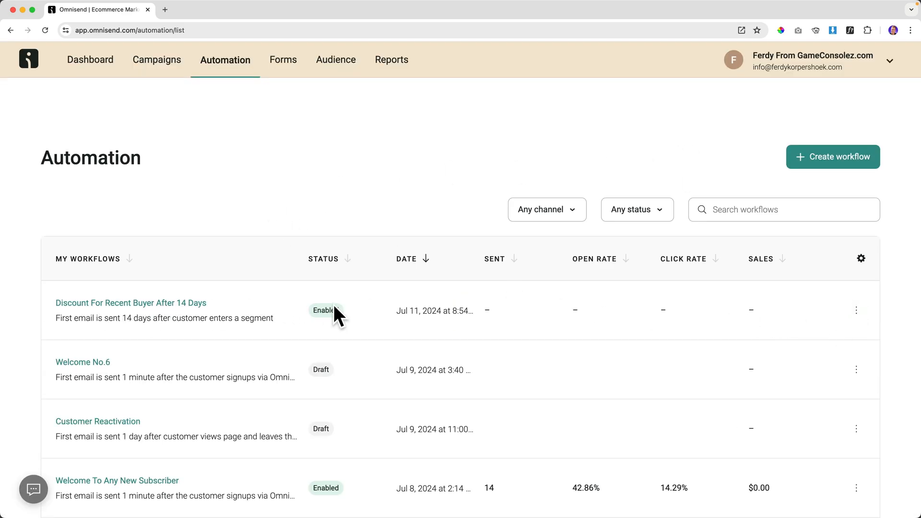
# Duplicate the Discount For Recent Buyer After 14 Days workflow.
pyautogui.click(857, 311)
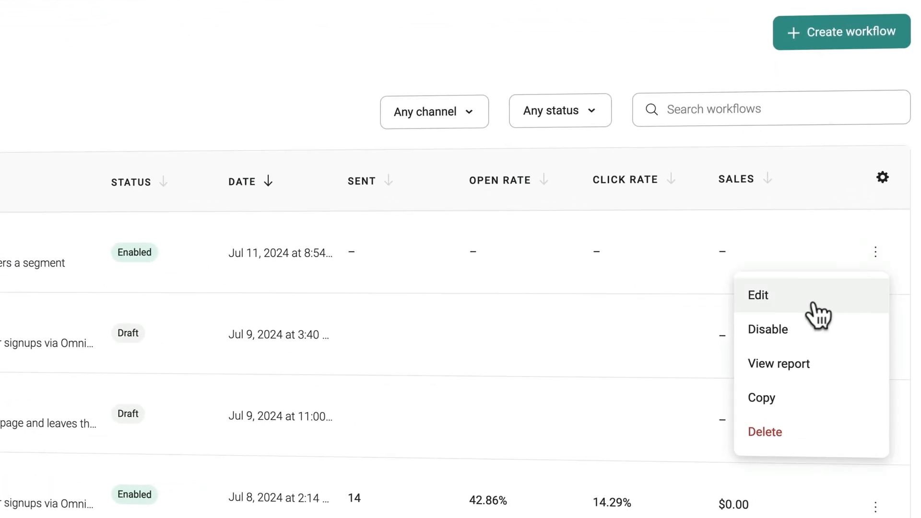
pyautogui.click(790, 401)
pyautogui.click(496, 242)
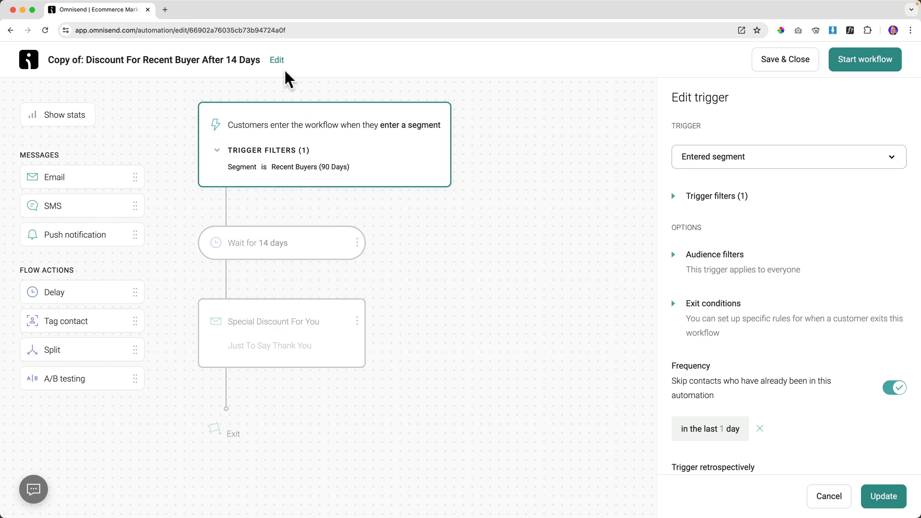
# Rename the copy to 'Welcome Discount After 6 Months Of Inactivity'.
pyautogui.click(277, 60)
pyautogui.tripleClick(366, 253)
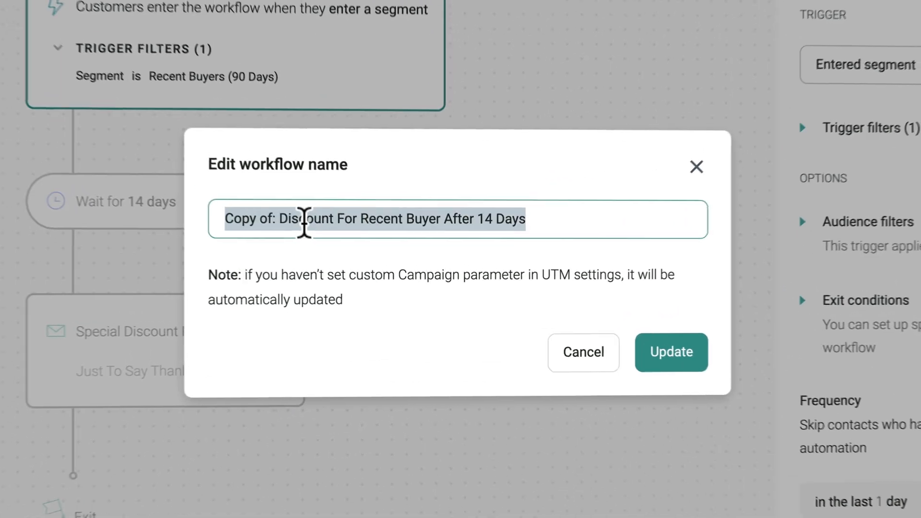
pyautogui.write('Welcome Discount Af')
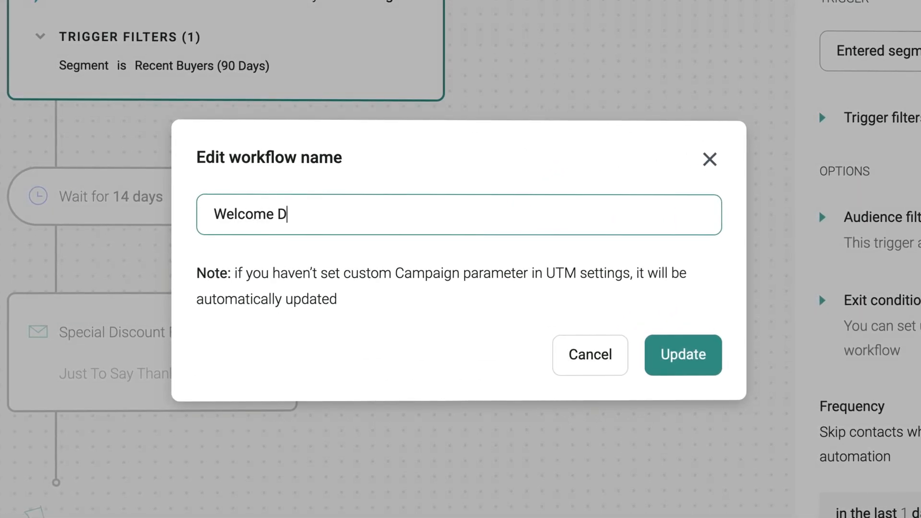
pyautogui.write('ter 6 Months')
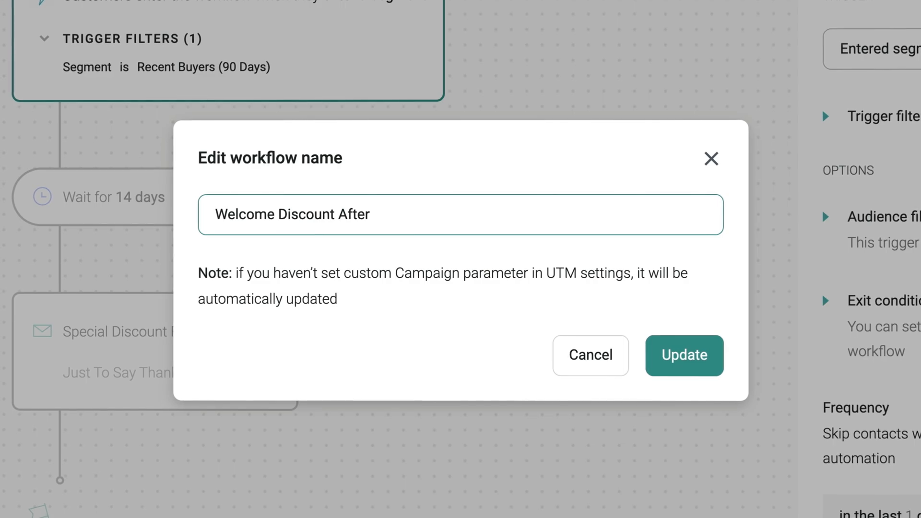
pyautogui.write(' Of Inactivi')
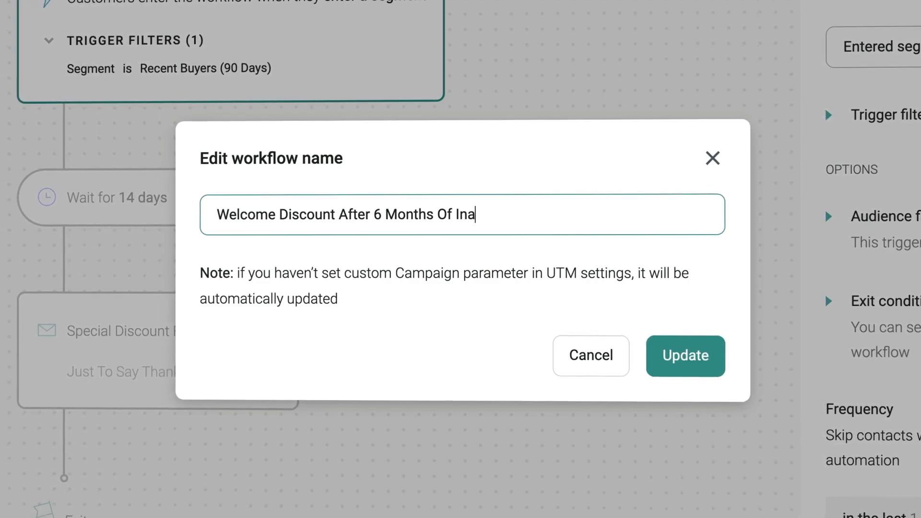
pyautogui.write('ty')
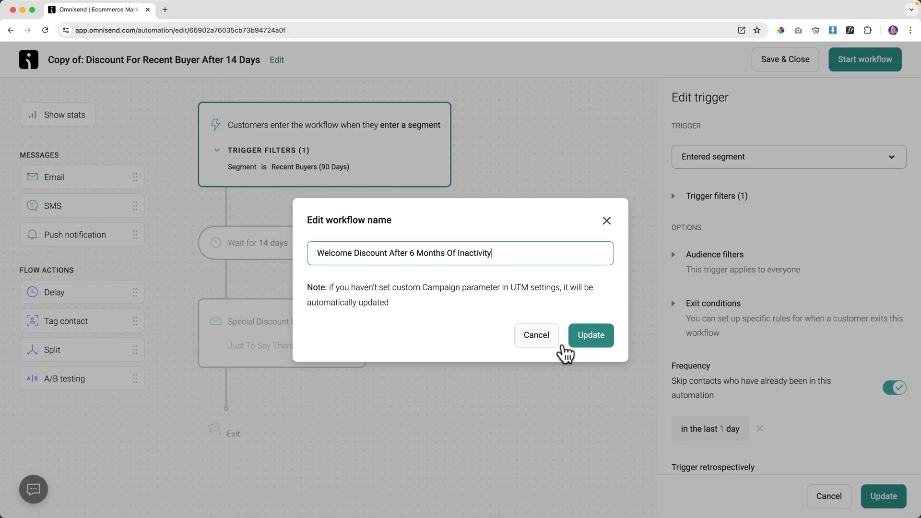
pyautogui.click(686, 365)
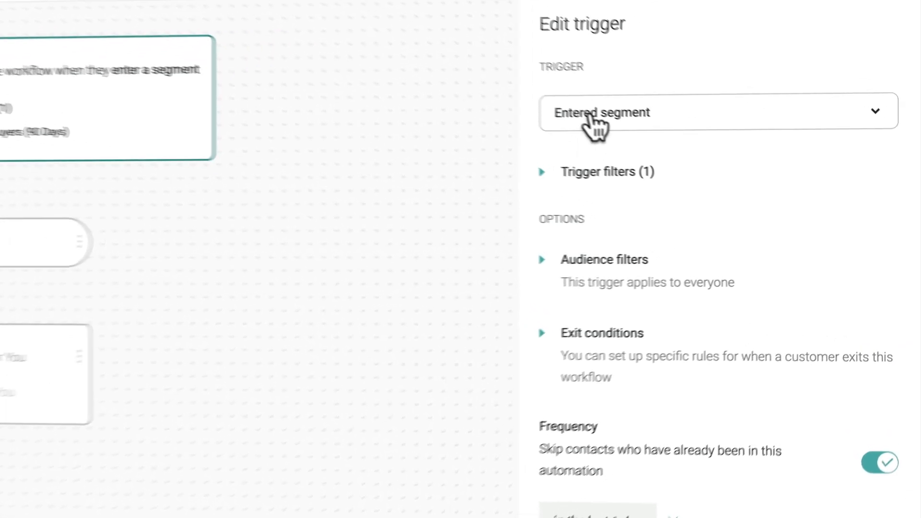
# Replace the Recent Buyers (90 Days) trigger filter with Segment is Inactive contacts and save.
pyautogui.click(542, 171)
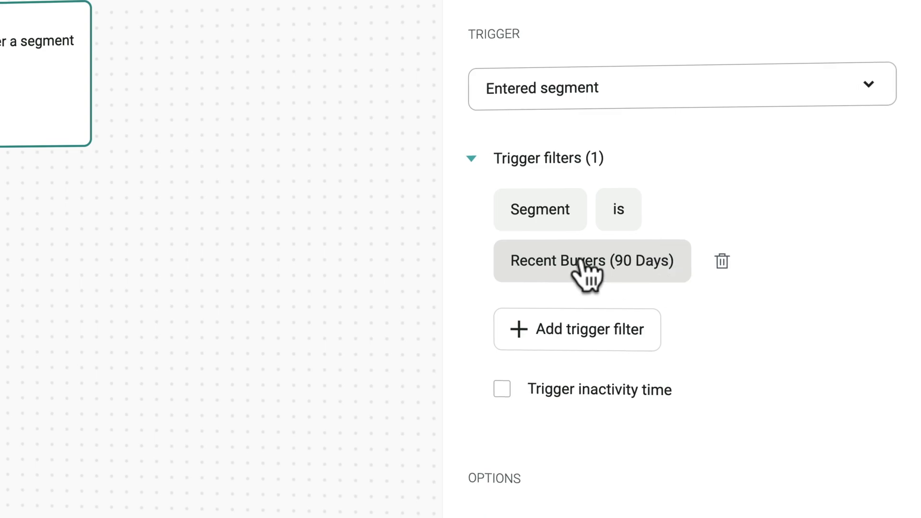
pyautogui.click(722, 261)
pyautogui.click(636, 235)
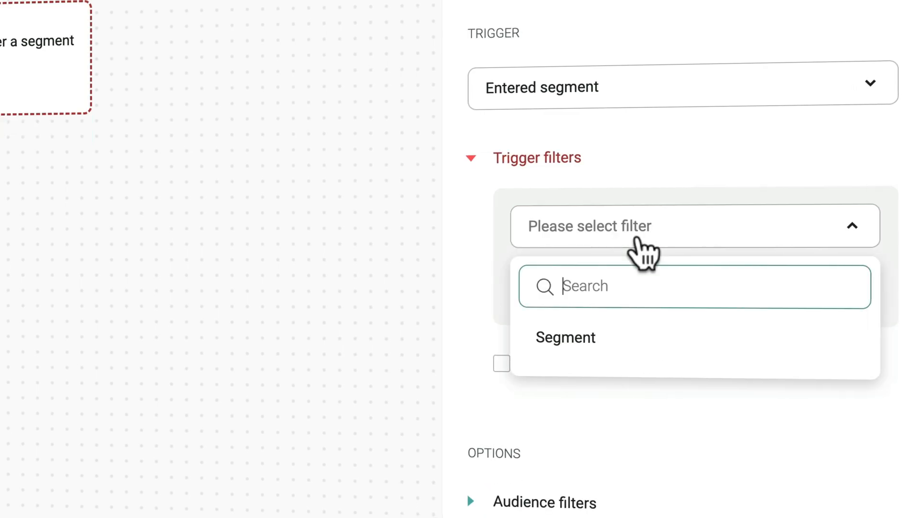
pyautogui.click(600, 342)
pyautogui.click(597, 344)
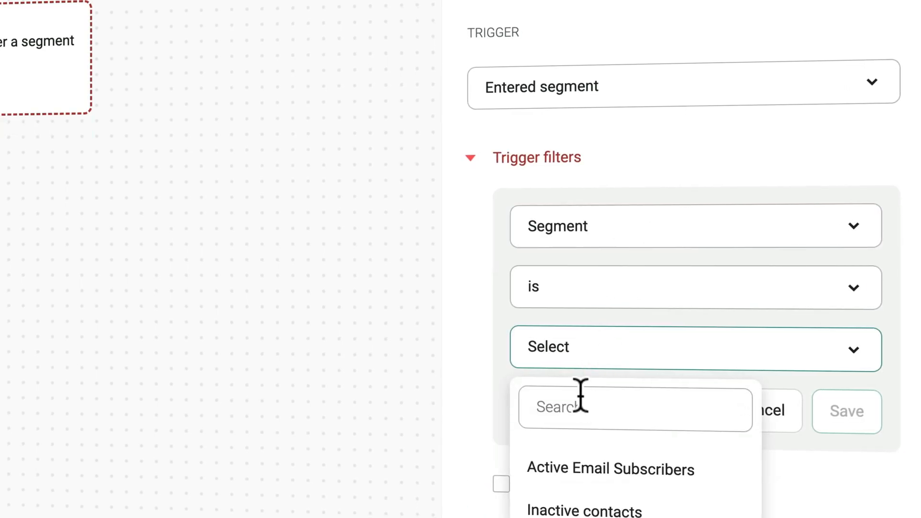
pyautogui.click(581, 510)
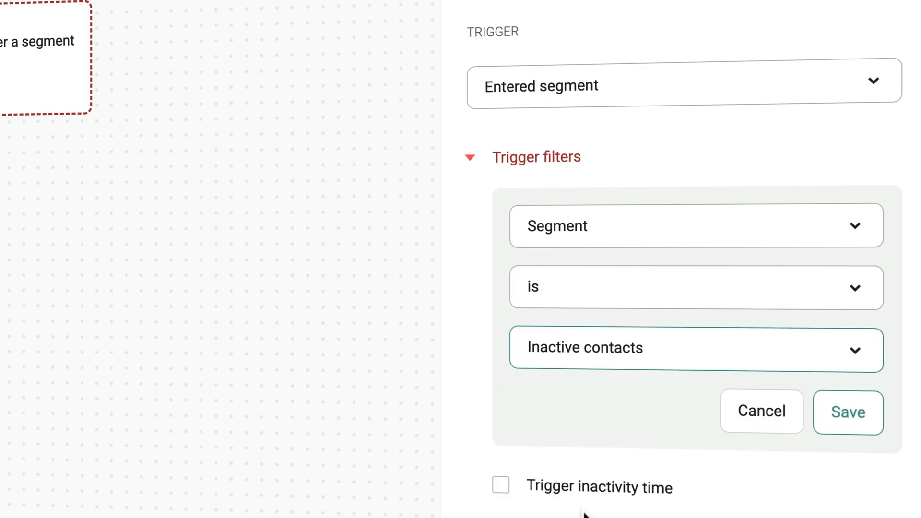
pyautogui.click(850, 413)
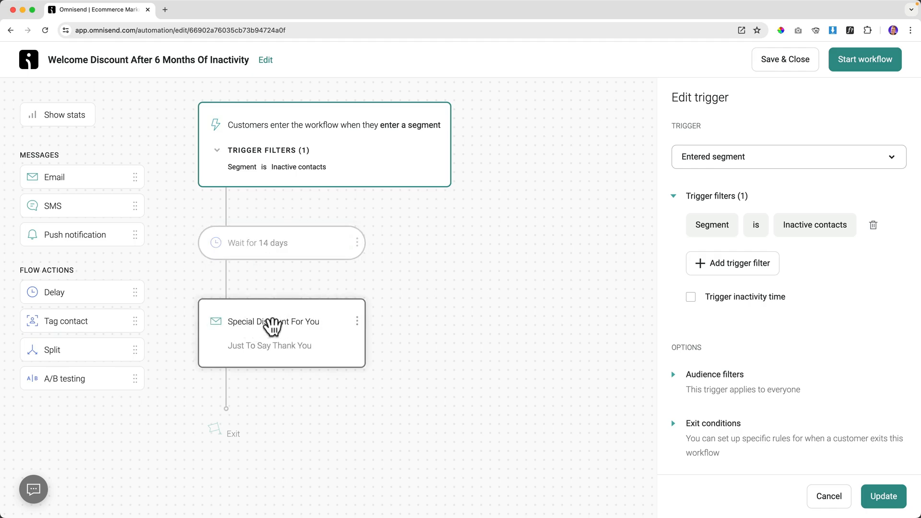
pyautogui.click(854, 68)
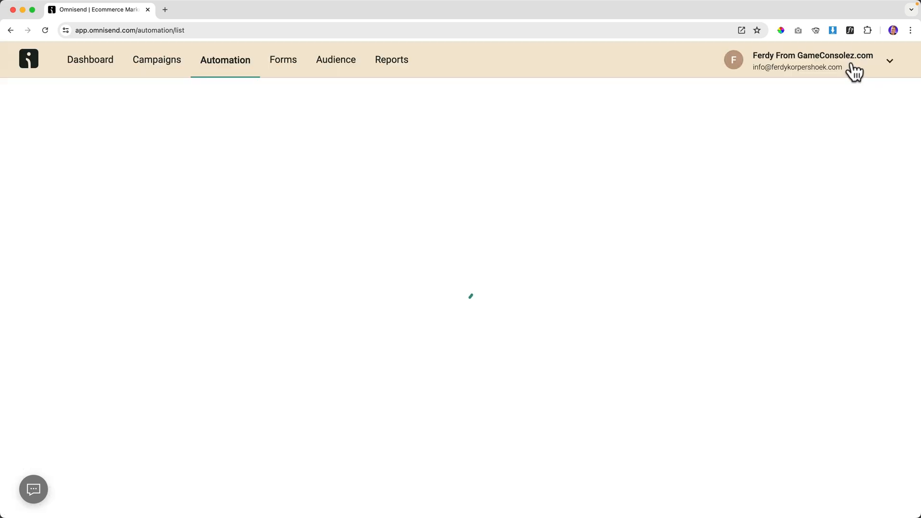
pyautogui.click(341, 63)
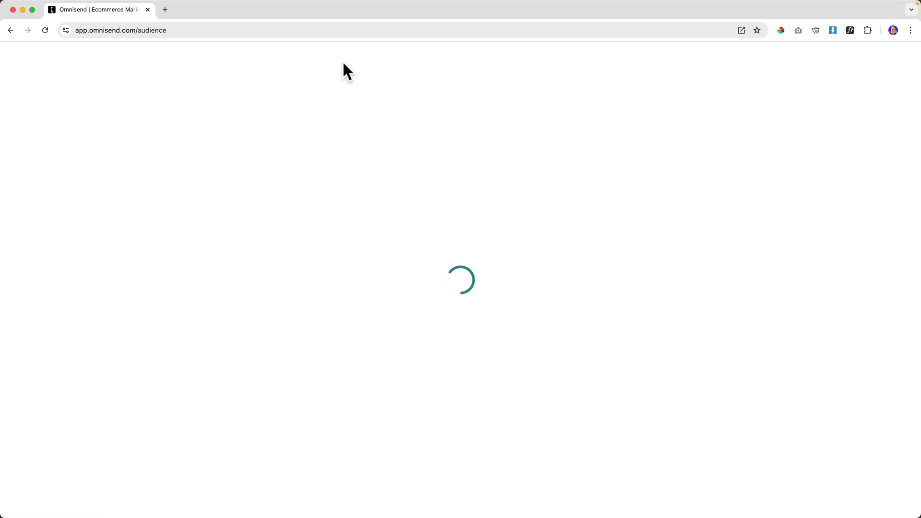
pyautogui.click(160, 168)
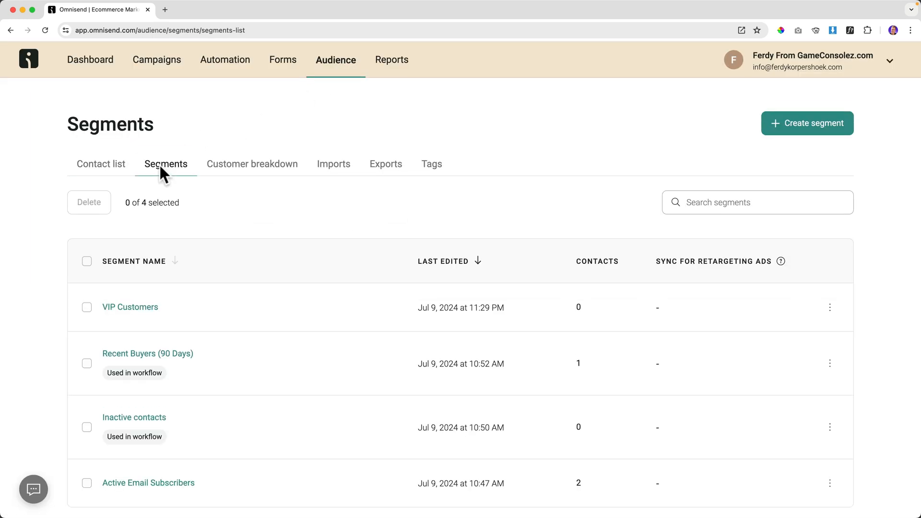
pyautogui.scroll(-1, 187, 306)
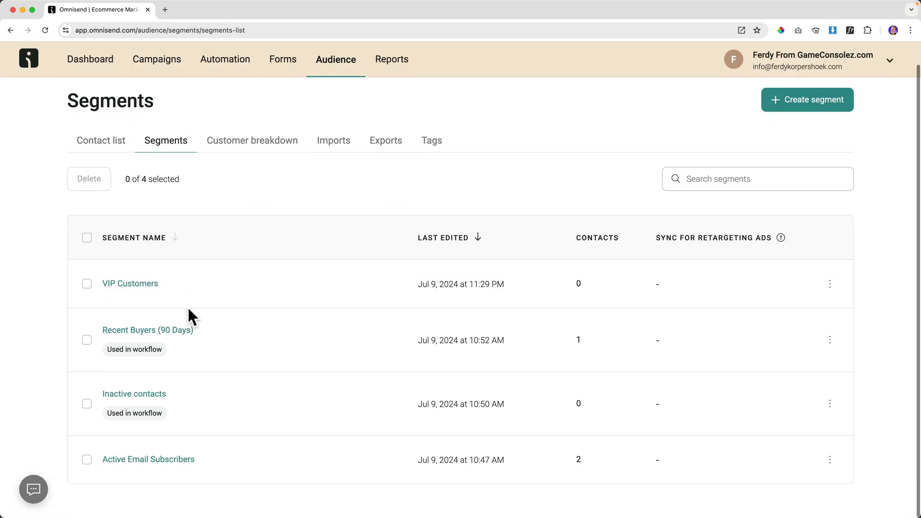
pyautogui.click(147, 398)
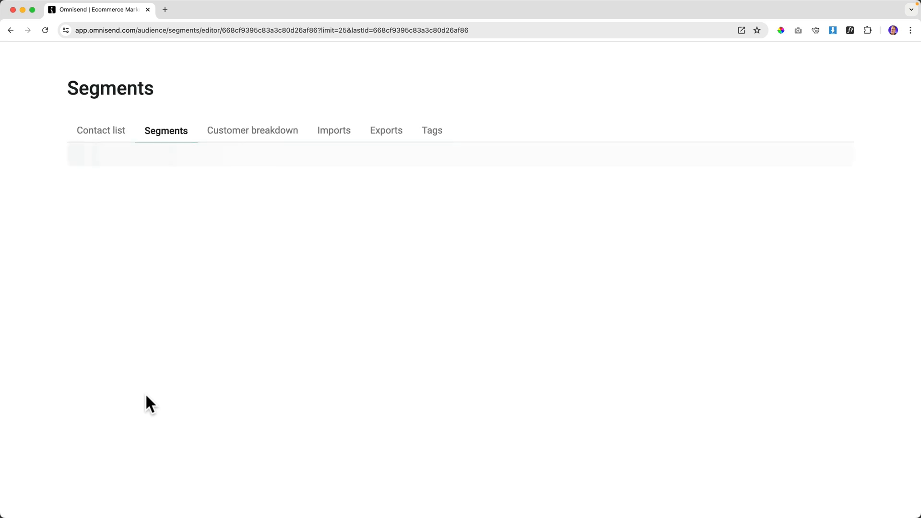
pyautogui.scroll(-3, 552, 261)
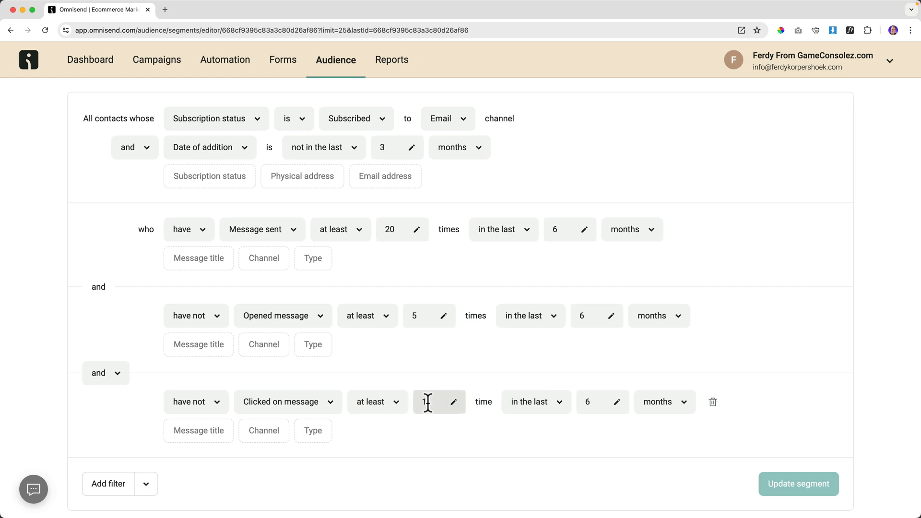
pyautogui.scroll(2, 462, 339)
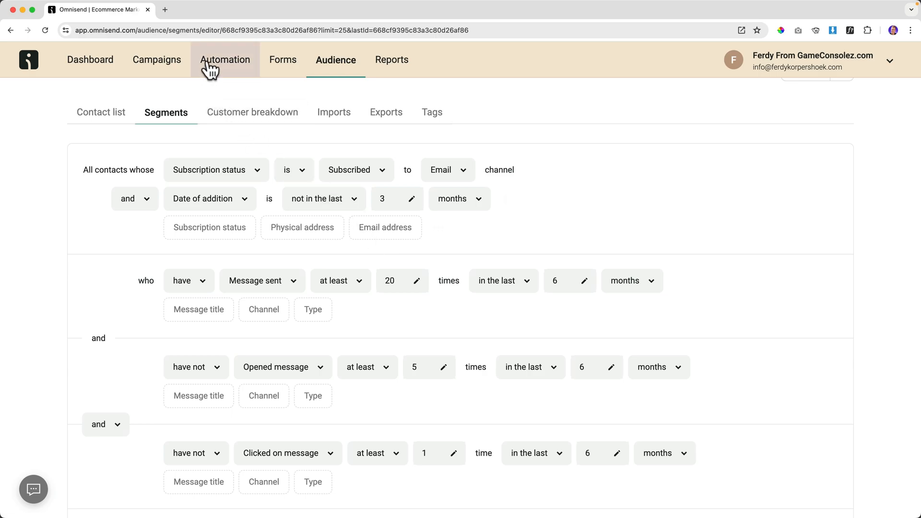
pyautogui.click(216, 67)
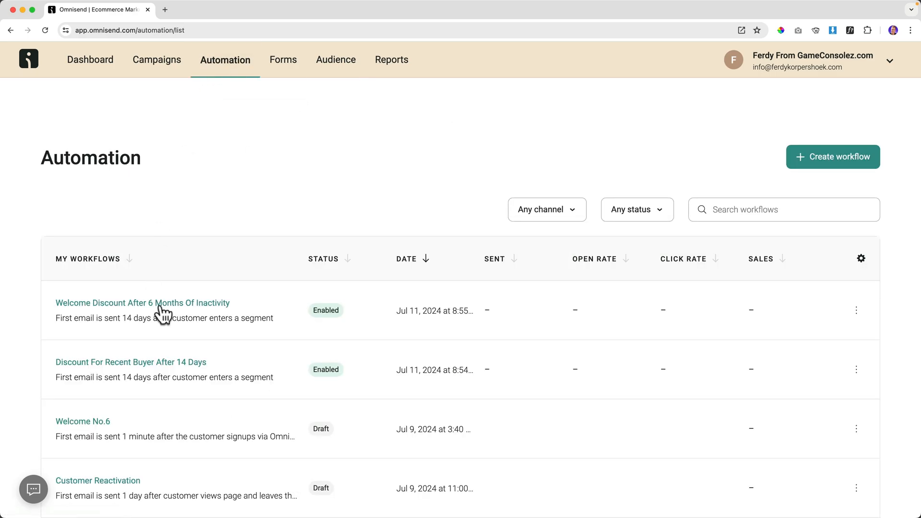
pyautogui.click(160, 303)
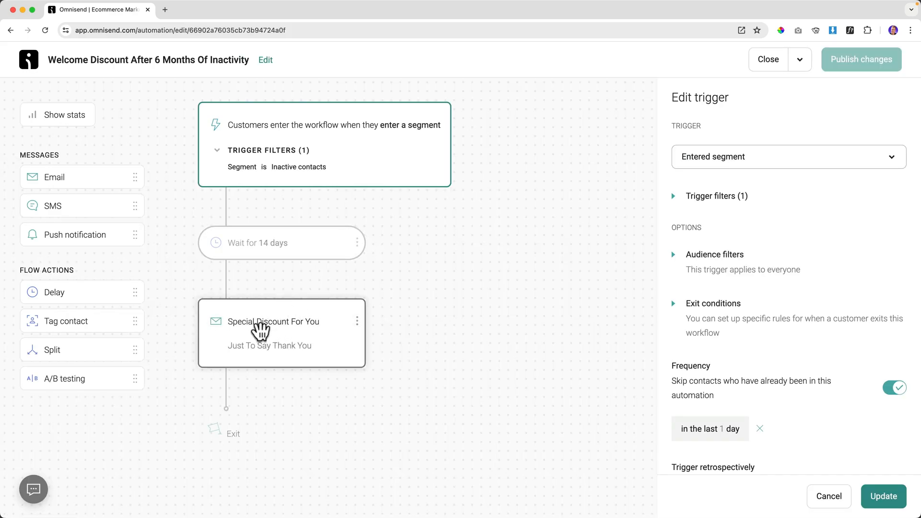
pyautogui.click(357, 243)
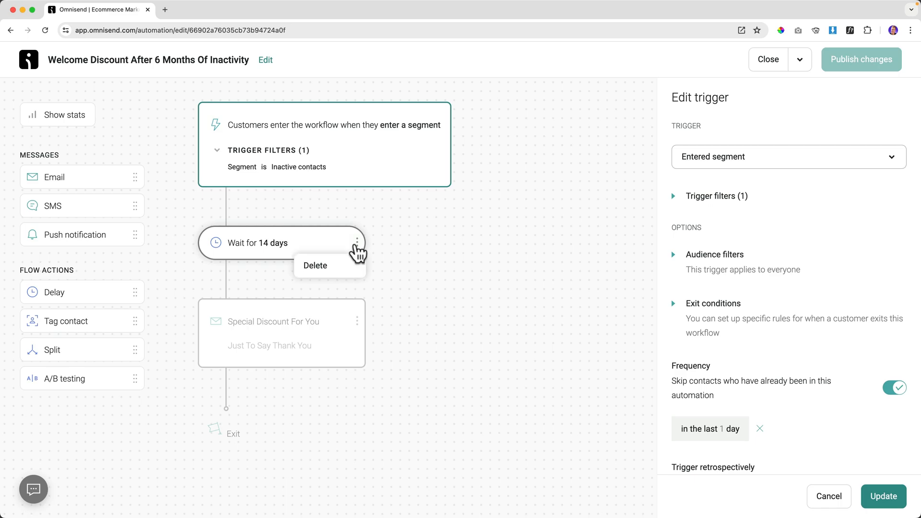
pyautogui.click(312, 264)
pyautogui.click(579, 309)
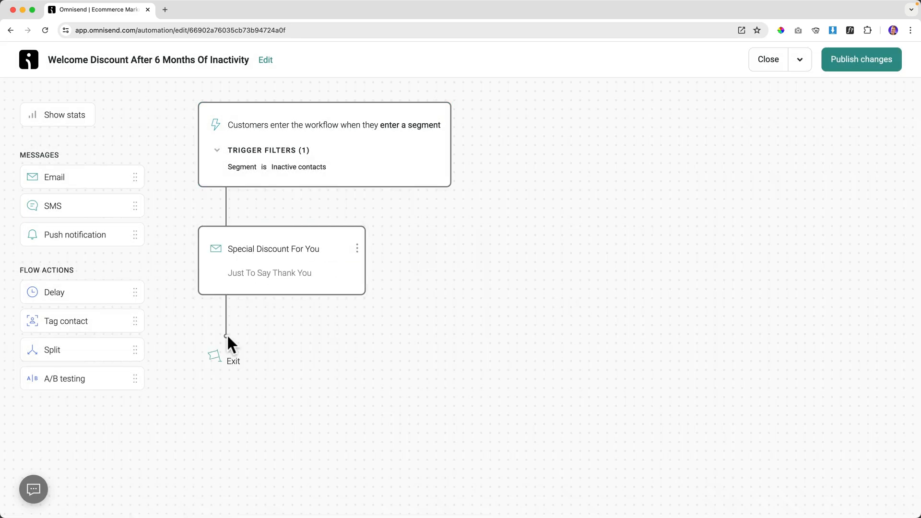
pyautogui.moveTo(51, 288); pyautogui.dragTo(211, 321)
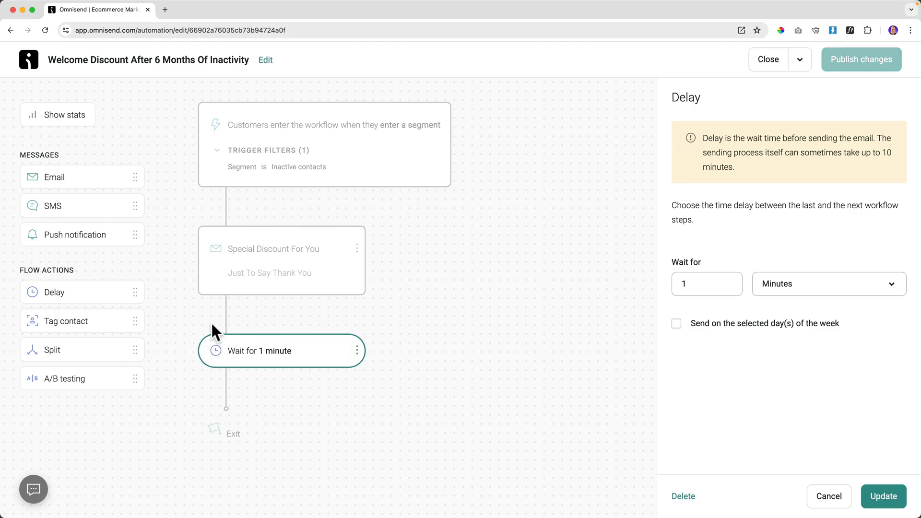
pyautogui.click(793, 290)
pyautogui.click(780, 366)
pyautogui.moveTo(696, 283); pyautogui.dragTo(674, 281)
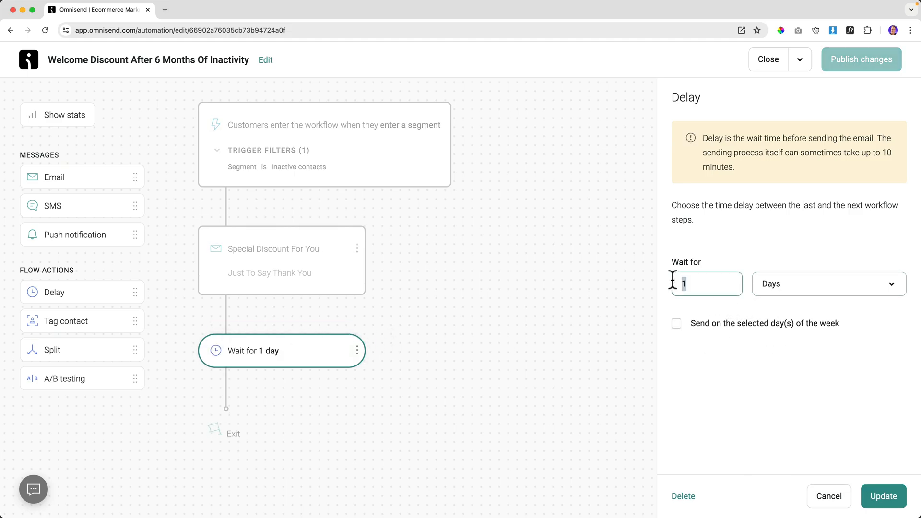
pyautogui.write('4')
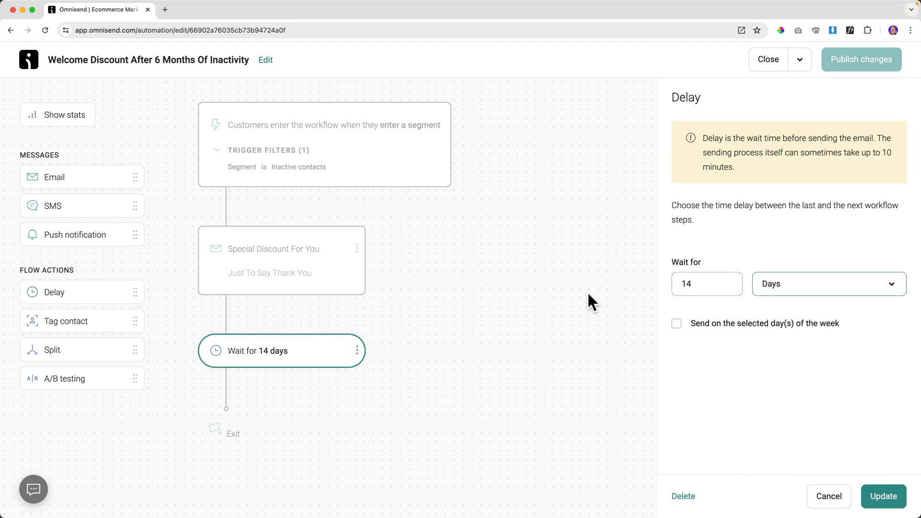
pyautogui.click(439, 303)
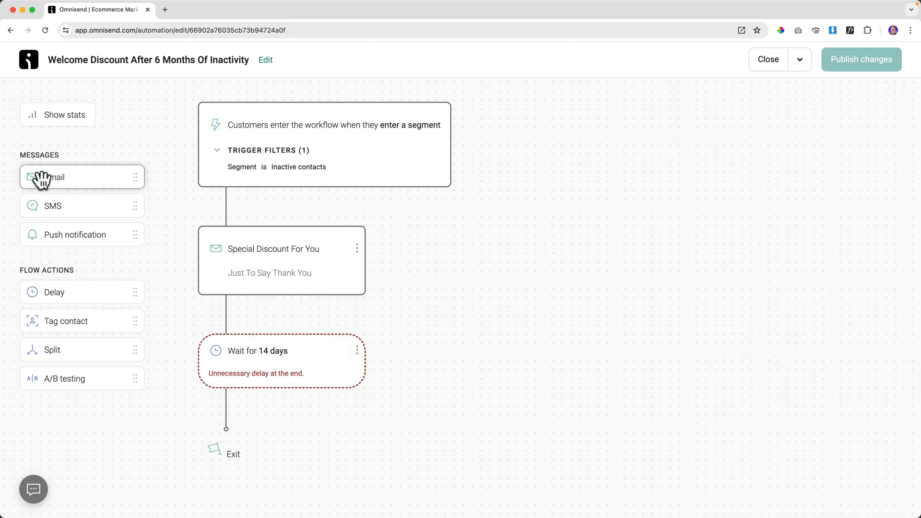
pyautogui.moveTo(41, 177); pyautogui.dragTo(286, 384)
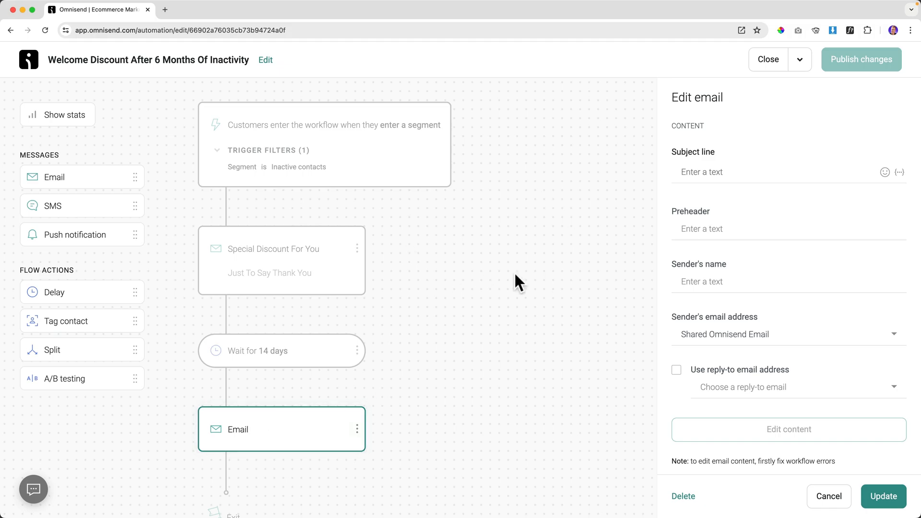
pyautogui.click(884, 497)
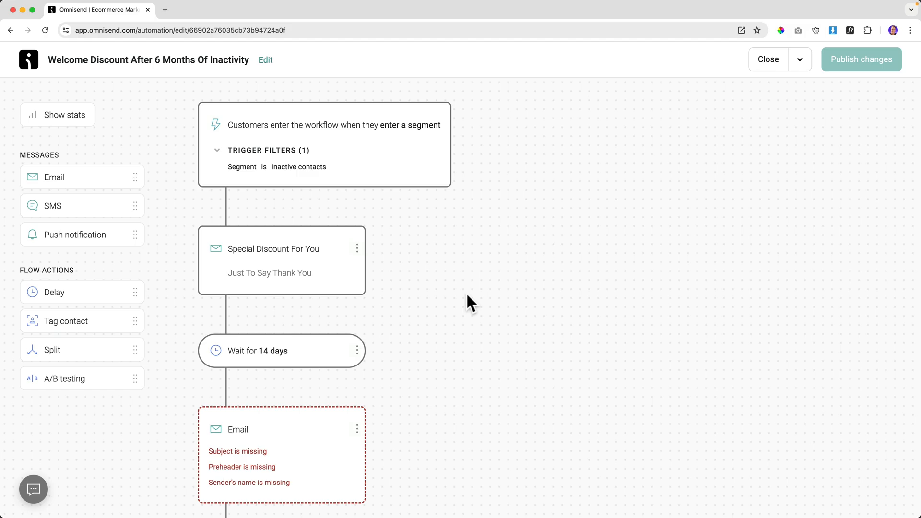
pyautogui.click(763, 61)
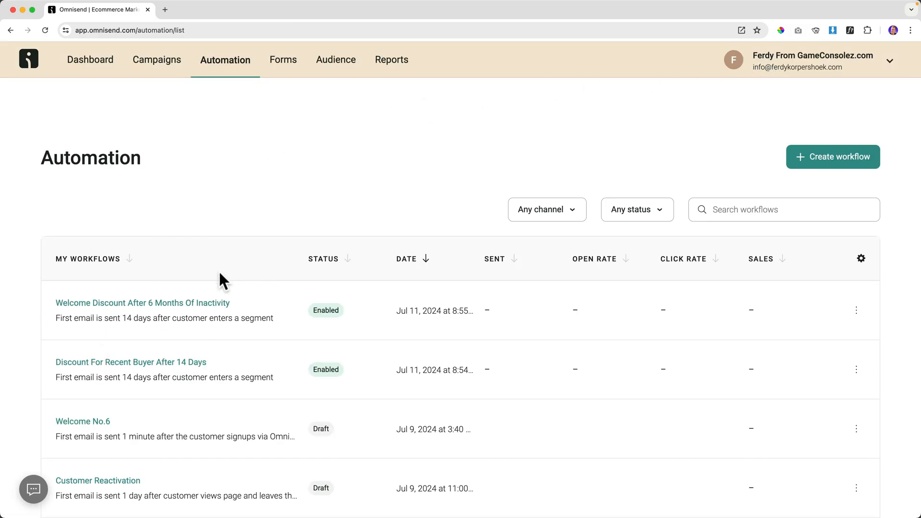
pyautogui.scroll(-5, 218, 269)
pyautogui.scroll(5, 233, 264)
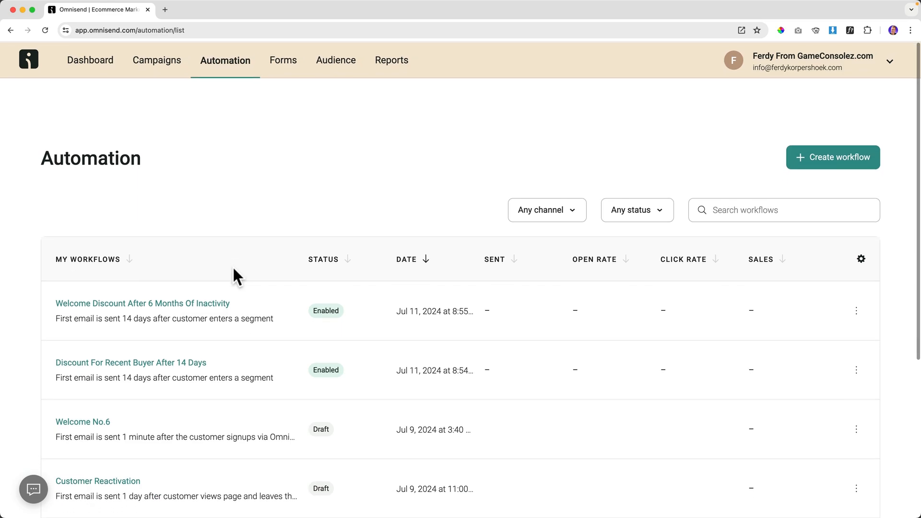
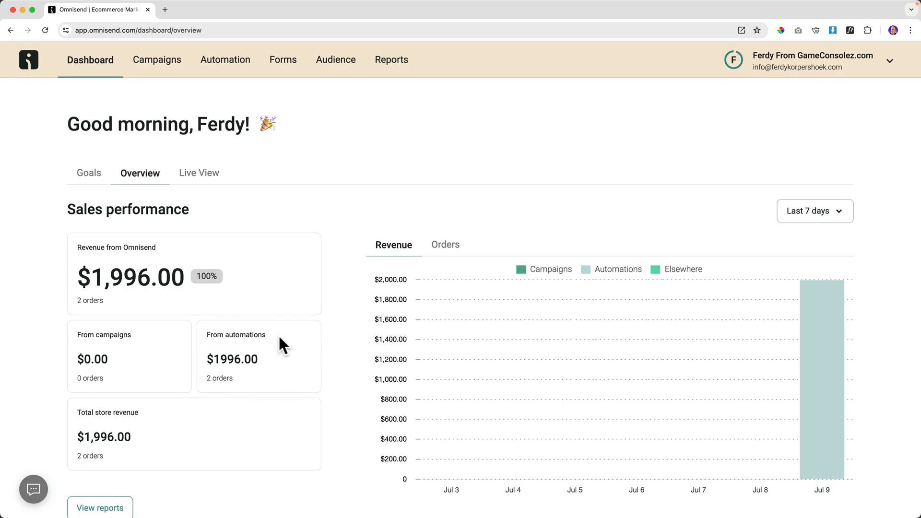
# Filter the Live View activity feed to Placed order events, then move on to campaign reports.
pyautogui.click(200, 173)
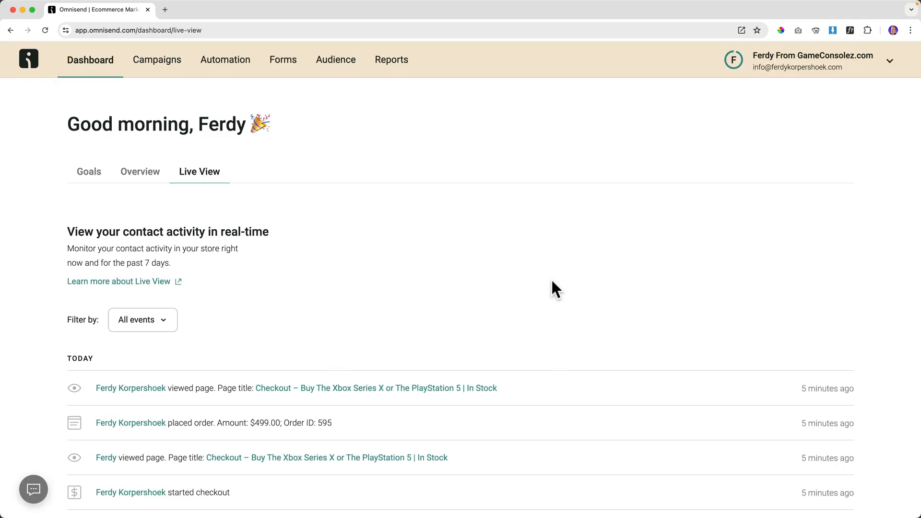
pyautogui.scroll(-5, 552, 281)
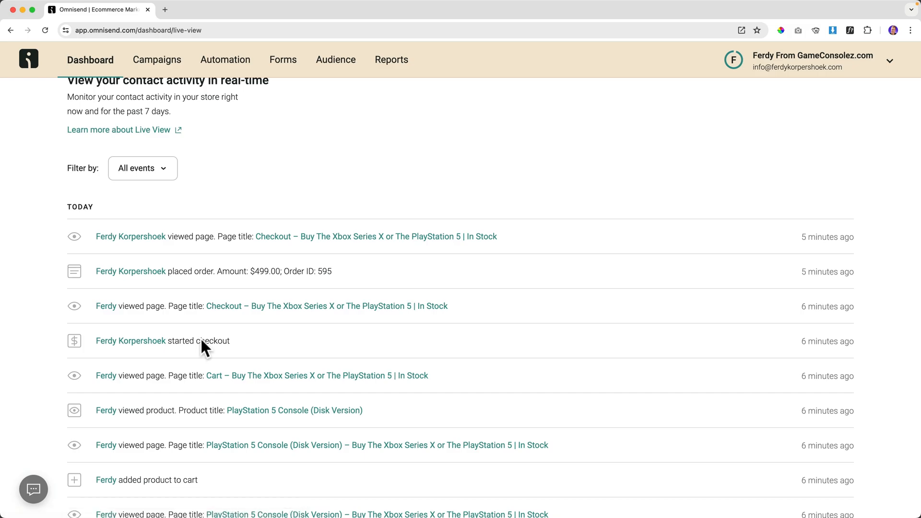
pyautogui.click(166, 166)
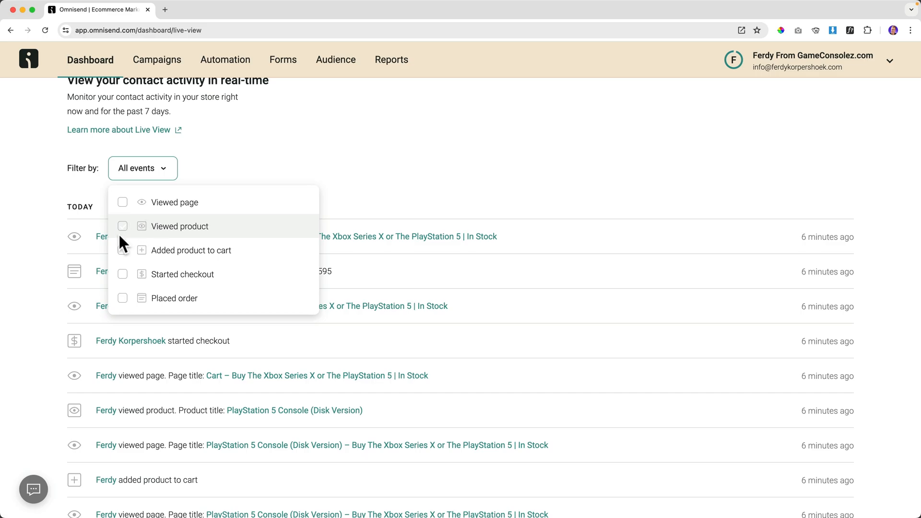
pyautogui.click(122, 298)
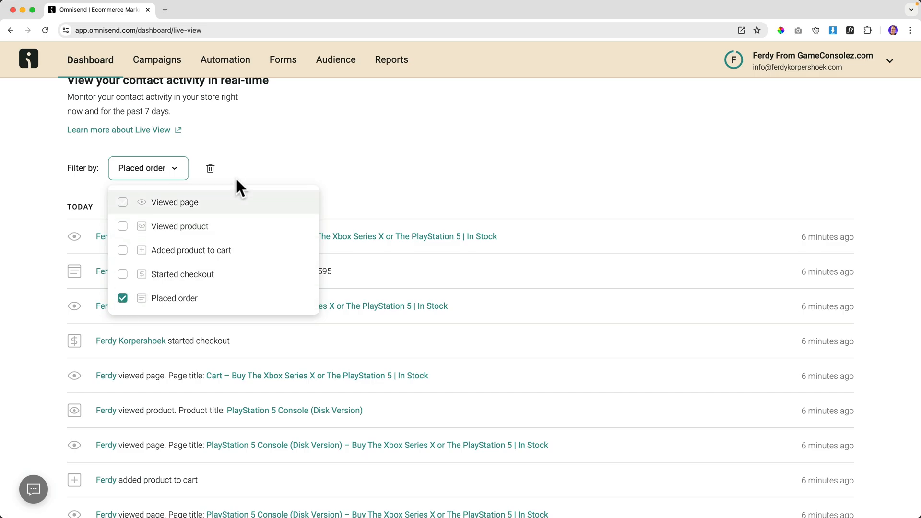
pyautogui.click(271, 162)
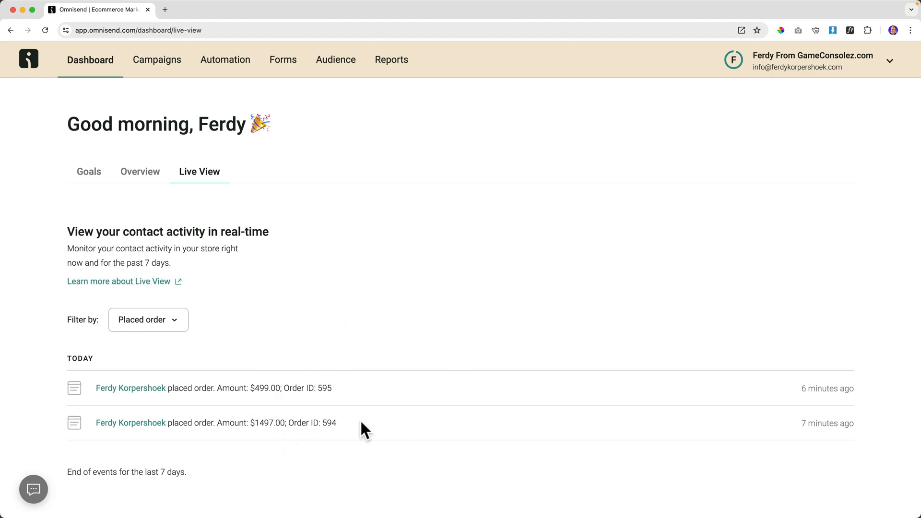
pyautogui.click(390, 59)
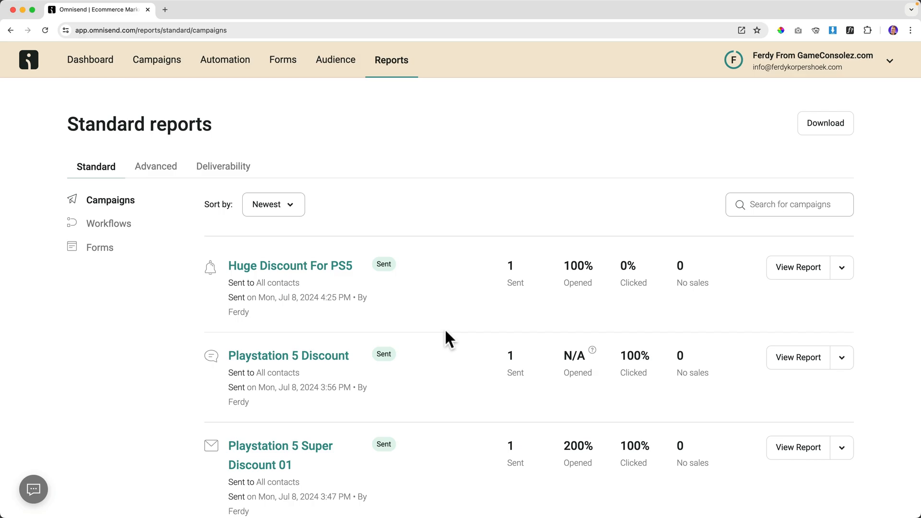
# Review the full Welcome To Any New Subscriber report under workflow reports.
pyautogui.click(119, 221)
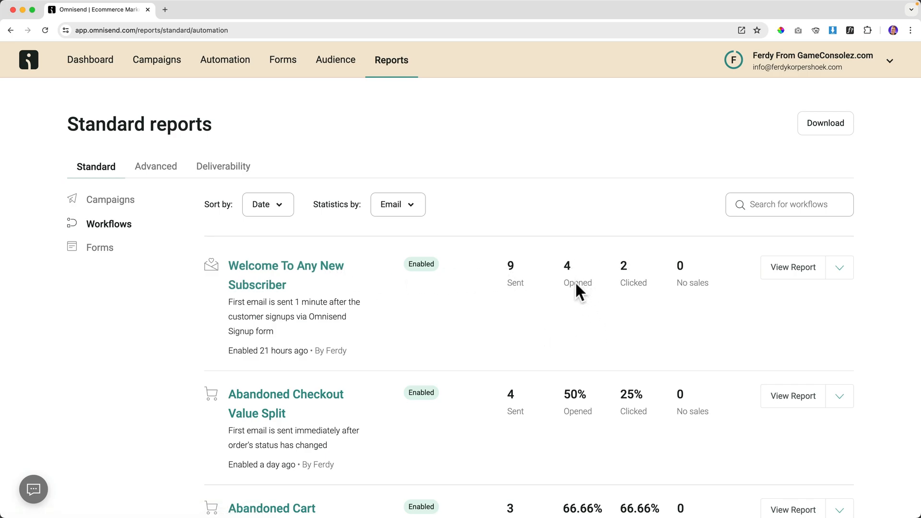
pyautogui.scroll(-1, 576, 286)
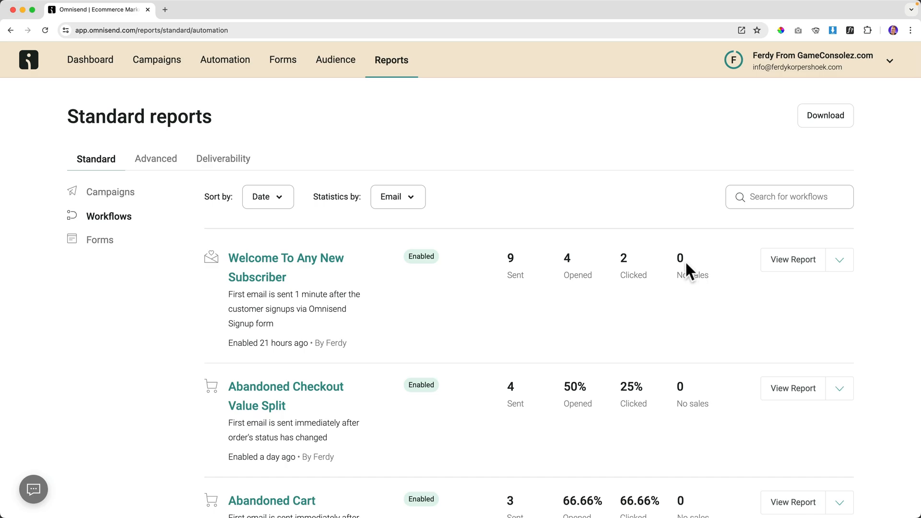
pyautogui.click(801, 259)
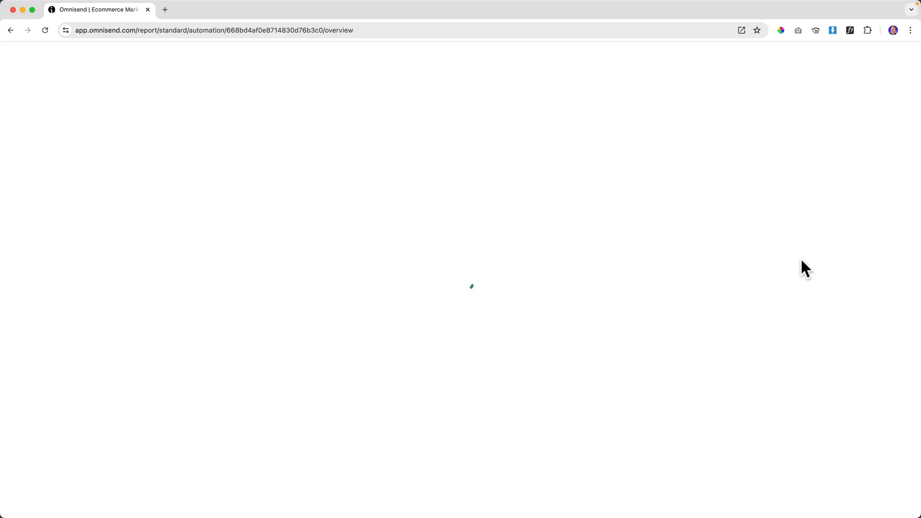
pyautogui.scroll(-8, 468, 267)
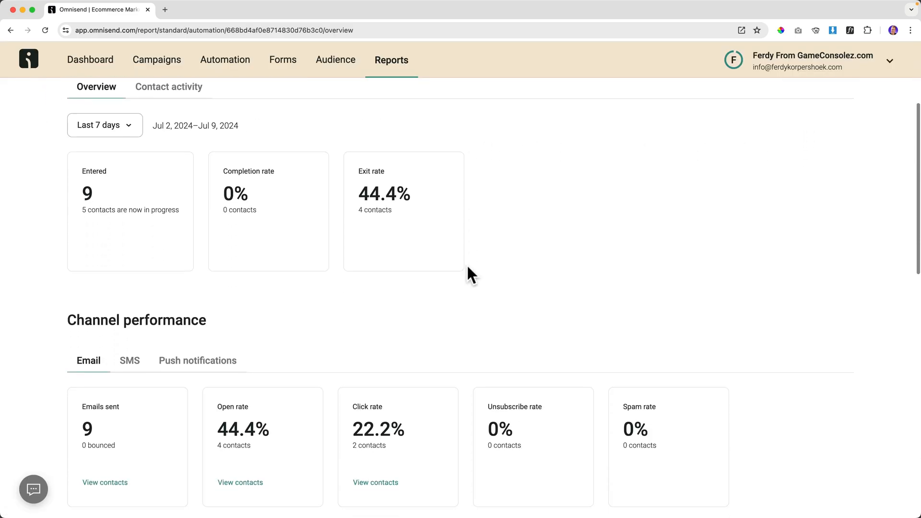
pyautogui.scroll(-6, 466, 264)
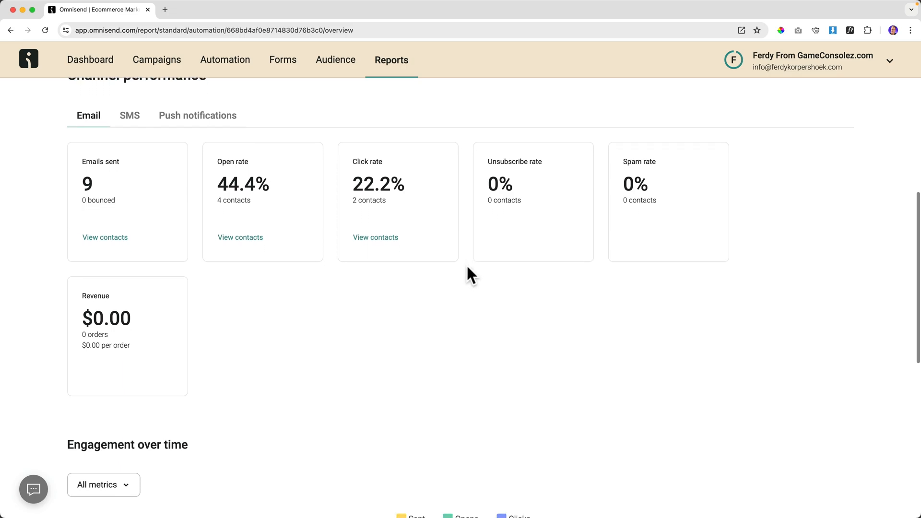
pyautogui.scroll(-2, 290, 276)
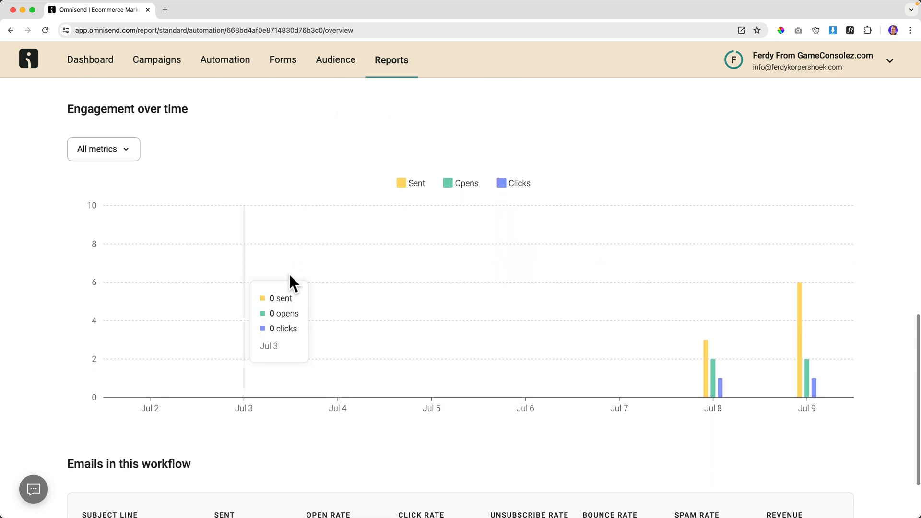
pyautogui.moveTo(716, 342)
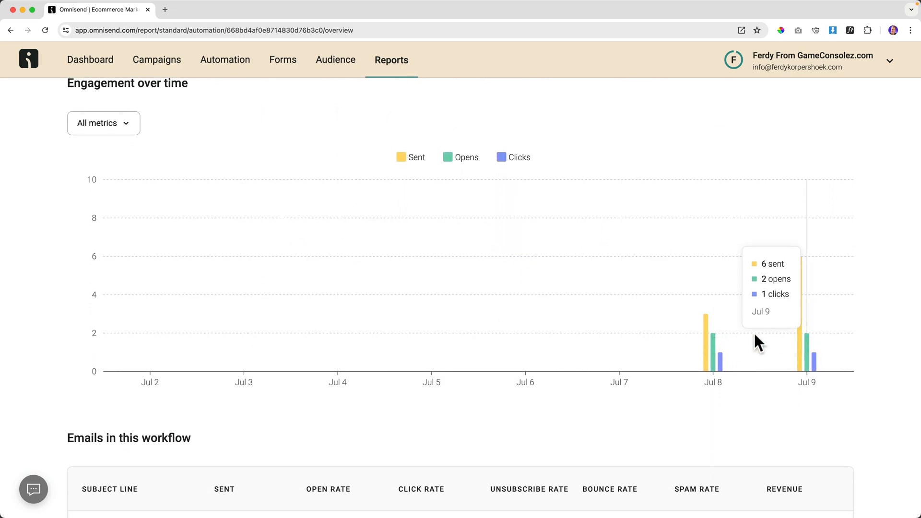
pyautogui.scroll(-2, 366, 325)
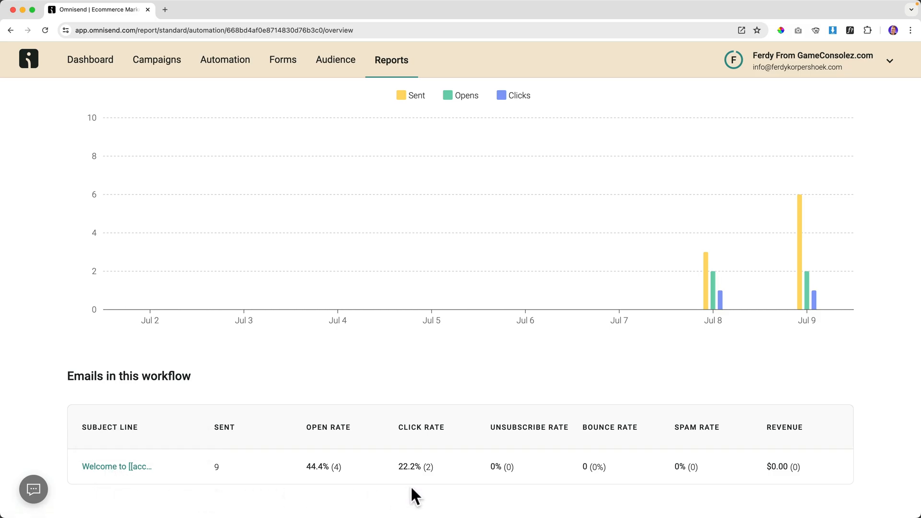
pyautogui.scroll(15, 350, 331)
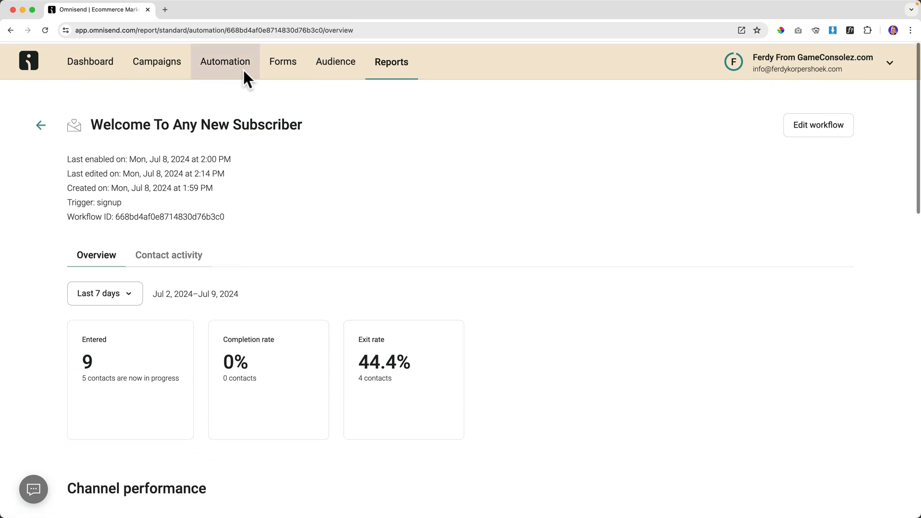
# Open the Welcome To Any New Subscriber workflow from Automation, then close it.
pyautogui.click(223, 57)
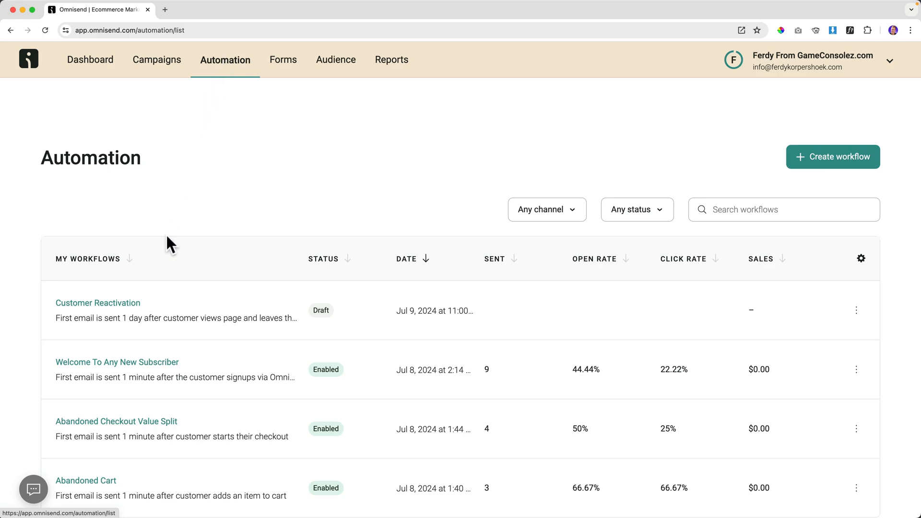
pyautogui.scroll(-2, 167, 223)
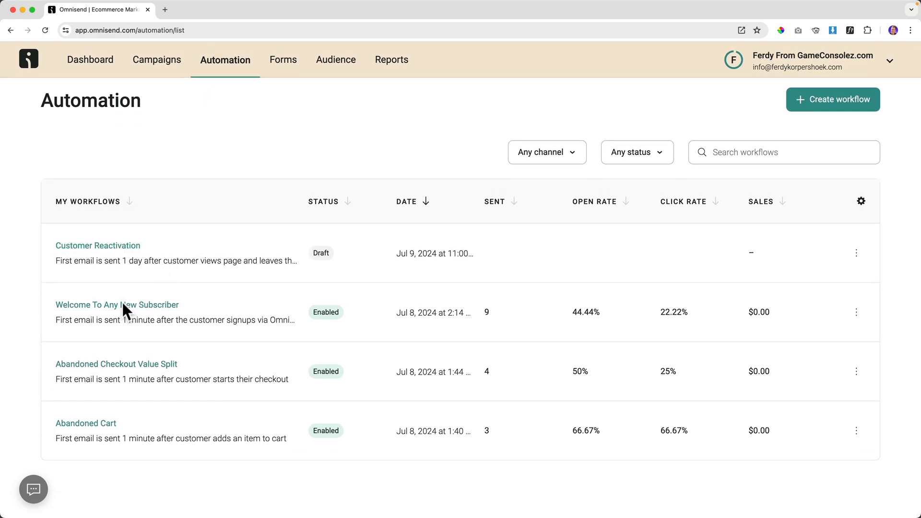
pyautogui.click(123, 304)
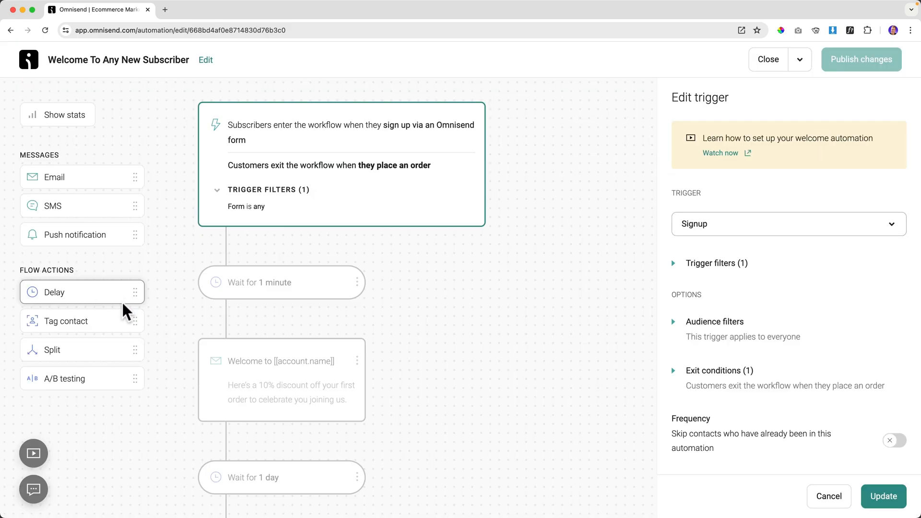
pyautogui.scroll(-8, 411, 269)
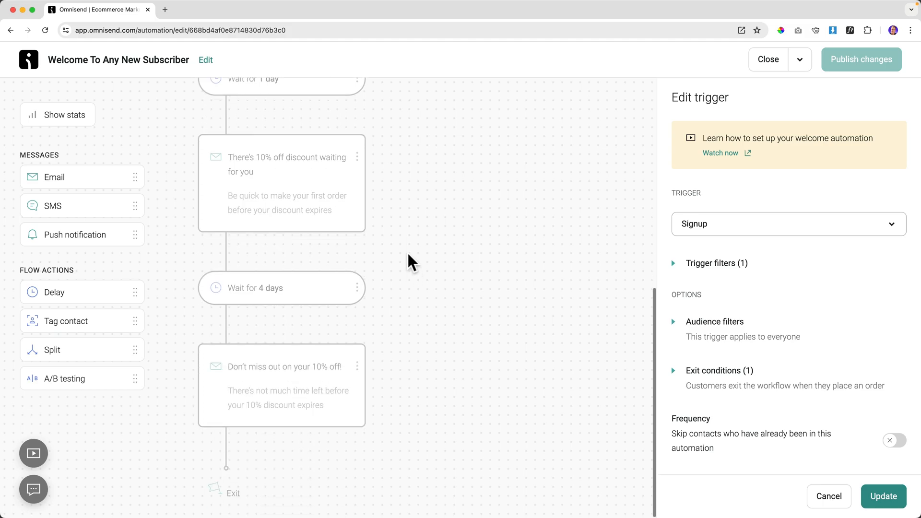
pyautogui.scroll(2, 379, 211)
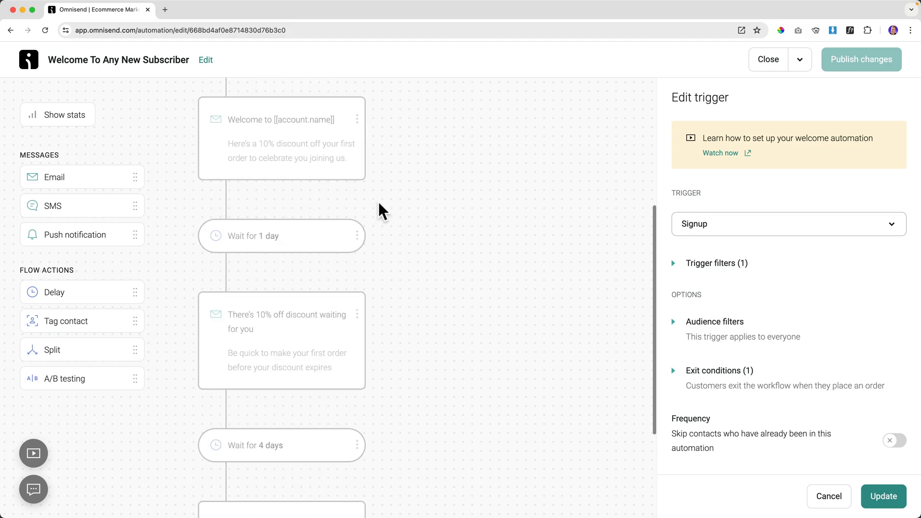
pyautogui.scroll(3, 382, 211)
pyautogui.click(763, 65)
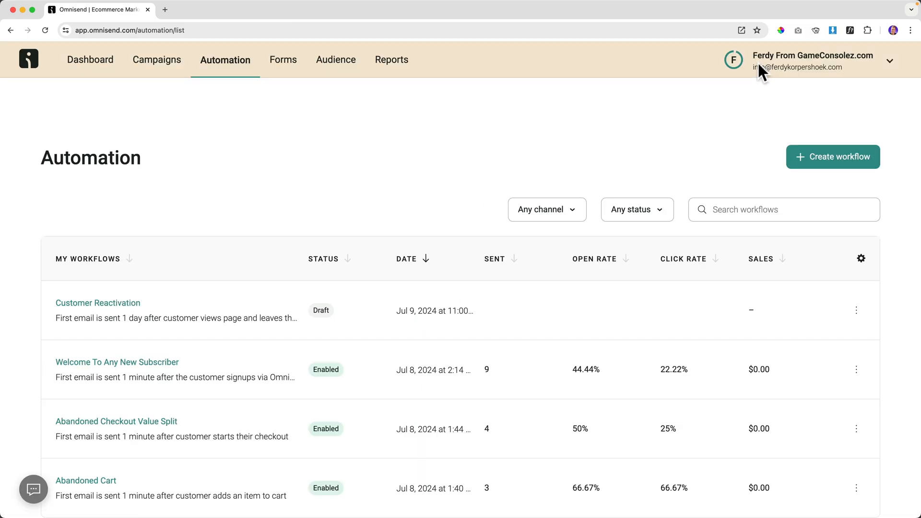
# Open the GameConsolez 15% Discount Newsletter report from the forms reports.
pyautogui.click(390, 62)
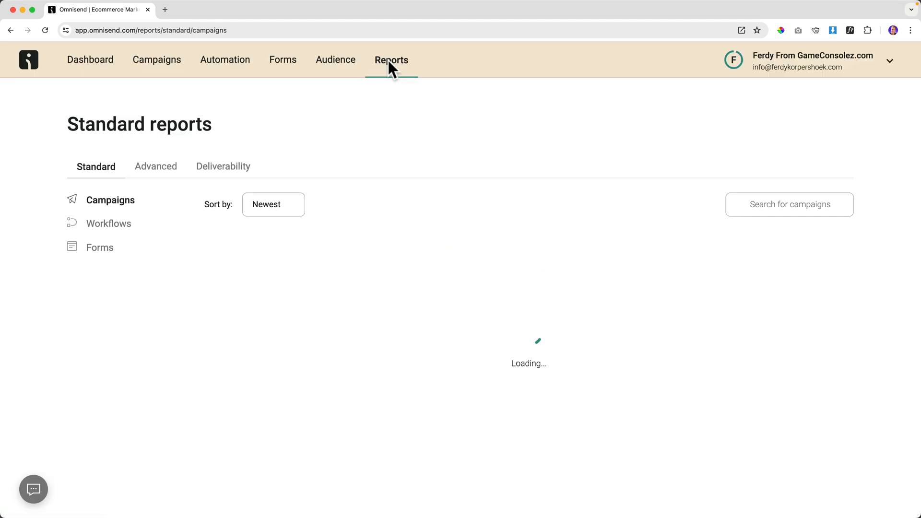
pyautogui.click(103, 243)
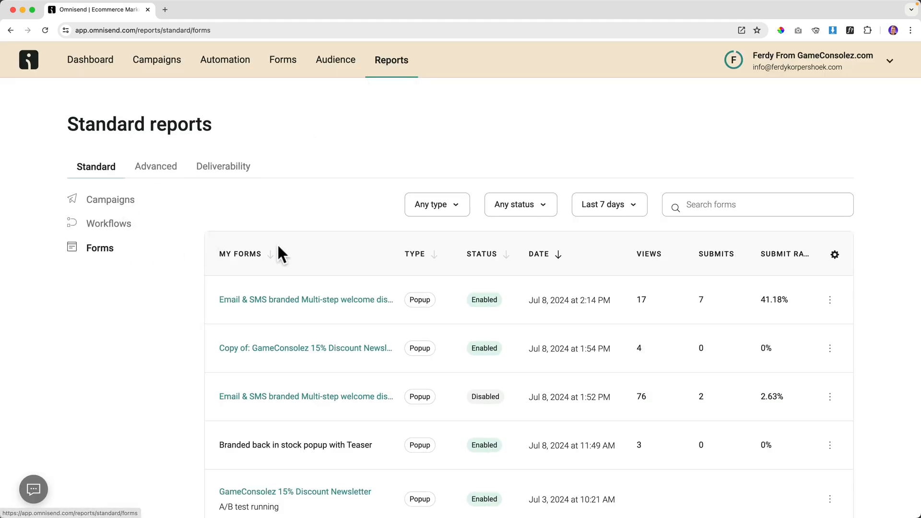
pyautogui.scroll(-1, 358, 247)
pyautogui.scroll(-2, 359, 240)
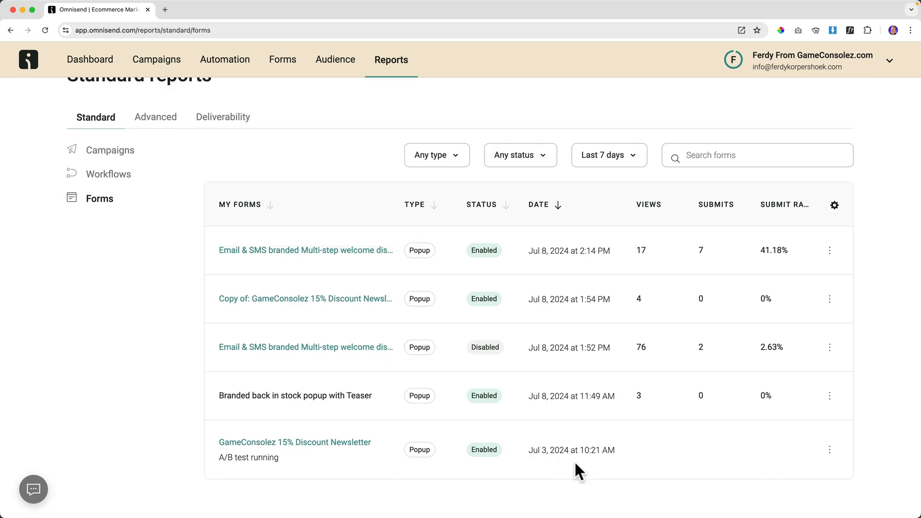
pyautogui.click(310, 444)
pyautogui.scroll(-9, 313, 442)
pyautogui.scroll(-4, 312, 357)
pyautogui.scroll(15, 312, 357)
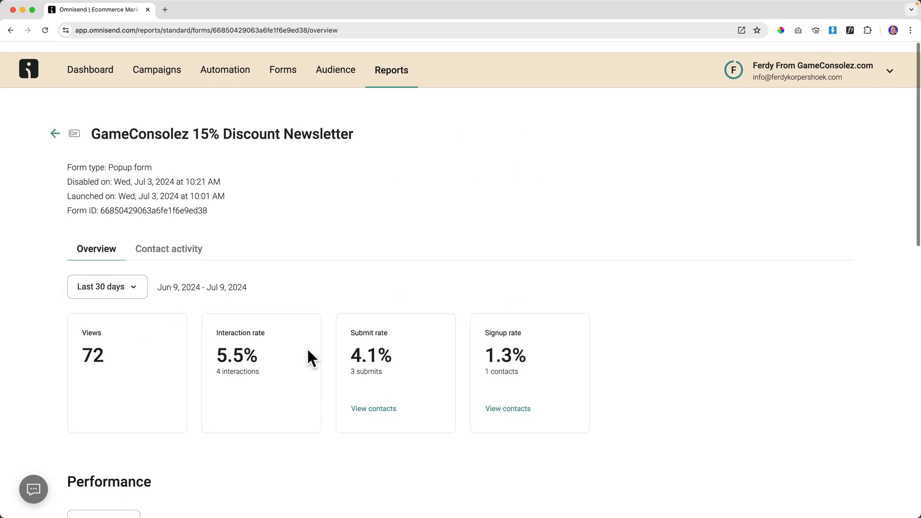
# Check the form's Contact activity and Overview tabs, then go back to the Forms list.
pyautogui.click(171, 238)
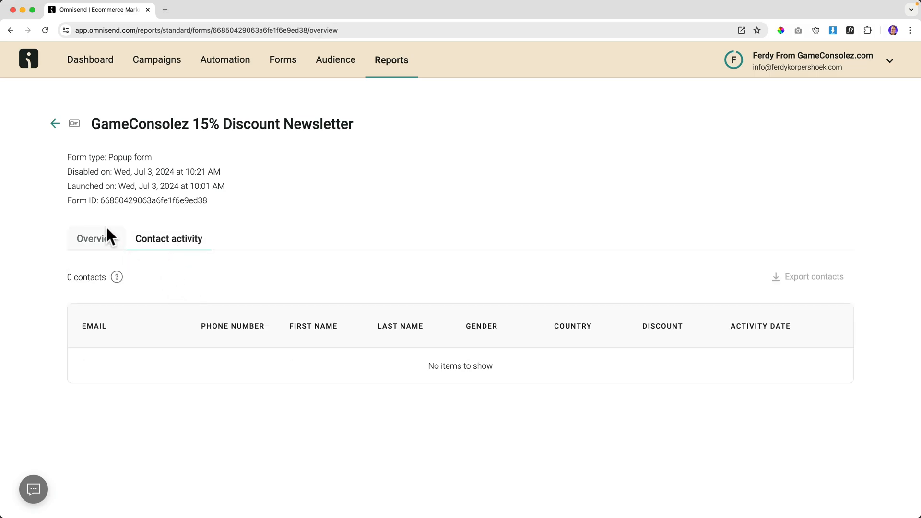
pyautogui.click(108, 241)
pyautogui.click(276, 61)
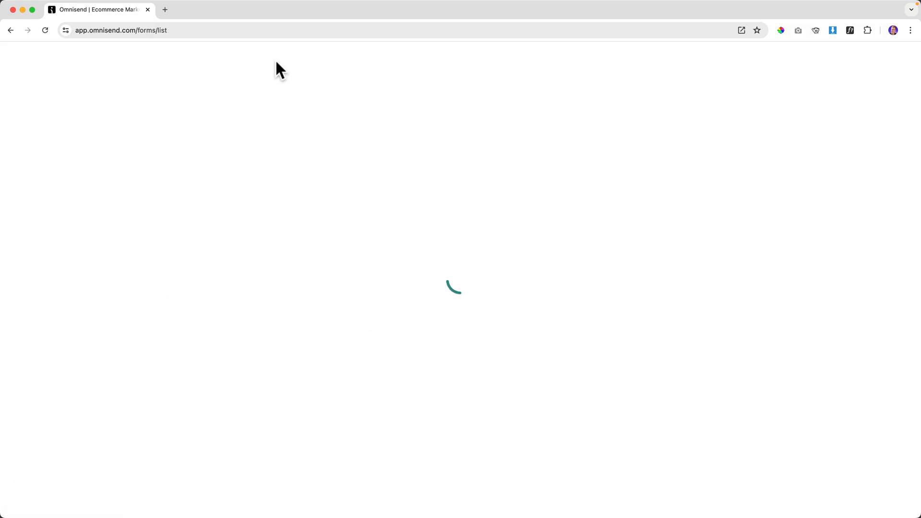
pyautogui.scroll(-1, 254, 338)
pyautogui.scroll(-2, 255, 339)
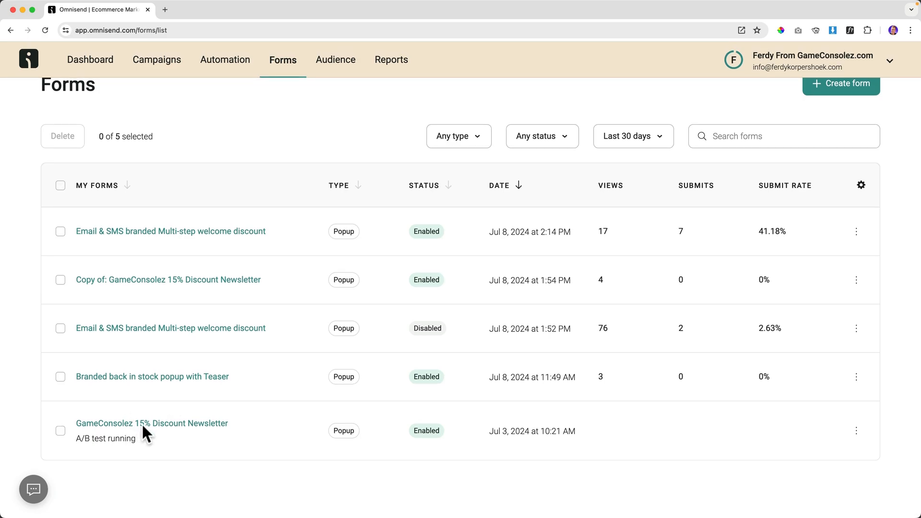
# Confirm Copy 2 as the winning version in the newsletter form's A/B test settings.
pyautogui.click(143, 422)
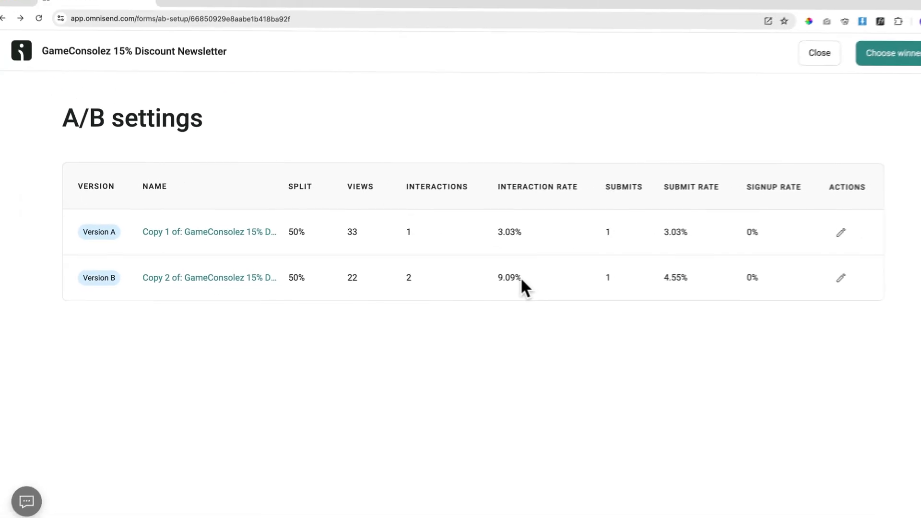
pyautogui.click(859, 62)
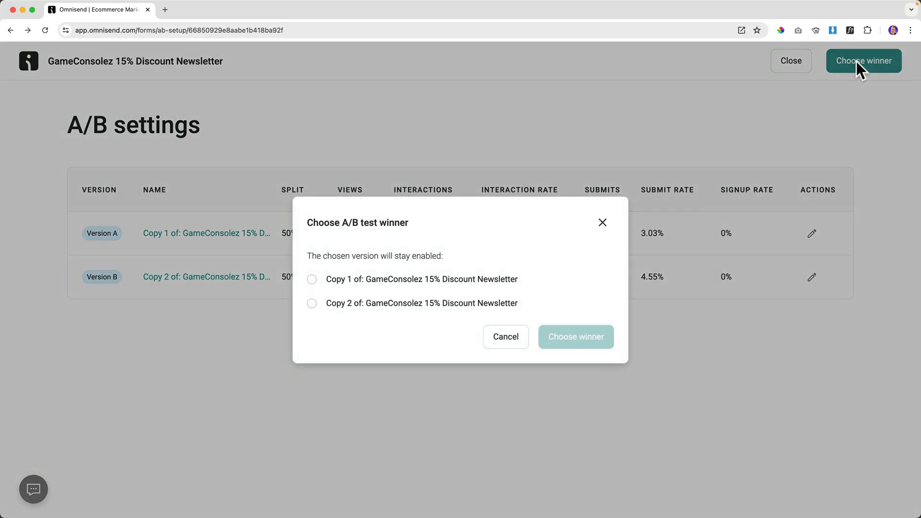
pyautogui.click(156, 287)
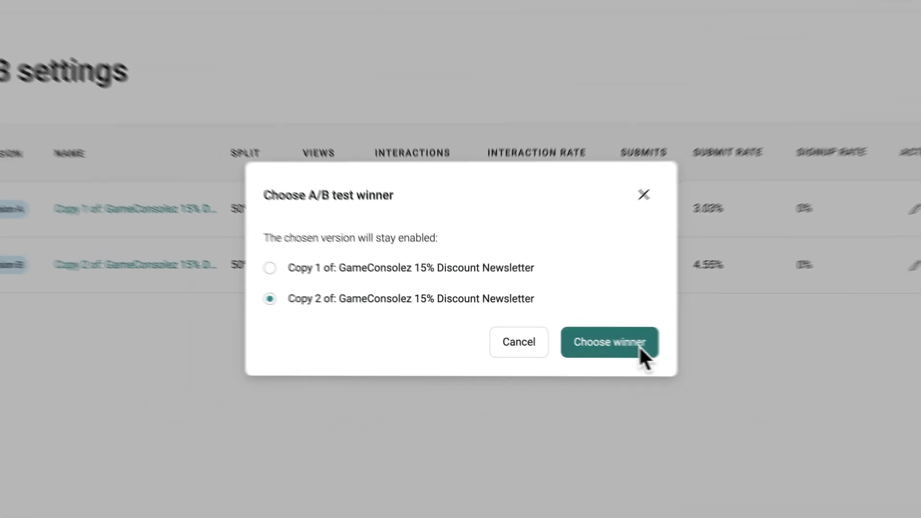
pyautogui.click(747, 365)
pyautogui.scroll(-3, 259, 401)
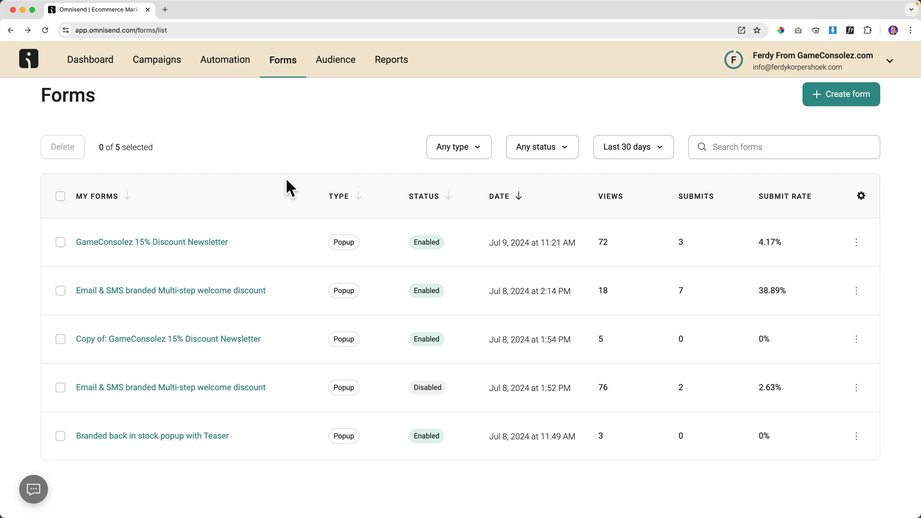
# Look through the Workflows, Forms and Advanced reports, then view the Deliverability report.
pyautogui.click(385, 61)
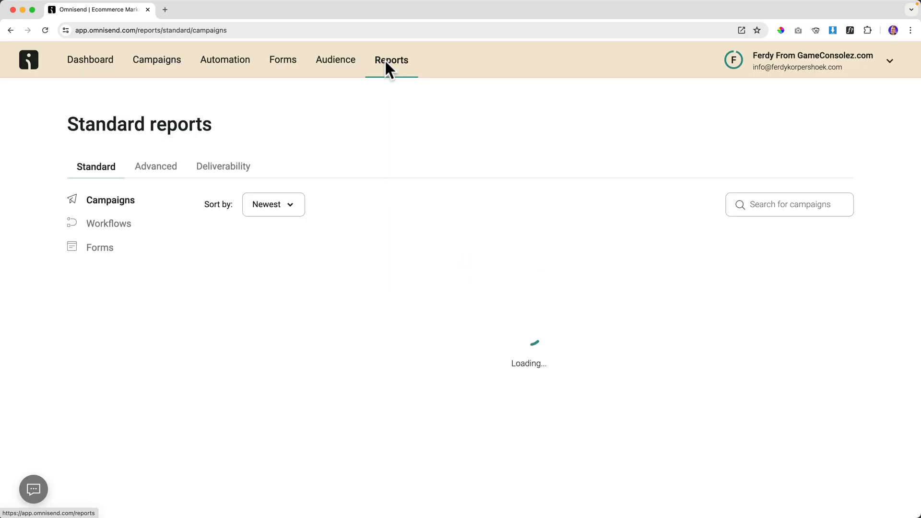
pyautogui.click(108, 223)
pyautogui.click(104, 247)
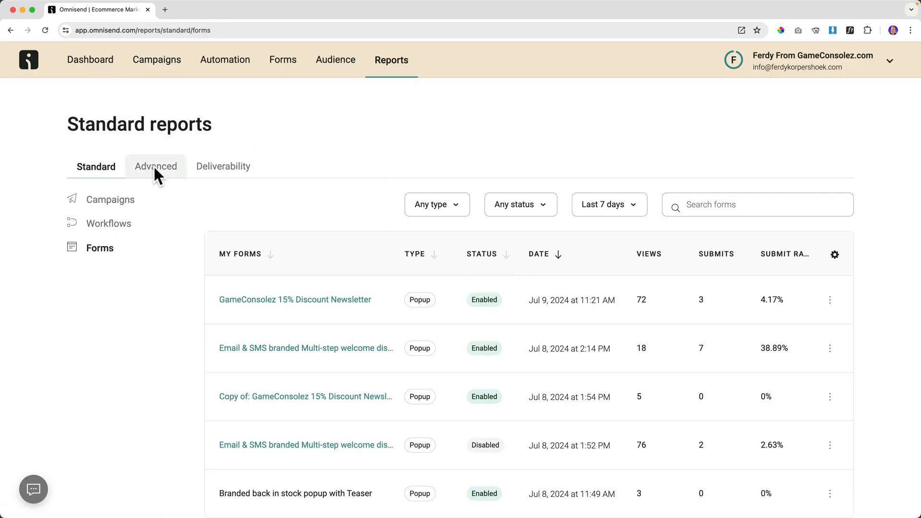
pyautogui.click(155, 168)
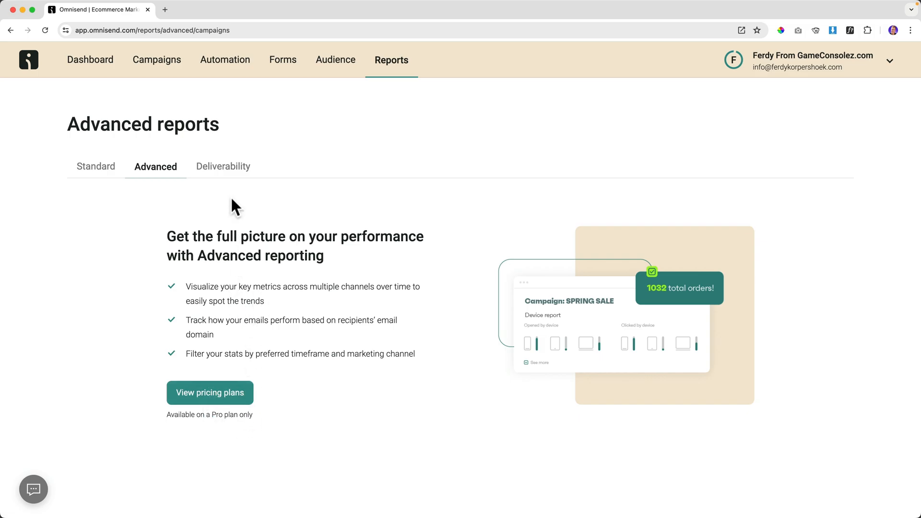
pyautogui.click(224, 173)
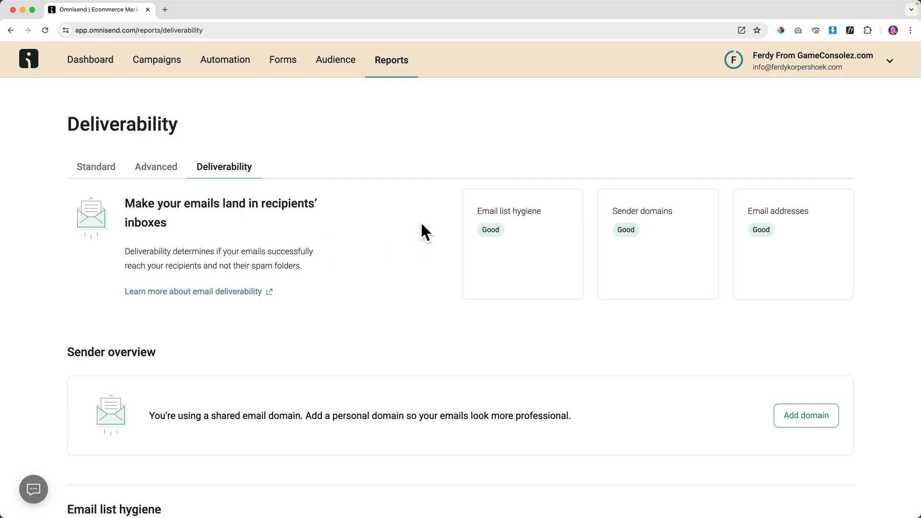
pyautogui.scroll(-4, 399, 303)
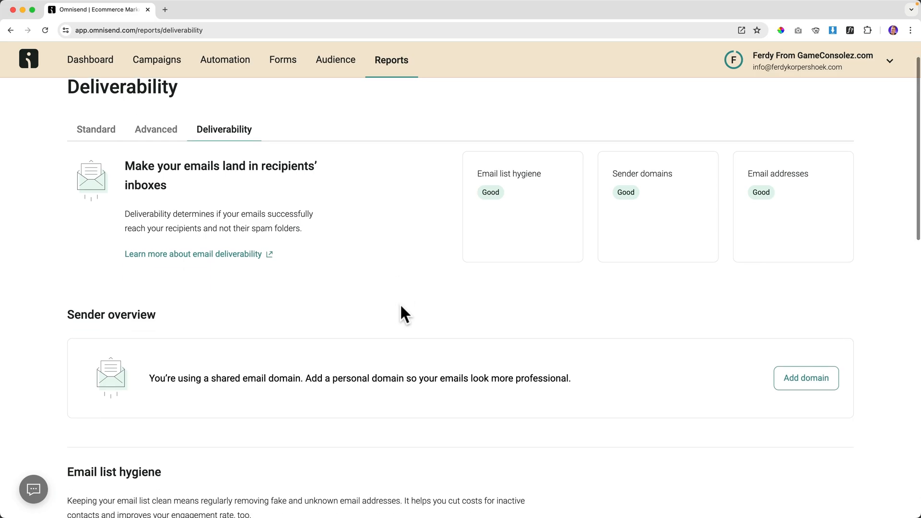
pyautogui.scroll(4, 399, 303)
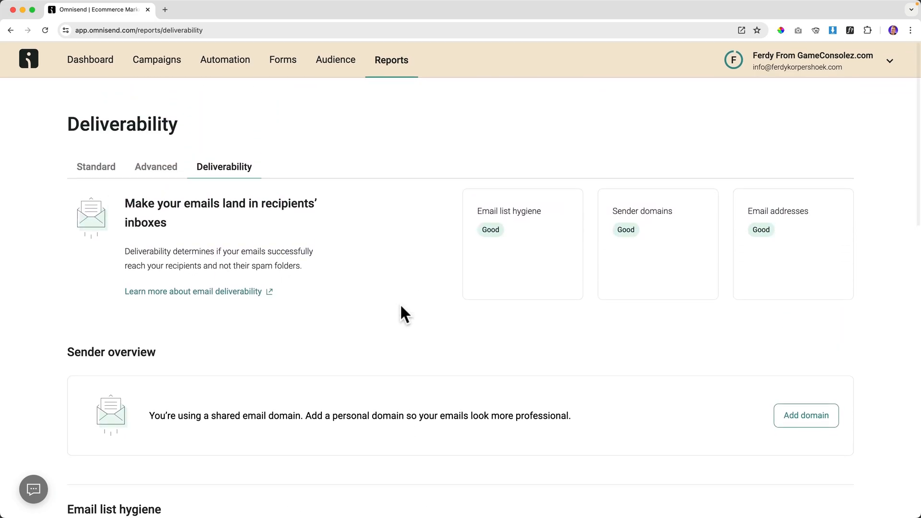
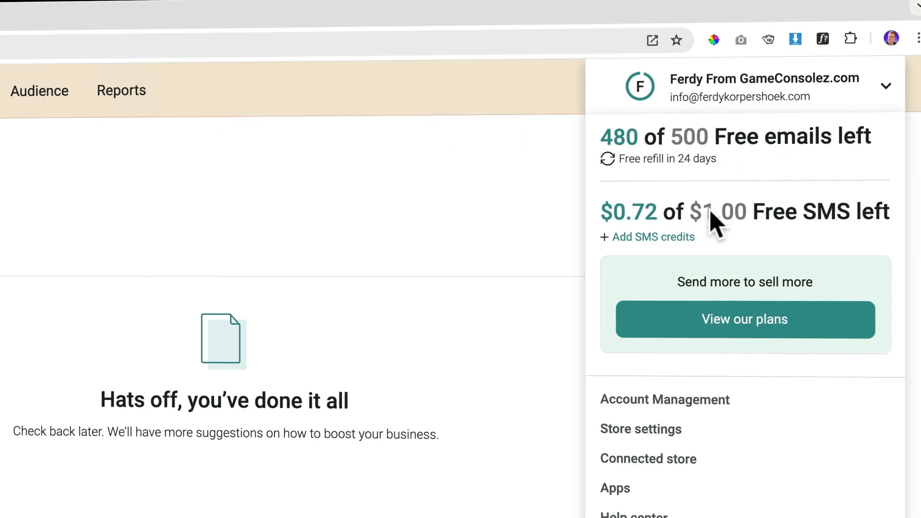
# Switch the Standard Email plan to pay 3 months upfront ($11.20/mo, $33.60 total) on the pricing page.
pyautogui.click(752, 318)
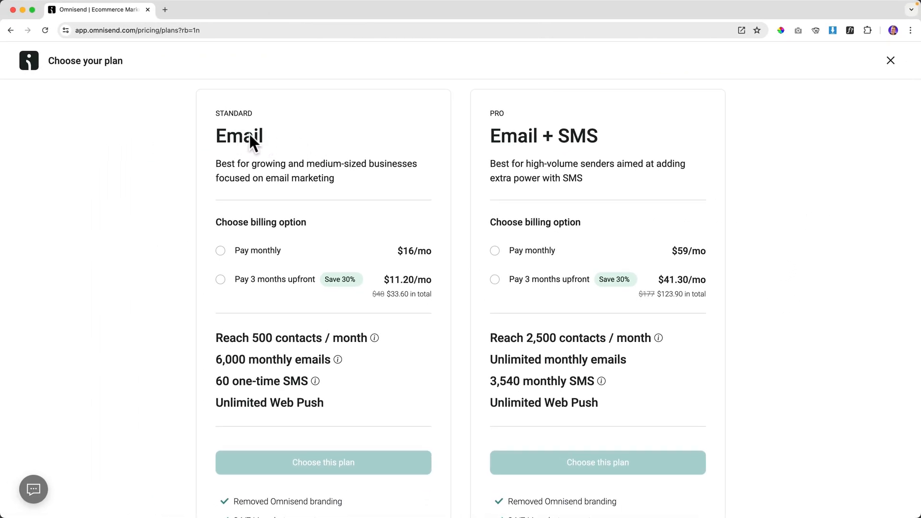
pyautogui.scroll(-1, 249, 134)
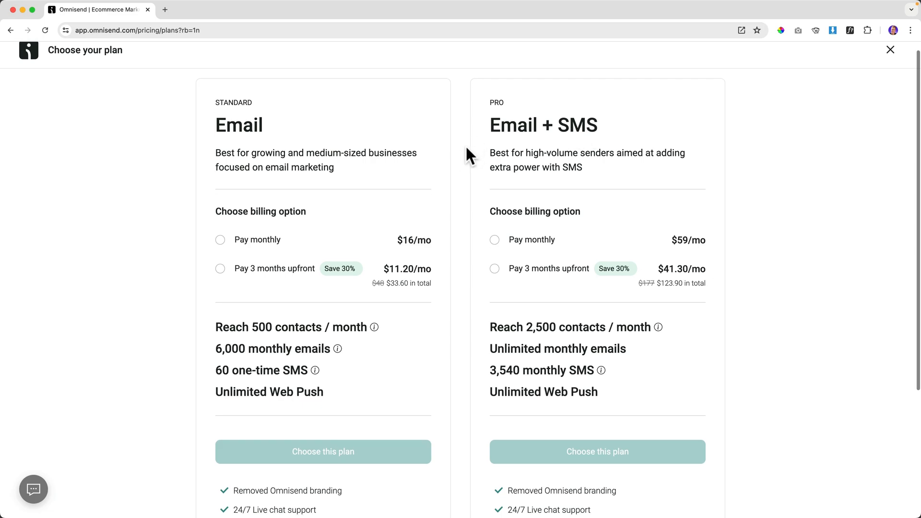
pyautogui.scroll(-3, 466, 149)
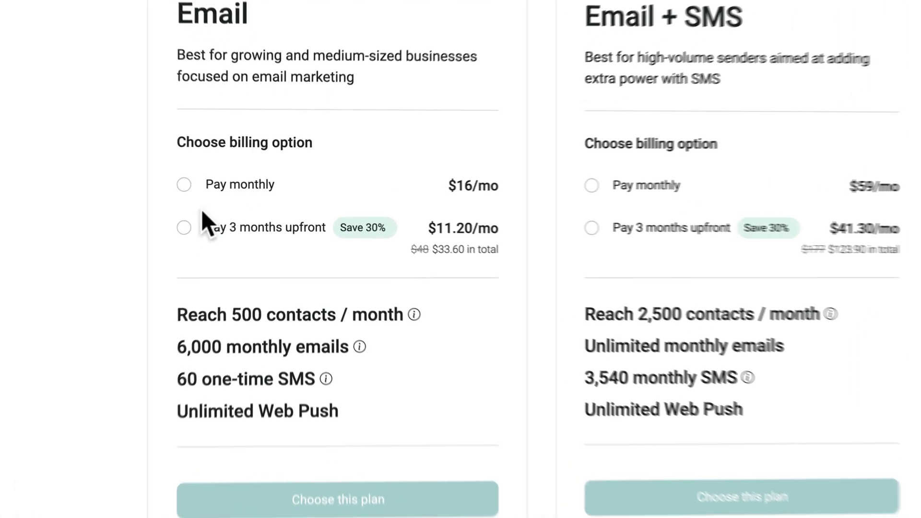
pyautogui.click(183, 184)
pyautogui.click(184, 228)
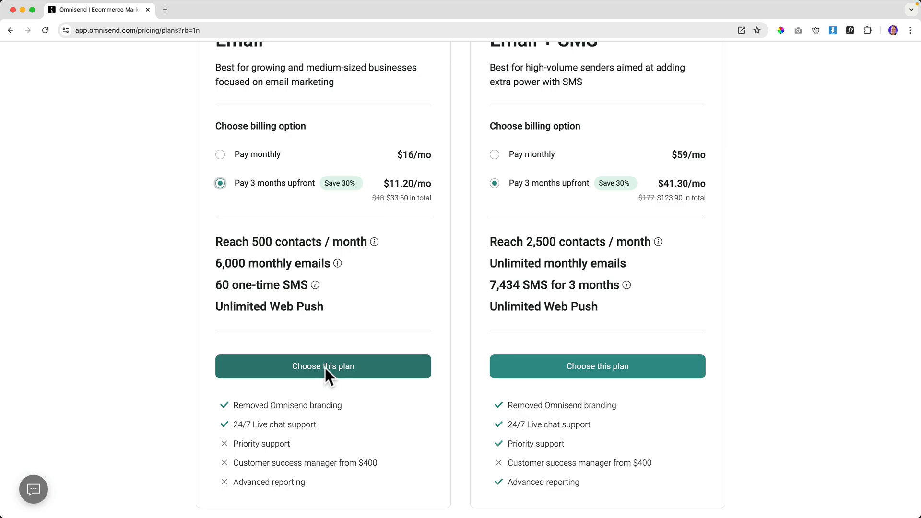
# Choose the Standard plan and save a billing address with the company name filled in.
pyautogui.click(324, 367)
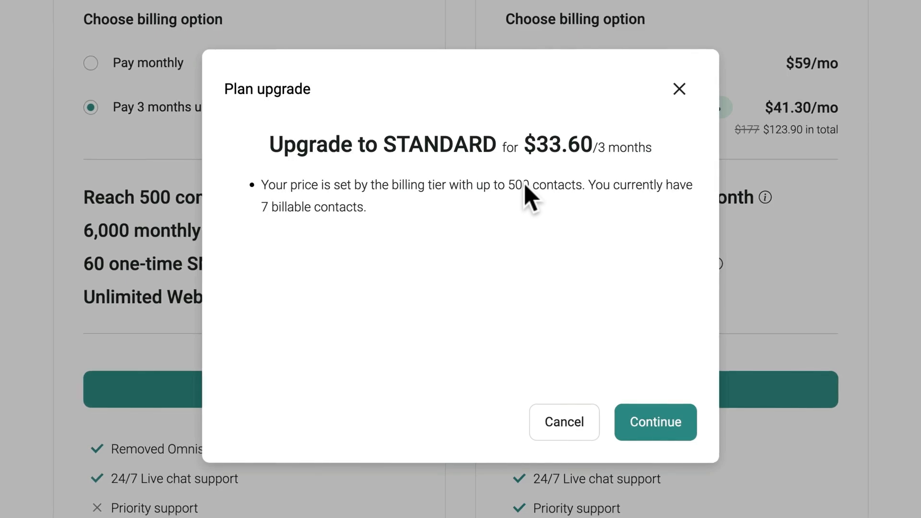
pyautogui.click(646, 422)
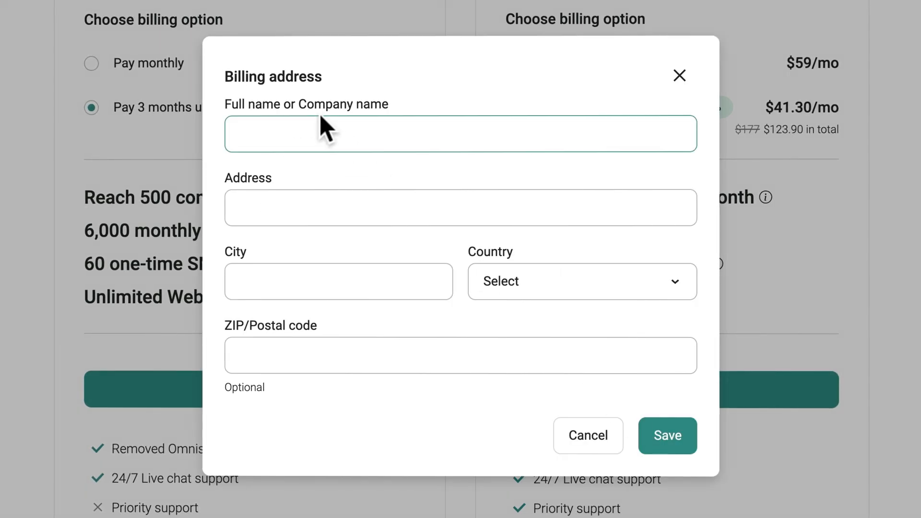
pyautogui.write('Ferdy B.V.')
pyautogui.press('Tab')
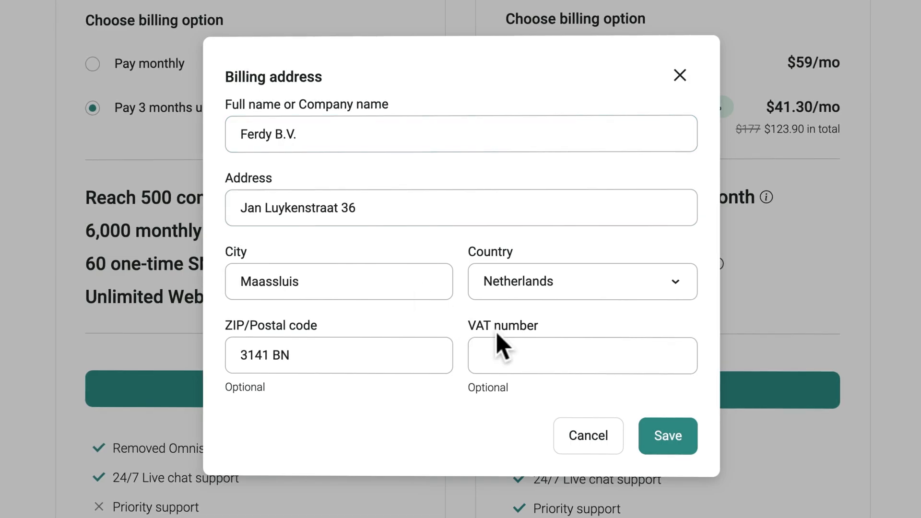
pyautogui.click(510, 355)
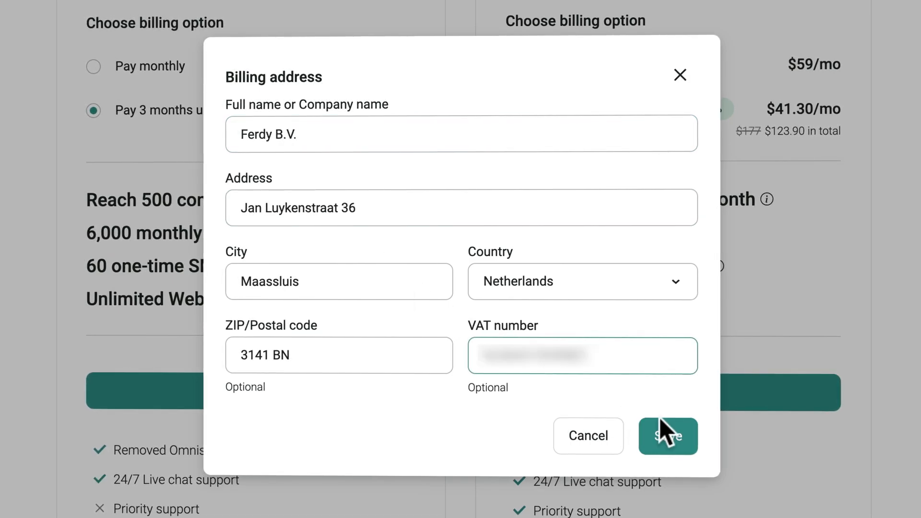
pyautogui.click(674, 438)
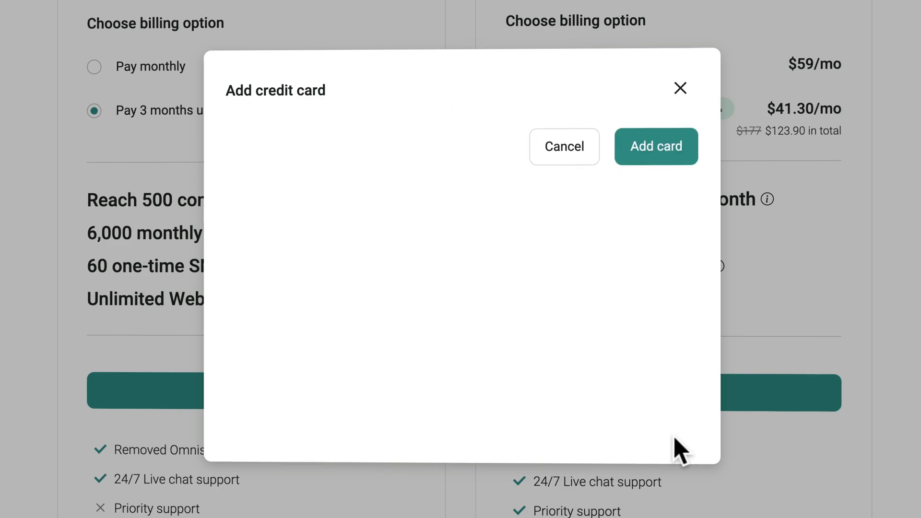
# Add a payment card and confirm the $33.60 Standard upgrade.
pyautogui.click(476, 202)
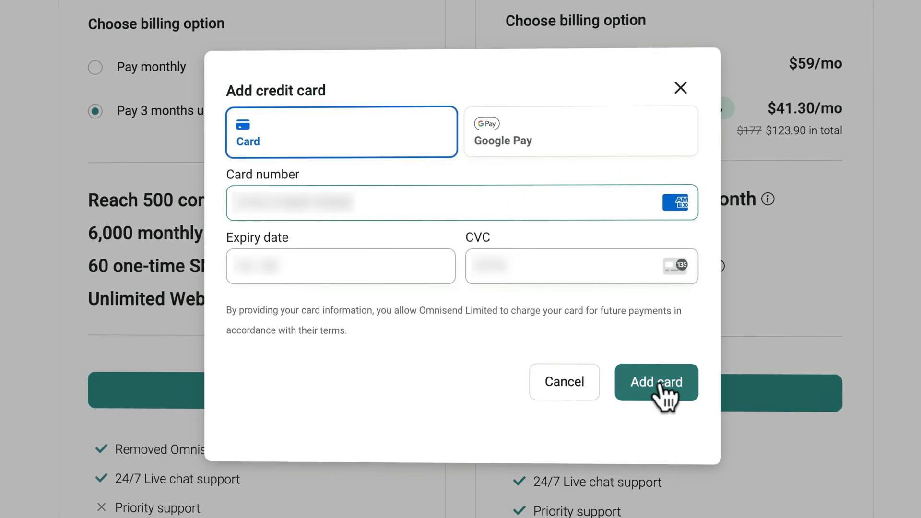
pyautogui.click(661, 382)
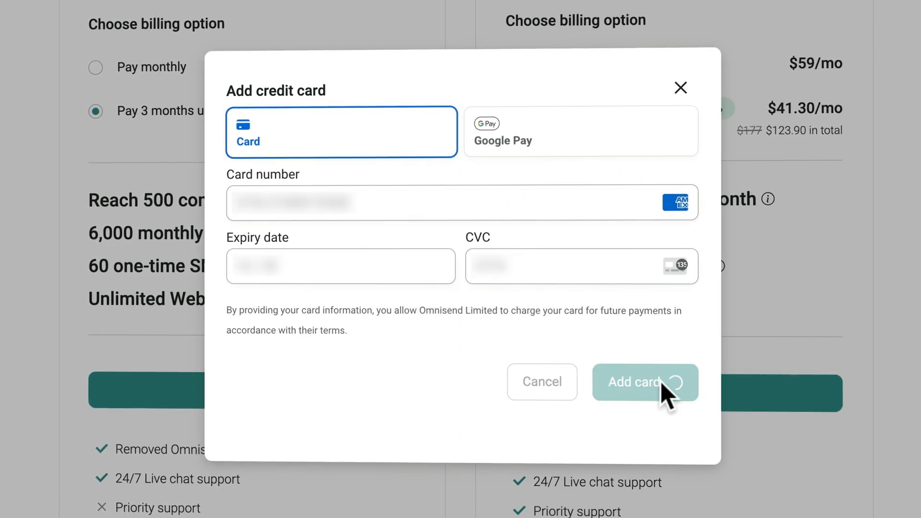
pyautogui.click(654, 424)
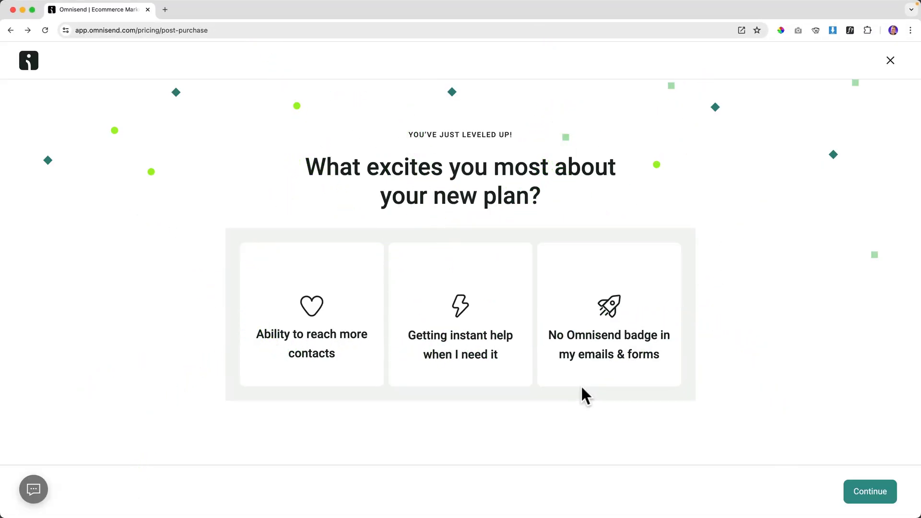
# Pick No Omnisend badge as the favourite new-plan benefit and finish the survey.
pyautogui.click(586, 339)
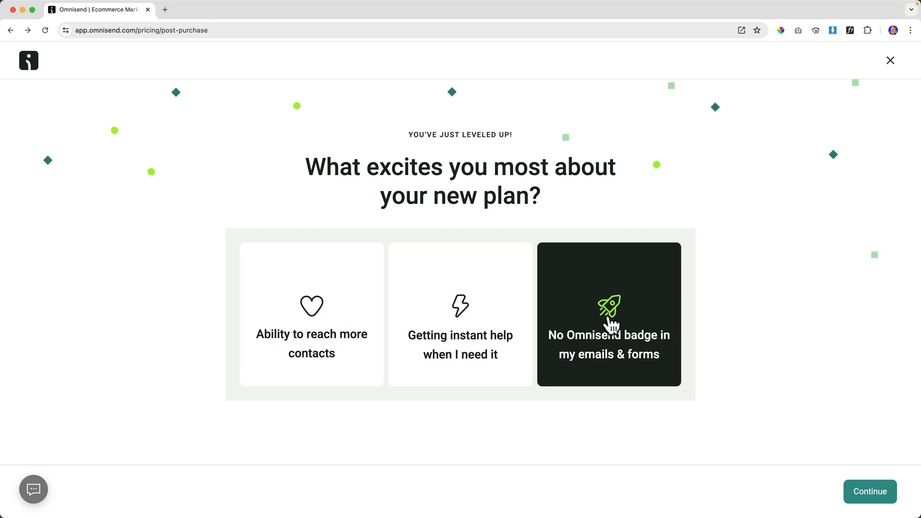
pyautogui.click(870, 492)
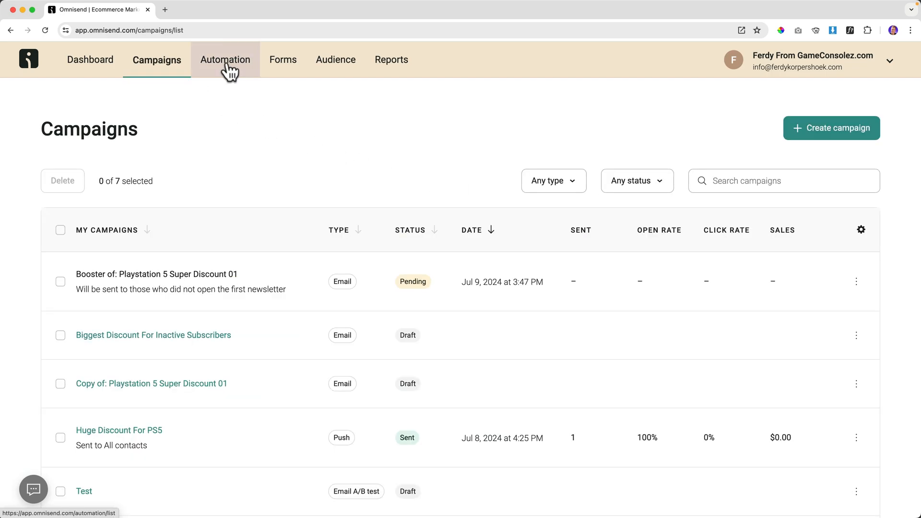
pyautogui.click(227, 63)
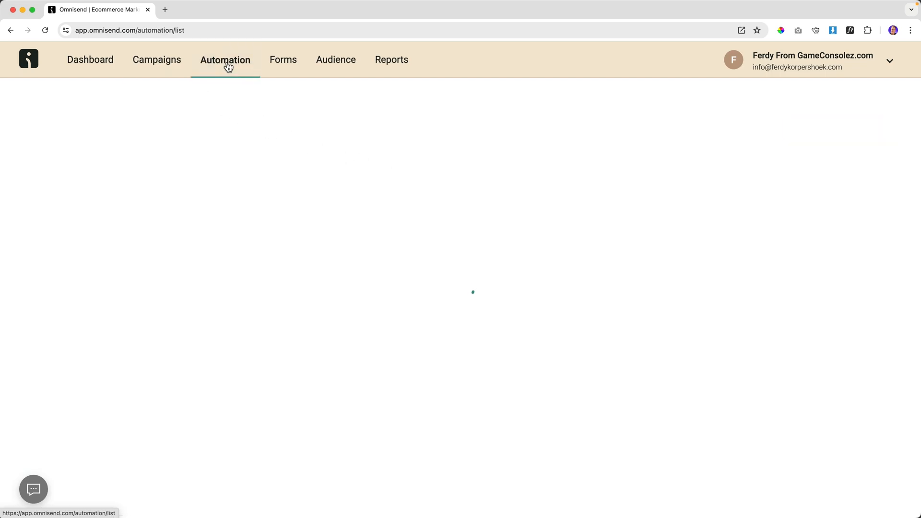
pyautogui.scroll(-2, 224, 207)
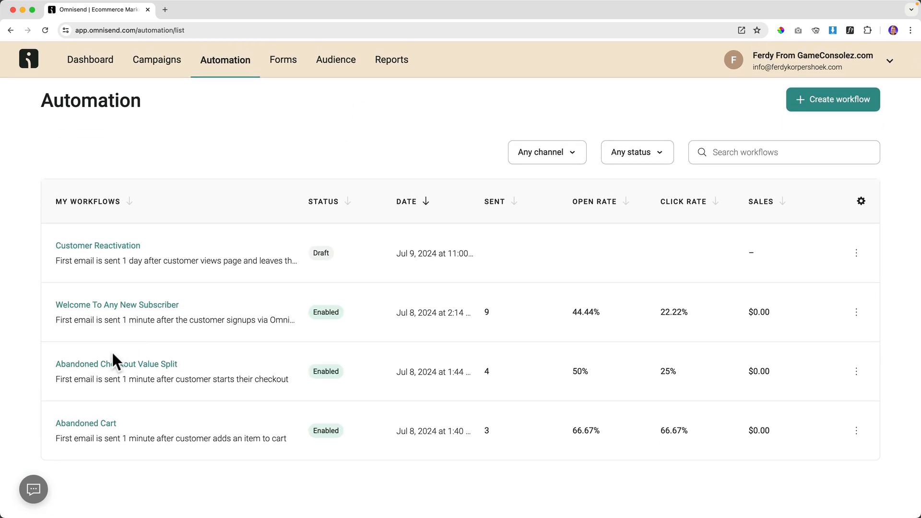
# Review the Welcome To Any New Subscriber workflow's email content, then go to the Forms list.
pyautogui.click(96, 307)
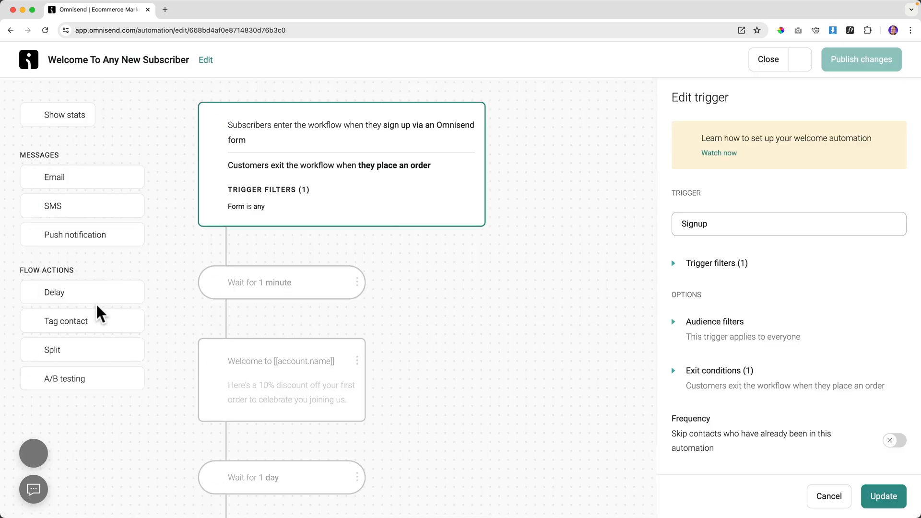
pyautogui.click(279, 382)
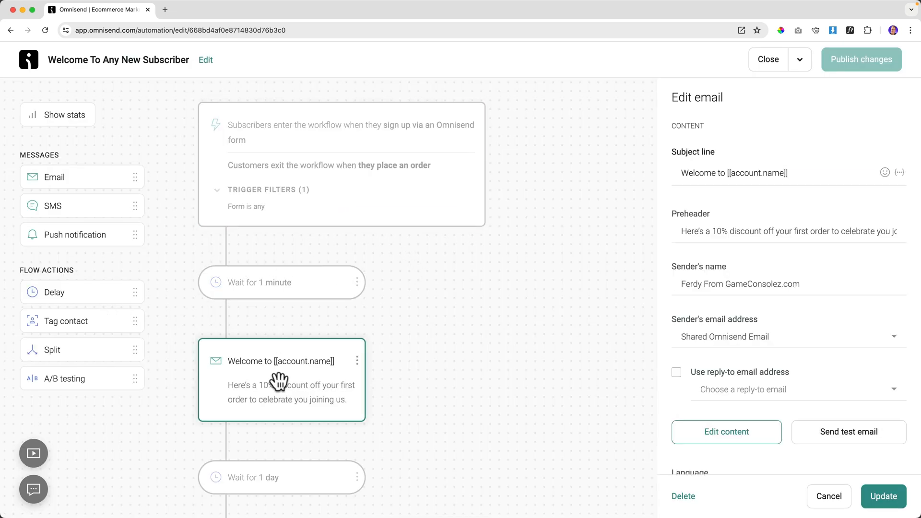
pyautogui.click(744, 440)
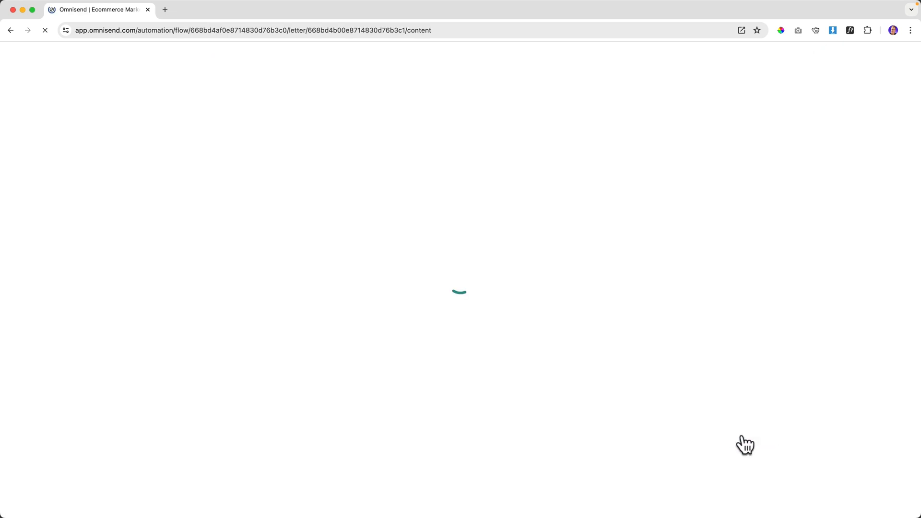
pyautogui.scroll(-6, 638, 361)
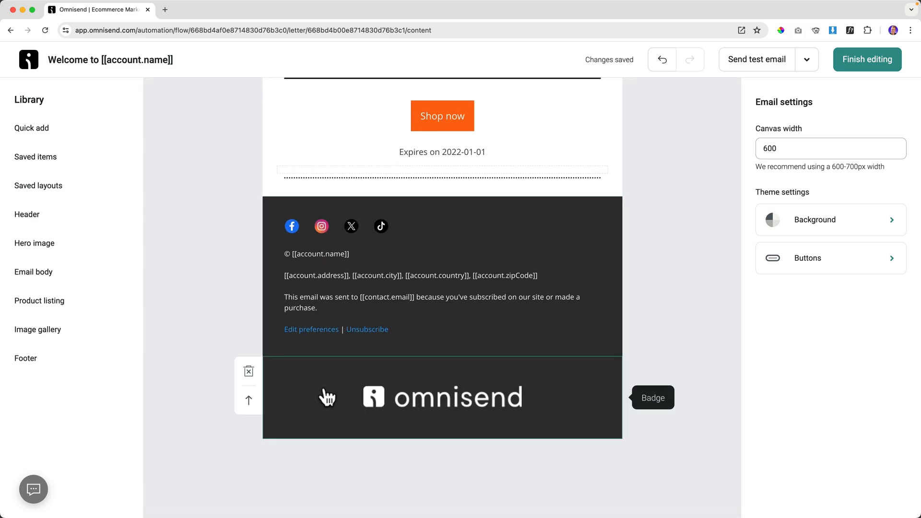
pyautogui.scroll(2, 250, 376)
pyautogui.scroll(5, 461, 336)
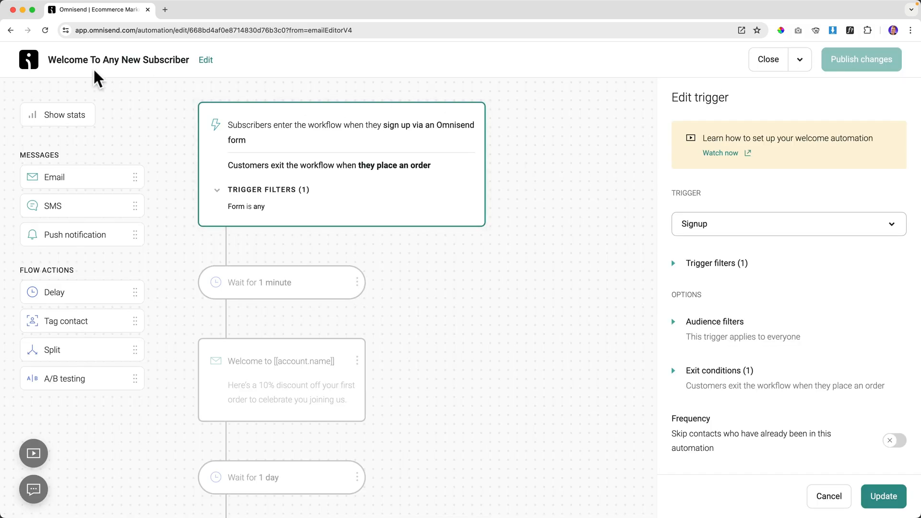
pyautogui.click(760, 61)
pyautogui.click(278, 63)
pyautogui.scroll(-2, 222, 255)
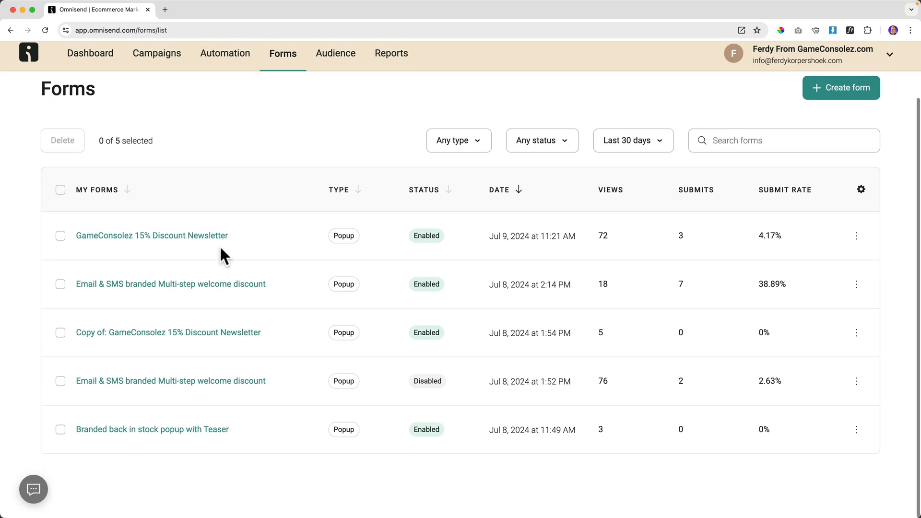
# Close the GameConsolez 15% Discount Newsletter form and view the Standard plan's email and SMS usage.
pyautogui.click(154, 242)
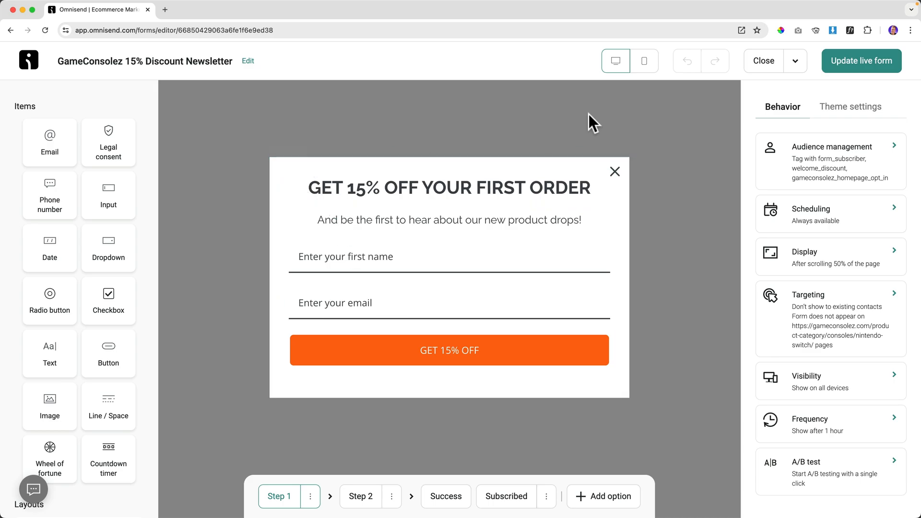
pyautogui.click(764, 63)
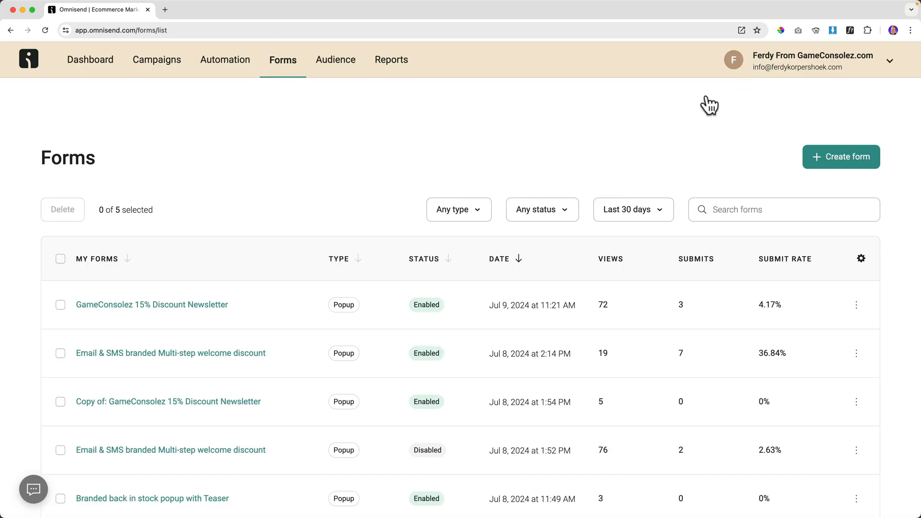
pyautogui.click(890, 62)
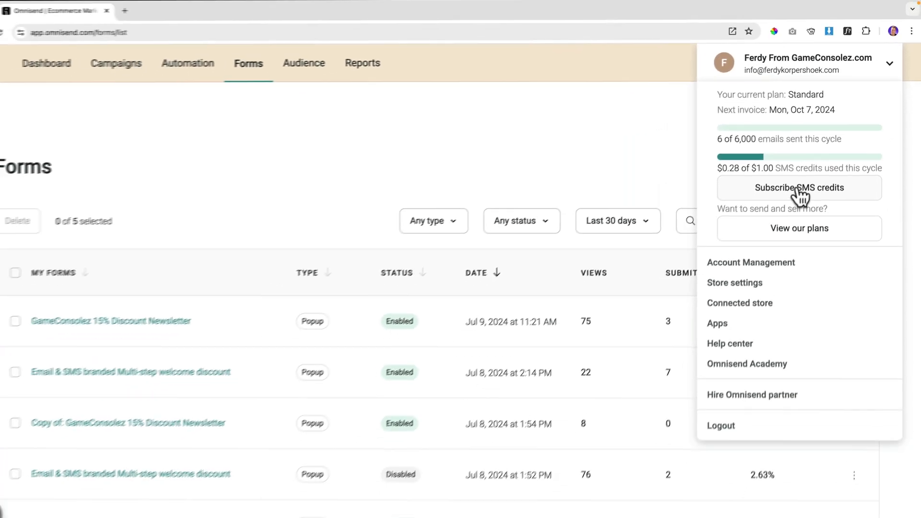
# Subscribe to $10 monthly SMS credits, auto-upgrading below $10 and capped at $100 per month.
pyautogui.click(753, 269)
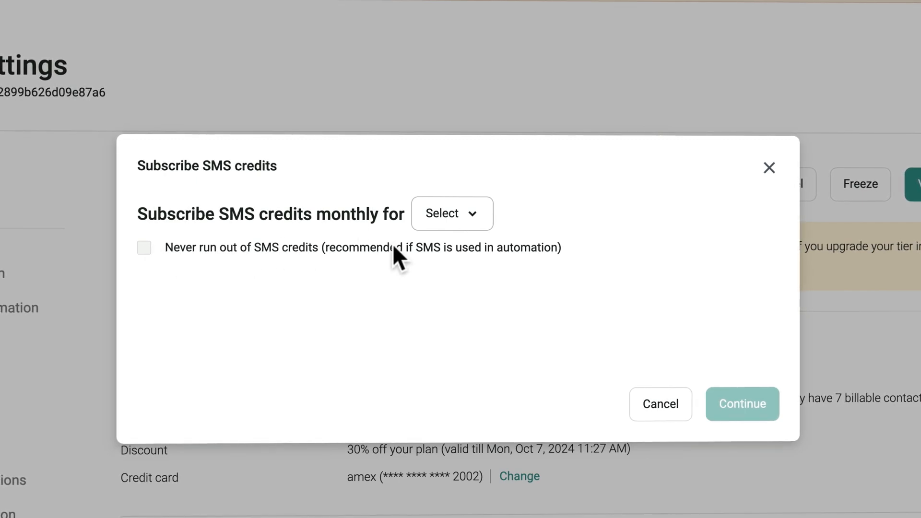
pyautogui.click(466, 222)
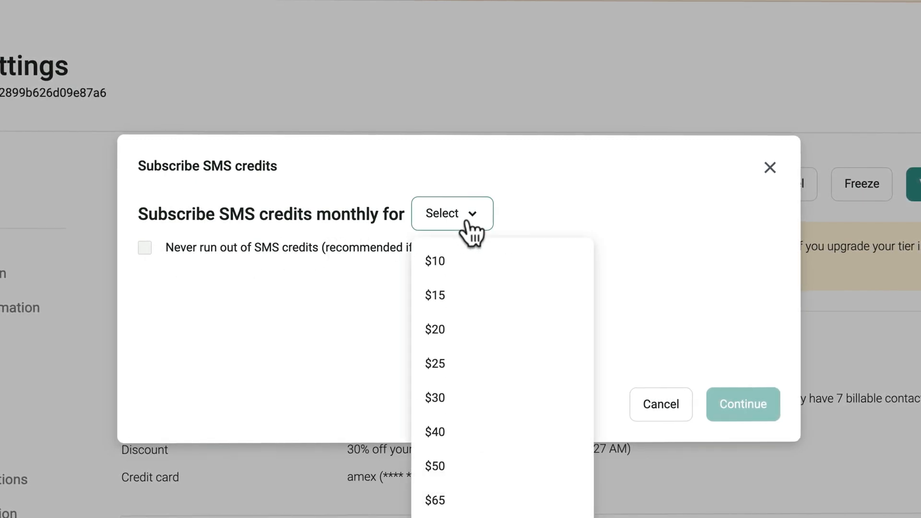
pyautogui.click(451, 269)
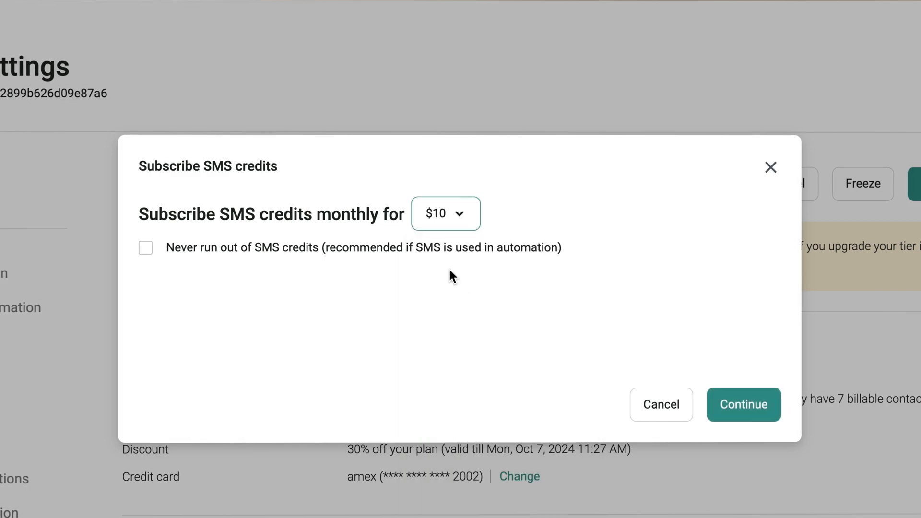
pyautogui.click(147, 248)
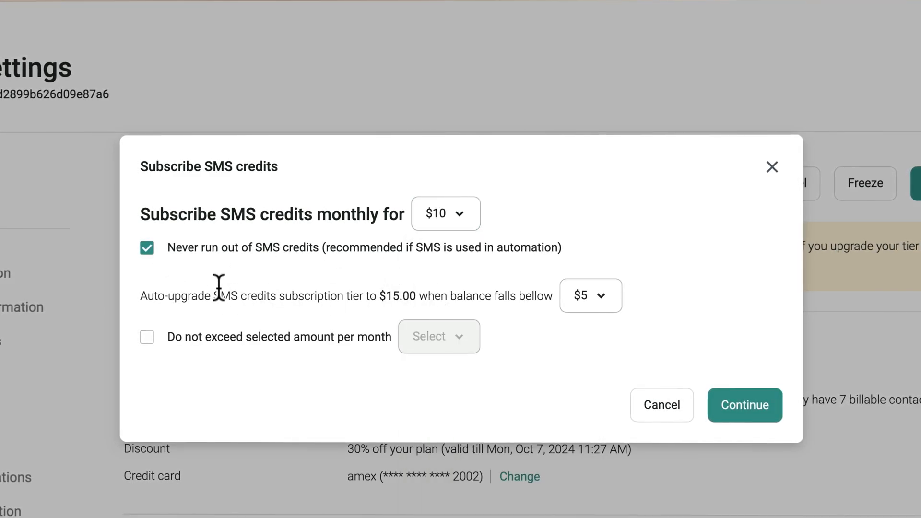
pyautogui.click(606, 300)
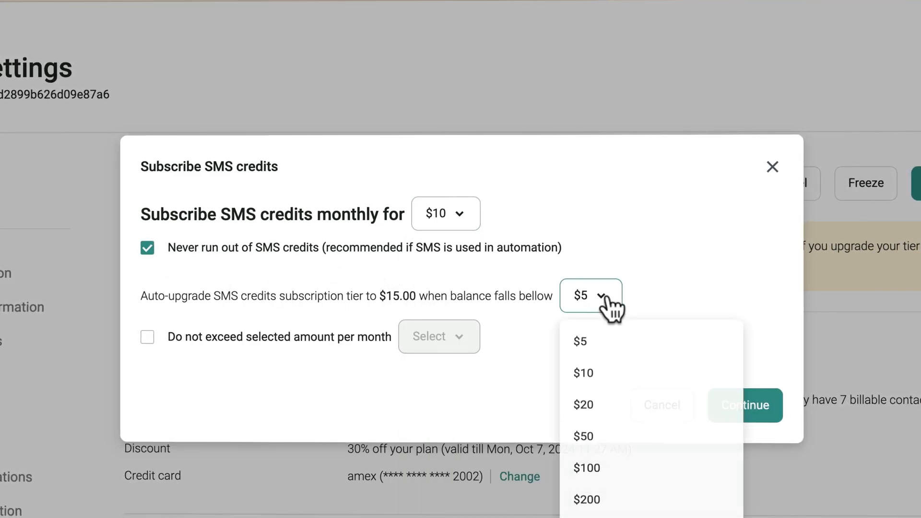
pyautogui.click(590, 380)
pyautogui.click(586, 301)
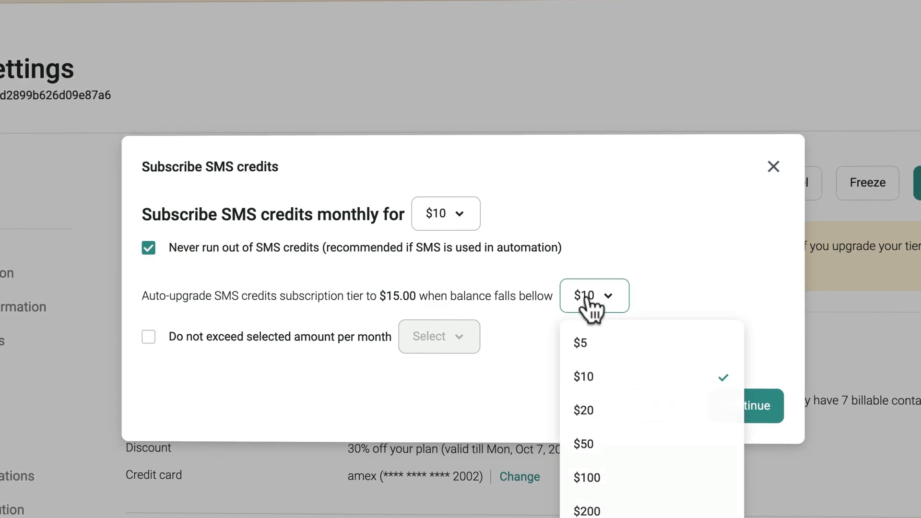
pyautogui.click(552, 365)
pyautogui.click(150, 337)
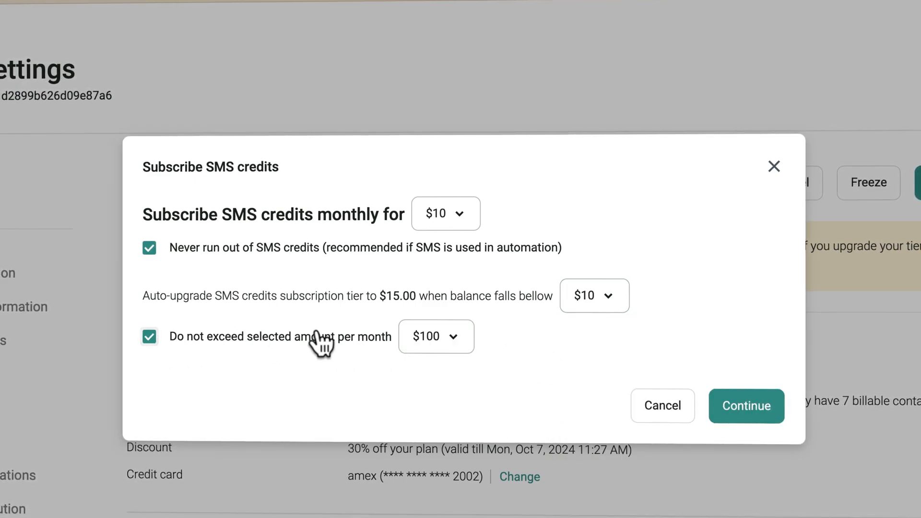
pyautogui.click(455, 336)
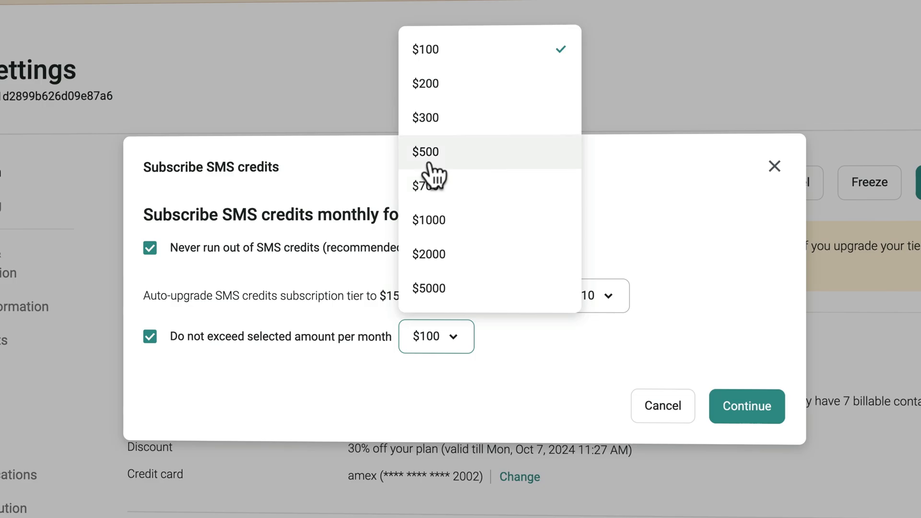
pyautogui.click(447, 52)
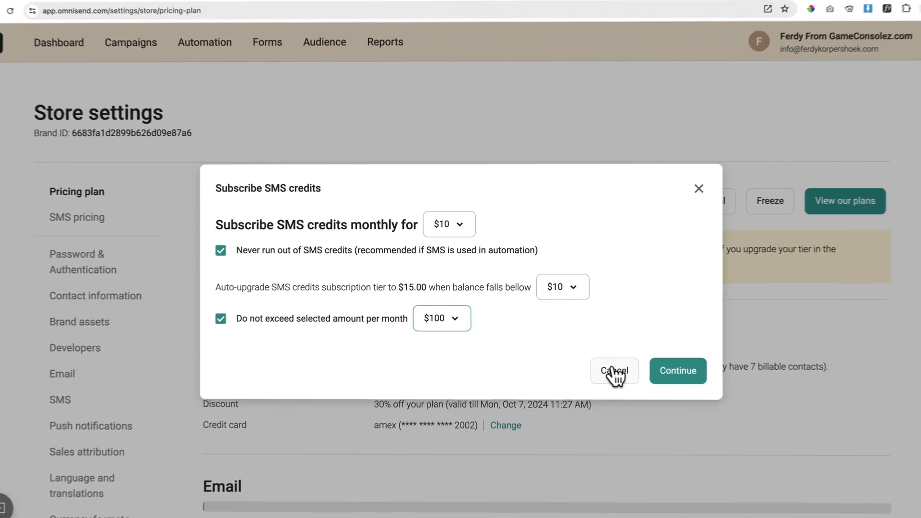
pyautogui.click(614, 372)
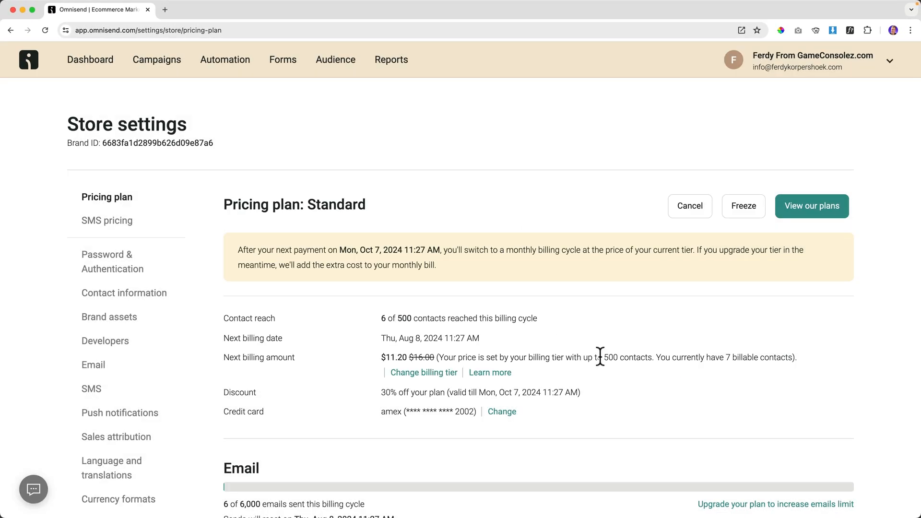
# Review the Standard vs Pro plan comparison, then bring up the account menu's Help center link.
pyautogui.click(810, 205)
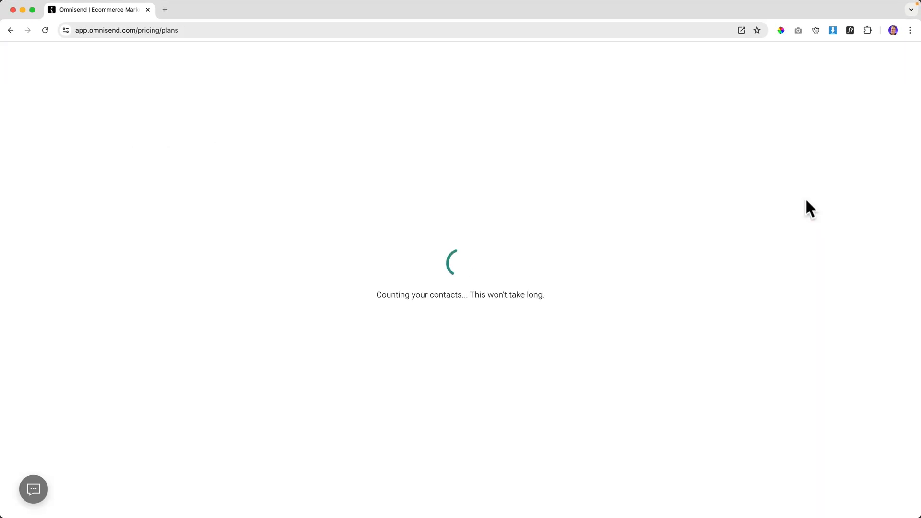
pyautogui.scroll(-2, 617, 333)
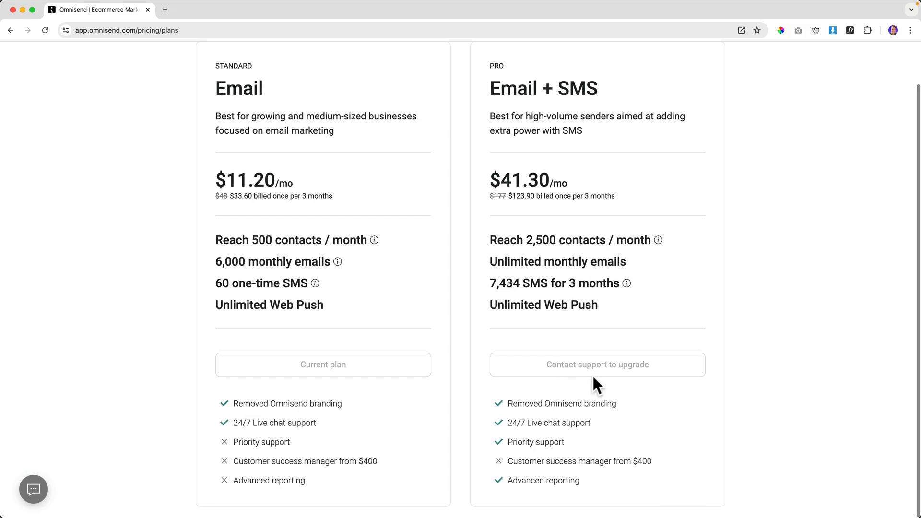
pyautogui.scroll(2, 630, 336)
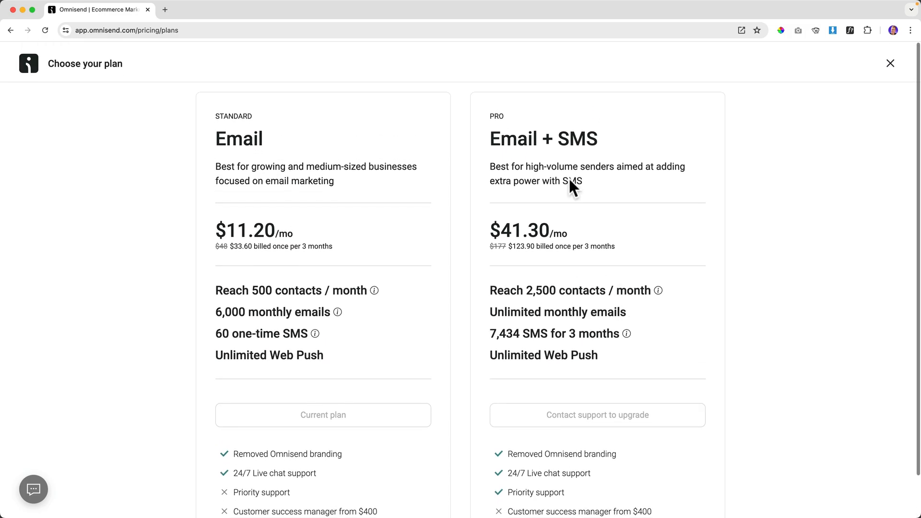
pyautogui.click(891, 61)
pyautogui.click(841, 63)
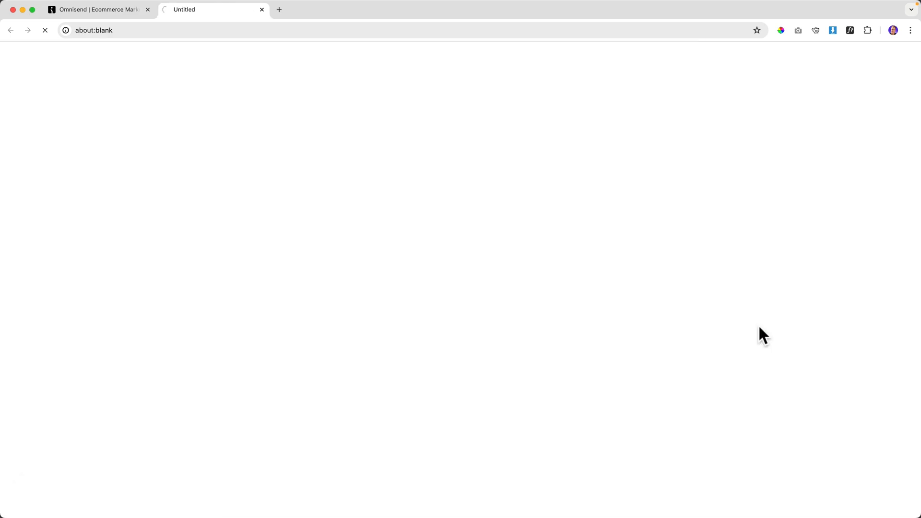
pyautogui.scroll(-15, 759, 328)
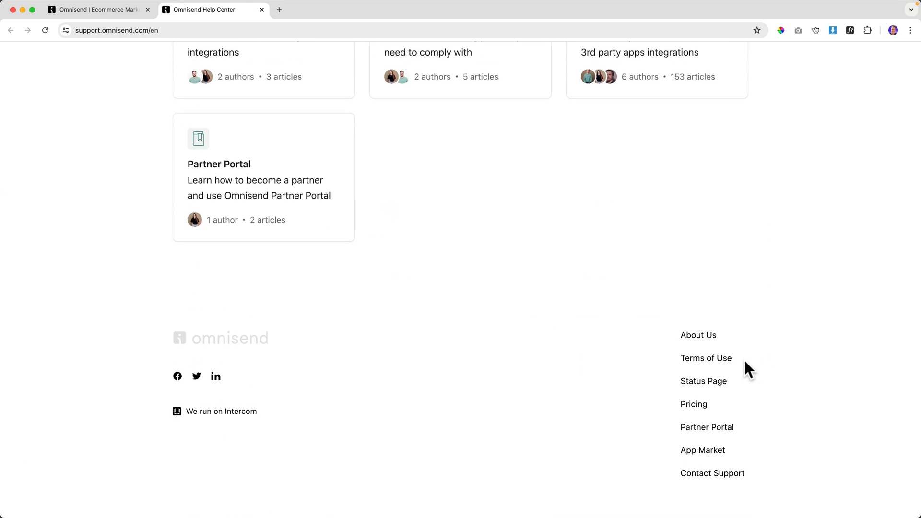
# Discard the unsent Apple Mail message to Omnisend support and close the Help Center tab.
pyautogui.click(710, 475)
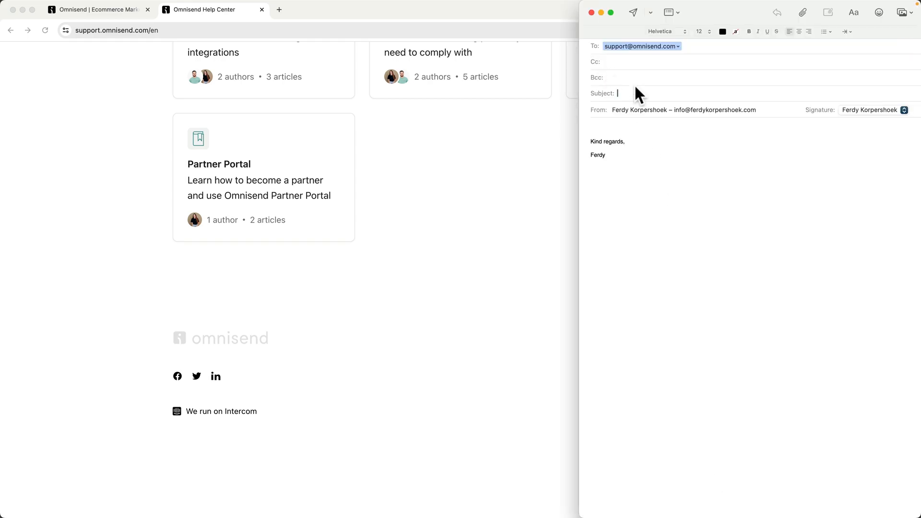
pyautogui.click(592, 11)
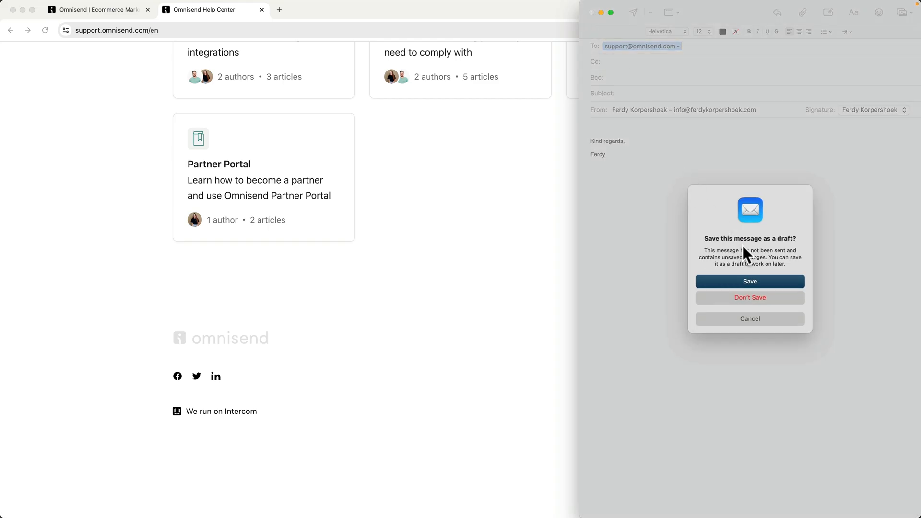
pyautogui.click(750, 297)
pyautogui.scroll(15, 696, 240)
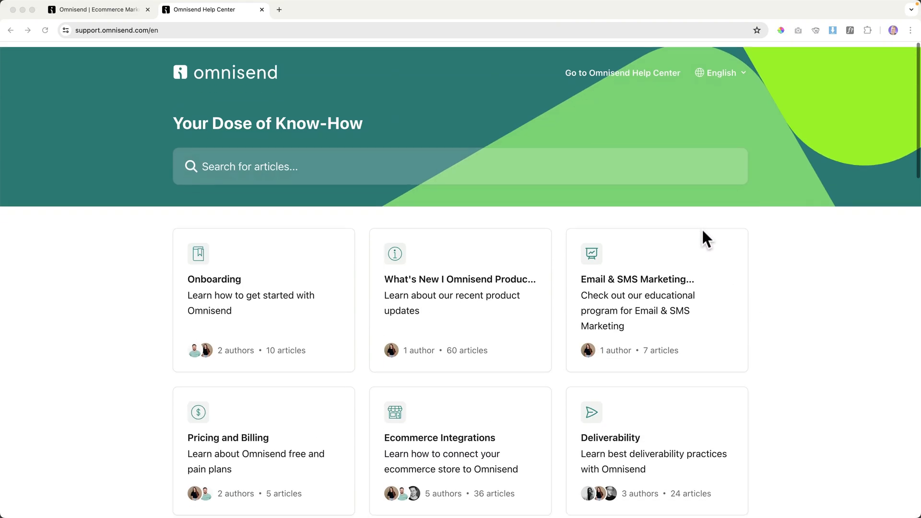
pyautogui.press('super+w')
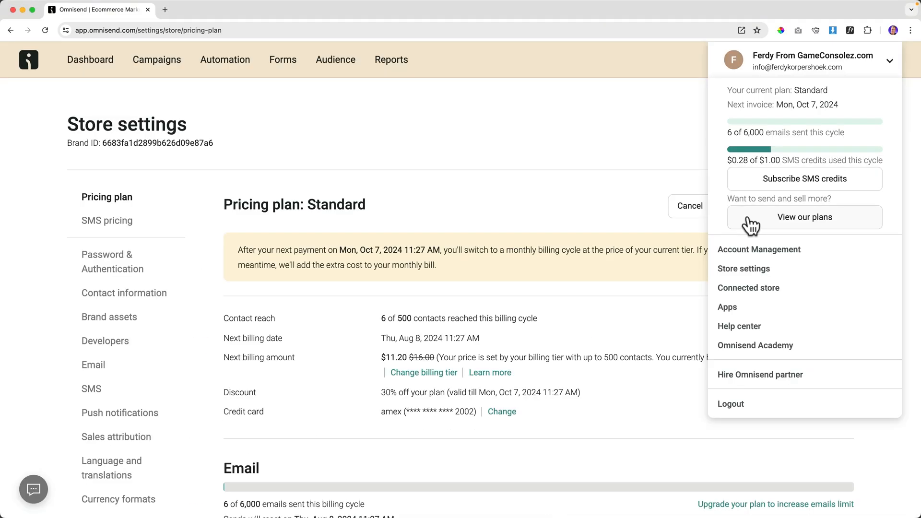